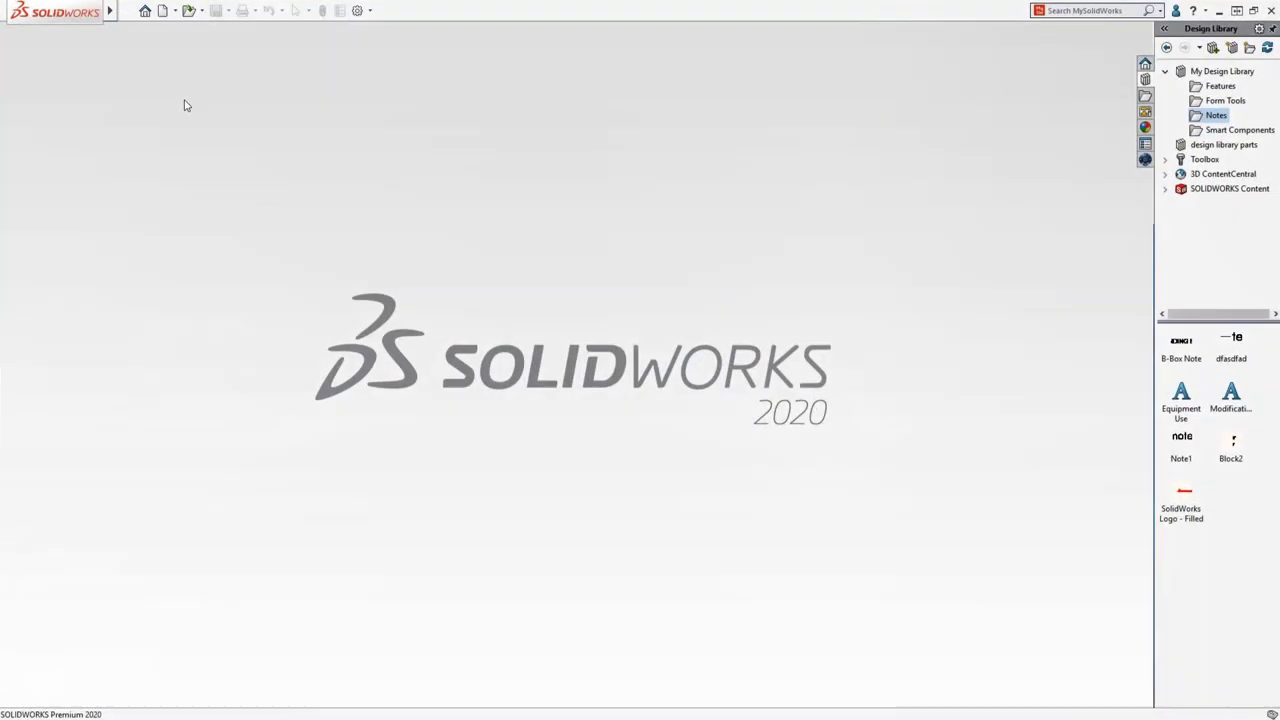
Open the recent 314000 Core Table, Micromax Gen 2 drawing in Detailing mode.
{"action": "left_click", "coordinate": [145, 10]}
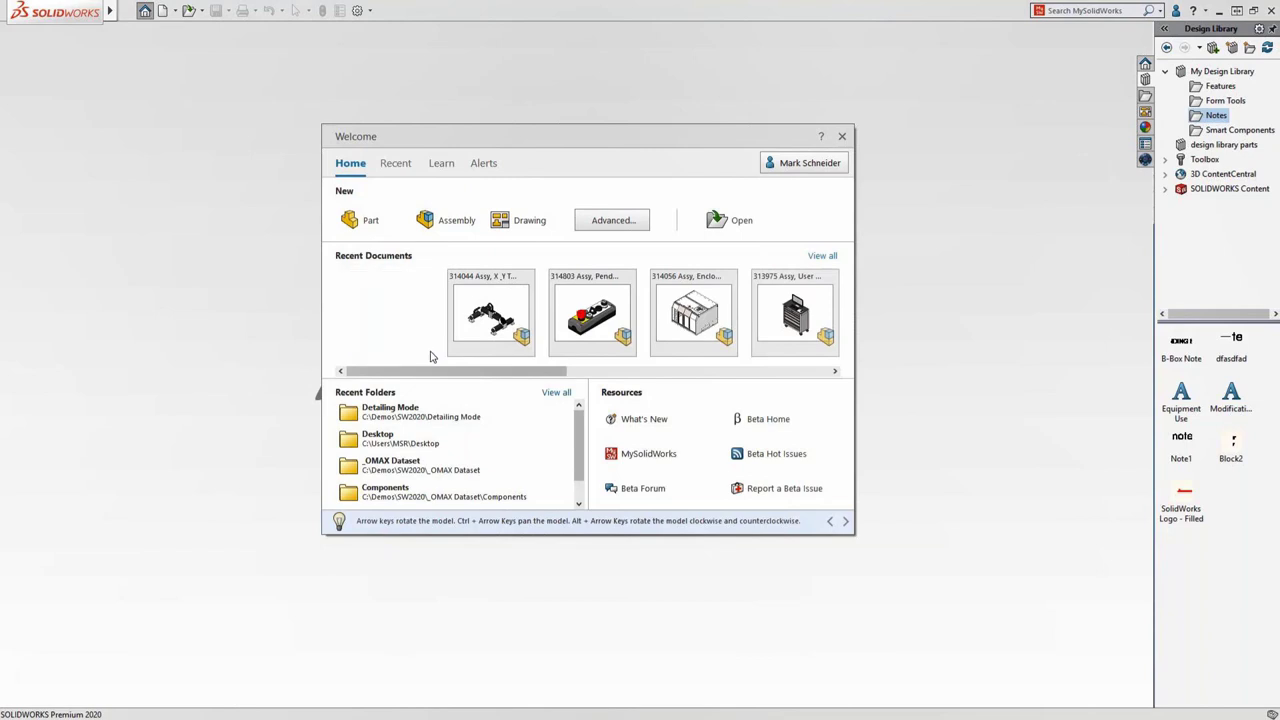
{"action": "mouse_move", "coordinate": [425, 350]}
{"action": "left_click", "coordinate": [470, 368]}
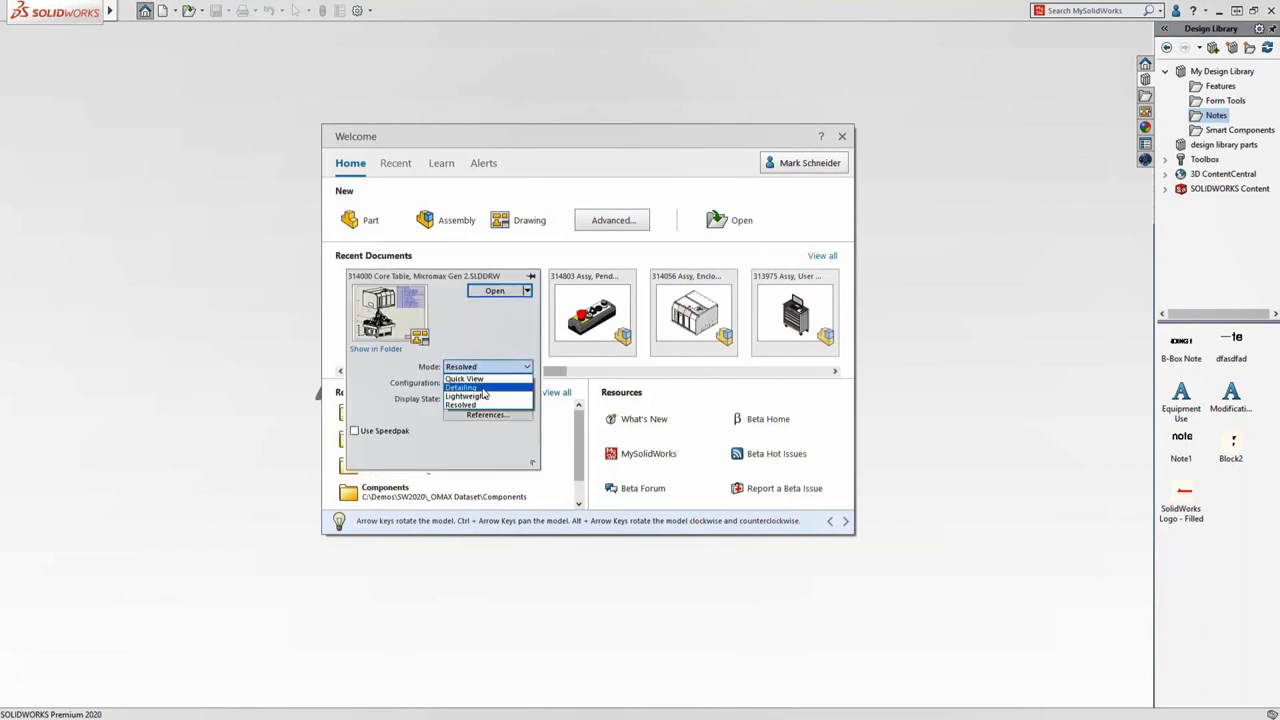
{"action": "left_click", "coordinate": [483, 390]}
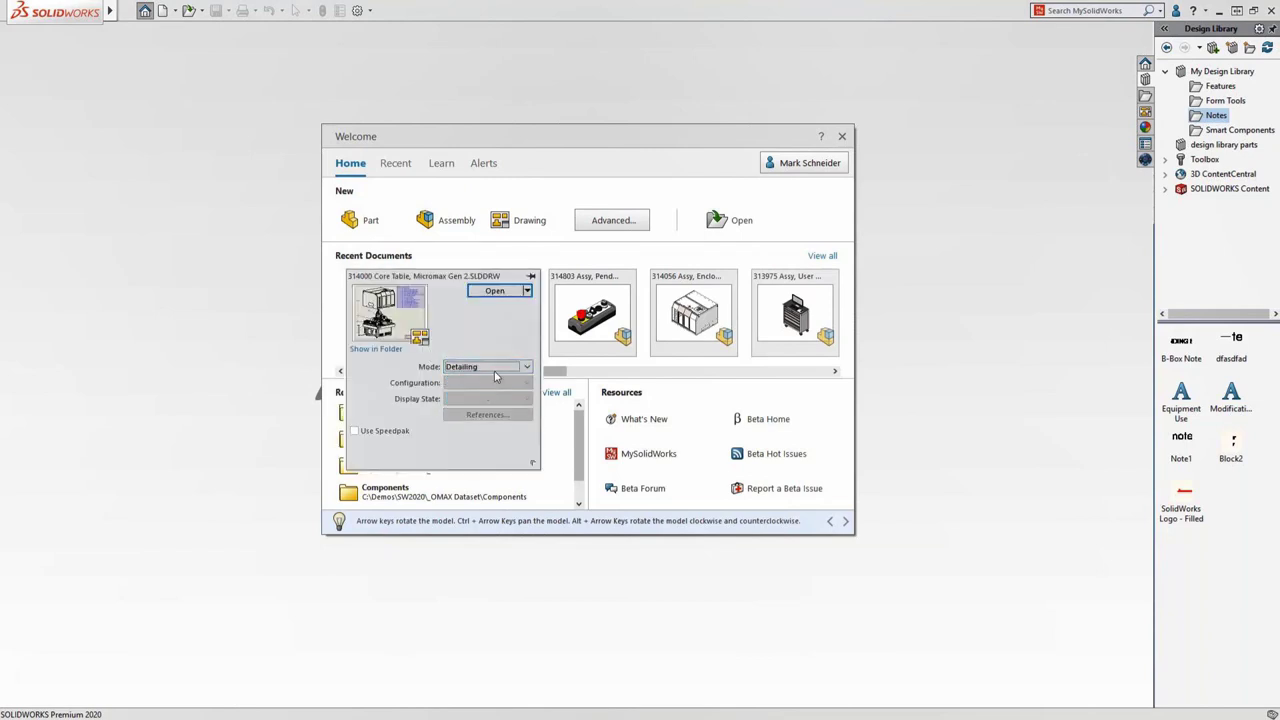
{"action": "left_click", "coordinate": [499, 293]}
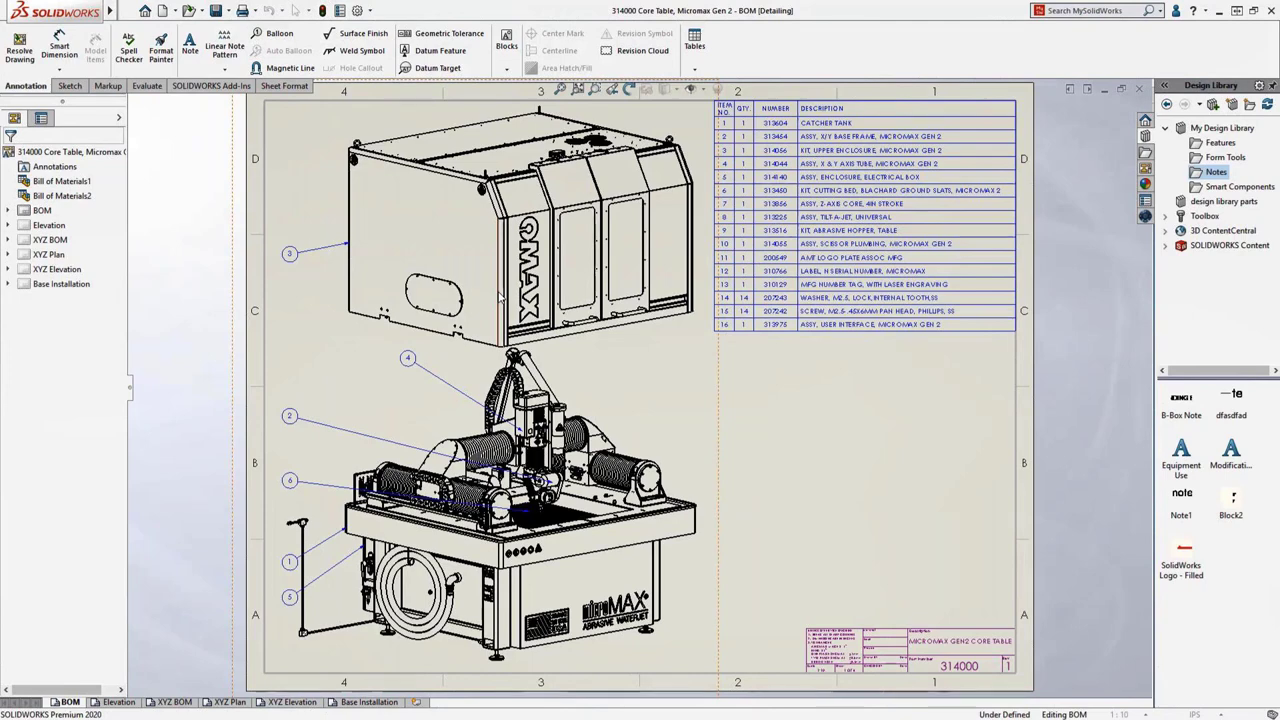
{"action": "left_click", "coordinate": [118, 702]}
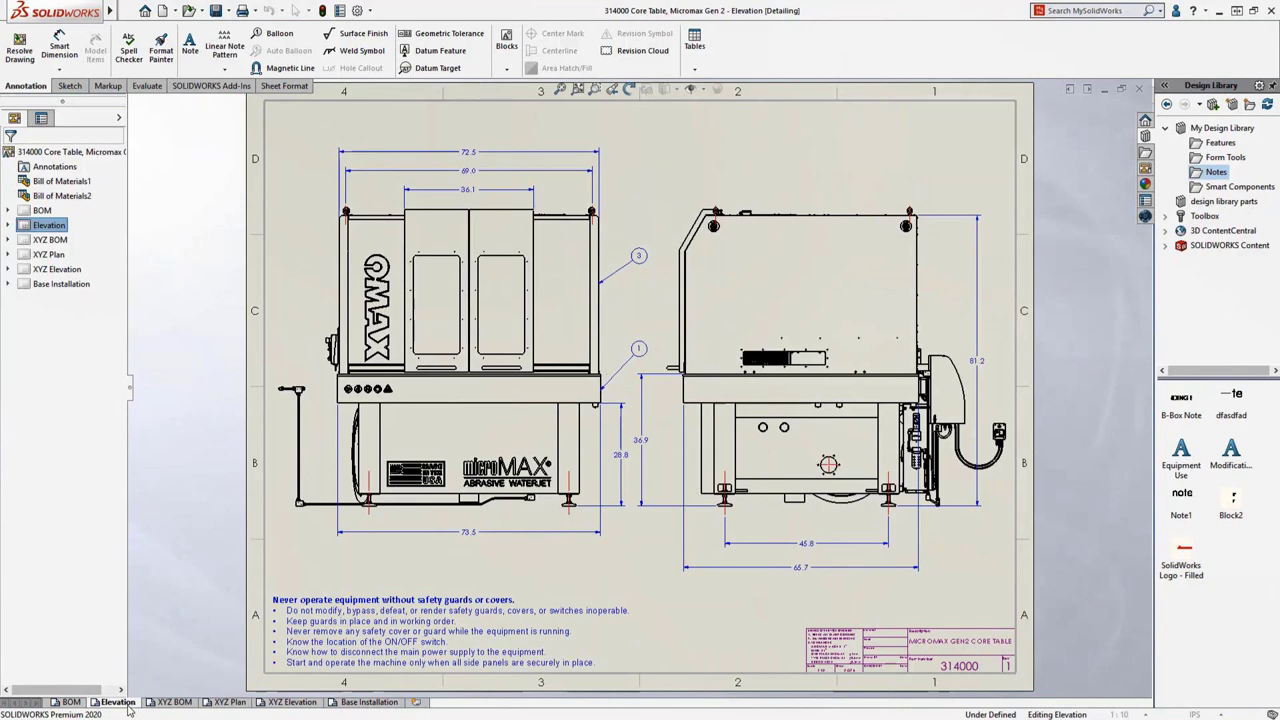
{"action": "left_click", "coordinate": [175, 702]}
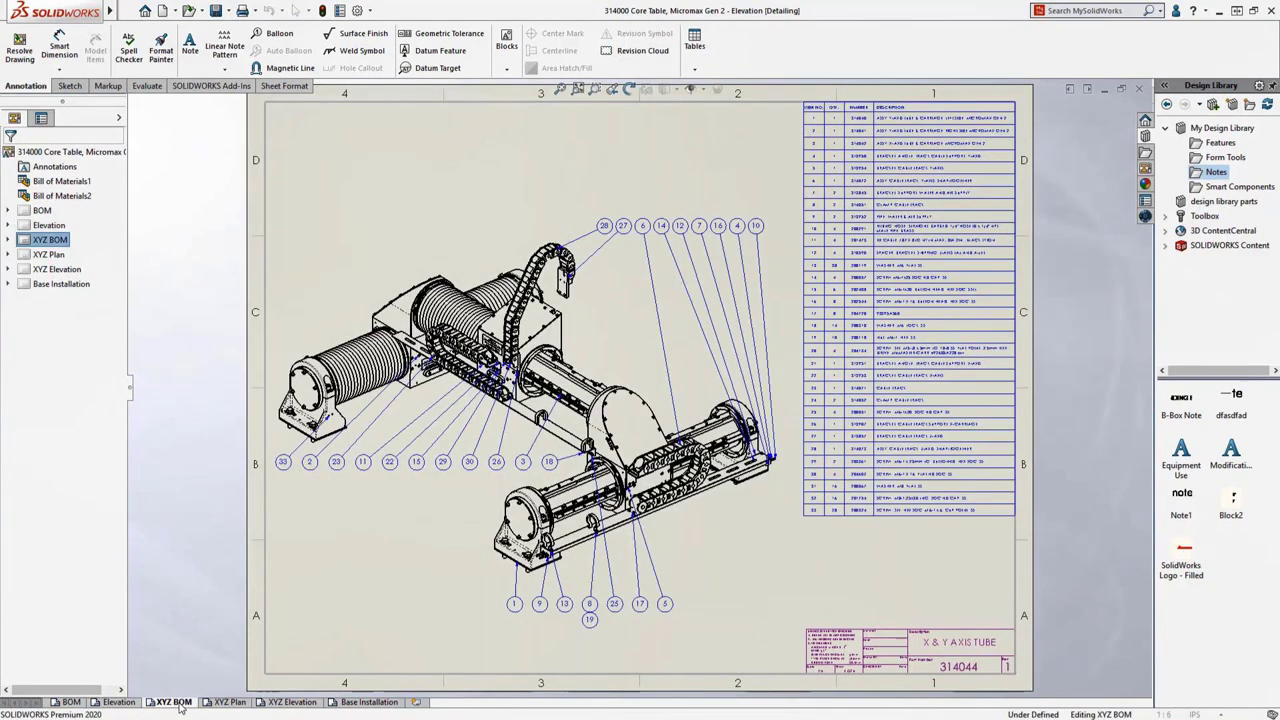
{"action": "left_click", "coordinate": [228, 703]}
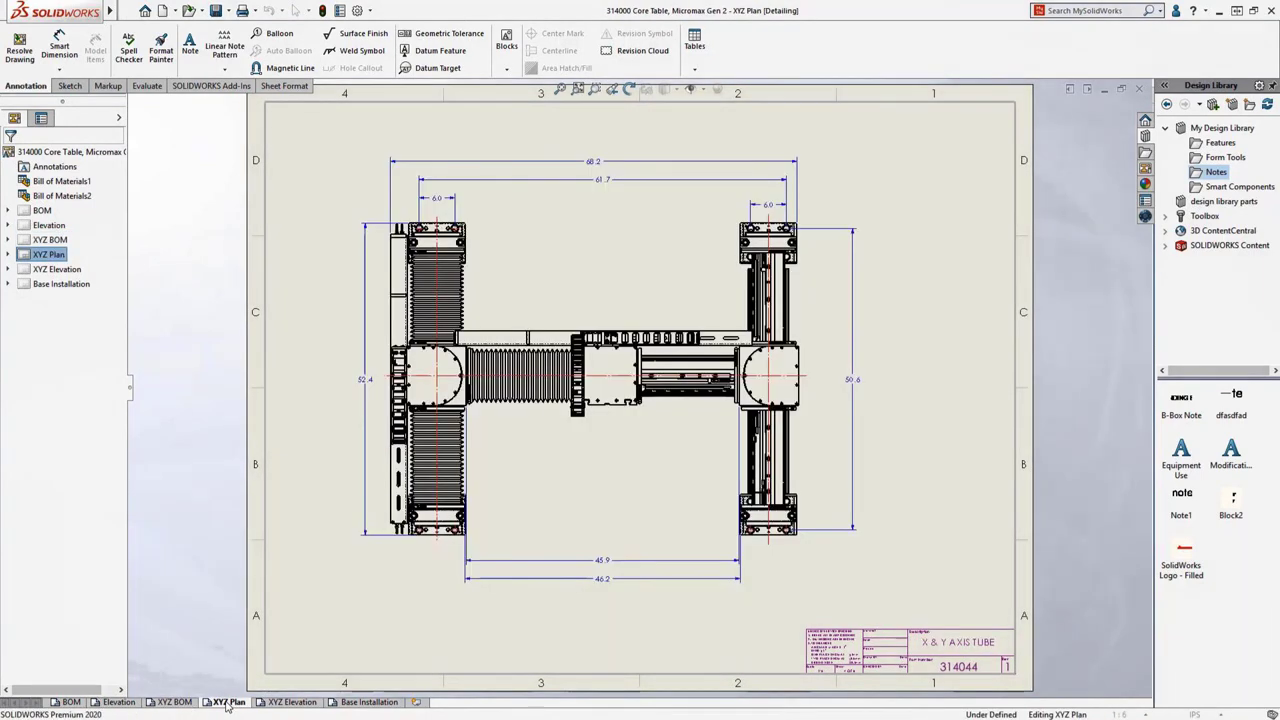
{"action": "left_click", "coordinate": [268, 703]}
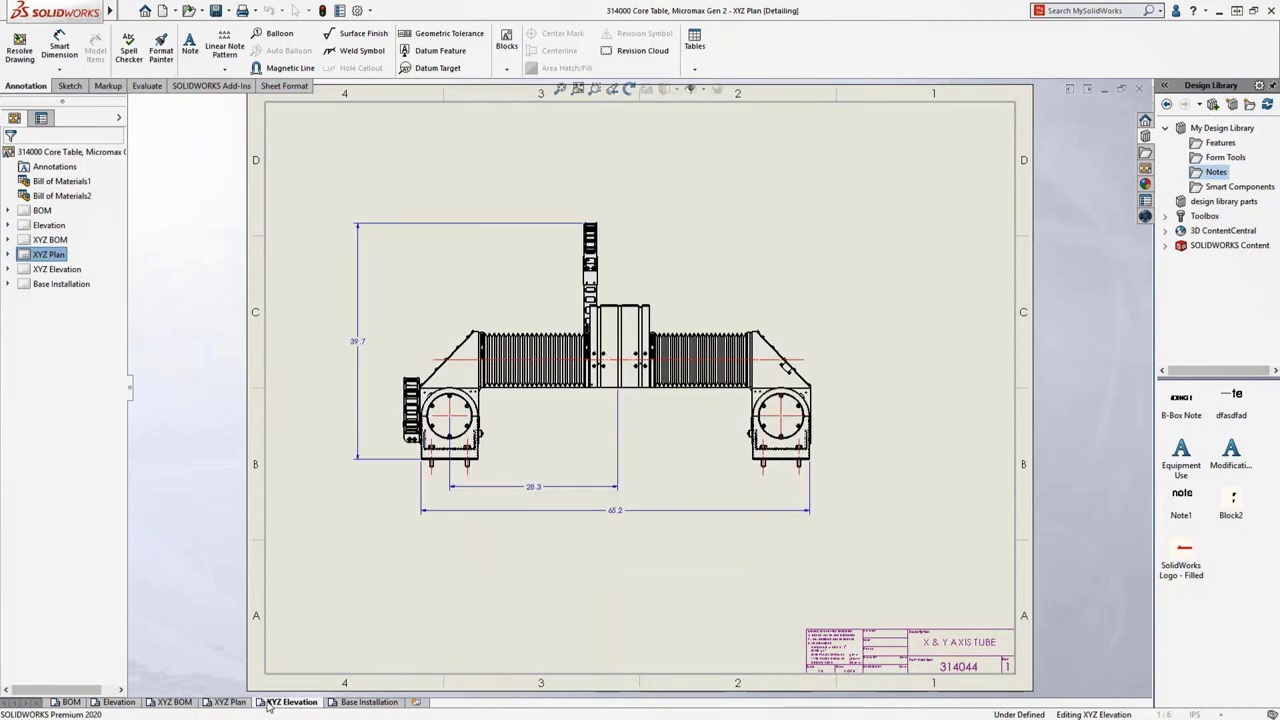
{"action": "left_click", "coordinate": [70, 702]}
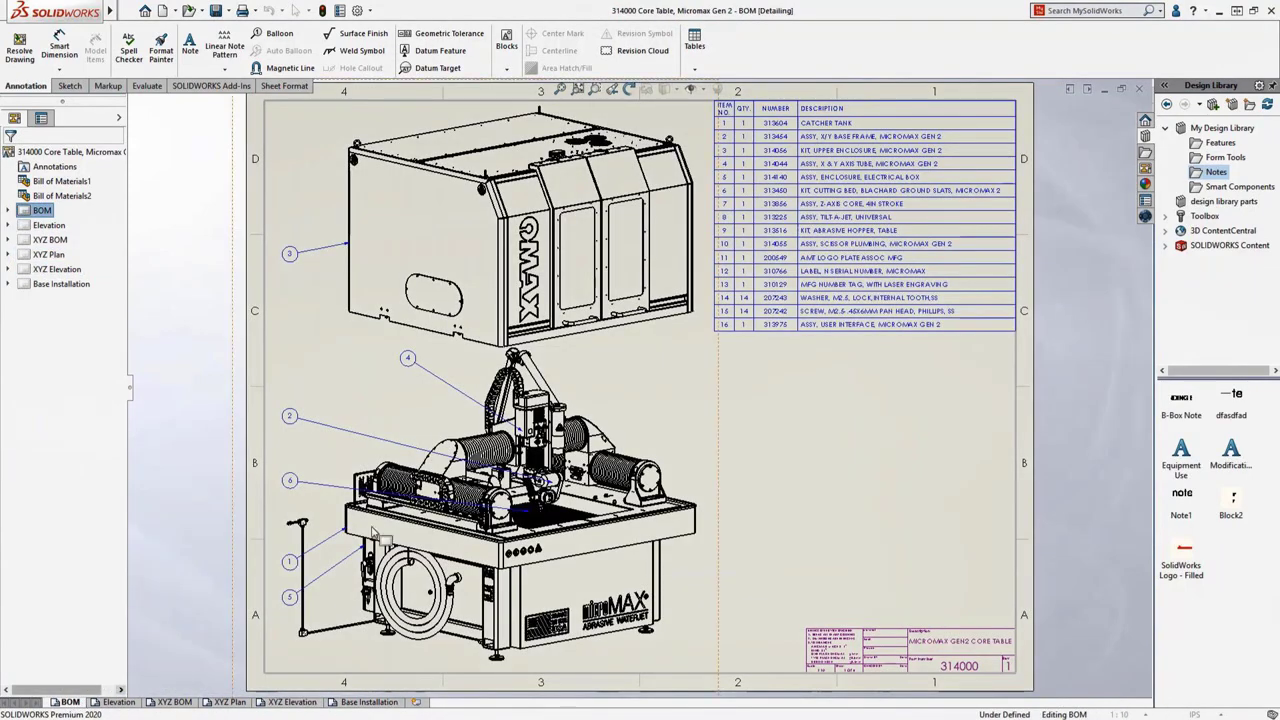
Line balloon 4 up with the other balloons and place the Equipment Use safety note.
{"action": "left_click_drag", "start_coordinate": [415, 367], "coordinate": [298, 362]}
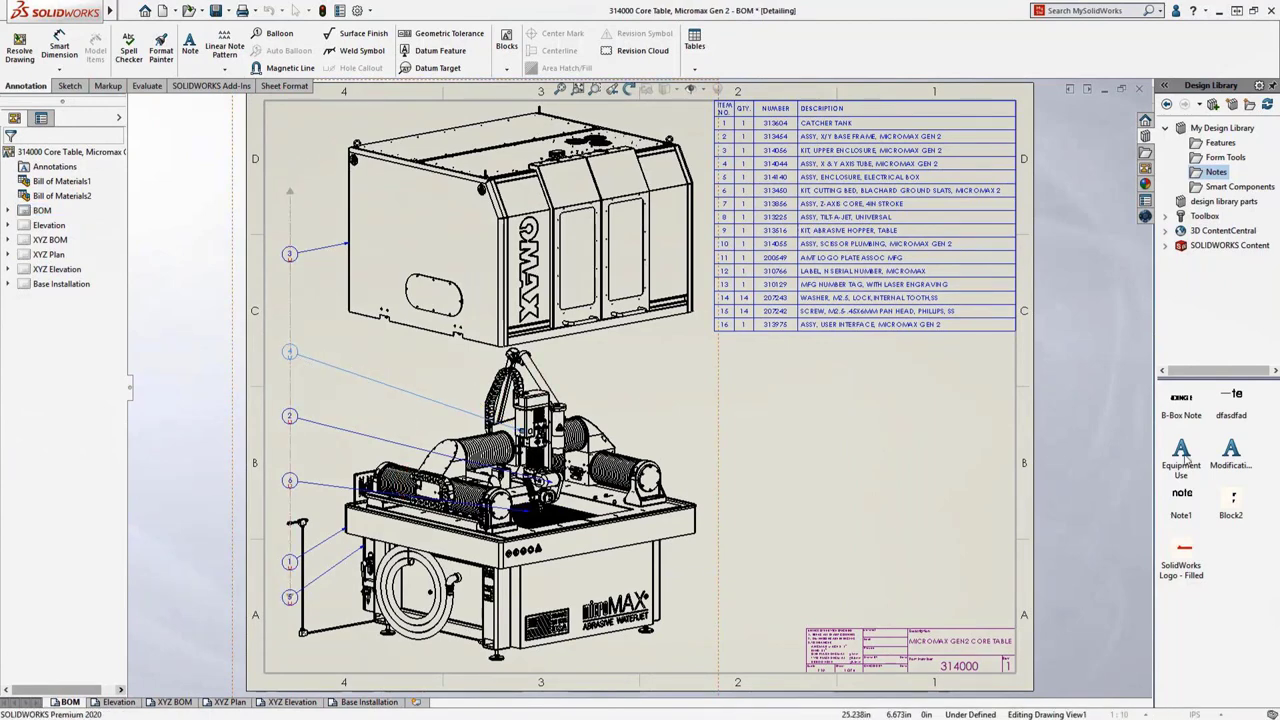
{"action": "left_click_drag", "start_coordinate": [1181, 453], "coordinate": [814, 488]}
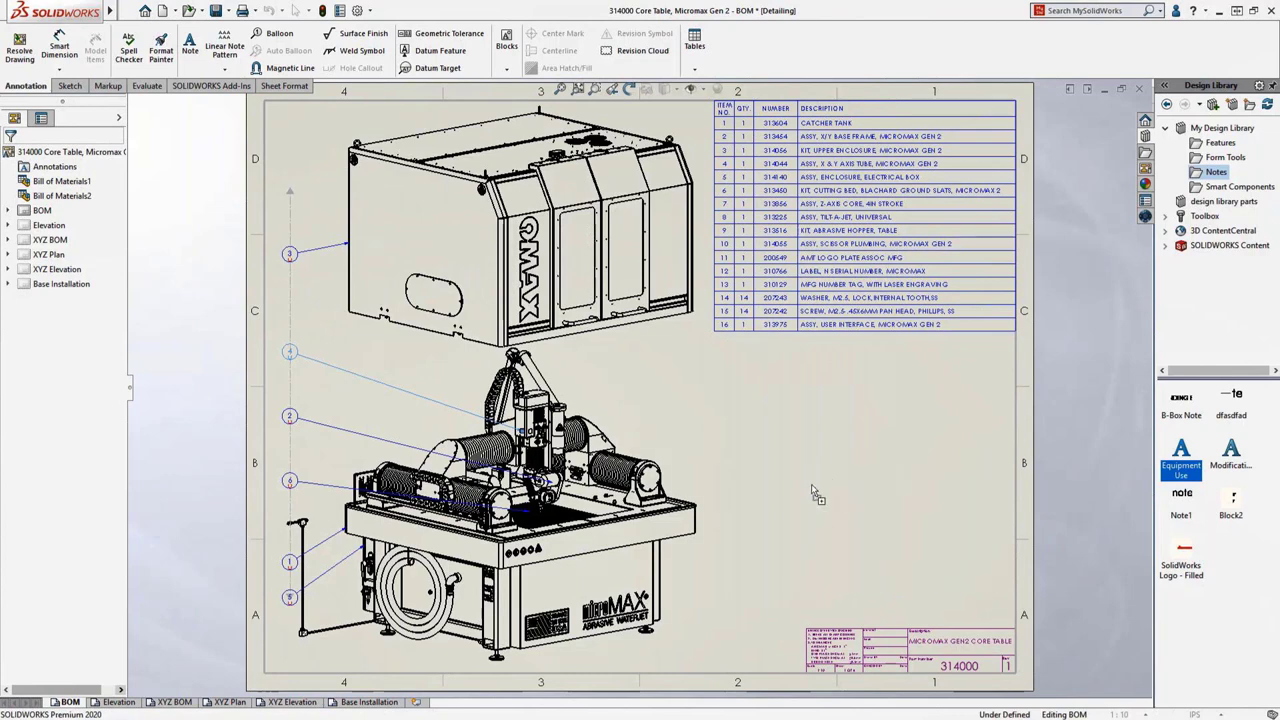
{"action": "double_click", "coordinate": [832, 524]}
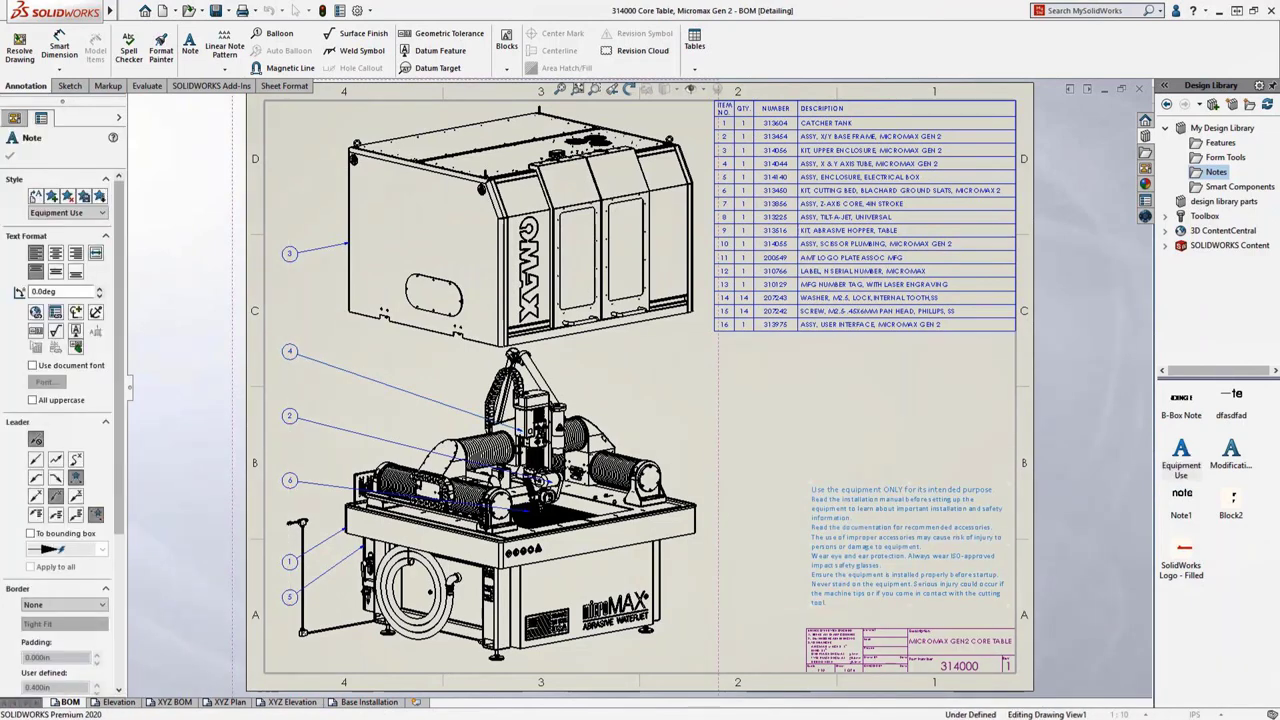
Make the note a numbered list with a bold, unnumbered first heading line, then view Elevation.
{"action": "left_click", "coordinate": [1093, 464]}
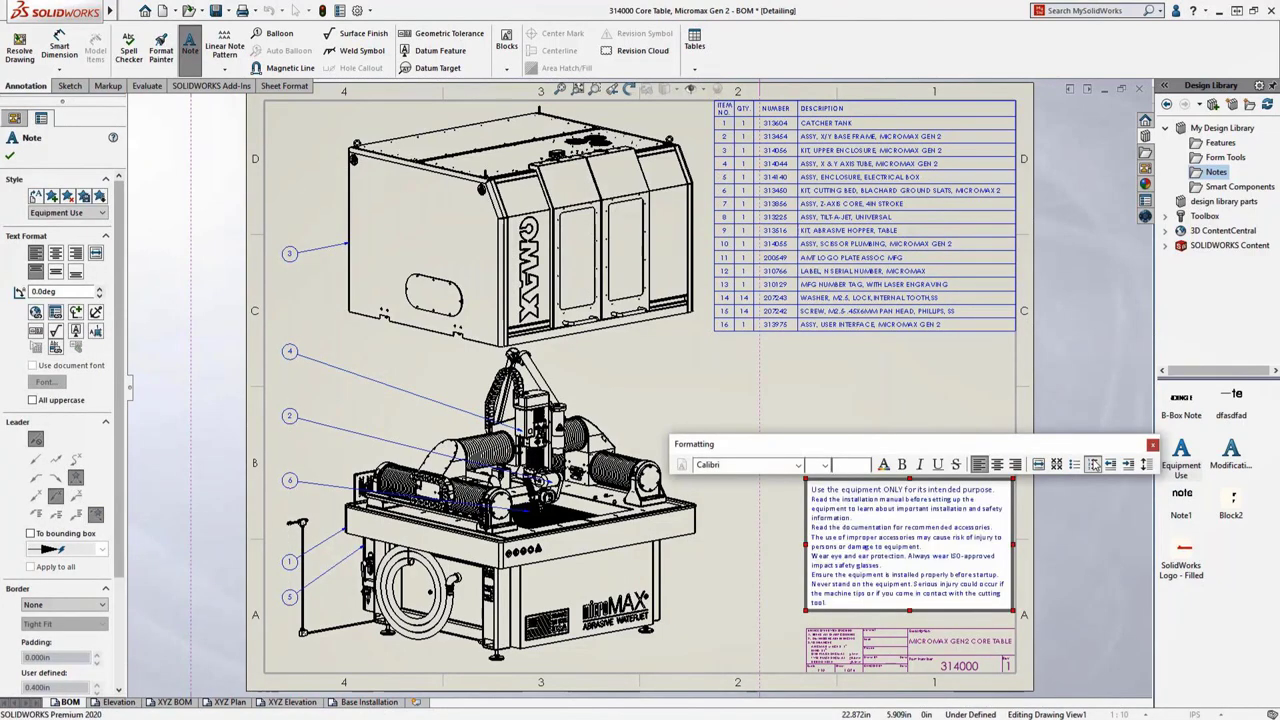
{"action": "left_click", "coordinate": [1010, 490]}
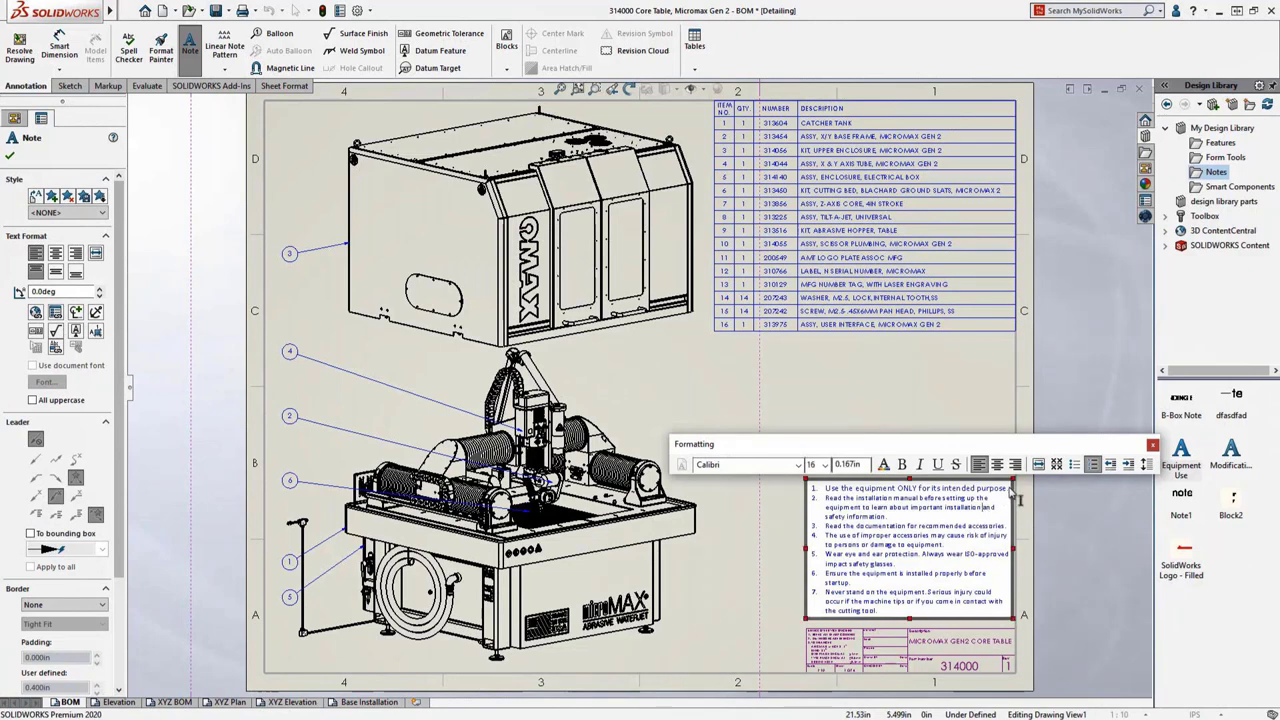
{"action": "left_click_drag", "start_coordinate": [1010, 490], "coordinate": [824, 489]}
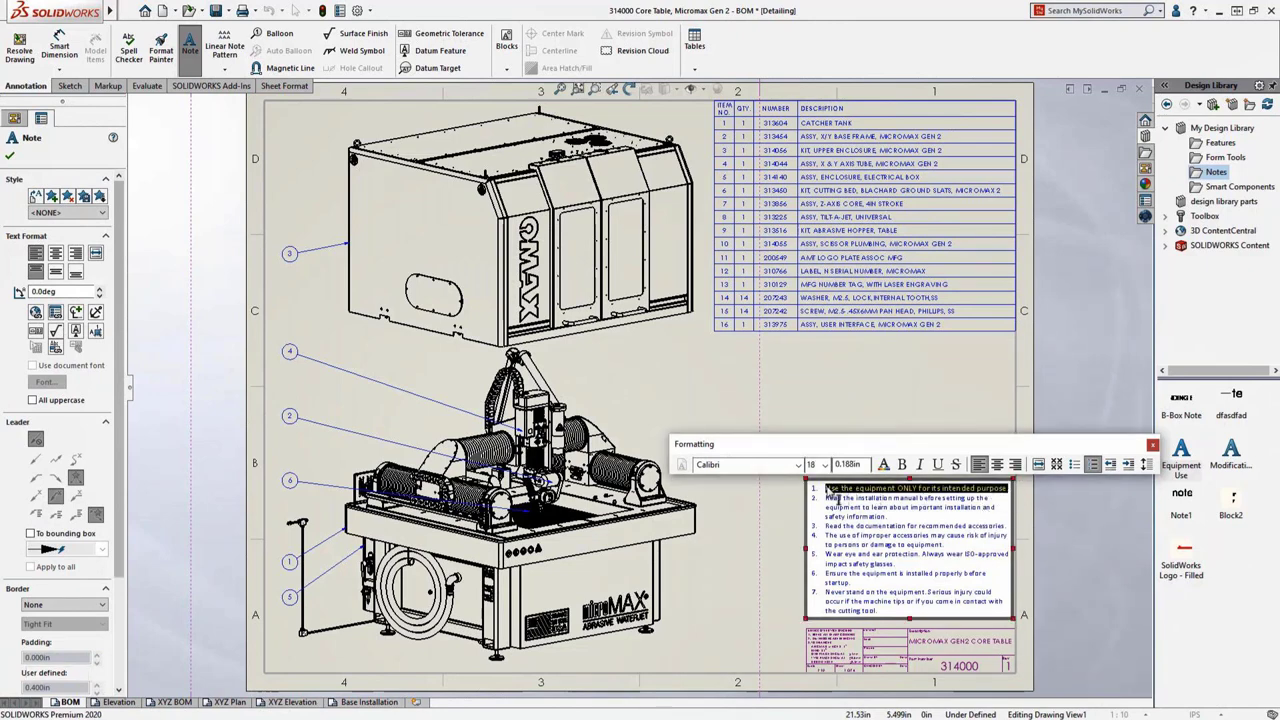
{"action": "left_click", "coordinate": [902, 464]}
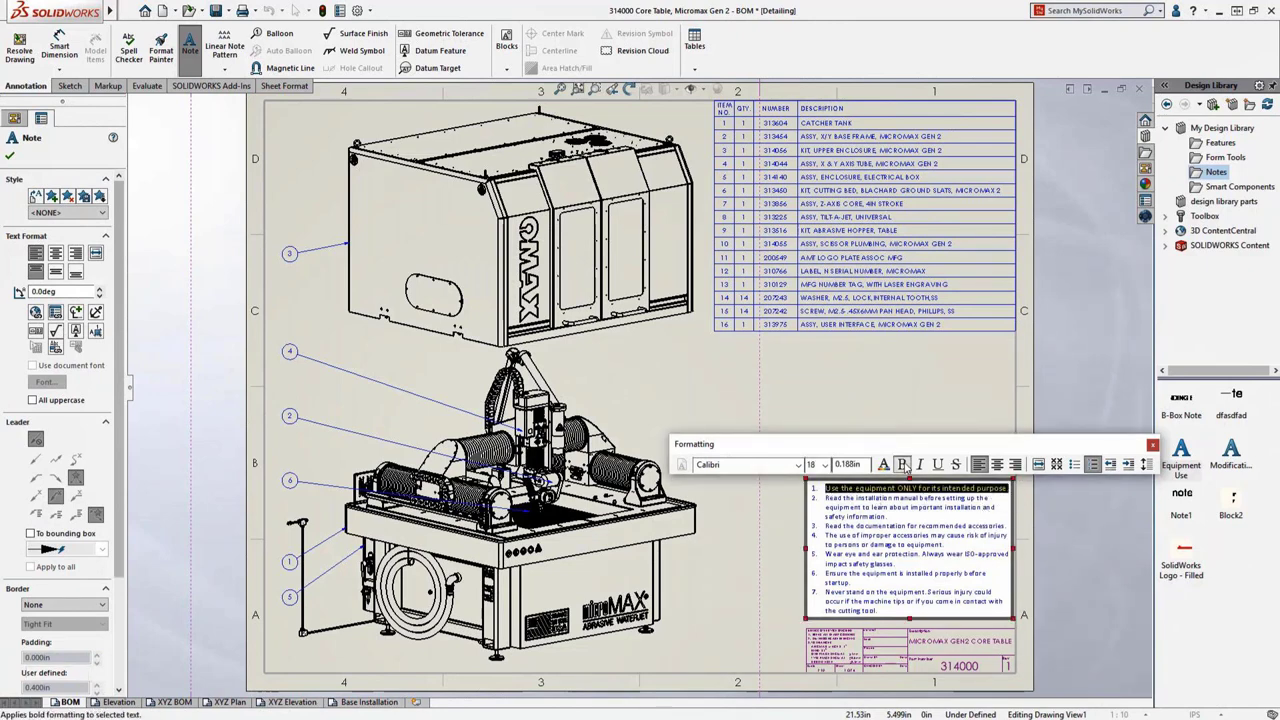
{"action": "left_click", "coordinate": [1092, 465]}
{"action": "left_click", "coordinate": [1073, 502]}
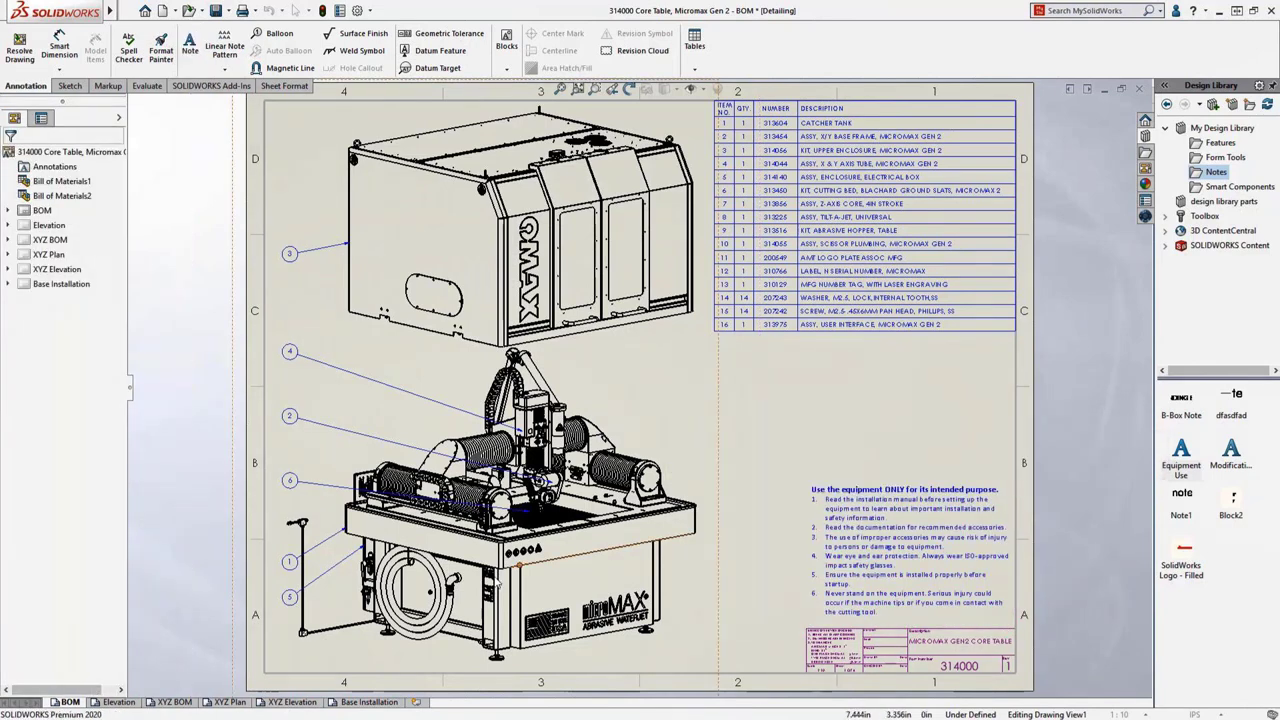
{"action": "left_click", "coordinate": [118, 702]}
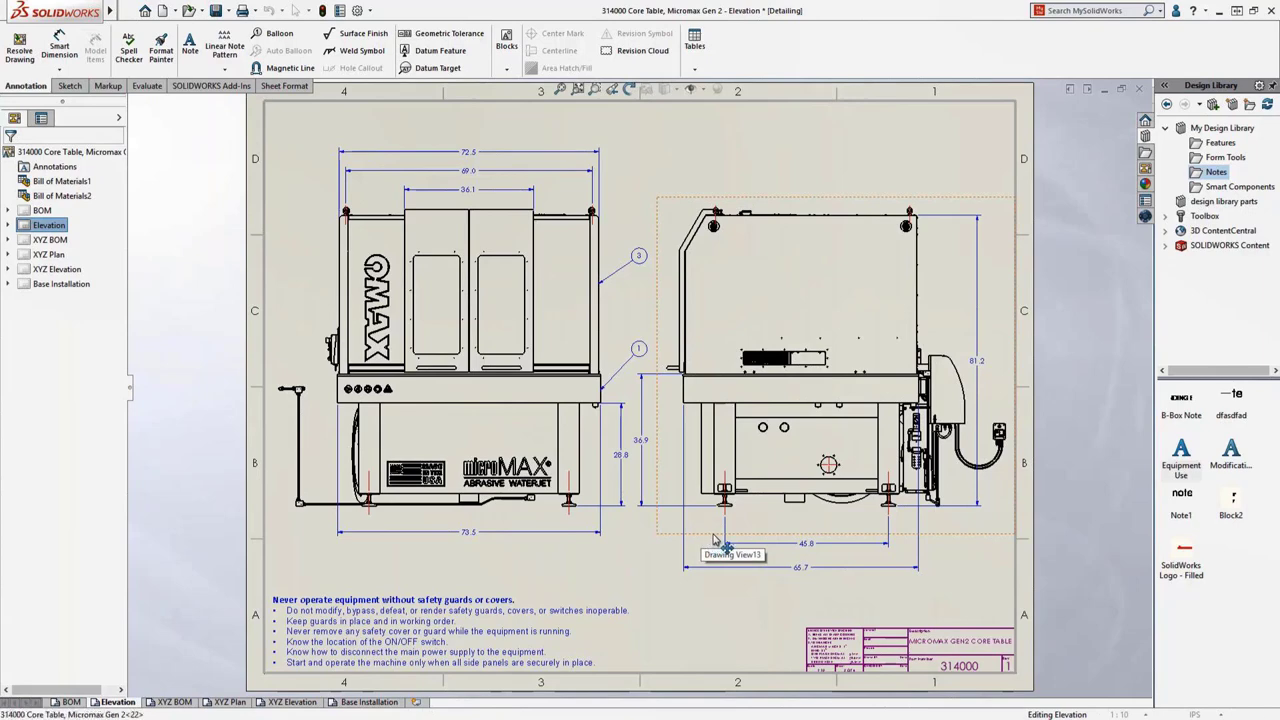
Shift the side view right, centre the front view, and lower its 73.5 width dimension.
{"action": "left_click_drag", "start_coordinate": [711, 539], "coordinate": [857, 539]}
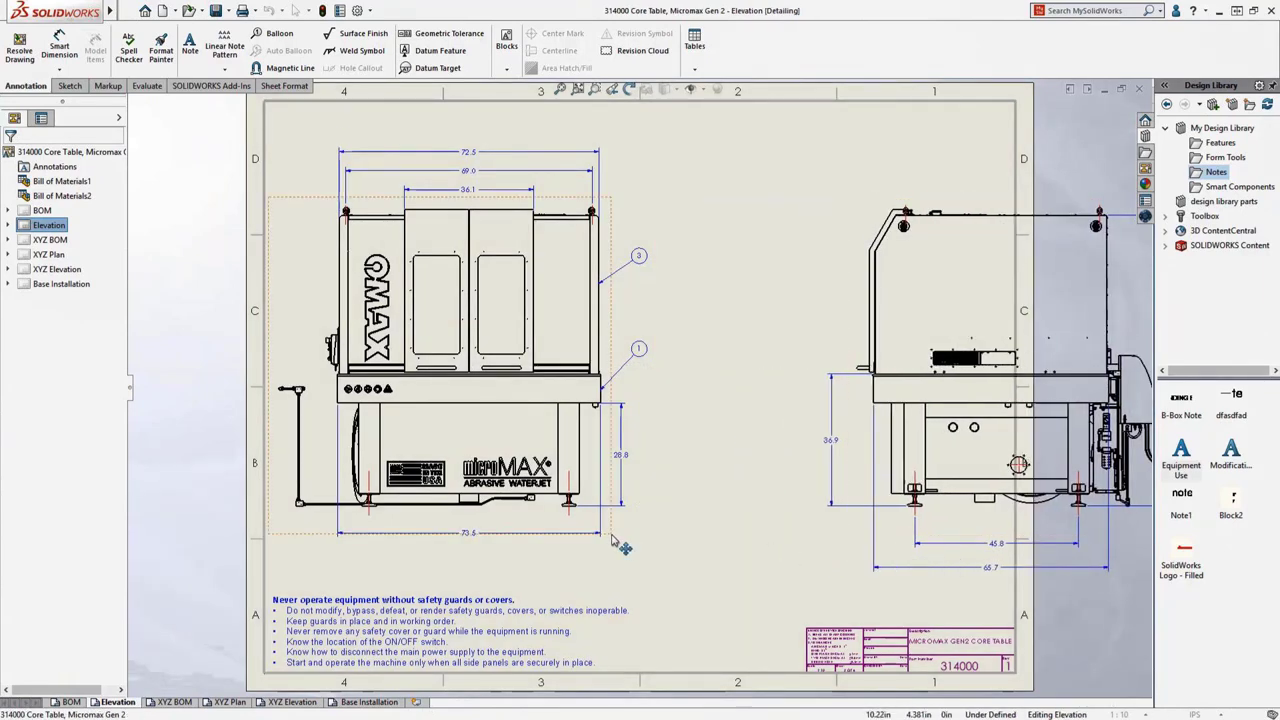
{"action": "left_click_drag", "start_coordinate": [613, 541], "coordinate": [741, 507]}
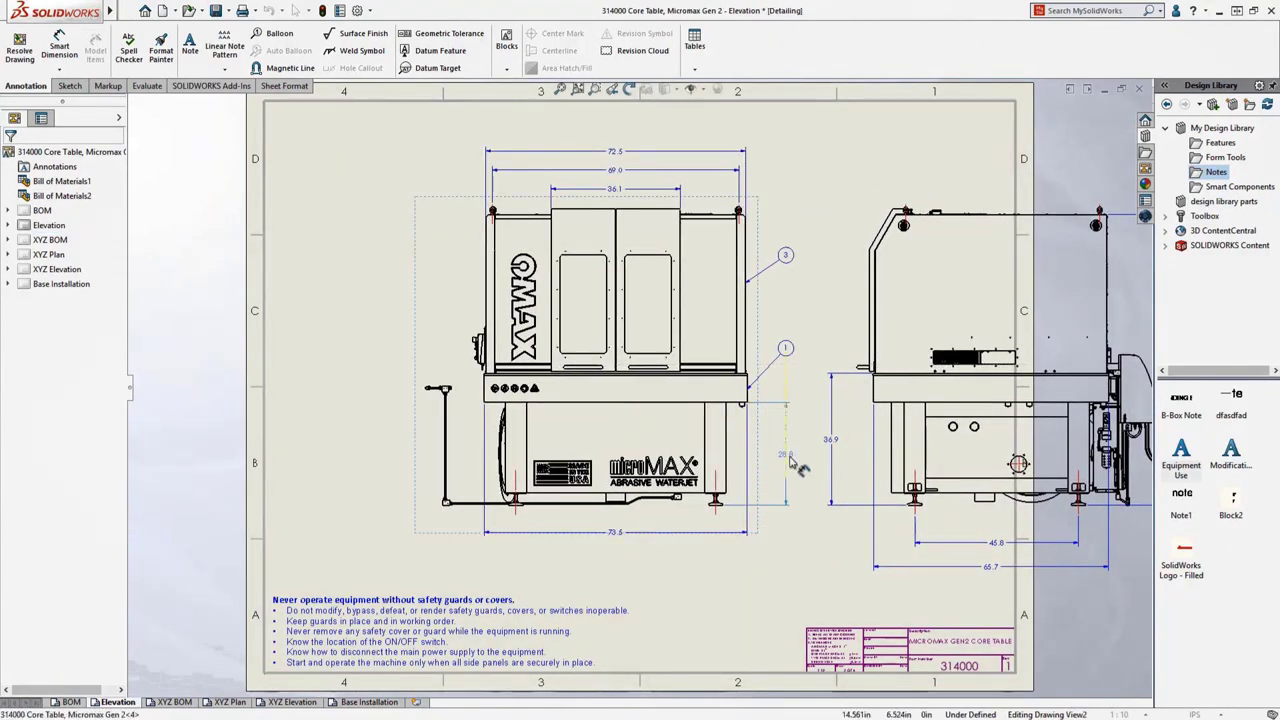
{"action": "left_click_drag", "start_coordinate": [614, 532], "coordinate": [624, 550]}
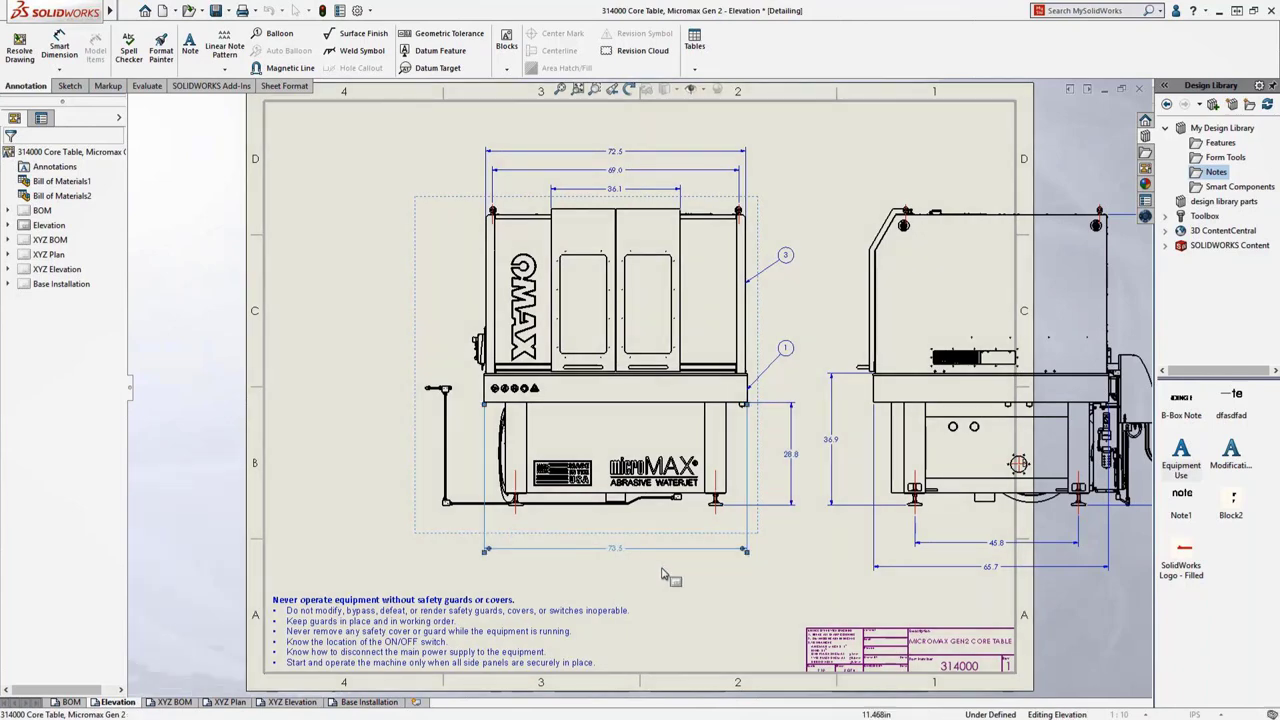
Delete the side view from the Elevation sheet and add a new blank Sheet1.
{"action": "left_click", "coordinate": [900, 487]}
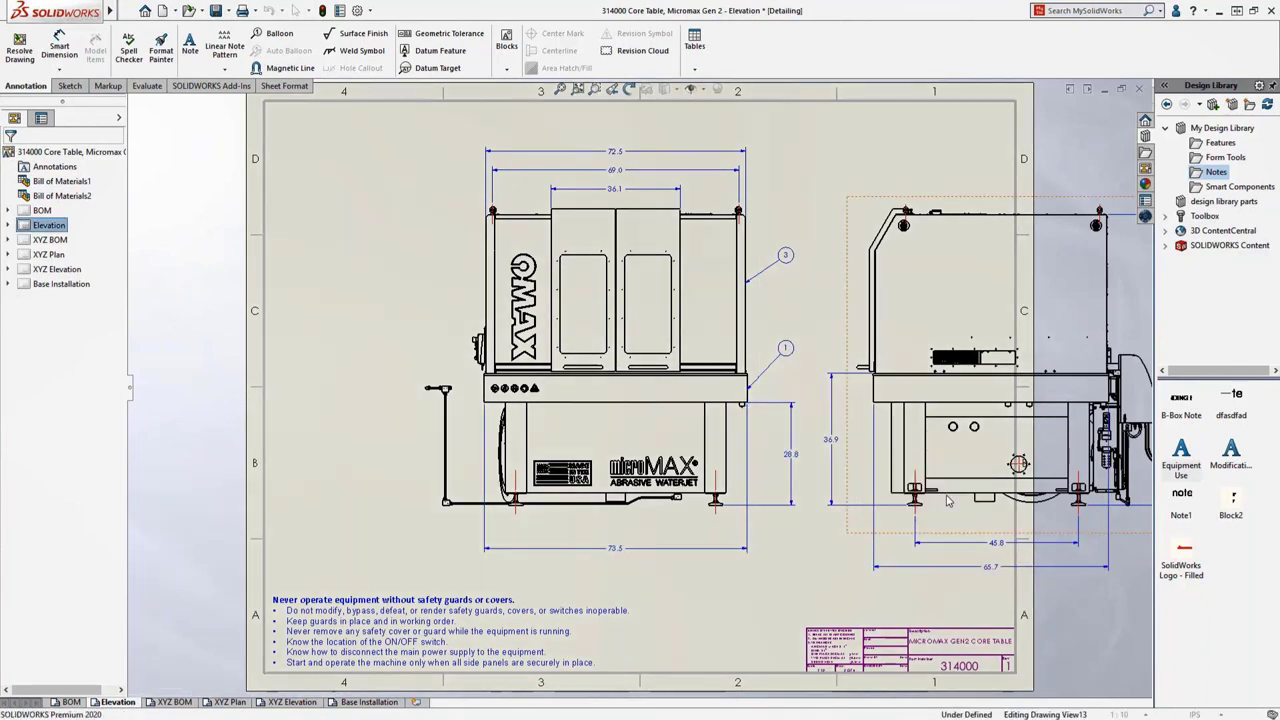
{"action": "key", "text": "Delete"}
{"action": "left_click", "coordinate": [653, 298]}
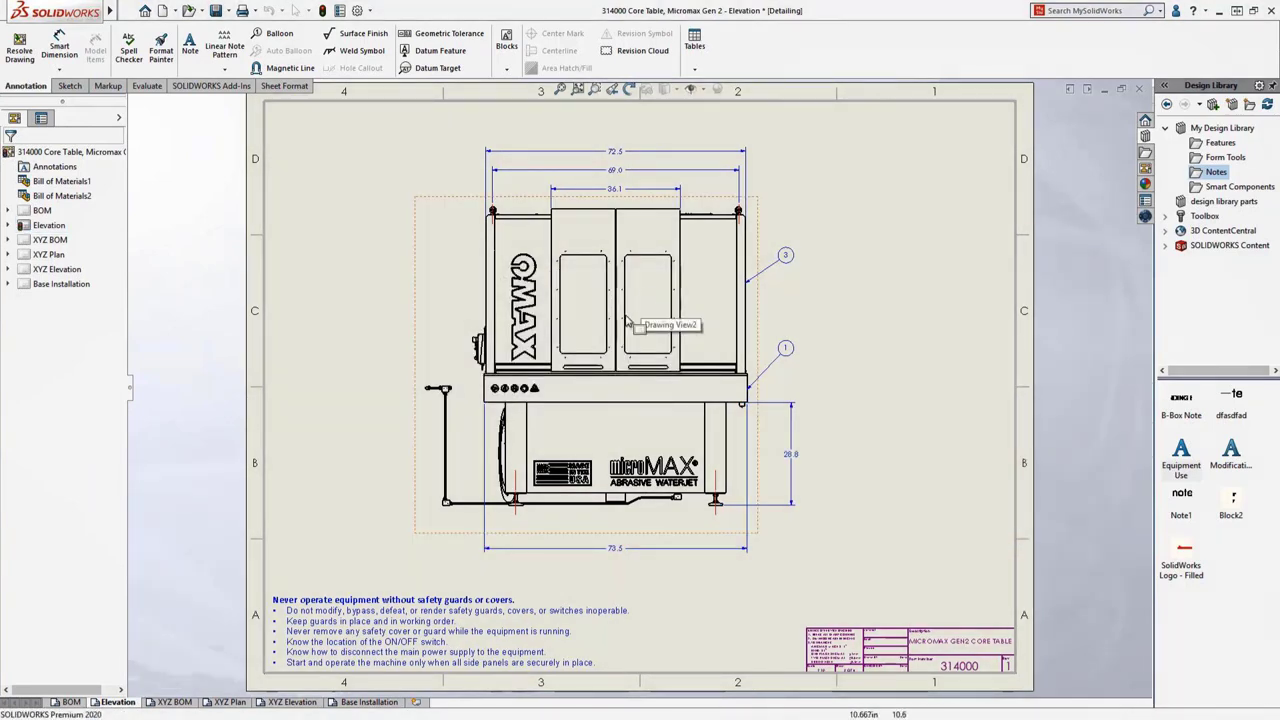
{"action": "left_click", "coordinate": [416, 702]}
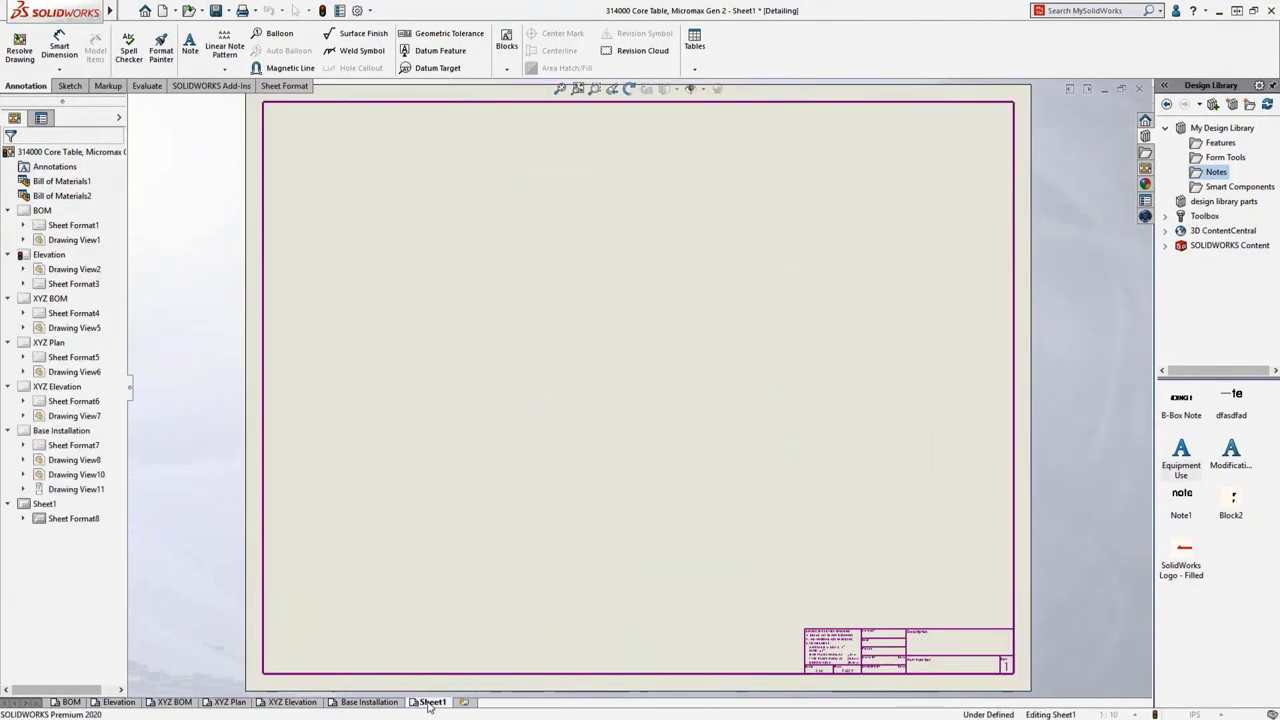
Move Sheet1 after Elevation and place the side view on it with its orientation.
{"action": "left_click_drag", "start_coordinate": [213, 695], "coordinate": [168, 703]}
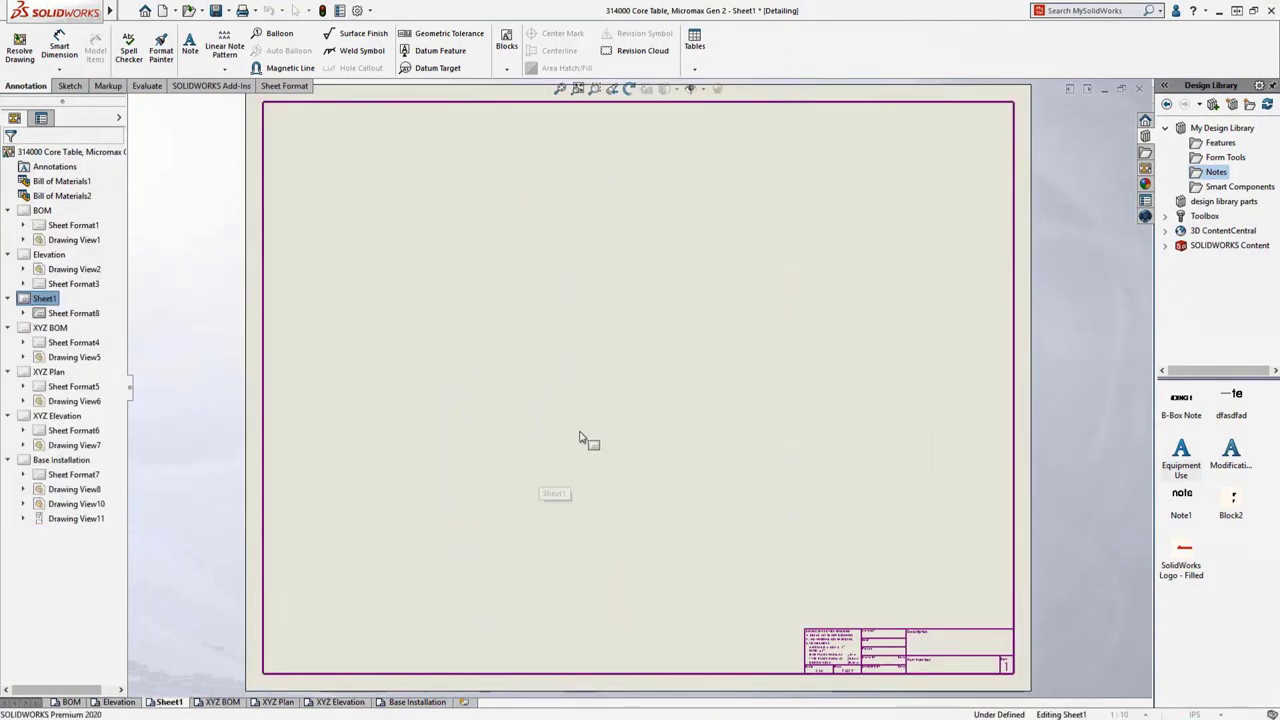
{"action": "left_click_drag", "start_coordinate": [633, 370], "coordinate": [635, 372]}
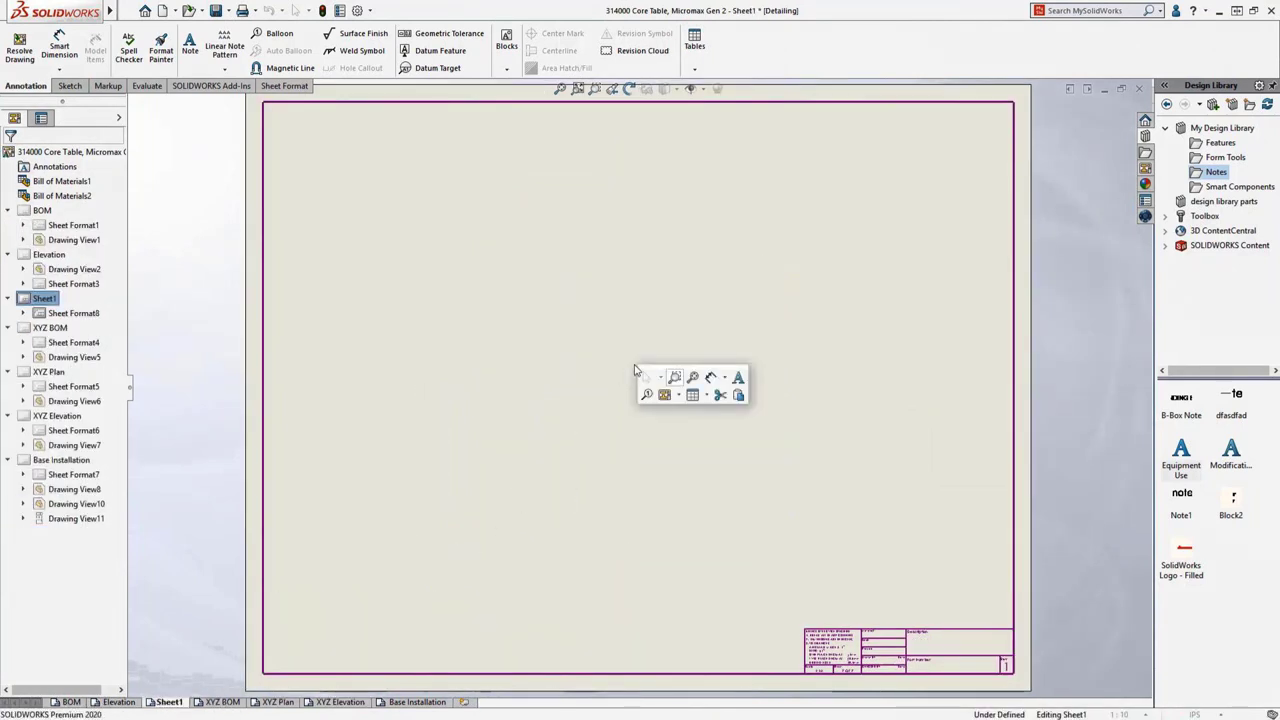
{"action": "left_click", "coordinate": [738, 400]}
Move the 81.2 dimension right and the 45.8 and 65.7 dimensions lower, clear of the view.
{"action": "left_click_drag", "start_coordinate": [773, 400], "coordinate": [849, 412]}
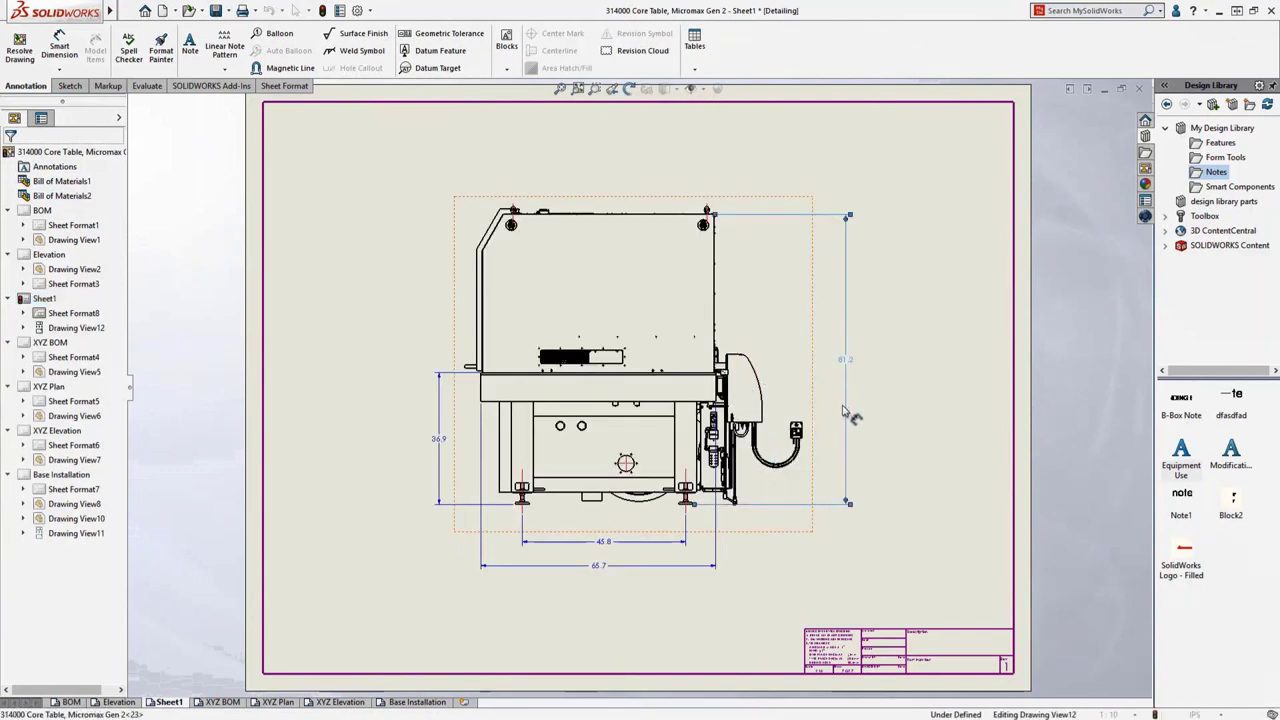
{"action": "left_click_drag", "start_coordinate": [590, 541], "coordinate": [606, 592]}
{"action": "left_click", "coordinate": [617, 622]}
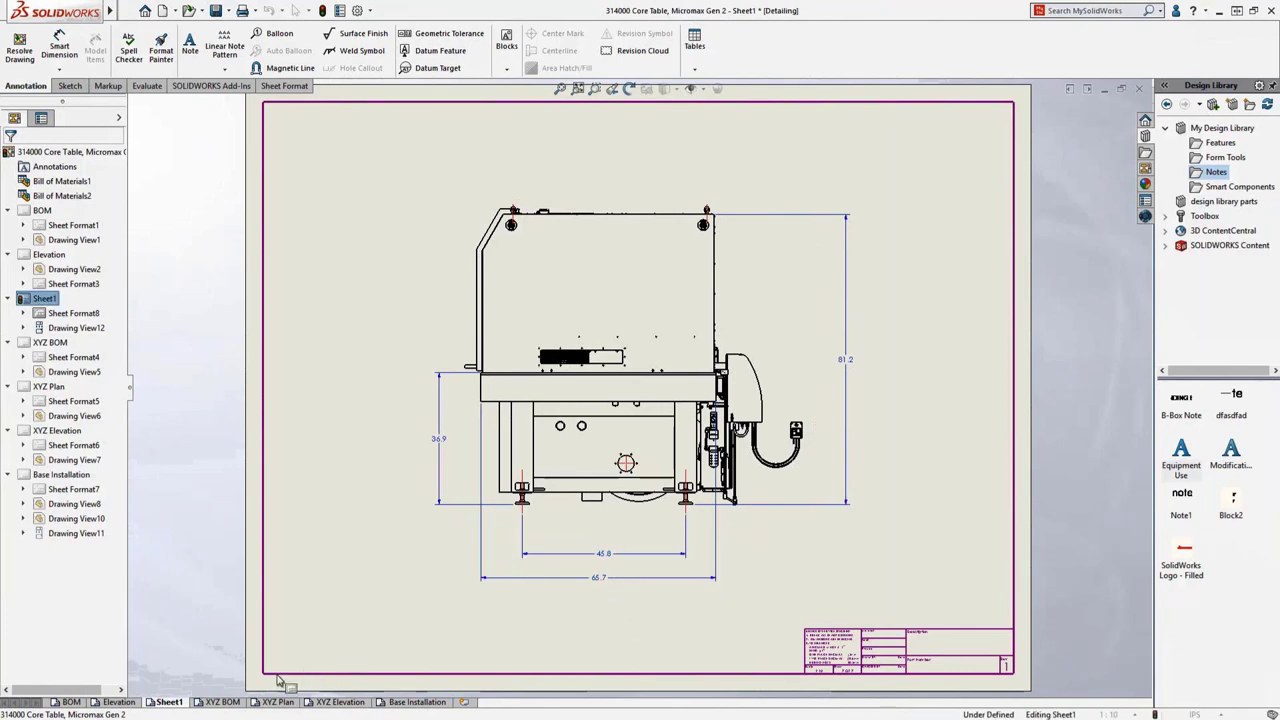
{"action": "left_click", "coordinate": [223, 702]}
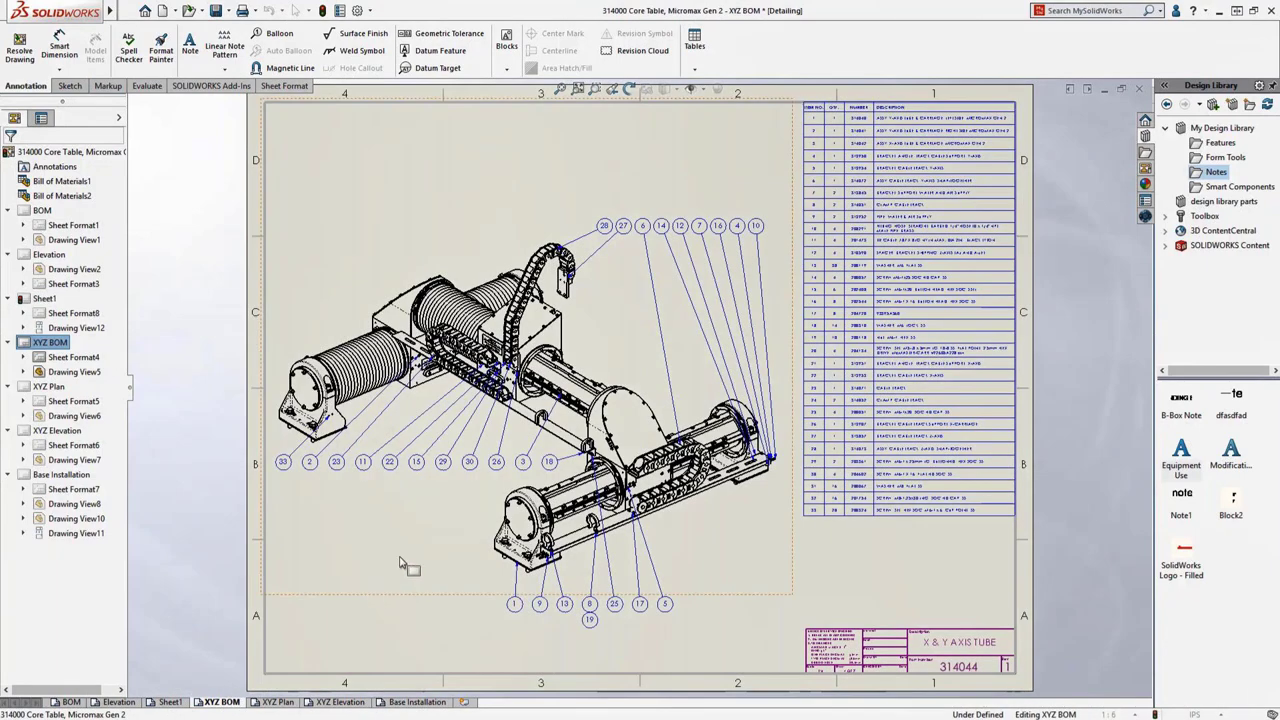
Cancel the stray balloon and step through XYZ Plan and XYZ Elevation to Base Installation.
{"action": "left_click", "coordinate": [425, 537]}
{"action": "right_click_drag", "start_coordinate": [425, 537], "coordinate": [505, 490]}
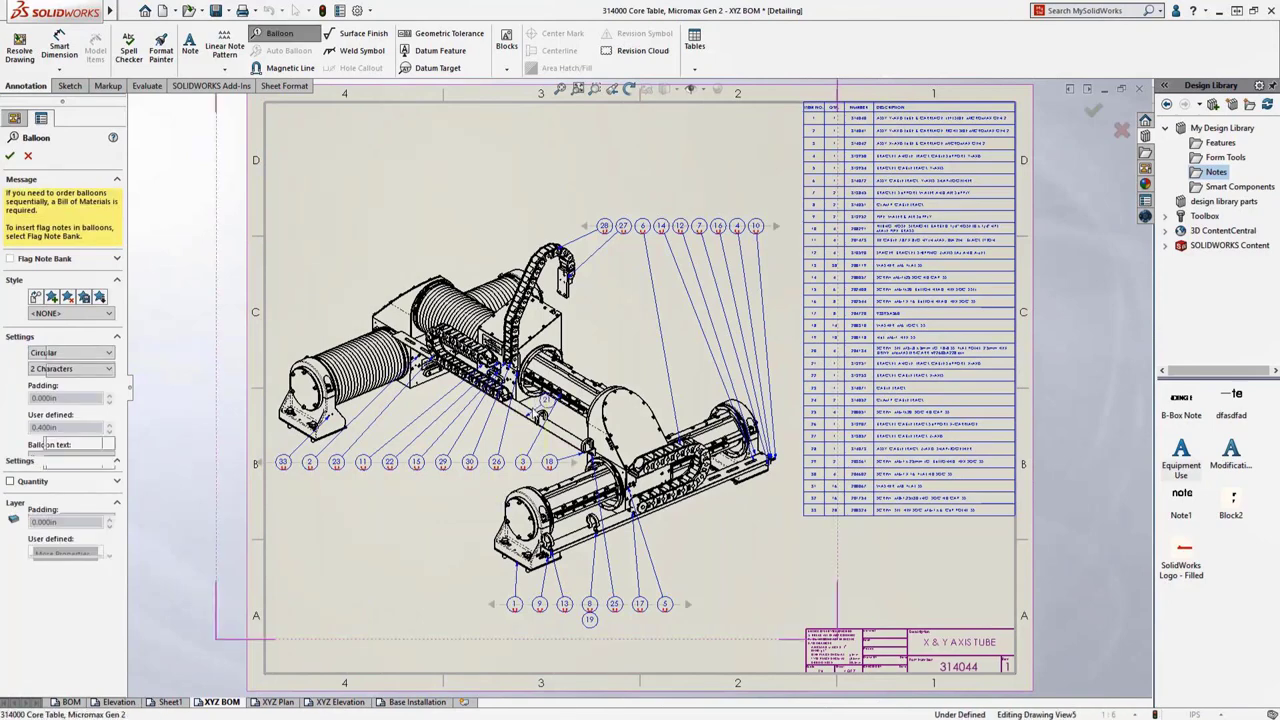
{"action": "key", "text": "Escape"}
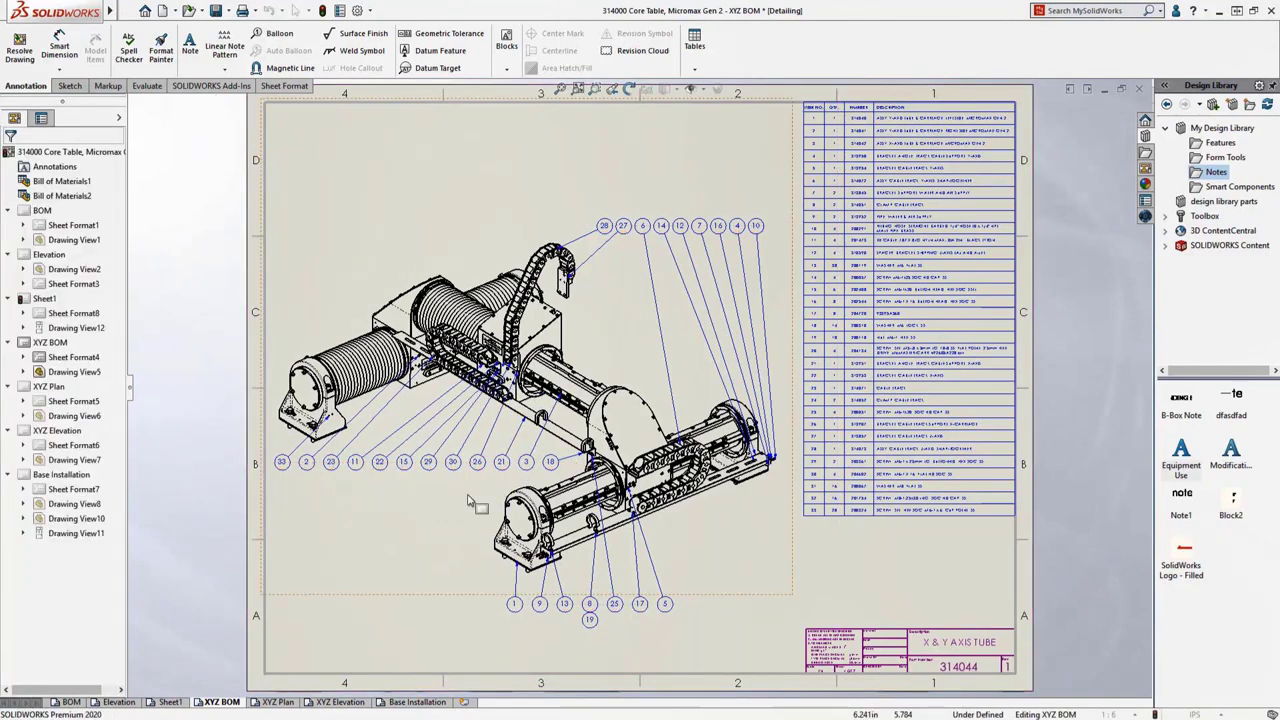
{"action": "left_click", "coordinate": [280, 702]}
{"action": "left_click", "coordinate": [340, 702]}
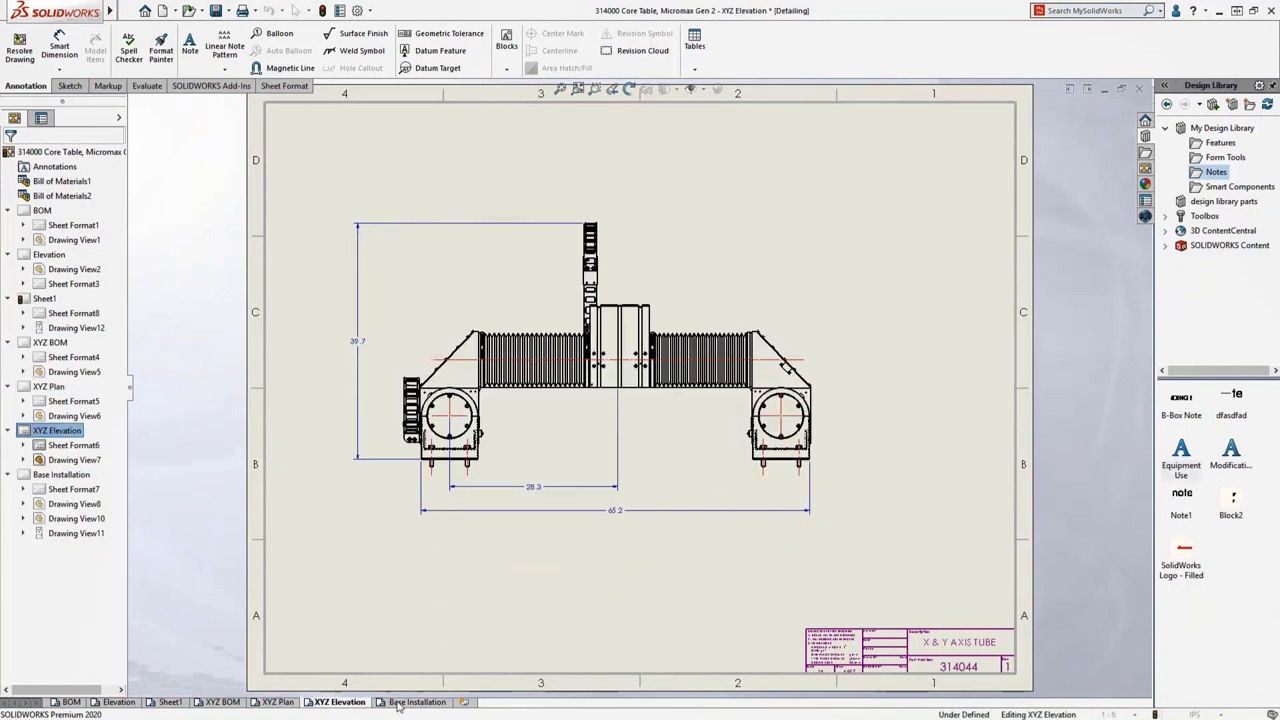
{"action": "left_click", "coordinate": [408, 702]}
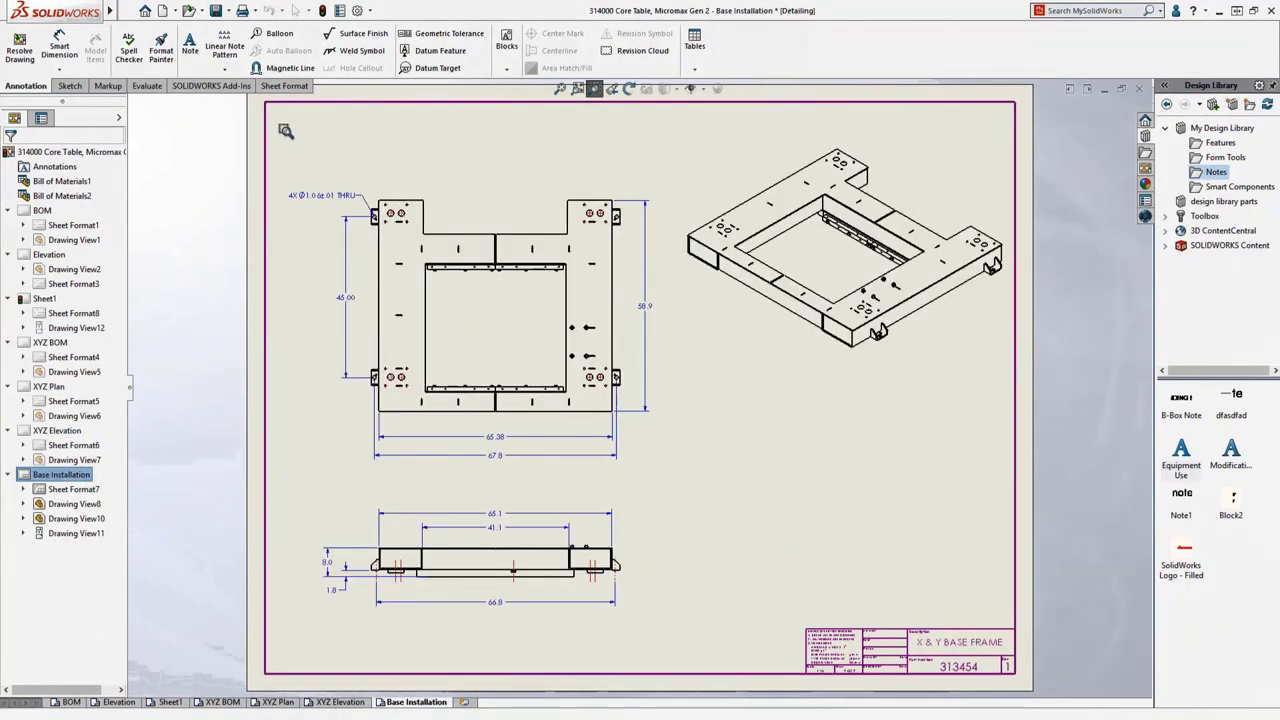
Zoom to the base frame top view and add 3.3, 3.0 and 55.7 hole-spacing dimensions.
{"action": "left_click_drag", "start_coordinate": [268, 123], "coordinate": [682, 294]}
{"action": "key", "text": "s"}
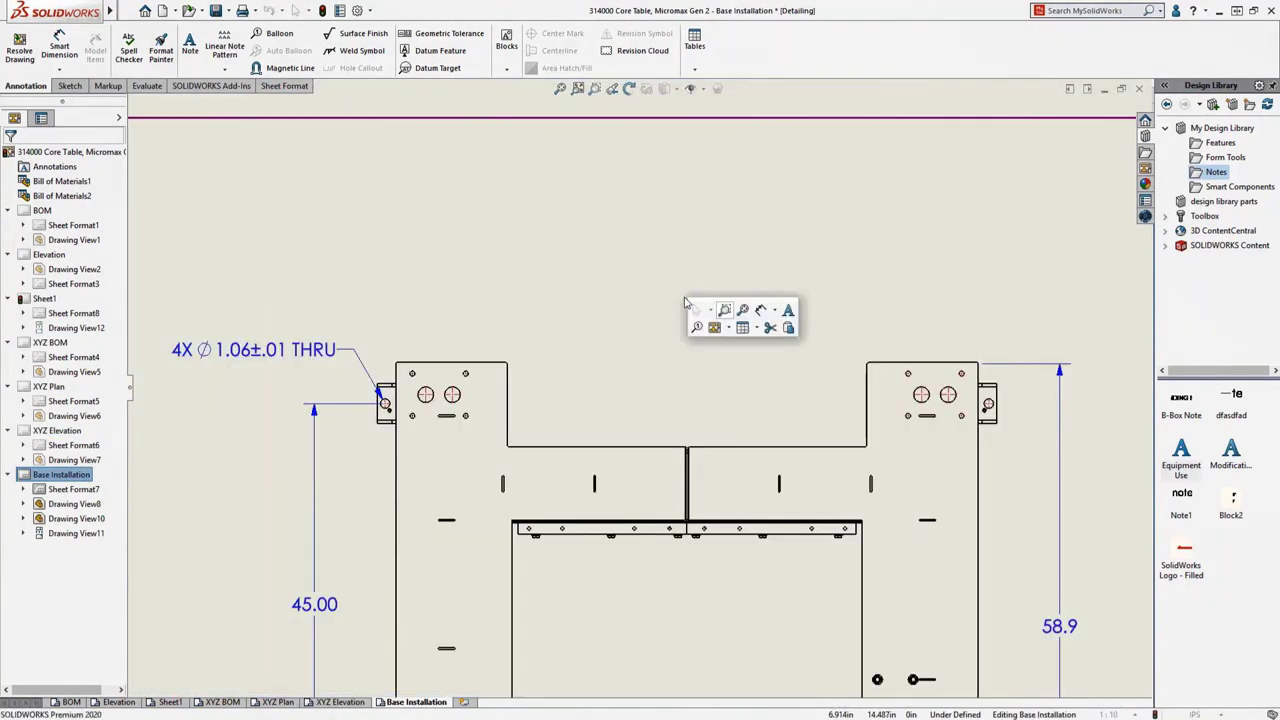
{"action": "left_click", "coordinate": [757, 311]}
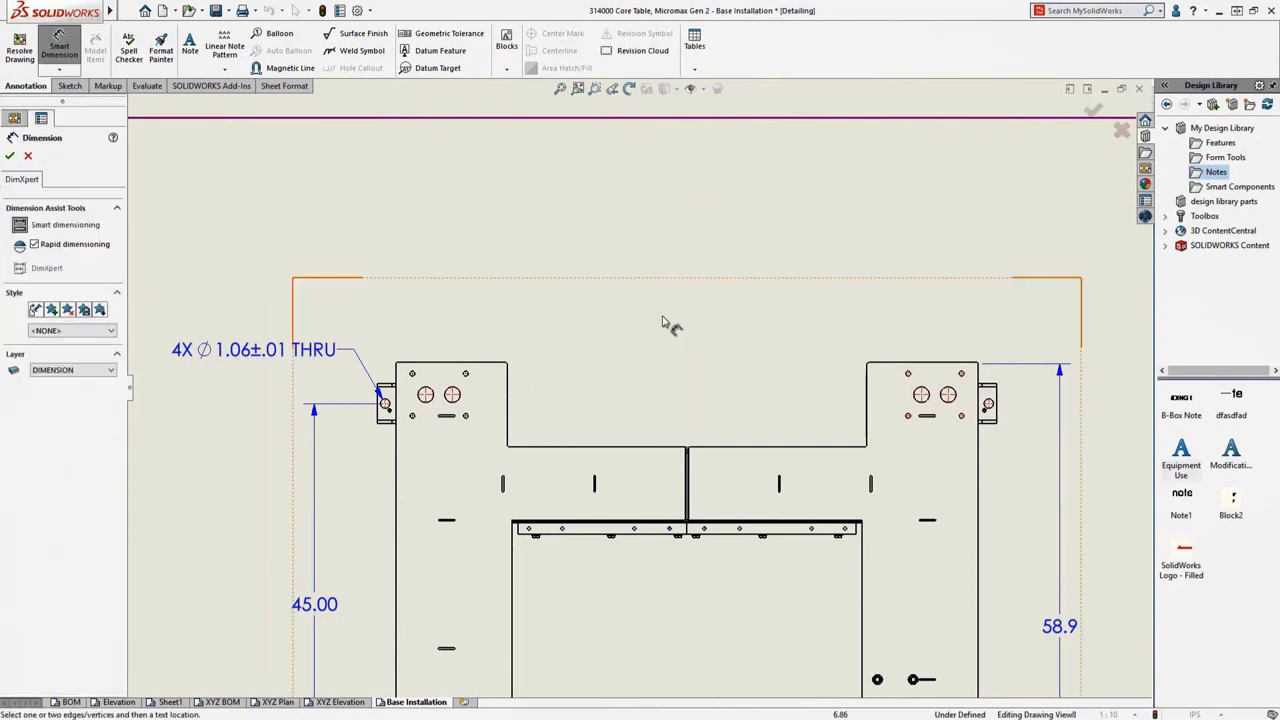
{"action": "left_click", "coordinate": [422, 398]}
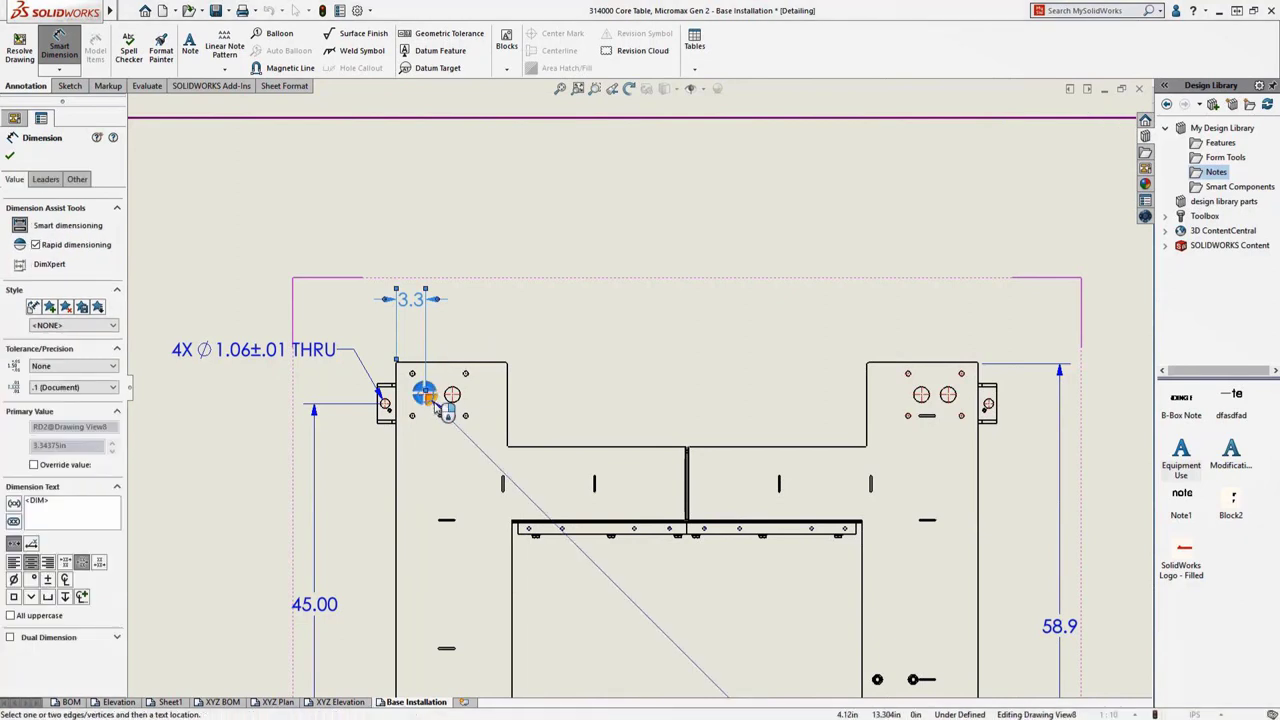
{"action": "left_click", "coordinate": [452, 397]}
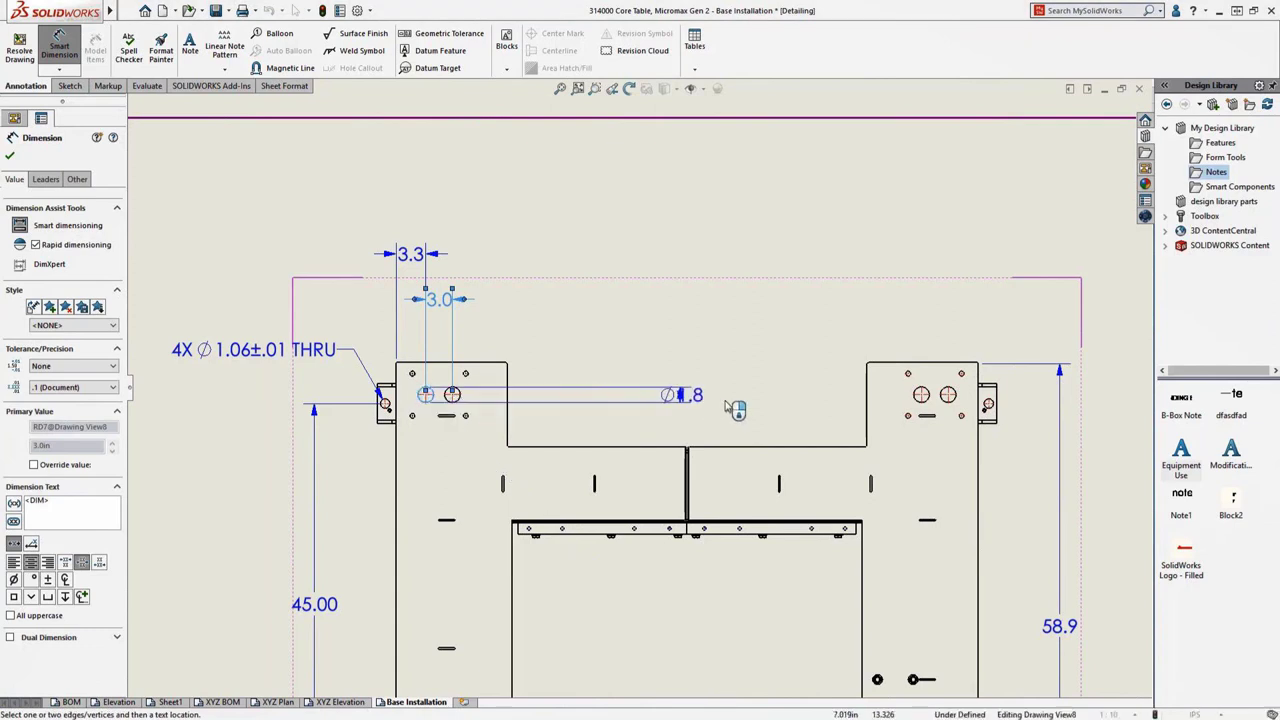
{"action": "left_click", "coordinate": [920, 398]}
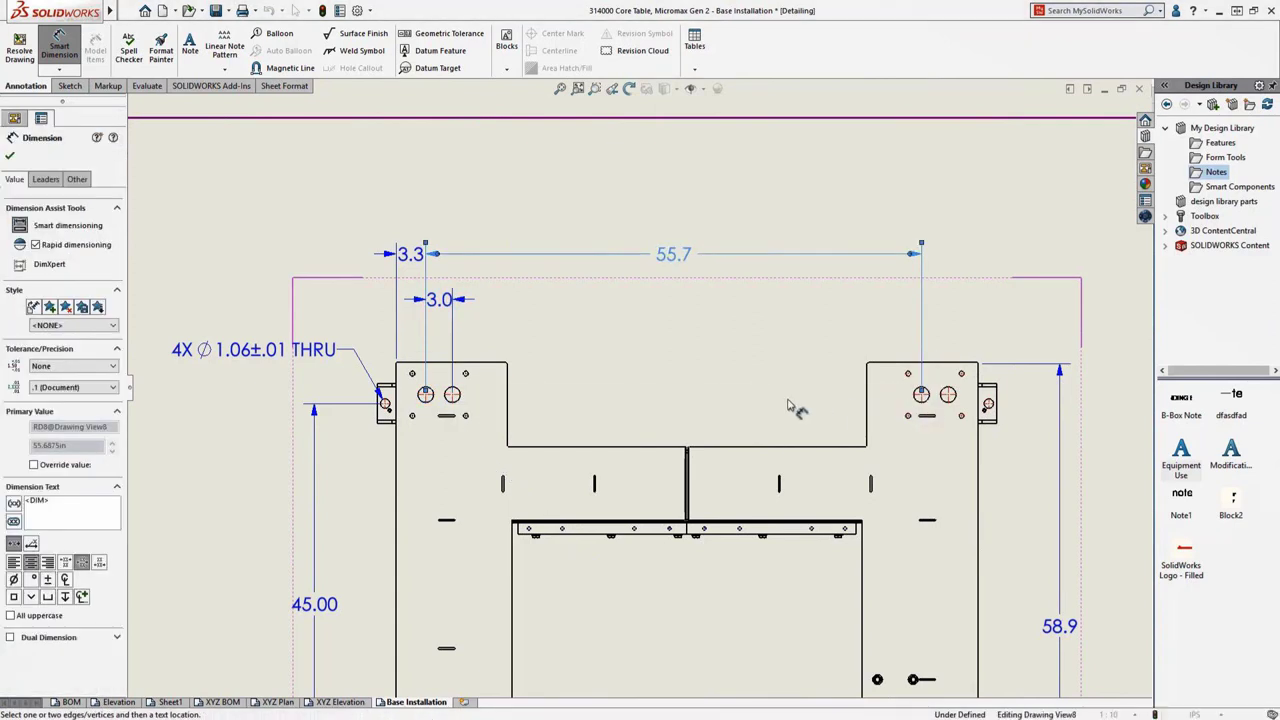
Dimension the upper-left hole's diameter and prefix it to read 4X Ø 1.8.
{"action": "left_click", "coordinate": [460, 394]}
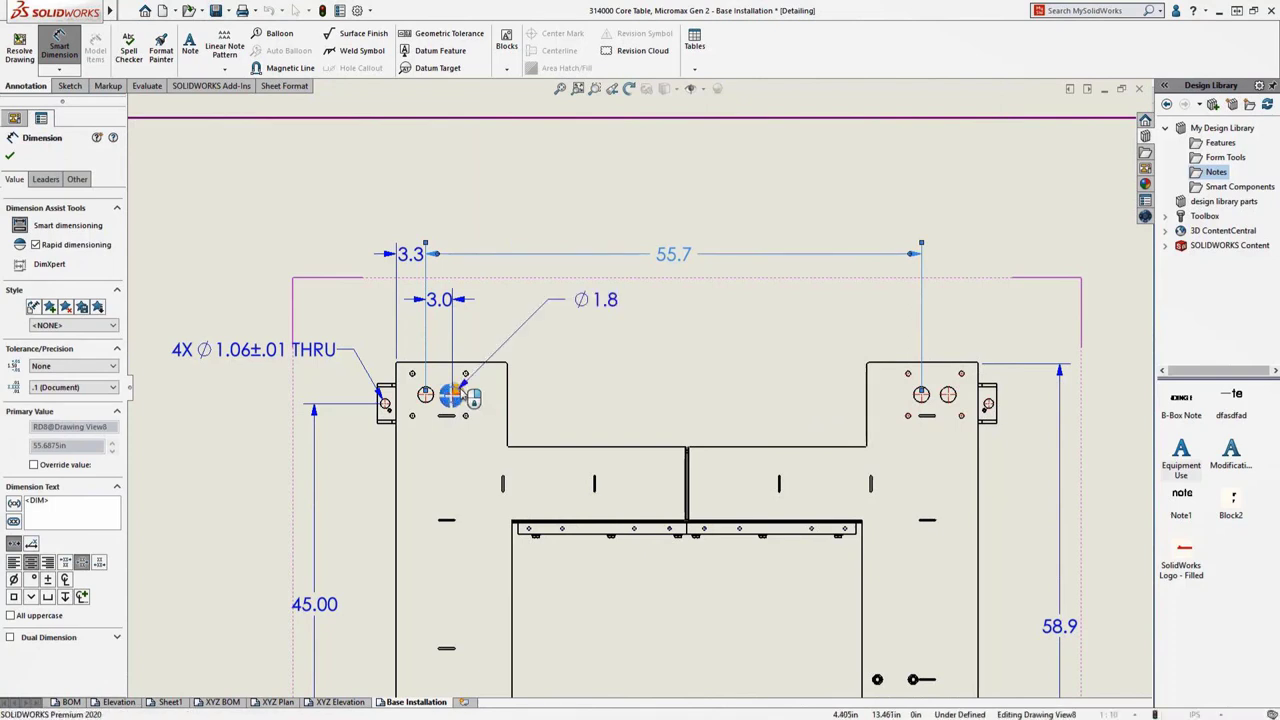
{"action": "left_click", "coordinate": [496, 360]}
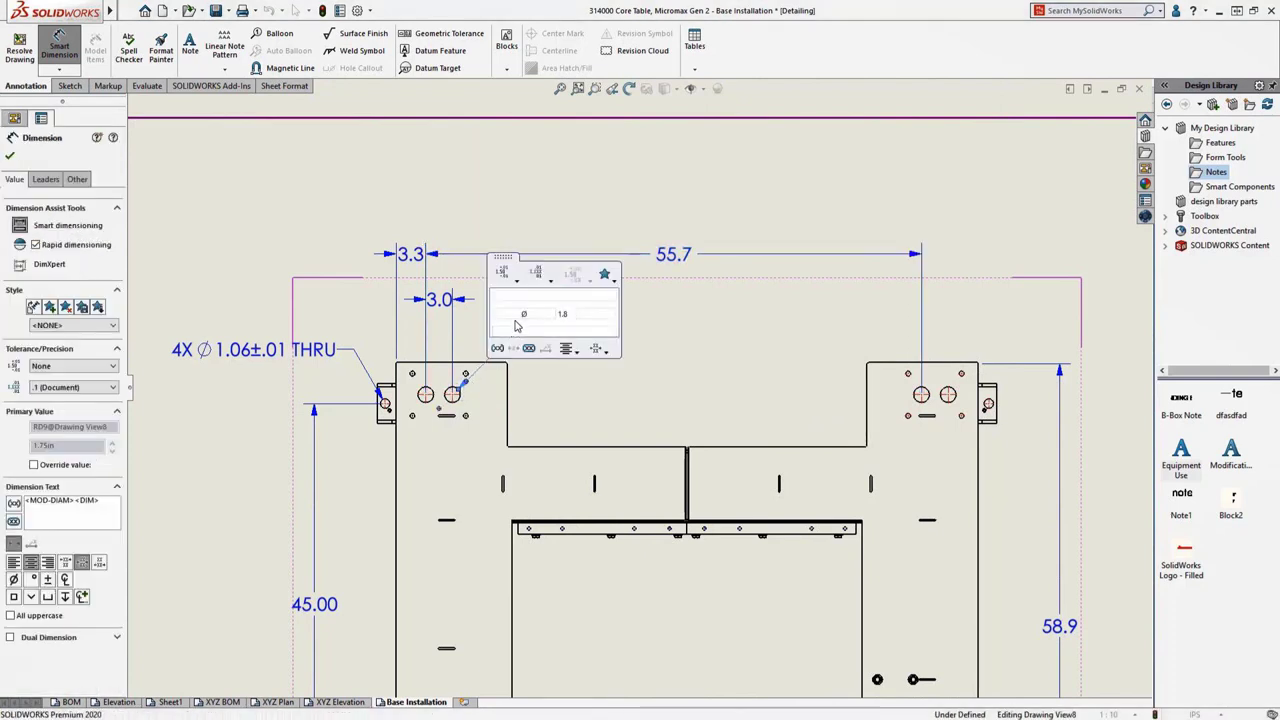
{"action": "left_click", "coordinate": [517, 314]}
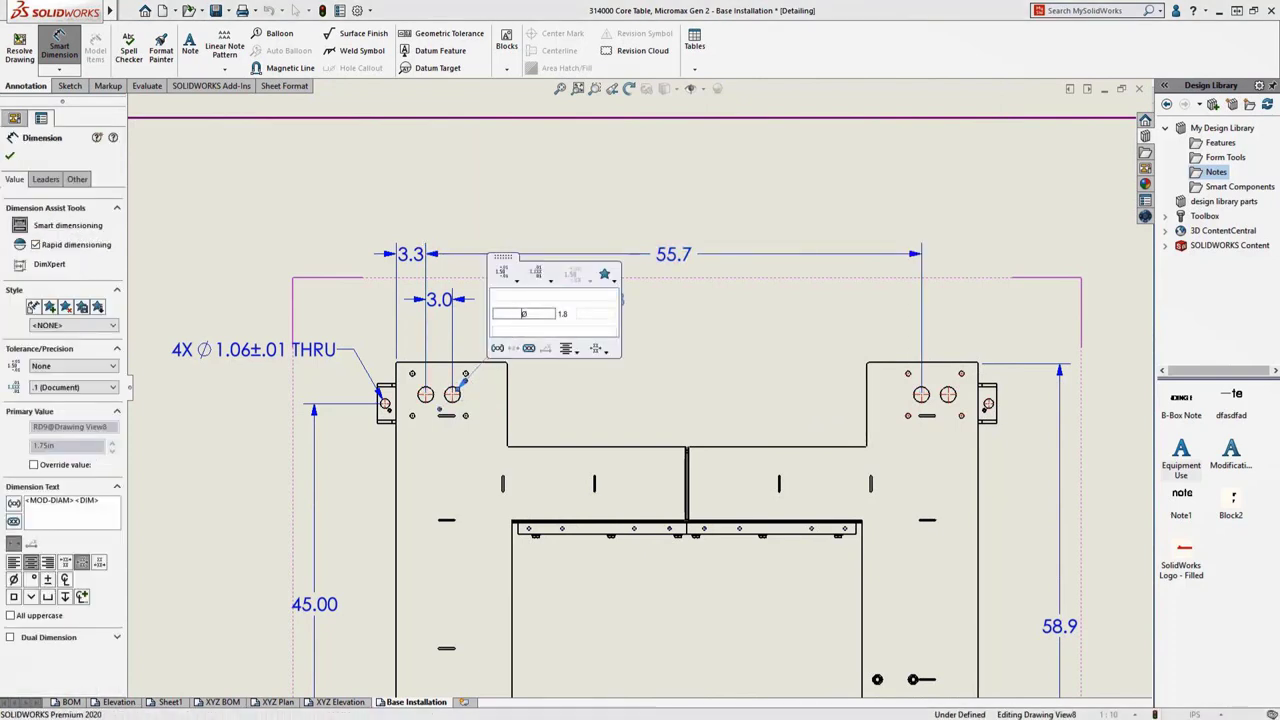
{"action": "type", "text": "4x"}
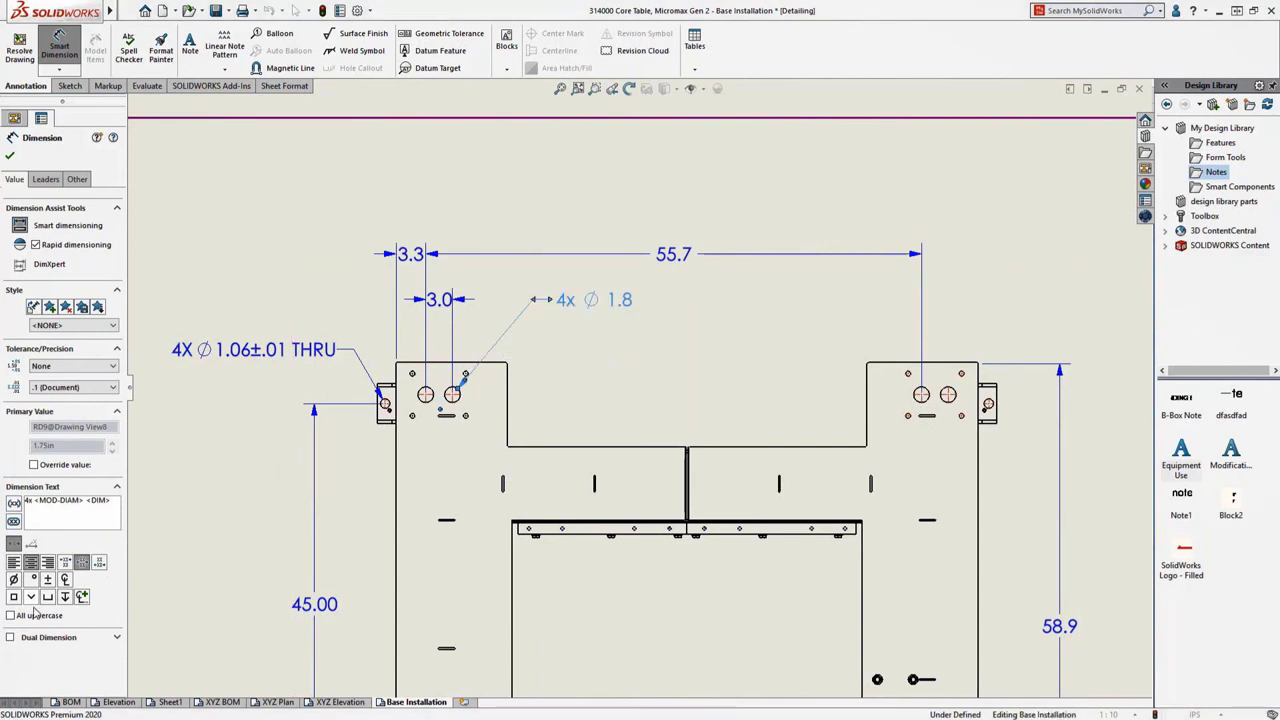
{"action": "key", "text": "Escape"}
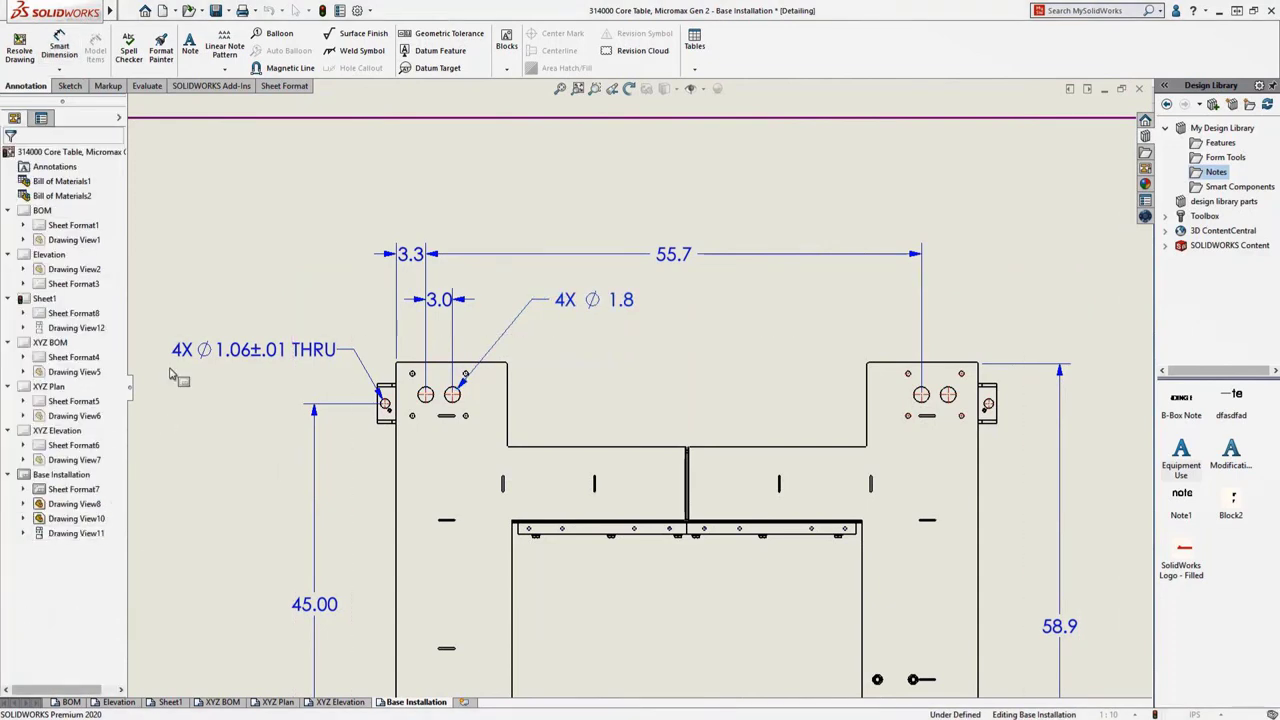
Copy the THRU note's ±.01 tolerance format onto the 3.0, diameter and 55.7 dimensions.
{"action": "left_click", "coordinate": [161, 55]}
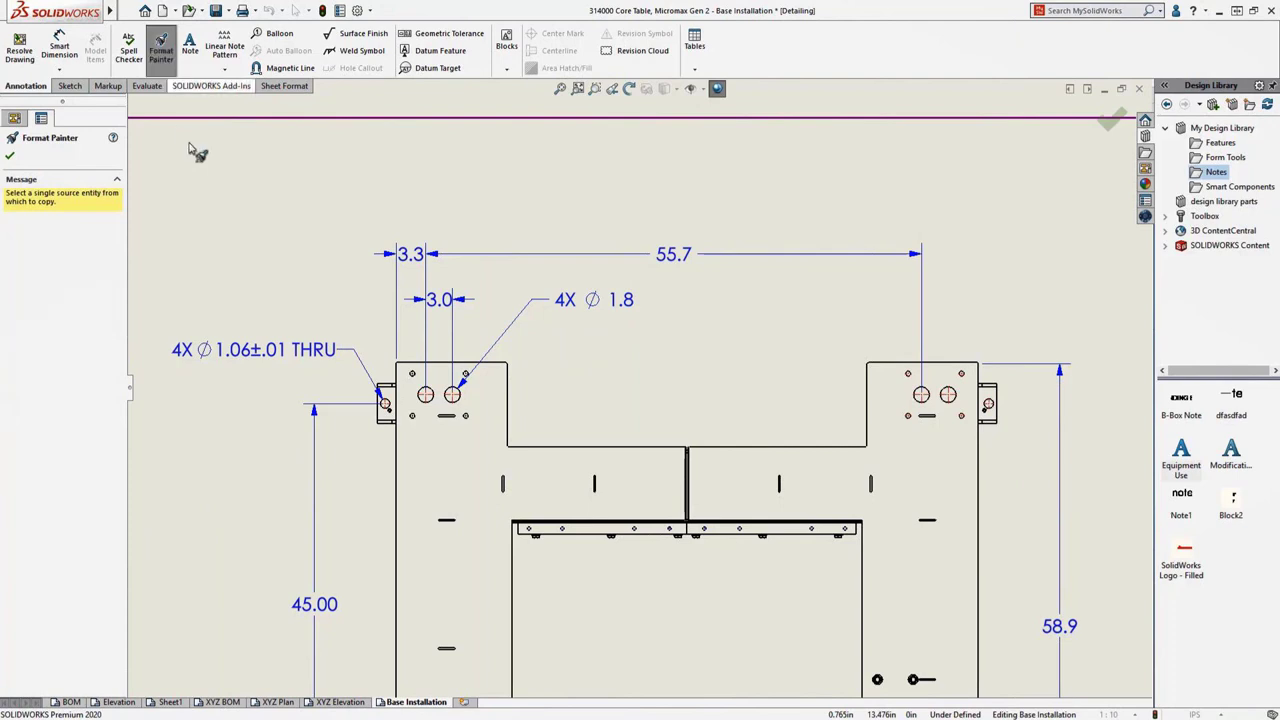
{"action": "left_click", "coordinate": [287, 352]}
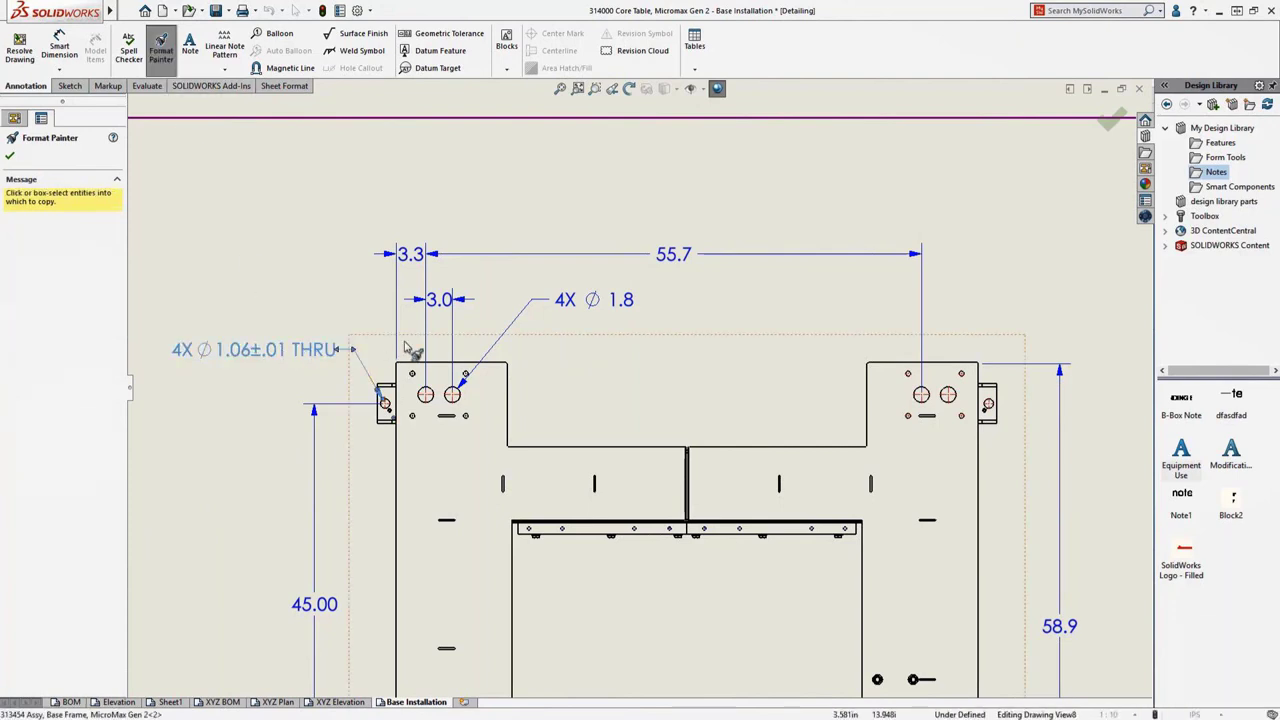
{"action": "left_click", "coordinate": [441, 301]}
{"action": "left_click", "coordinate": [582, 302]}
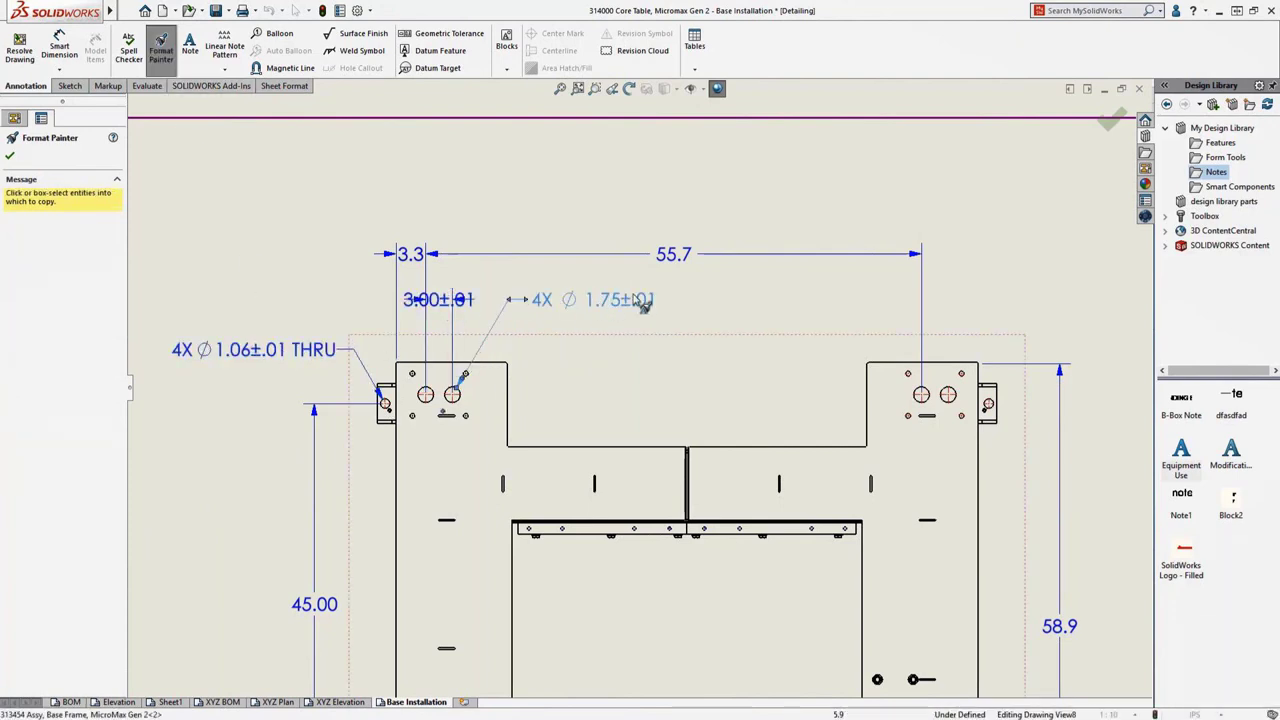
{"action": "left_click", "coordinate": [673, 254]}
{"action": "key", "text": "Escape"}
Move the 55.69 and 3.00±.01 dimensions up clear above the part.
{"action": "left_click_drag", "start_coordinate": [673, 254], "coordinate": [672, 212]}
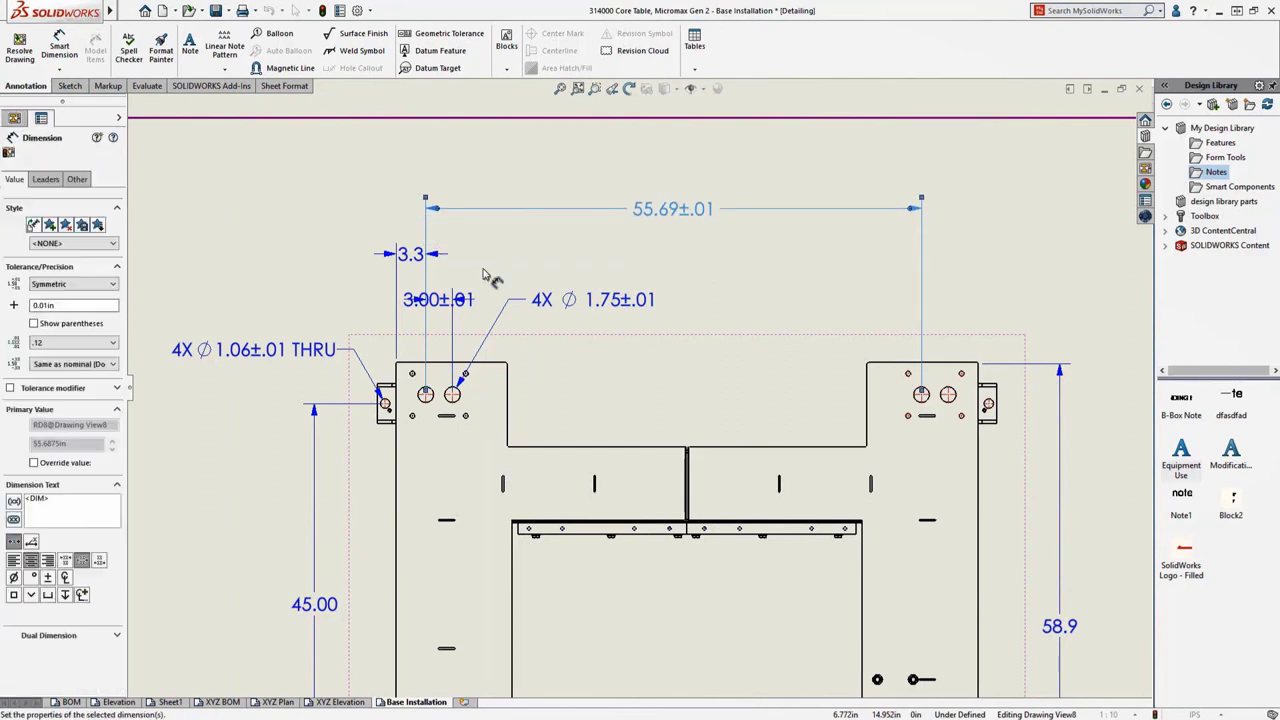
{"action": "left_click_drag", "start_coordinate": [445, 301], "coordinate": [546, 262]}
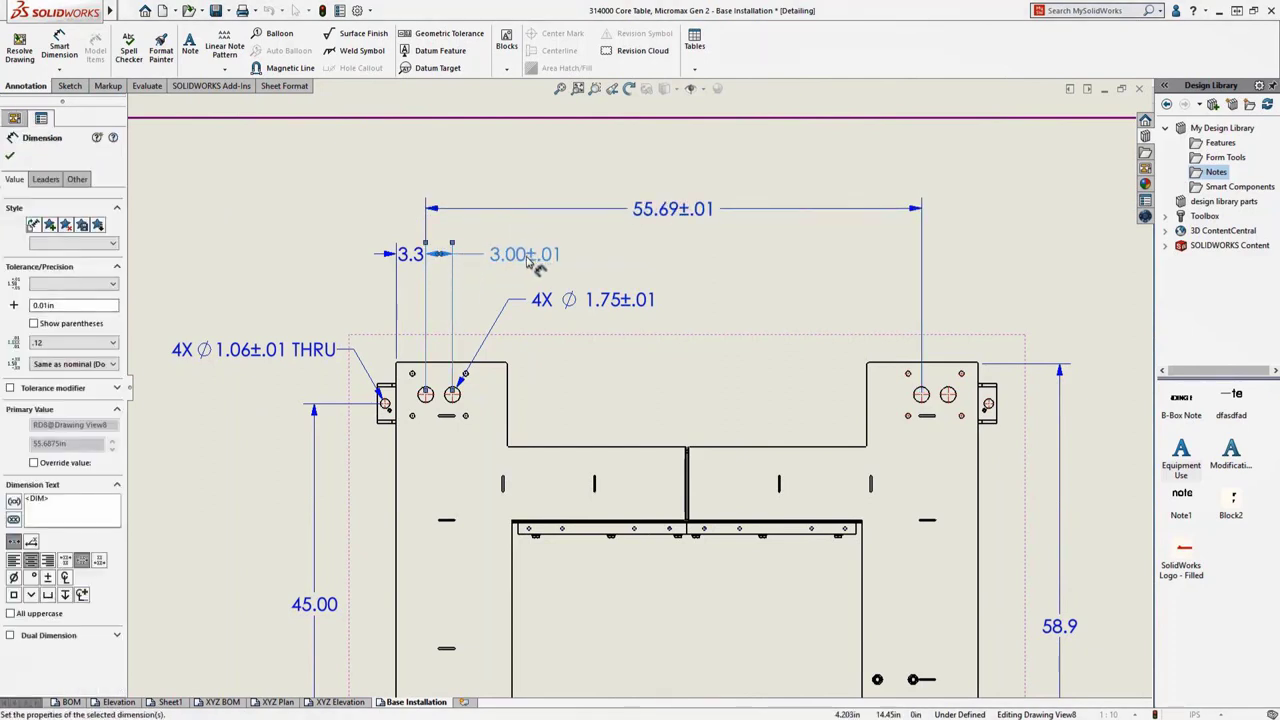
{"action": "left_click", "coordinate": [549, 218]}
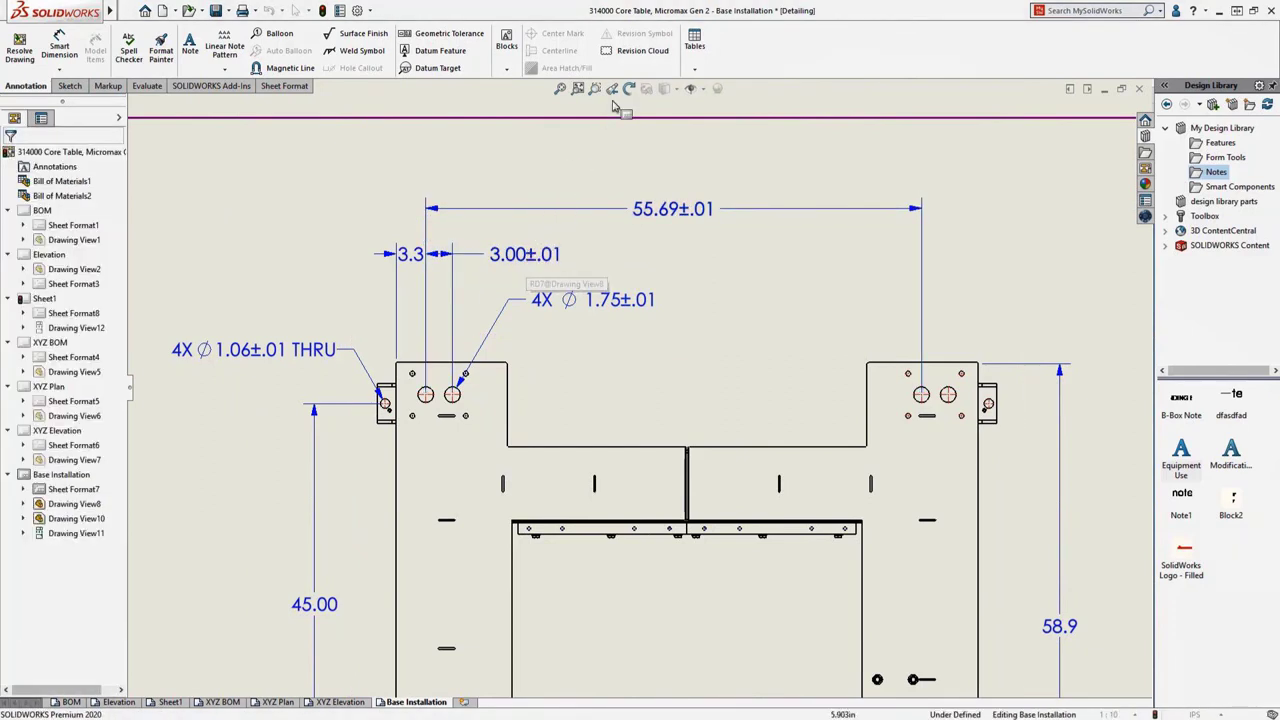
{"action": "left_click", "coordinate": [642, 50]}
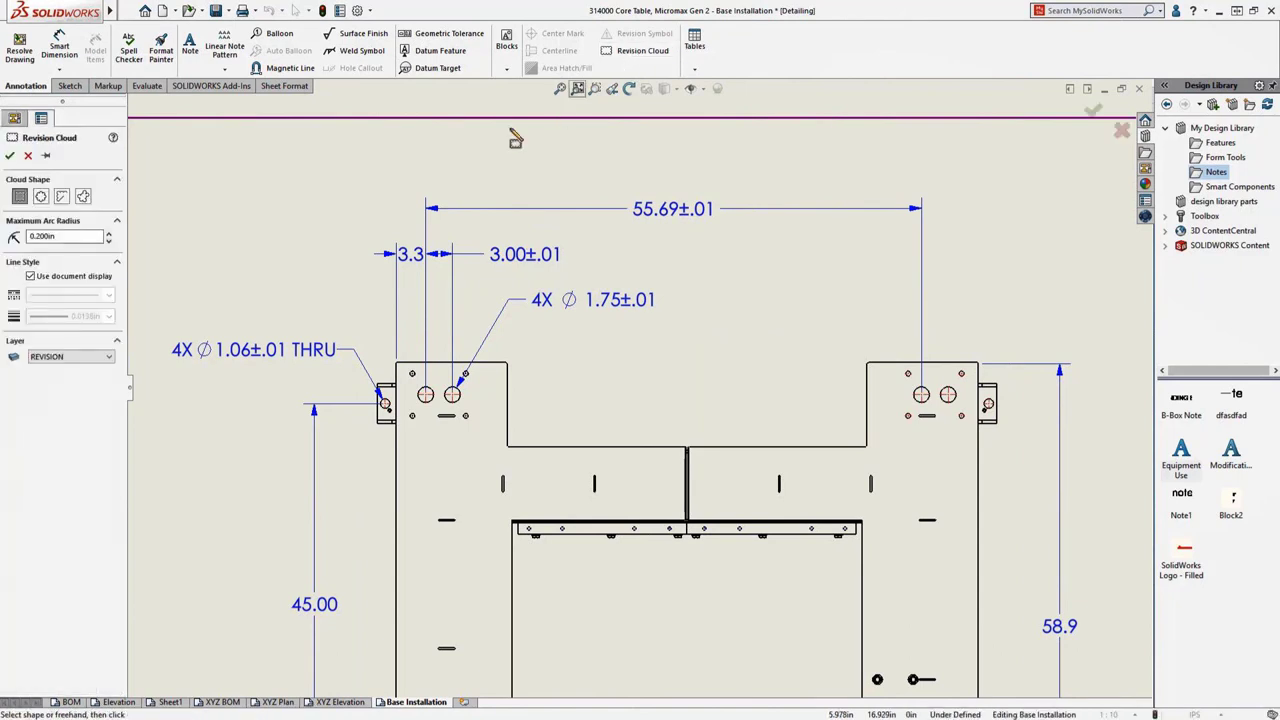
Draw a revision cloud around the new hole dimensions and zoom to fit the sheet.
{"action": "left_click", "coordinate": [352, 143]}
{"action": "left_click", "coordinate": [712, 325]}
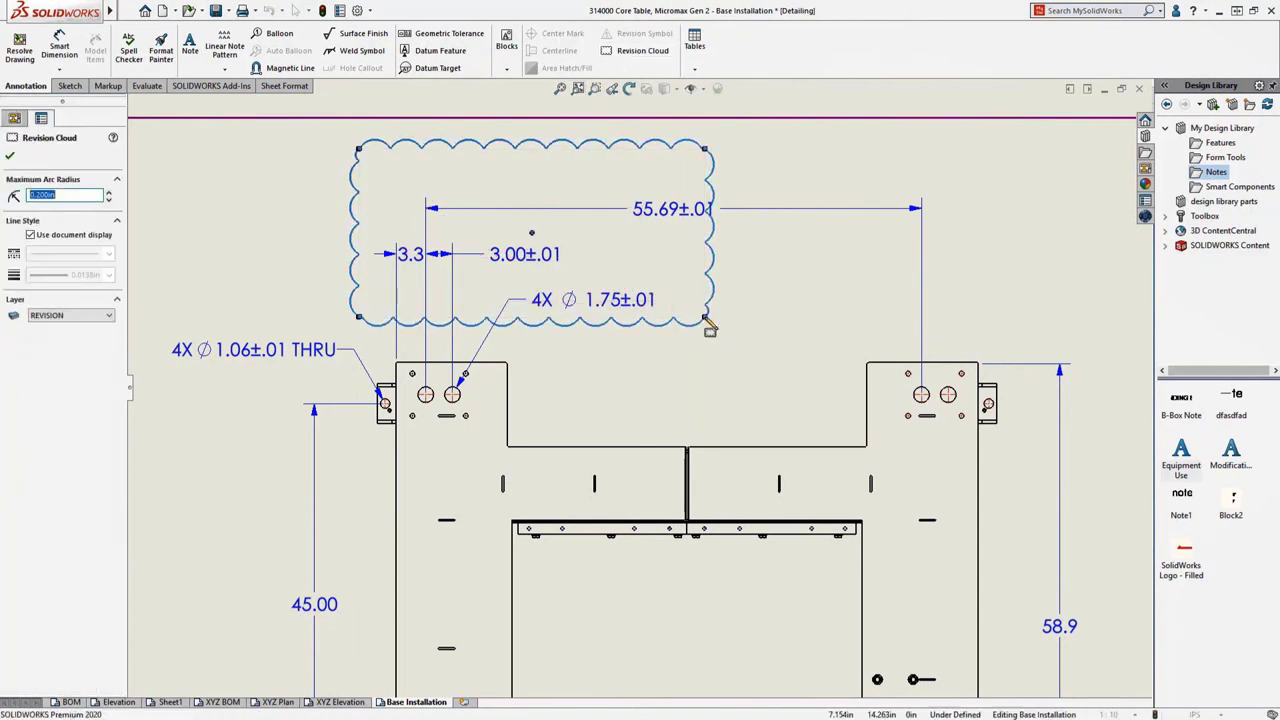
{"action": "key", "text": "Escape"}
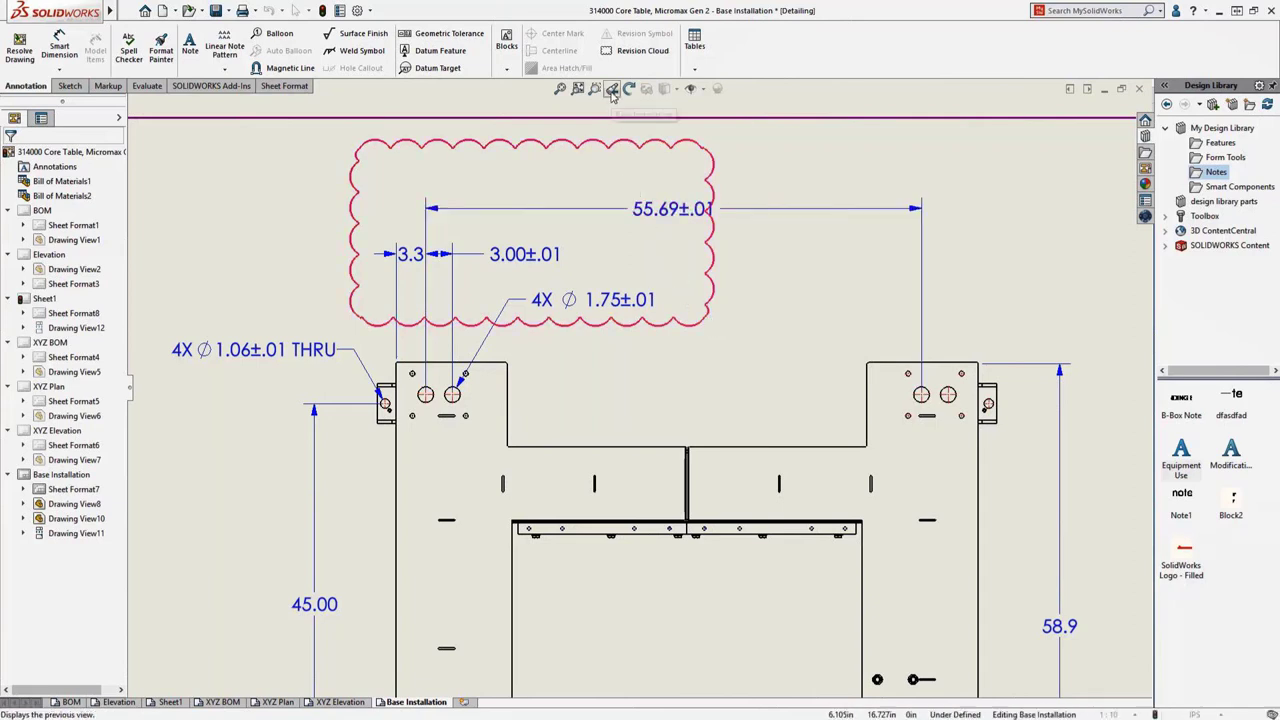
{"action": "left_click", "coordinate": [559, 89]}
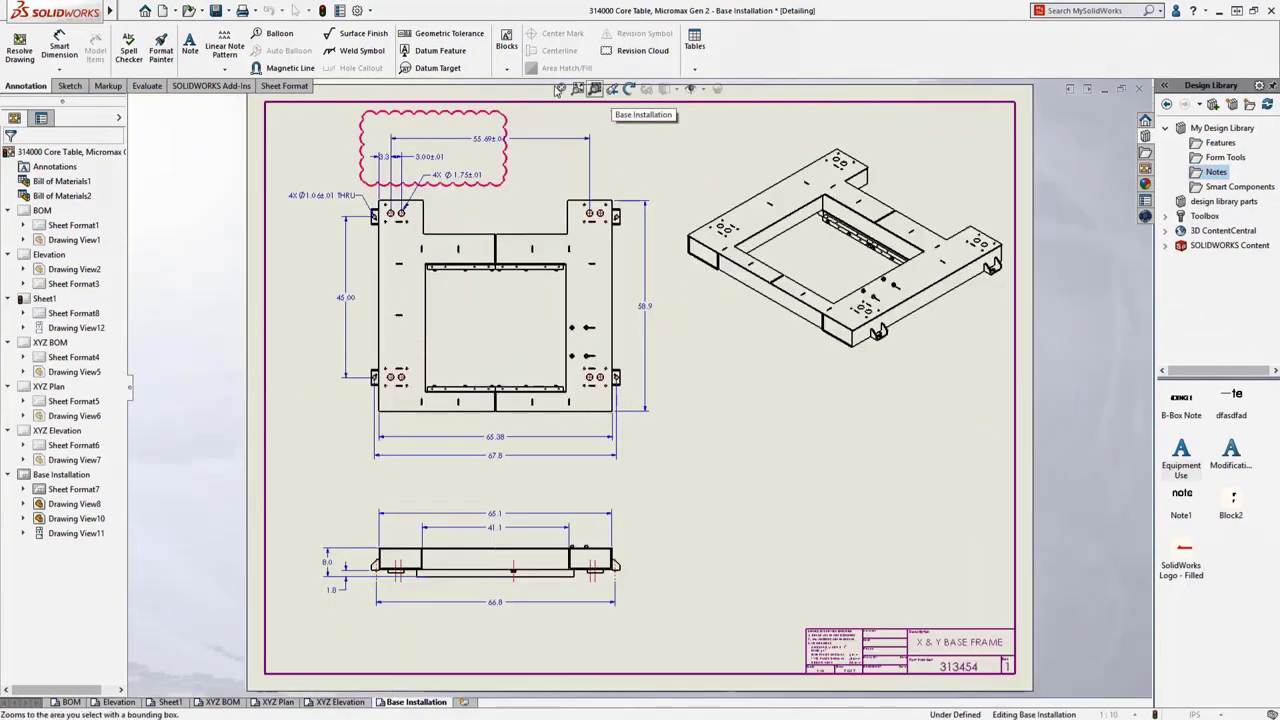
Save the drawing without reloading model data, then save it as Adobe PDF (*.pdf).
{"action": "left_click", "coordinate": [216, 11]}
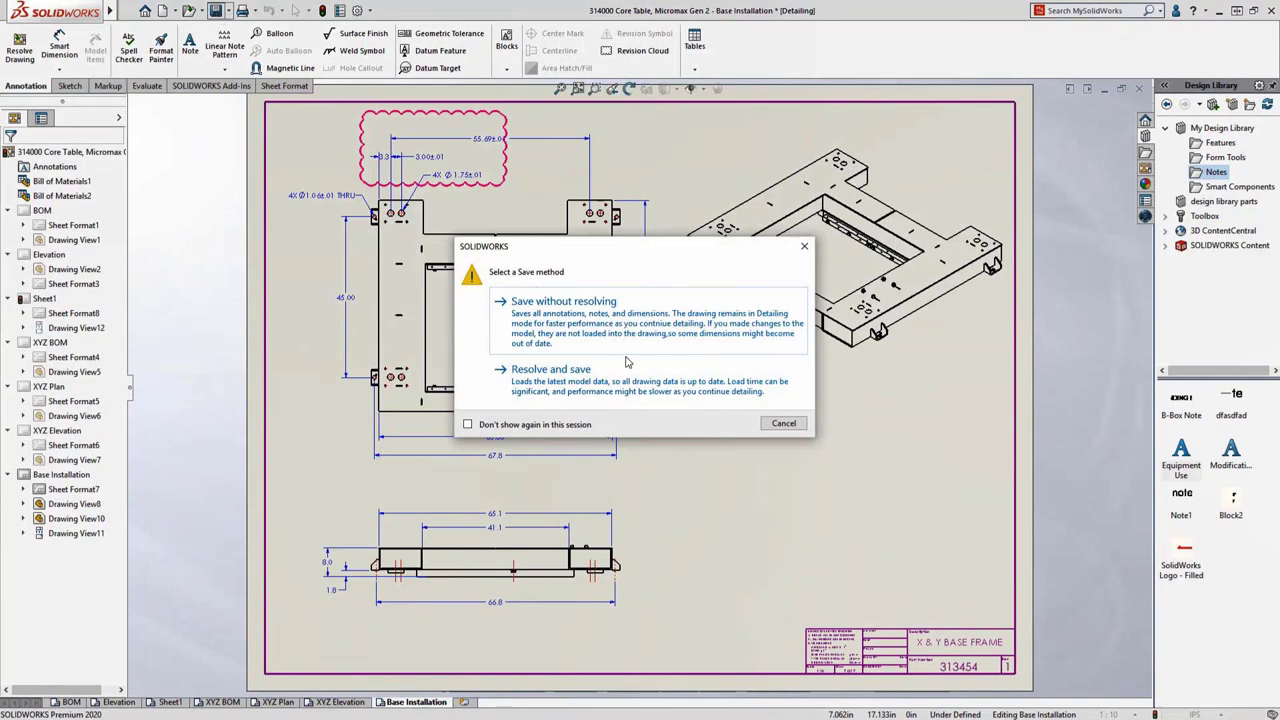
{"action": "left_click", "coordinate": [782, 424]}
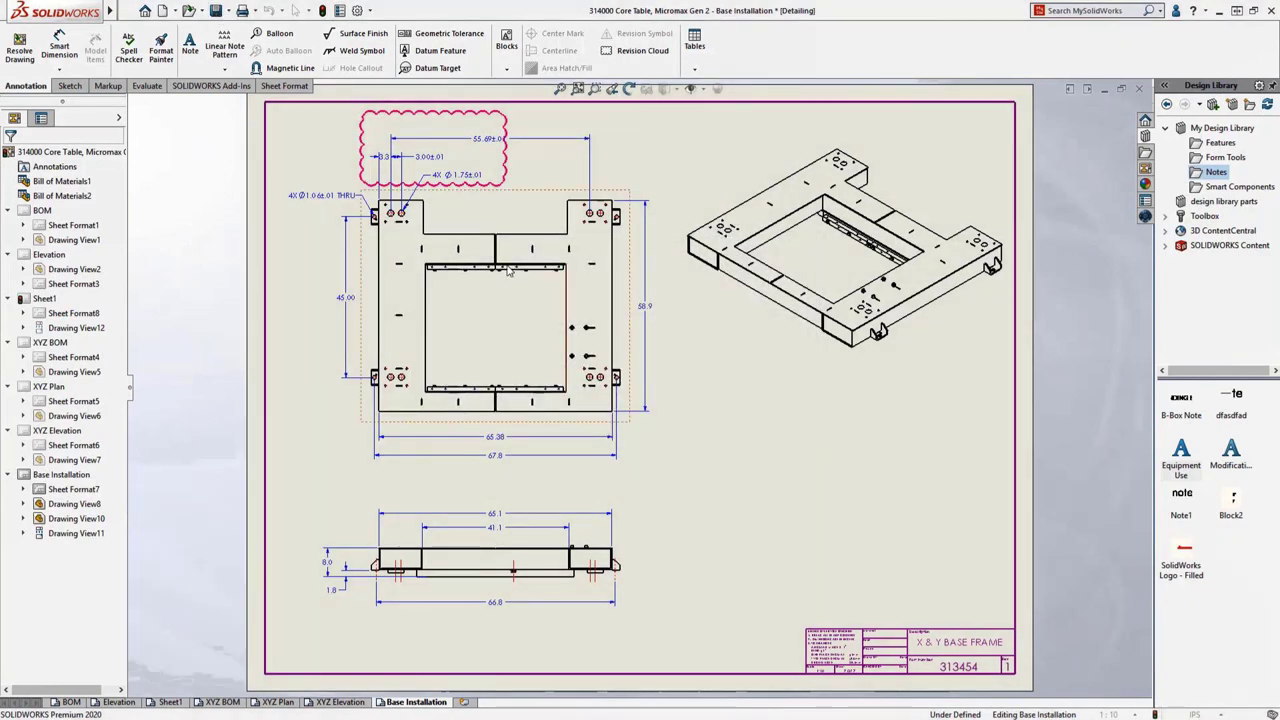
{"action": "left_click", "coordinate": [232, 14]}
{"action": "left_click", "coordinate": [252, 44]}
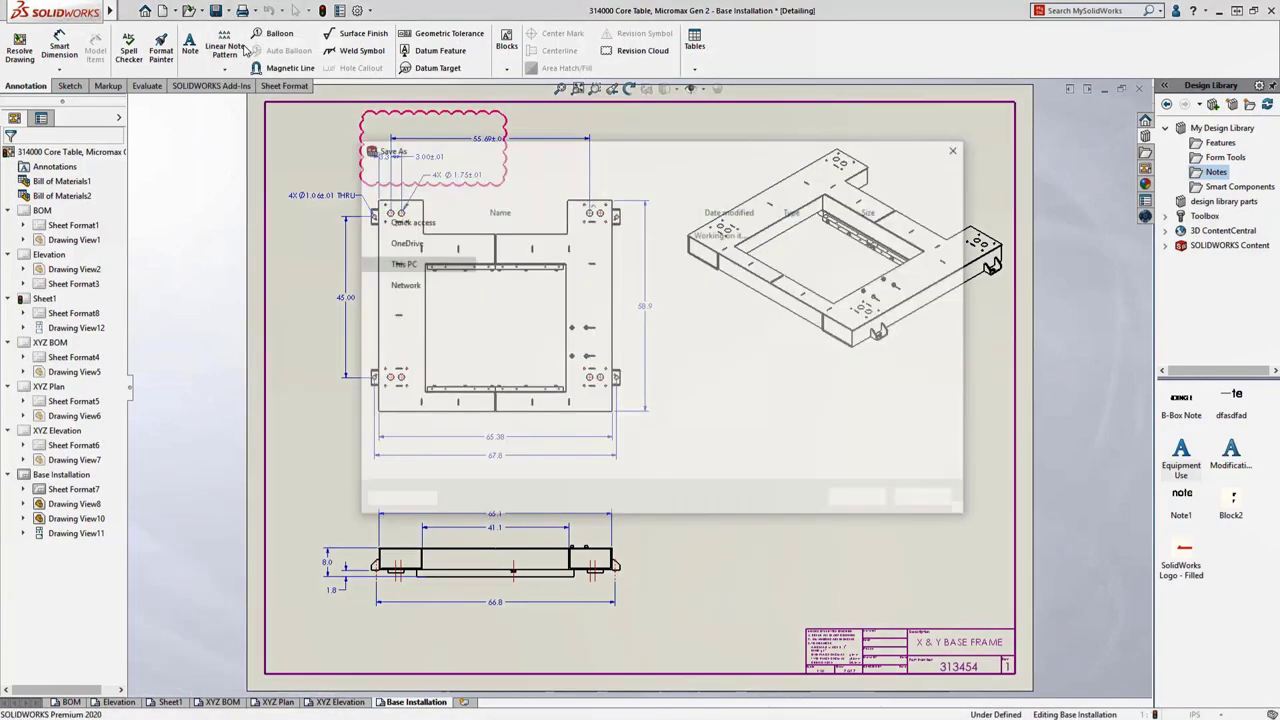
{"action": "left_click", "coordinate": [628, 449]}
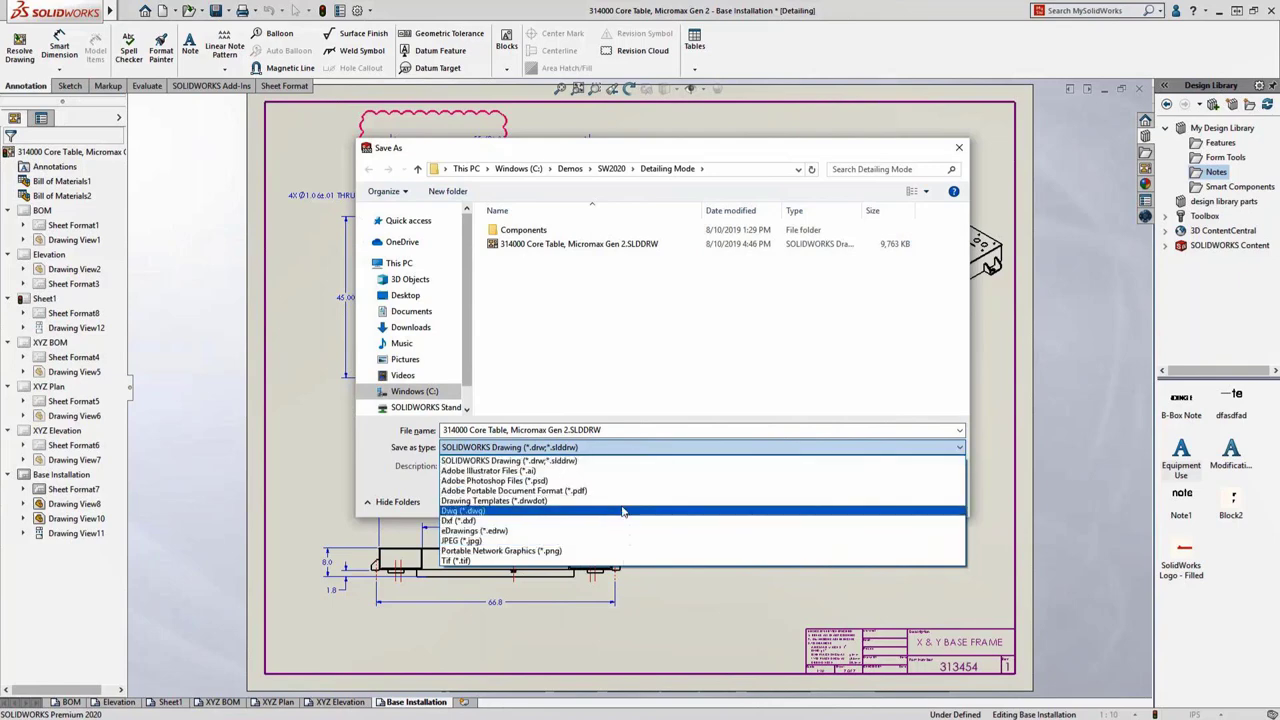
{"action": "left_click", "coordinate": [617, 491]}
{"action": "left_click", "coordinate": [849, 527]}
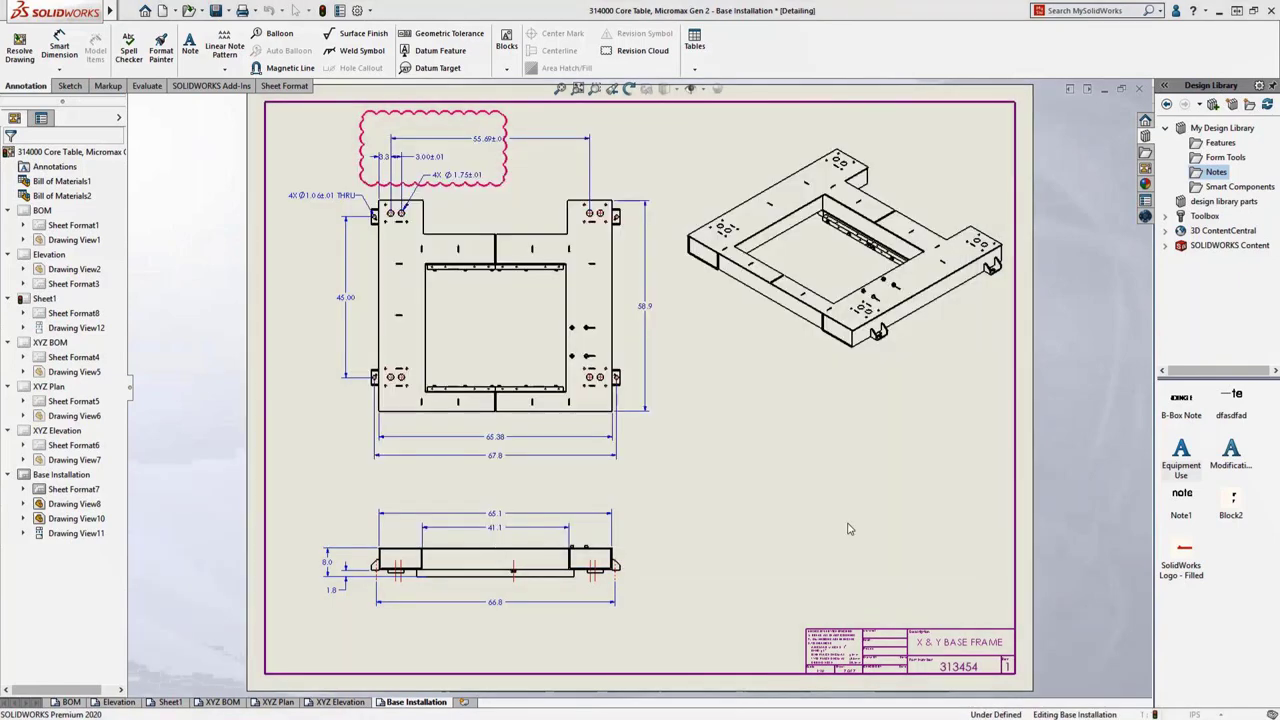
Confirm the PDF export and review the Elevation, Sheet1, XYZ BOM, XYZ Elevation and Base Installation pages.
{"action": "left_click", "coordinate": [638, 428]}
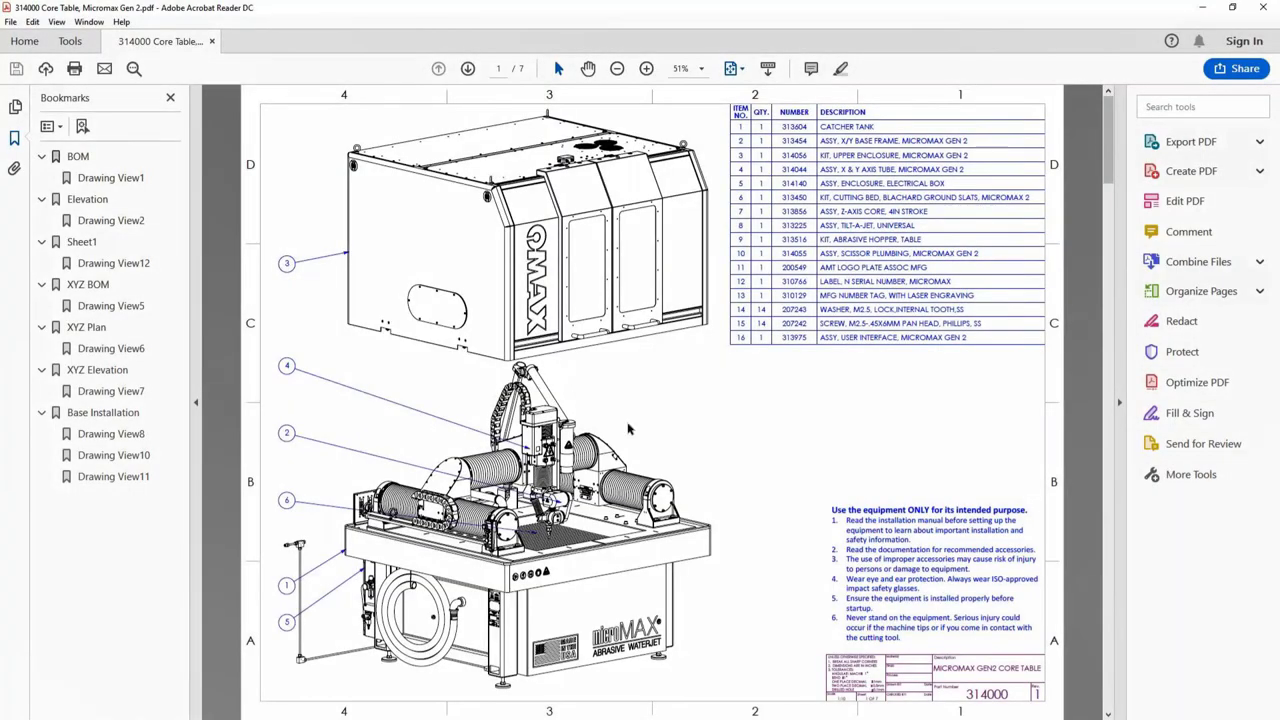
{"action": "left_click", "coordinate": [100, 200]}
{"action": "left_click", "coordinate": [88, 243]}
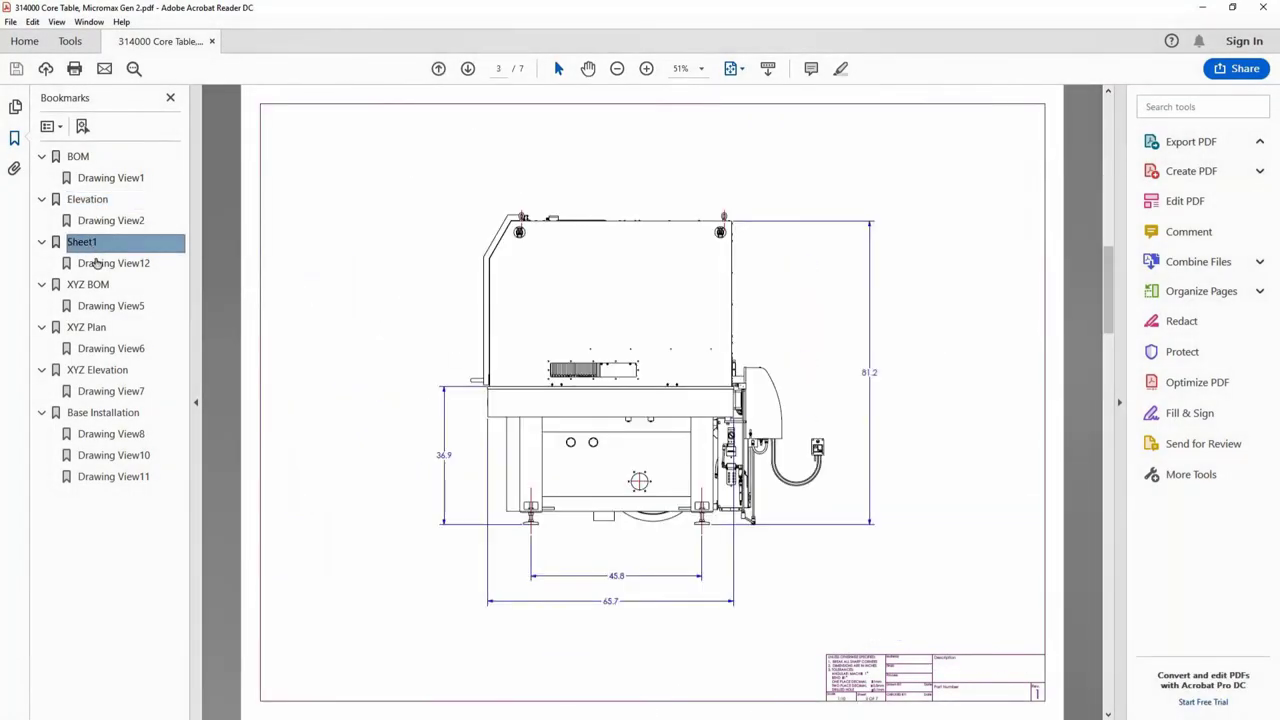
{"action": "left_click", "coordinate": [95, 286]}
{"action": "left_click", "coordinate": [104, 371]}
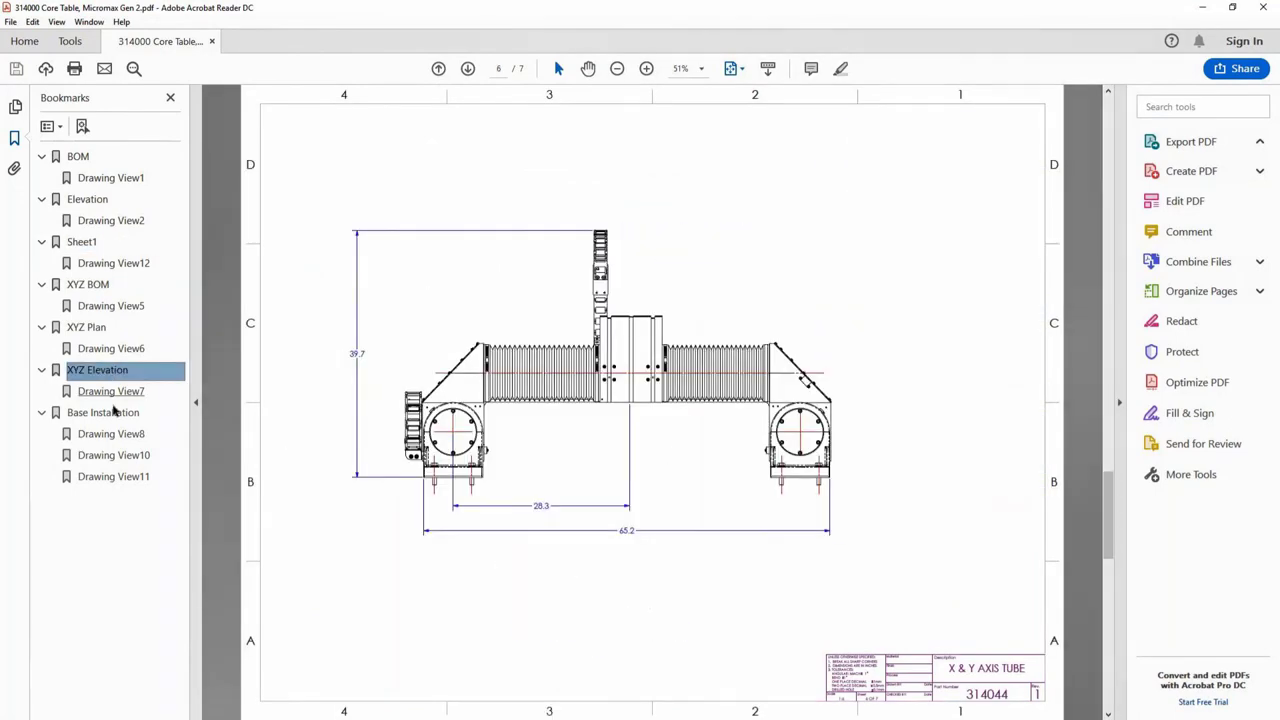
{"action": "left_click", "coordinate": [110, 413]}
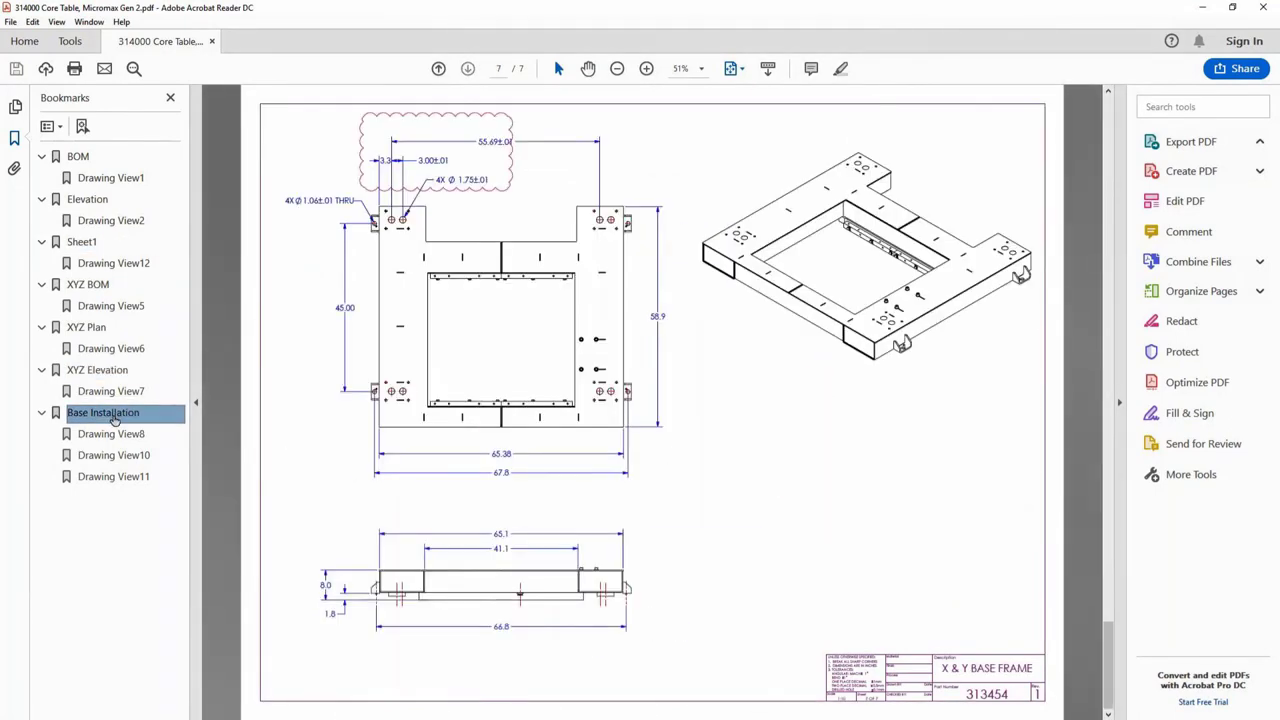
{"action": "left_click", "coordinate": [1203, 14]}
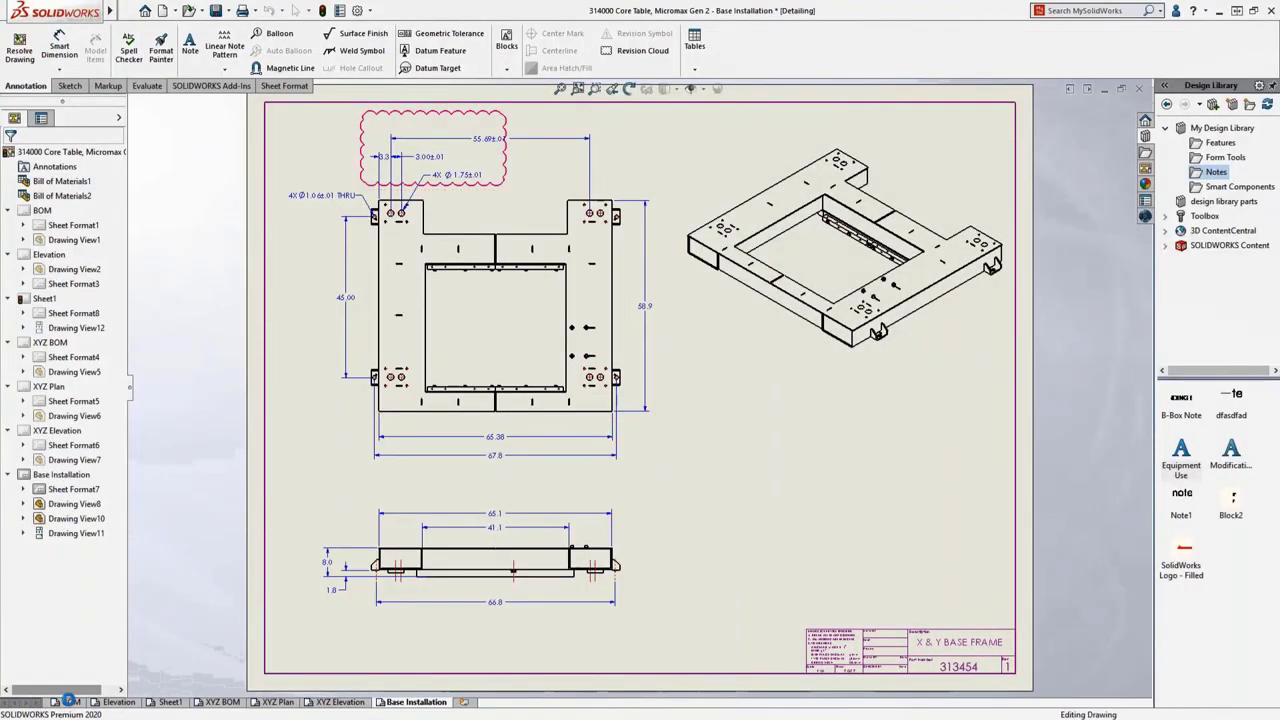
Switch the detailing drawing from Base Installation to the BOM sheet.
{"action": "left_click", "coordinate": [69, 702]}
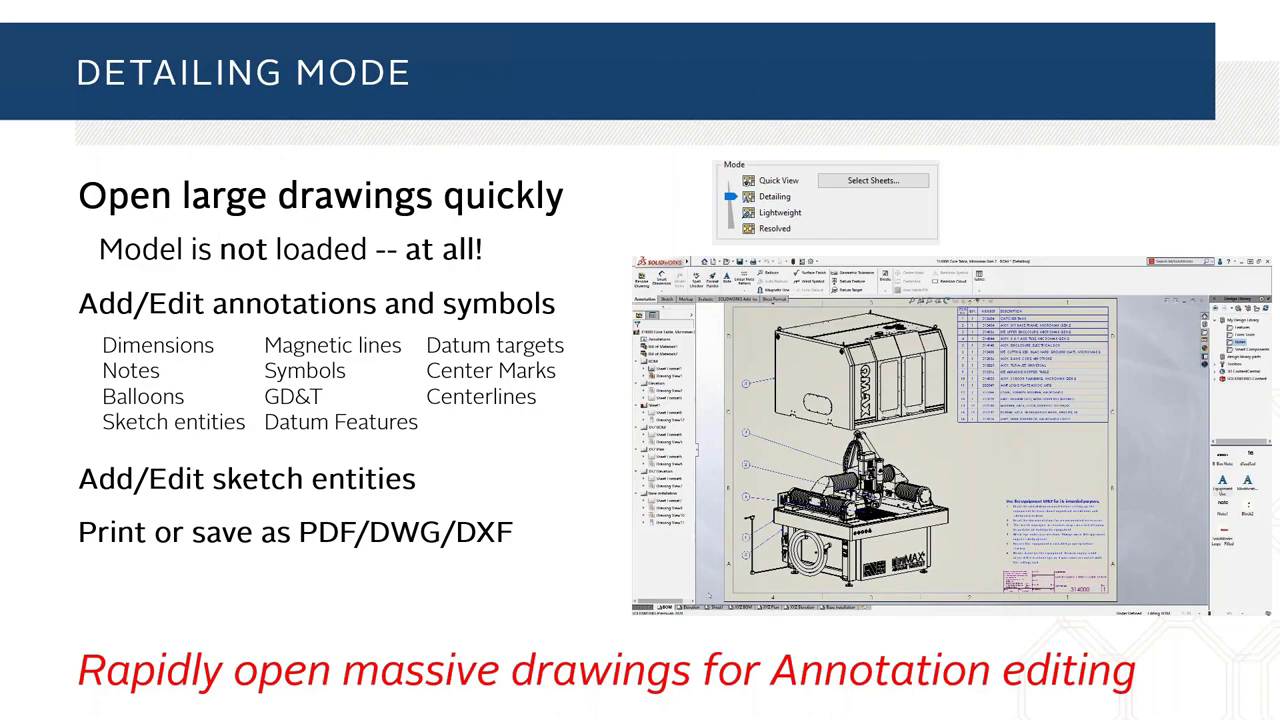
Advance to the Large Design Review Edit Mode refresher slide.
{"action": "key", "text": "Right"}
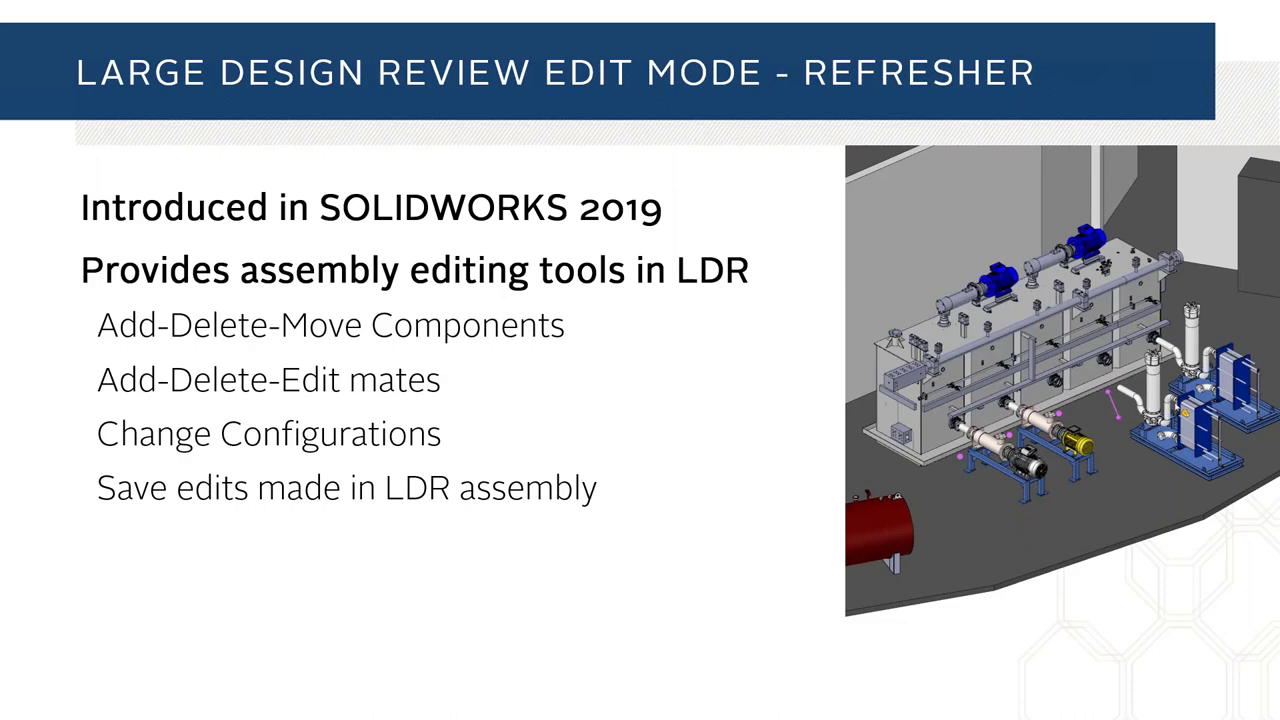
Advance to the Large Design Review Edit Mode – 2020 slide with the waterjet table demo.
{"action": "key", "text": "Right"}
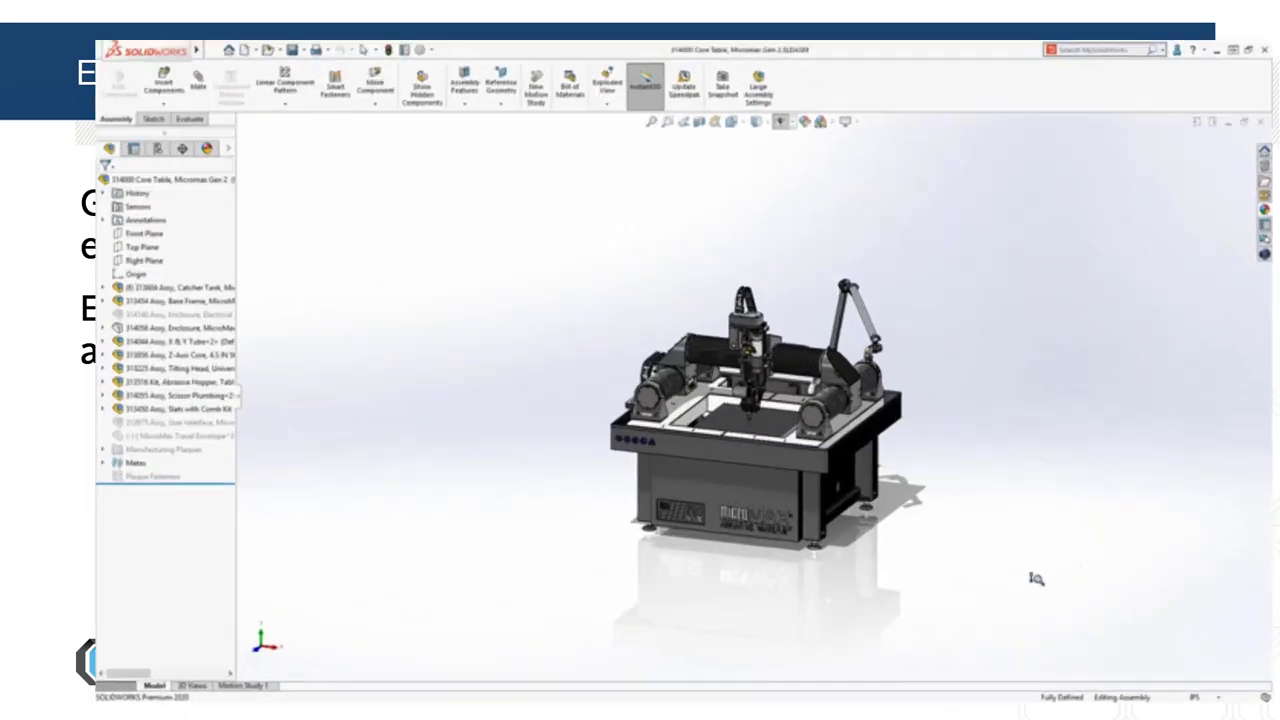
Zoom in on the waterjet table and bring up the menu bar's Tools menu.
{"action": "left_click_drag", "start_coordinate": [1002, 584], "coordinate": [1006, 545]}
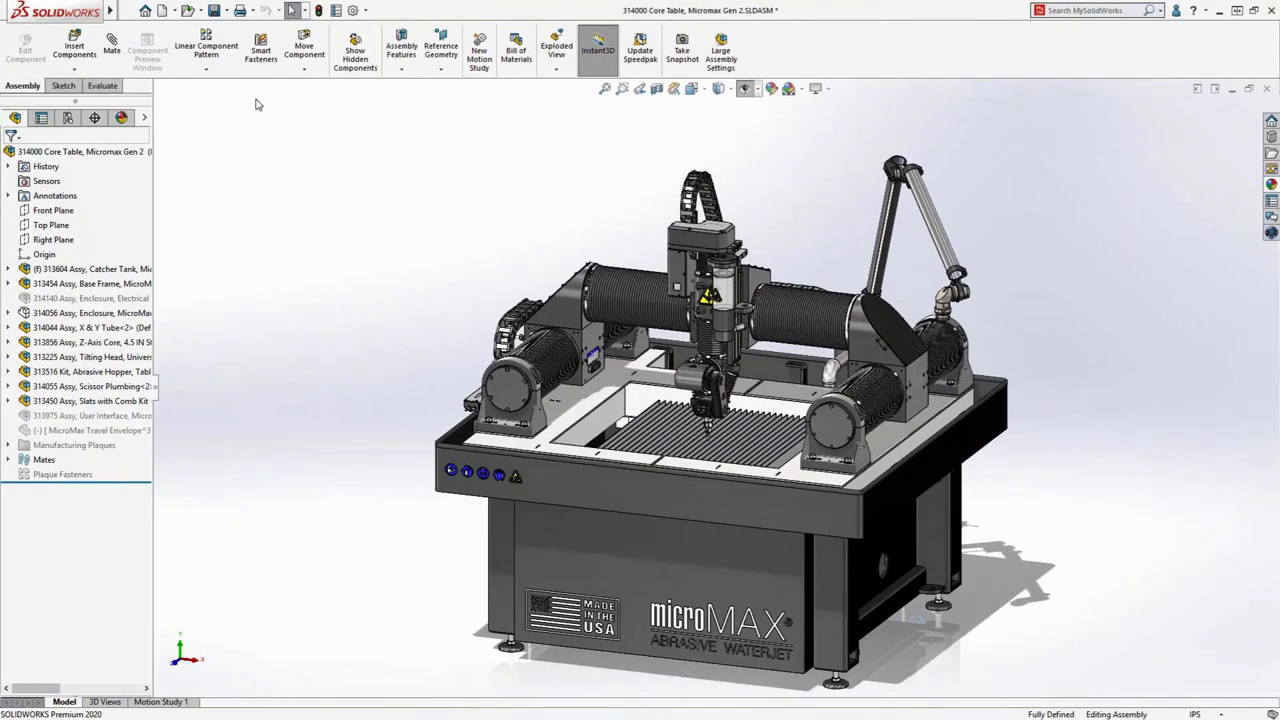
{"action": "left_click", "coordinate": [127, 11]}
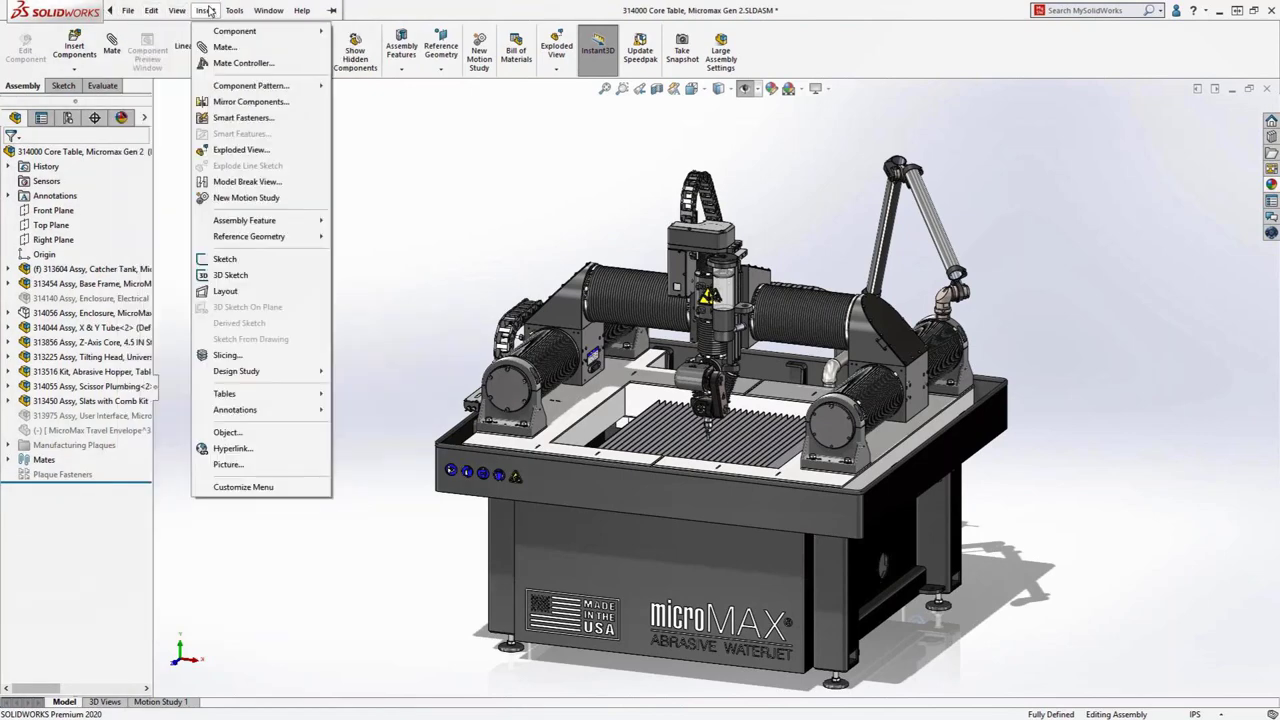
{"action": "mouse_move", "coordinate": [235, 12]}
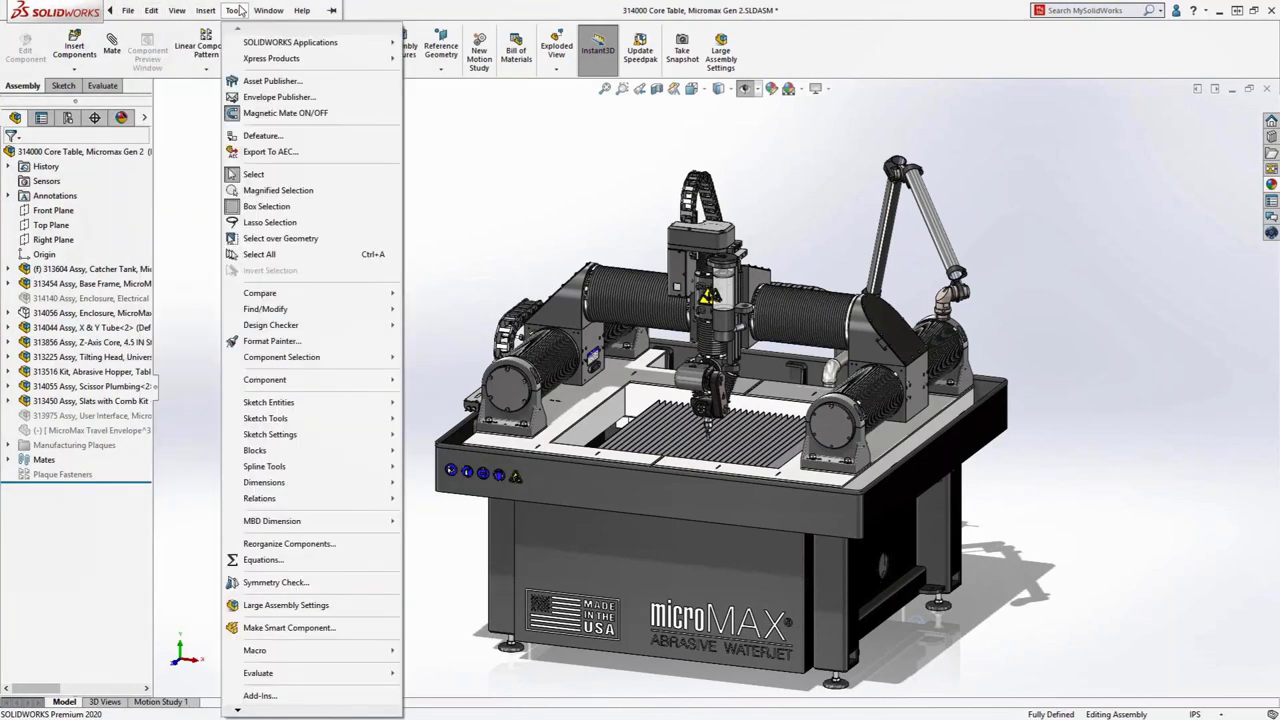
Use Envelope Publisher to add 313856 Z-Axis Core as Envelope Group1 into 314055 Scissor Plumbing.
{"action": "left_click", "coordinate": [252, 99]}
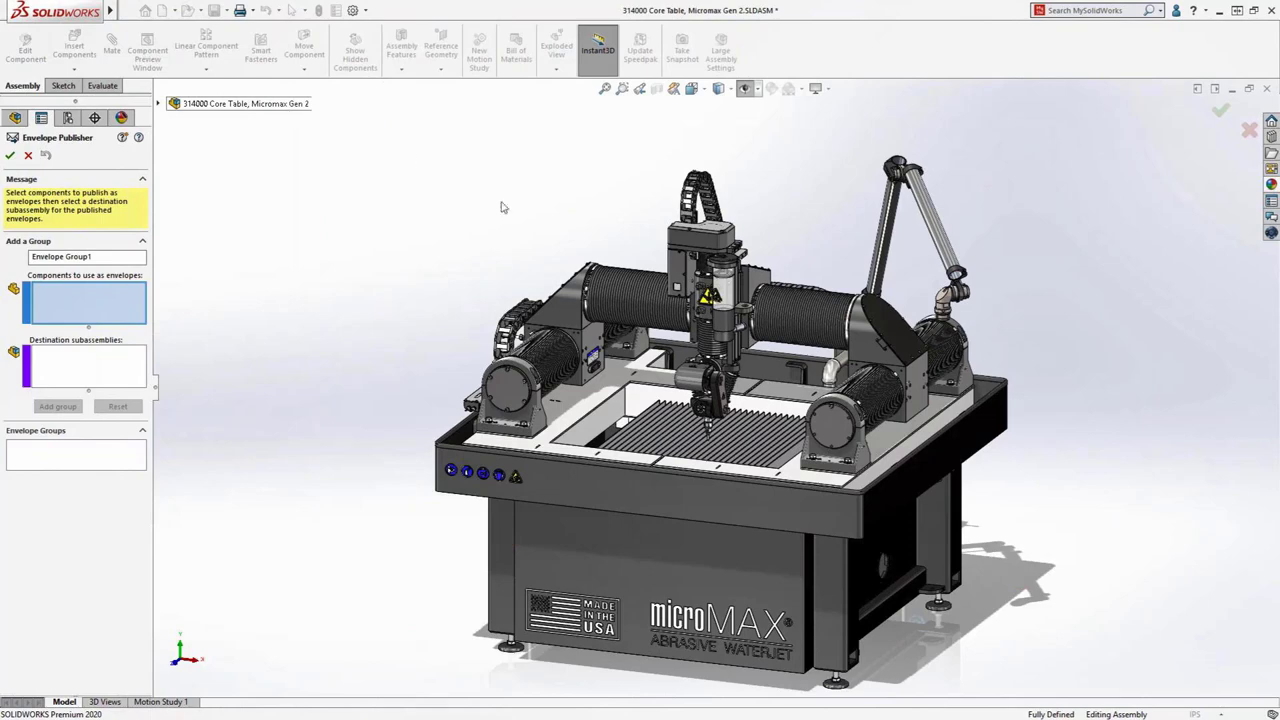
{"action": "left_click", "coordinate": [745, 313]}
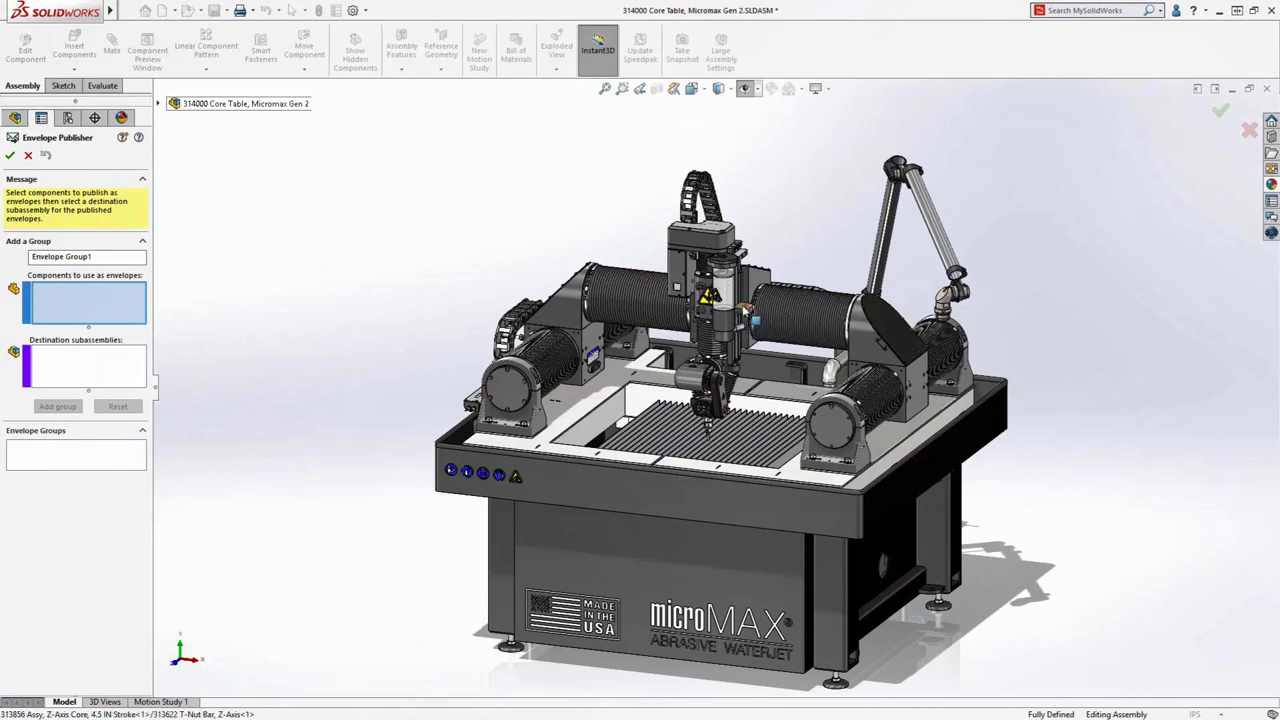
{"action": "left_click", "coordinate": [96, 370]}
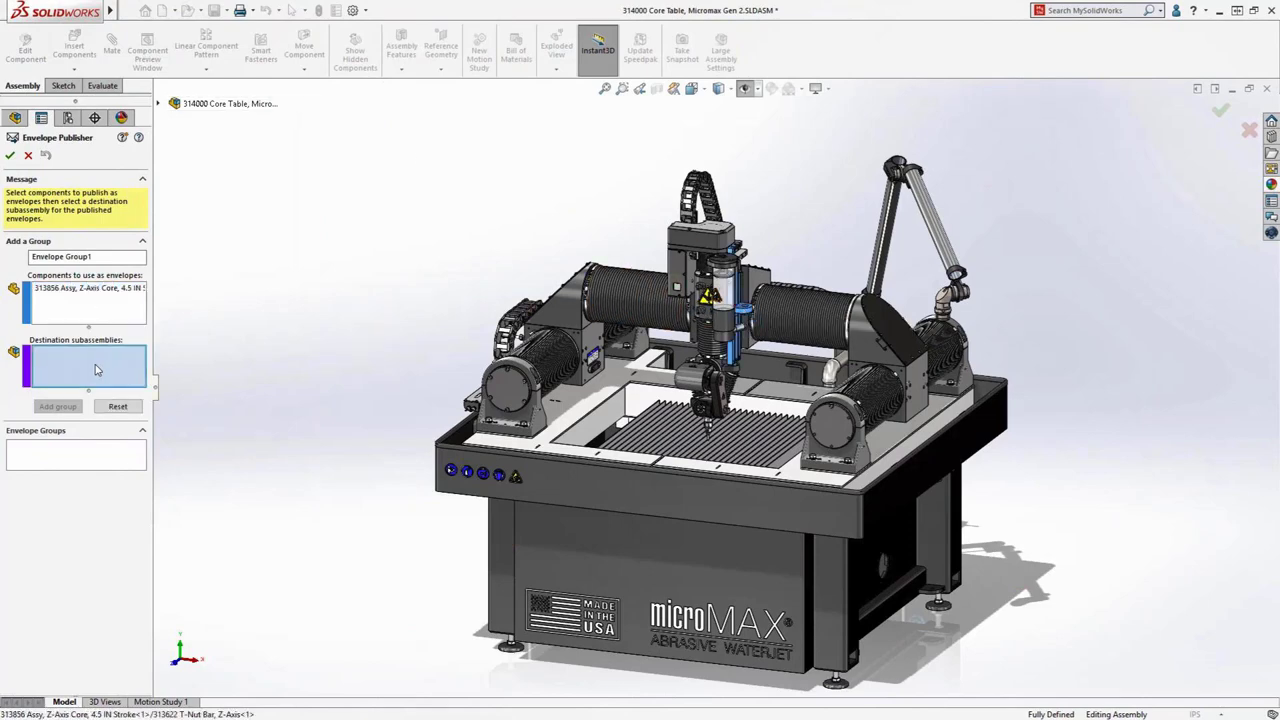
{"action": "left_click", "coordinate": [158, 104]}
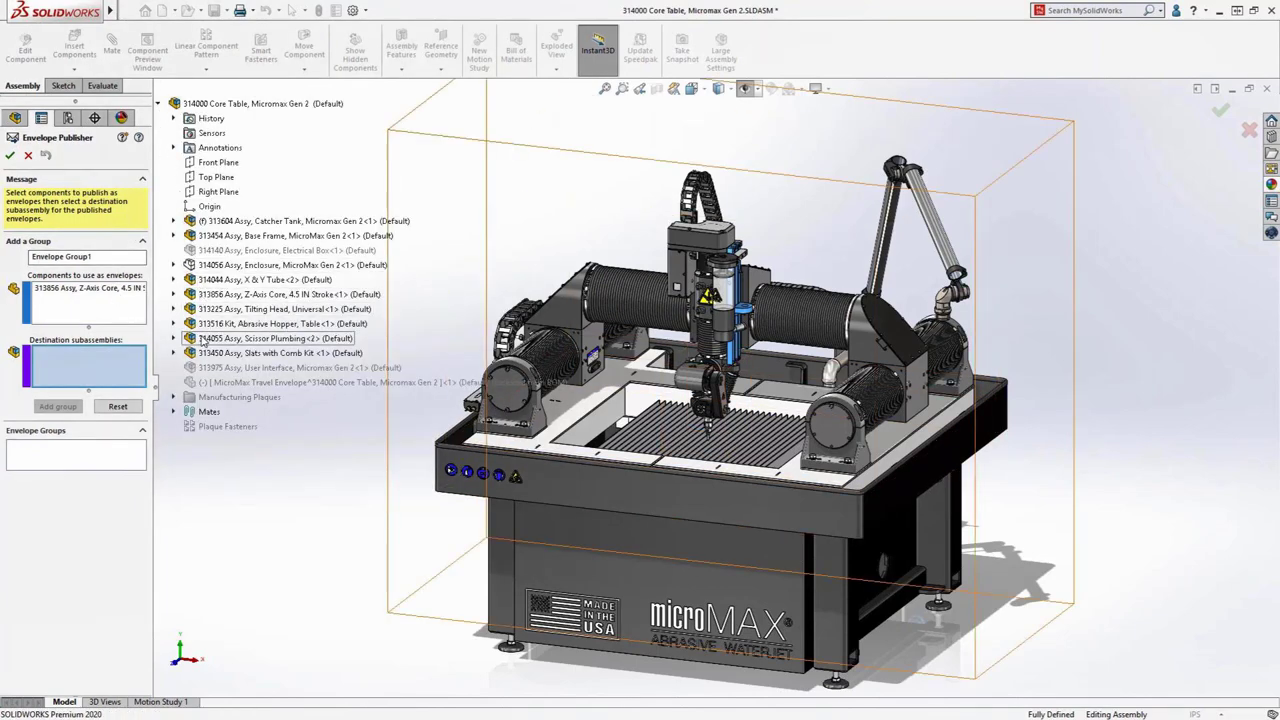
{"action": "left_click", "coordinate": [205, 339]}
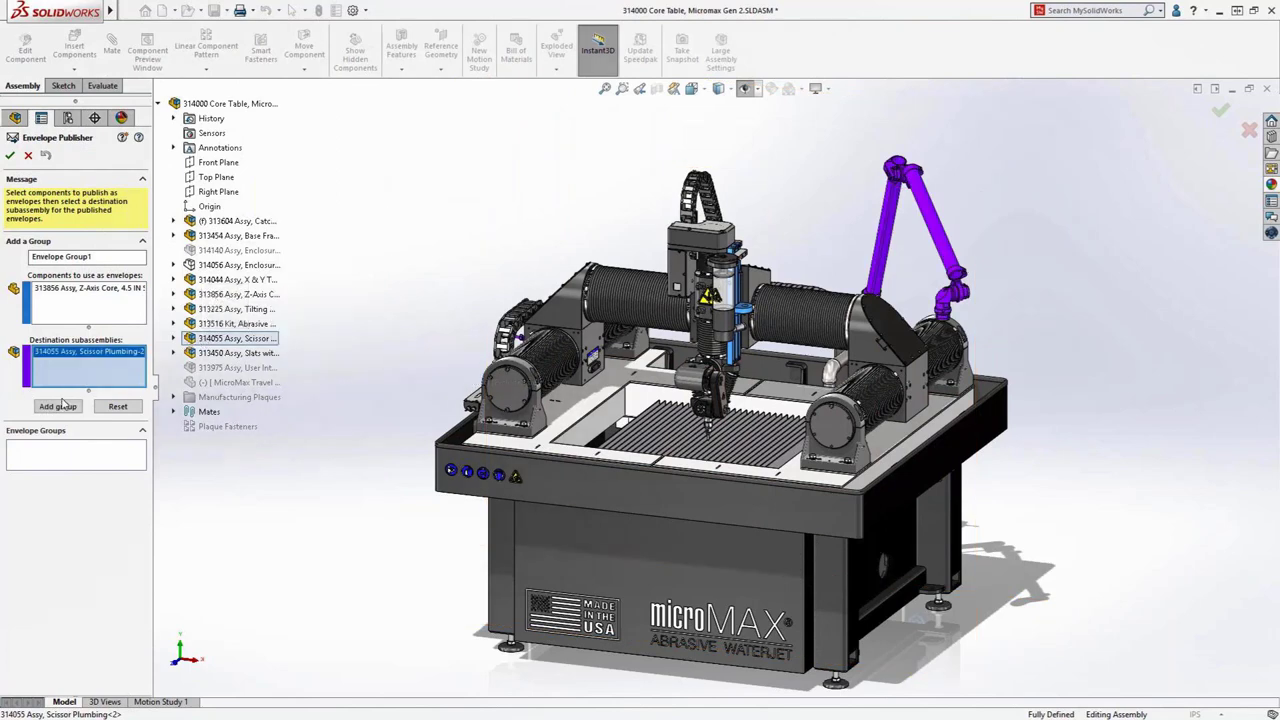
{"action": "left_click", "coordinate": [57, 407]}
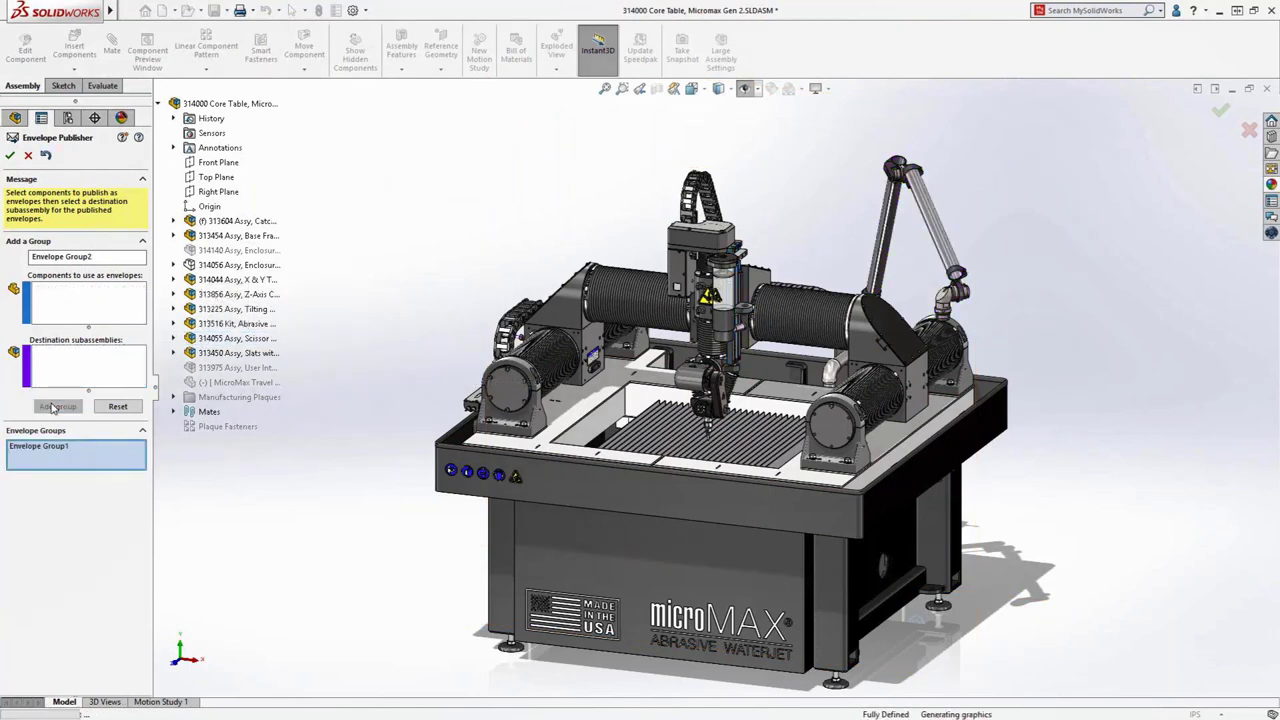
{"action": "left_click", "coordinate": [10, 155]}
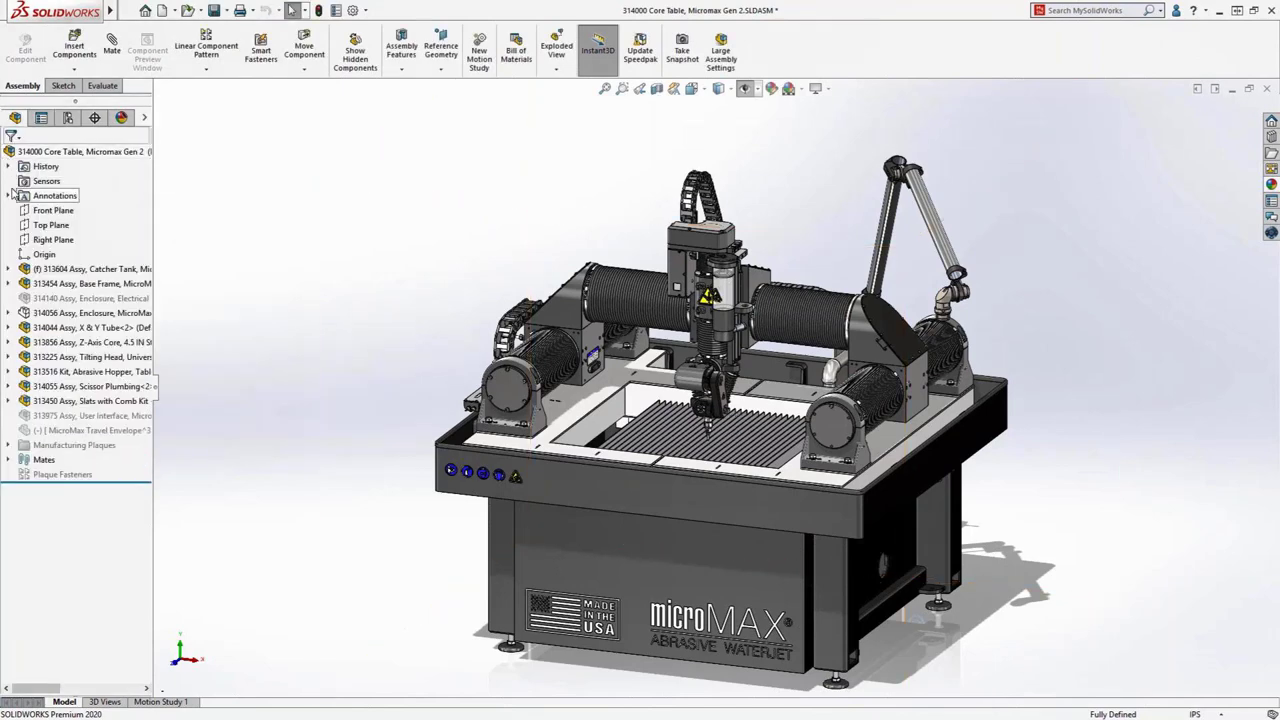
Open 314055 Scissor Plumbing in position and concentric-mate the swivel fitting to the envelope bracket boss.
{"action": "left_click", "coordinate": [40, 386]}
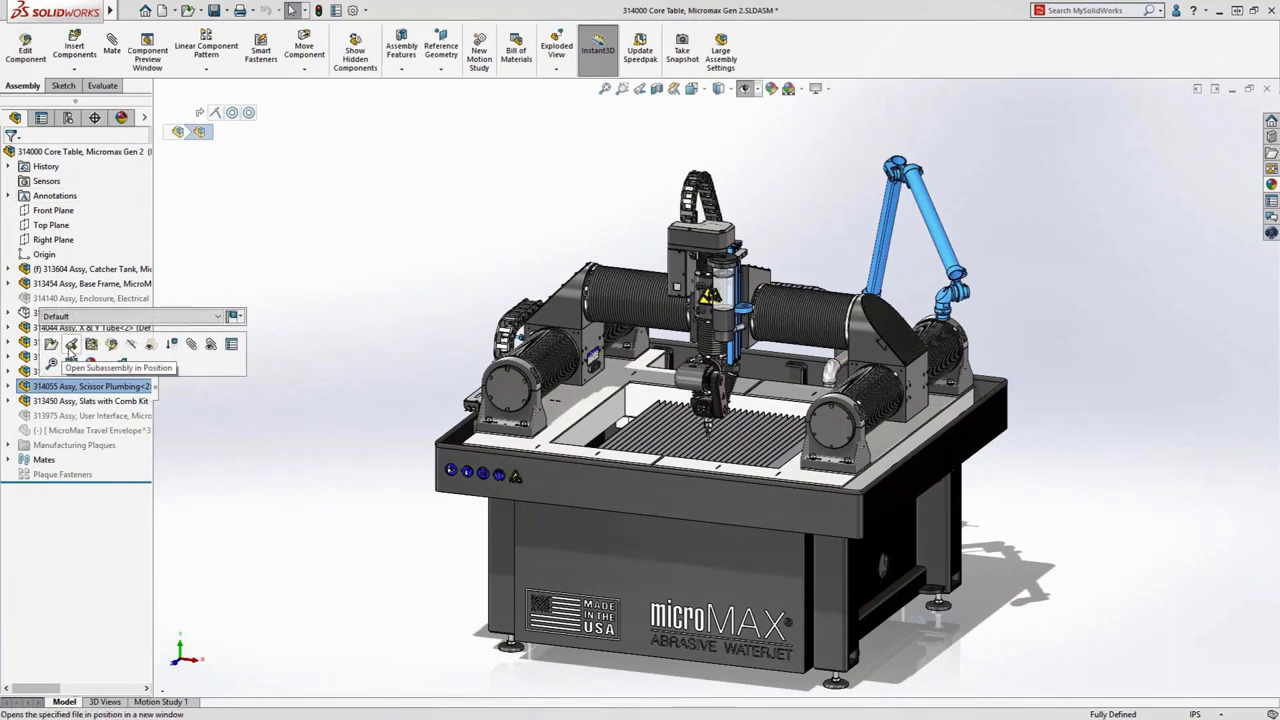
{"action": "left_click", "coordinate": [71, 345]}
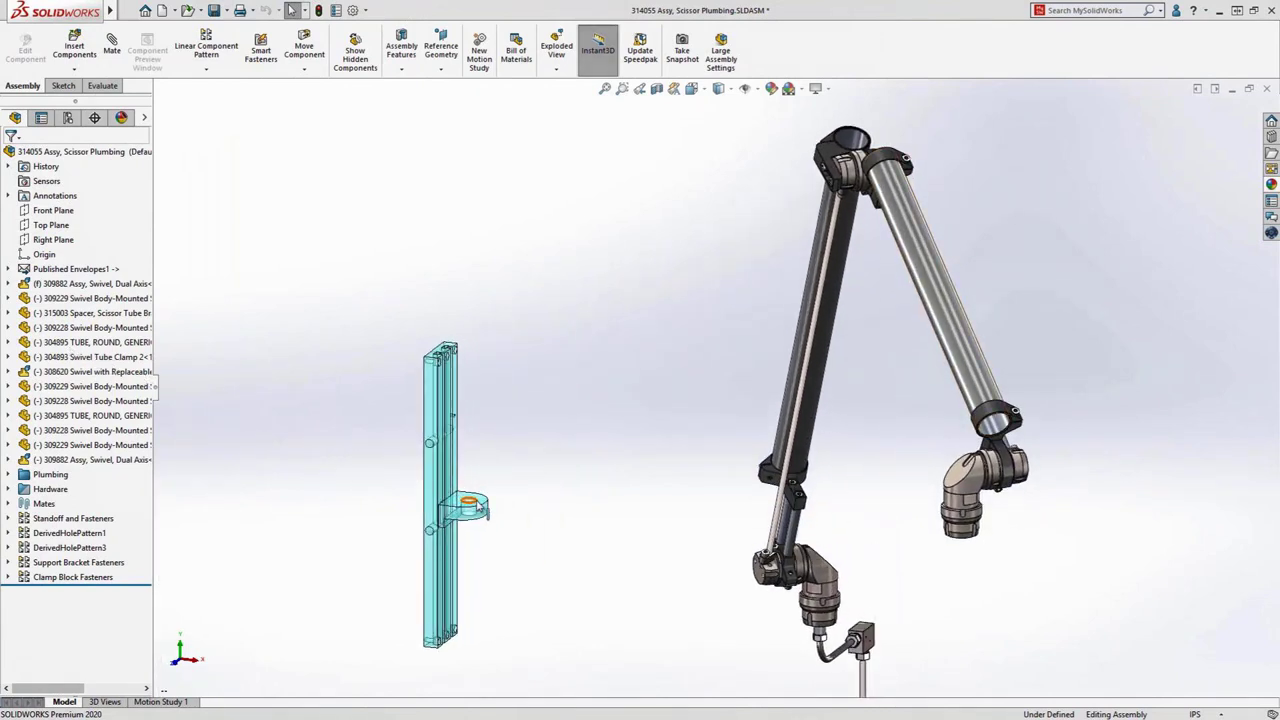
{"action": "left_click", "coordinate": [479, 506]}
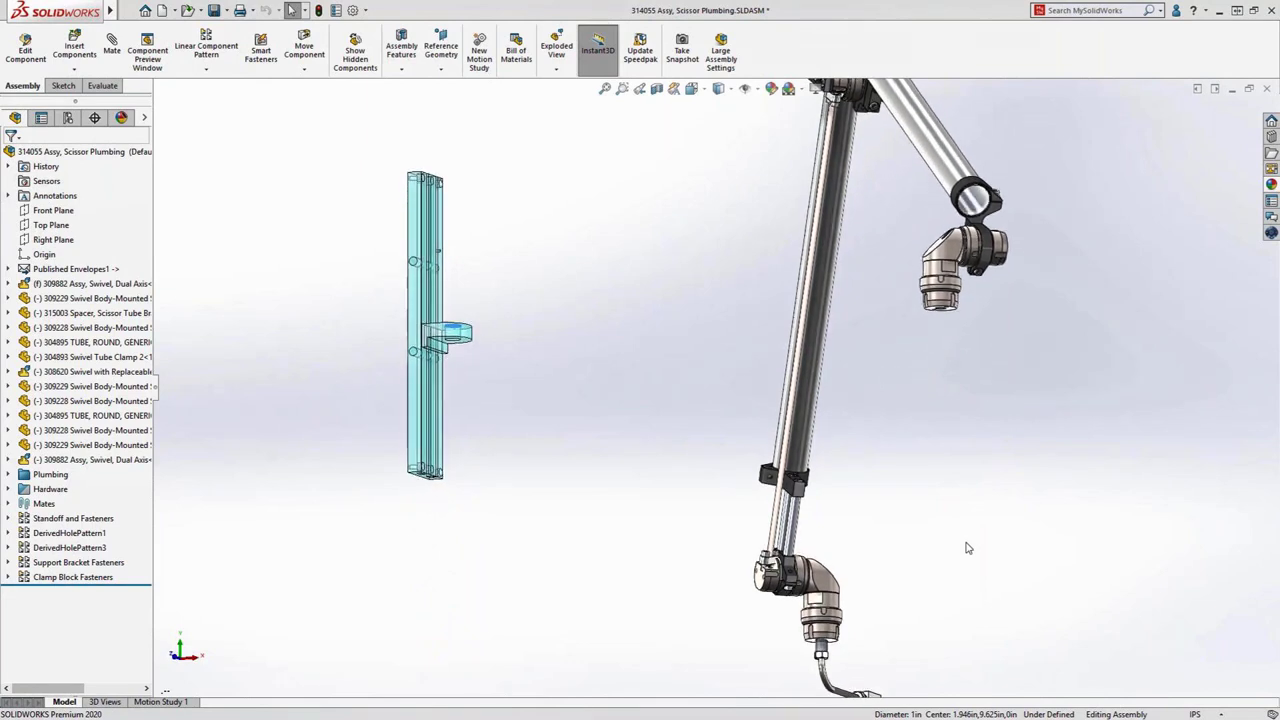
{"action": "left_click", "coordinate": [946, 316]}
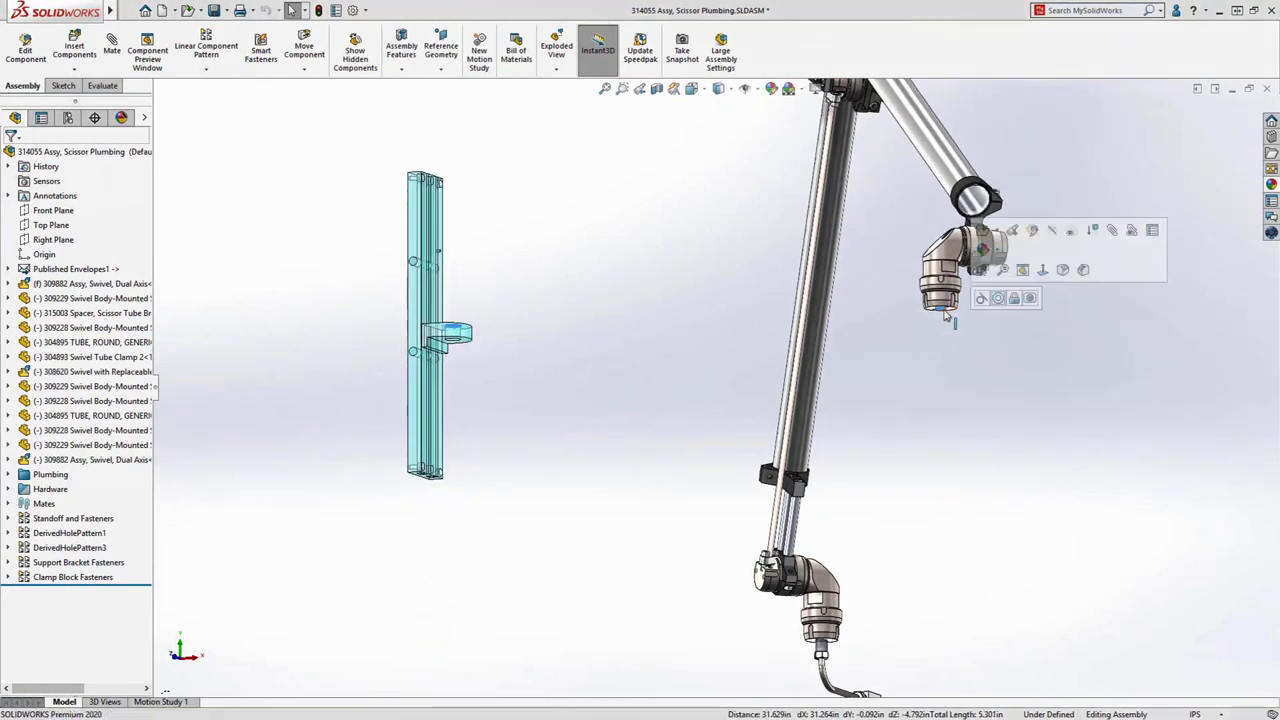
{"action": "left_click", "coordinate": [1029, 298]}
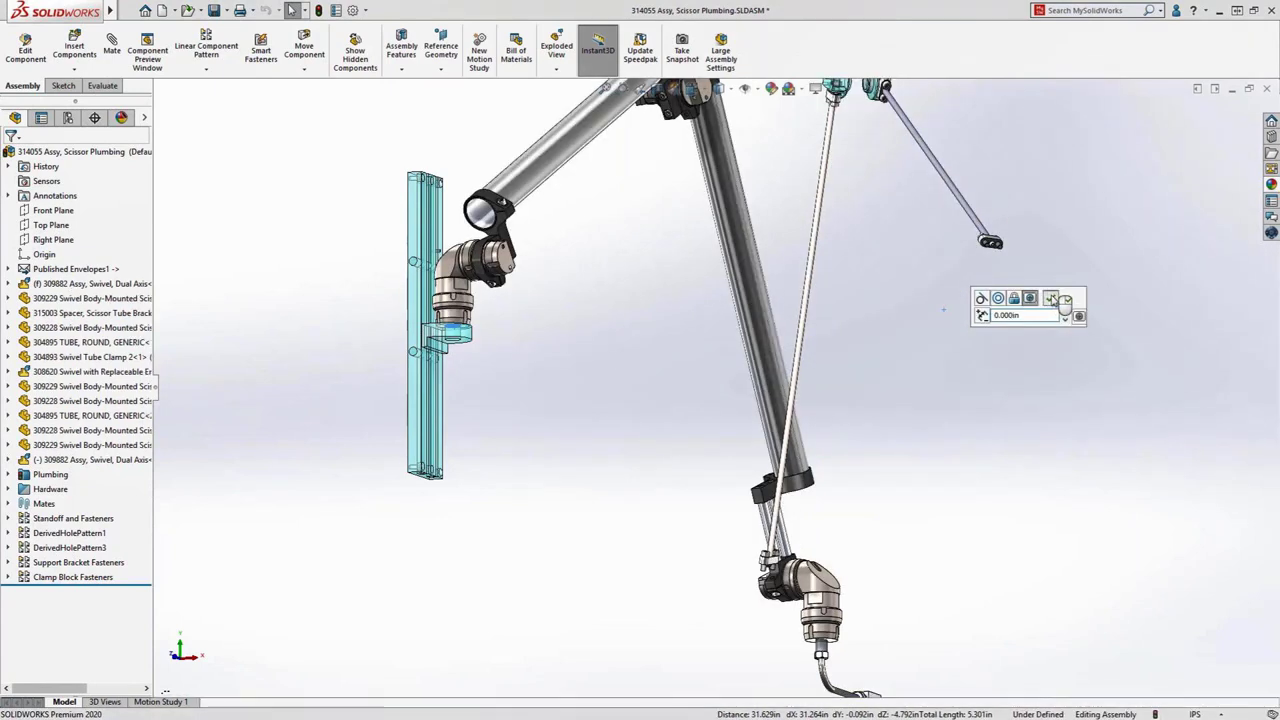
{"action": "left_click", "coordinate": [1051, 298]}
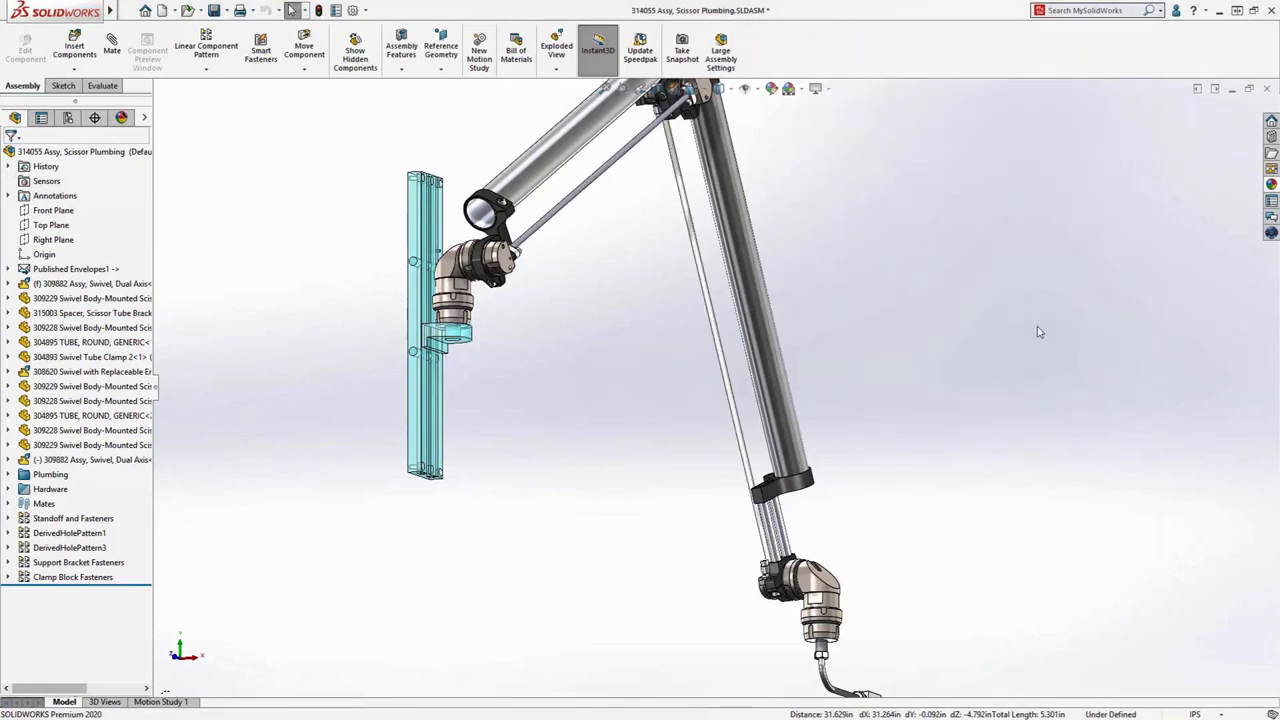
Fit the plumbing assembly in an isometric view and bring up the open-documents list.
{"action": "key", "text": "f"}
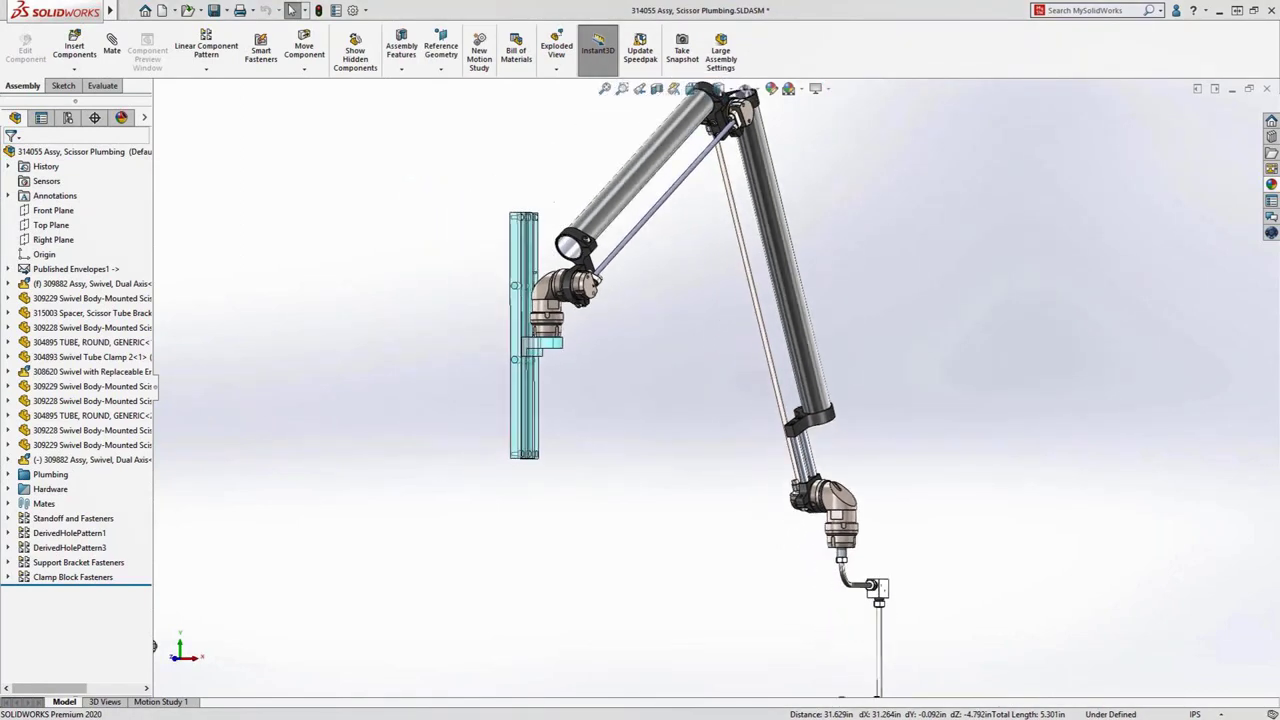
{"action": "key", "text": "ctrl+7"}
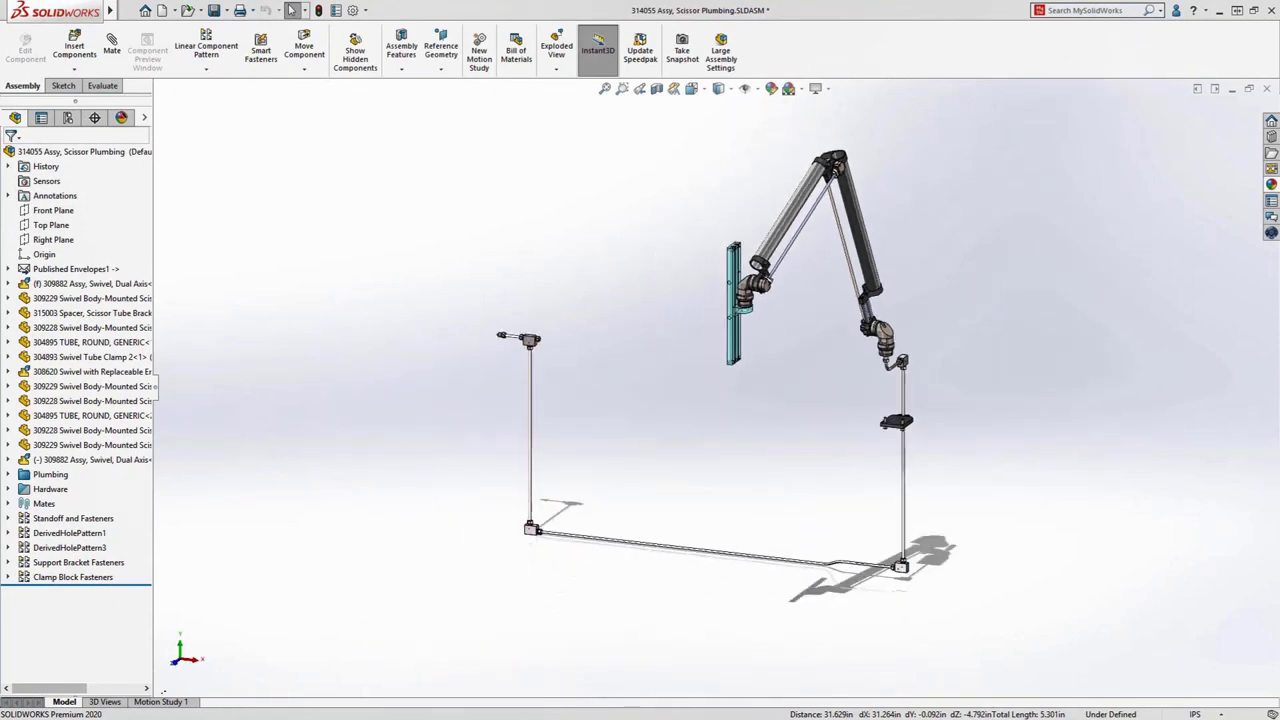
{"action": "key", "text": "ctrl+Tab"}
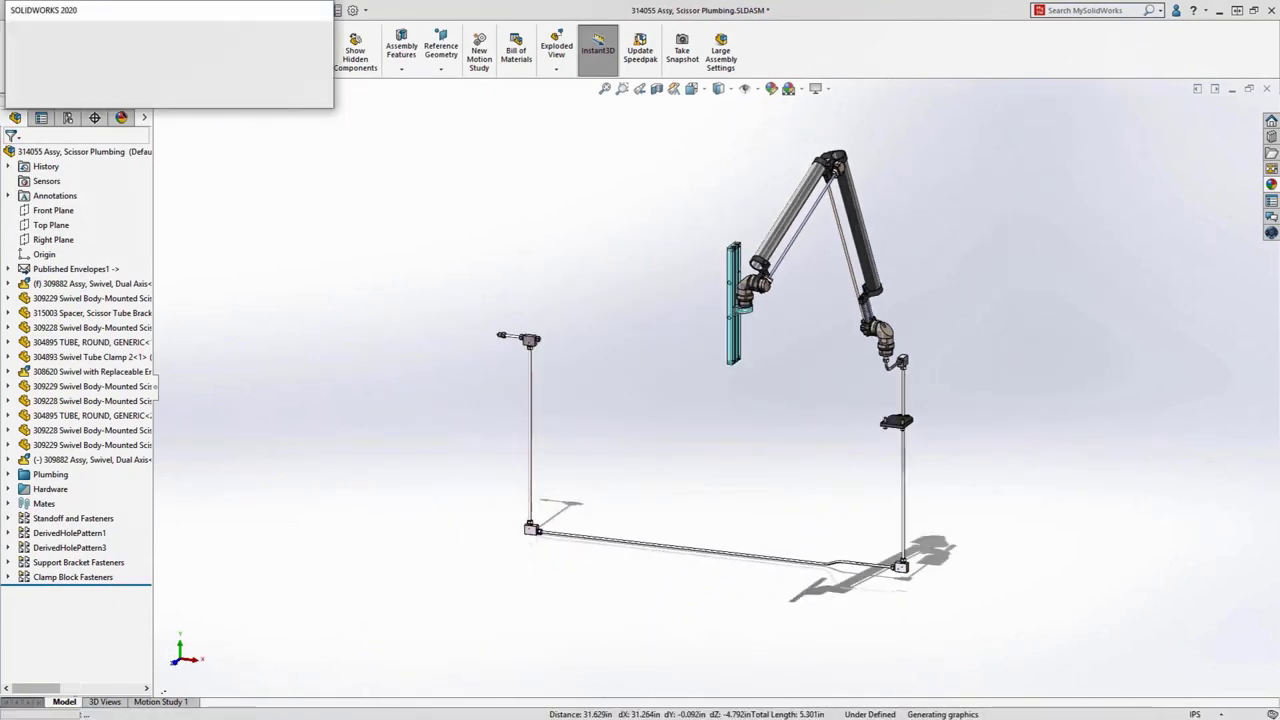
Dismiss the rebuild prompt so the Make Part slide and tilting-head demo come up.
{"action": "key", "text": "Return"}
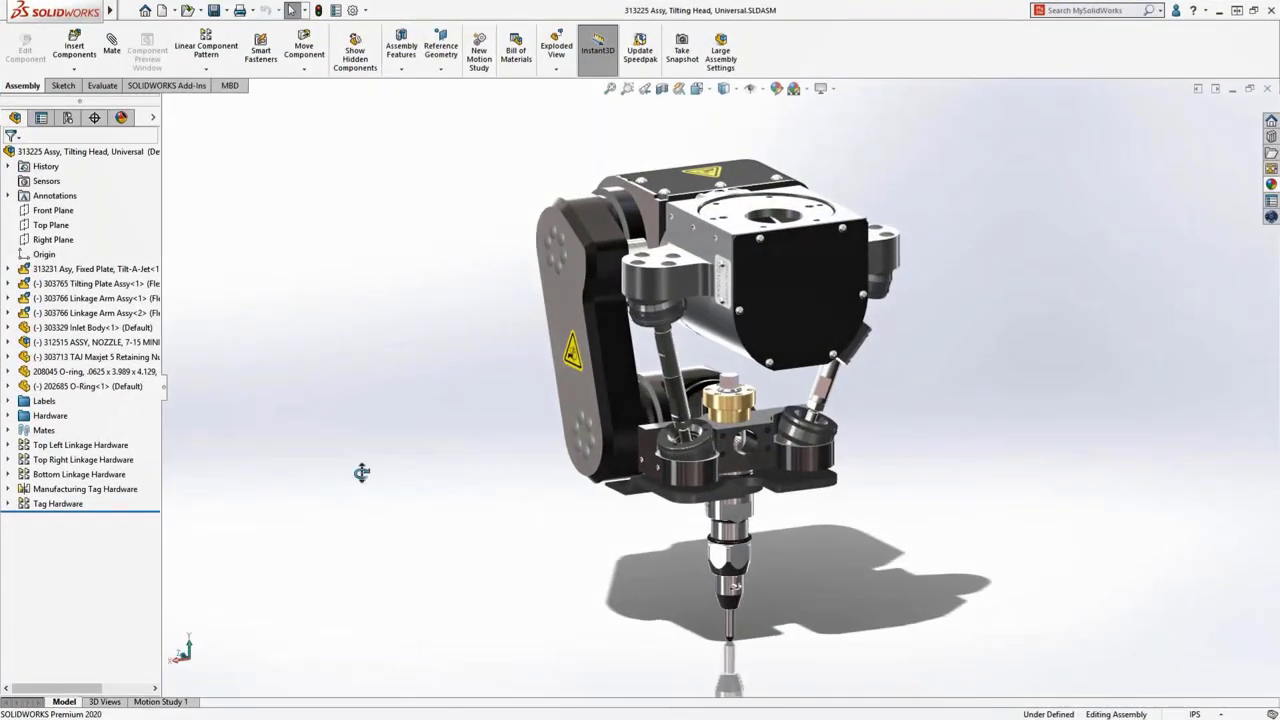
Zoom to the 313225 Tilting Head nozzle end and swing the tilting plate to test its motion.
{"action": "mouse_move", "coordinate": [361, 472]}
{"action": "left_mouse_down"}
{"action": "mouse_move", "coordinate": [431, 477]}
{"action": "mouse_move", "coordinate": [279, 449]}
{"action": "mouse_move", "coordinate": [360, 467]}
{"action": "left_mouse_up"}
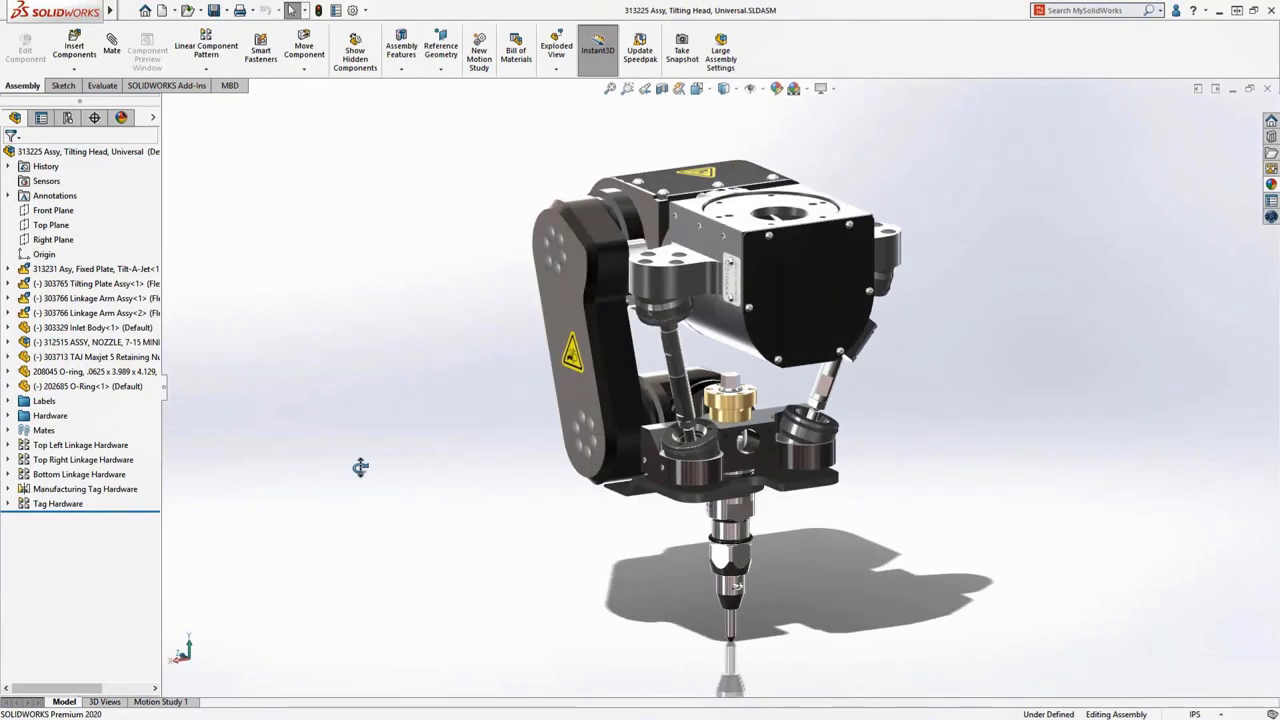
{"action": "middle_click_drag", "start_coordinate": [424, 583], "coordinate": [422, 520], "text": "shift"}
{"action": "middle_click_drag", "start_coordinate": [436, 625], "coordinate": [412, 299], "text": "ctrl"}
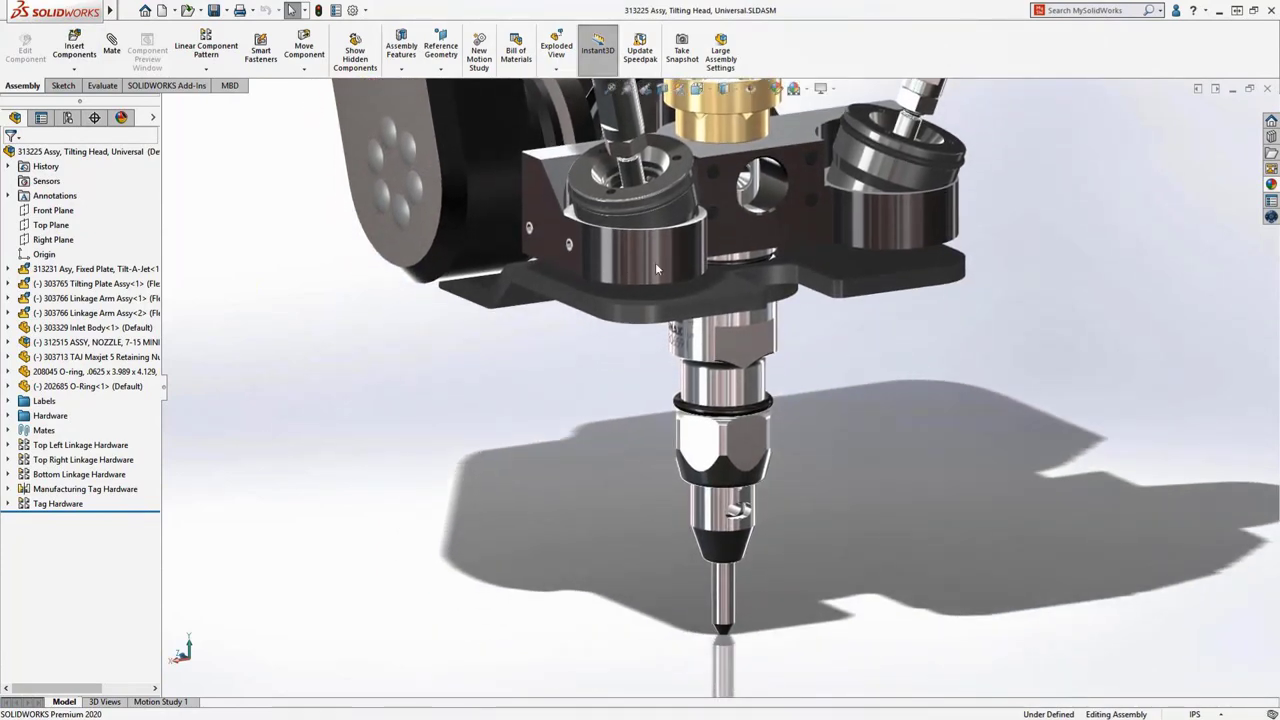
{"action": "left_click_drag", "start_coordinate": [665, 262], "coordinate": [636, 241]}
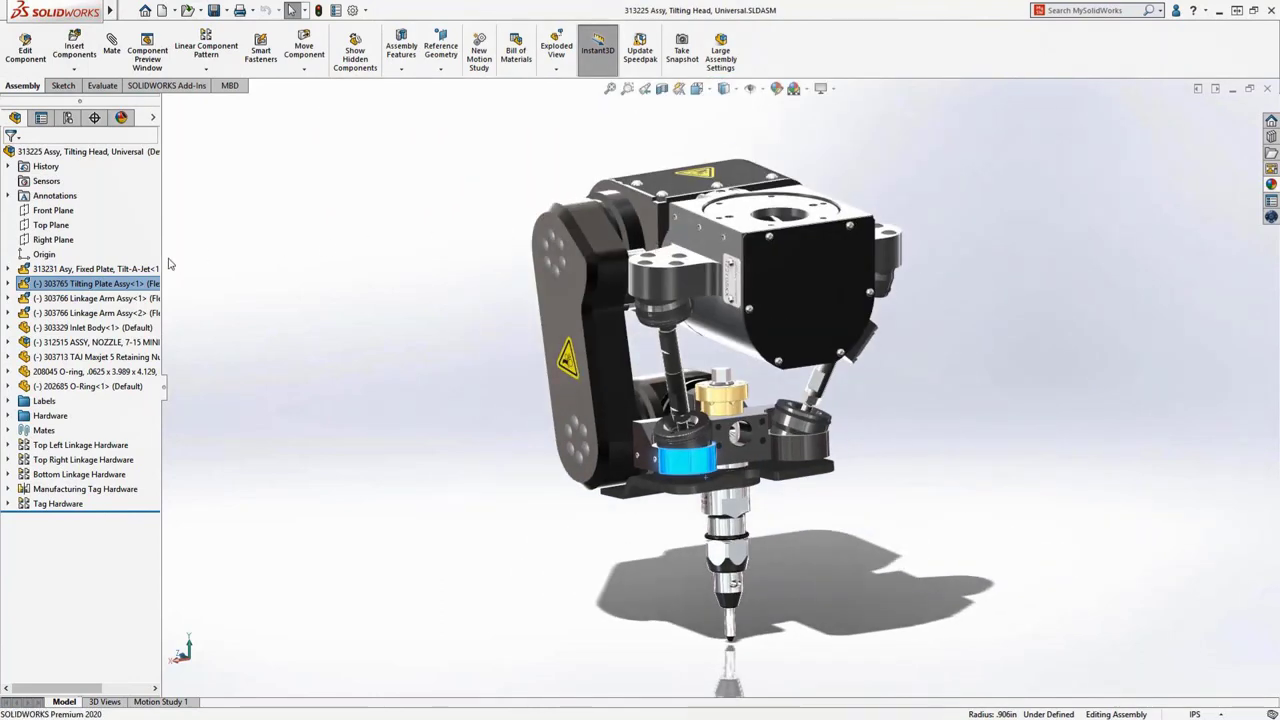
Select Fixed Plate through Linkage Arm Assy<2>, orbit the assembly, then clear the selection.
{"action": "left_click", "coordinate": [136, 268]}
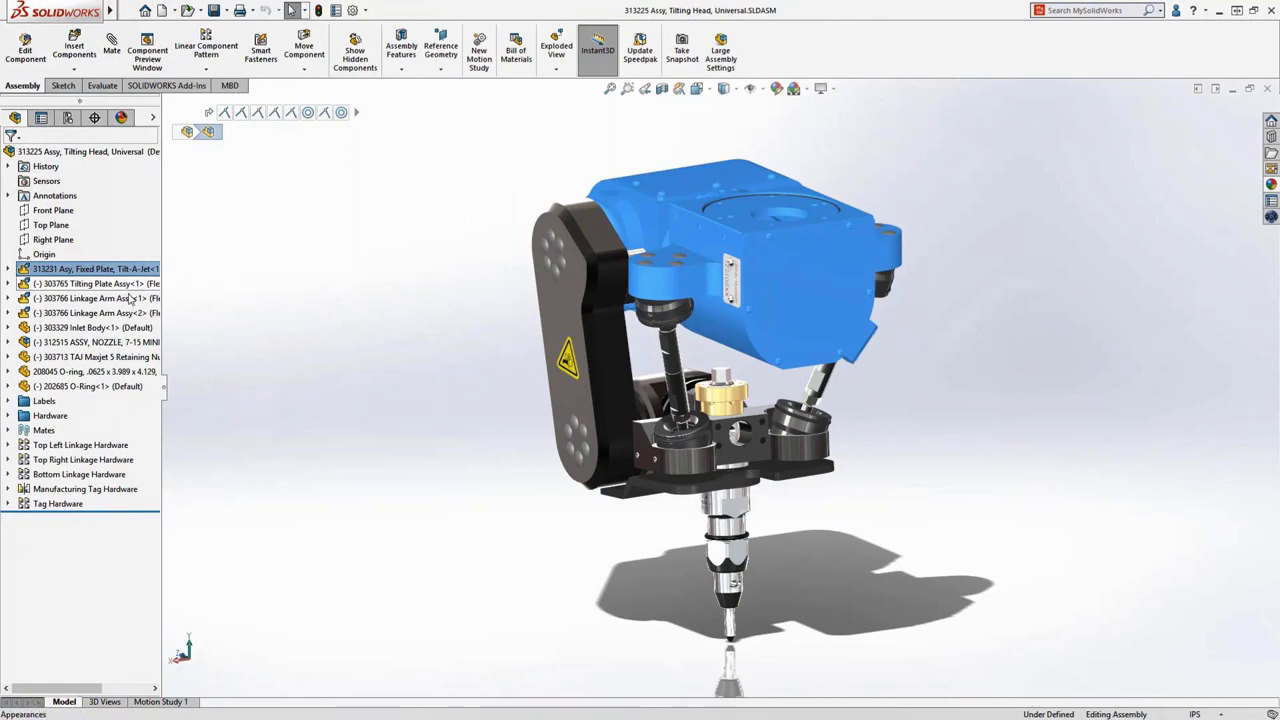
{"action": "left_click", "coordinate": [103, 318], "text": "shift"}
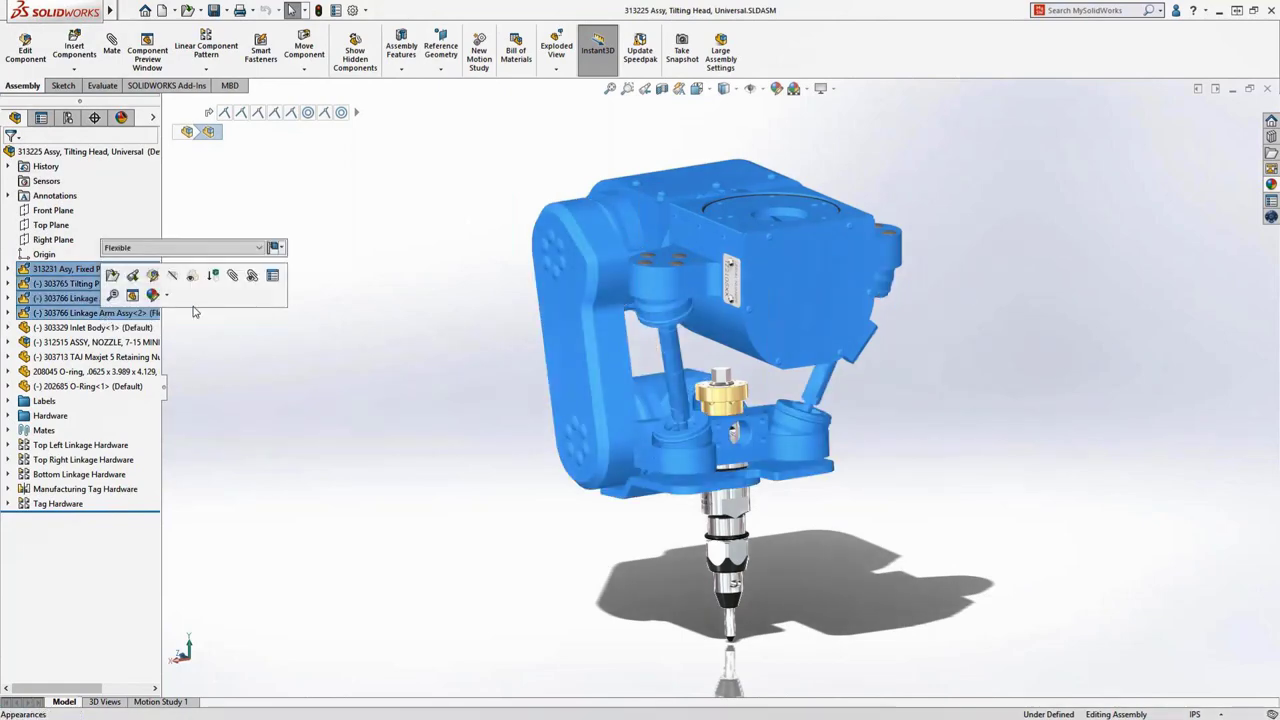
{"action": "middle_click_drag", "start_coordinate": [197, 322], "coordinate": [794, 338]}
{"action": "left_click", "coordinate": [861, 415]}
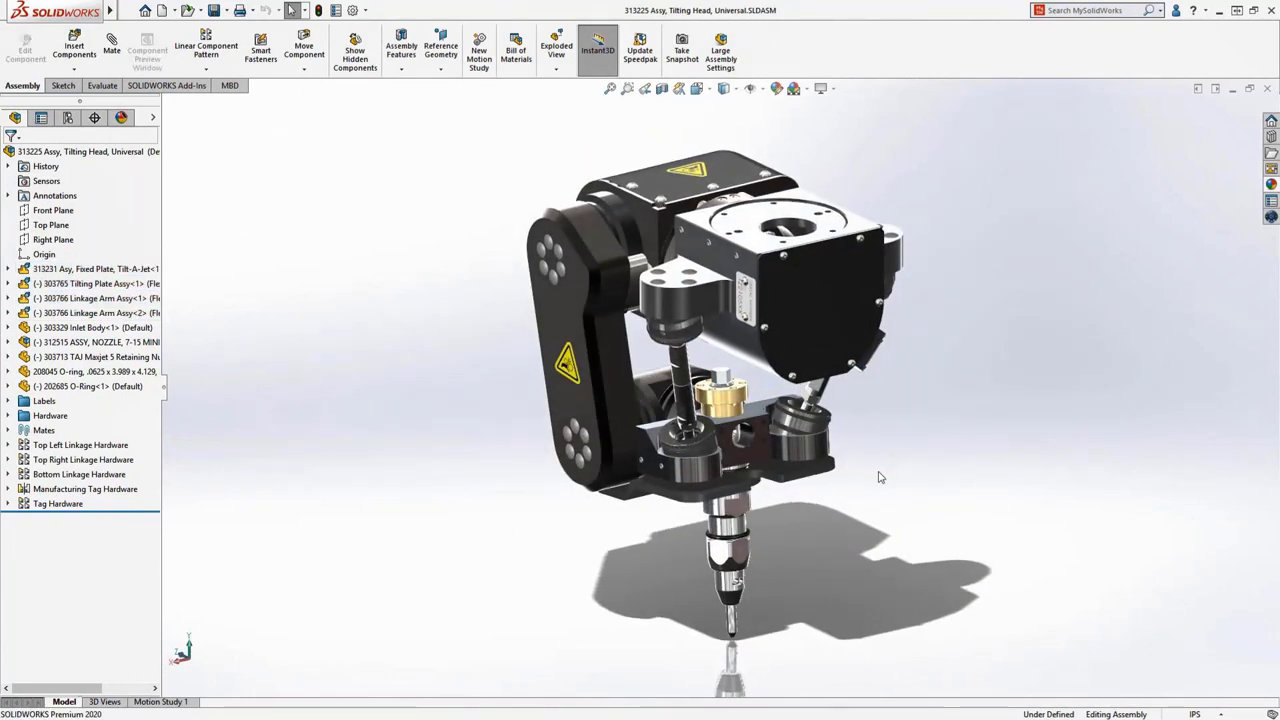
{"action": "scroll", "coordinate": [880, 450], "scroll_direction": "down", "scroll_amount": 3}
{"action": "scroll", "coordinate": [876, 440], "scroll_direction": "down", "scroll_amount": 5}
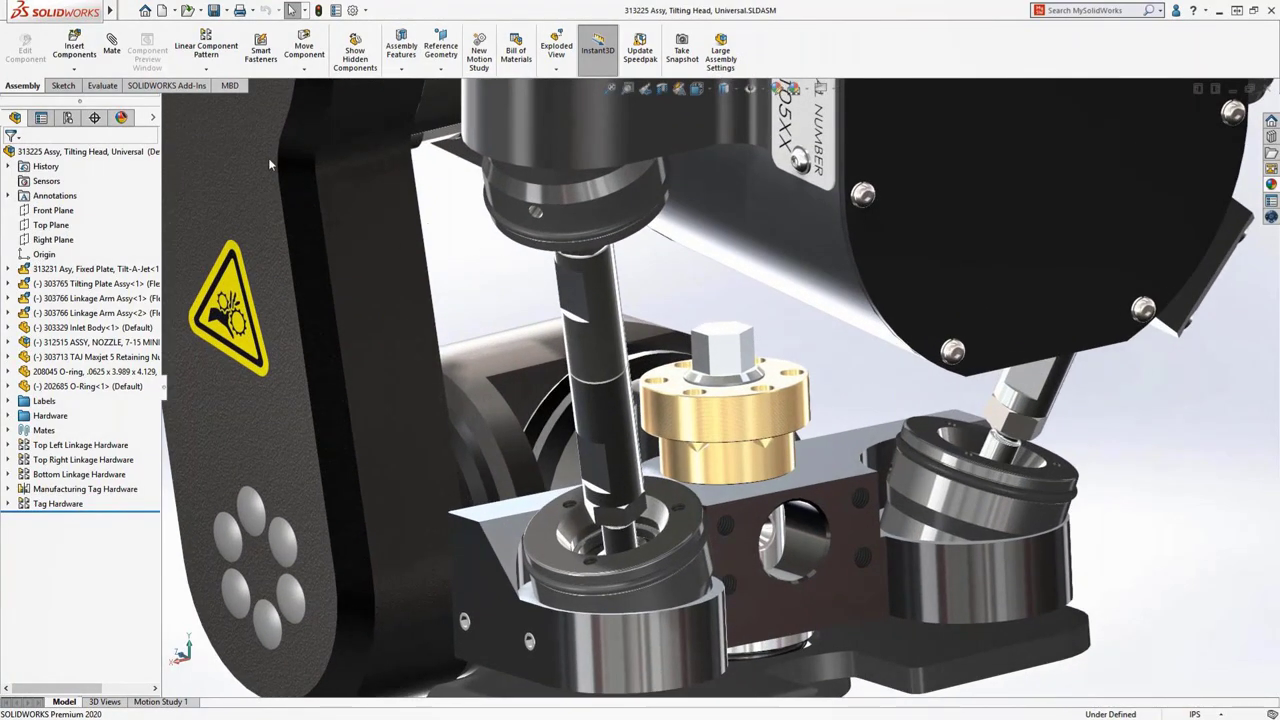
Switch to the Default display state and select the first linkage arm's bellows.
{"action": "left_click", "coordinate": [155, 118]}
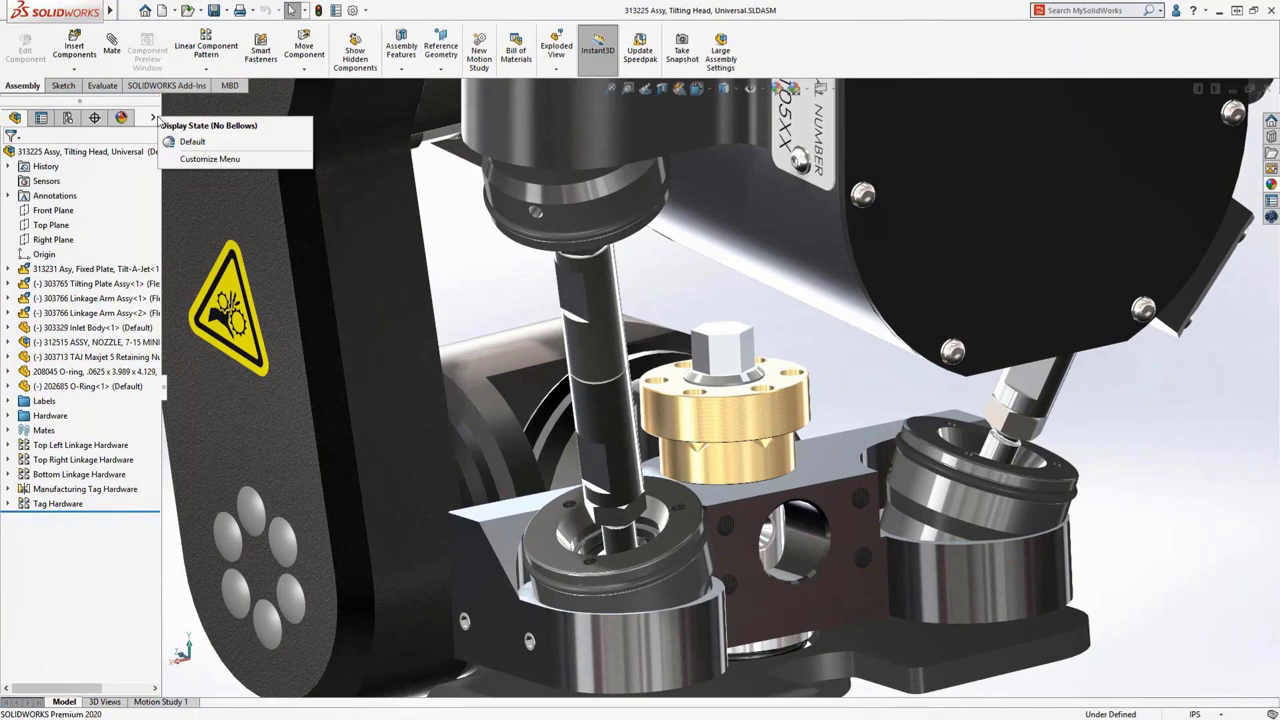
{"action": "left_click", "coordinate": [193, 141]}
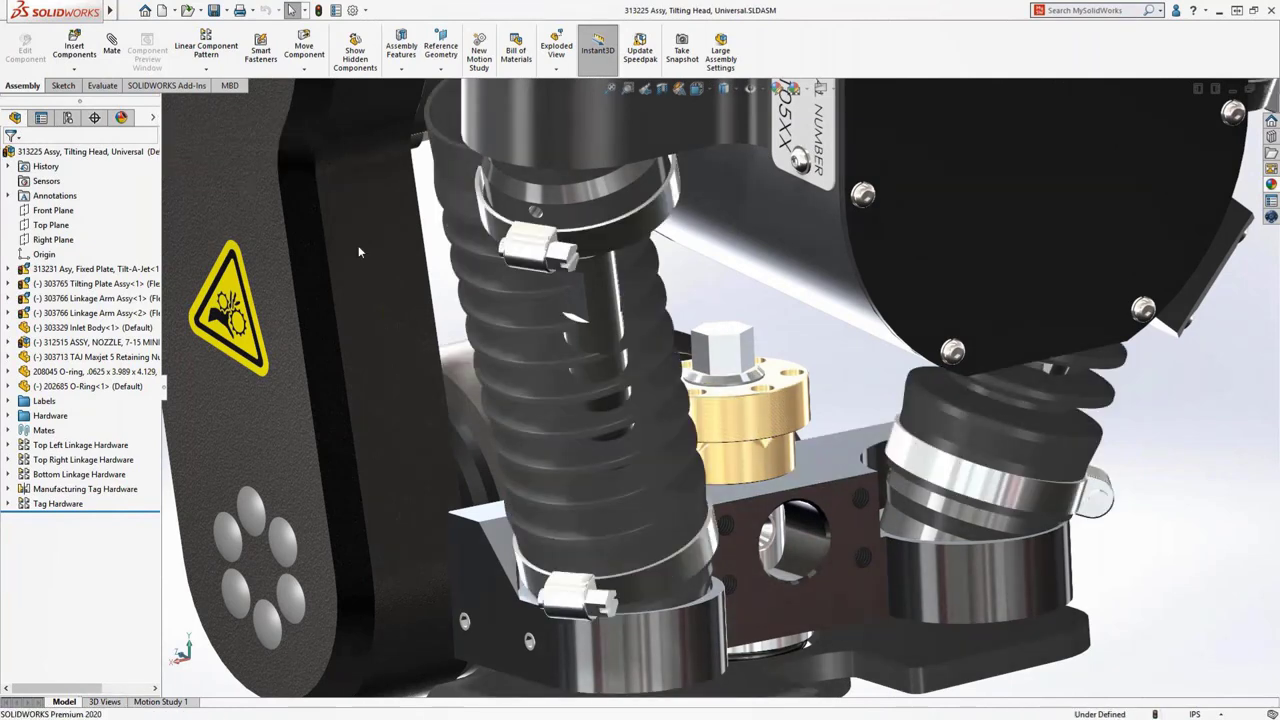
{"action": "left_click", "coordinate": [528, 343]}
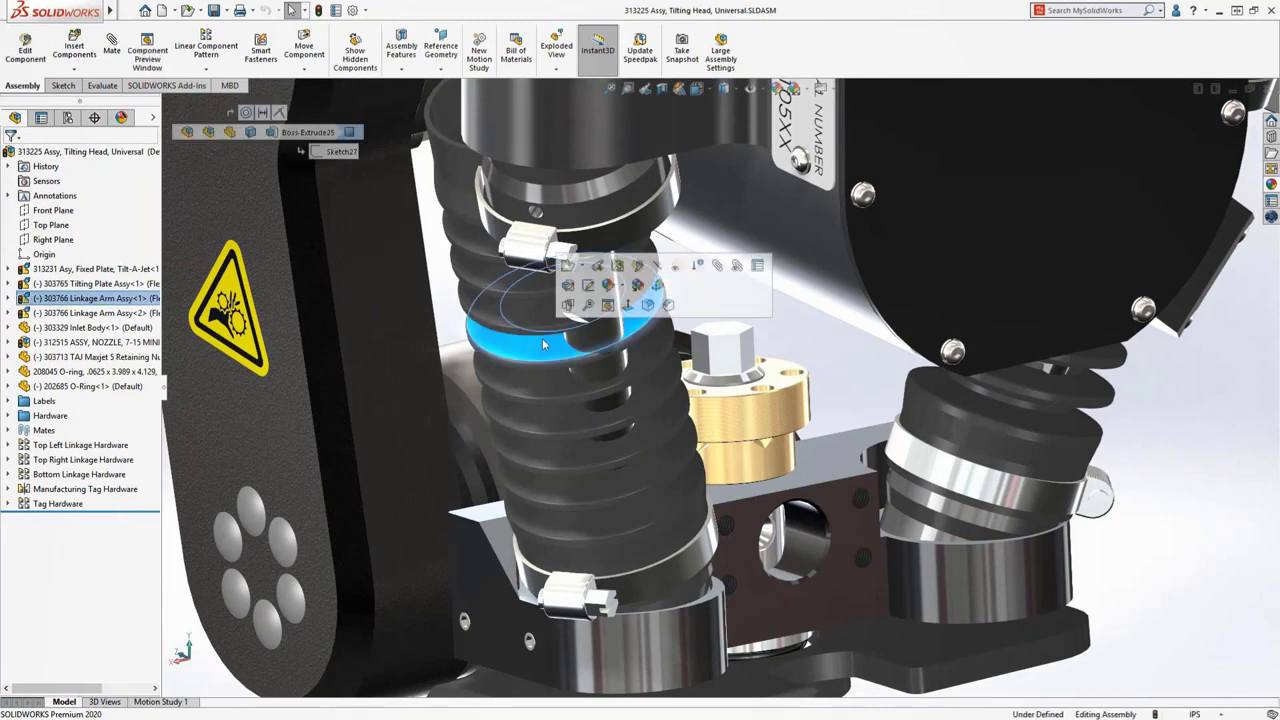
Make the first bellows flexible with its path on the ring face, then drag the tilting plate.
{"action": "left_click", "coordinate": [657, 287]}
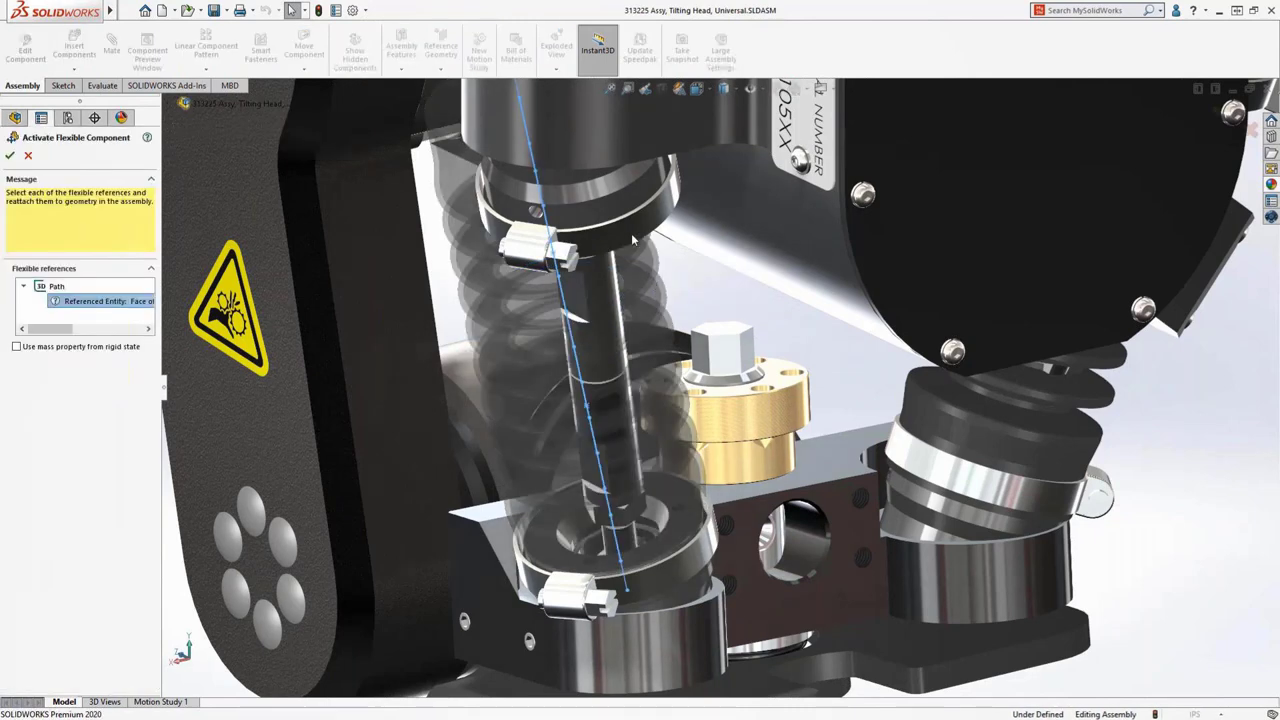
{"action": "left_click", "coordinate": [622, 213]}
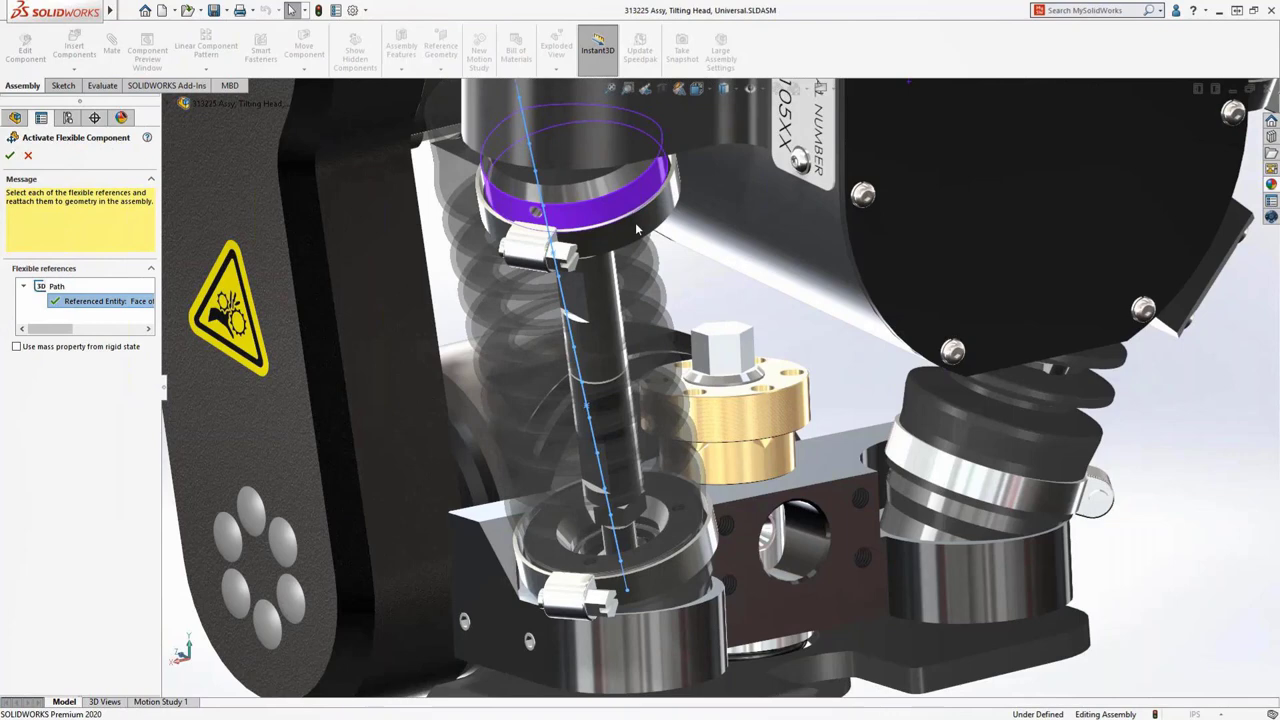
{"action": "key", "text": "Return"}
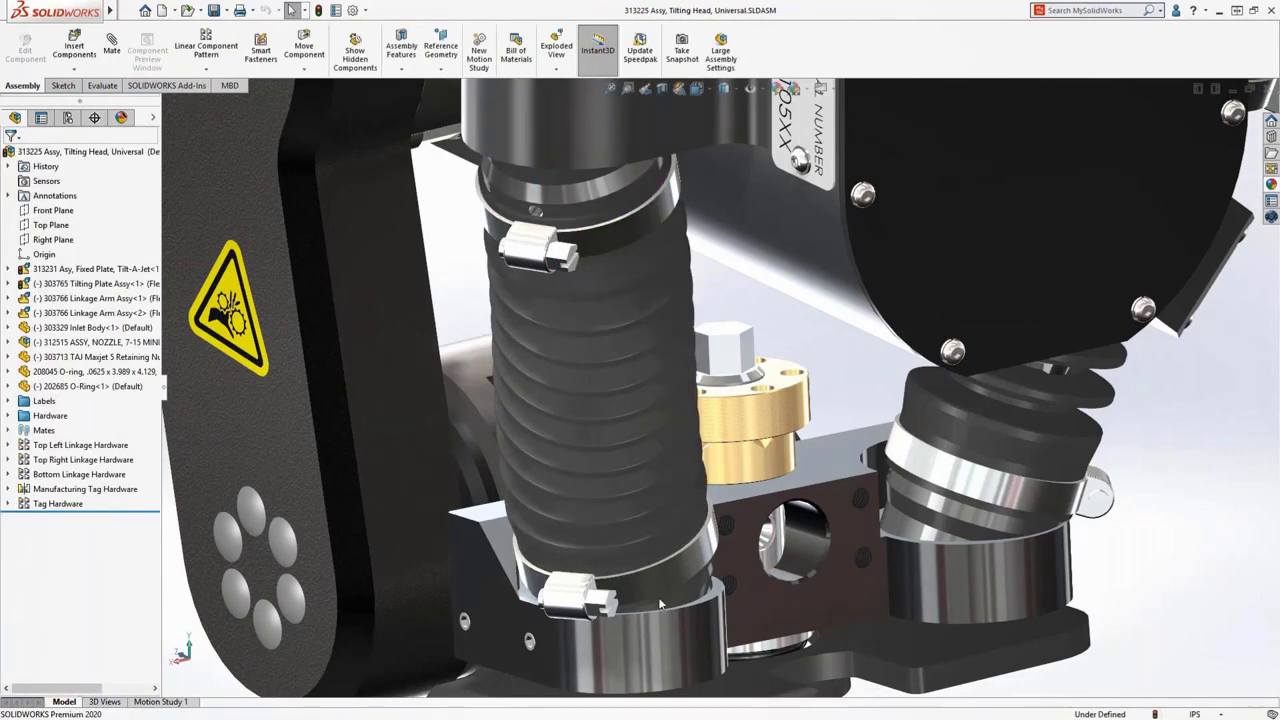
{"action": "left_click", "coordinate": [658, 599]}
{"action": "left_click_drag", "start_coordinate": [658, 599], "coordinate": [677, 636]}
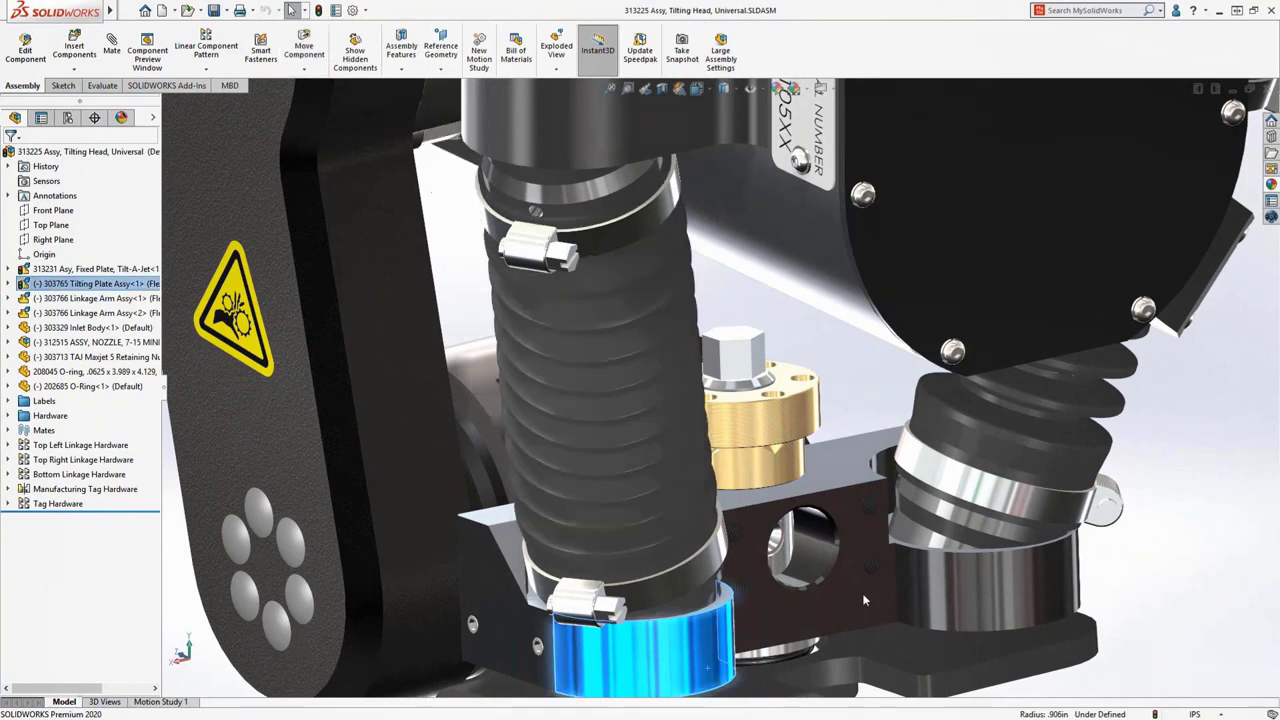
Make the second linkage arm's bellows flexible as well.
{"action": "middle_click_drag", "start_coordinate": [994, 594], "coordinate": [757, 563]}
{"action": "middle_click_drag", "start_coordinate": [685, 454], "coordinate": [630, 484], "text": "ctrl"}
{"action": "left_click", "coordinate": [652, 395]}
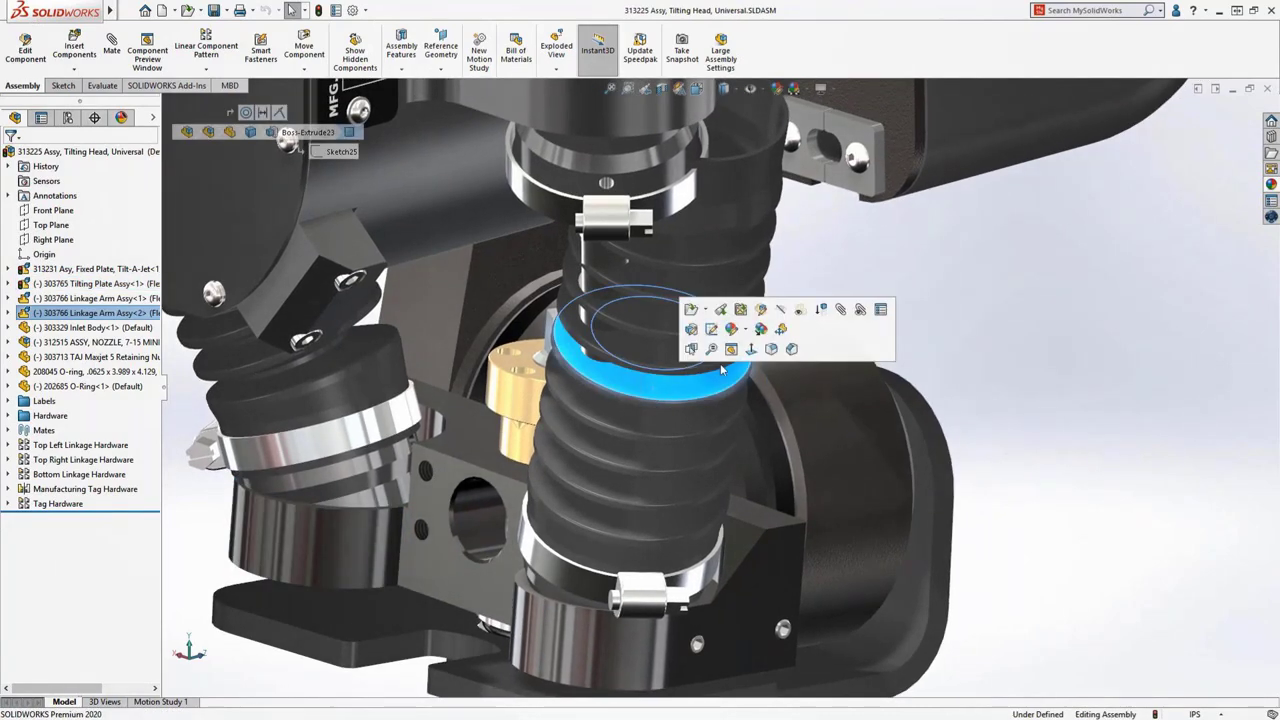
{"action": "left_click", "coordinate": [781, 330]}
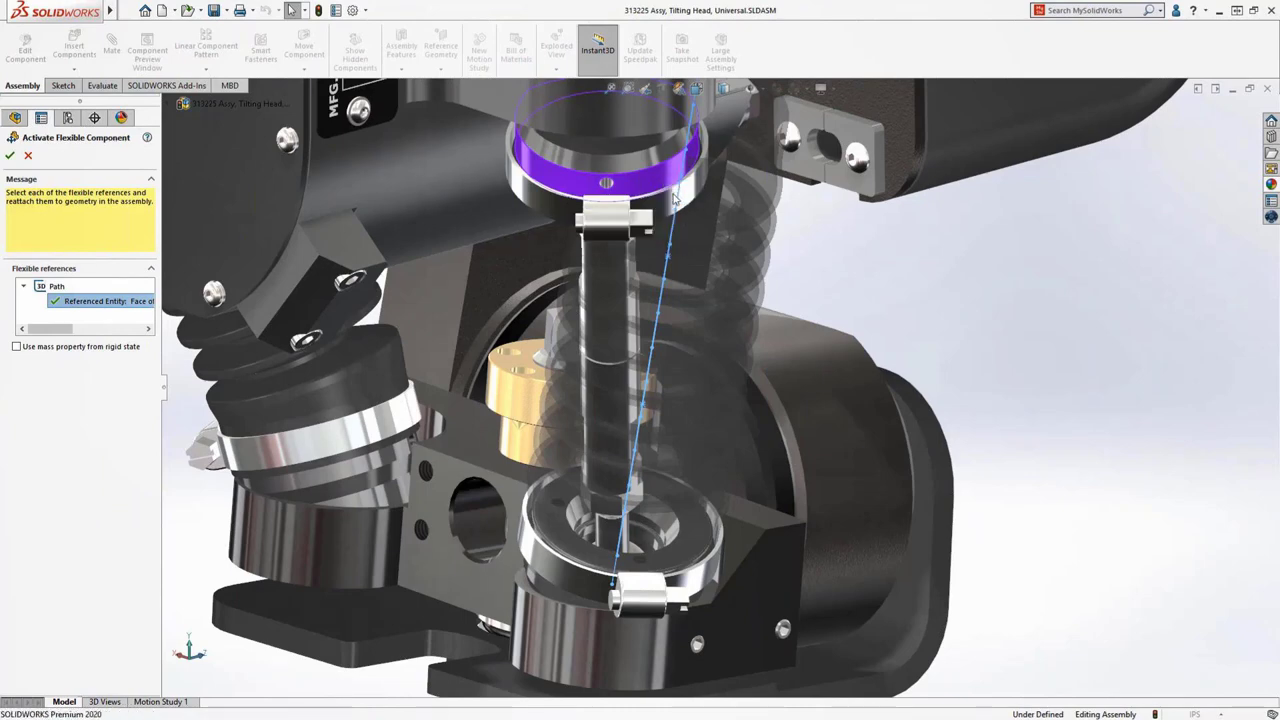
{"action": "key", "text": "Return"}
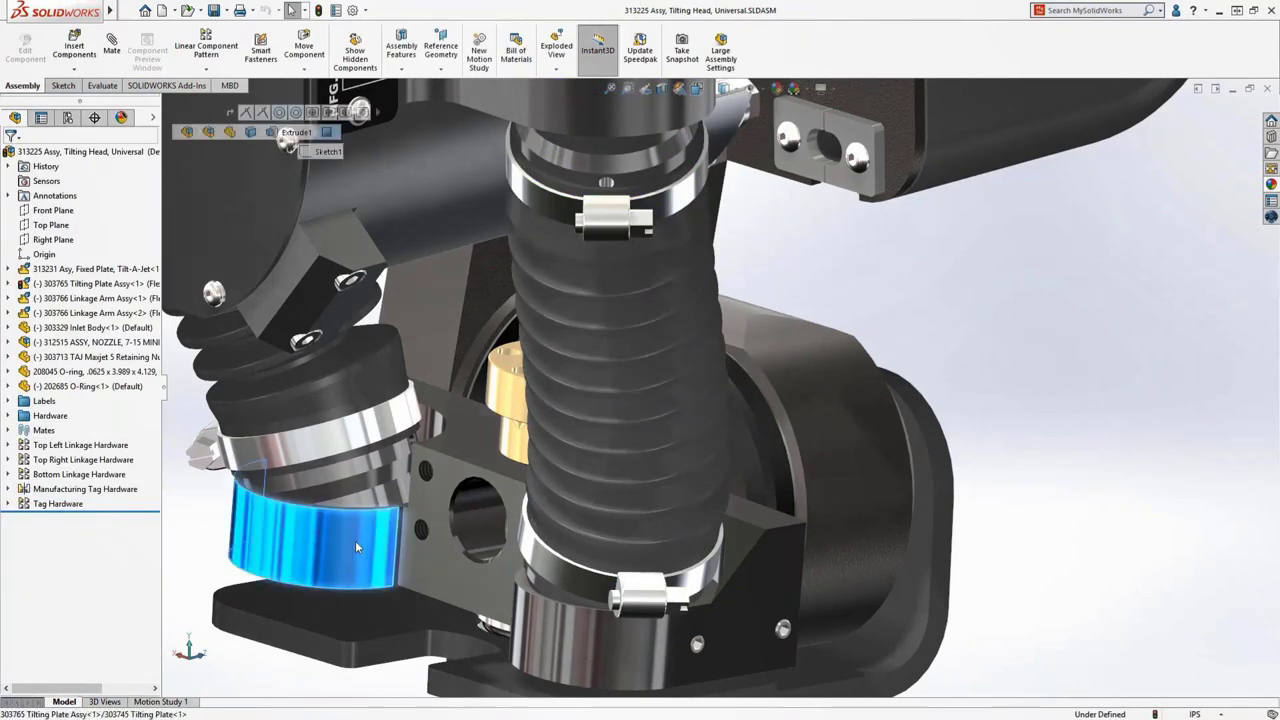
Swing the tilting plate through several positions so both bellows flex, then view from the Front.
{"action": "left_click_drag", "start_coordinate": [355, 540], "coordinate": [317, 562]}
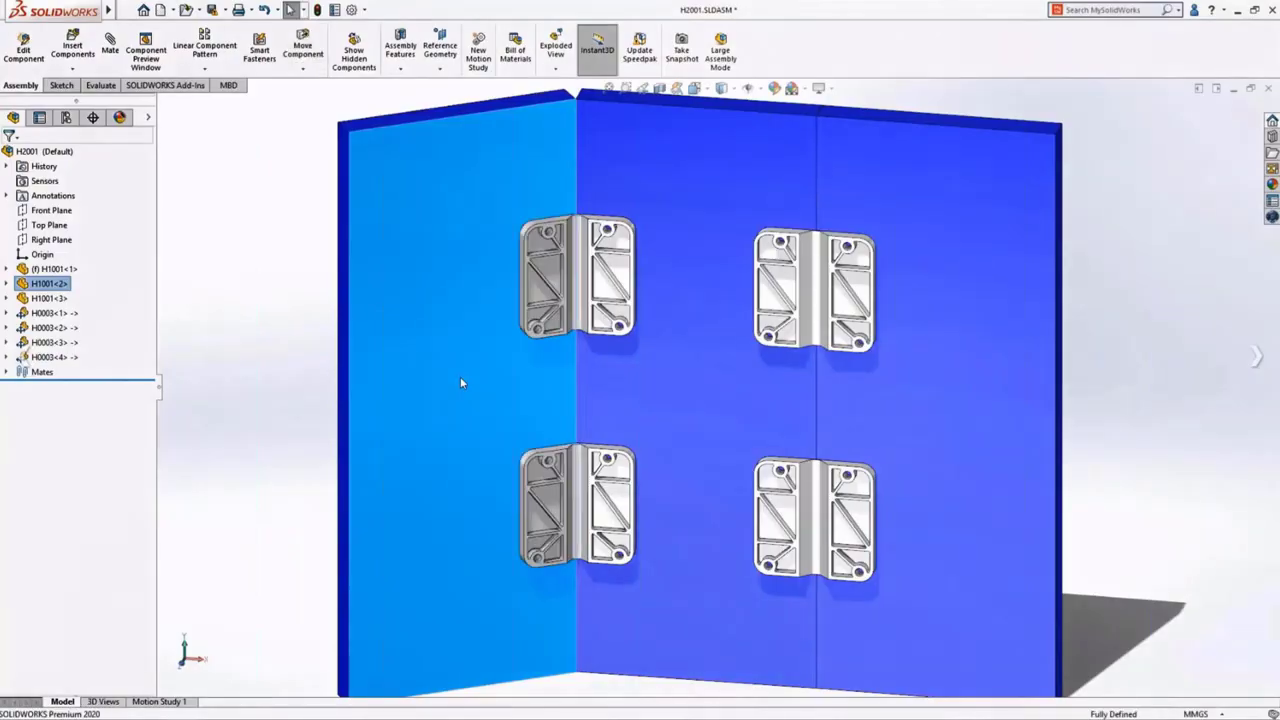
{"action": "left_click_drag", "start_coordinate": [460, 376], "coordinate": [915, 440]}
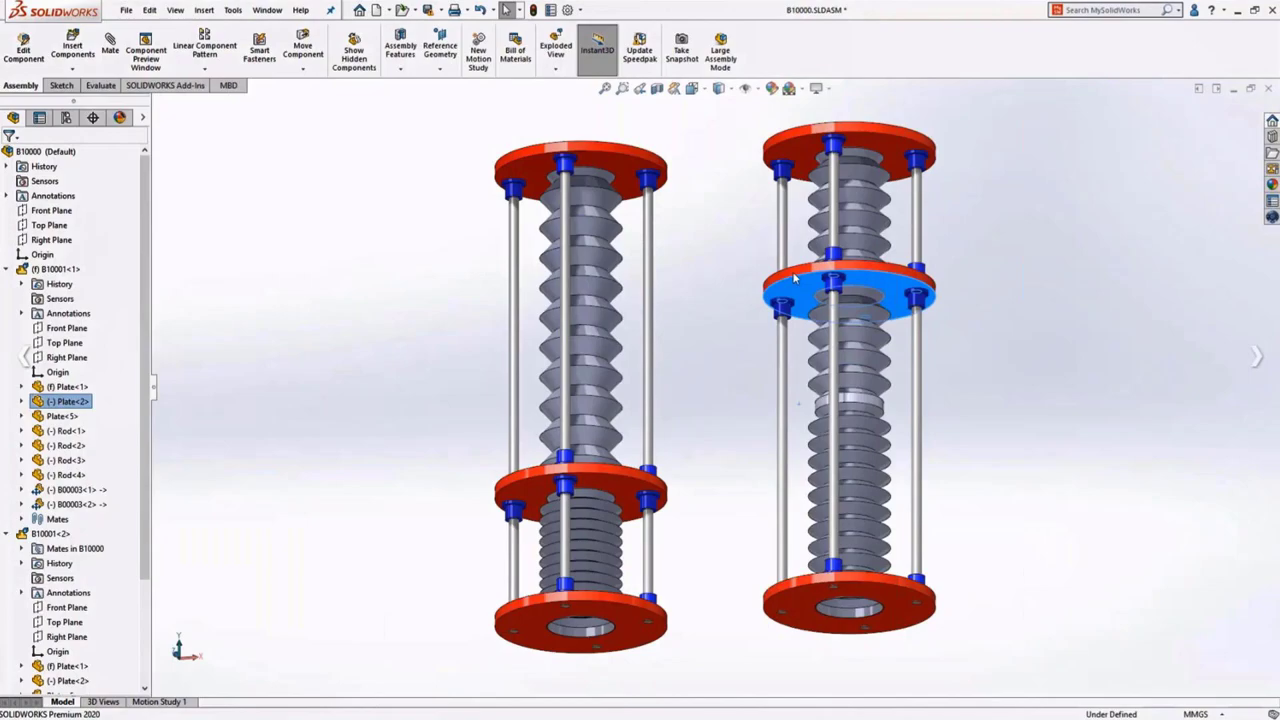
{"action": "left_click_drag", "start_coordinate": [830, 290], "coordinate": [815, 366]}
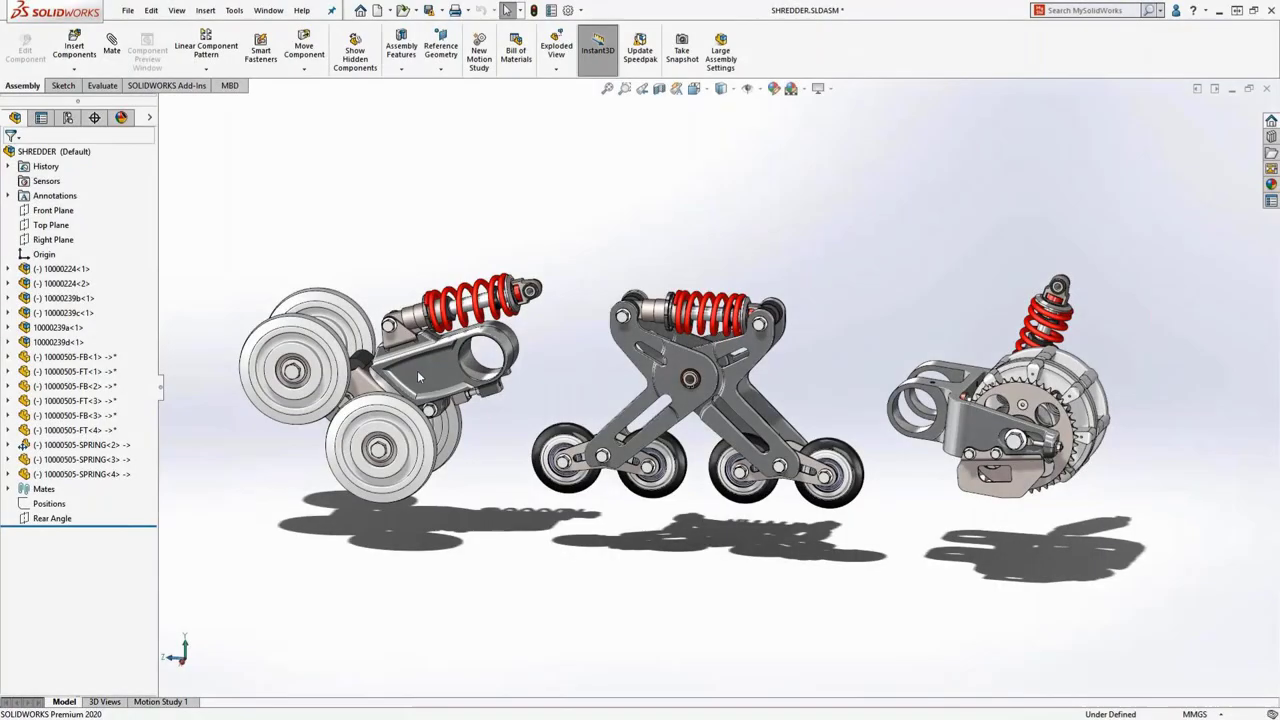
{"action": "mouse_move", "coordinate": [417, 370]}
{"action": "left_mouse_down"}
{"action": "mouse_move", "coordinate": [417, 339]}
{"action": "mouse_move", "coordinate": [430, 373]}
{"action": "left_mouse_up"}
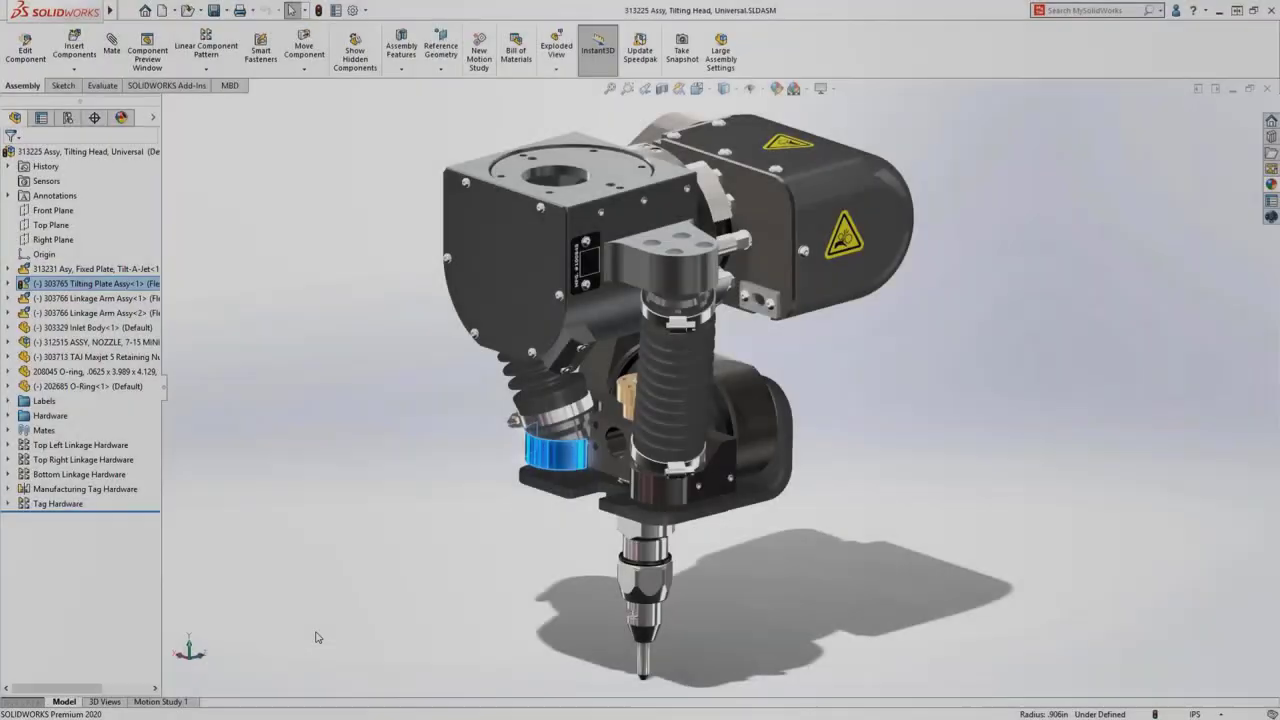
{"action": "left_click_drag", "start_coordinate": [337, 614], "coordinate": [457, 620]}
{"action": "left_click_drag", "start_coordinate": [630, 490], "coordinate": [619, 465]}
{"action": "key", "text": "ctrl+1"}
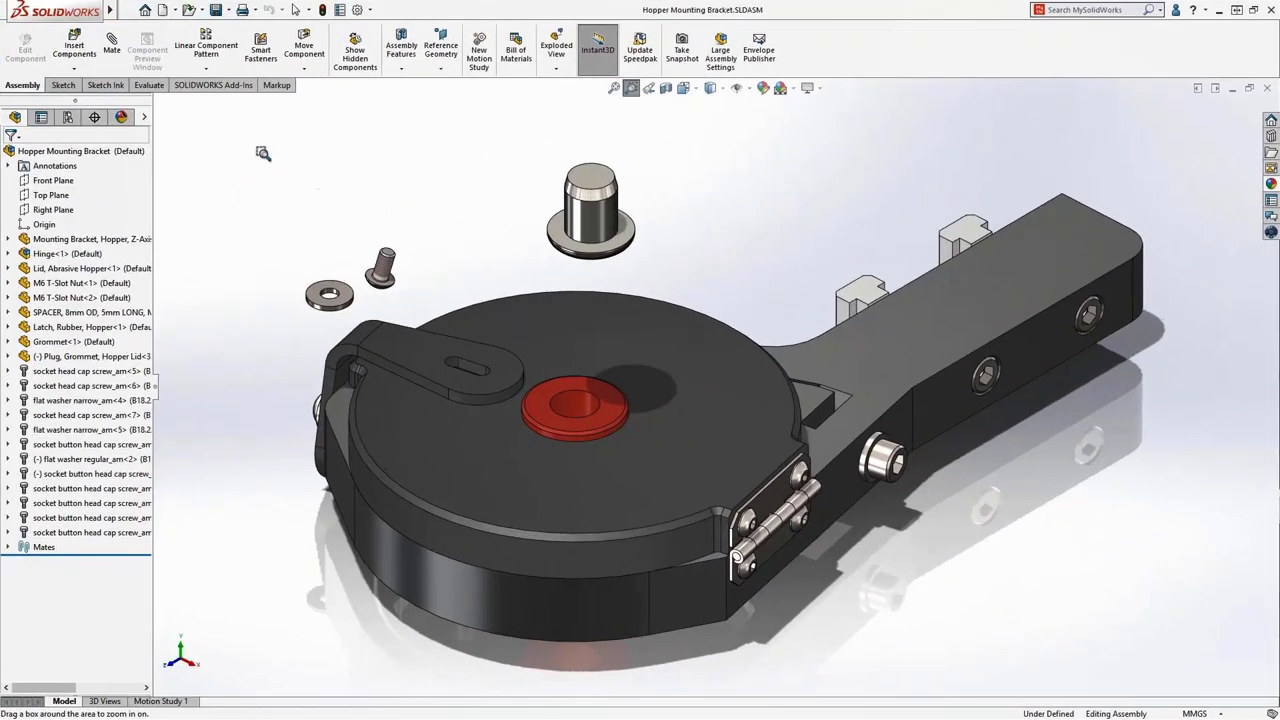
Zoom in on the loose washer and screws above the hopper lid.
{"action": "left_click_drag", "start_coordinate": [263, 153], "coordinate": [690, 466]}
Slot-mate the washer's side face to the latch slot, set to Center in Slot.
{"action": "left_click", "coordinate": [440, 378]}
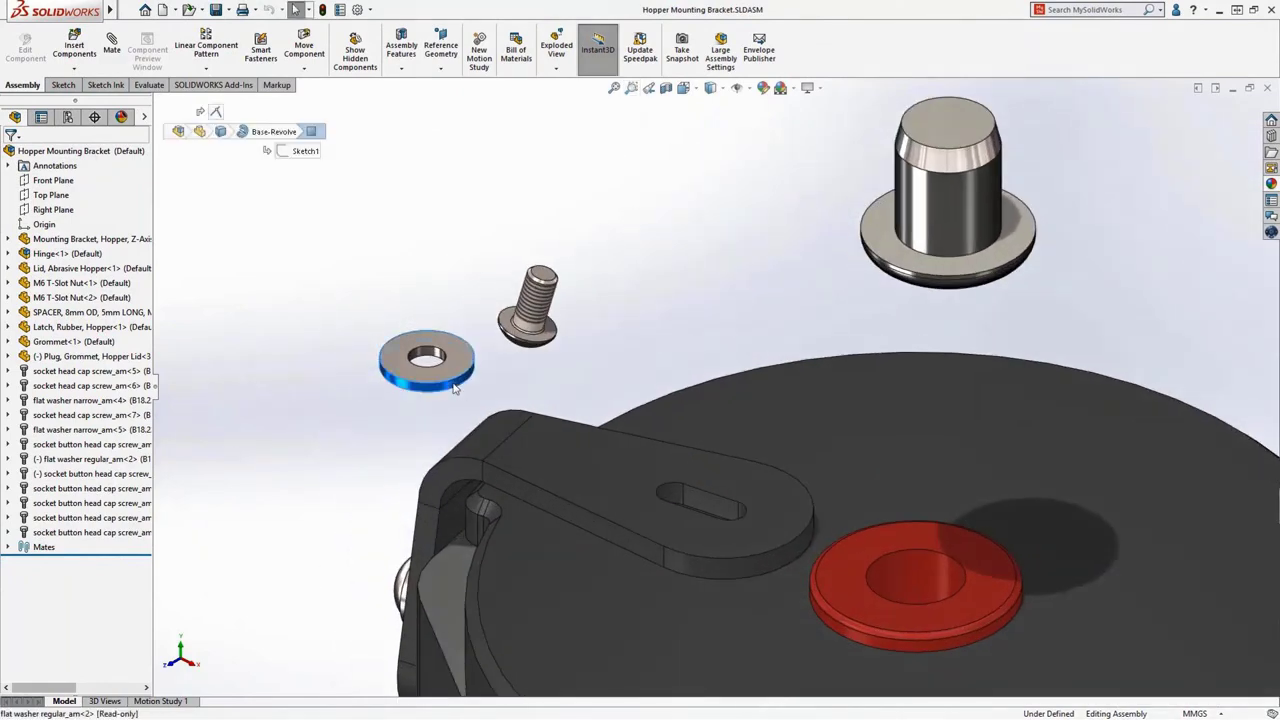
{"action": "left_click", "coordinate": [707, 505], "text": "ctrl"}
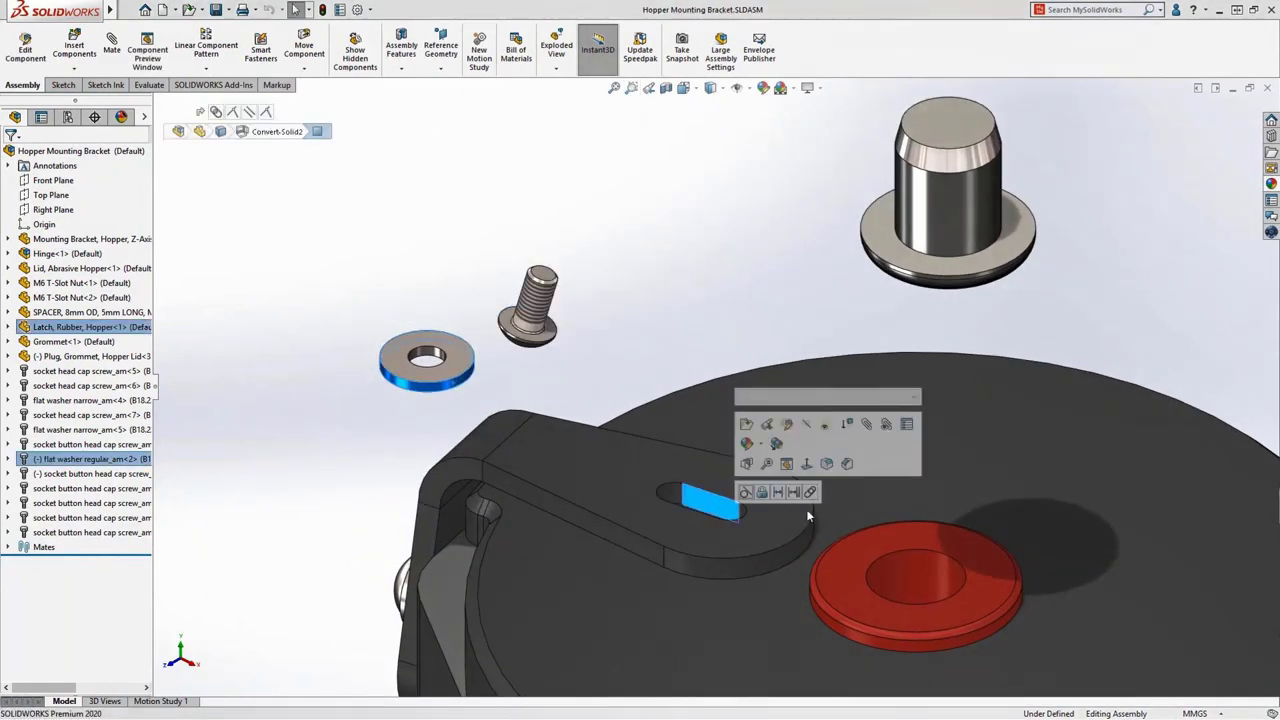
{"action": "left_click", "coordinate": [810, 492]}
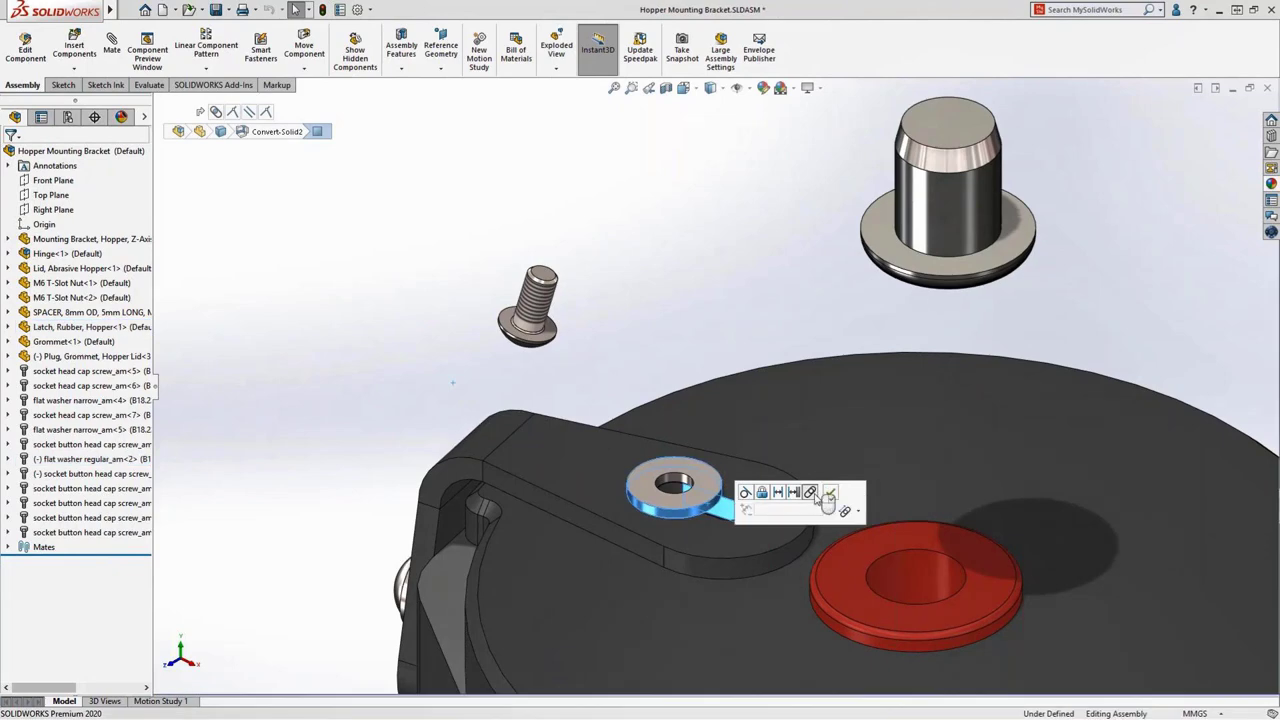
{"action": "left_click", "coordinate": [852, 511]}
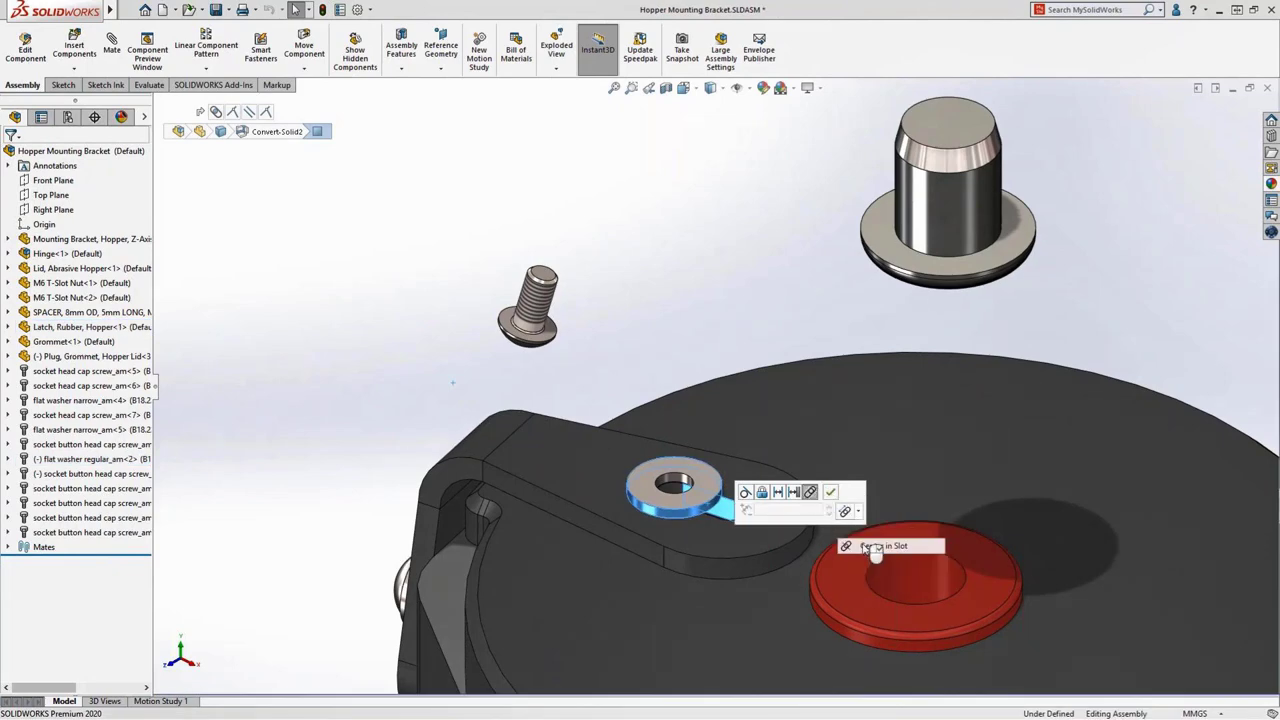
{"action": "left_click", "coordinate": [868, 545]}
{"action": "left_click", "coordinate": [838, 496]}
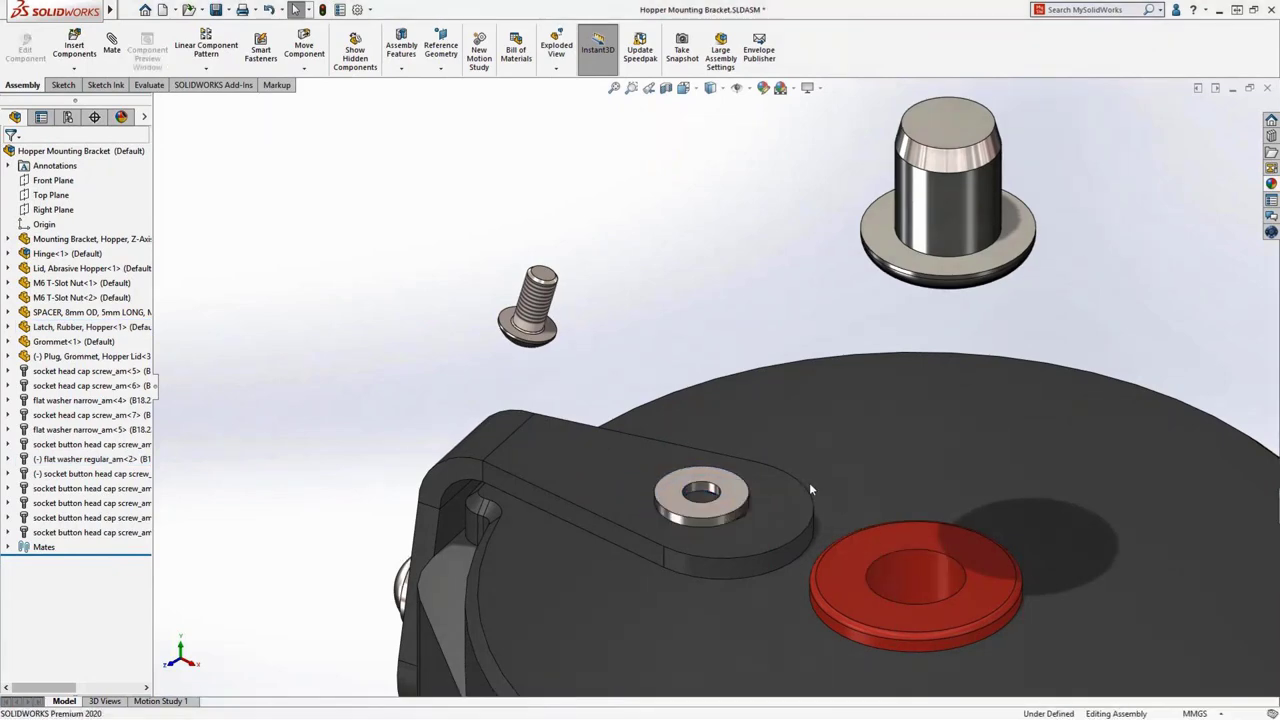
Mate the screw's underside concentric to the washer's top face and flip its alignment.
{"action": "left_click", "coordinate": [733, 487]}
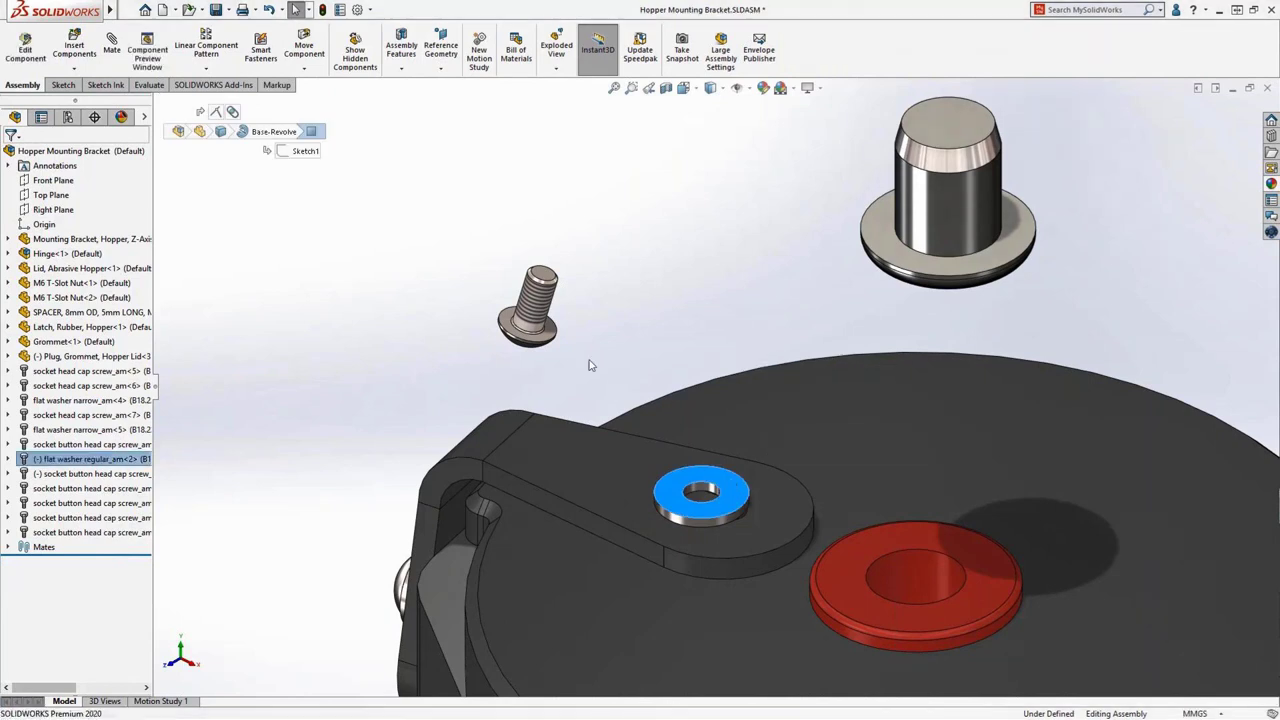
{"action": "left_click", "coordinate": [555, 338], "text": "ctrl"}
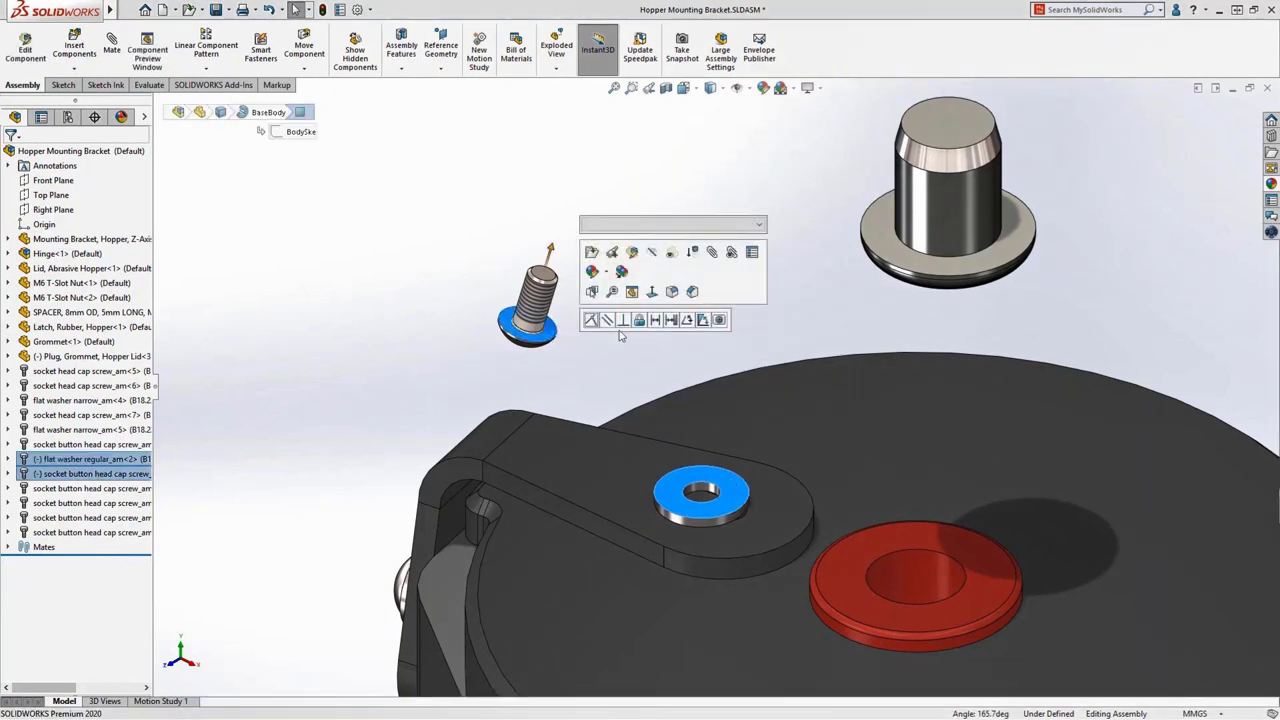
{"action": "left_click", "coordinate": [718, 320]}
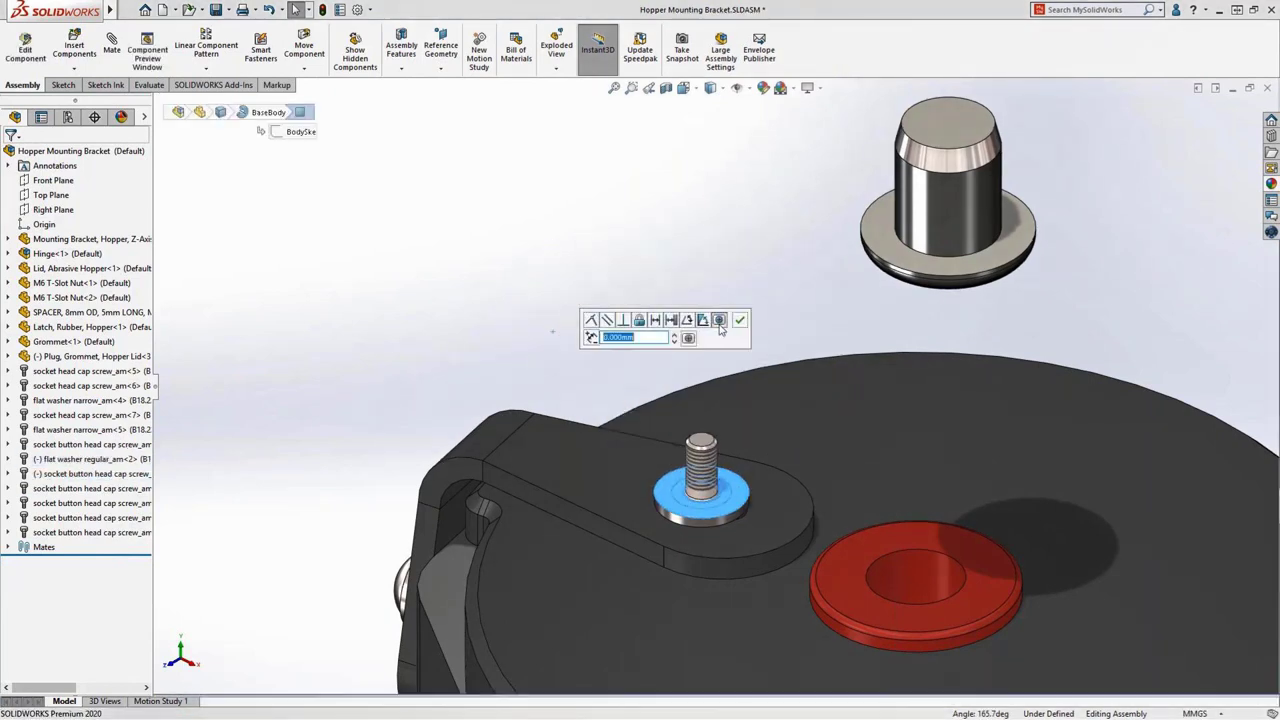
{"action": "left_click", "coordinate": [688, 338]}
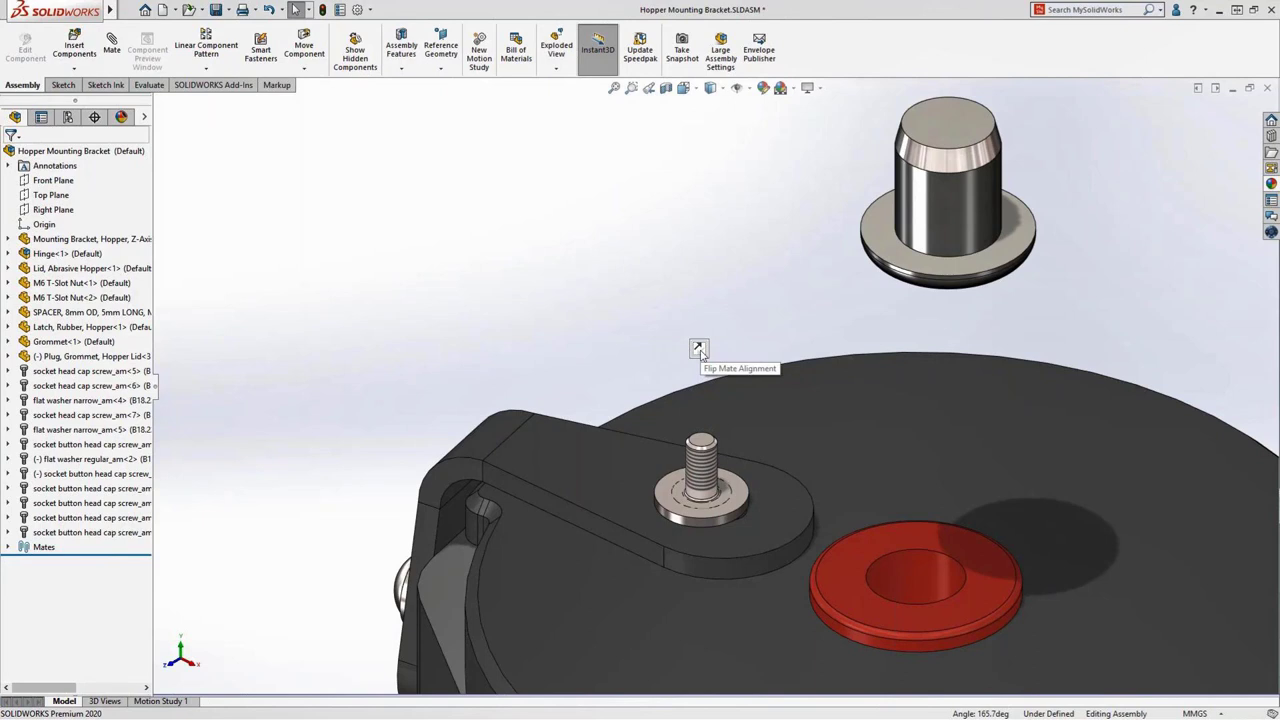
{"action": "left_click", "coordinate": [699, 348]}
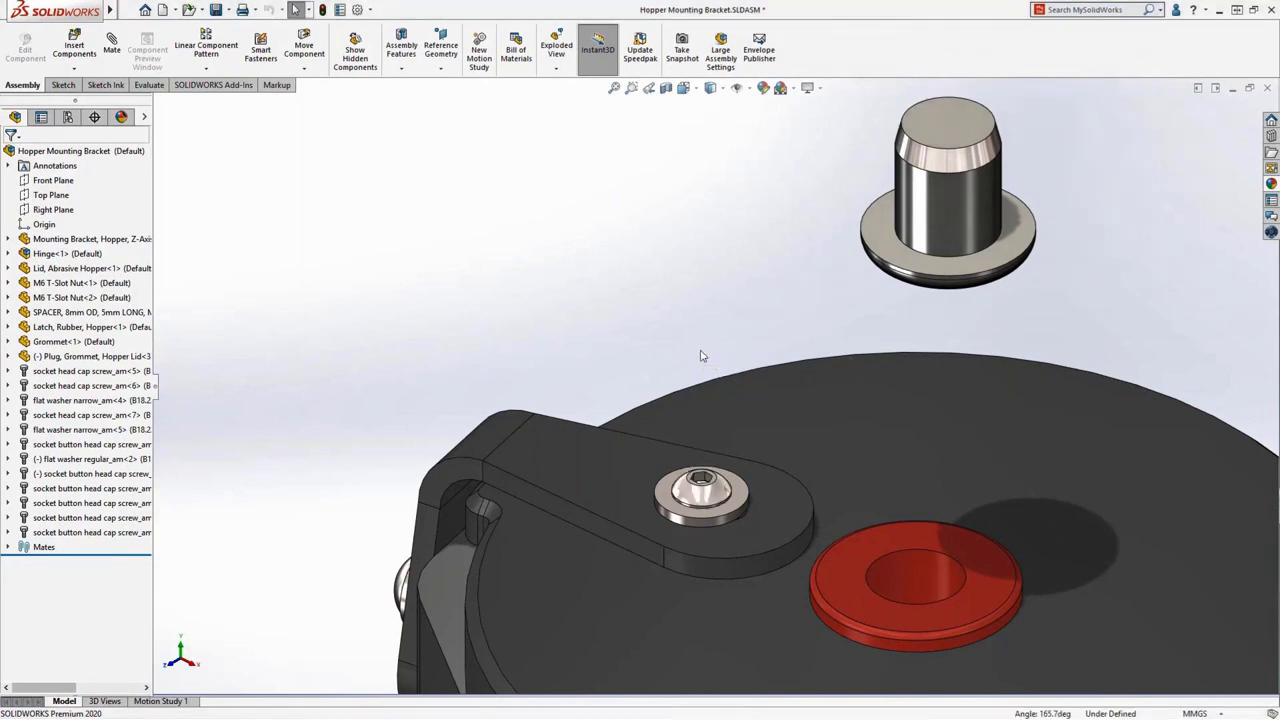
Select the plug's top face and the grommet face, then orbit to view the lid's underside.
{"action": "left_click", "coordinate": [937, 133]}
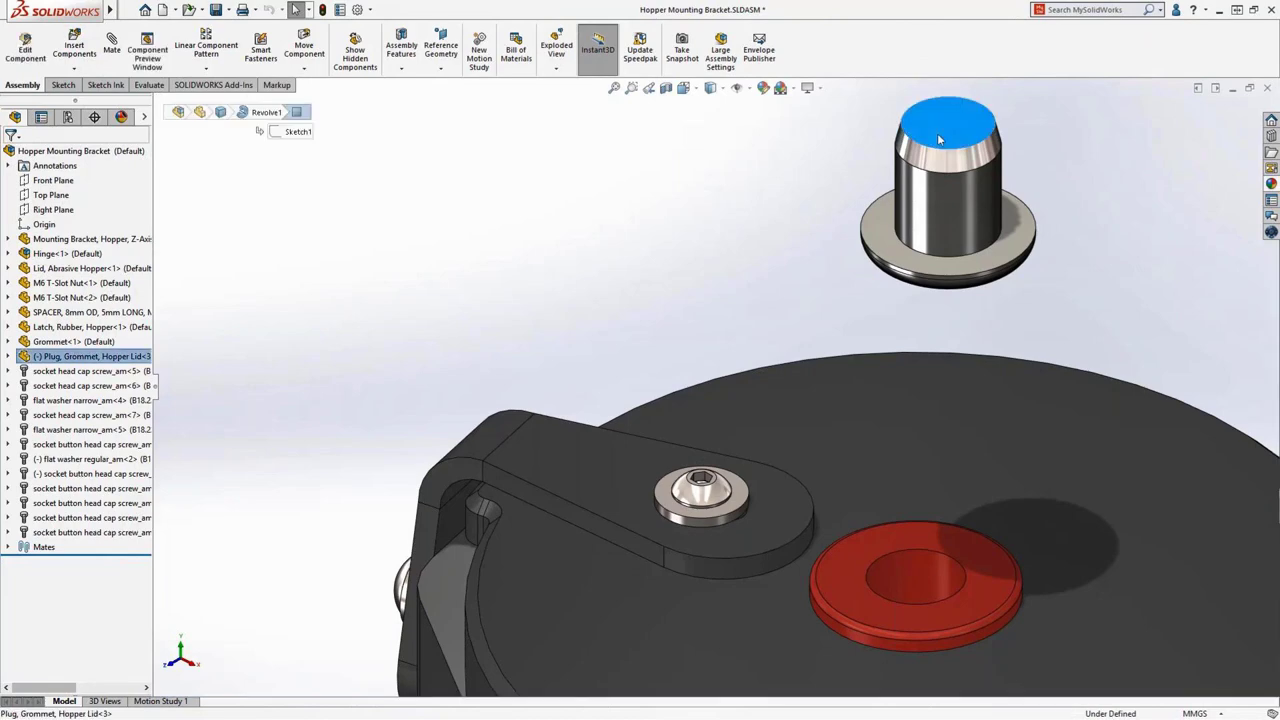
{"action": "left_click", "coordinate": [848, 562], "text": "ctrl"}
{"action": "middle_click_drag", "start_coordinate": [876, 573], "coordinate": [959, 240]}
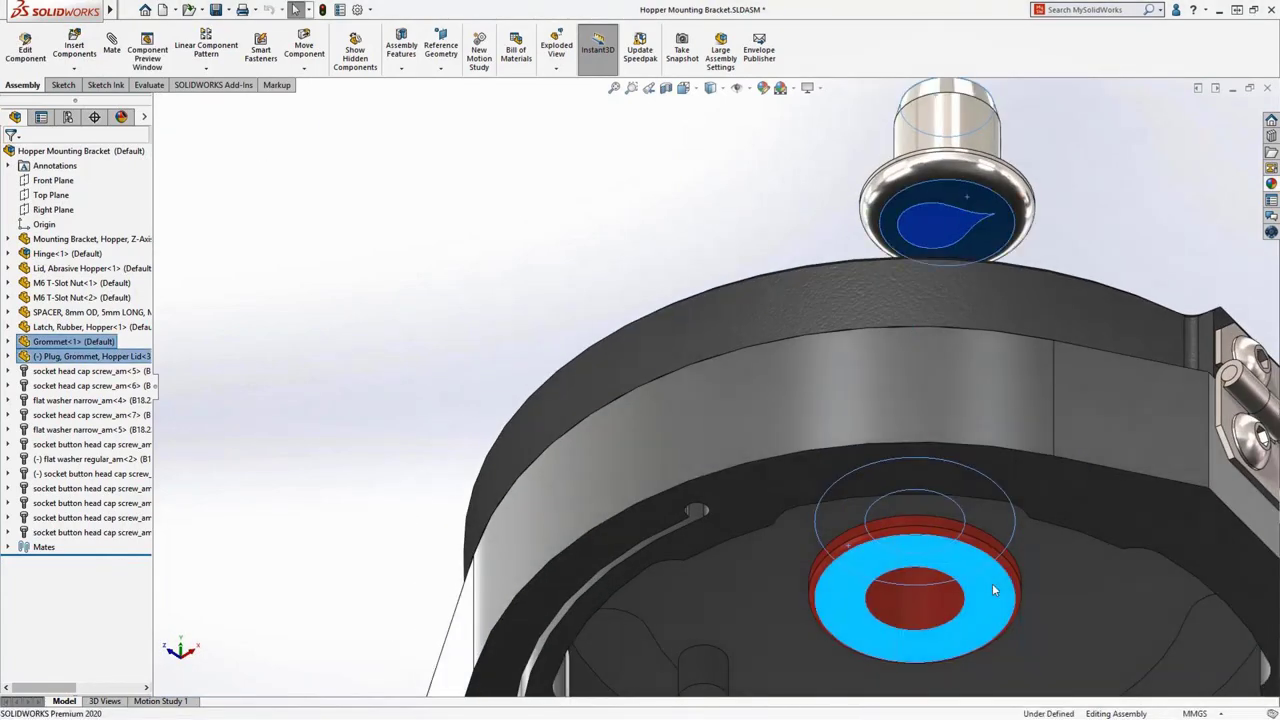
Add a Centered Width mate between plug and grommet, with its alignment flipped.
{"action": "left_click", "coordinate": [1031, 571]}
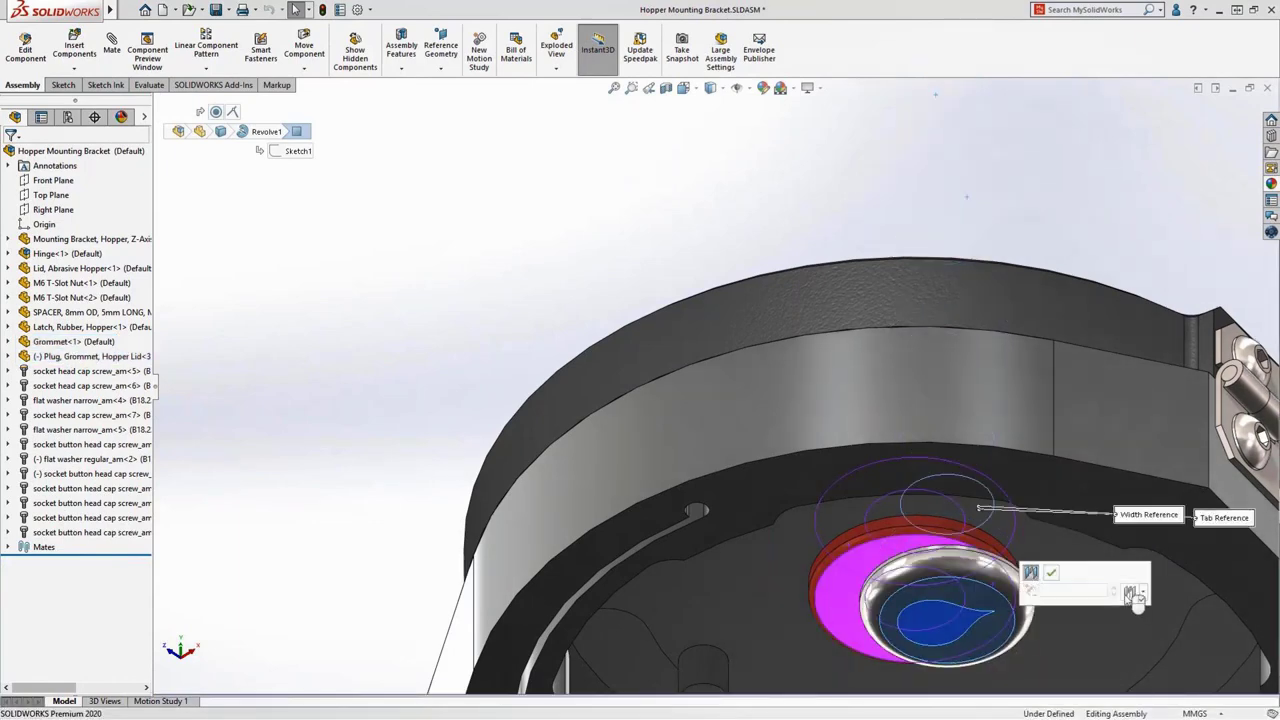
{"action": "left_click", "coordinate": [1141, 593]}
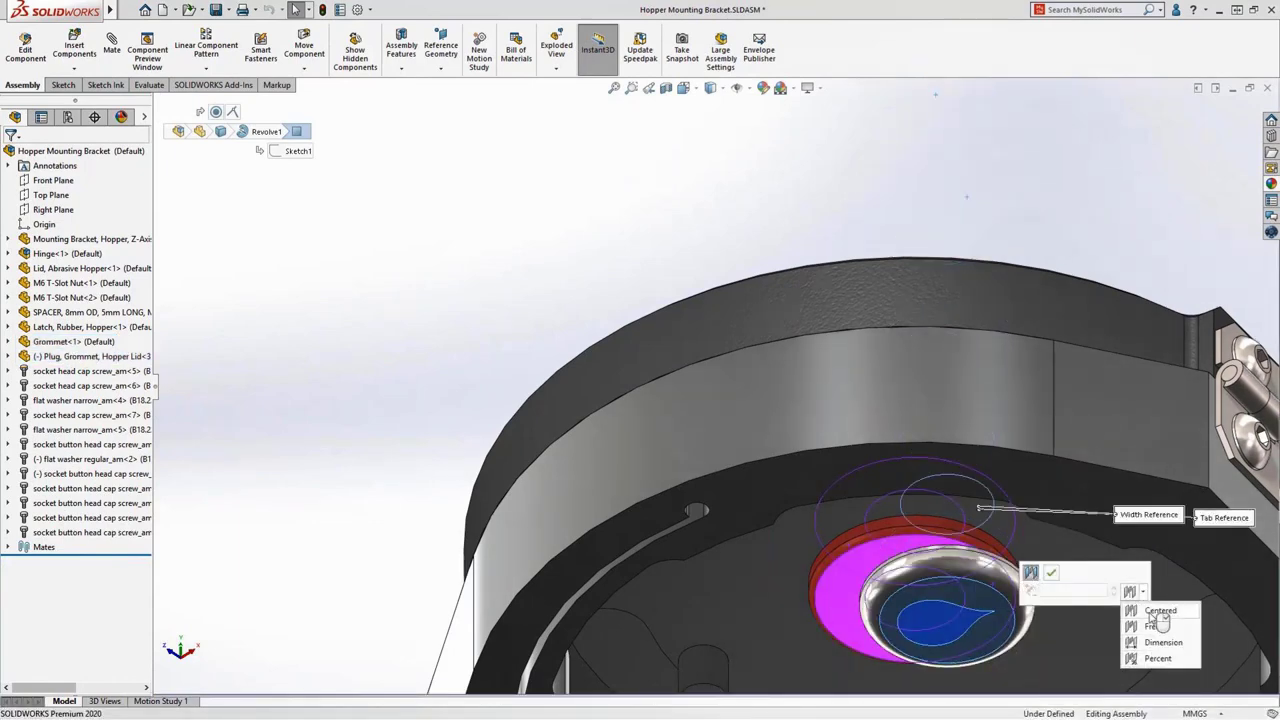
{"action": "left_click", "coordinate": [1160, 611]}
{"action": "left_click", "coordinate": [1051, 574]}
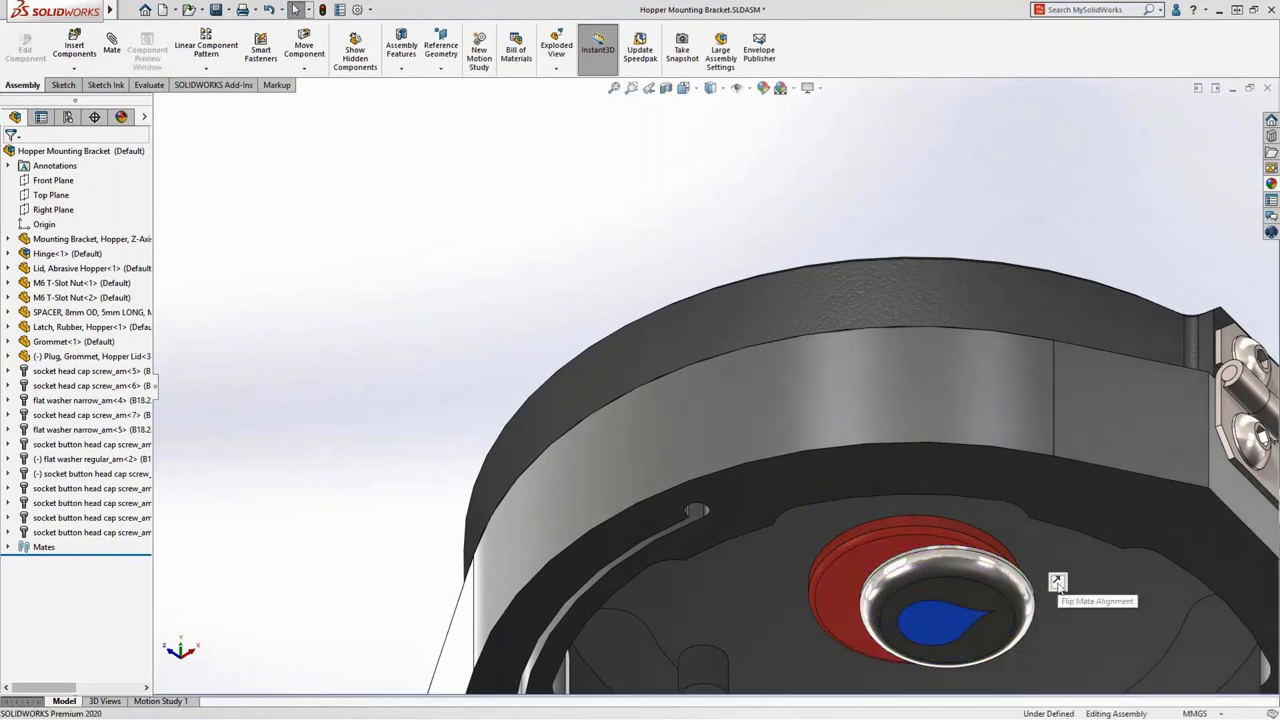
{"action": "left_click", "coordinate": [1057, 583]}
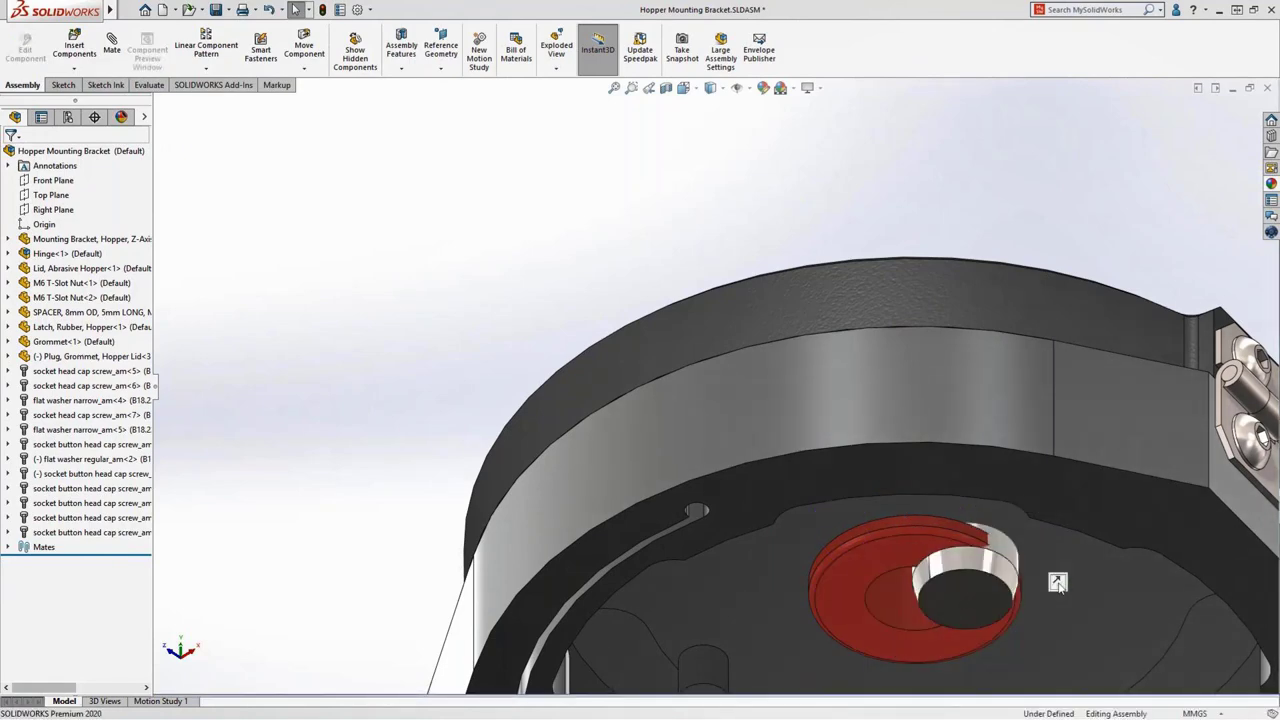
Make the plug concentric with the grommet hole, then flip the Width1 mate alignment.
{"action": "left_click", "coordinate": [952, 583]}
{"action": "left_click", "coordinate": [895, 603], "text": "ctrl"}
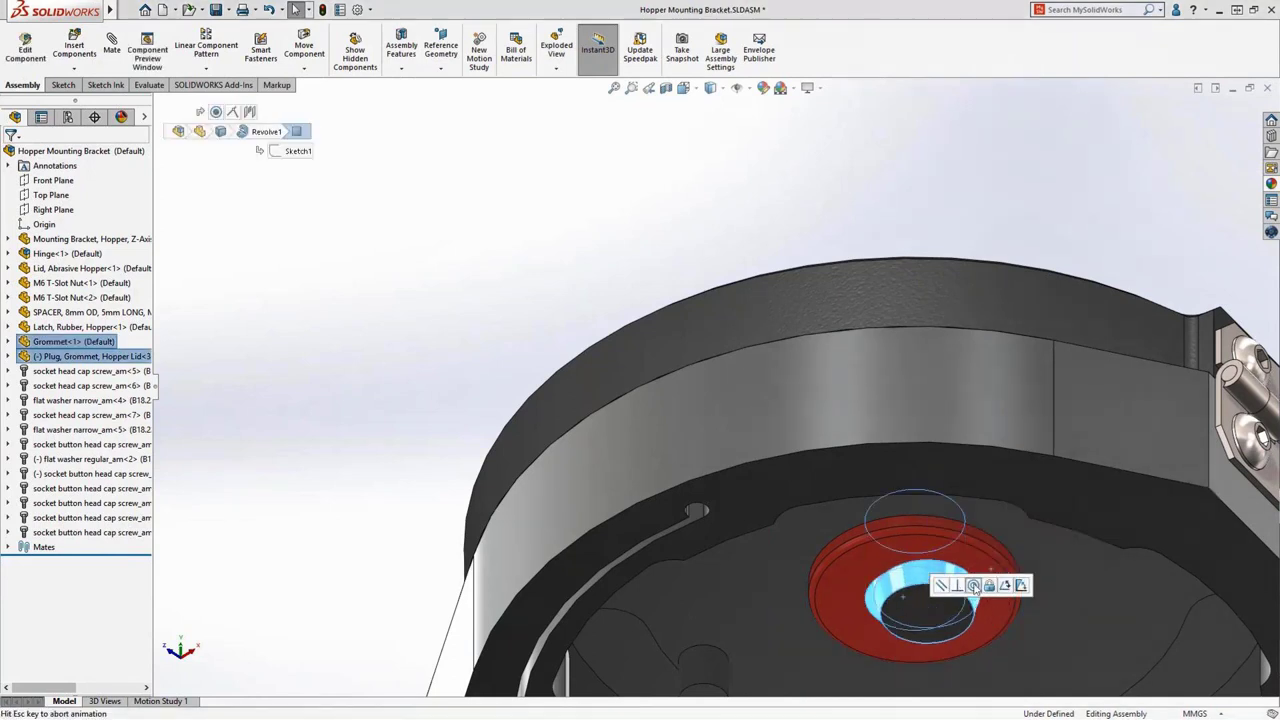
{"action": "left_click", "coordinate": [973, 585]}
{"action": "left_click", "coordinate": [929, 585]}
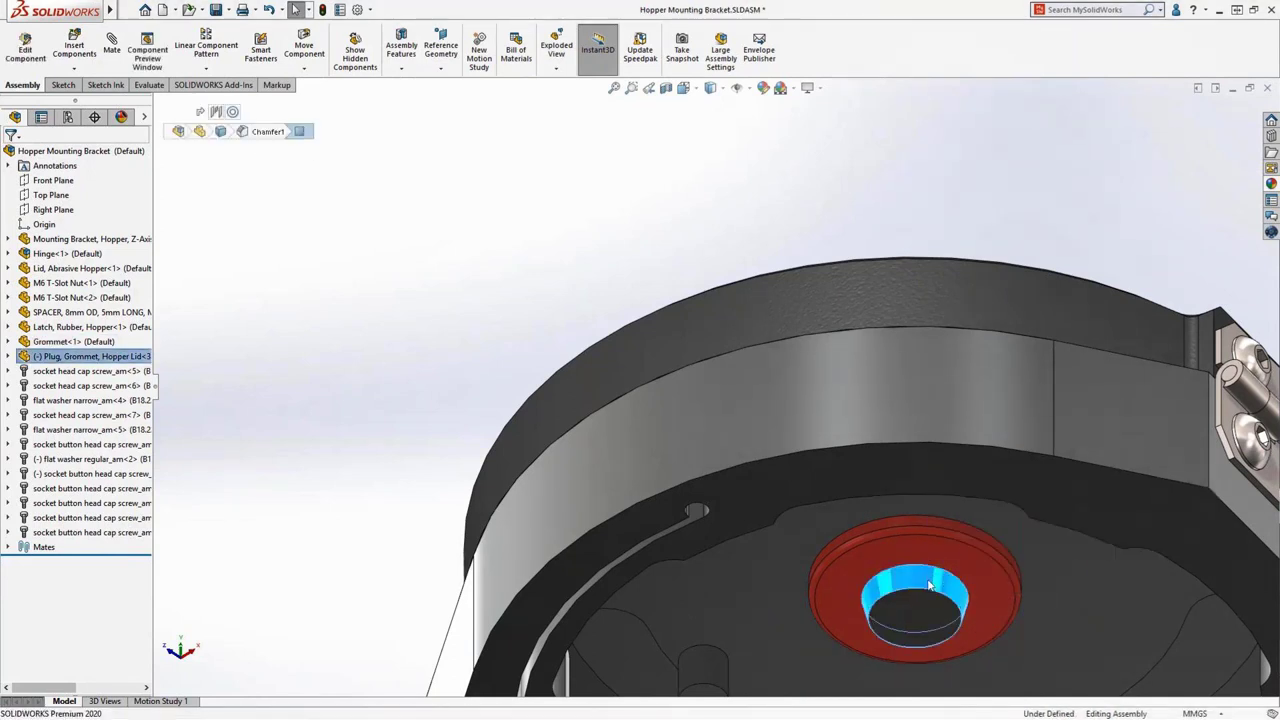
{"action": "key", "text": "d"}
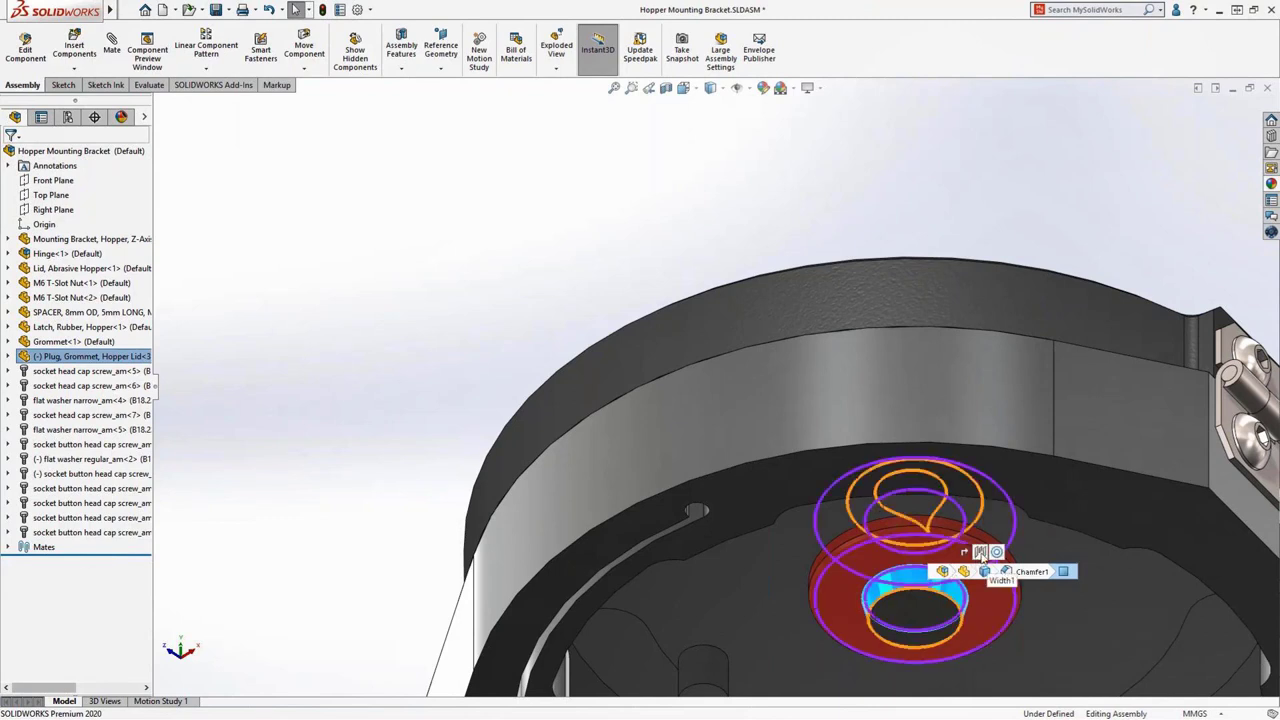
{"action": "right_click", "coordinate": [980, 553]}
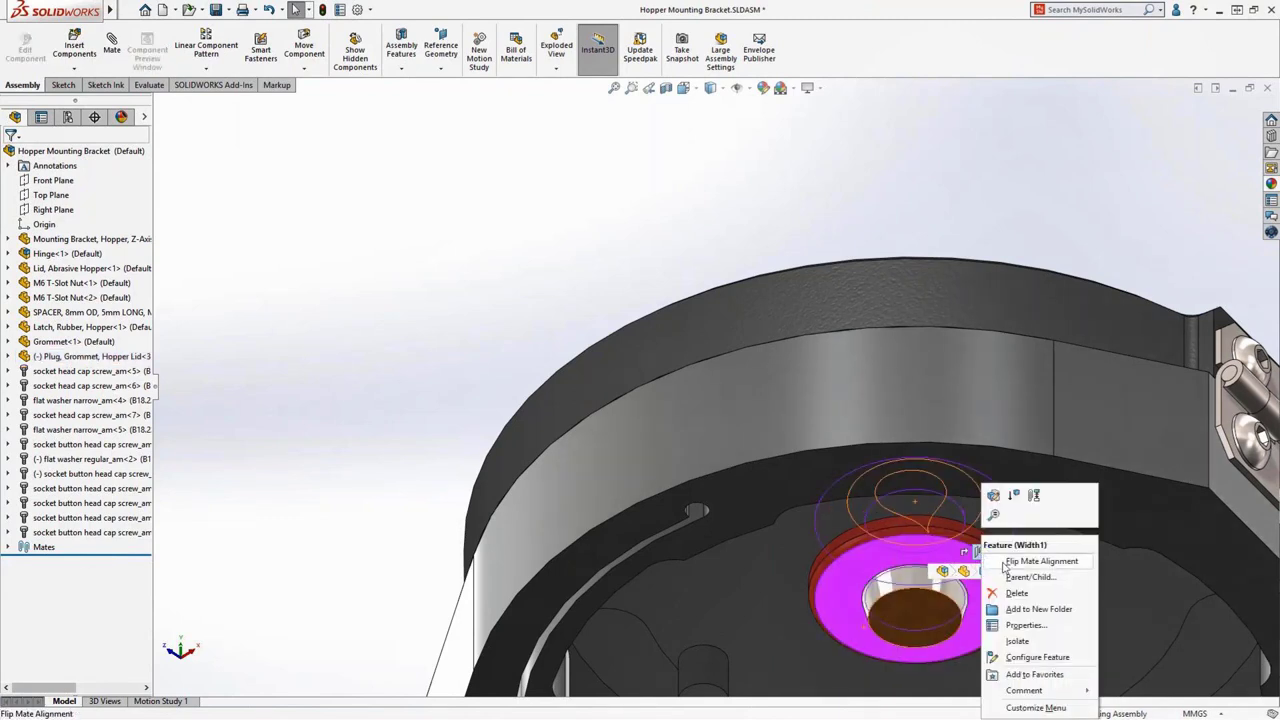
{"action": "left_click", "coordinate": [1005, 563]}
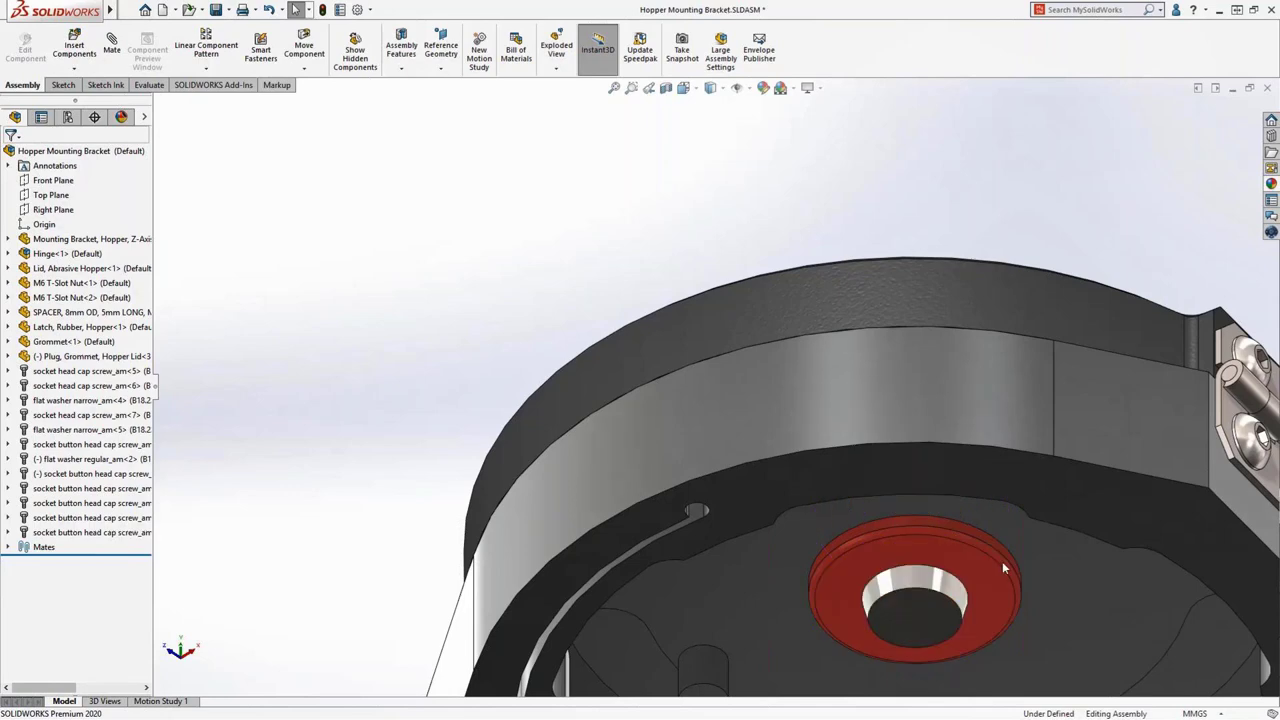
Return to the full assembly, make Hinge<1> flexible, and swing the lid about its hinge.
{"action": "left_click", "coordinate": [648, 88]}
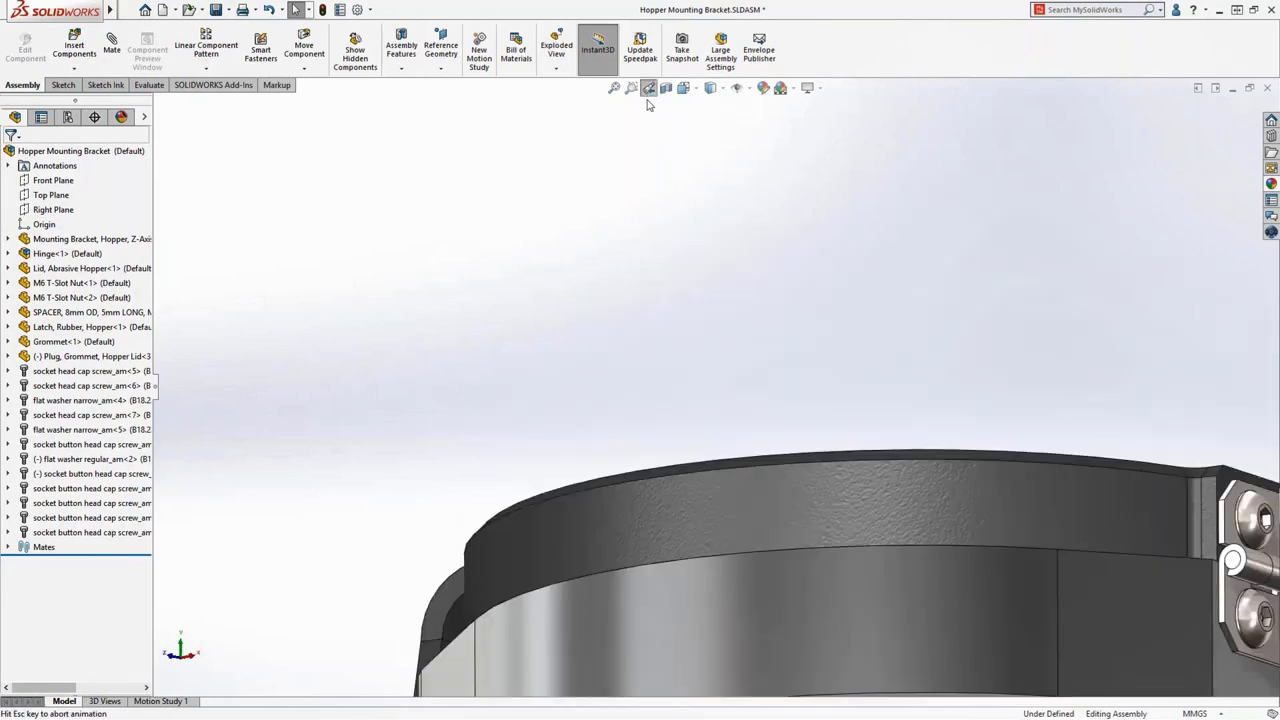
{"action": "left_click", "coordinate": [648, 88]}
{"action": "left_click", "coordinate": [86, 254]}
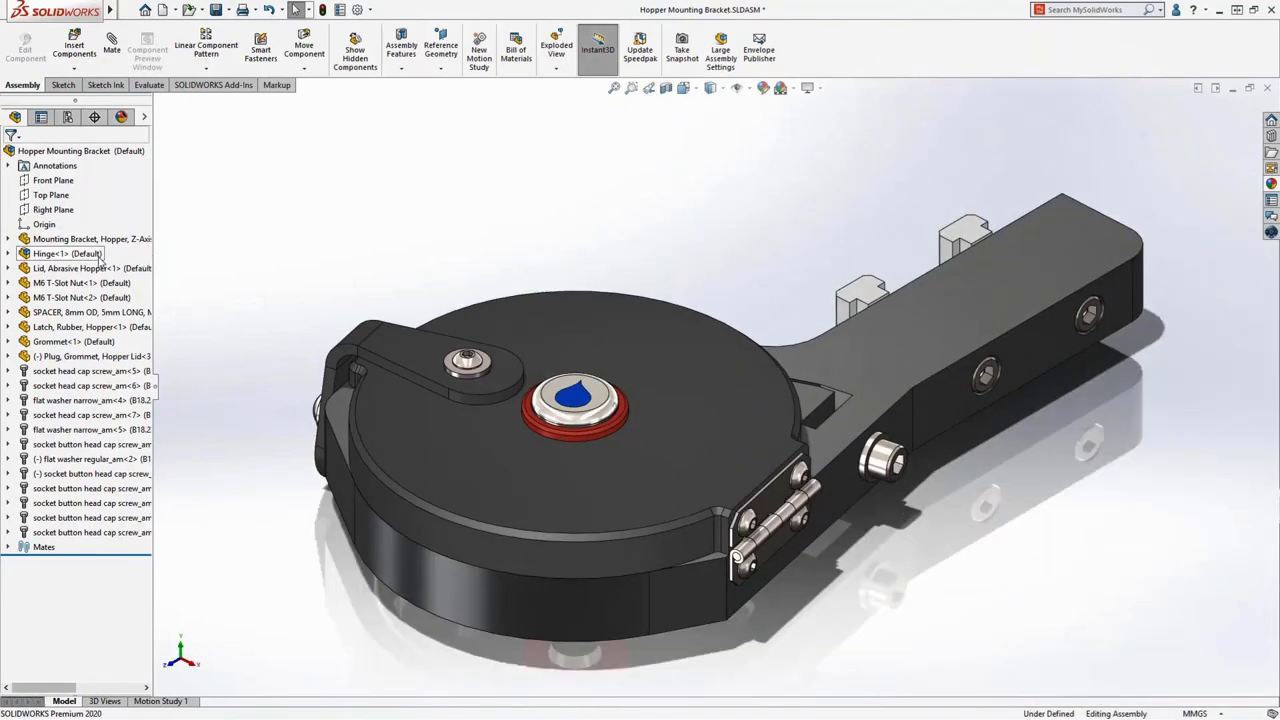
{"action": "left_click", "coordinate": [136, 213]}
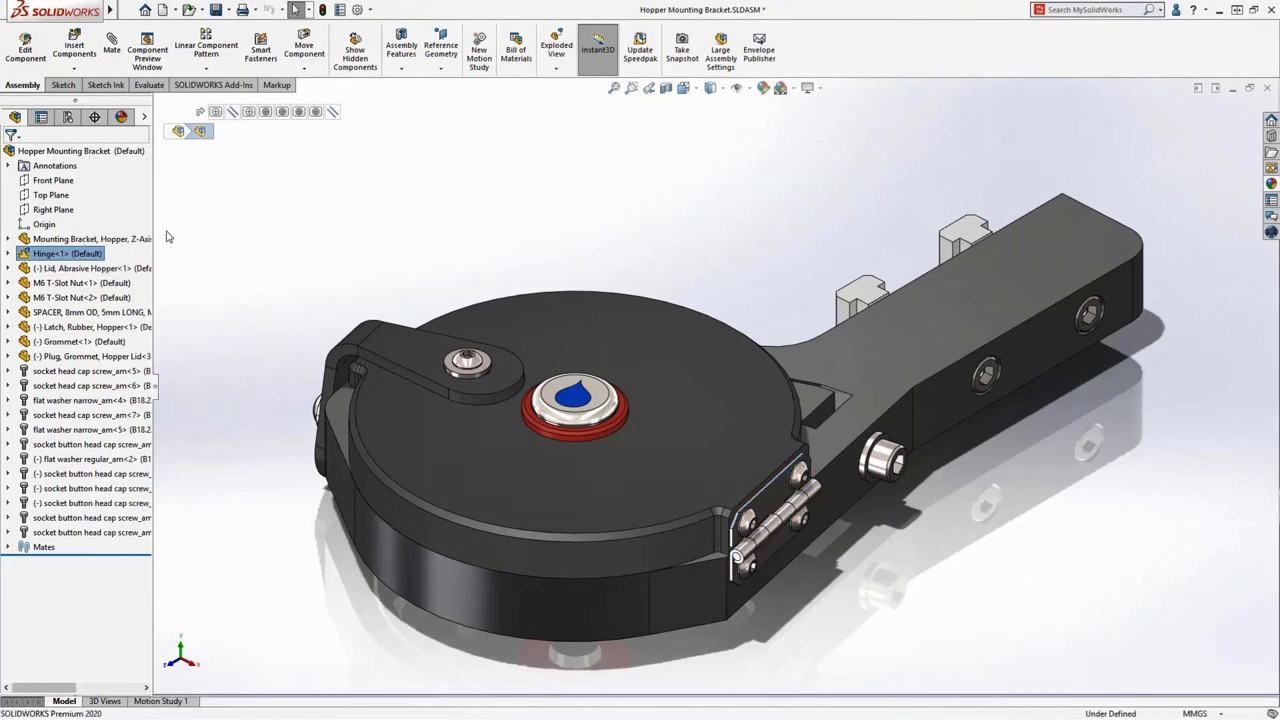
{"action": "left_click", "coordinate": [413, 430]}
{"action": "left_click_drag", "start_coordinate": [412, 413], "coordinate": [495, 291]}
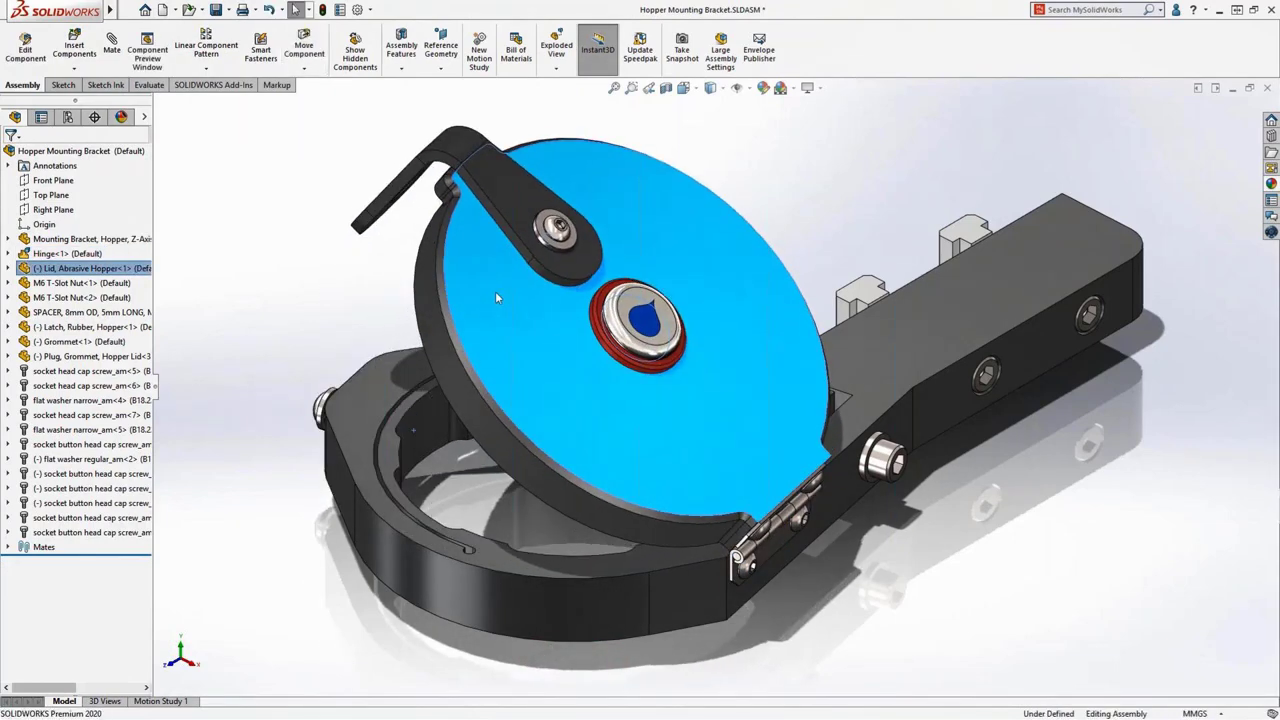
Add a 45° Angle Limit mate between lid and bracket, maximum 90°, and drag to test.
{"action": "left_click", "coordinate": [363, 395], "text": "ctrl"}
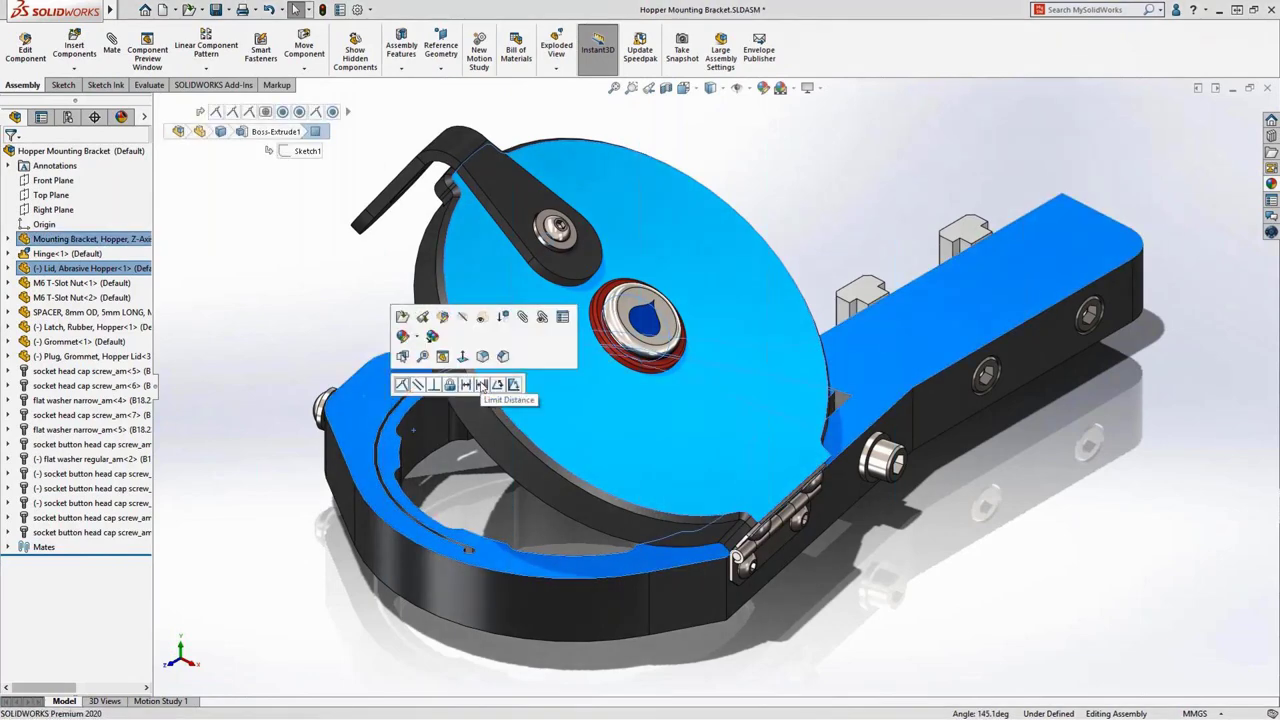
{"action": "left_click", "coordinate": [513, 385]}
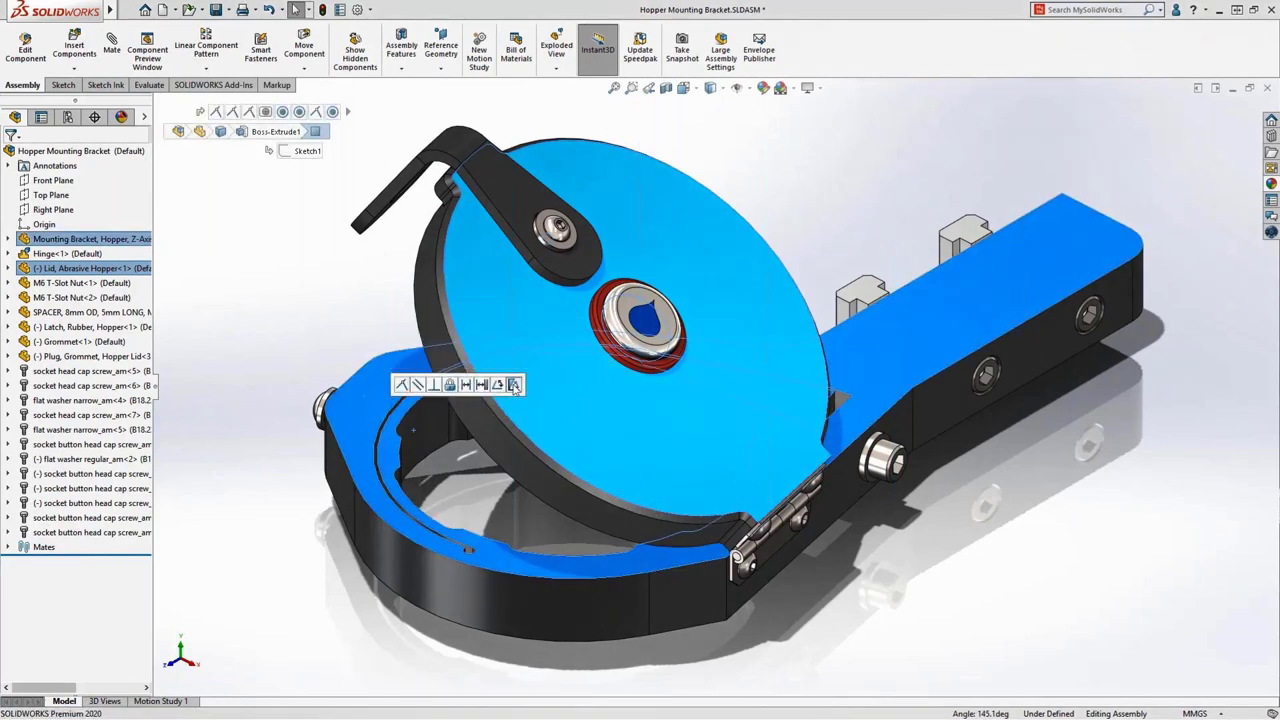
{"action": "type", "text": "45"}
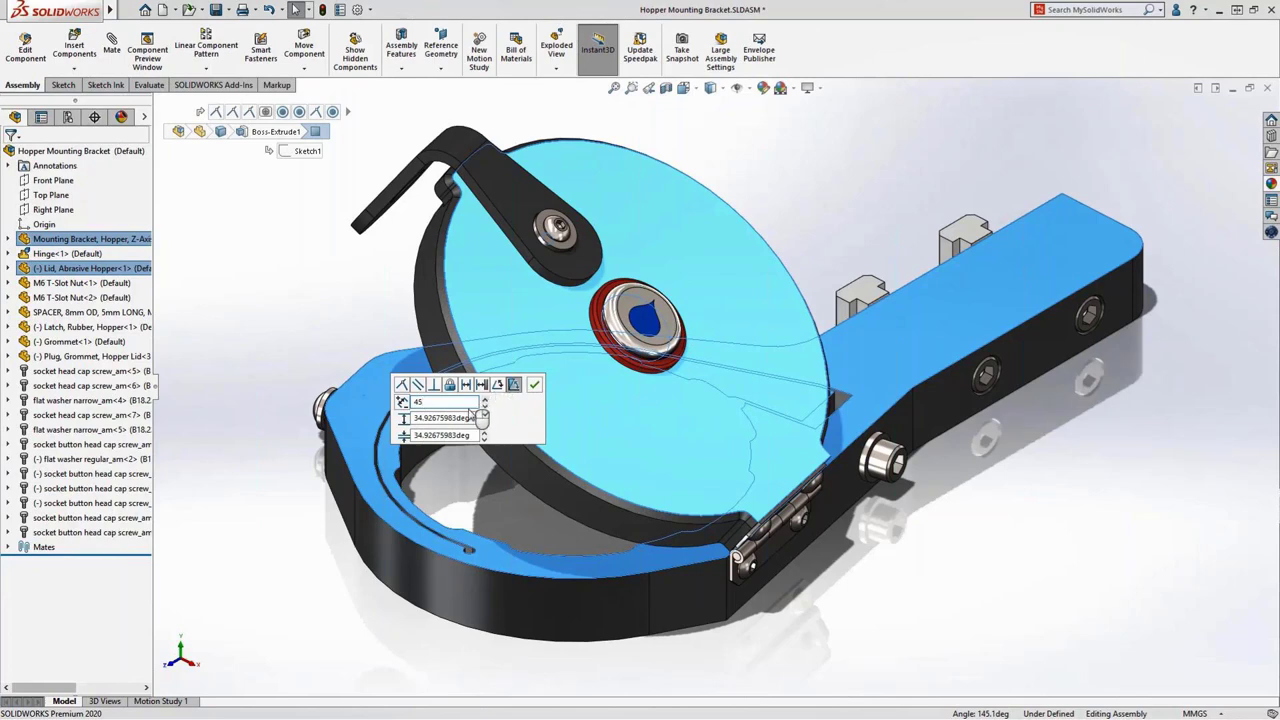
{"action": "key", "text": "Return"}
{"action": "double_click", "coordinate": [463, 418]}
{"action": "type", "text": "90.00deg"}
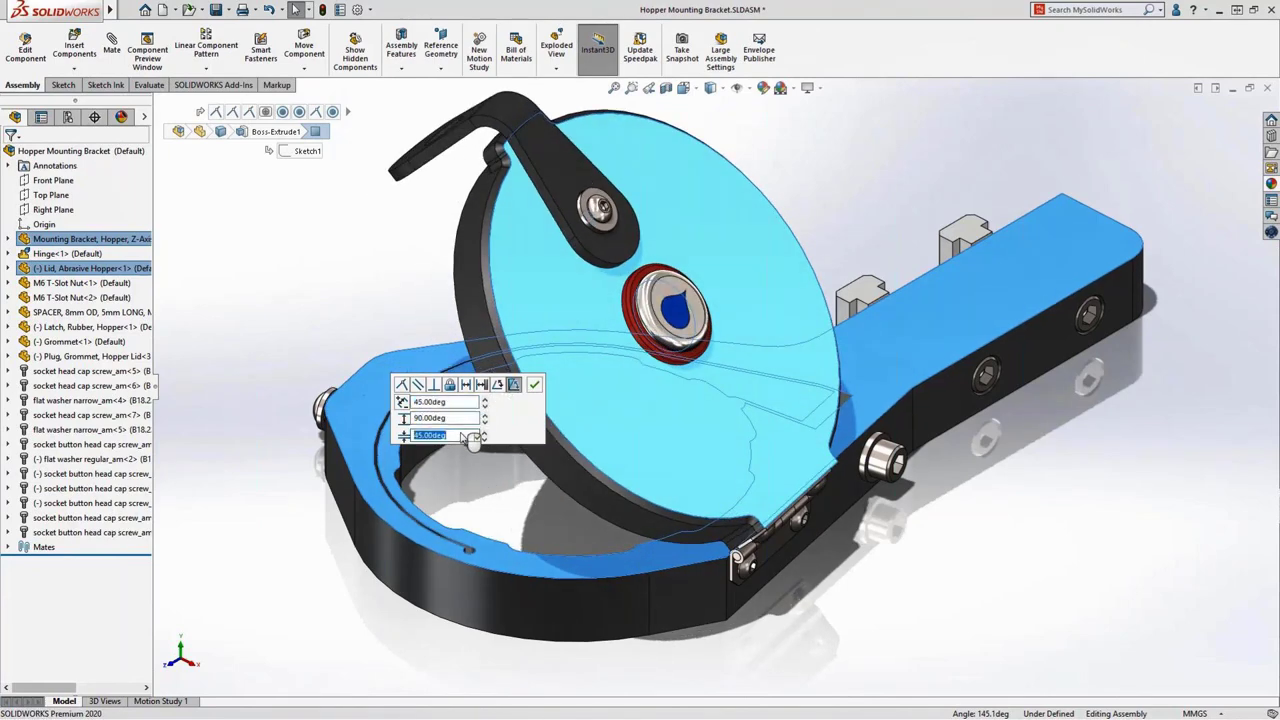
{"action": "key", "text": "Return"}
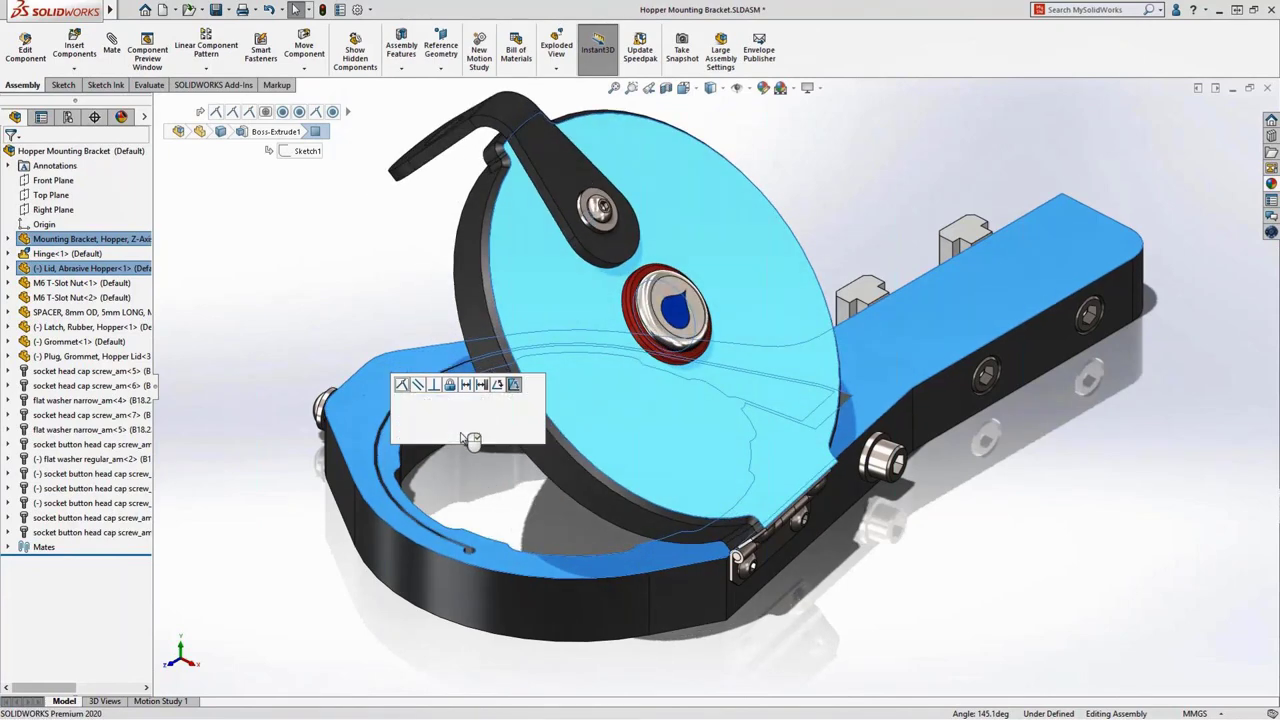
{"action": "left_click", "coordinate": [534, 384]}
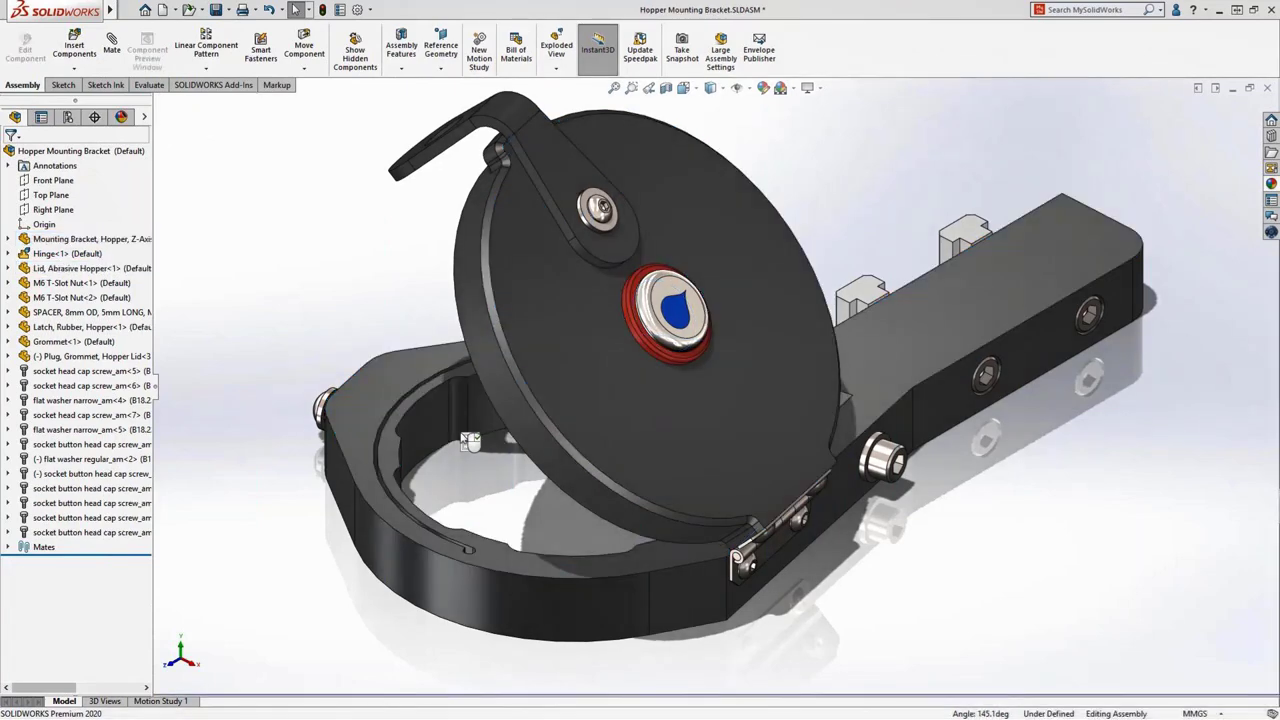
{"action": "mouse_move", "coordinate": [514, 364]}
{"action": "left_mouse_down"}
{"action": "mouse_move", "coordinate": [441, 436]}
{"action": "mouse_move", "coordinate": [424, 504]}
{"action": "mouse_move", "coordinate": [545, 336]}
{"action": "mouse_move", "coordinate": [688, 352]}
{"action": "mouse_move", "coordinate": [667, 365]}
{"action": "mouse_move", "coordinate": [491, 370]}
{"action": "left_mouse_up"}
Clear the lid selection and advance to the Assembly Patterns slide.
{"action": "key", "text": "Escape"}
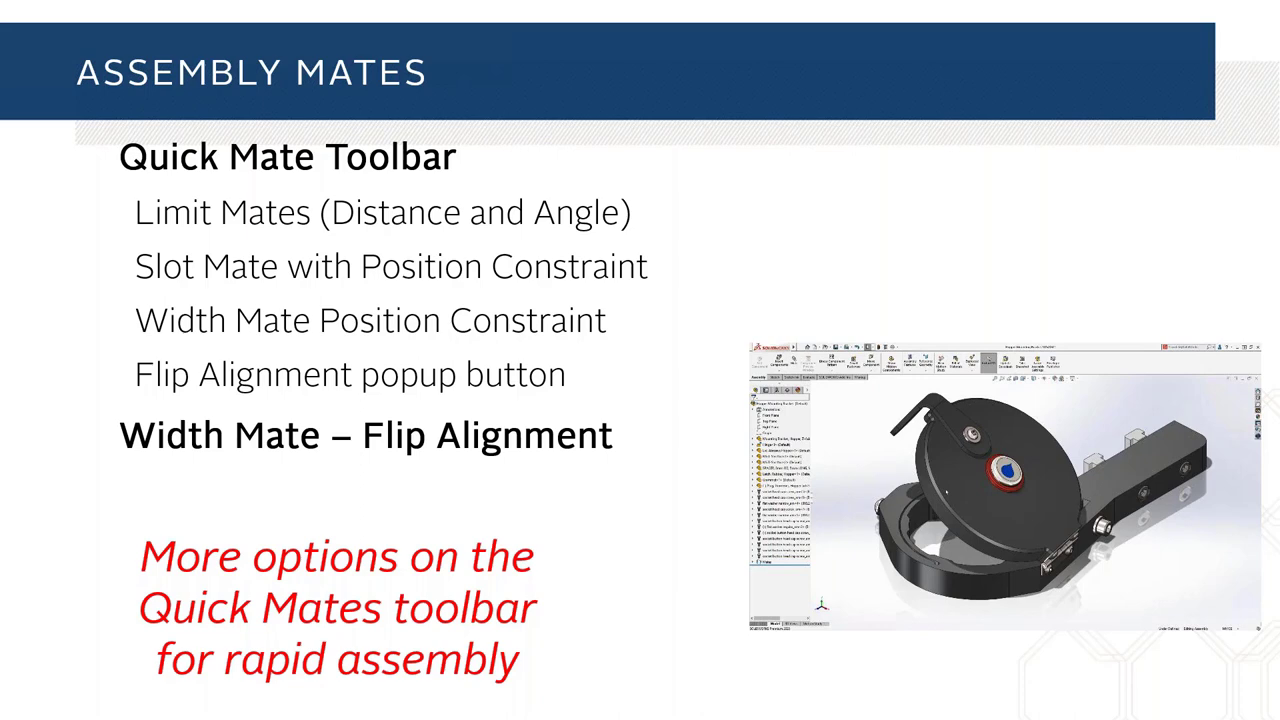
{"action": "key", "text": "Right"}
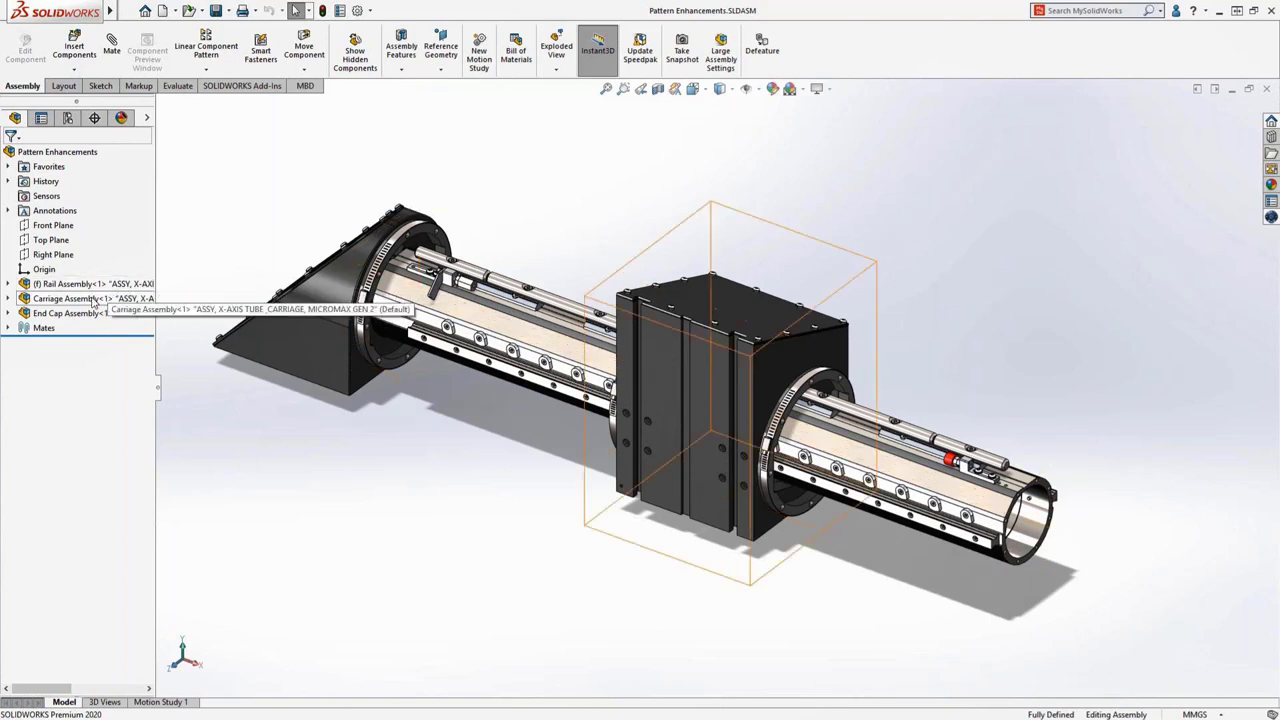
Start a Pattern Driven Component Pattern of the 204597 screw, driven by the counterbore holes.
{"action": "left_click", "coordinate": [124, 298]}
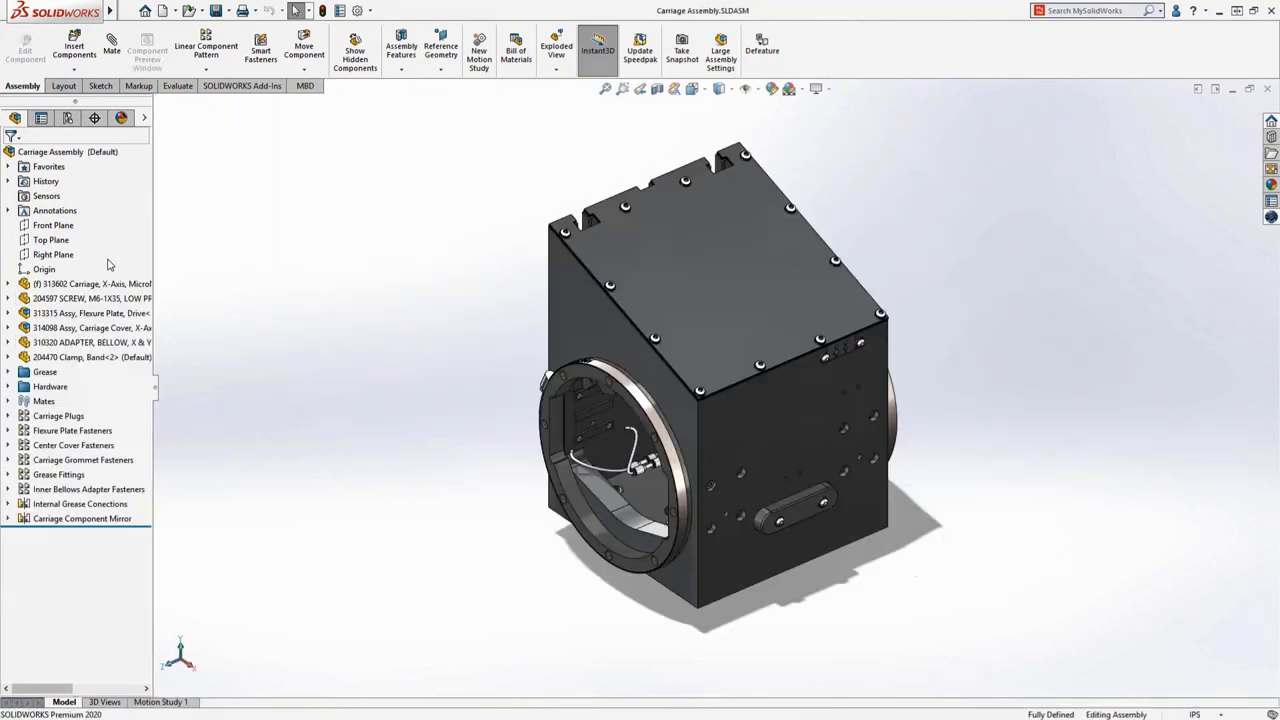
{"action": "left_click", "coordinate": [8, 166]}
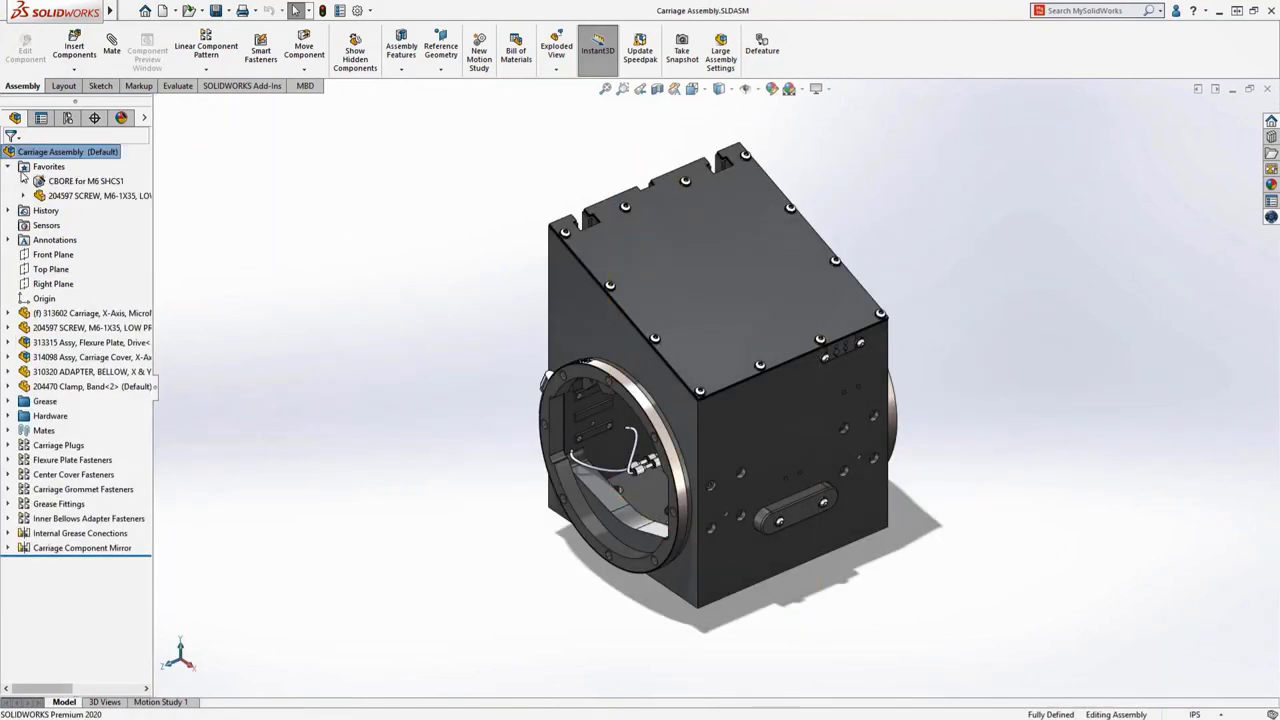
{"action": "left_click", "coordinate": [95, 195]}
{"action": "key", "text": "s"}
{"action": "left_click", "coordinate": [255, 263]}
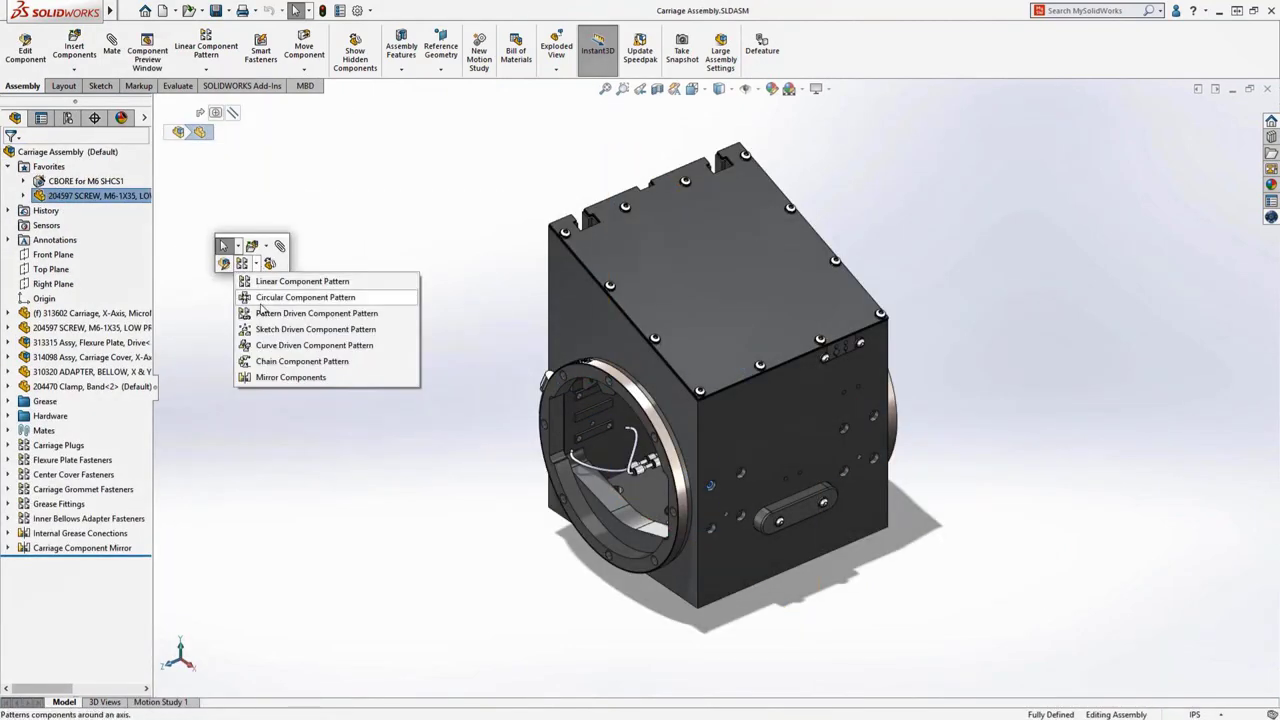
{"action": "left_click", "coordinate": [261, 314]}
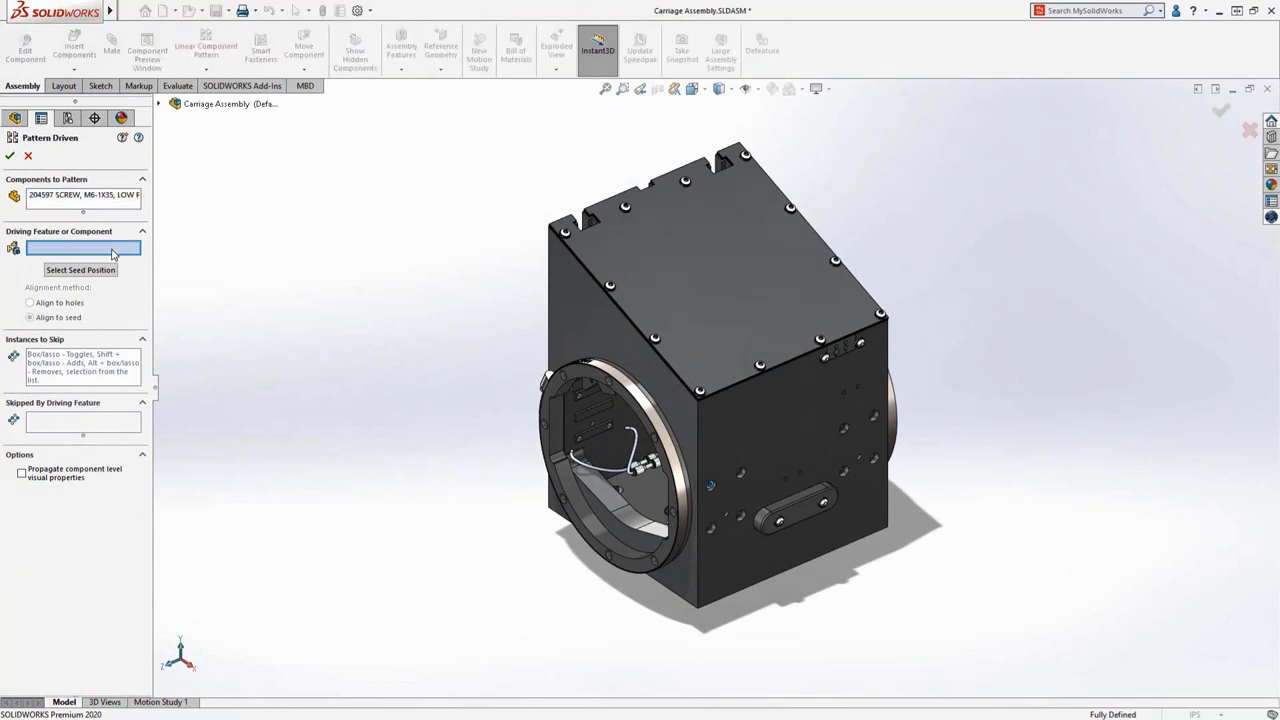
{"action": "left_click", "coordinate": [742, 475]}
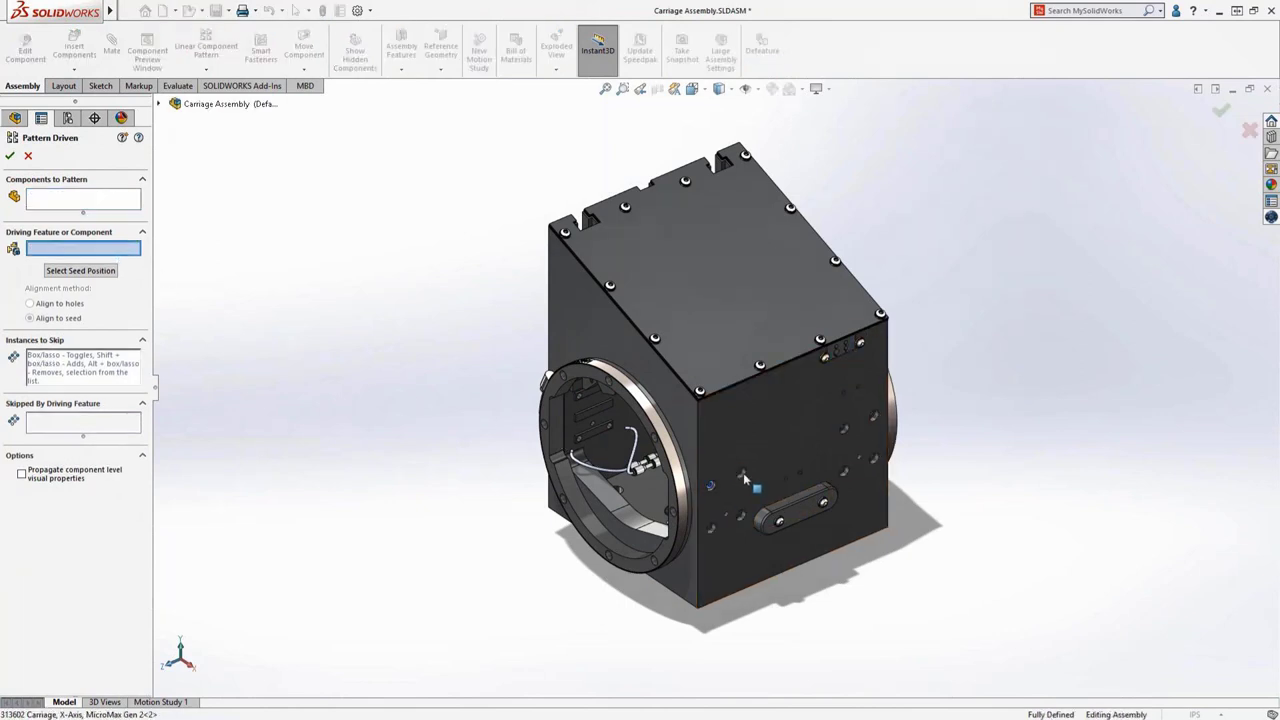
Seed it at the side-face hole, keep Align to holes, and create DerivedHolePattern1.
{"action": "left_click", "coordinate": [103, 272]}
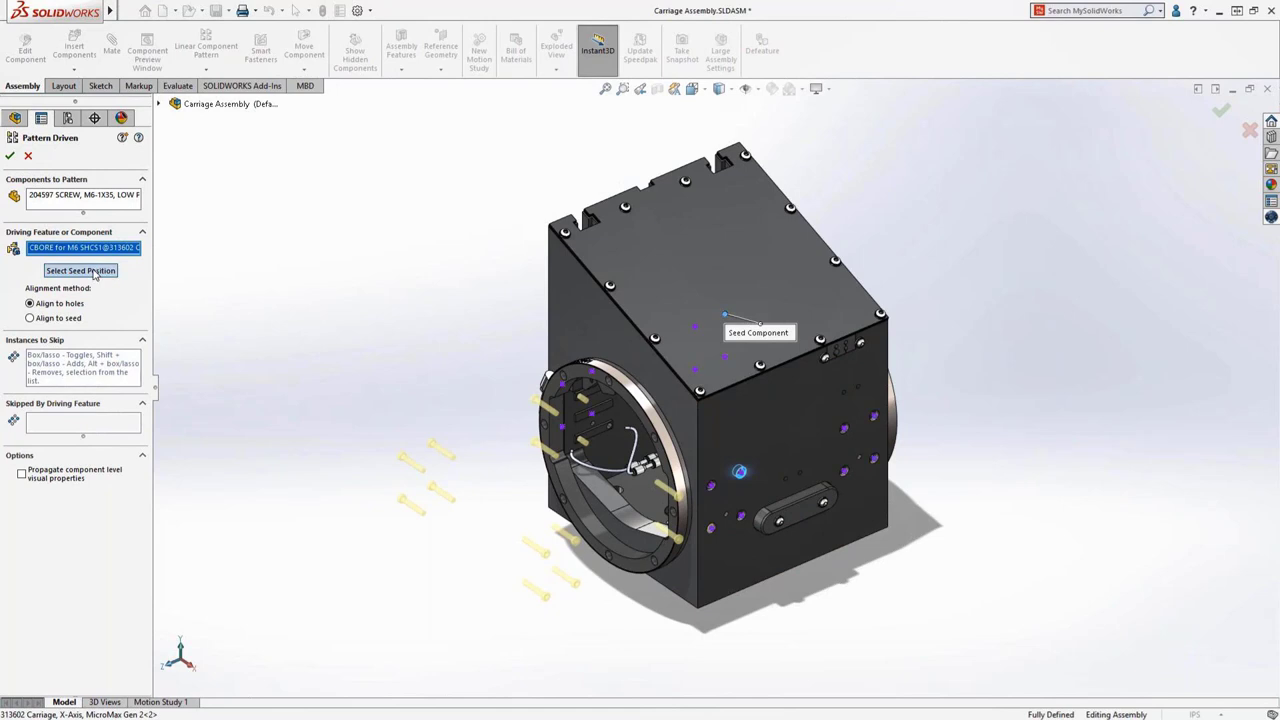
{"action": "left_click", "coordinate": [711, 489]}
{"action": "middle_click_drag", "start_coordinate": [632, 512], "coordinate": [810, 505]}
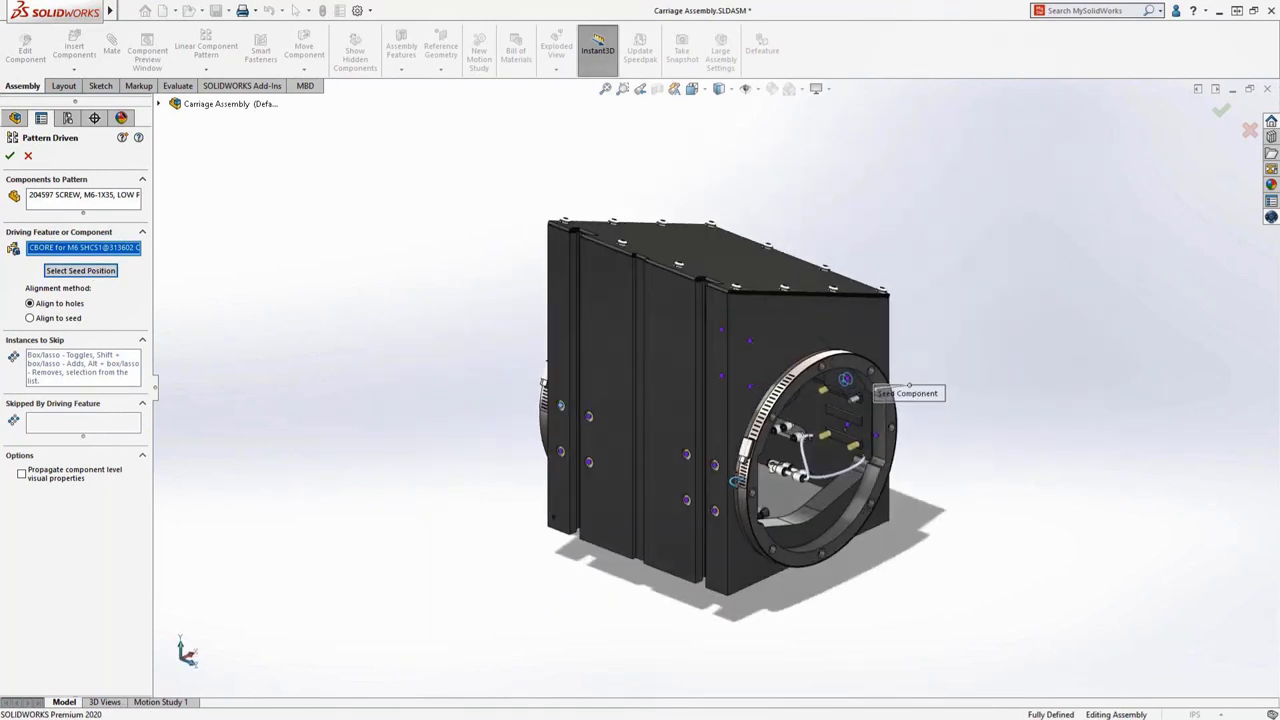
{"action": "left_click", "coordinate": [64, 320]}
{"action": "left_click", "coordinate": [62, 304]}
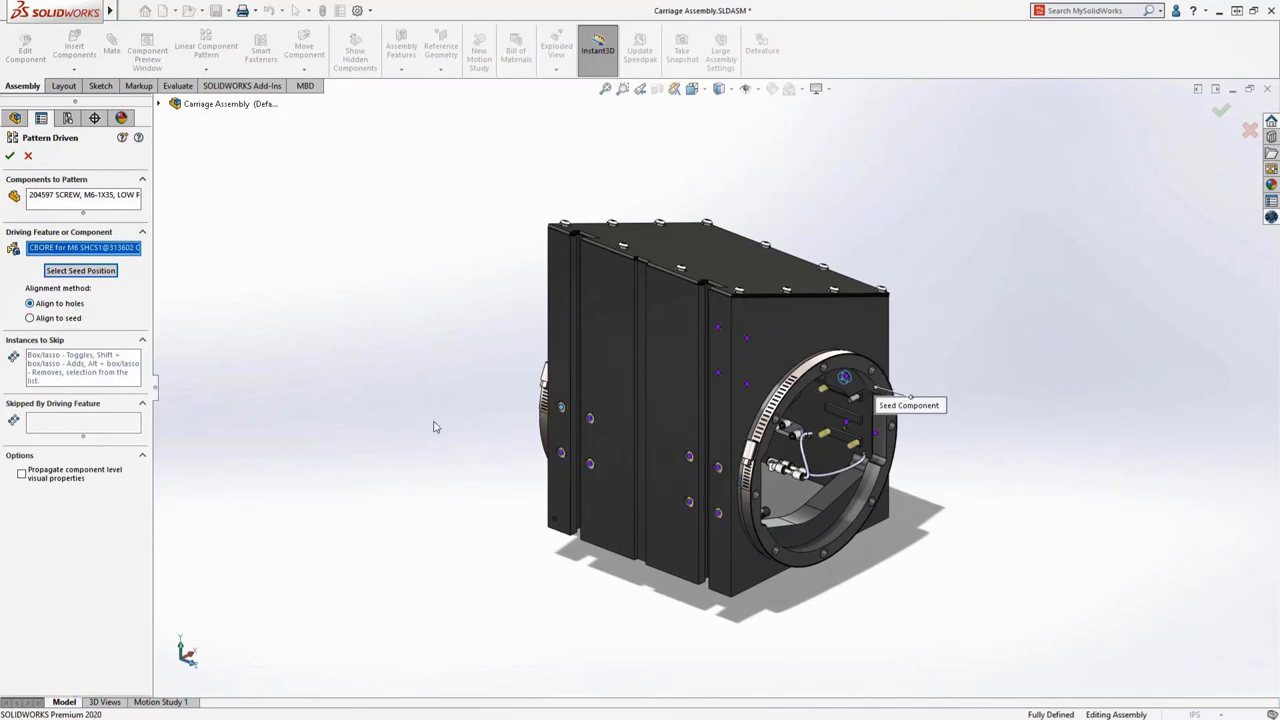
{"action": "middle_click_drag", "start_coordinate": [434, 427], "coordinate": [240, 431]}
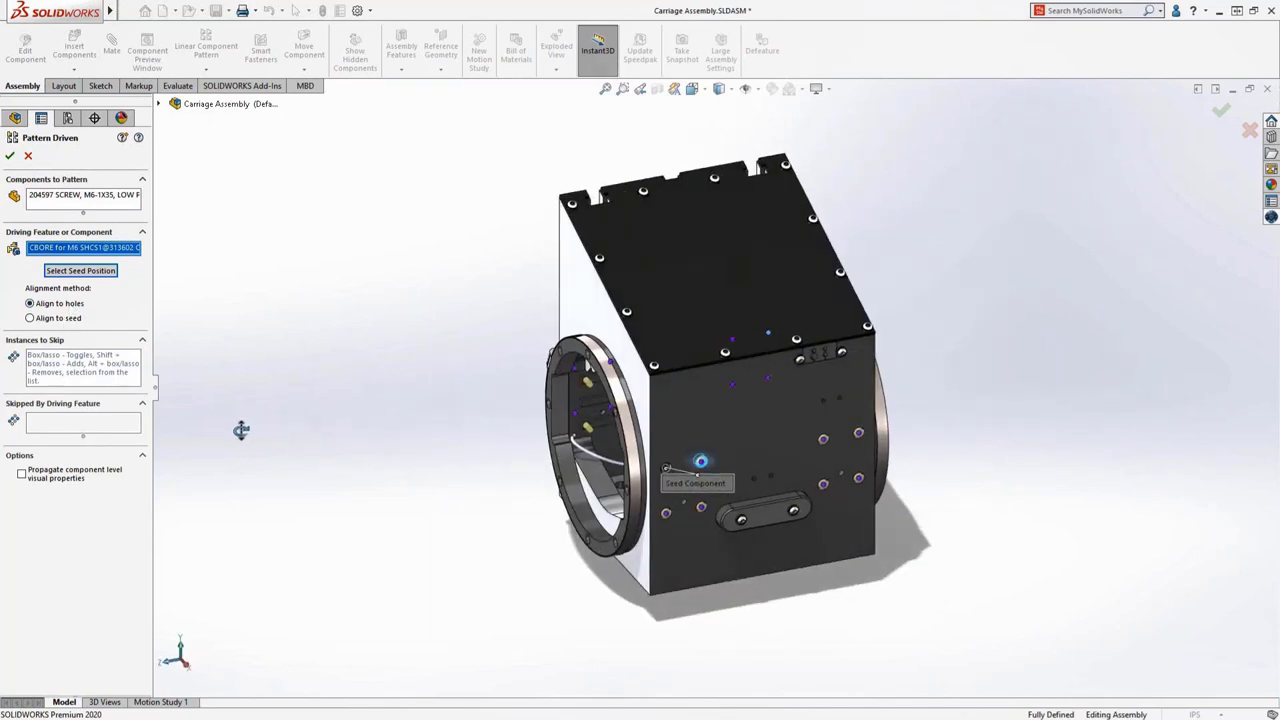
{"action": "left_click", "coordinate": [10, 157]}
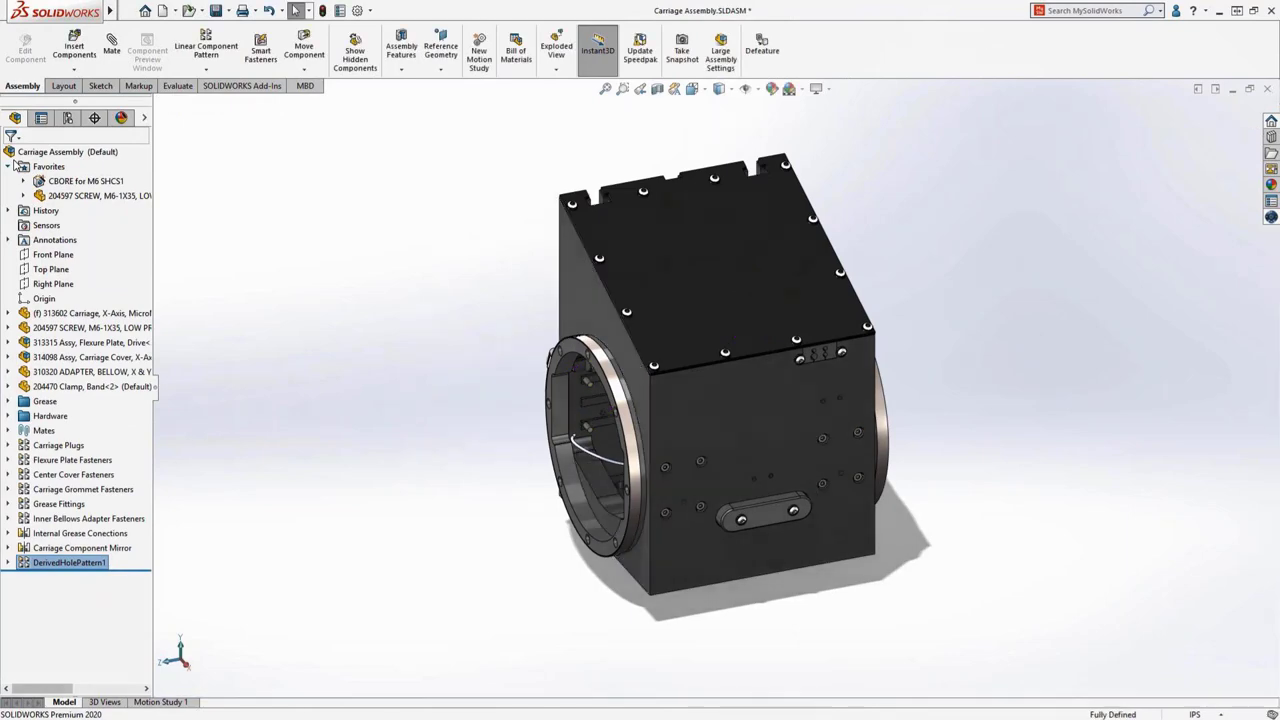
{"action": "key", "text": "ctrl+Tab"}
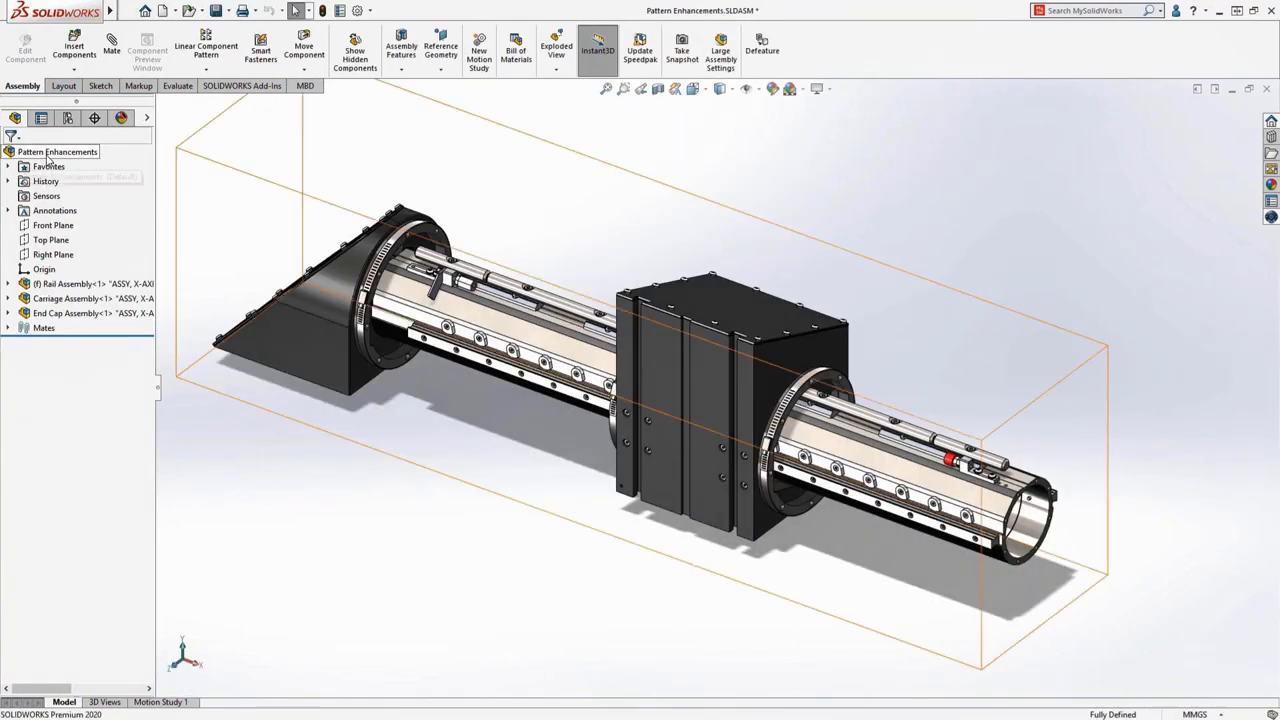
Open the End Cap Assembly on its own and view it from the right.
{"action": "left_click", "coordinate": [75, 313]}
{"action": "left_click", "coordinate": [84, 279]}
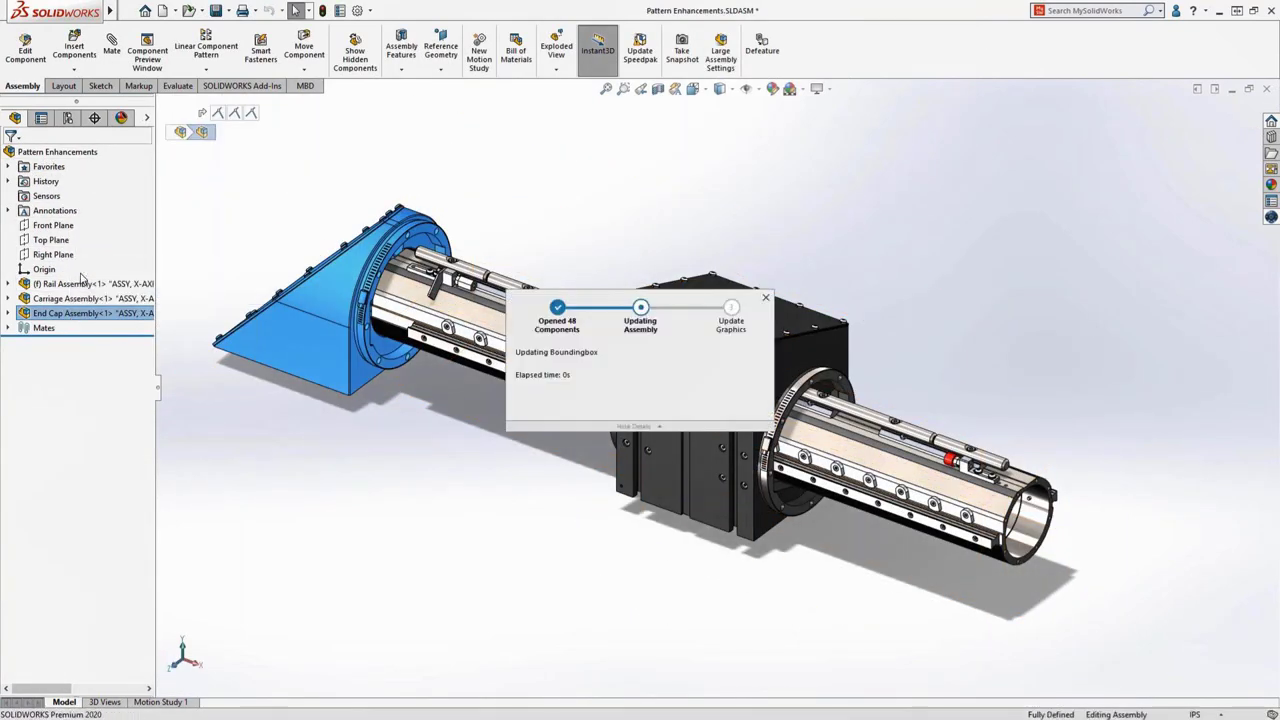
{"action": "key", "text": "ctrl+4"}
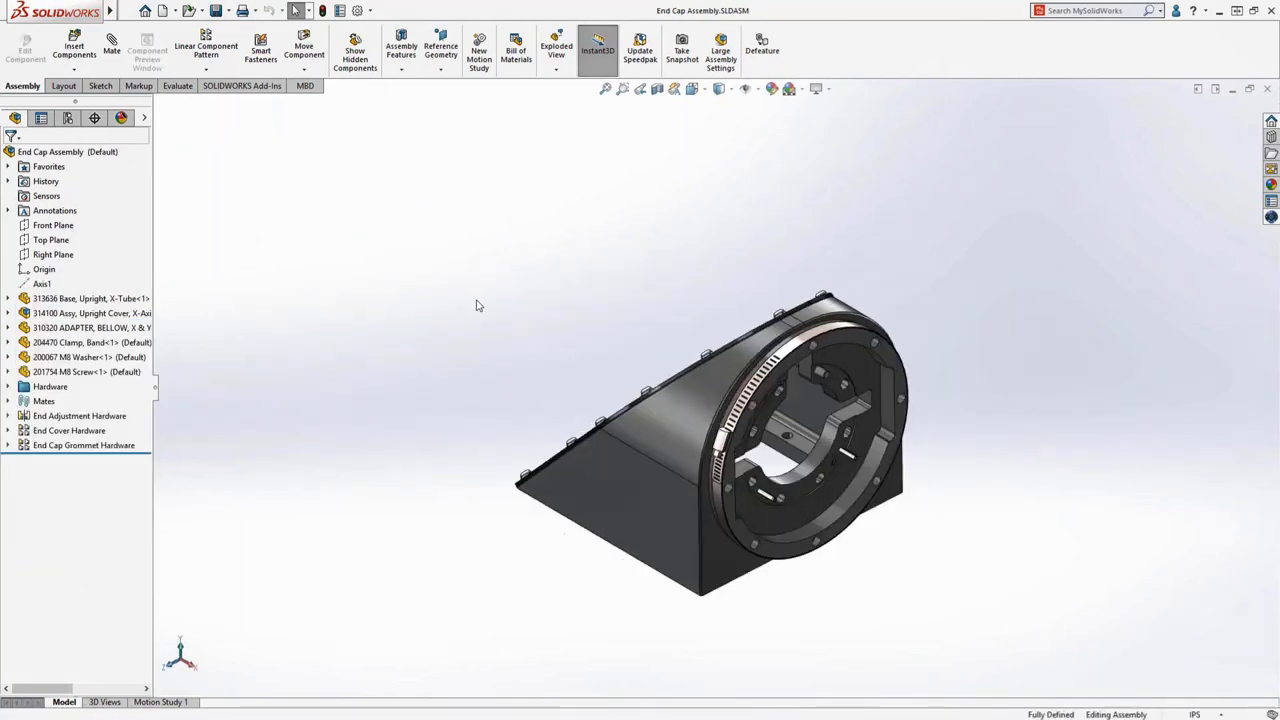
Create a circular component pattern of the M8 screw about Axis1: 45° spacing, 8 instances.
{"action": "key", "text": "s"}
{"action": "left_click", "coordinate": [300, 233]}
{"action": "left_click", "coordinate": [303, 264]}
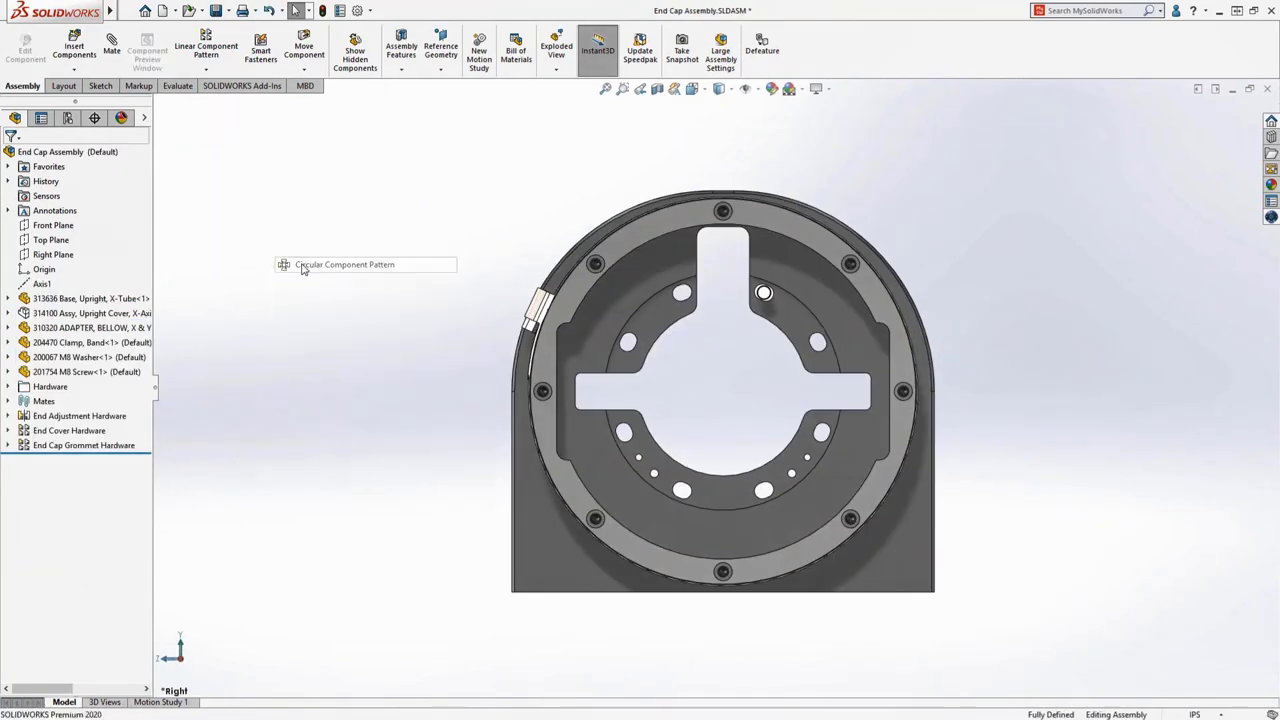
{"action": "left_click", "coordinate": [764, 293]}
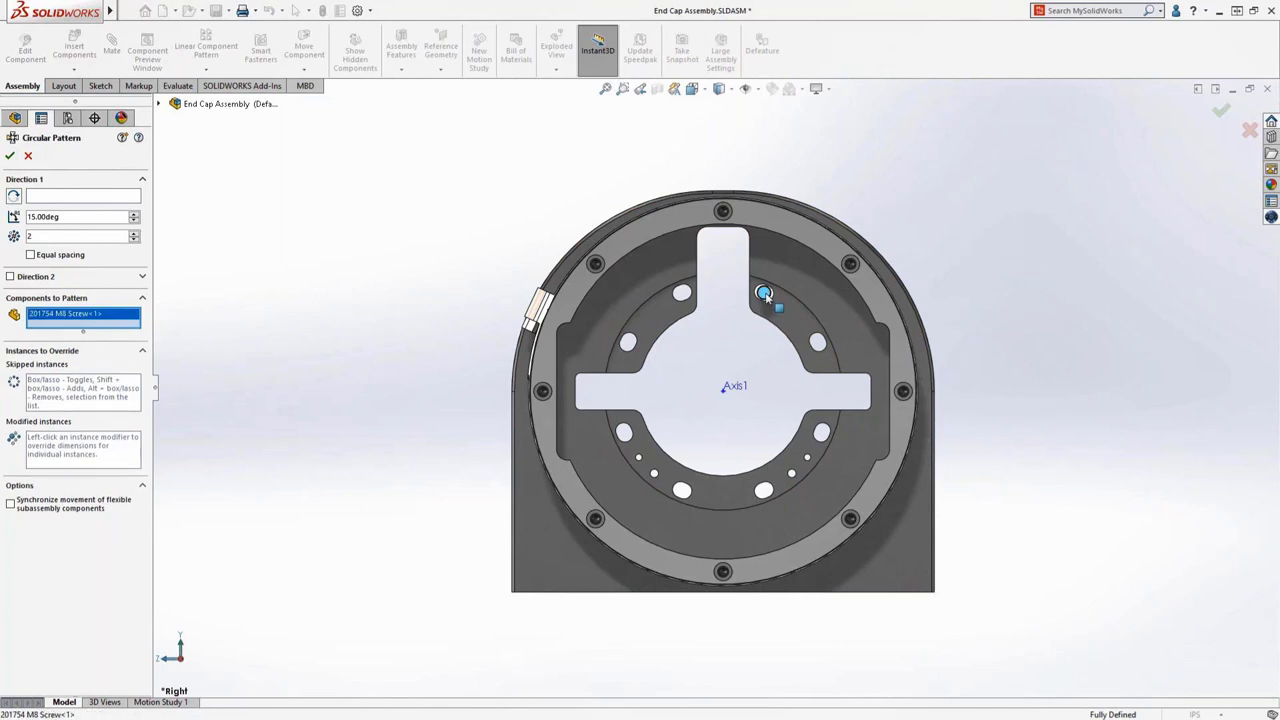
{"action": "left_click", "coordinate": [127, 198]}
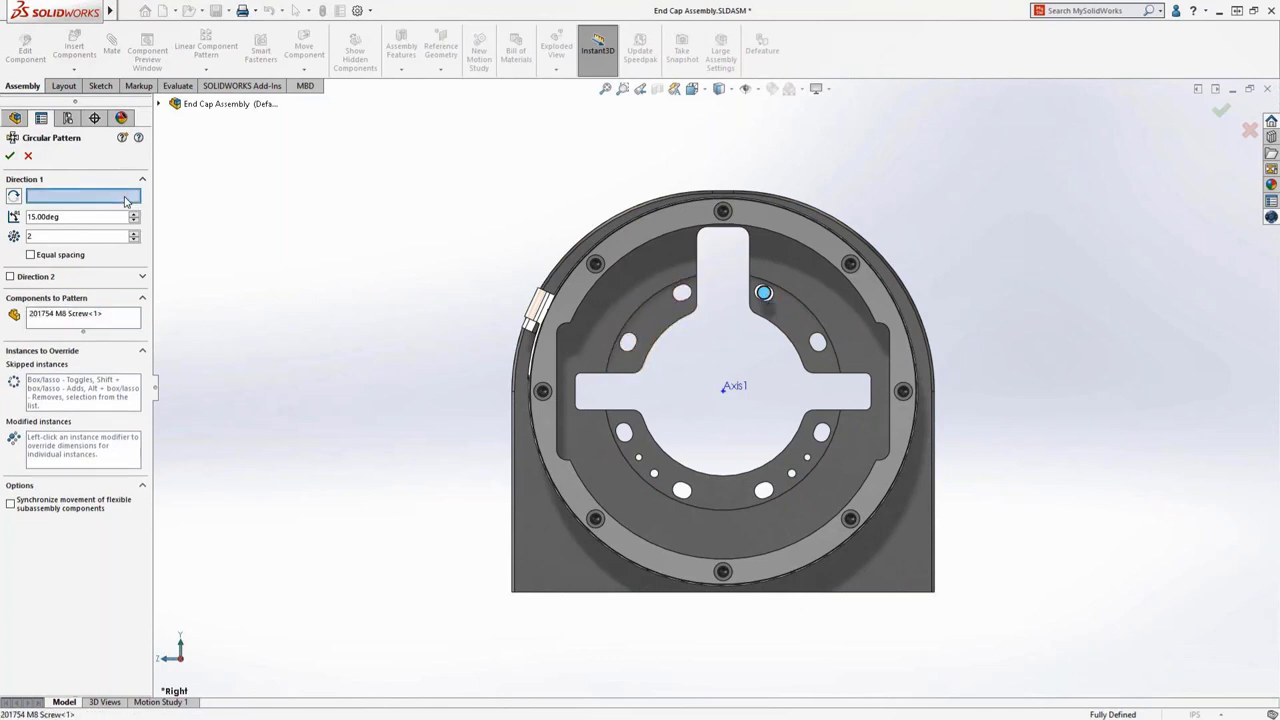
{"action": "left_click", "coordinate": [724, 389]}
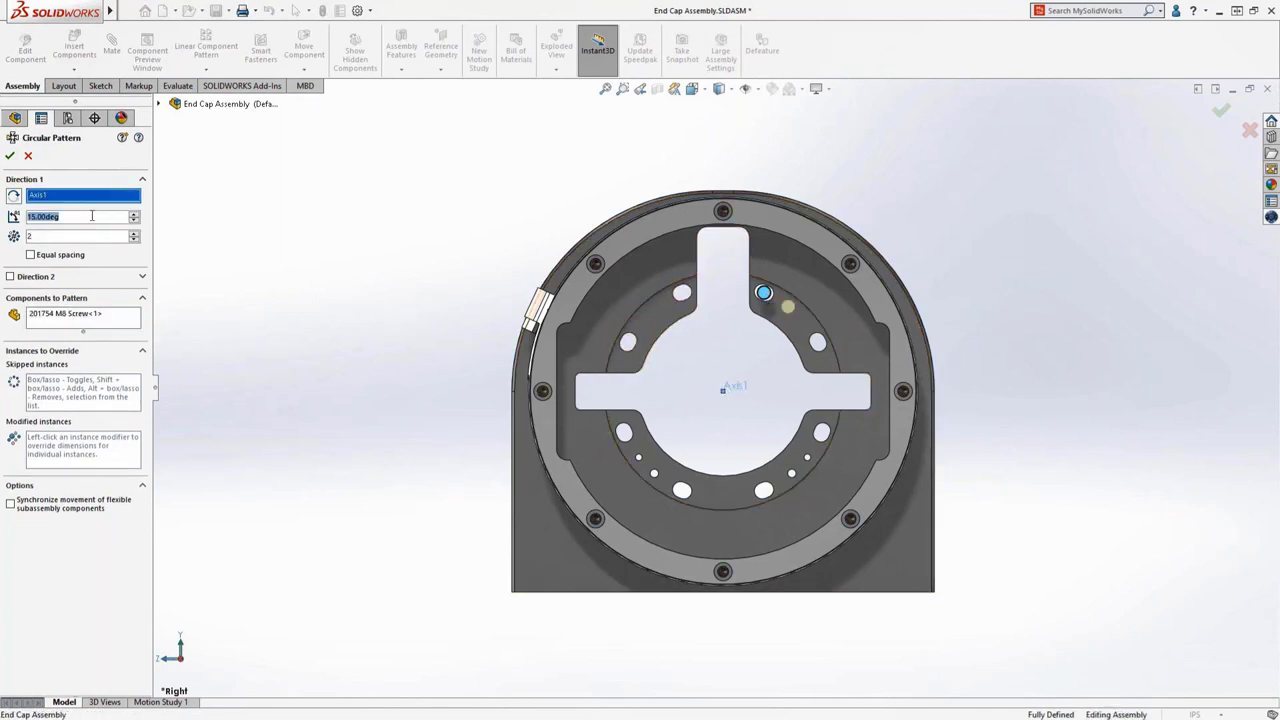
{"action": "type", "text": "45"}
{"action": "key", "text": "Tab"}
{"action": "type", "text": "8"}
{"action": "key", "text": "Return"}
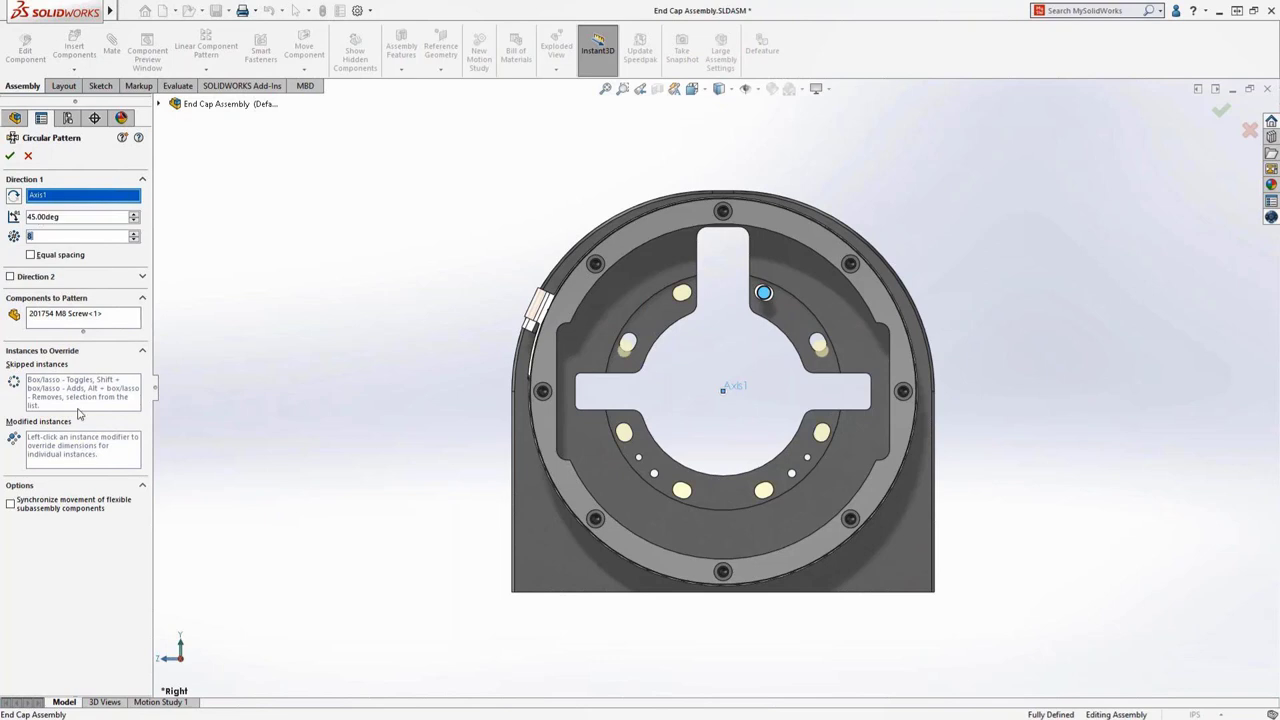
Override the positions of instance 2 (offset -5°) and instance 7.
{"action": "left_click", "coordinate": [75, 455]}
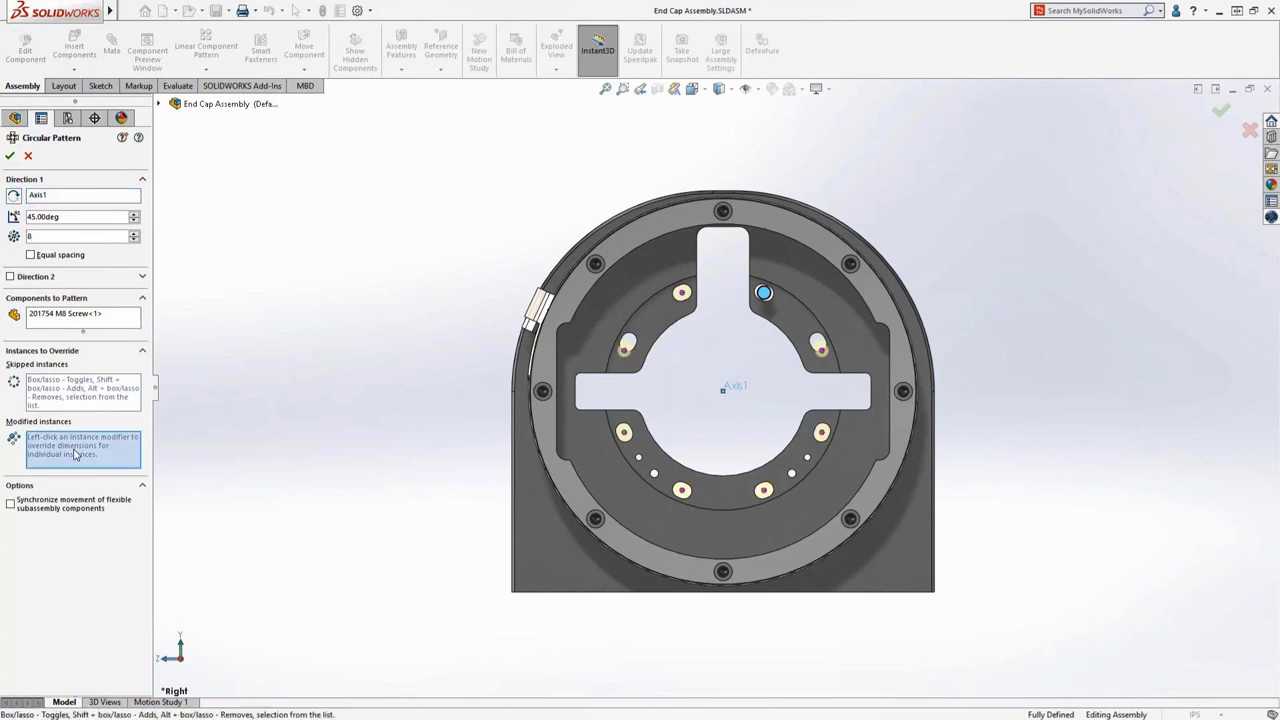
{"action": "right_click", "coordinate": [822, 353]}
{"action": "left_click", "coordinate": [856, 374]}
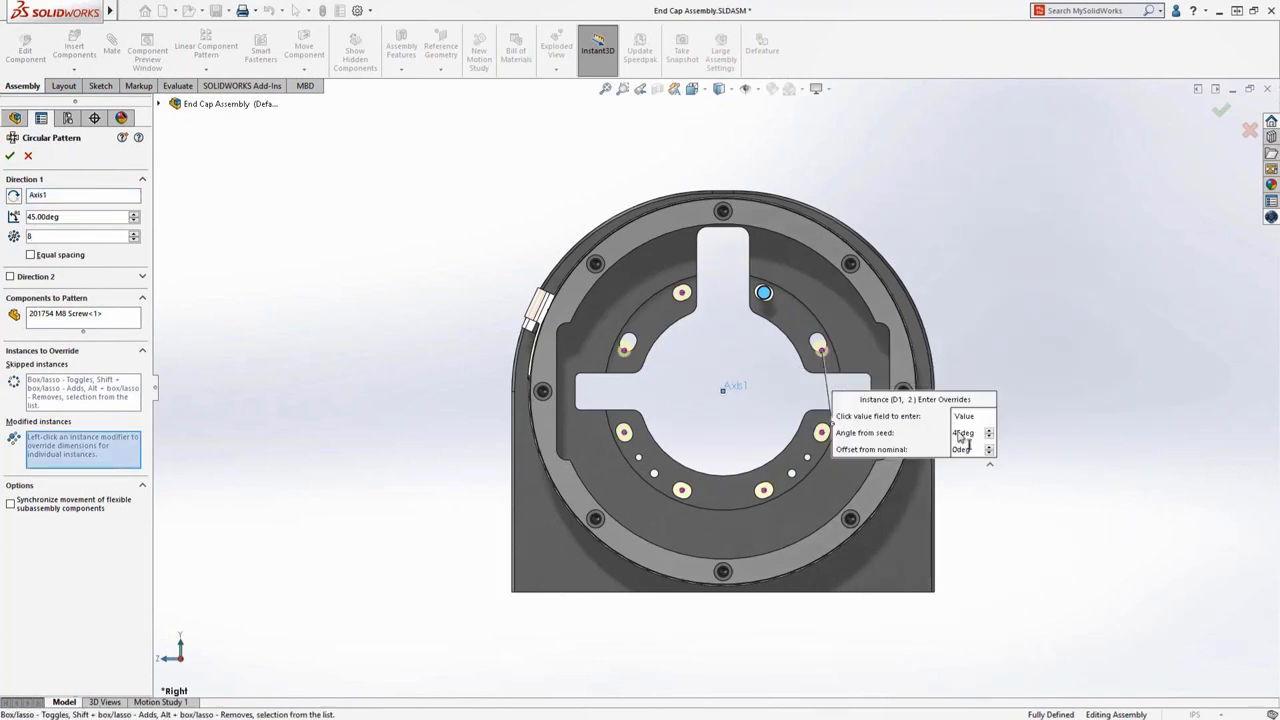
{"action": "left_click", "coordinate": [990, 451]}
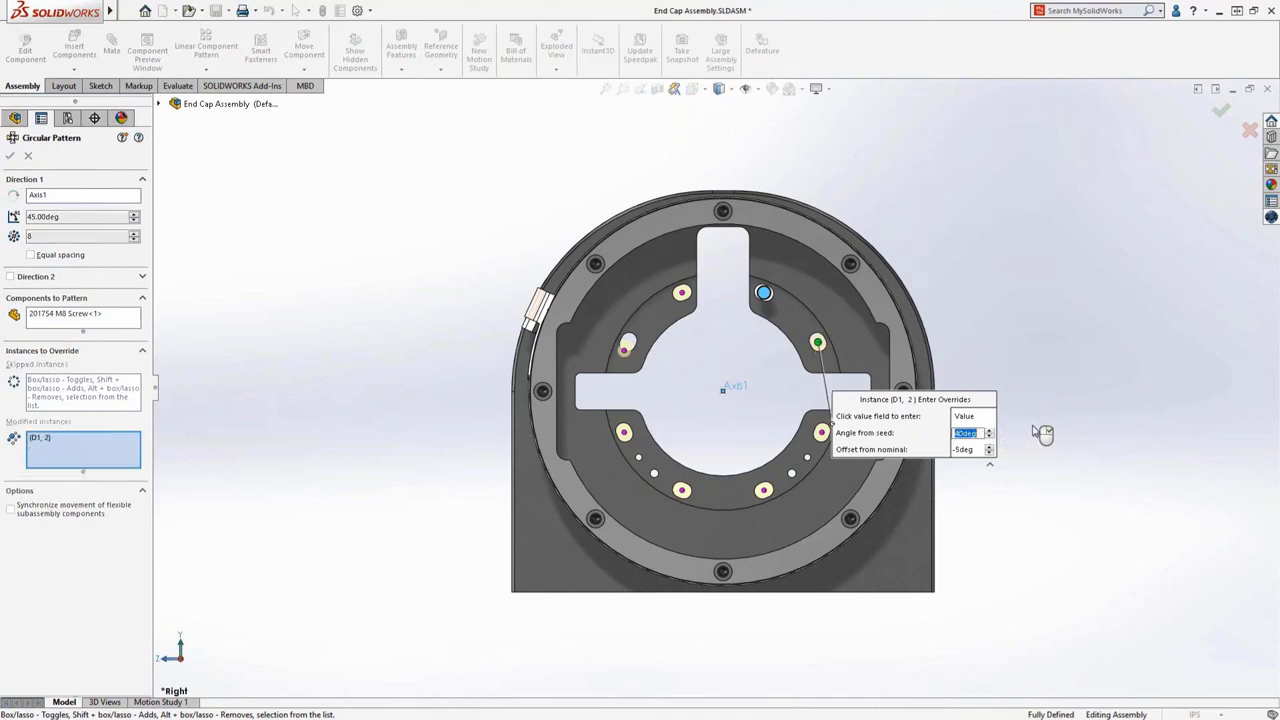
{"action": "left_click", "coordinate": [774, 400]}
{"action": "right_click", "coordinate": [627, 357]}
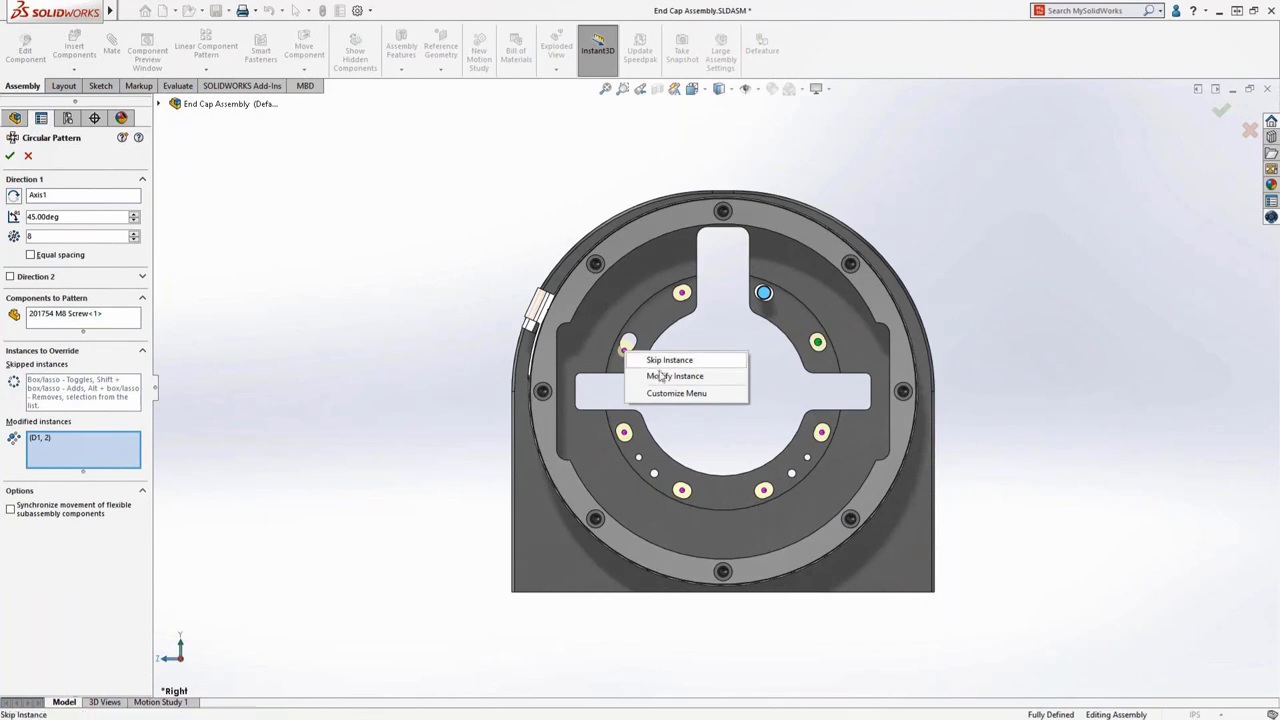
{"action": "left_click", "coordinate": [655, 374]}
{"action": "left_click", "coordinate": [776, 433]}
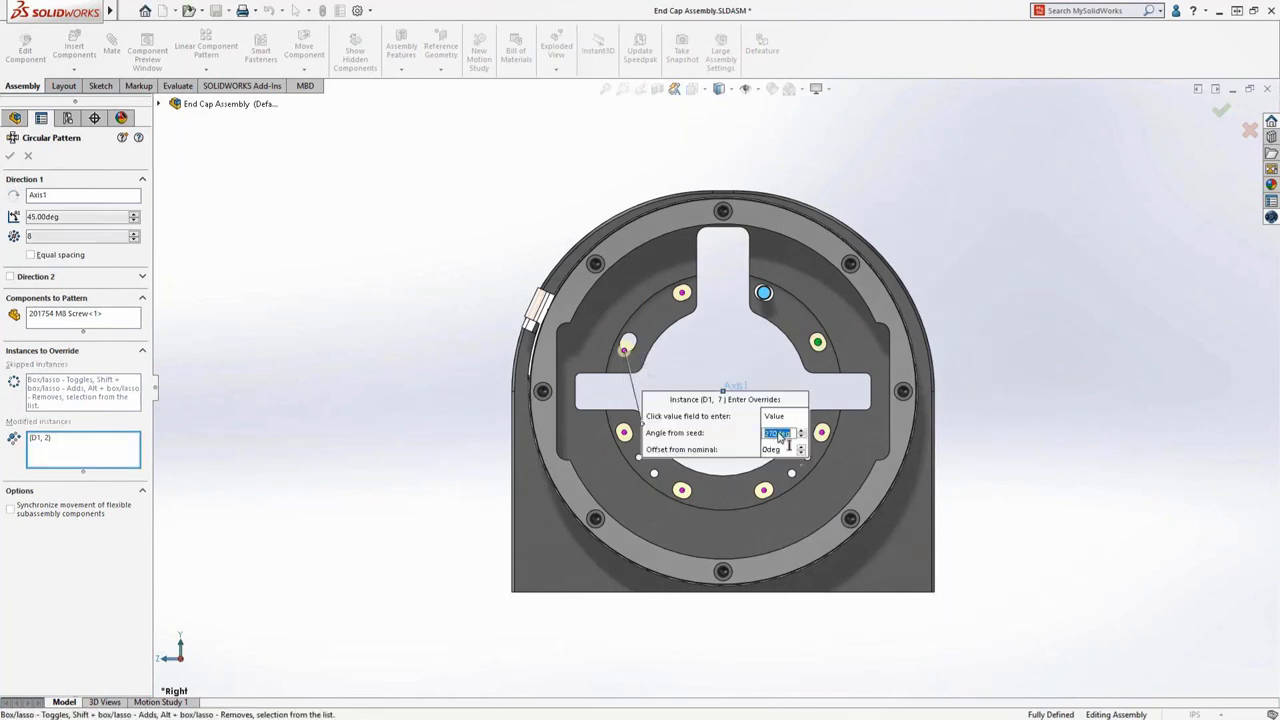
{"action": "key", "text": "Return"}
{"action": "key", "text": "Return"}
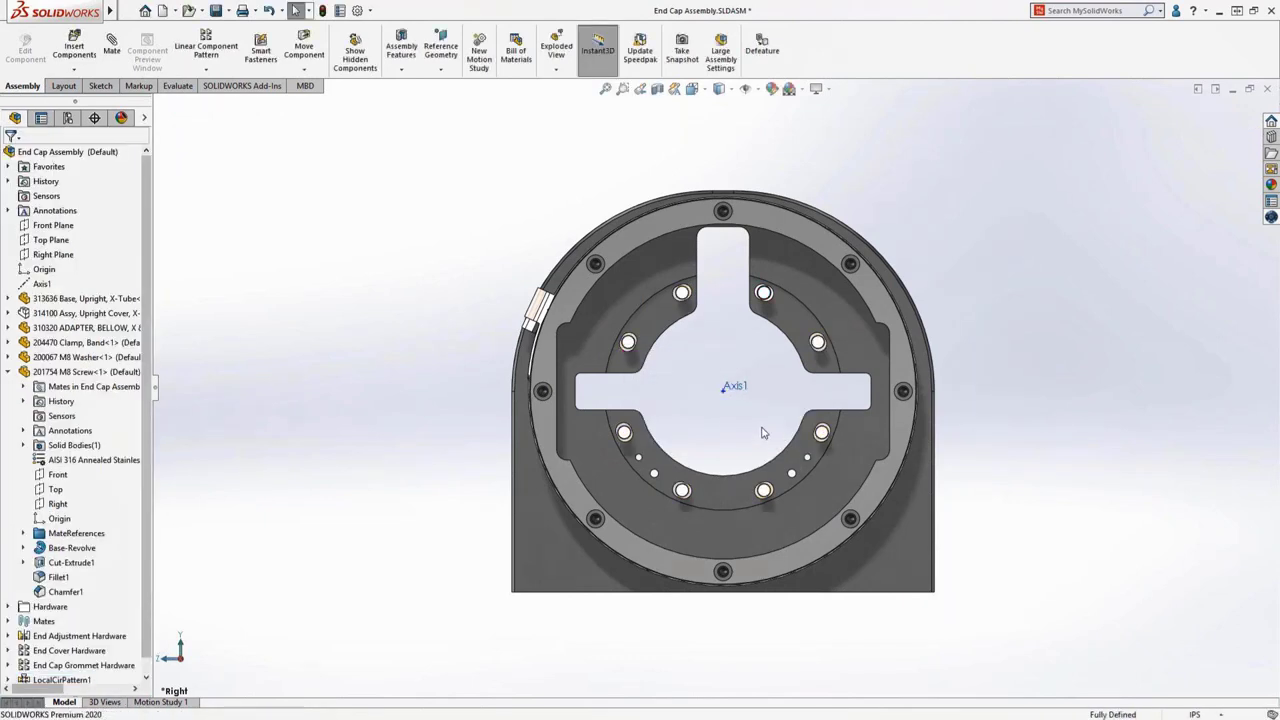
Mirror the End Cap Assembly about the Right Plane and flip the copy's orientation.
{"action": "key", "text": "ctrl+7"}
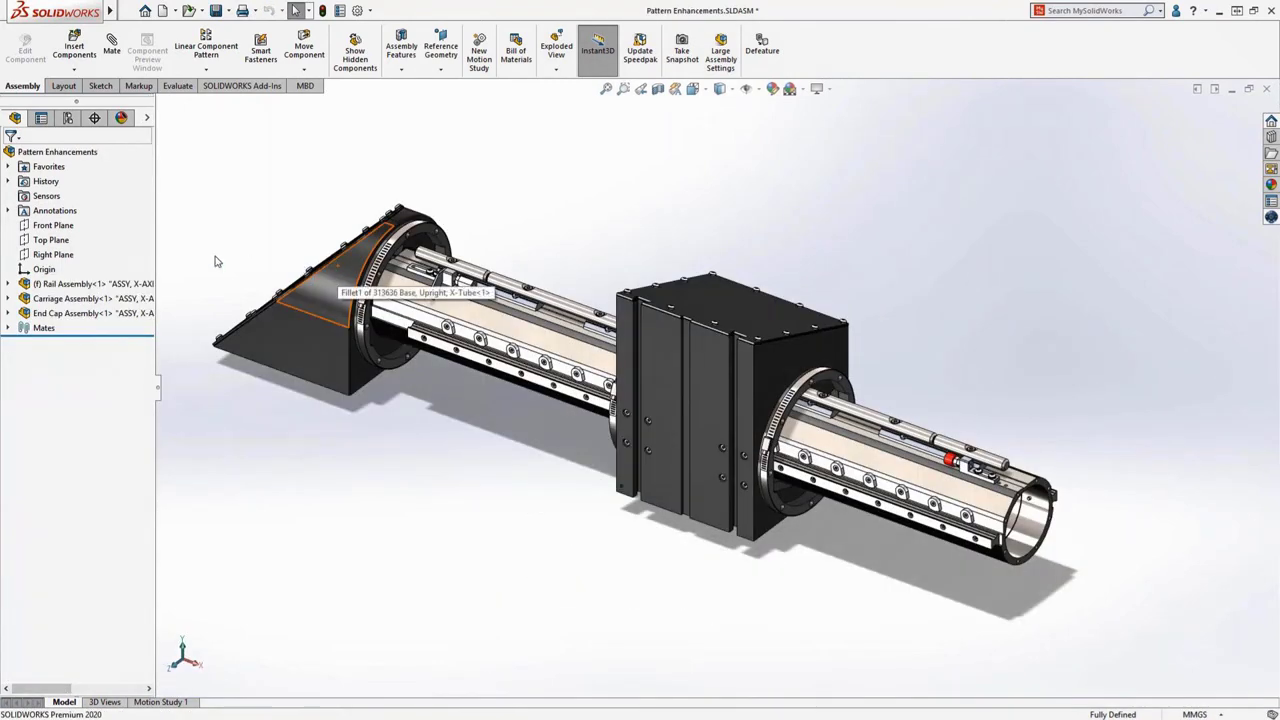
{"action": "left_click", "coordinate": [53, 254]}
{"action": "left_click", "coordinate": [90, 313], "text": "ctrl"}
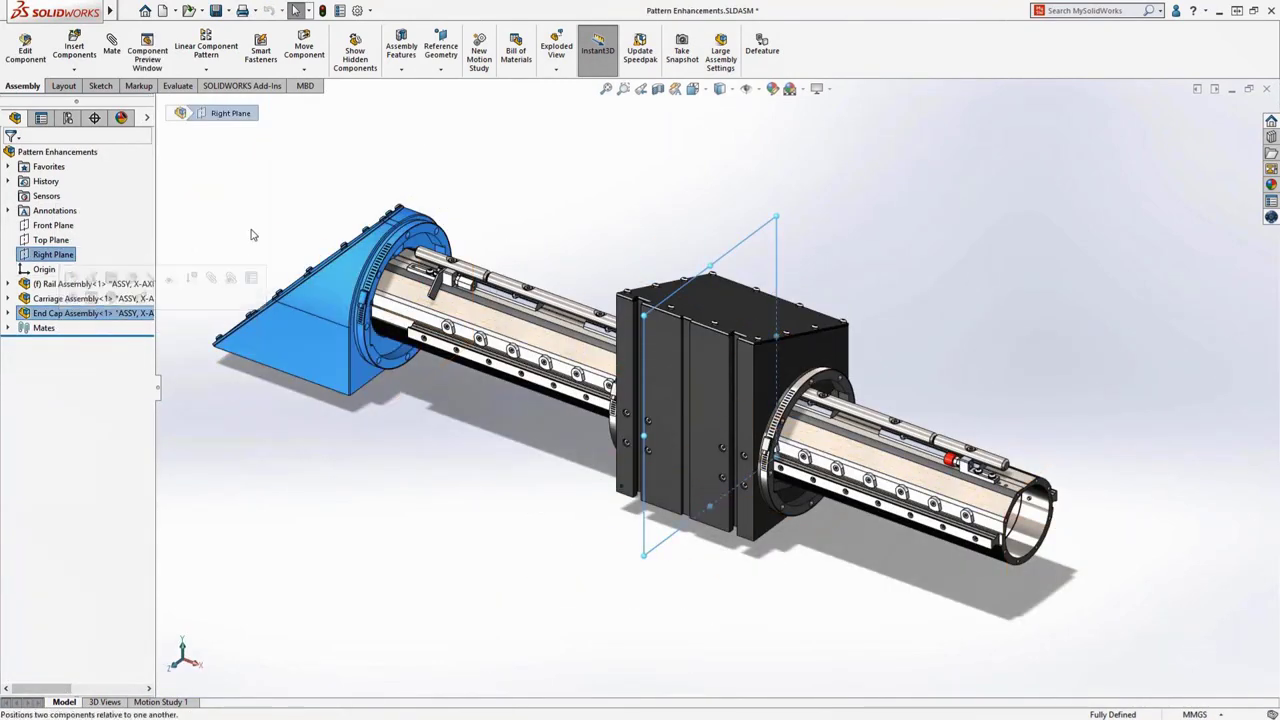
{"action": "left_click", "coordinate": [318, 206]}
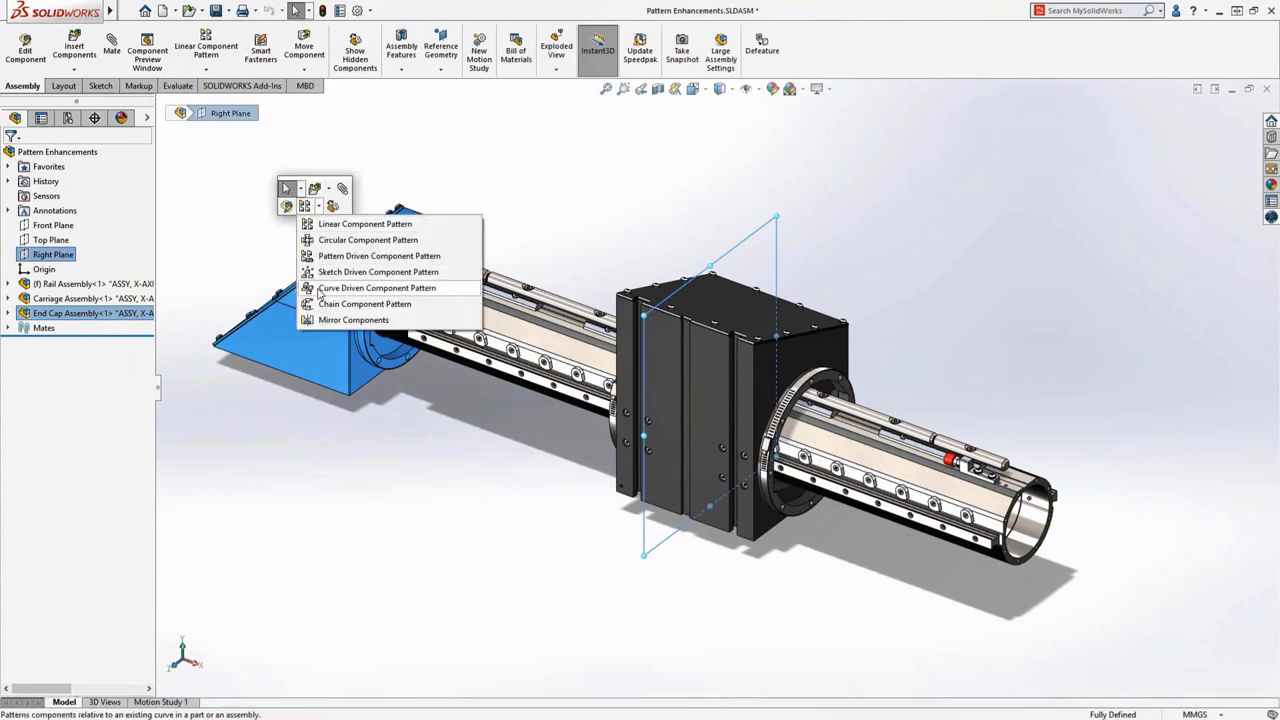
{"action": "left_click", "coordinate": [322, 318]}
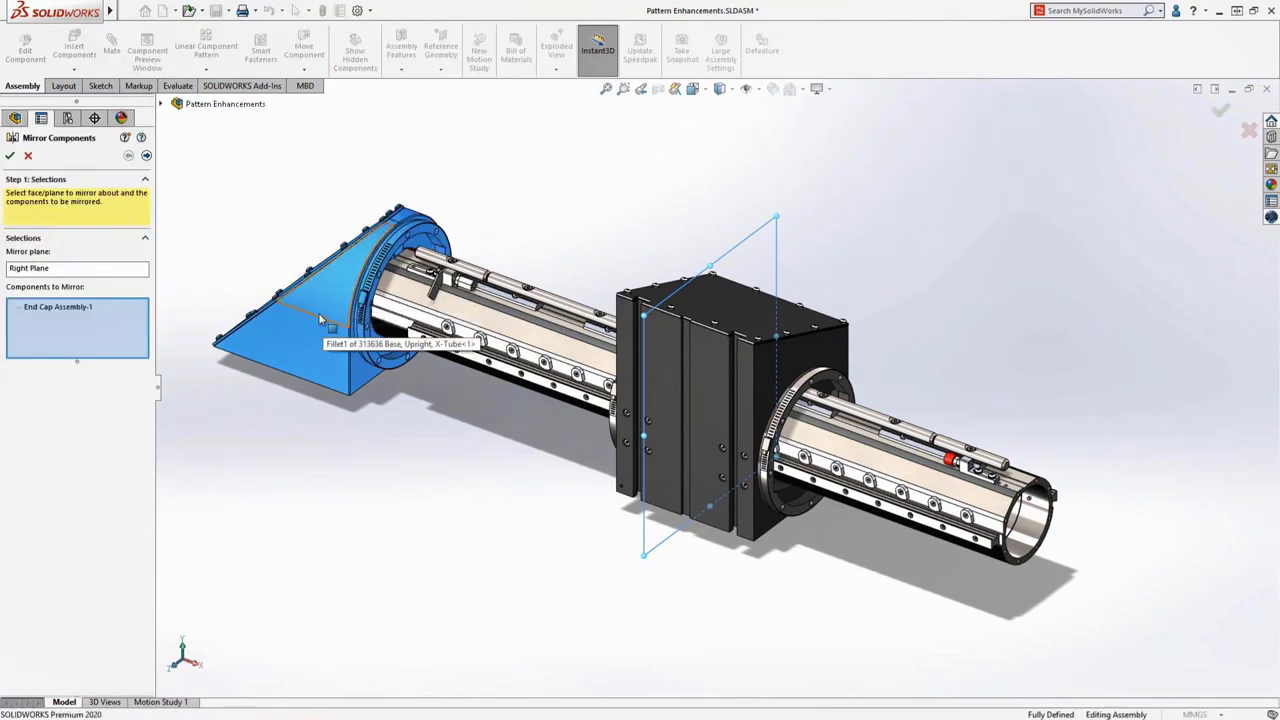
{"action": "left_click", "coordinate": [146, 155]}
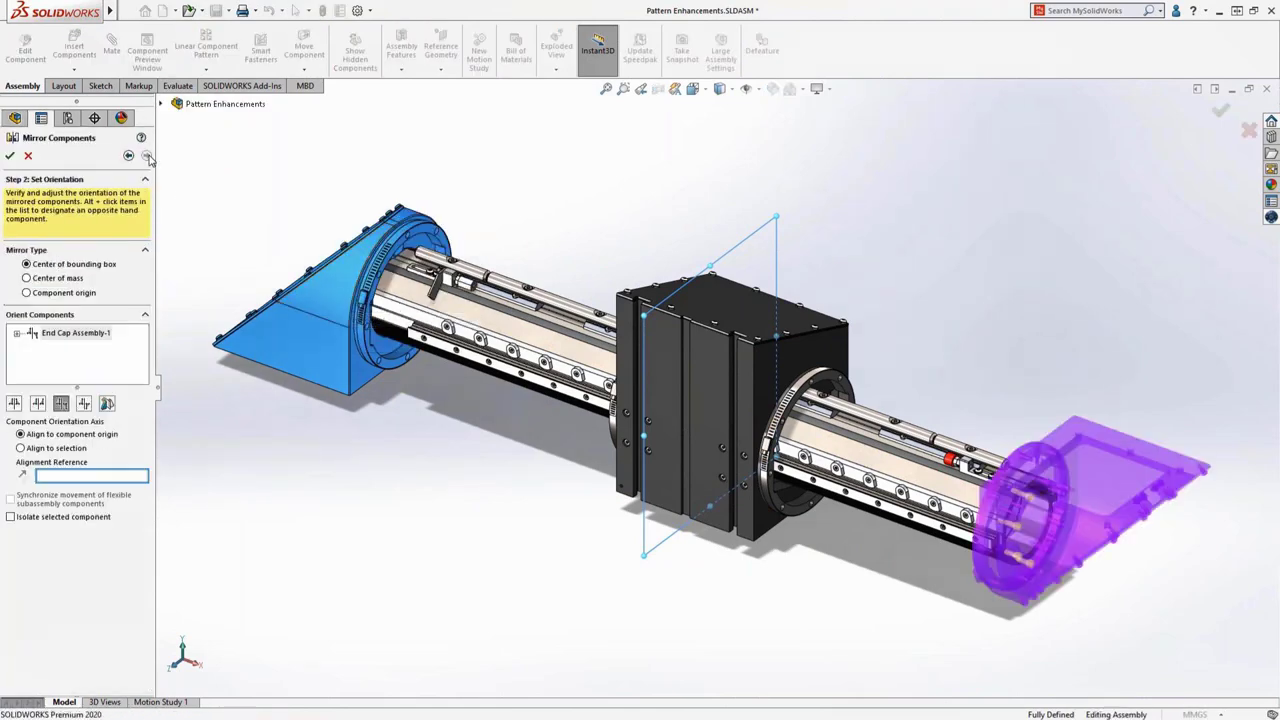
{"action": "left_click", "coordinate": [14, 404]}
Mirror about the centre of mass, compare orientation options, keep the first, and confirm.
{"action": "middle_click_drag", "start_coordinate": [784, 513], "coordinate": [896, 497]}
{"action": "scroll", "coordinate": [888, 457], "scroll_direction": "down", "scroll_amount": 10}
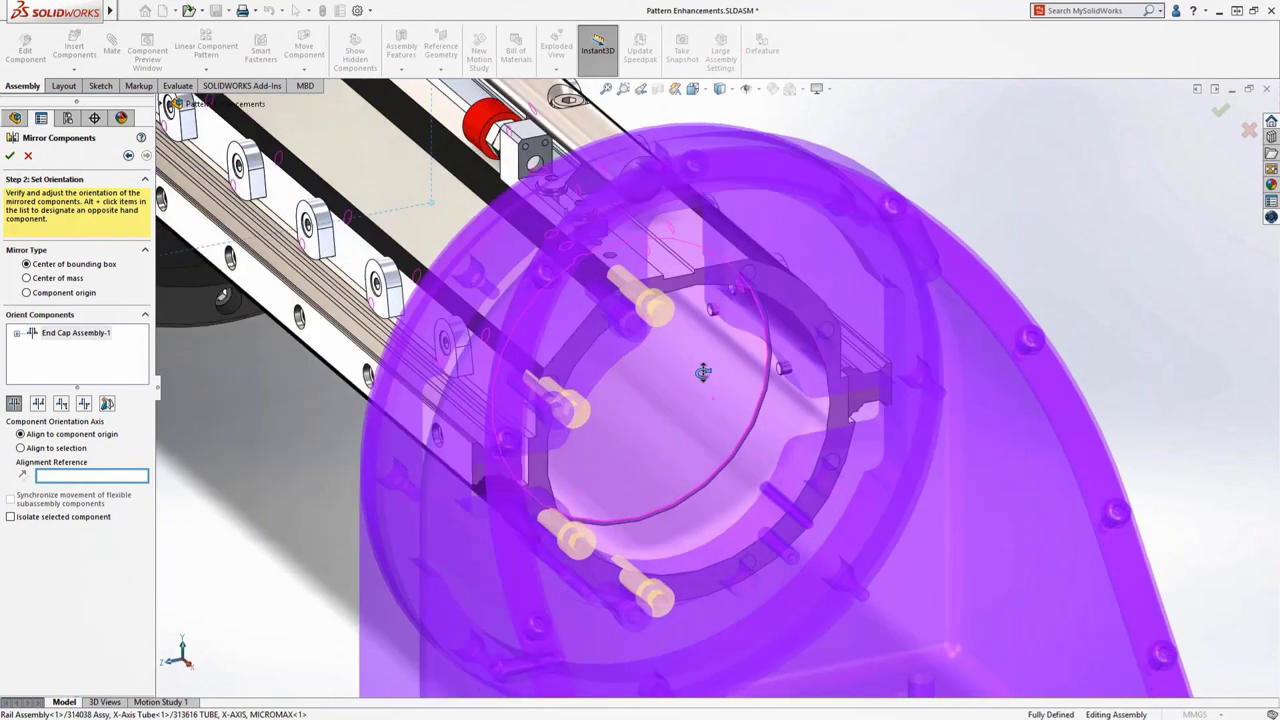
{"action": "middle_click_drag", "start_coordinate": [703, 372], "coordinate": [600, 366]}
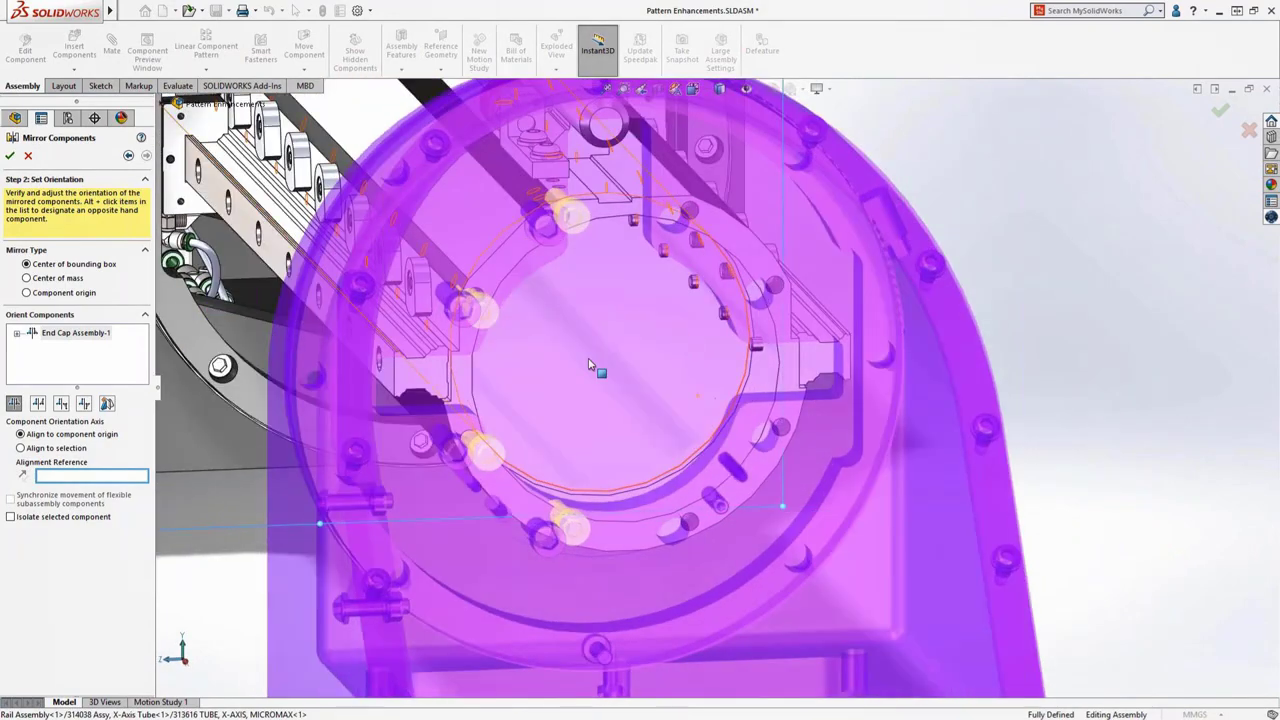
{"action": "left_click", "coordinate": [27, 278]}
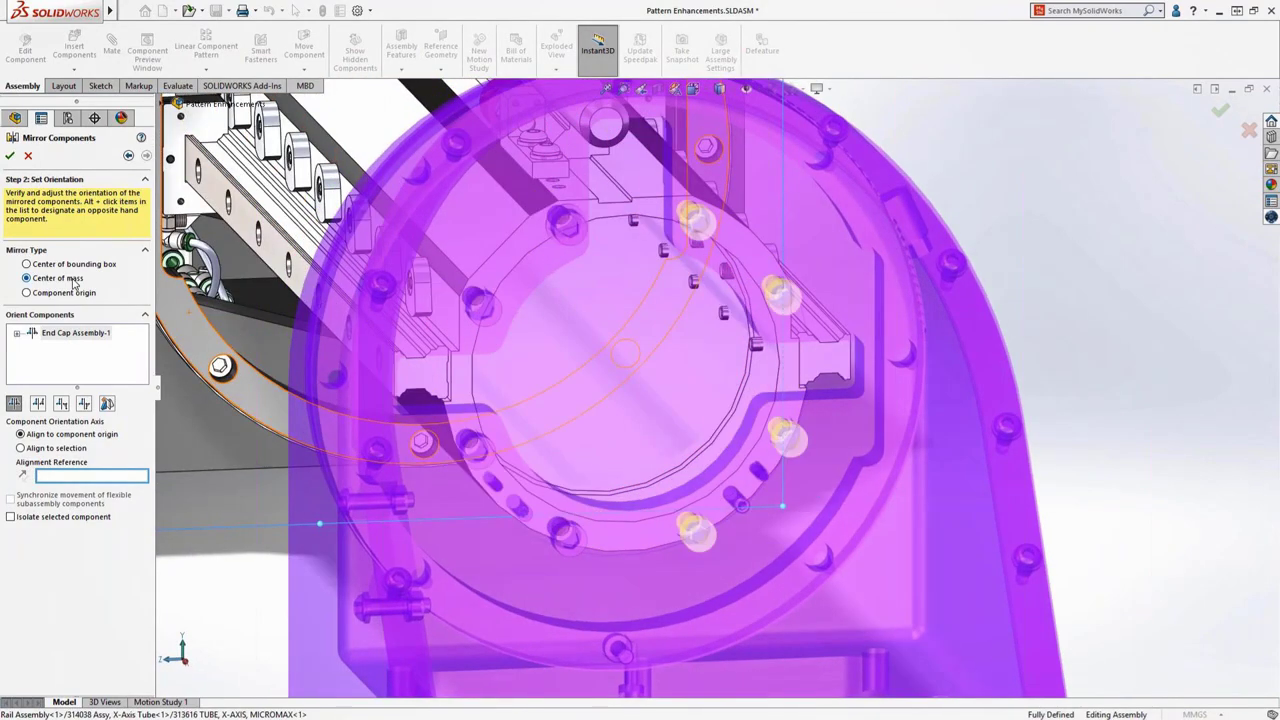
{"action": "middle_click_drag", "start_coordinate": [517, 346], "coordinate": [570, 320]}
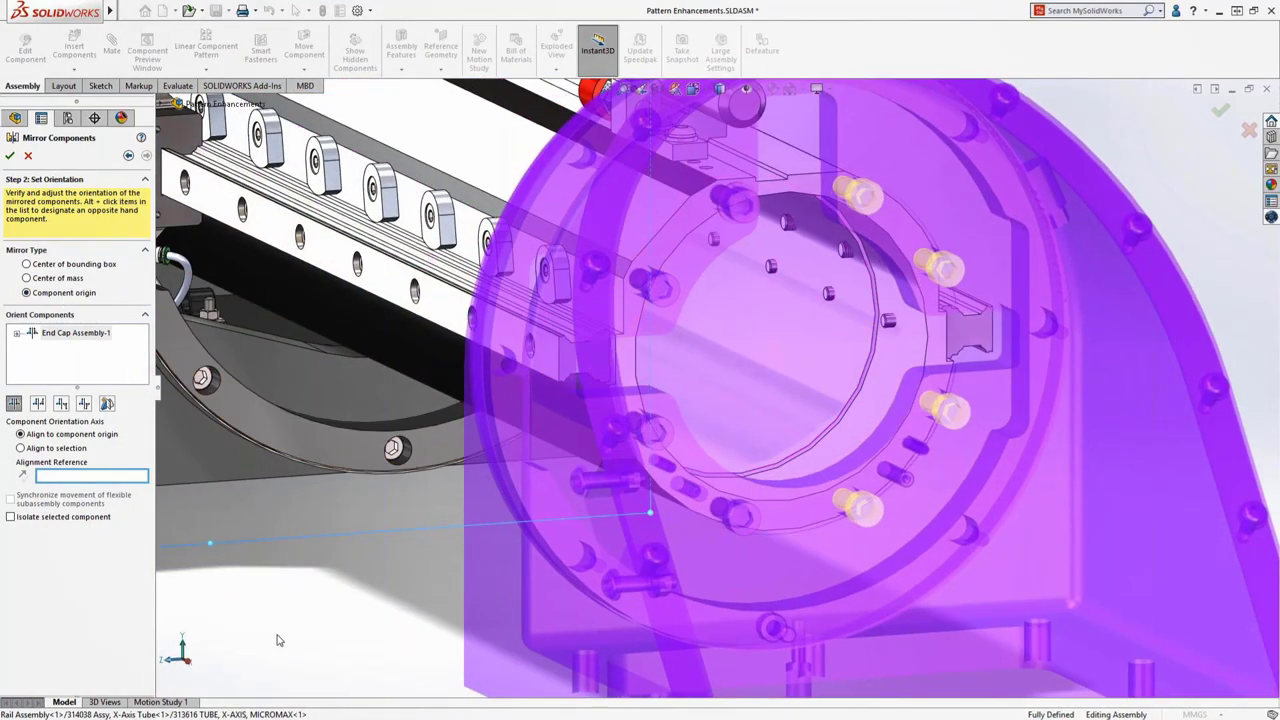
{"action": "key", "text": "ctrl+7"}
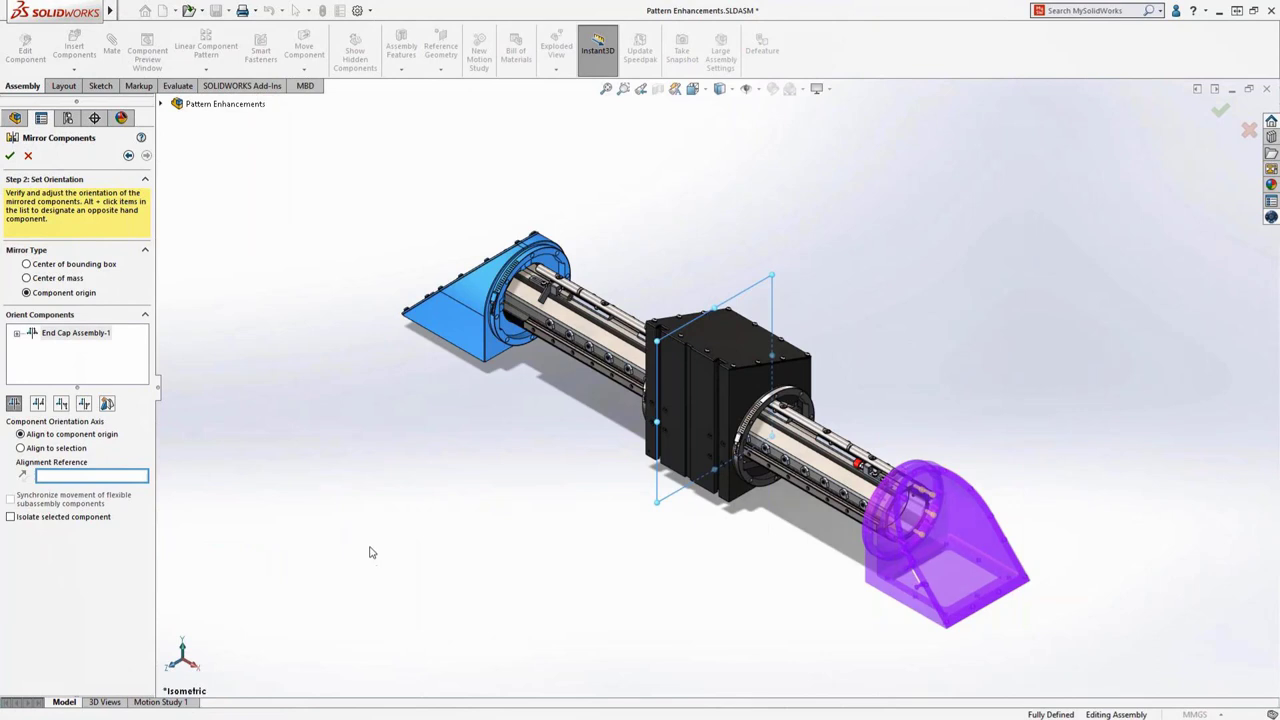
{"action": "left_click", "coordinate": [38, 404]}
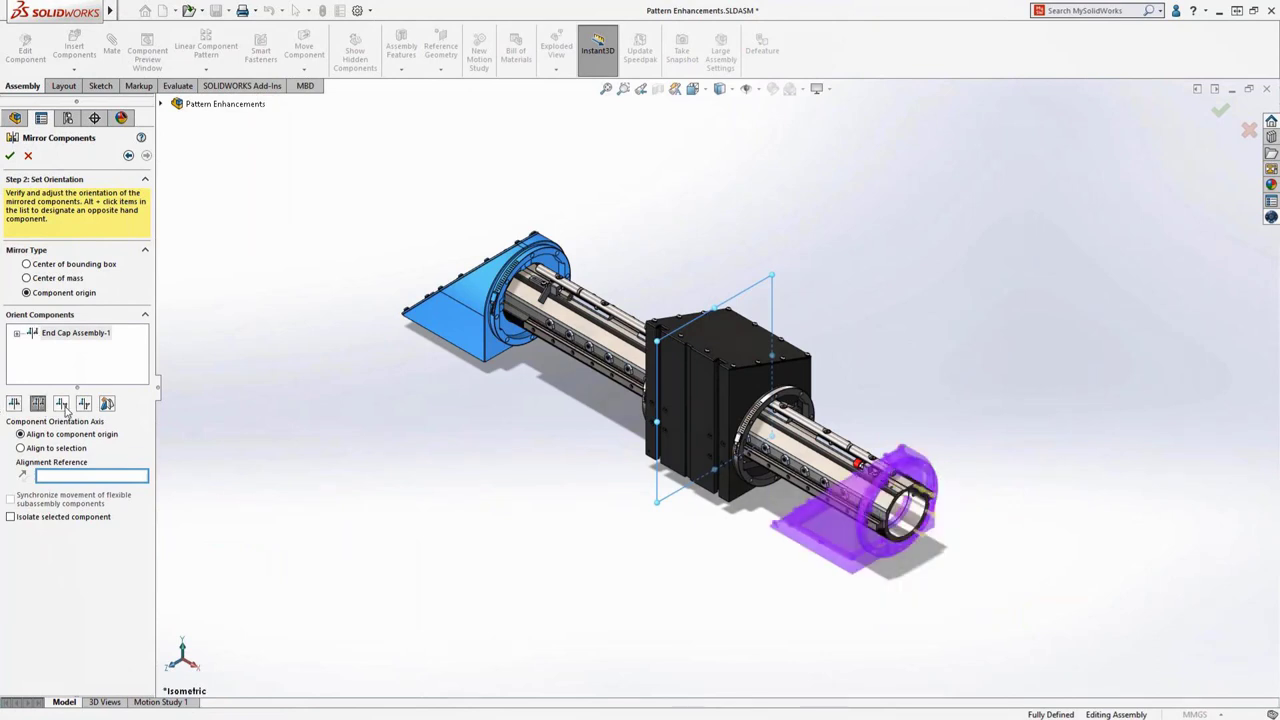
{"action": "left_click", "coordinate": [61, 404]}
{"action": "left_click", "coordinate": [85, 404]}
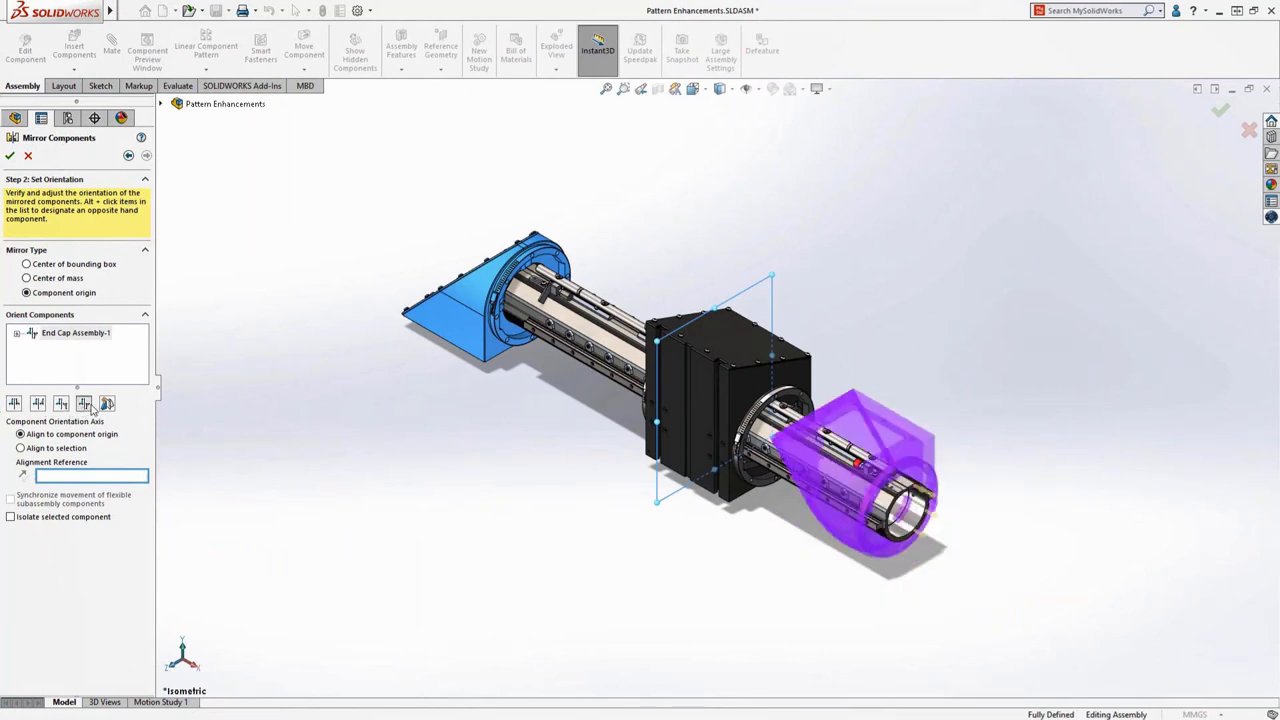
{"action": "left_click", "coordinate": [14, 404]}
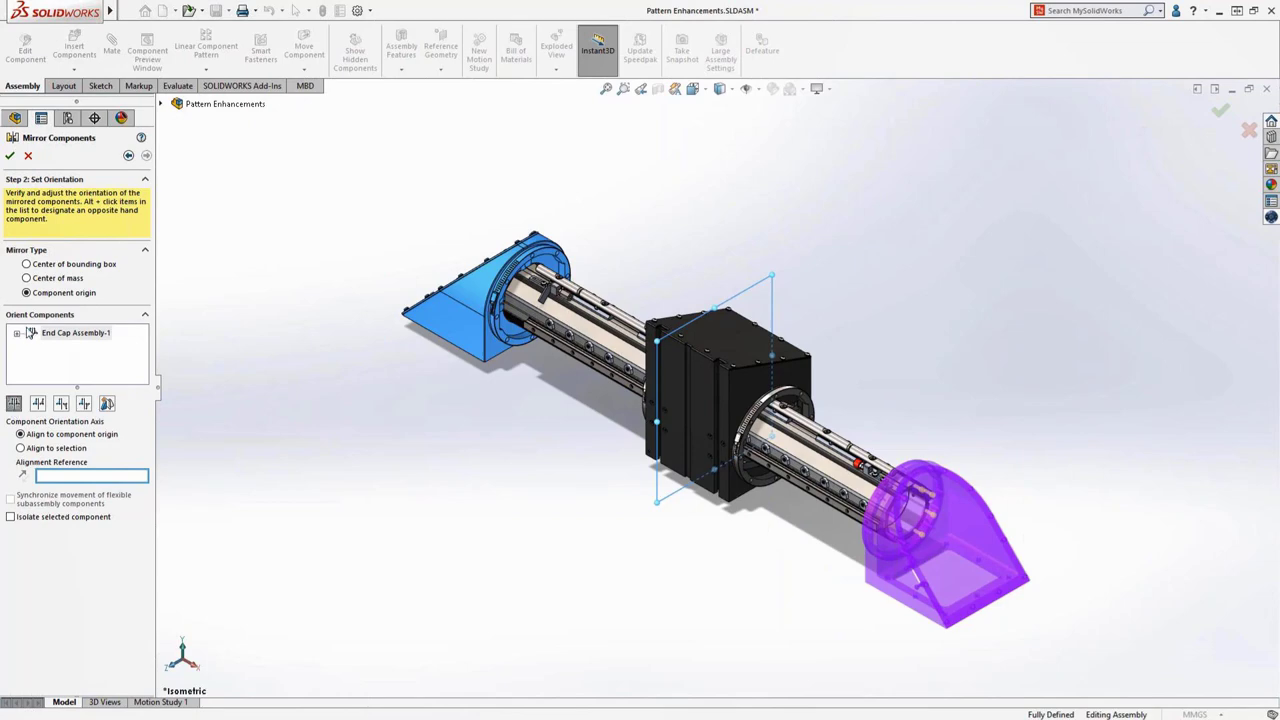
{"action": "left_click", "coordinate": [9, 156]}
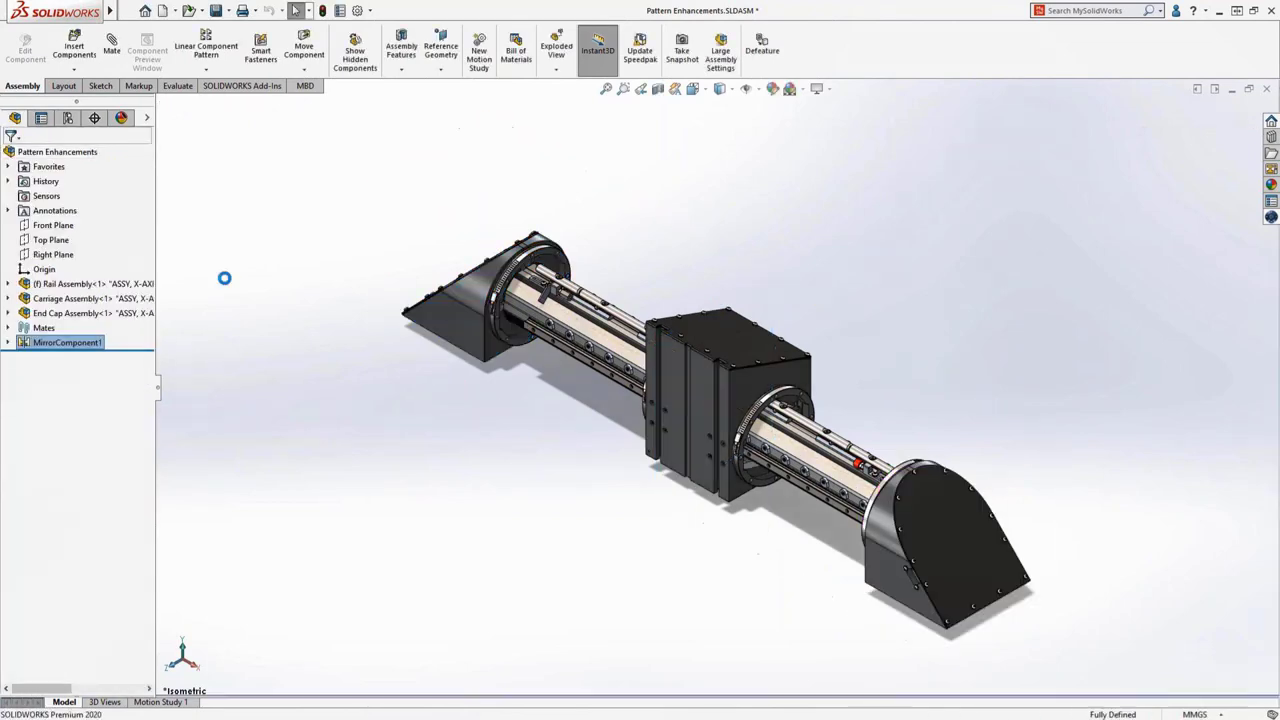
{"action": "middle_click_drag", "start_coordinate": [337, 371], "coordinate": [352, 367]}
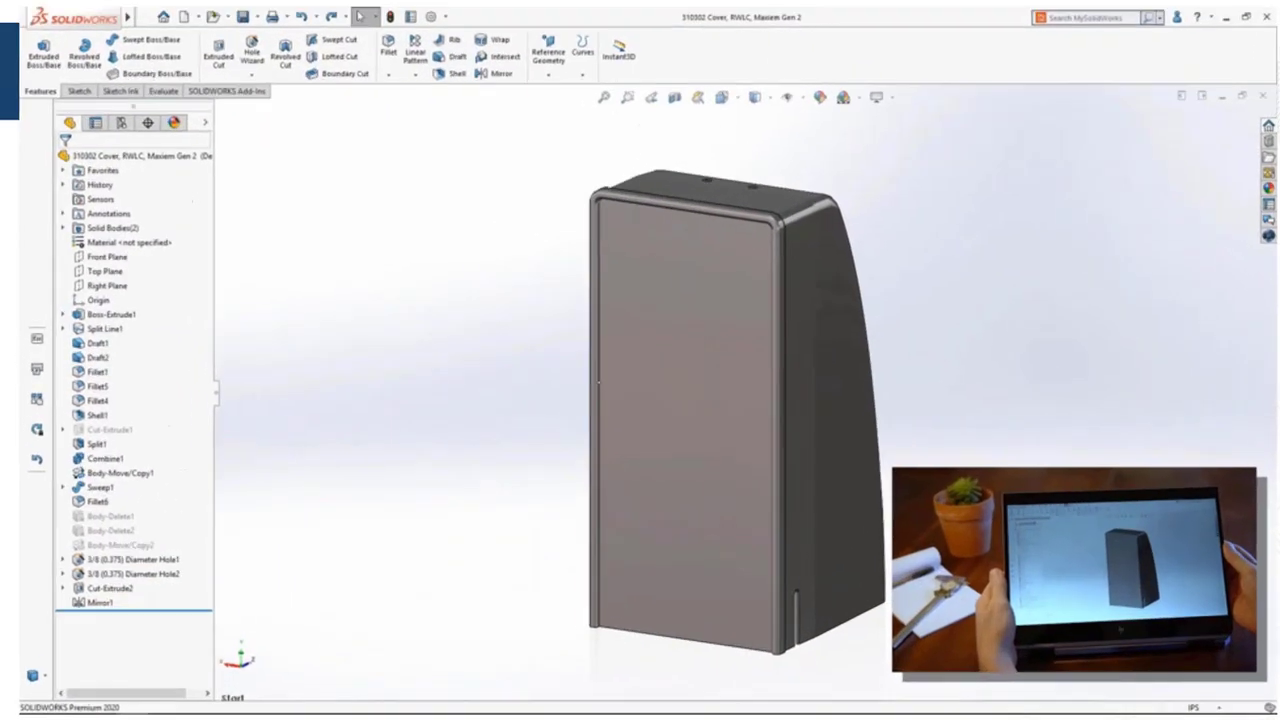
Sketch on the cover's front face, ink a vertical slot and dimension its length to 16 in.
{"action": "left_click", "coordinate": [683, 390]}
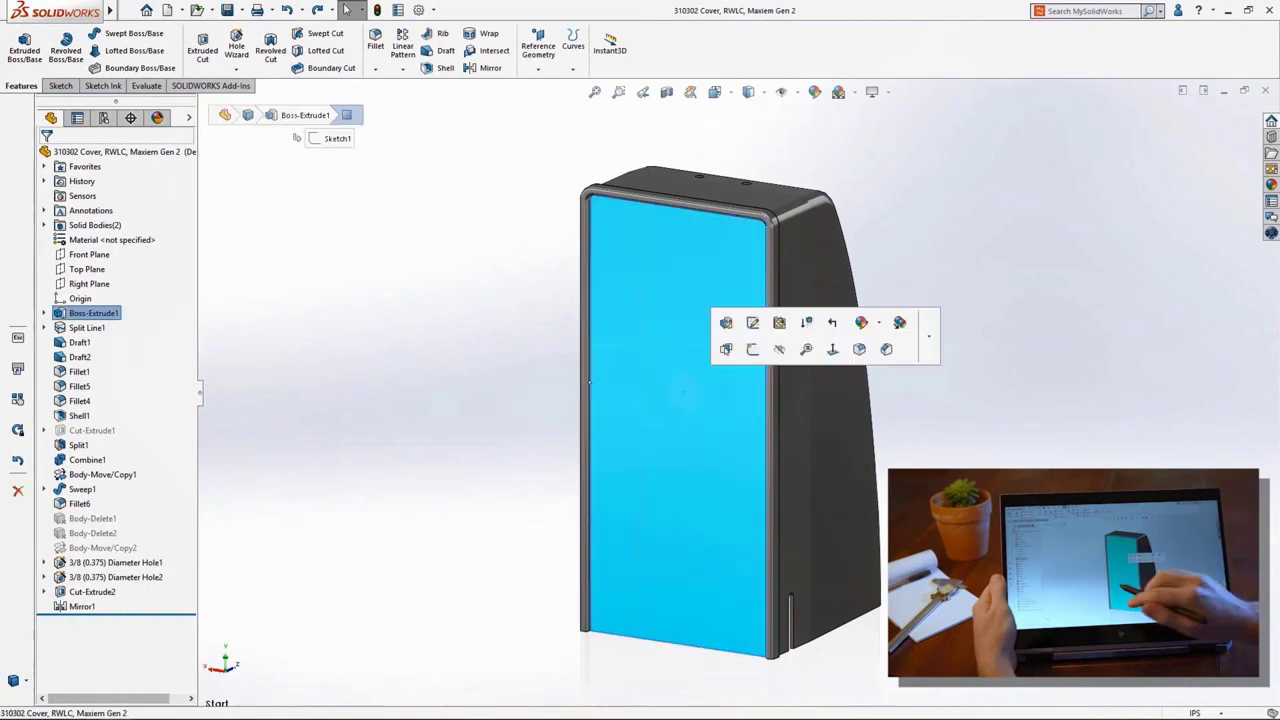
{"action": "left_click", "coordinate": [751, 354]}
{"action": "mouse_move", "coordinate": [650, 385]}
{"action": "left_mouse_down"}
{"action": "mouse_move", "coordinate": [652, 445]}
{"action": "mouse_move", "coordinate": [705, 368]}
{"action": "mouse_move", "coordinate": [650, 385]}
{"action": "left_mouse_up"}
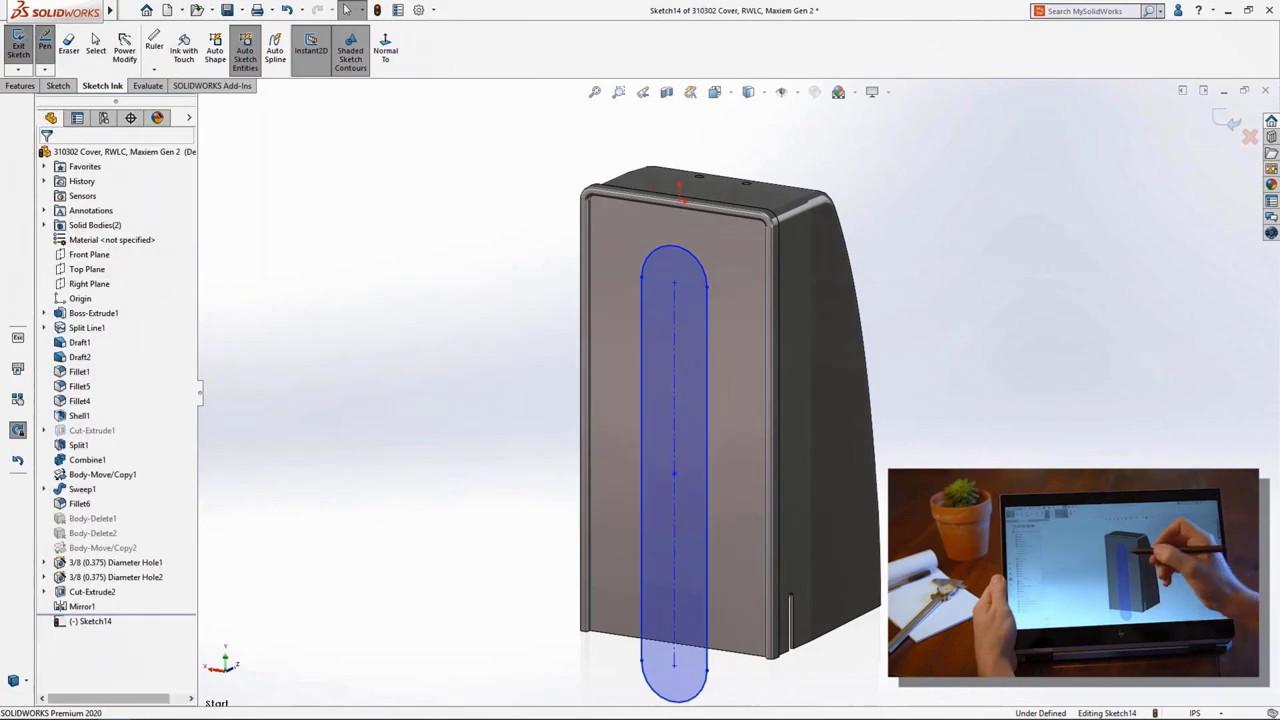
{"action": "left_click", "coordinate": [675, 330]}
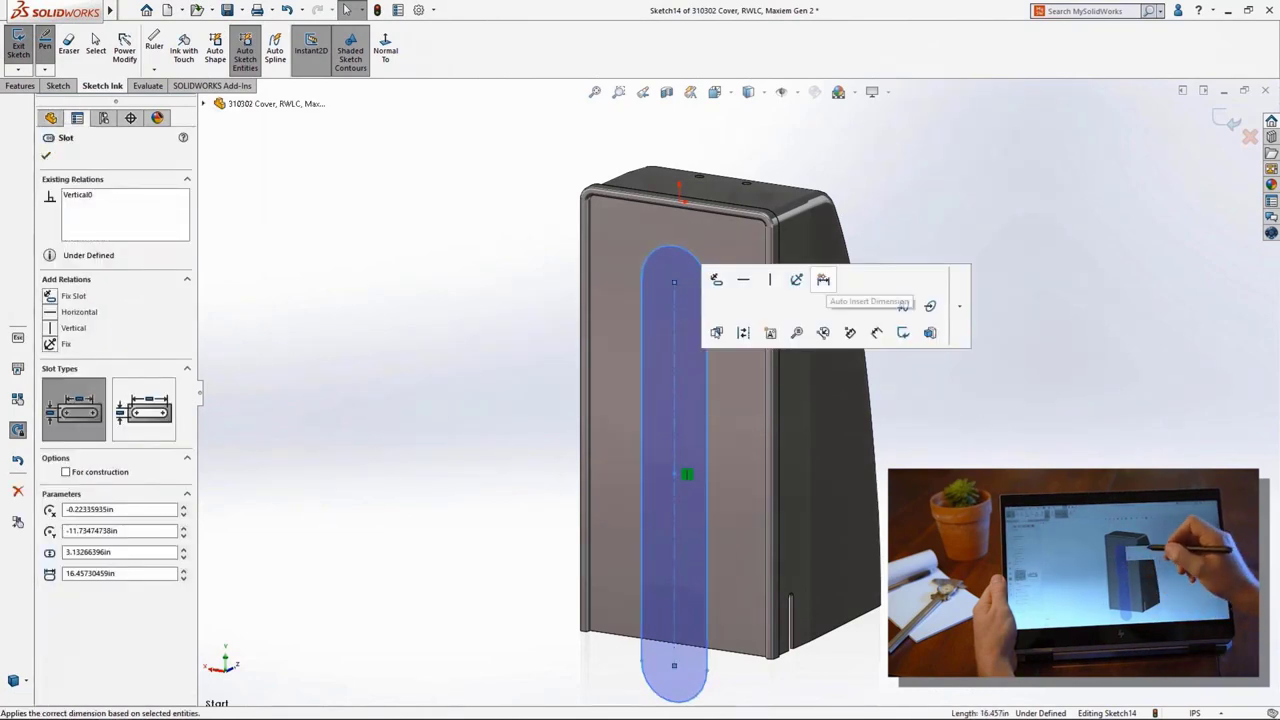
{"action": "left_click", "coordinate": [822, 276]}
{"action": "left_click", "coordinate": [640, 466]}
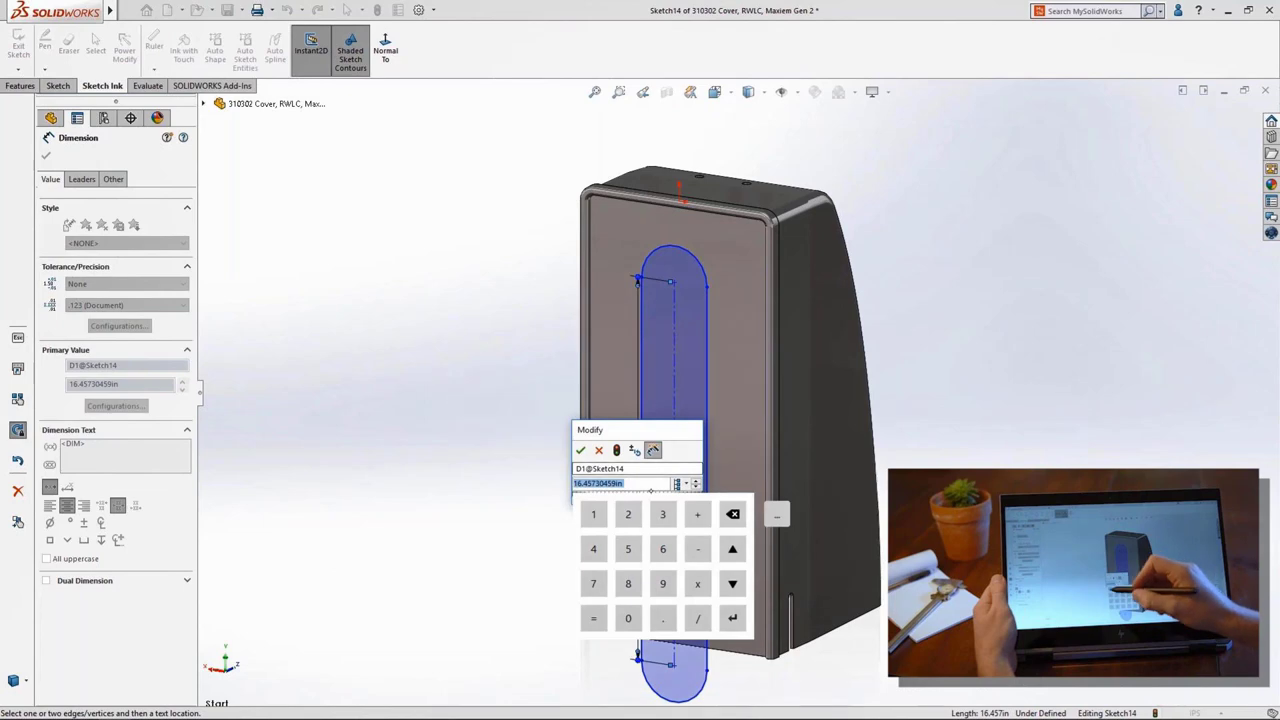
{"action": "type", "text": "16"}
{"action": "left_click", "coordinate": [732, 618]}
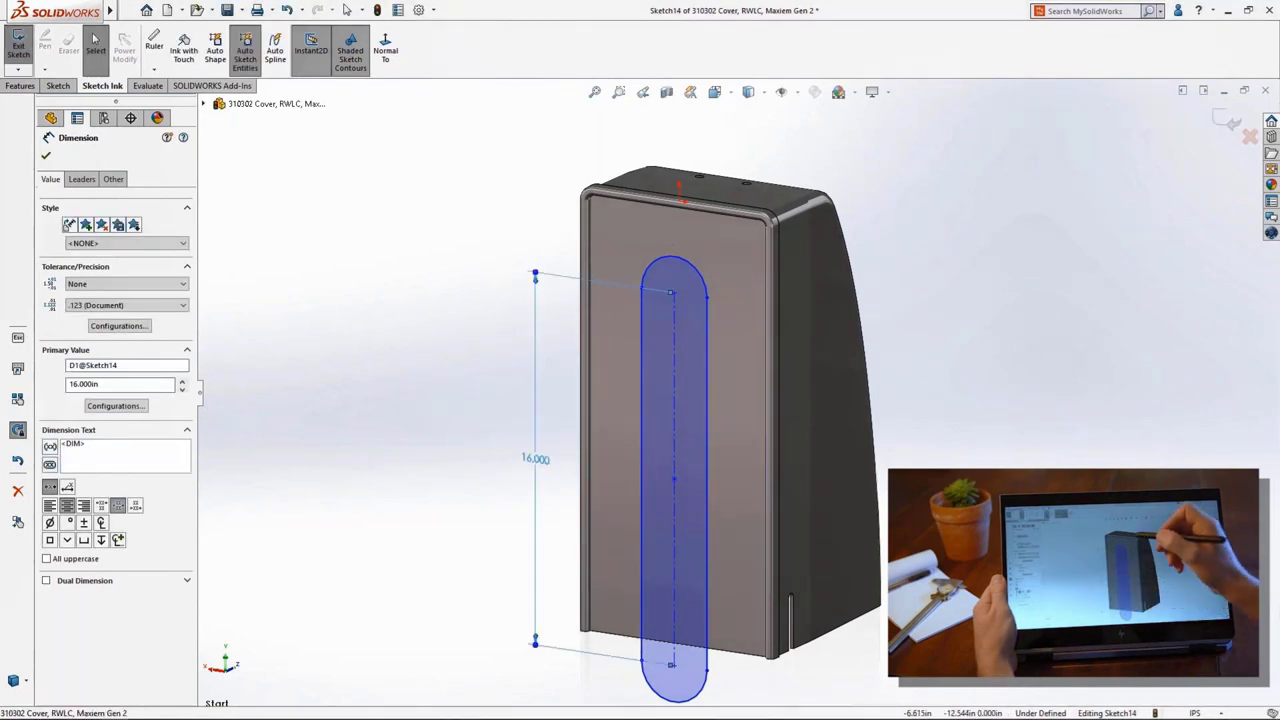
Dimension the slot's top arc radius to R1.250.
{"action": "left_click", "coordinate": [688, 262]}
{"action": "left_click", "coordinate": [650, 200]}
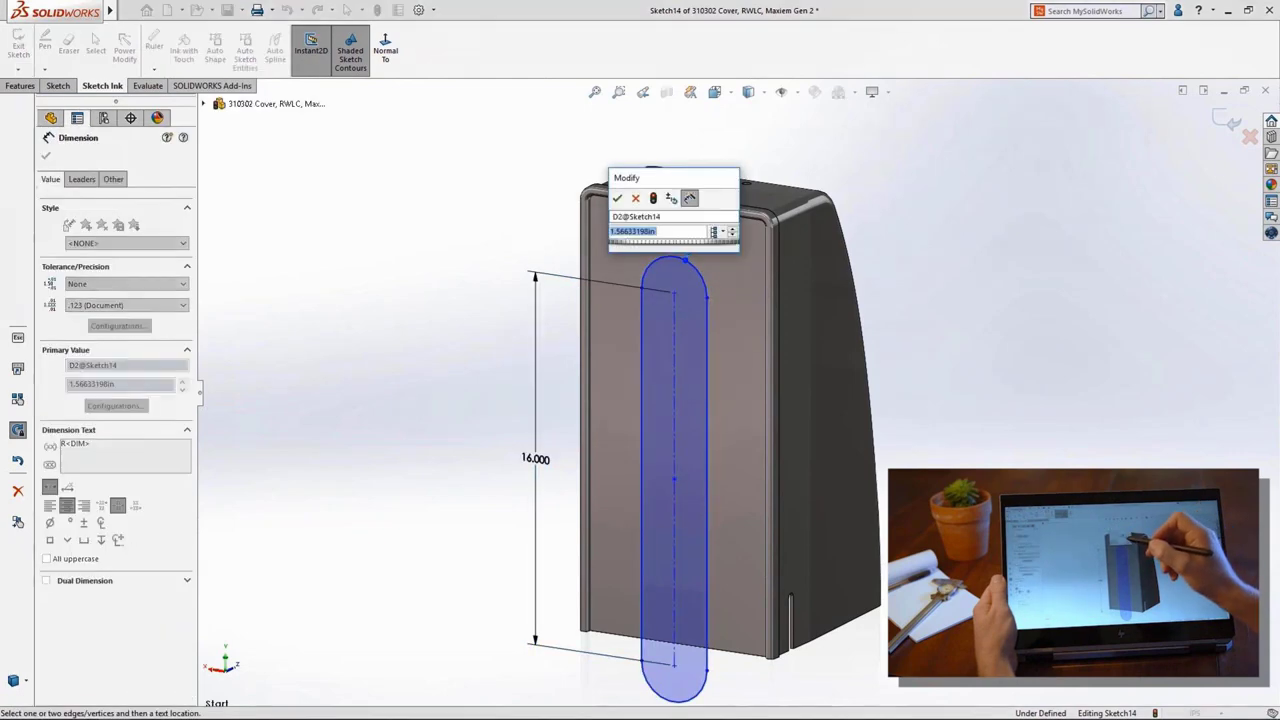
{"action": "left_click", "coordinate": [630, 262]}
{"action": "left_click", "coordinate": [699, 366]}
{"action": "left_click", "coordinate": [664, 262]}
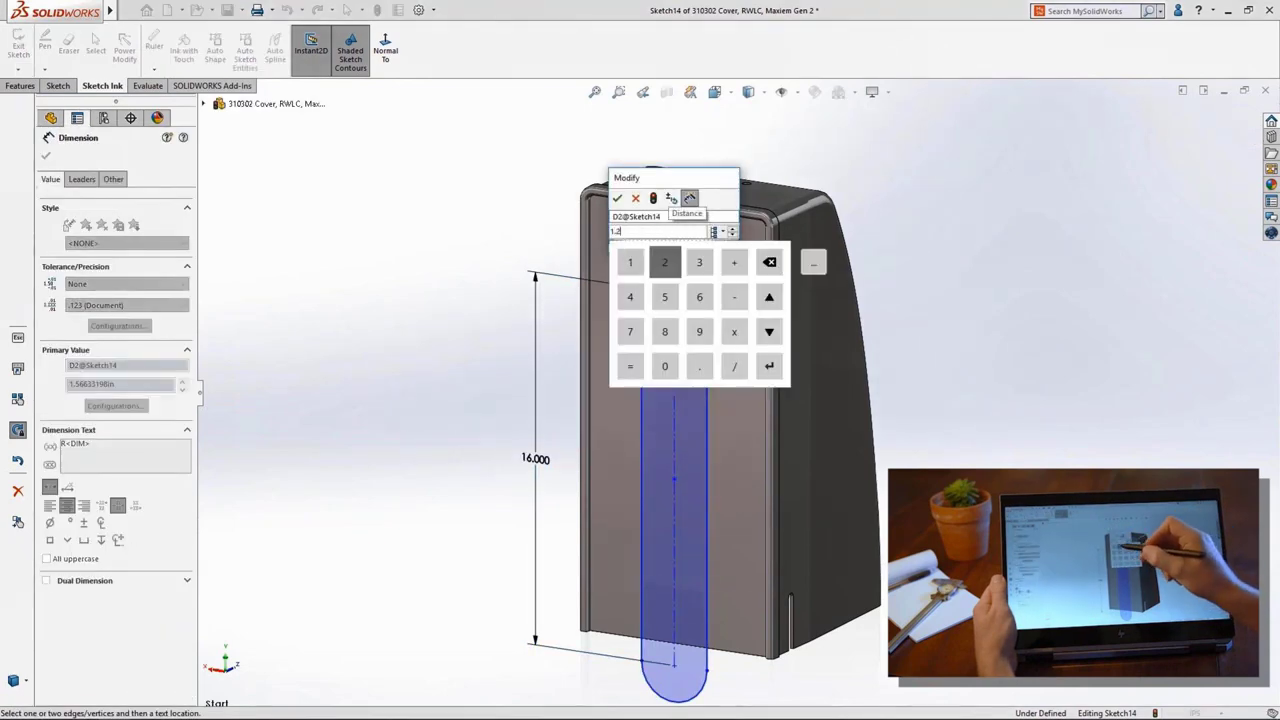
{"action": "left_click", "coordinate": [664, 297]}
{"action": "left_click", "coordinate": [769, 366]}
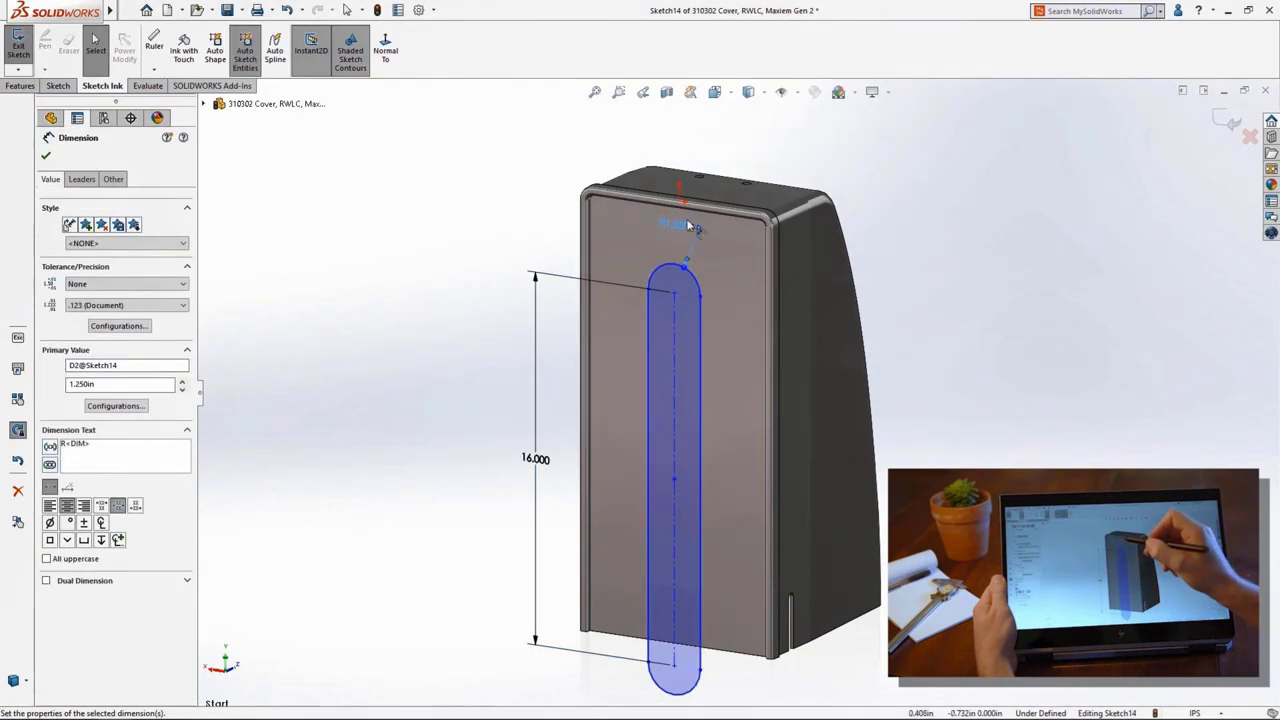
{"action": "left_click", "coordinate": [798, 157]}
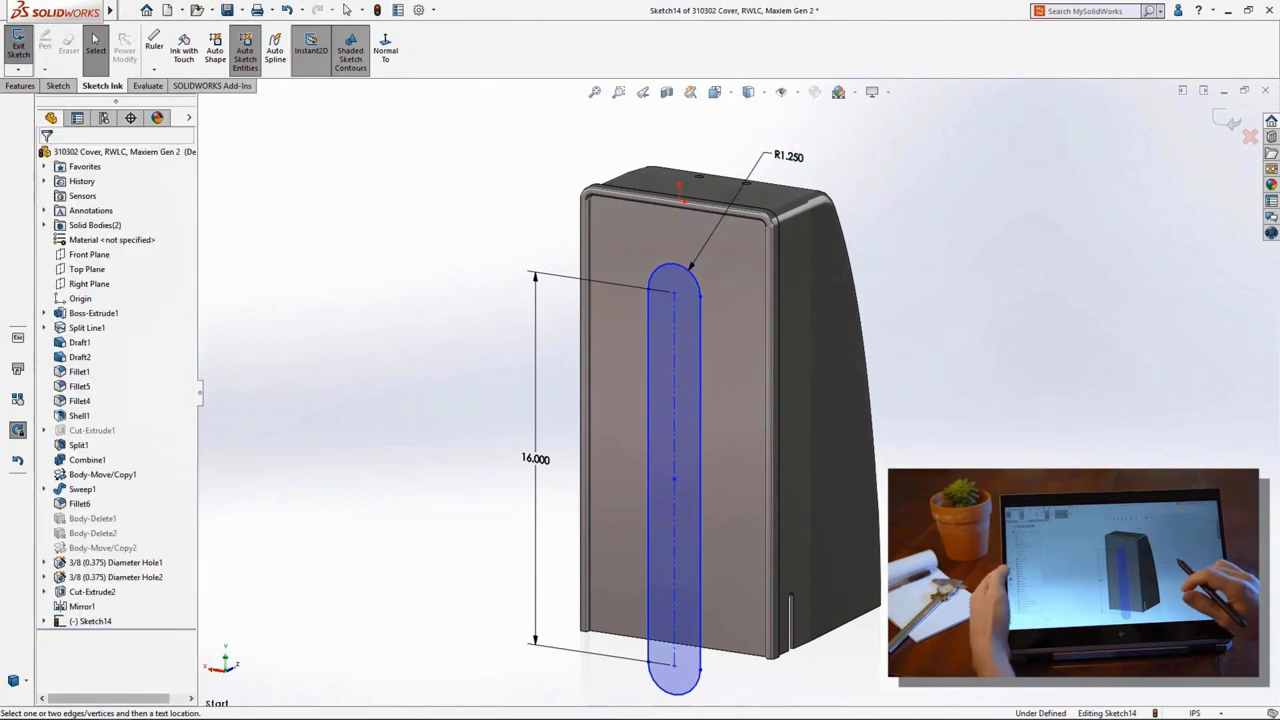
Stretch the slot's lower end down to the cover's bottom edge.
{"action": "scroll", "coordinate": [700, 500], "scroll_direction": "up", "scroll_amount": 3}
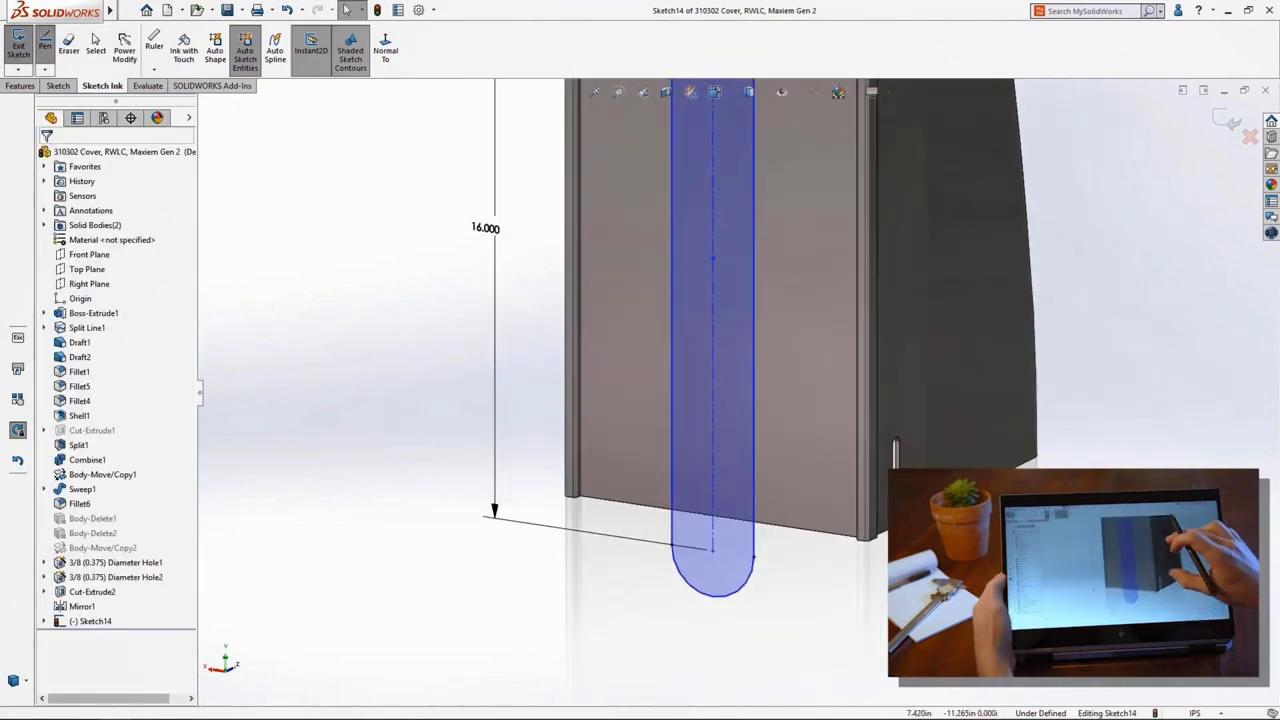
{"action": "scroll", "coordinate": [620, 705], "scroll_direction": "up", "scroll_amount": 3}
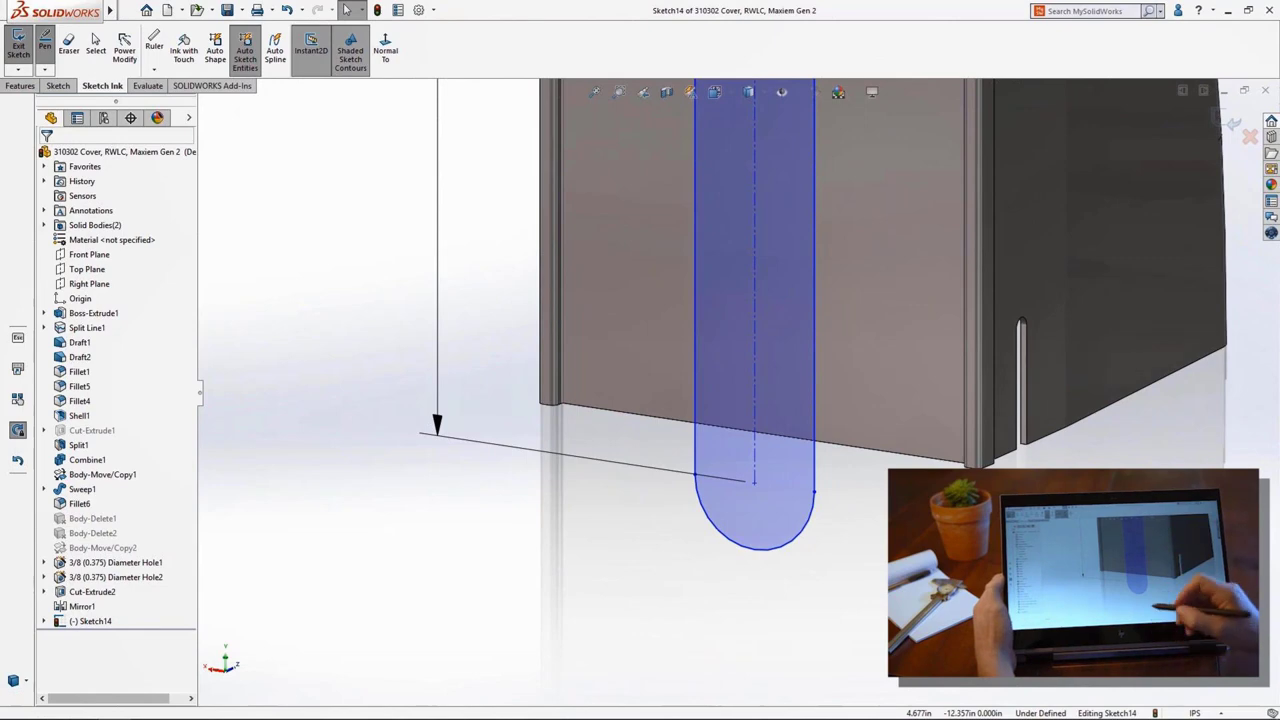
{"action": "mouse_move", "coordinate": [757, 480]}
{"action": "left_mouse_down"}
{"action": "mouse_move", "coordinate": [749, 420]}
{"action": "mouse_move", "coordinate": [764, 432]}
{"action": "left_mouse_up"}
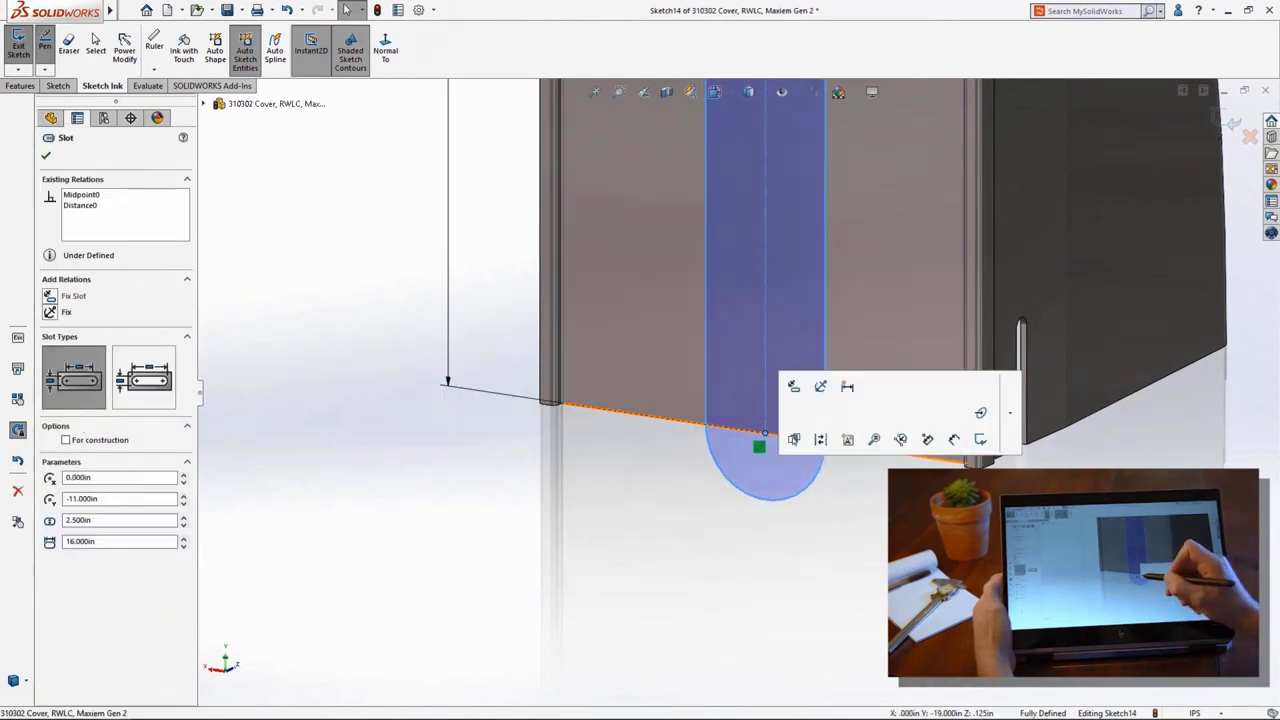
{"action": "key", "text": "Escape"}
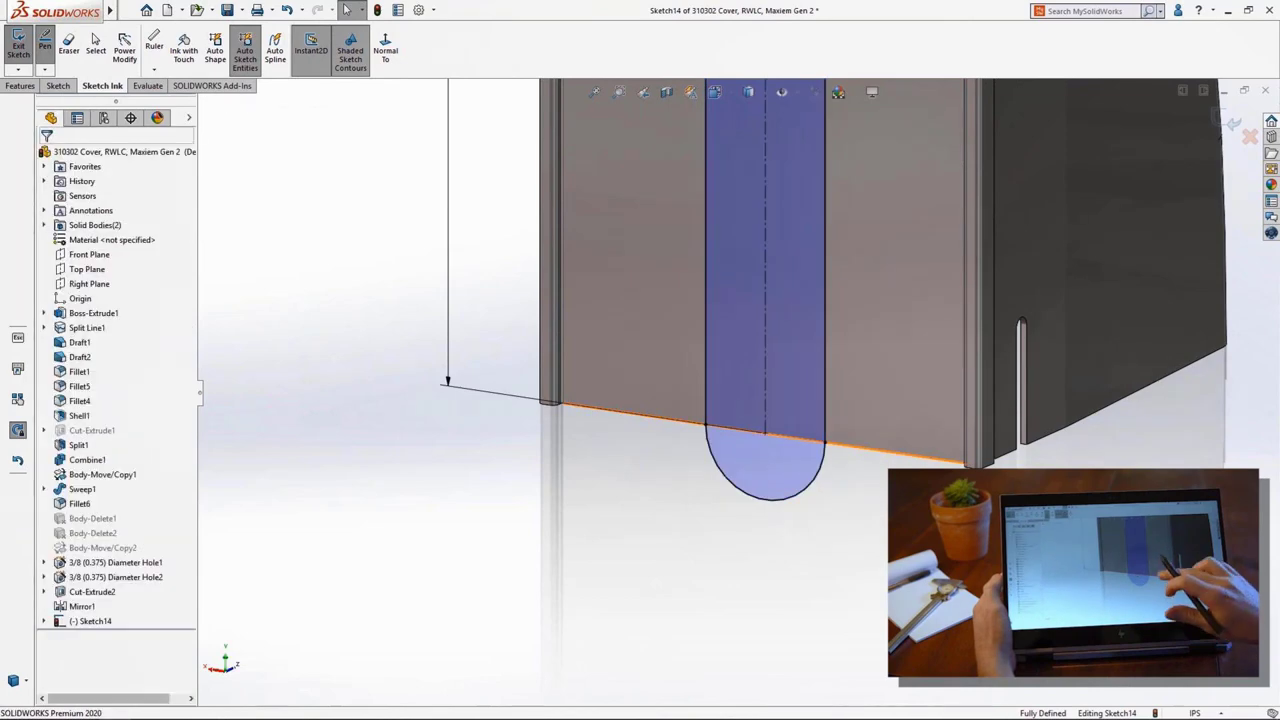
{"action": "key", "text": "s"}
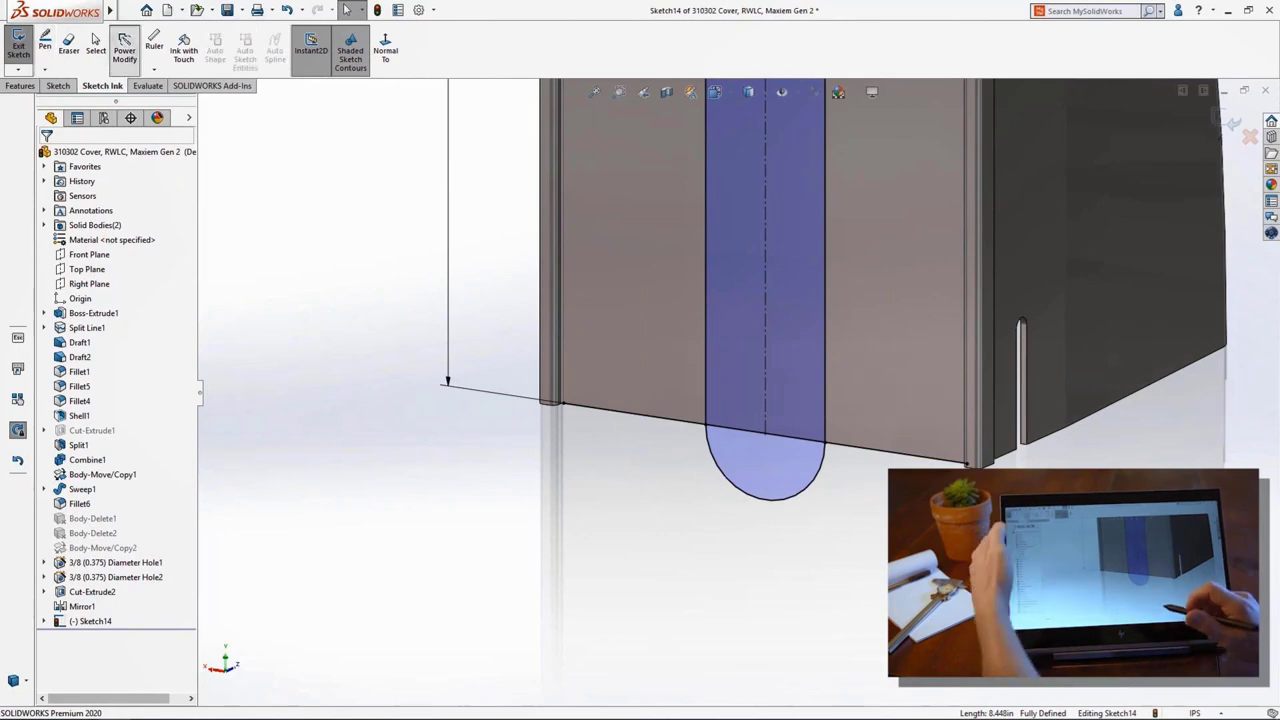
With Power Modify, erase the slot's bottom arc and ink .500 chamfers at both lower corners.
{"action": "left_click", "coordinate": [124, 48]}
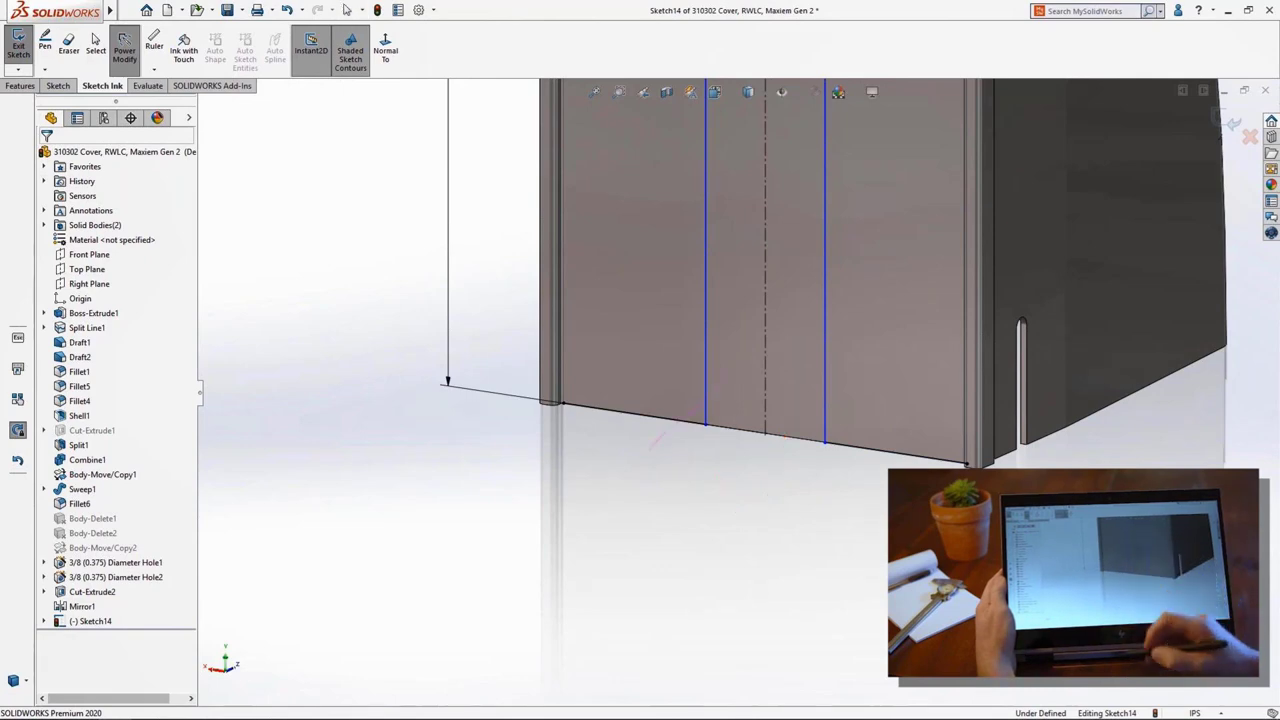
{"action": "left_click", "coordinate": [706, 424]}
{"action": "left_click", "coordinate": [686, 432]}
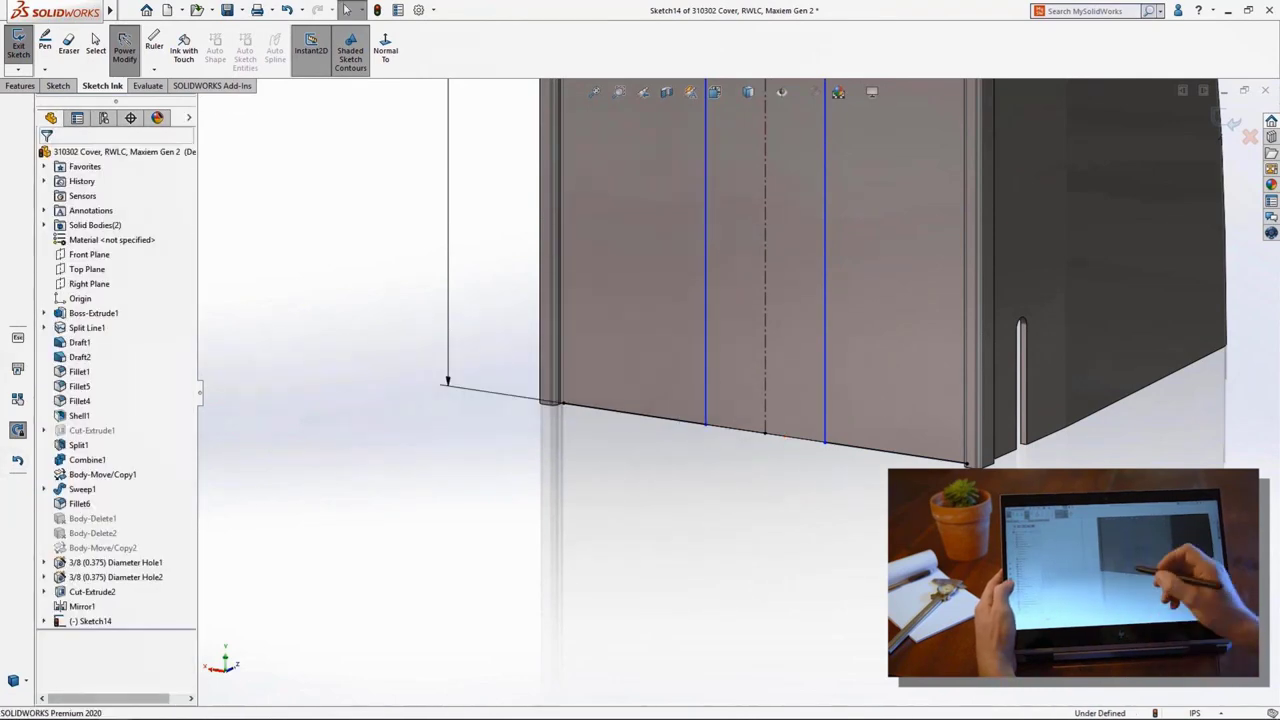
{"action": "left_click", "coordinate": [700, 423]}
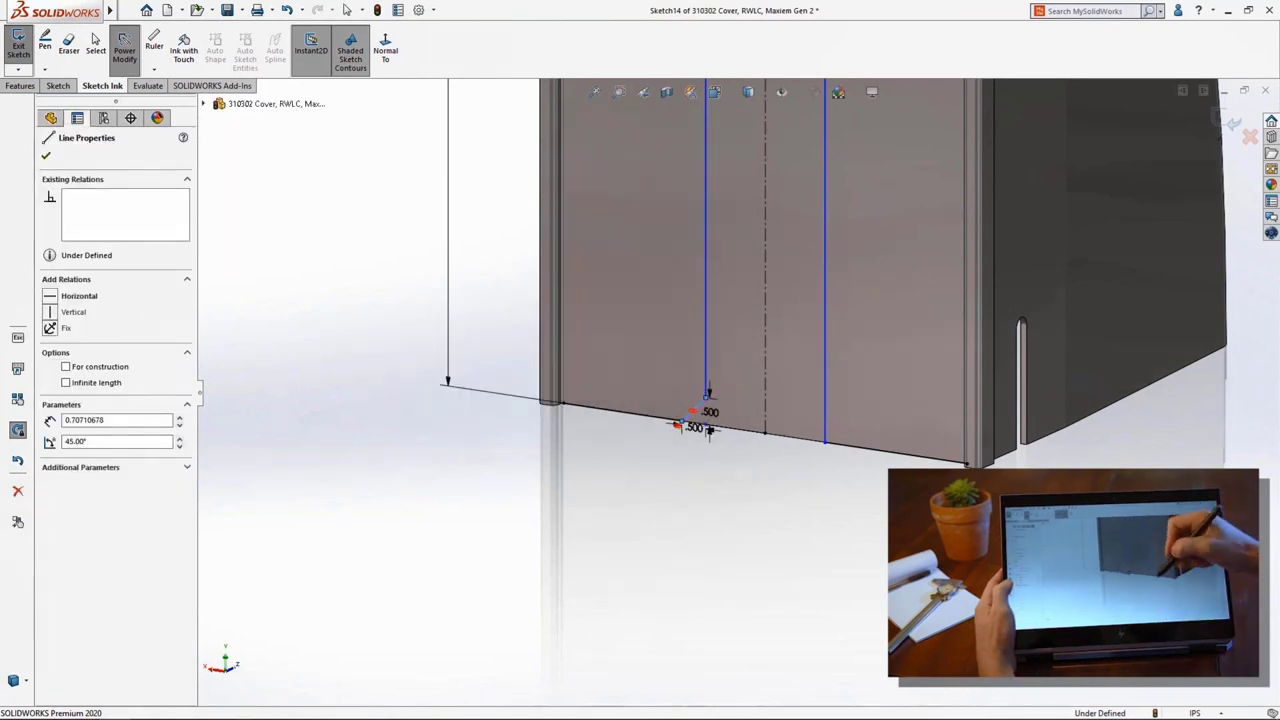
{"action": "left_click_drag", "start_coordinate": [821, 411], "coordinate": [836, 447]}
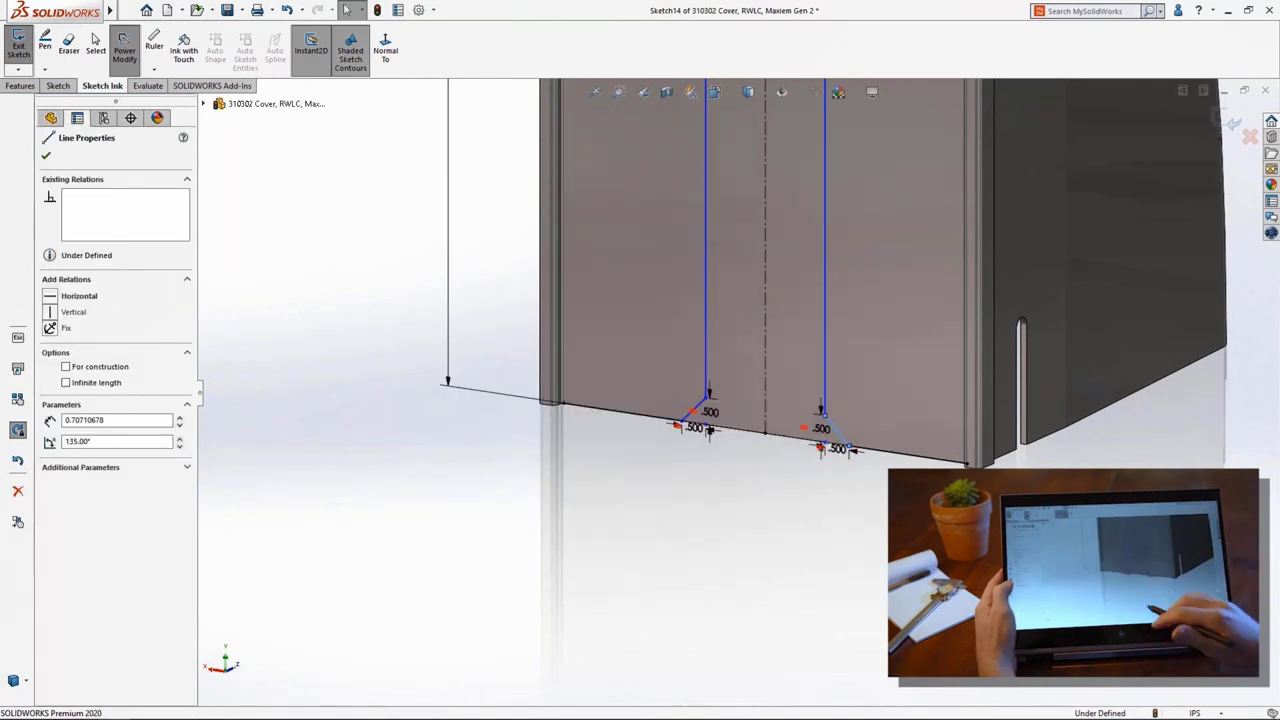
{"action": "left_click_drag", "start_coordinate": [632, 390], "coordinate": [625, 430]}
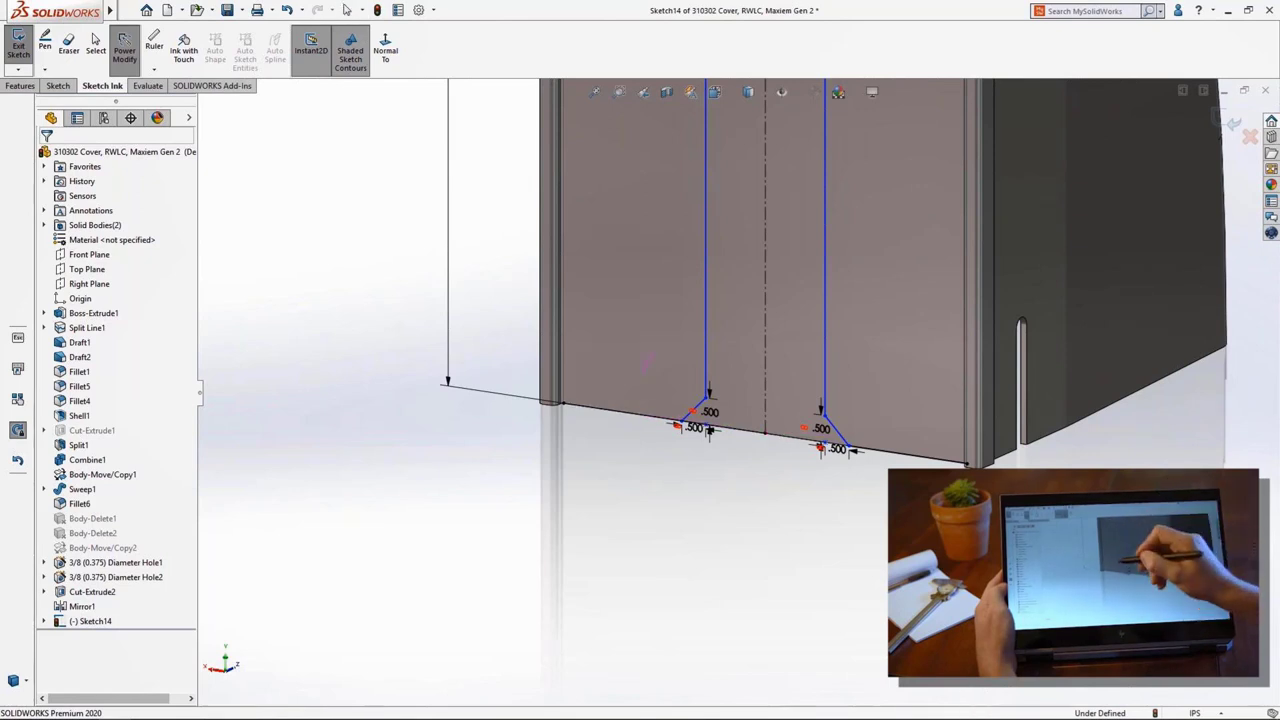
{"action": "mouse_move", "coordinate": [648, 355]}
{"action": "left_mouse_down"}
{"action": "mouse_move", "coordinate": [695, 495]}
{"action": "mouse_move", "coordinate": [886, 482]}
{"action": "mouse_move", "coordinate": [945, 375]}
{"action": "left_mouse_up"}
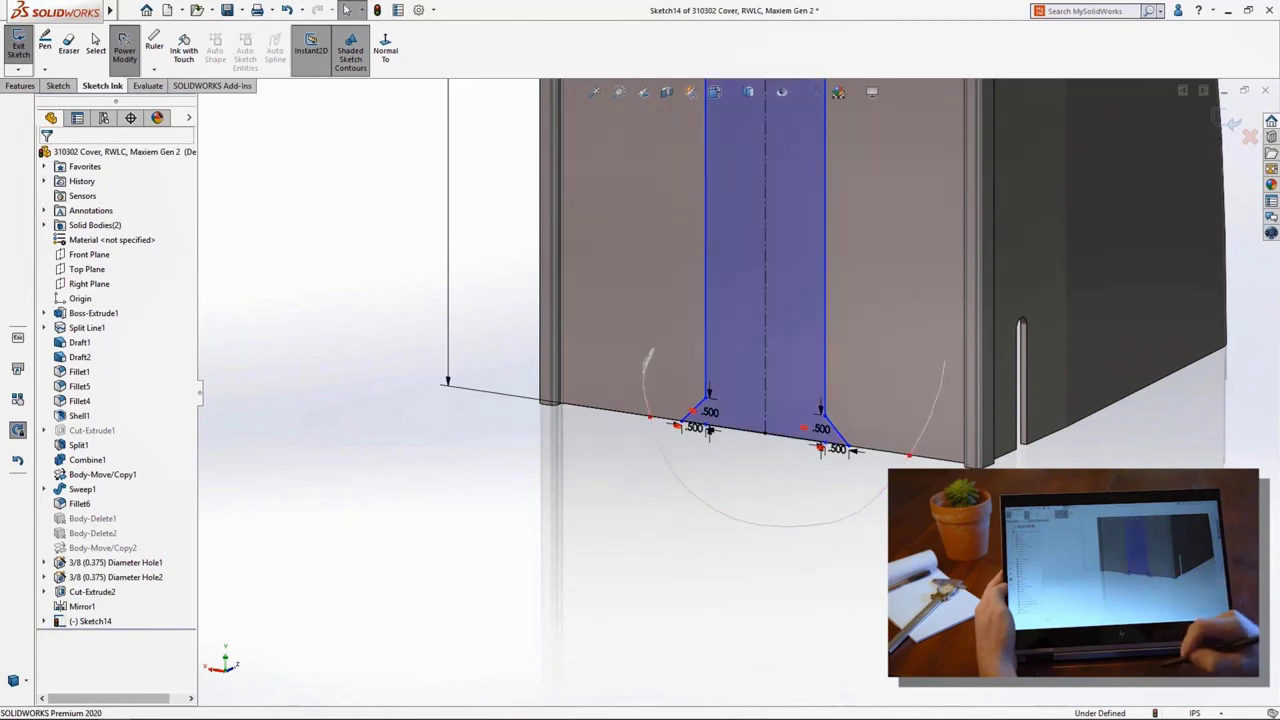
{"action": "middle_click_drag", "start_coordinate": [1060, 160], "coordinate": [1100, 150]}
{"action": "scroll", "coordinate": [700, 400], "scroll_direction": "down", "scroll_amount": 5}
Try an offset contour around the slot with Power Modify, then undo it.
{"action": "left_click", "coordinate": [95, 38]}
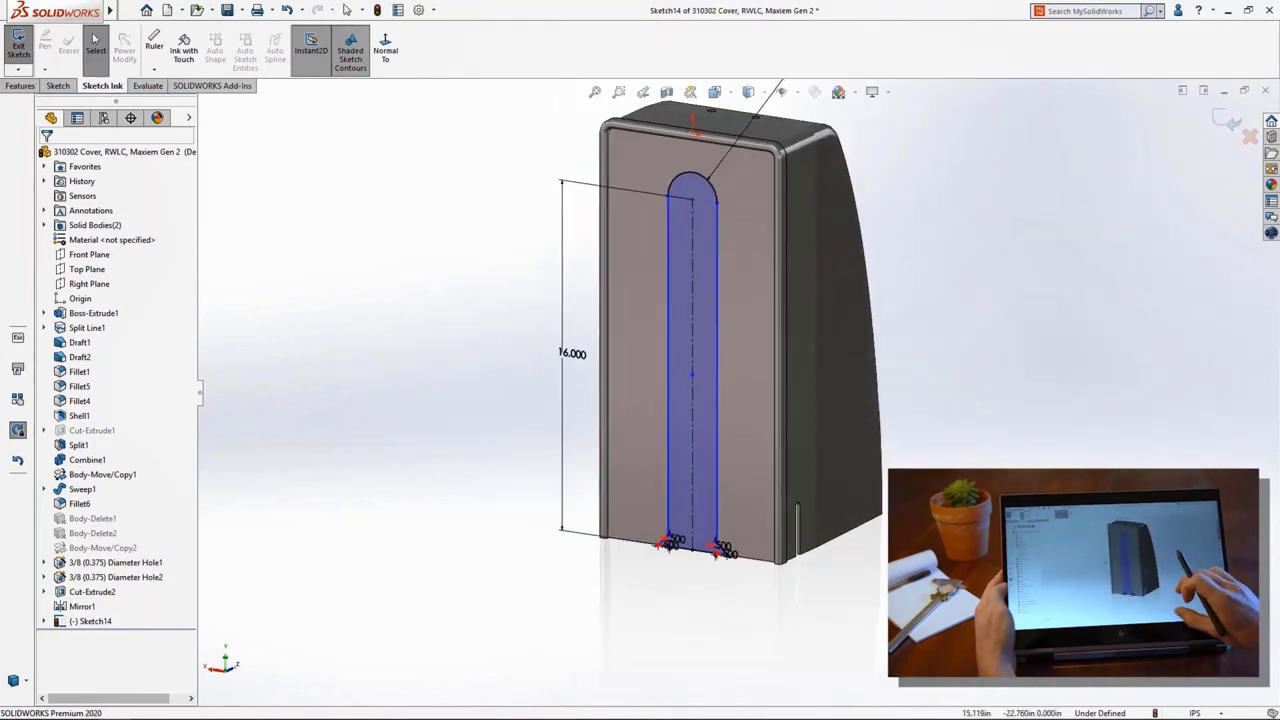
{"action": "left_click", "coordinate": [124, 50]}
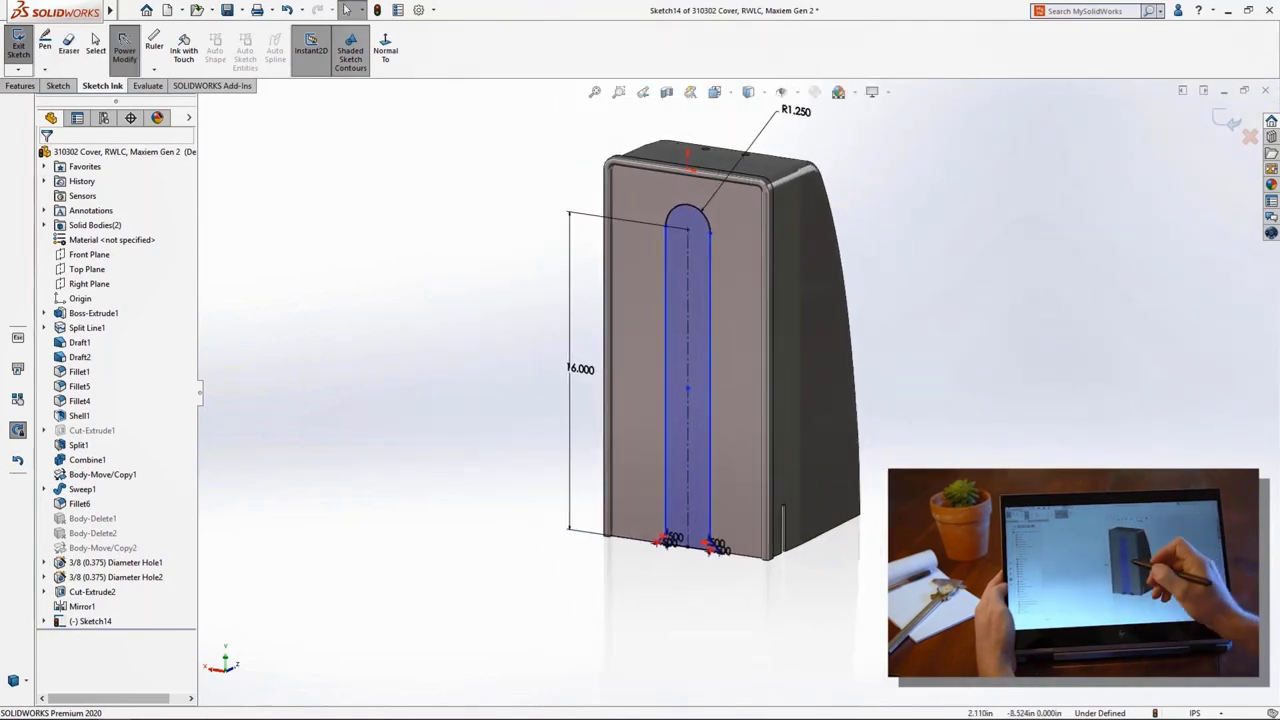
{"action": "left_click", "coordinate": [687, 380]}
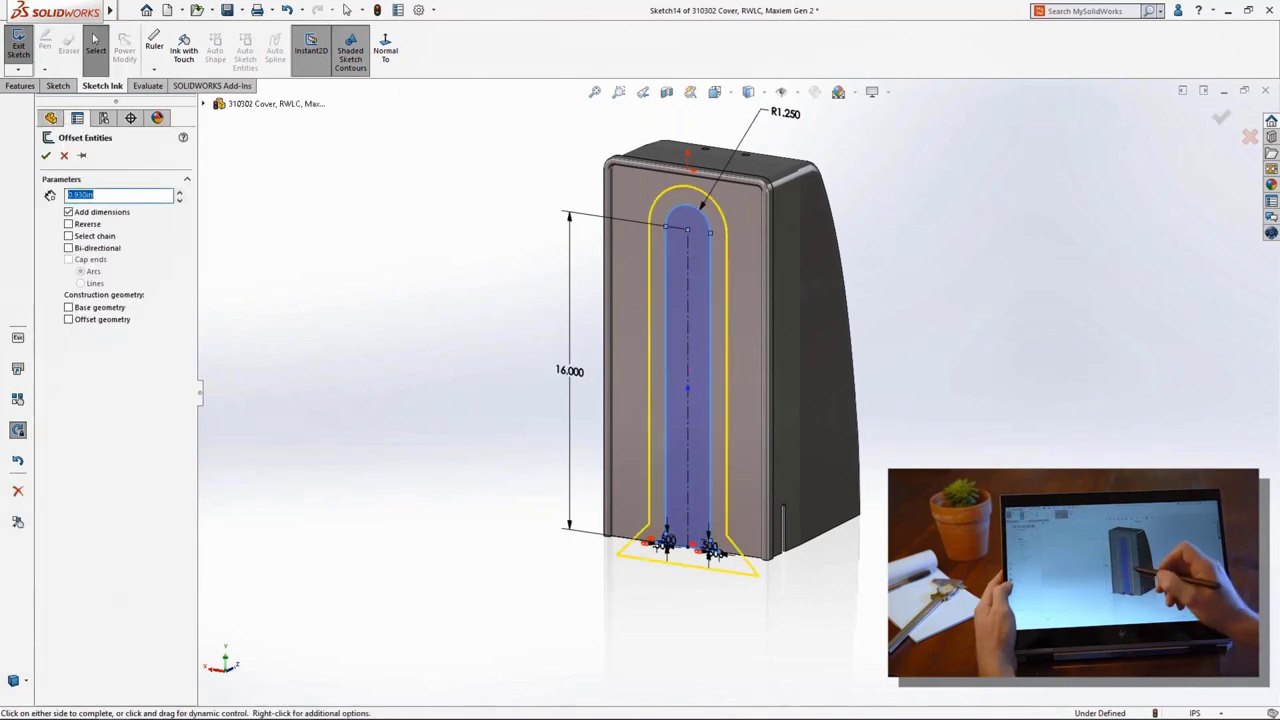
{"action": "left_click", "coordinate": [720, 395]}
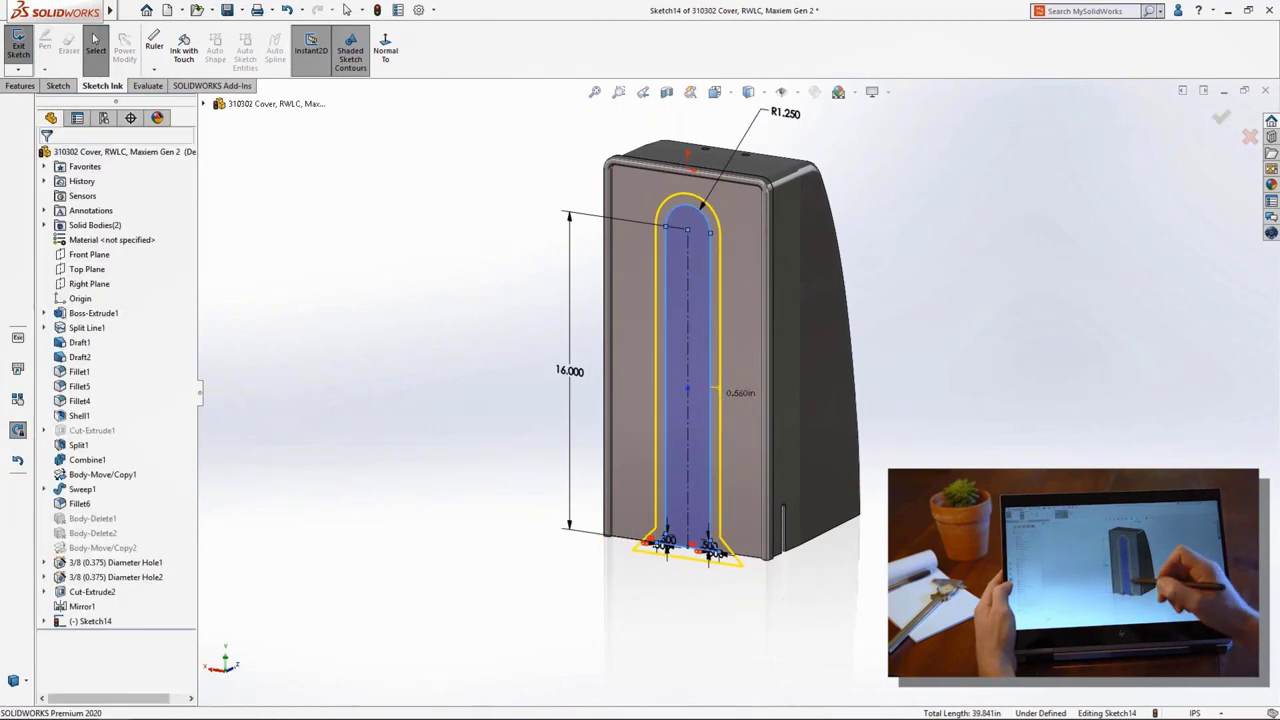
{"action": "key", "text": "ctrl+z"}
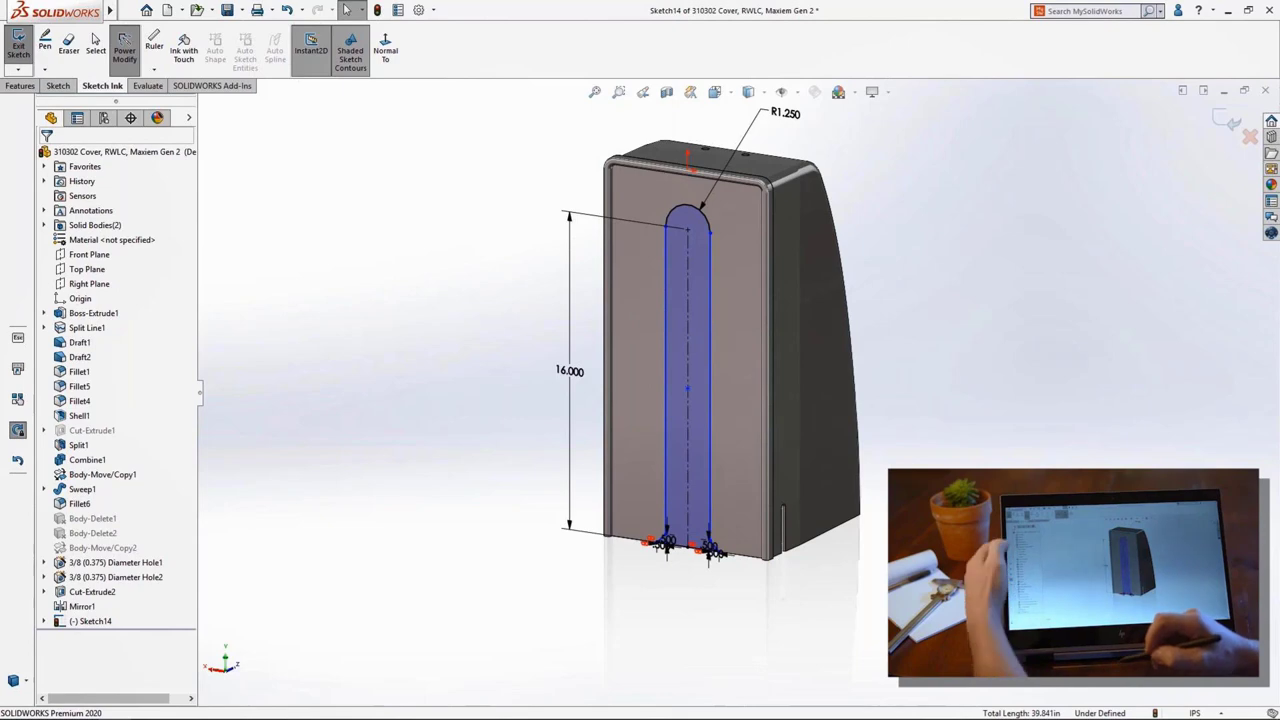
Extruded-cut the slot sketch through the cover with Direction 1 set to Up To Next.
{"action": "left_click", "coordinate": [21, 85]}
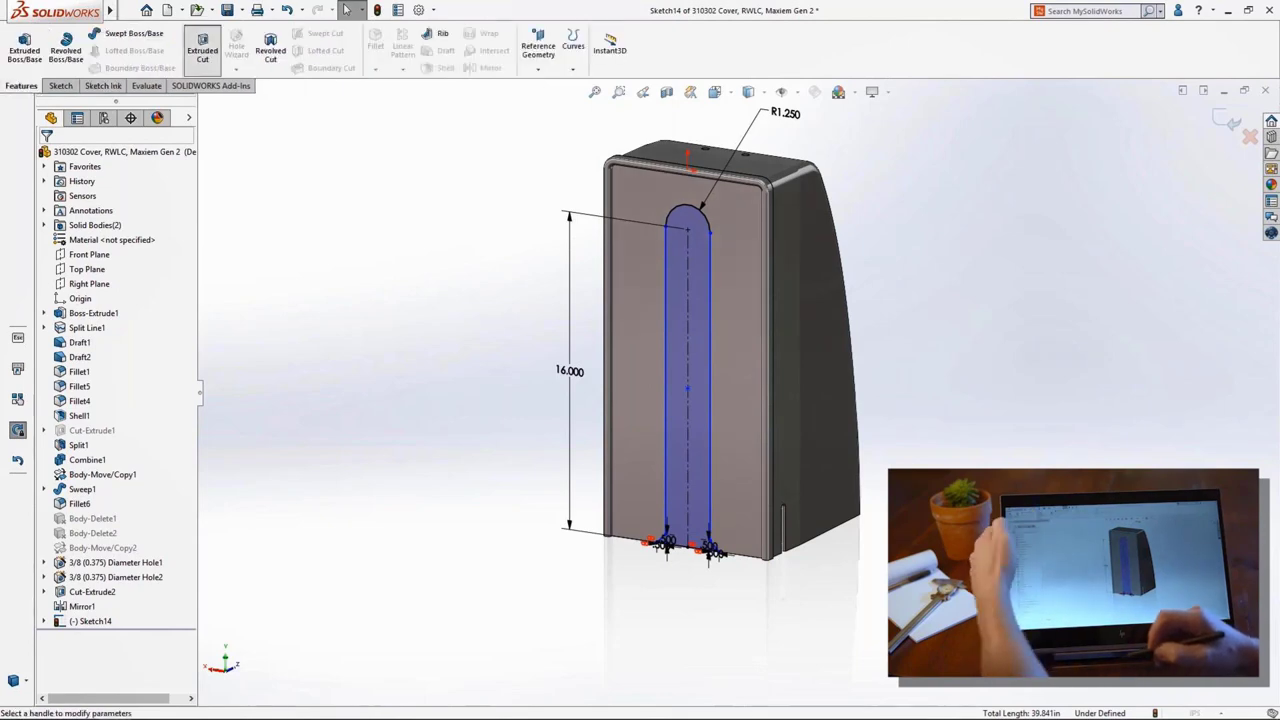
{"action": "left_click", "coordinate": [202, 48]}
{"action": "left_click", "coordinate": [85, 274]}
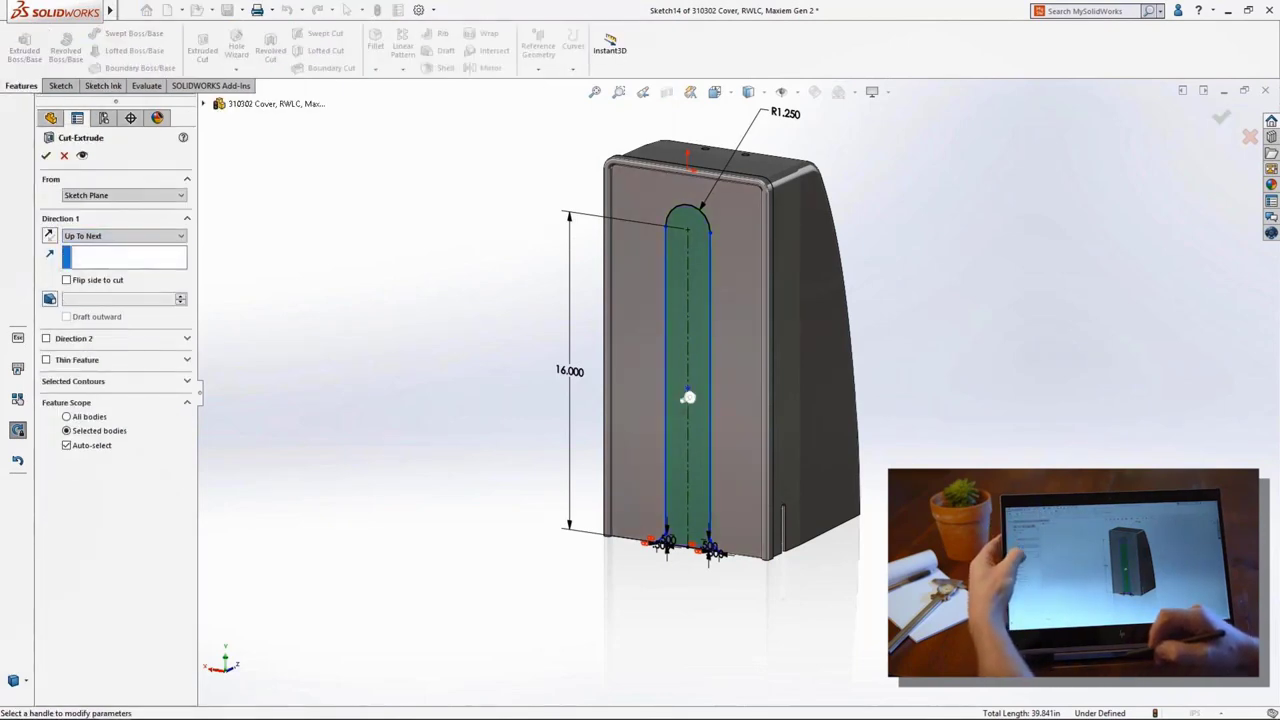
{"action": "left_click", "coordinate": [45, 155]}
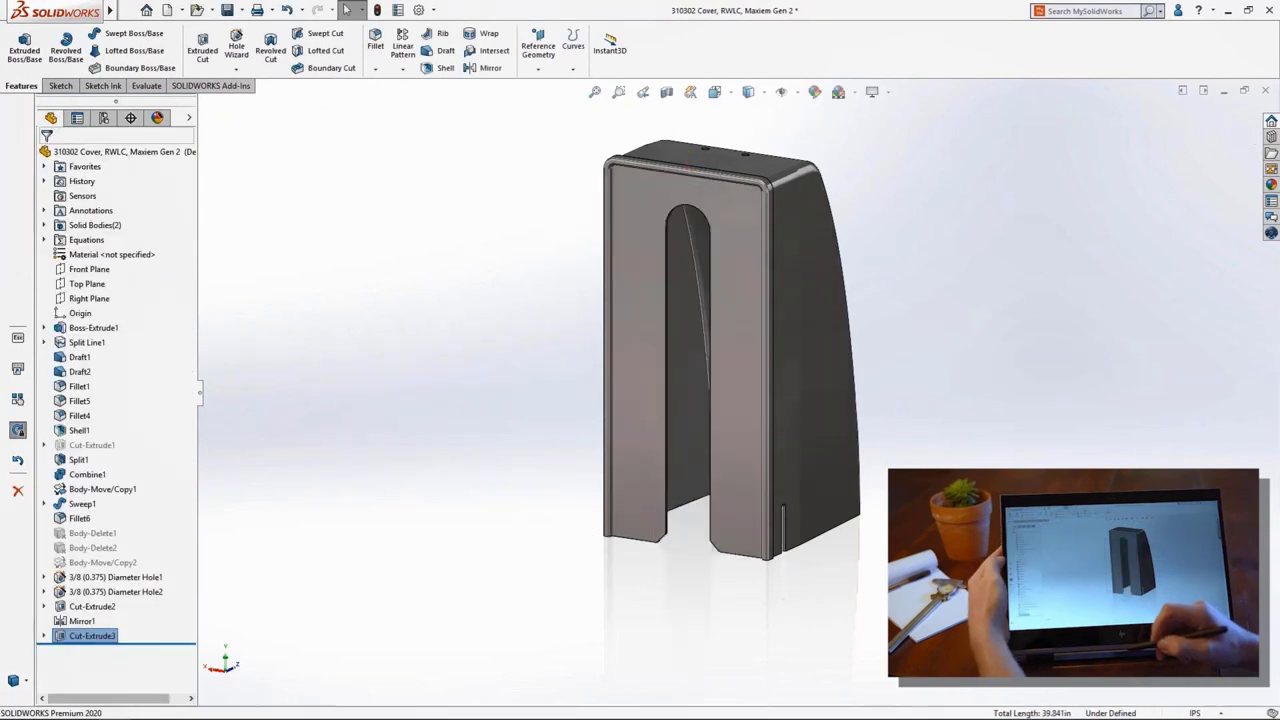
{"action": "left_click", "coordinate": [714, 91]}
Turn to a rear view and switch on Zebra Stripes across the cover's curved surfaces.
{"action": "left_click", "coordinate": [742, 150]}
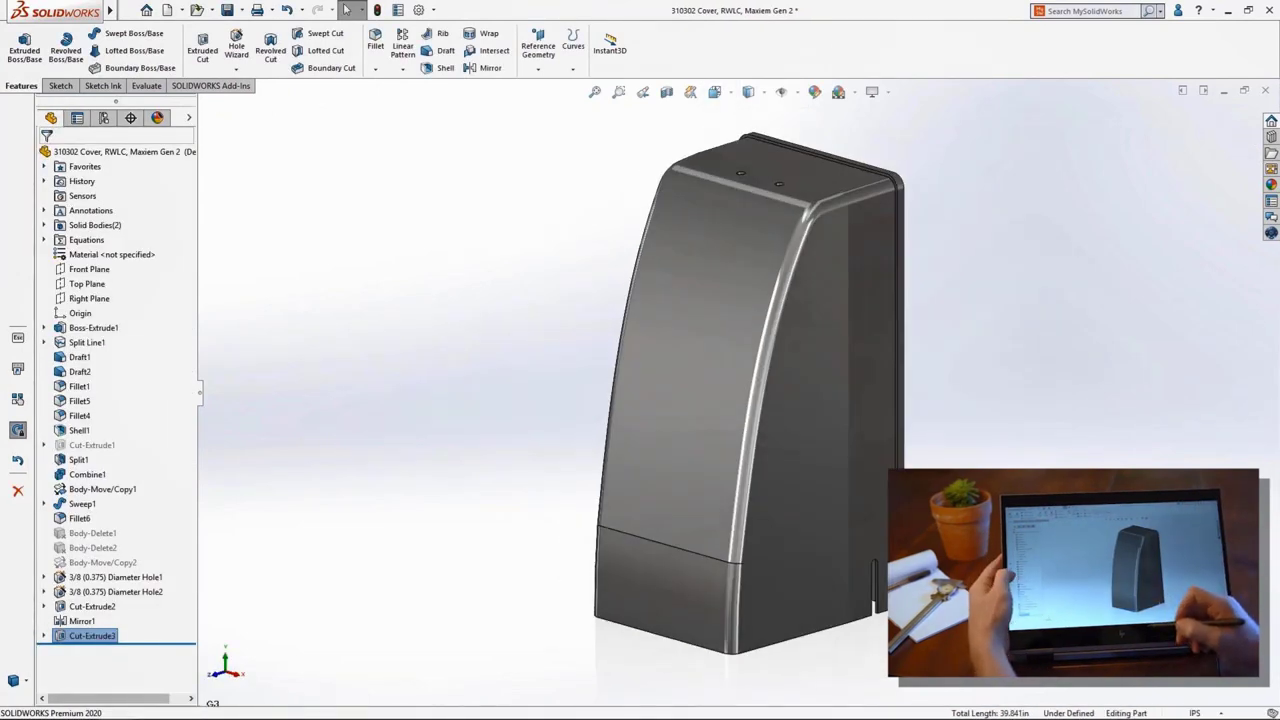
{"action": "key", "text": "s"}
{"action": "left_click", "coordinate": [217, 424]}
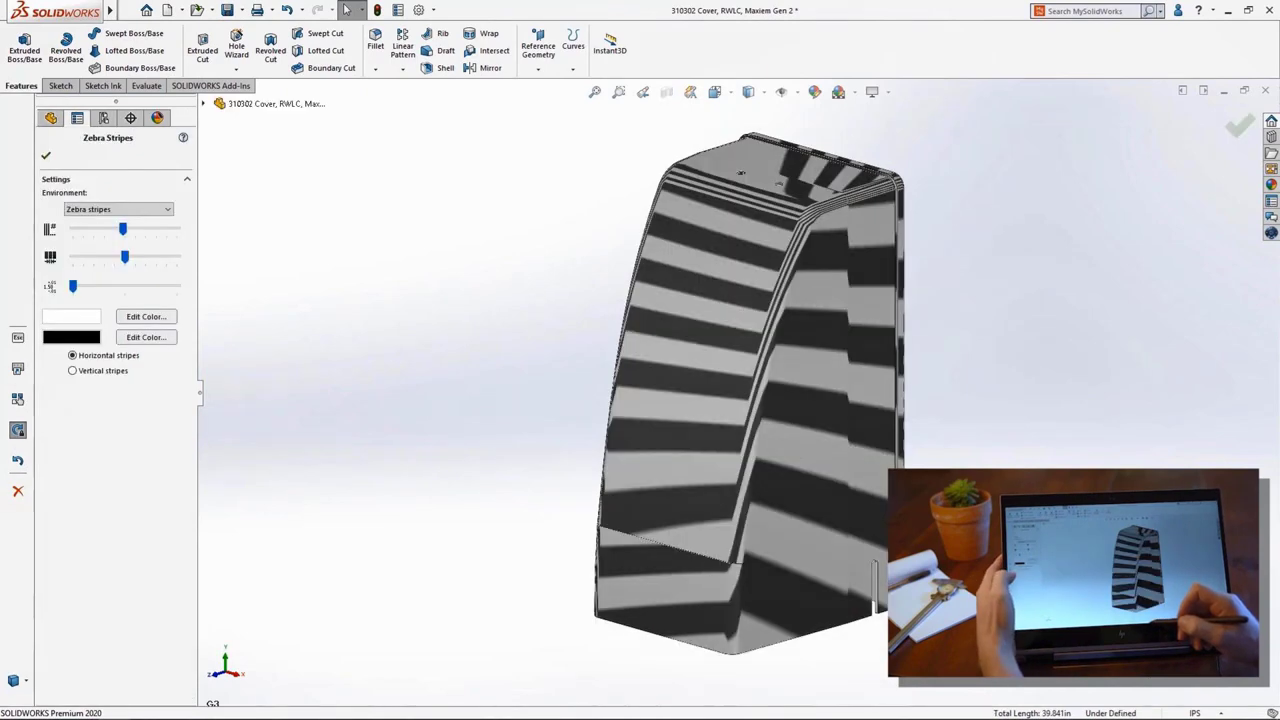
{"action": "left_click", "coordinate": [45, 155]}
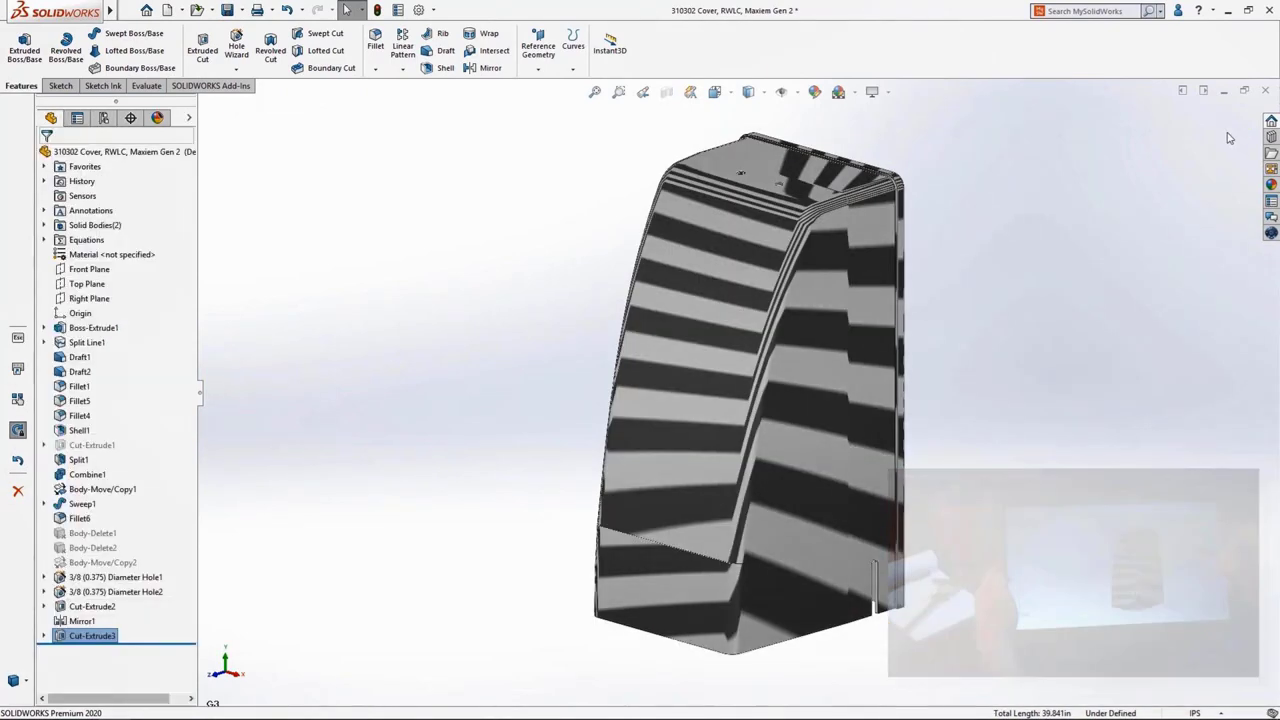
{"action": "left_click", "coordinate": [44, 166]}
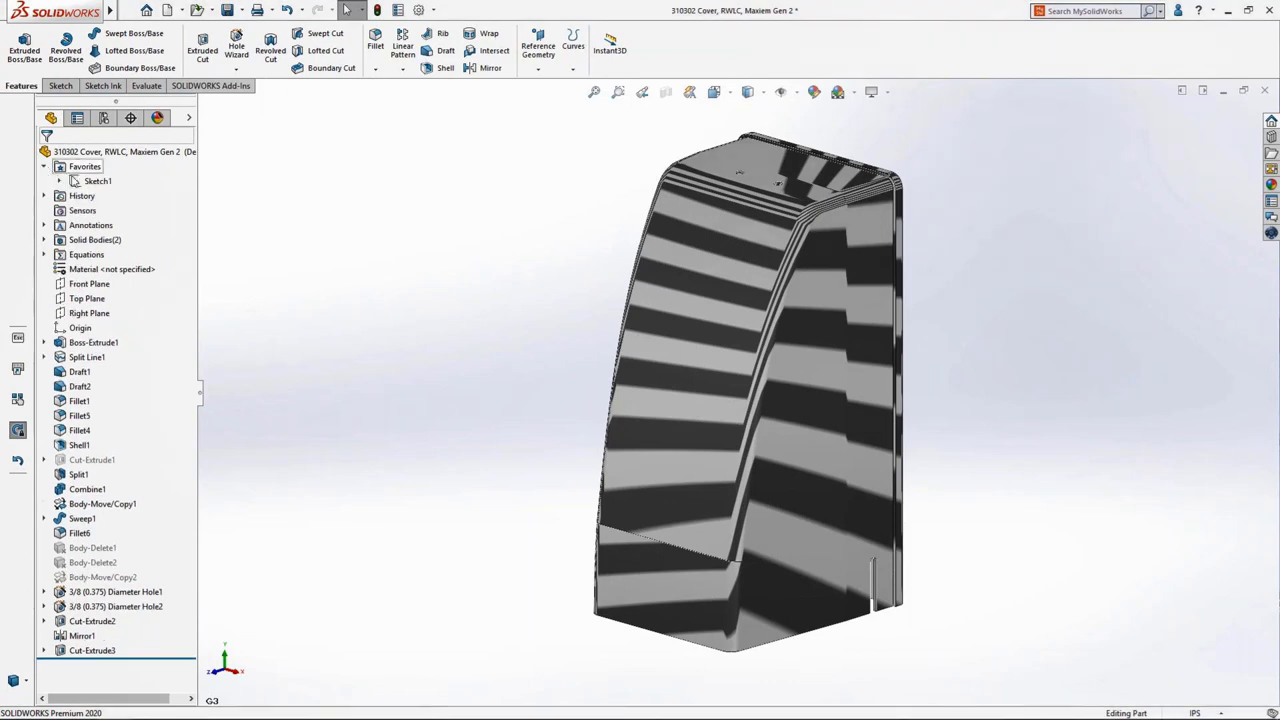
Edit Sketch1 from Favorites and view it normal to the sketch plane.
{"action": "left_click", "coordinate": [96, 181]}
{"action": "left_click", "coordinate": [97, 131]}
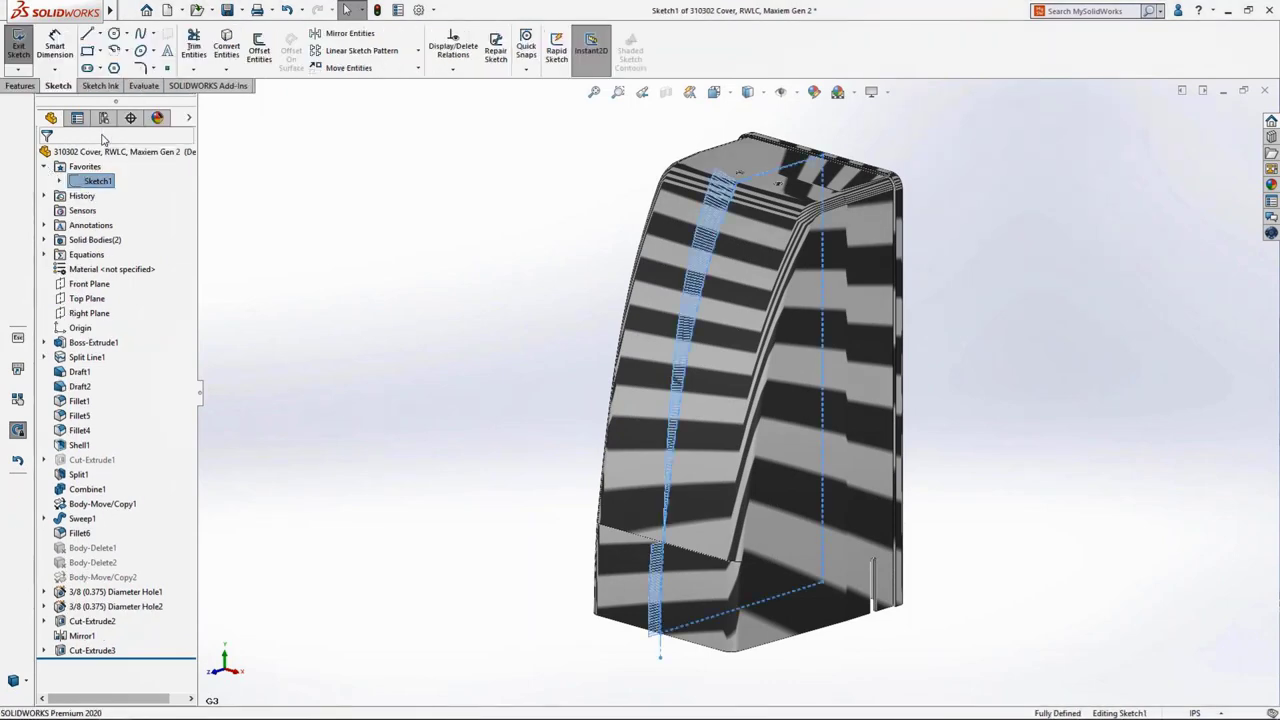
{"action": "left_click", "coordinate": [748, 91]}
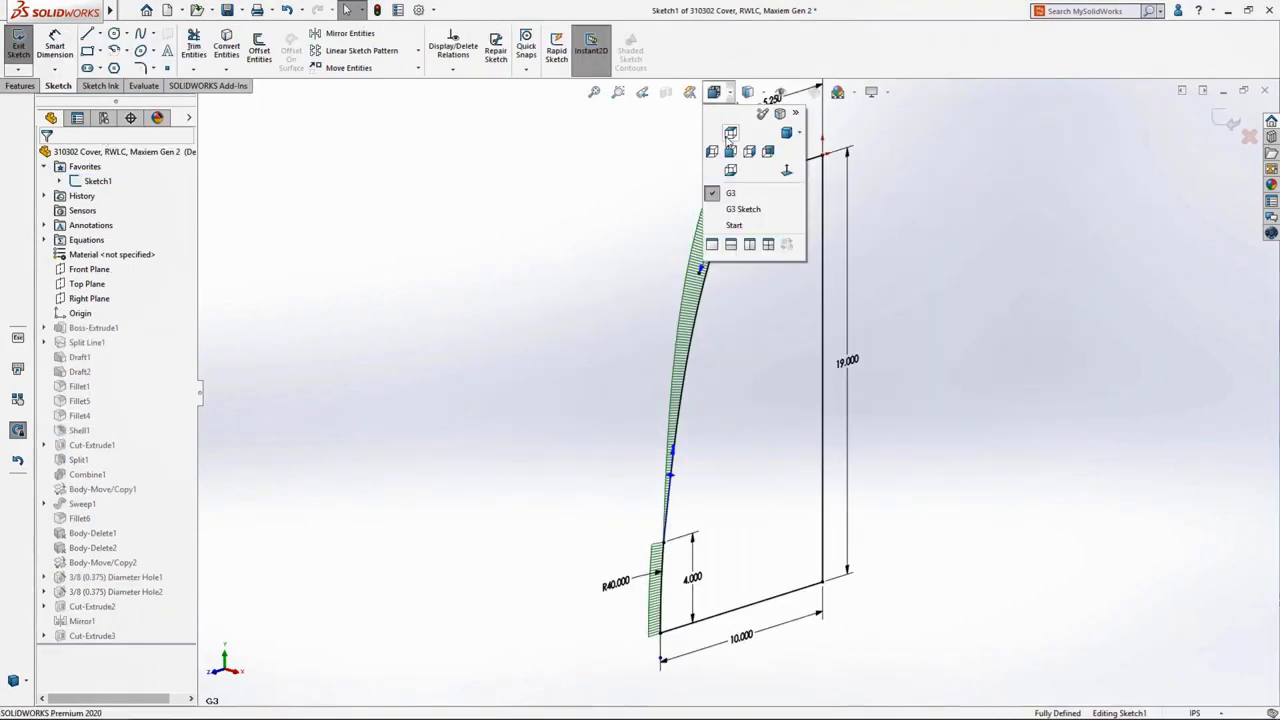
{"action": "left_click", "coordinate": [738, 210]}
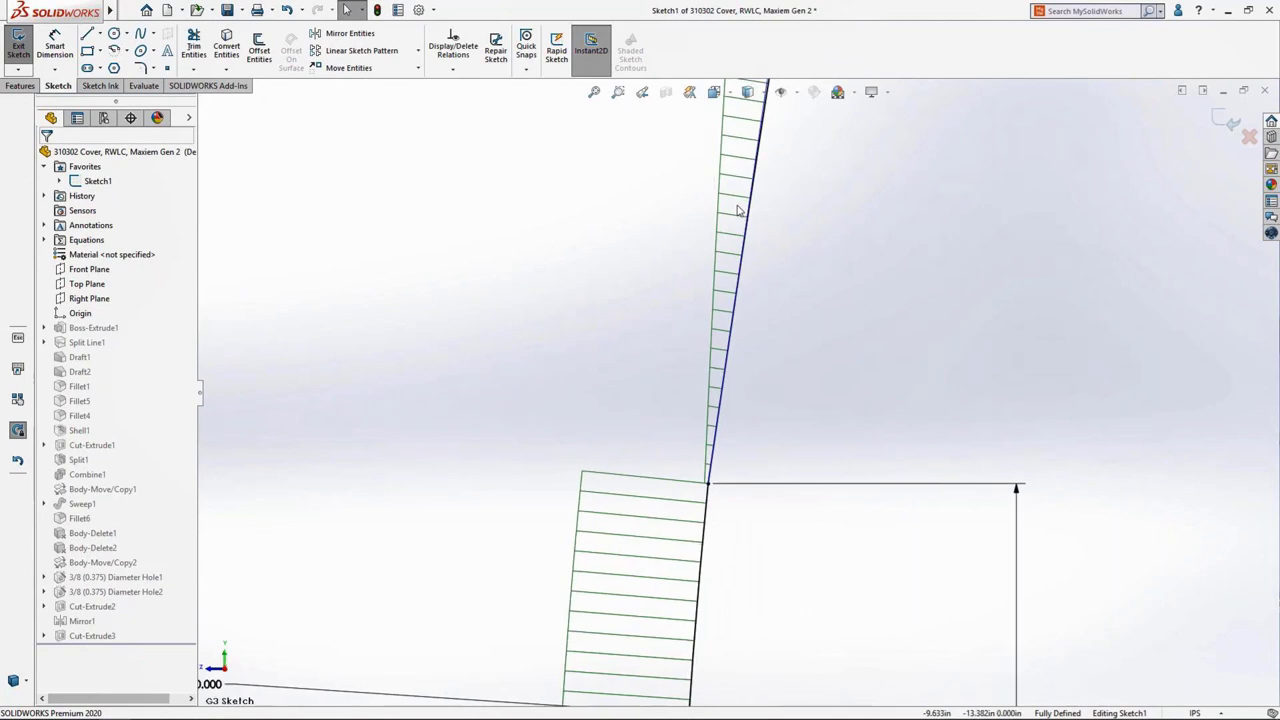
Give the curve's endpoint at the line tangent, equal-curvature and torsion continuity, then exit the sketch.
{"action": "left_click", "coordinate": [708, 484]}
{"action": "left_click", "coordinate": [750, 414]}
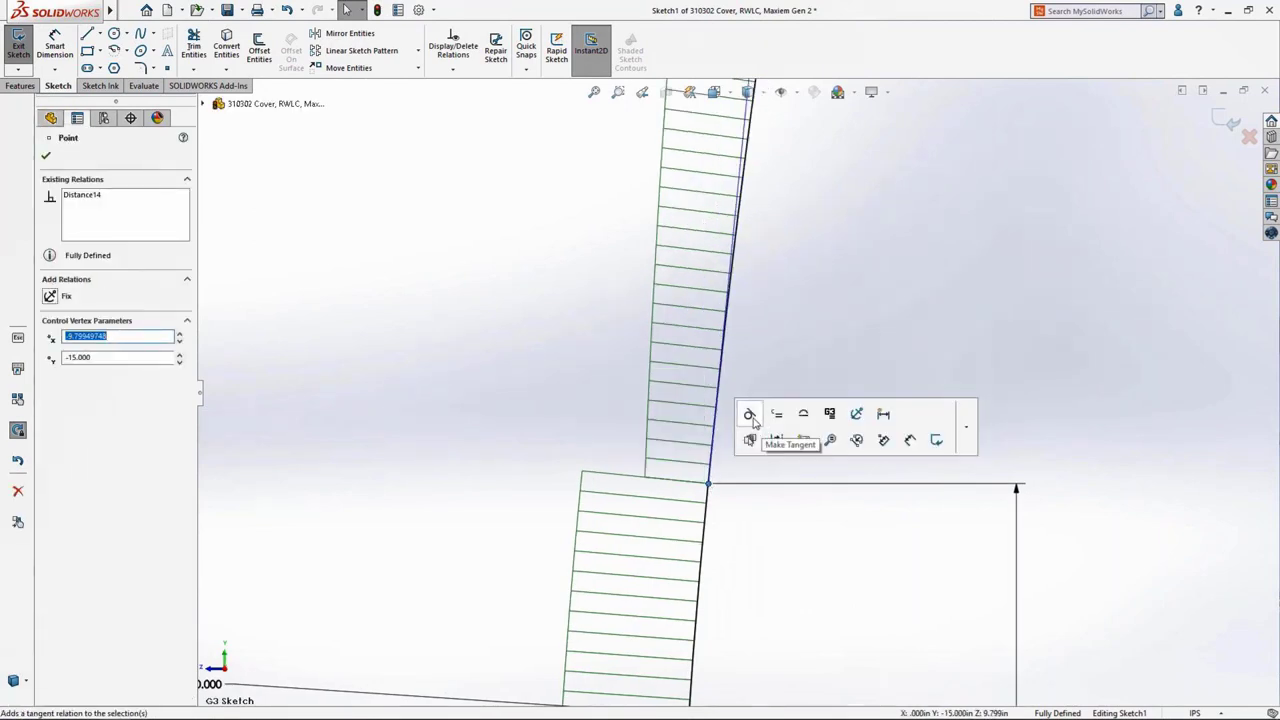
{"action": "left_click", "coordinate": [777, 414]}
{"action": "left_click", "coordinate": [830, 414]}
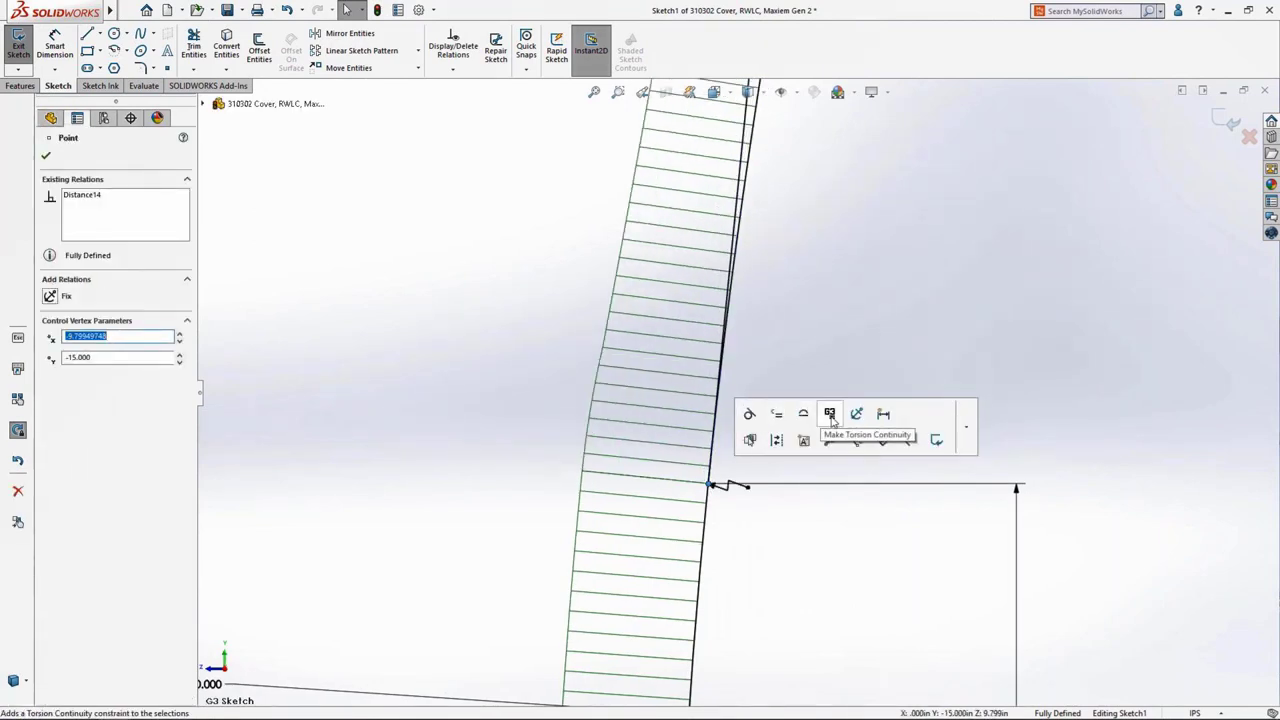
{"action": "left_click", "coordinate": [1228, 125]}
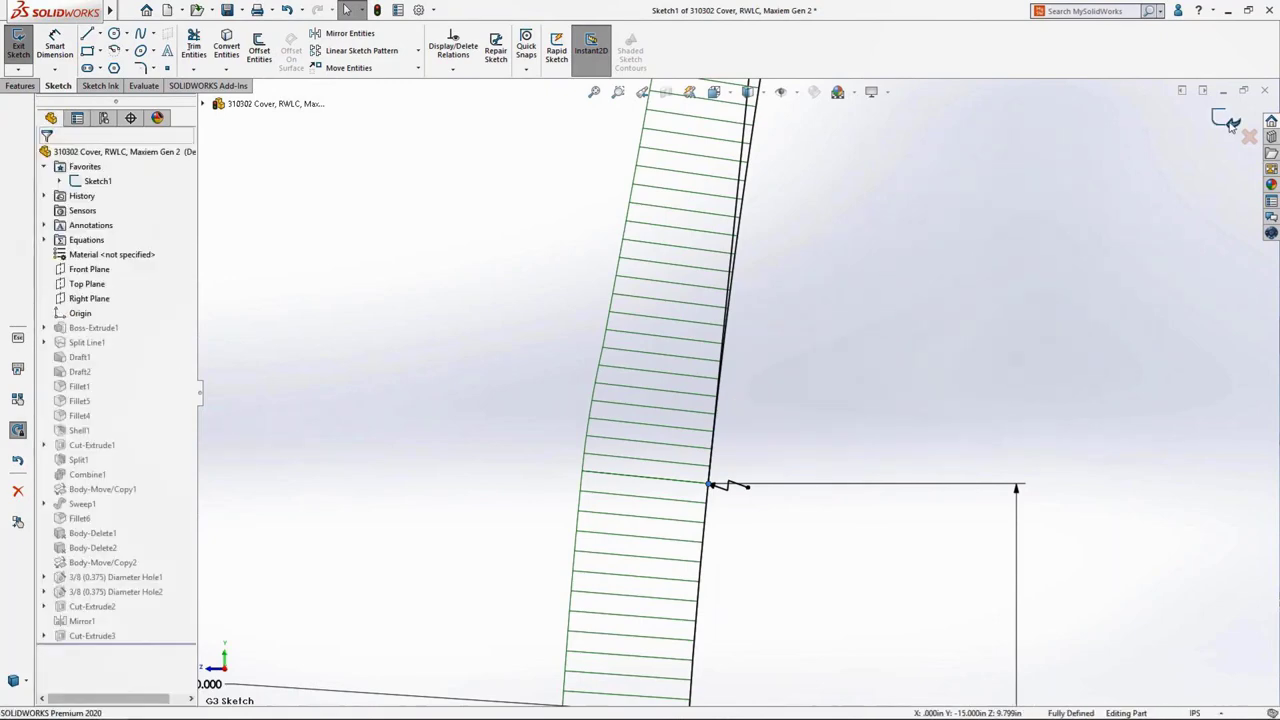
{"action": "left_click", "coordinate": [1228, 125]}
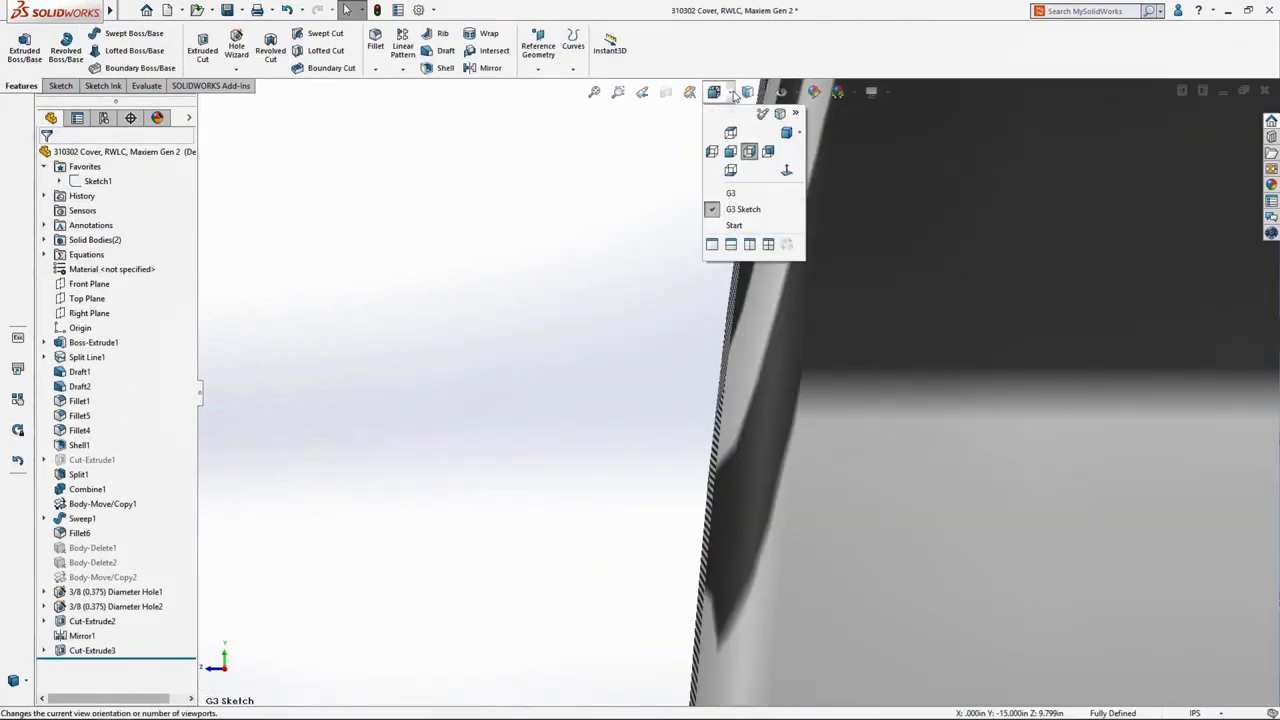
Undo and redo the G3 continuity change to compare the zebra stripes.
{"action": "key", "text": "f"}
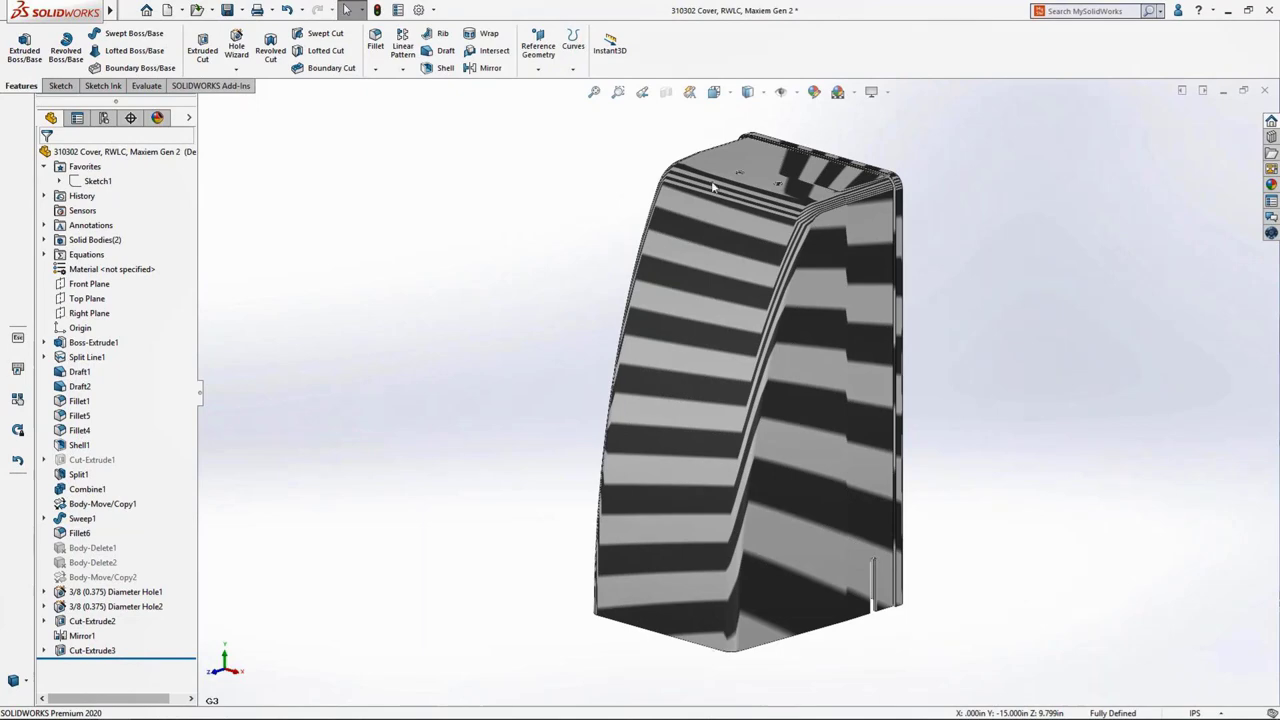
{"action": "left_click", "coordinate": [287, 10]}
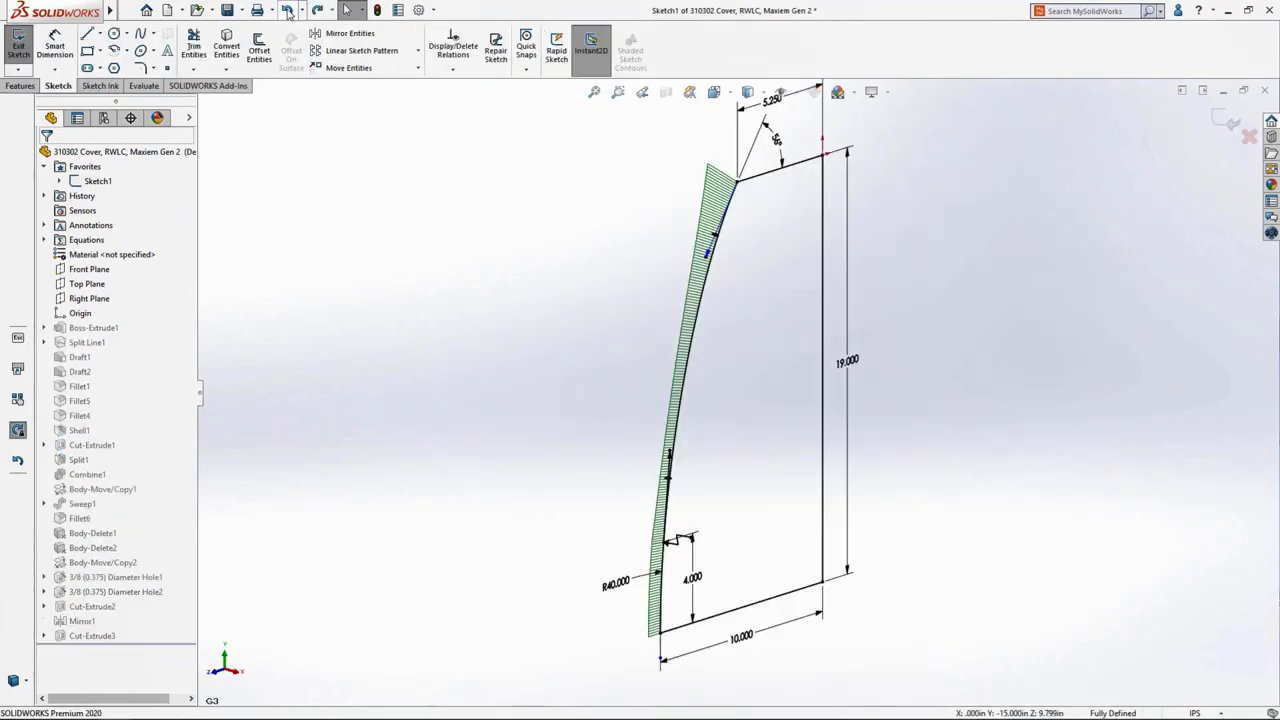
{"action": "left_click", "coordinate": [287, 10]}
{"action": "left_click", "coordinate": [287, 10]}
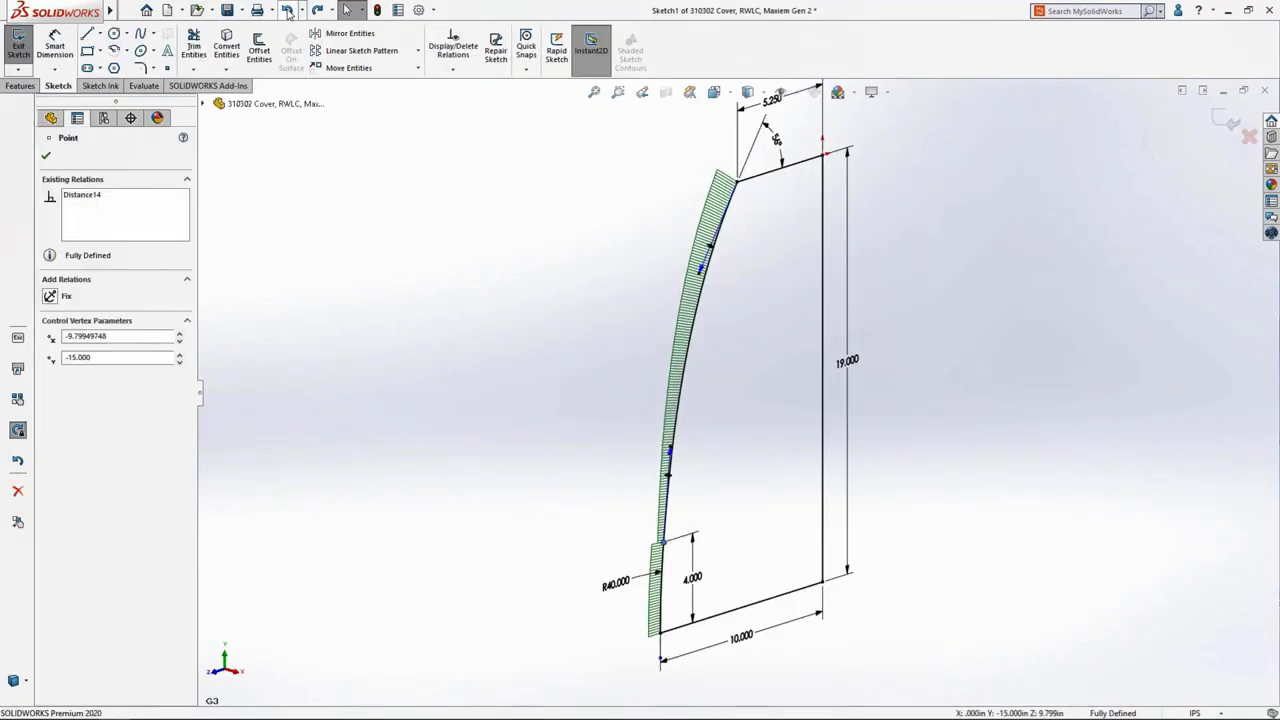
{"action": "left_click", "coordinate": [287, 10]}
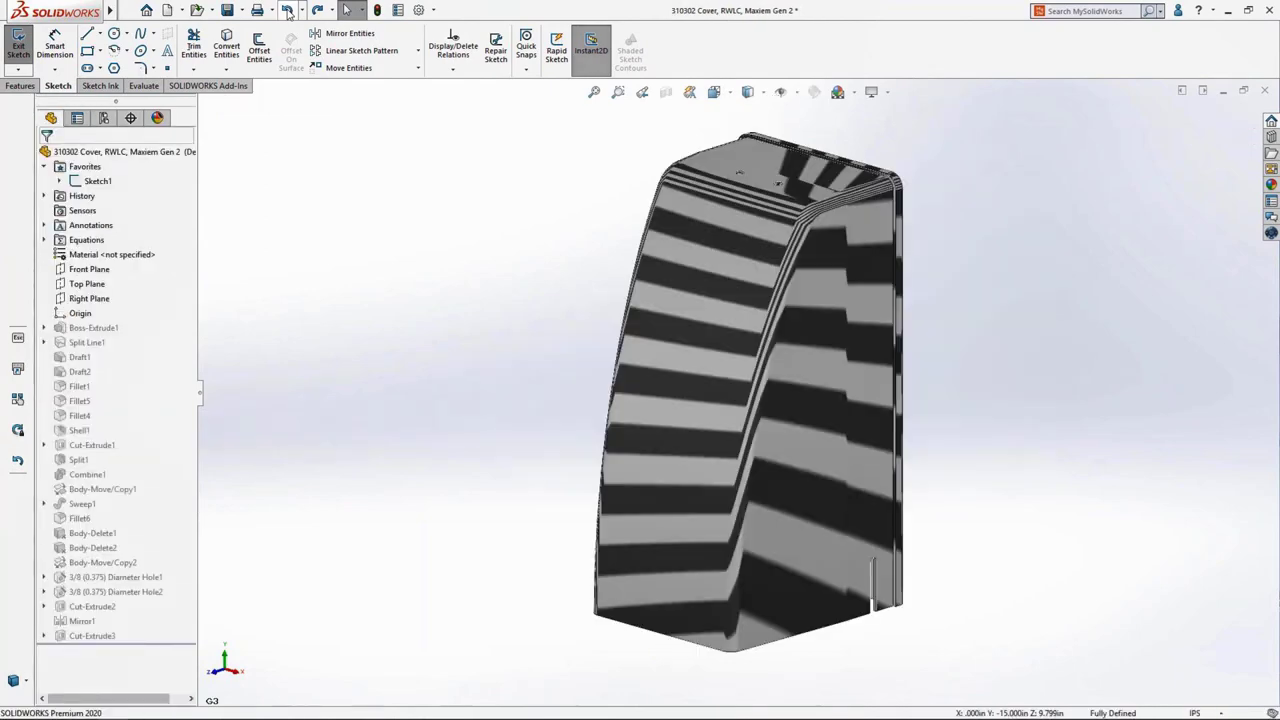
{"action": "left_click", "coordinate": [332, 10]}
{"action": "left_click", "coordinate": [345, 36]}
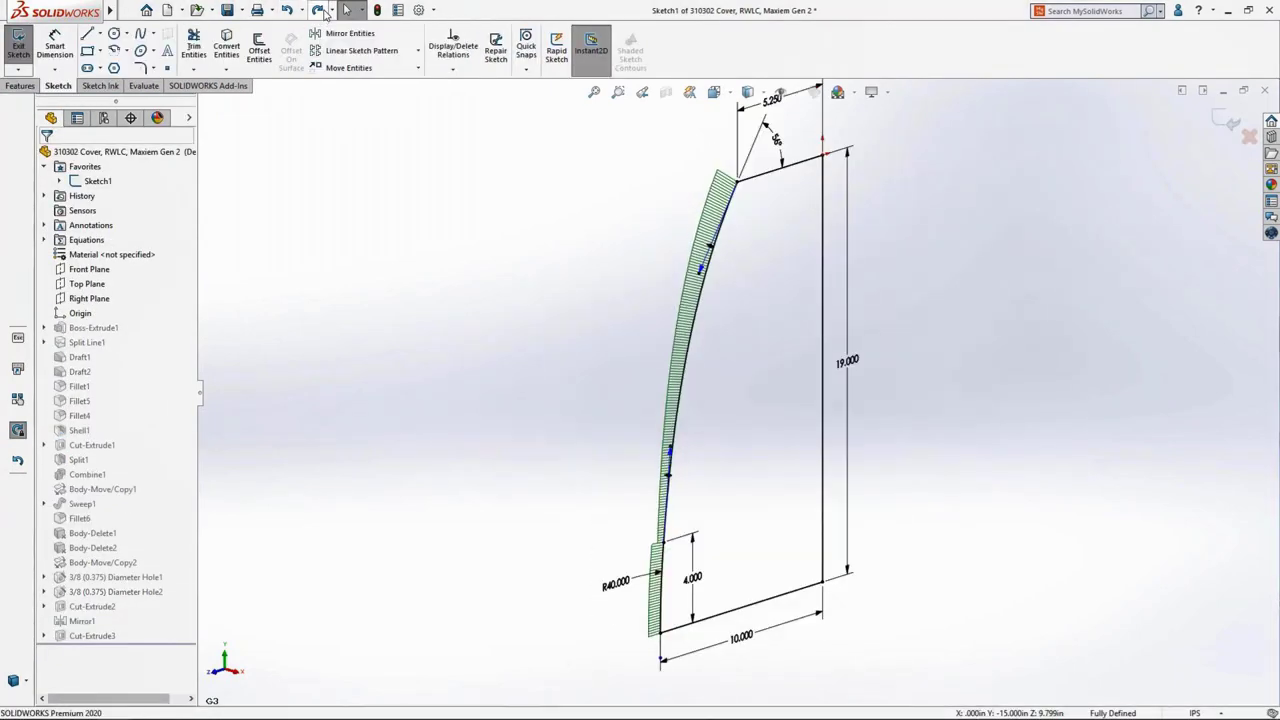
{"action": "left_click", "coordinate": [325, 12]}
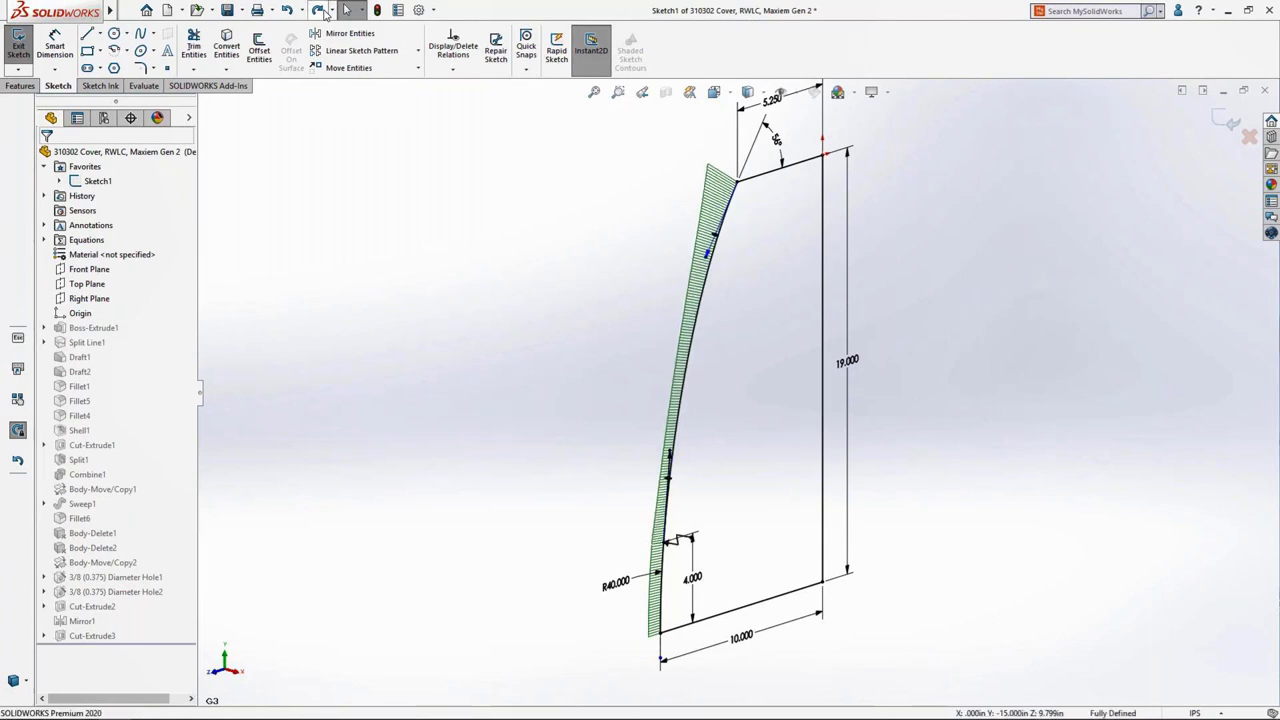
{"action": "left_click", "coordinate": [325, 12]}
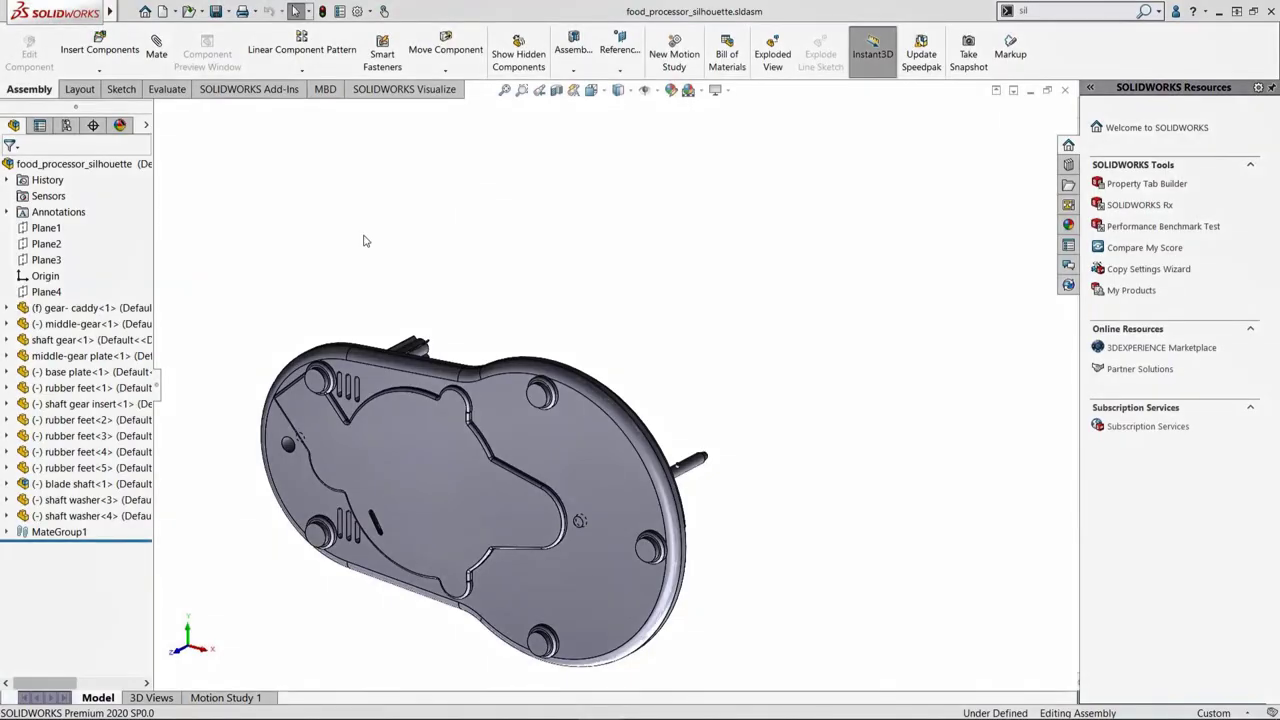
Sketch on Plane4 and convert the base plate into silhouette entities.
{"action": "left_click", "coordinate": [58, 291]}
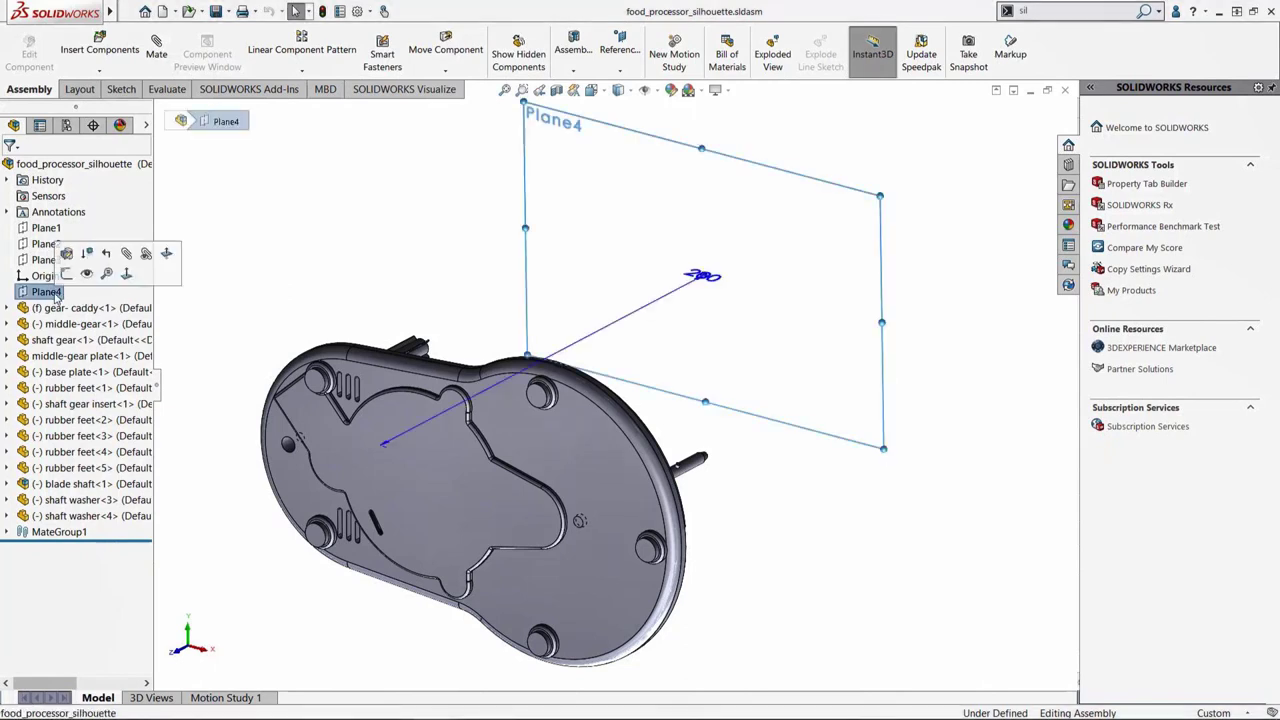
{"action": "left_click", "coordinate": [65, 275]}
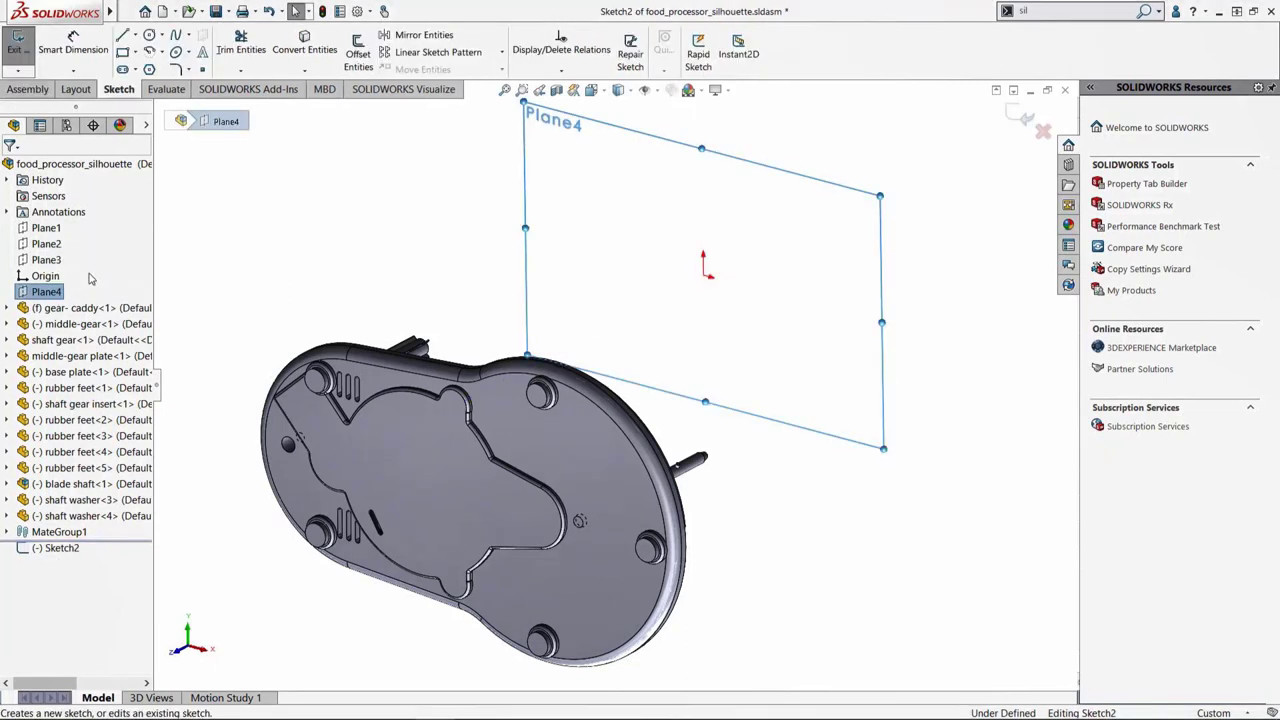
{"action": "left_click", "coordinate": [211, 275]}
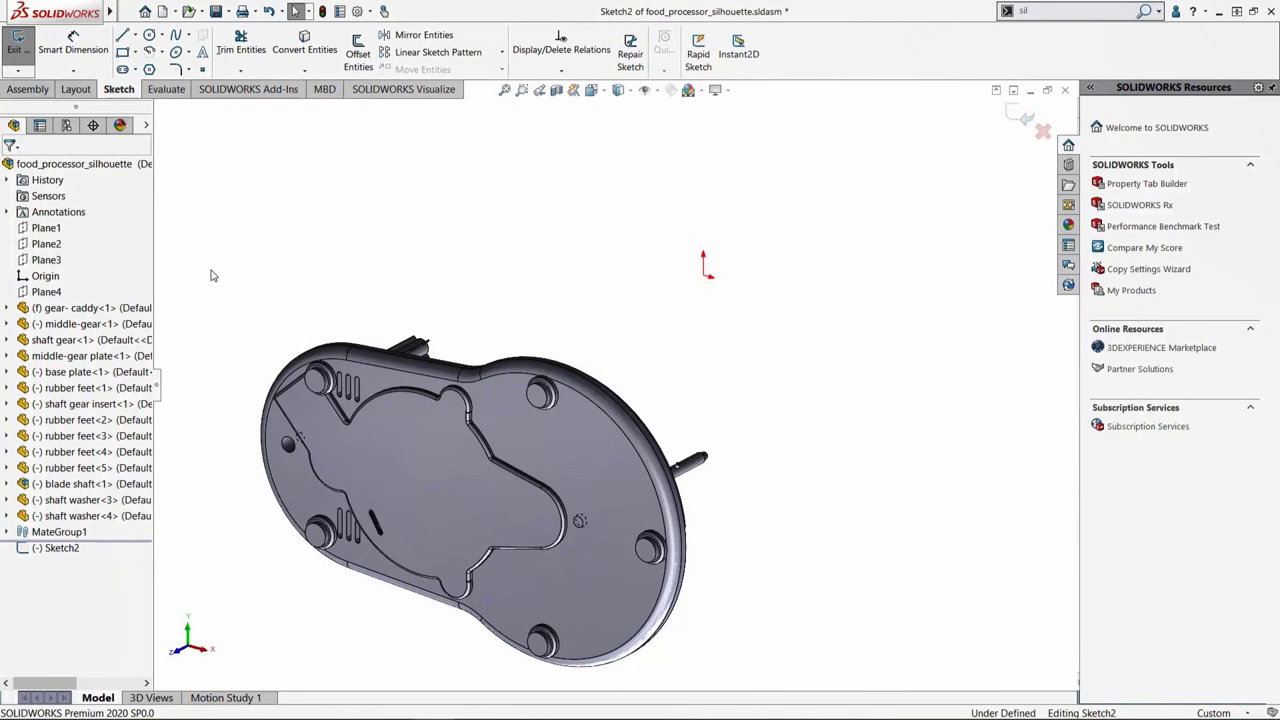
{"action": "middle_click_drag", "start_coordinate": [211, 275], "coordinate": [277, 337]}
{"action": "left_click", "coordinate": [305, 71]}
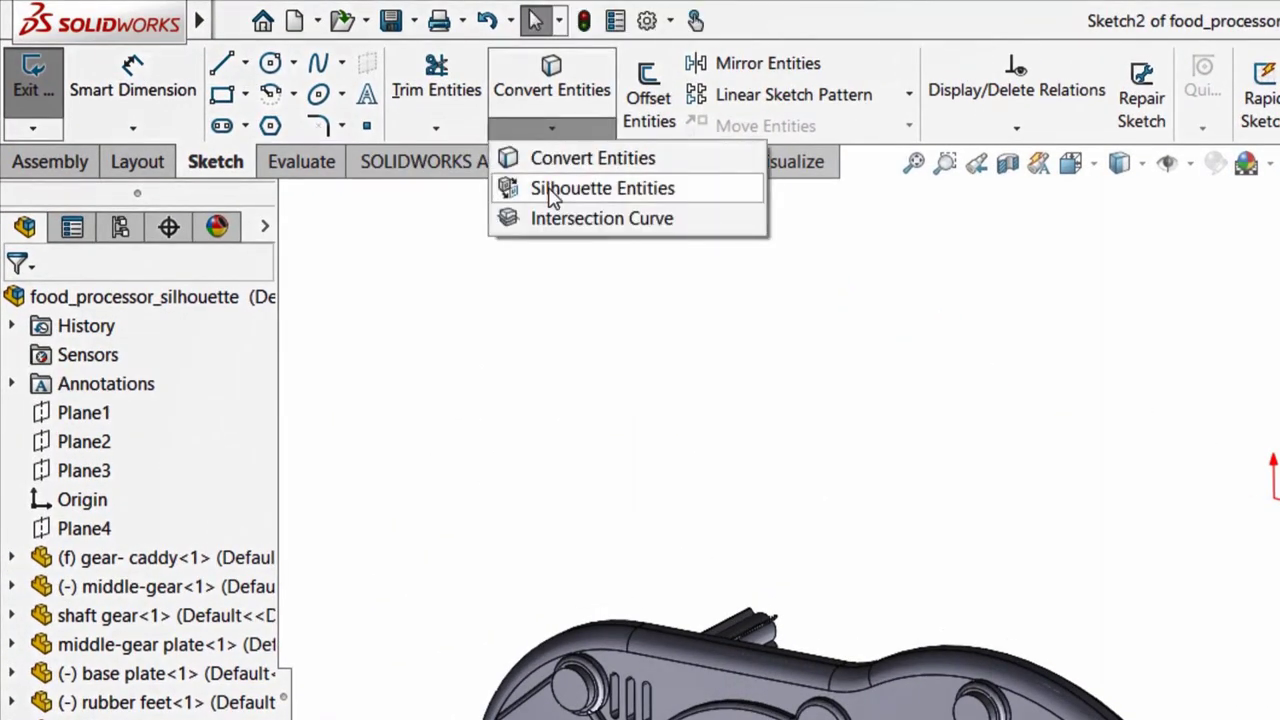
{"action": "left_click", "coordinate": [553, 192]}
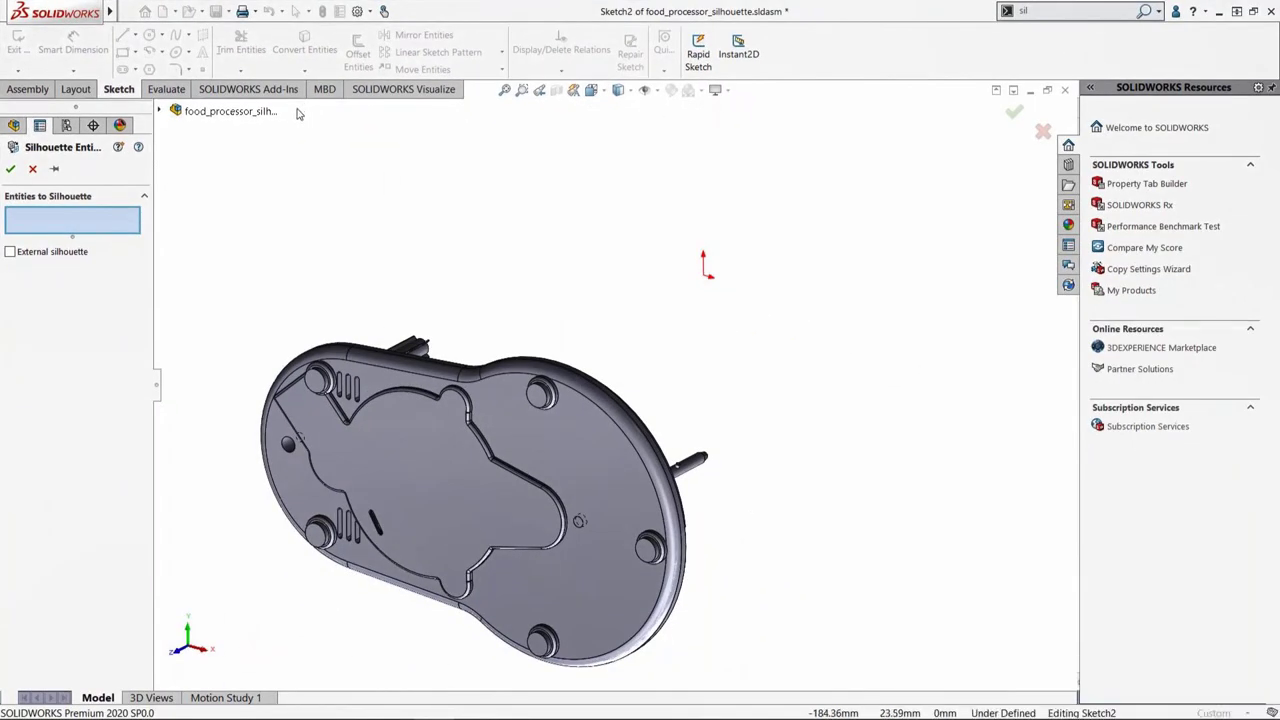
{"action": "left_click", "coordinate": [490, 408]}
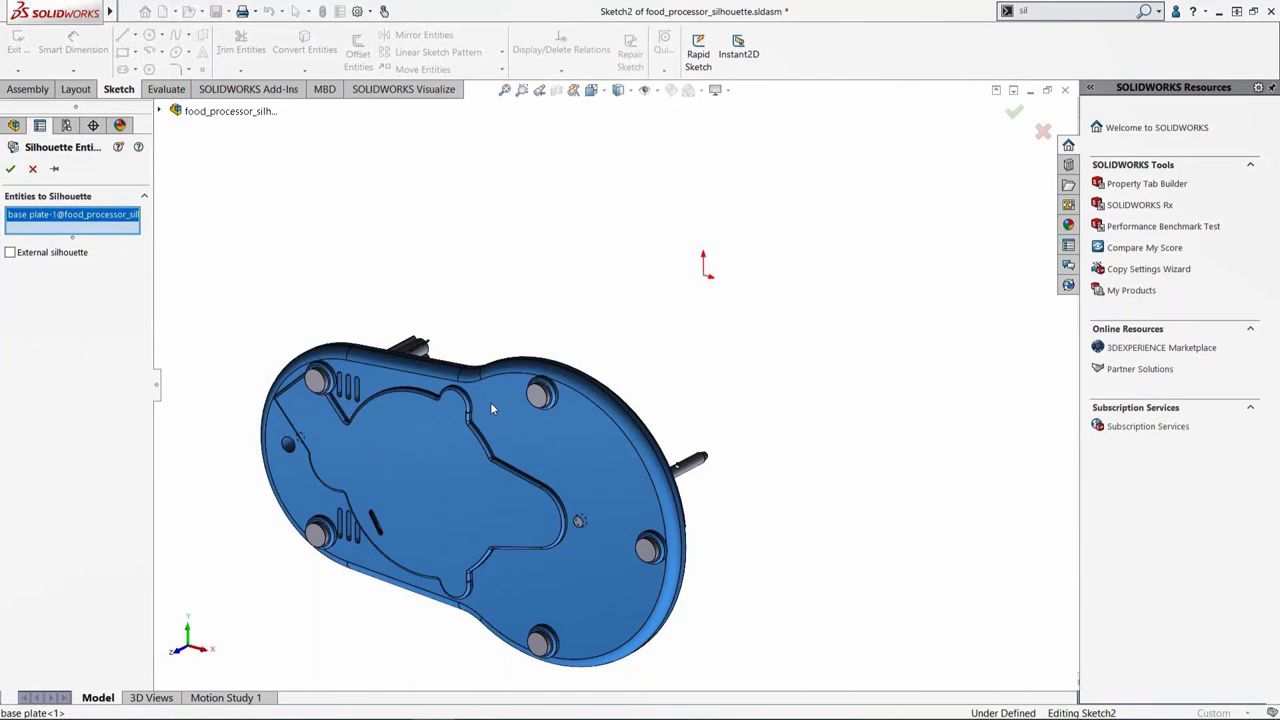
{"action": "key", "text": "Return"}
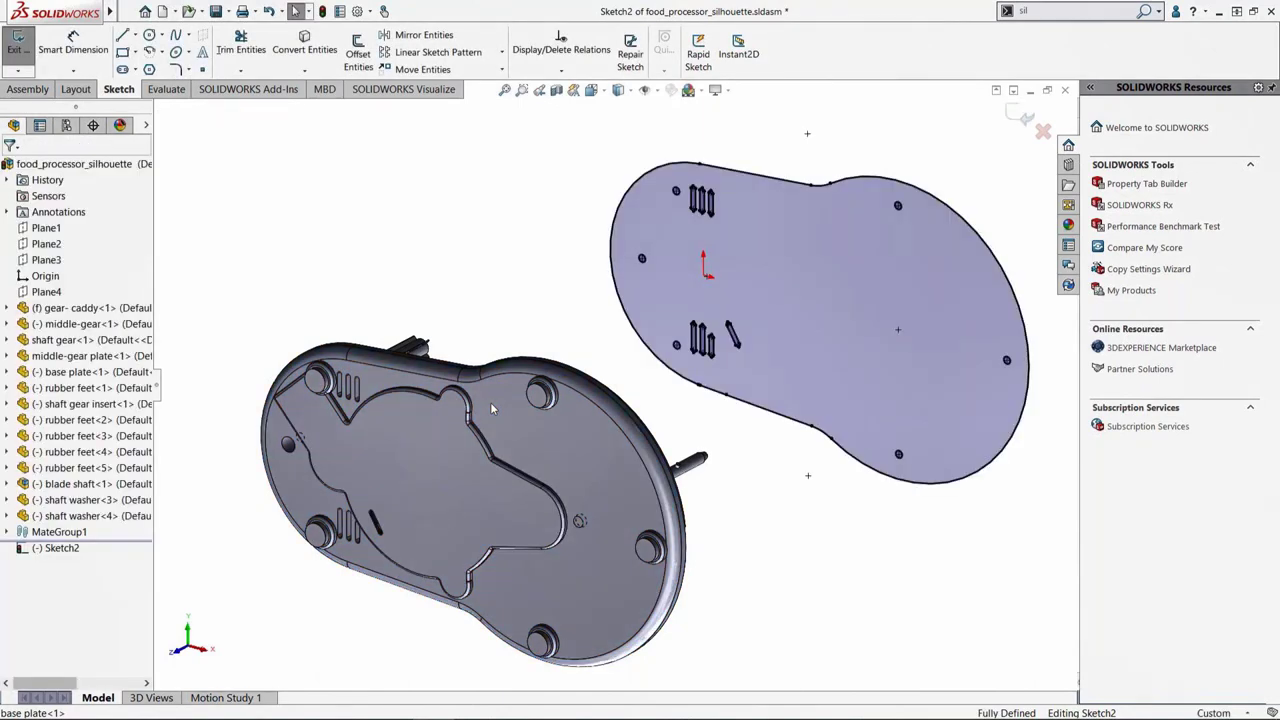
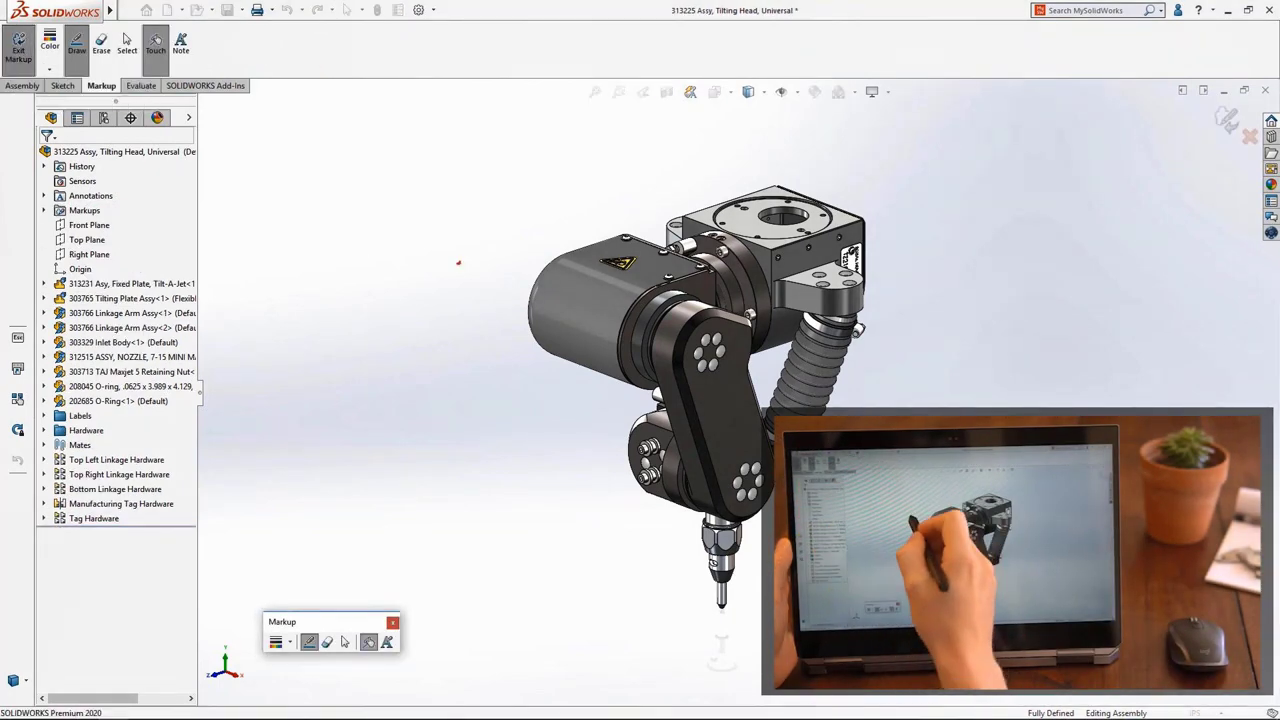
Draw red arrows at the motor and nozzle tip, with a warning triangle above the motor arrow.
{"action": "mouse_move", "coordinate": [459, 263]}
{"action": "left_mouse_down"}
{"action": "mouse_move", "coordinate": [476, 295]}
{"action": "mouse_move", "coordinate": [548, 322]}
{"action": "left_mouse_up"}
{"action": "left_click_drag", "start_coordinate": [442, 186], "coordinate": [482, 252]}
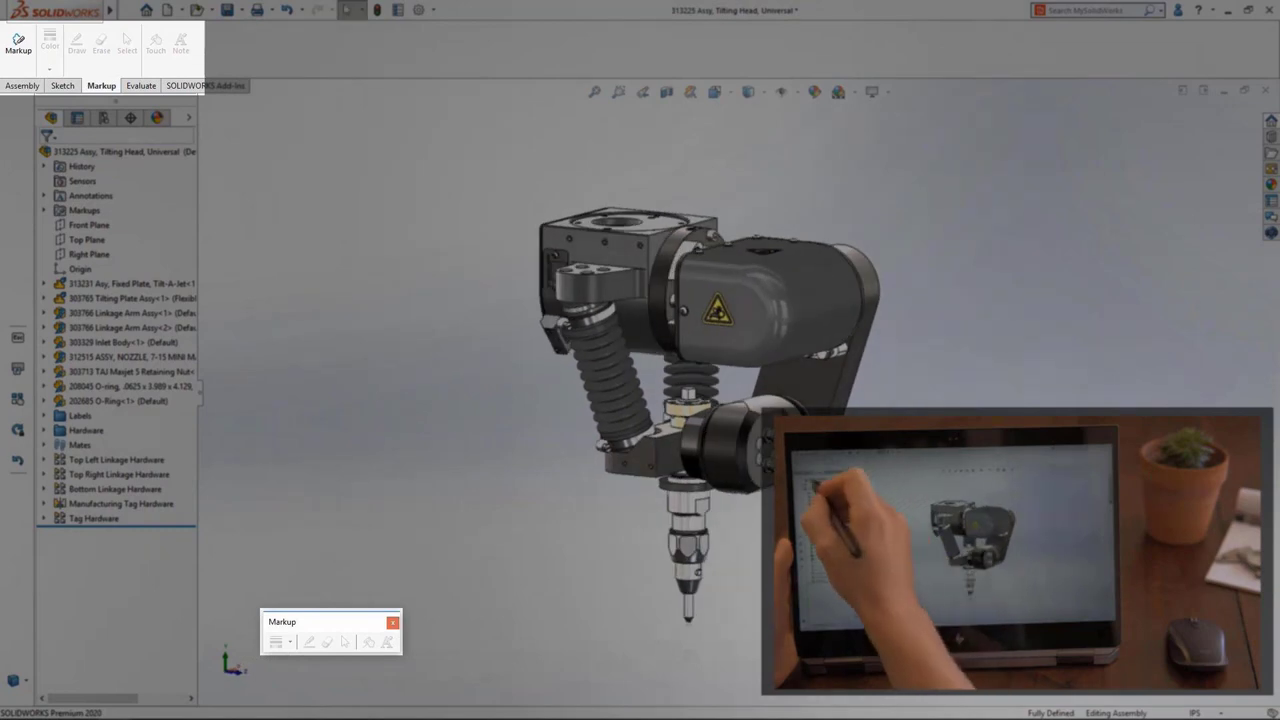
{"action": "left_click", "coordinate": [18, 45]}
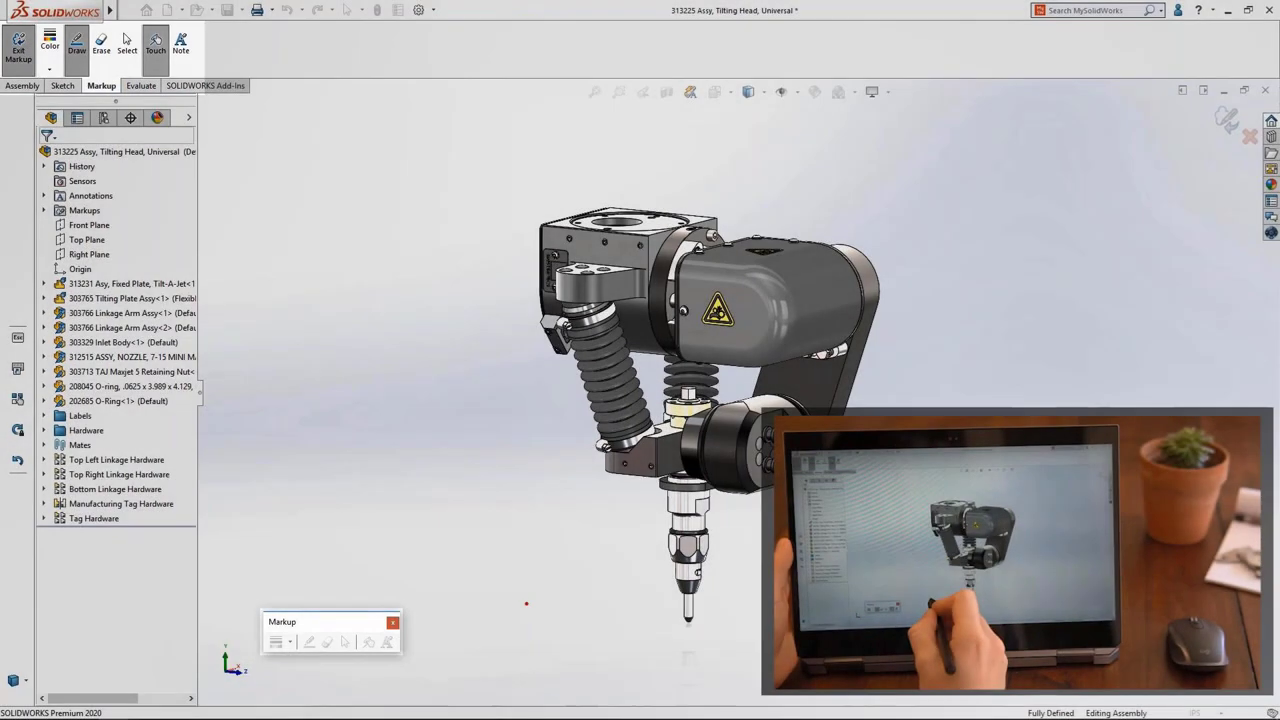
{"action": "mouse_move", "coordinate": [526, 603]}
{"action": "left_mouse_down"}
{"action": "mouse_move", "coordinate": [630, 604]}
{"action": "mouse_move", "coordinate": [622, 616]}
{"action": "left_mouse_up"}
{"action": "left_click_drag", "start_coordinate": [500, 535], "coordinate": [476, 558]}
Handwrite SHOW MOTION in red beside the nozzle arrow and keep the markup.
{"action": "left_click_drag", "start_coordinate": [505, 538], "coordinate": [518, 558]}
{"action": "mouse_move", "coordinate": [532, 536]}
{"action": "left_mouse_down"}
{"action": "mouse_move", "coordinate": [556, 556]}
{"action": "mouse_move", "coordinate": [568, 533]}
{"action": "left_mouse_up"}
{"action": "left_click_drag", "start_coordinate": [488, 574], "coordinate": [503, 593]}
{"action": "left_click_drag", "start_coordinate": [510, 572], "coordinate": [549, 568]}
{"action": "left_click_drag", "start_coordinate": [538, 570], "coordinate": [537, 592]}
{"action": "mouse_move", "coordinate": [558, 568]}
{"action": "left_mouse_down"}
{"action": "mouse_move", "coordinate": [558, 590]}
{"action": "mouse_move", "coordinate": [574, 569]}
{"action": "left_mouse_up"}
{"action": "left_click_drag", "start_coordinate": [588, 590], "coordinate": [607, 560]}
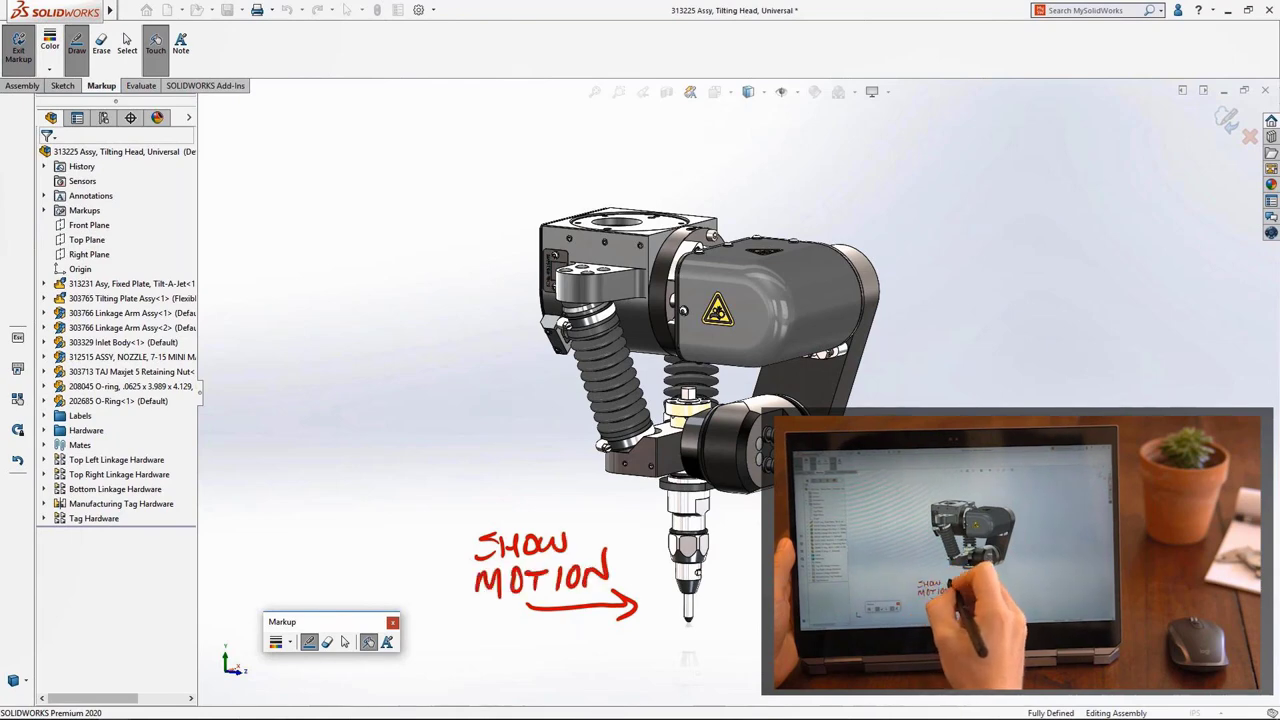
{"action": "key", "text": "Escape"}
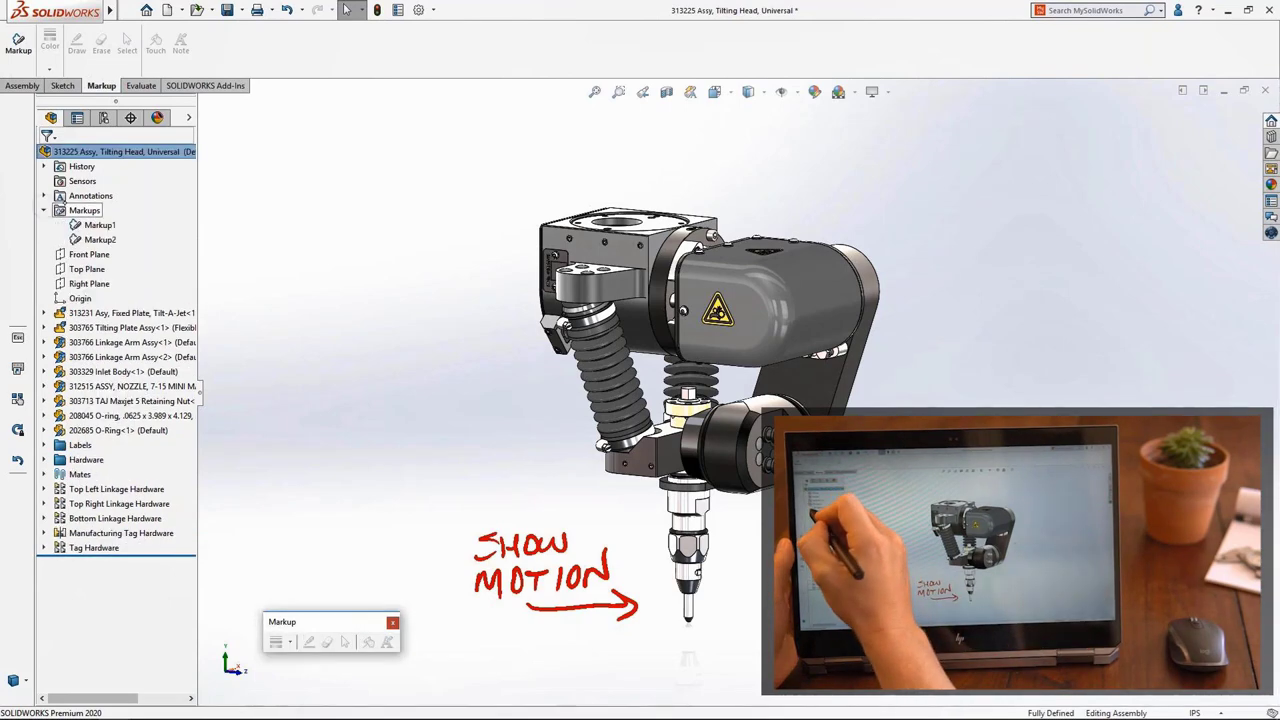
Orient to Markup1's view, then export Markup1 and Markup2 as TIF images.
{"action": "right_click", "coordinate": [100, 224]}
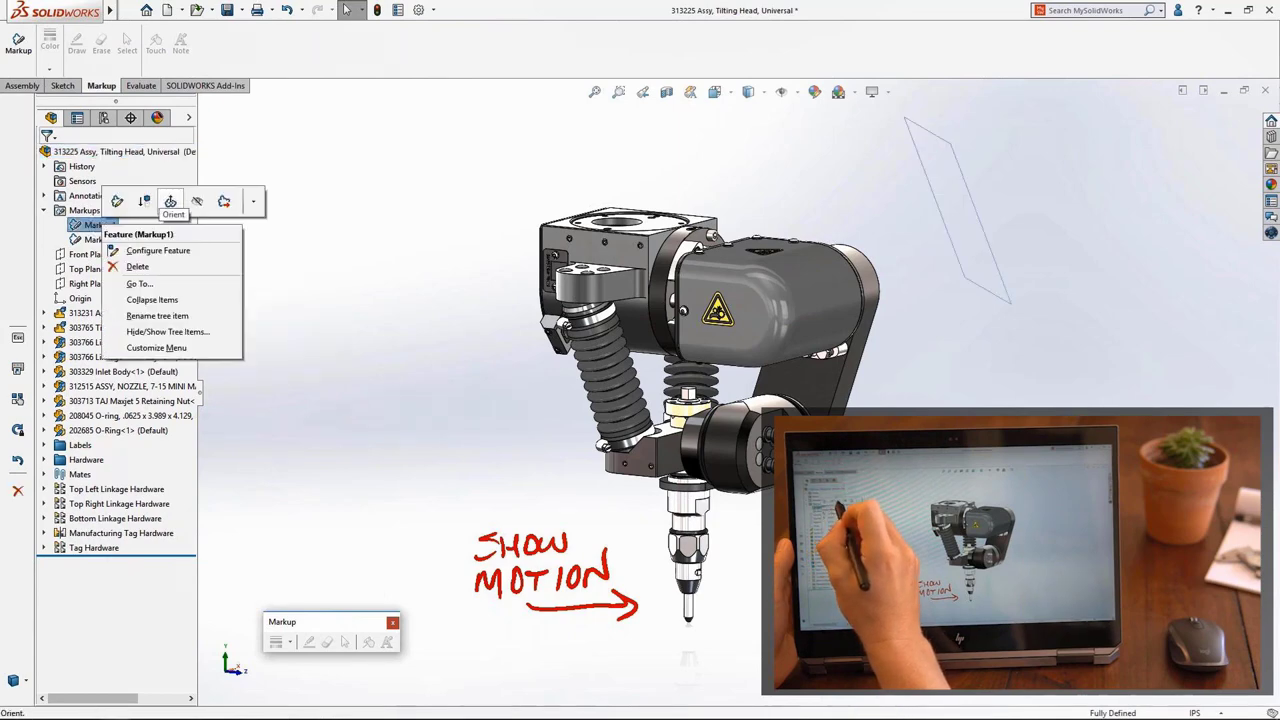
{"action": "left_click", "coordinate": [170, 201]}
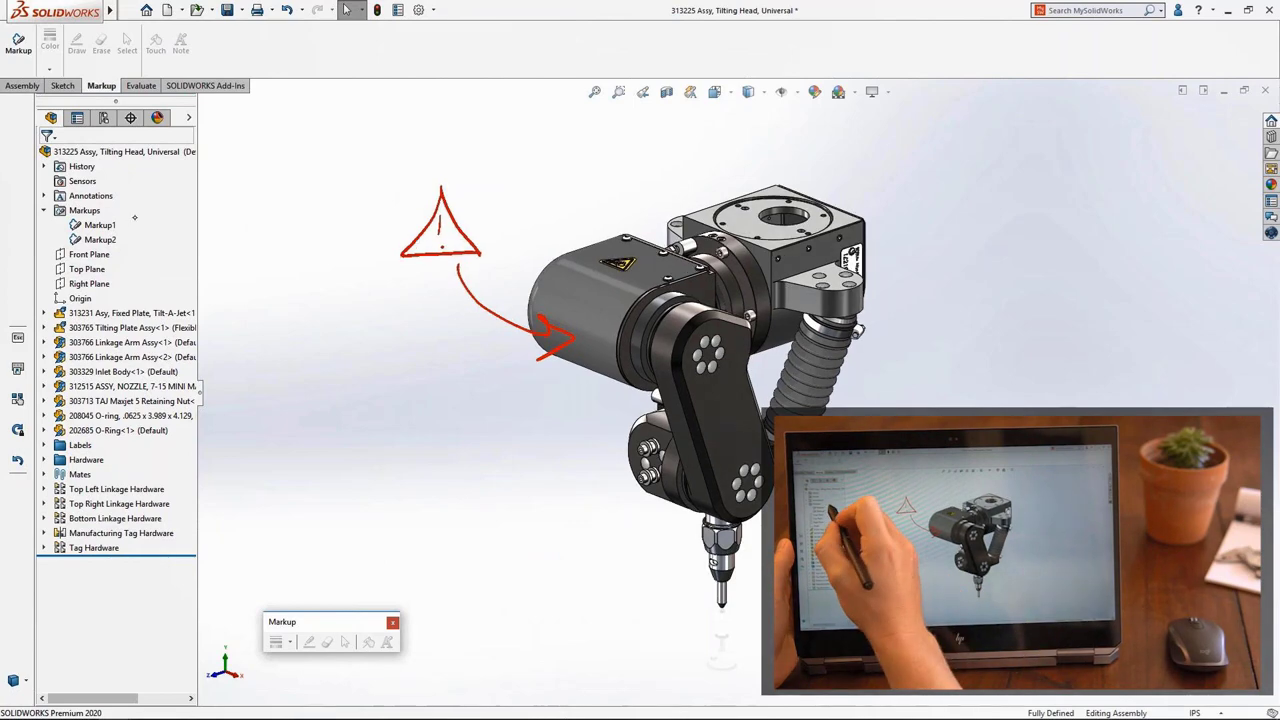
{"action": "left_click", "coordinate": [98, 224]}
{"action": "left_click", "coordinate": [100, 239], "text": "shift"}
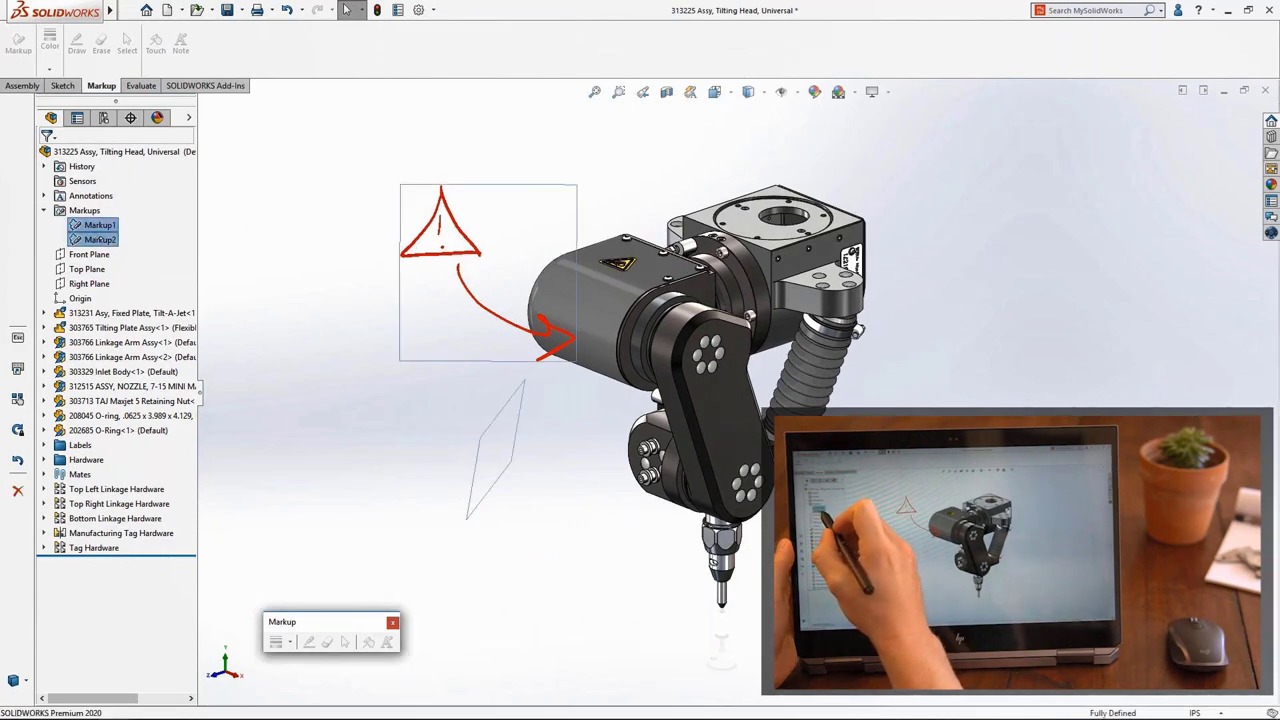
{"action": "right_click", "coordinate": [98, 239]}
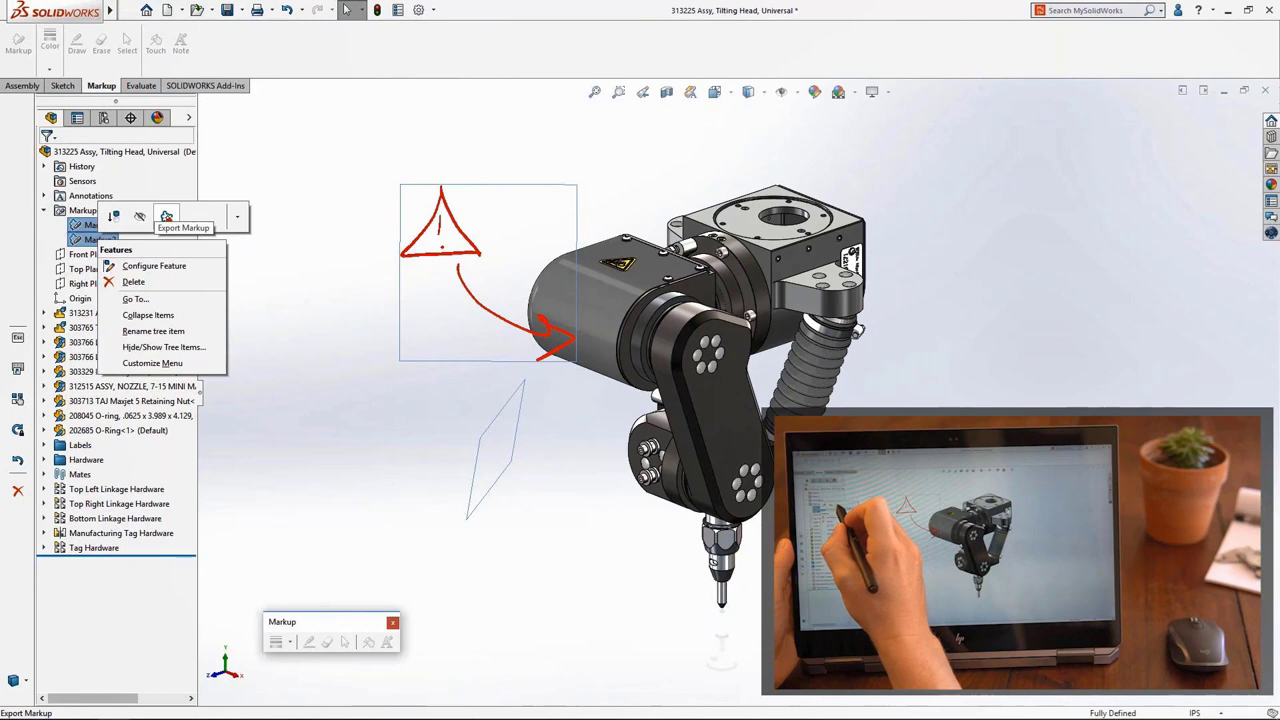
{"action": "left_click", "coordinate": [166, 216]}
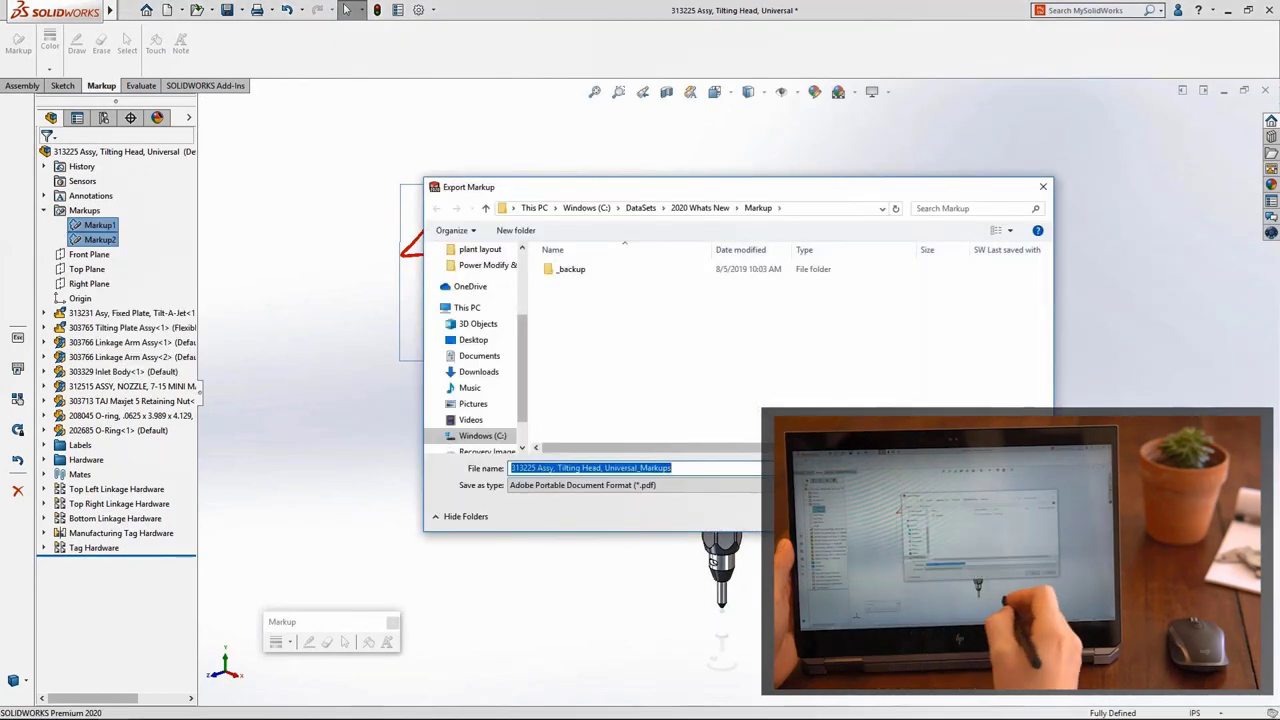
{"action": "left_click", "coordinate": [582, 485]}
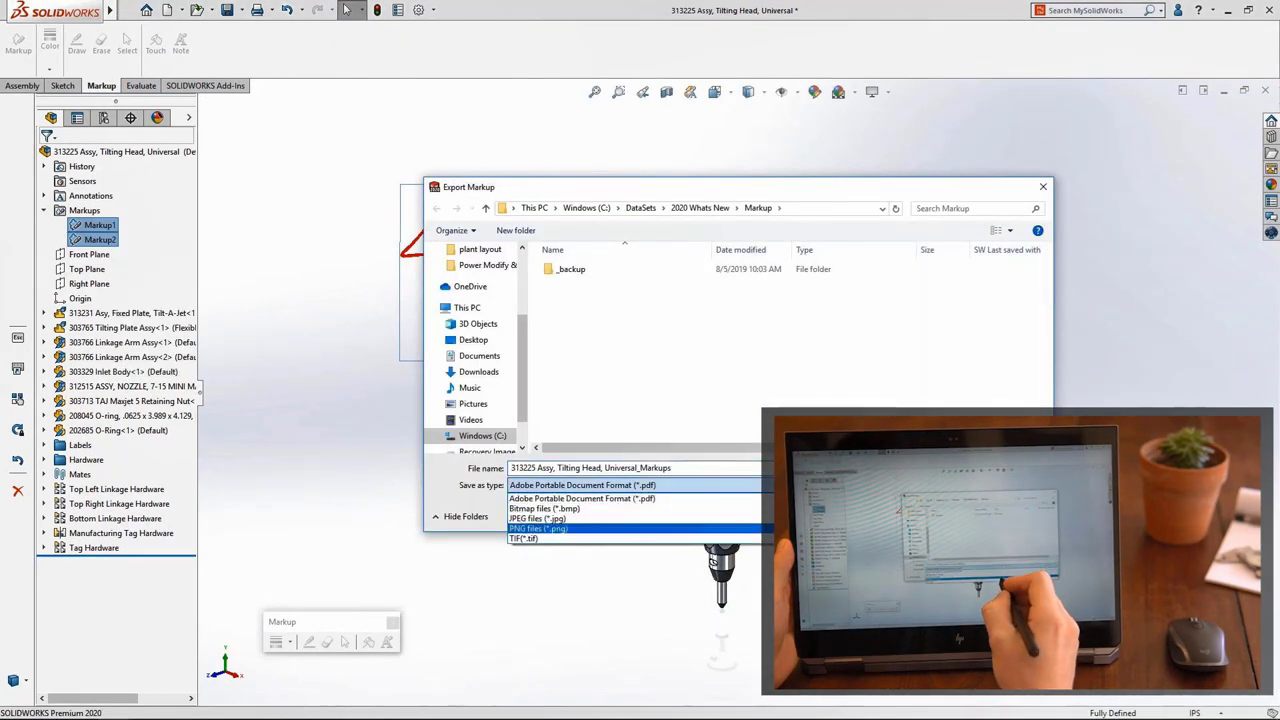
{"action": "left_click", "coordinate": [525, 538]}
{"action": "left_click", "coordinate": [935, 516]}
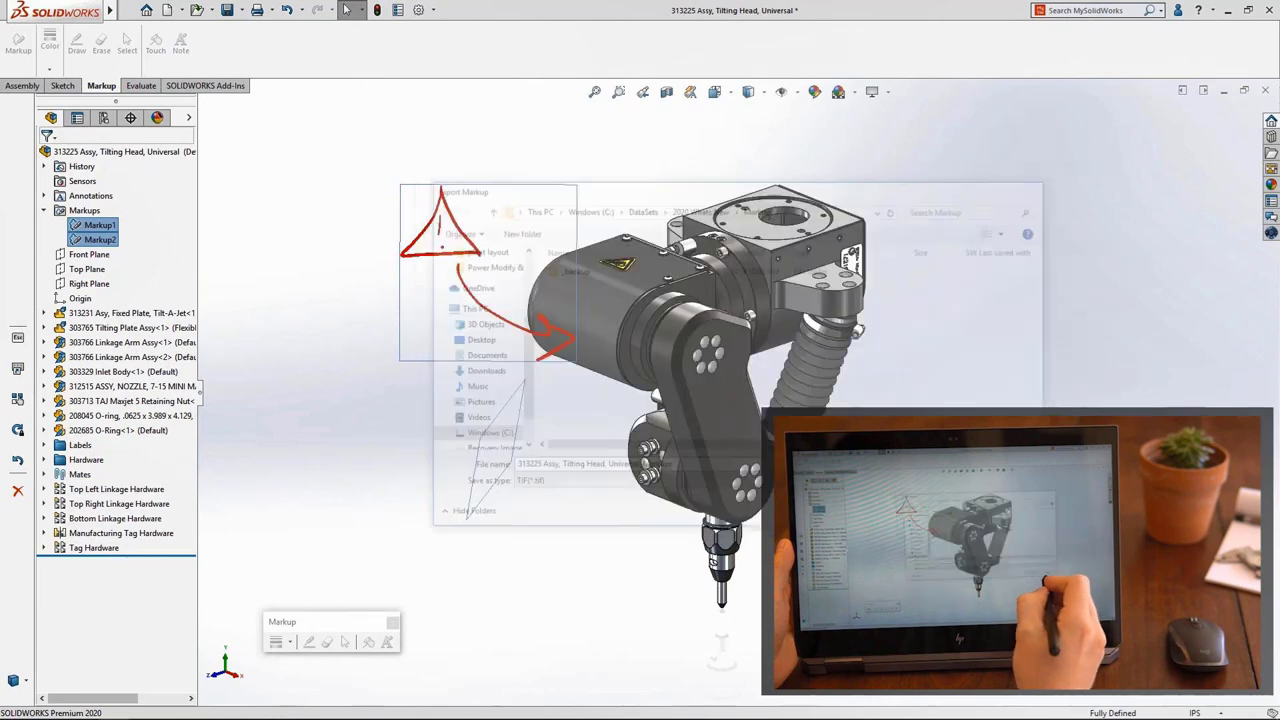
{"action": "left_click", "coordinate": [336, 349]}
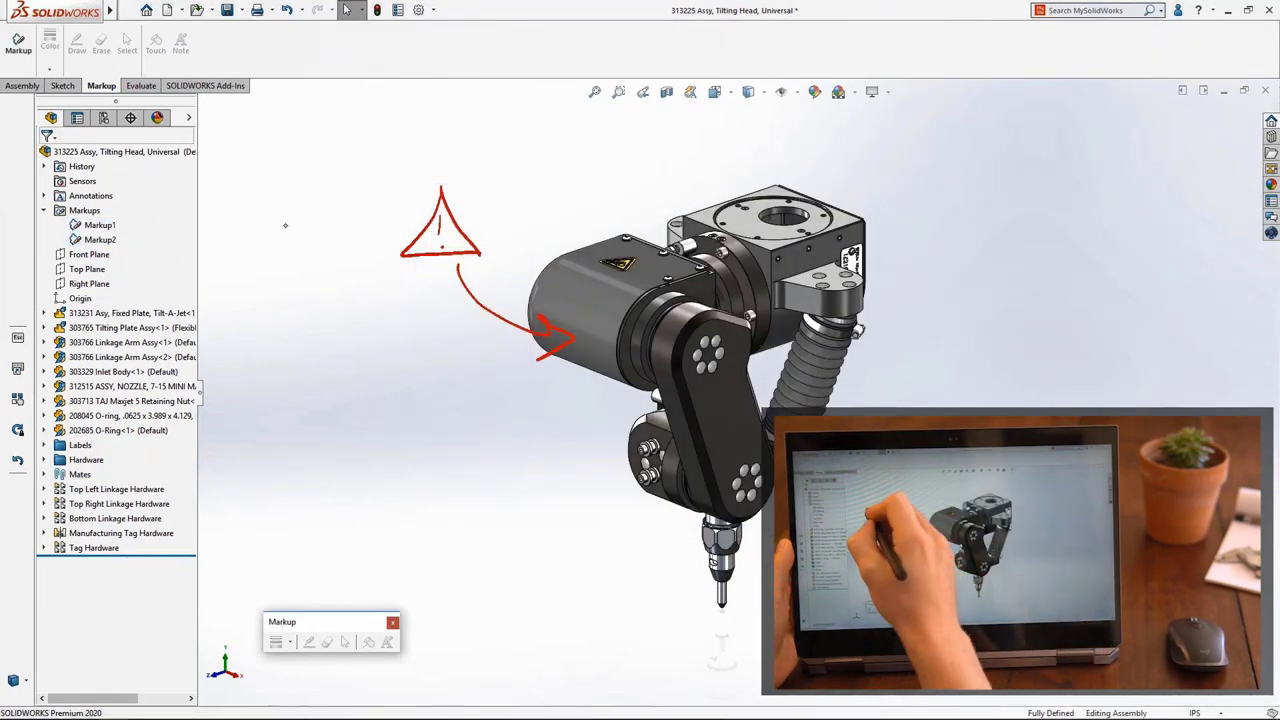
Make a drawing from the assembly, opening its existing drawing sheet.
{"action": "left_click", "coordinate": [181, 10]}
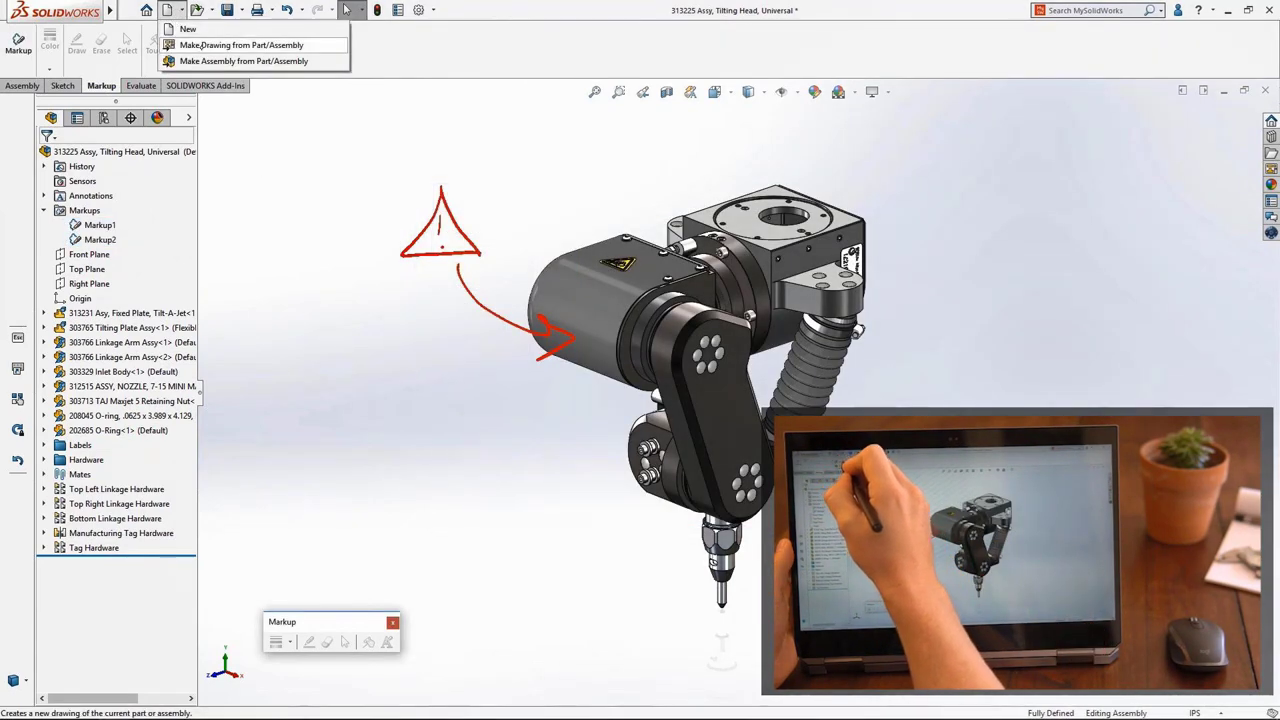
{"action": "left_click", "coordinate": [241, 45]}
{"action": "left_click", "coordinate": [689, 372]}
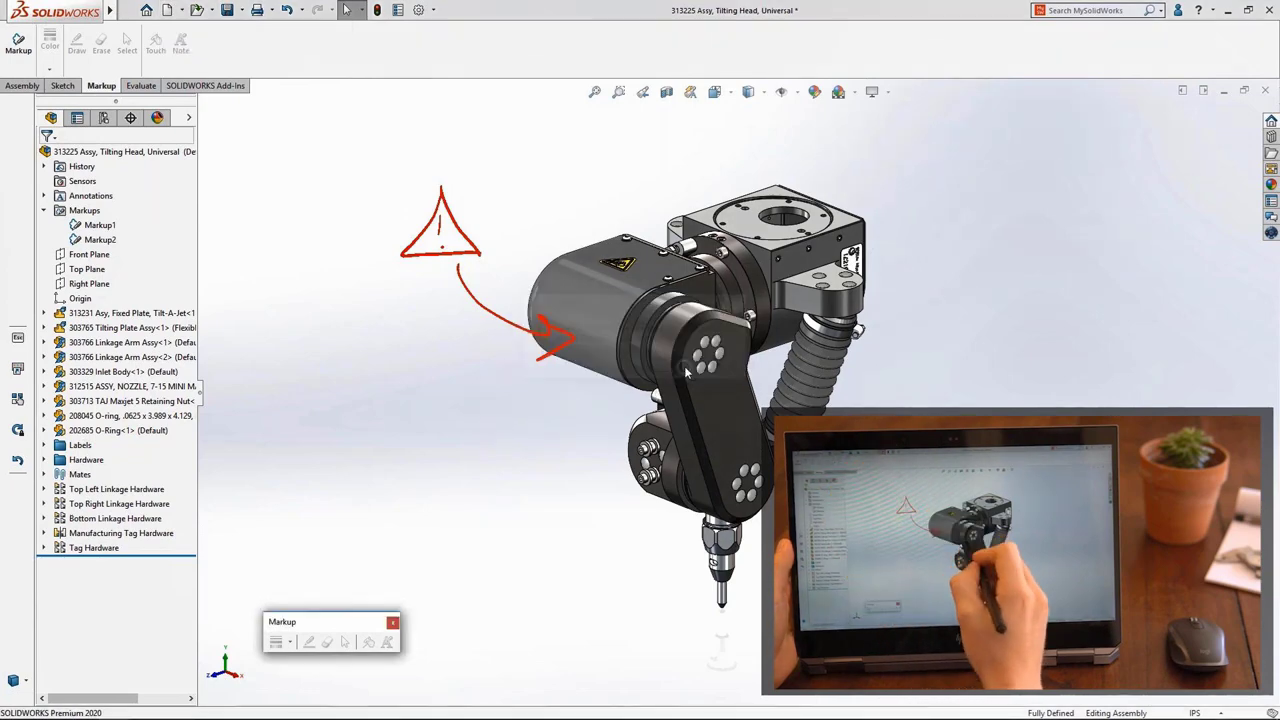
{"action": "left_click", "coordinate": [532, 646]}
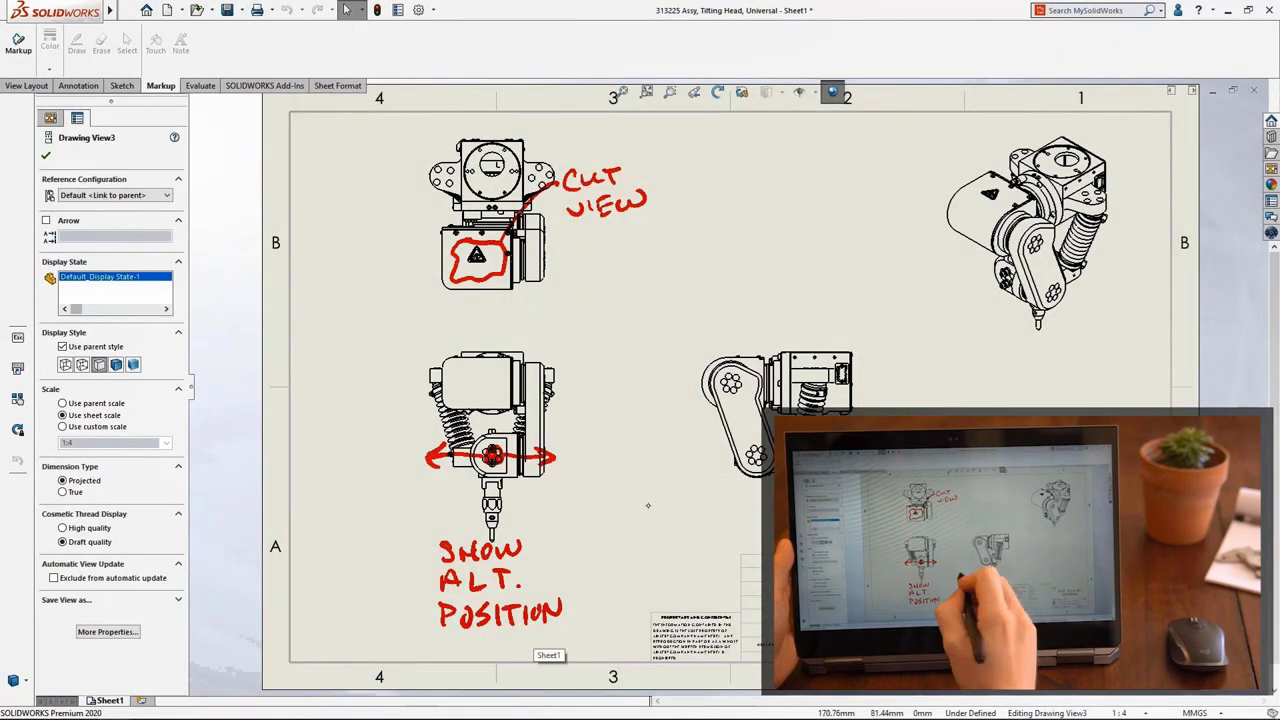
Circle the isometric view in red and write SCALE with an upward arrow below it.
{"action": "left_click", "coordinate": [635, 475]}
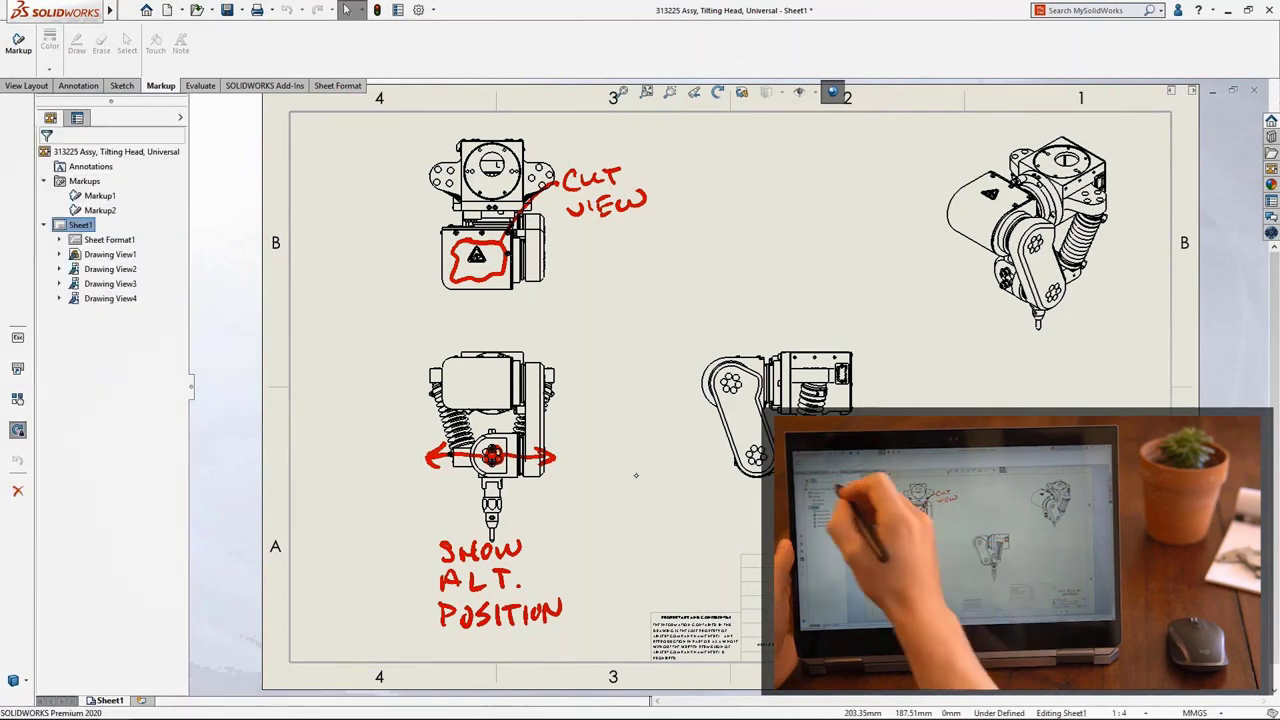
{"action": "left_click", "coordinate": [18, 45]}
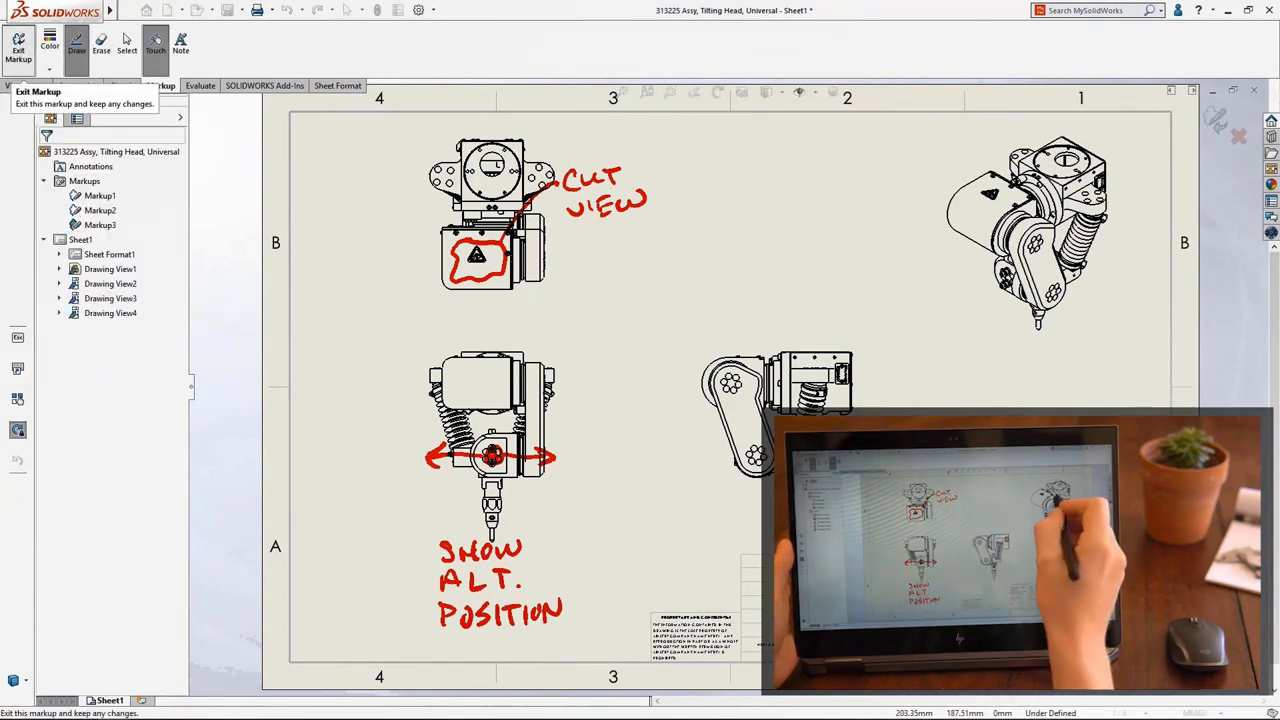
{"action": "mouse_move", "coordinate": [1060, 152]}
{"action": "left_mouse_down"}
{"action": "mouse_move", "coordinate": [1030, 290]}
{"action": "mouse_move", "coordinate": [1095, 165]}
{"action": "mouse_move", "coordinate": [1020, 158]}
{"action": "left_mouse_up"}
{"action": "mouse_move", "coordinate": [982, 341]}
{"action": "left_mouse_down"}
{"action": "mouse_move", "coordinate": [957, 364]}
{"action": "mouse_move", "coordinate": [1058, 355]}
{"action": "left_mouse_up"}
{"action": "mouse_move", "coordinate": [1042, 366]}
{"action": "left_mouse_down"}
{"action": "mouse_move", "coordinate": [1098, 334]}
{"action": "mouse_move", "coordinate": [1109, 350]}
{"action": "left_mouse_up"}
{"action": "left_click", "coordinate": [1238, 136]}
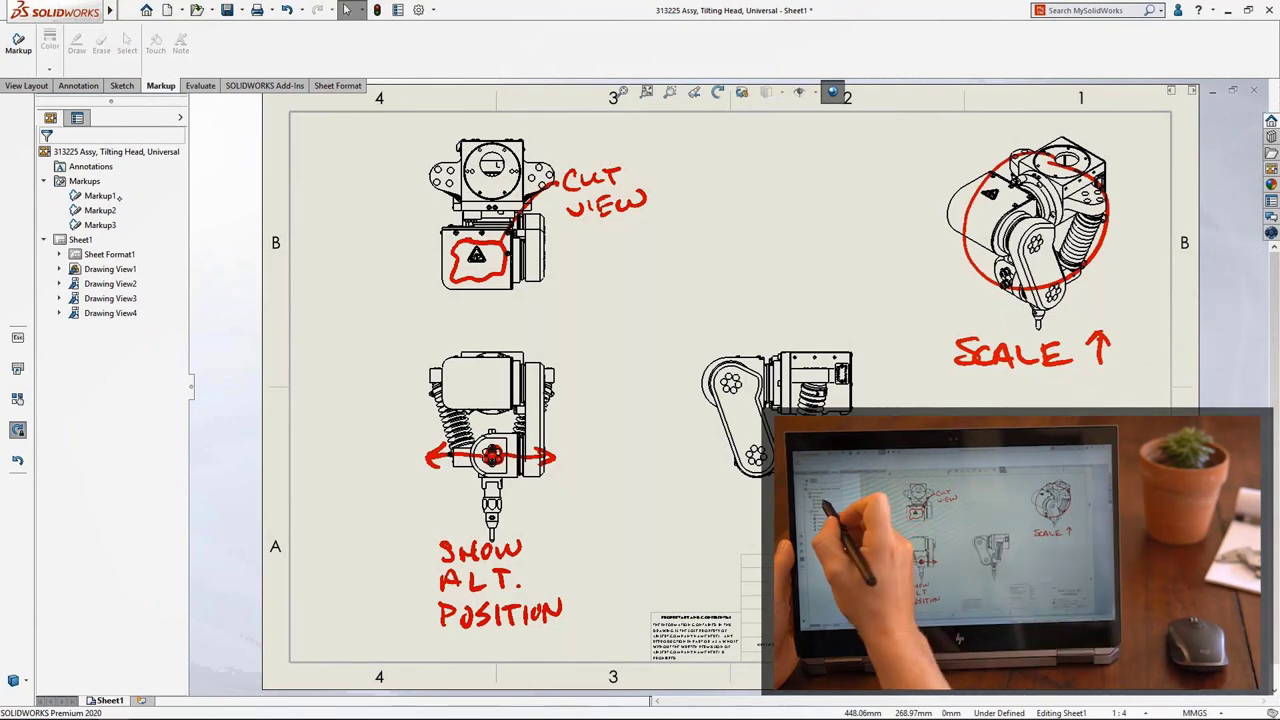
Hide the CUT VIEW markup (Markup1) and toggle markup visibility on the sheet.
{"action": "left_click", "coordinate": [98, 195]}
{"action": "right_click", "coordinate": [98, 195]}
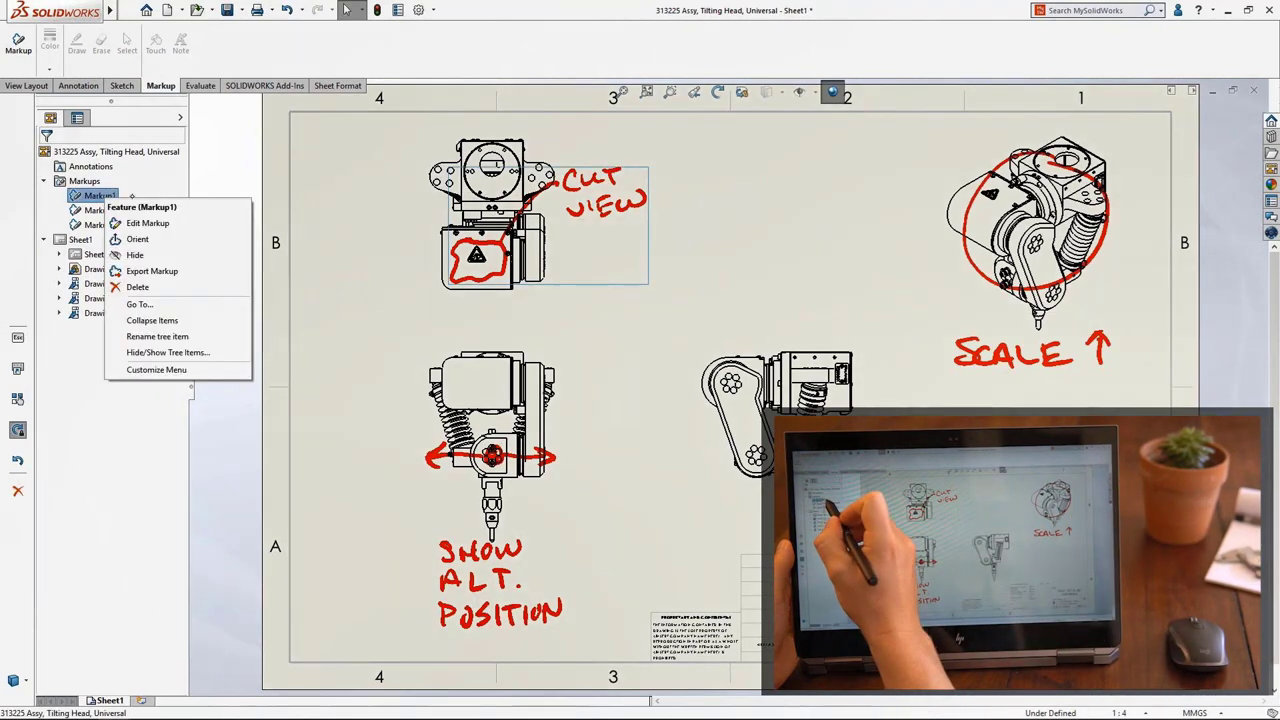
{"action": "left_click", "coordinate": [134, 255]}
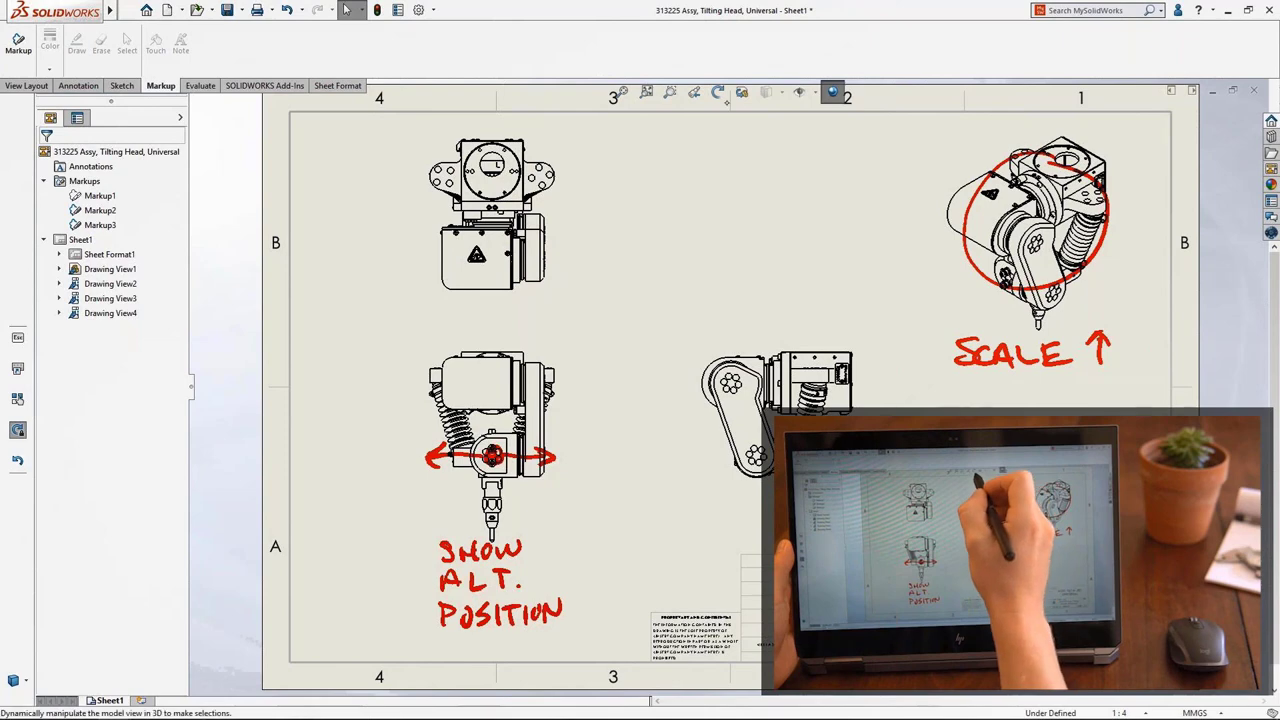
{"action": "left_click", "coordinate": [799, 92]}
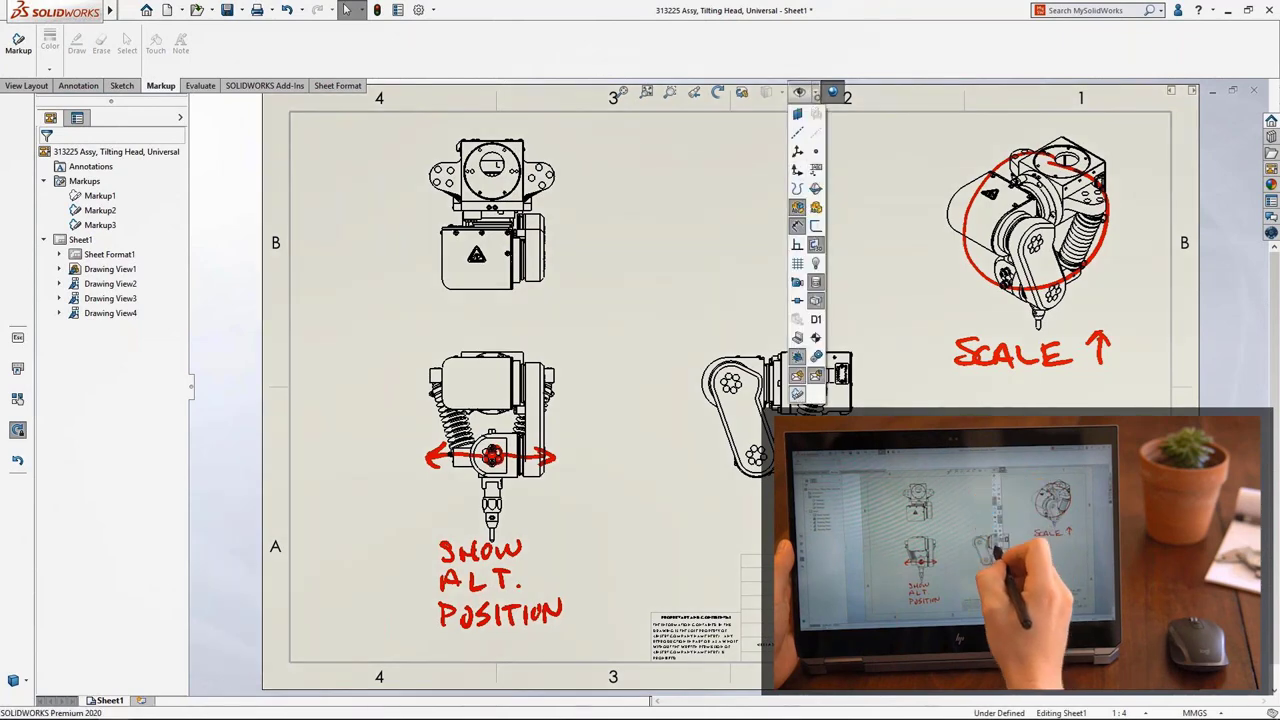
{"action": "left_click", "coordinate": [797, 394]}
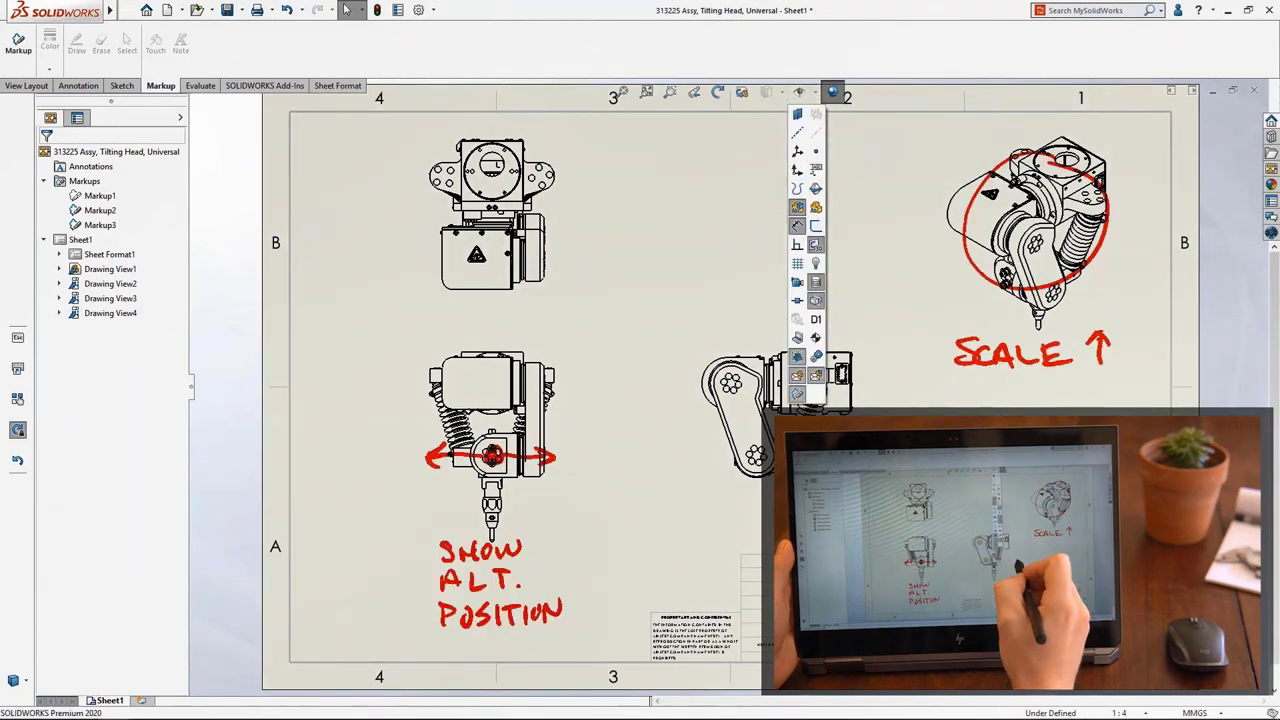
{"action": "left_click", "coordinate": [868, 440]}
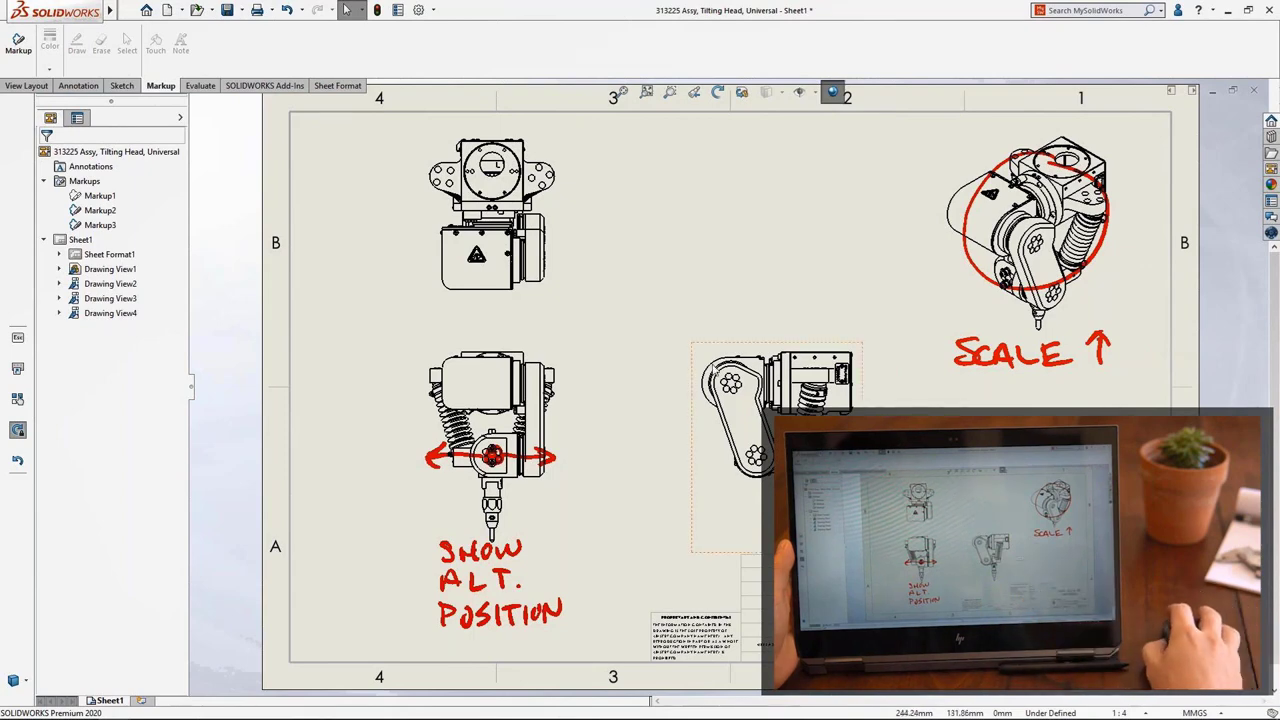
Draw a dark green check mark beside the side view as a new markup.
{"action": "left_click", "coordinate": [22, 57]}
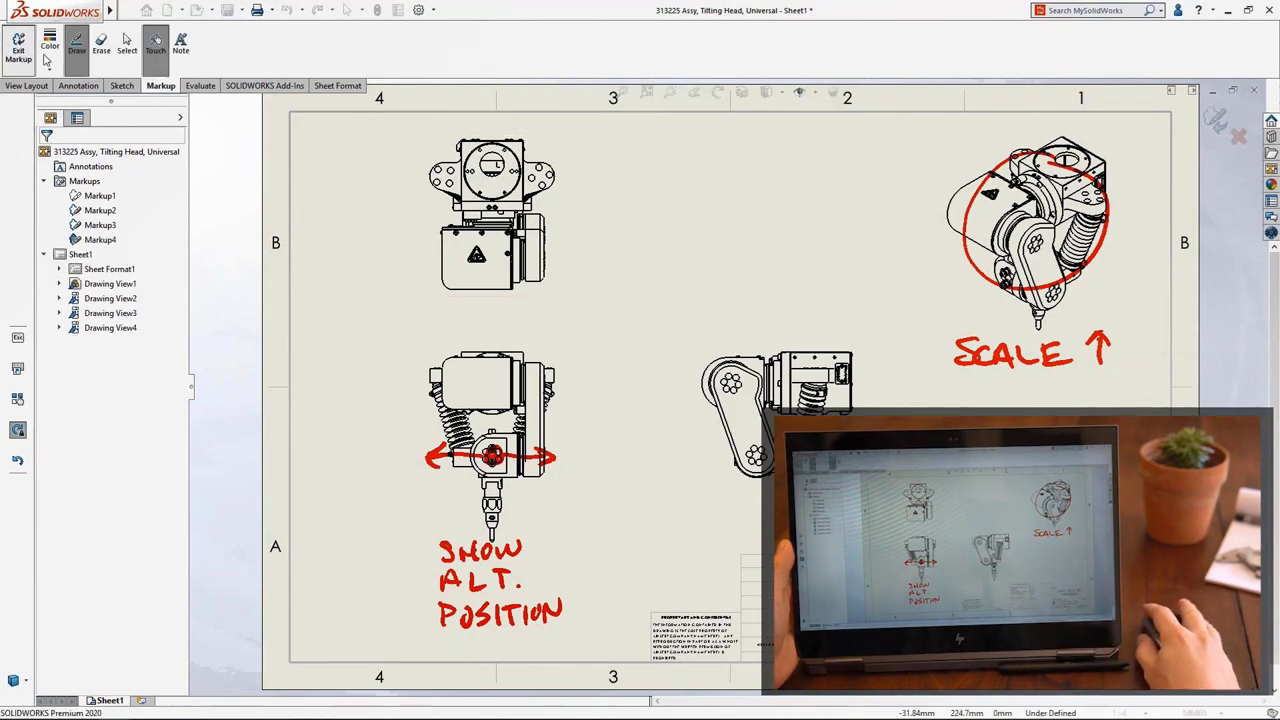
{"action": "left_click", "coordinate": [49, 42]}
{"action": "left_click", "coordinate": [130, 154]}
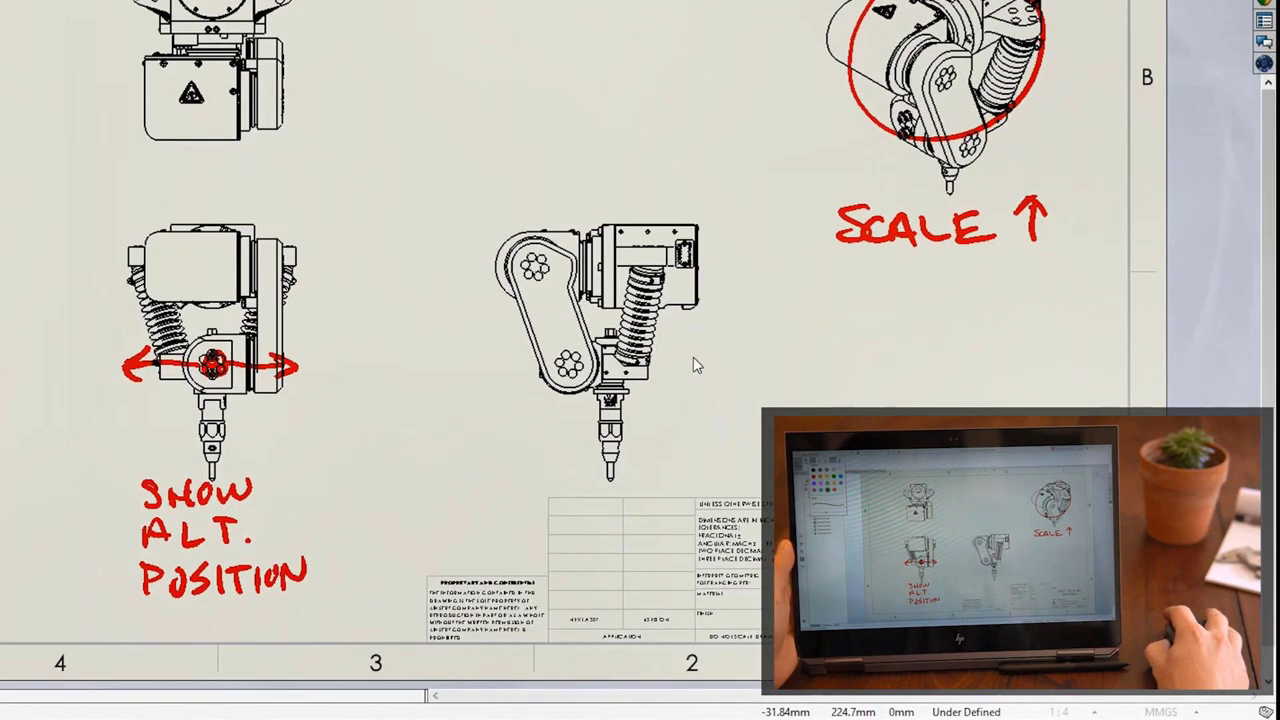
{"action": "mouse_move", "coordinate": [697, 366]}
{"action": "left_mouse_down"}
{"action": "mouse_move", "coordinate": [714, 398]}
{"action": "mouse_move", "coordinate": [786, 289]}
{"action": "left_mouse_up"}
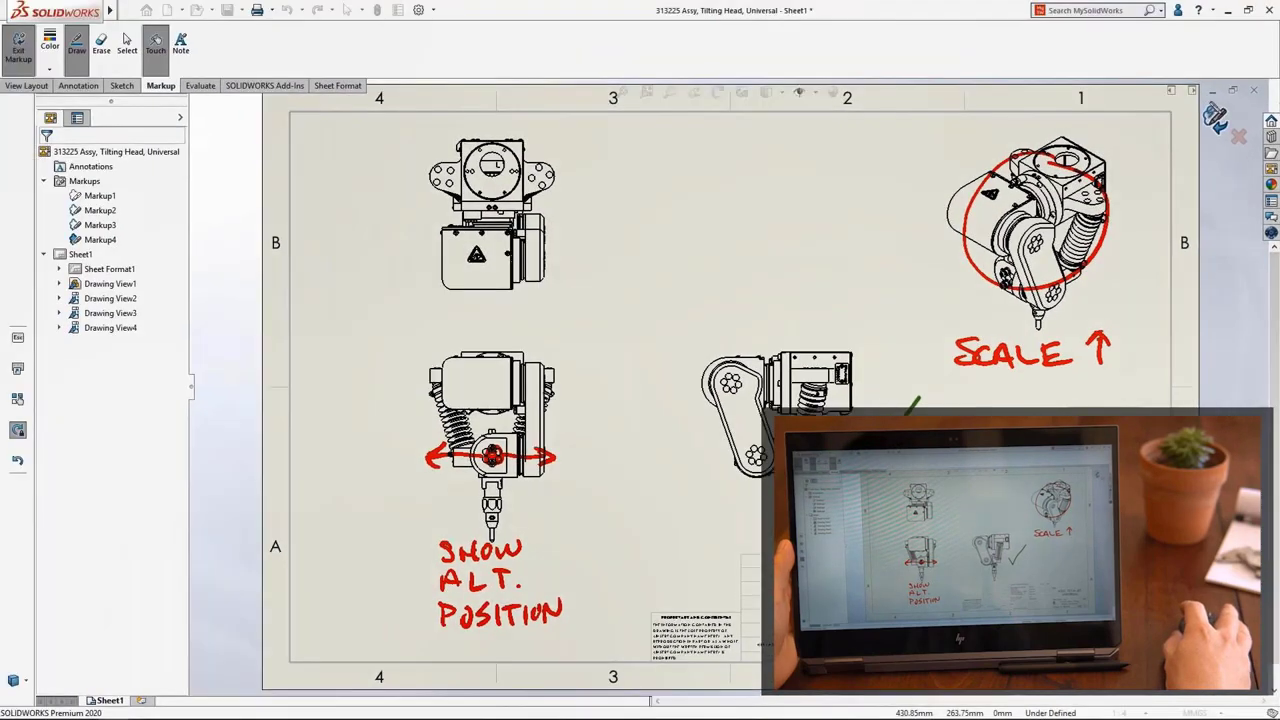
{"action": "key", "text": "Escape"}
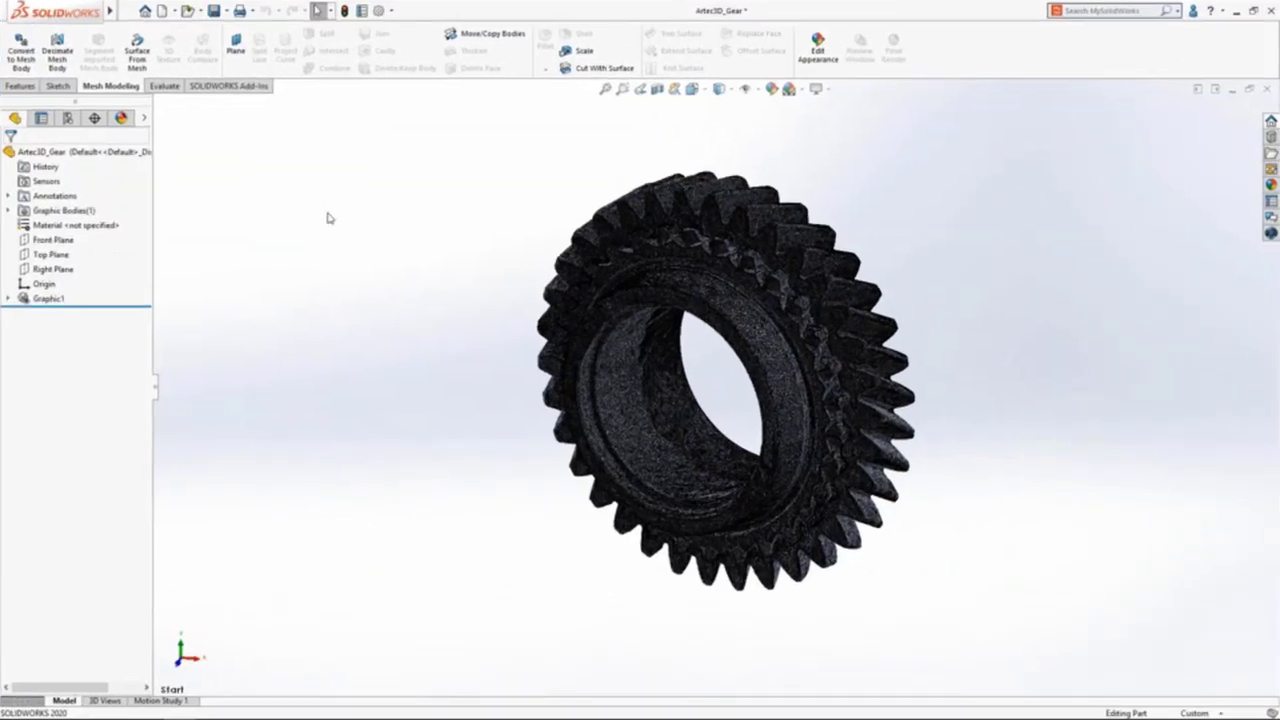
Decimate the gear mesh body by 50 percent, skipping the remaining pass, and accept.
{"action": "left_click", "coordinate": [57, 50]}
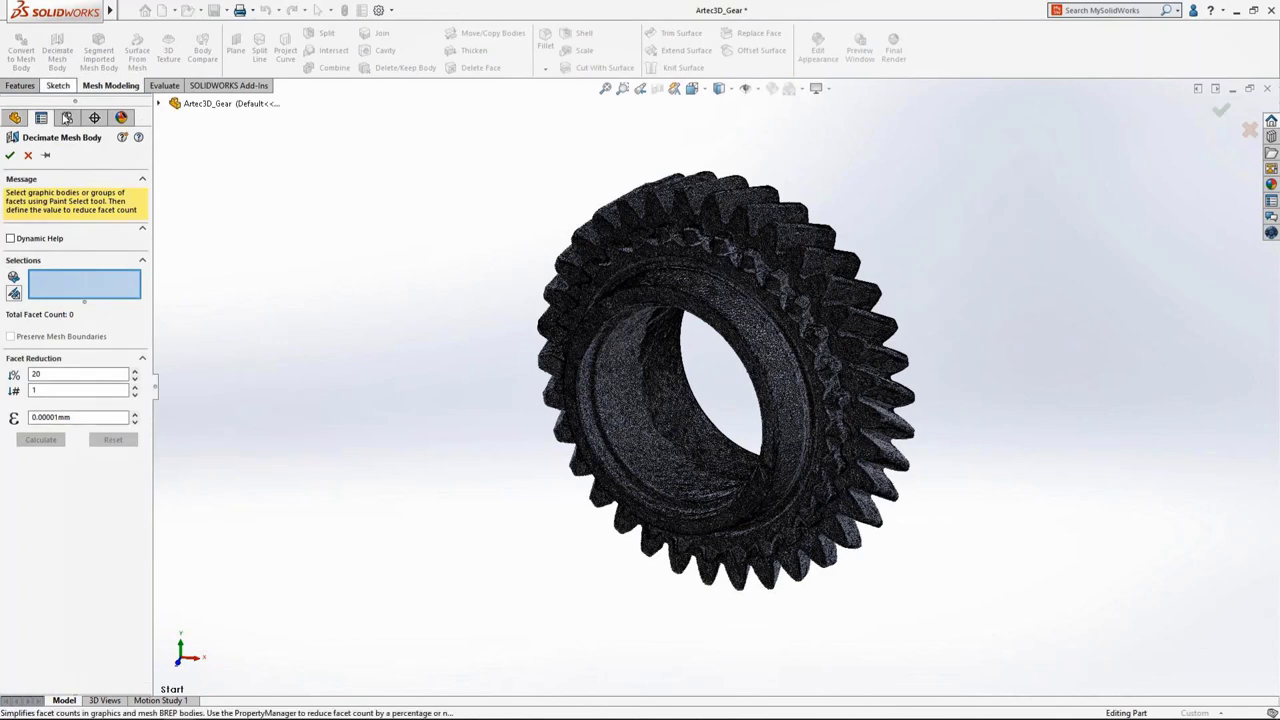
{"action": "left_click", "coordinate": [574, 308]}
{"action": "double_click", "coordinate": [43, 373]}
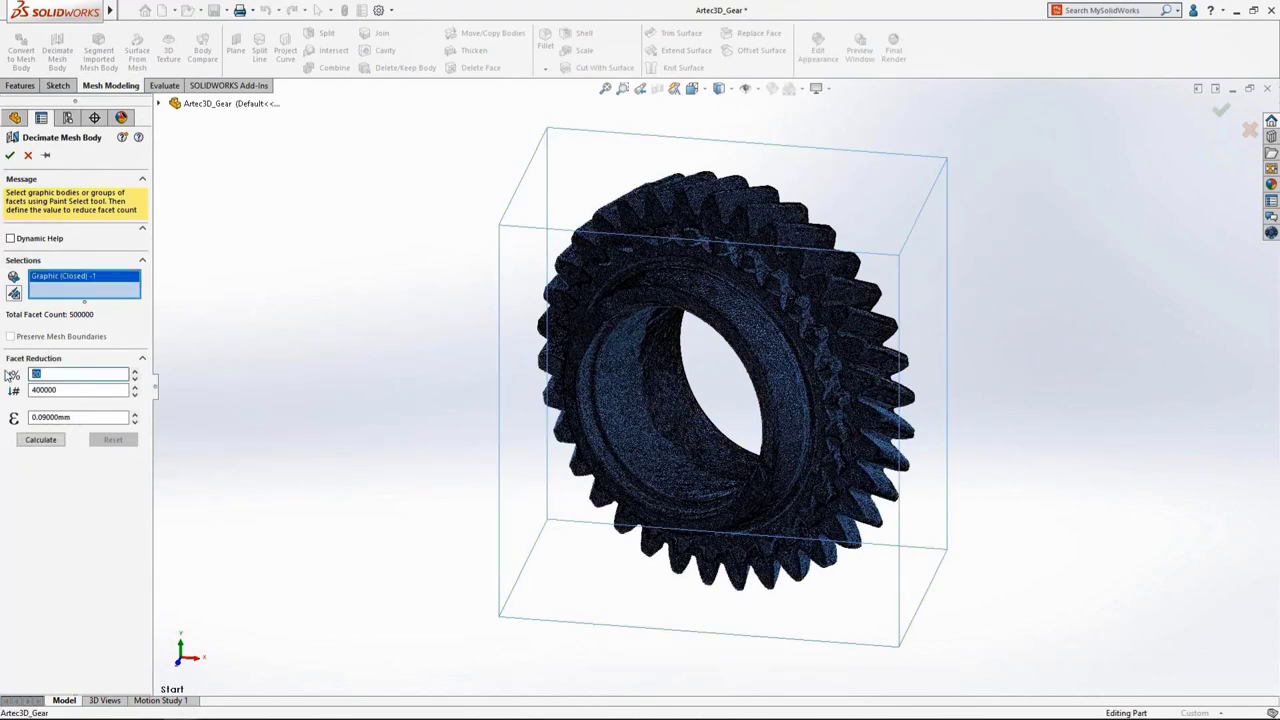
{"action": "type", "text": "50"}
{"action": "key", "text": "Tab"}
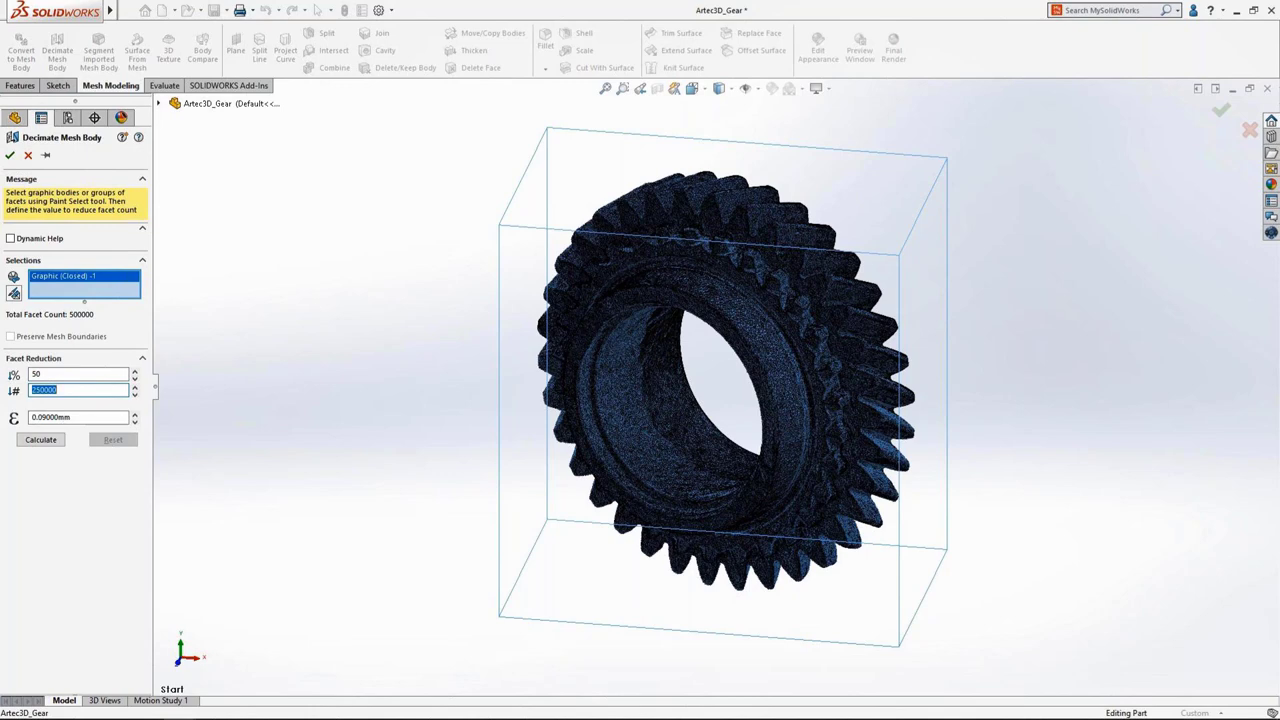
{"action": "left_click", "coordinate": [40, 440]}
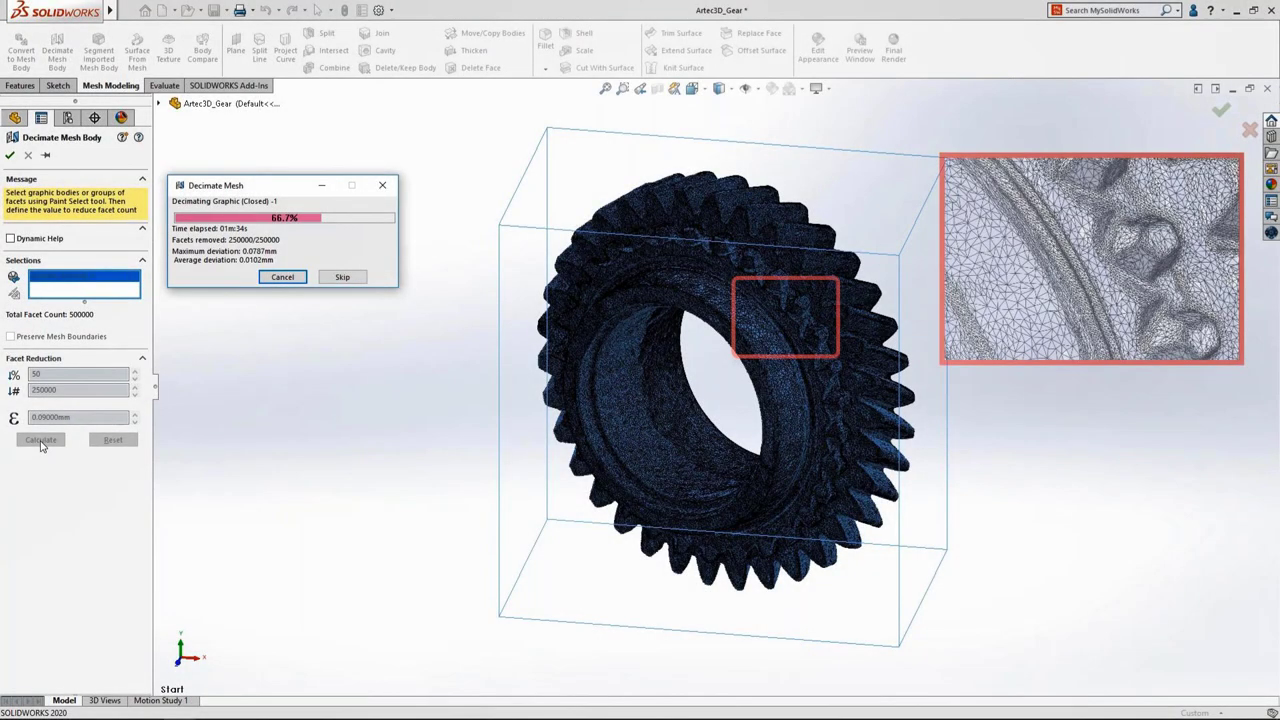
{"action": "left_click", "coordinate": [342, 278]}
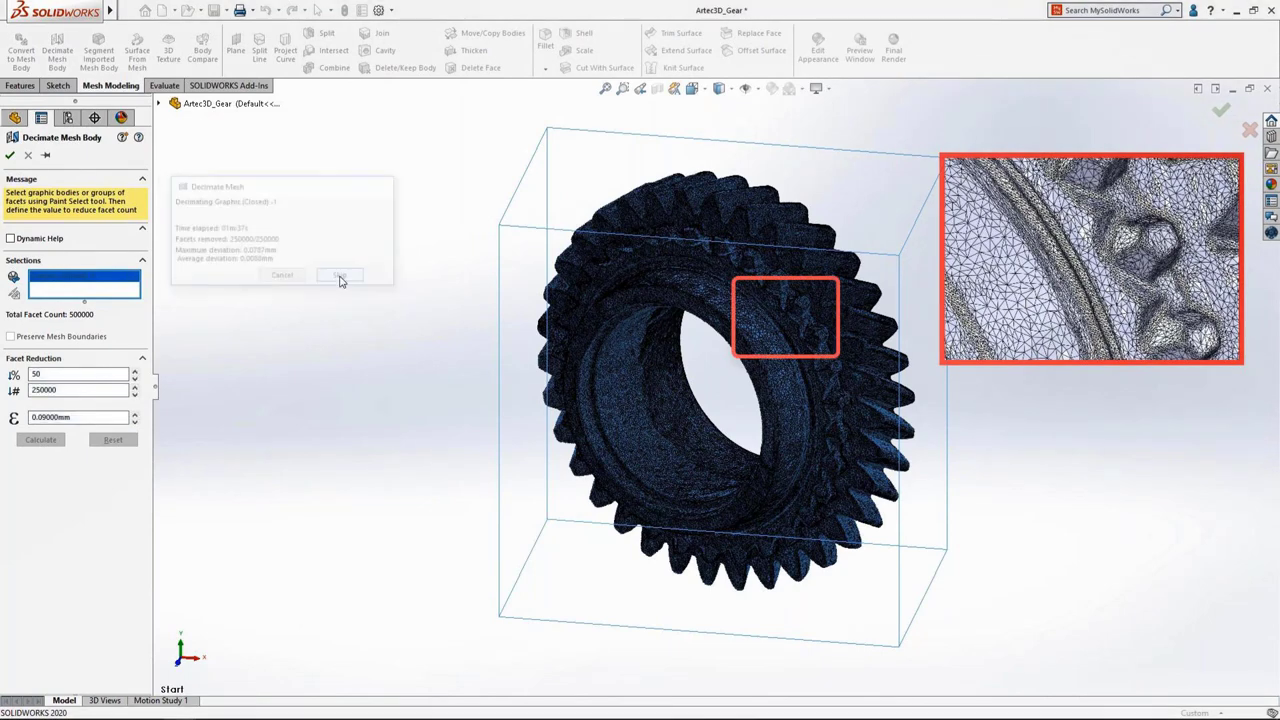
{"action": "left_click", "coordinate": [10, 155]}
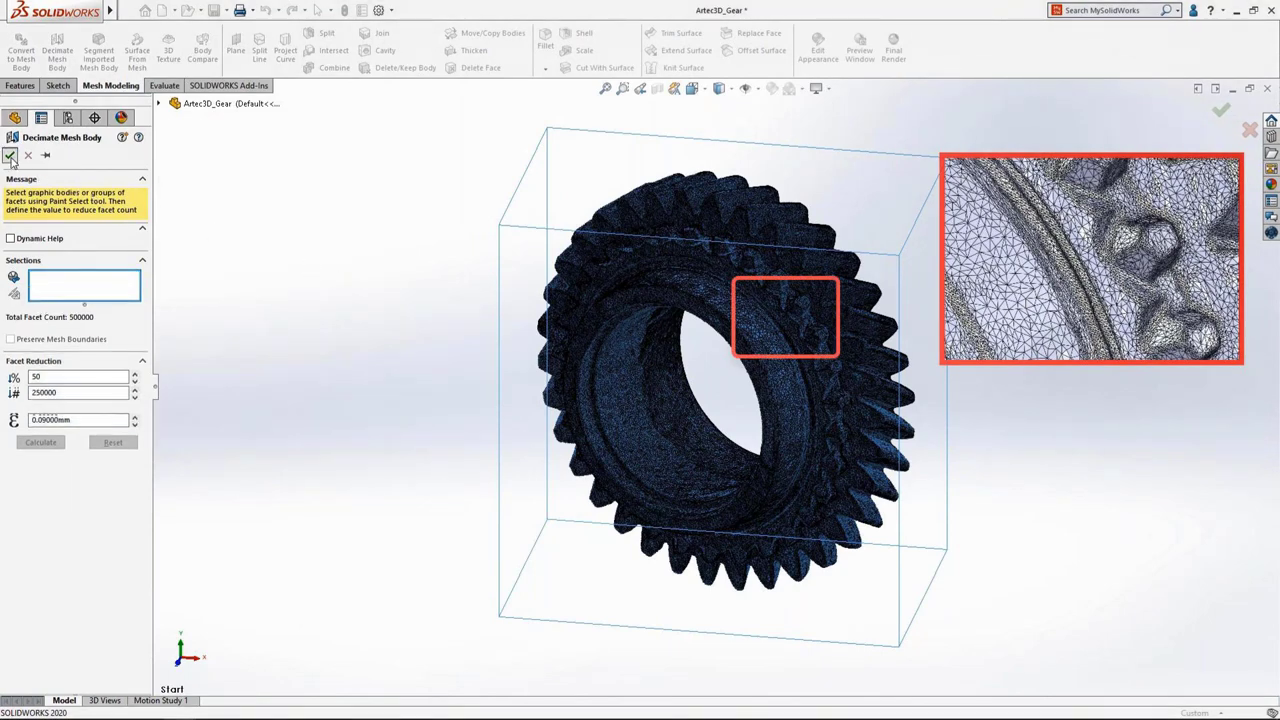
Create Axis1 from the gear's inner bore facets, painted by tangency at 7.20deg tolerance.
{"action": "left_click", "coordinate": [20, 85]}
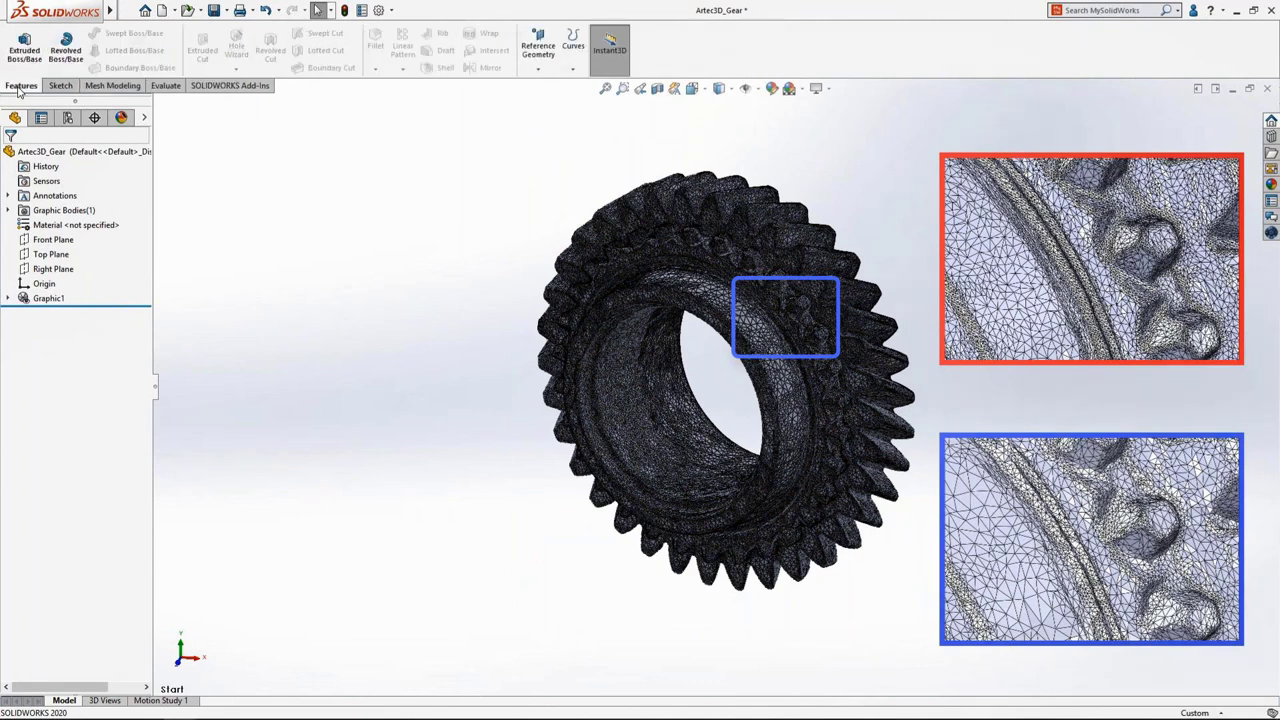
{"action": "left_click", "coordinate": [535, 68]}
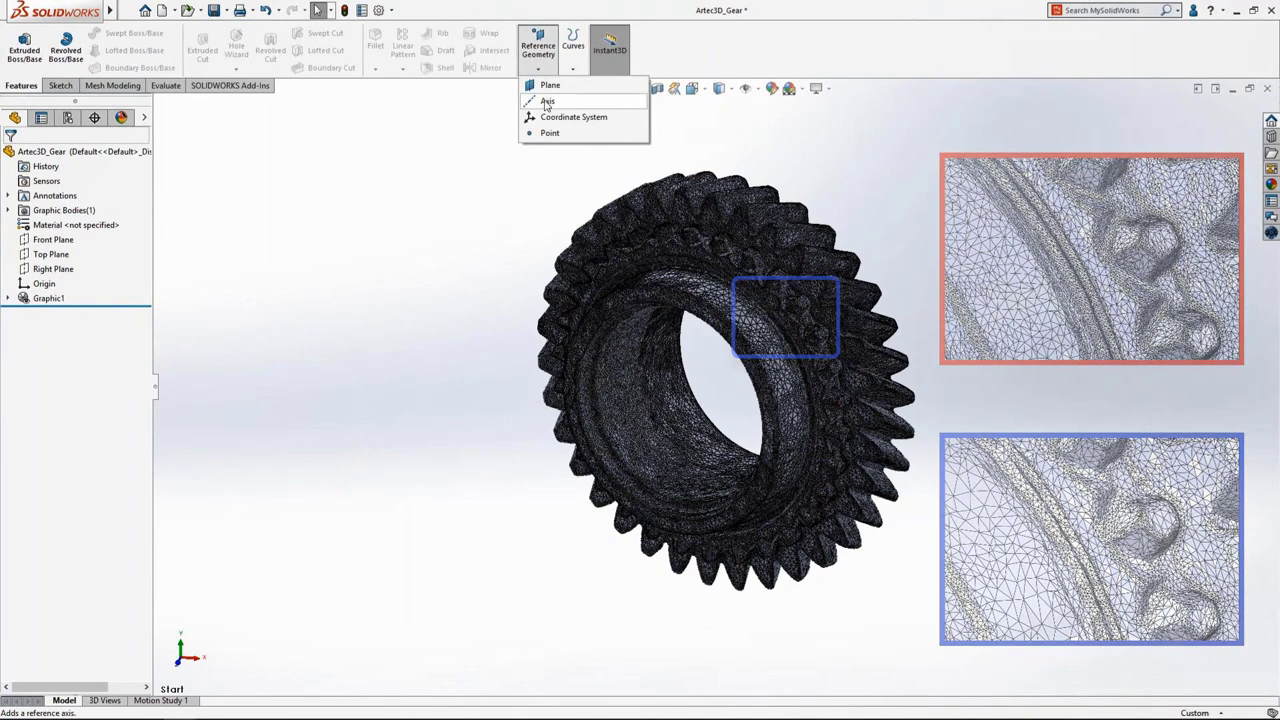
{"action": "left_click", "coordinate": [547, 101]}
{"action": "left_click", "coordinate": [14, 289]}
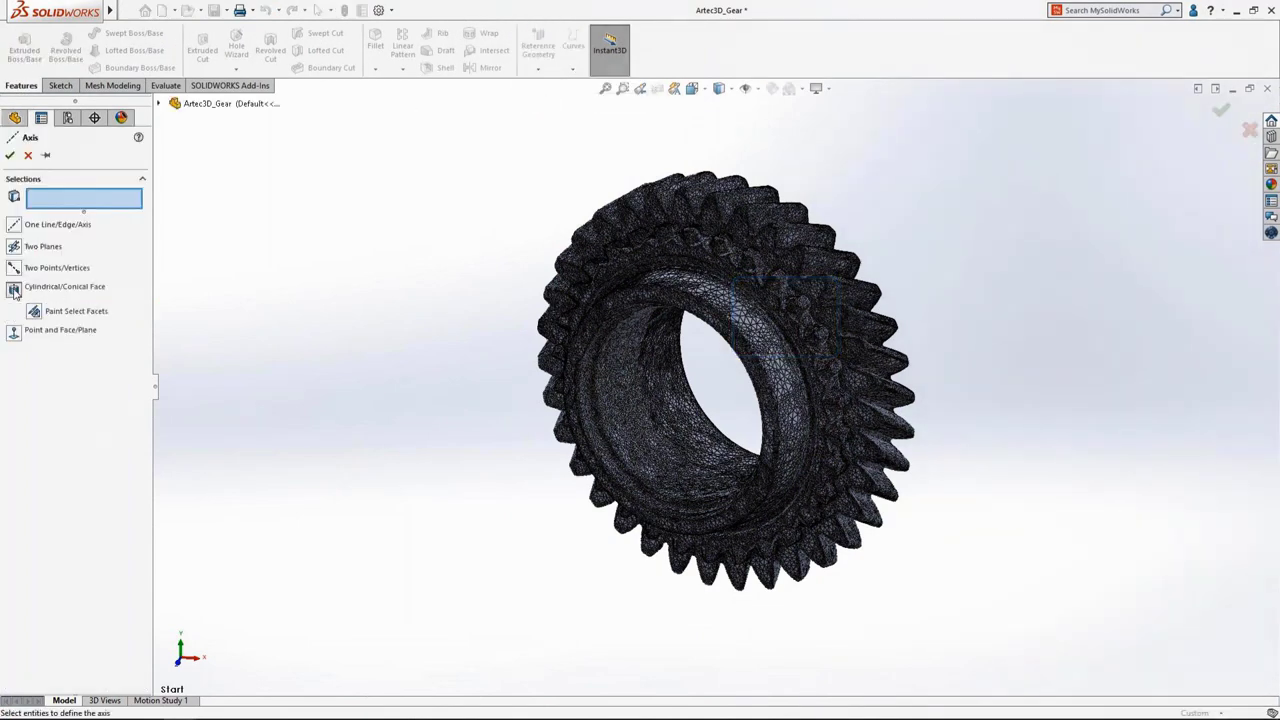
{"action": "scroll", "coordinate": [690, 440], "scroll_direction": "down", "scroll_amount": 6}
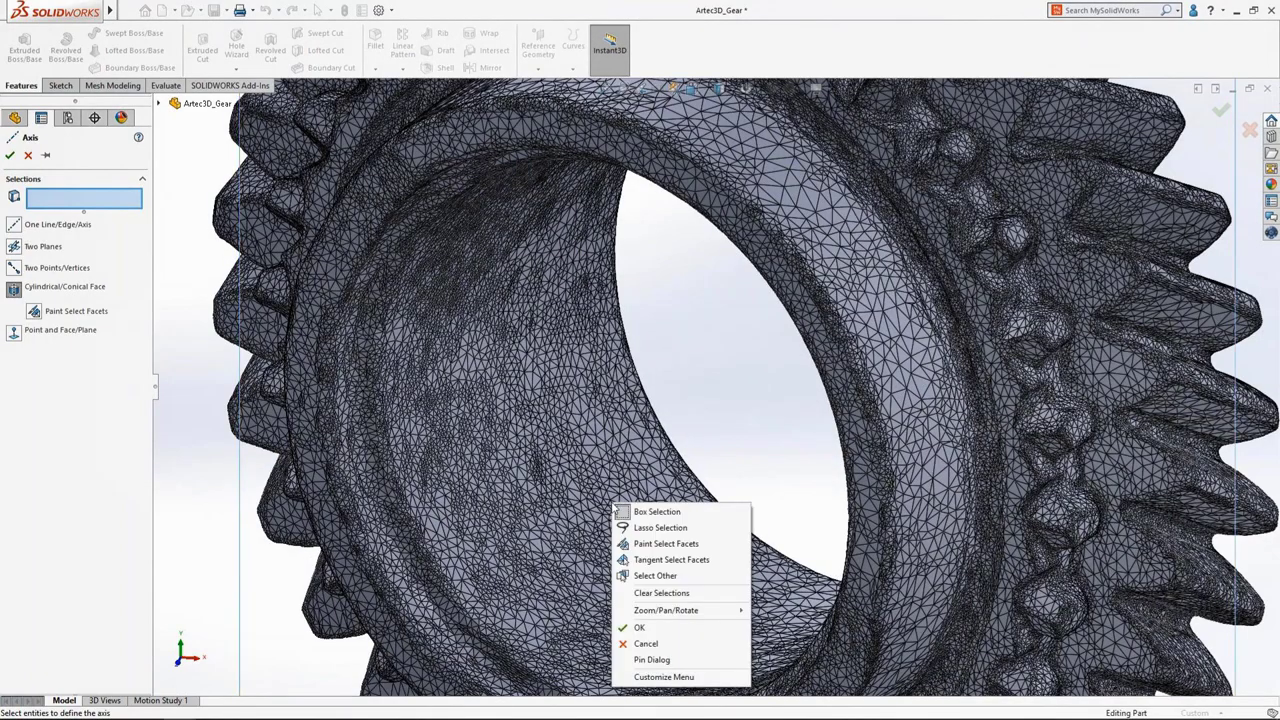
{"action": "right_click", "coordinate": [614, 505]}
{"action": "left_click", "coordinate": [660, 560]}
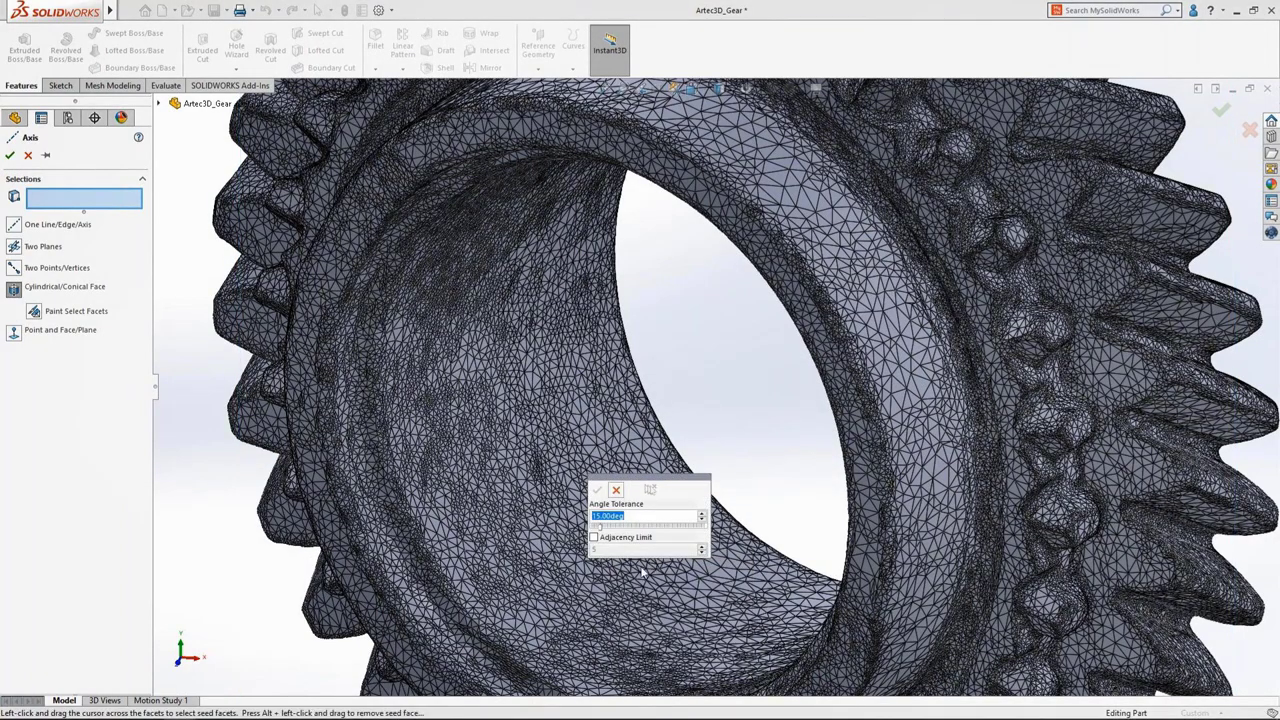
{"action": "left_click_drag", "start_coordinate": [643, 572], "coordinate": [594, 526]}
{"action": "middle_click_drag", "start_coordinate": [640, 300], "coordinate": [1030, 300]}
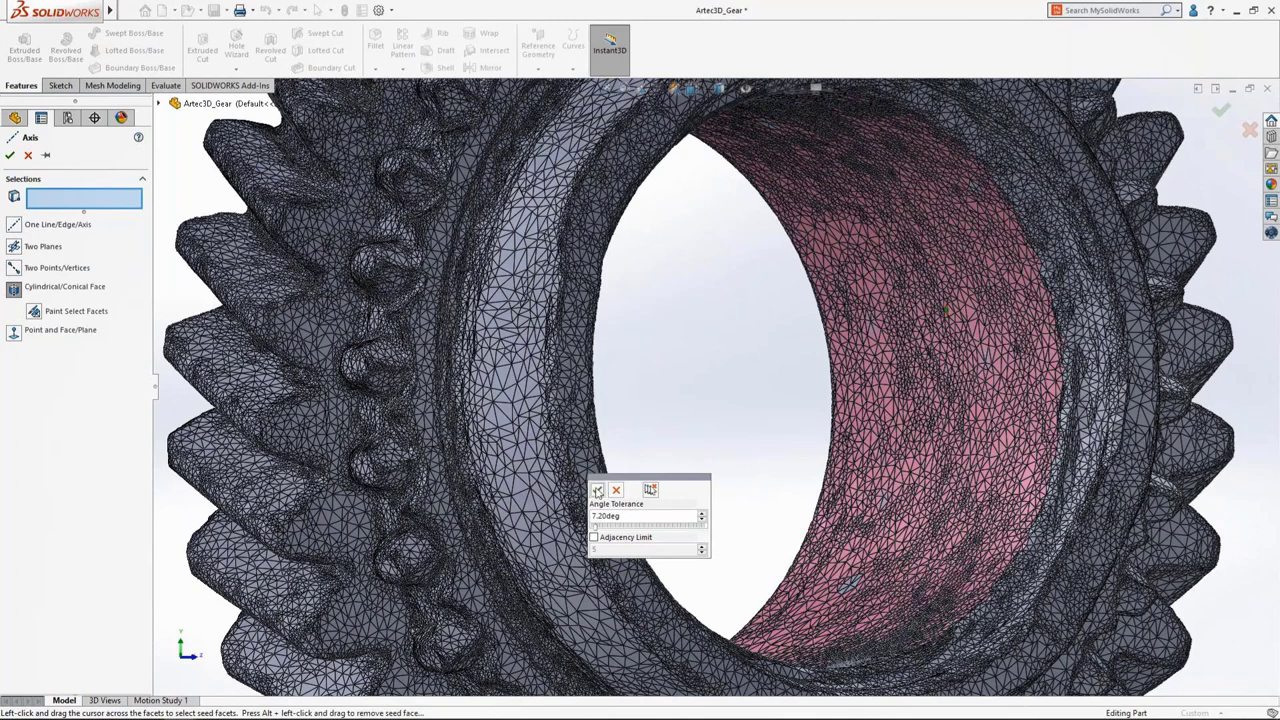
{"action": "left_click", "coordinate": [597, 490]}
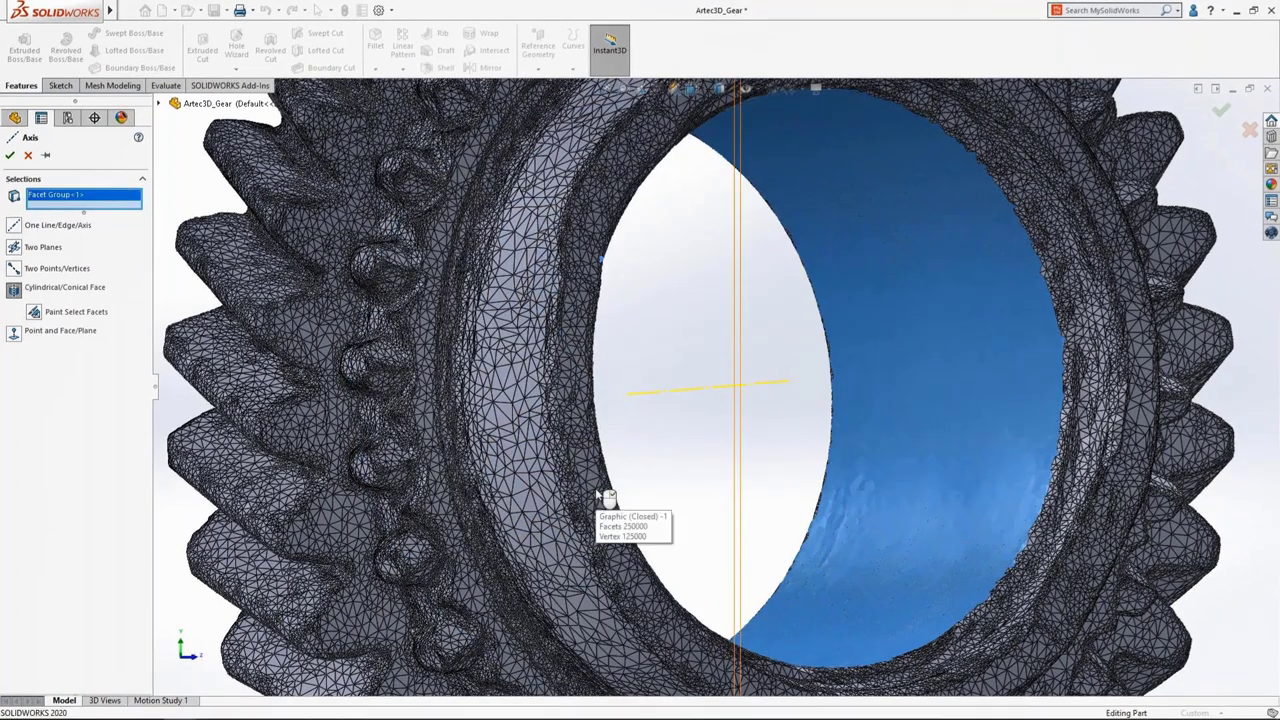
{"action": "left_click", "coordinate": [10, 156]}
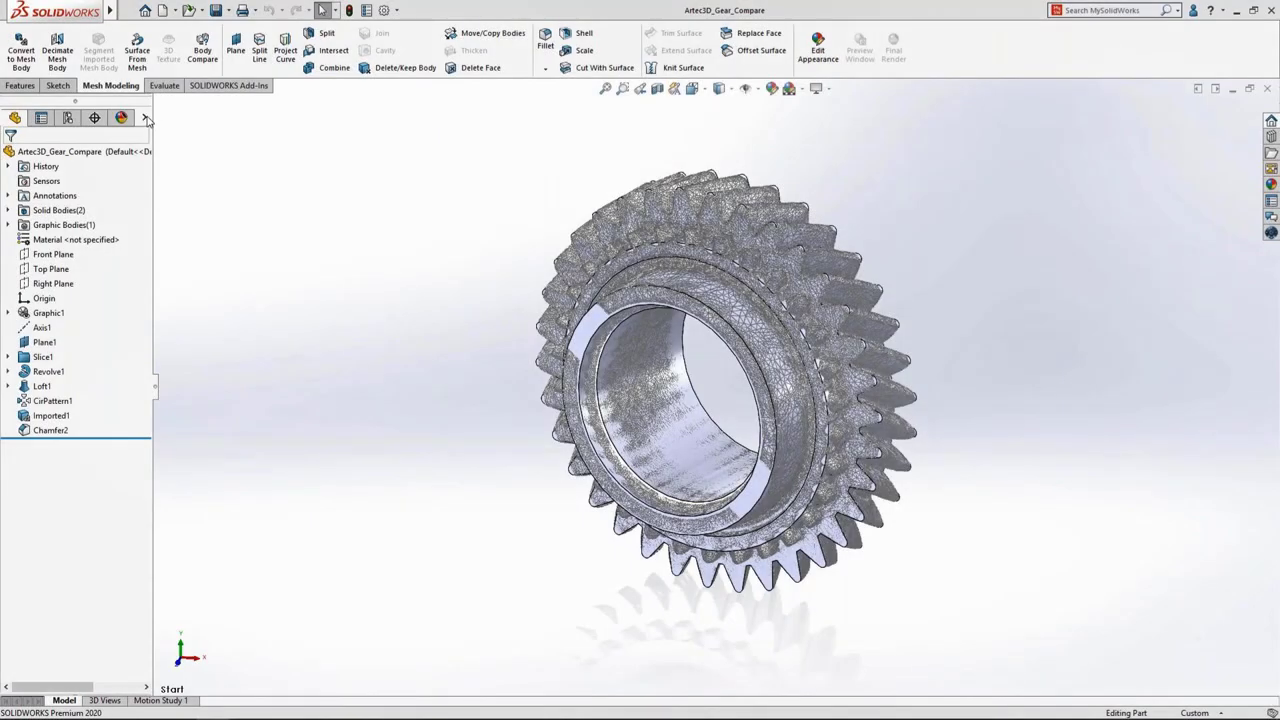
Hide the mesh body and compare Chamfer2 as source against the Imported1 mesh.
{"action": "right_click", "coordinate": [152, 120]}
{"action": "left_click", "coordinate": [172, 141]}
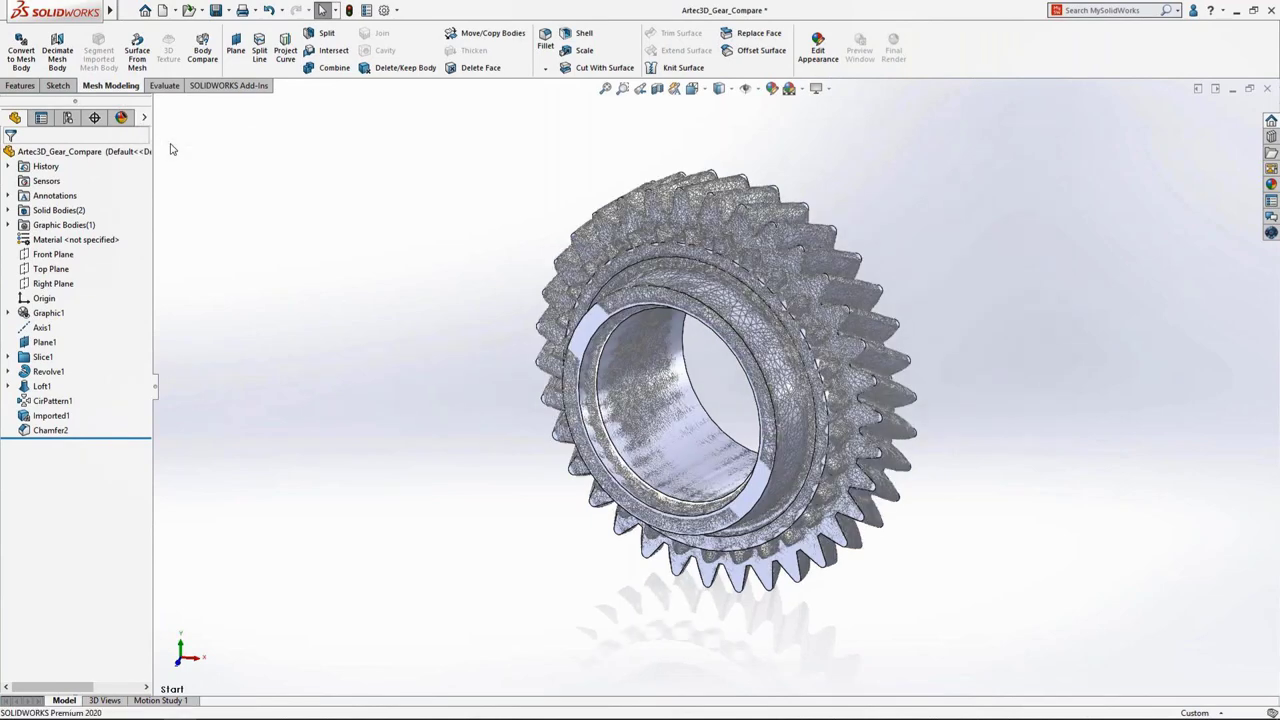
{"action": "left_click", "coordinate": [203, 52]}
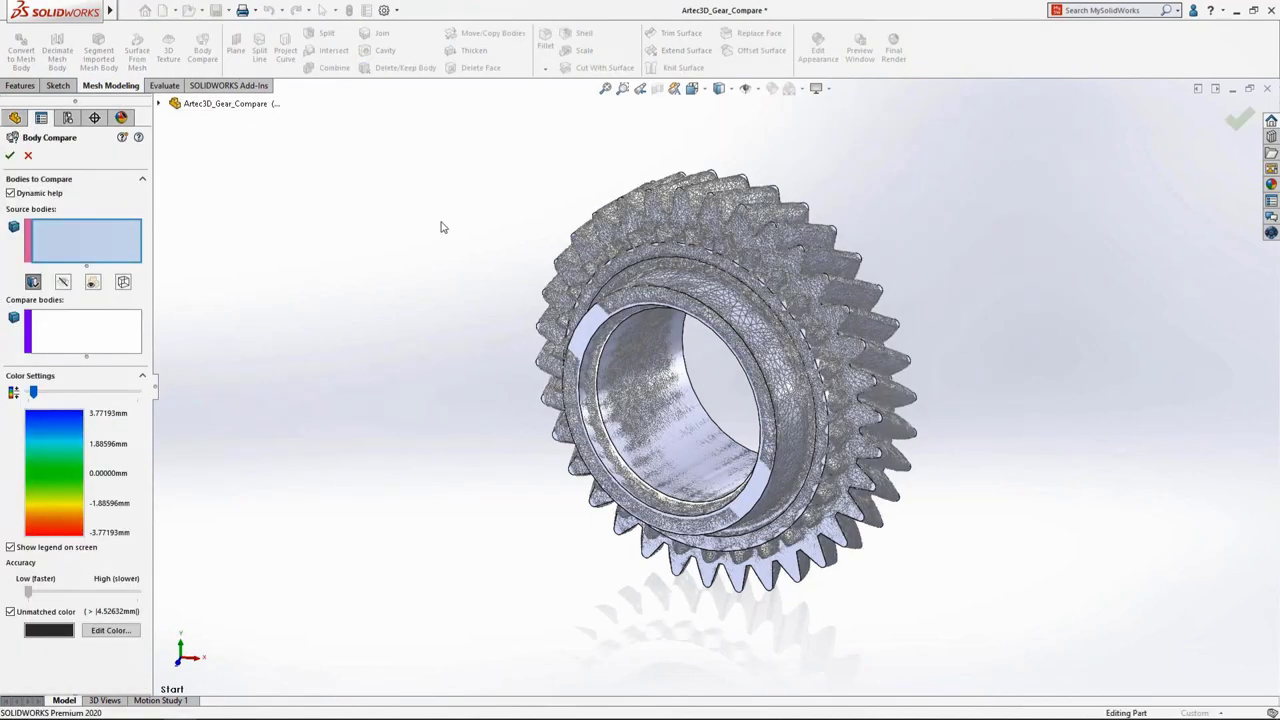
{"action": "left_click", "coordinate": [590, 330]}
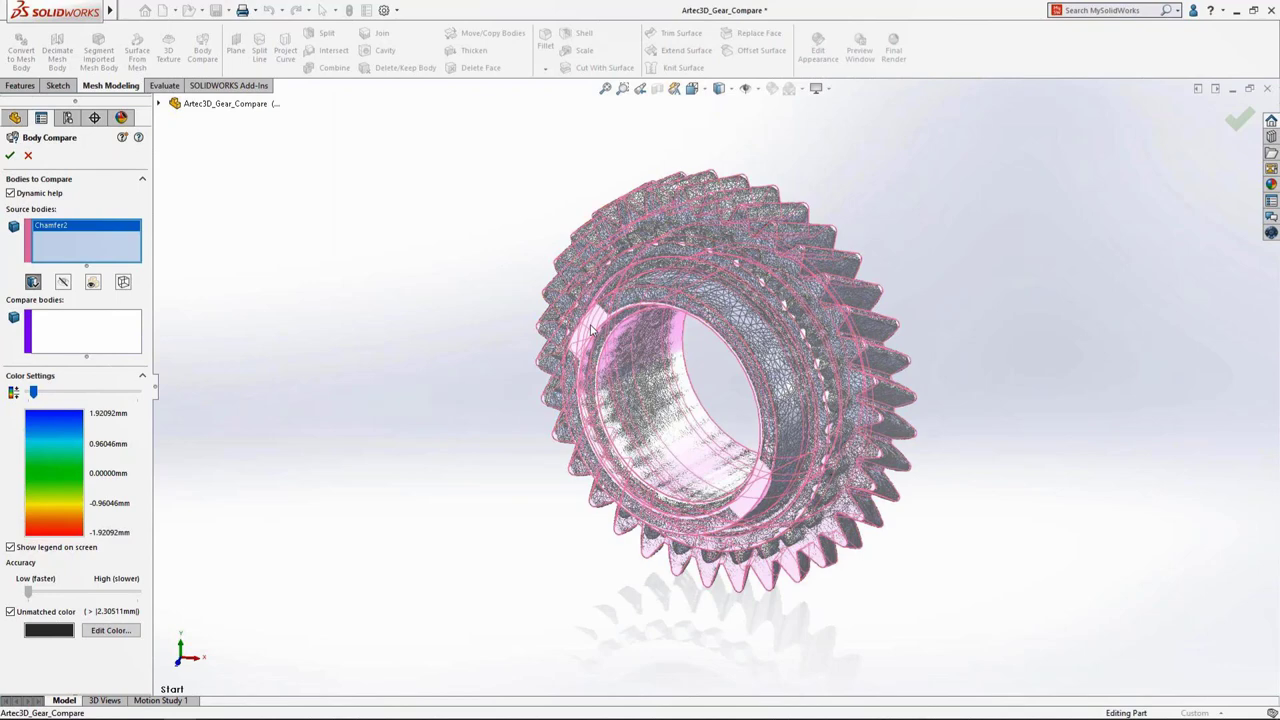
{"action": "left_click", "coordinate": [85, 330]}
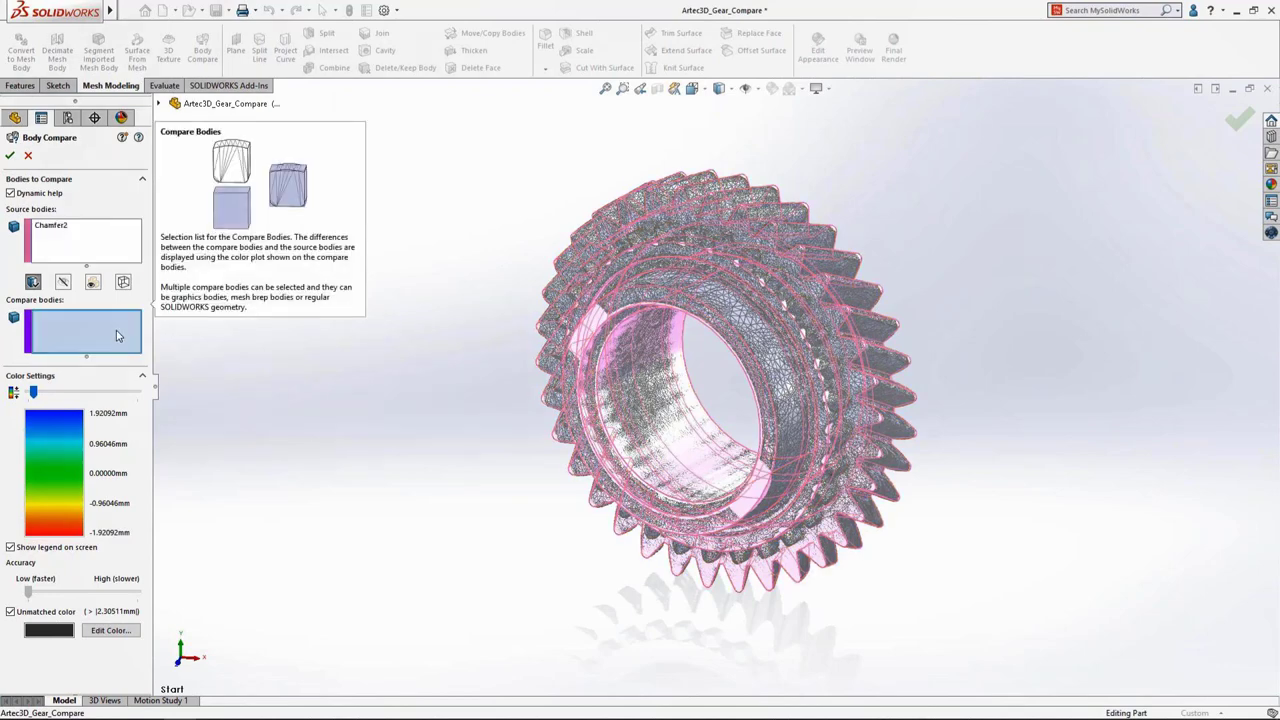
{"action": "left_click", "coordinate": [620, 300]}
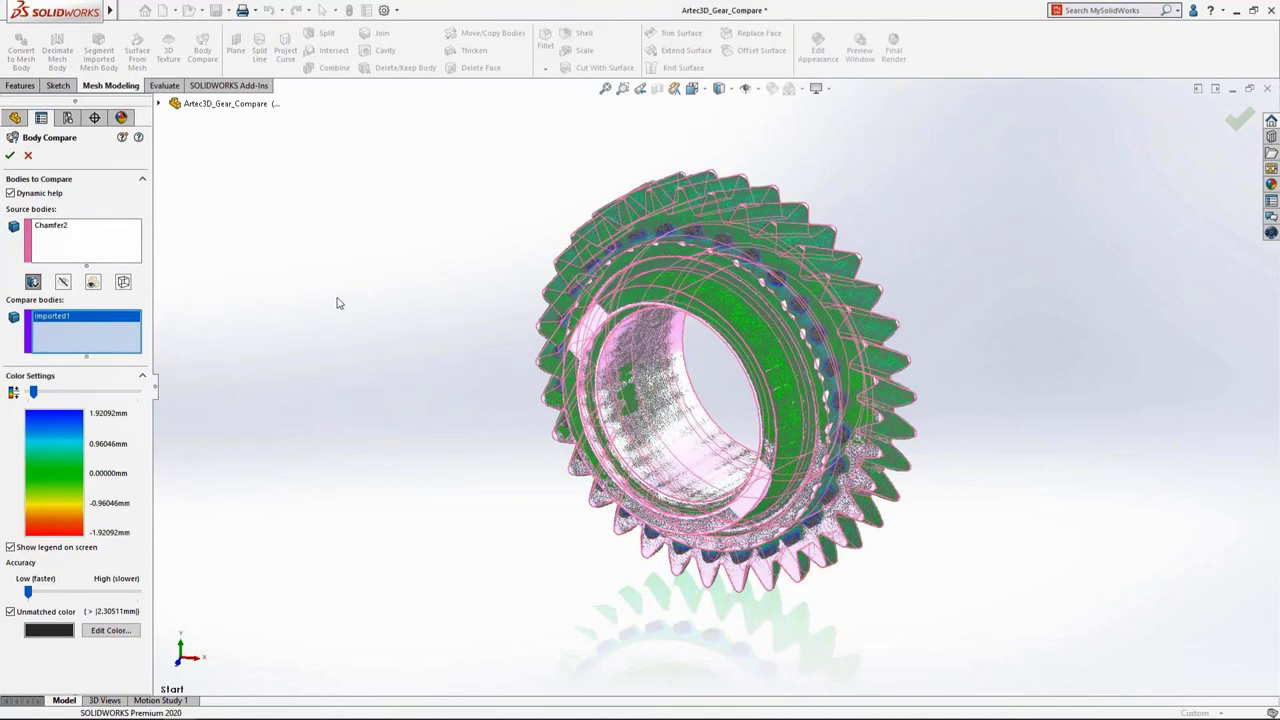
Adjust the source body's display options and accept the comparison with its deviation legend.
{"action": "left_click", "coordinate": [63, 283]}
{"action": "left_click", "coordinate": [92, 283]}
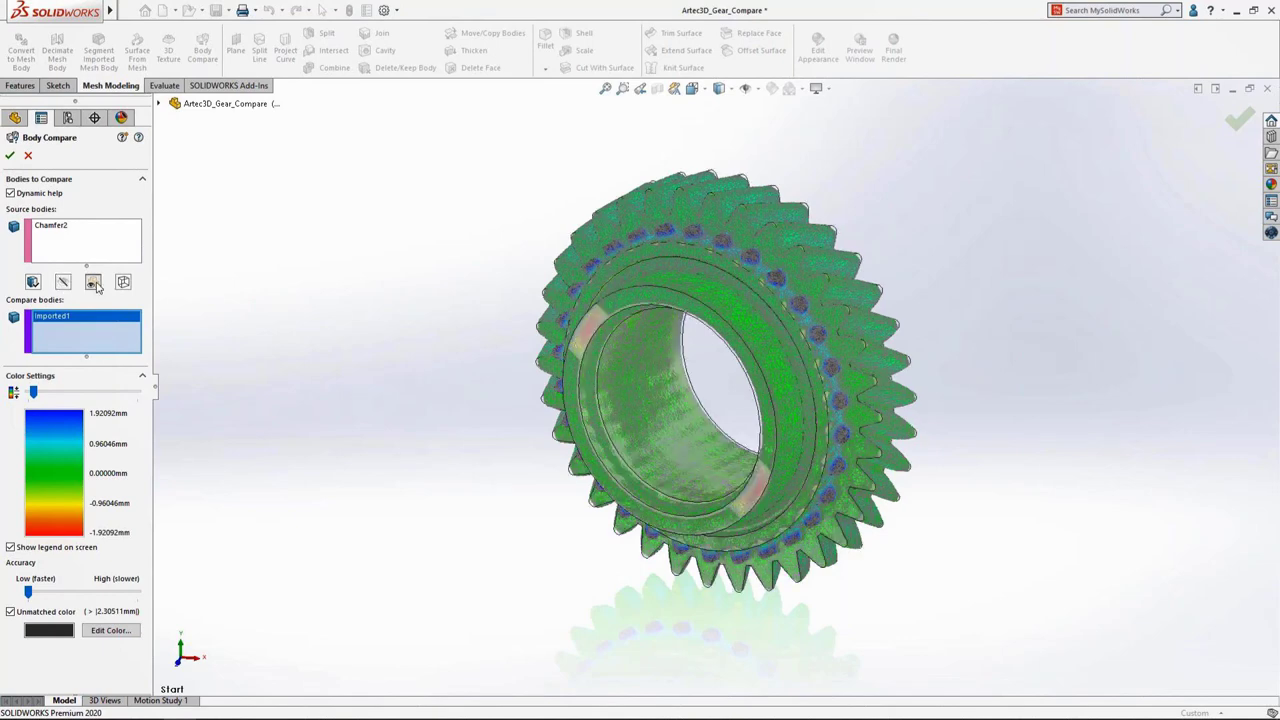
{"action": "left_click", "coordinate": [123, 283]}
{"action": "left_click", "coordinate": [63, 283]}
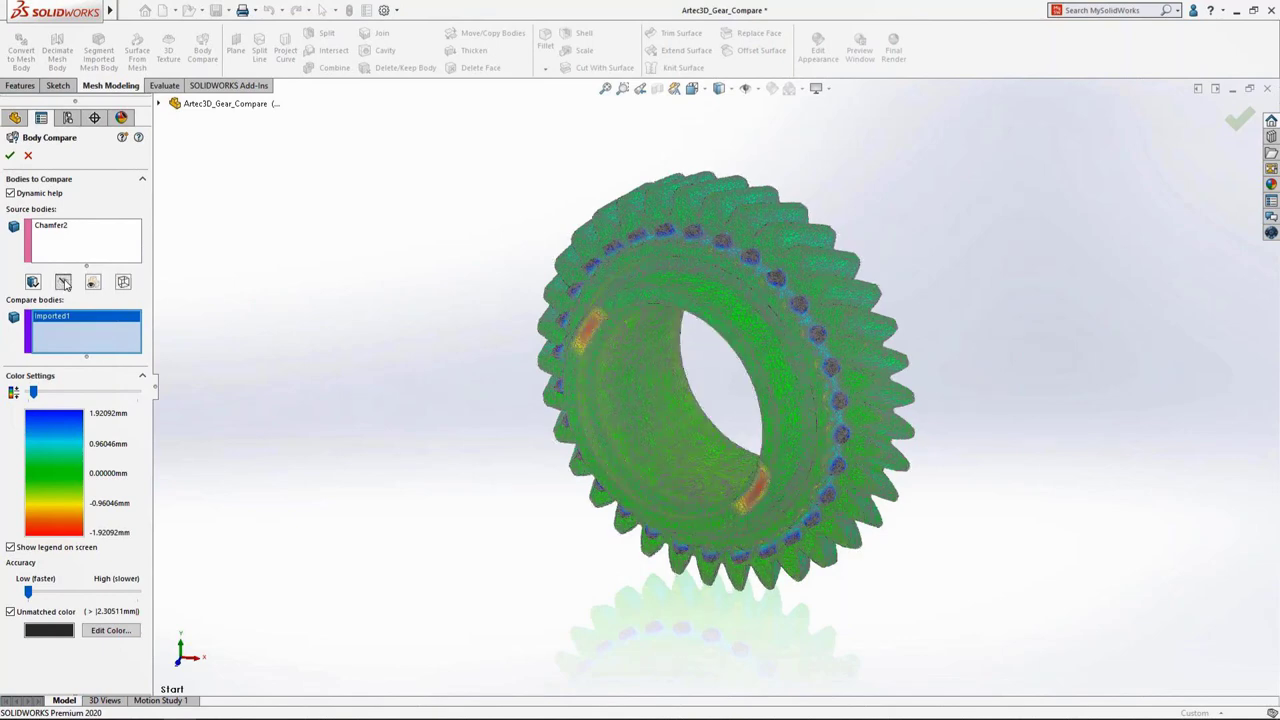
{"action": "left_click", "coordinate": [10, 155]}
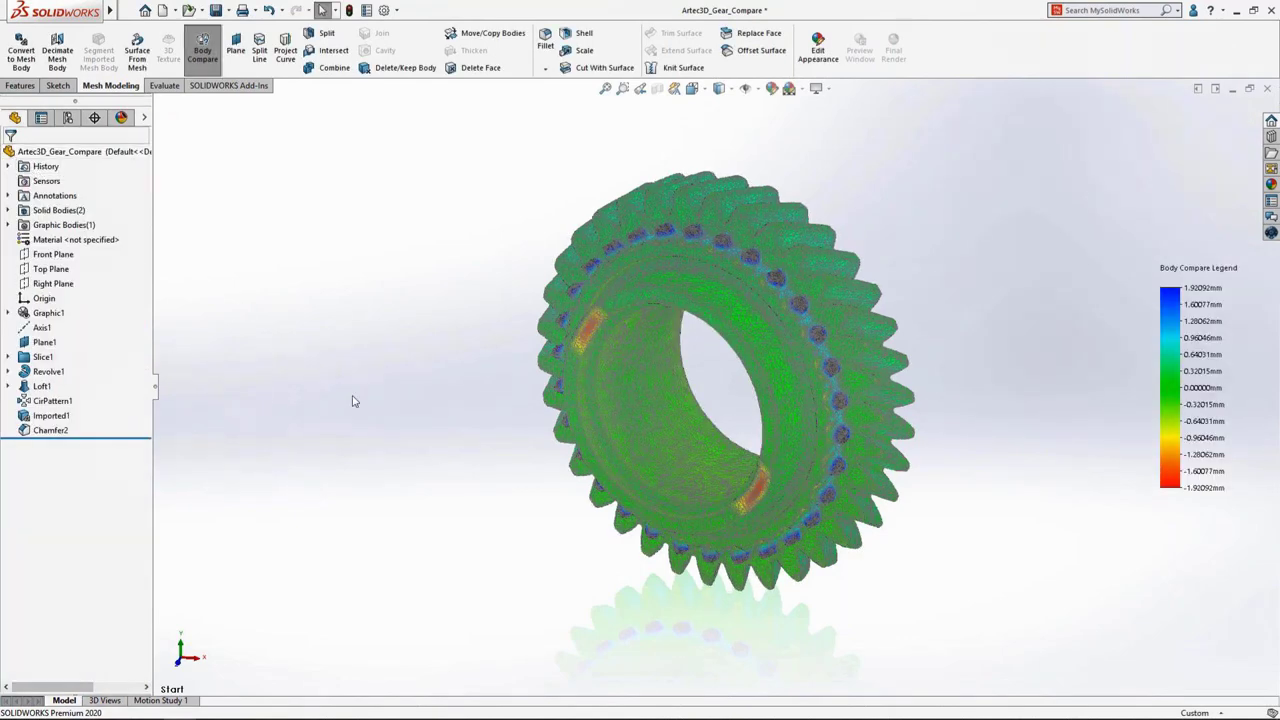
{"action": "middle_click_drag", "start_coordinate": [380, 420], "coordinate": [485, 419]}
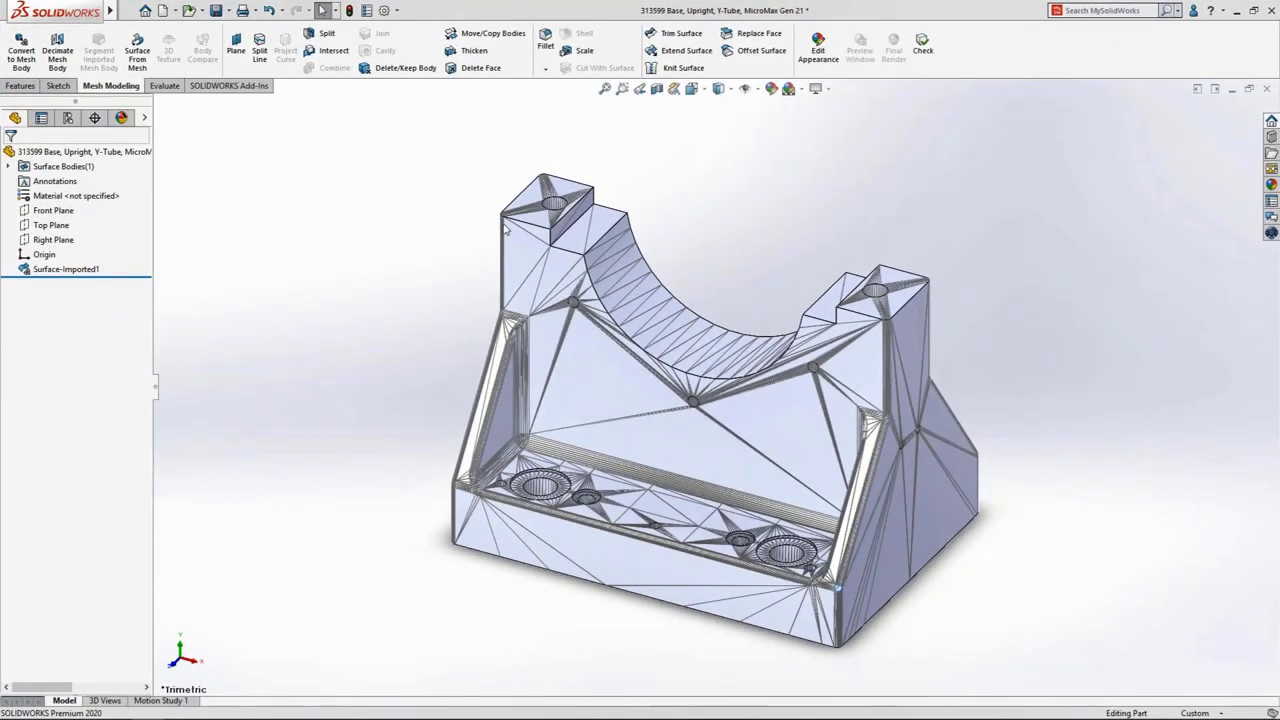
Fillet the top edge loops of both upright blocks at 2.5 mm.
{"action": "left_click", "coordinate": [529, 230]}
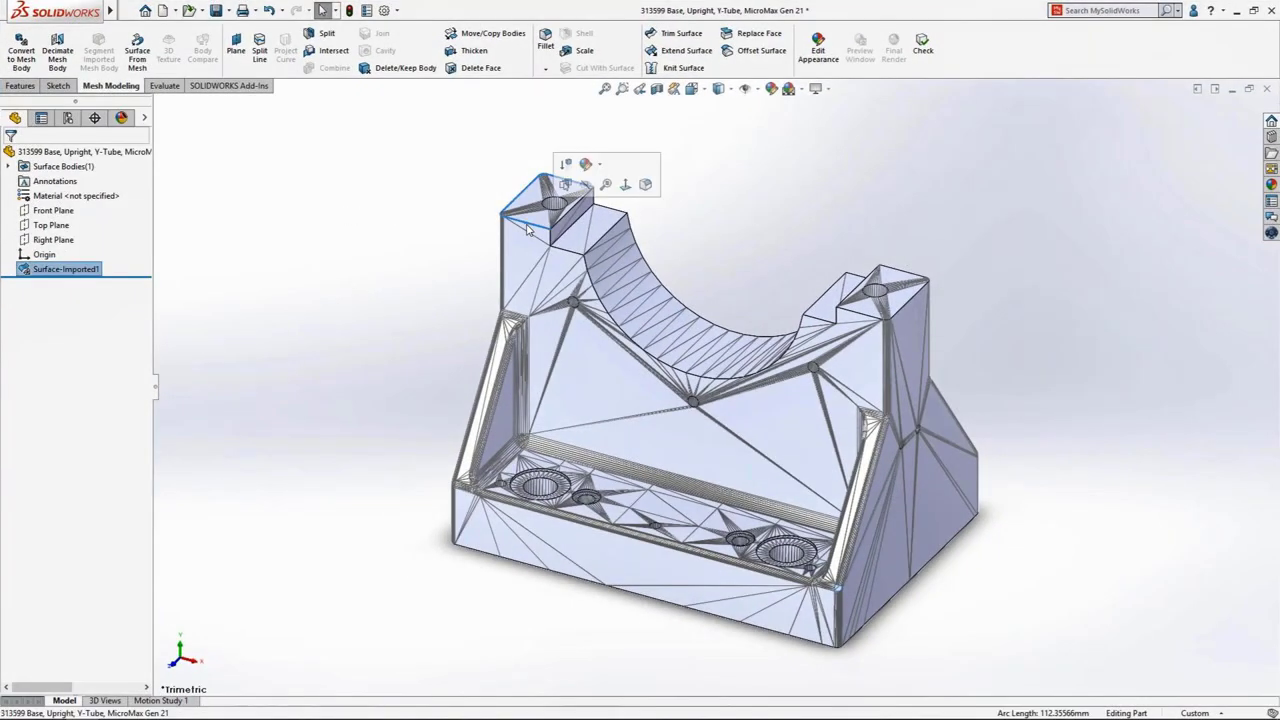
{"action": "left_click", "coordinate": [644, 192]}
{"action": "type", "text": "2.5"}
{"action": "key", "text": "Return"}
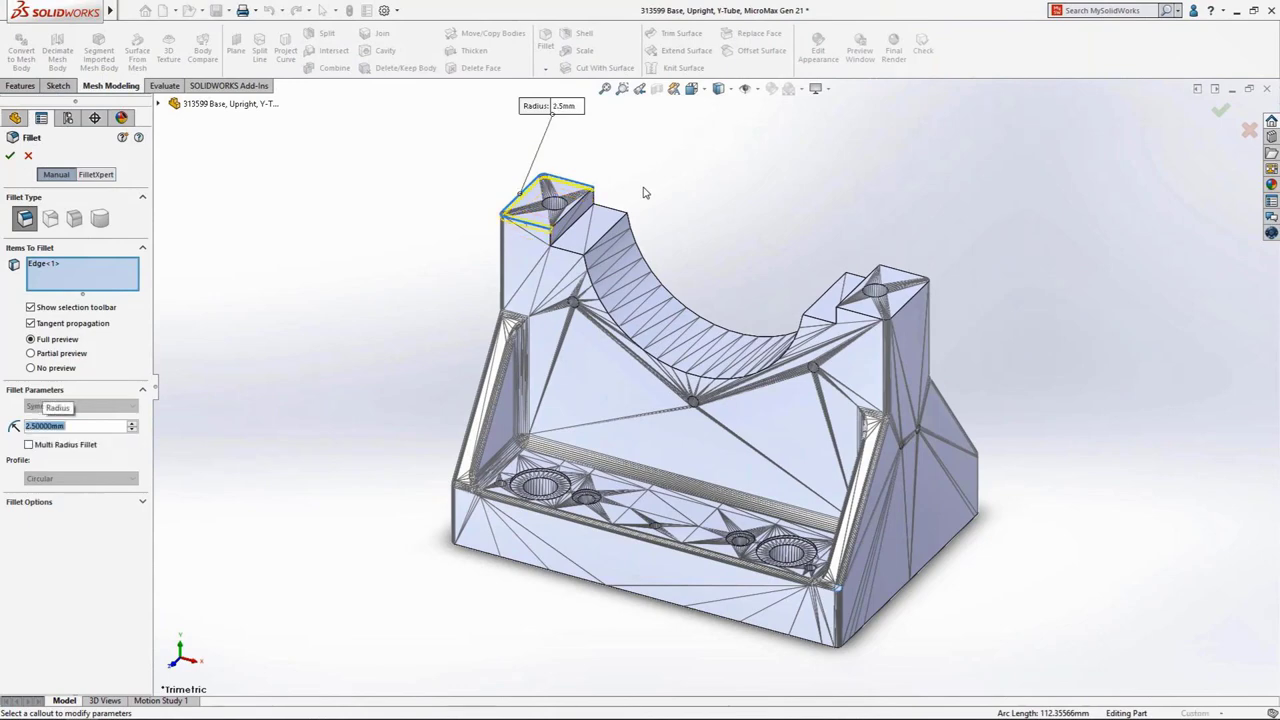
{"action": "left_click", "coordinate": [877, 319]}
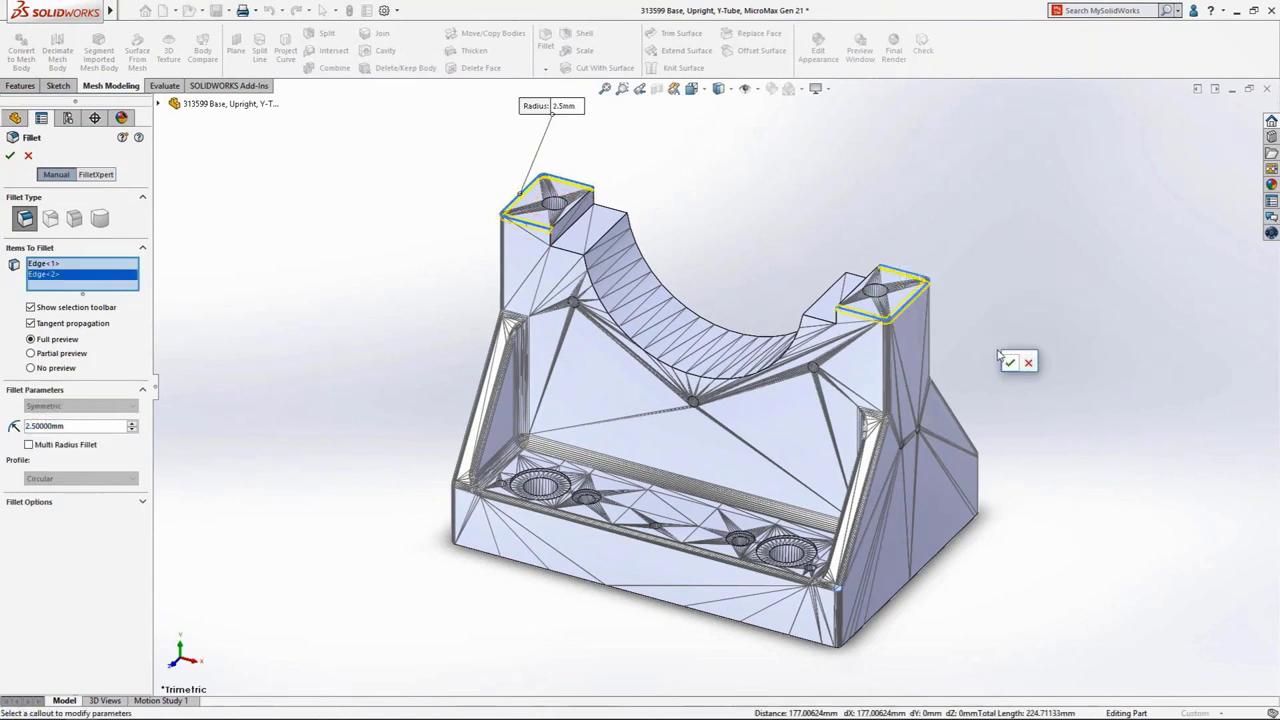
{"action": "left_click", "coordinate": [1009, 362]}
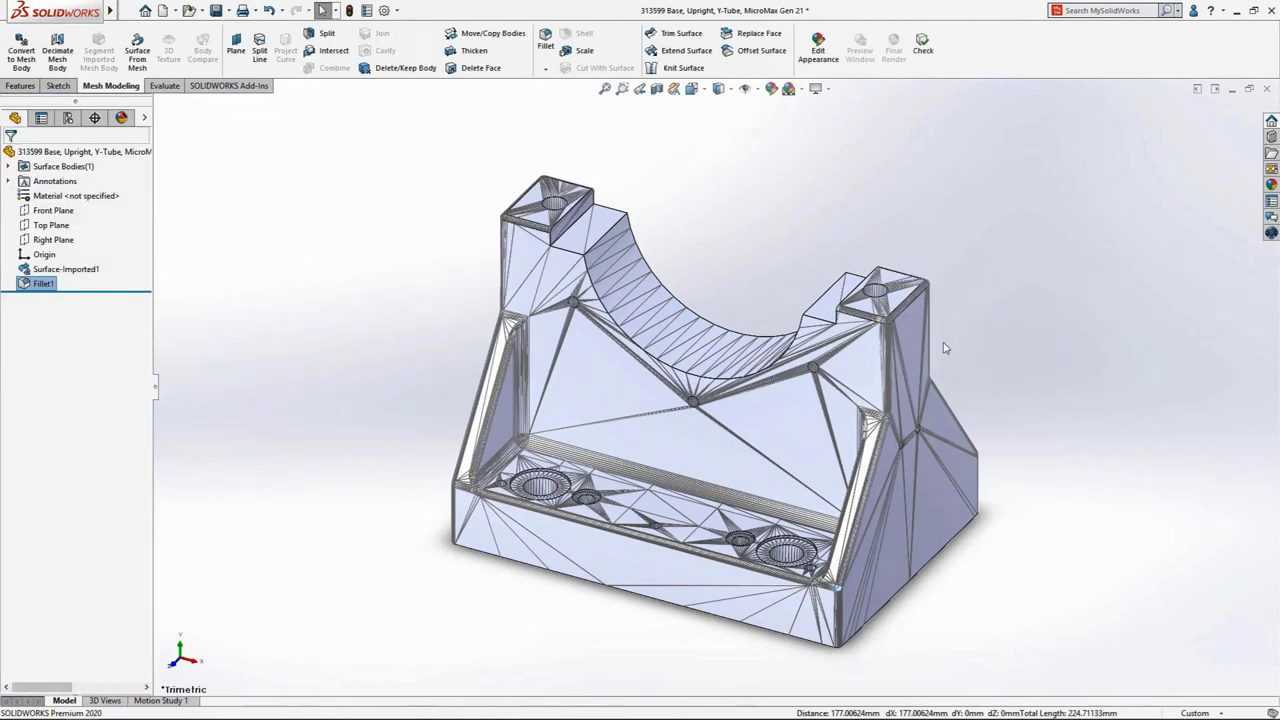
Edit Fillet1 to turn the rounded edges into chamfers.
{"action": "left_click", "coordinate": [884, 320]}
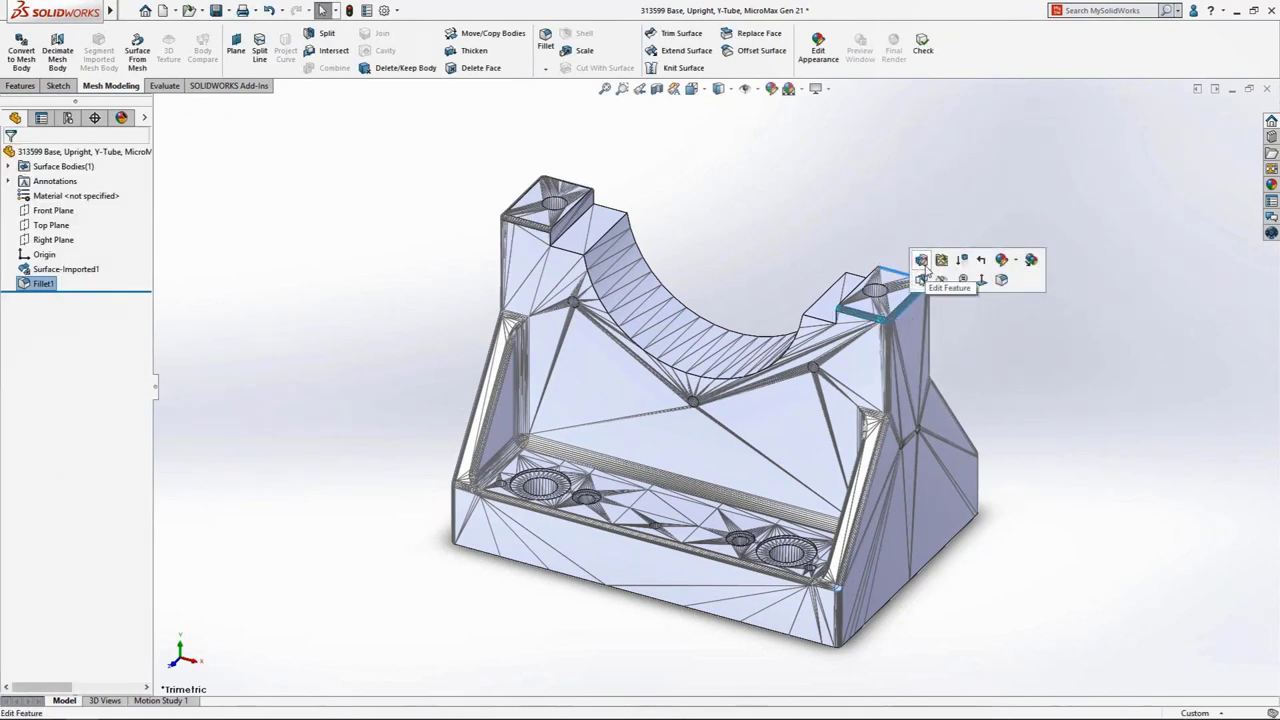
{"action": "left_click", "coordinate": [922, 262]}
{"action": "left_click", "coordinate": [49, 200]}
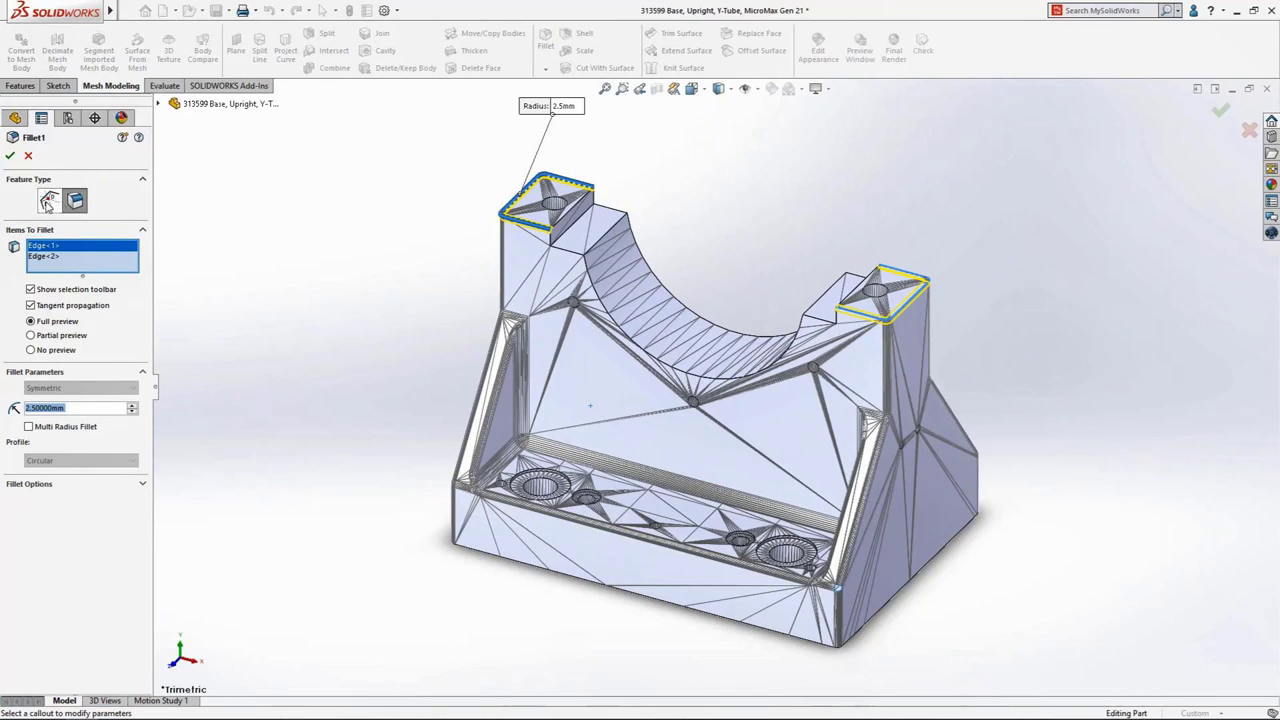
{"action": "left_click", "coordinate": [10, 157]}
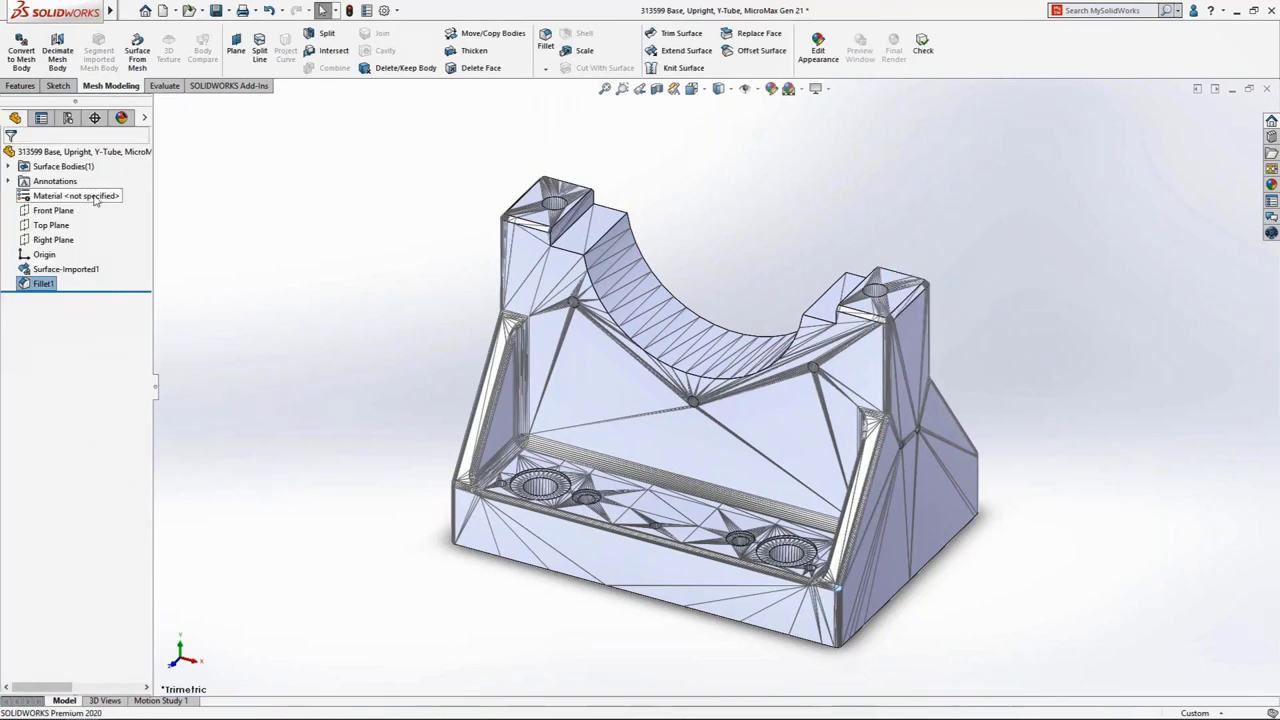
{"action": "left_click", "coordinate": [645, 300]}
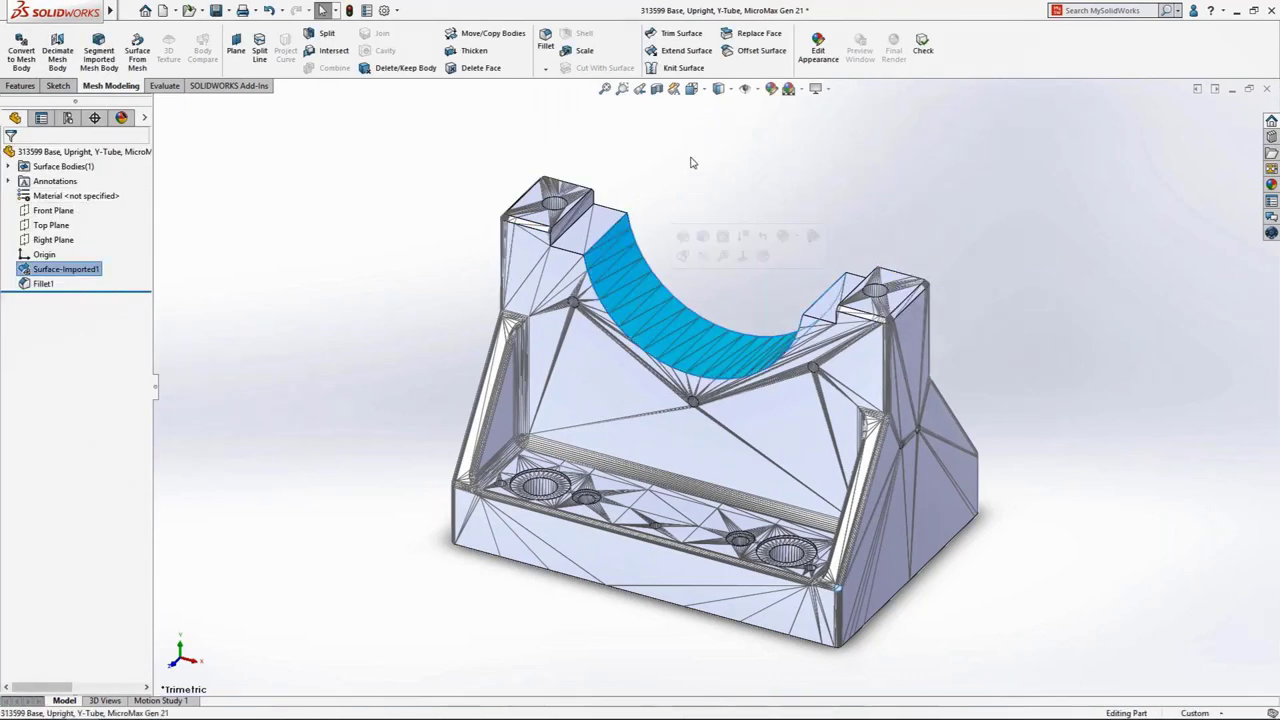
Offset the curved cradle face by 5 mm.
{"action": "left_click", "coordinate": [745, 52]}
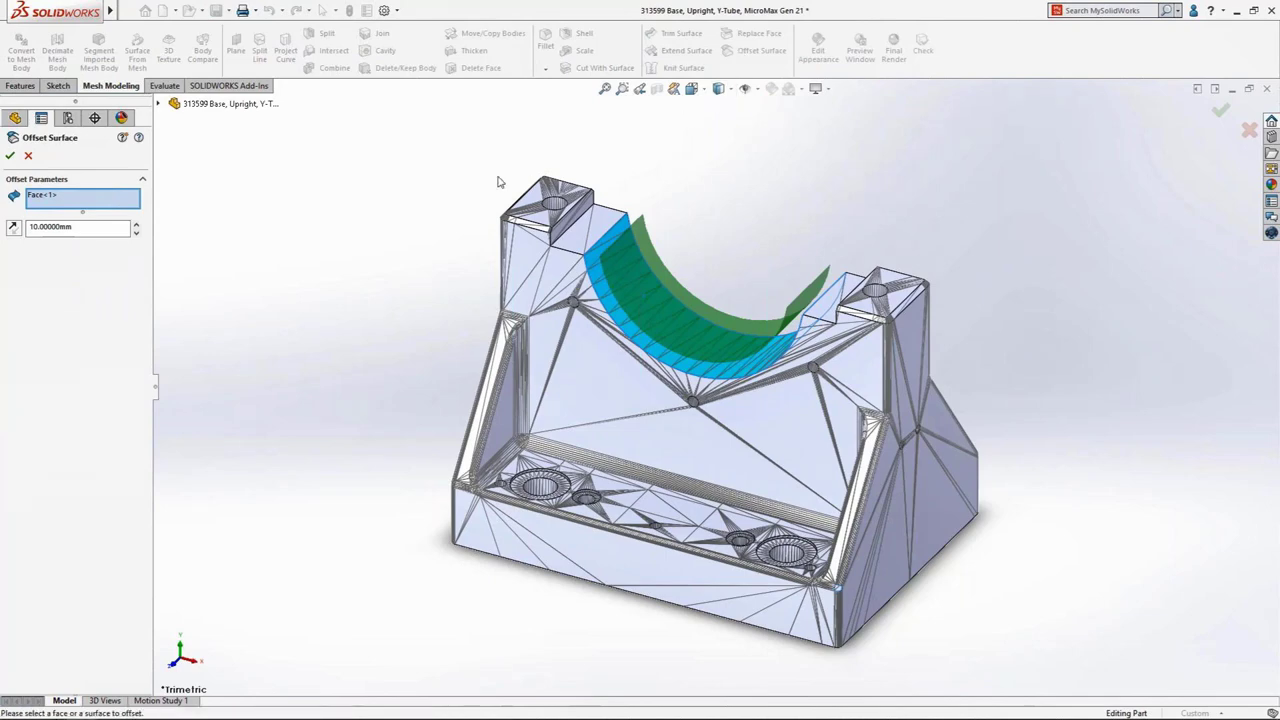
{"action": "left_click_drag", "start_coordinate": [105, 227], "coordinate": [22, 240]}
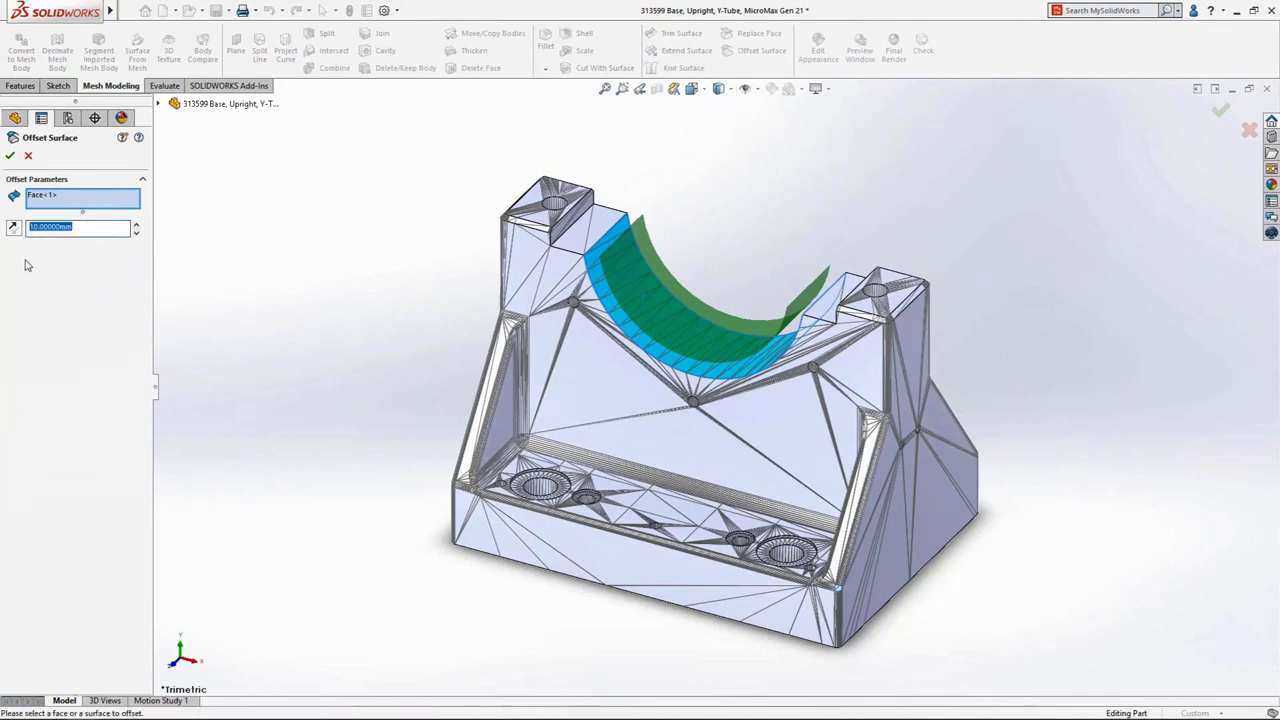
{"action": "type", "text": "5"}
{"action": "key", "text": "Return"}
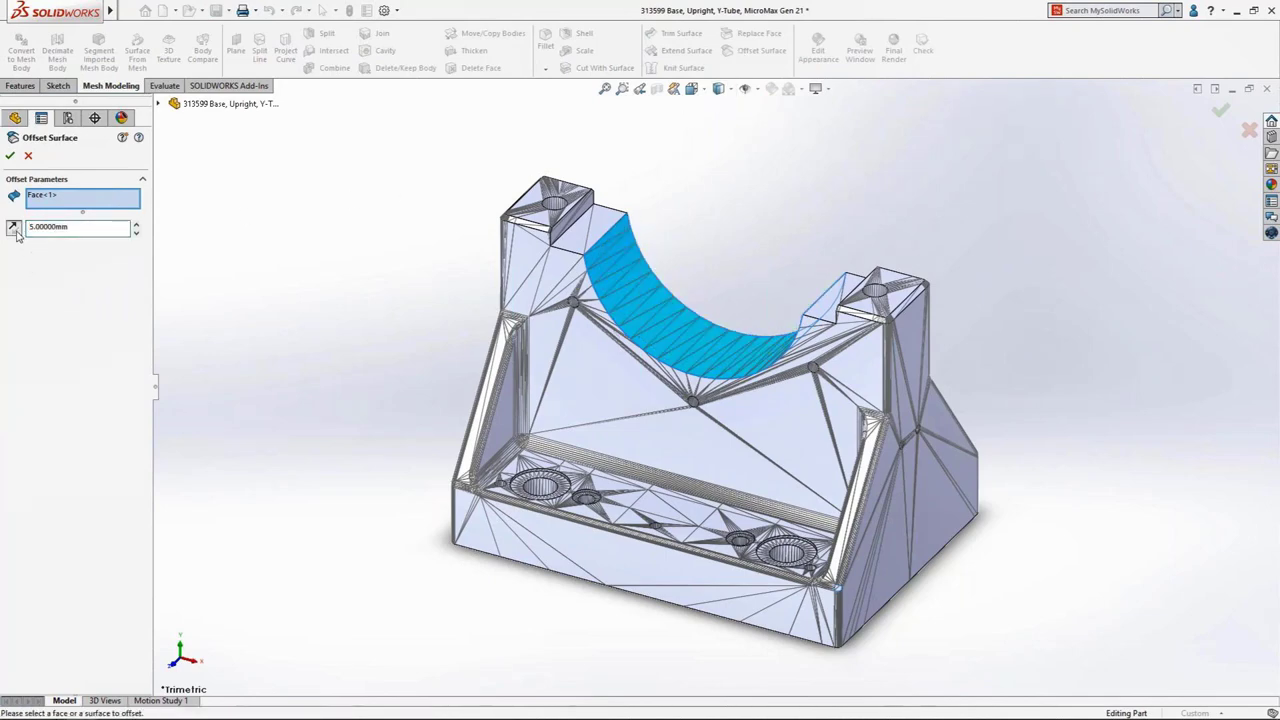
{"action": "left_click", "coordinate": [10, 155]}
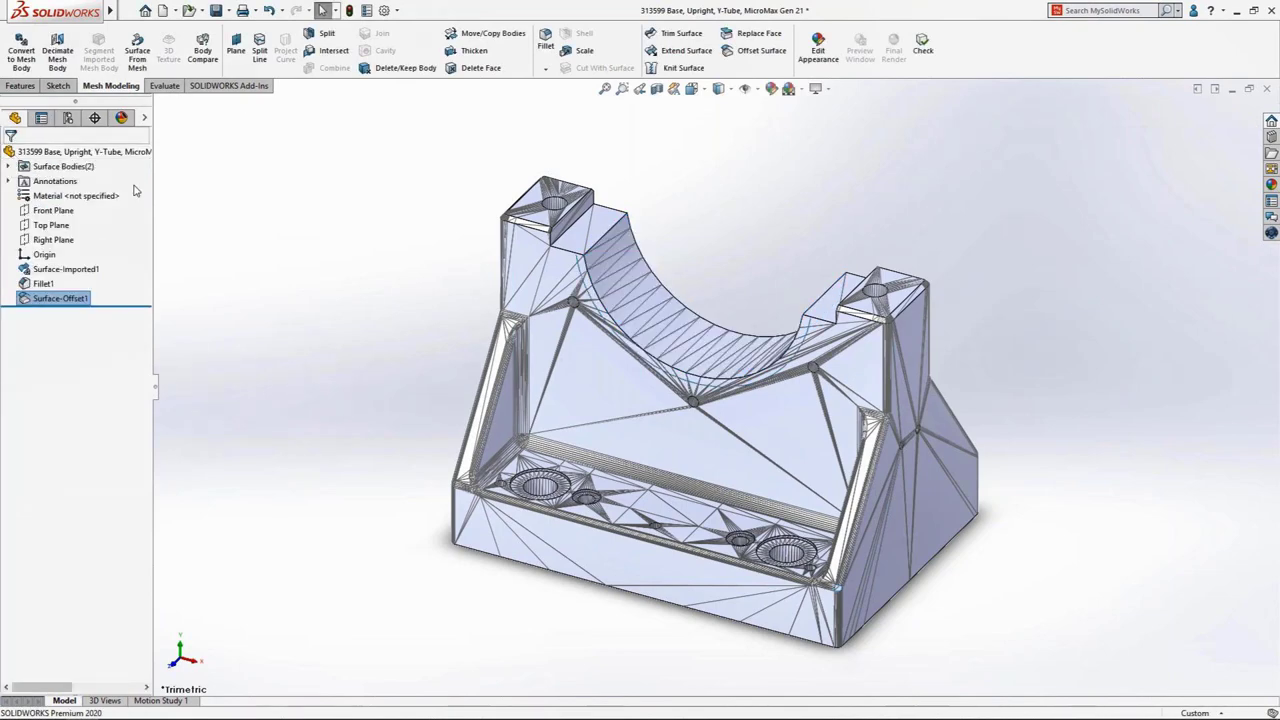
Extend the offset curved surface linearly by 5 mm.
{"action": "left_click", "coordinate": [686, 50]}
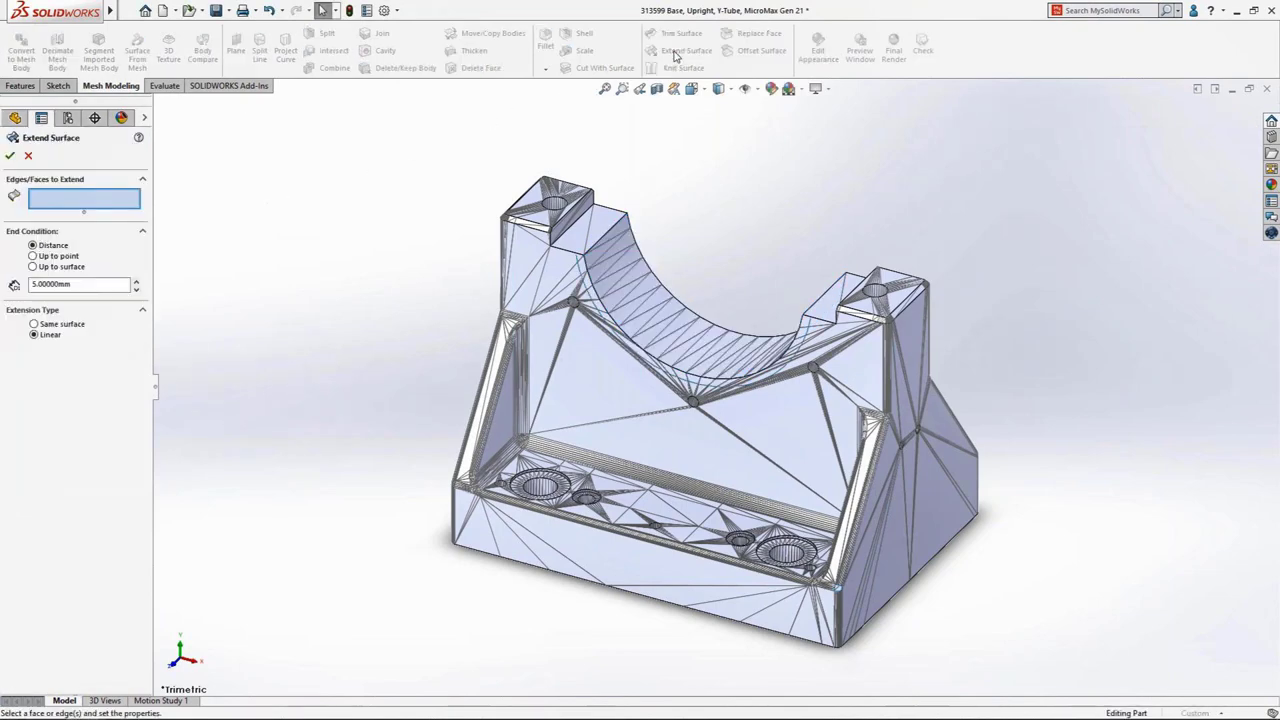
{"action": "right_click", "coordinate": [680, 322]}
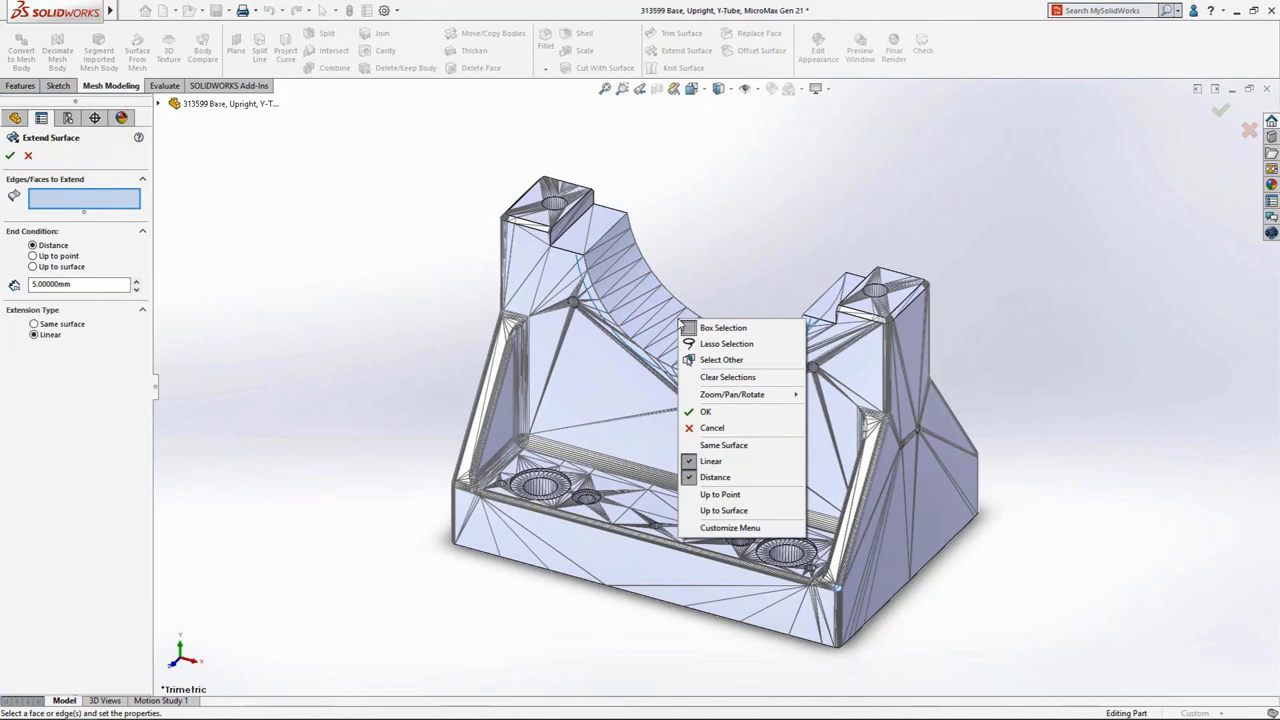
{"action": "left_click", "coordinate": [721, 359]}
{"action": "left_click", "coordinate": [728, 390]}
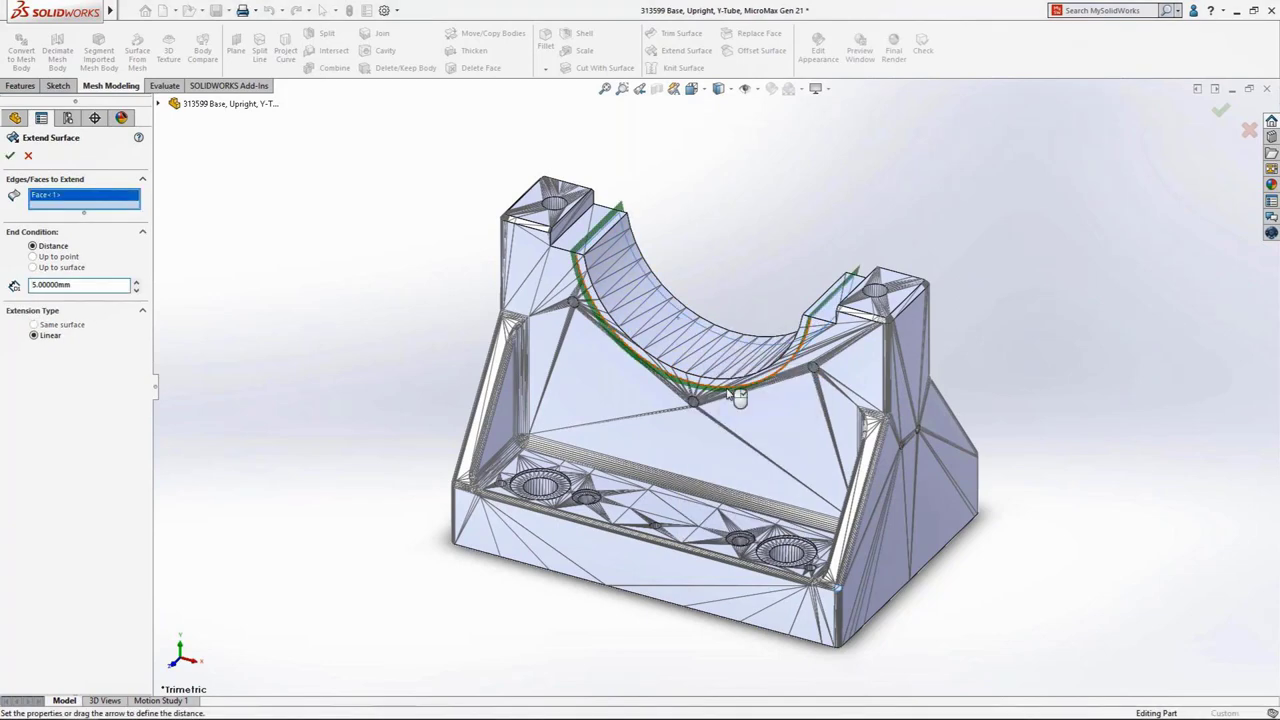
{"action": "right_click", "coordinate": [726, 389]}
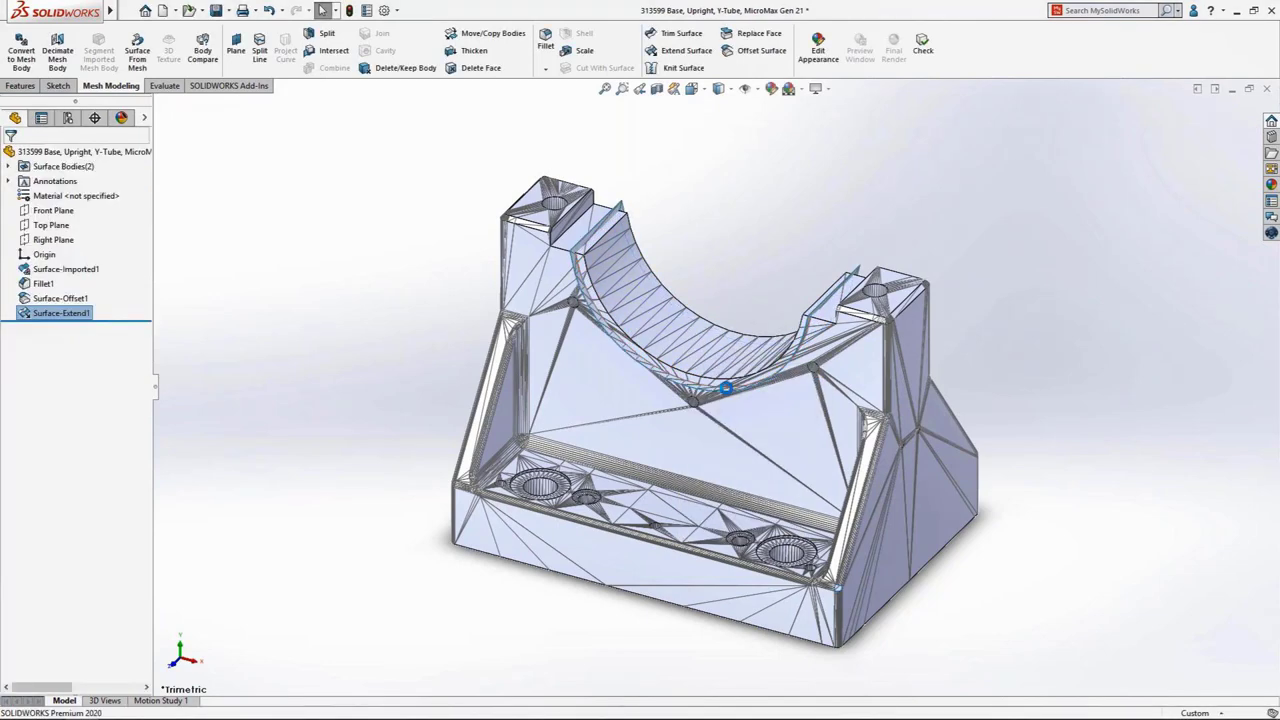
Mutually trim Fillet1 and Surface-Extend1, removing the overlapping pieces.
{"action": "left_click", "coordinate": [681, 33]}
{"action": "left_click", "coordinate": [686, 334]}
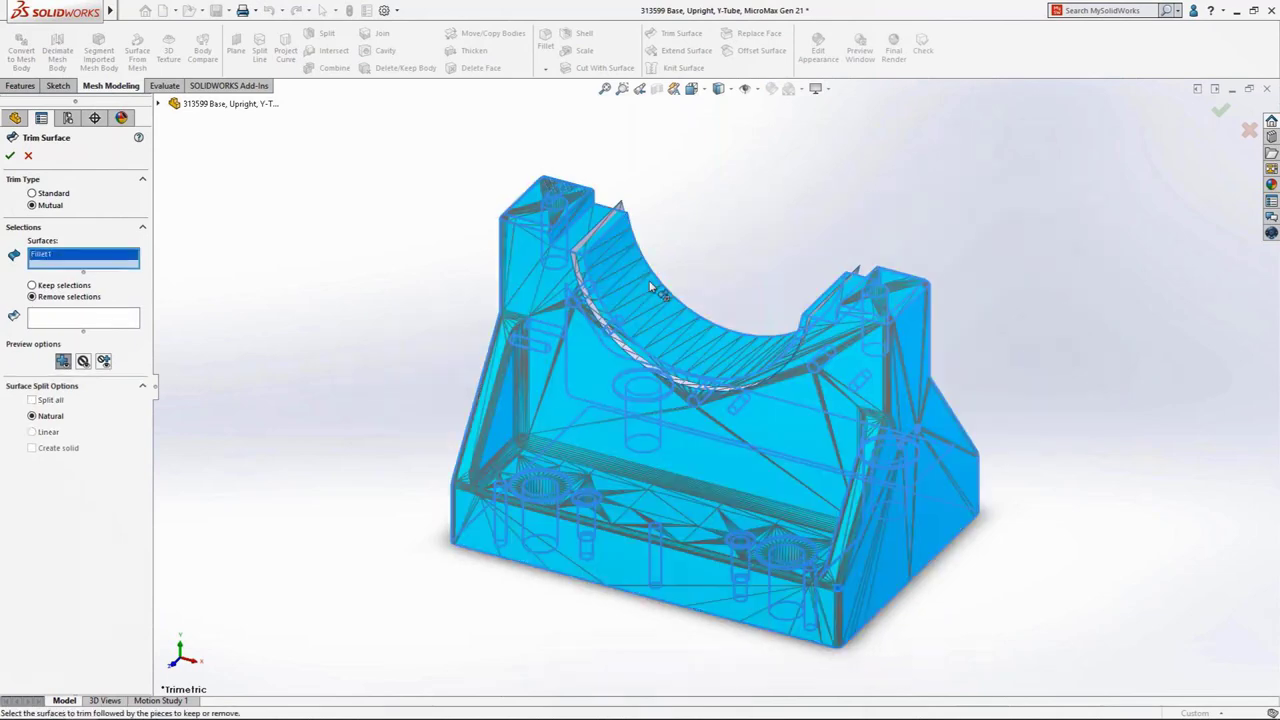
{"action": "left_click", "coordinate": [614, 228]}
{"action": "left_click", "coordinate": [128, 333]}
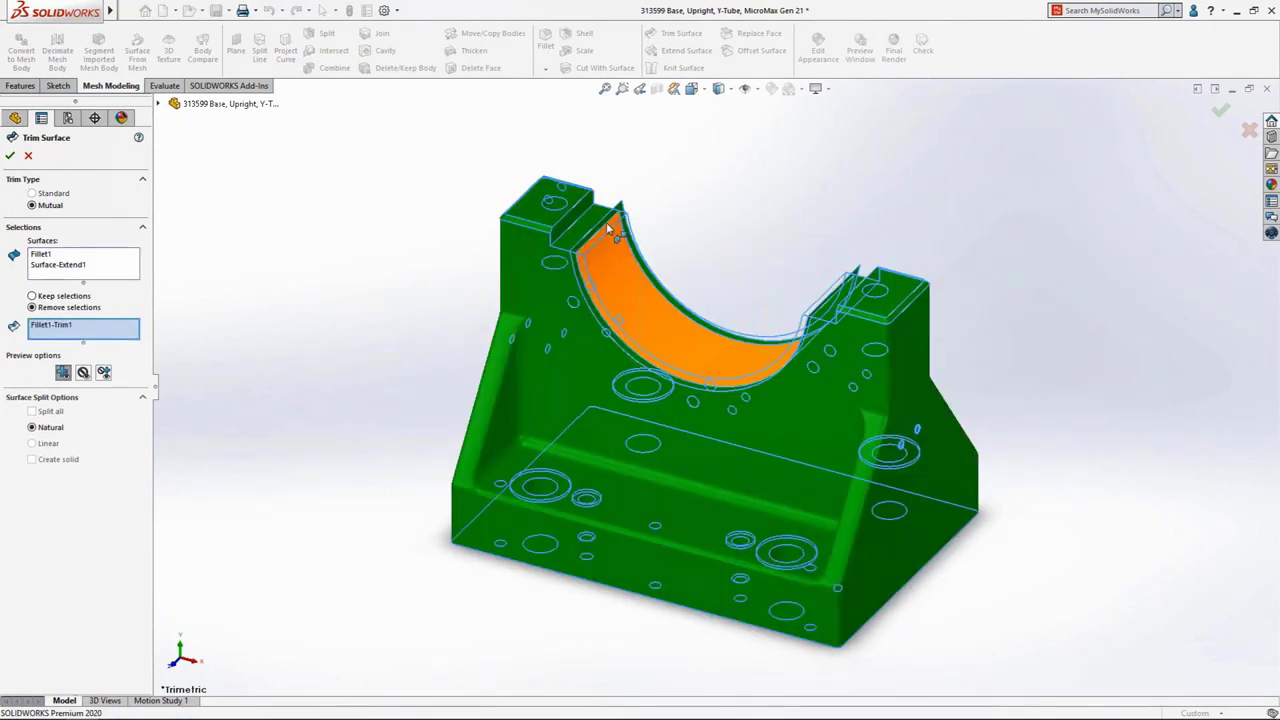
{"action": "left_click", "coordinate": [607, 224]}
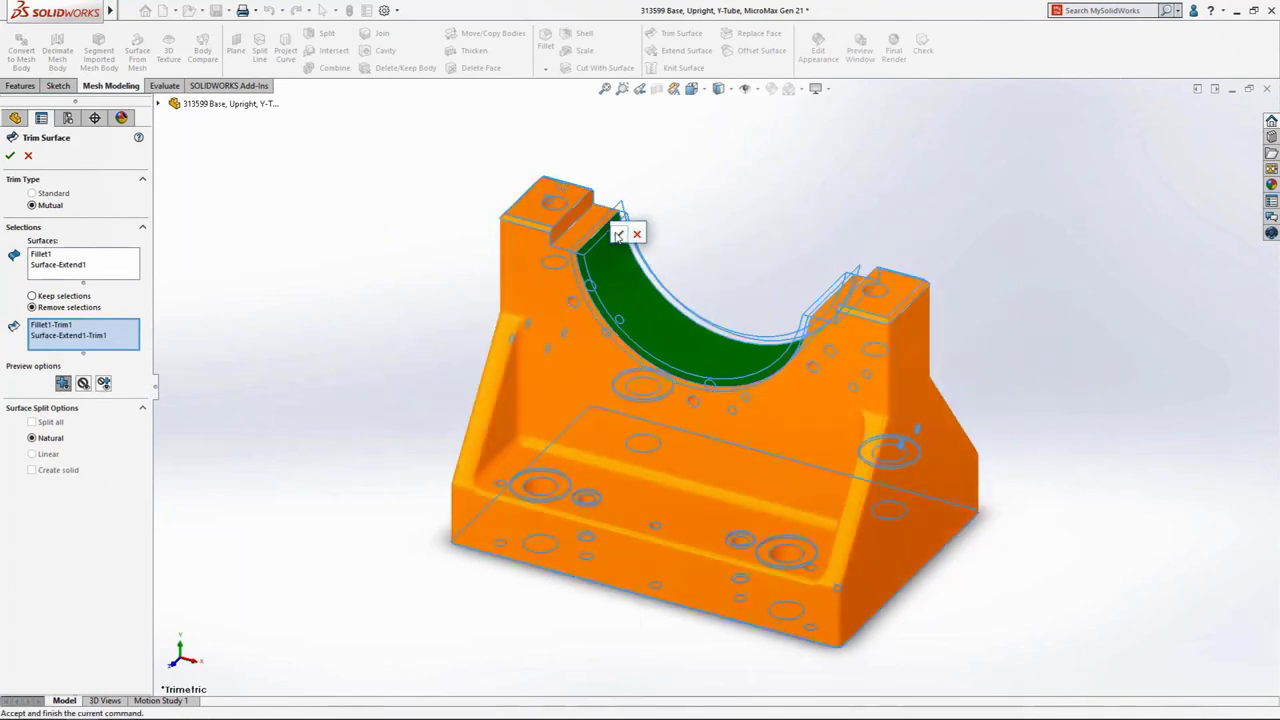
{"action": "left_click", "coordinate": [619, 234]}
Run Check Entity and zoom into the open surface boundary at the lower corner.
{"action": "left_click", "coordinate": [922, 50]}
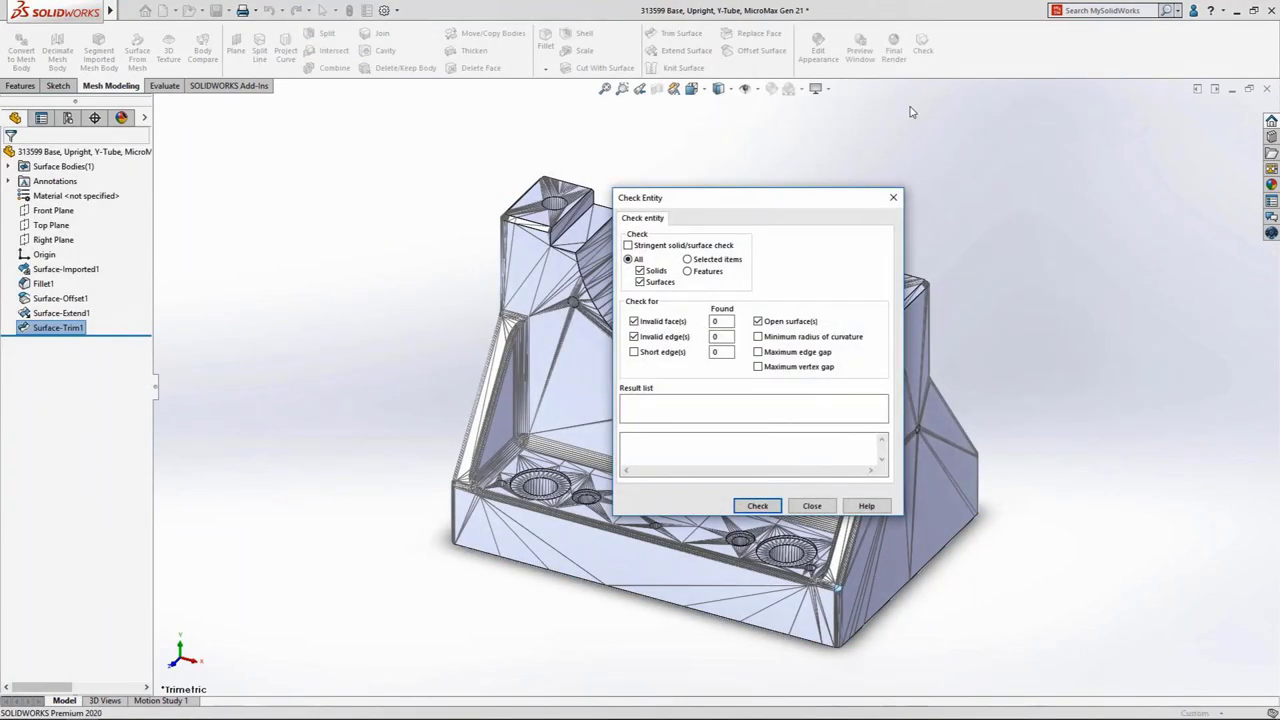
{"action": "left_click", "coordinate": [758, 505]}
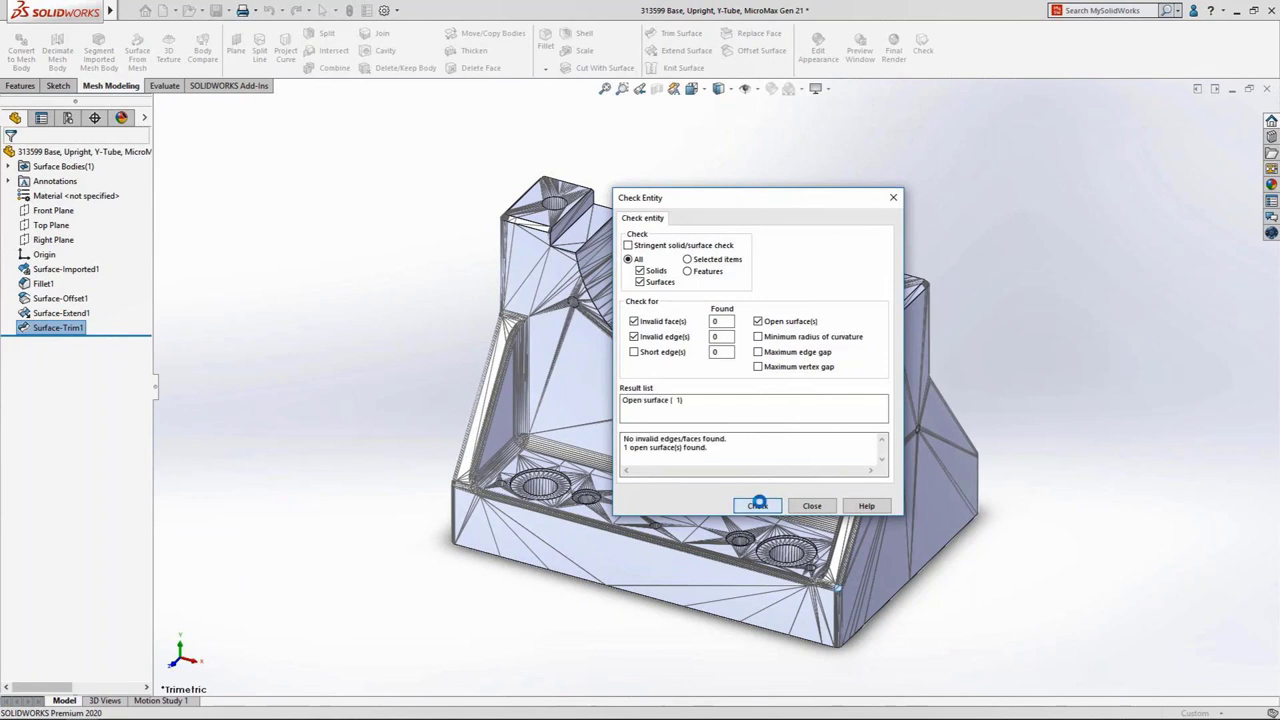
{"action": "left_click", "coordinate": [676, 400]}
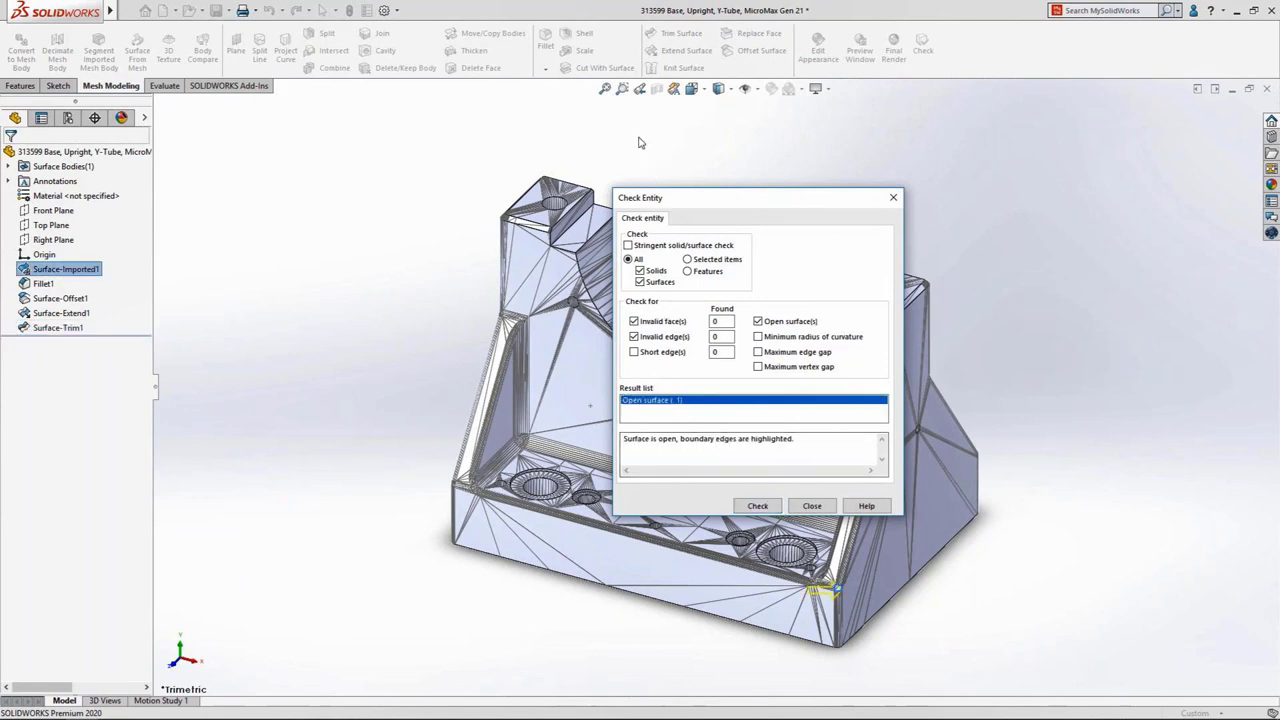
{"action": "left_click", "coordinate": [622, 88]}
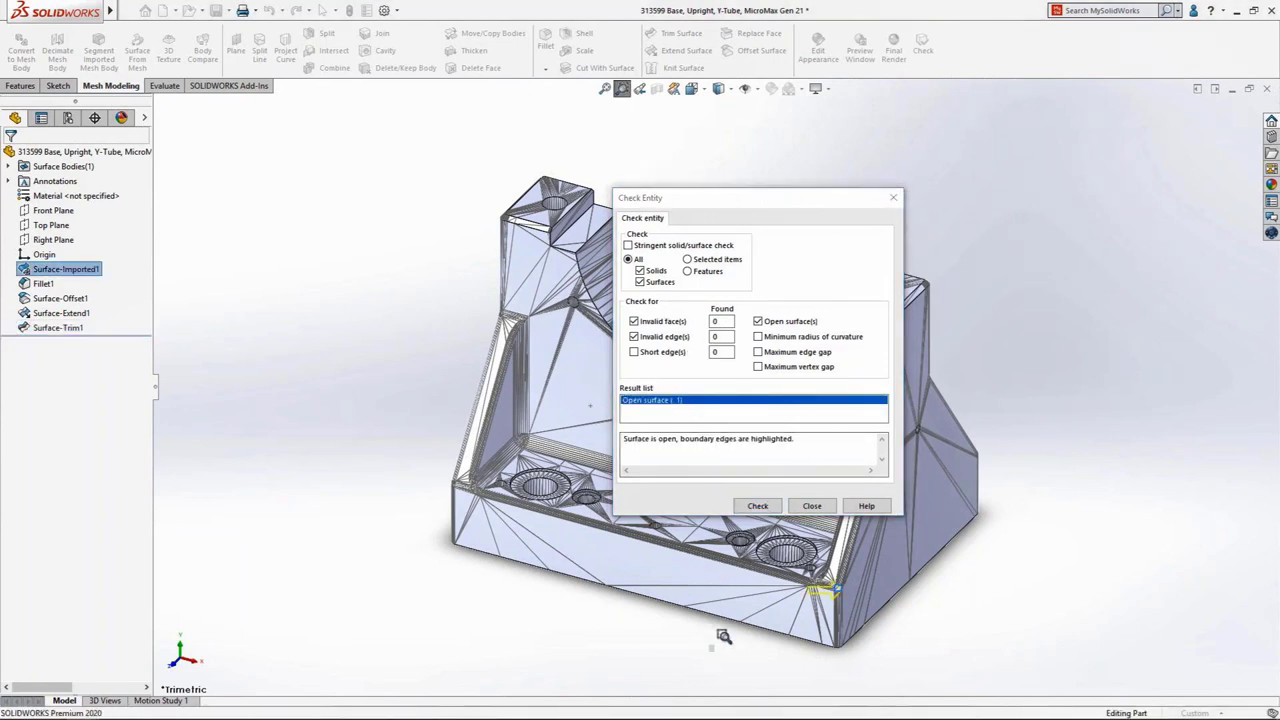
{"action": "left_click_drag", "start_coordinate": [714, 648], "coordinate": [1069, 370]}
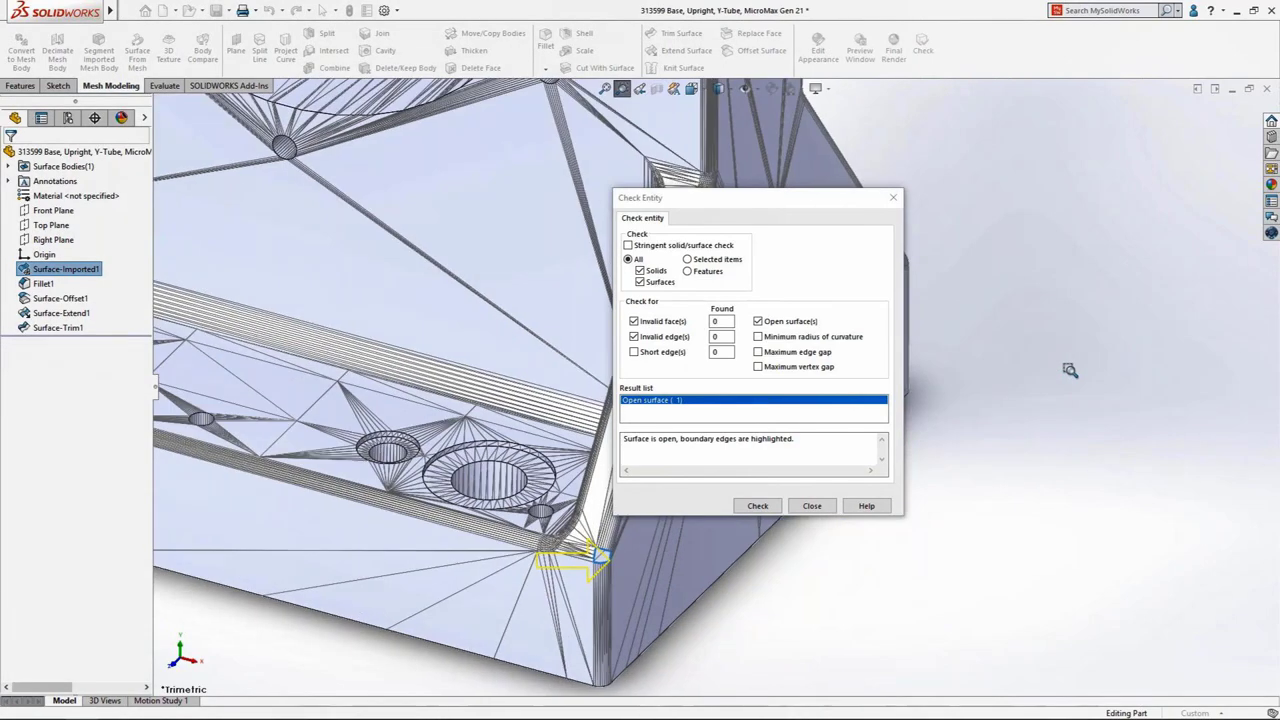
{"action": "left_click", "coordinate": [812, 505]}
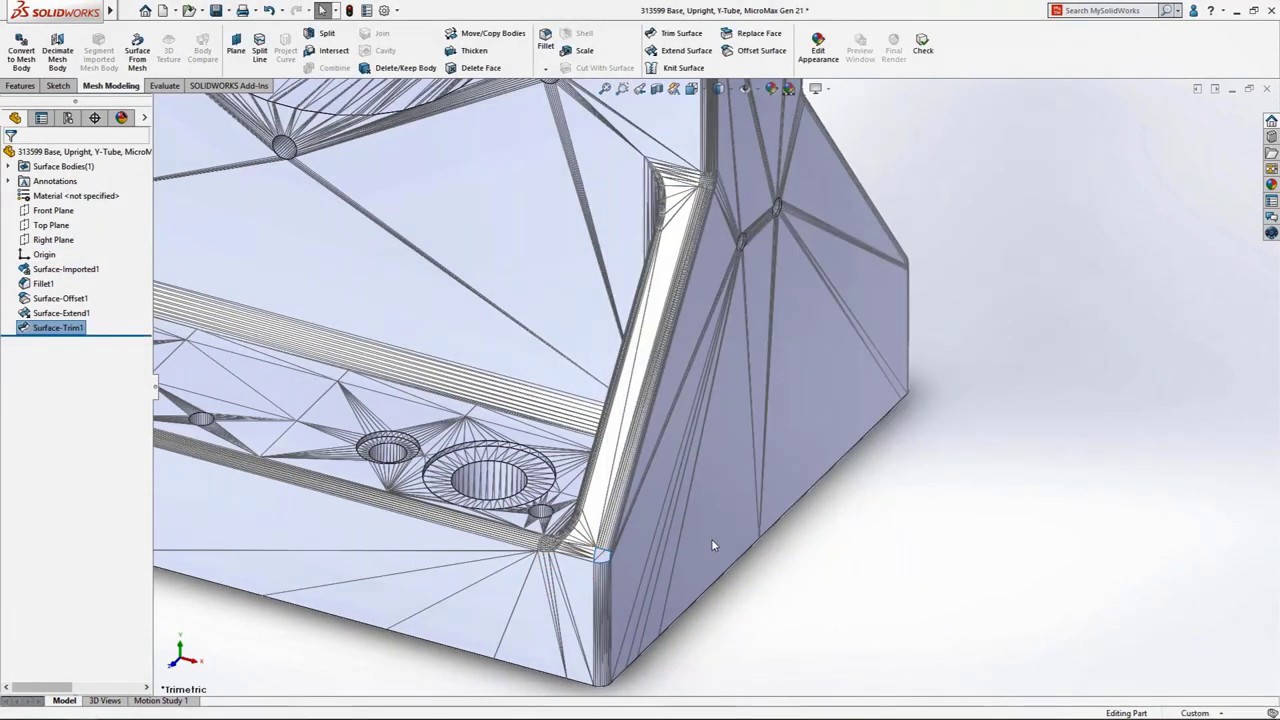
Patch the open corner edge with Delete Hole.
{"action": "right_click", "coordinate": [610, 556]}
{"action": "left_click", "coordinate": [655, 643]}
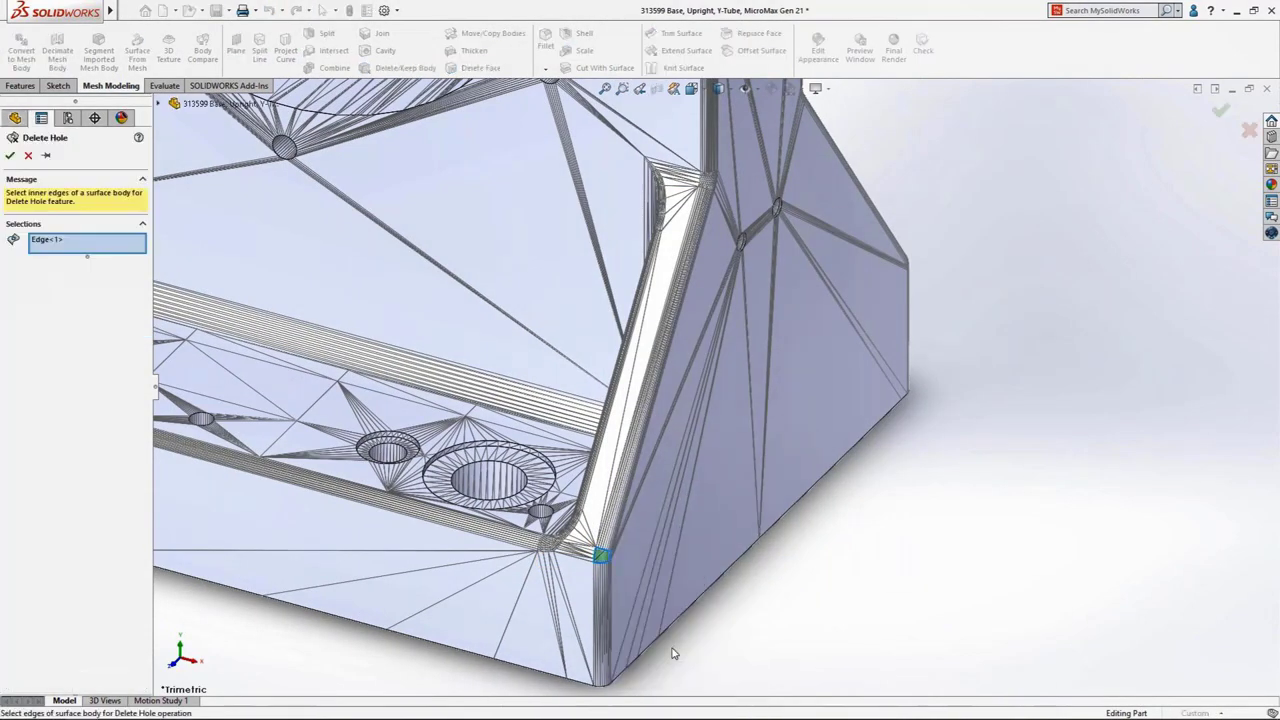
{"action": "left_click", "coordinate": [683, 661]}
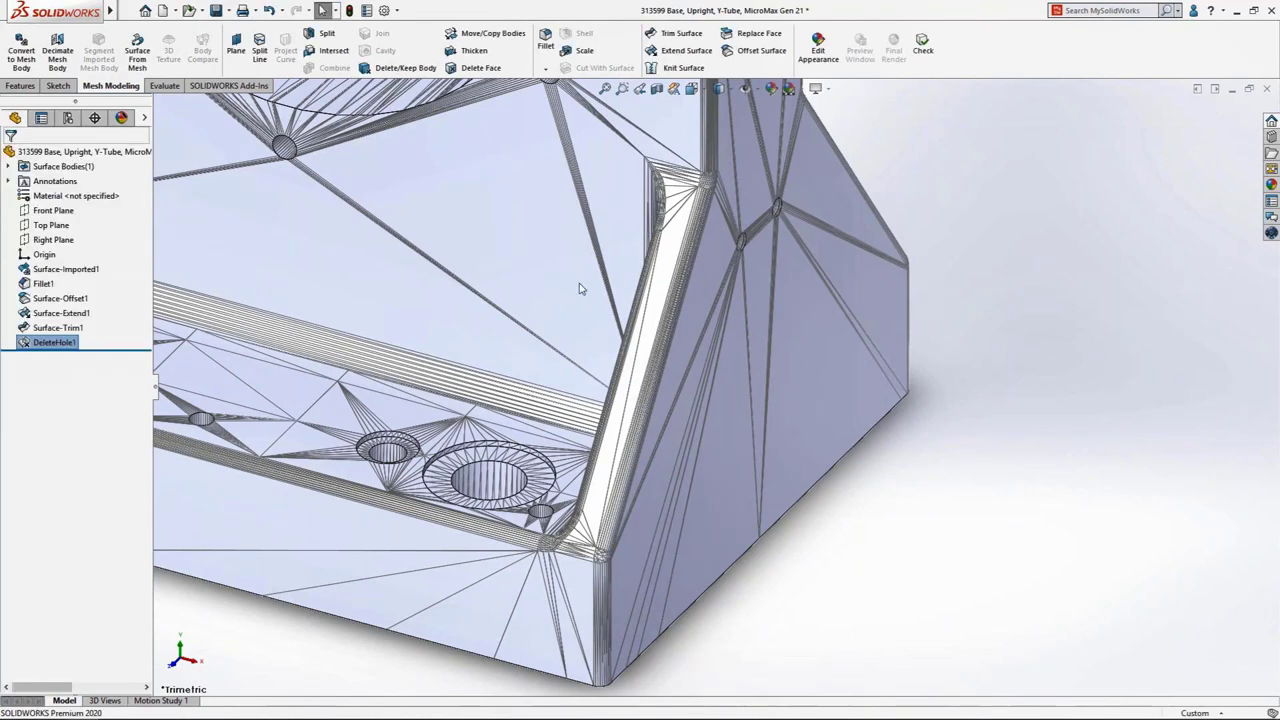
{"action": "left_click", "coordinate": [476, 67]}
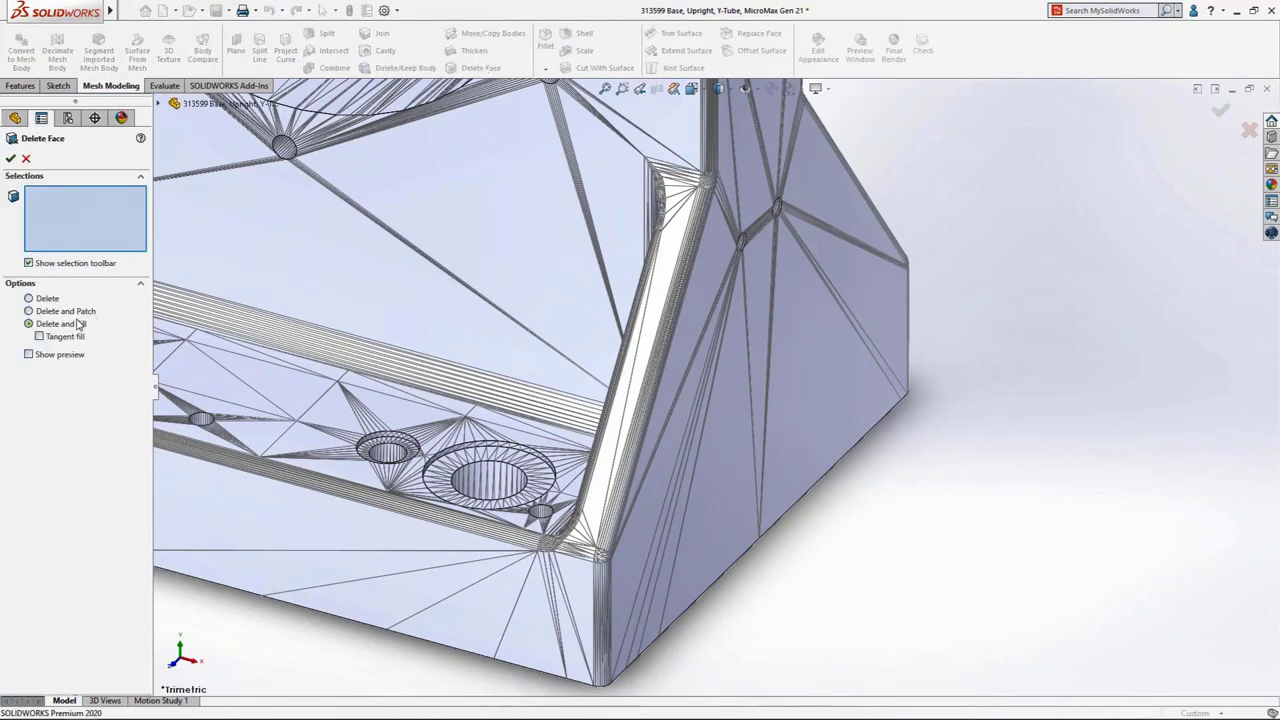
Delete and fill the four small mesh faces near the side bend, then fit the part in view.
{"action": "left_click", "coordinate": [775, 210]}
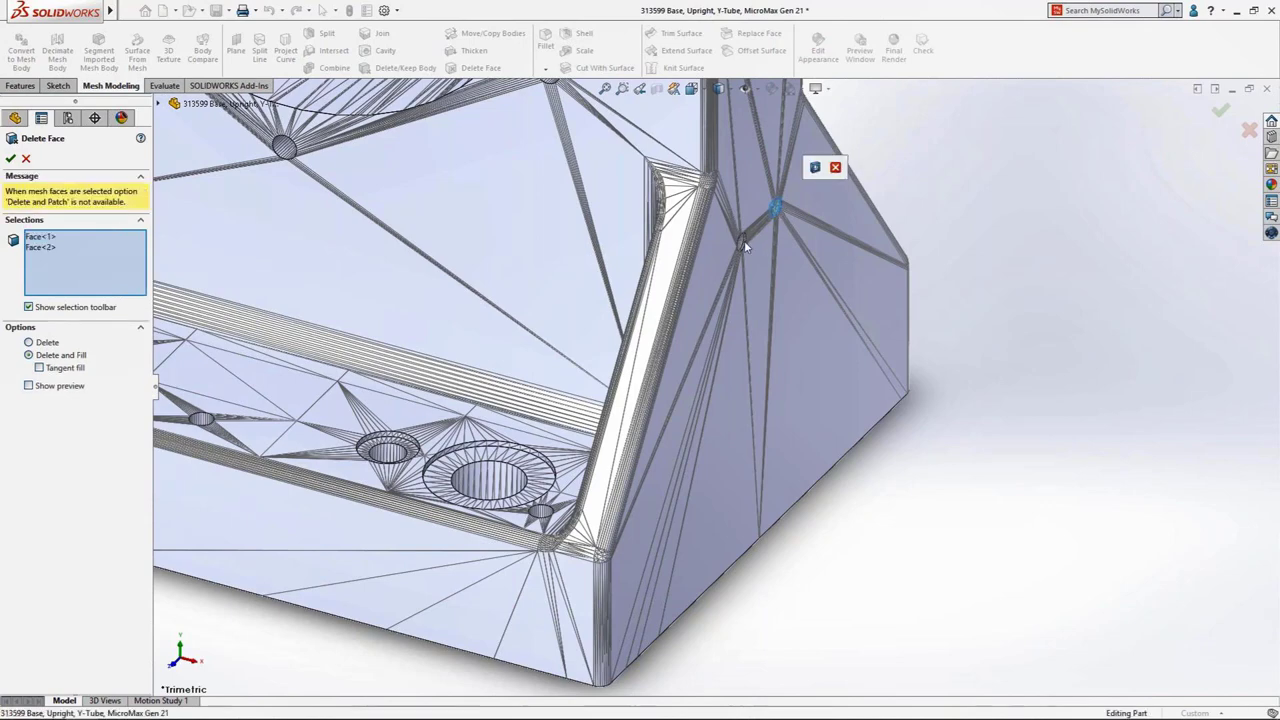
{"action": "left_click", "coordinate": [742, 244]}
{"action": "left_click", "coordinate": [741, 246]}
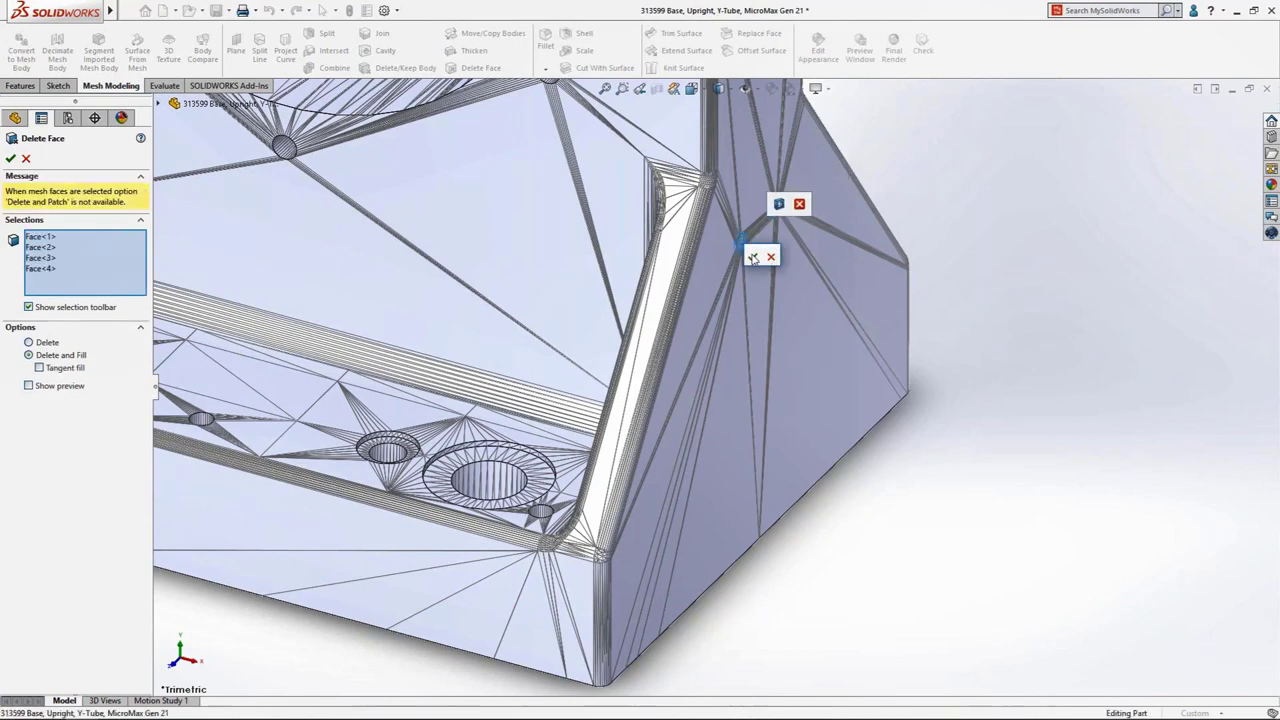
{"action": "key", "text": "Return"}
{"action": "key", "text": "f"}
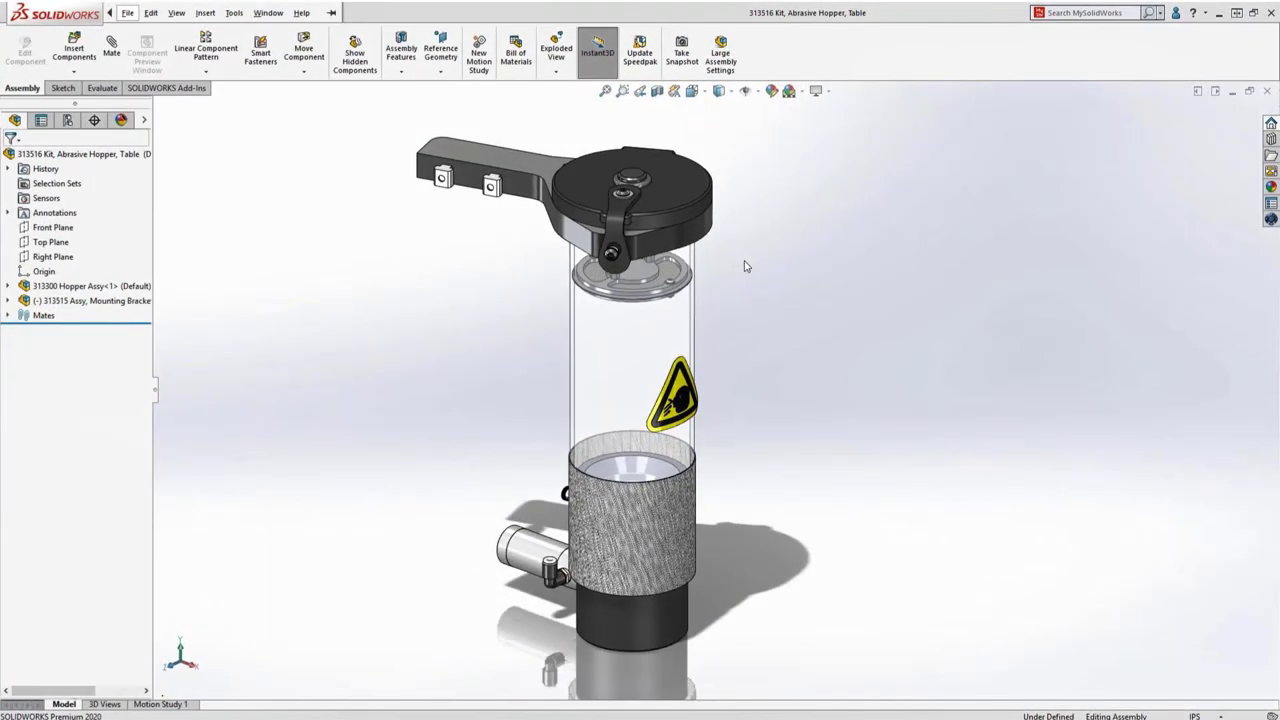
Open the screen rim part on its own and roll it back to before the holes.
{"action": "left_click", "coordinate": [656, 275]}
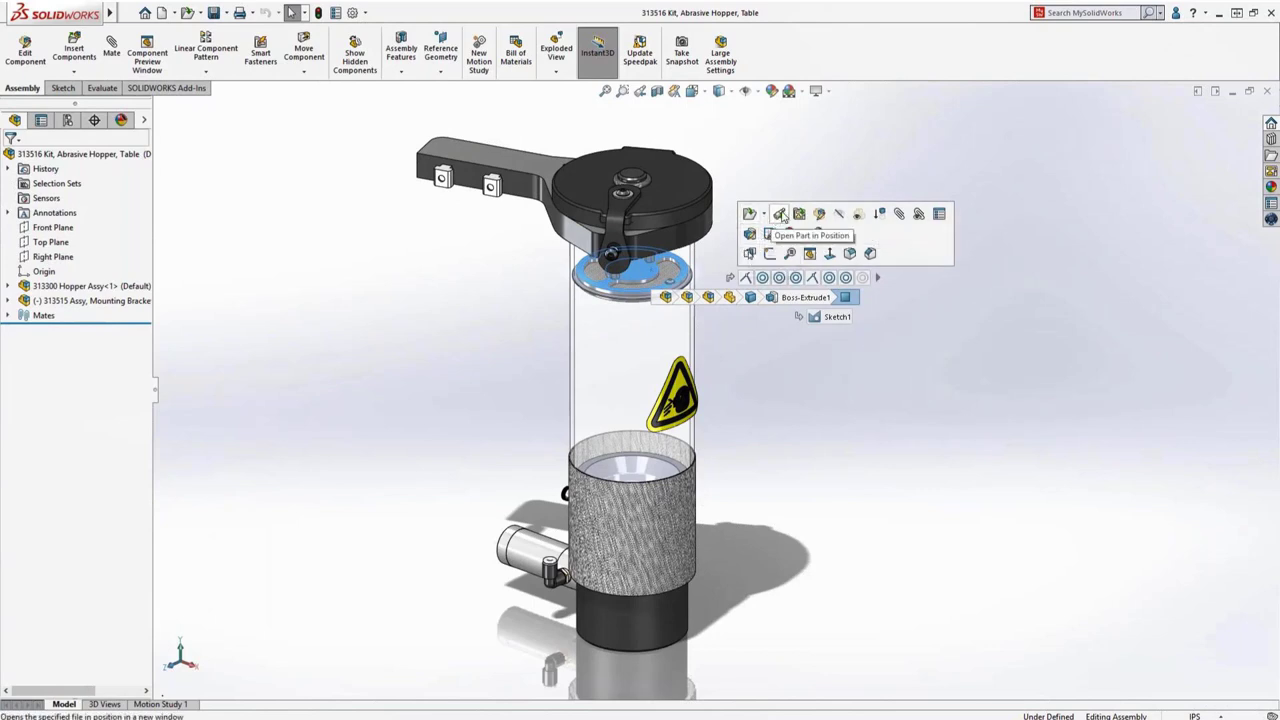
{"action": "left_click", "coordinate": [779, 213]}
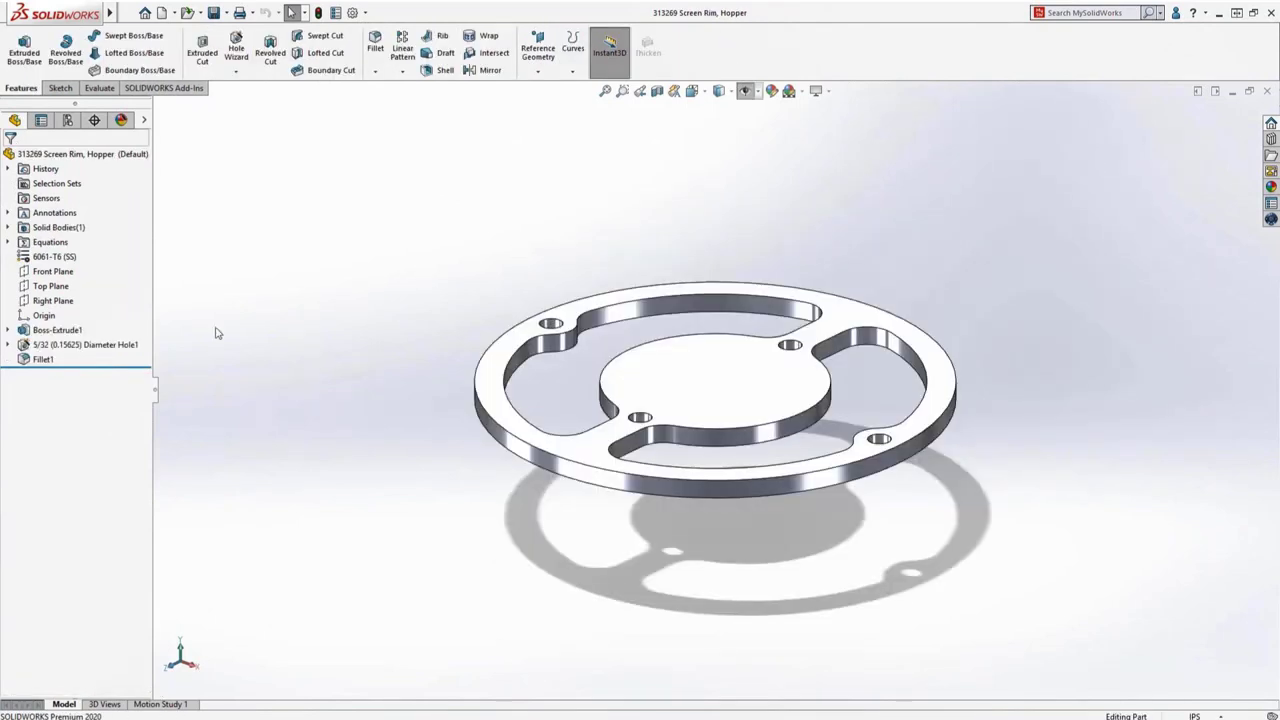
{"action": "left_click_drag", "start_coordinate": [125, 367], "coordinate": [131, 341]}
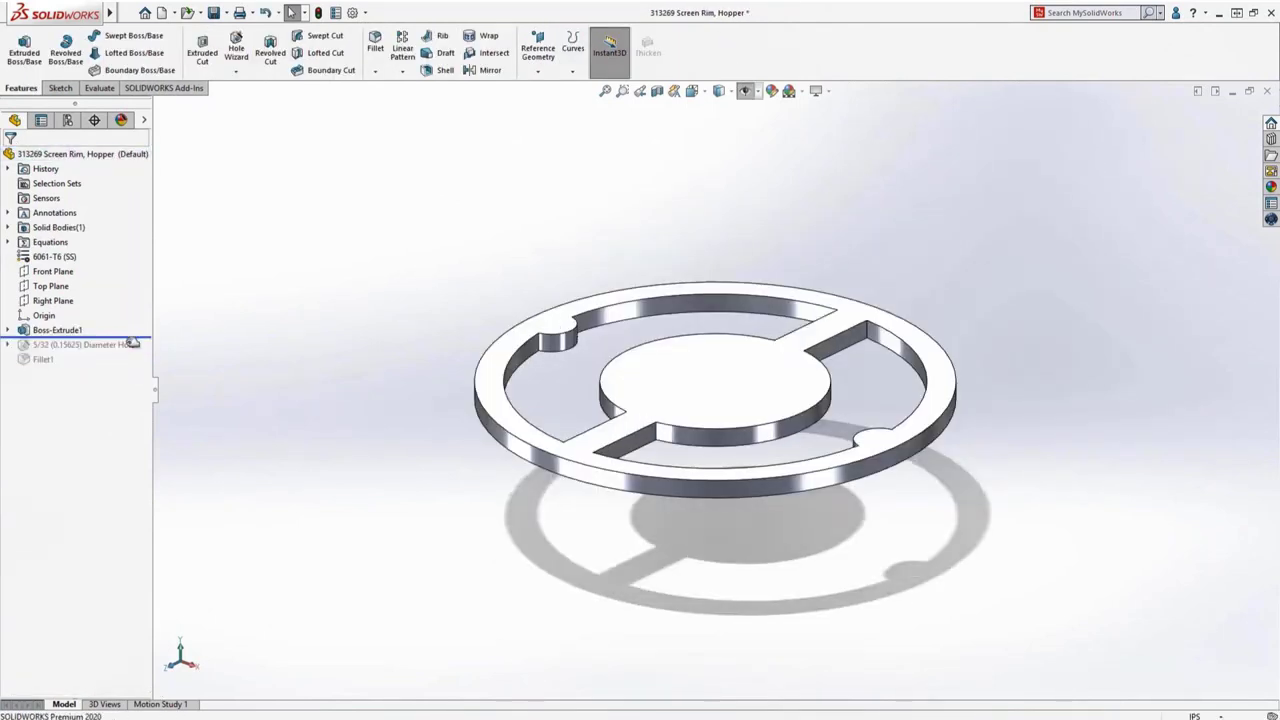
Edit the base extrusion so only the outer circle is extruded as a solid disc.
{"action": "left_click", "coordinate": [52, 333]}
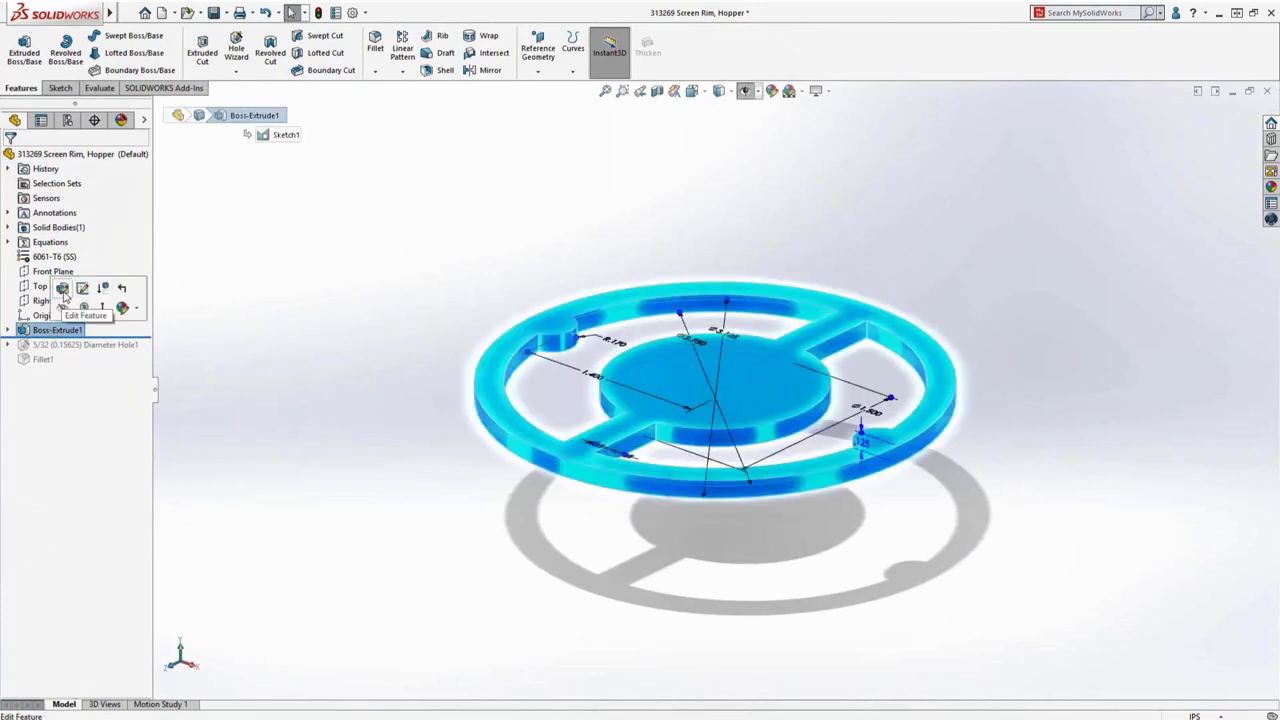
{"action": "left_click", "coordinate": [60, 294]}
{"action": "left_click", "coordinate": [60, 399]}
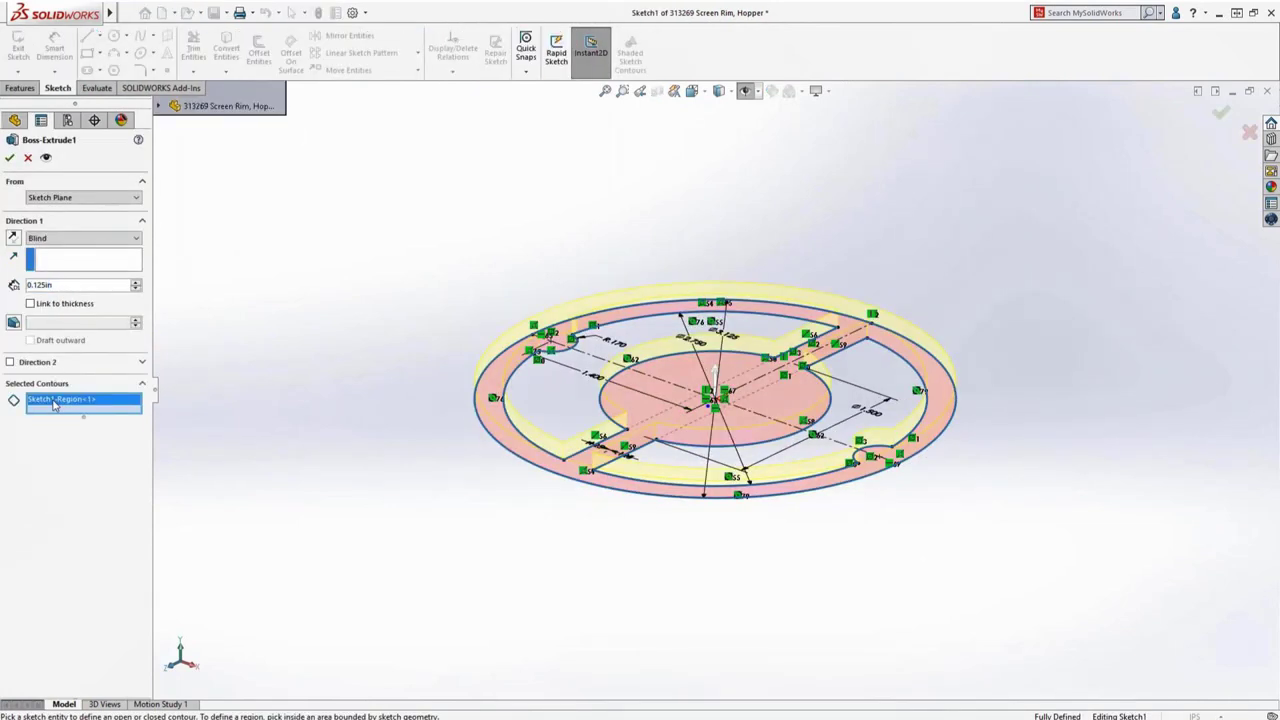
{"action": "right_click", "coordinate": [56, 400]}
{"action": "left_click", "coordinate": [87, 424]}
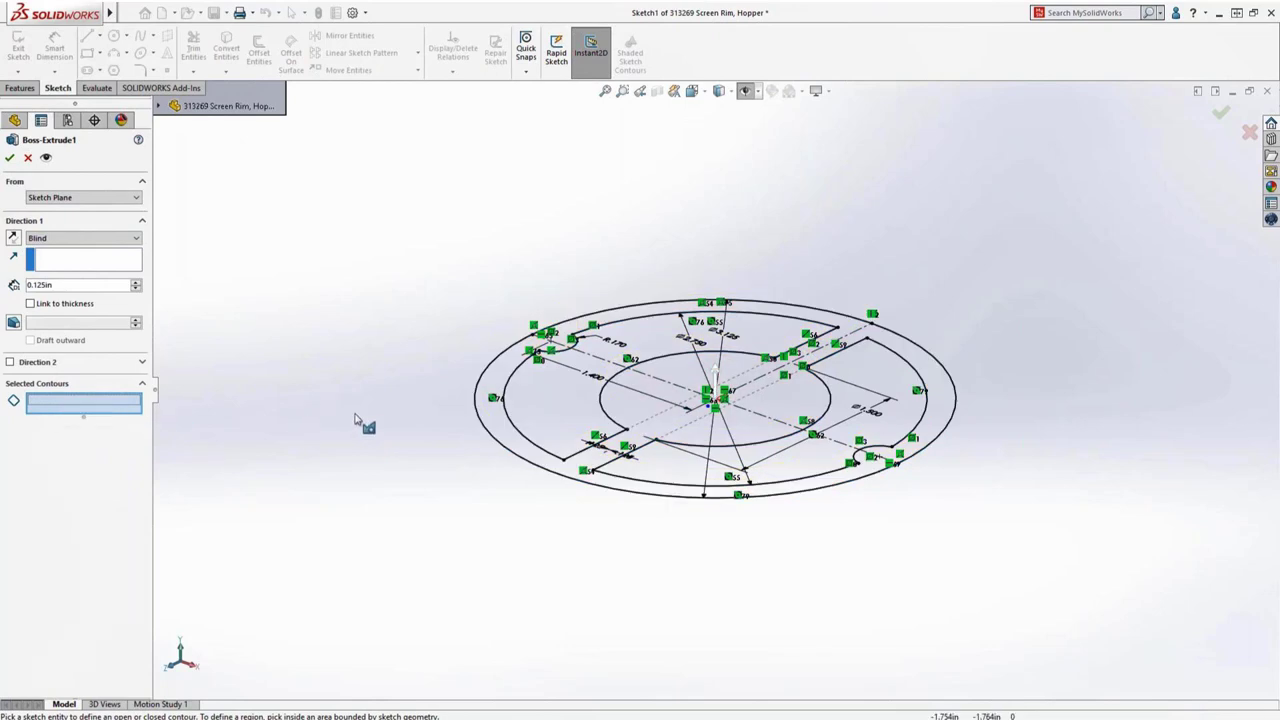
{"action": "left_click", "coordinate": [476, 413]}
{"action": "key", "text": "Return"}
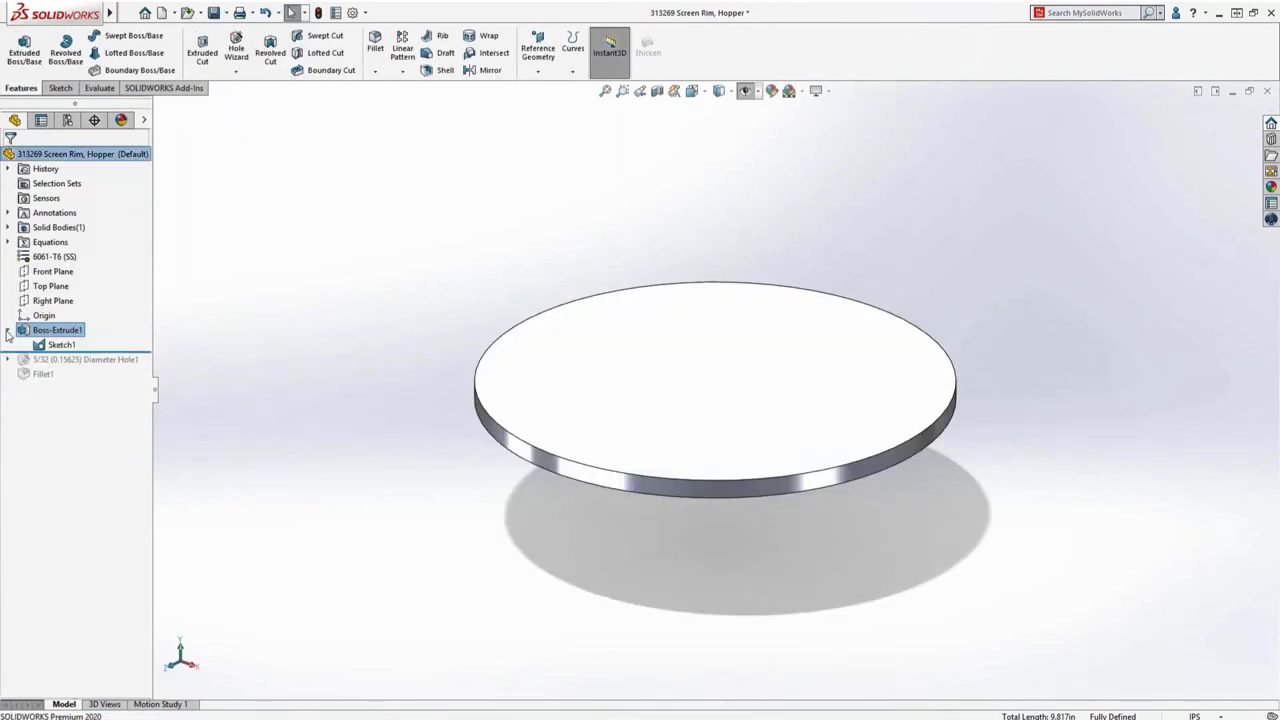
Cut two selected Sketch1 regions through all, then roll forward to restore the 5/32 holes.
{"action": "left_click", "coordinate": [8, 330]}
{"action": "left_click", "coordinate": [40, 345]}
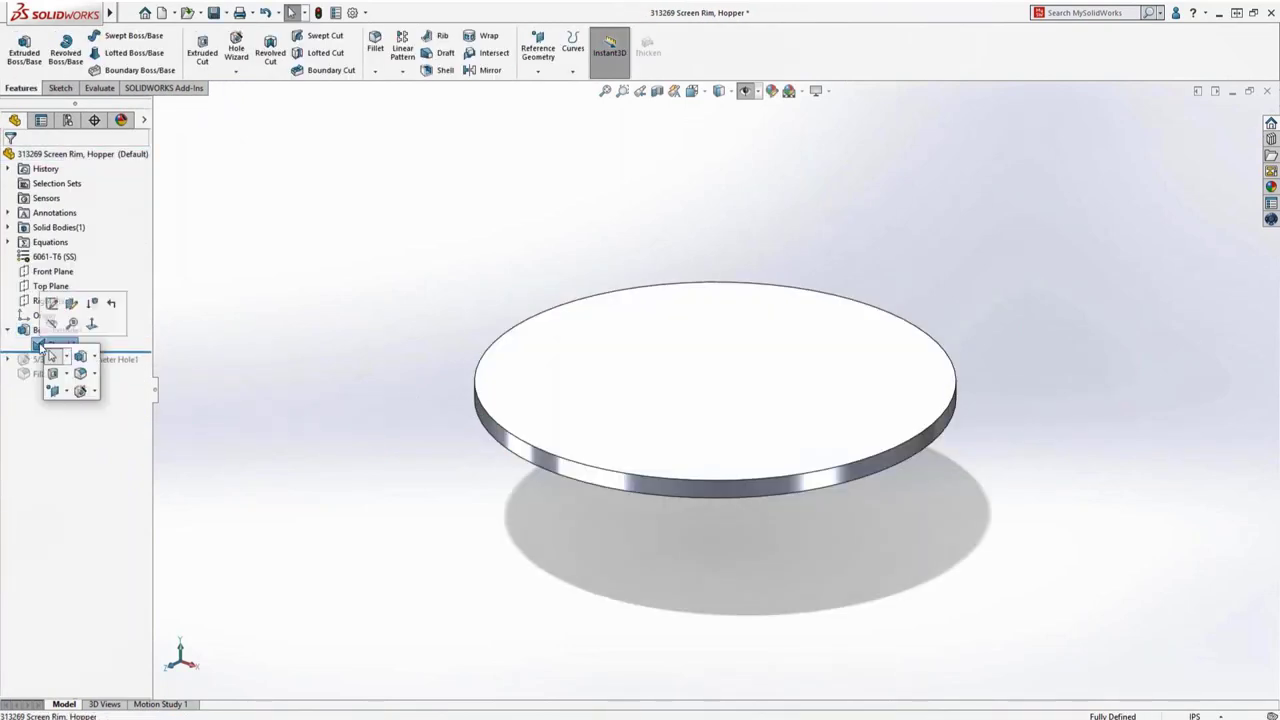
{"action": "left_click", "coordinate": [54, 374]}
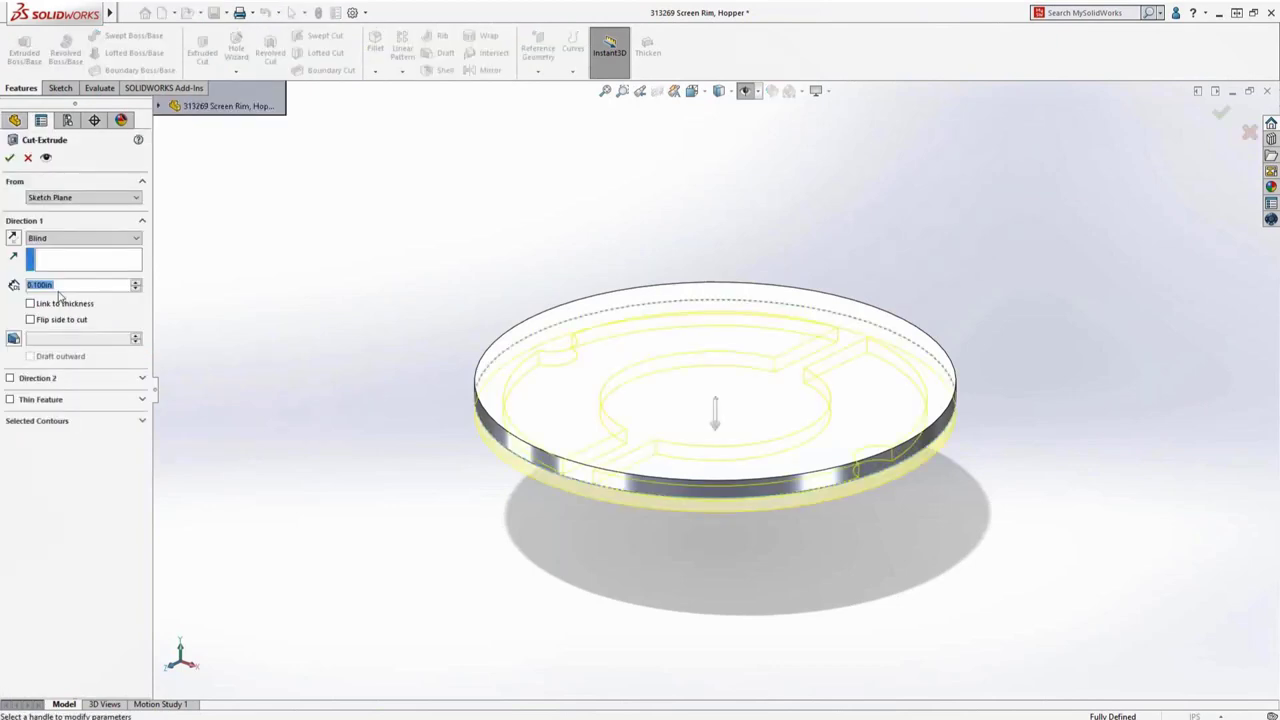
{"action": "left_click", "coordinate": [46, 242]}
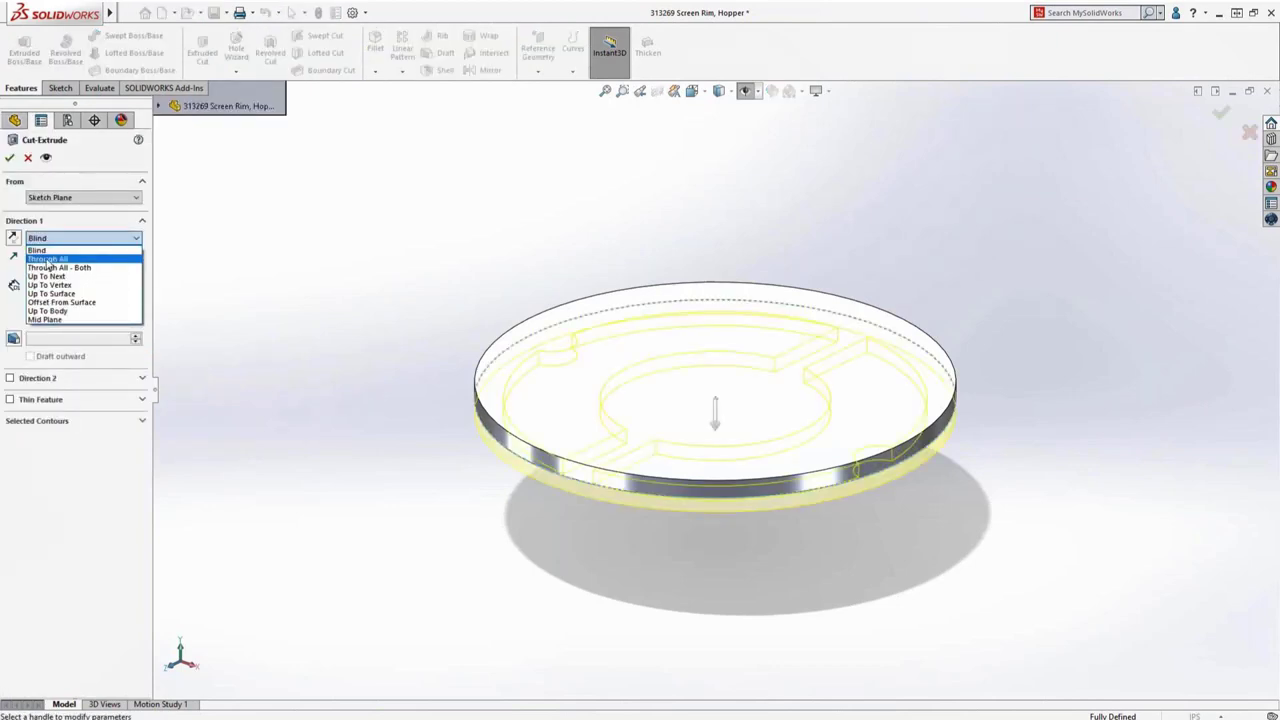
{"action": "left_click", "coordinate": [47, 260]}
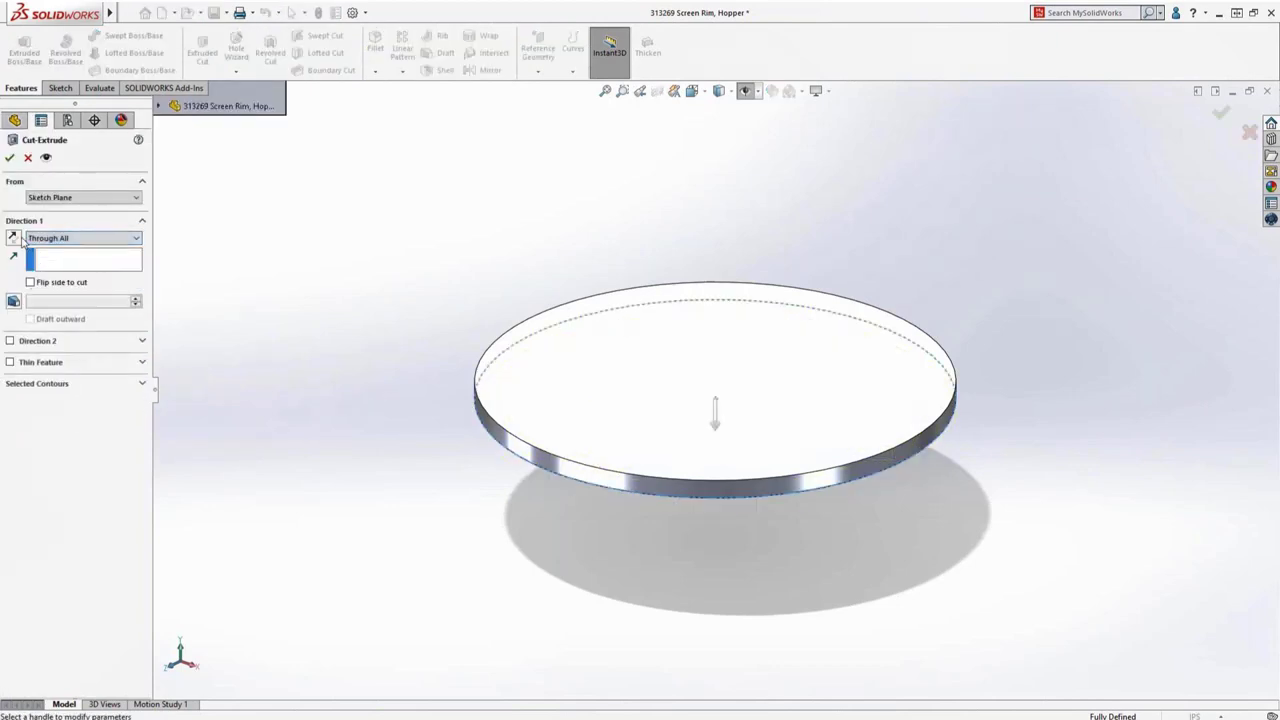
{"action": "left_click", "coordinate": [49, 385]}
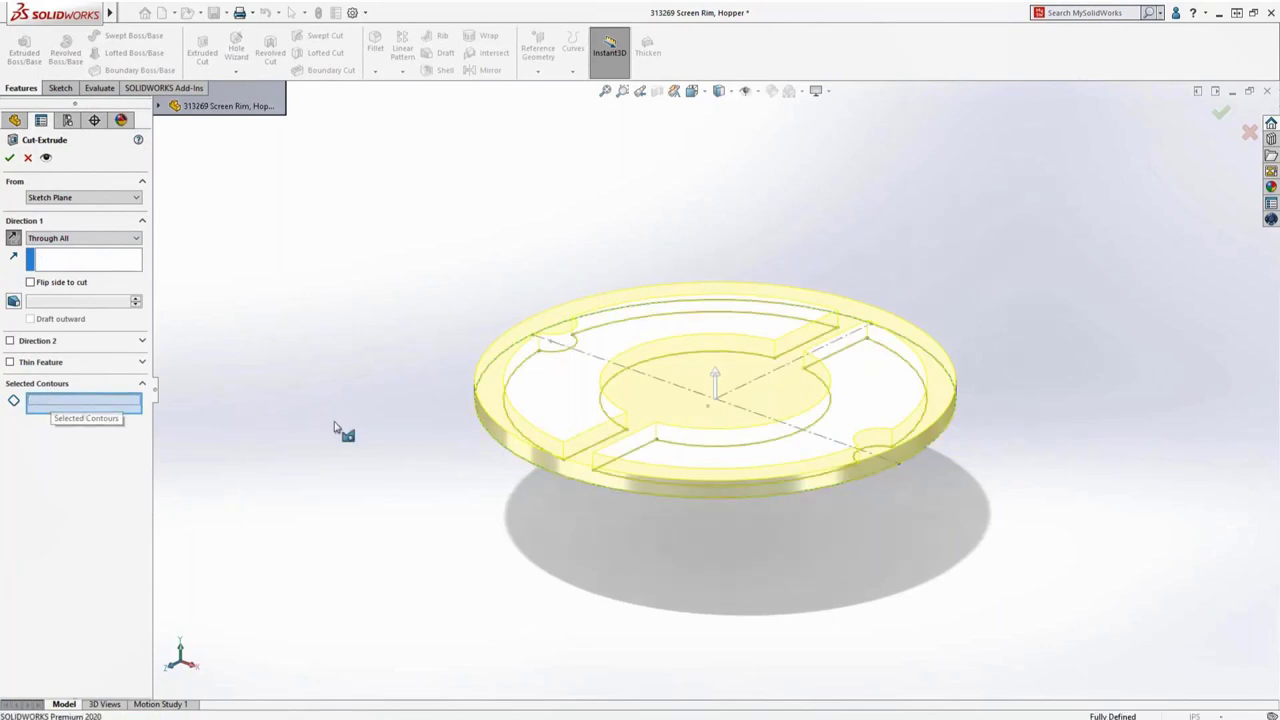
{"action": "left_click", "coordinate": [617, 449]}
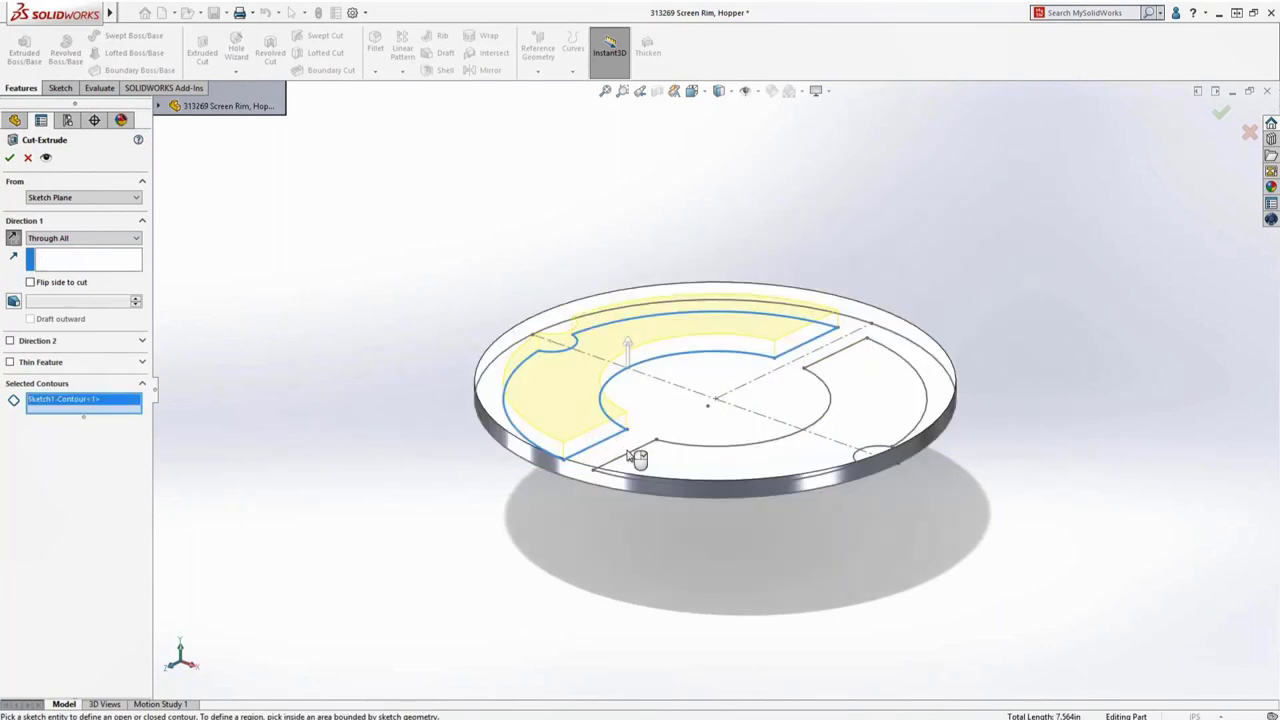
{"action": "left_click", "coordinate": [638, 457]}
{"action": "key", "text": "Return"}
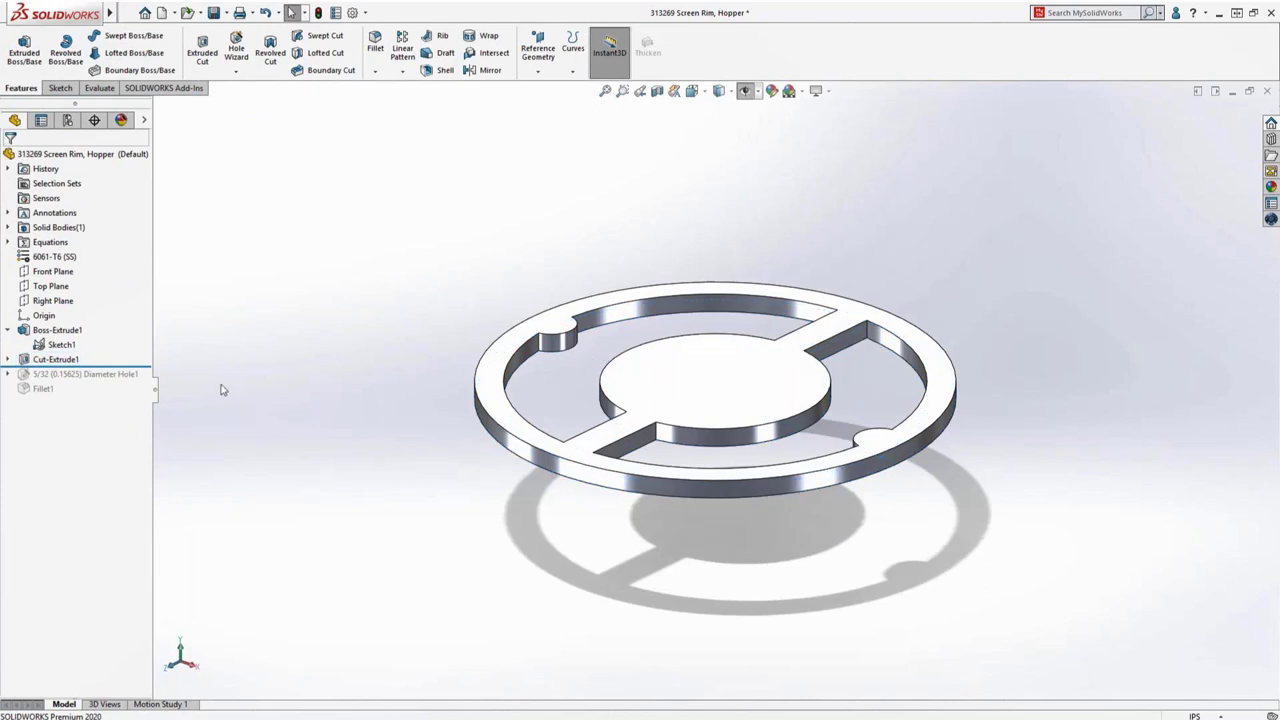
{"action": "left_click", "coordinate": [143, 369]}
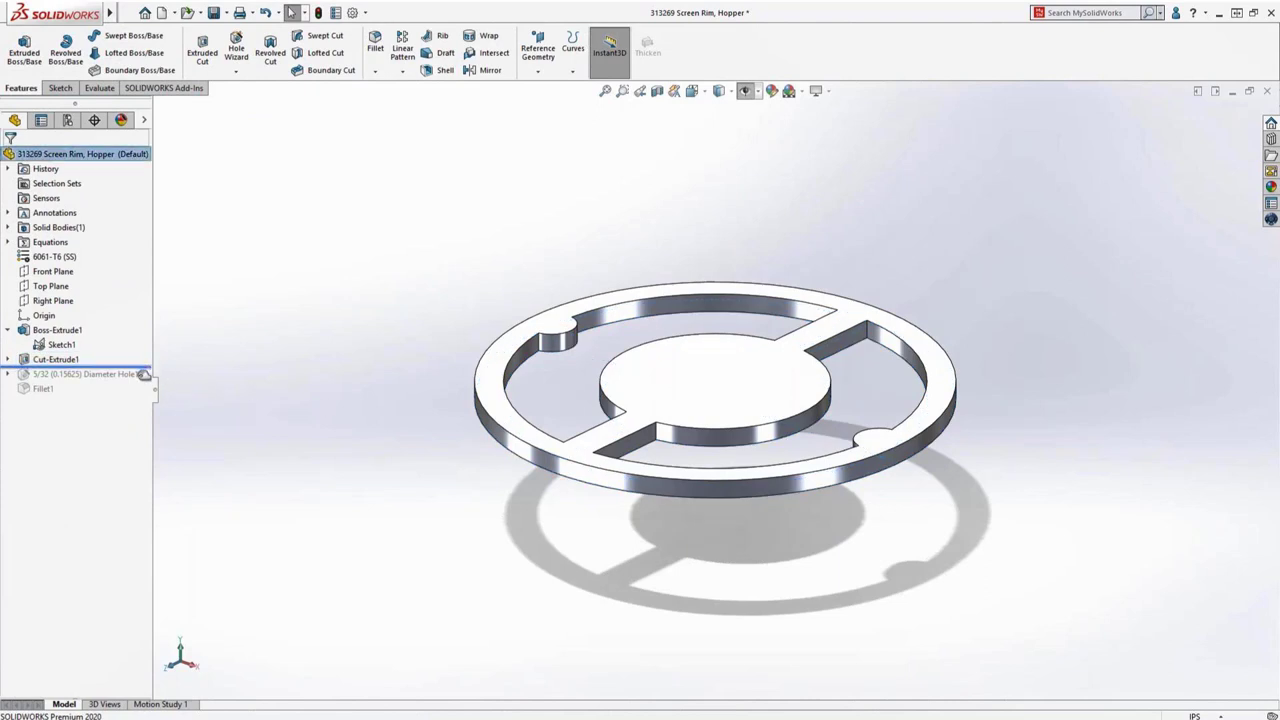
{"action": "left_click_drag", "start_coordinate": [143, 373], "coordinate": [136, 393]}
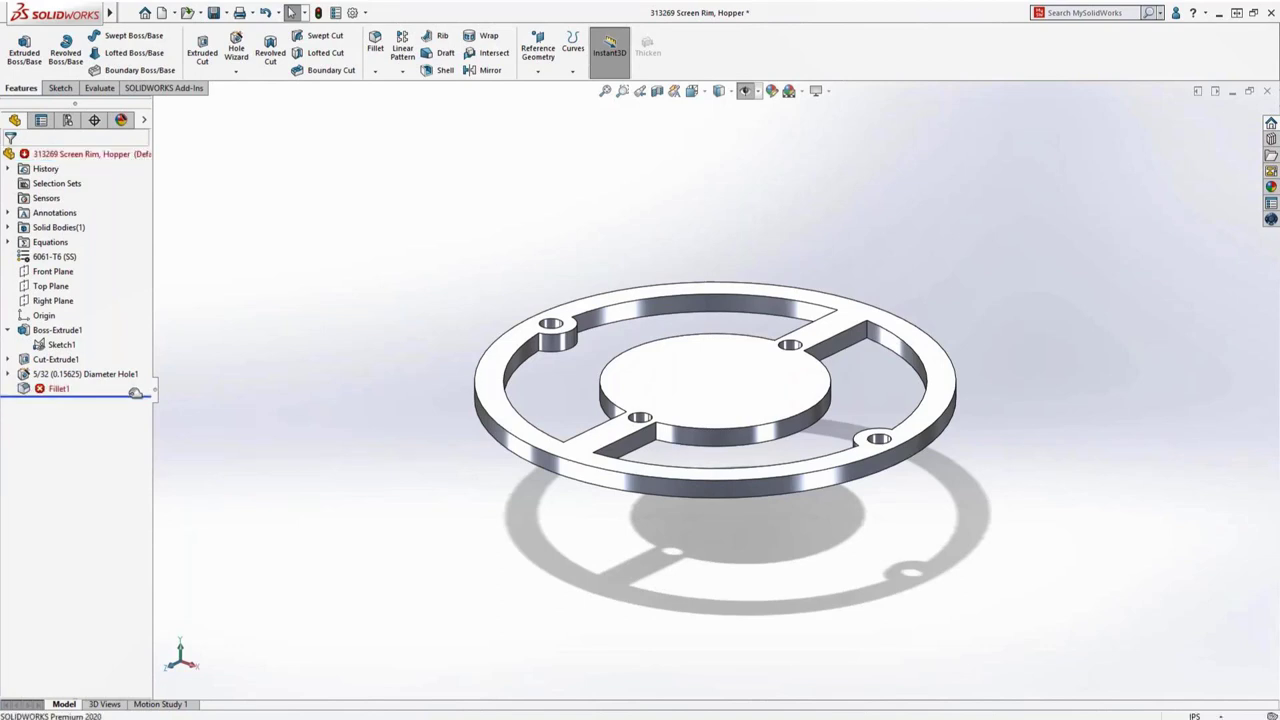
Edit Fillet1 and use Repair All Missing References on its Items To Fillet list.
{"action": "left_click", "coordinate": [55, 389]}
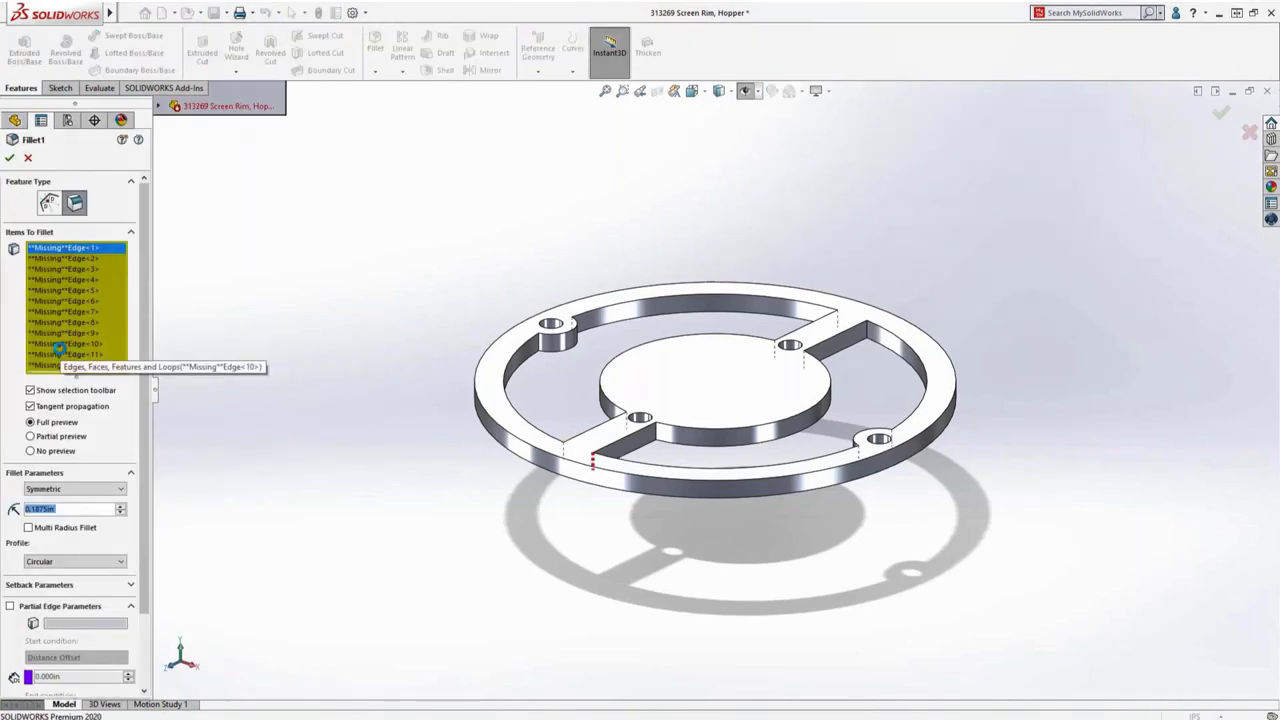
{"action": "left_click", "coordinate": [66, 344]}
{"action": "right_click", "coordinate": [67, 350]}
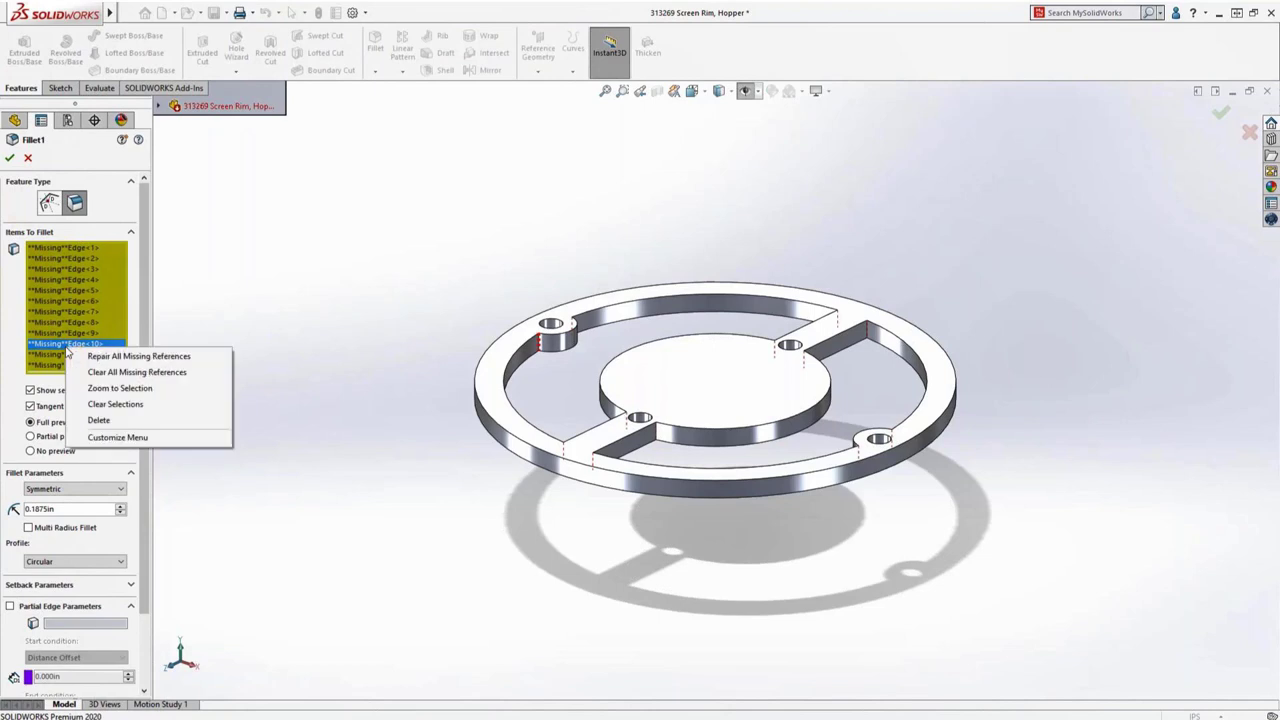
{"action": "left_click", "coordinate": [82, 357]}
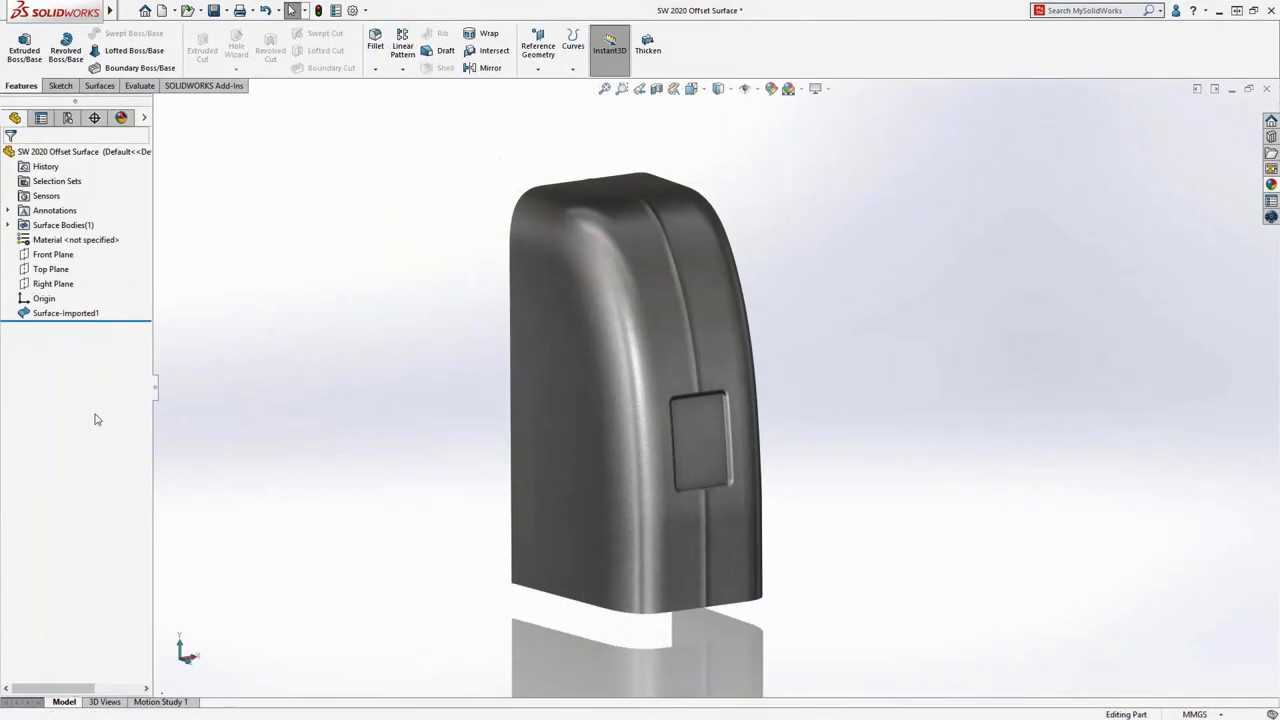
Offset Surface-Imported1 by 5.00mm, removing all failing faces from the offset.
{"action": "left_click", "coordinate": [83, 318]}
{"action": "right_click_drag", "start_coordinate": [206, 341], "coordinate": [214, 283]}
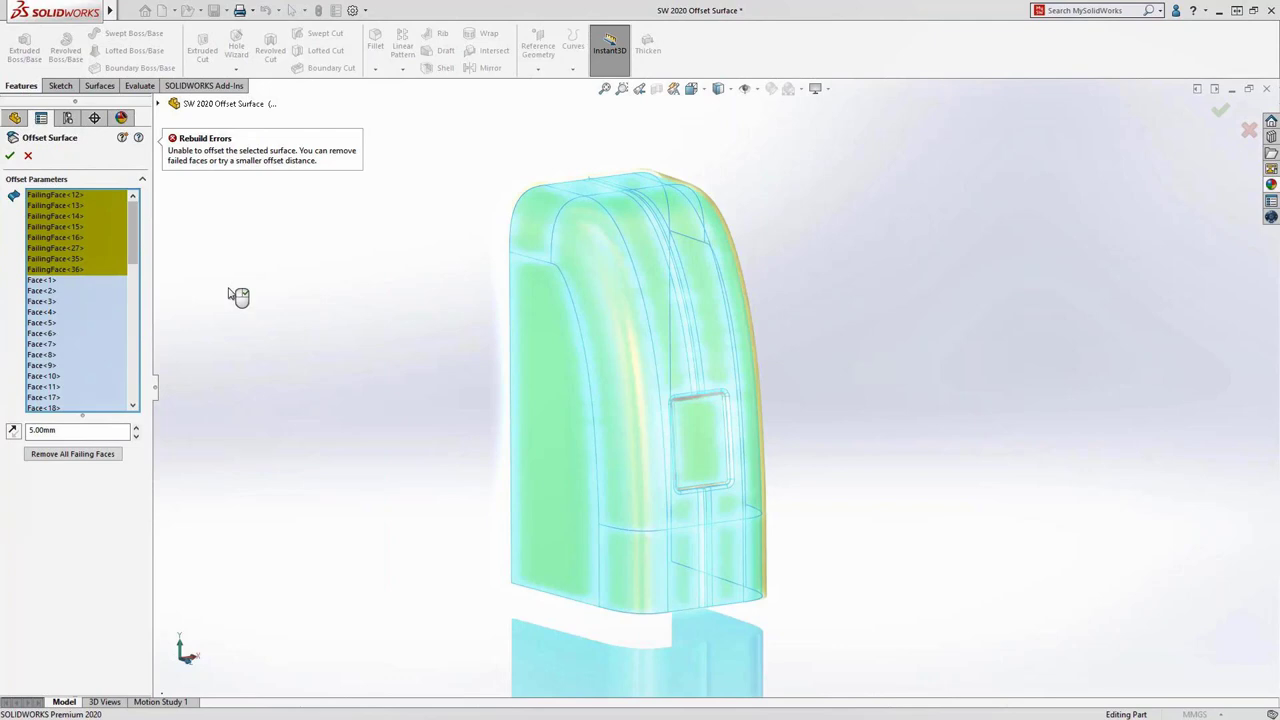
{"action": "left_click", "coordinate": [80, 270]}
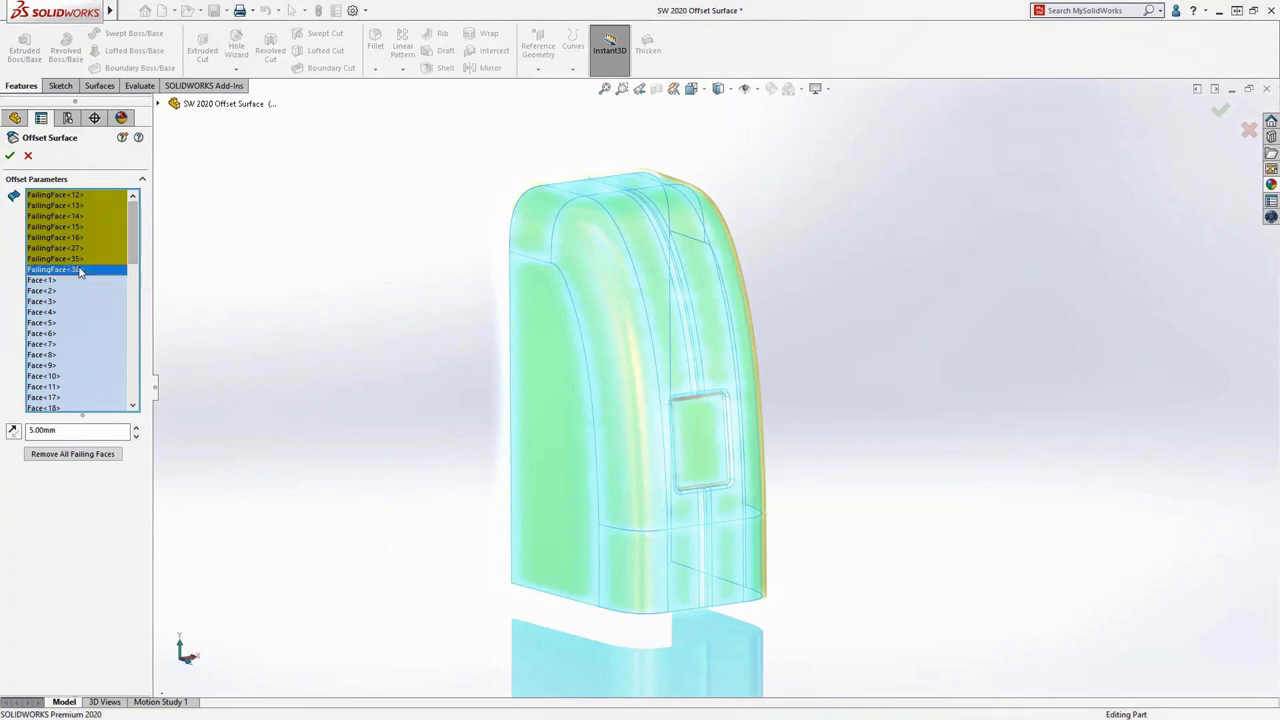
{"action": "key", "text": "Up"}
{"action": "key", "text": "Up"}
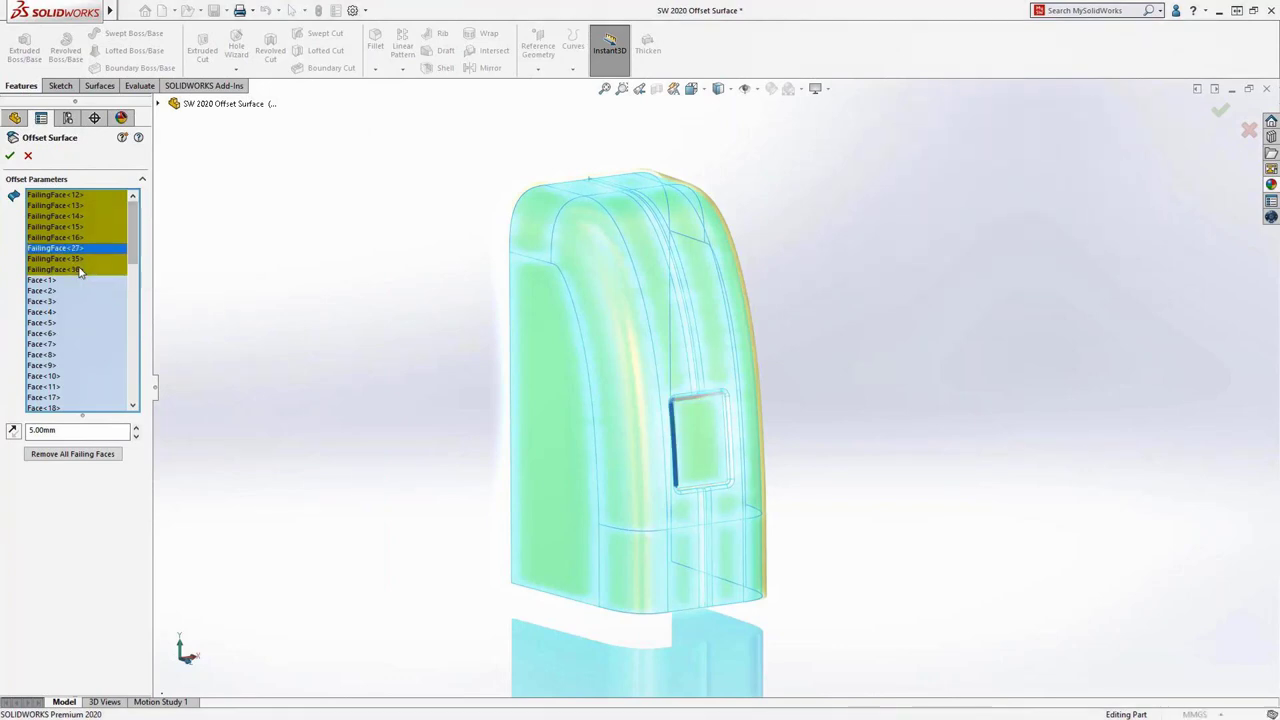
{"action": "key", "text": "Up"}
{"action": "key", "text": "Up"}
{"action": "key", "text": "Up"}
{"action": "key", "text": "Up"}
{"action": "key", "text": "Up"}
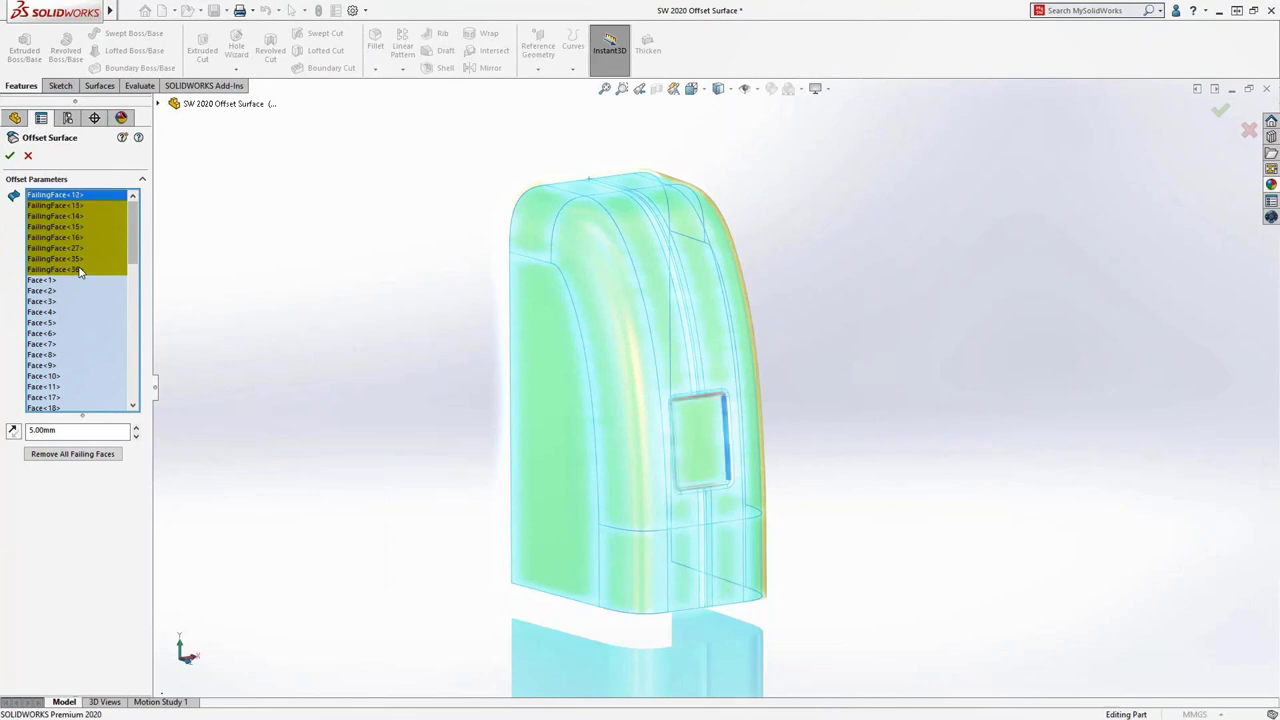
{"action": "right_click", "coordinate": [80, 271]}
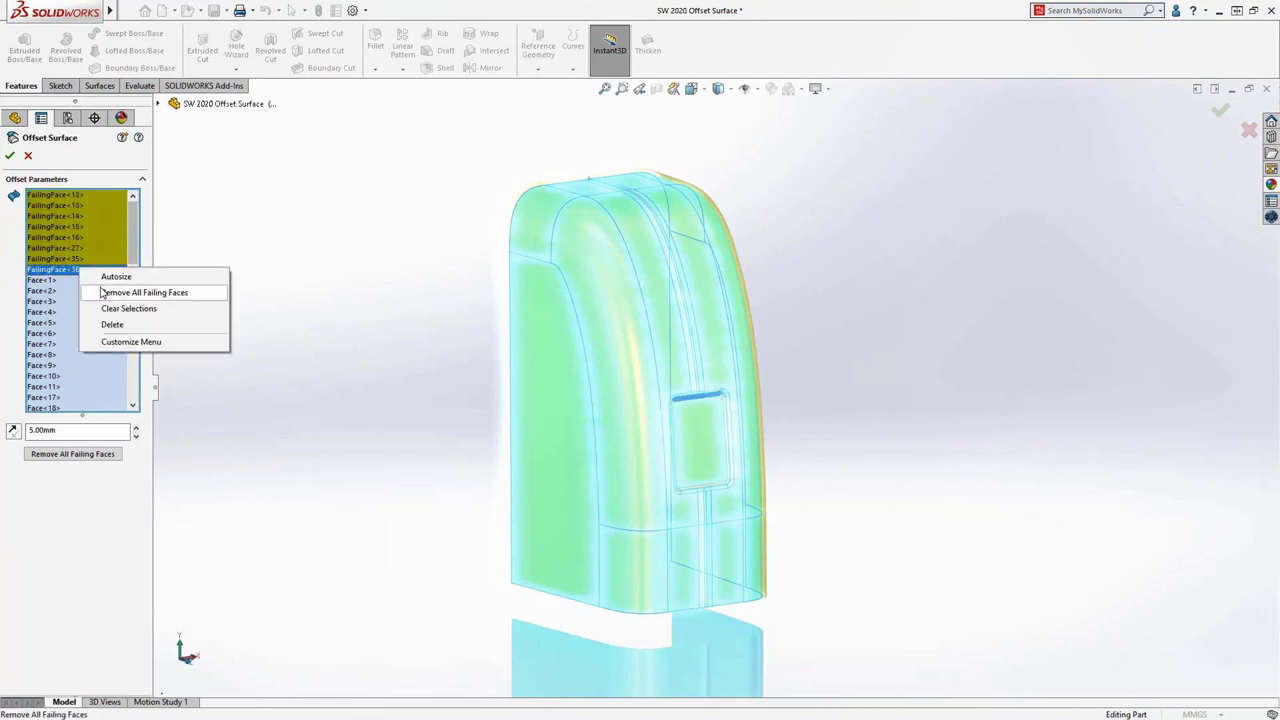
{"action": "left_click", "coordinate": [103, 294]}
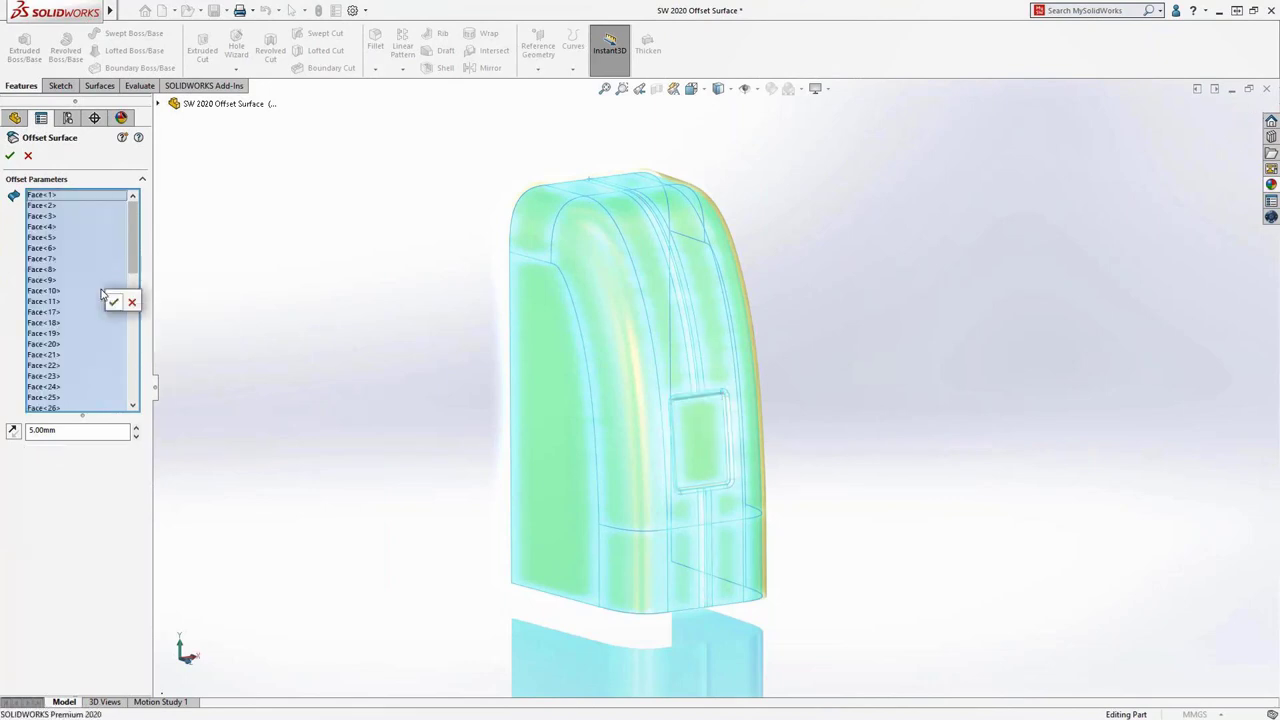
{"action": "left_click", "coordinate": [113, 302]}
{"action": "mouse_move", "coordinate": [186, 304]}
{"action": "right_mouse_down"}
{"action": "mouse_move", "coordinate": [214, 304]}
{"action": "mouse_move", "coordinate": [165, 306]}
{"action": "right_mouse_up"}
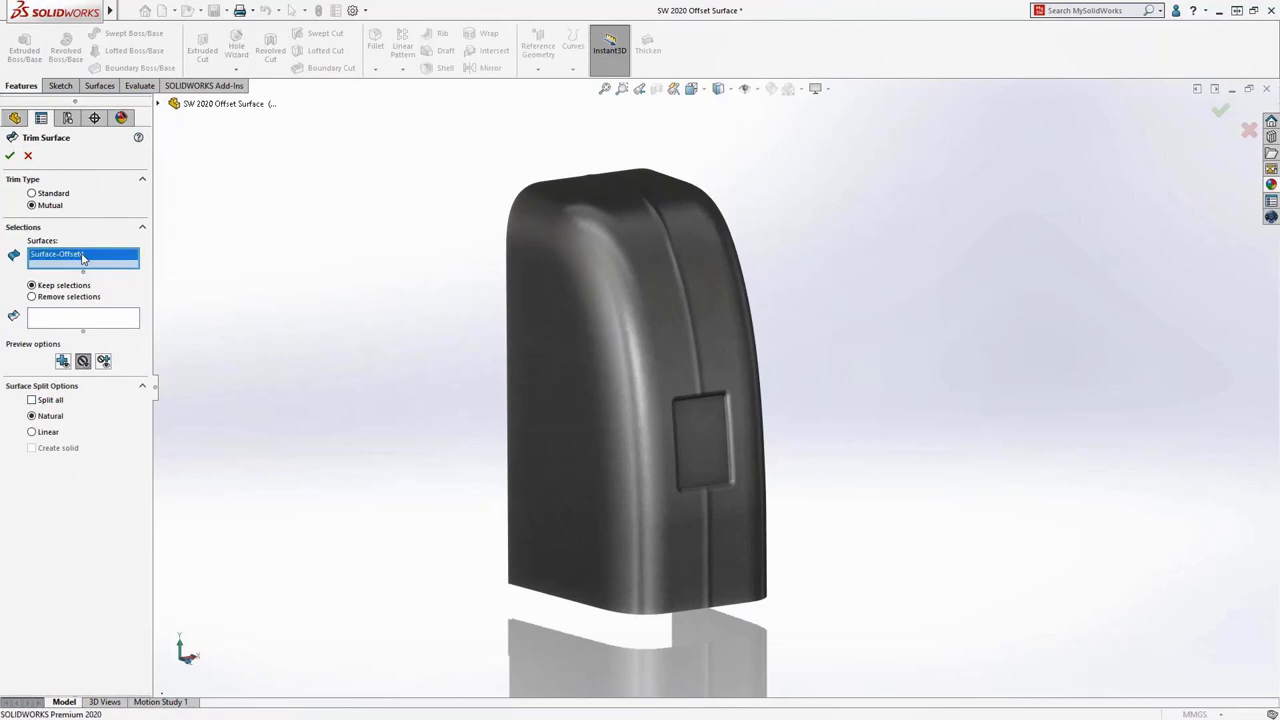
Mutually trim the two Surface-Offset4 bodies, keeping the side piece and the rectangular panel.
{"action": "left_click", "coordinate": [514, 305]}
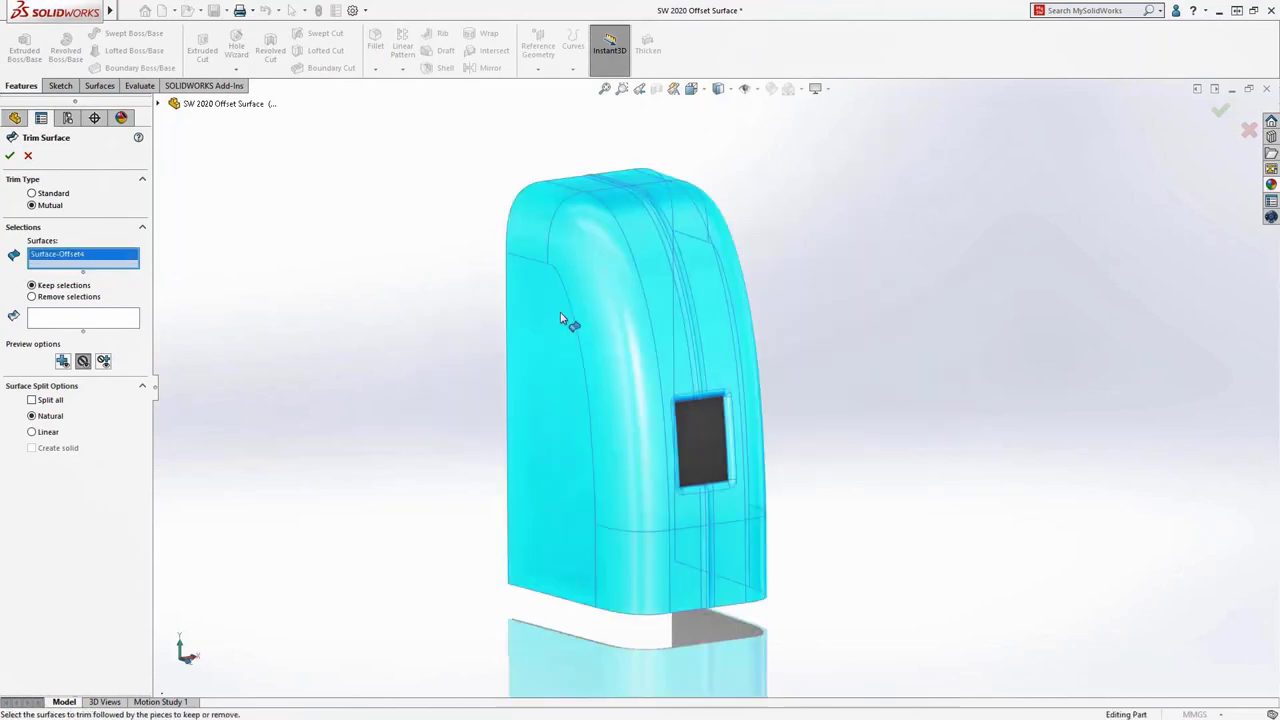
{"action": "left_click", "coordinate": [699, 422]}
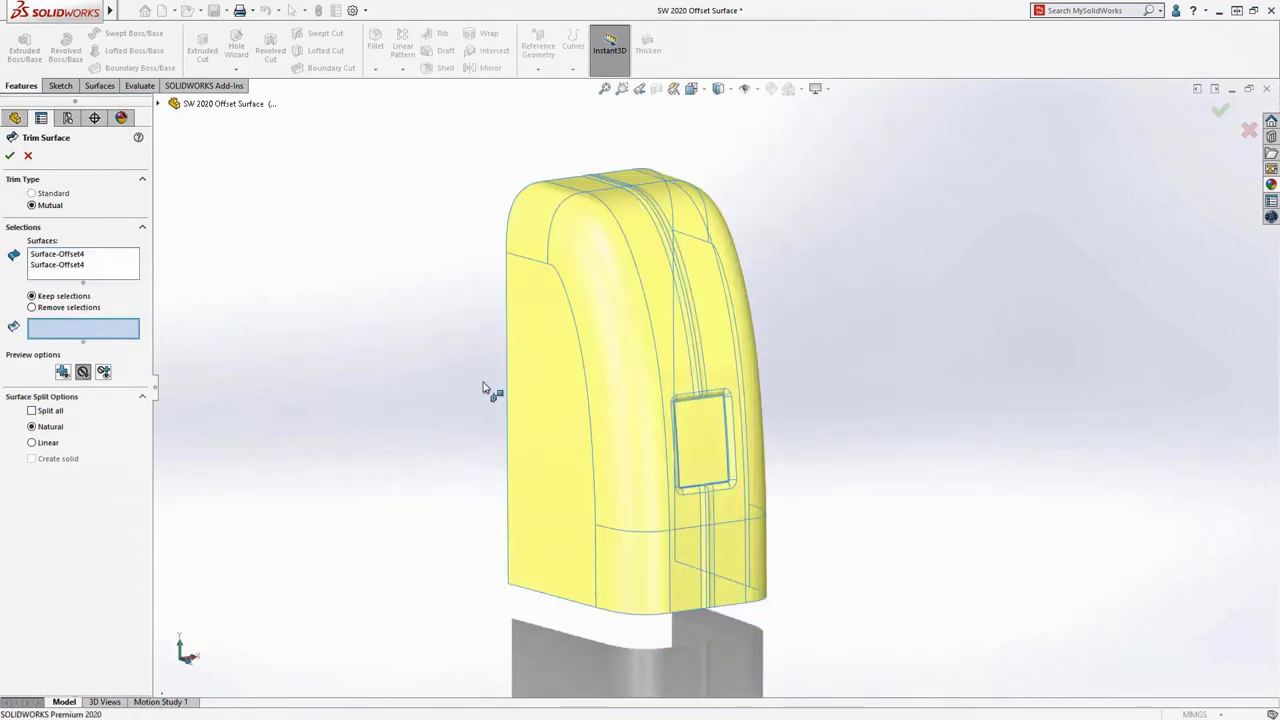
{"action": "left_click", "coordinate": [537, 390]}
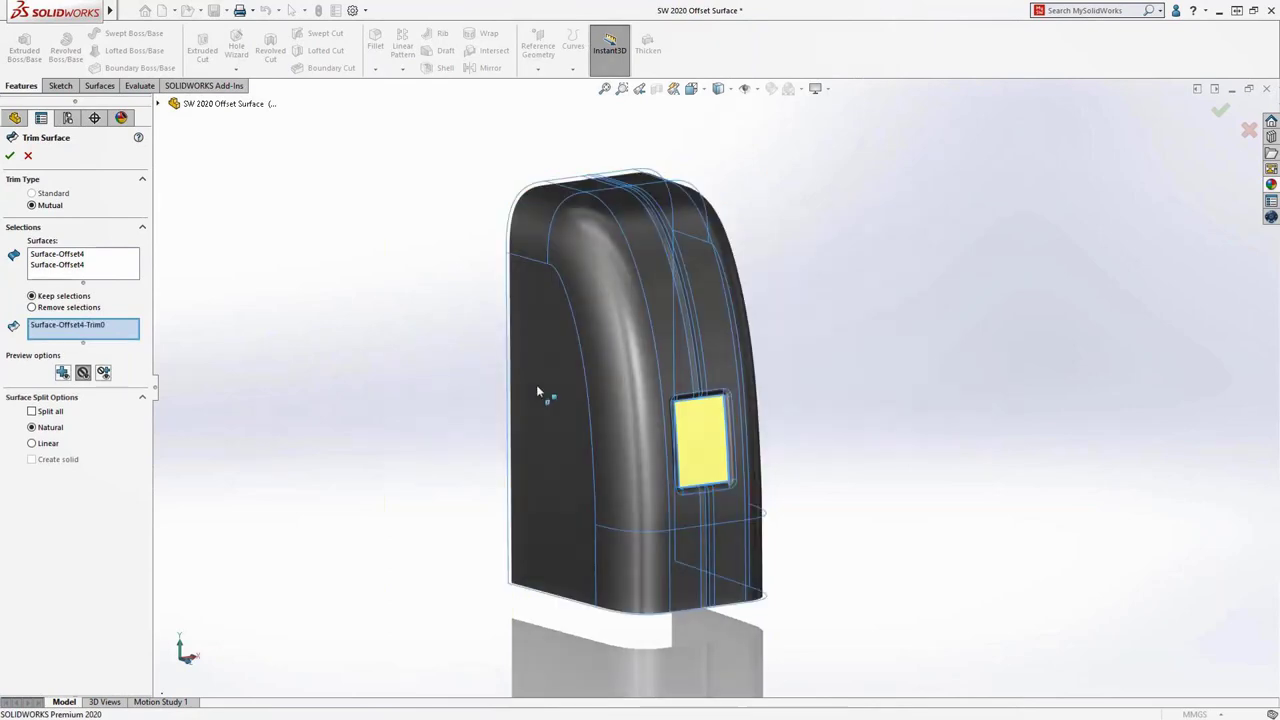
{"action": "left_click", "coordinate": [695, 422]}
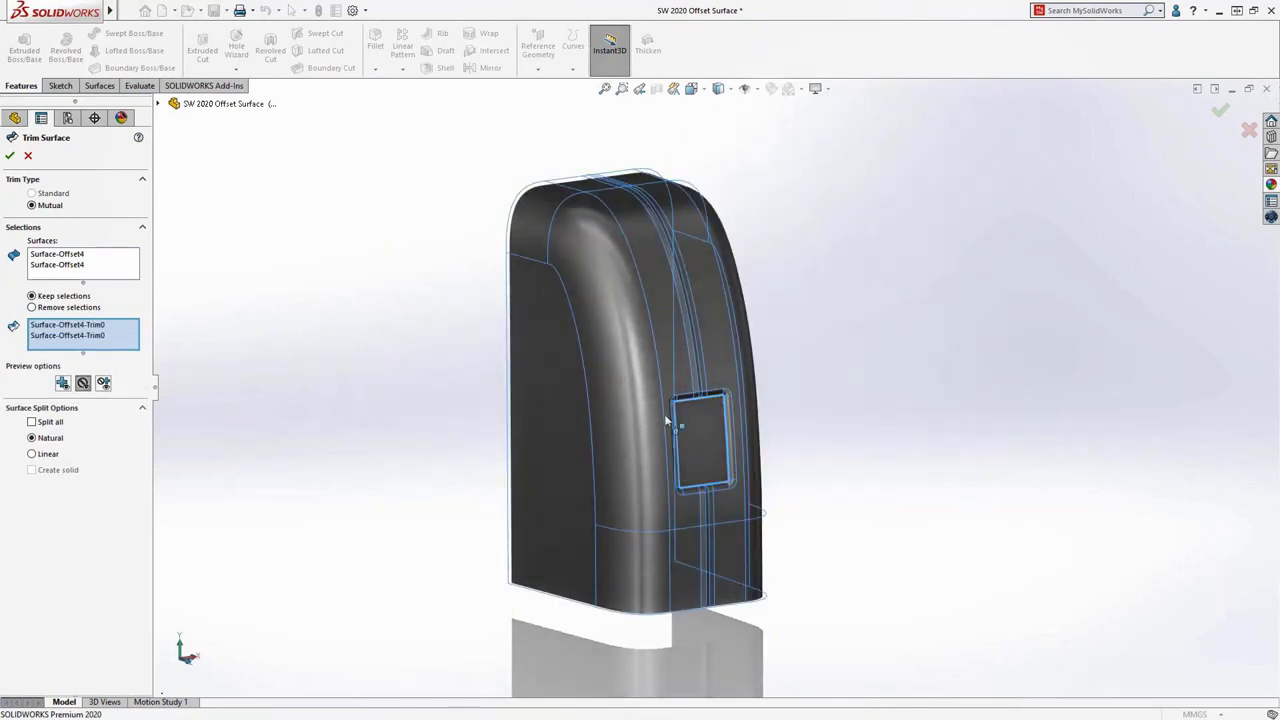
{"action": "right_click", "coordinate": [404, 410]}
{"action": "left_click", "coordinate": [408, 413]}
Round the recessed rectangle's edge with a 10mm fillet.
{"action": "right_click_drag", "start_coordinate": [407, 418], "coordinate": [405, 478]}
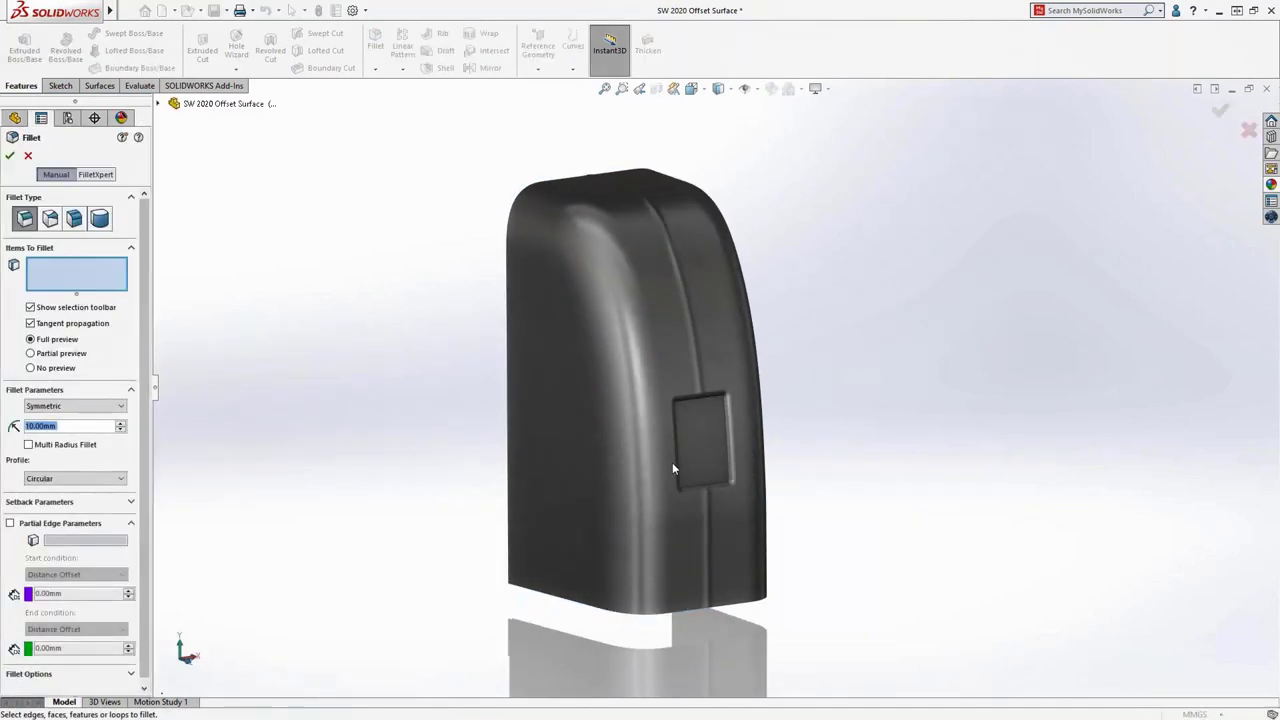
{"action": "left_click", "coordinate": [726, 452]}
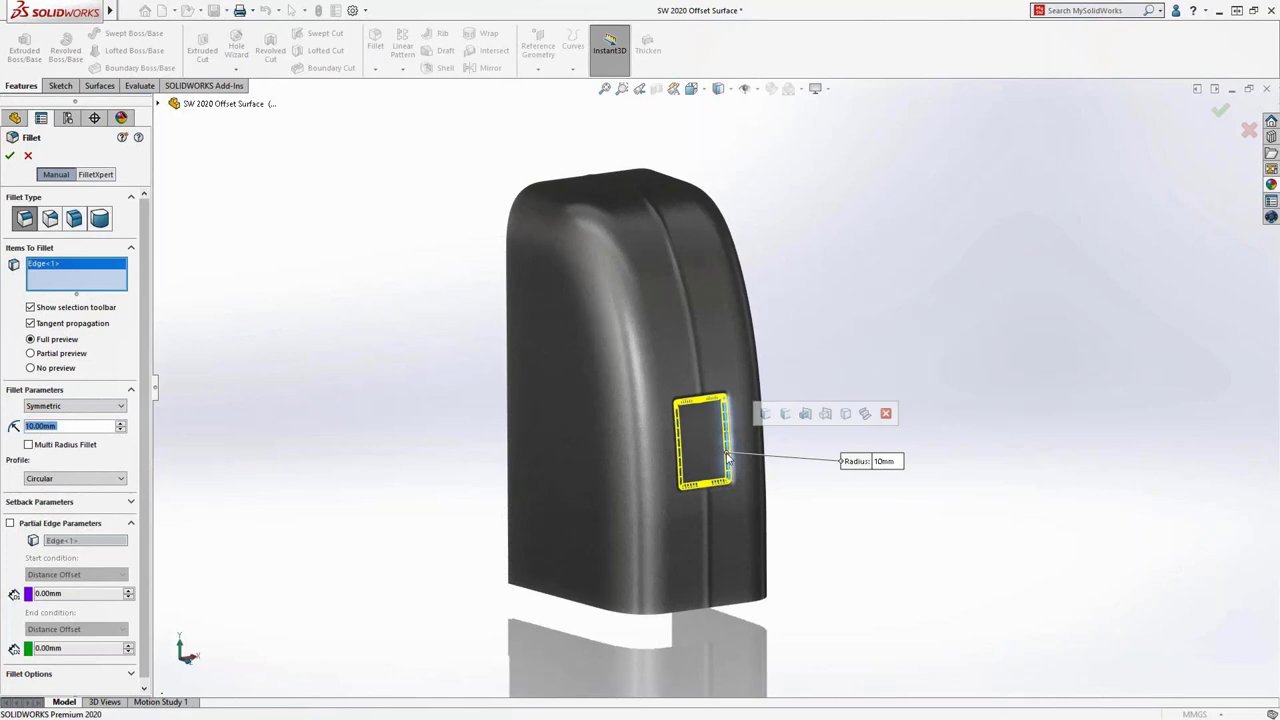
{"action": "mouse_move", "coordinate": [412, 452]}
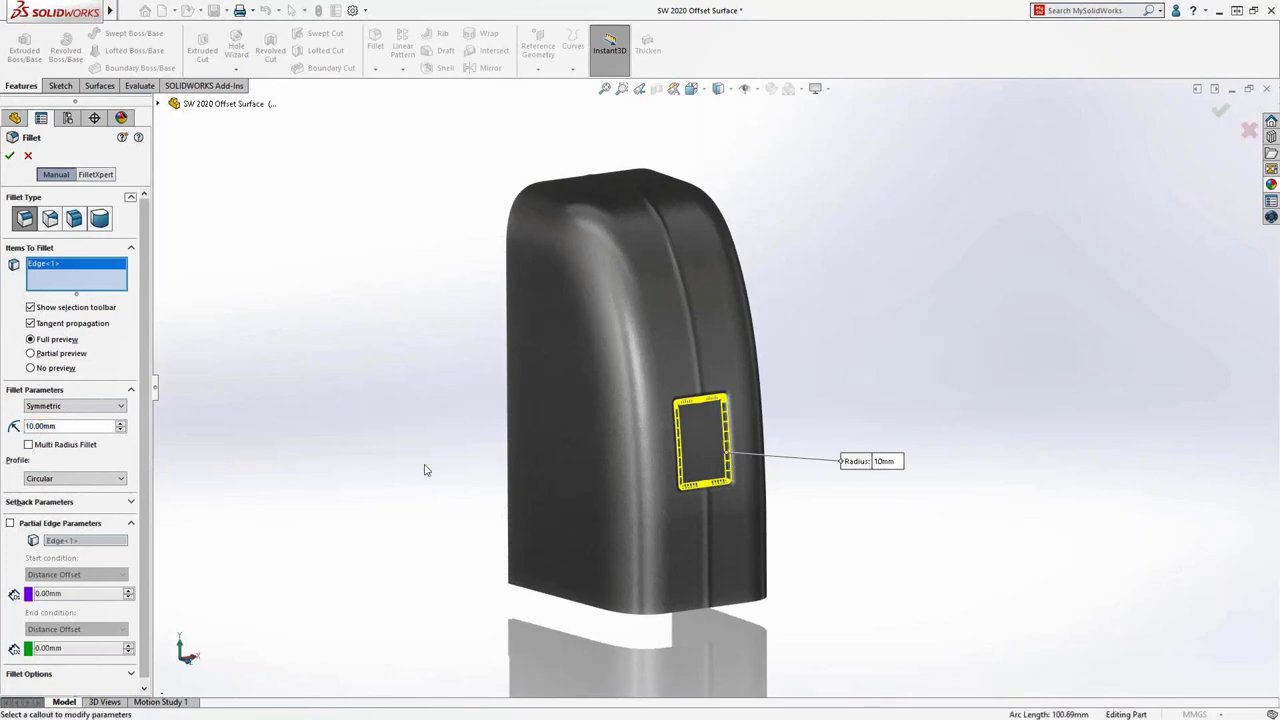
{"action": "key", "text": "Return"}
{"action": "right_click_drag", "start_coordinate": [403, 459], "coordinate": [438, 432]}
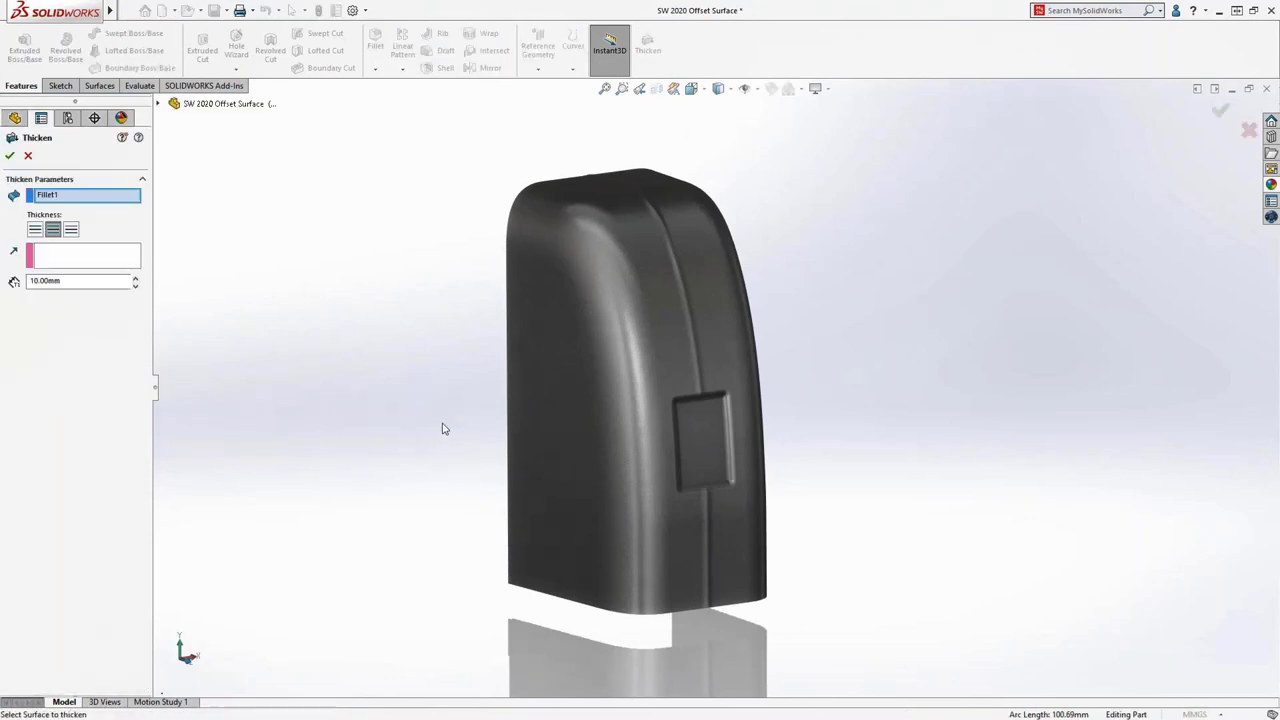
Thicken the filleted surface on both sides to 2.5mm.
{"action": "left_click", "coordinate": [54, 230]}
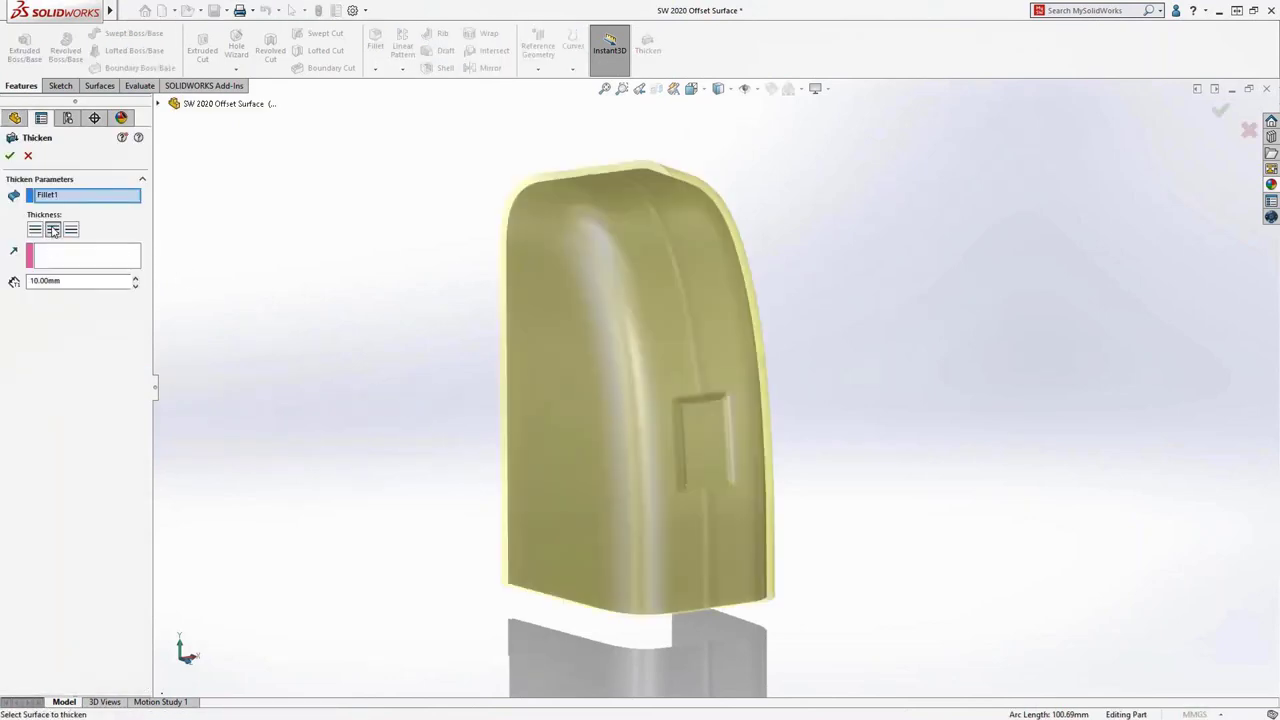
{"action": "double_click", "coordinate": [67, 280]}
{"action": "type", "text": "2"}
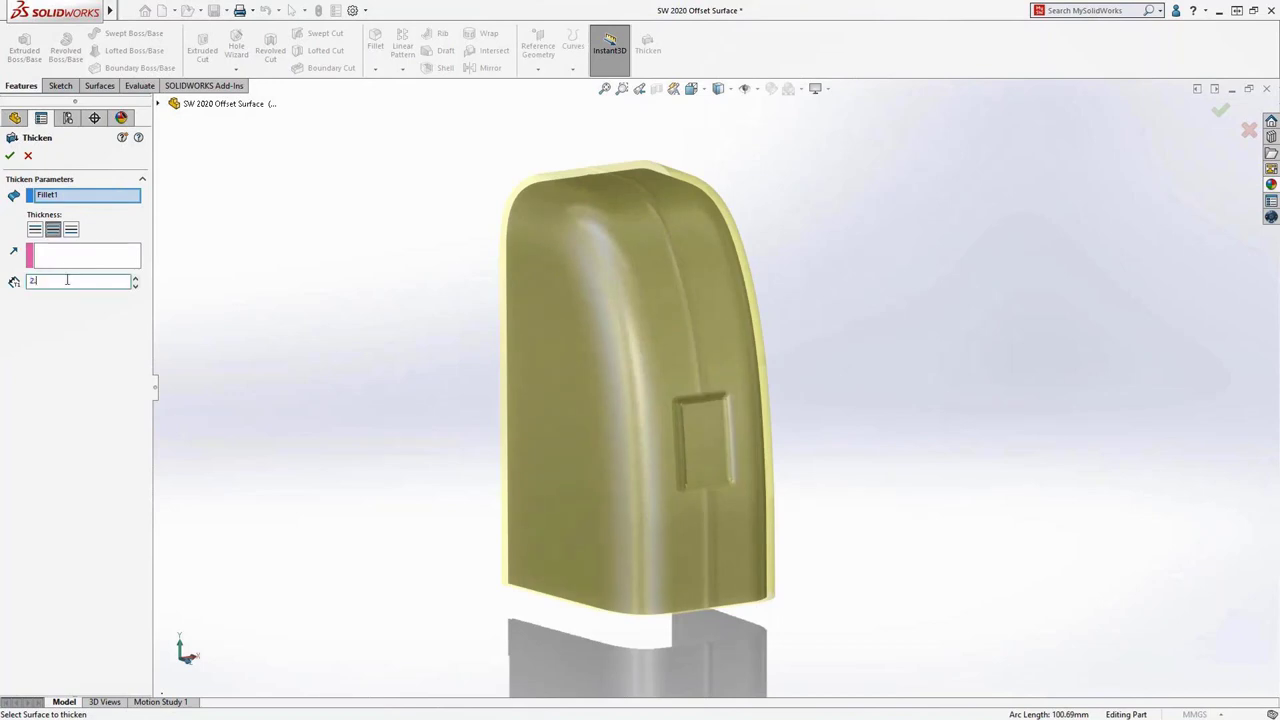
{"action": "type", "text": ".5"}
{"action": "key", "text": "Return"}
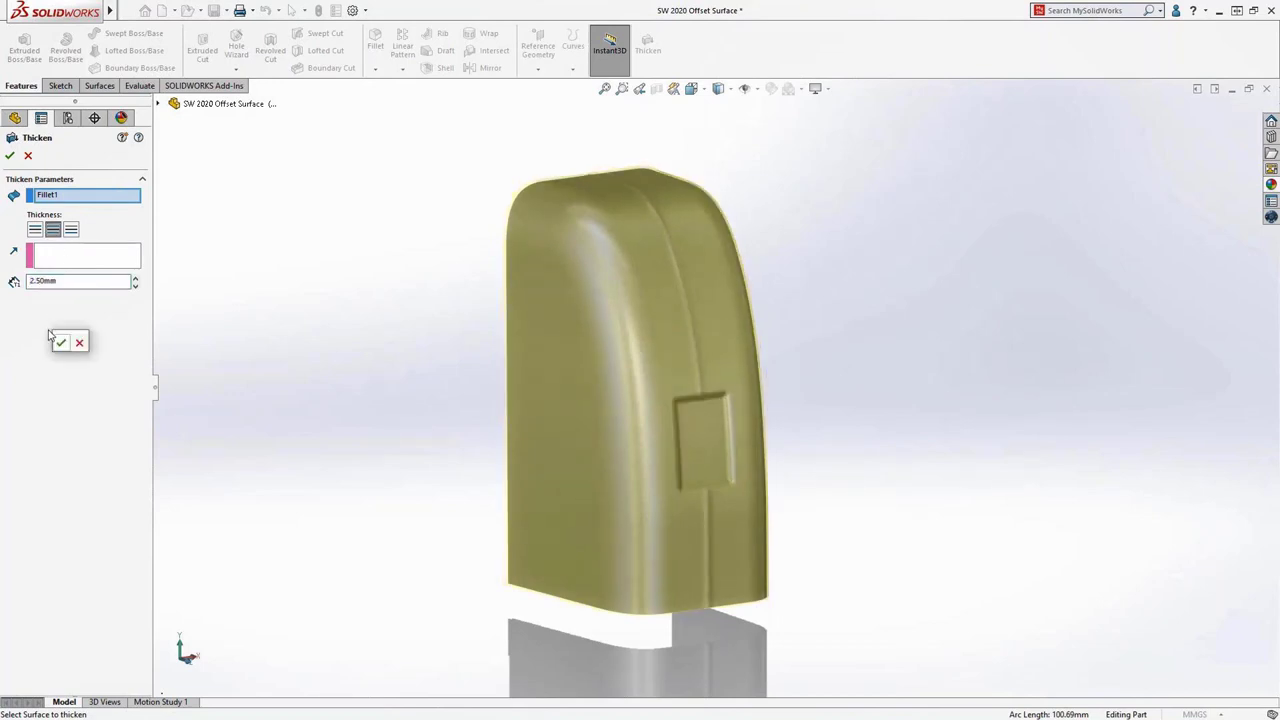
{"action": "left_click", "coordinate": [60, 344]}
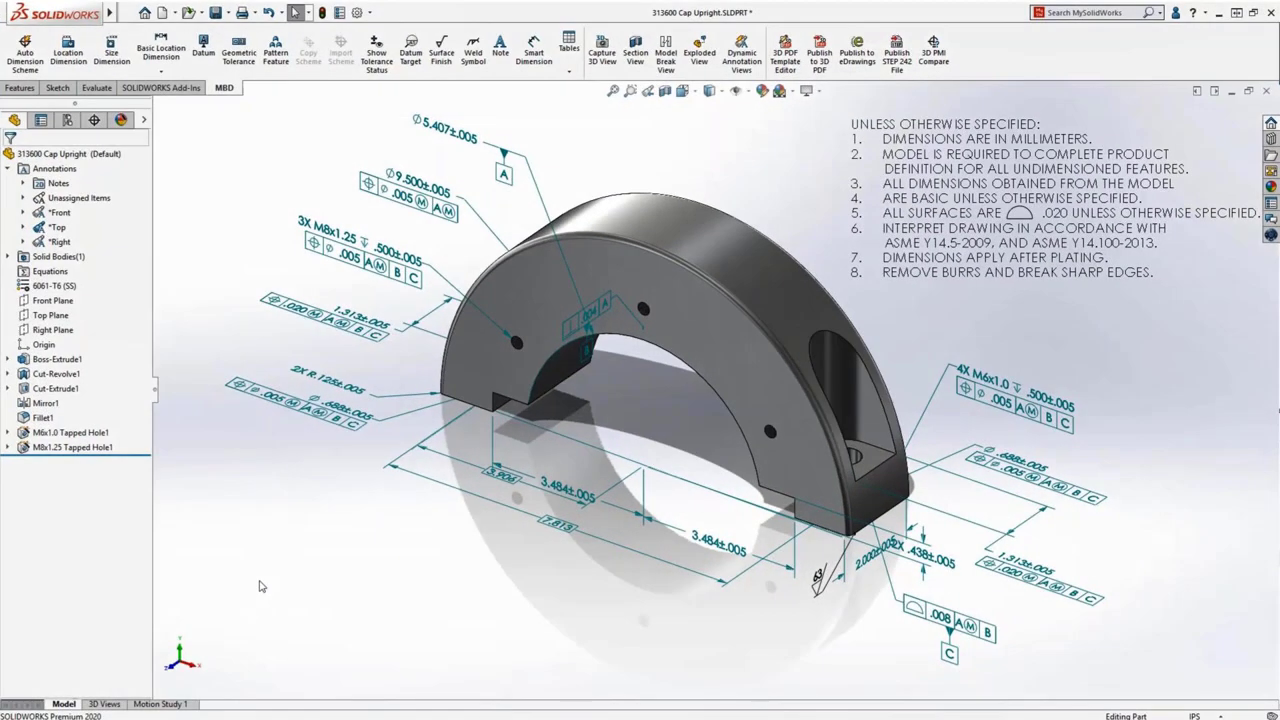
Cycle through the Front, Right, Top and Isometric 3D views, then go back to the Model tree.
{"action": "left_click", "coordinate": [108, 704]}
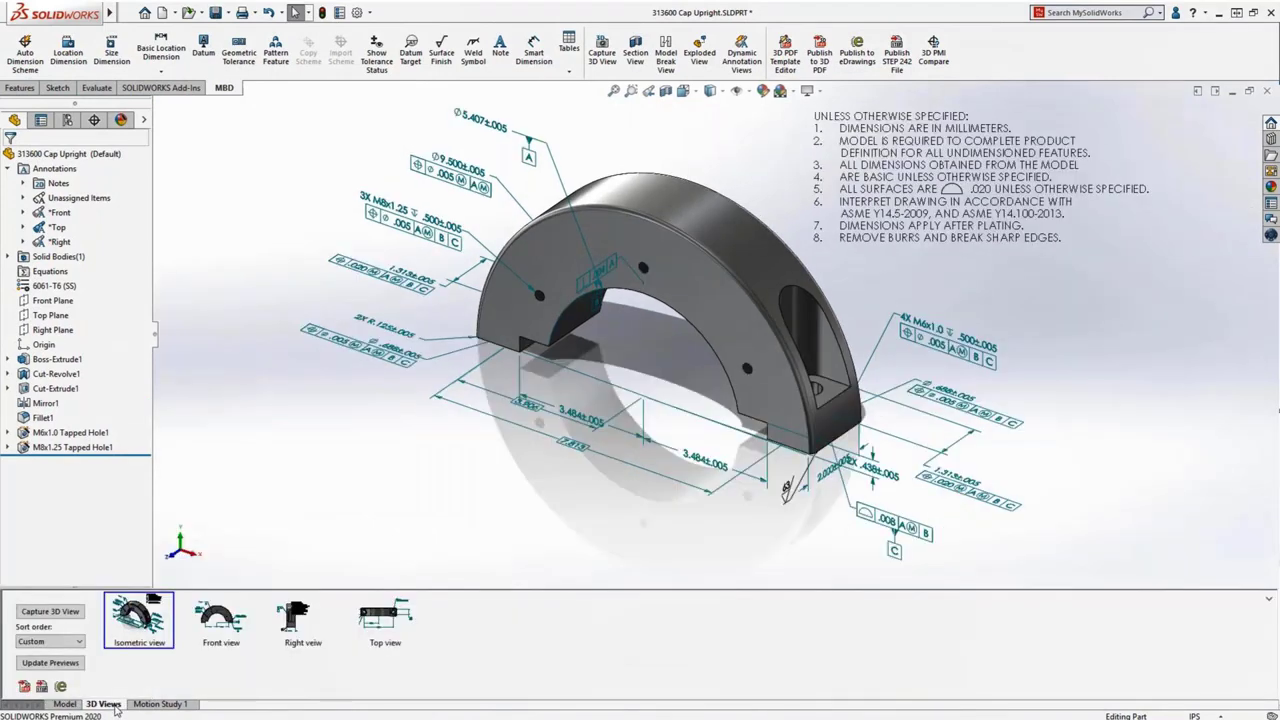
{"action": "left_click", "coordinate": [222, 628]}
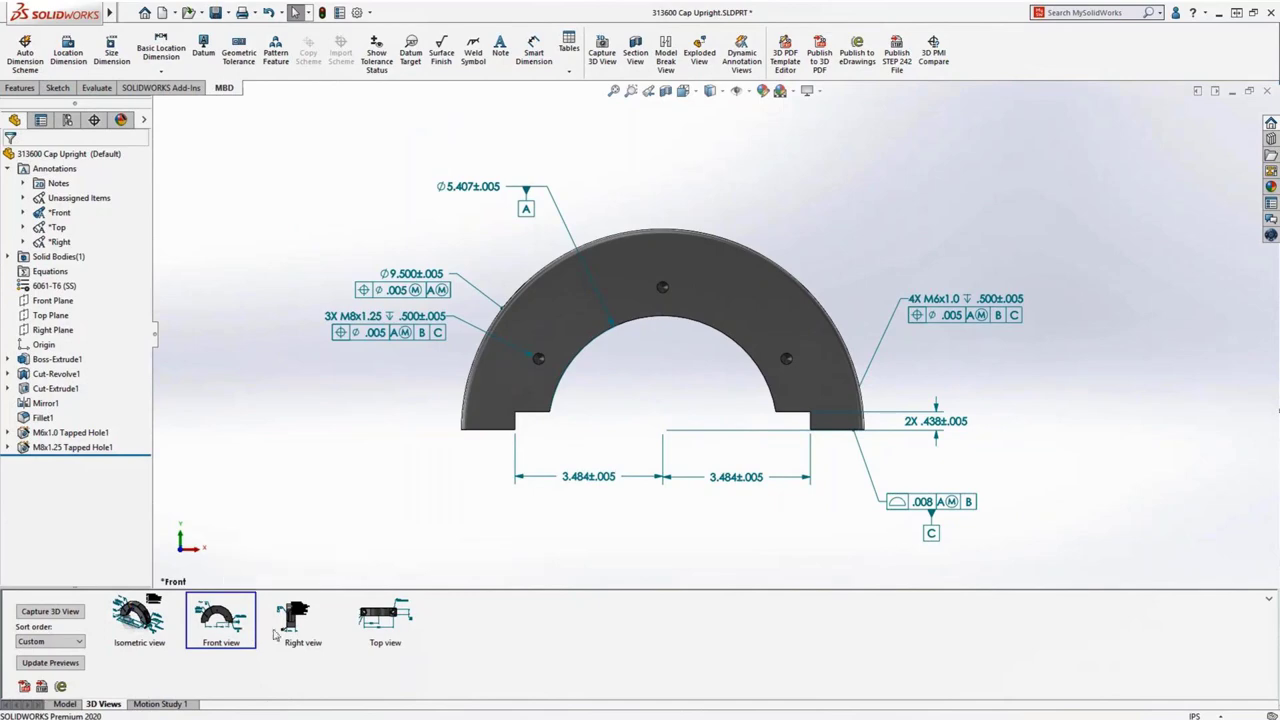
{"action": "left_click", "coordinate": [303, 620]}
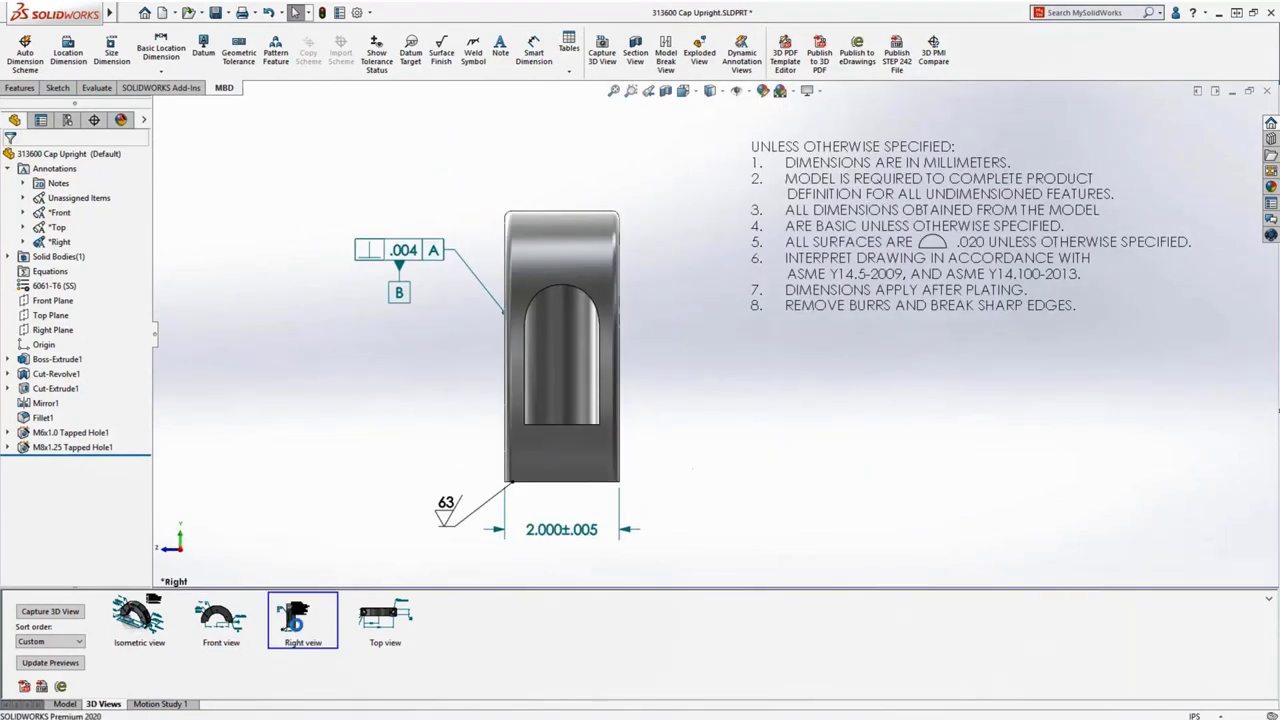
{"action": "left_click", "coordinate": [381, 622]}
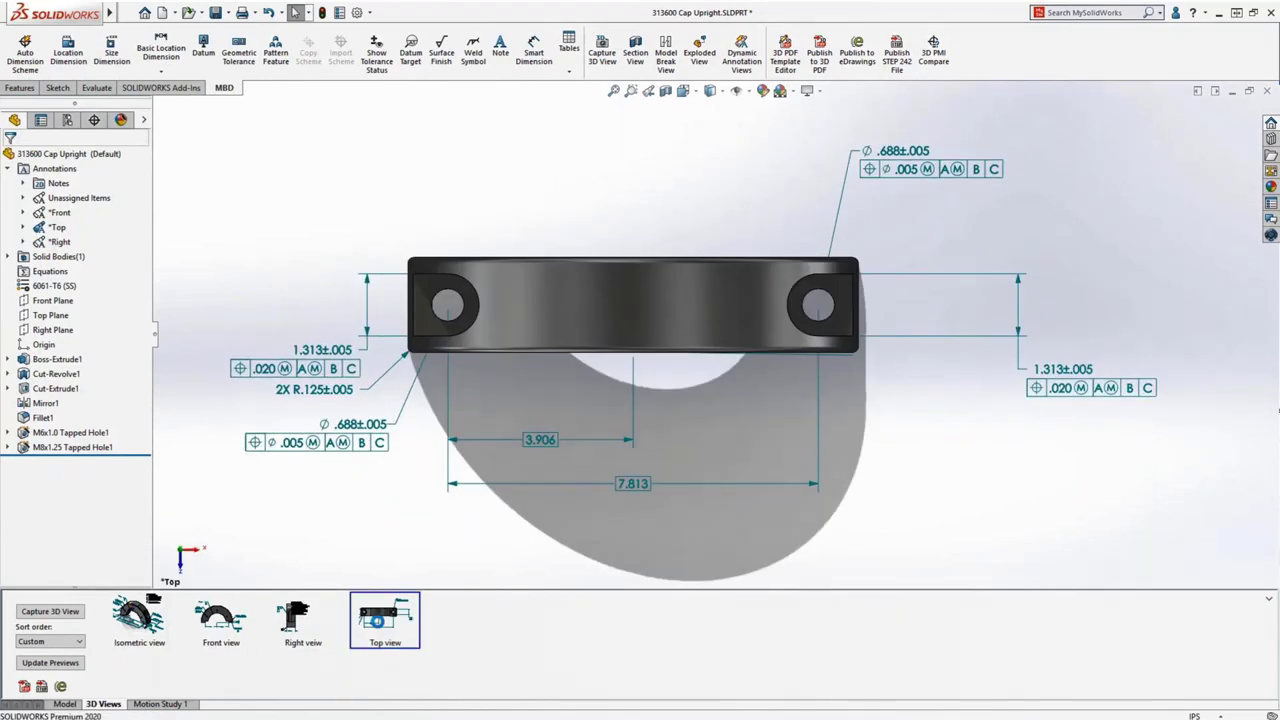
{"action": "left_click", "coordinate": [146, 624]}
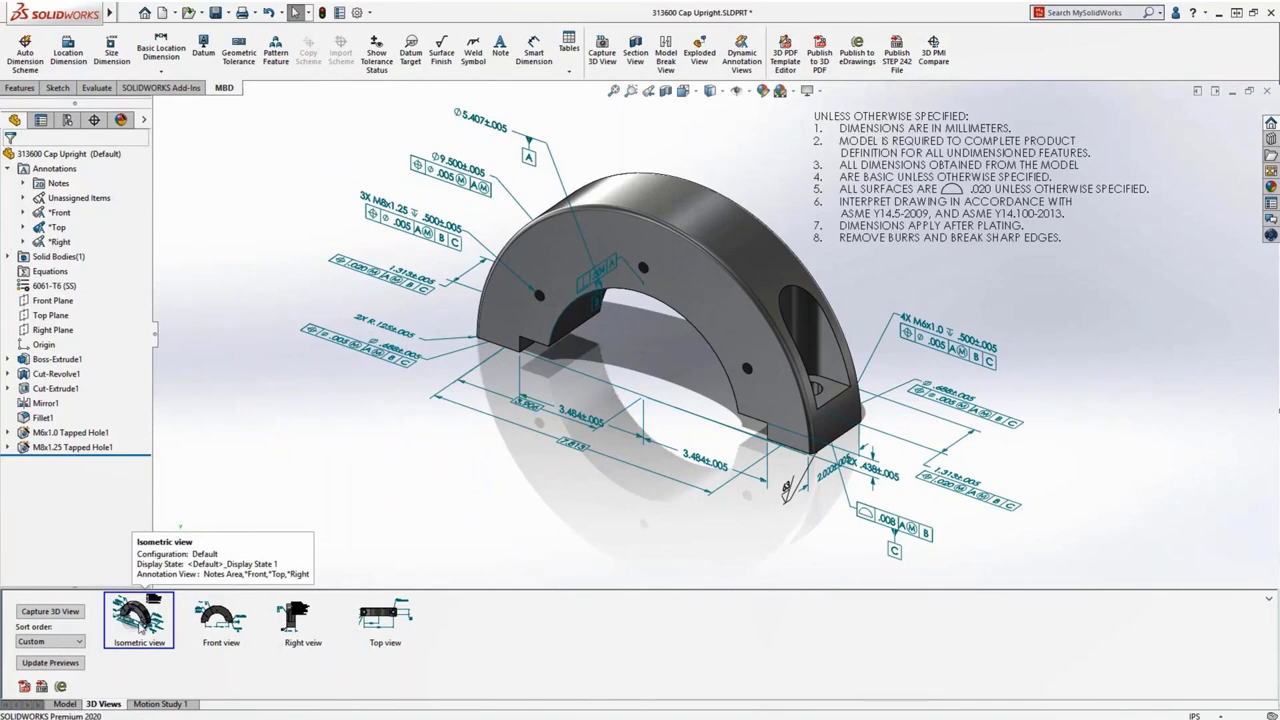
{"action": "left_click", "coordinate": [64, 704]}
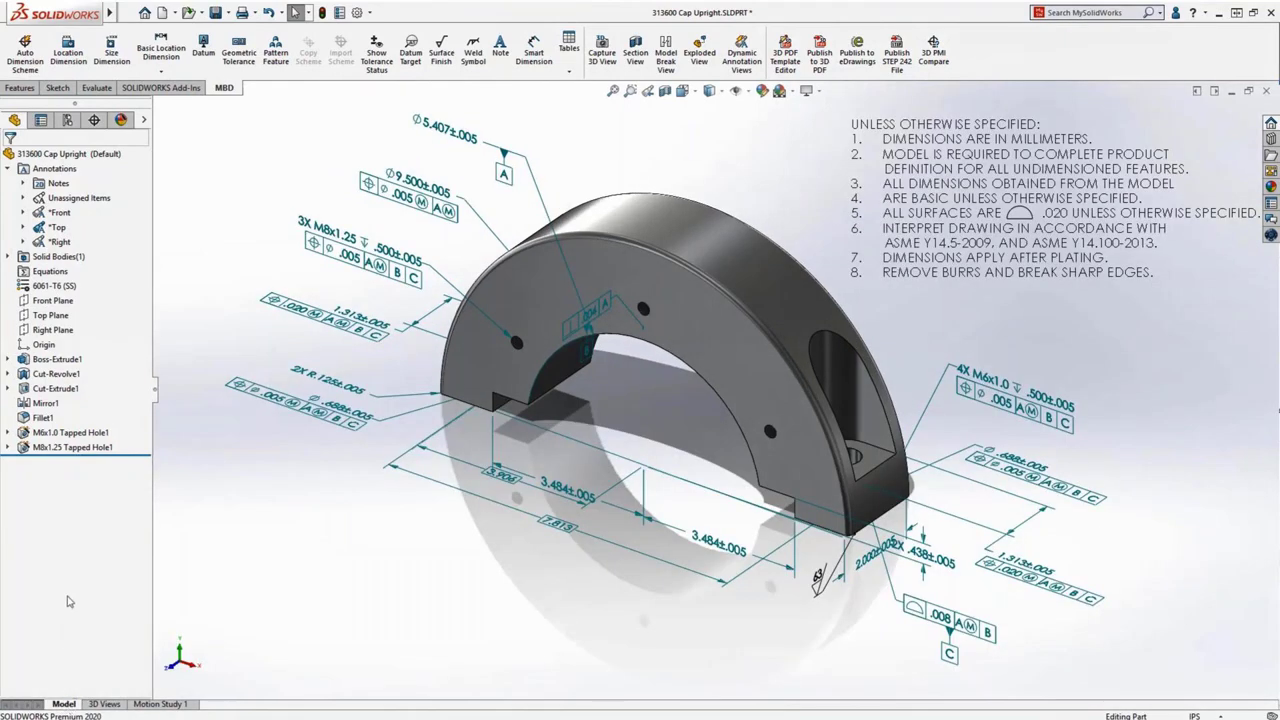
Browse the *Top view annotations, locating Position7@Simple Hole1 and Radius2@Fillet3.
{"action": "left_click", "coordinate": [24, 227]}
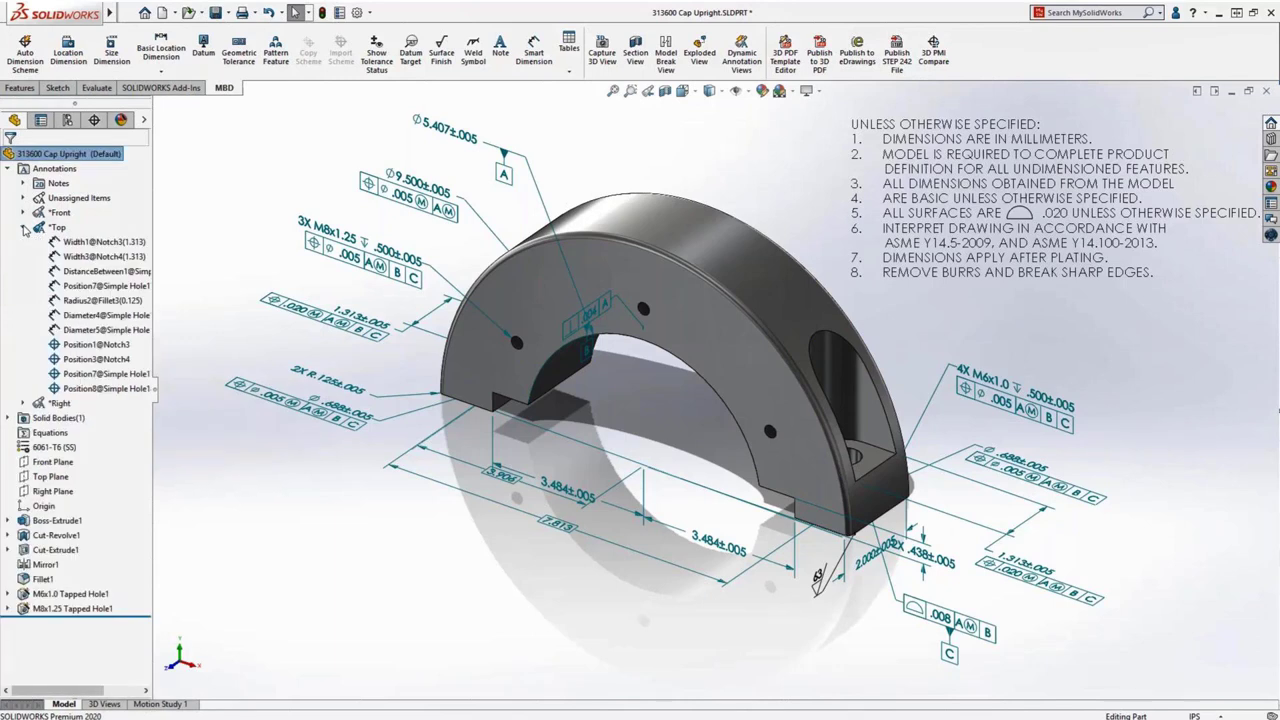
{"action": "left_click", "coordinate": [82, 287]}
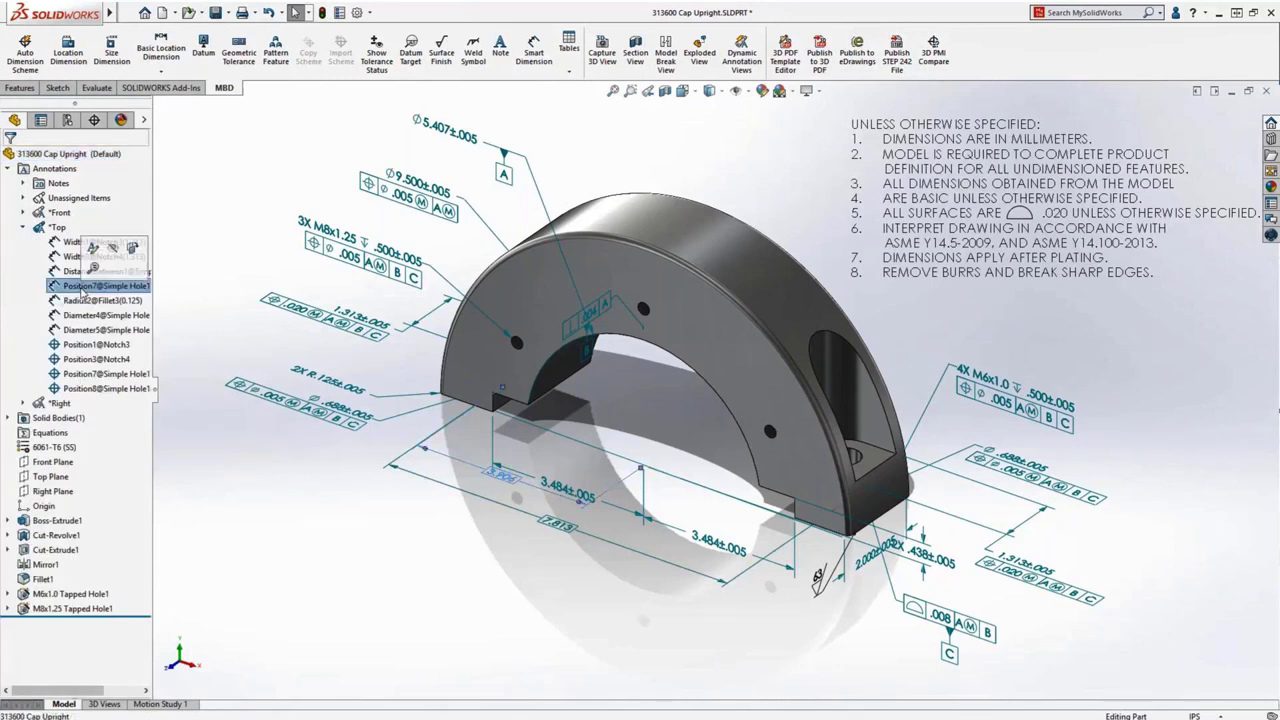
{"action": "left_click", "coordinate": [84, 301]}
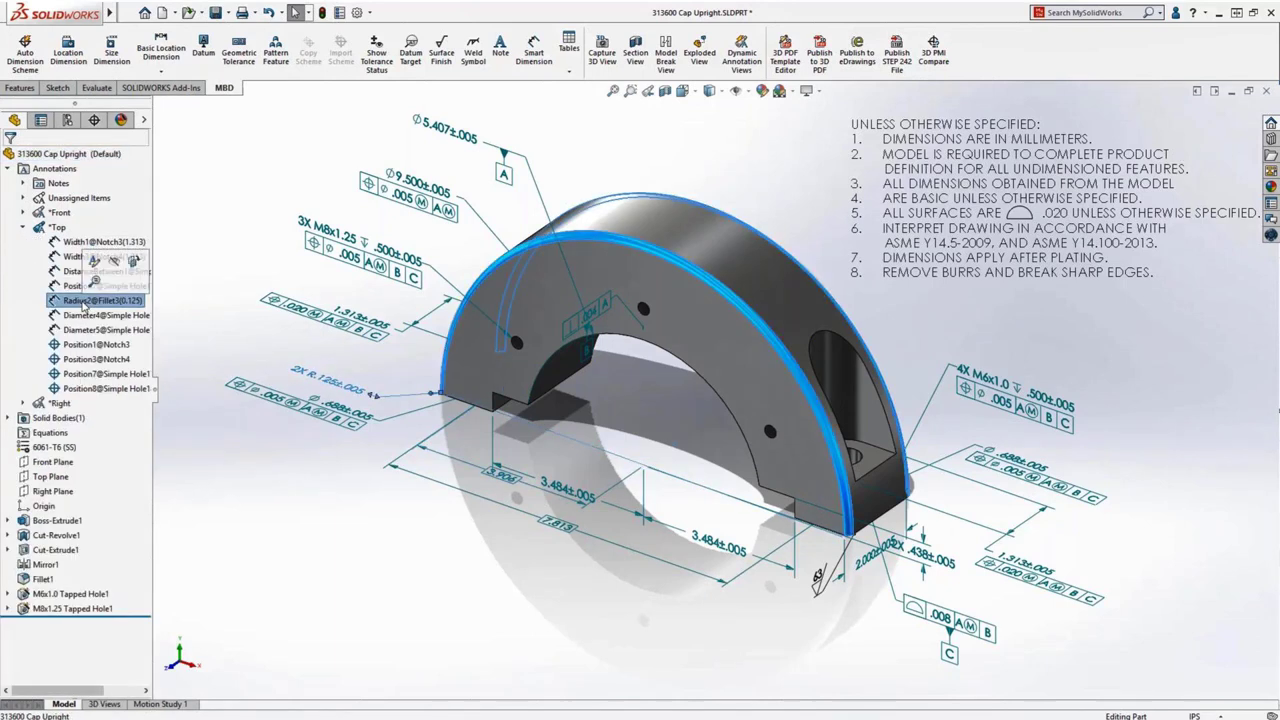
{"action": "left_click", "coordinate": [85, 374]}
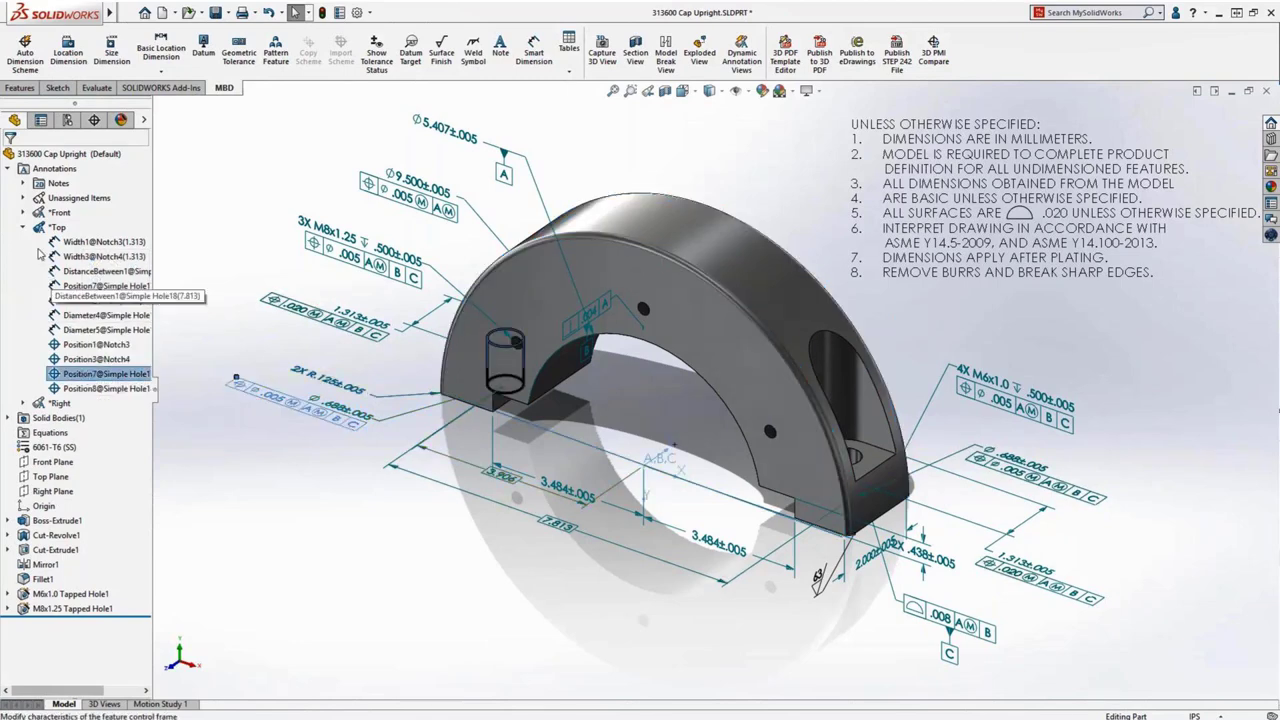
In the *Front view annotations, hide and reshow the Position4@Cylinder4 frame, then widen the tree.
{"action": "left_click", "coordinate": [22, 213]}
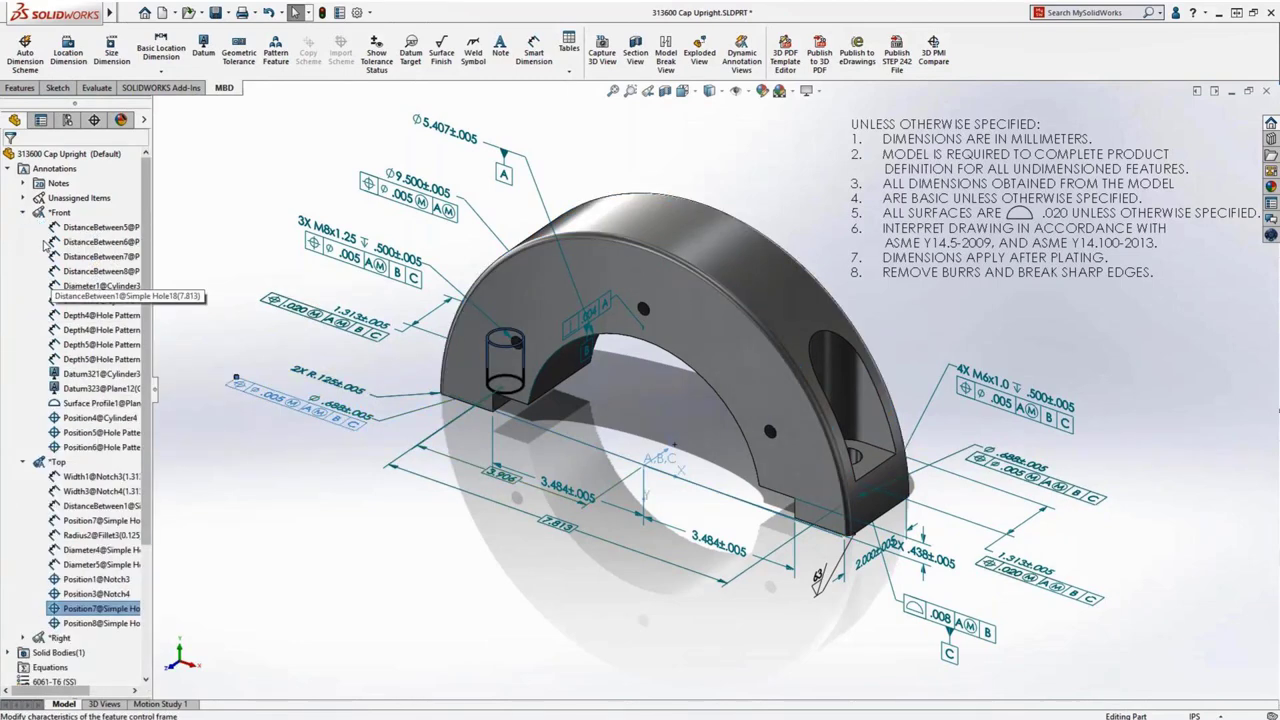
{"action": "left_click", "coordinate": [91, 302]}
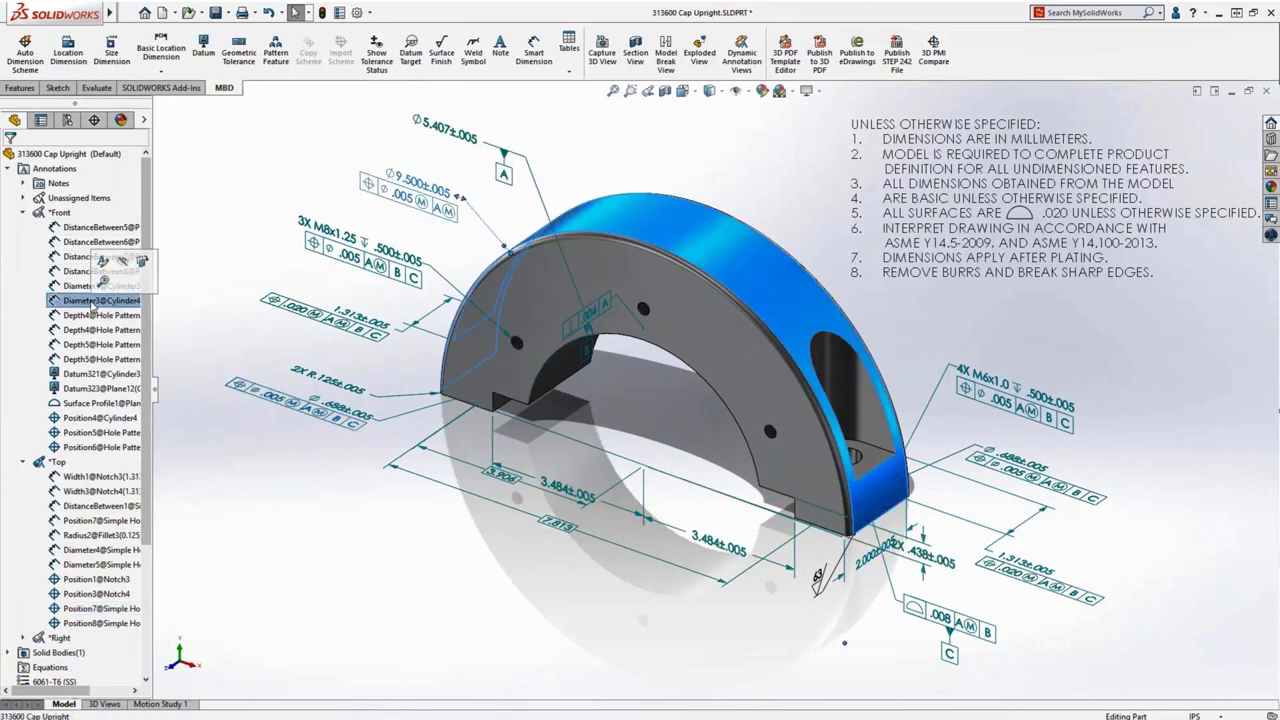
{"action": "left_click", "coordinate": [88, 418]}
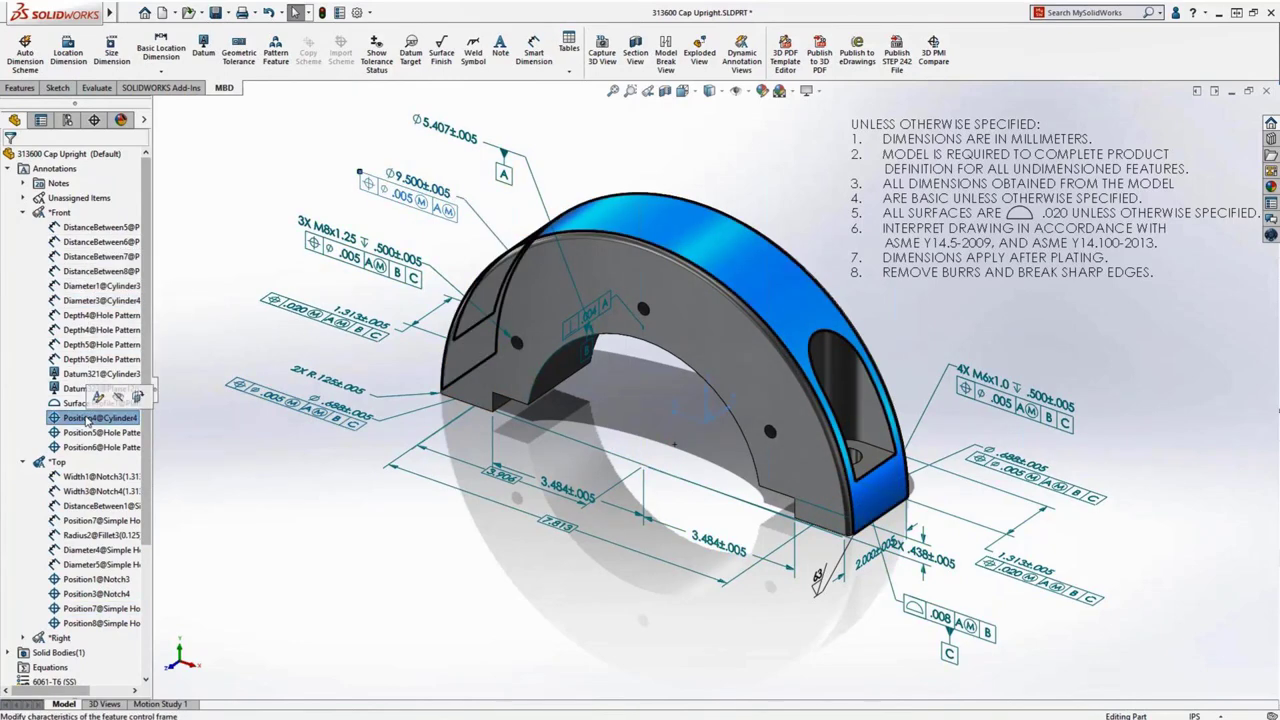
{"action": "left_click", "coordinate": [118, 397]}
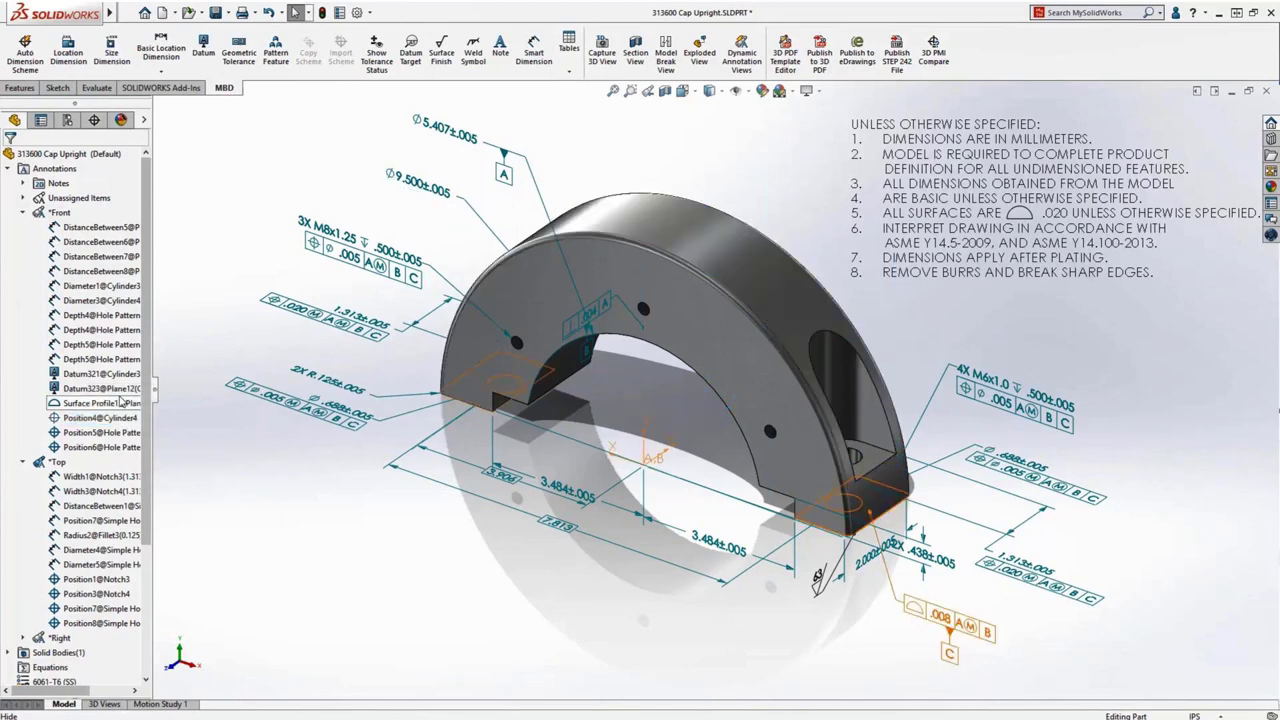
{"action": "left_click", "coordinate": [100, 418]}
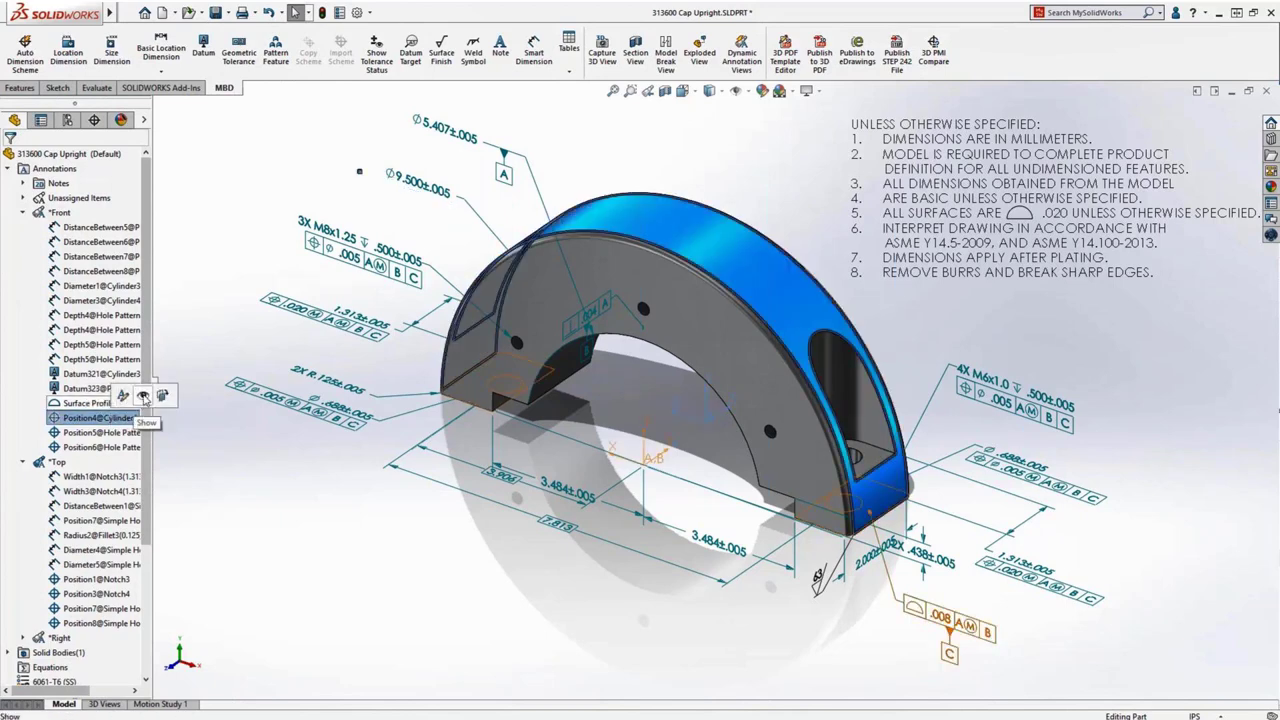
{"action": "left_click", "coordinate": [143, 397]}
{"action": "left_click_drag", "start_coordinate": [156, 362], "coordinate": [220, 365]}
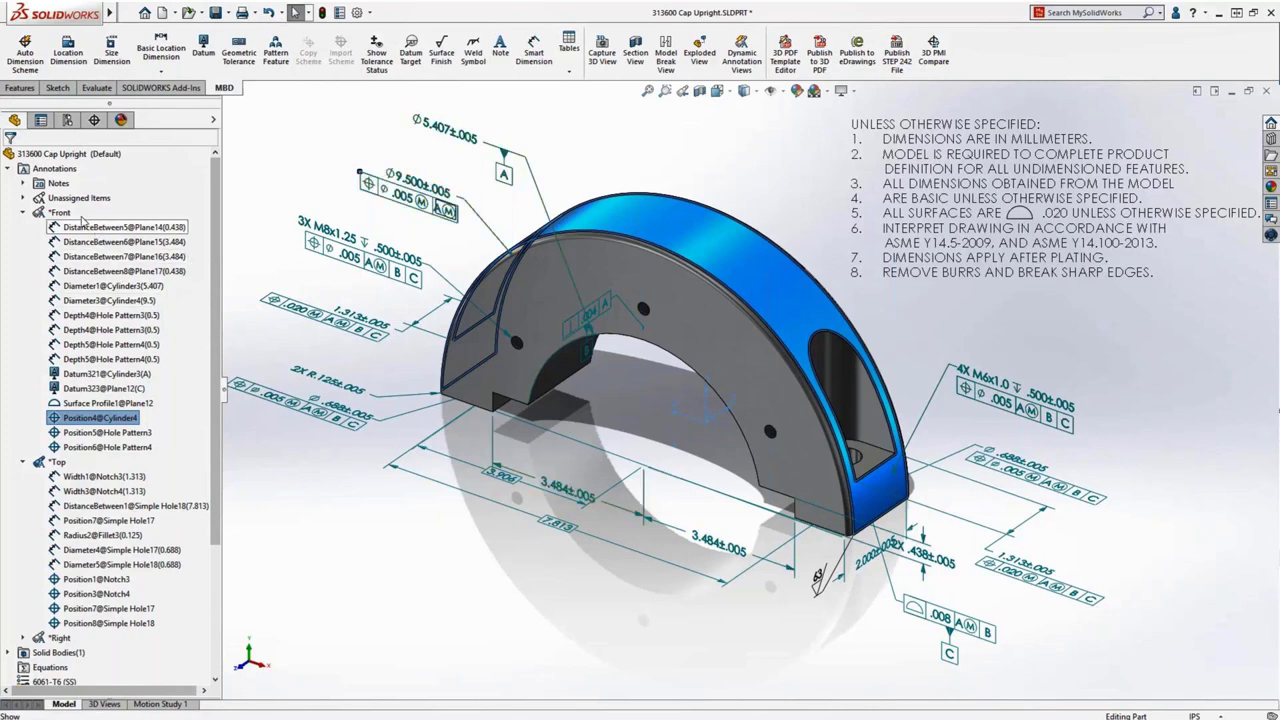
Set annotations By Annotation Type and expand Geometric Tolerances, Datums, Notes and Surface Finishes.
{"action": "right_click", "coordinate": [54, 168]}
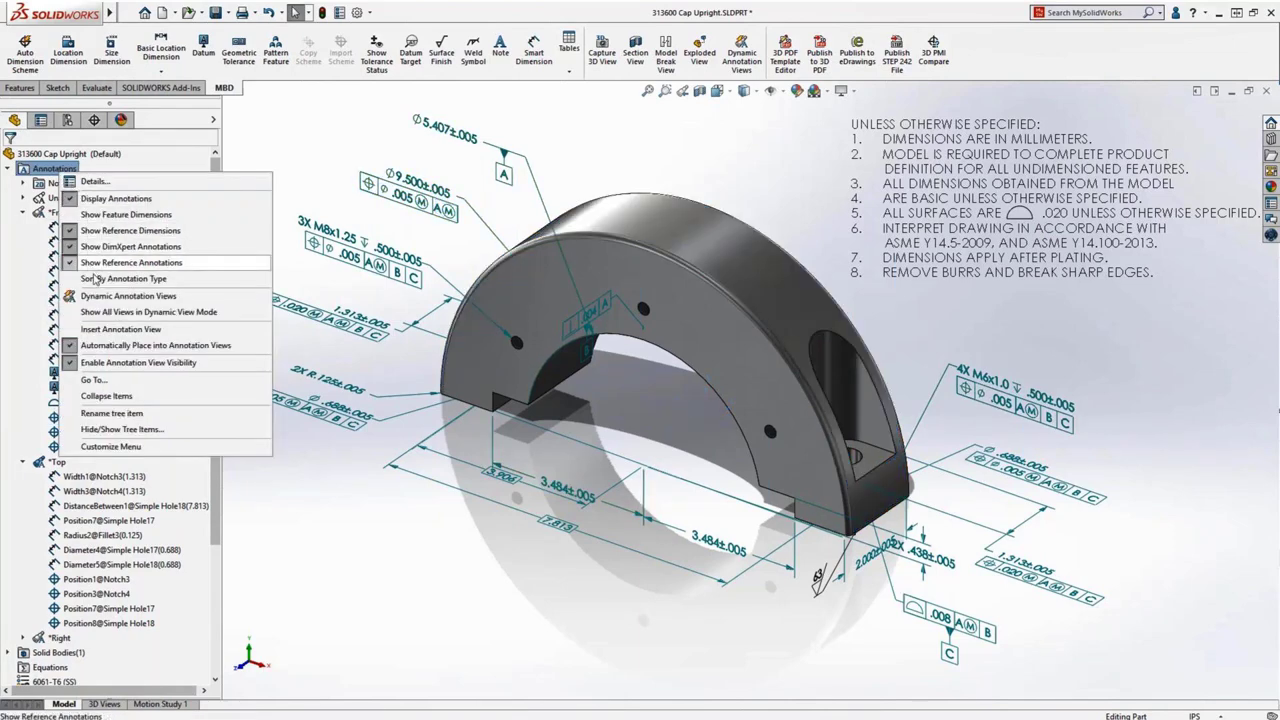
{"action": "left_click", "coordinate": [94, 281]}
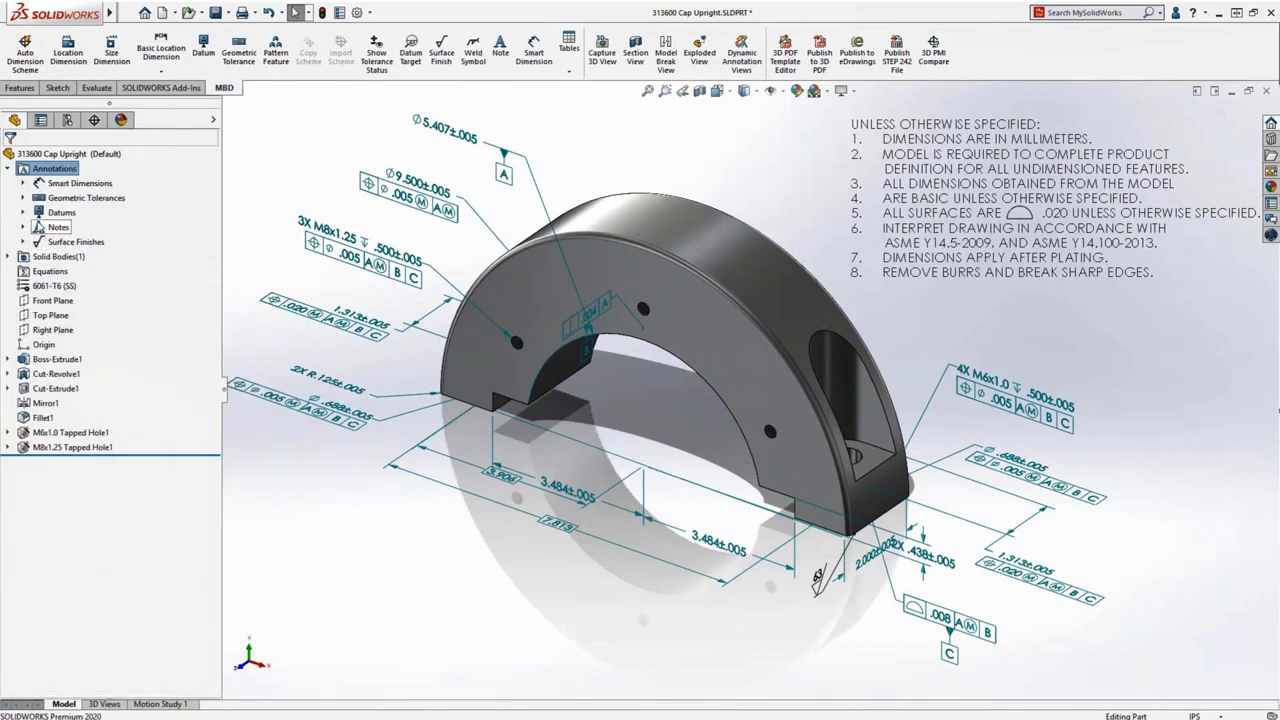
{"action": "left_click", "coordinate": [23, 197]}
{"action": "left_click", "coordinate": [23, 344]}
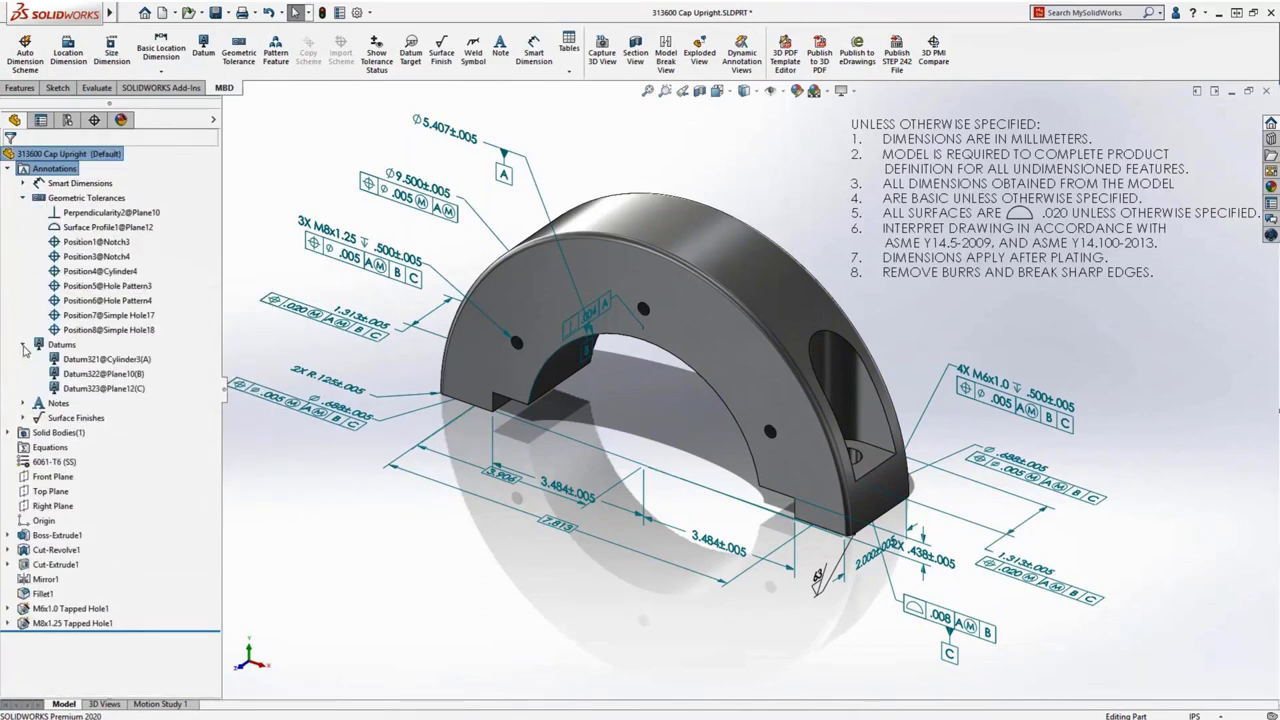
{"action": "left_click", "coordinate": [23, 403]}
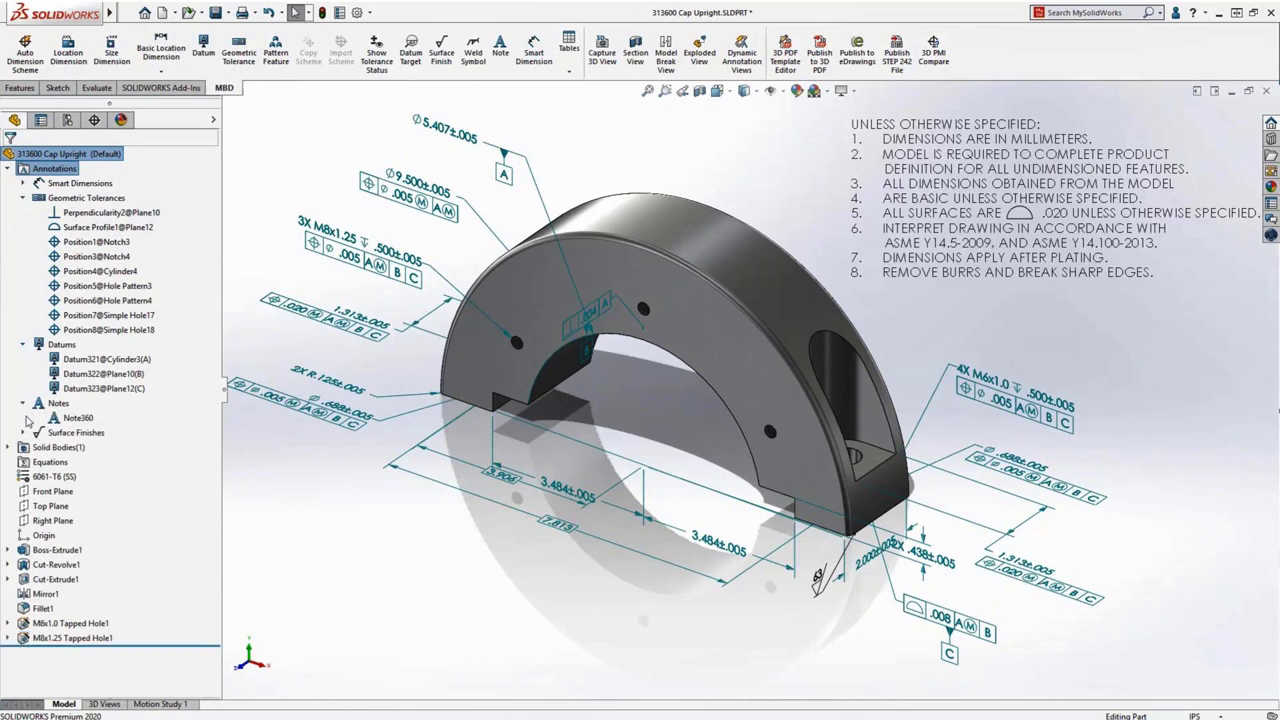
{"action": "left_click", "coordinate": [23, 433]}
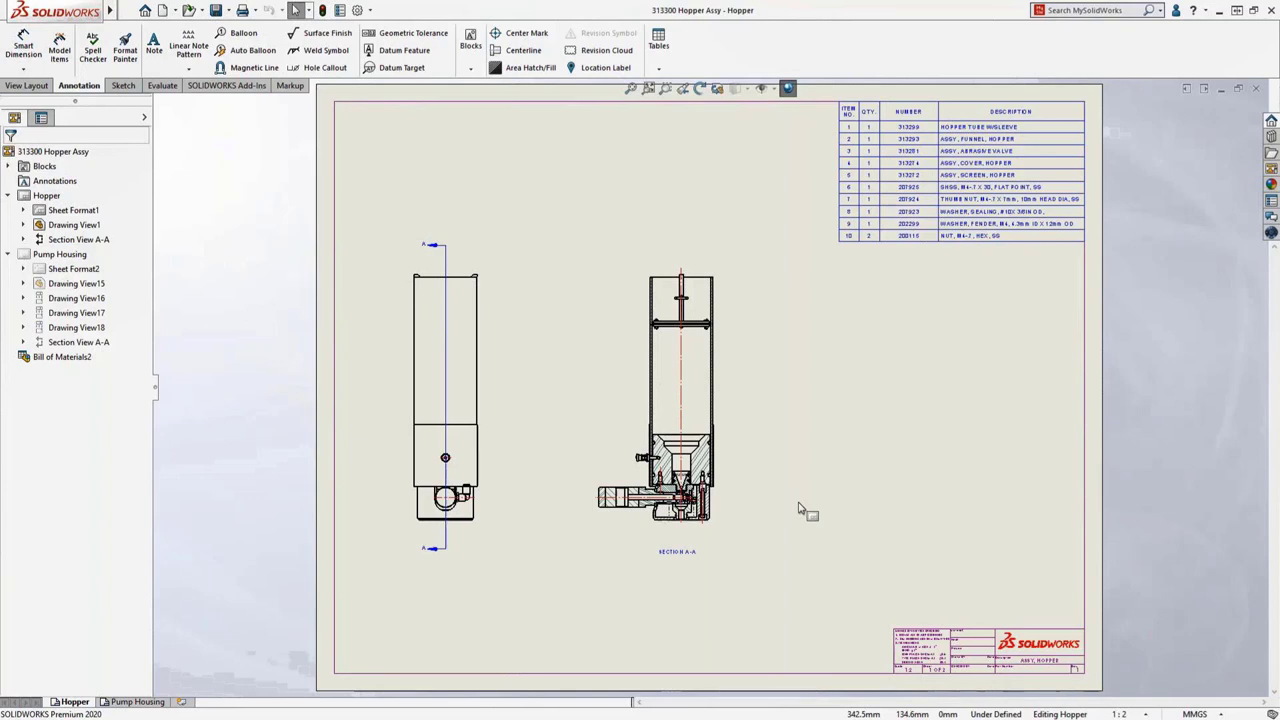
Compare the sheet scale list with the ANSI, ISO and JIS lists in drawingscales.txt.
{"action": "left_click", "coordinate": [1119, 714]}
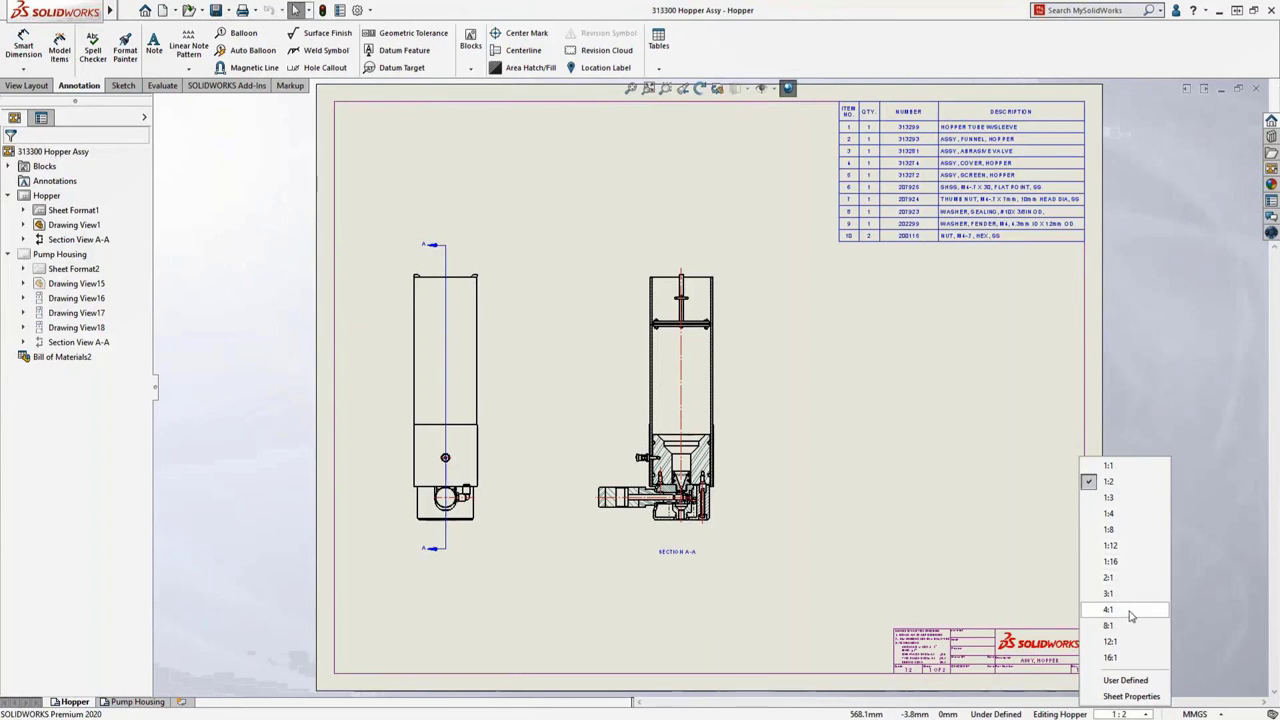
{"action": "key", "text": "alt+Tab"}
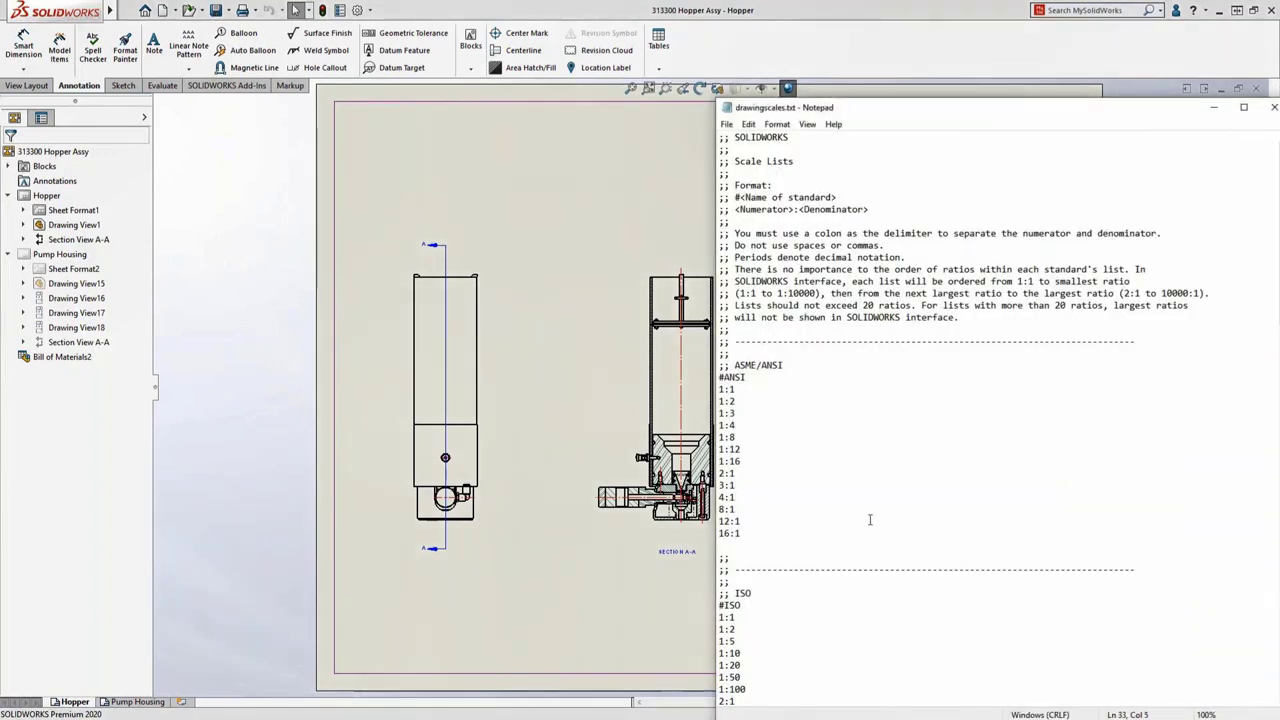
{"action": "scroll", "coordinate": [870, 520], "scroll_direction": "down", "scroll_amount": 6}
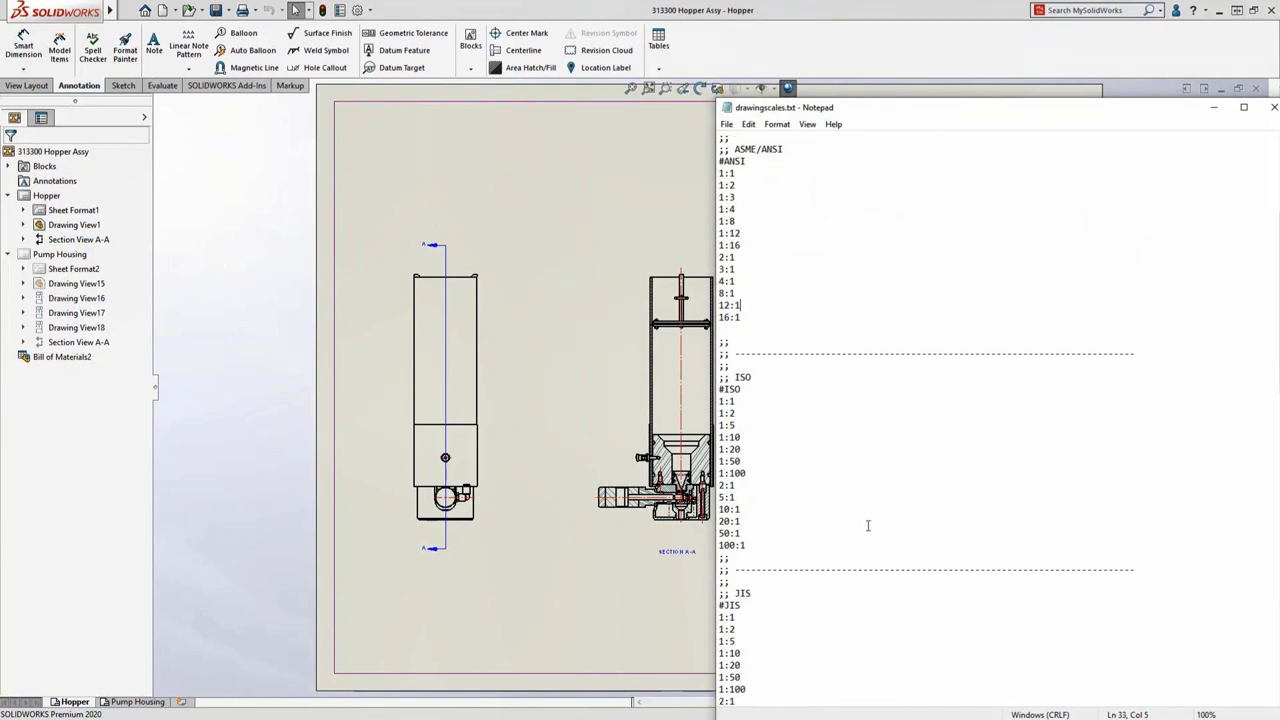
{"action": "left_click", "coordinate": [698, 612]}
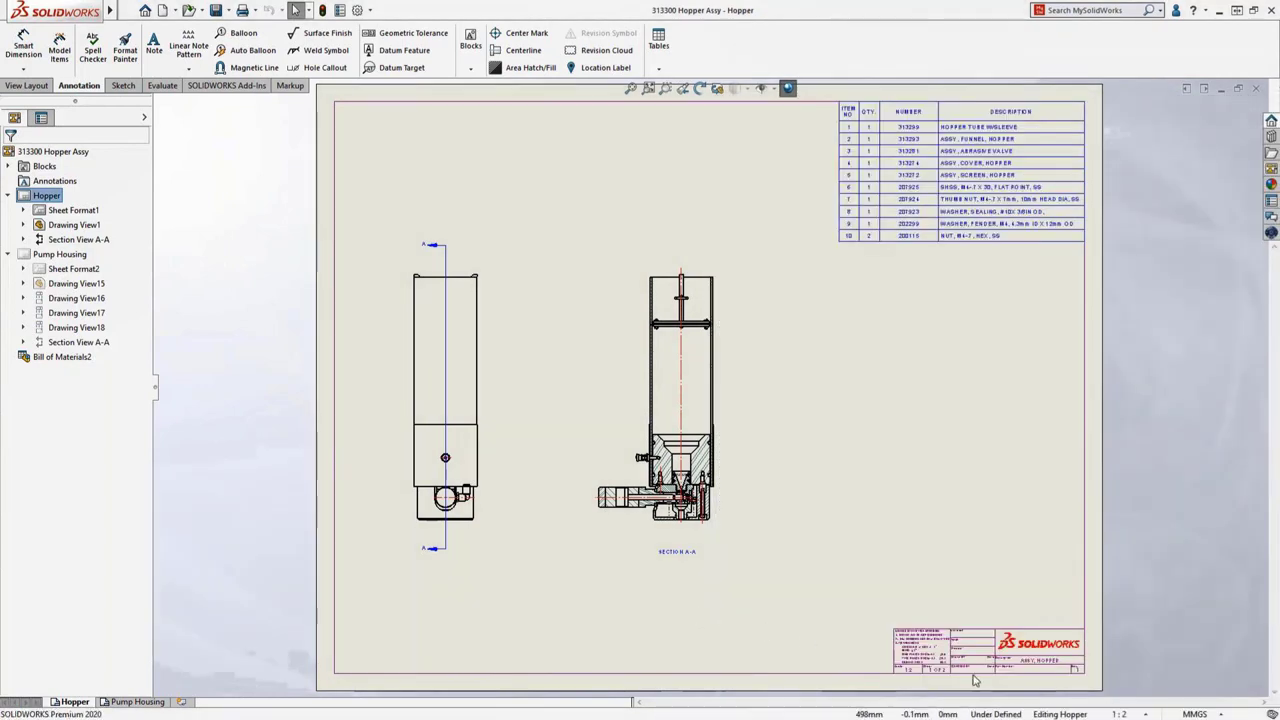
{"action": "left_click", "coordinate": [1140, 716]}
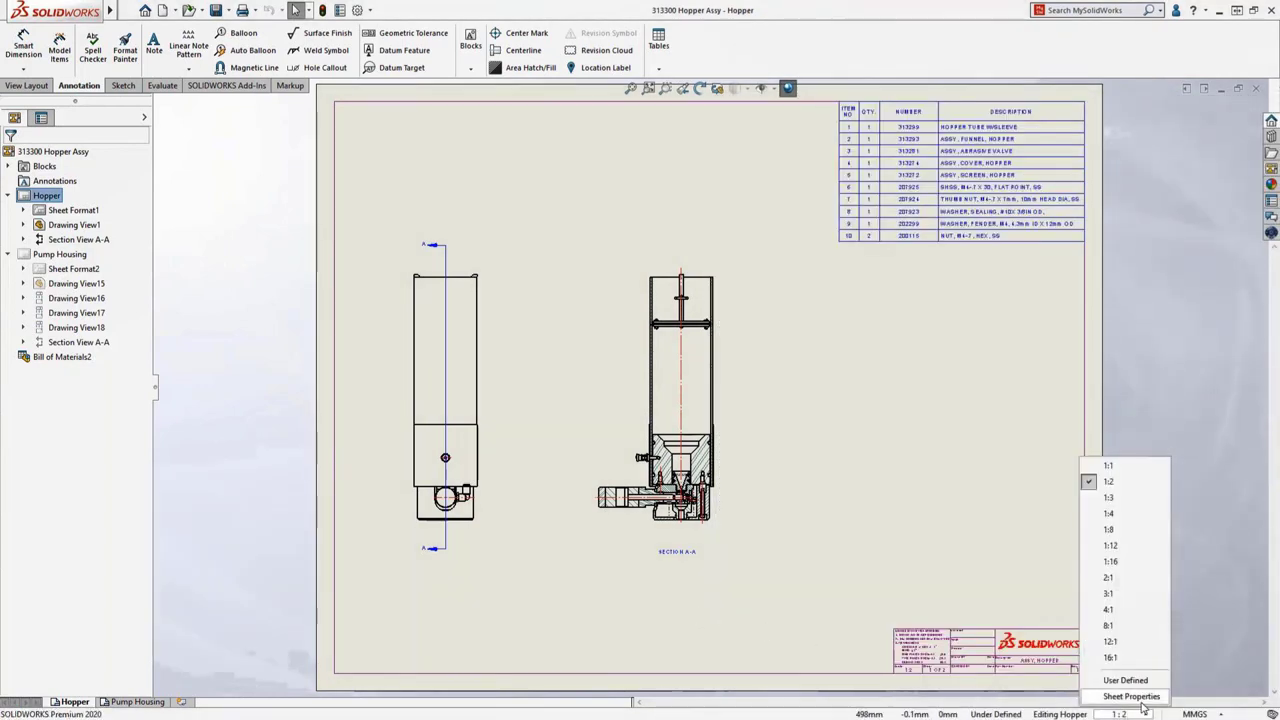
{"action": "left_click", "coordinate": [1141, 699]}
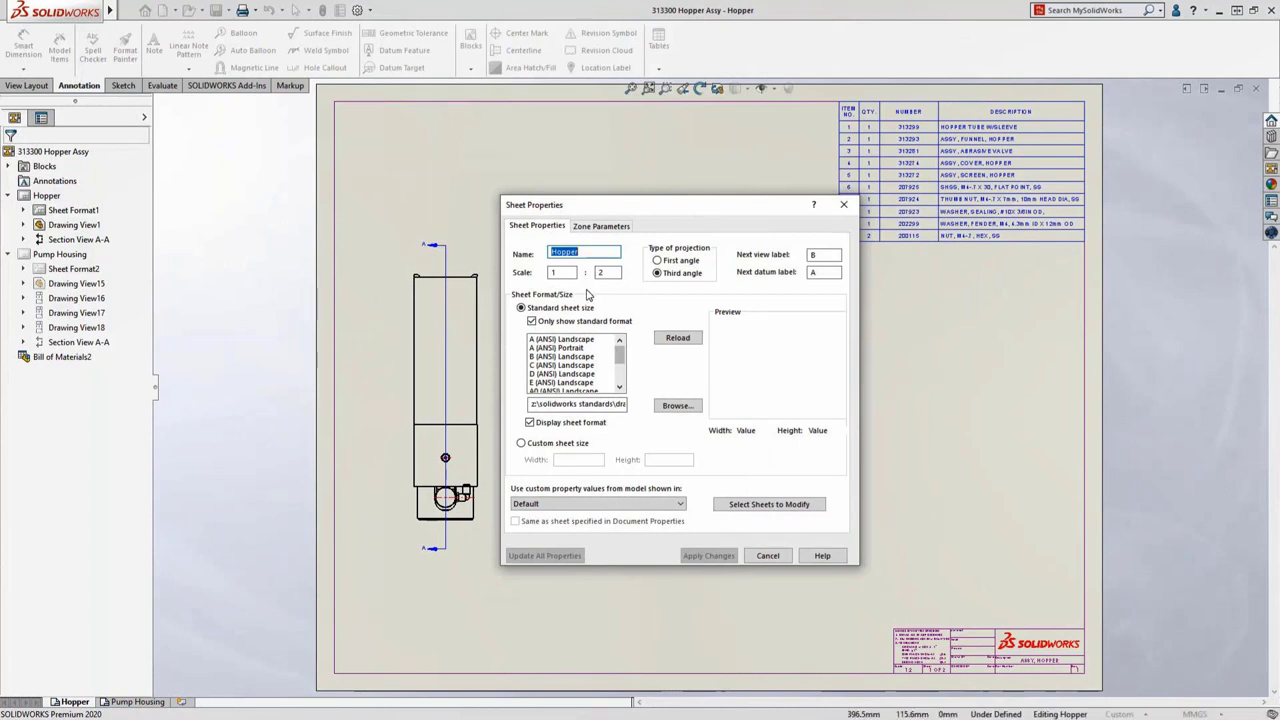
{"action": "double_click", "coordinate": [559, 272]}
{"action": "type", "text": "4"}
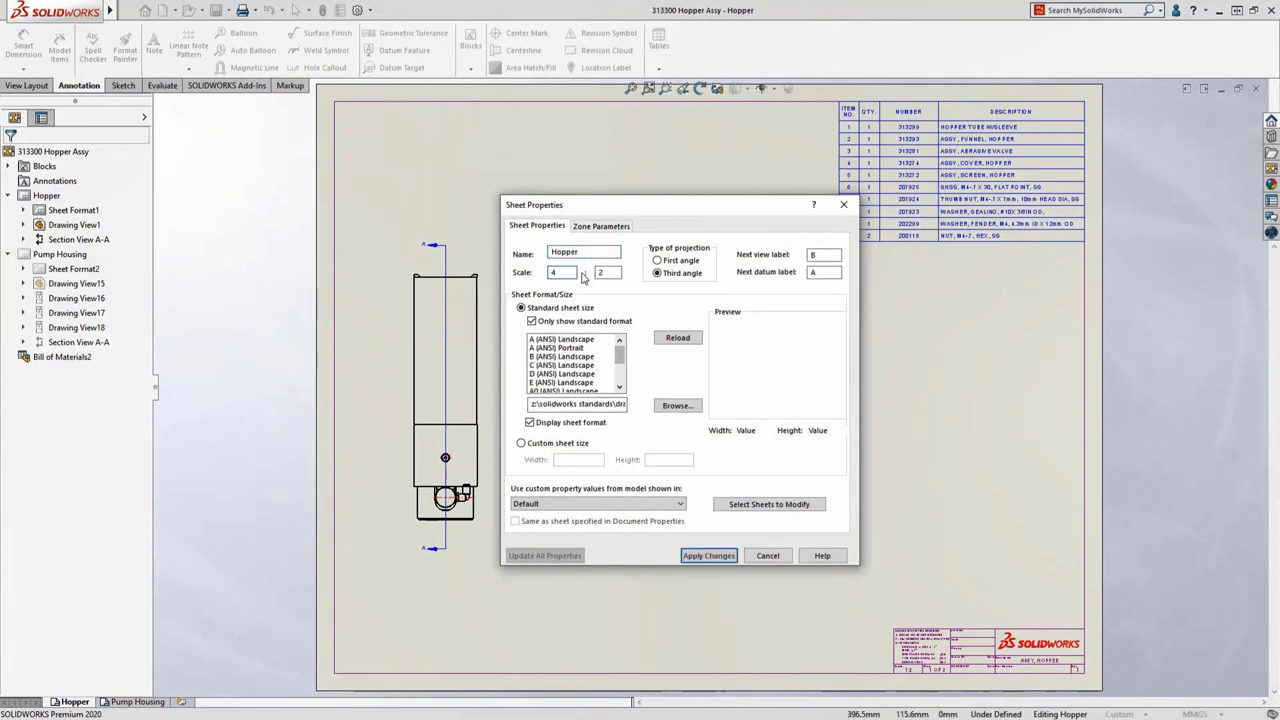
{"action": "double_click", "coordinate": [603, 272]}
{"action": "type", "text": "3"}
{"action": "left_click", "coordinate": [708, 556]}
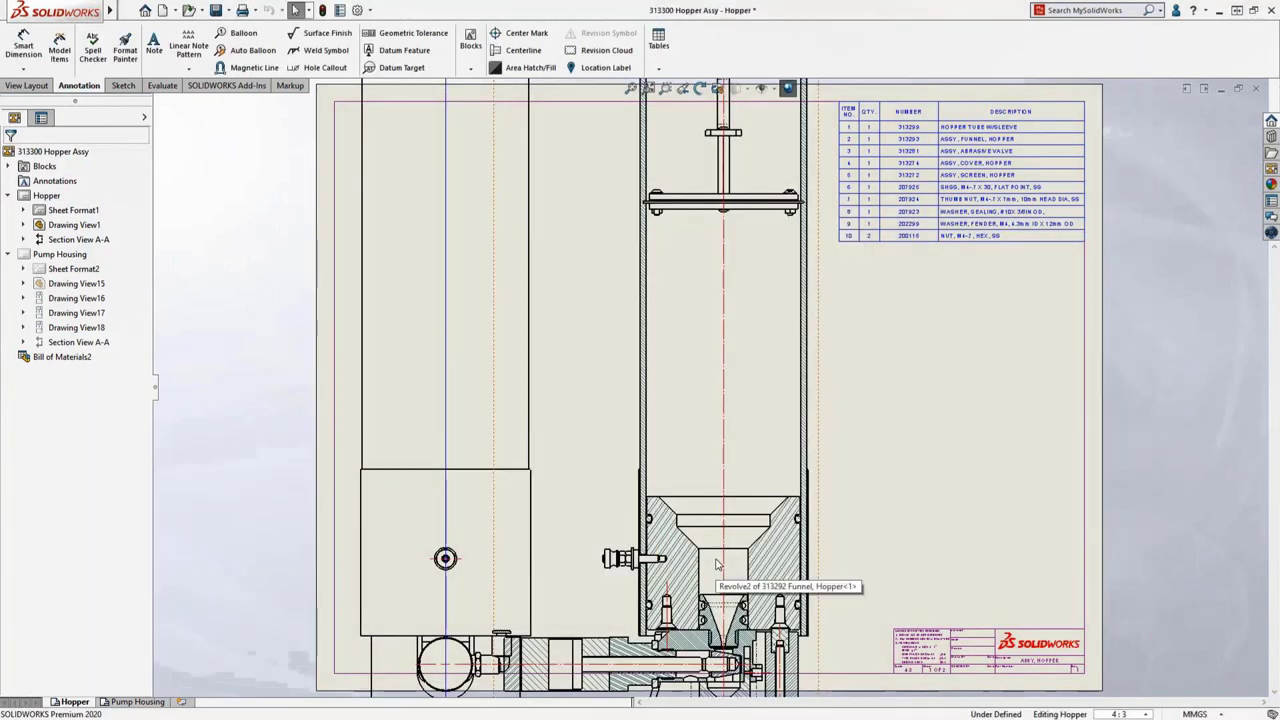
{"action": "left_click", "coordinate": [1119, 714]}
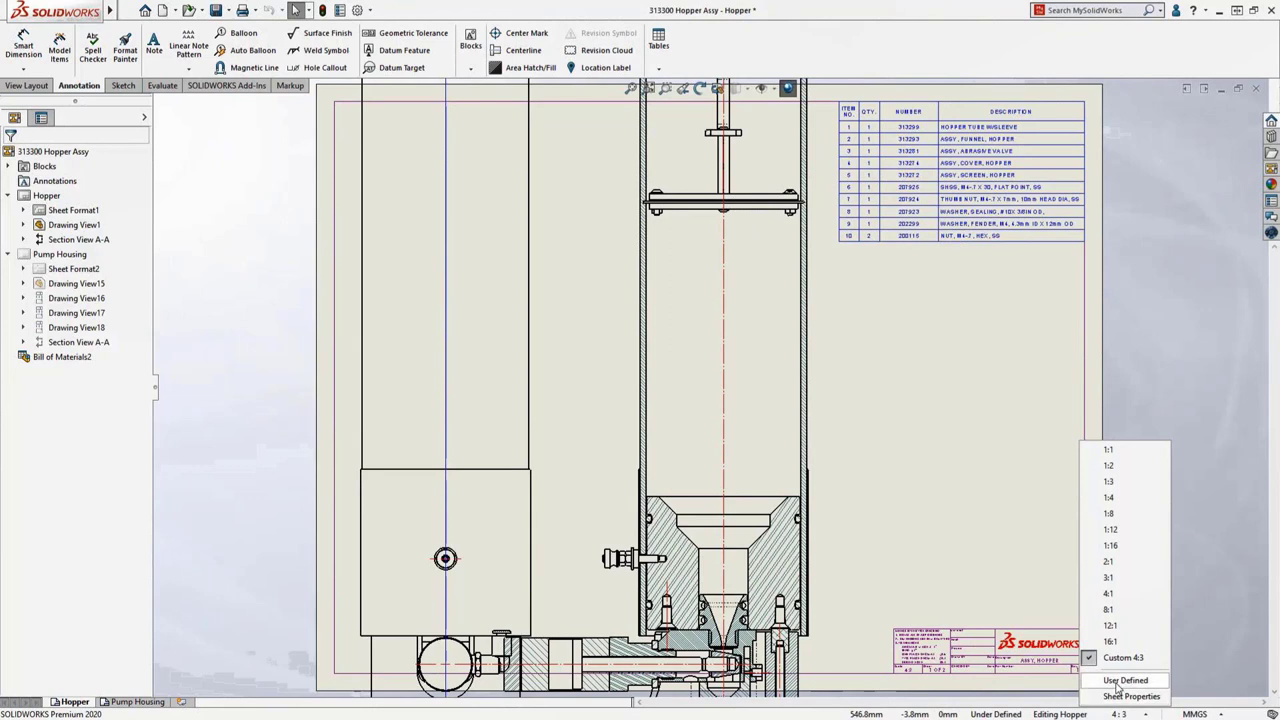
{"action": "left_click", "coordinate": [1123, 680]}
{"action": "type", "text": "2"}
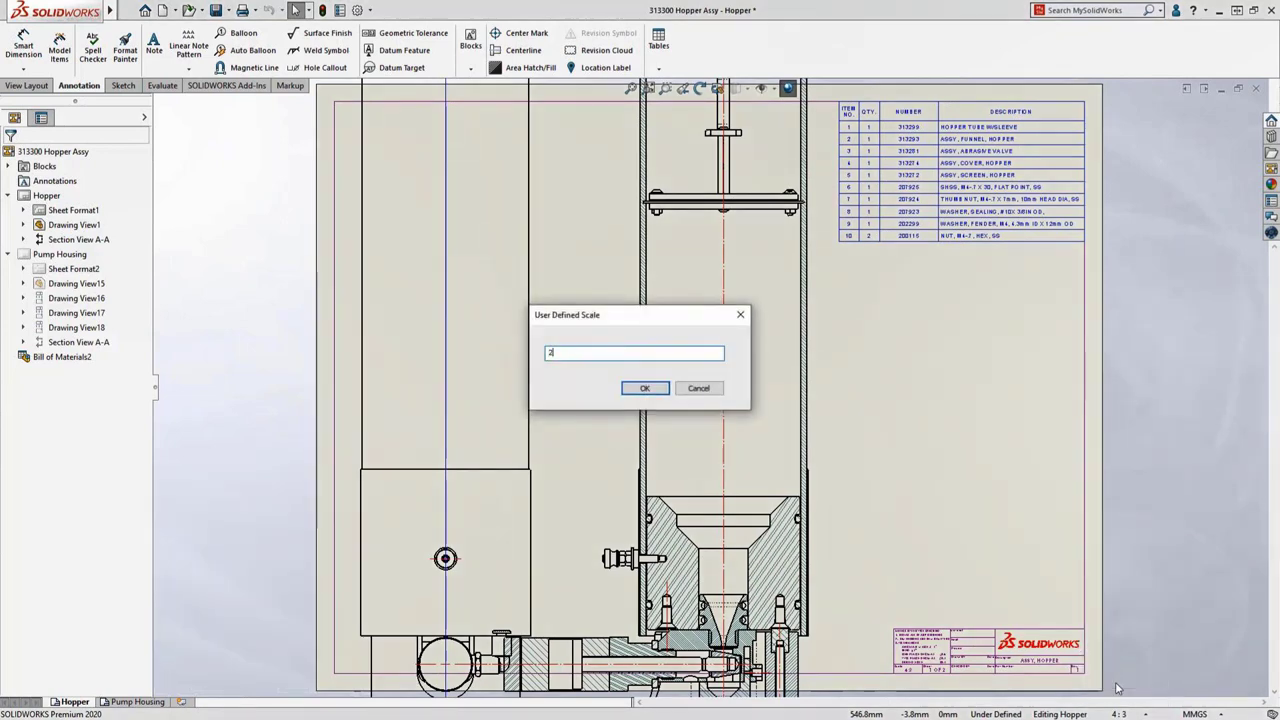
{"action": "type", "text": "/3"}
{"action": "key", "text": "Return"}
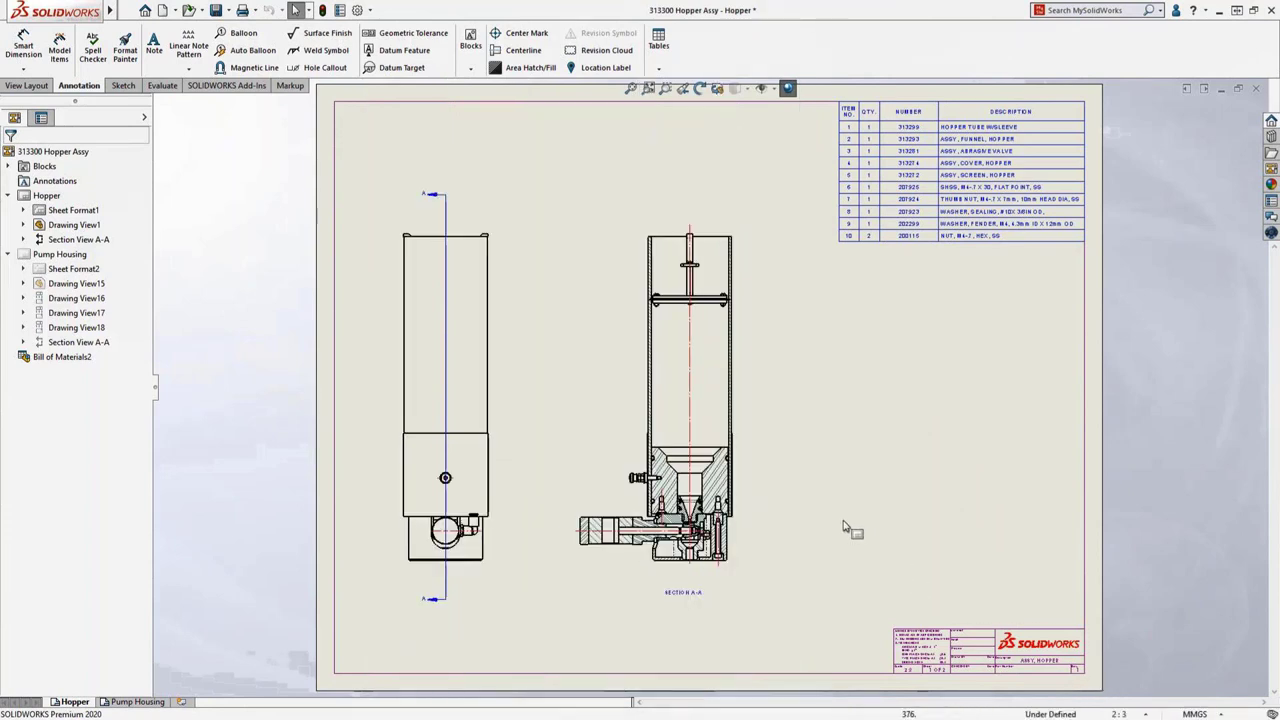
Place Detail View B of Section A-A's lower housing at custom 5:4 scale, label below it.
{"action": "left_click", "coordinate": [793, 499]}
{"action": "left_click", "coordinate": [903, 506]}
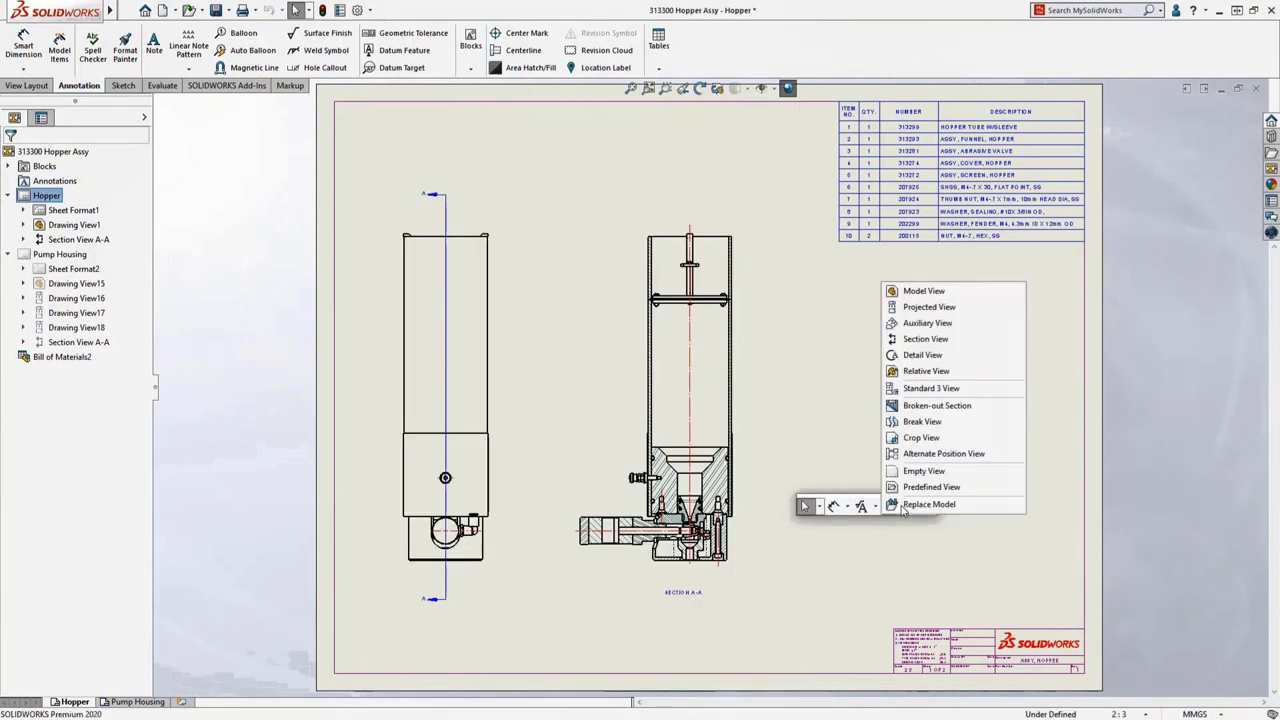
{"action": "left_click", "coordinate": [920, 355]}
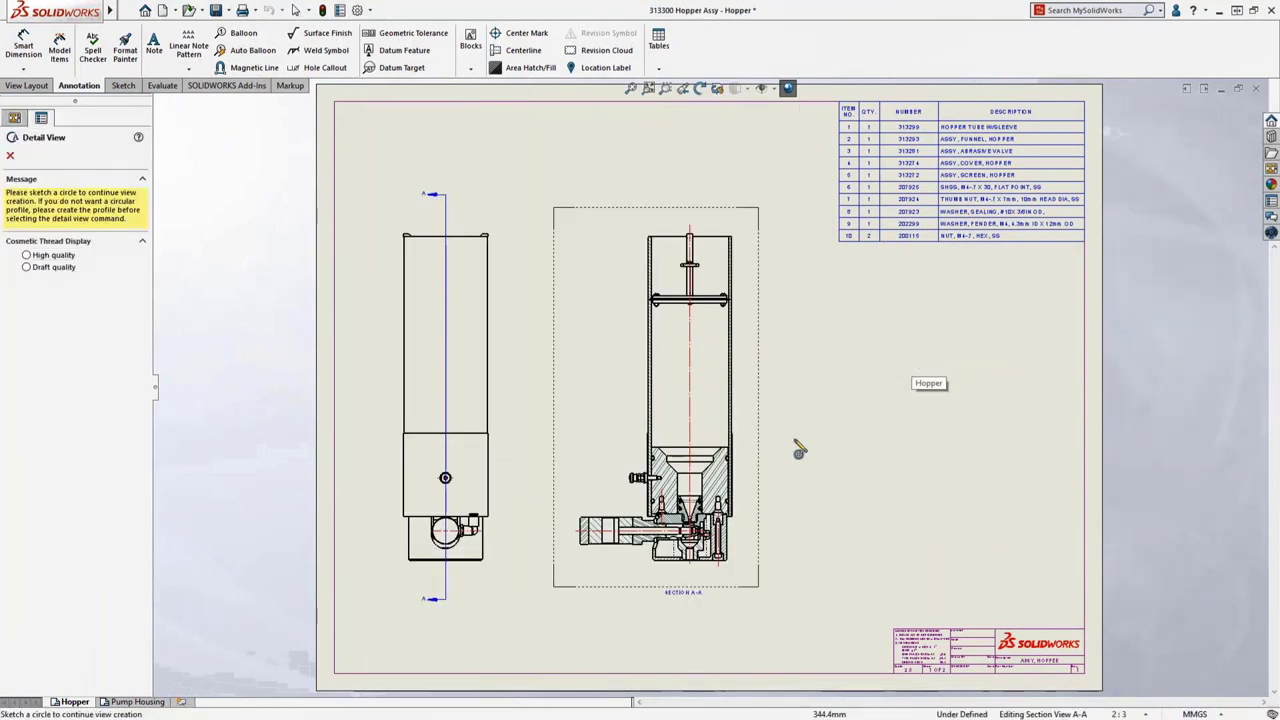
{"action": "left_click", "coordinate": [697, 500]}
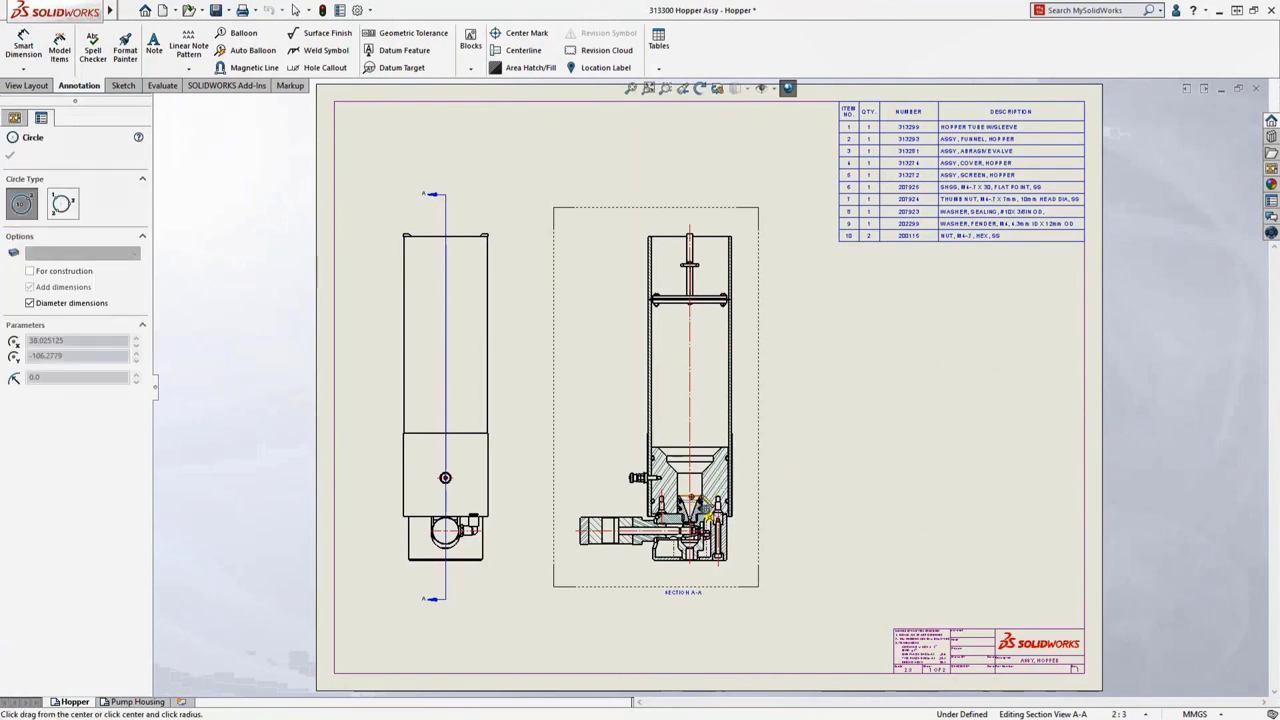
{"action": "left_click", "coordinate": [757, 450]}
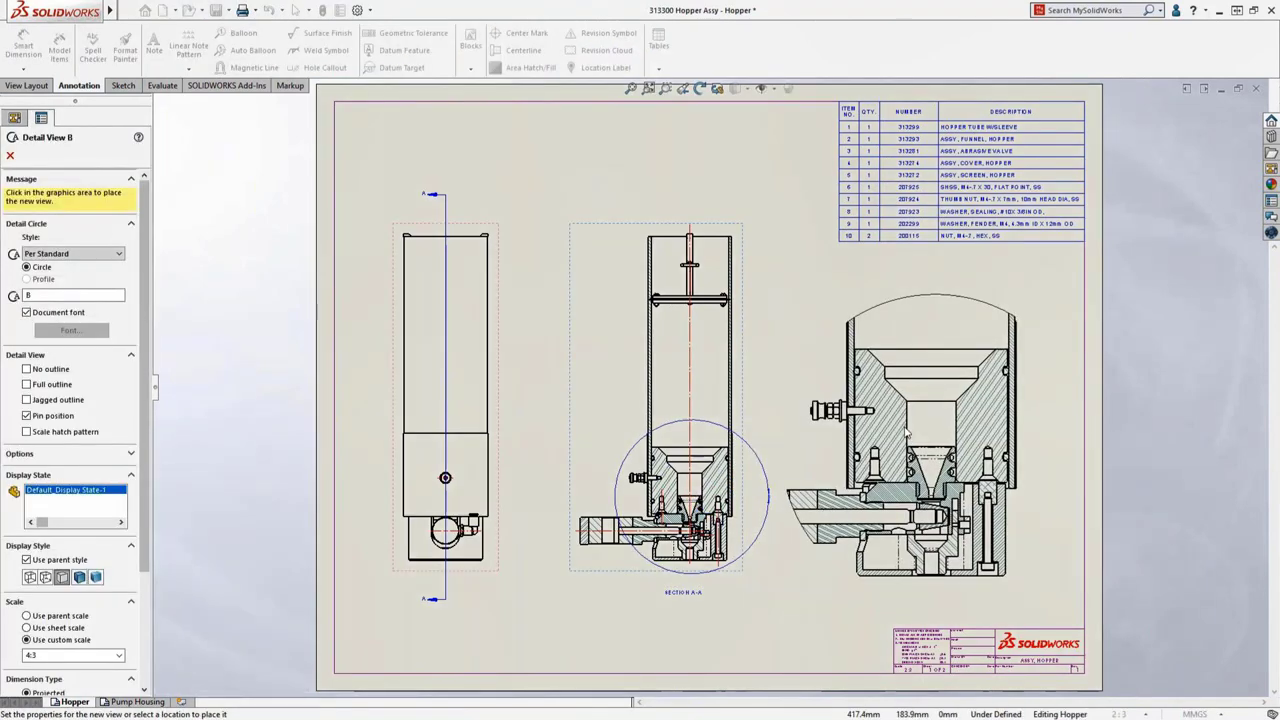
{"action": "left_click", "coordinate": [888, 421]}
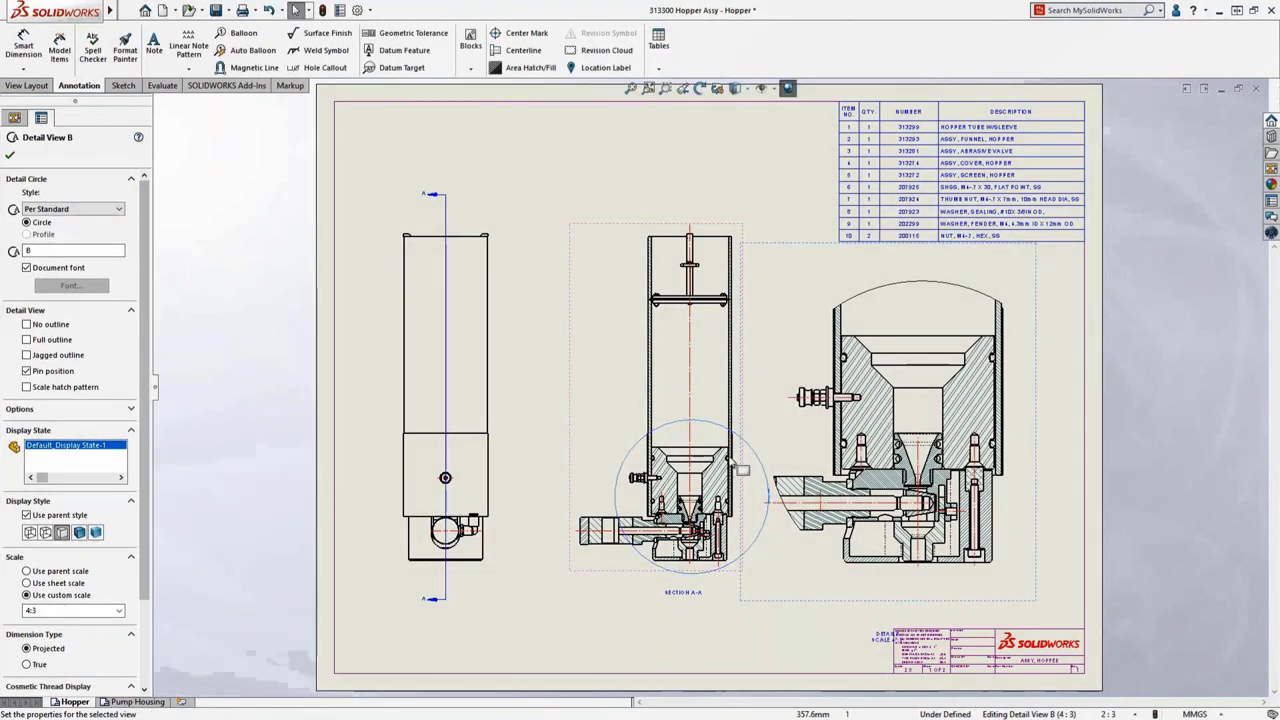
{"action": "left_click", "coordinate": [97, 610]}
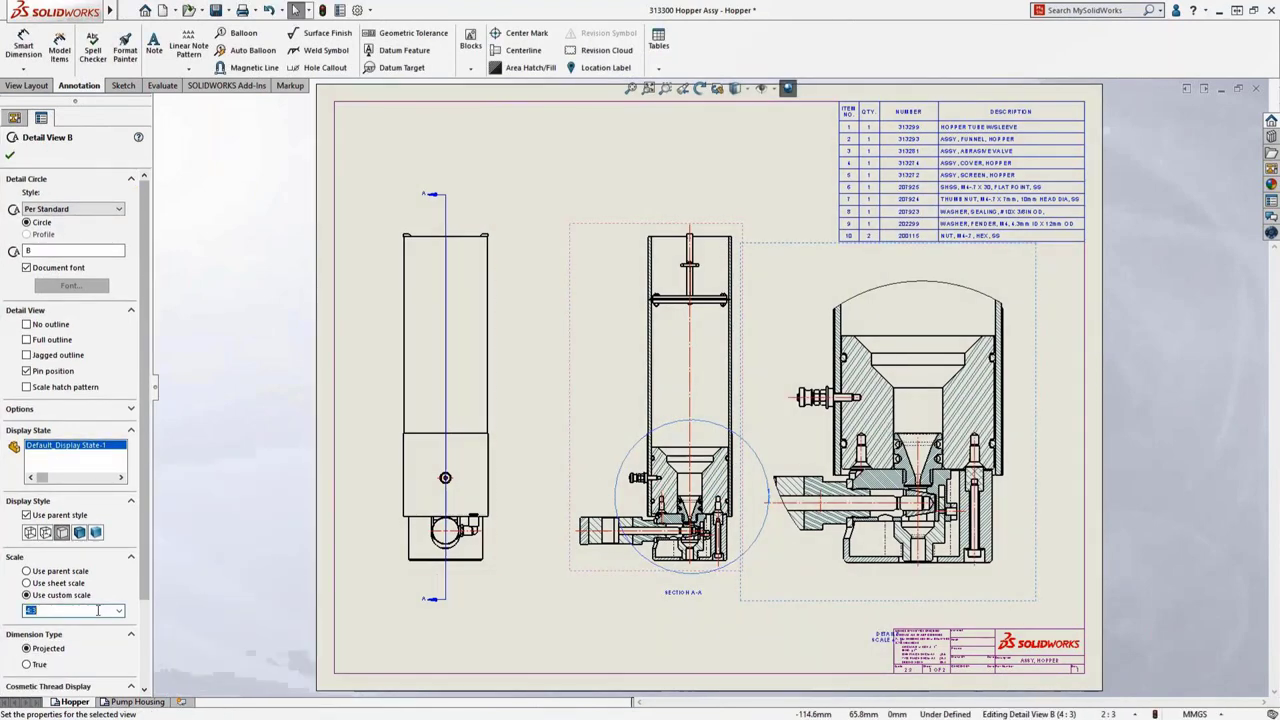
{"action": "key", "text": "Return"}
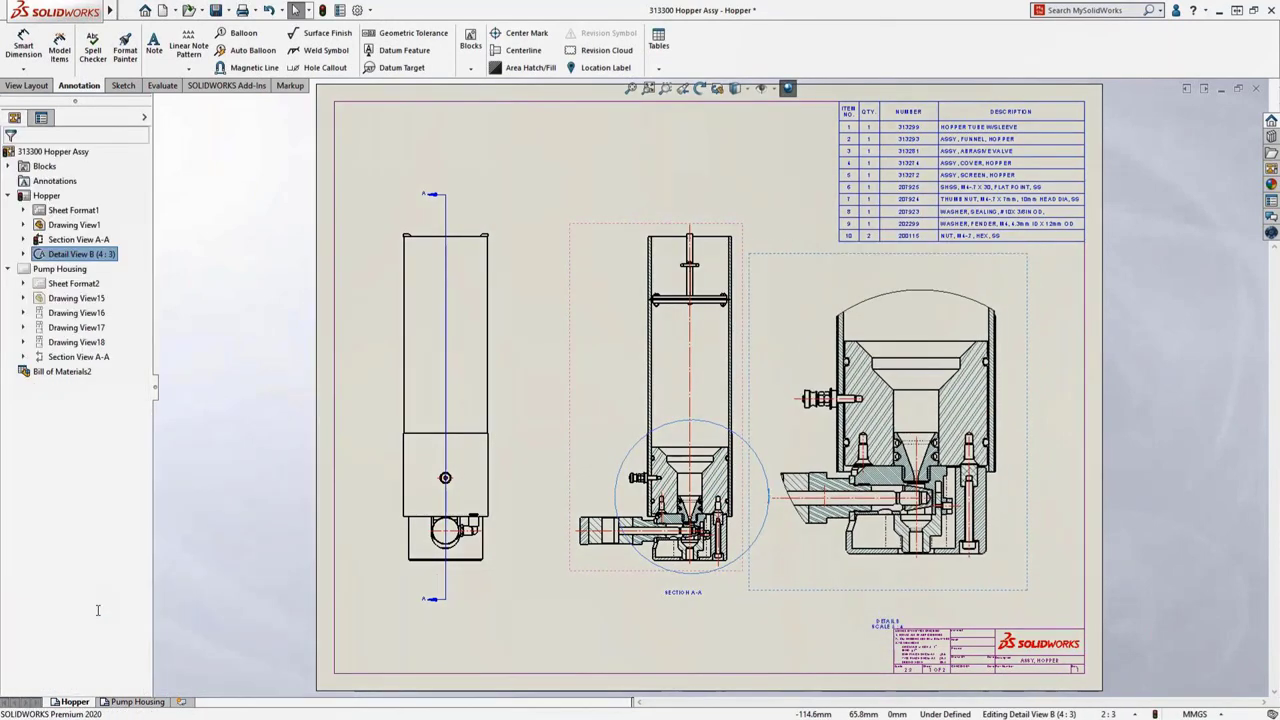
{"action": "left_click_drag", "start_coordinate": [886, 624], "coordinate": [914, 578]}
Chain vertical height dimensions up Detail B: 19.02, 27.78, 22.23, 24.33, 11.81 and 15.88.
{"action": "left_click", "coordinate": [918, 572]}
{"action": "left_click", "coordinate": [922, 560]}
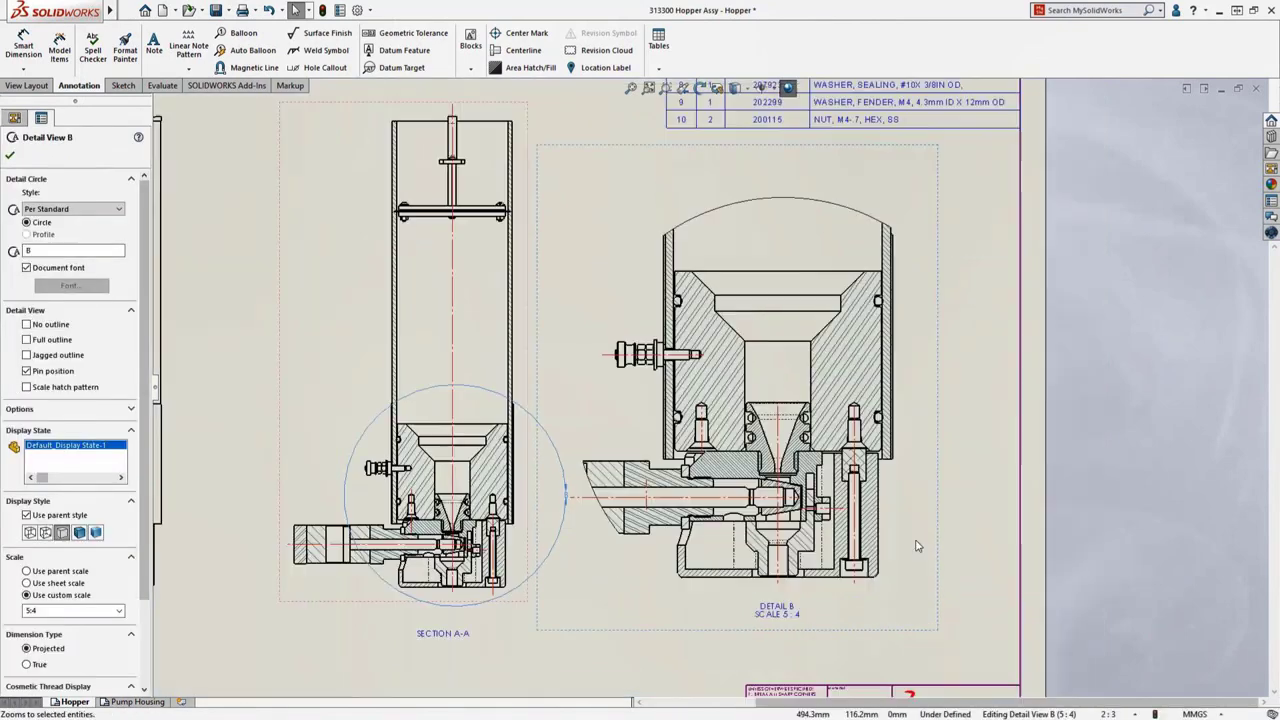
{"action": "key", "text": "s"}
{"action": "left_click", "coordinate": [962, 575]}
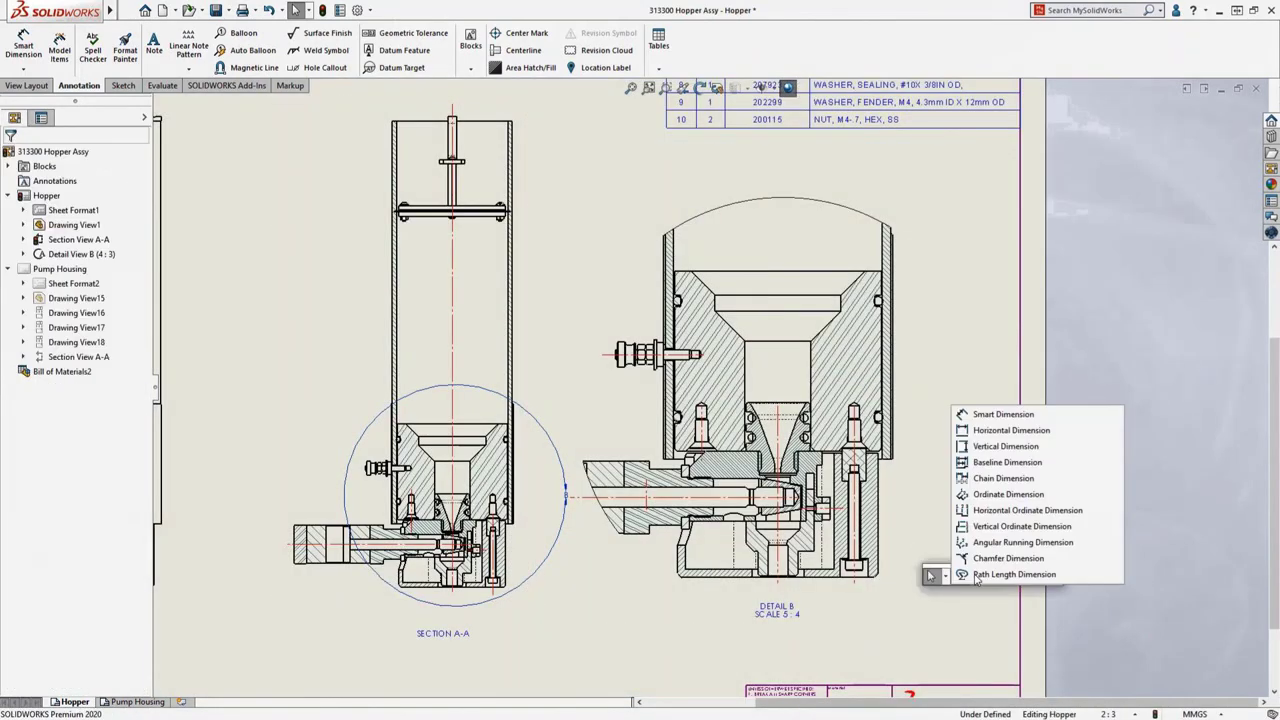
{"action": "left_click", "coordinate": [966, 479]}
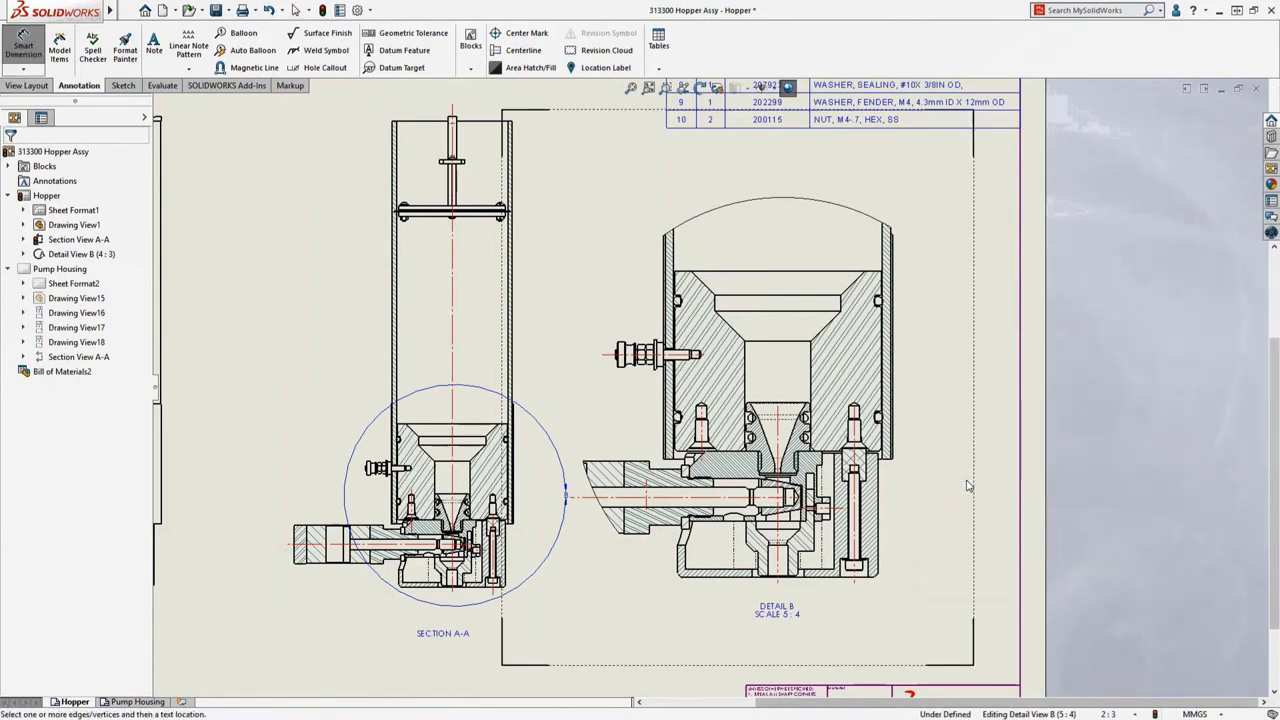
{"action": "left_click", "coordinate": [805, 537]}
{"action": "left_click", "coordinate": [920, 553]}
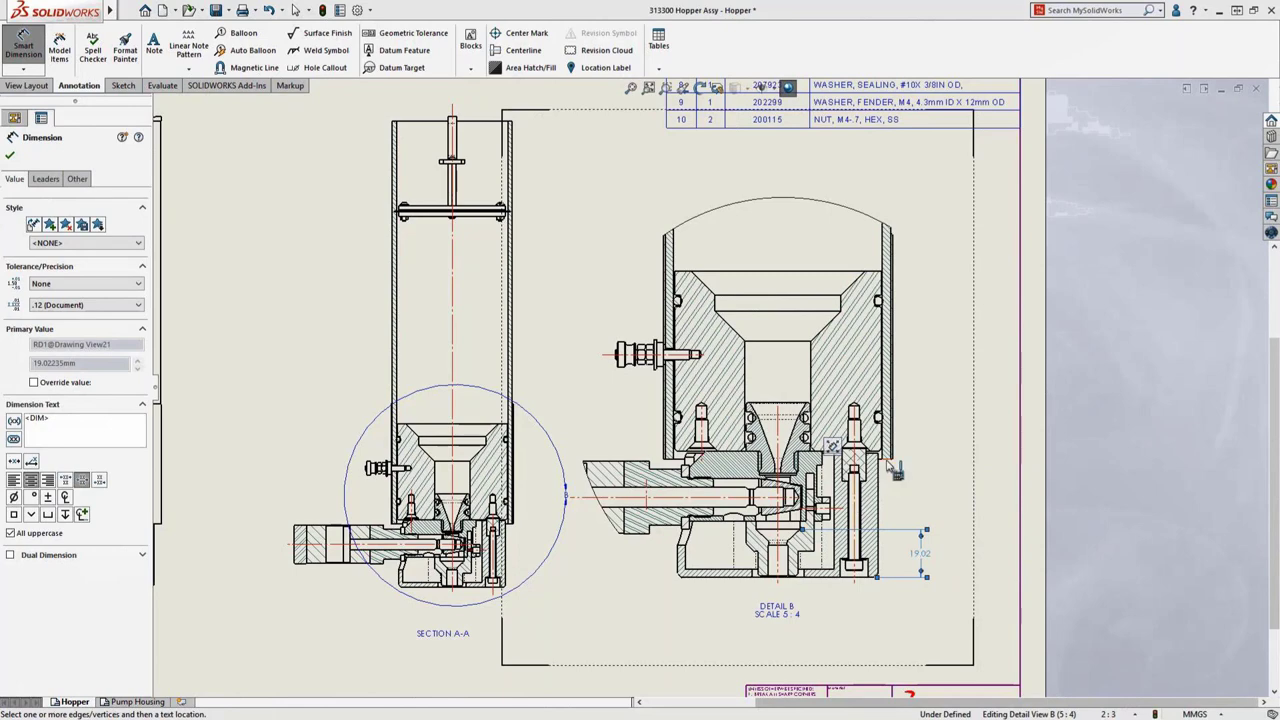
{"action": "left_click", "coordinate": [893, 466]}
{"action": "left_click", "coordinate": [895, 469]}
{"action": "left_click", "coordinate": [806, 408]}
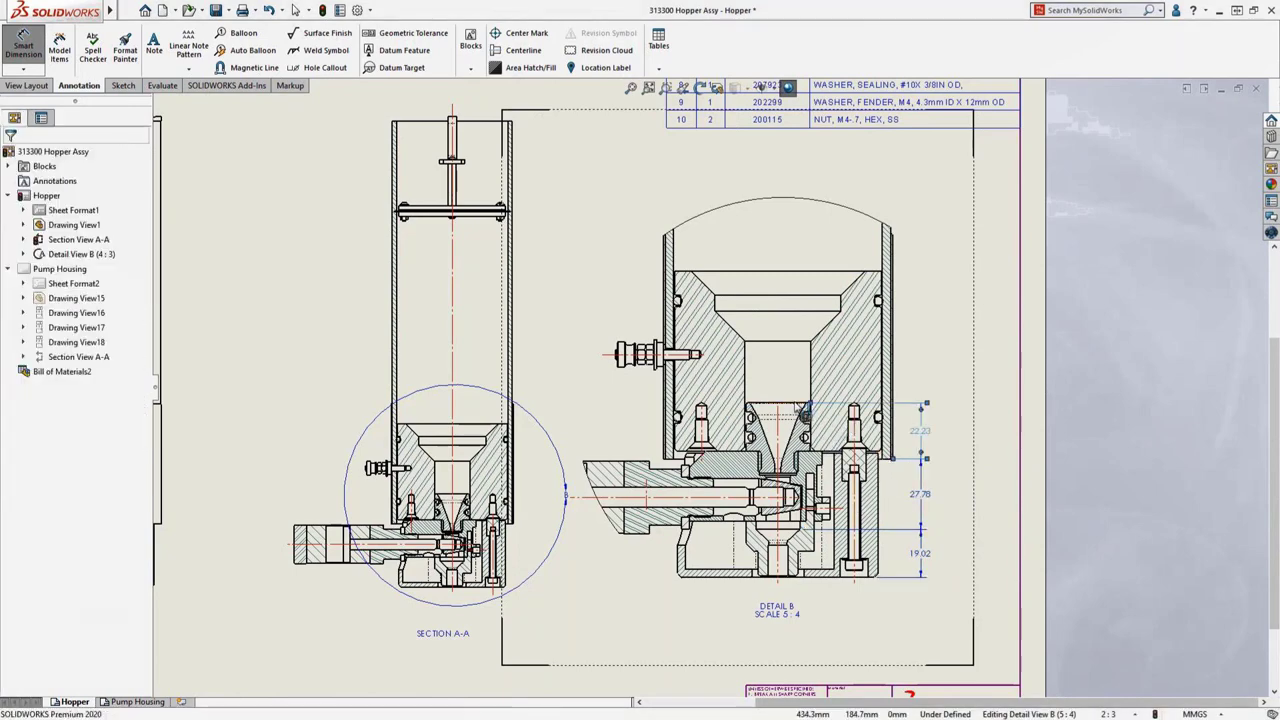
{"action": "left_click", "coordinate": [806, 343]}
{"action": "left_click", "coordinate": [800, 338]}
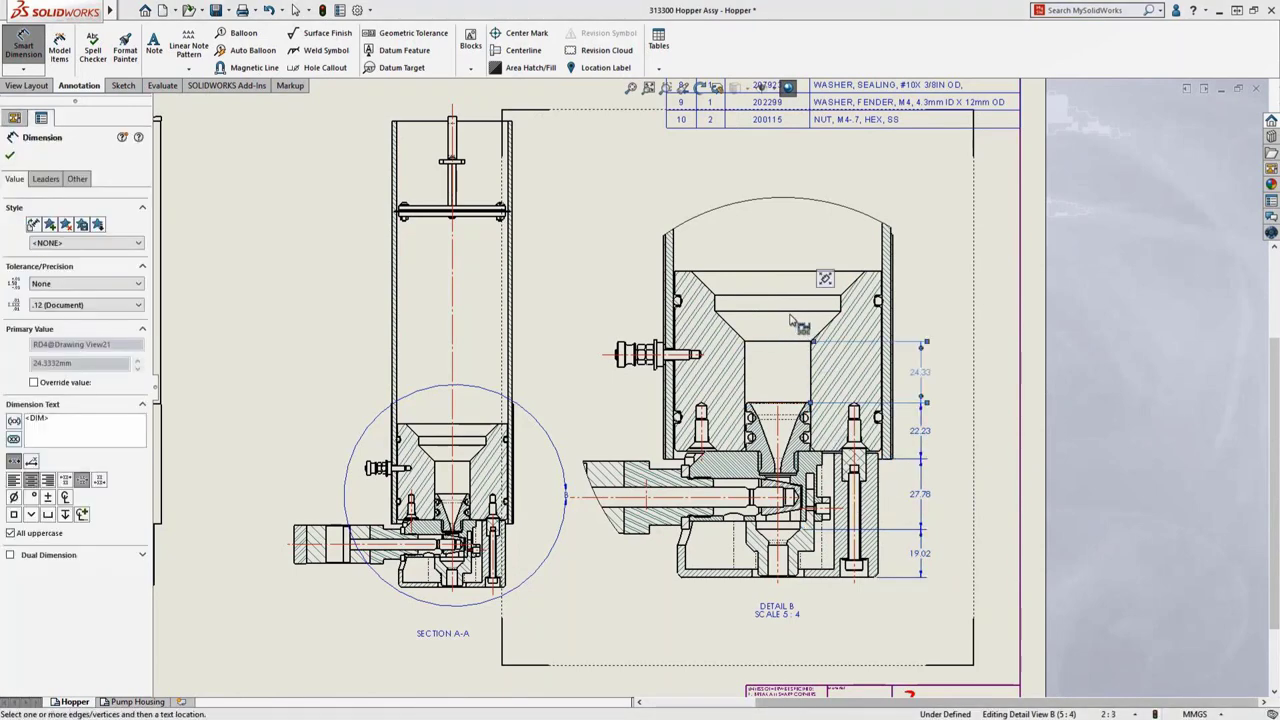
{"action": "left_click", "coordinate": [788, 308]}
{"action": "left_click", "coordinate": [788, 292]}
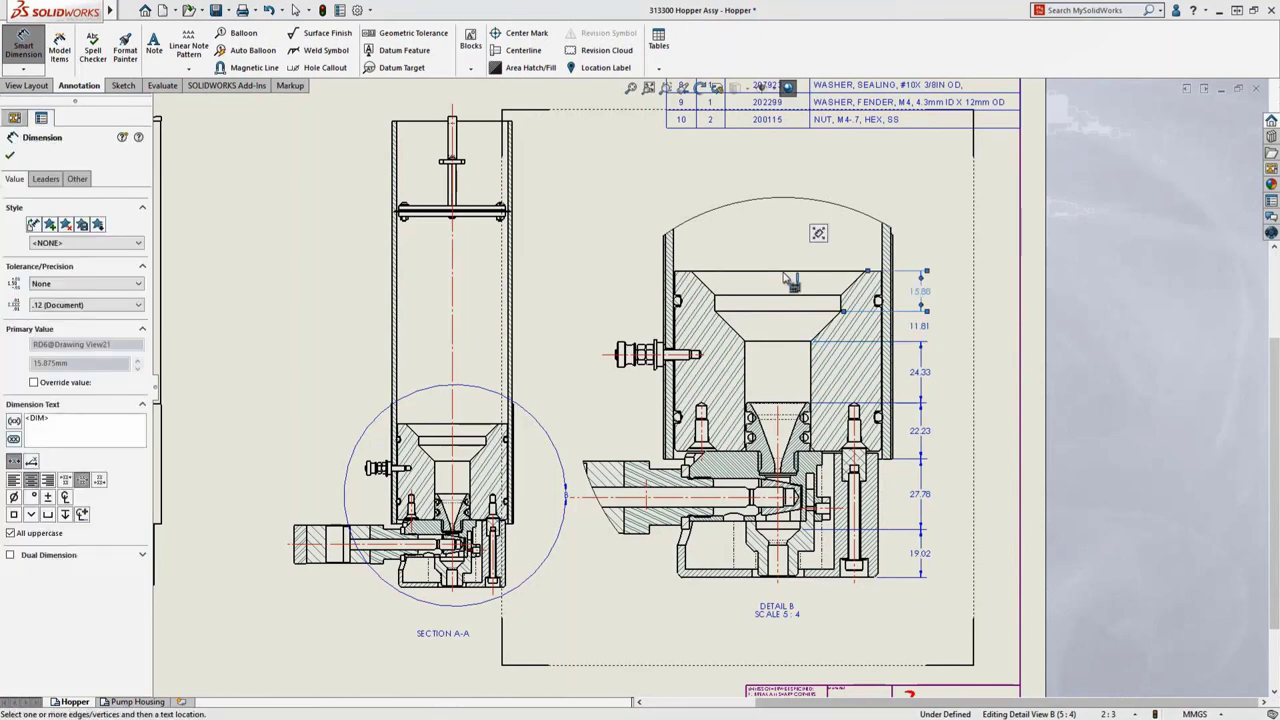
{"action": "left_click", "coordinate": [785, 272]}
{"action": "key", "text": "Escape"}
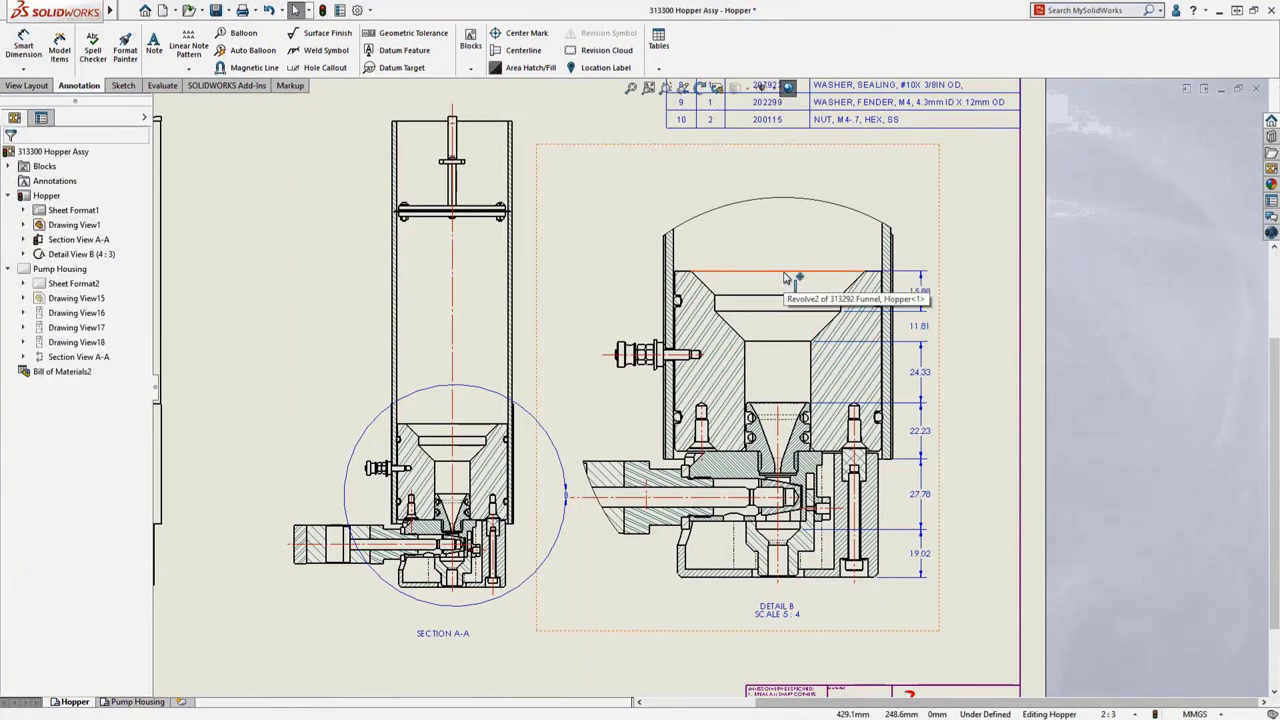
Add the overall 105.17 height and delete the 15.88 and 27.78 dimensions.
{"action": "left_click", "coordinate": [920, 292]}
{"action": "right_click", "coordinate": [920, 292]}
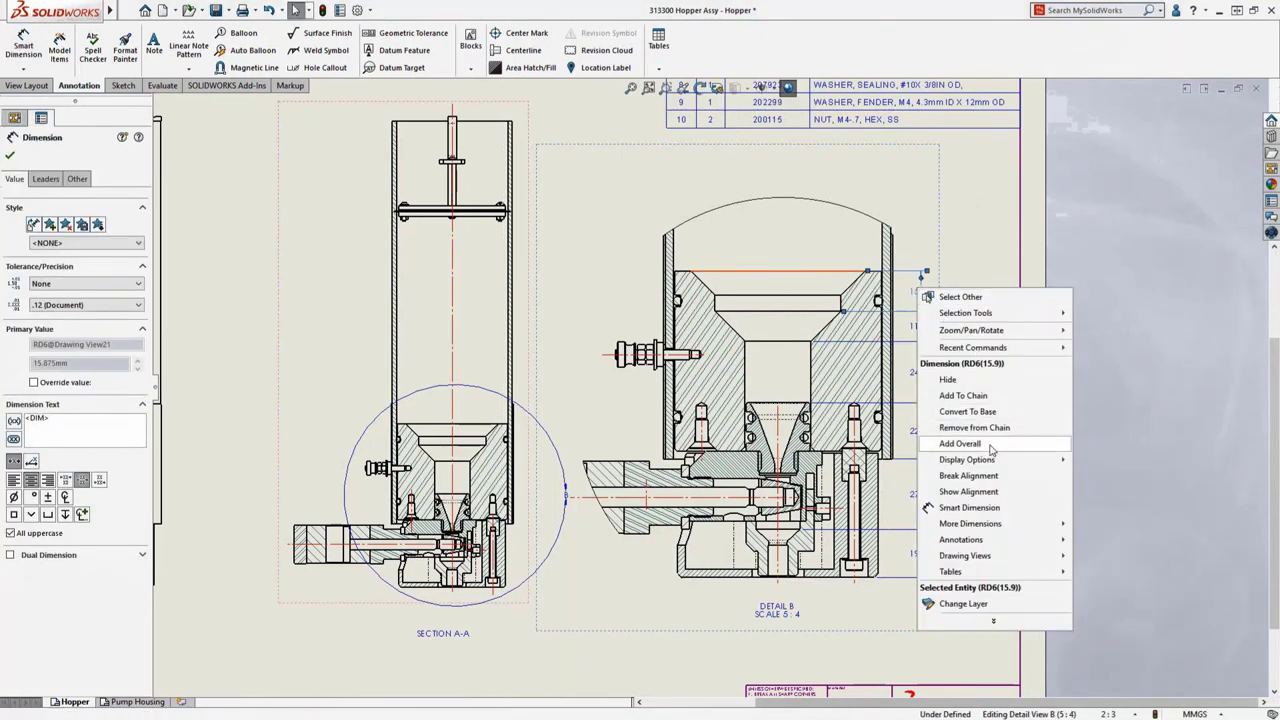
{"action": "left_click", "coordinate": [960, 443]}
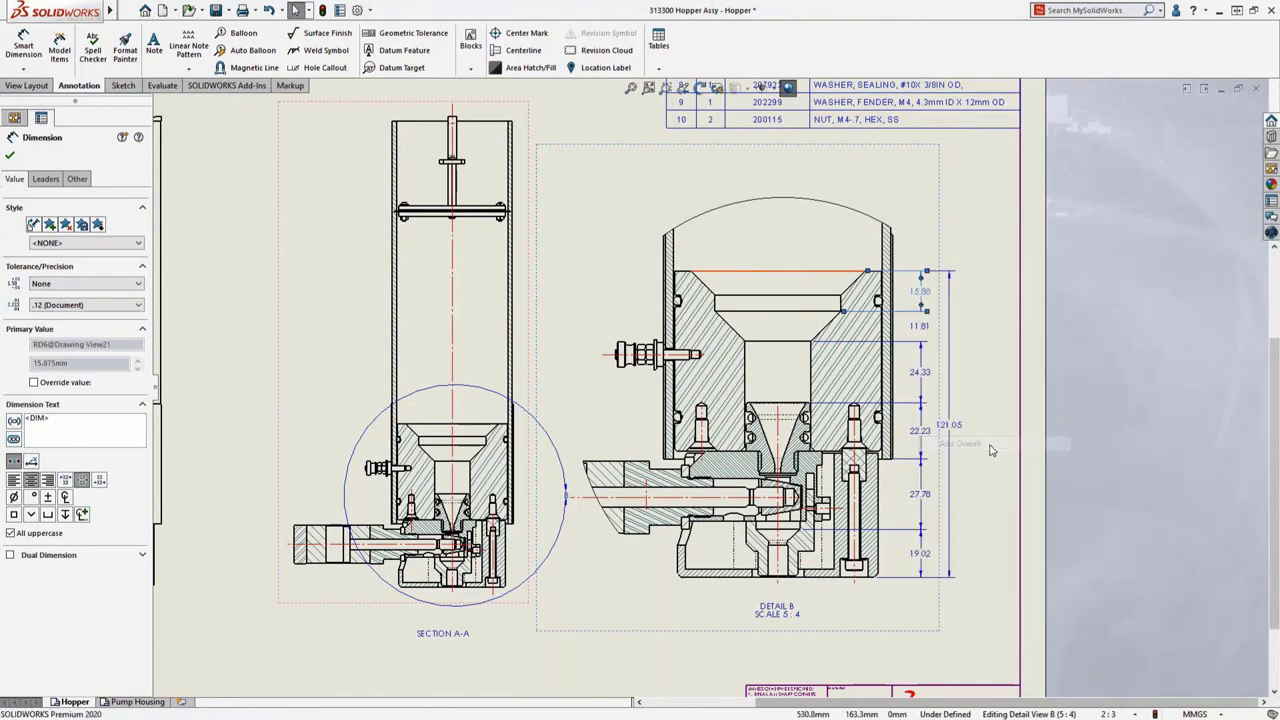
{"action": "left_click", "coordinate": [927, 300]}
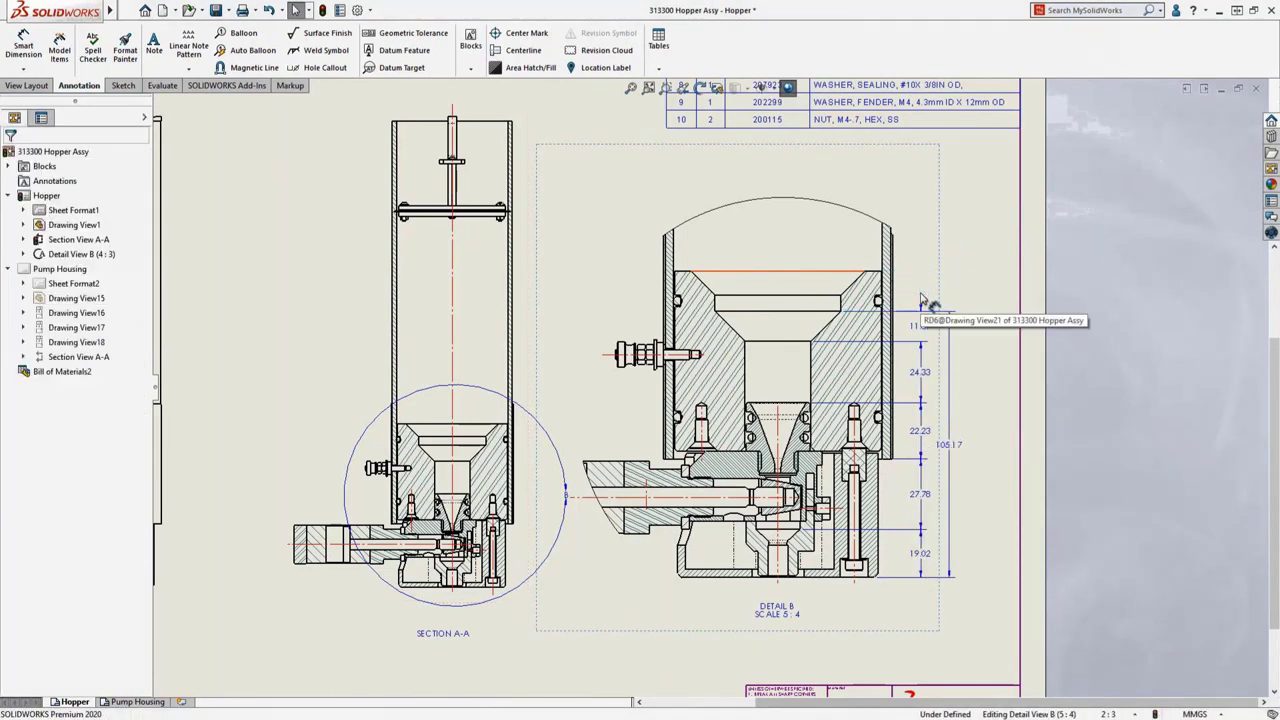
{"action": "key", "text": "Delete"}
{"action": "left_click", "coordinate": [922, 494]}
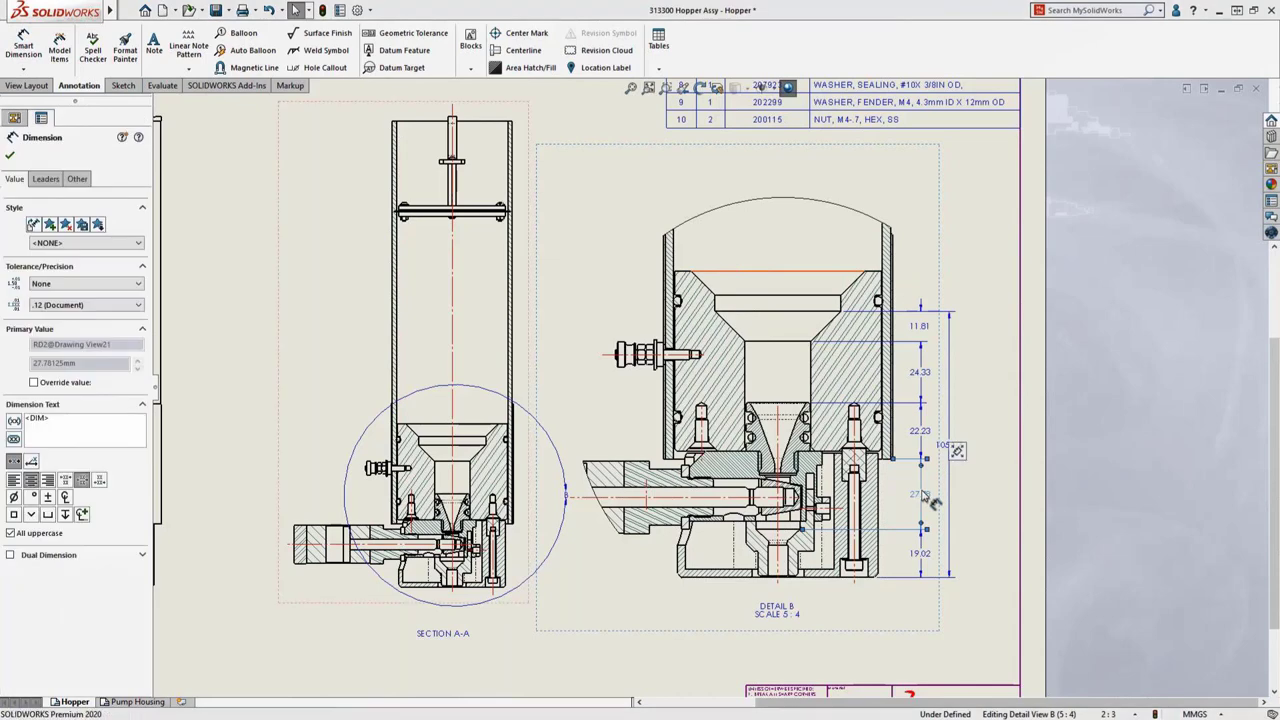
{"action": "key", "text": "Delete"}
Convert the chain to baseline dimensions and drag the stack closer to Detail B.
{"action": "left_click", "coordinate": [949, 447]}
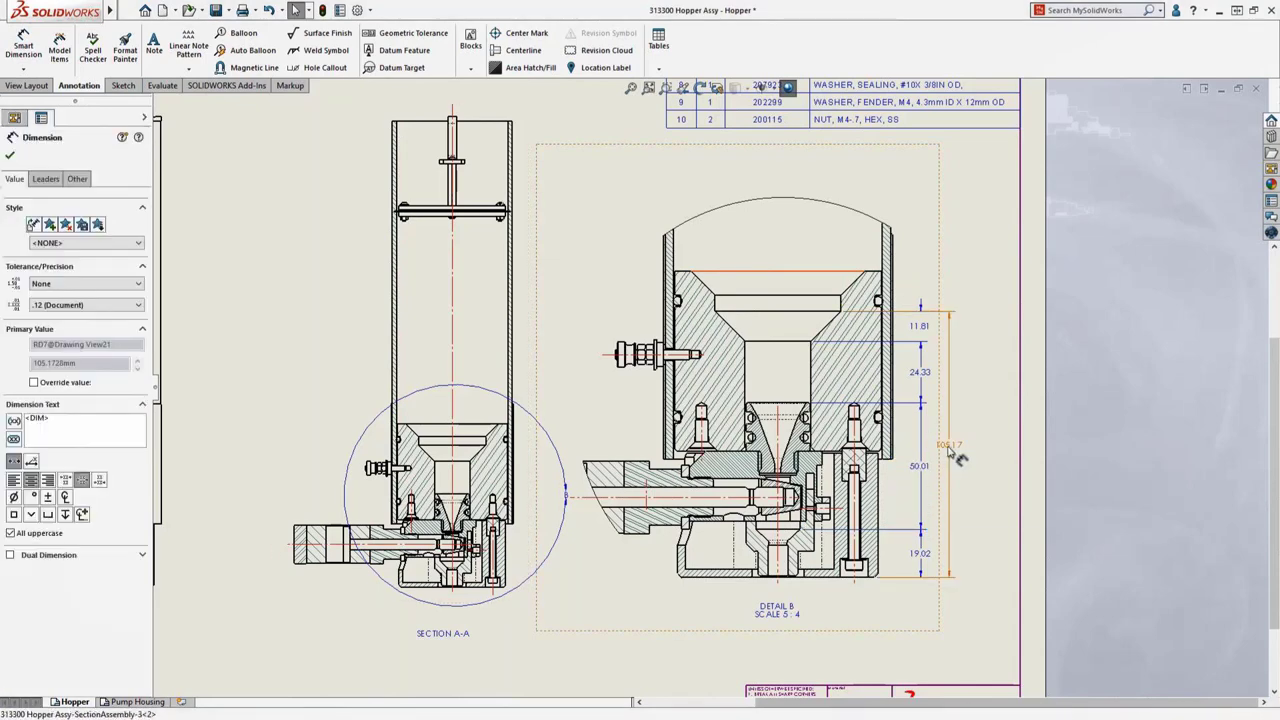
{"action": "right_click", "coordinate": [949, 447]}
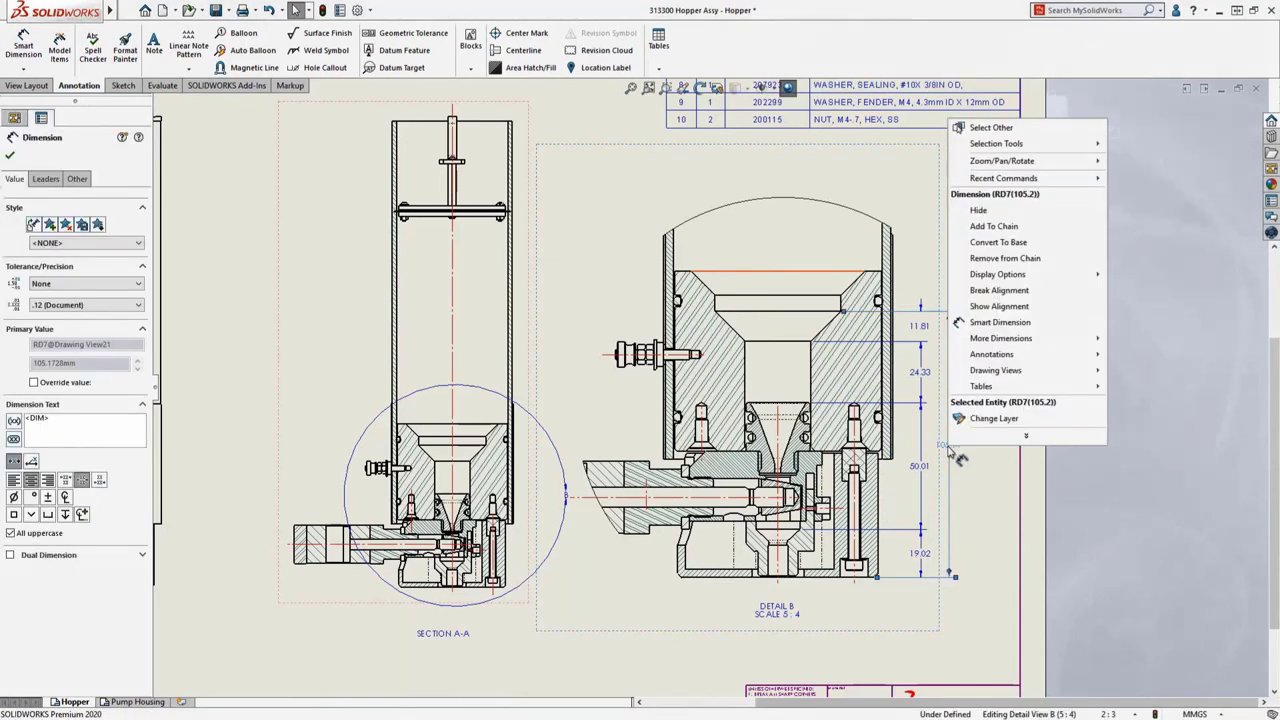
{"action": "left_click", "coordinate": [995, 243]}
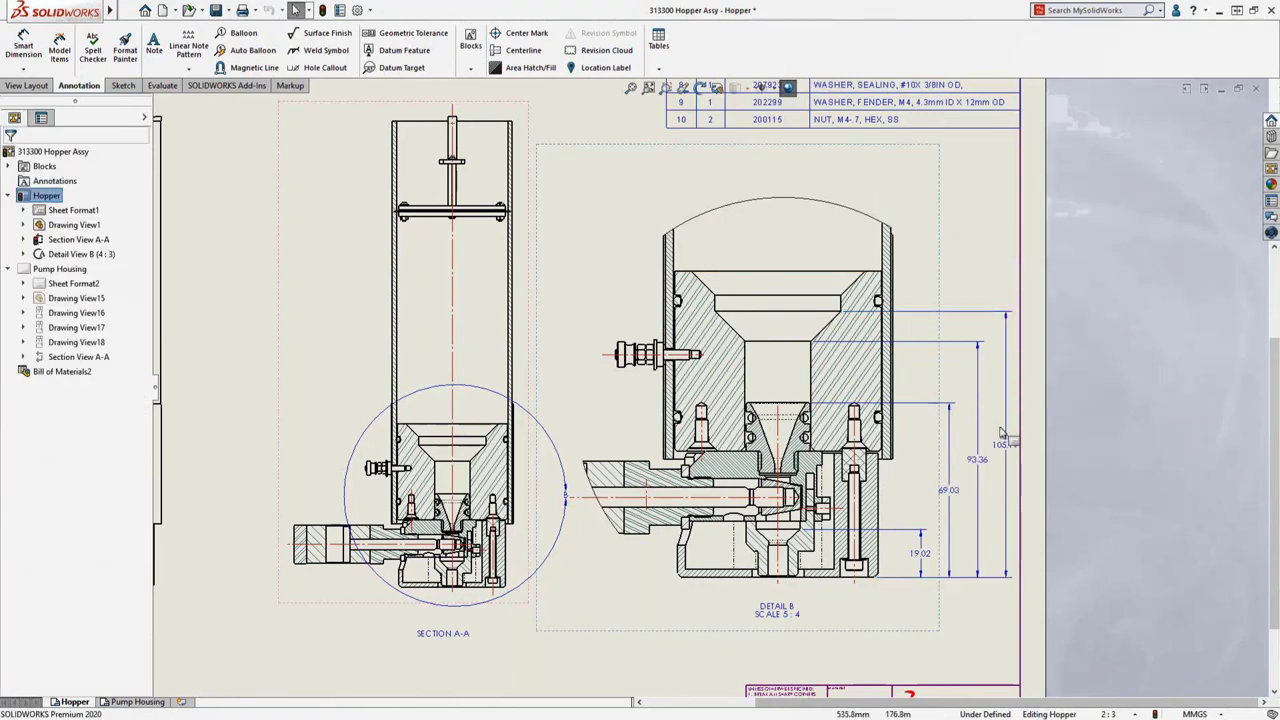
{"action": "left_click_drag", "start_coordinate": [1018, 455], "coordinate": [1003, 478]}
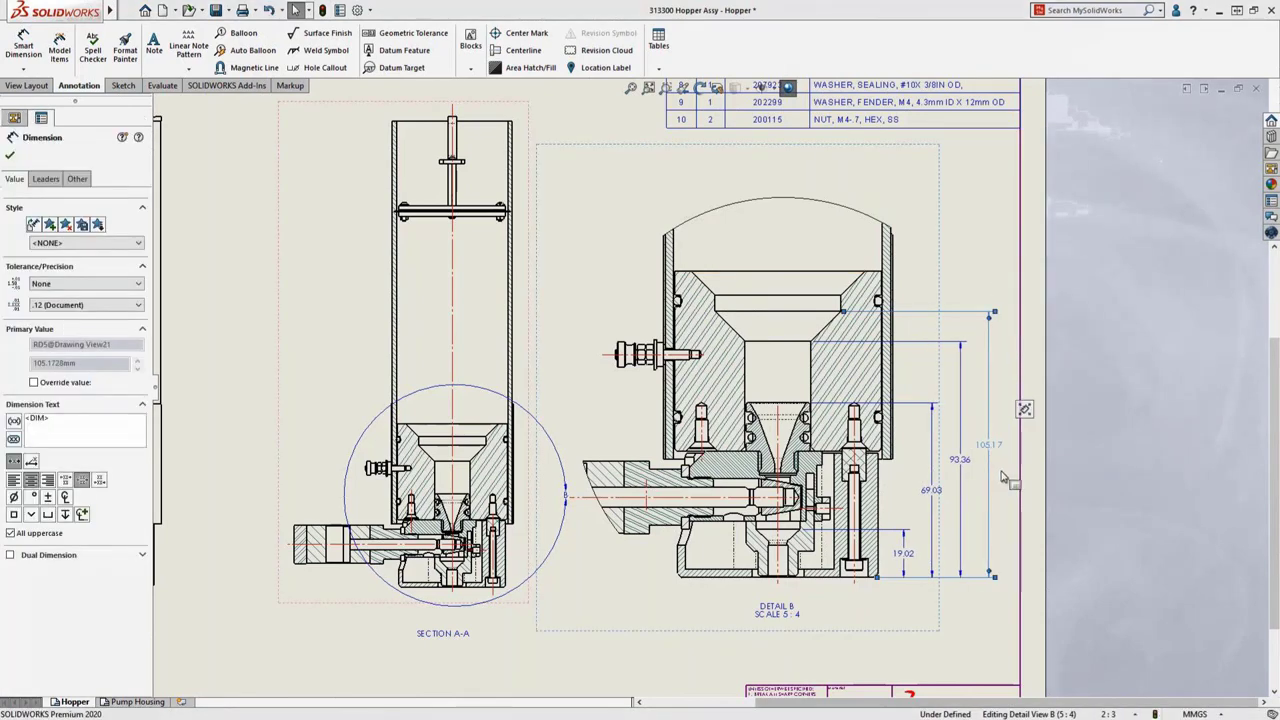
{"action": "left_click", "coordinate": [1003, 478]}
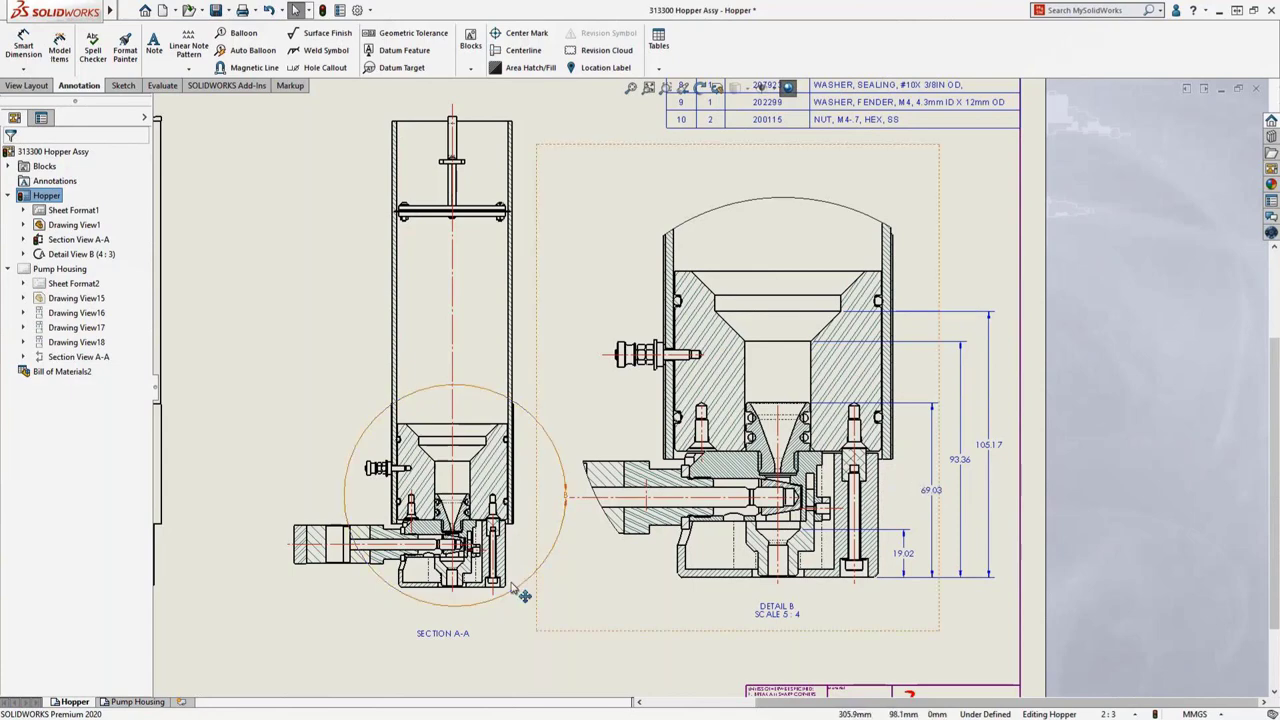
Show the Casting configuration as an alternate position on the Pump Housing right side view.
{"action": "left_click", "coordinate": [145, 703]}
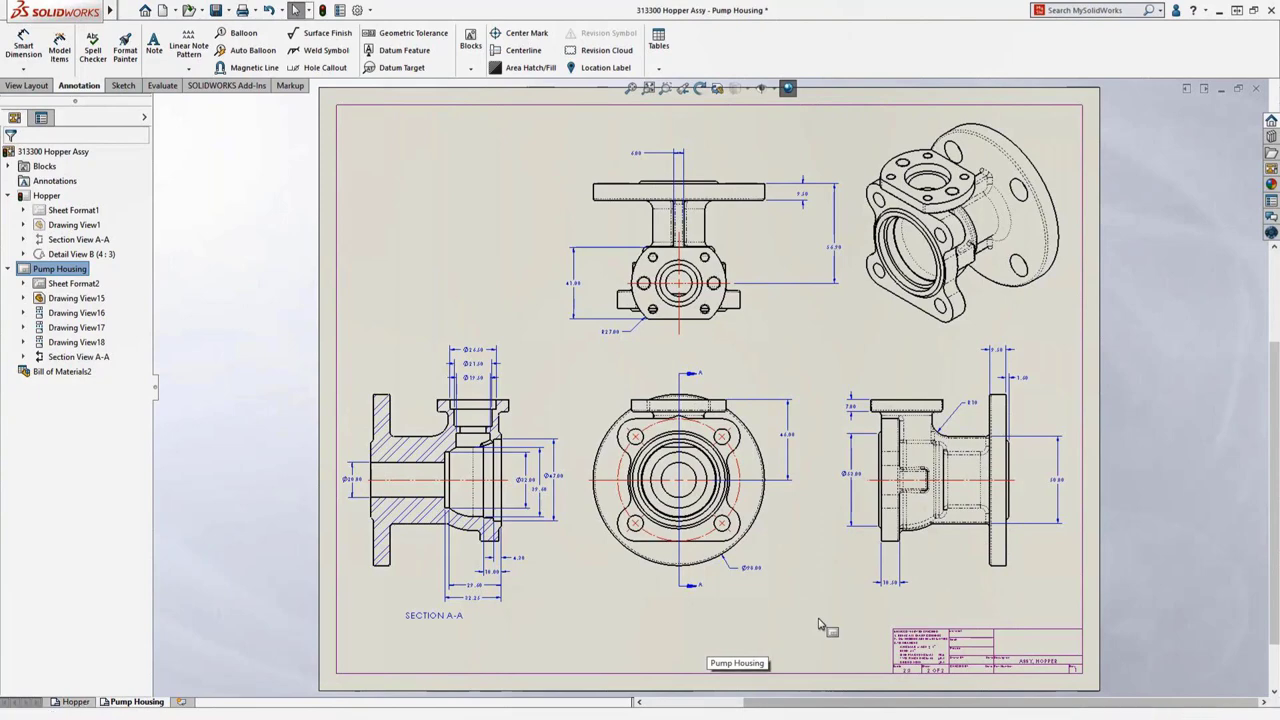
{"action": "left_click", "coordinate": [869, 559]}
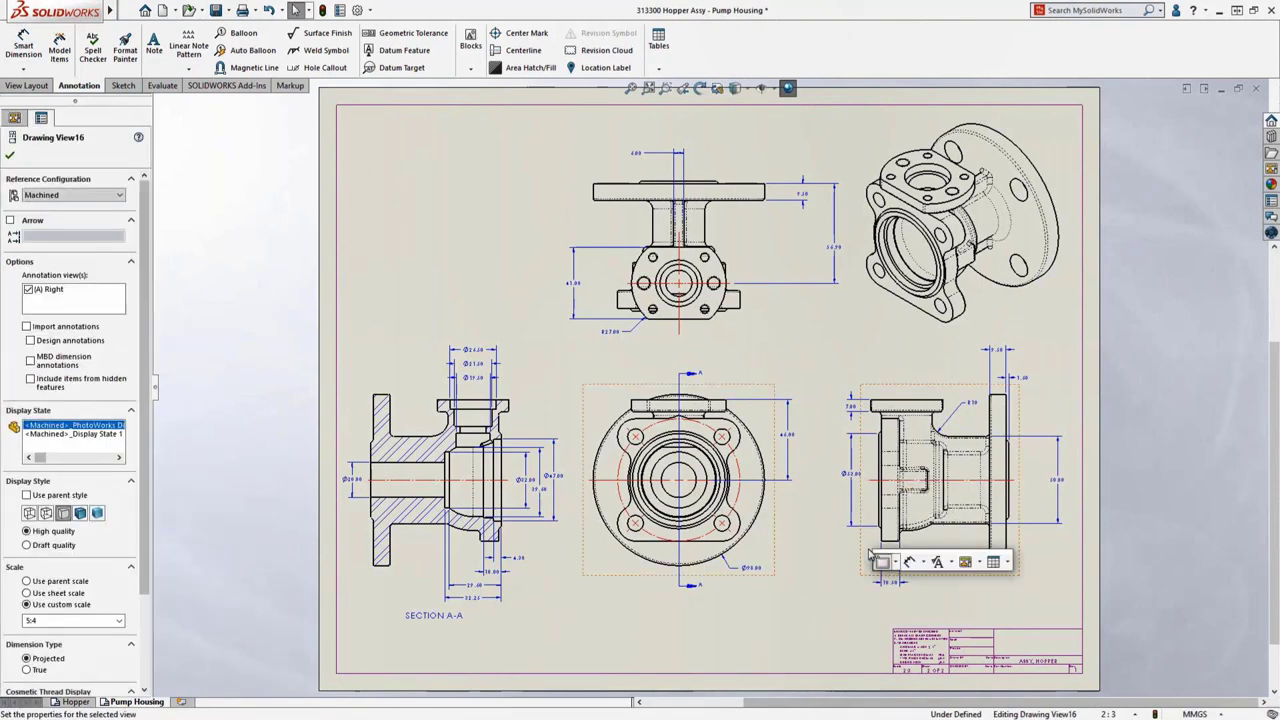
{"action": "left_click", "coordinate": [976, 564]}
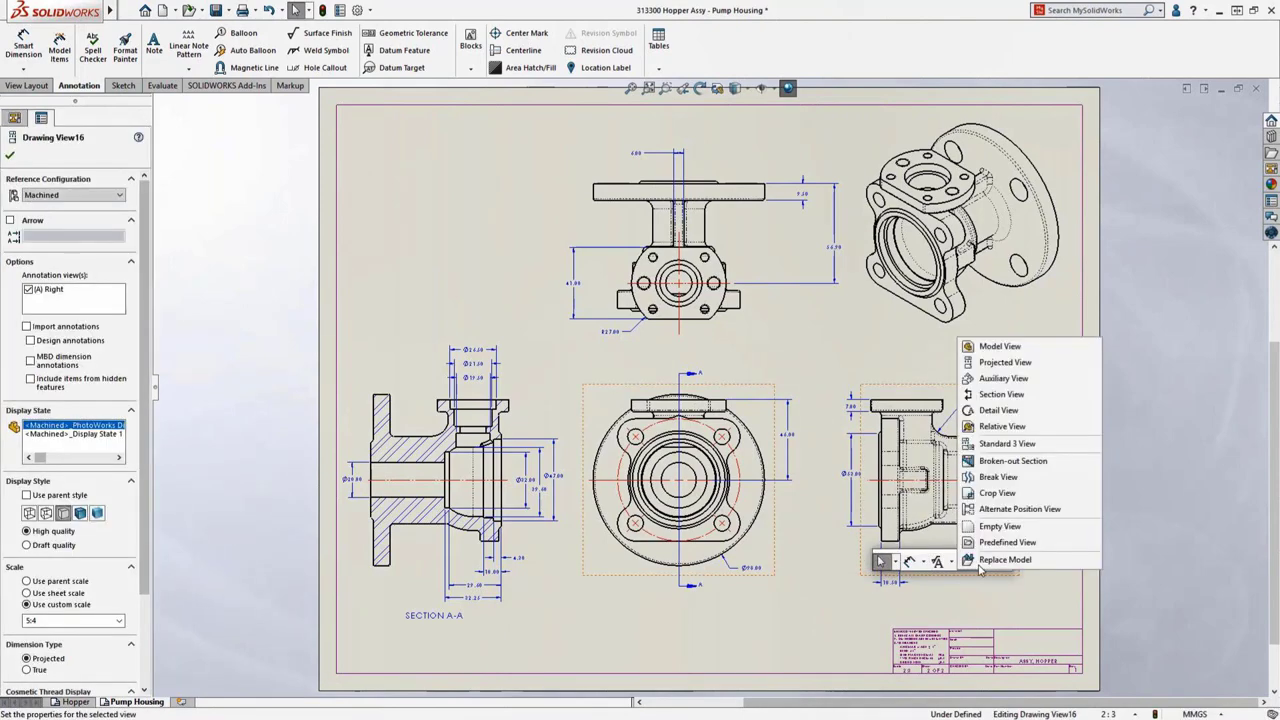
{"action": "left_click", "coordinate": [1000, 512]}
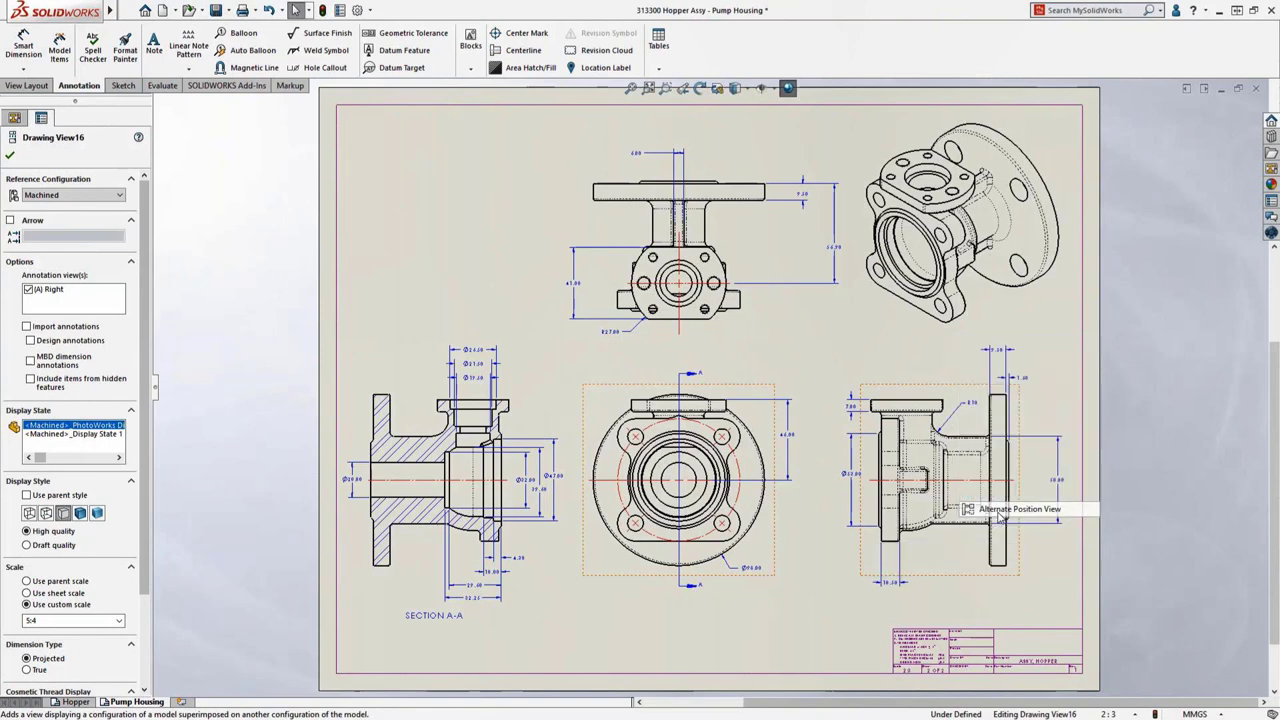
{"action": "left_click", "coordinate": [82, 251]}
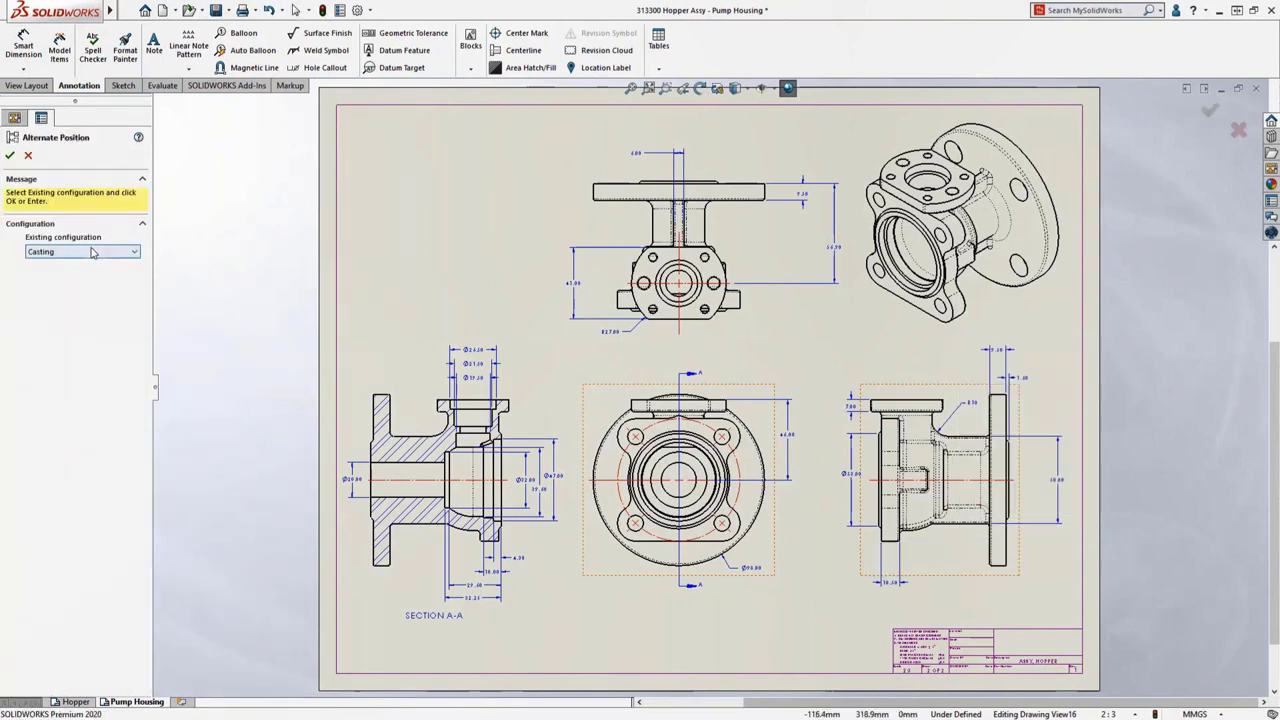
{"action": "left_click", "coordinate": [60, 264]}
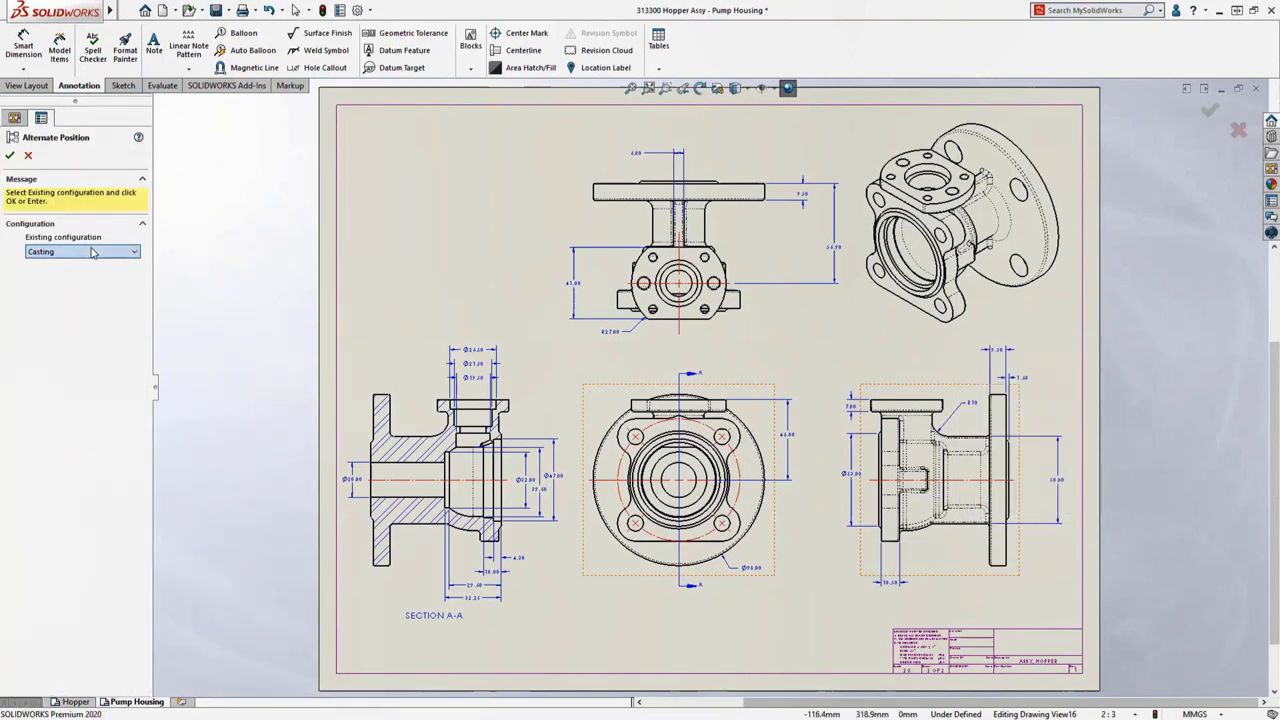
{"action": "left_click", "coordinate": [10, 155]}
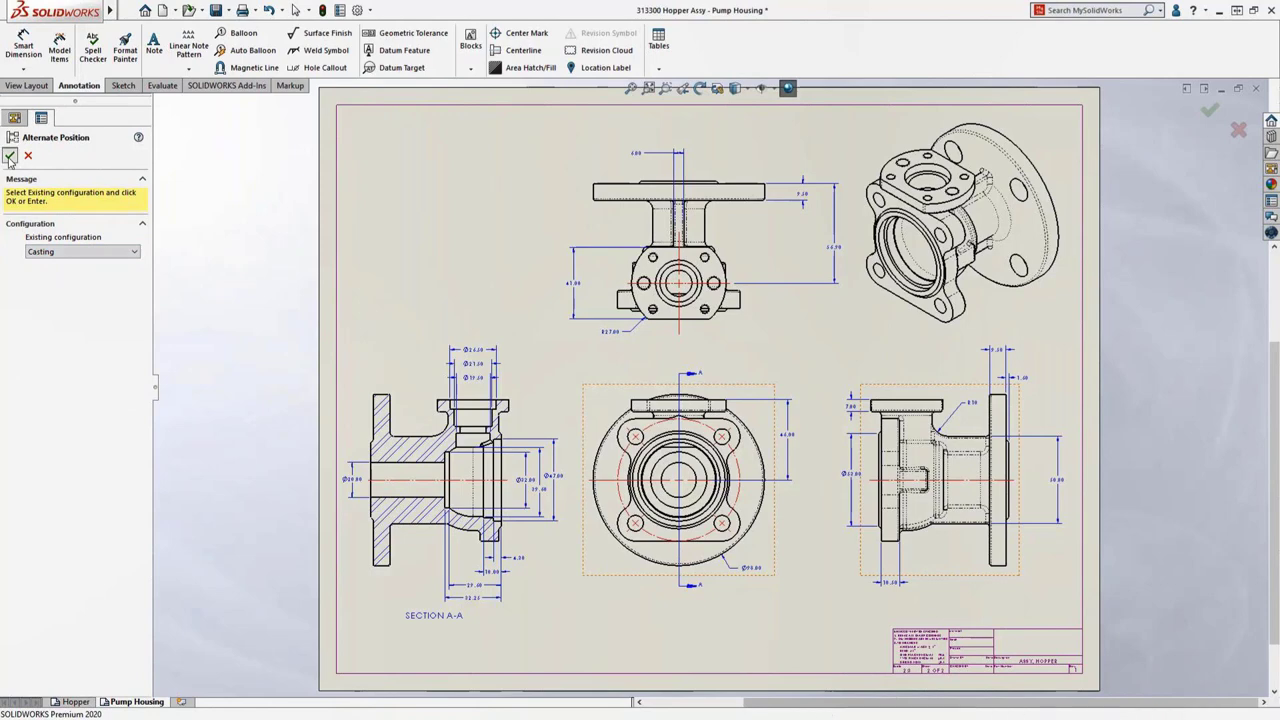
Dimension the right side view's flanges with two 3.00 thicknesses and a 2.00 height.
{"action": "left_click", "coordinate": [920, 562]}
{"action": "left_click", "coordinate": [958, 521]}
{"action": "right_click_drag", "start_coordinate": [958, 521], "coordinate": [965, 453]}
{"action": "left_click", "coordinate": [920, 555]}
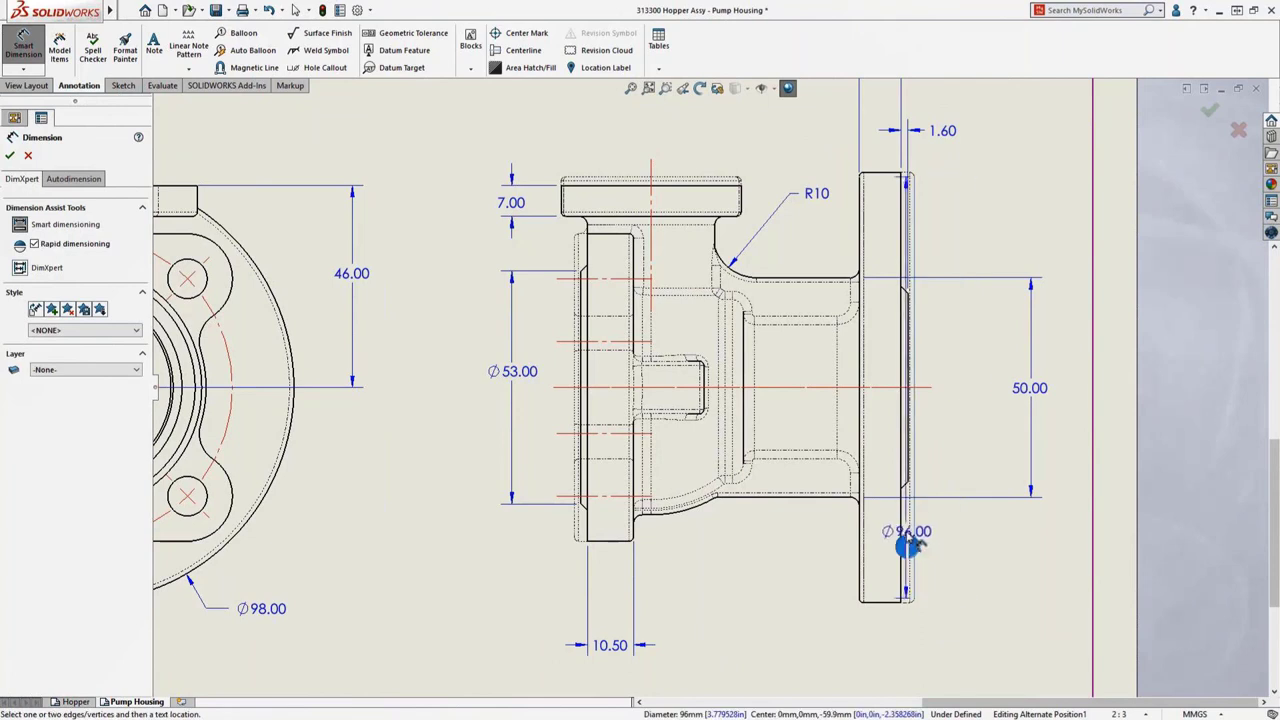
{"action": "left_click", "coordinate": [900, 528]}
{"action": "left_click", "coordinate": [905, 538]}
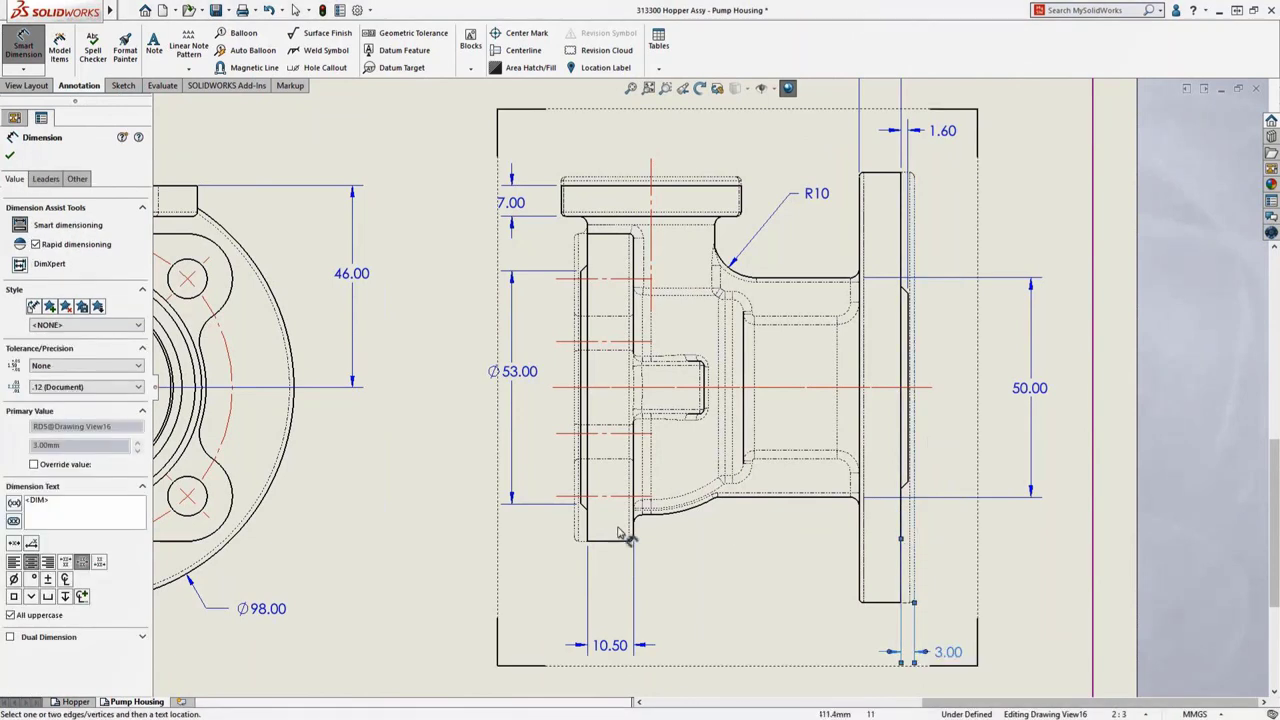
{"action": "left_click", "coordinate": [587, 524]}
{"action": "left_click", "coordinate": [575, 525]}
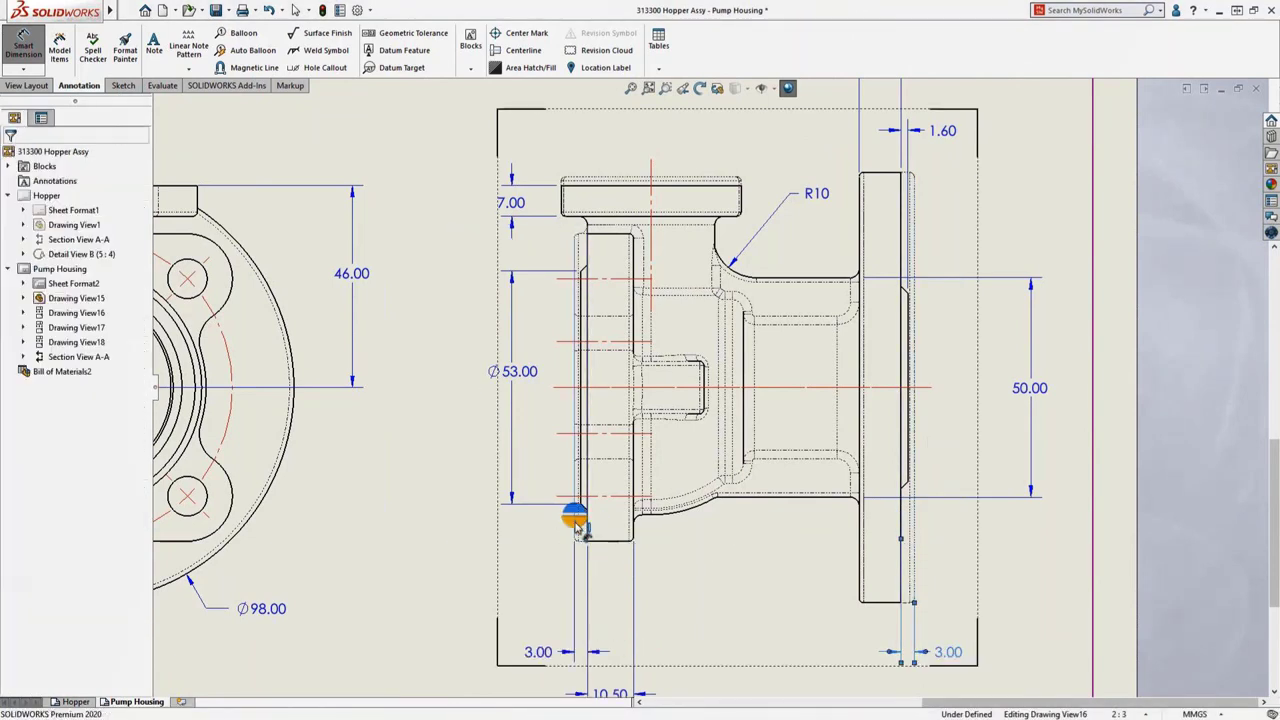
{"action": "left_click", "coordinate": [571, 521]}
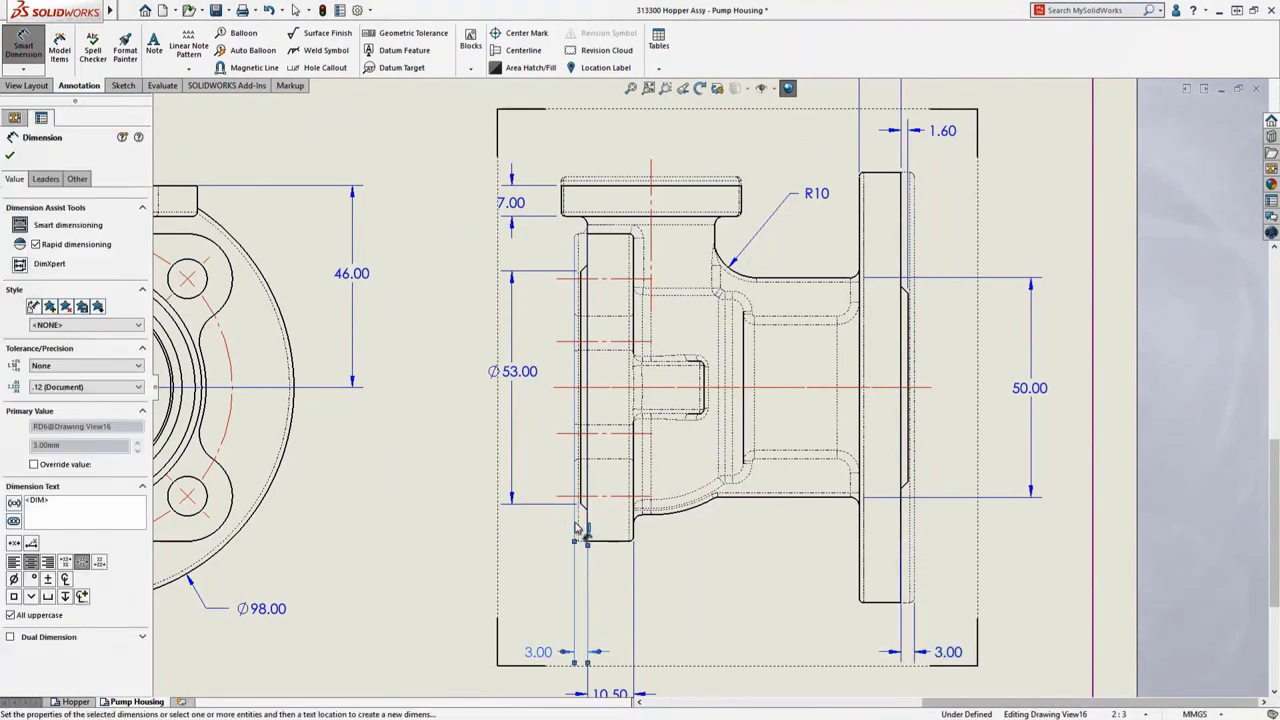
{"action": "left_click", "coordinate": [592, 184]}
{"action": "left_click", "coordinate": [598, 178]}
{"action": "key", "text": "Escape"}
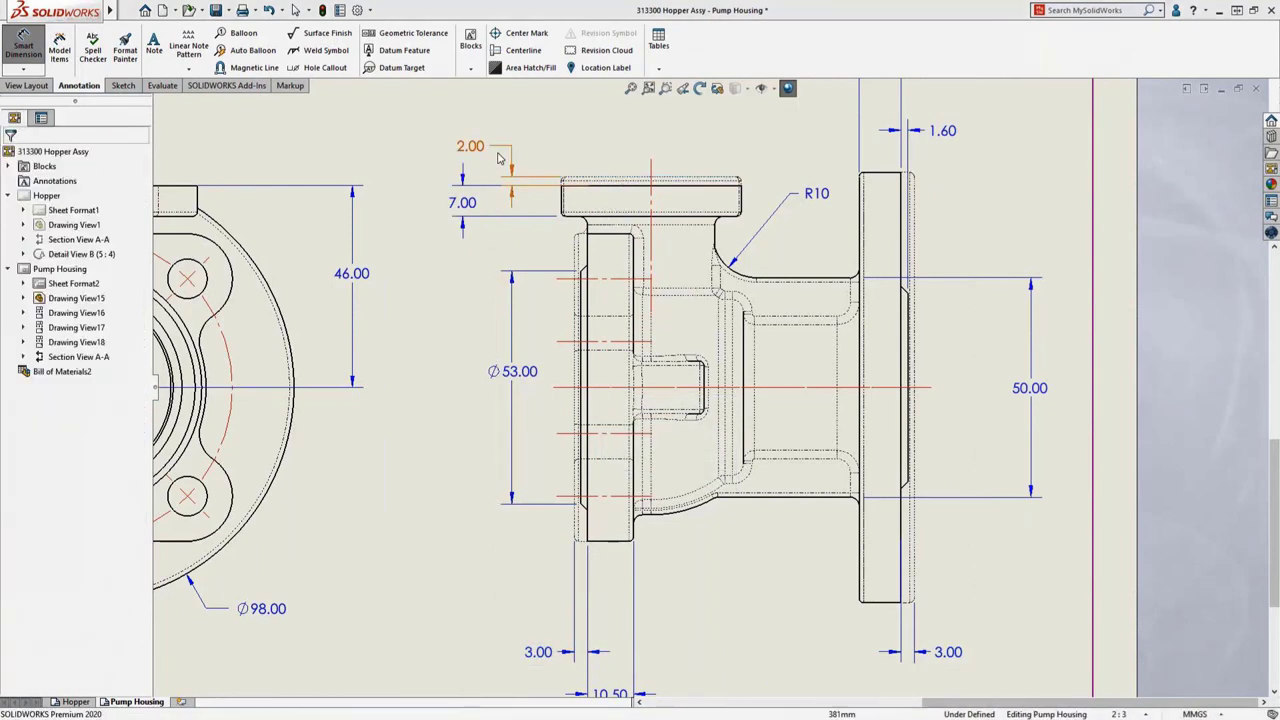
{"action": "left_click_drag", "start_coordinate": [472, 146], "coordinate": [477, 126]}
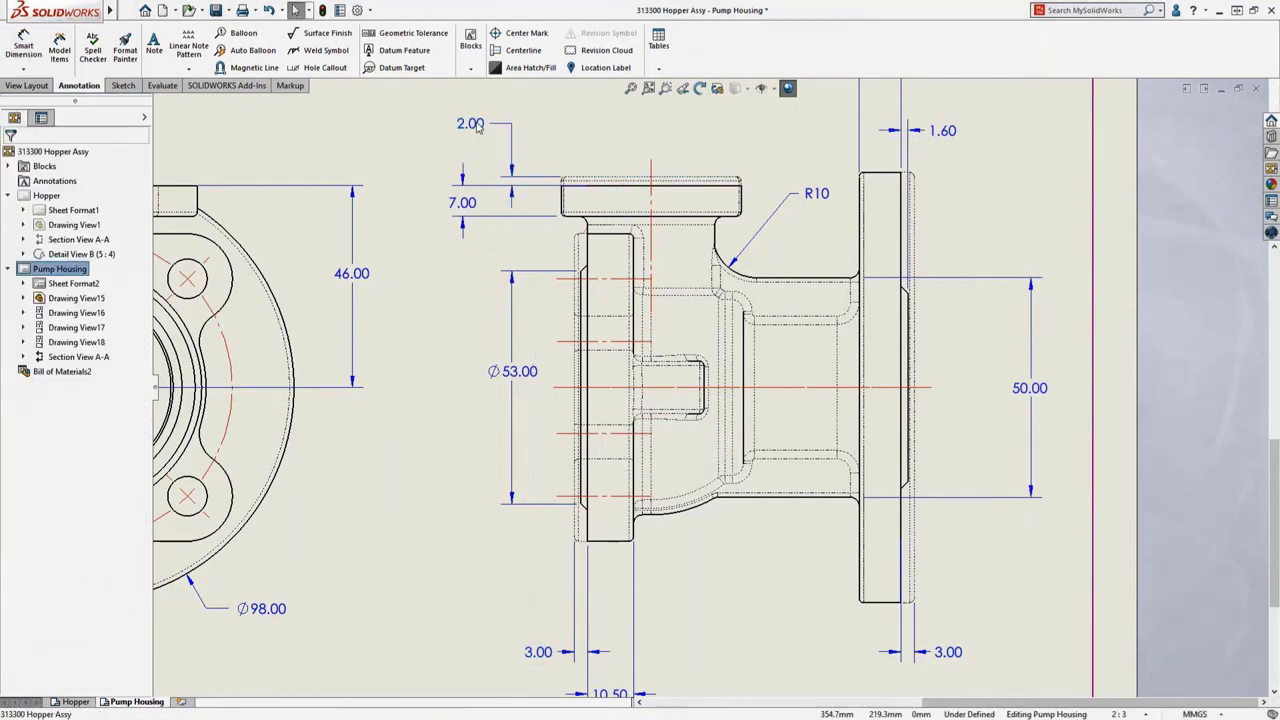
Fit the drawing sheet, then switch to the unbuilt Structure System.SLDPRT part.
{"action": "left_click", "coordinate": [631, 89]}
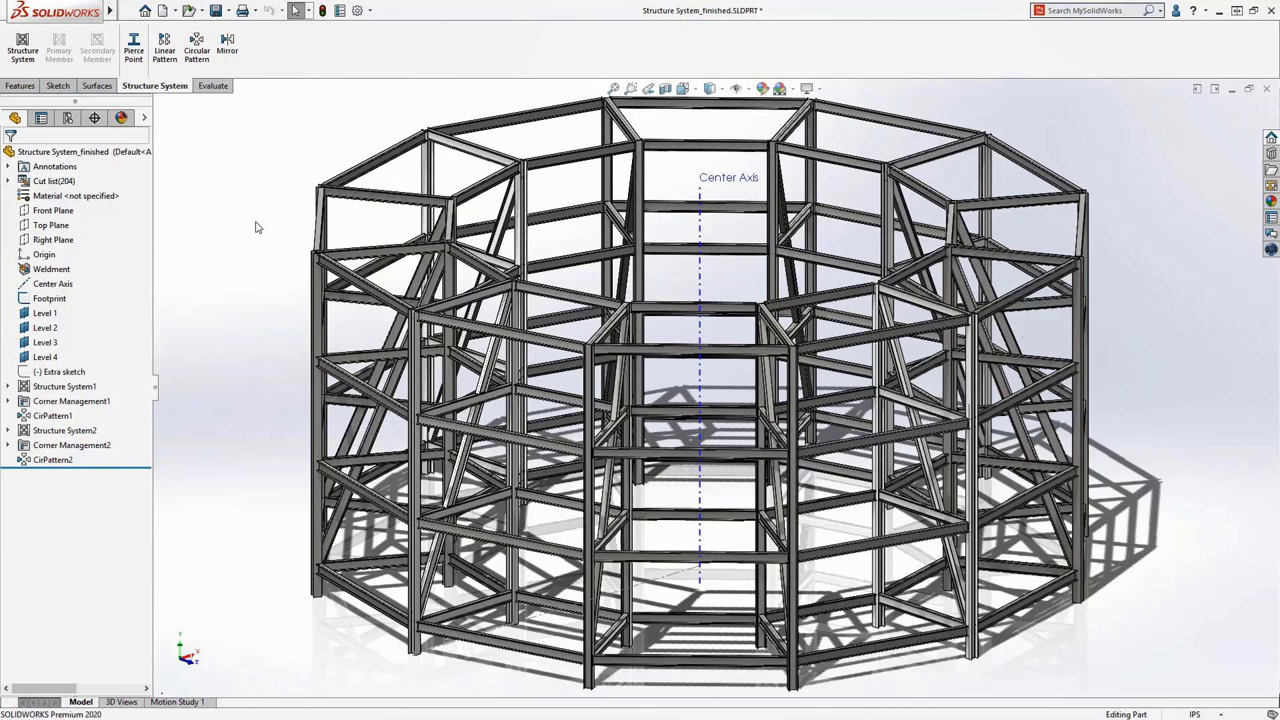
{"action": "key", "text": "ctrl+Tab"}
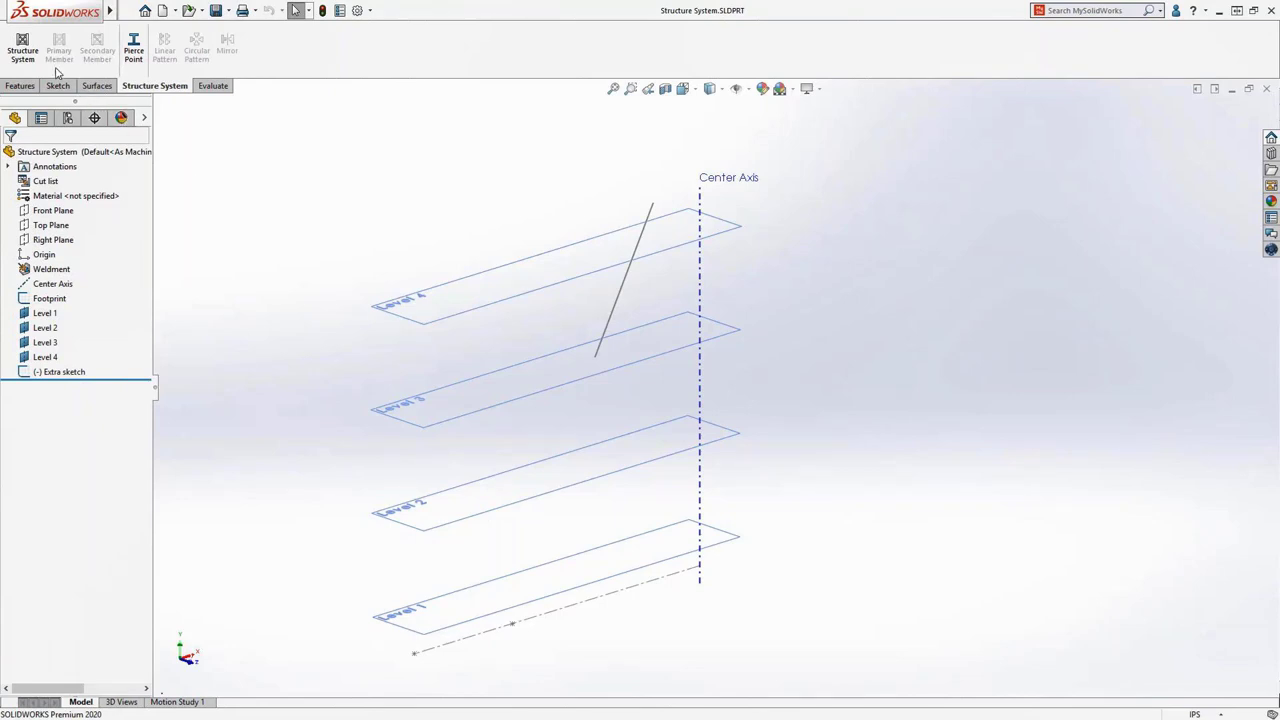
Start a Structure System primary member and trial point-pair members, removing the slanted one.
{"action": "left_click", "coordinate": [22, 50]}
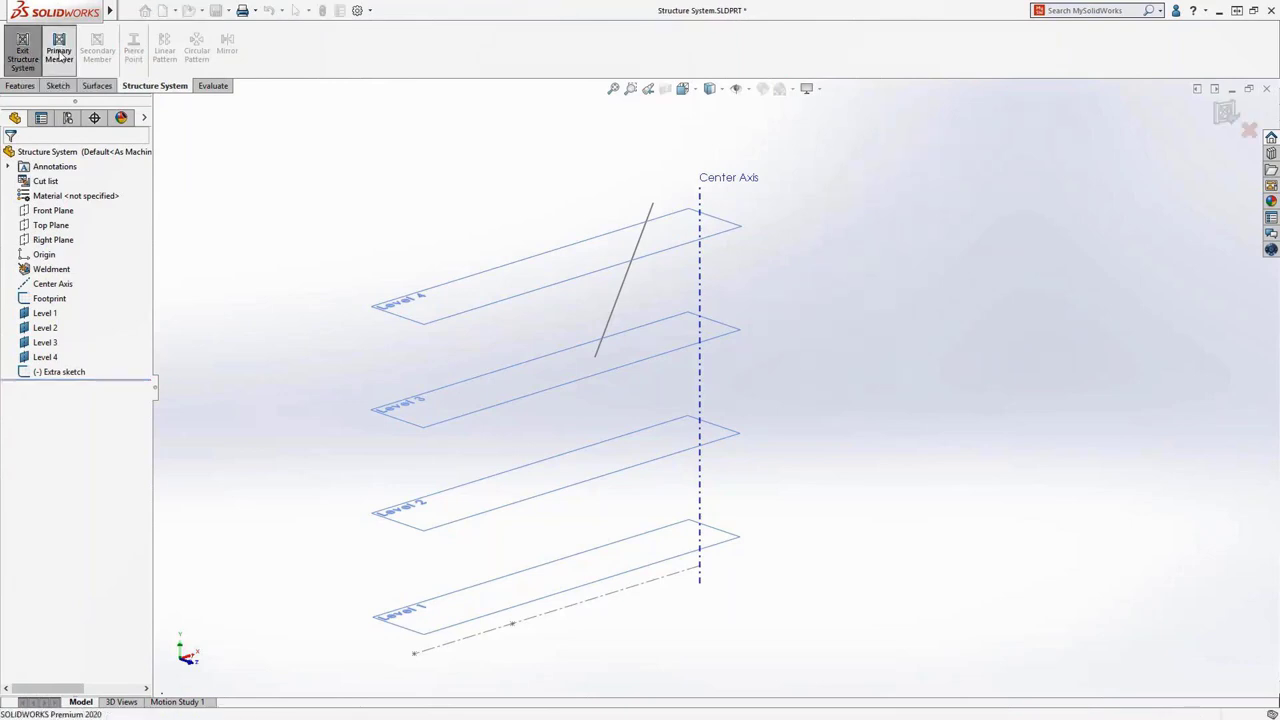
{"action": "left_click", "coordinate": [59, 52]}
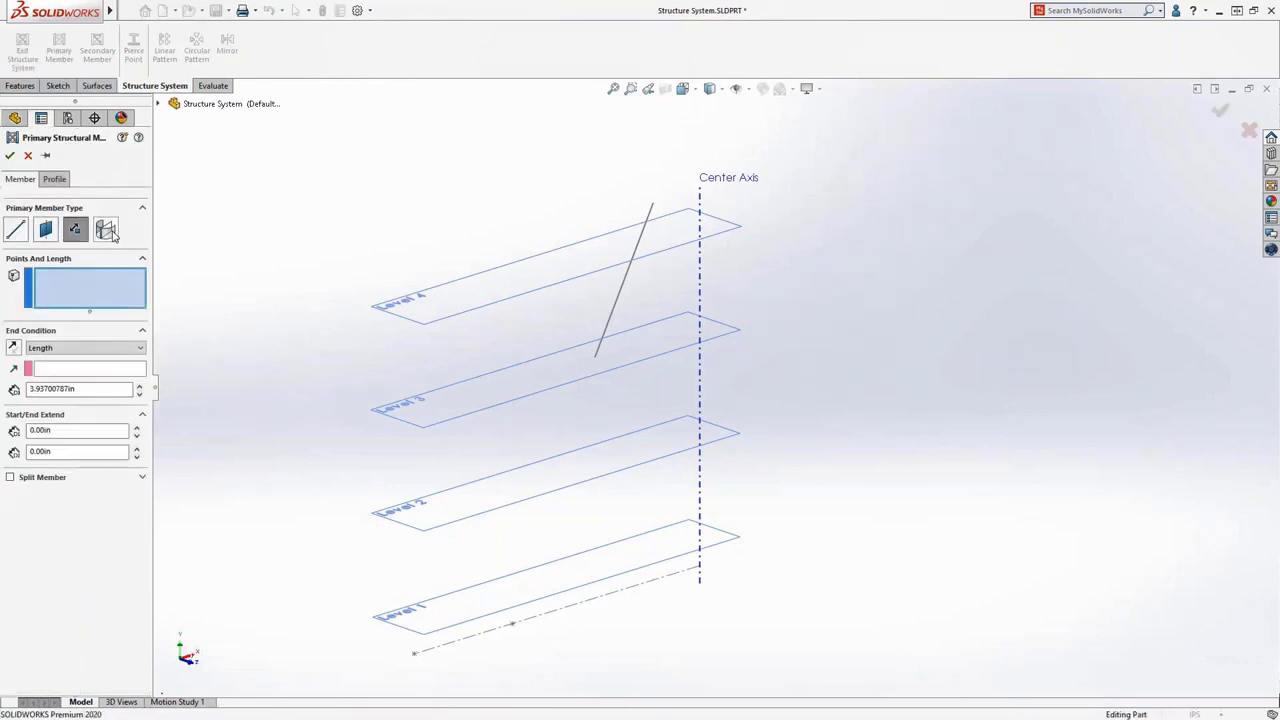
{"action": "left_click", "coordinate": [84, 350]}
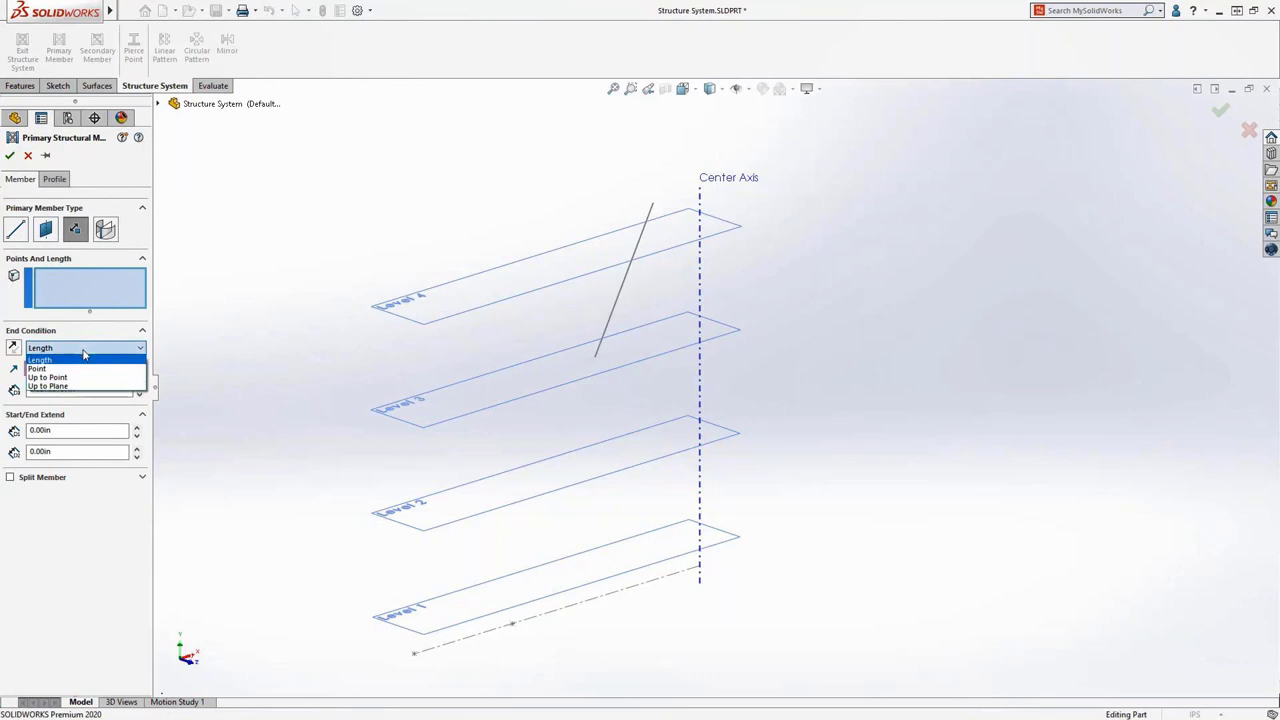
{"action": "left_click", "coordinate": [76, 368]}
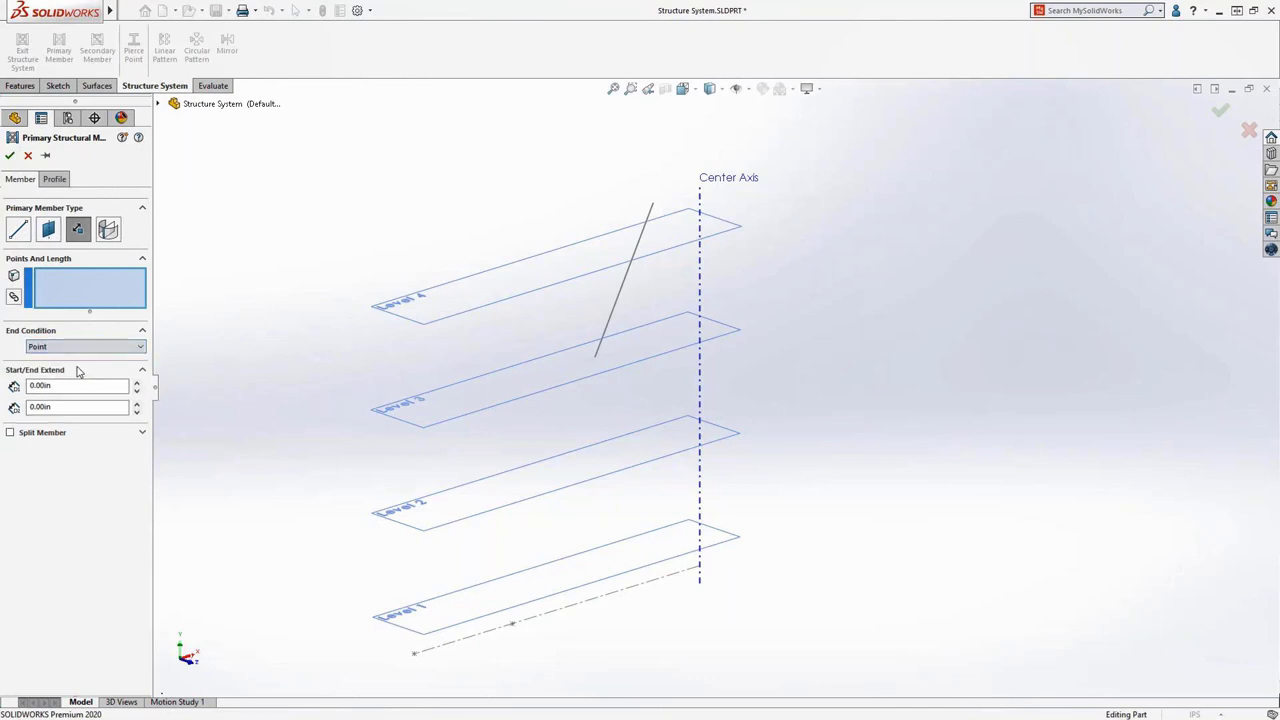
{"action": "left_click", "coordinate": [14, 298]}
{"action": "left_click", "coordinate": [415, 655]}
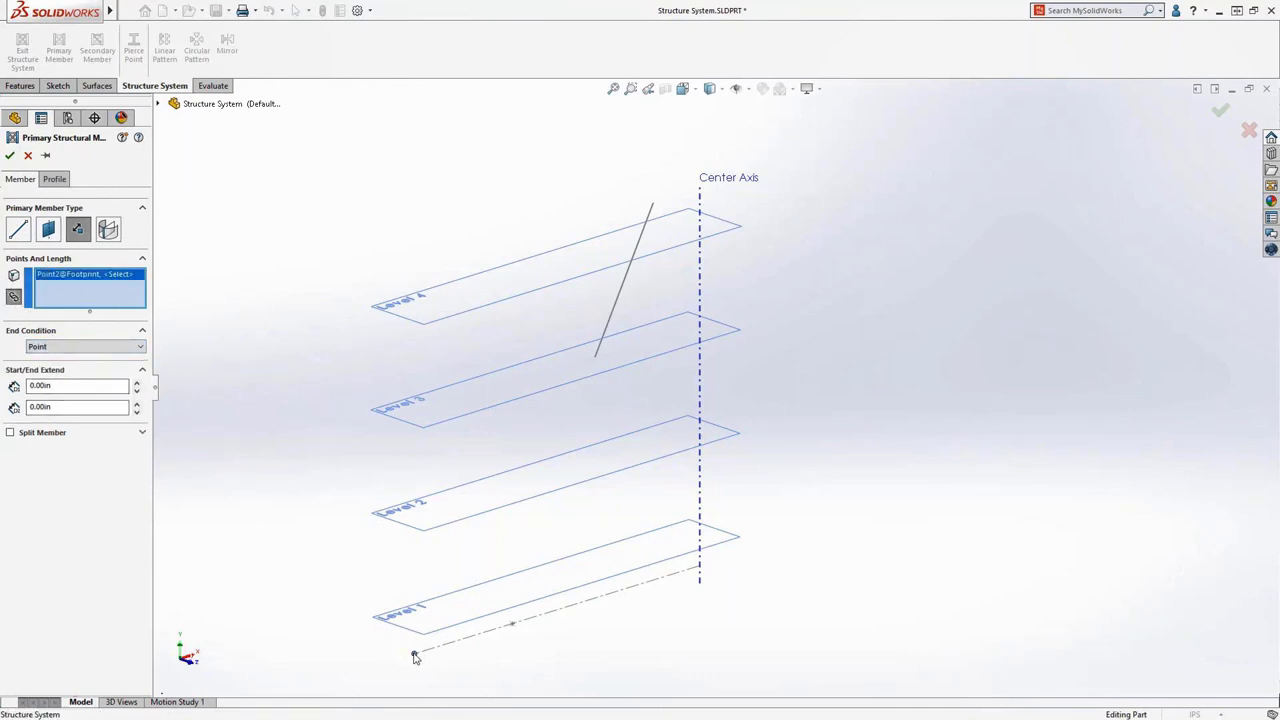
{"action": "left_click", "coordinate": [514, 626]}
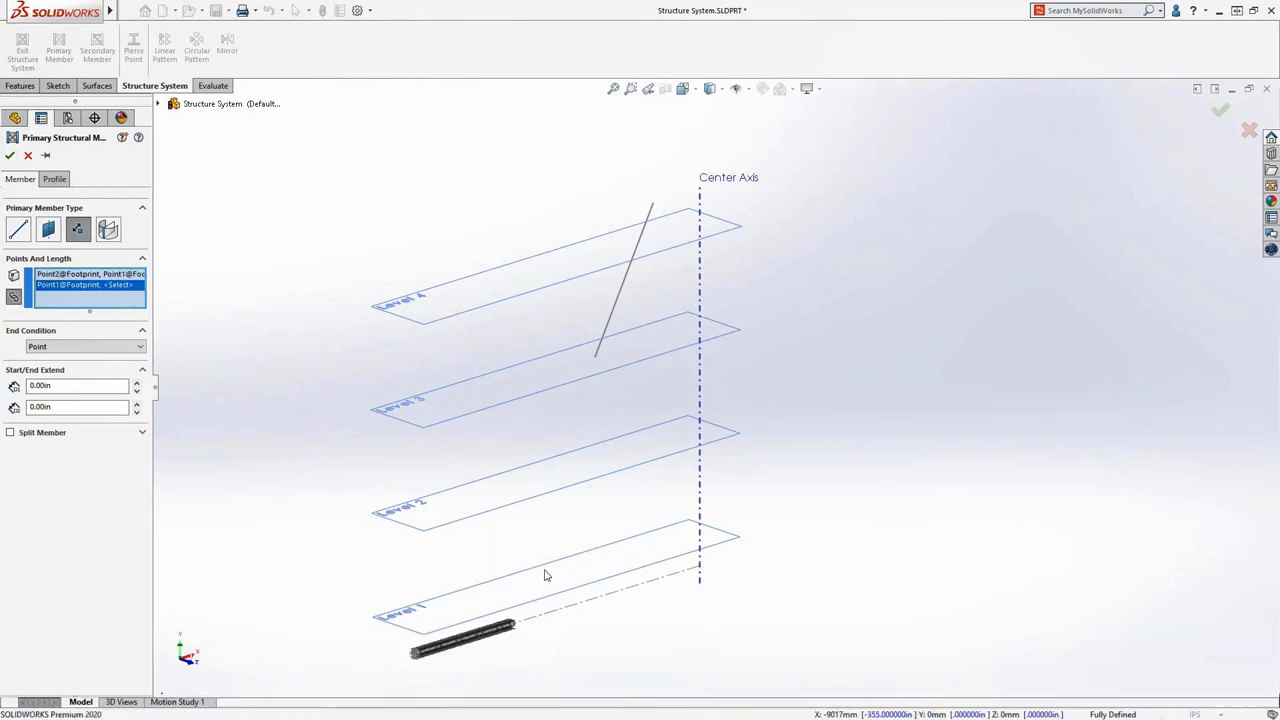
{"action": "left_click", "coordinate": [595, 359]}
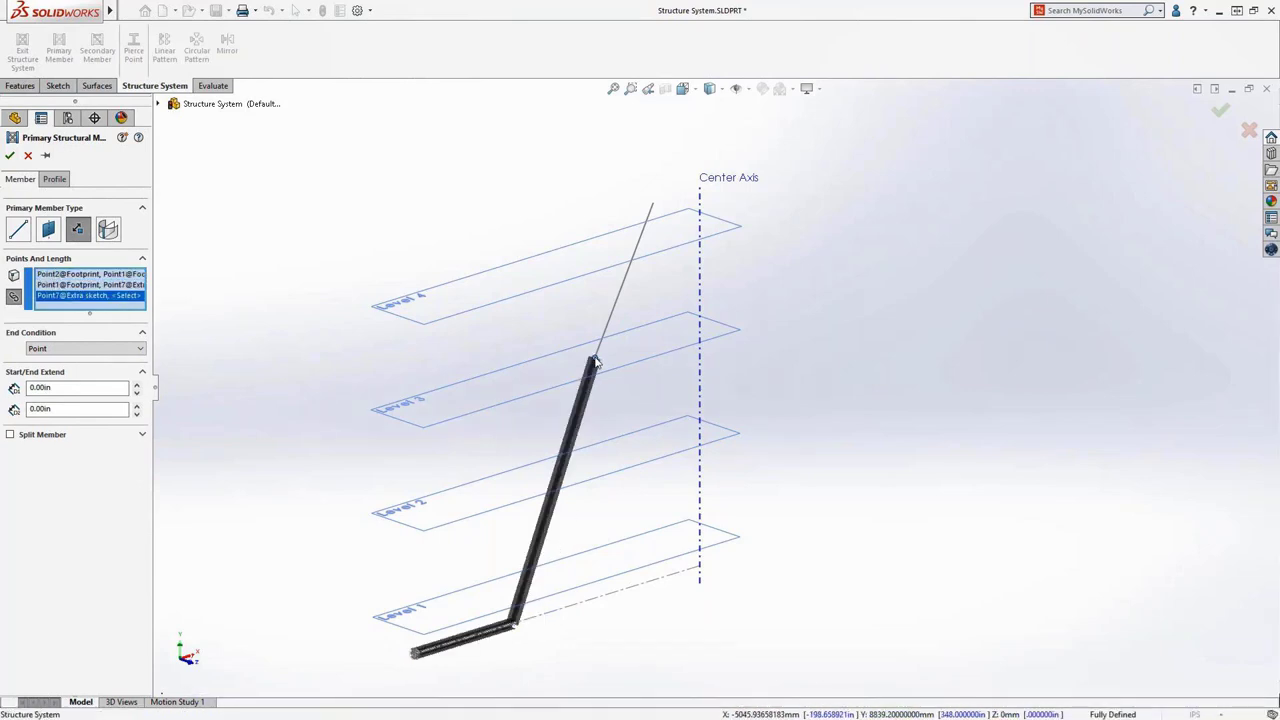
{"action": "right_click", "coordinate": [106, 297]}
{"action": "left_click", "coordinate": [137, 322]}
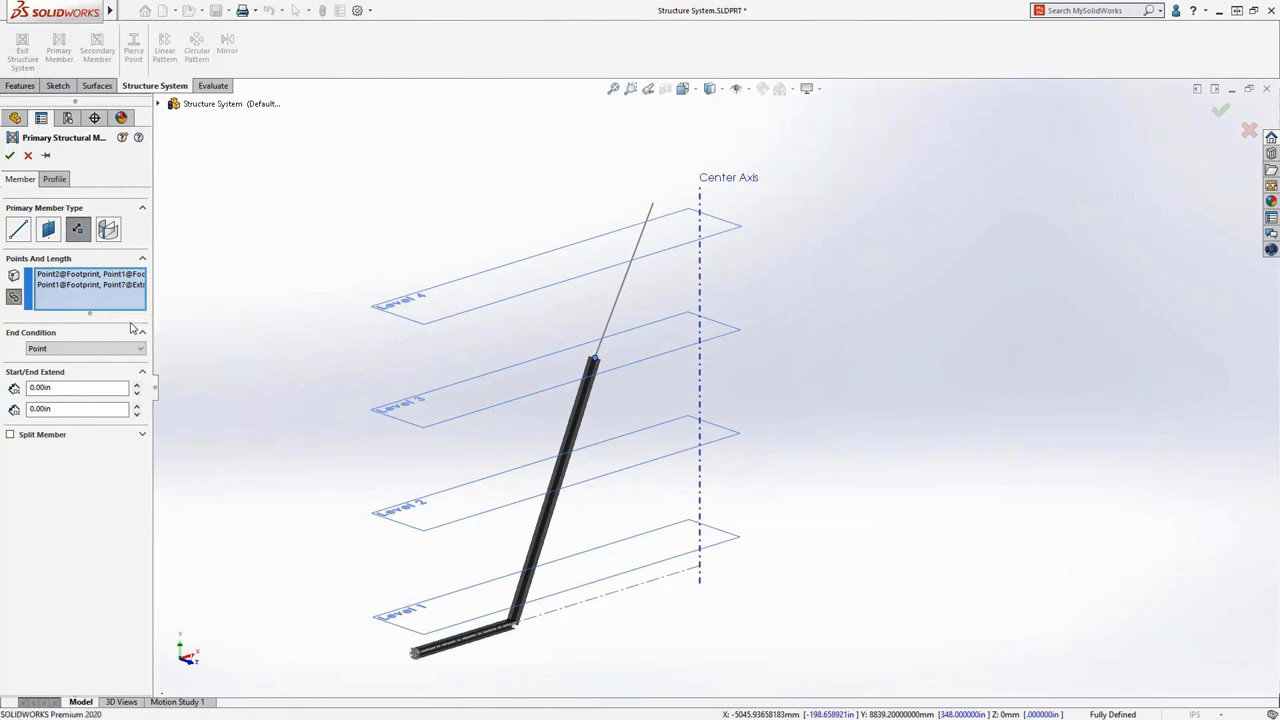
Run vertical columns from the two footprint points up to the Level 4 plane.
{"action": "left_click", "coordinate": [108, 350]}
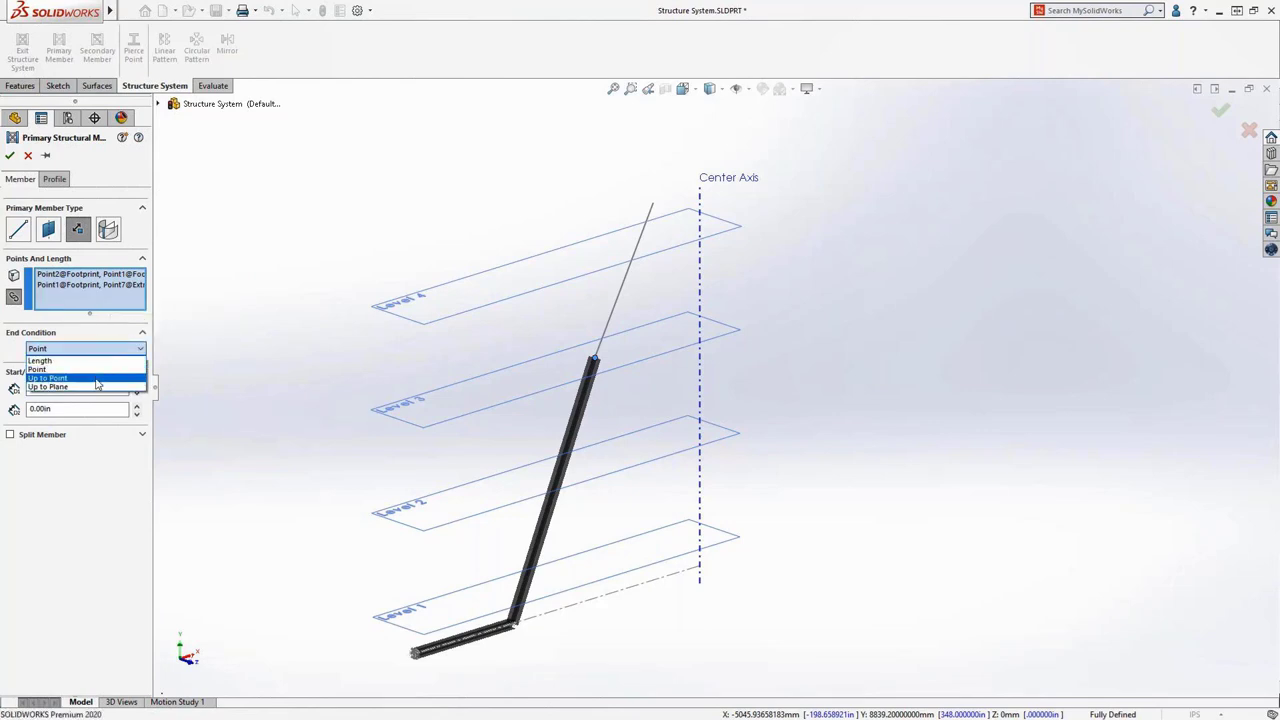
{"action": "left_click", "coordinate": [97, 378]}
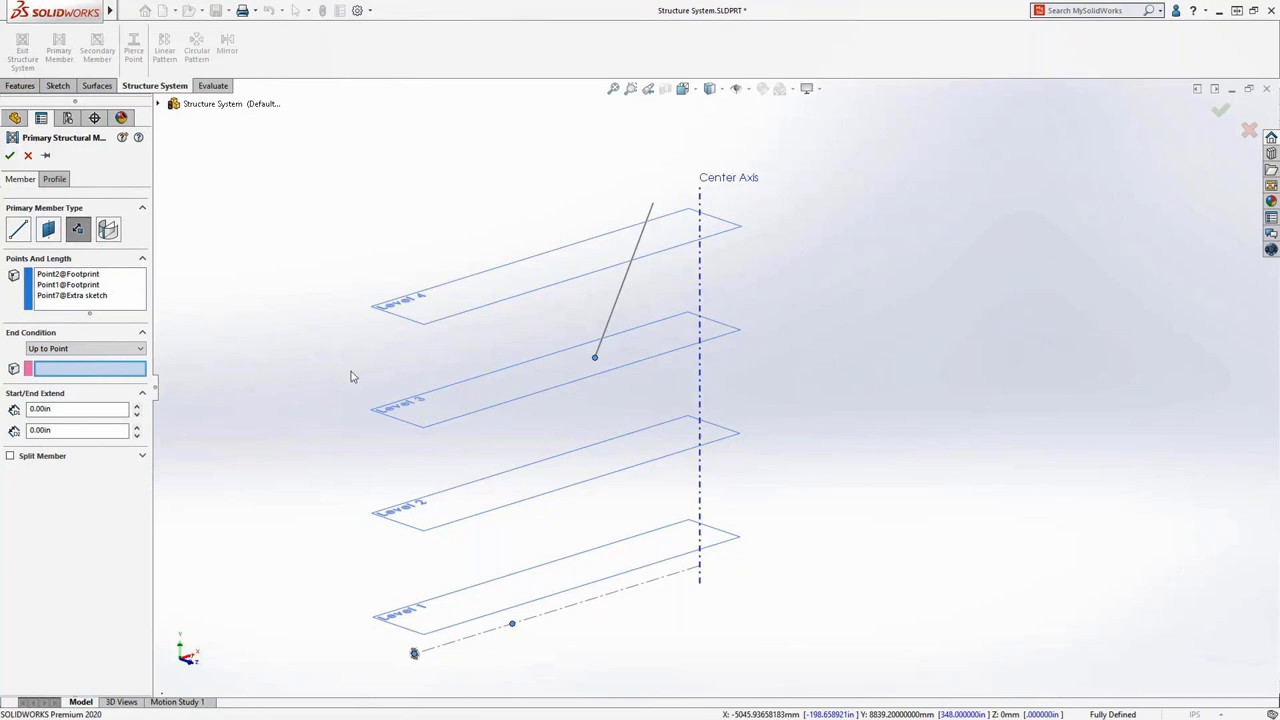
{"action": "left_click", "coordinate": [595, 358]}
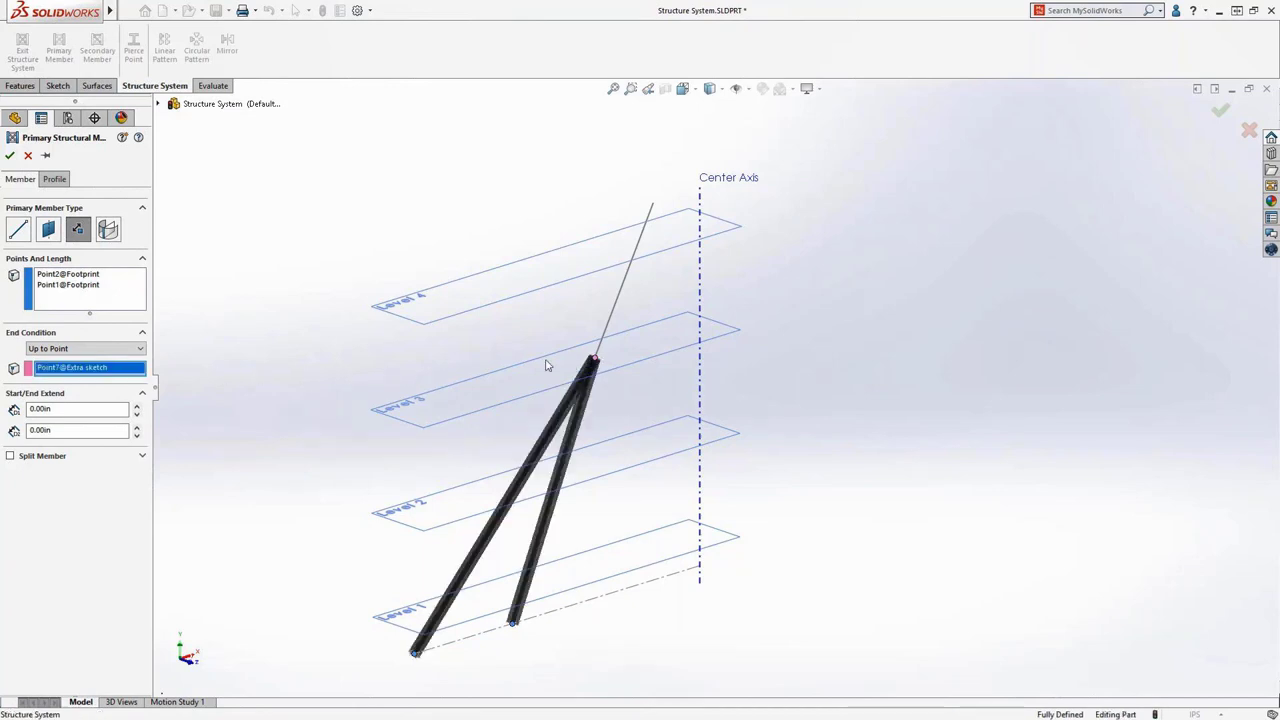
{"action": "left_click", "coordinate": [112, 349]}
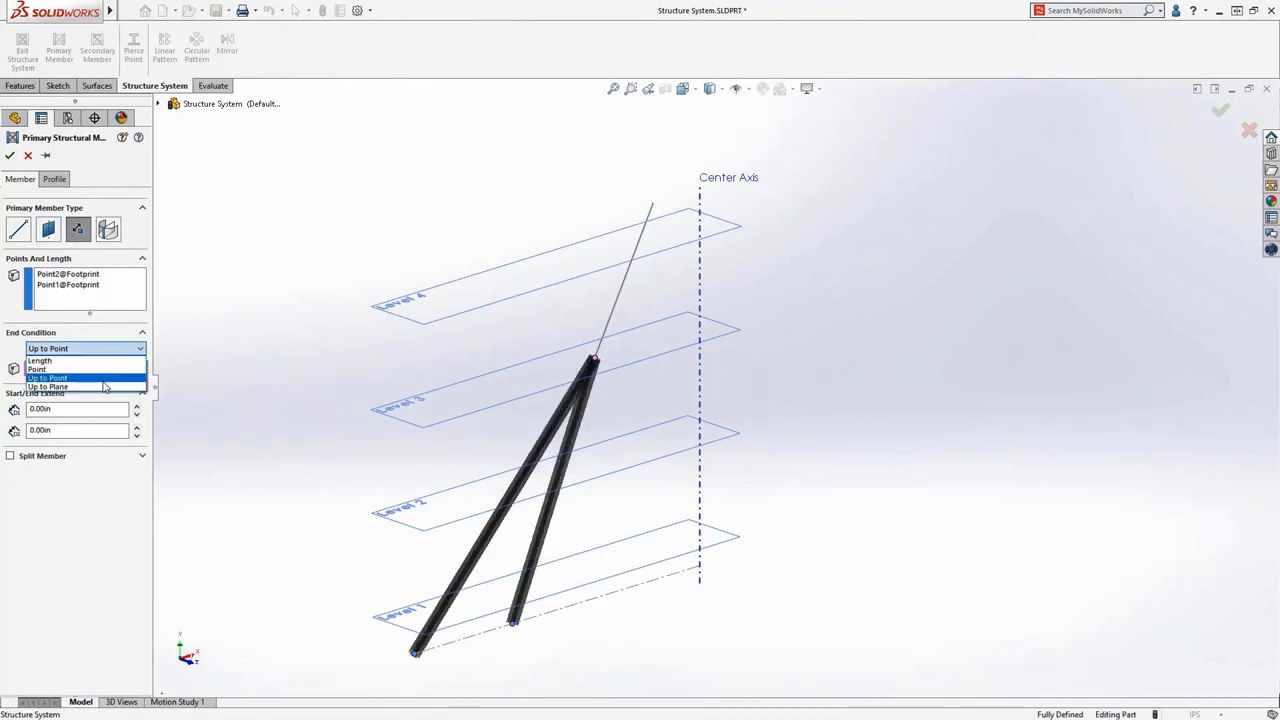
{"action": "left_click", "coordinate": [104, 387]}
{"action": "left_click", "coordinate": [104, 391]}
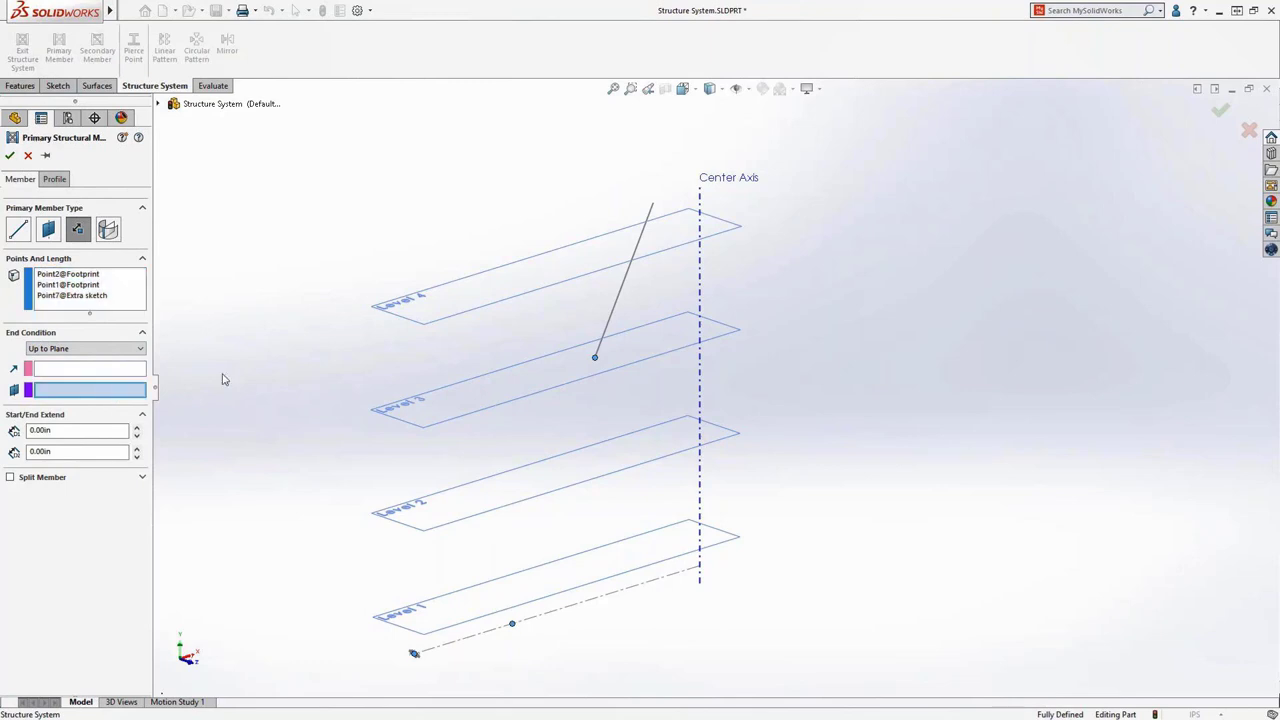
{"action": "left_click", "coordinate": [400, 314]}
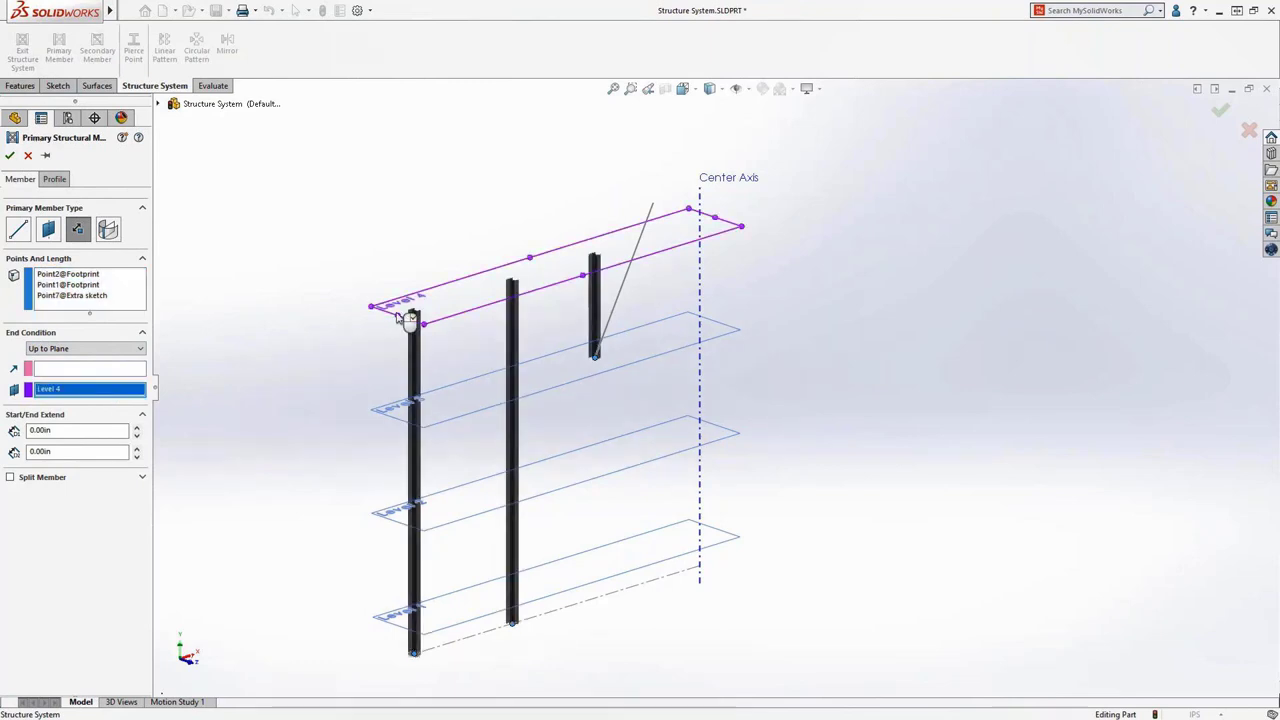
{"action": "right_click", "coordinate": [98, 302]}
{"action": "left_click", "coordinate": [129, 322]}
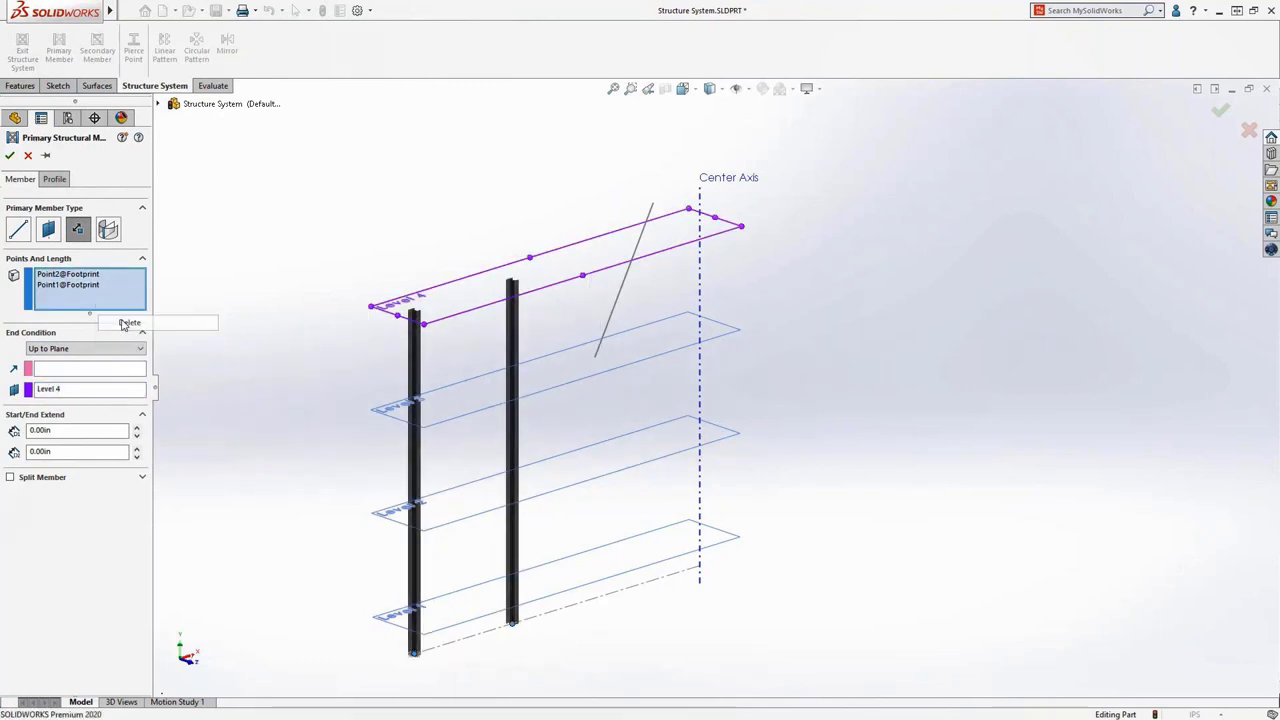
{"action": "left_click", "coordinate": [107, 372]}
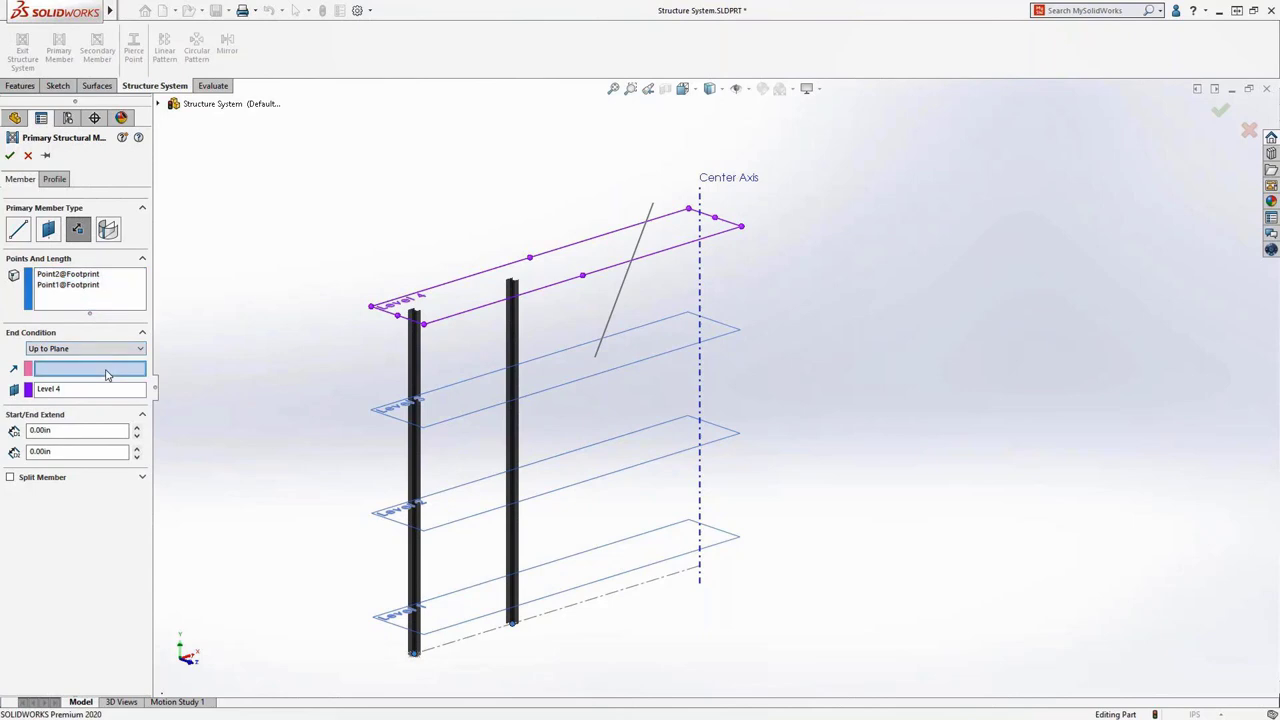
{"action": "left_click", "coordinate": [605, 328]}
{"action": "left_click", "coordinate": [606, 330]}
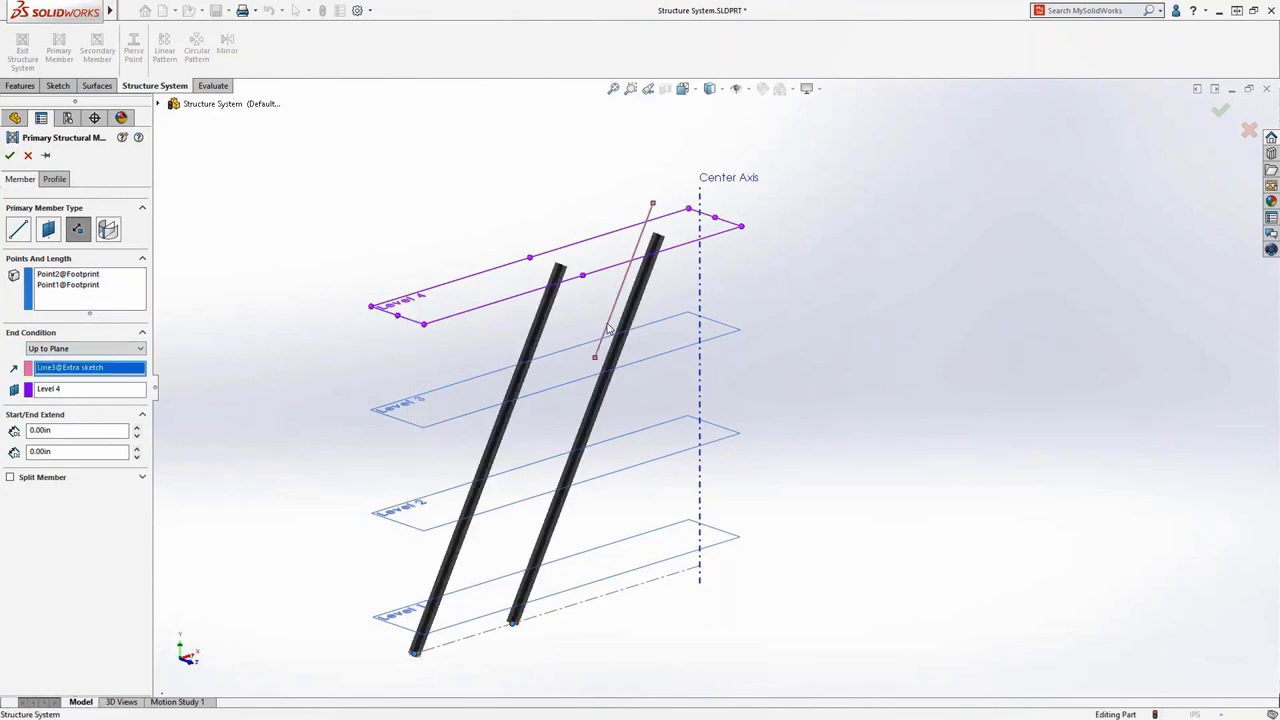
{"action": "key", "text": "Return"}
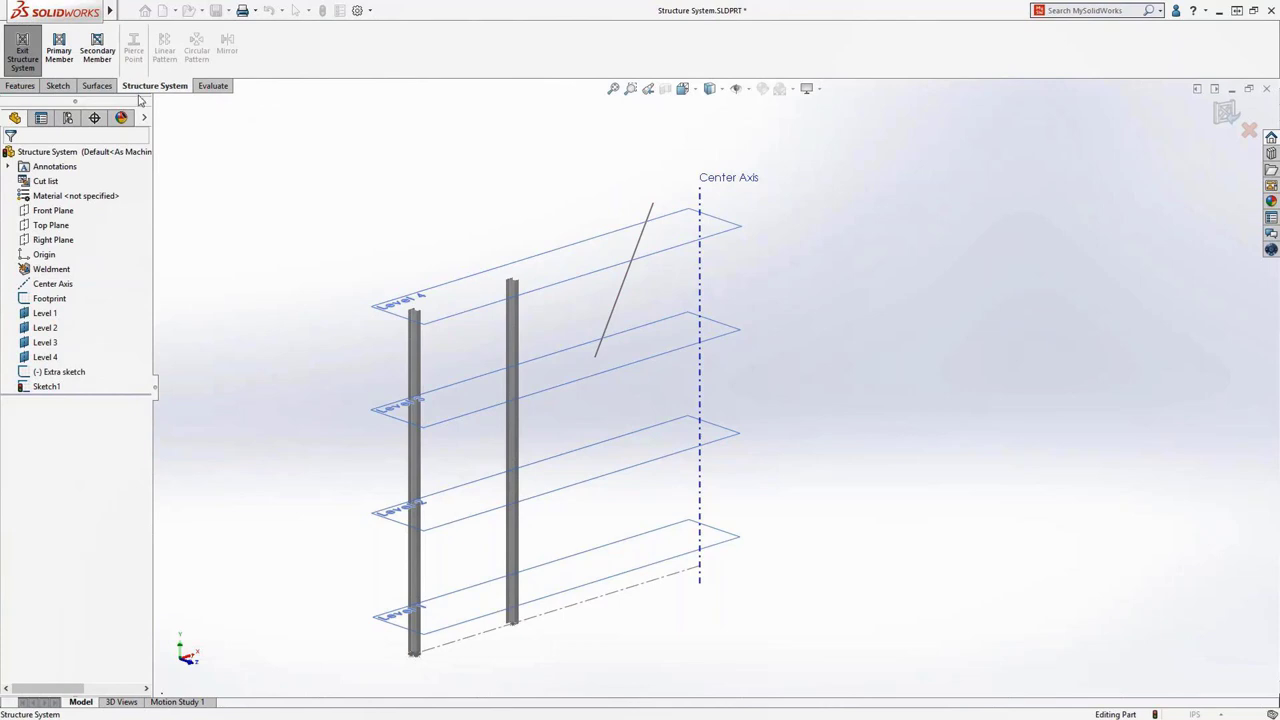
Place horizontal secondary members between the two columns at Levels 1, 2, 3 and 4.
{"action": "left_click", "coordinate": [97, 50]}
{"action": "left_click", "coordinate": [18, 229]}
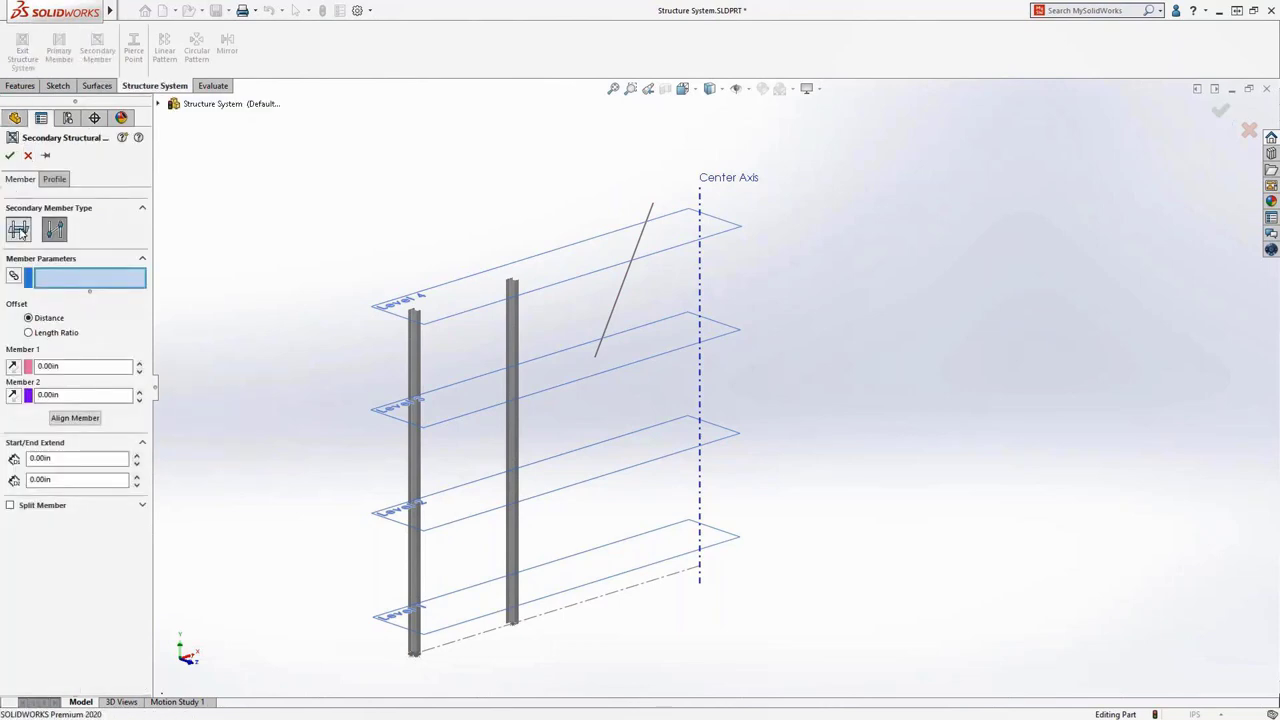
{"action": "left_click", "coordinate": [415, 374]}
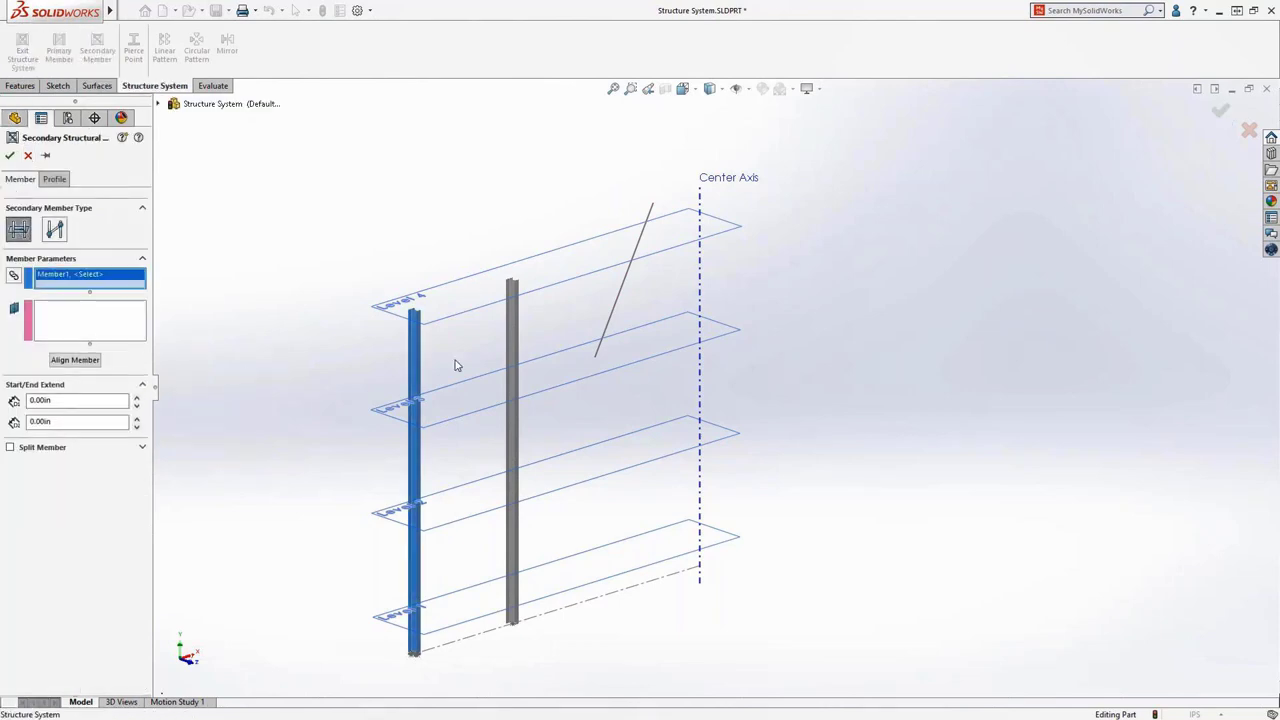
{"action": "left_click", "coordinate": [509, 343]}
{"action": "left_click", "coordinate": [113, 330]}
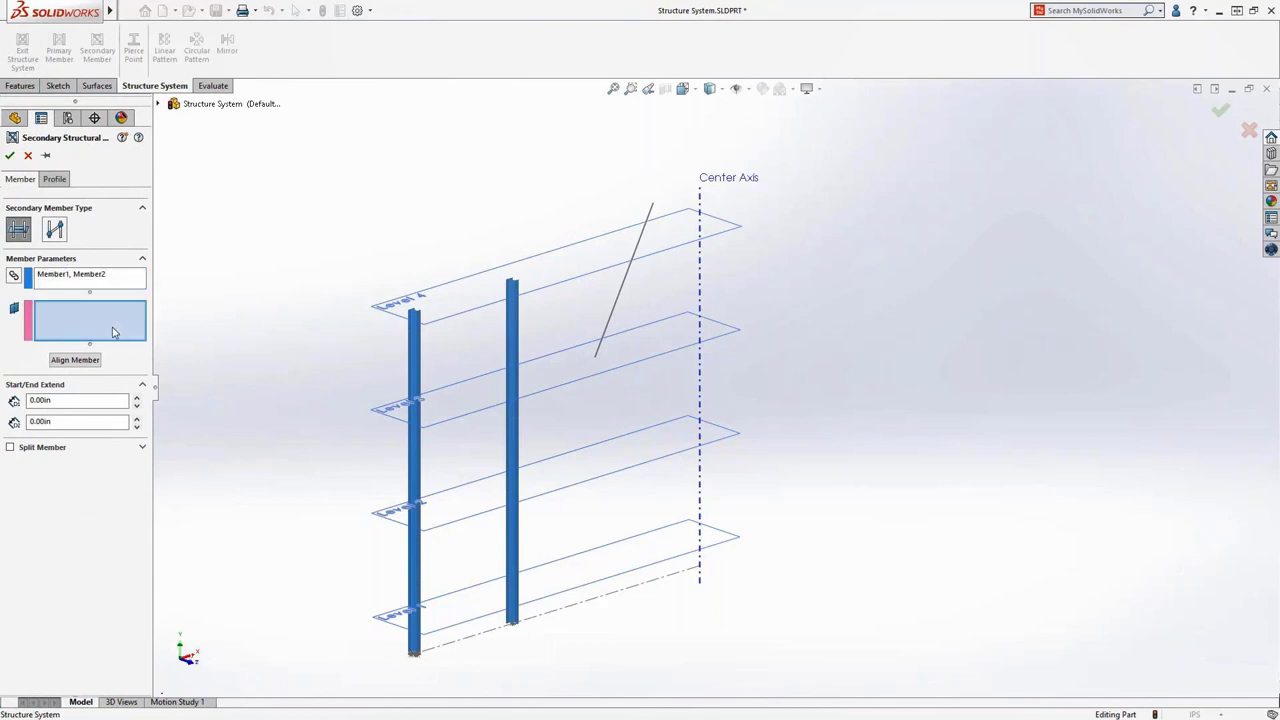
{"action": "left_click", "coordinate": [390, 604]}
{"action": "left_click", "coordinate": [387, 512]}
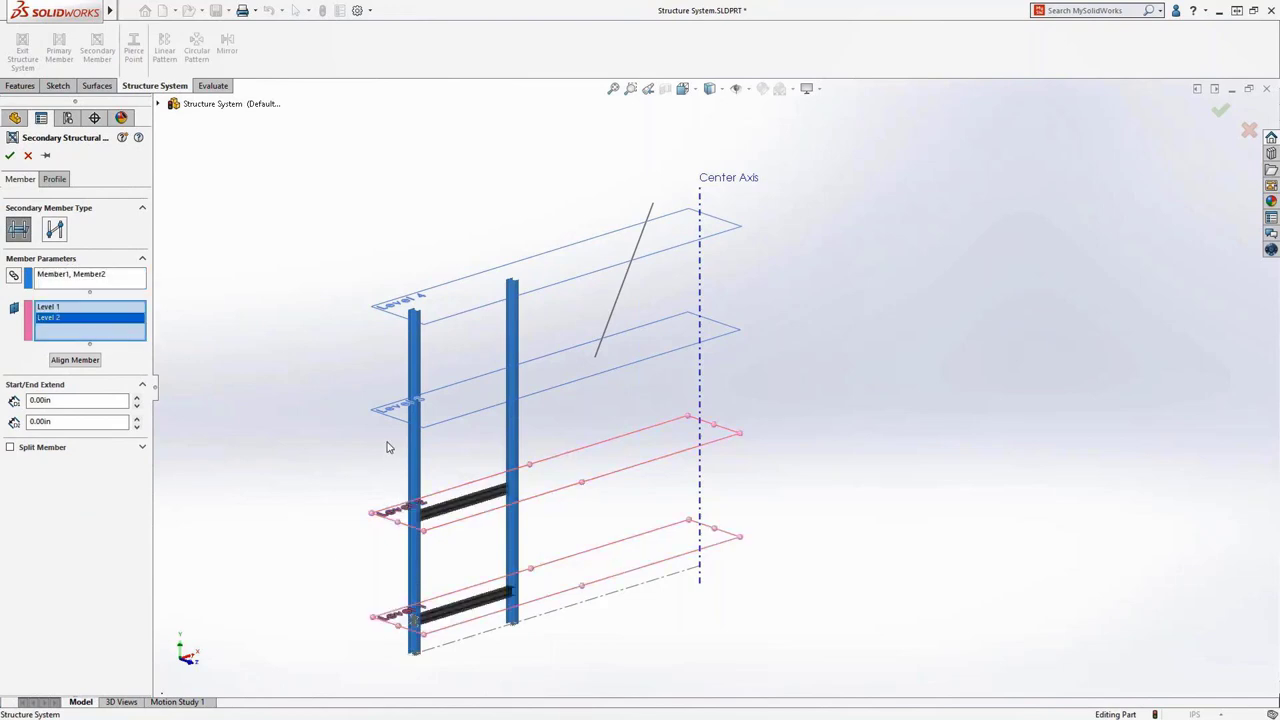
{"action": "left_click", "coordinate": [392, 416]}
{"action": "left_click", "coordinate": [392, 312]}
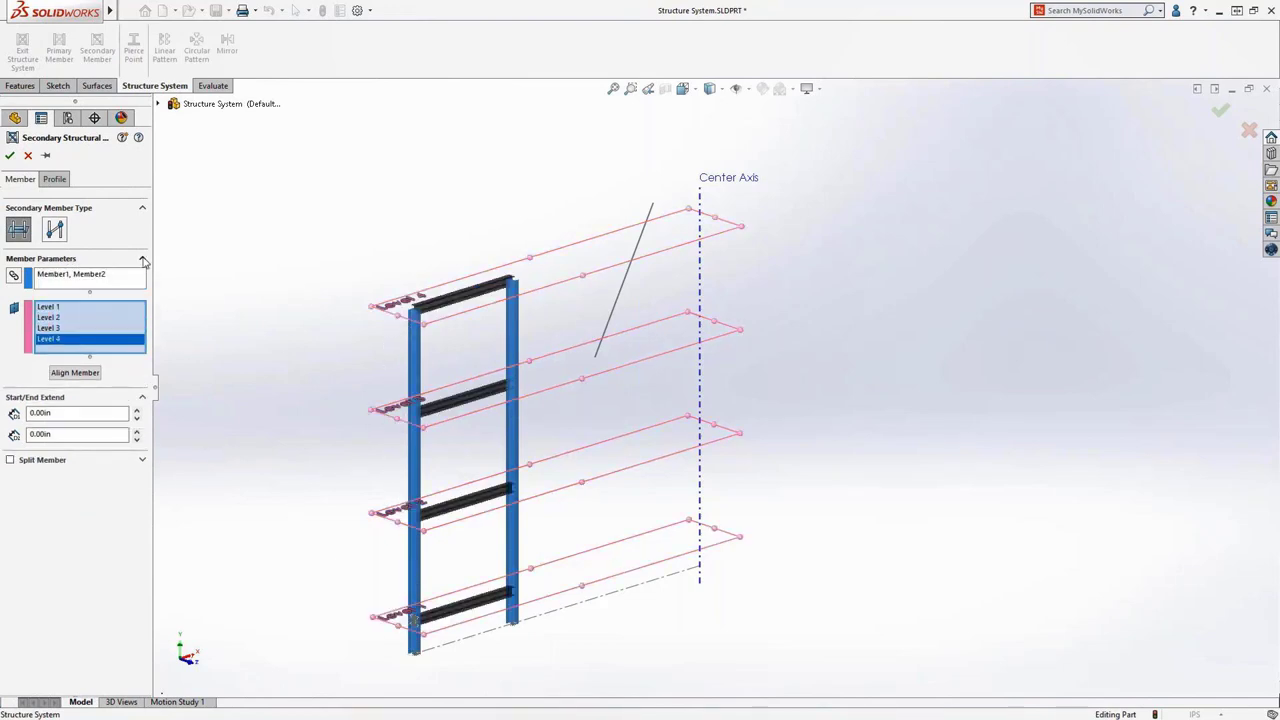
Give the beams a W14x48 profile with the flange top-centre pierce point and accept.
{"action": "left_click", "coordinate": [54, 181]}
{"action": "left_click", "coordinate": [63, 302]}
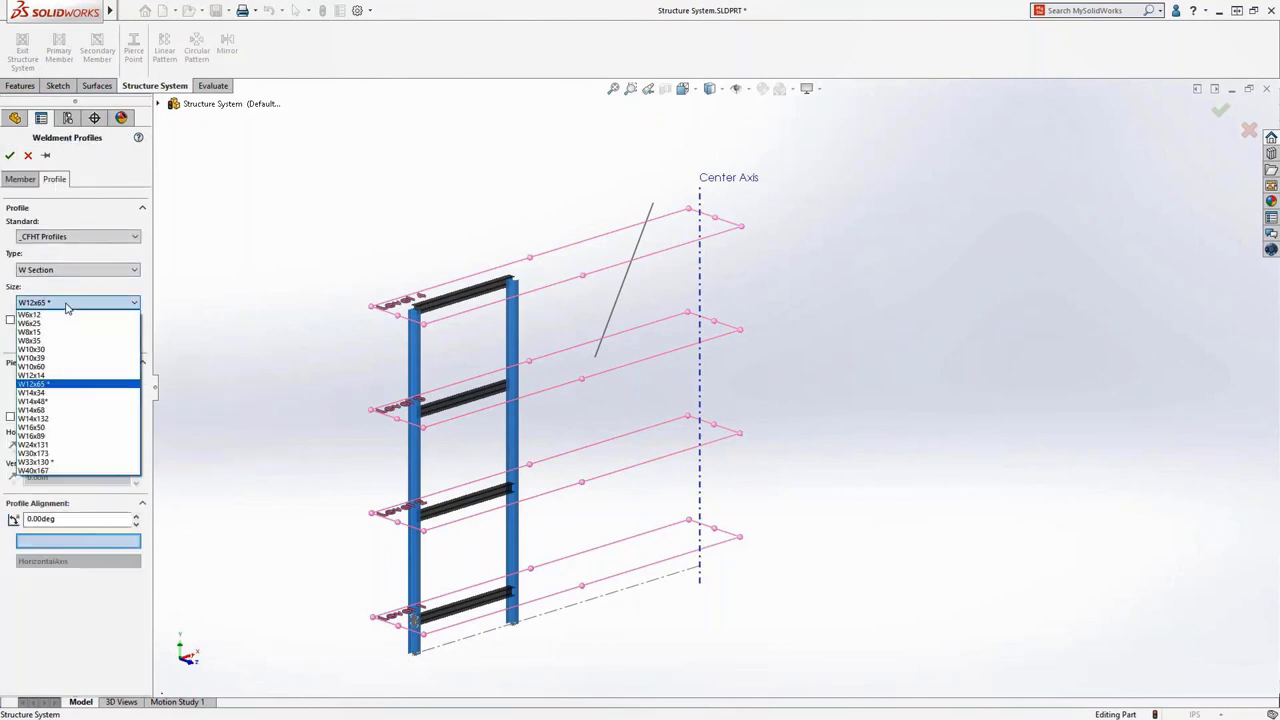
{"action": "left_click", "coordinate": [60, 401]}
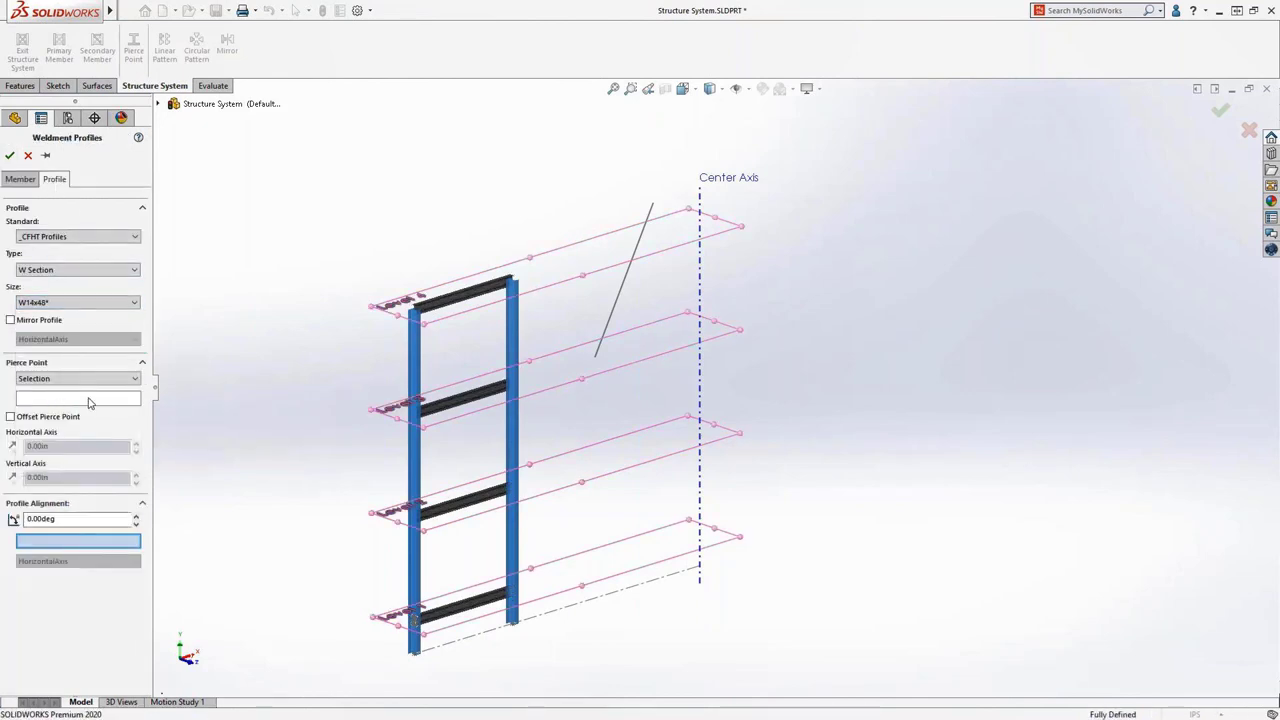
{"action": "left_click", "coordinate": [88, 402]}
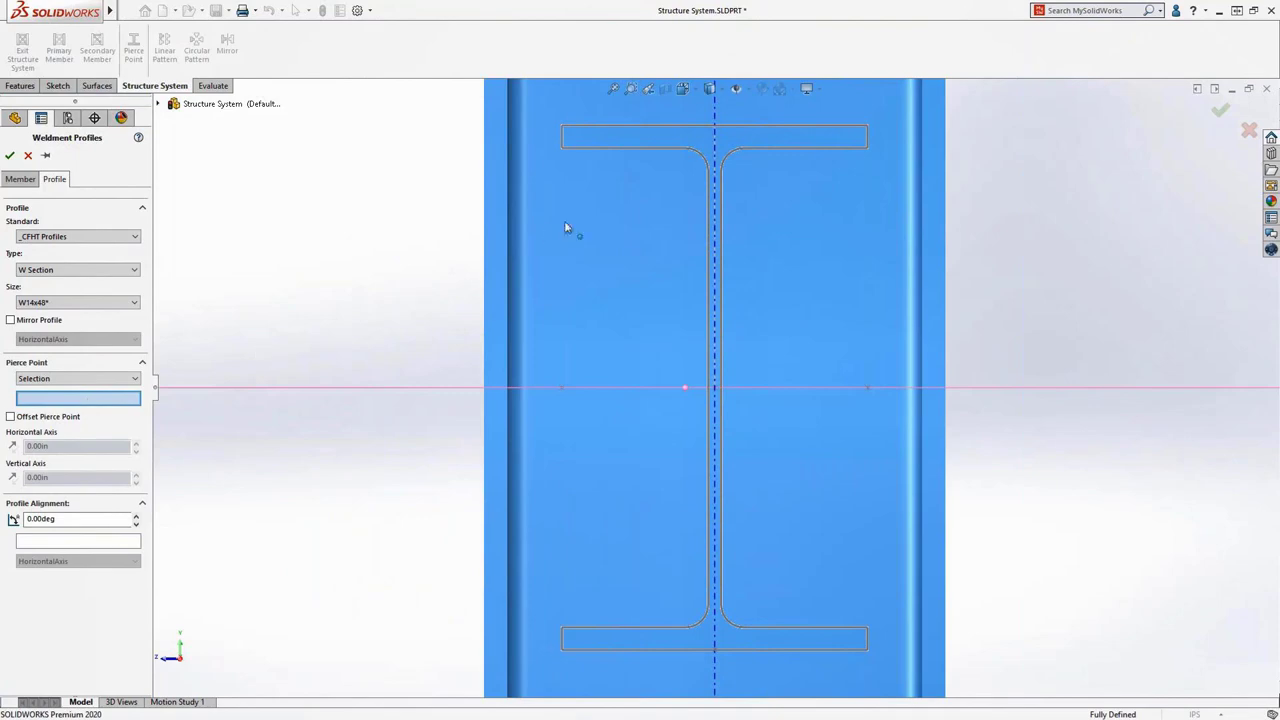
{"action": "left_click", "coordinate": [713, 126]}
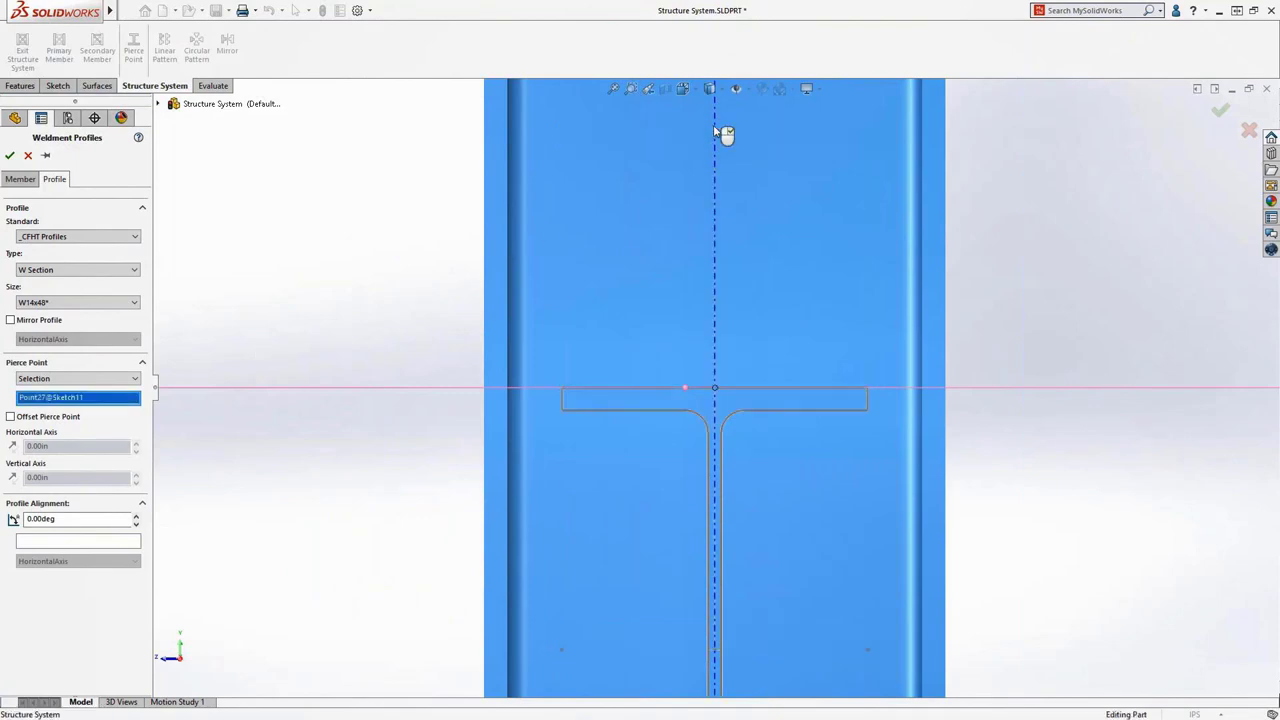
{"action": "right_click", "coordinate": [714, 128]}
{"action": "left_click", "coordinate": [648, 88]}
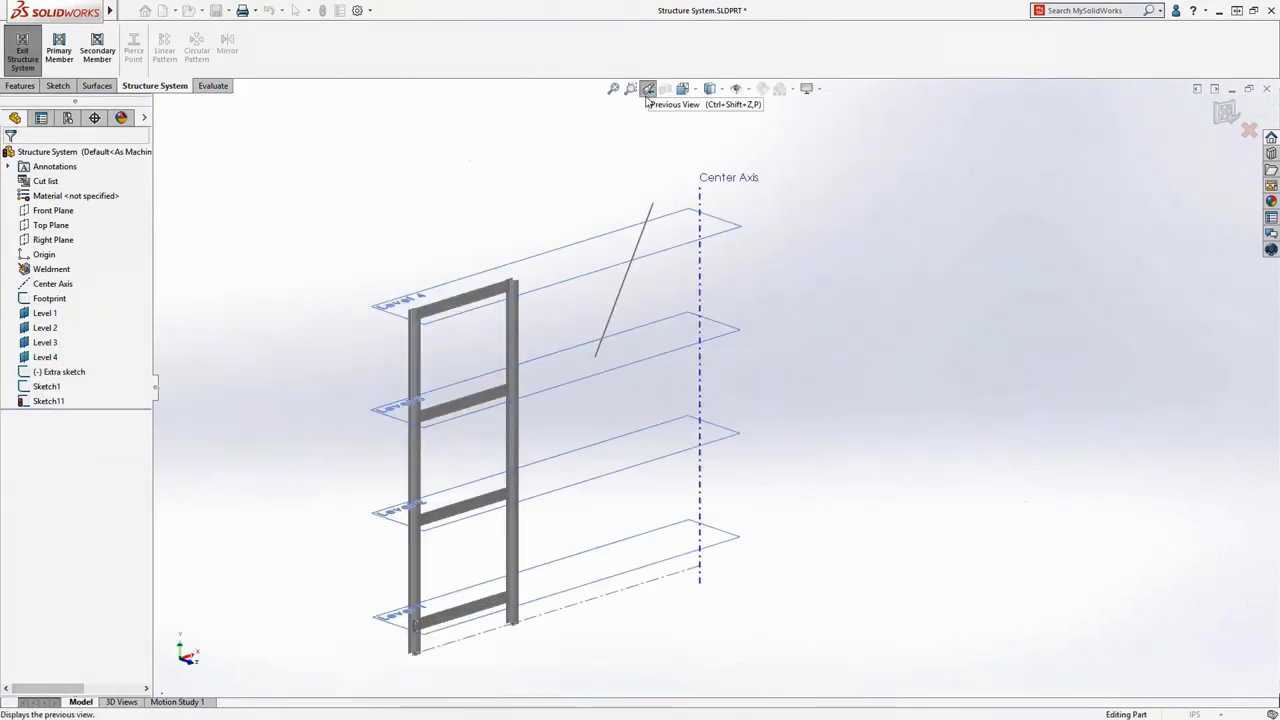
{"action": "left_click", "coordinate": [97, 50]}
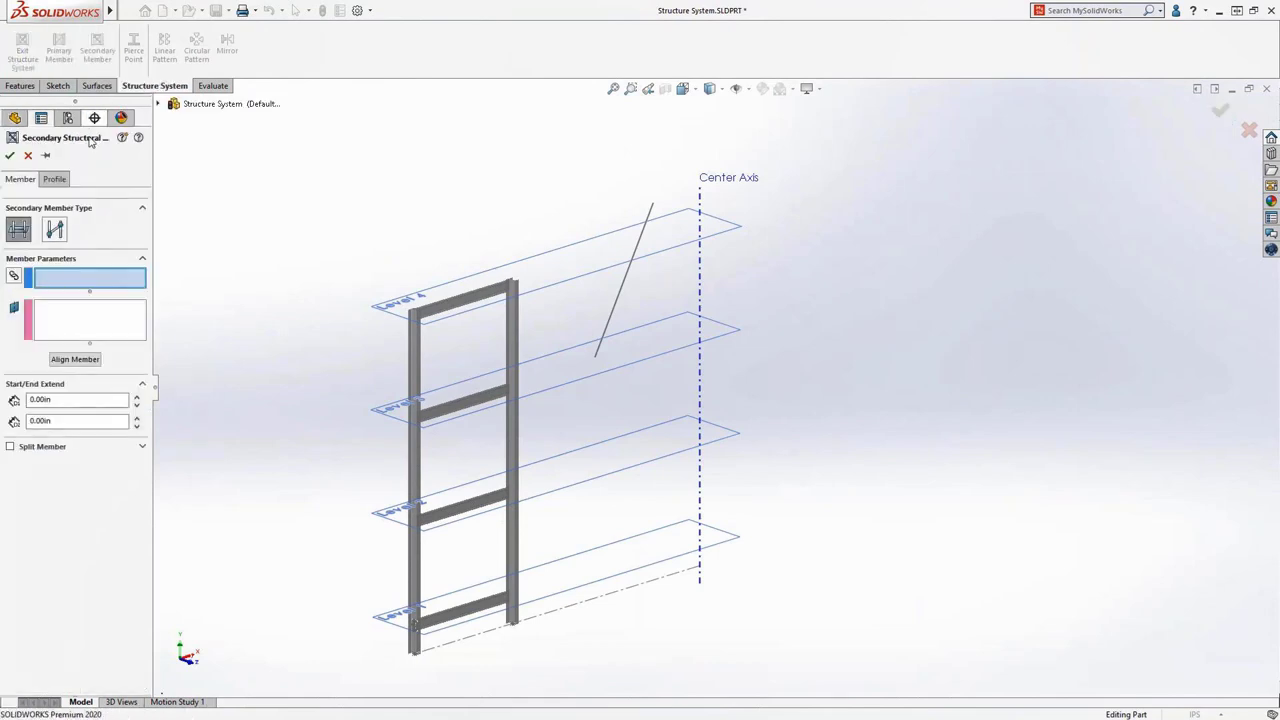
Define a diagonal brace between the top and bottom beams with 0 offsets at both ends.
{"action": "left_click", "coordinate": [54, 230]}
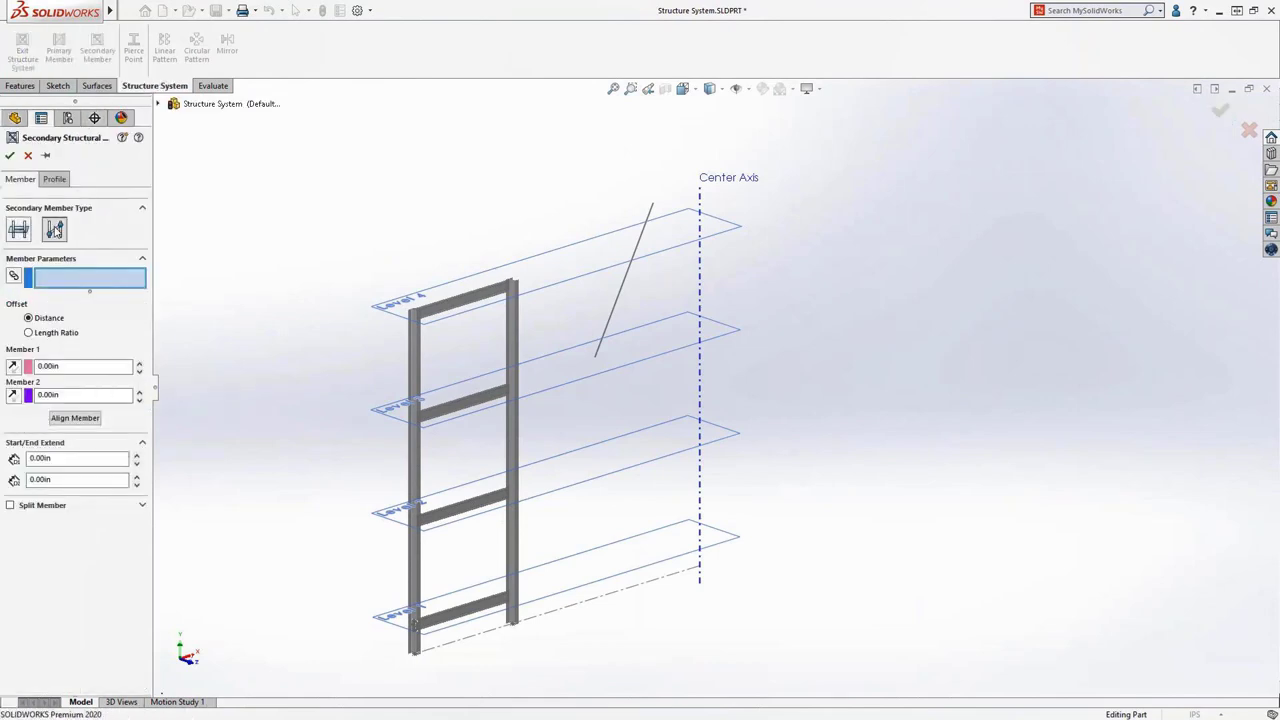
{"action": "left_click", "coordinate": [438, 312]}
{"action": "left_click", "coordinate": [437, 622]}
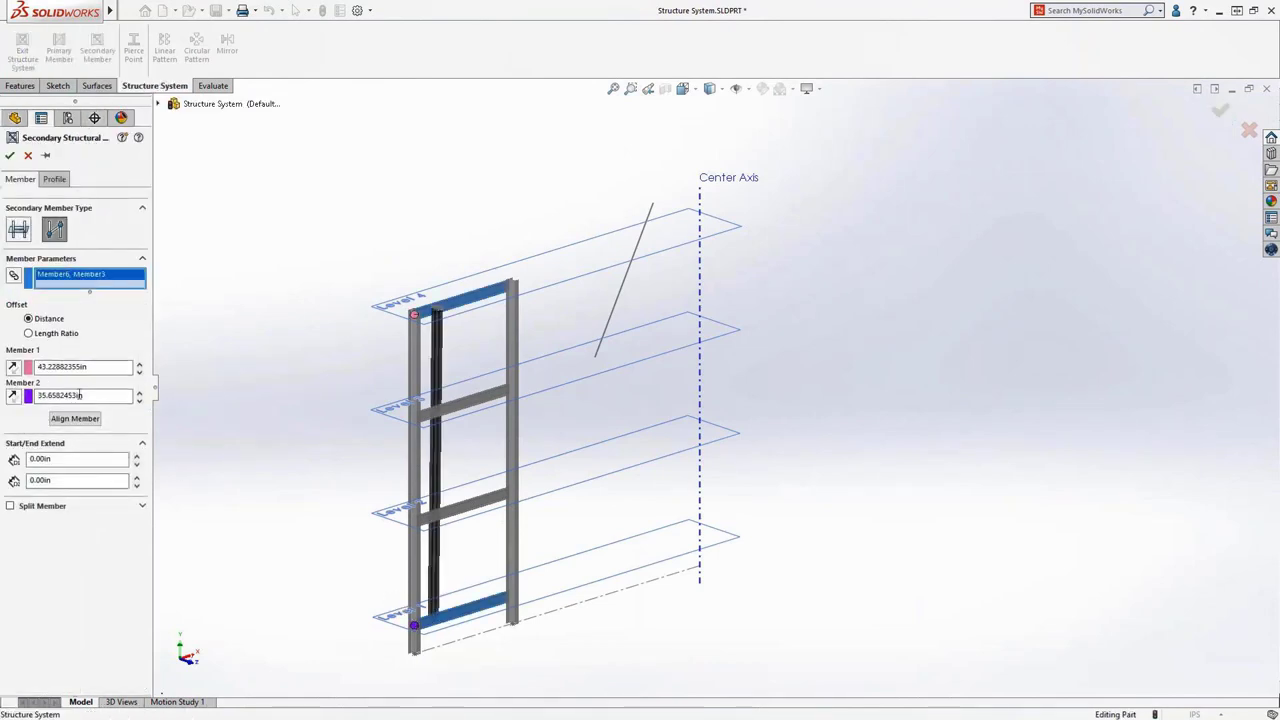
{"action": "double_click", "coordinate": [76, 367]}
{"action": "type", "text": "0"}
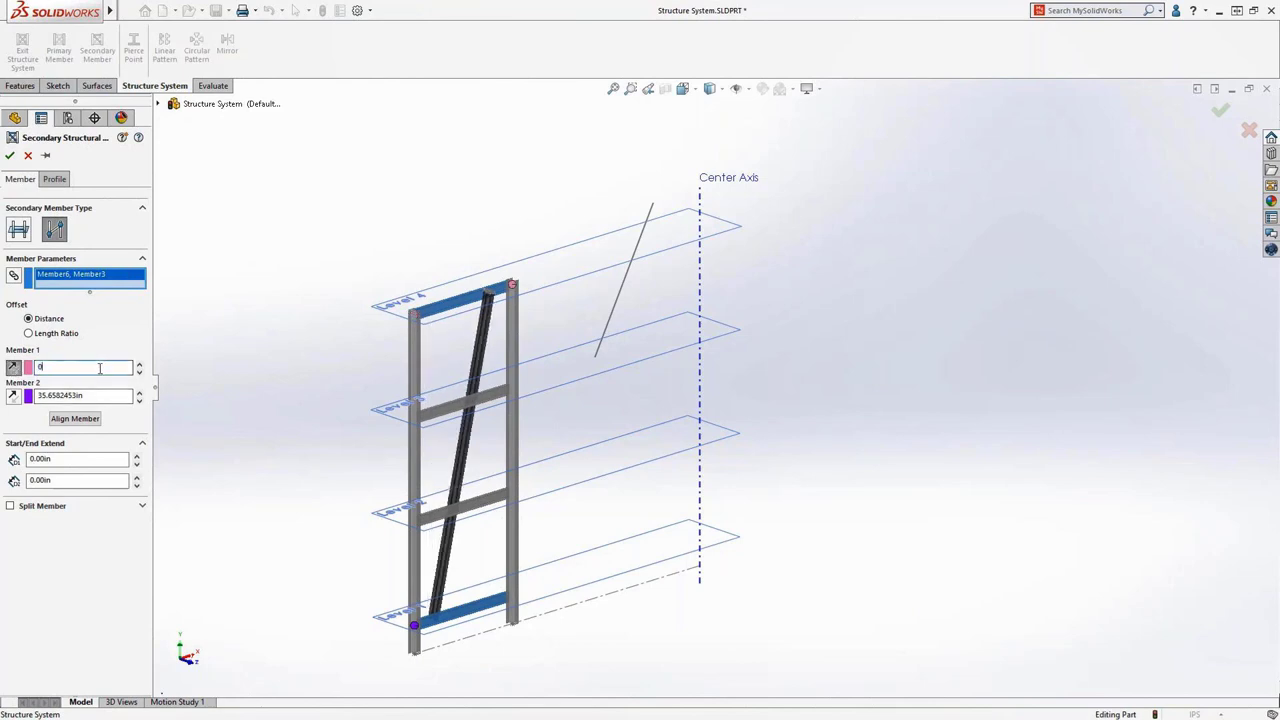
{"action": "key", "text": "Tab"}
{"action": "type", "text": "0"}
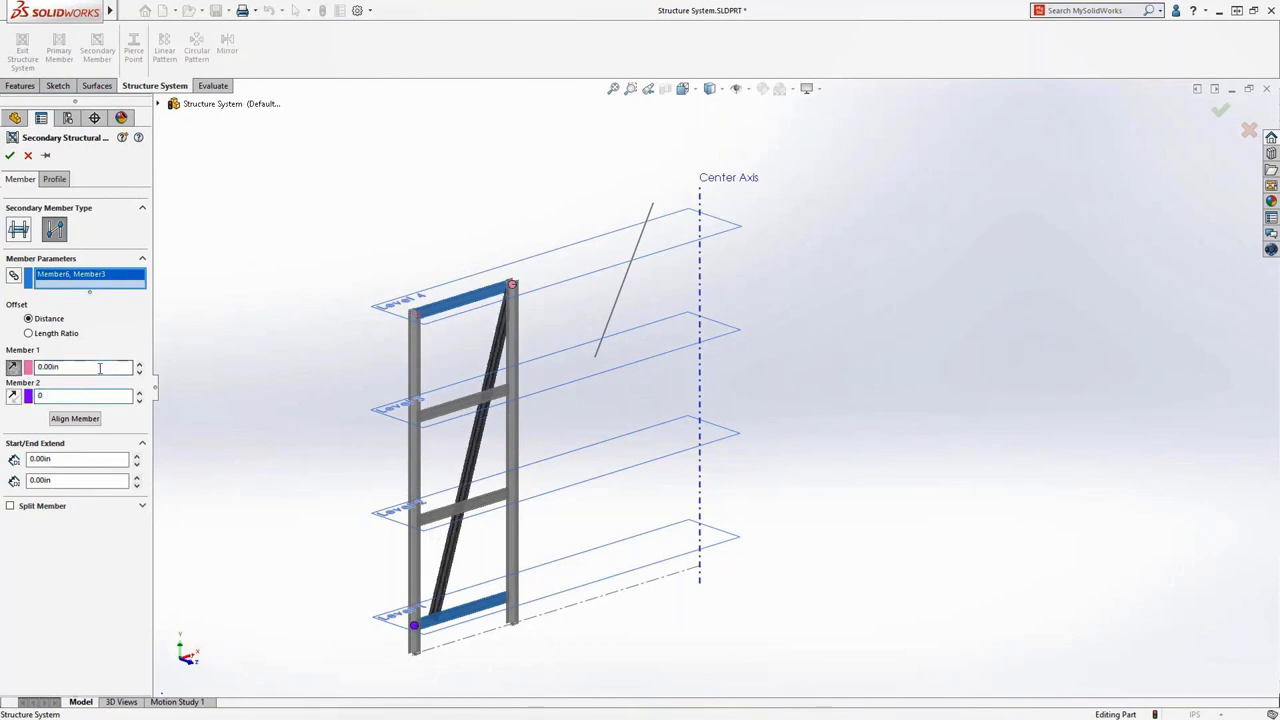
{"action": "key", "text": "Tab"}
Make the brace split the Level 2 and Level 3 beams (Member4 and Member5).
{"action": "left_click", "coordinate": [10, 506]}
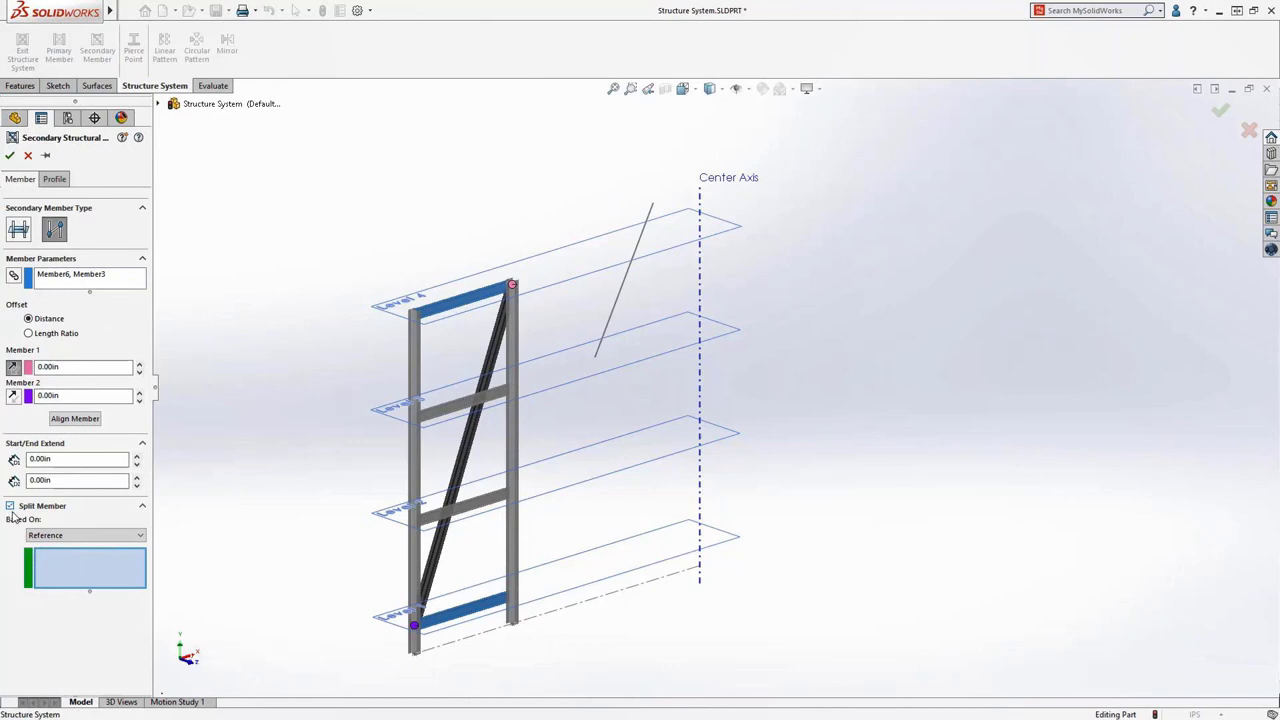
{"action": "left_click", "coordinate": [84, 541]}
{"action": "left_click", "coordinate": [85, 540]}
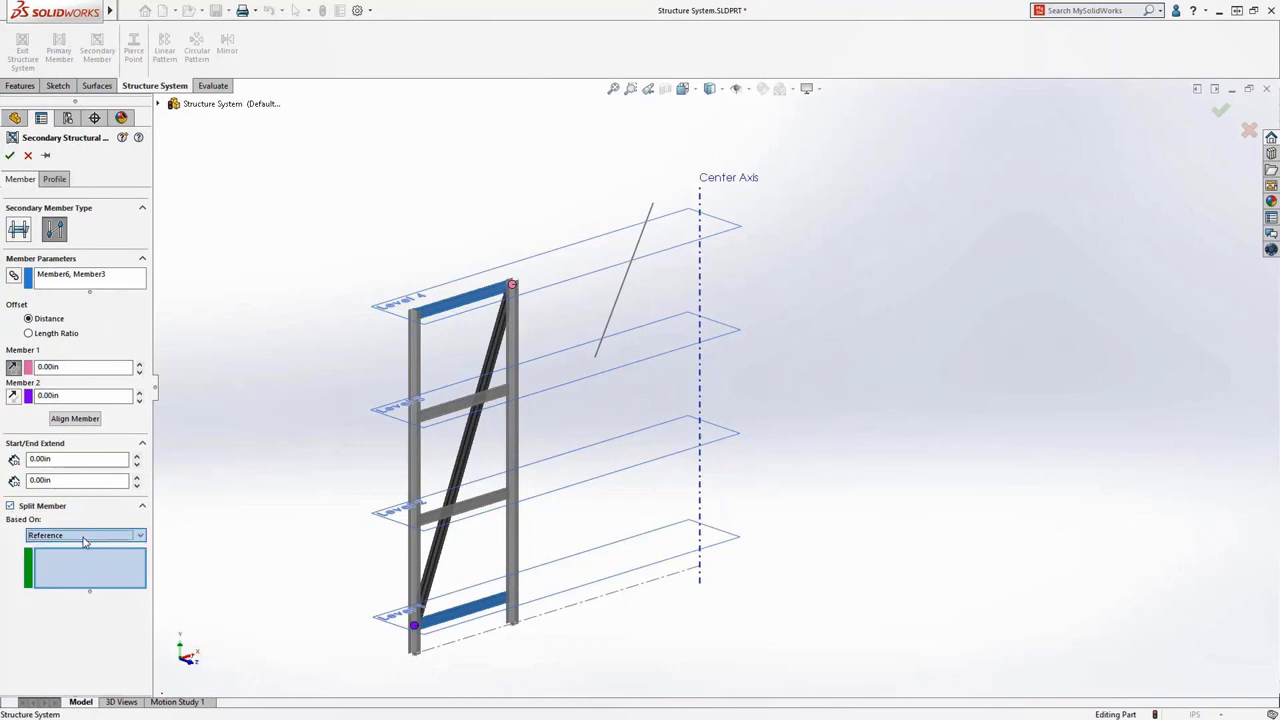
{"action": "left_click", "coordinate": [440, 521]}
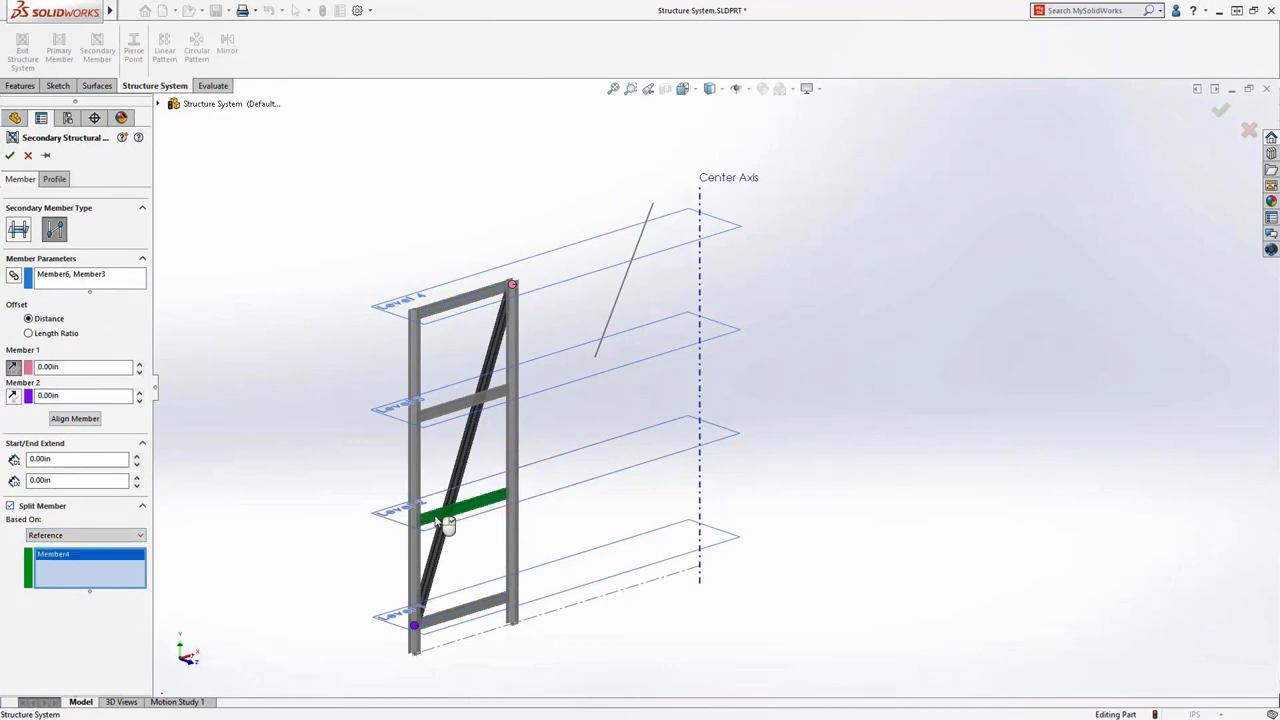
{"action": "left_click", "coordinate": [436, 414]}
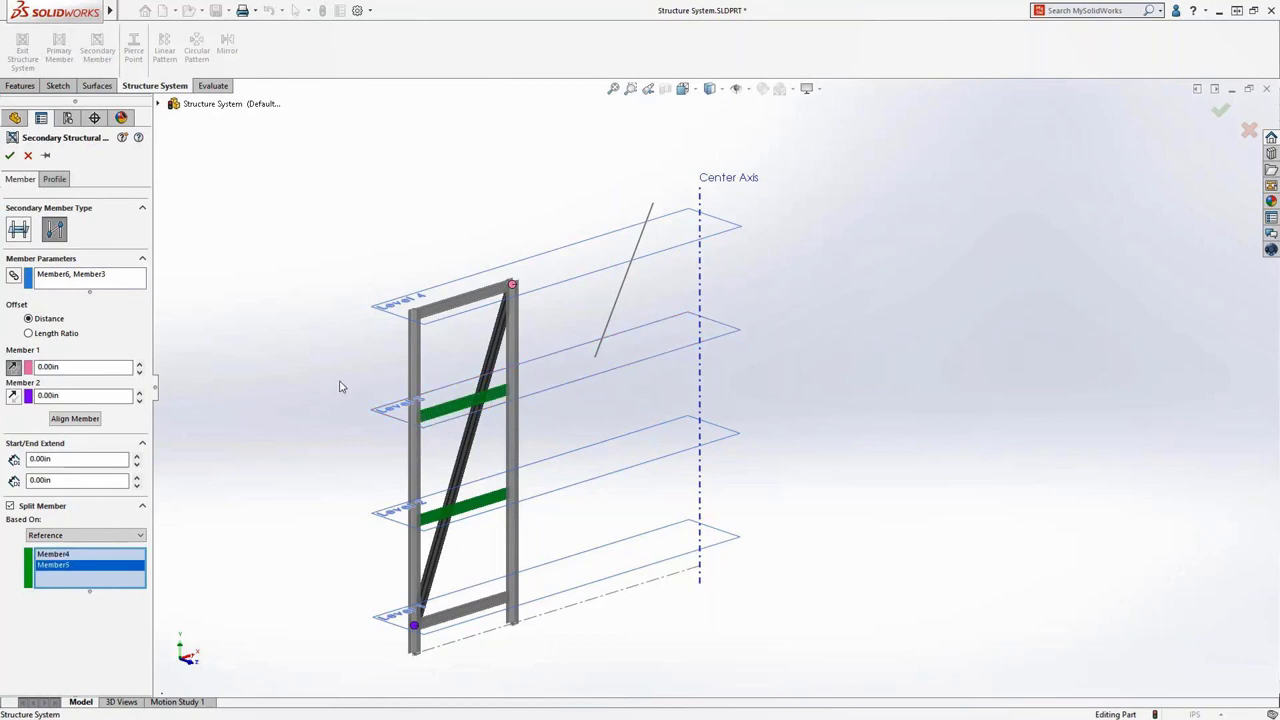
Rotate the brace profile 90° and accept the diagonal member.
{"action": "left_click", "coordinate": [54, 180]}
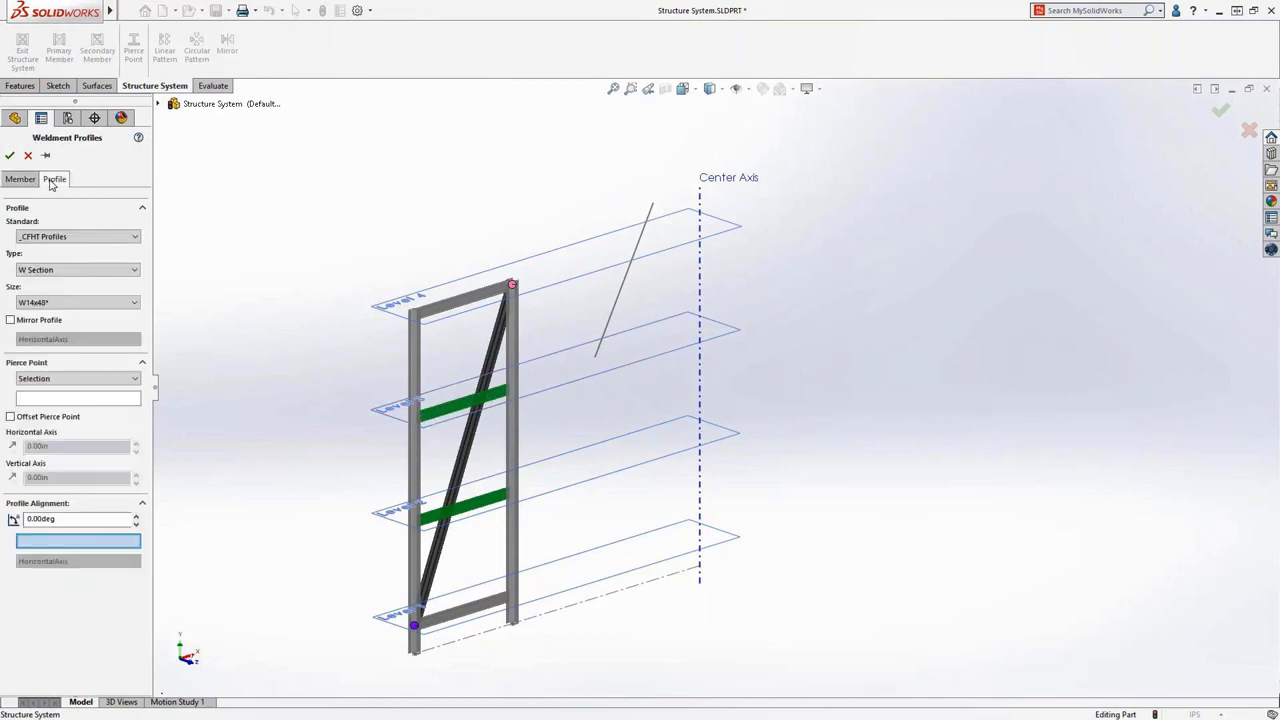
{"action": "double_click", "coordinate": [66, 520]}
{"action": "type", "text": "90"}
{"action": "key", "text": "Return"}
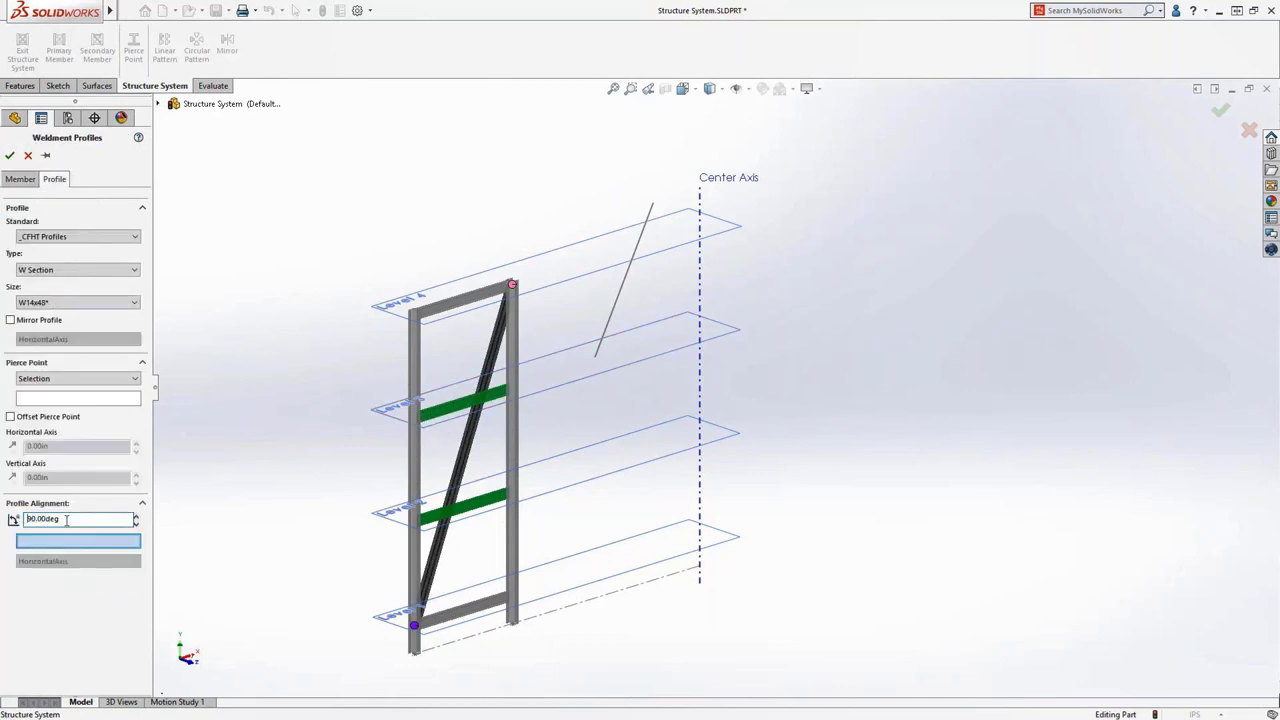
{"action": "left_click", "coordinate": [9, 156]}
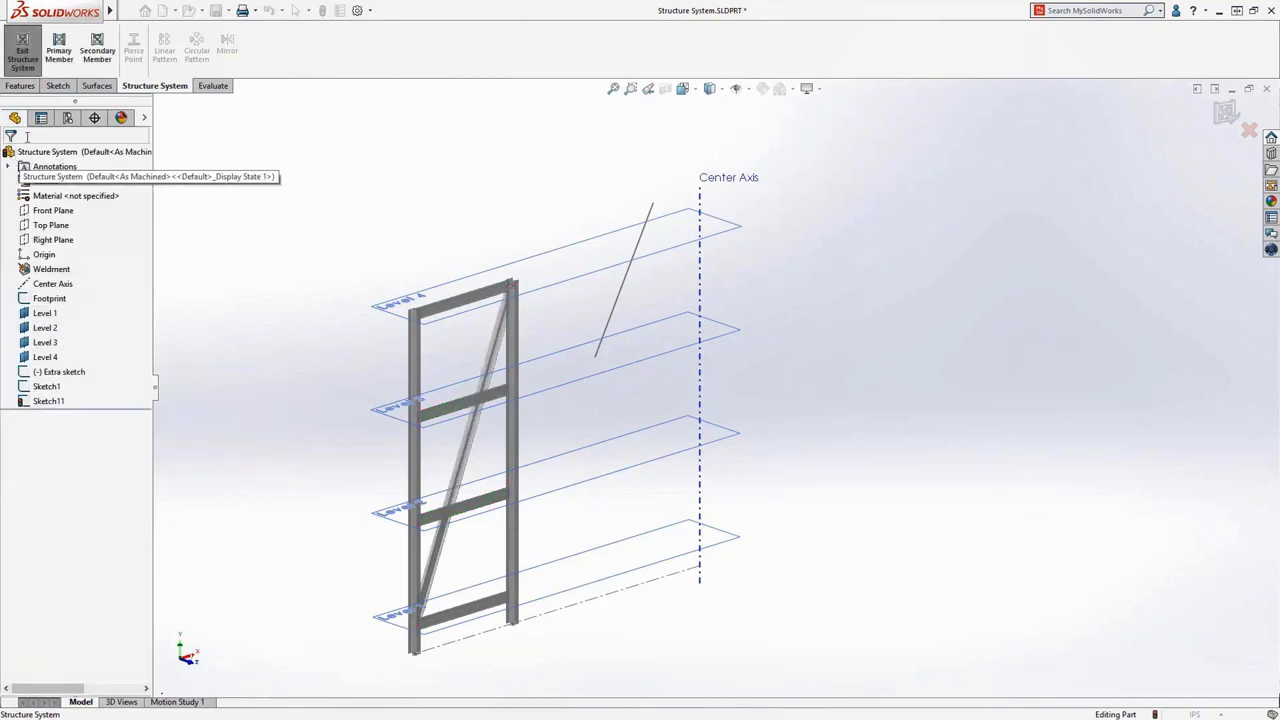
Exit the structure system and set planar trims for the simple and two-member corners.
{"action": "left_click", "coordinate": [23, 55]}
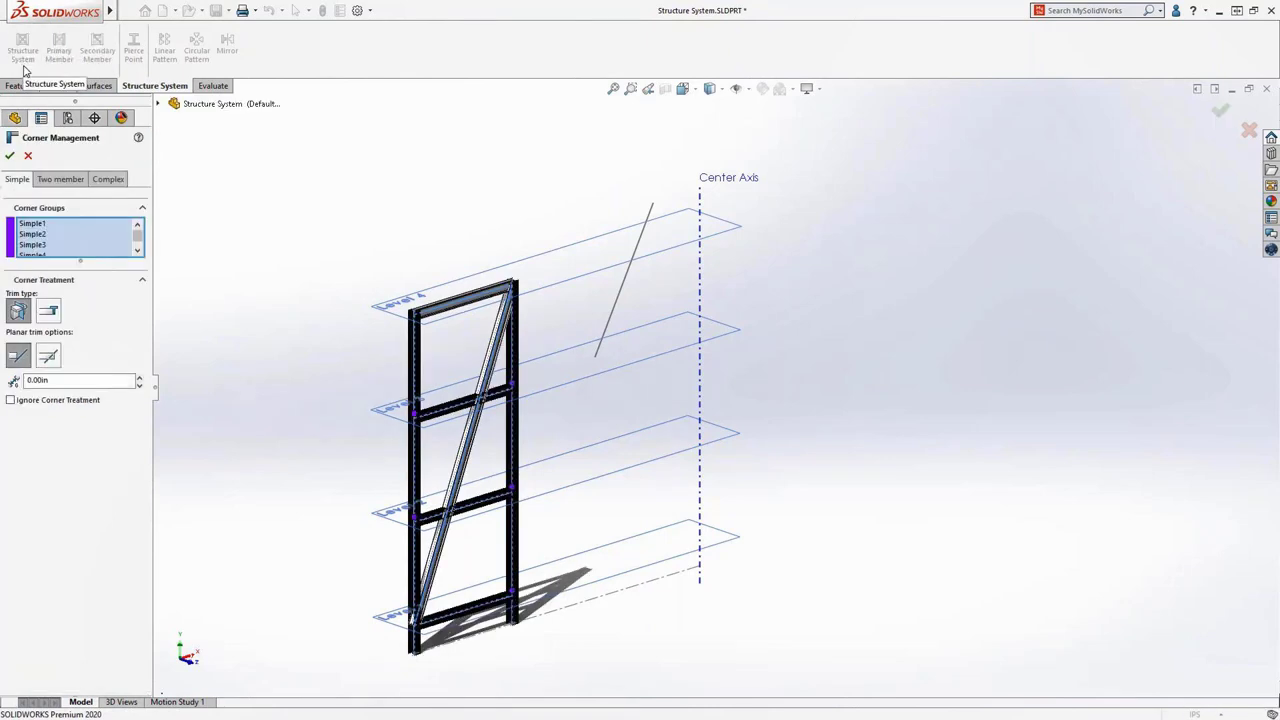
{"action": "left_click", "coordinate": [48, 355]}
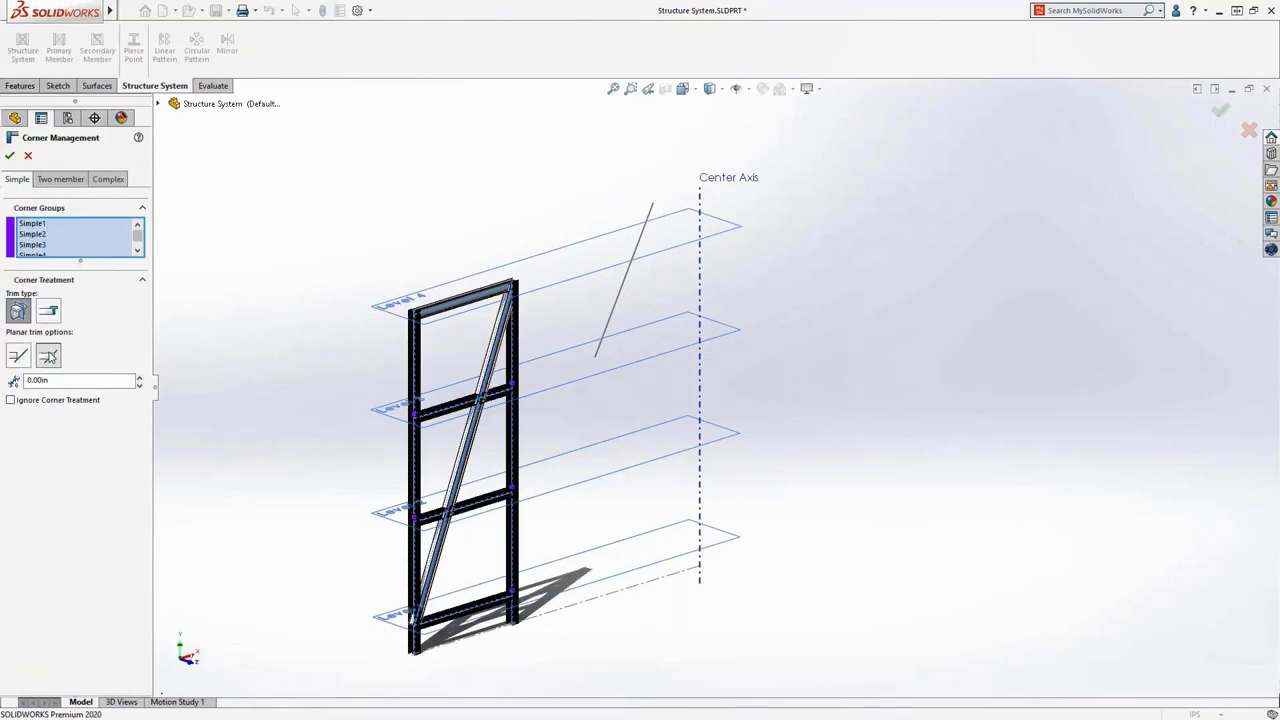
{"action": "left_click", "coordinate": [46, 234]}
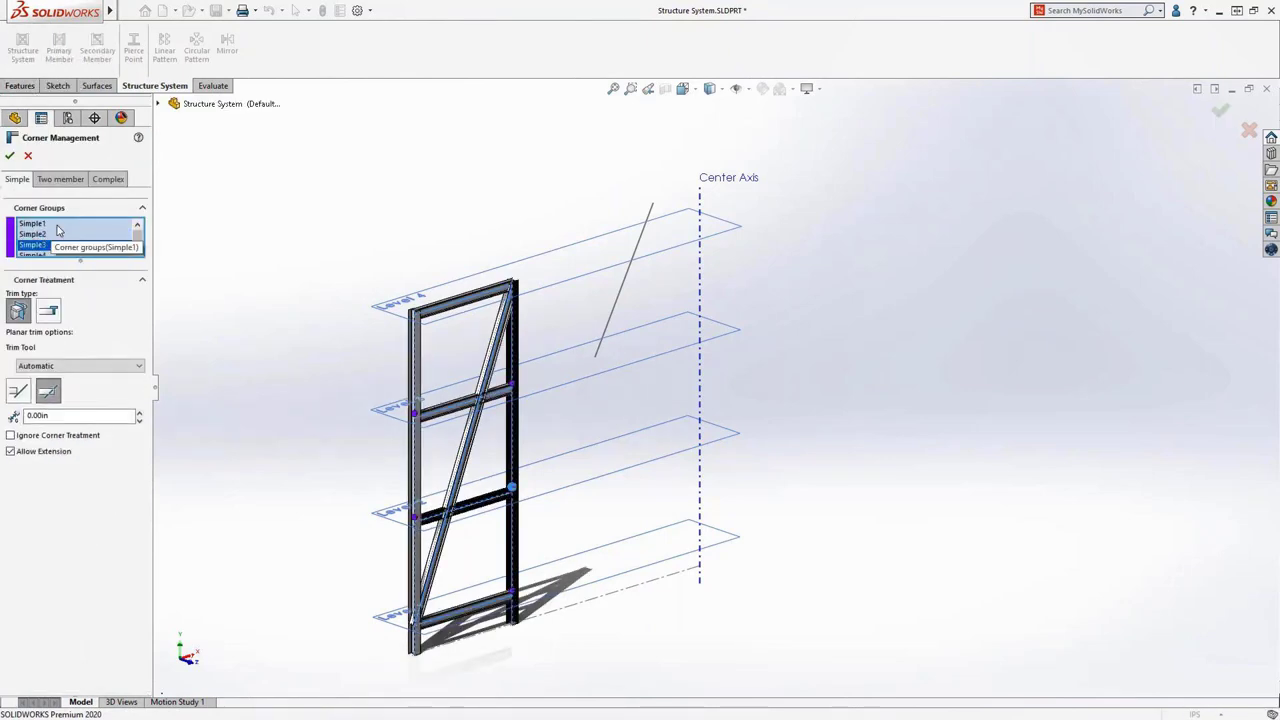
{"action": "left_click", "coordinate": [63, 179]}
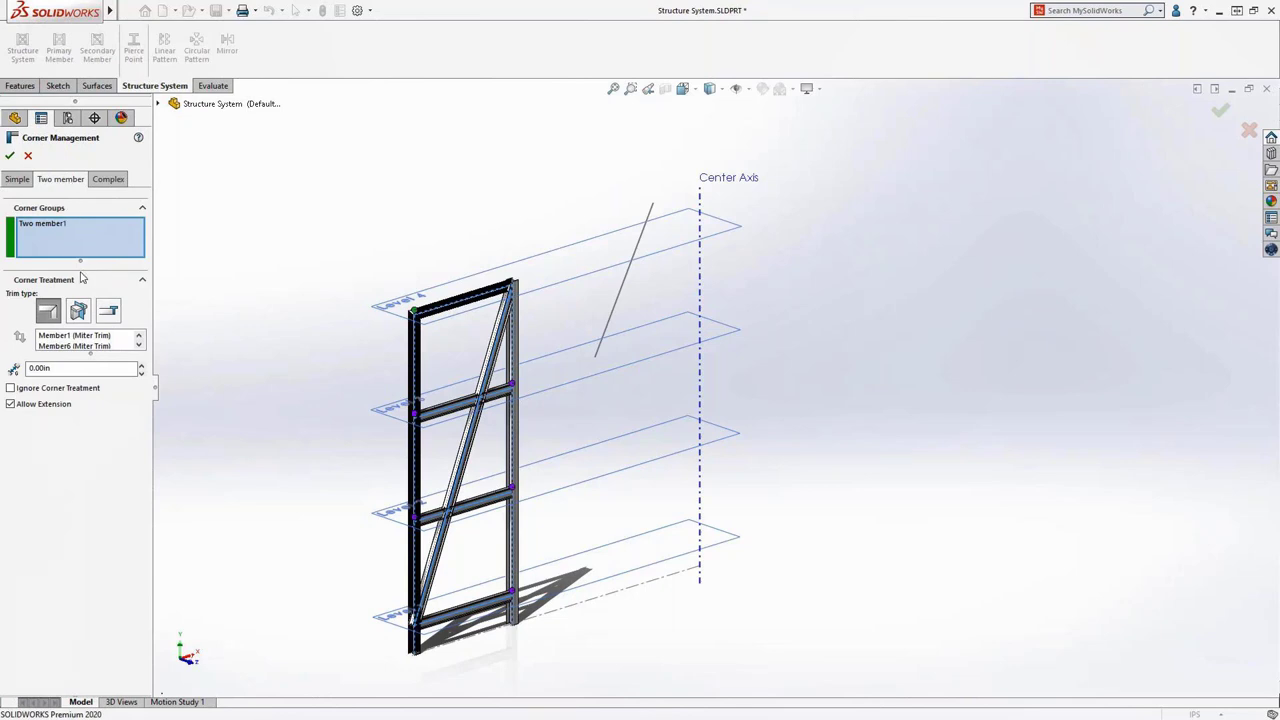
{"action": "left_click", "coordinate": [78, 311]}
{"action": "left_click", "coordinate": [78, 352]}
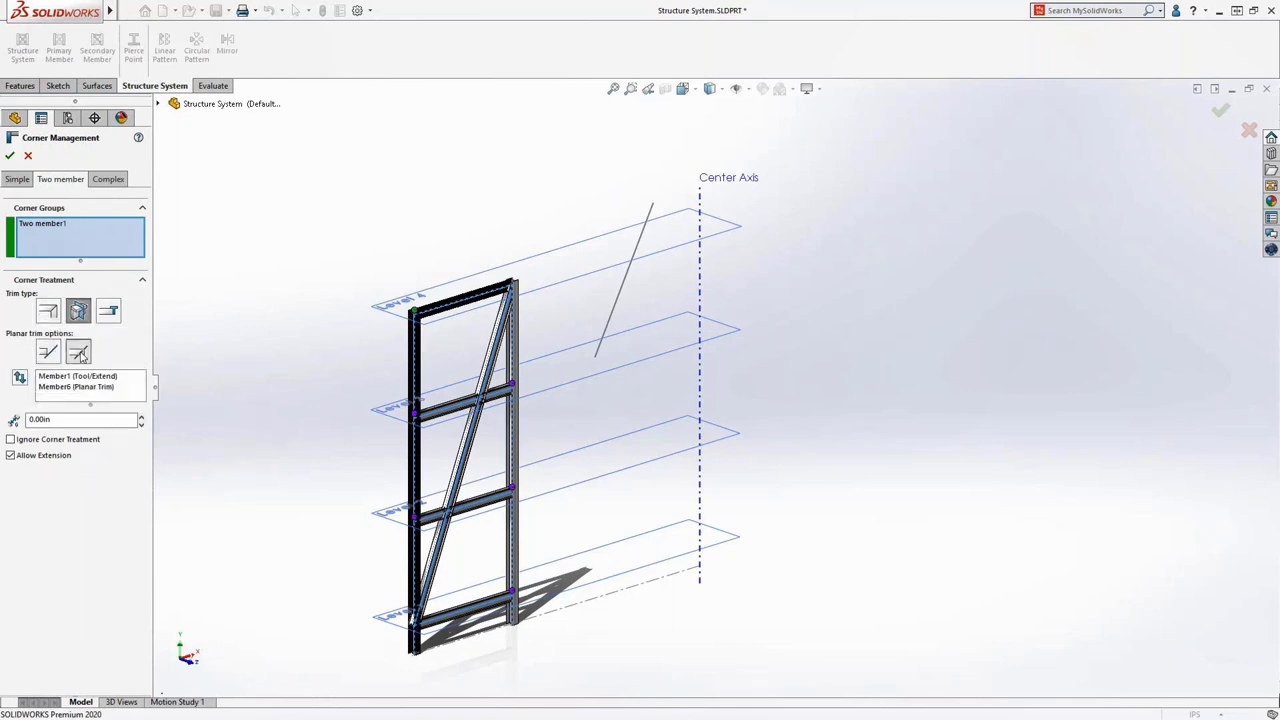
{"action": "left_click", "coordinate": [78, 376]}
{"action": "left_click", "coordinate": [80, 387]}
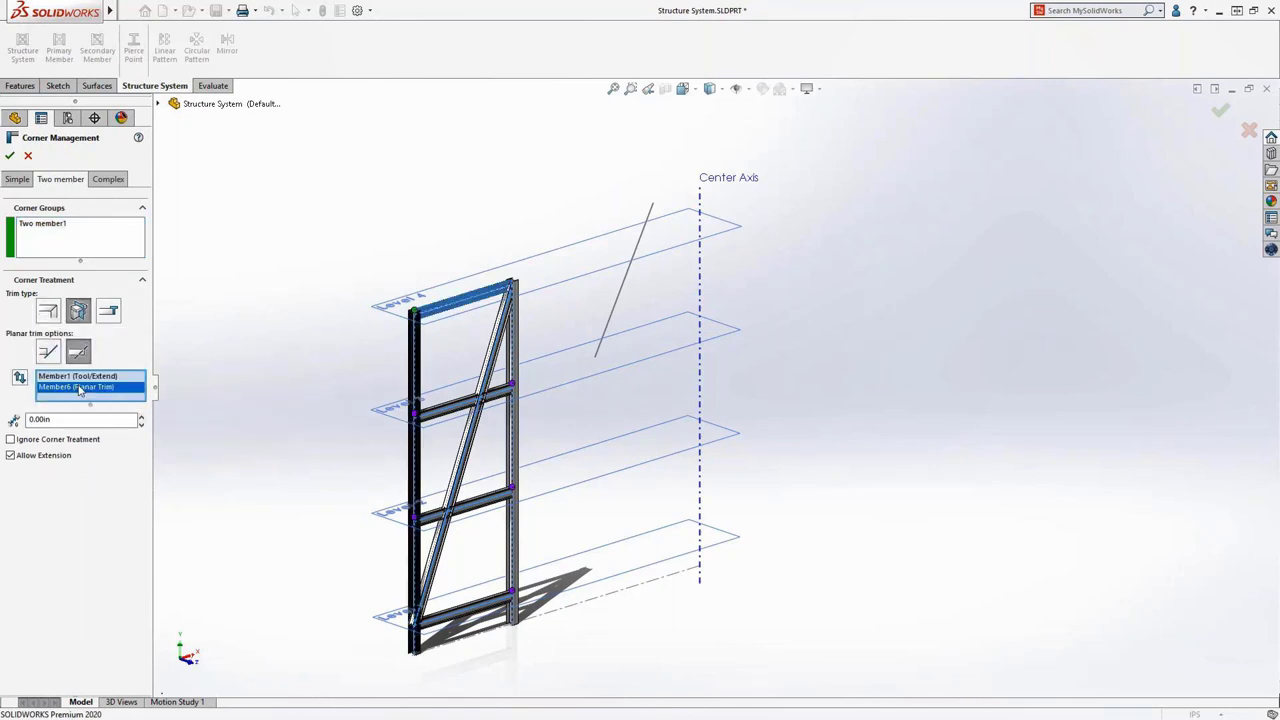
Set the Complex1 corner's trim tool and trimmed members, then accept Corner Management.
{"action": "left_click", "coordinate": [109, 180]}
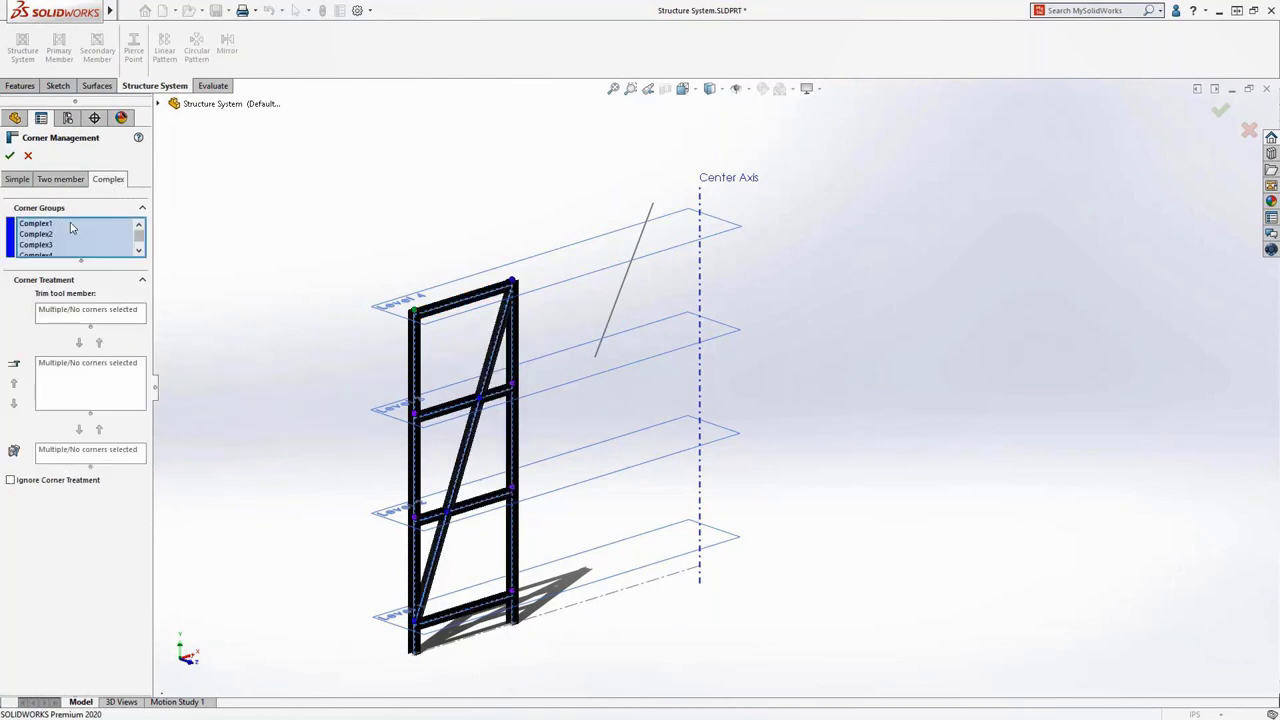
{"action": "left_click", "coordinate": [46, 225]}
{"action": "left_click", "coordinate": [60, 313]}
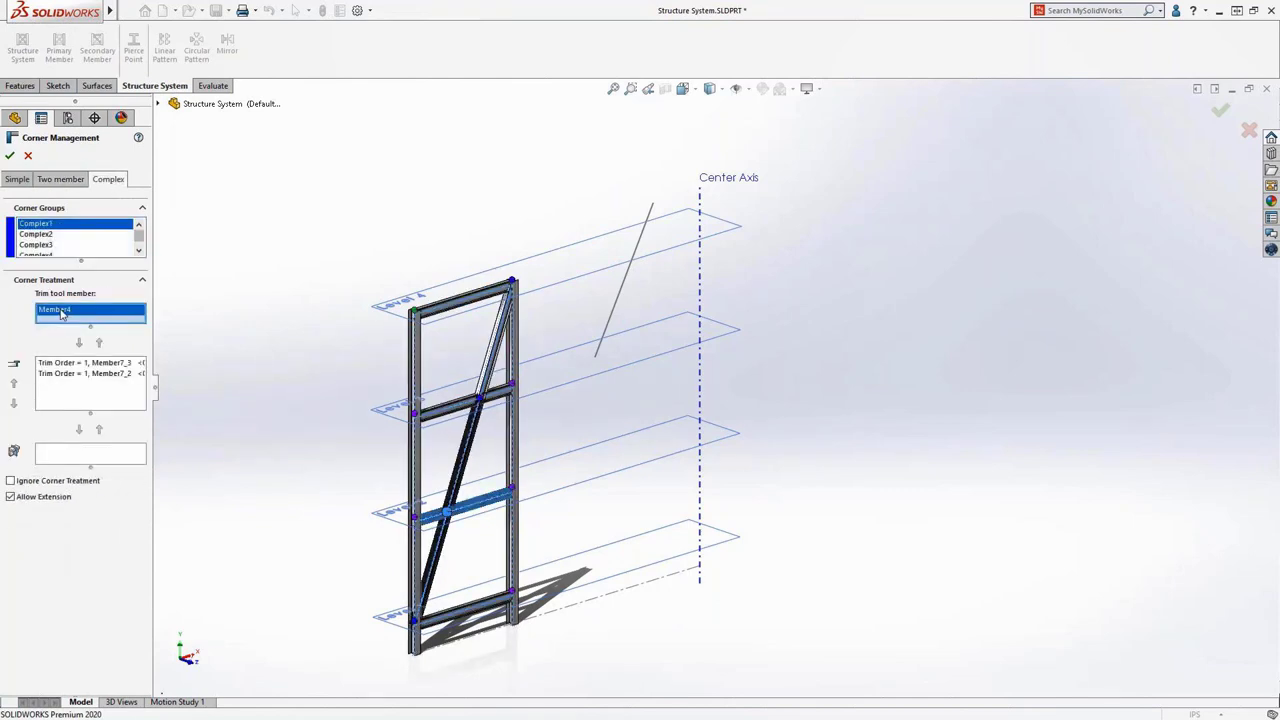
{"action": "left_click", "coordinate": [66, 362]}
{"action": "left_click", "coordinate": [66, 374]}
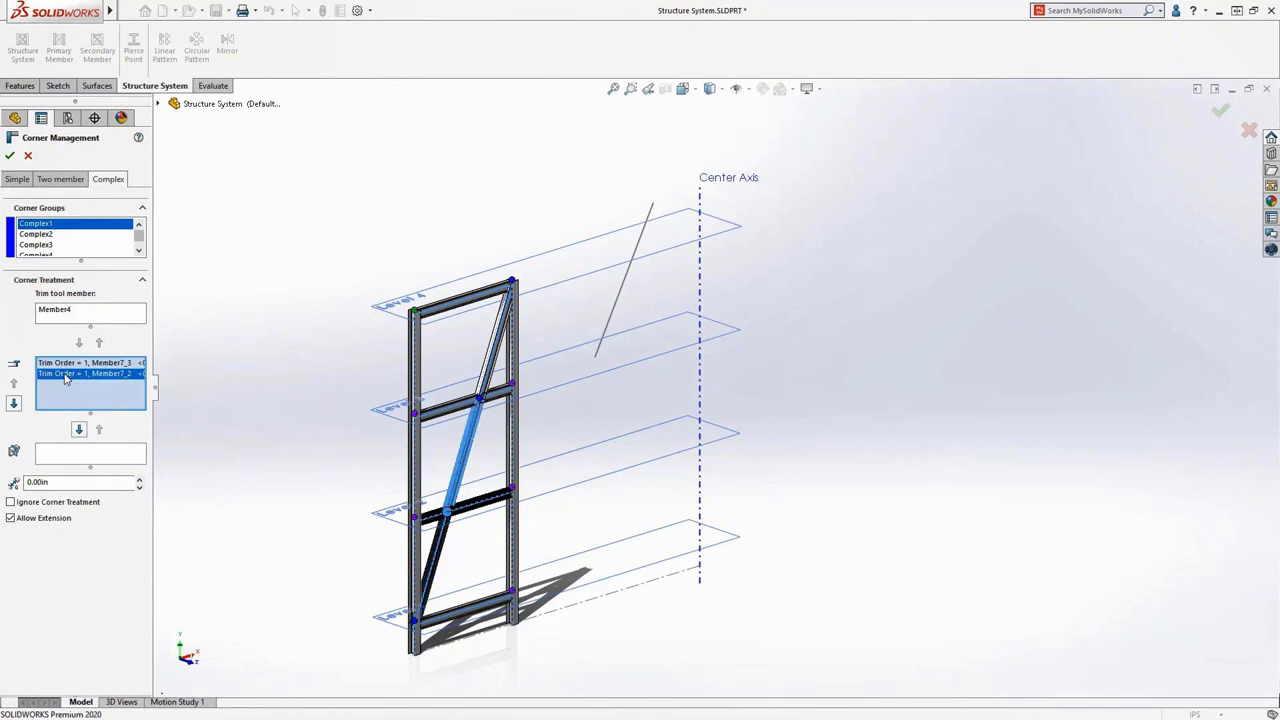
{"action": "left_click", "coordinate": [10, 156]}
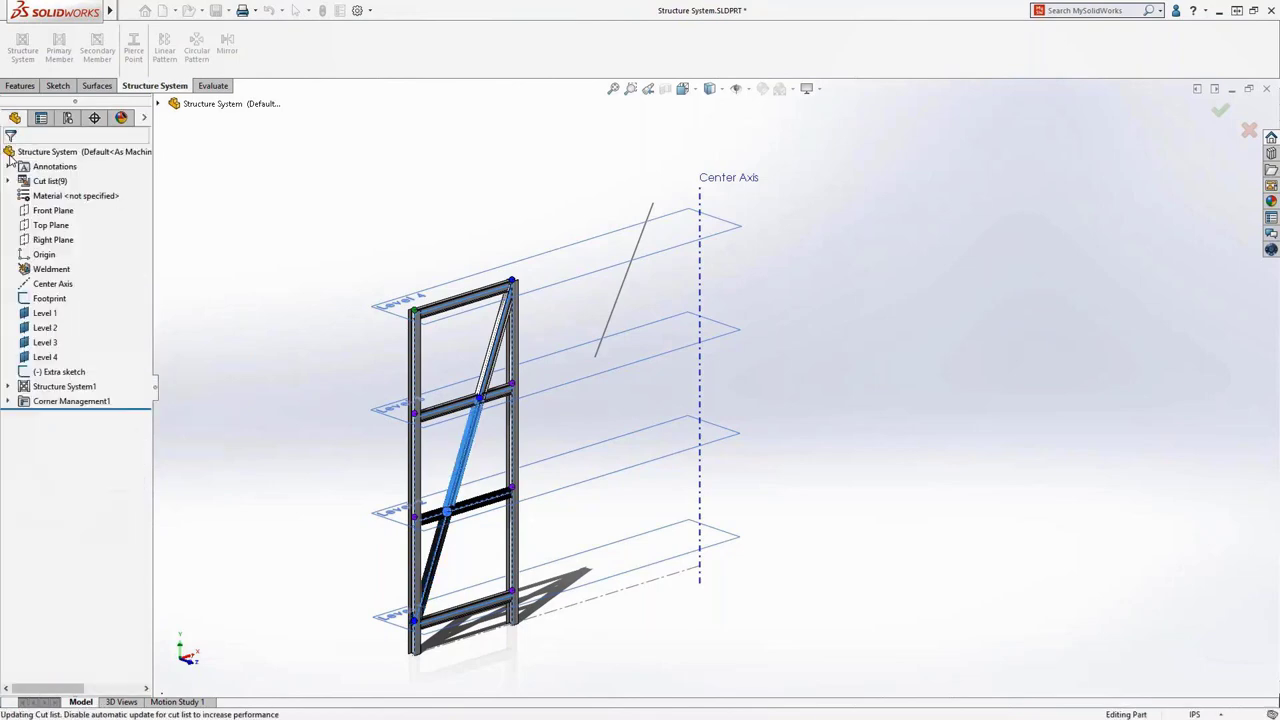
Zoom and orbit to inspect the frame's trimmed top corner, then return to the full view.
{"action": "left_click", "coordinate": [630, 88]}
{"action": "left_click_drag", "start_coordinate": [486, 266], "coordinate": [564, 341]}
{"action": "middle_click_drag", "start_coordinate": [649, 322], "coordinate": [600, 238]}
{"action": "left_click", "coordinate": [648, 91]}
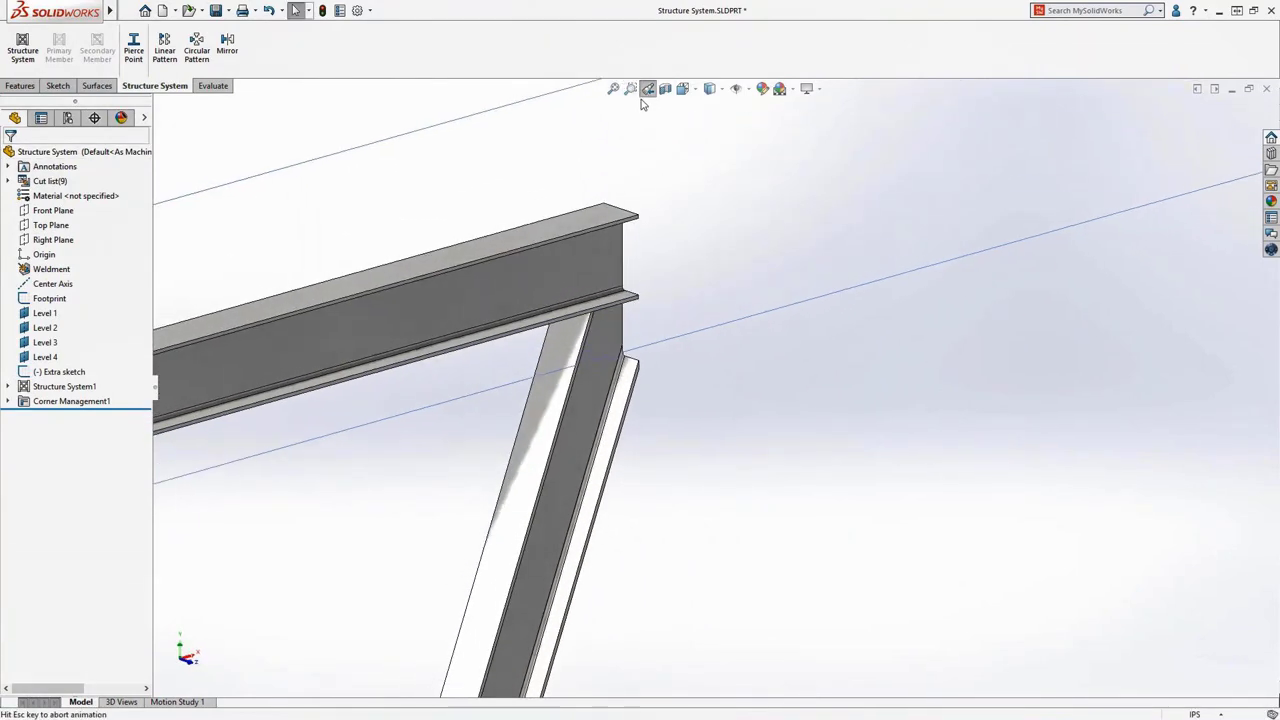
{"action": "left_click", "coordinate": [648, 91]}
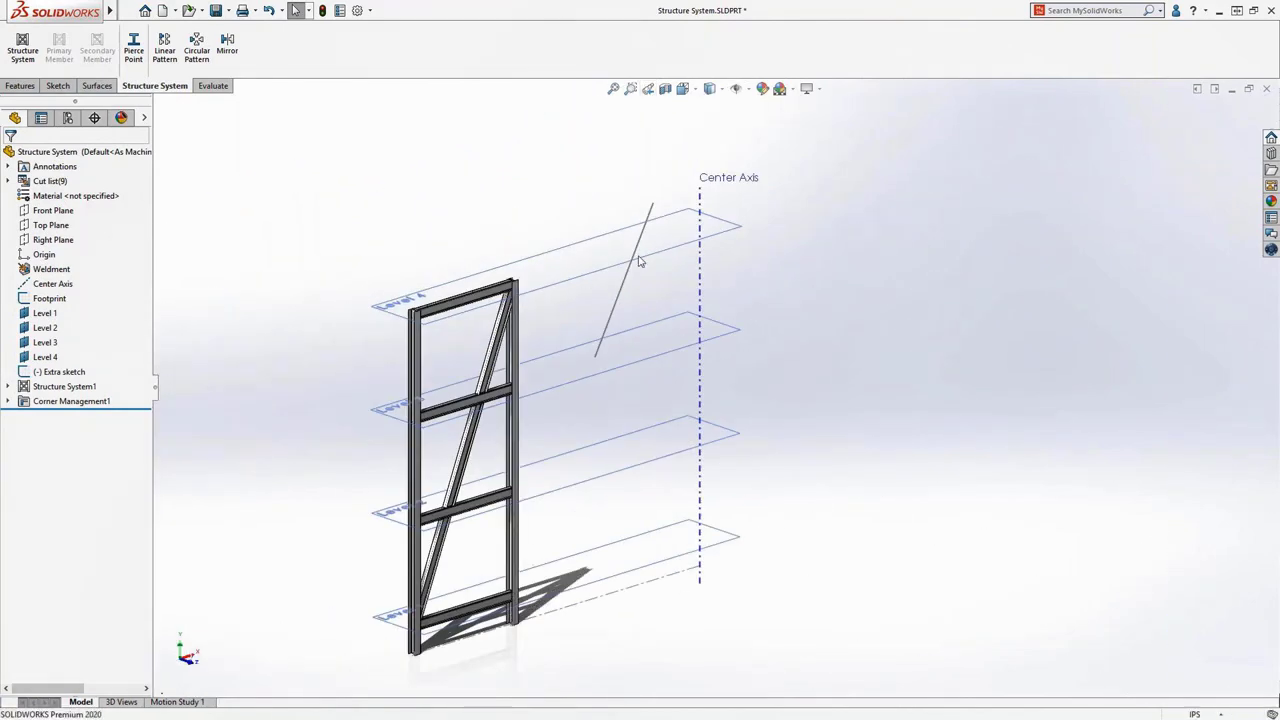
Circular-pattern the Structure System1 body around the Center Axis, 12 instances over 360°.
{"action": "left_click", "coordinate": [700, 226]}
{"action": "left_click", "coordinate": [196, 48]}
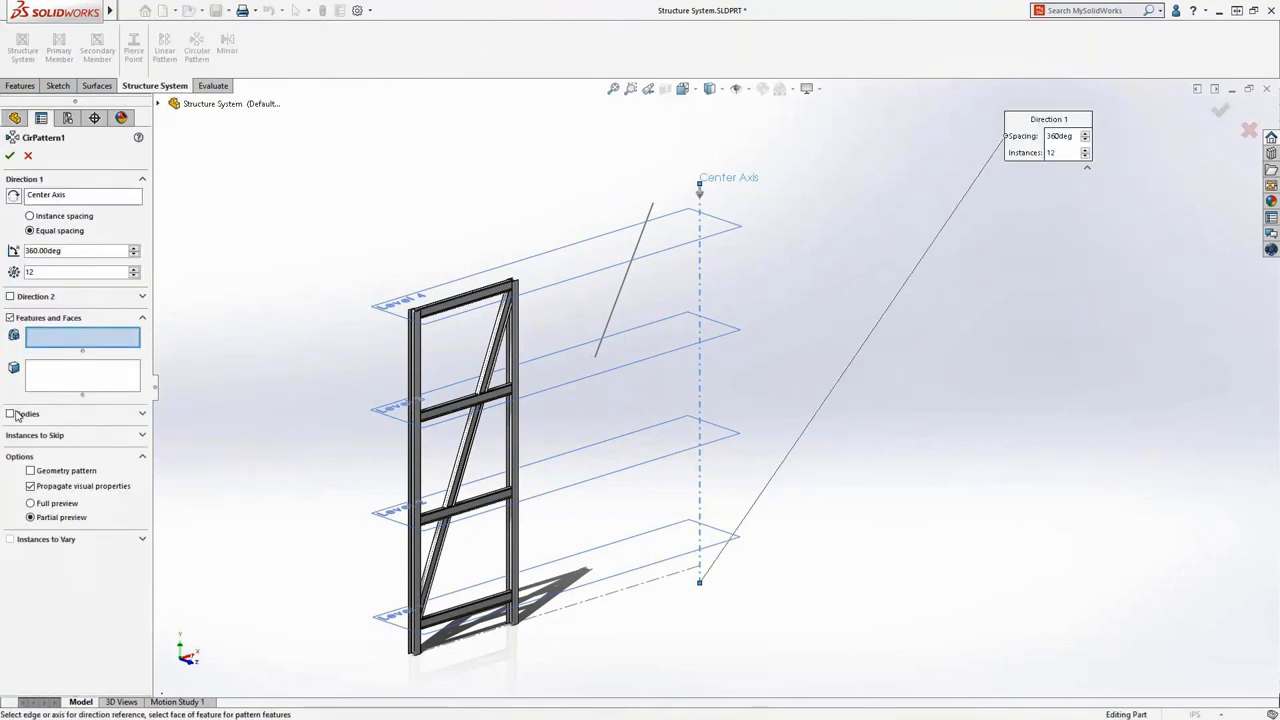
{"action": "left_click", "coordinate": [16, 416]}
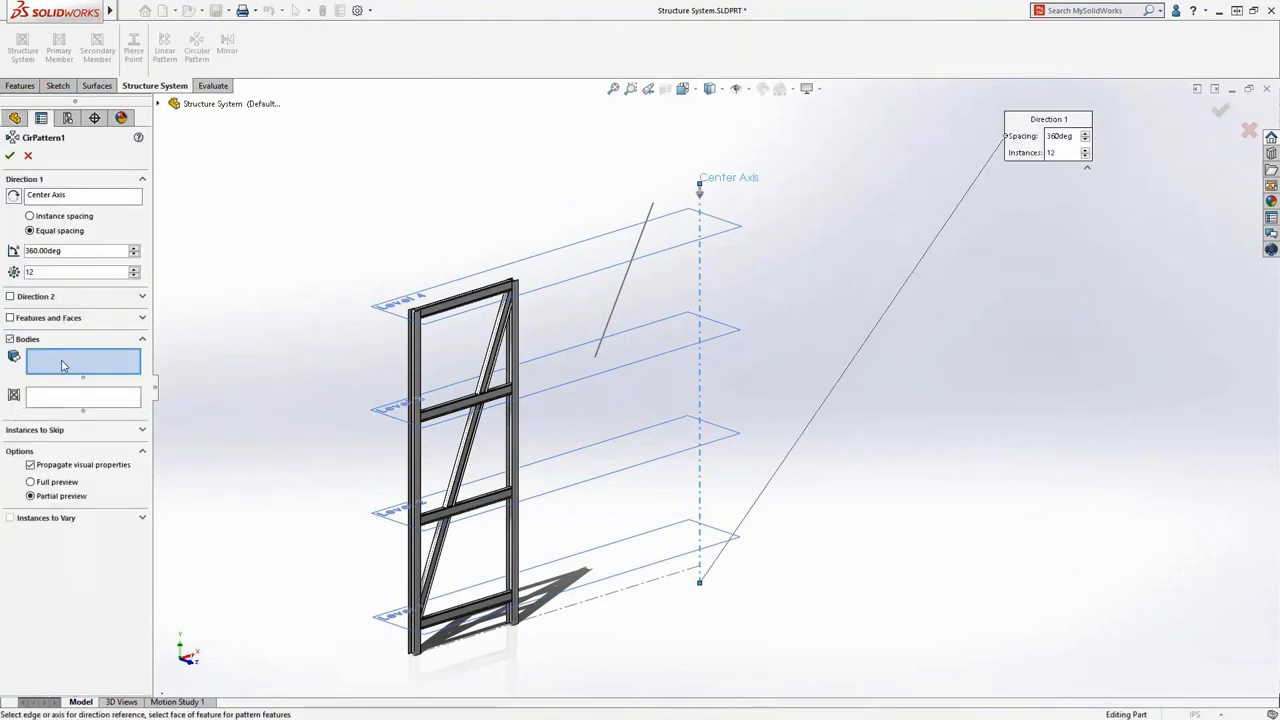
{"action": "left_click", "coordinate": [60, 398]}
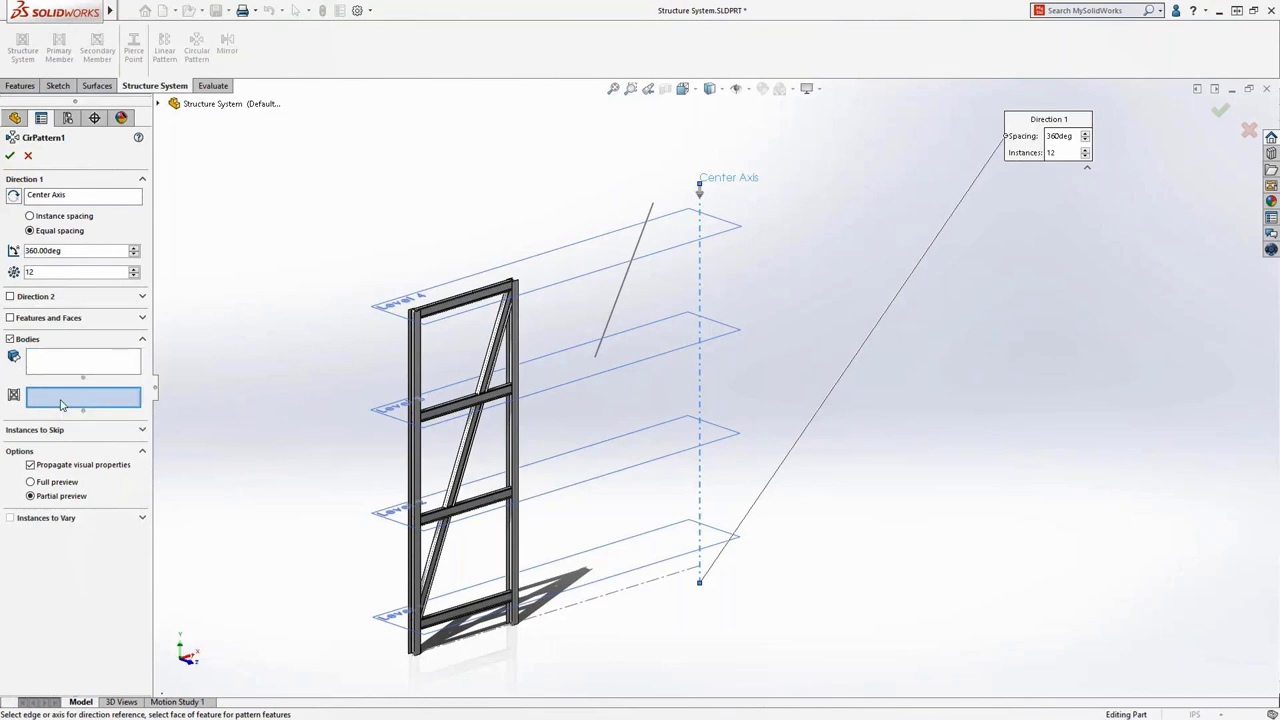
{"action": "left_click", "coordinate": [417, 380]}
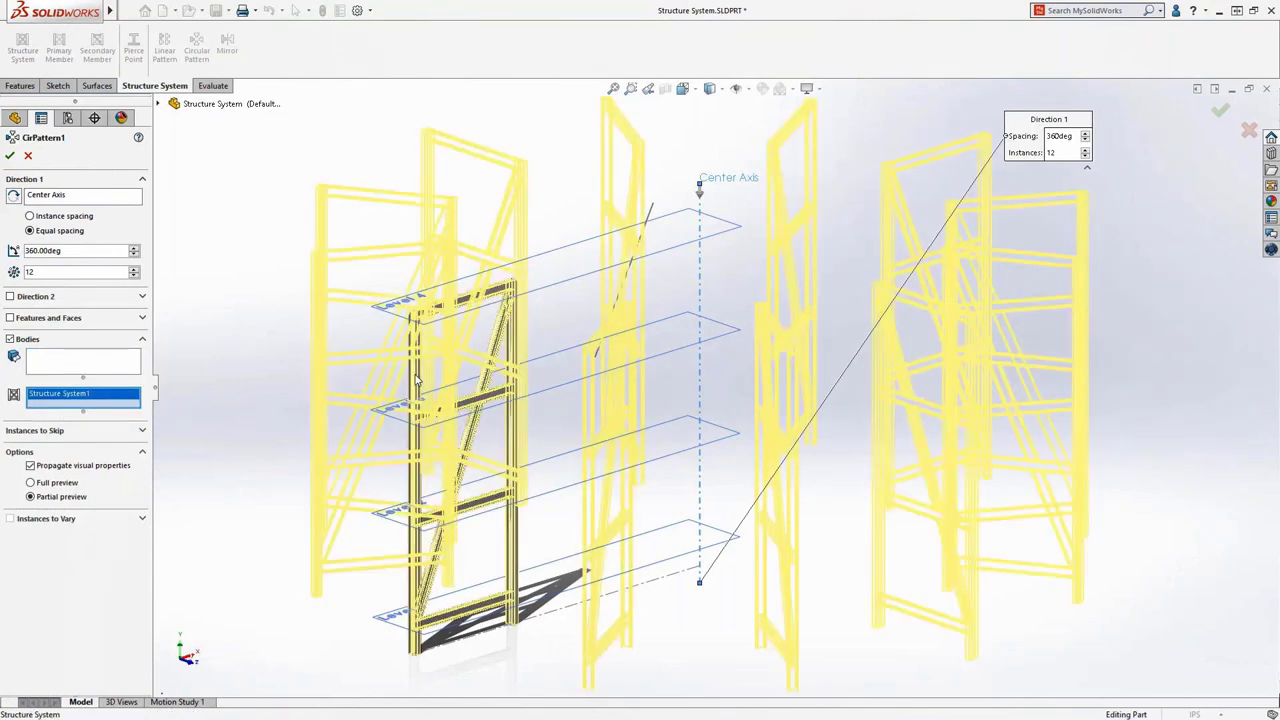
{"action": "right_click", "coordinate": [416, 378]}
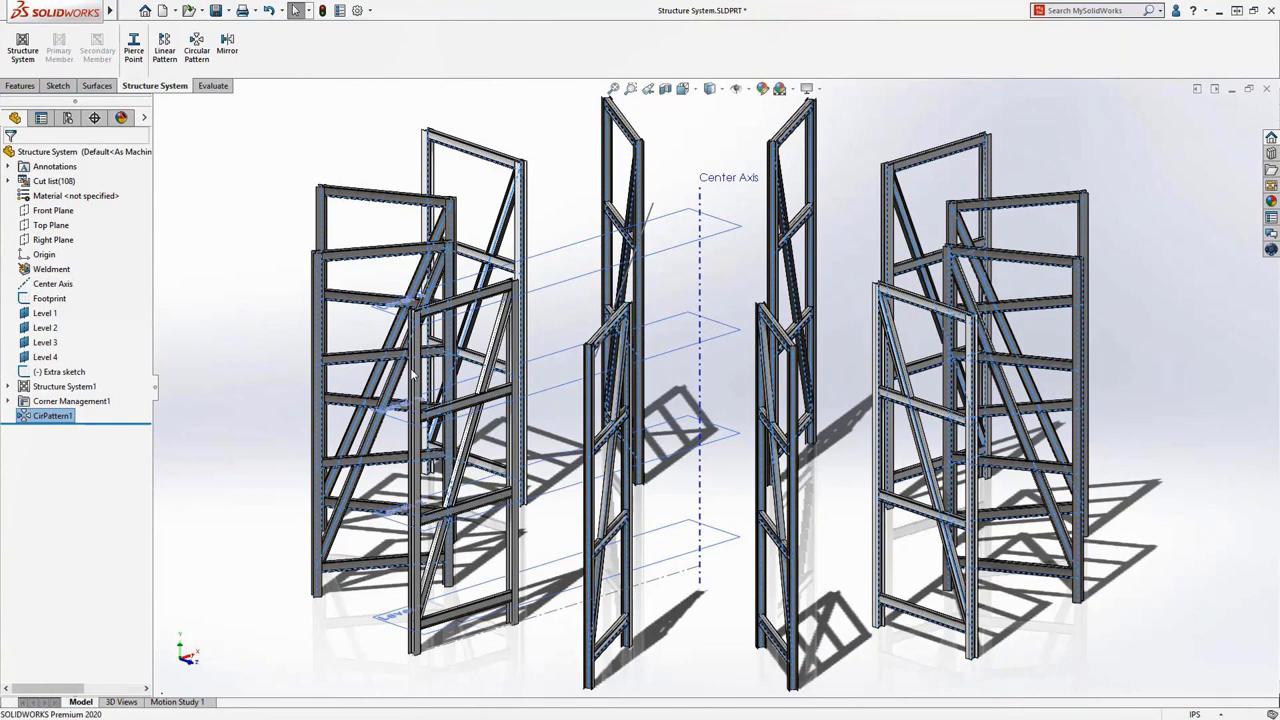
{"action": "left_click", "coordinate": [22, 50]}
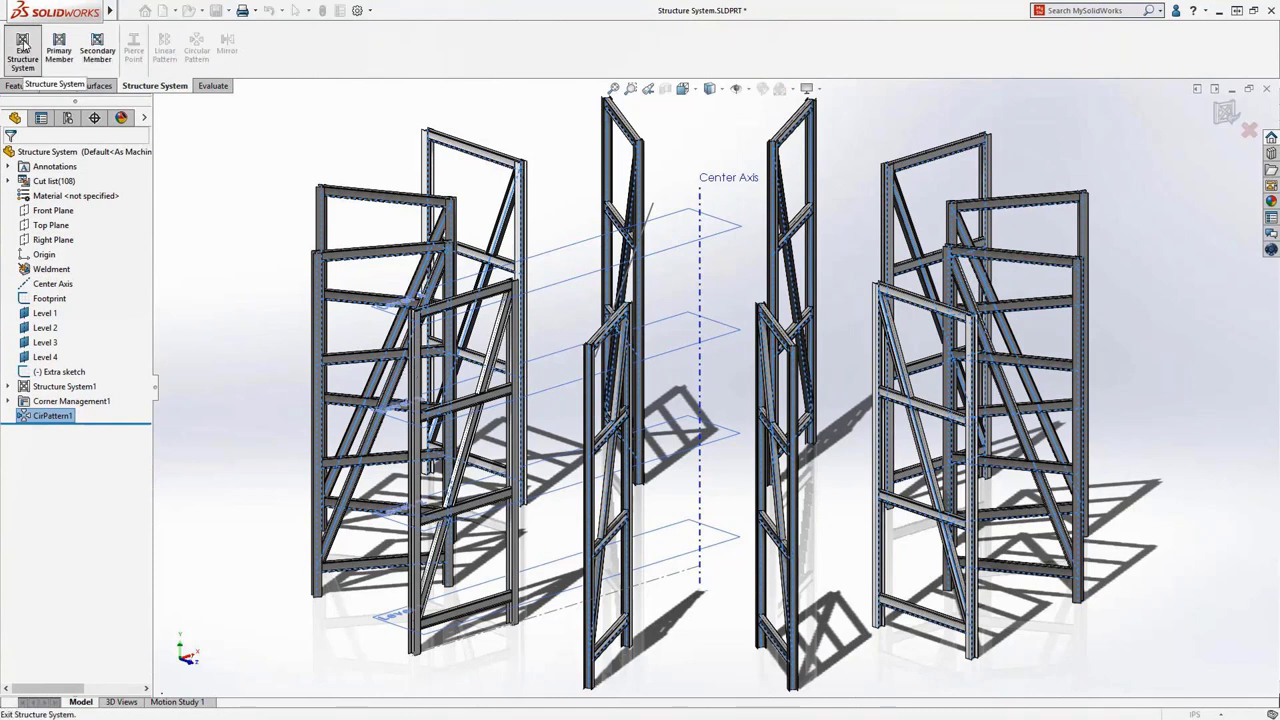
Start a support-plane Secondary Member between the two neighbouring posts on the Level 1–4 planes.
{"action": "left_click", "coordinate": [97, 53]}
{"action": "left_click", "coordinate": [18, 229]}
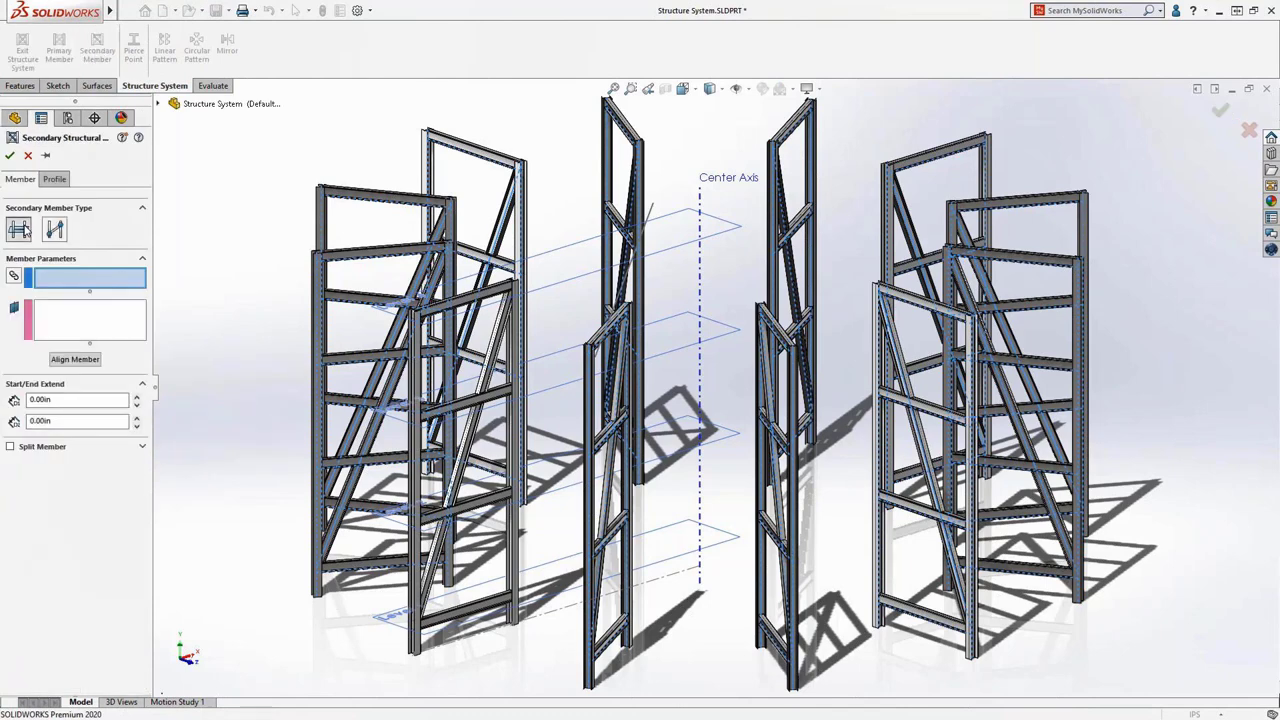
{"action": "left_click", "coordinate": [419, 652]}
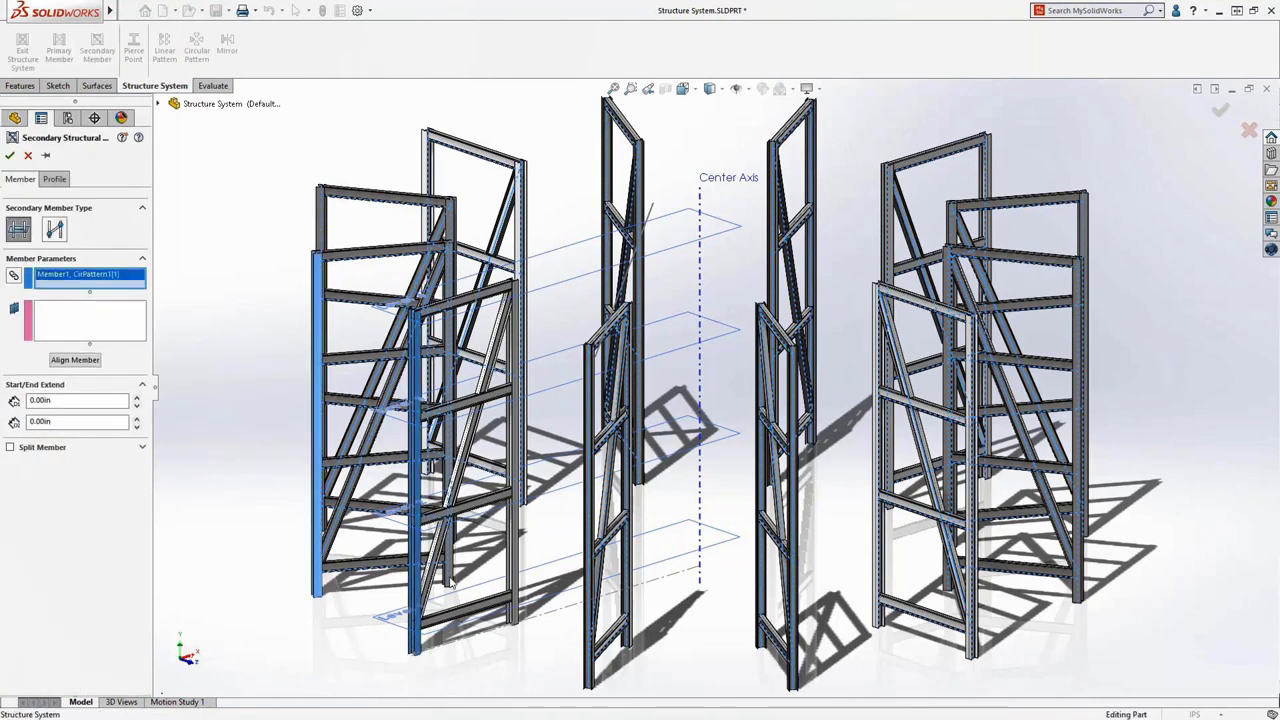
{"action": "left_click", "coordinate": [330, 594]}
{"action": "left_click", "coordinate": [516, 583]}
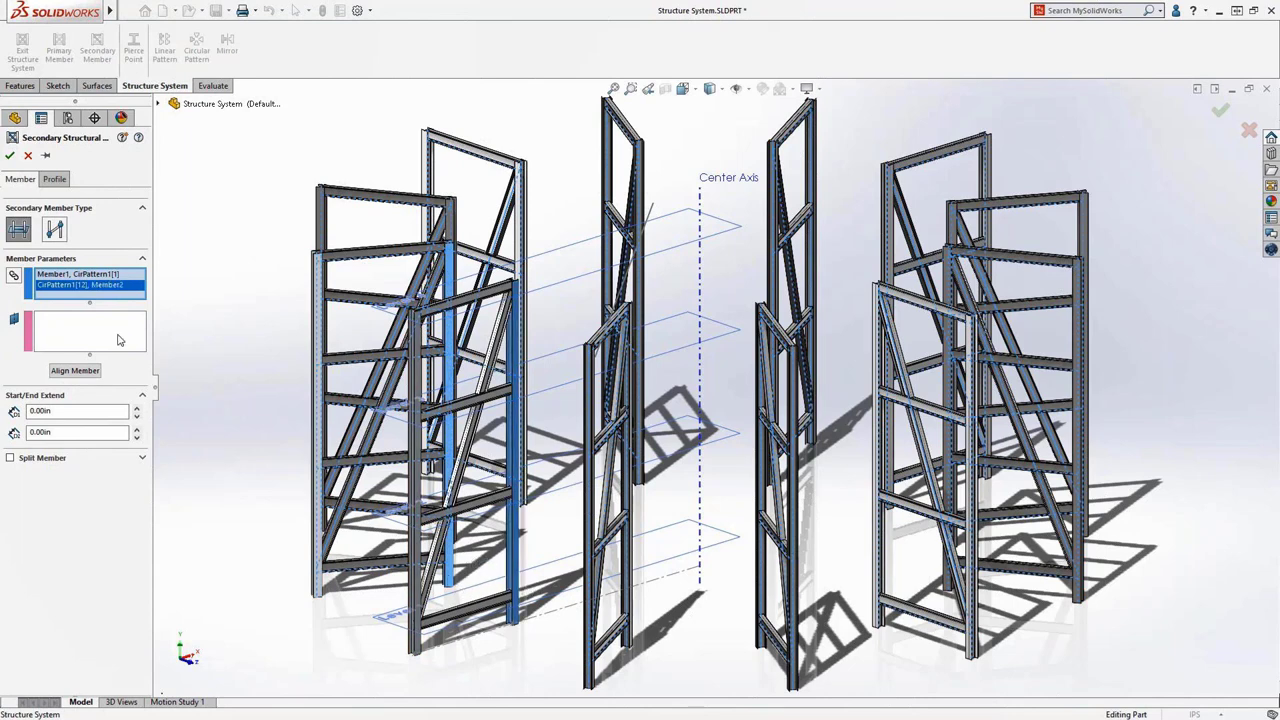
{"action": "left_click", "coordinate": [111, 331]}
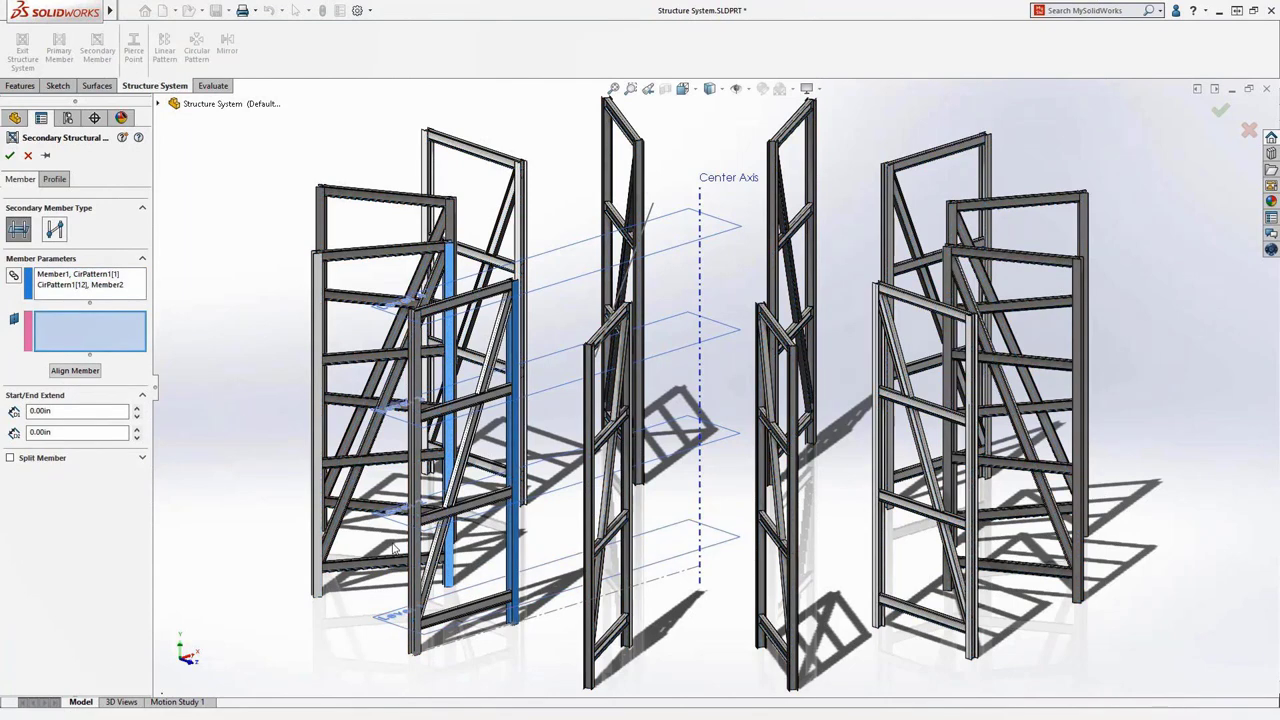
{"action": "left_click", "coordinate": [390, 630]}
{"action": "left_click", "coordinate": [398, 428]}
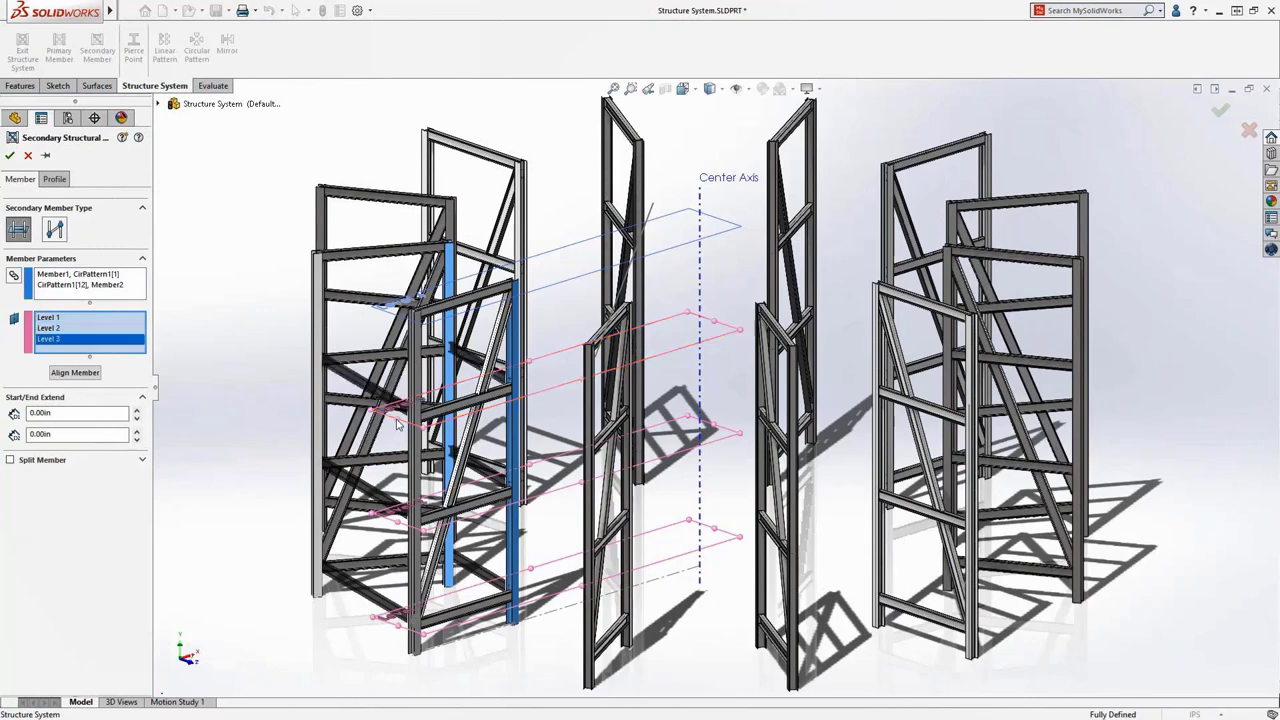
{"action": "left_click", "coordinate": [396, 320]}
Pierce the beam profile at the top flange centre and accept the connecting beams.
{"action": "left_click", "coordinate": [54, 179]}
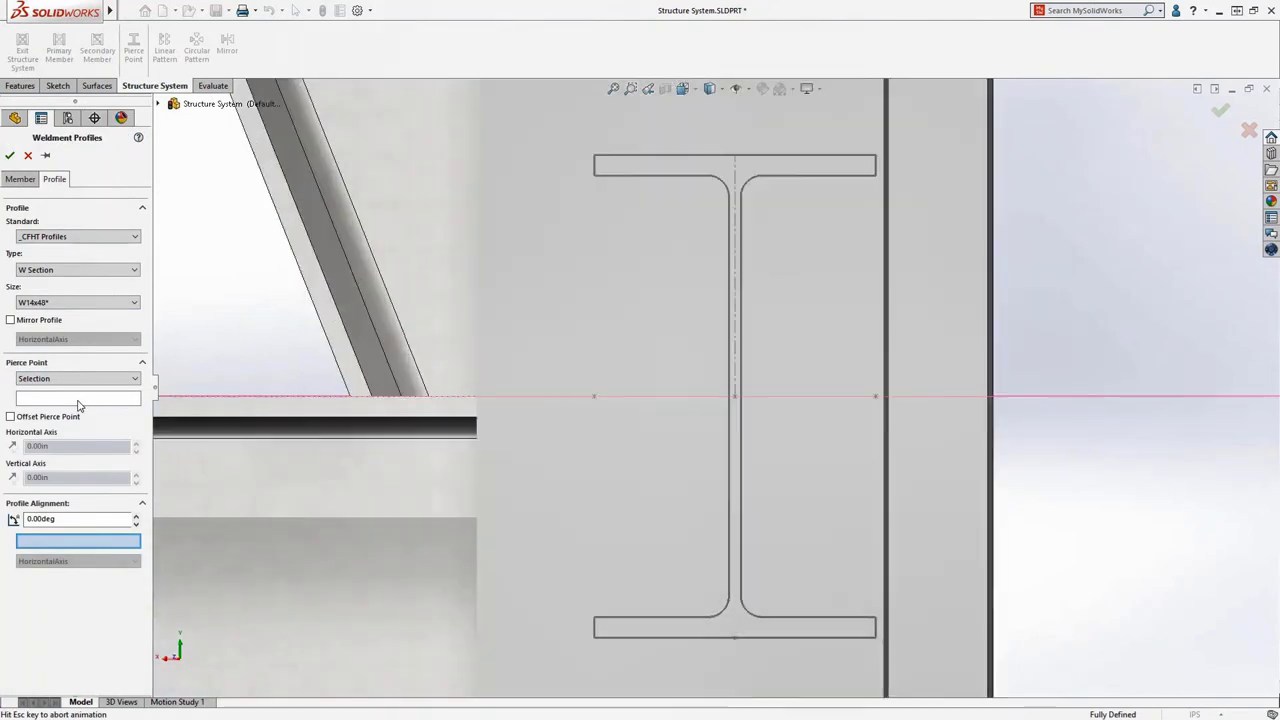
{"action": "left_click", "coordinate": [78, 399]}
{"action": "left_click", "coordinate": [714, 127]}
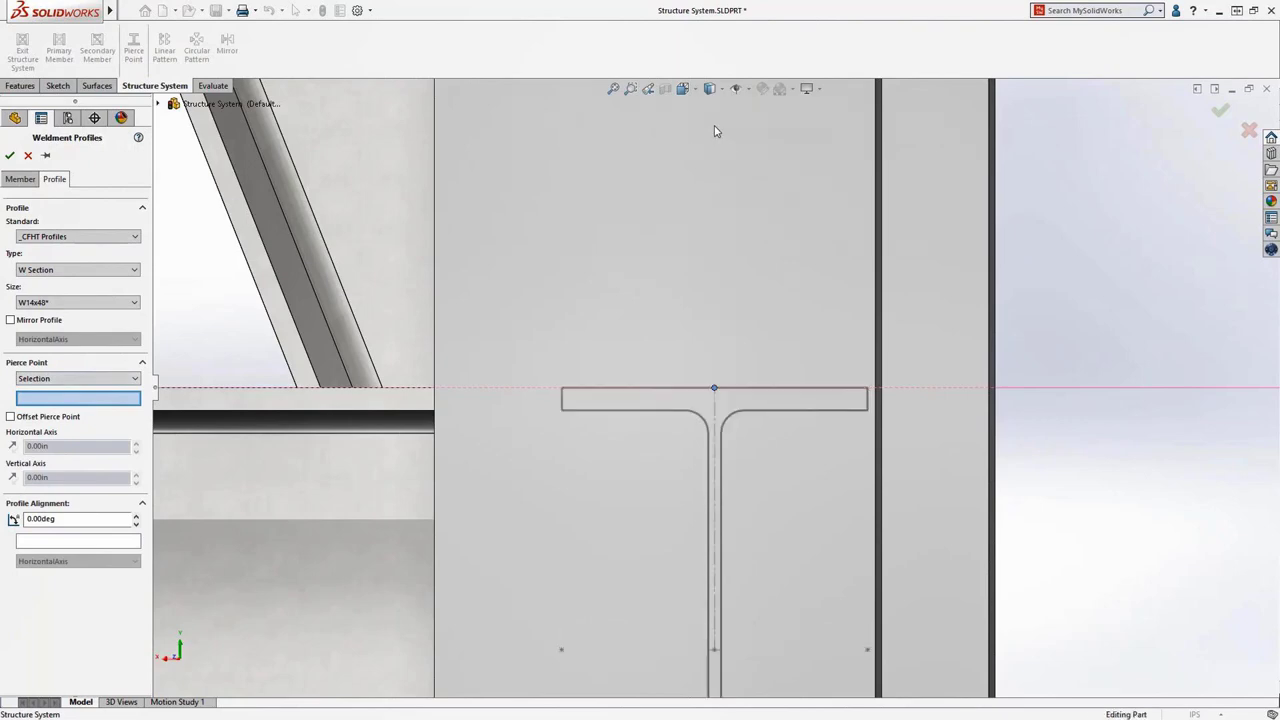
{"action": "key", "text": "Return"}
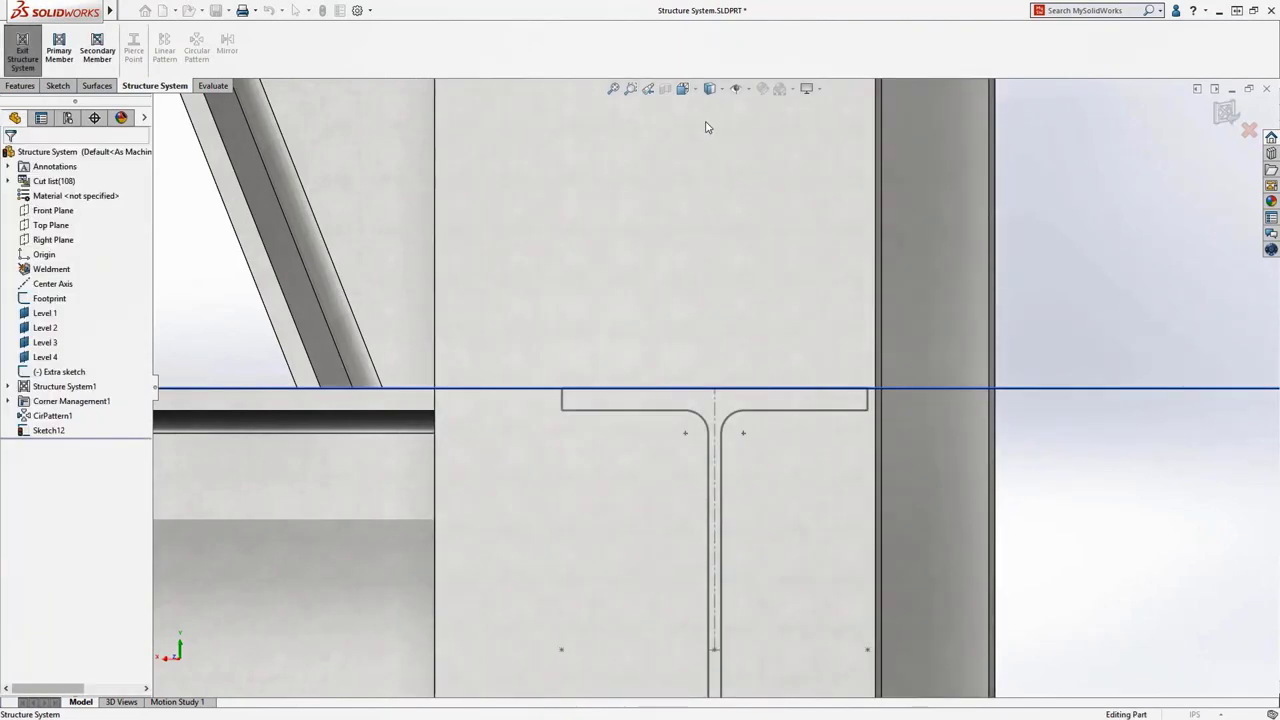
{"action": "left_click", "coordinate": [648, 89]}
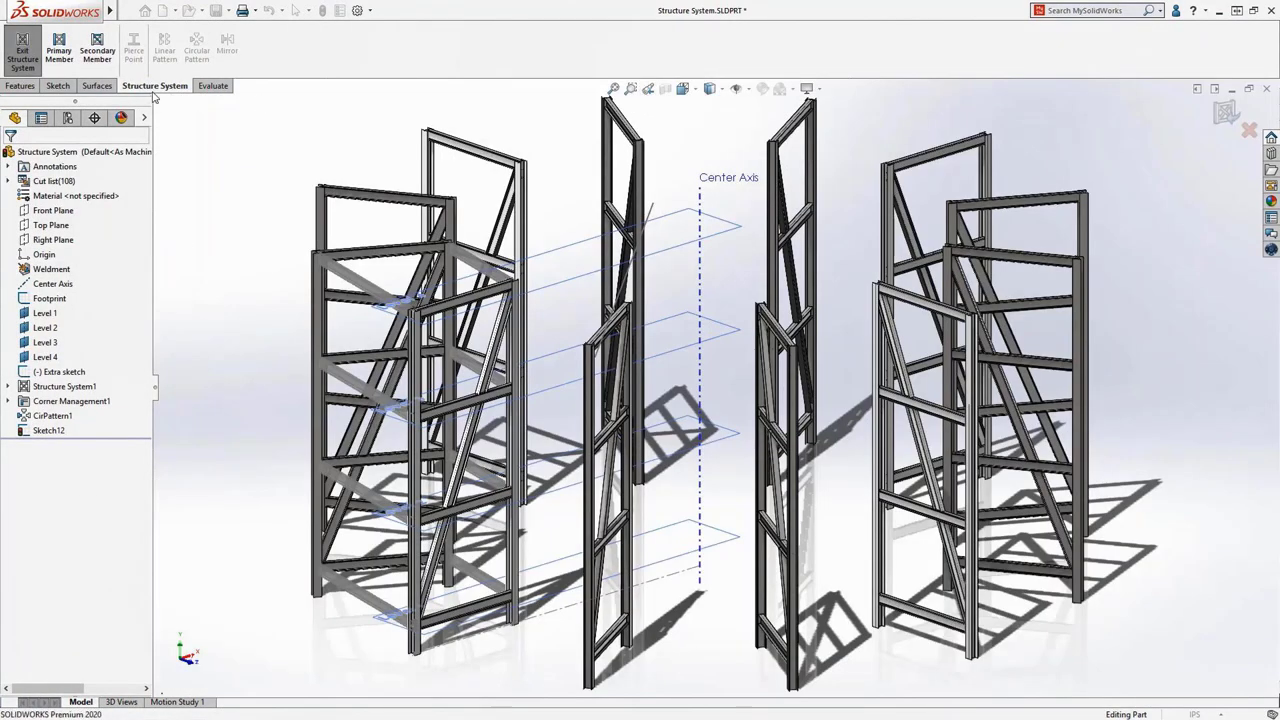
End-trim the simple corners and change the two-member corners' trim type.
{"action": "left_click", "coordinate": [25, 55]}
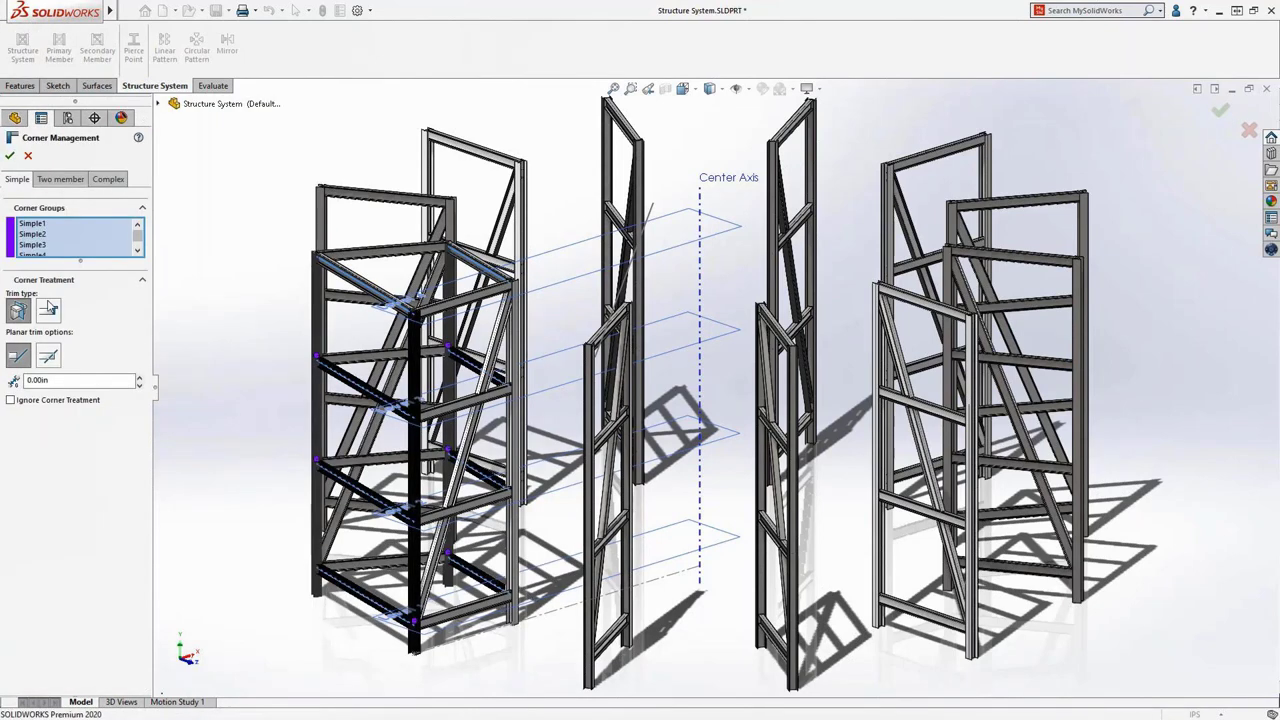
{"action": "left_click", "coordinate": [48, 311]}
{"action": "left_click", "coordinate": [60, 179]}
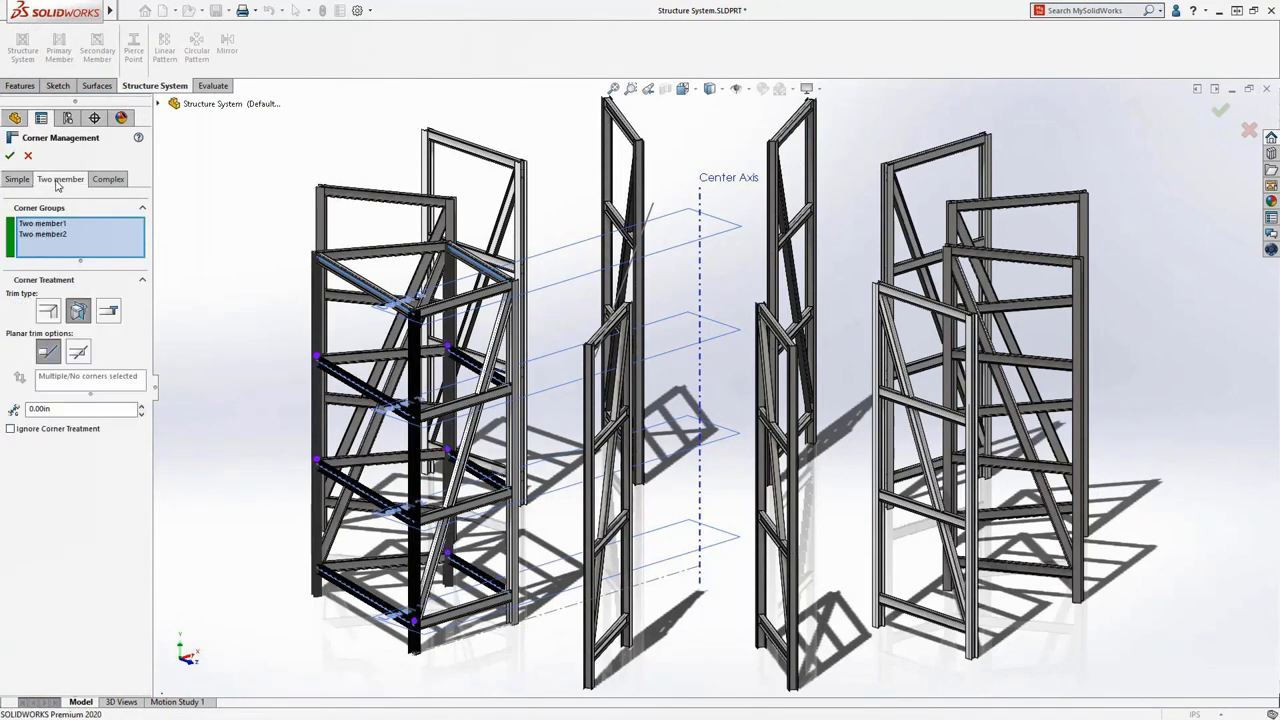
{"action": "left_click", "coordinate": [112, 313]}
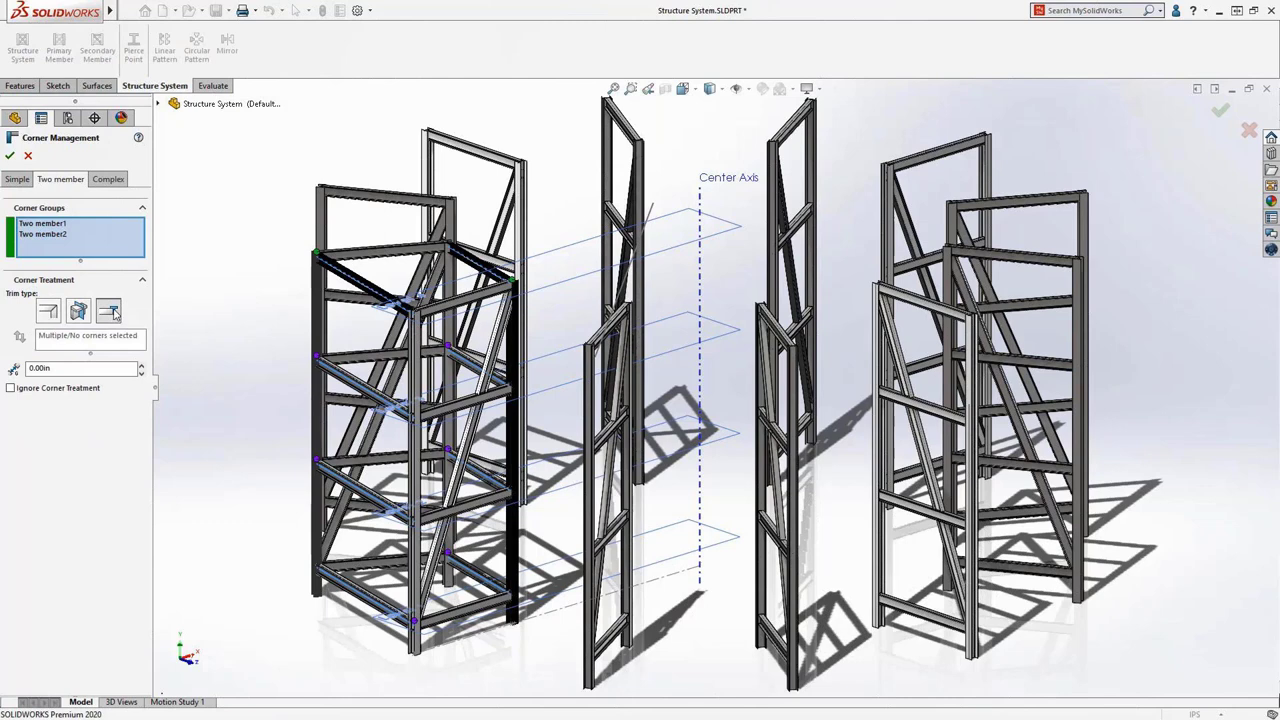
{"action": "left_click", "coordinate": [108, 179]}
Review the complex corner groups and Member11's trim order, then accept Corner Management.
{"action": "left_click", "coordinate": [47, 224]}
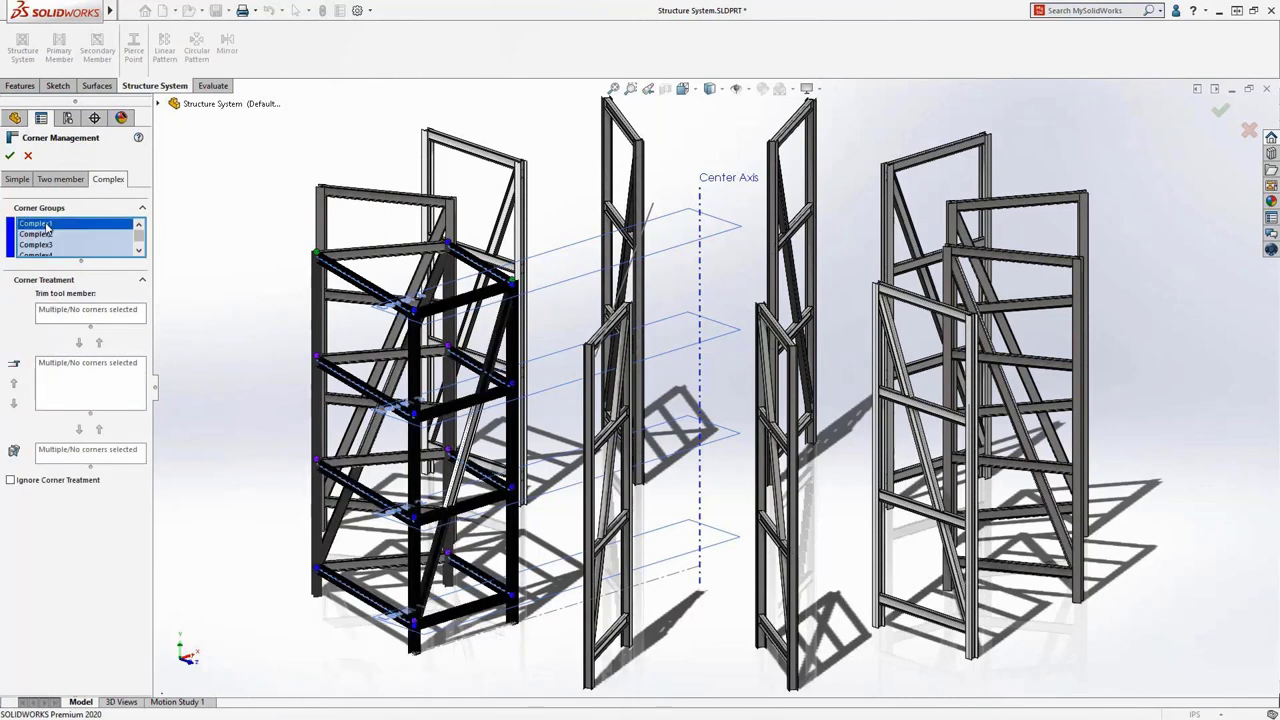
{"action": "left_click", "coordinate": [47, 234]}
{"action": "left_click", "coordinate": [47, 245]}
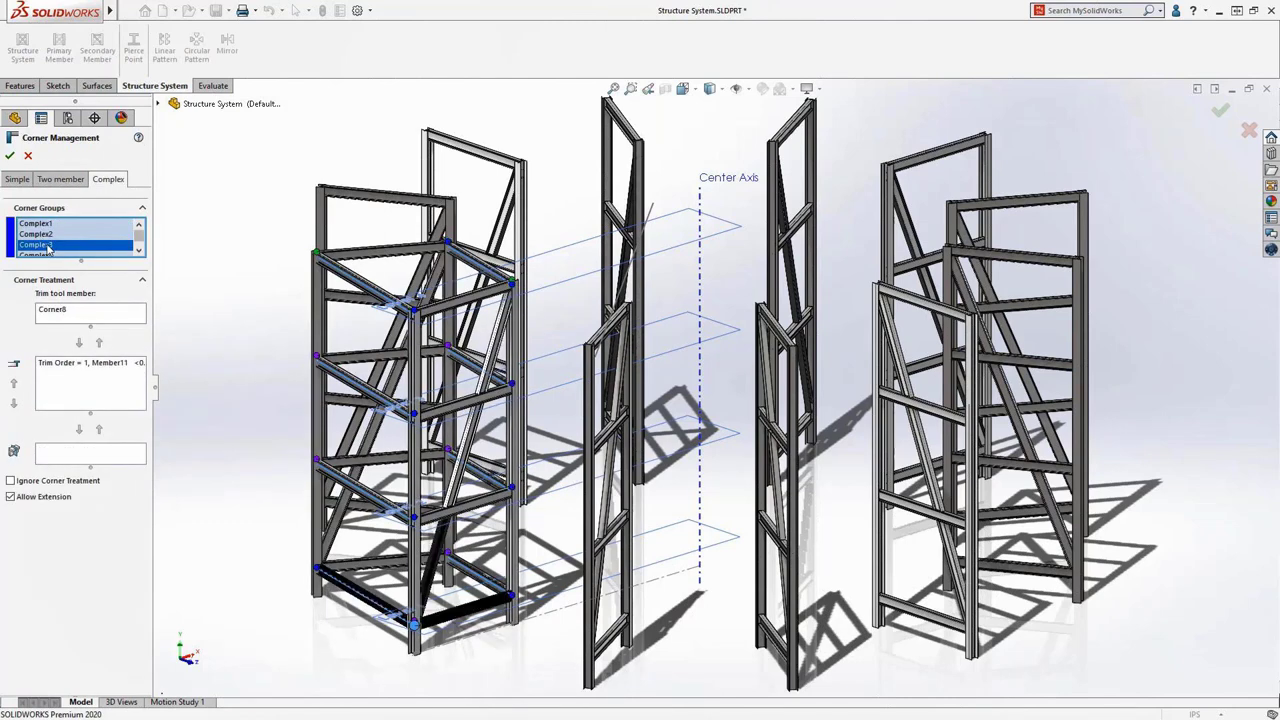
{"action": "left_click", "coordinate": [79, 365]}
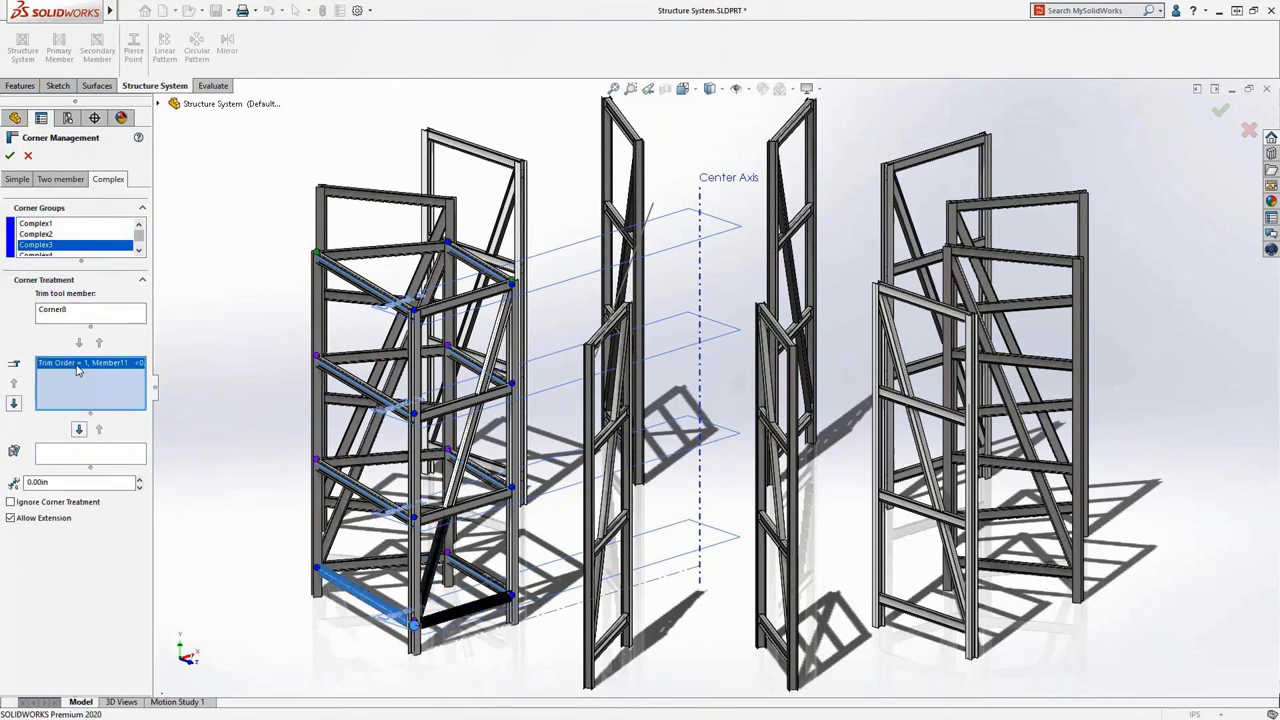
{"action": "left_click", "coordinate": [10, 155]}
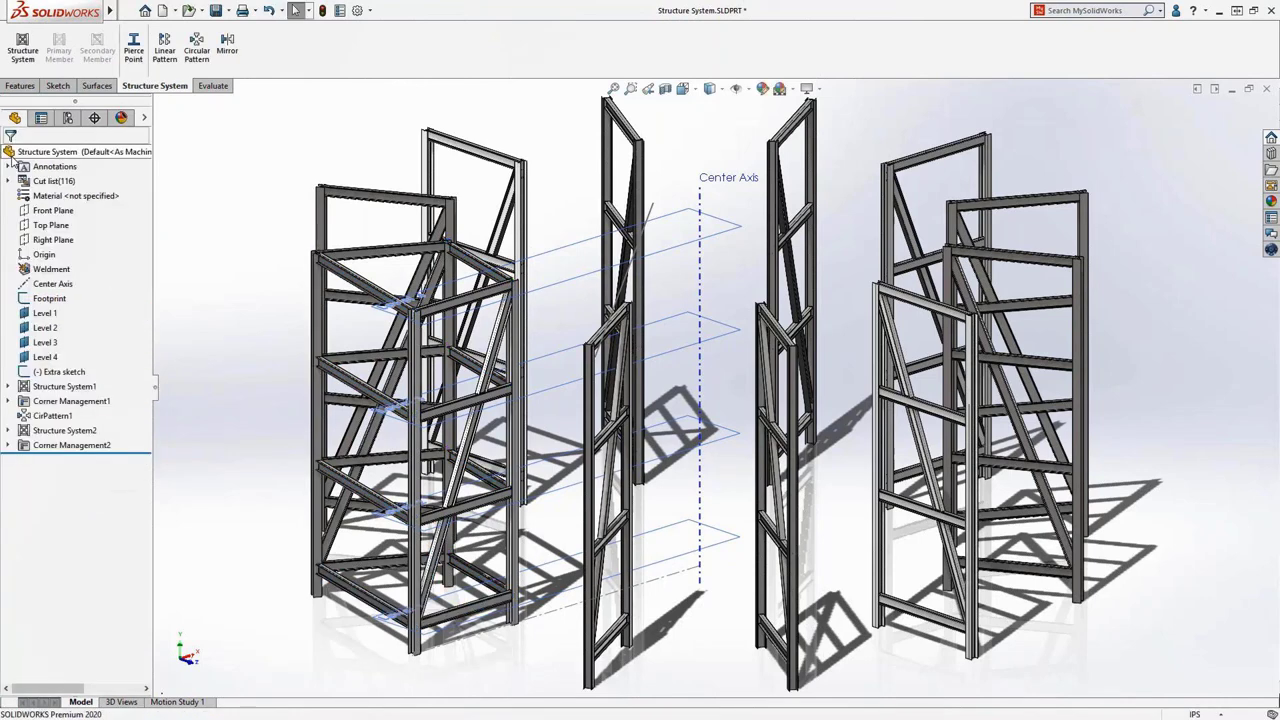
Circularly pattern the Structure System2 body 12 times around the Center Axis.
{"action": "left_click", "coordinate": [52, 284]}
{"action": "left_click", "coordinate": [197, 50]}
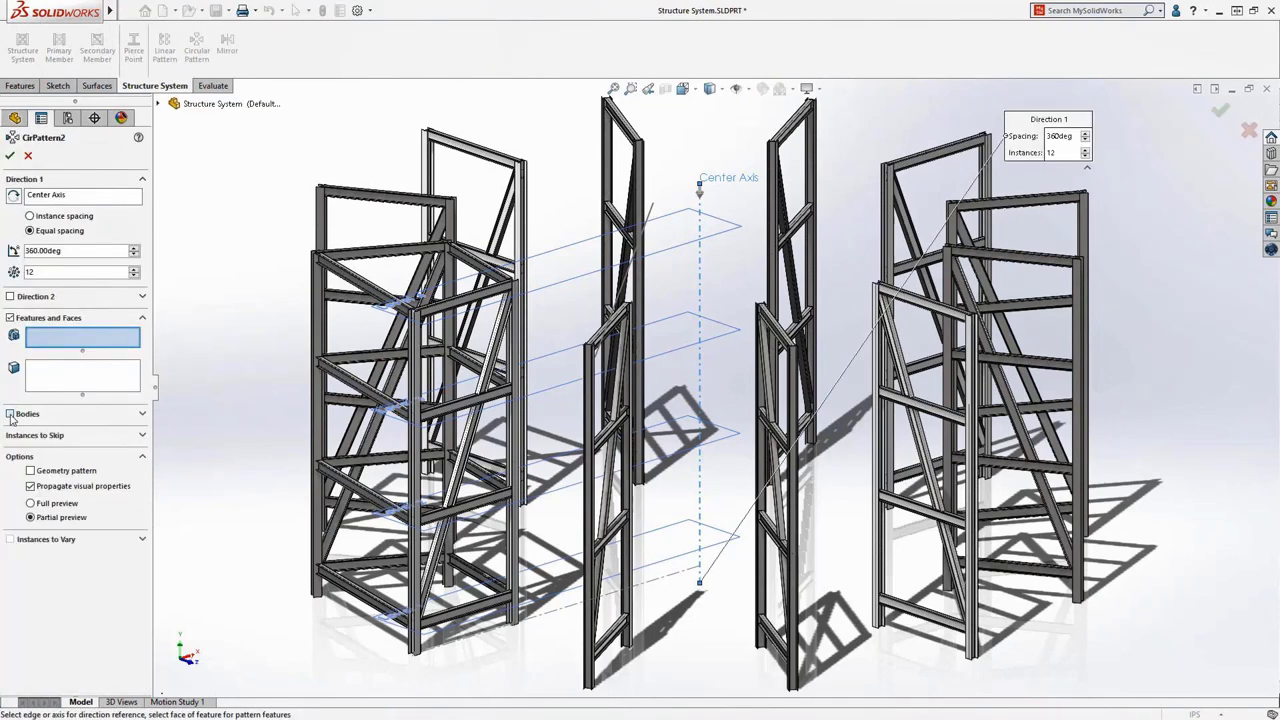
{"action": "left_click", "coordinate": [11, 416]}
{"action": "left_click", "coordinate": [45, 404]}
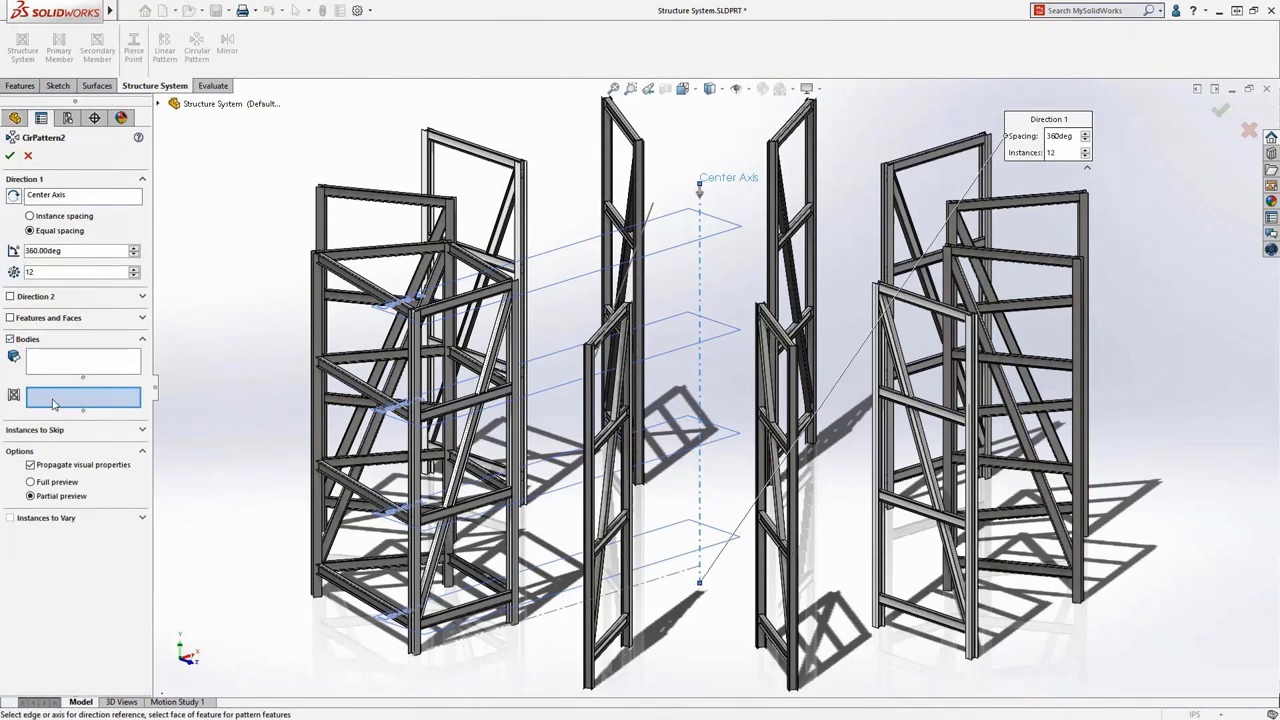
{"action": "left_click", "coordinate": [340, 483]}
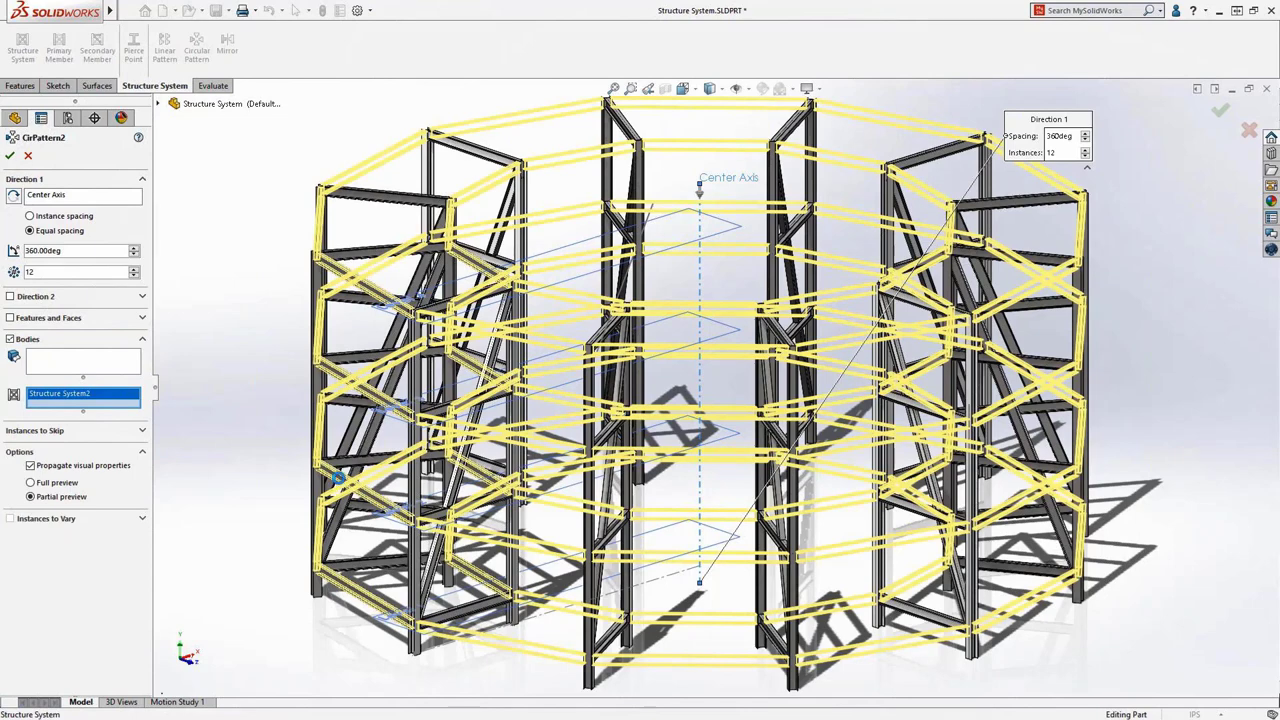
{"action": "key", "text": "Return"}
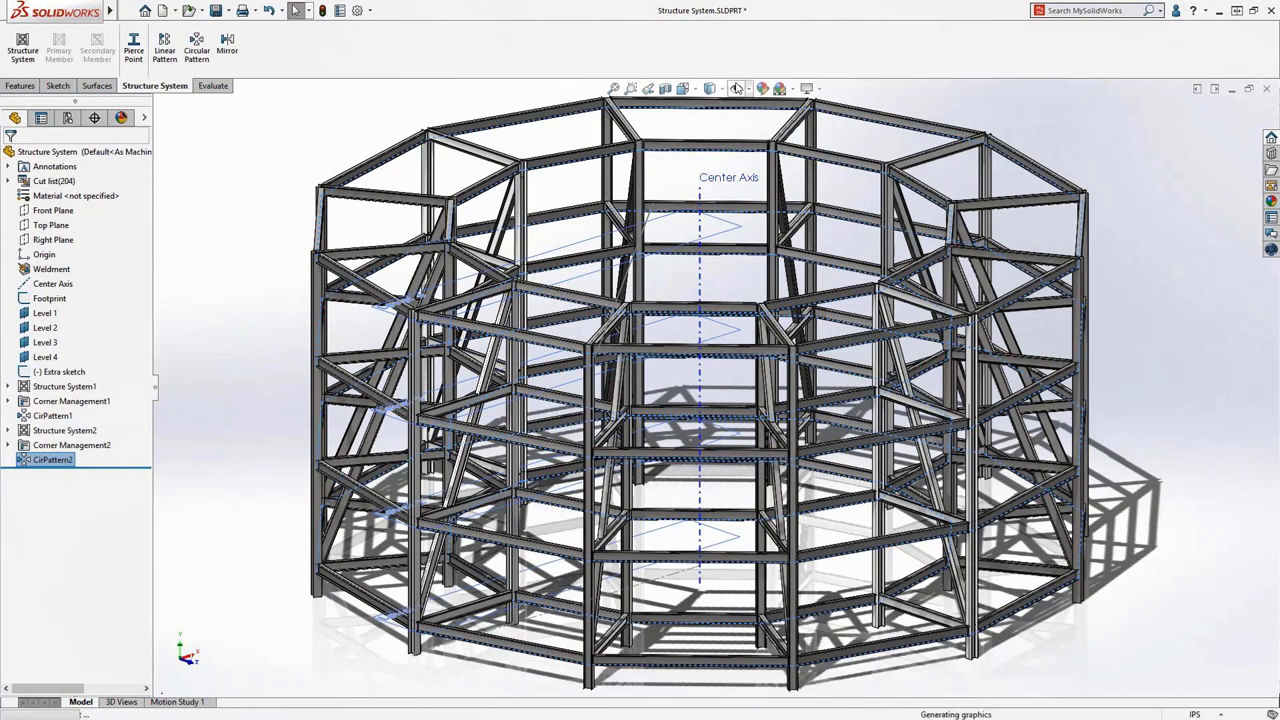
Hide all sketches, axes and planes, and rotate the view of the ring.
{"action": "left_click", "coordinate": [735, 89]}
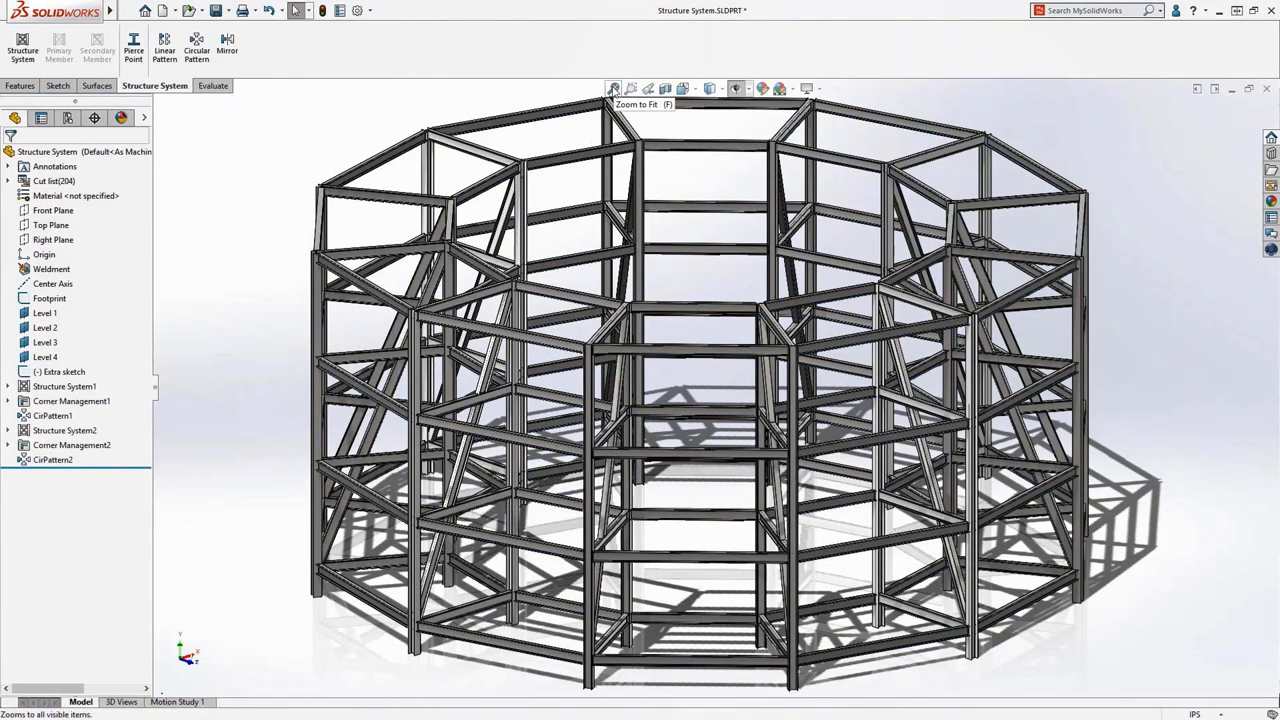
{"action": "scroll", "coordinate": [692, 348], "scroll_direction": "up", "scroll_amount": 3}
{"action": "middle_click_drag", "start_coordinate": [692, 348], "coordinate": [547, 344]}
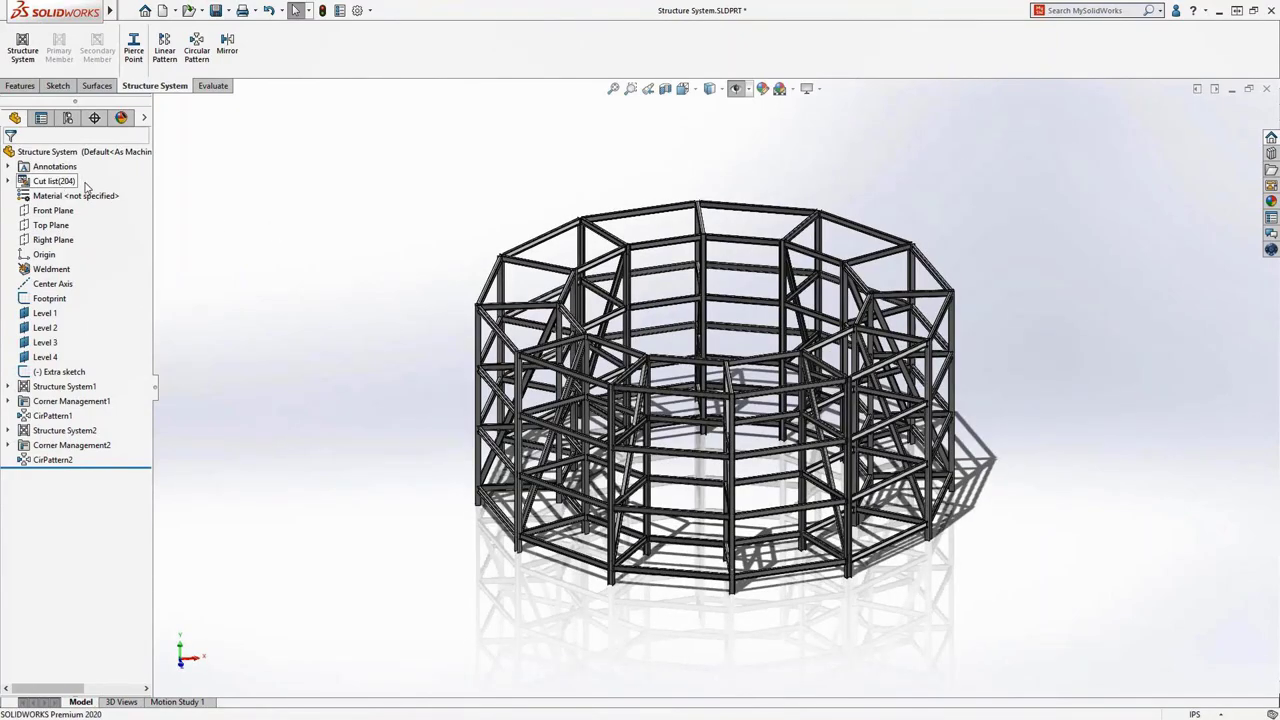
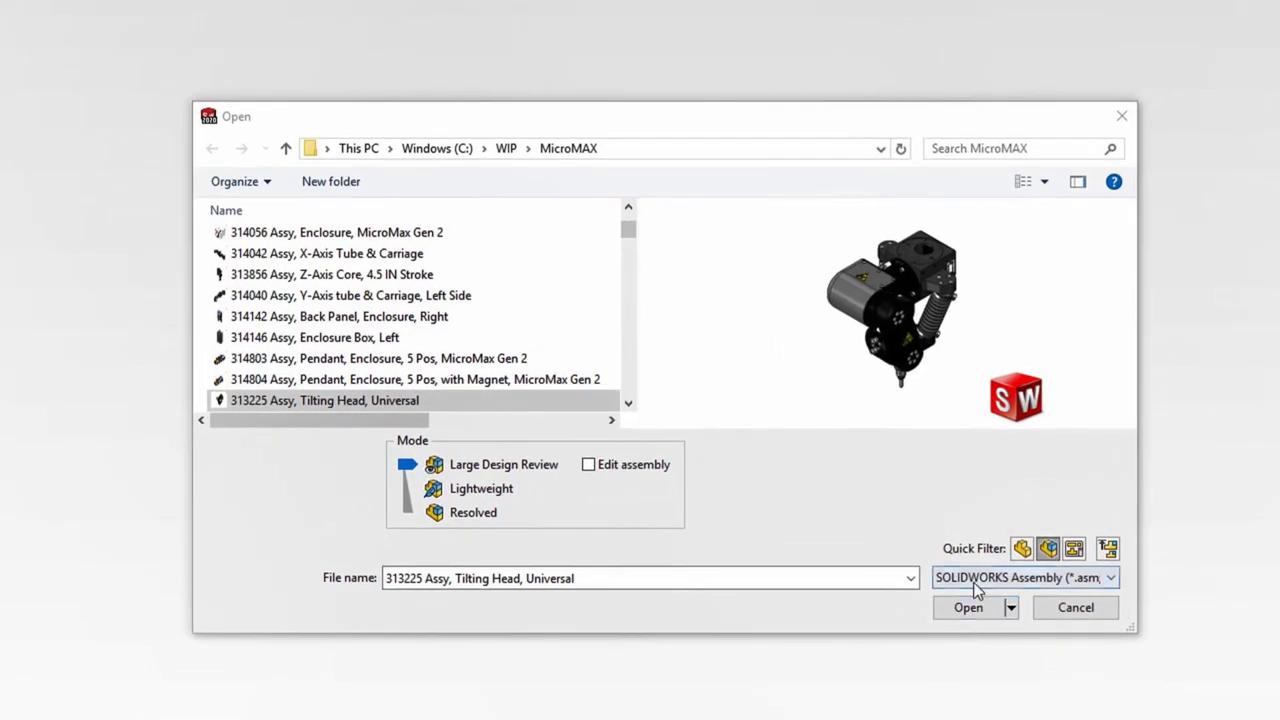
Keep the SOLIDWORKS Assembly file type and set the Tilting Head assembly to open in Resolved mode.
{"action": "left_click", "coordinate": [975, 585]}
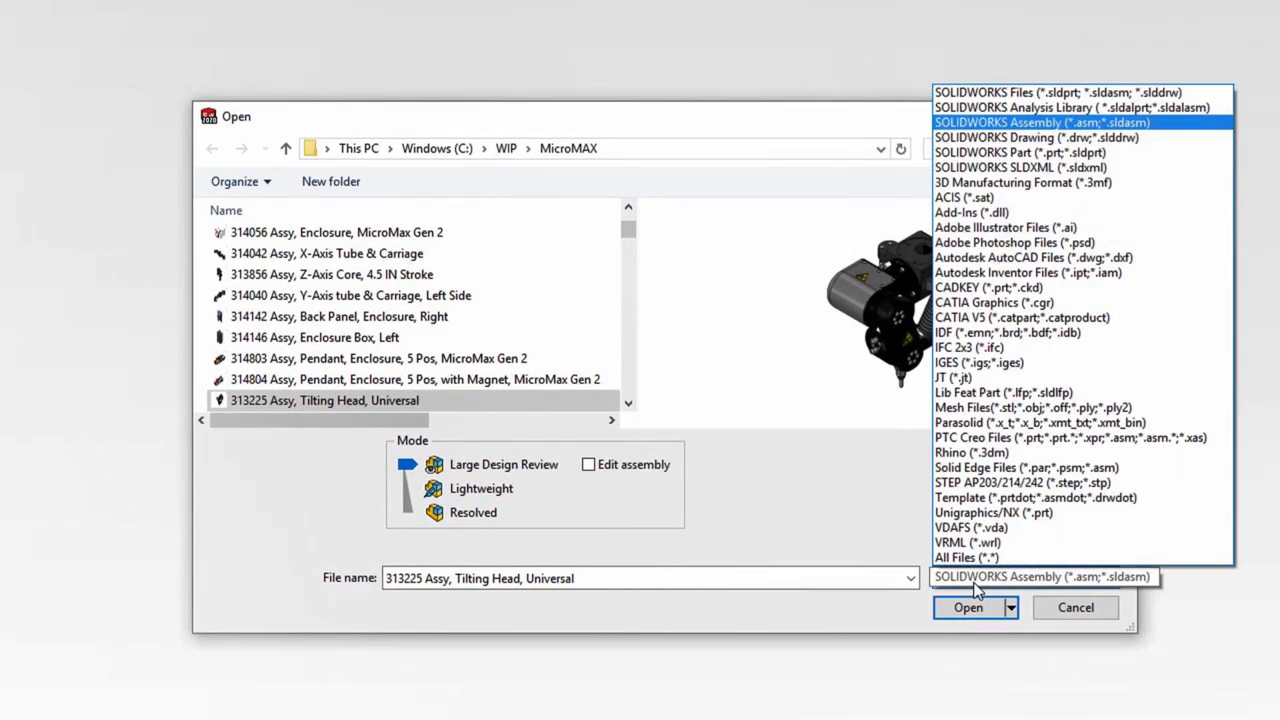
{"action": "left_click", "coordinate": [974, 586]}
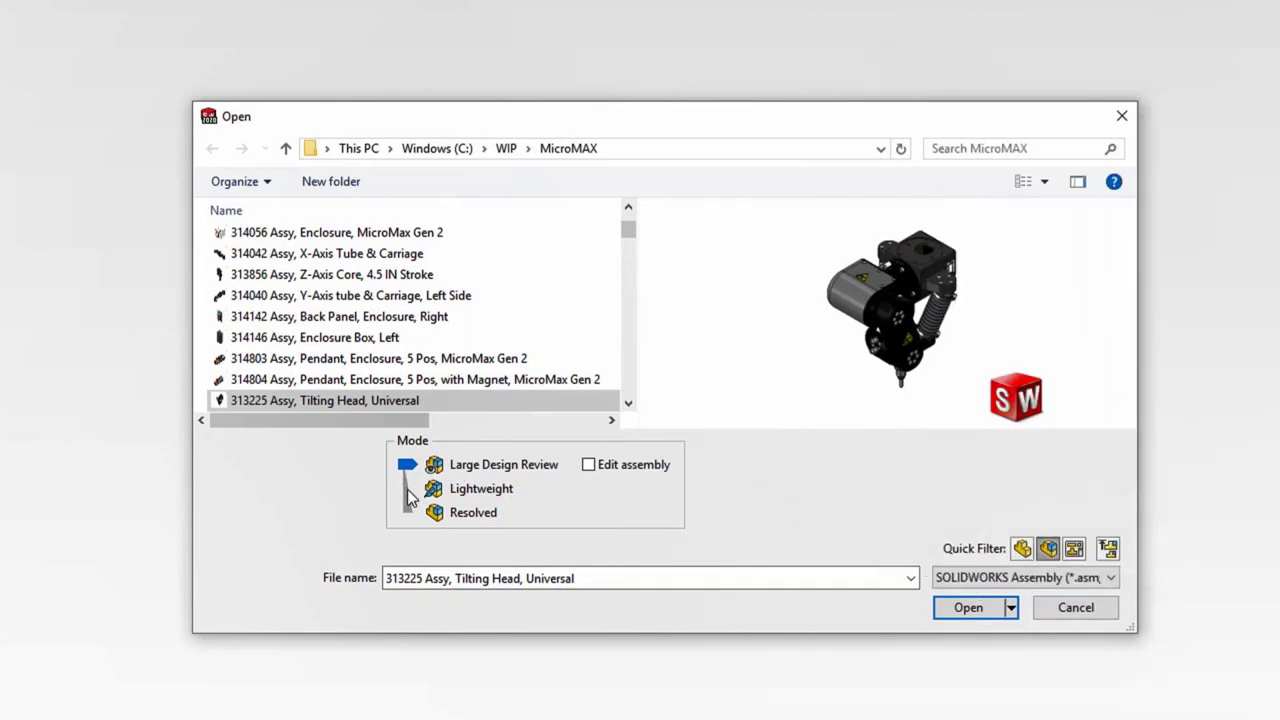
{"action": "left_click", "coordinate": [407, 490]}
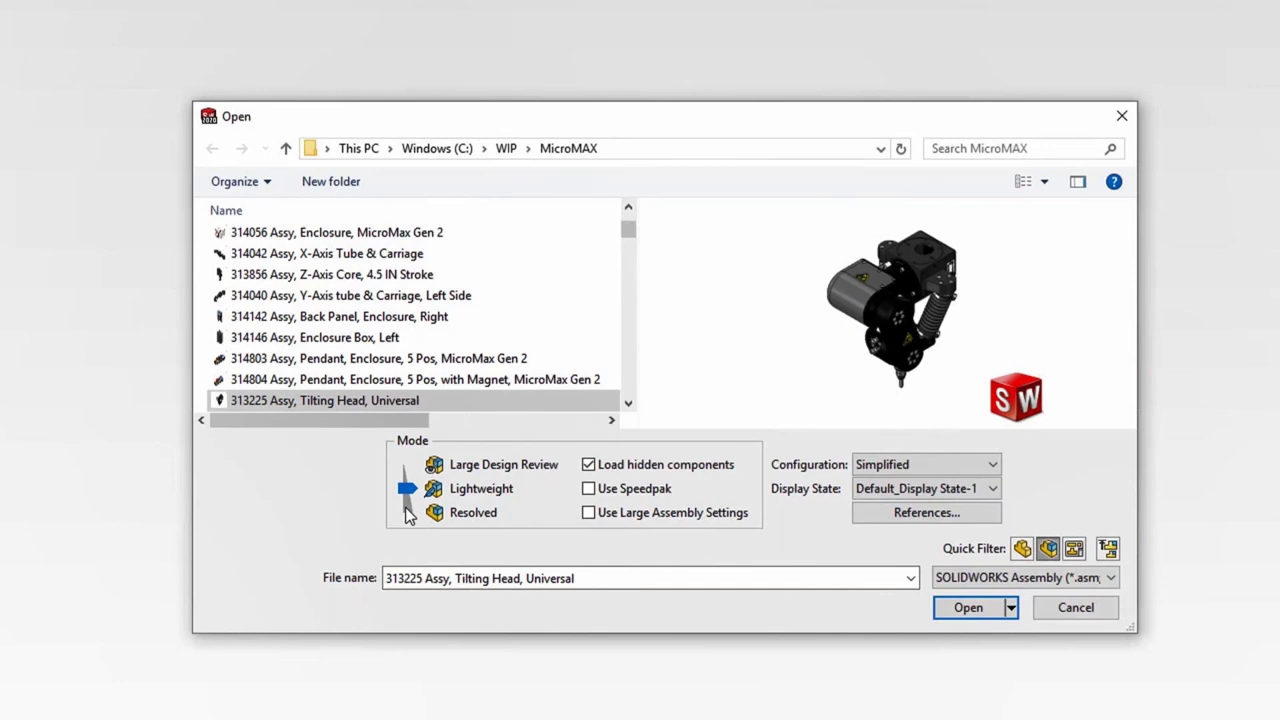
{"action": "left_click", "coordinate": [407, 512]}
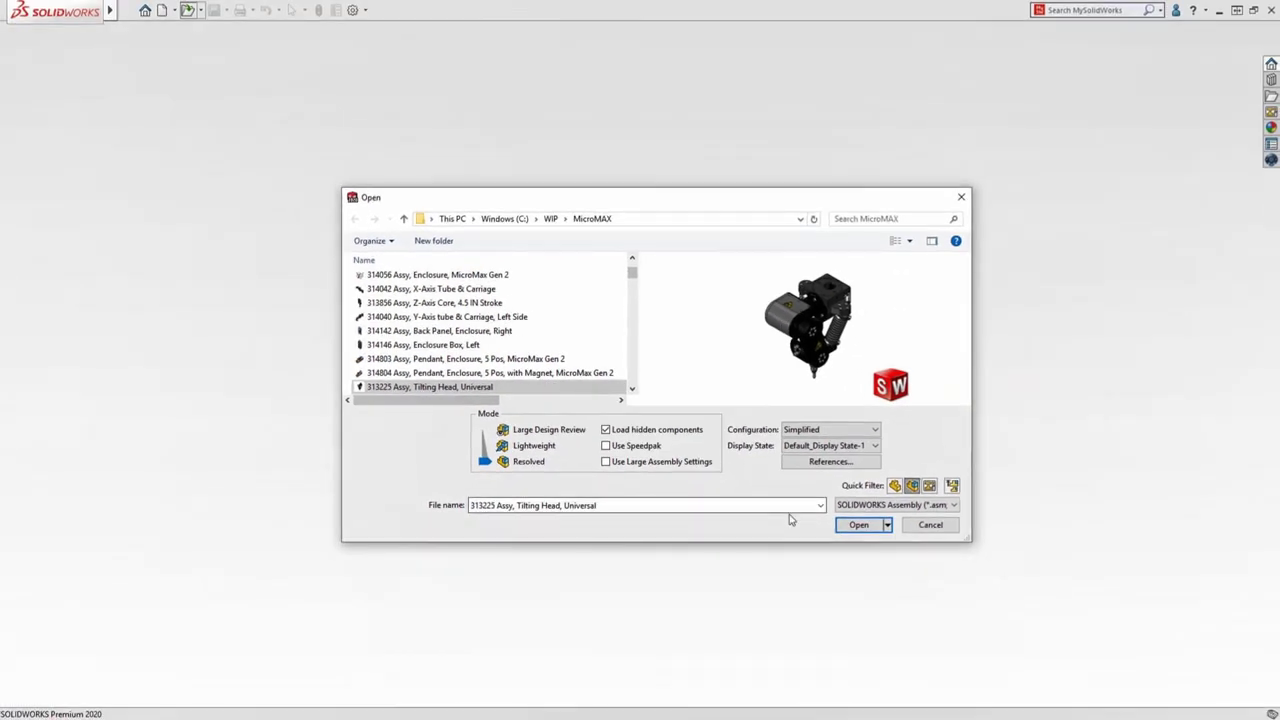
Open the Tilting Head assembly, hide the Simulation command tab, and select the block's side face.
{"action": "left_click", "coordinate": [858, 525]}
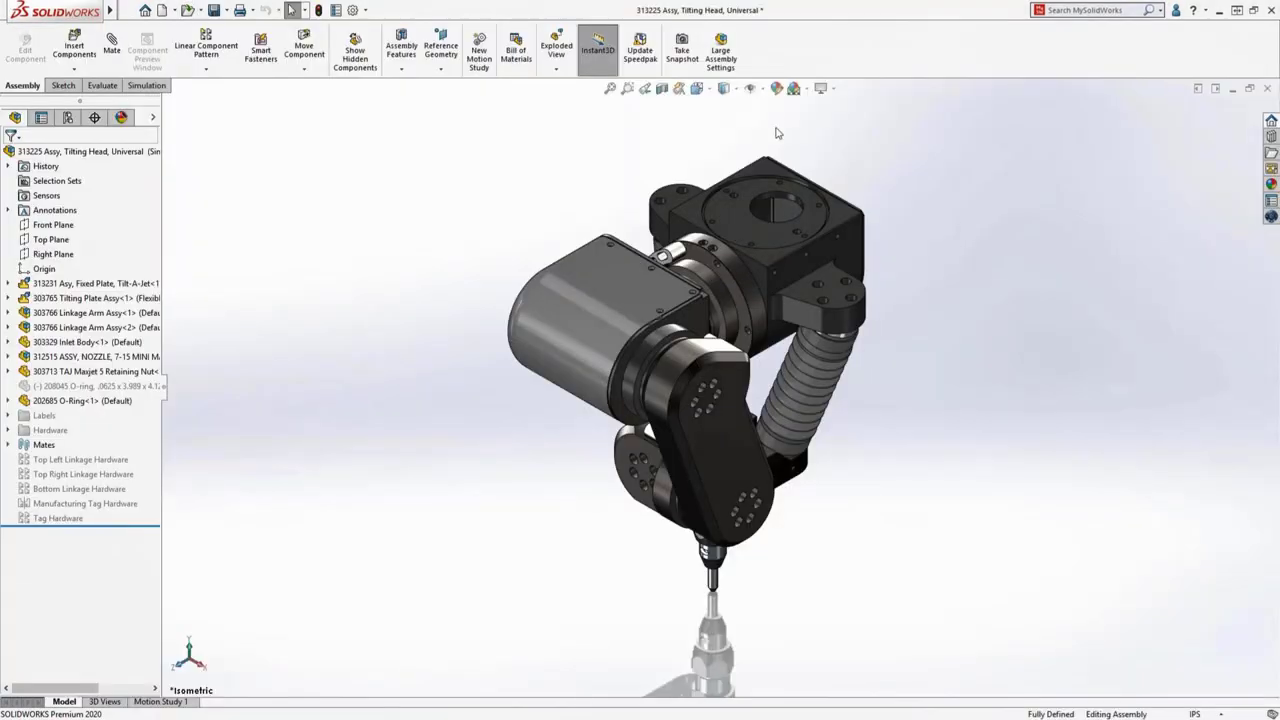
{"action": "right_click", "coordinate": [765, 72]}
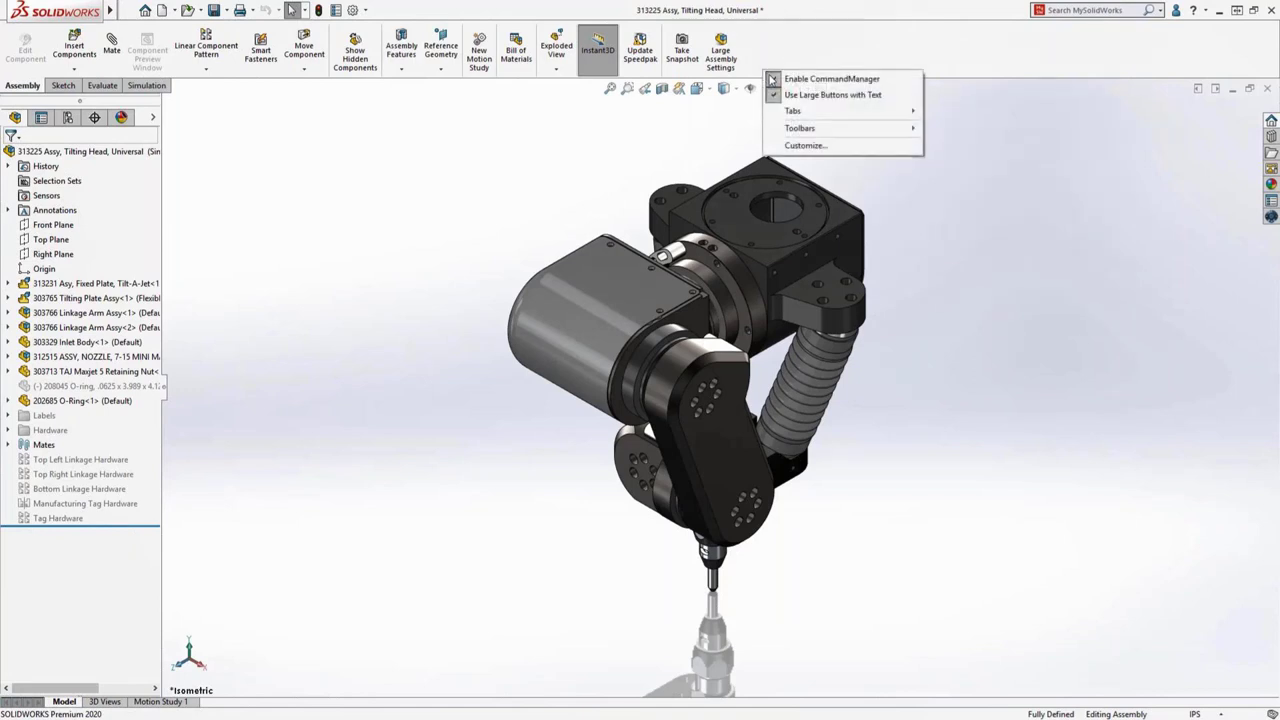
{"action": "mouse_move", "coordinate": [806, 114]}
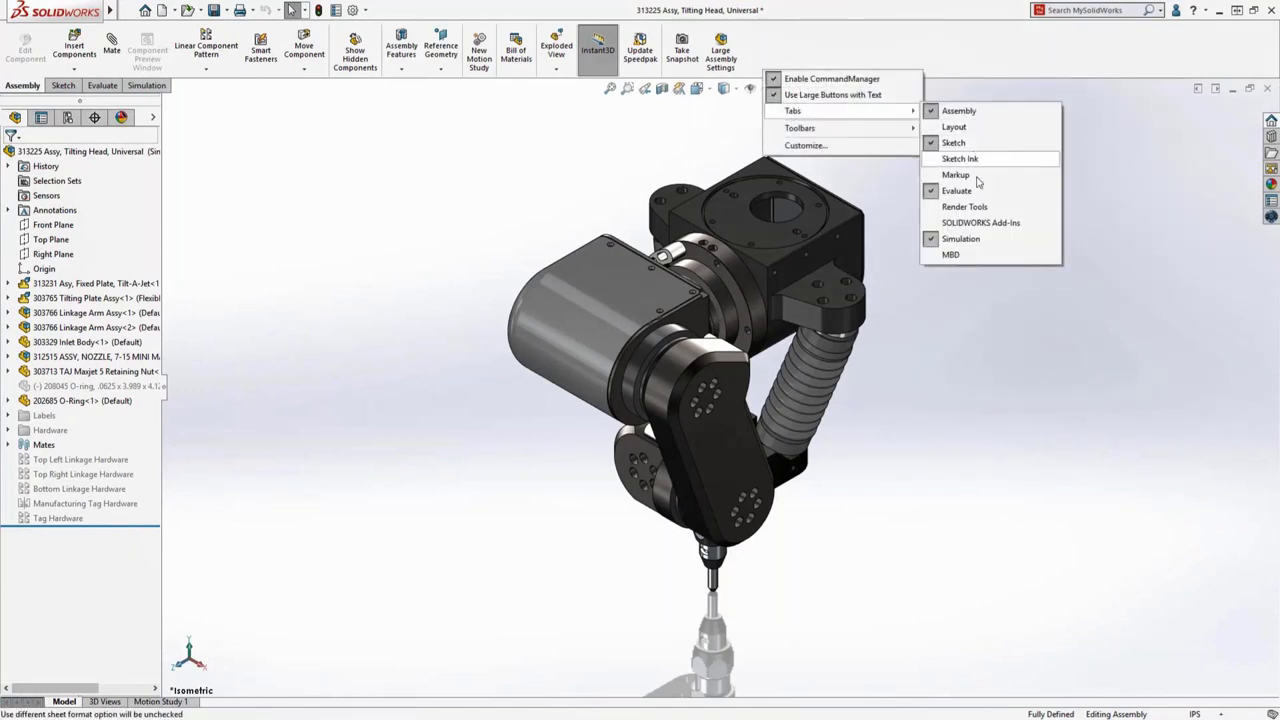
{"action": "left_click", "coordinate": [975, 239]}
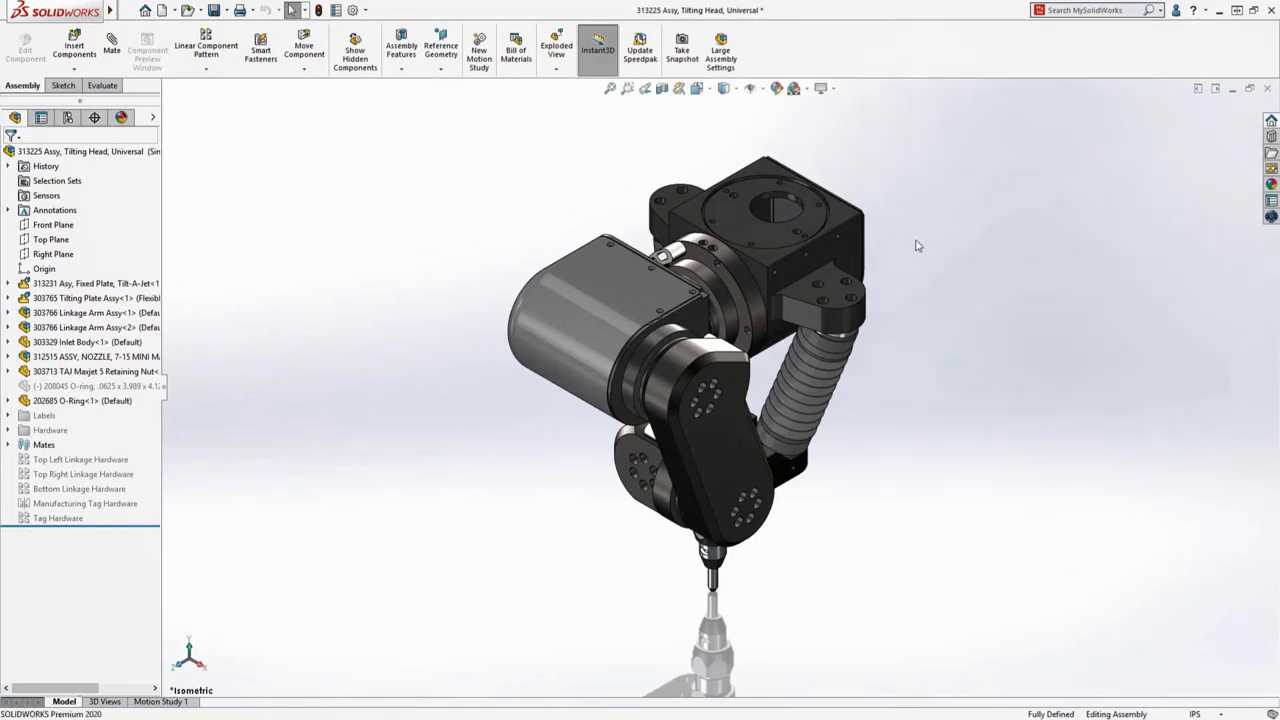
{"action": "left_click", "coordinate": [857, 245]}
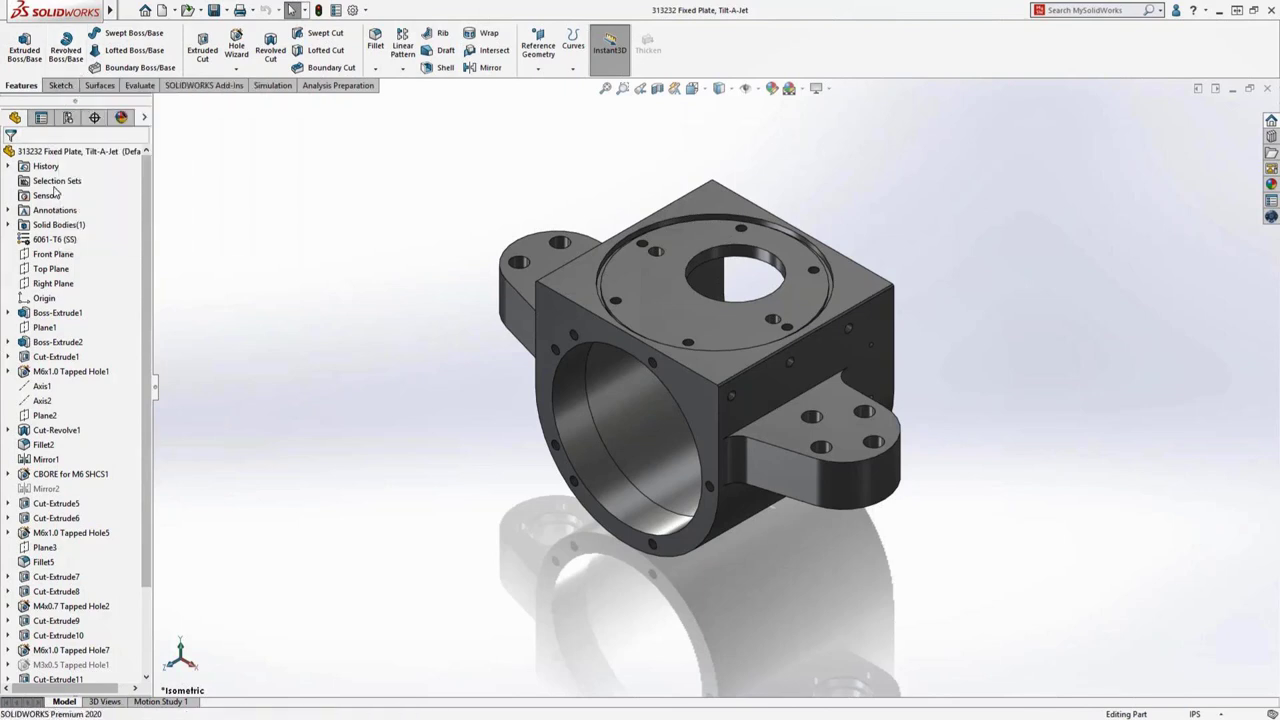
Group Cut-Extrude7 through Cut-Extrude9 into a new Folder1 and open the 6061-T6 material for editing.
{"action": "right_click", "coordinate": [42, 580]}
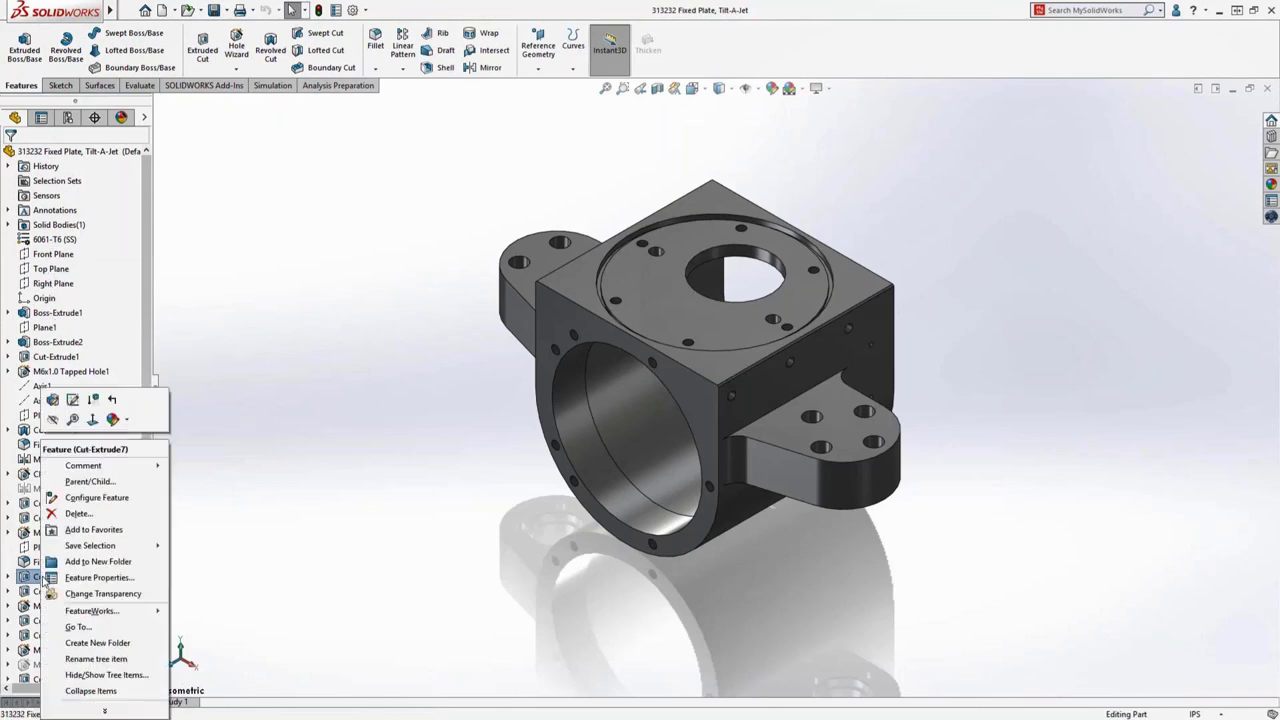
{"action": "left_click", "coordinate": [100, 565]}
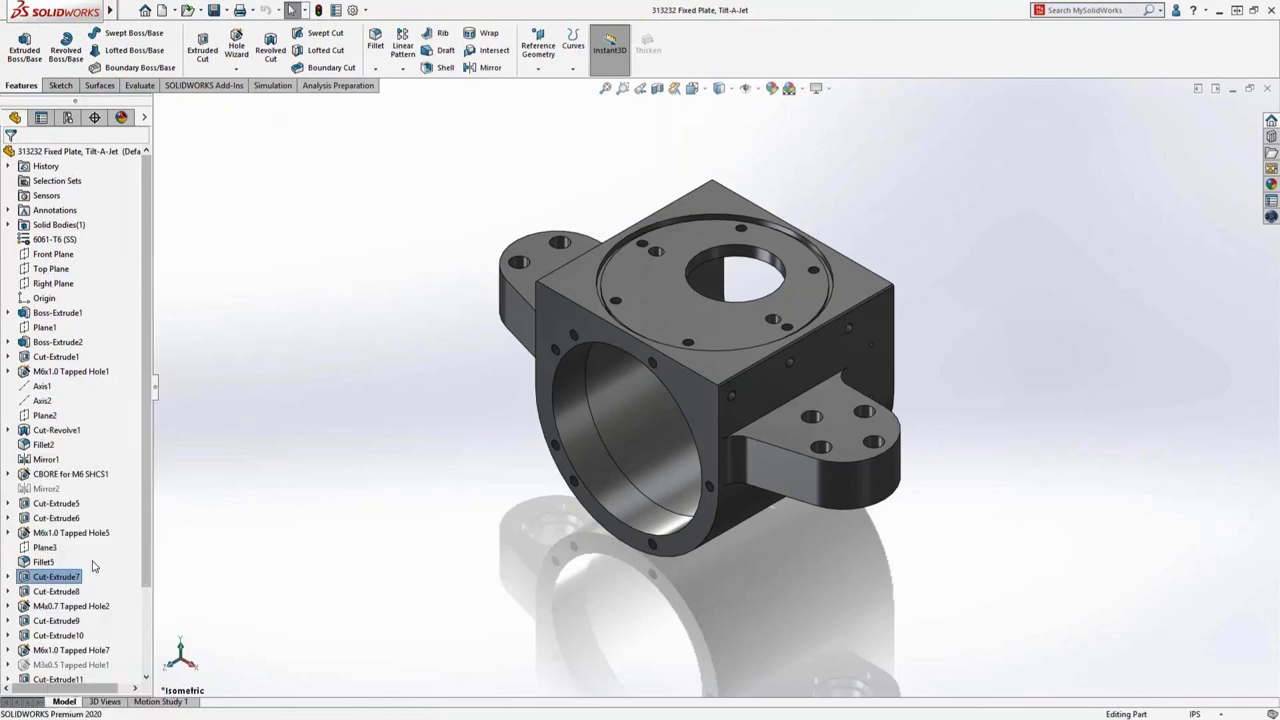
{"action": "left_click", "coordinate": [40, 591]}
{"action": "left_click", "coordinate": [27, 622], "text": "shift"}
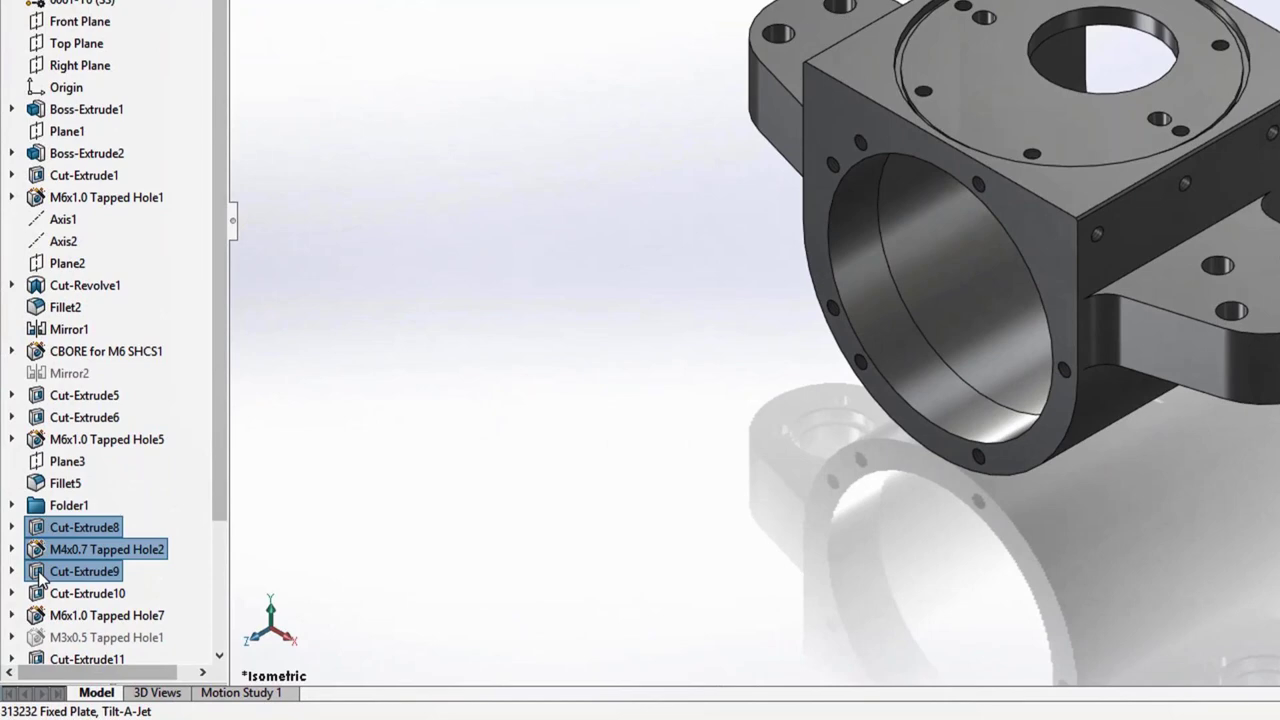
{"action": "left_click_drag", "start_coordinate": [40, 578], "coordinate": [44, 514]}
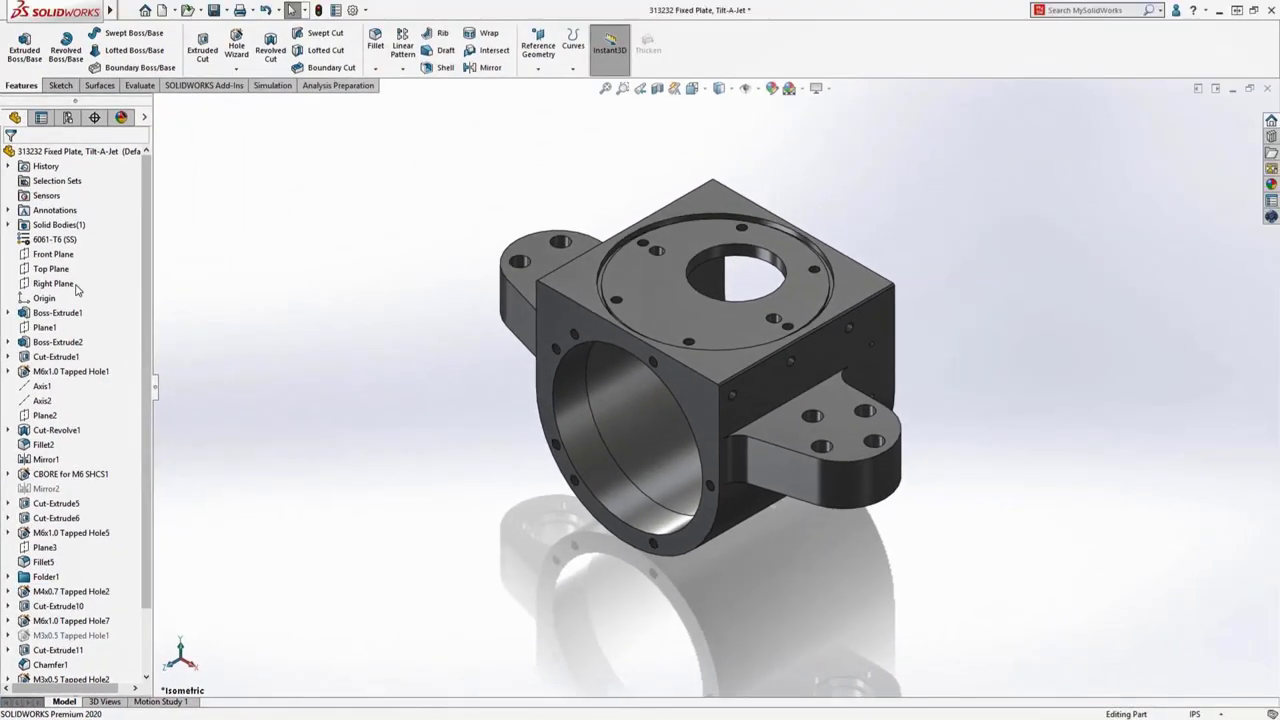
{"action": "right_click", "coordinate": [54, 239]}
{"action": "left_click", "coordinate": [78, 245]}
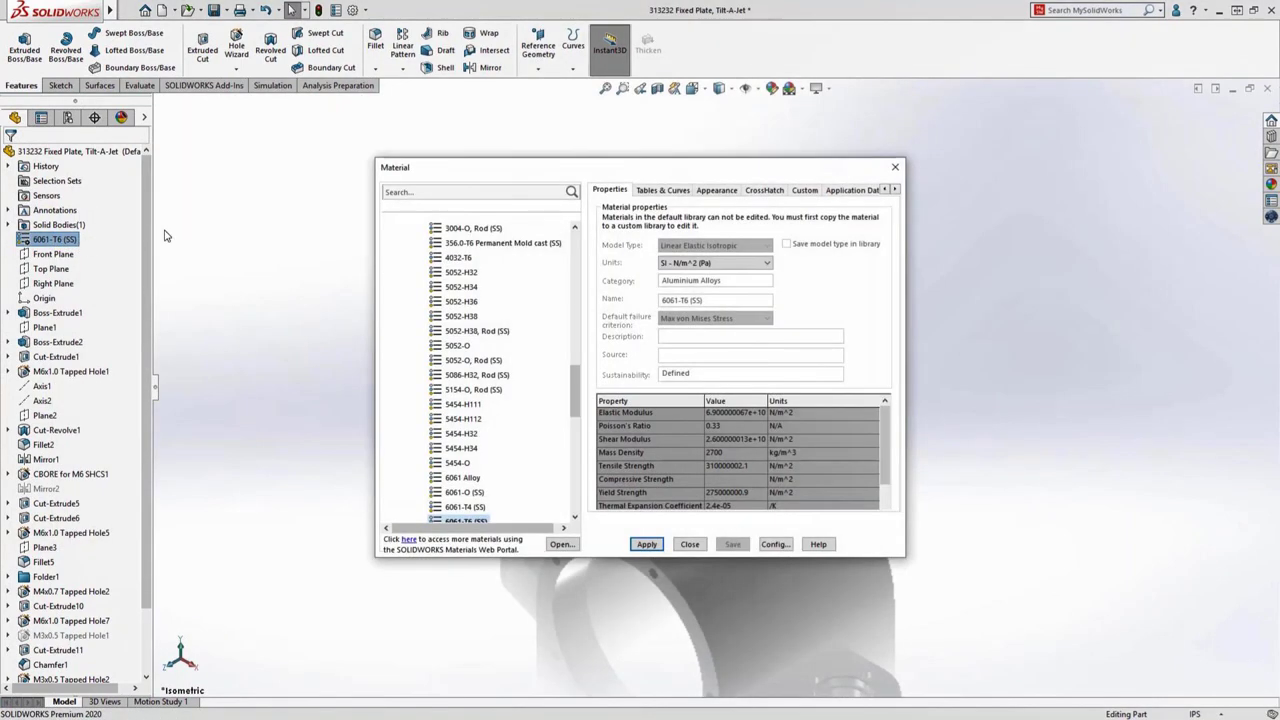
Search the material library for 'tit' to find titanium materials.
{"action": "left_click", "coordinate": [397, 192]}
{"action": "type", "text": "tit"}
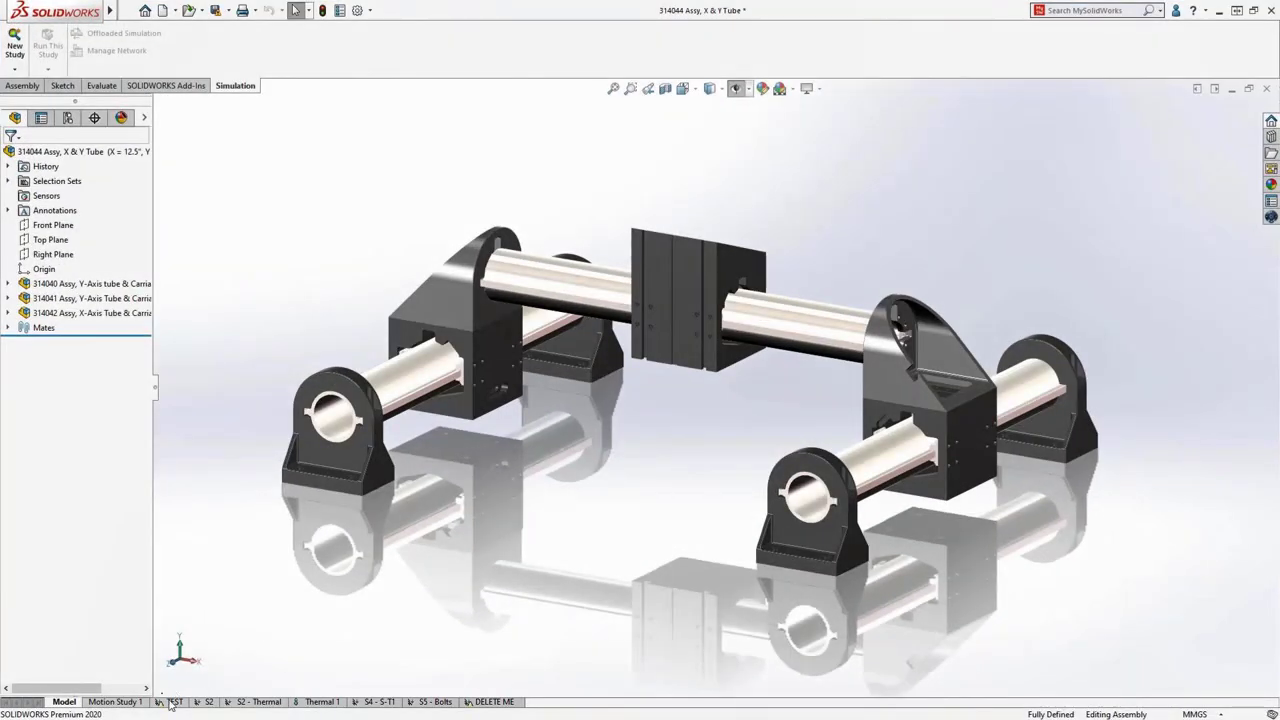
Switch to the TEST study, collapse its tree, and run the Simulation Evaluator on it.
{"action": "left_click", "coordinate": [172, 702]}
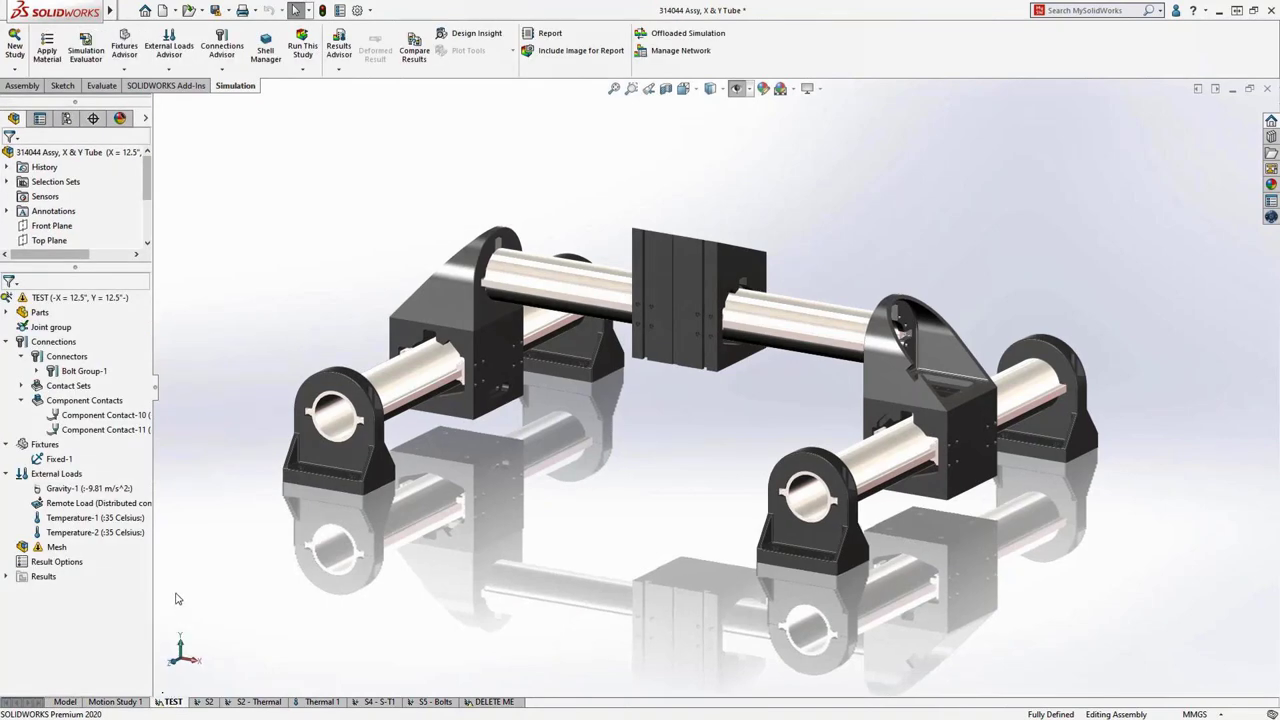
{"action": "key", "text": "shift+c"}
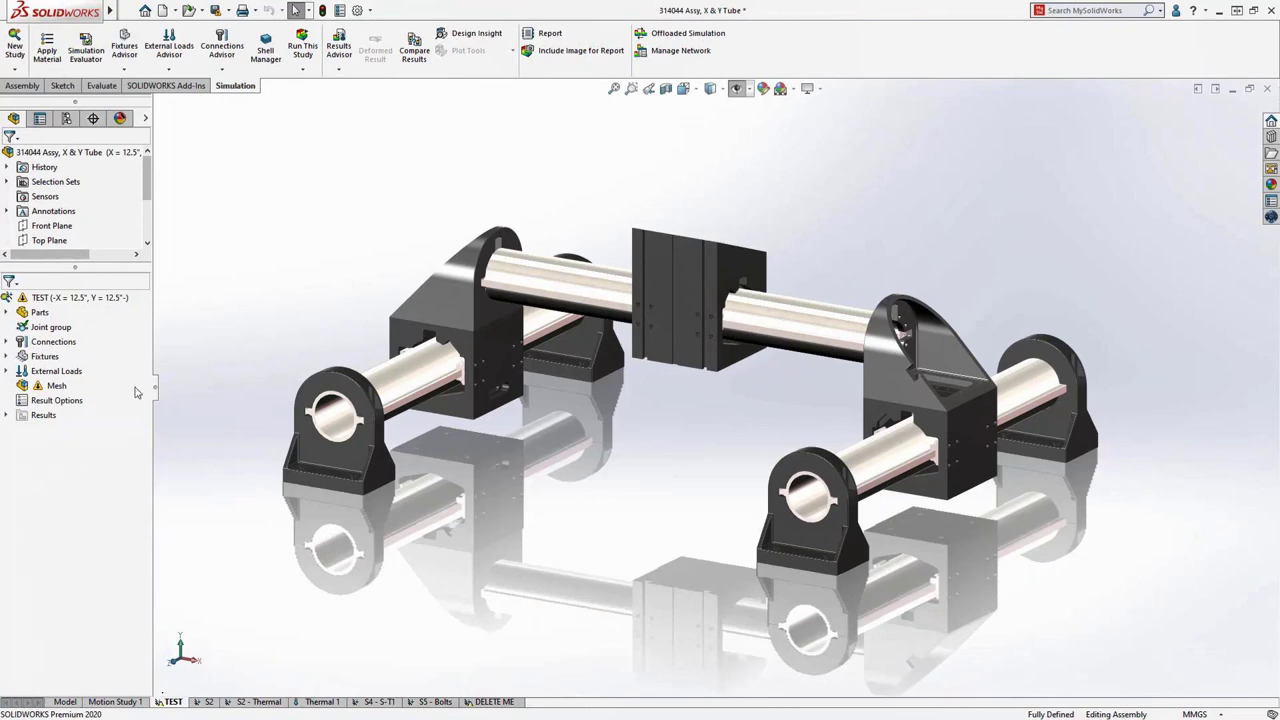
{"action": "right_click", "coordinate": [94, 300]}
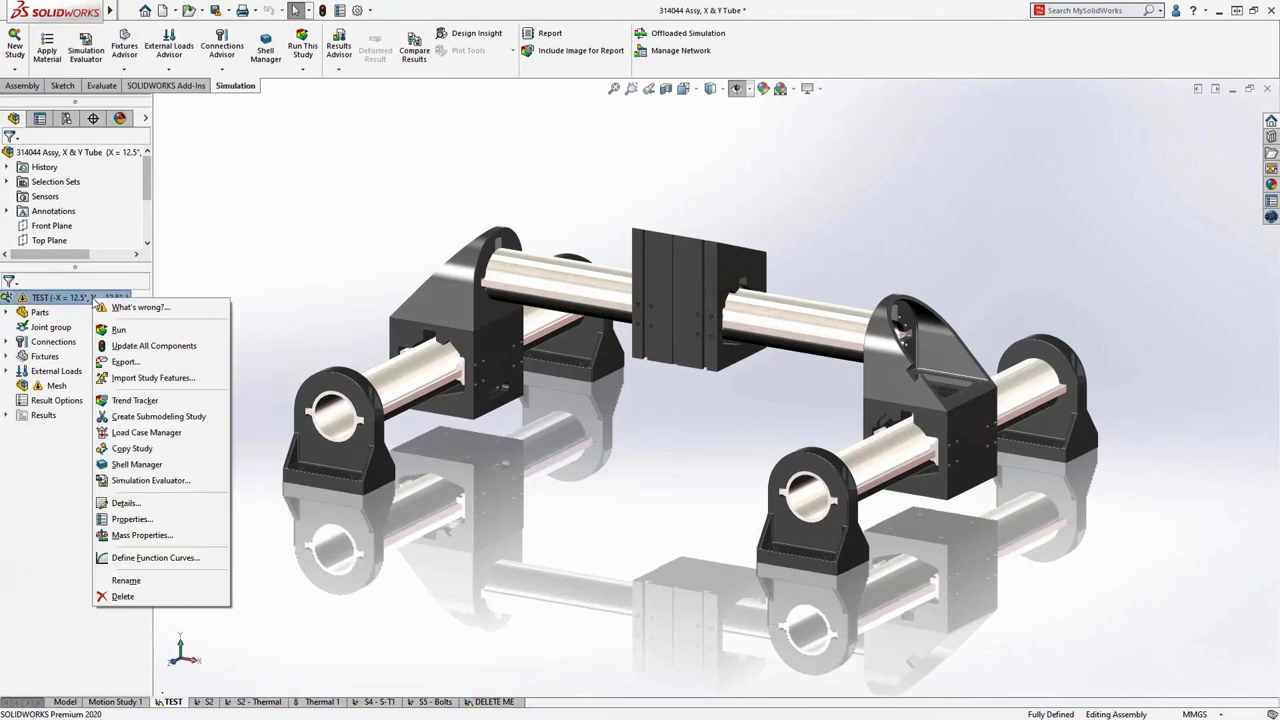
{"action": "left_click", "coordinate": [136, 481]}
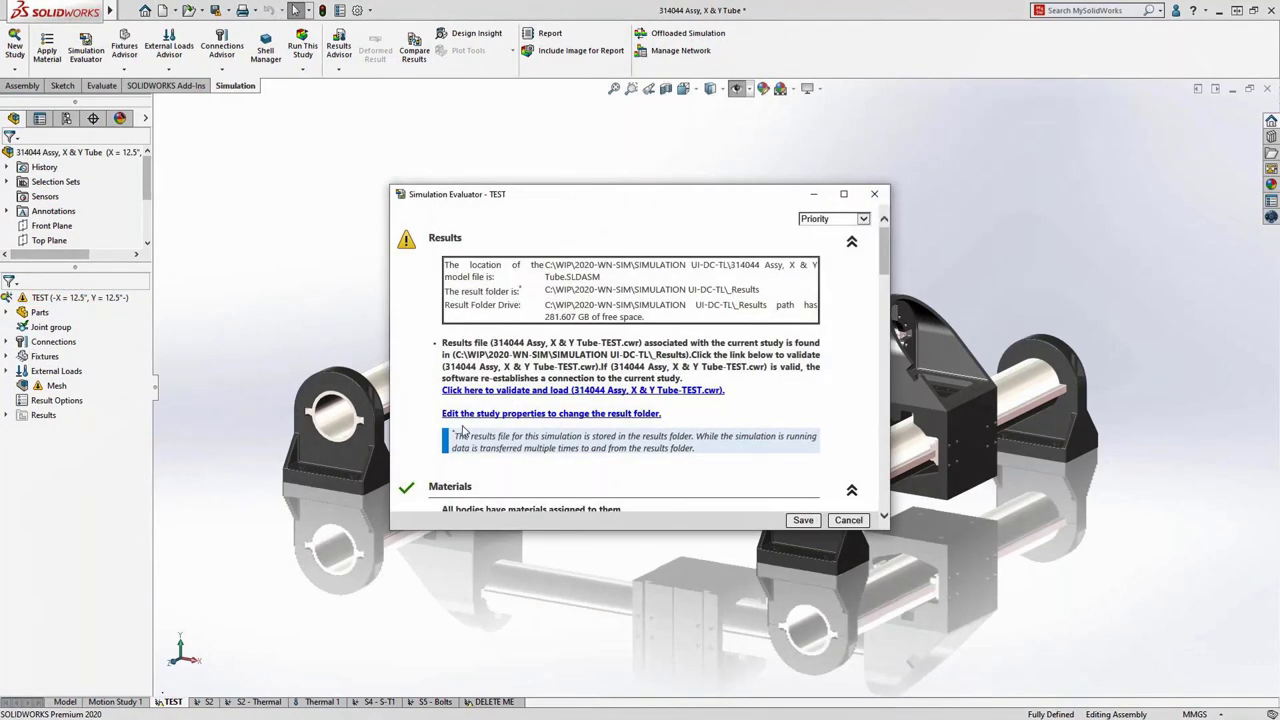
Change the TEST study's results folder to _Results-NEW in its properties.
{"action": "left_click", "coordinate": [505, 414]}
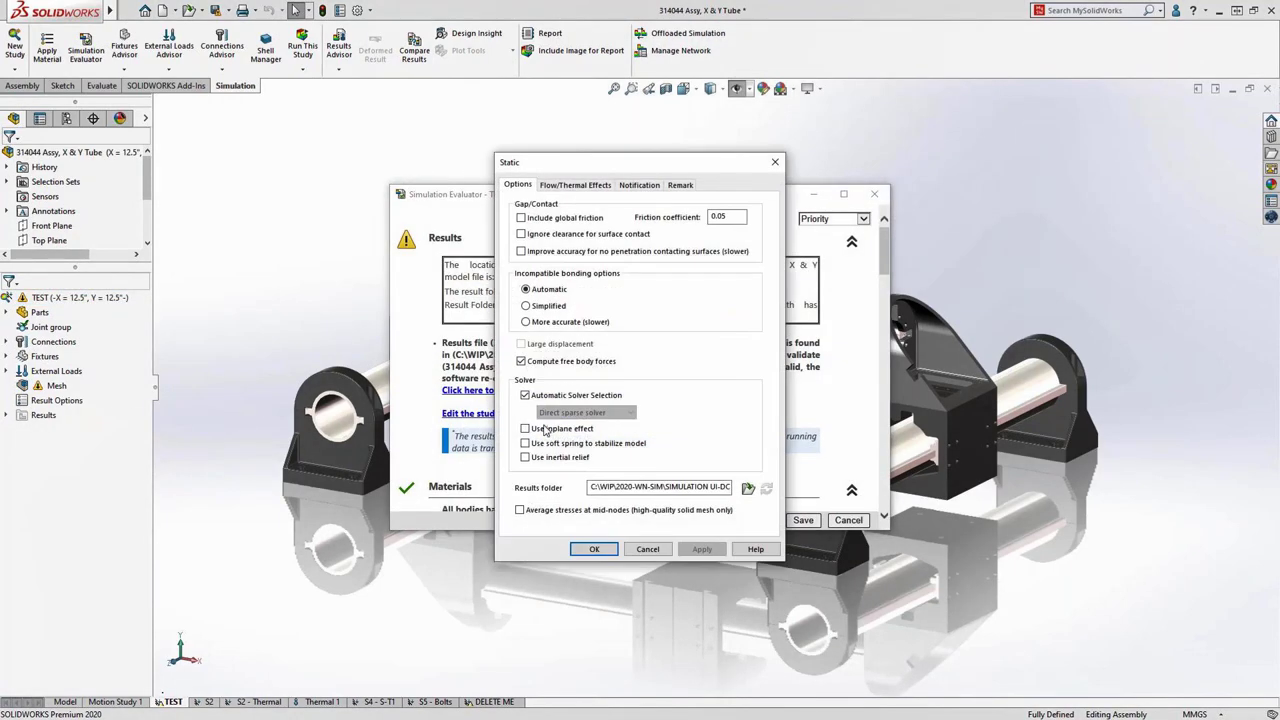
{"action": "left_click", "coordinate": [748, 488]}
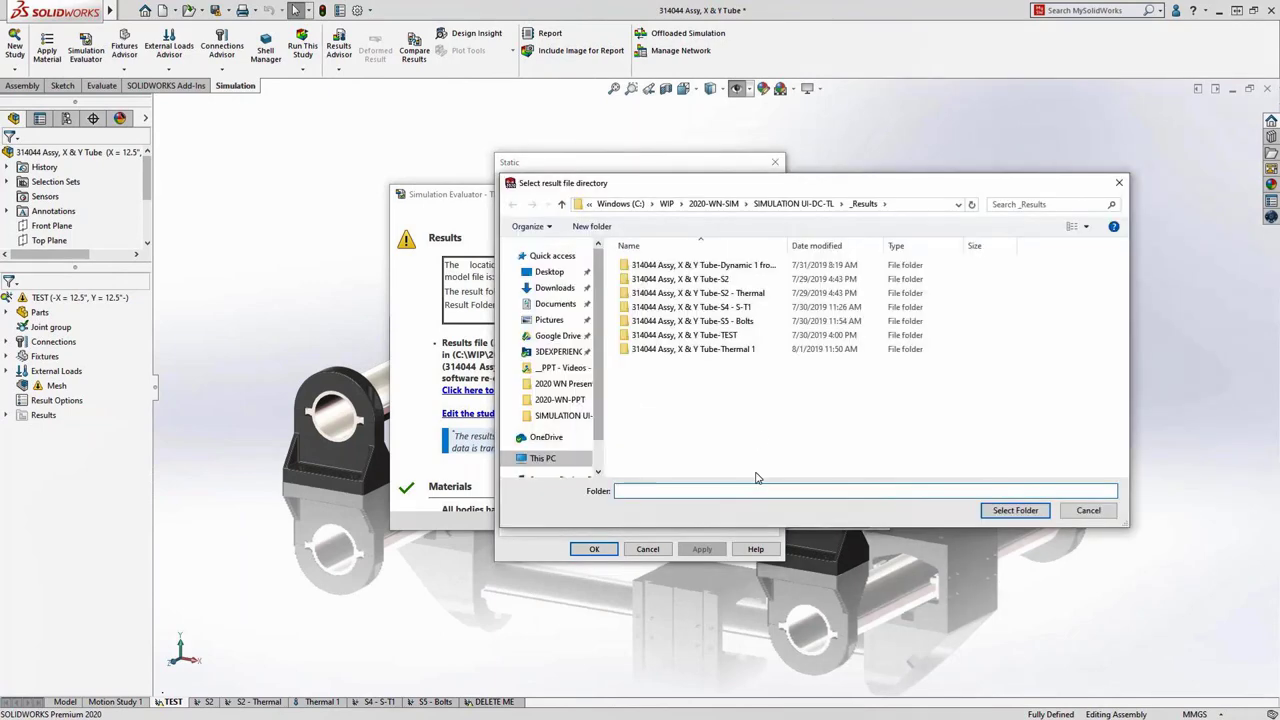
{"action": "left_click", "coordinate": [777, 207]}
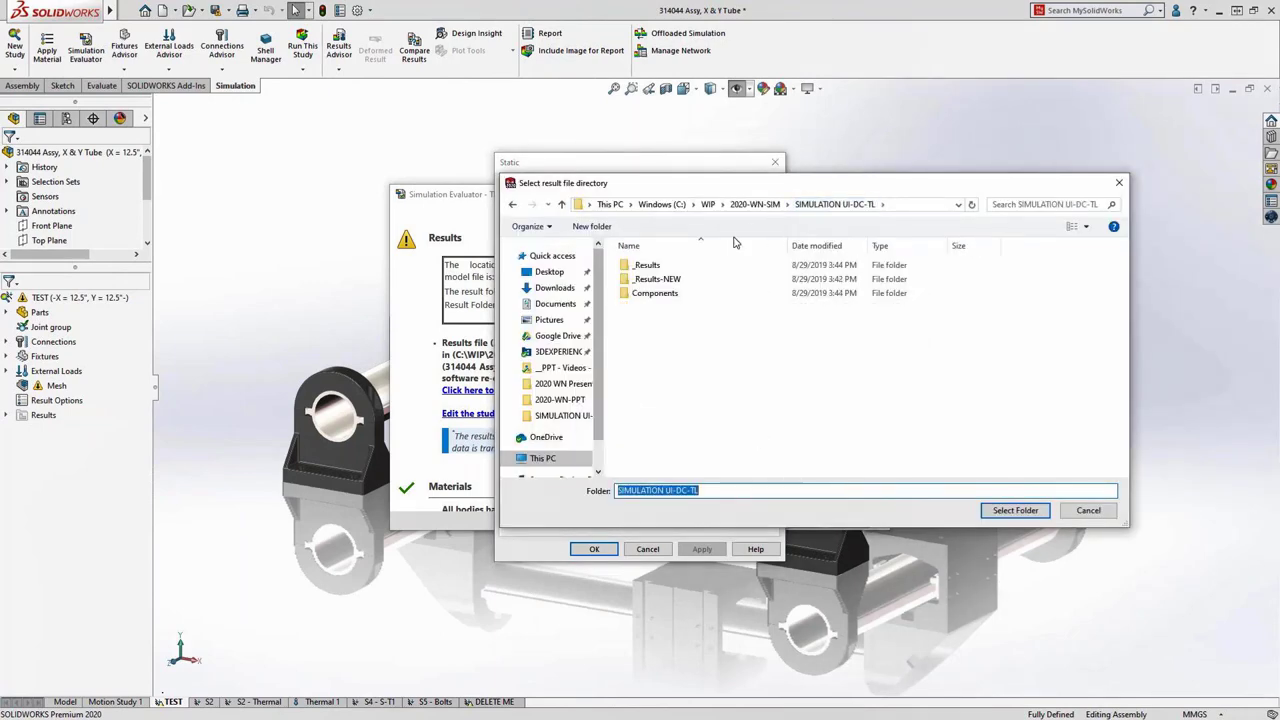
{"action": "double_click", "coordinate": [660, 279]}
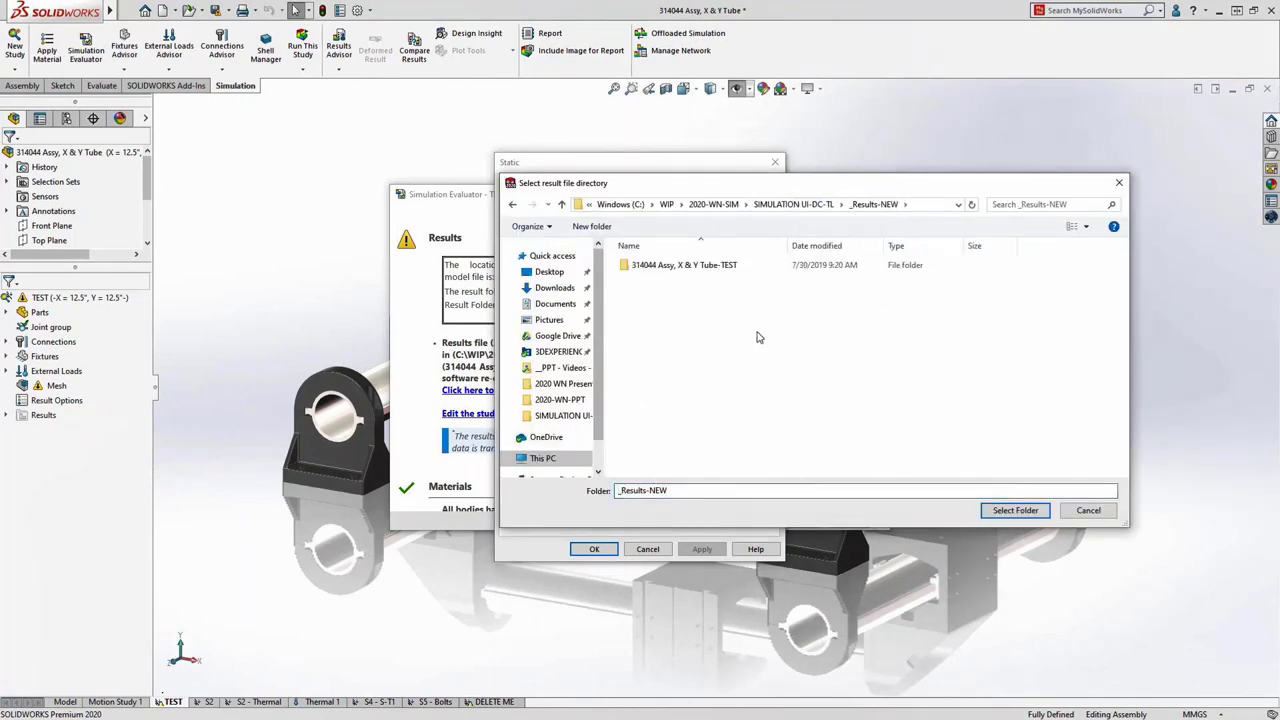
{"action": "left_click", "coordinate": [1016, 511]}
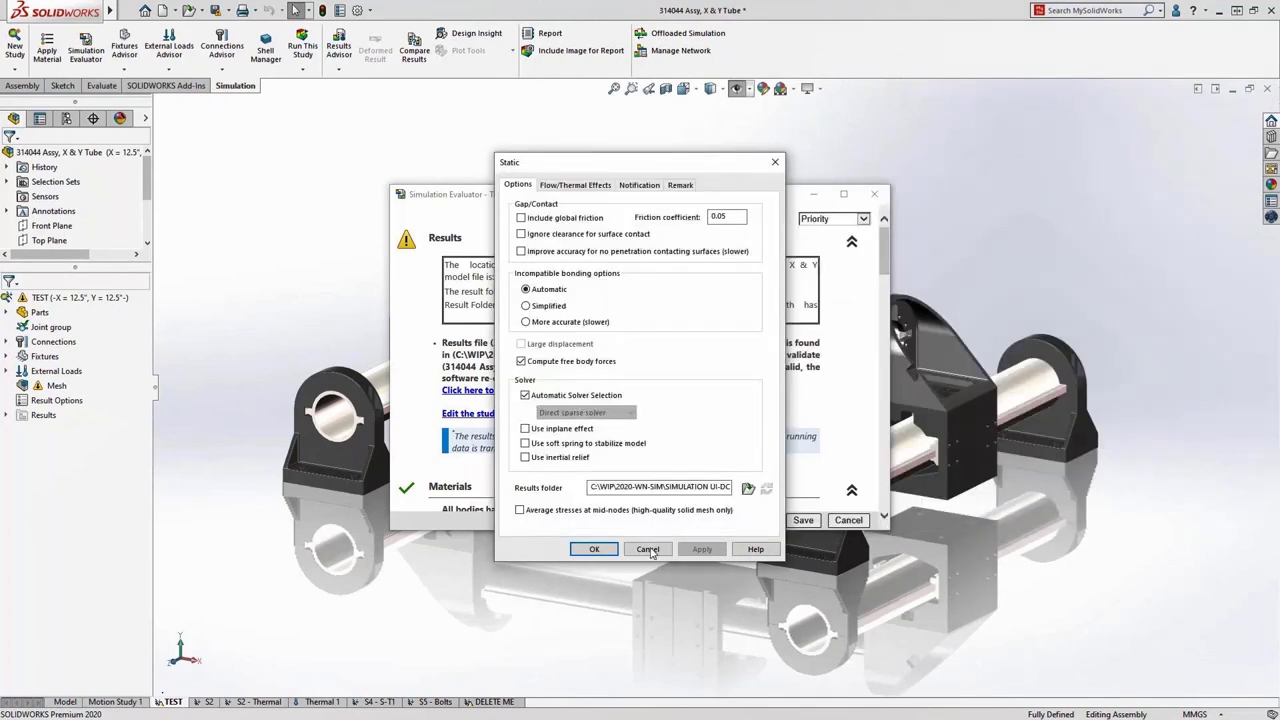
{"action": "left_click", "coordinate": [594, 549]}
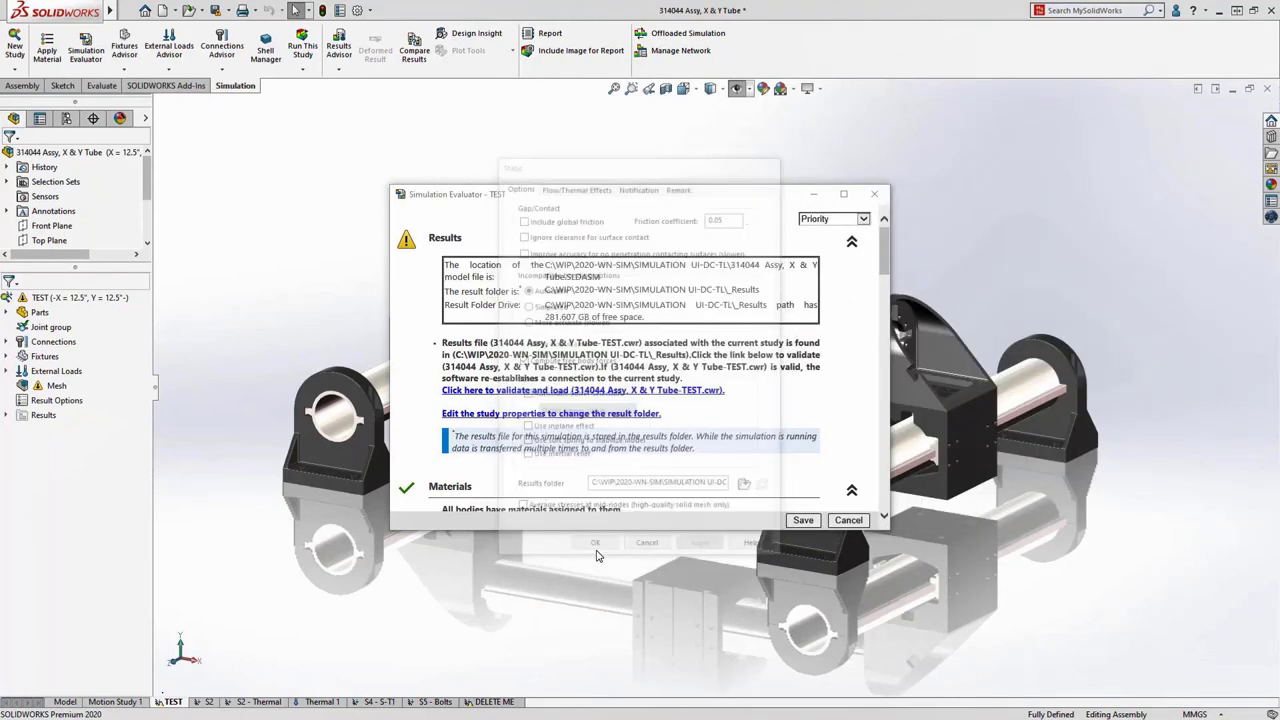
Collapse the Results and Materials sections of the evaluation and close the Simulation Evaluator.
{"action": "left_click", "coordinate": [851, 247]}
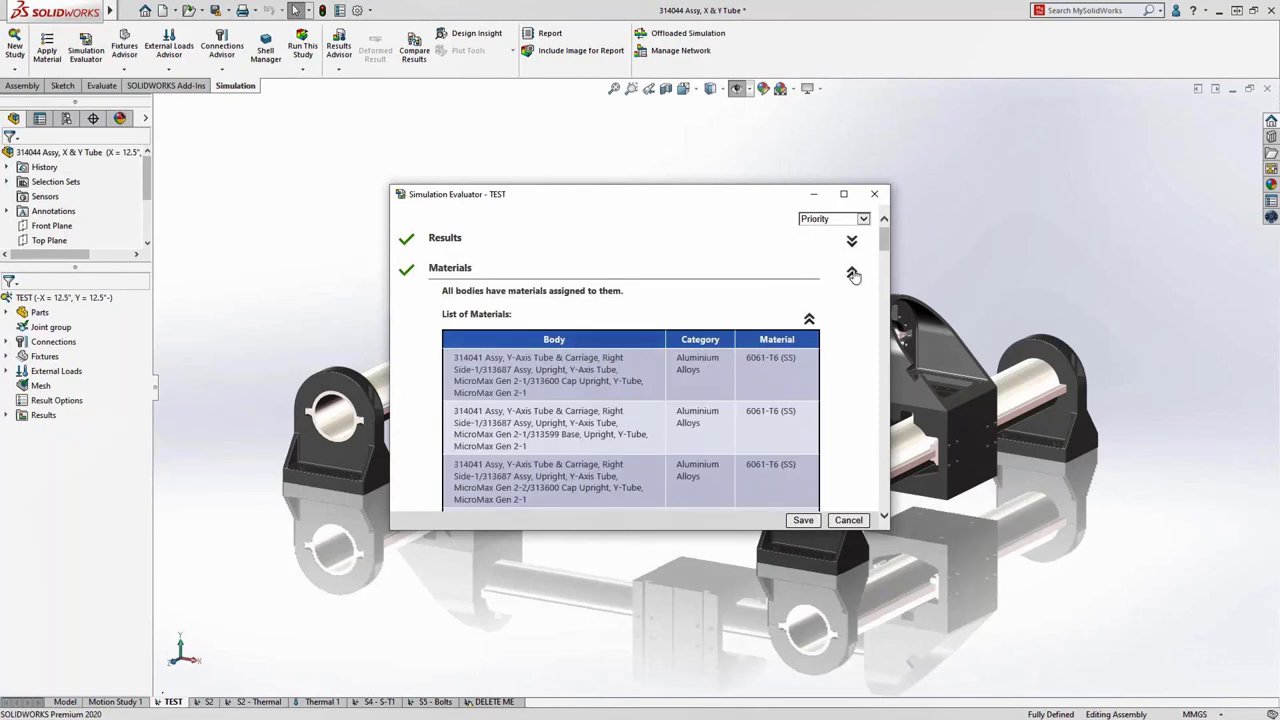
{"action": "left_click", "coordinate": [852, 274]}
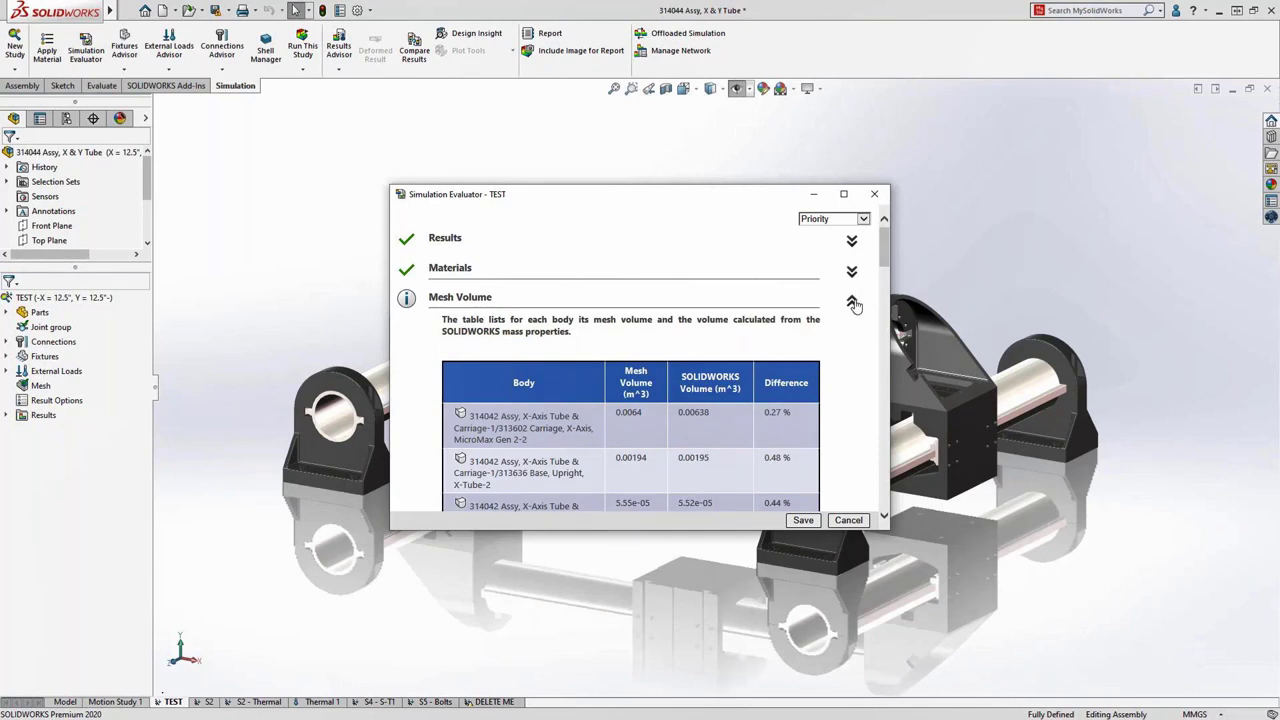
{"action": "left_click", "coordinate": [847, 521]}
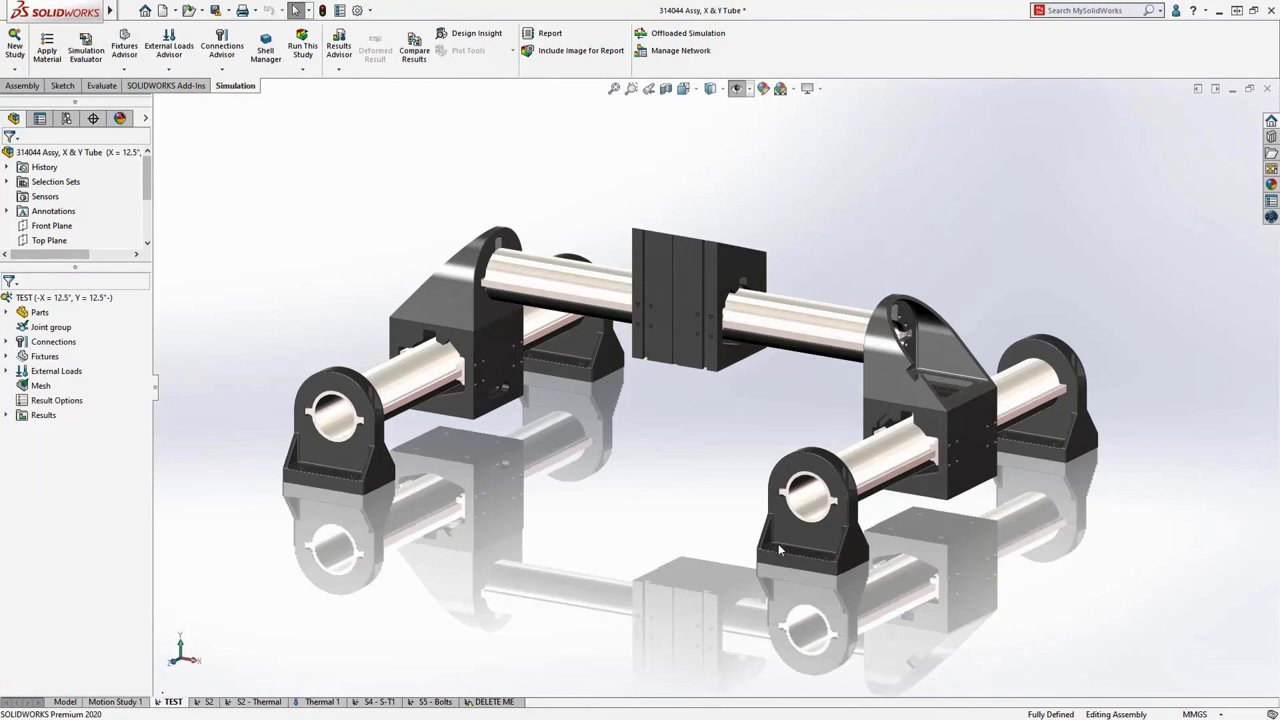
Delete the DELETE ME study and confirm removing it with its results.
{"action": "right_click", "coordinate": [492, 703]}
{"action": "left_click", "coordinate": [495, 627]}
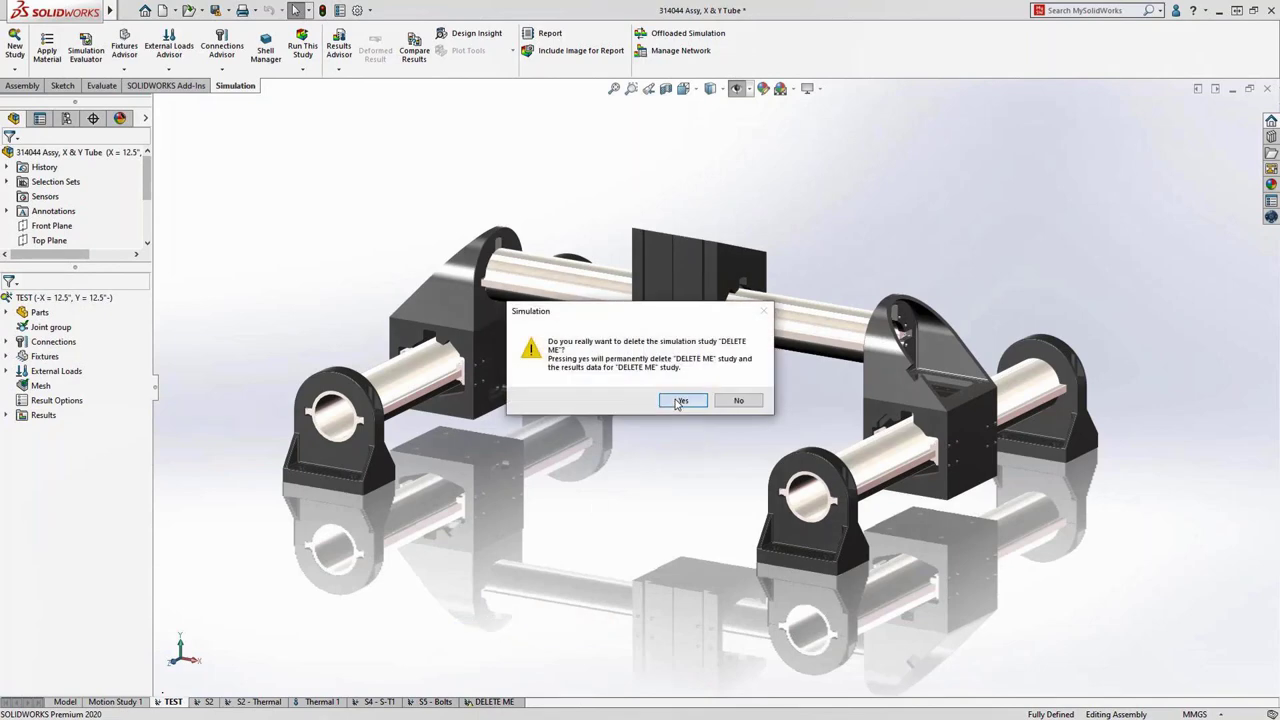
{"action": "left_click", "coordinate": [680, 401]}
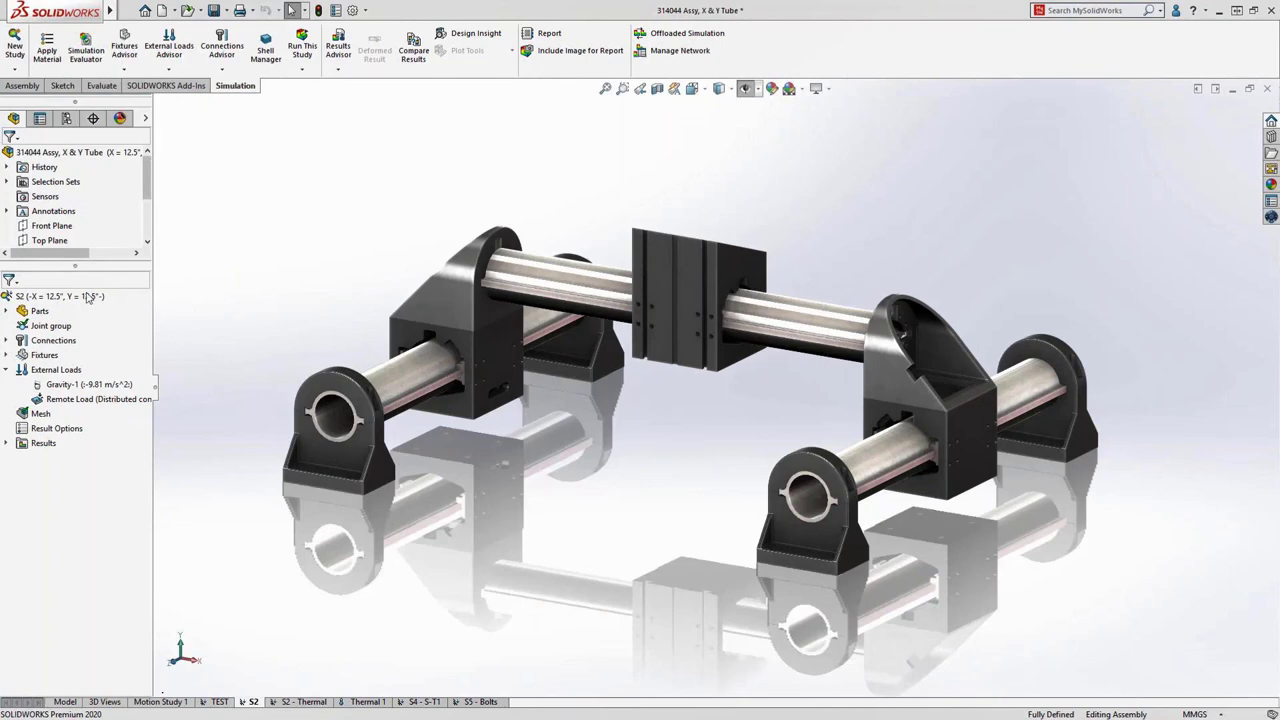
Briefly expand the S2 study's Parts list, then switch to the S2 - Thermal study.
{"action": "left_click", "coordinate": [7, 311]}
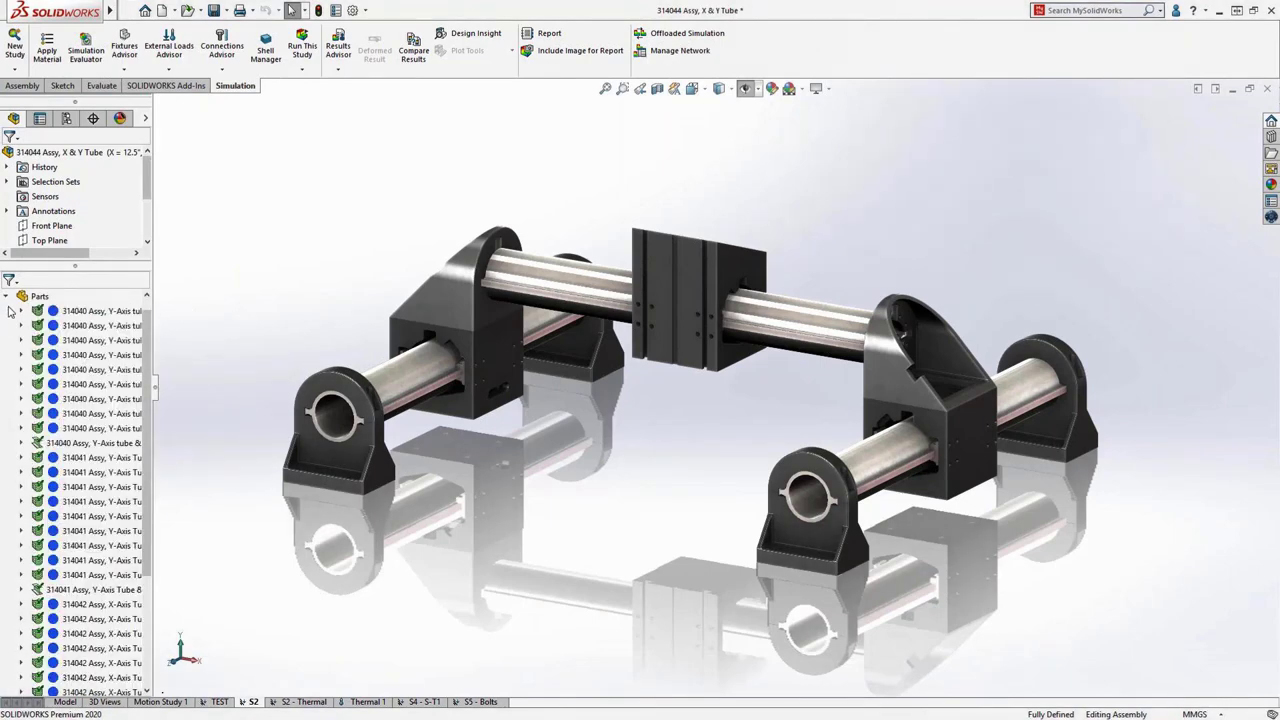
{"action": "left_click", "coordinate": [6, 297]}
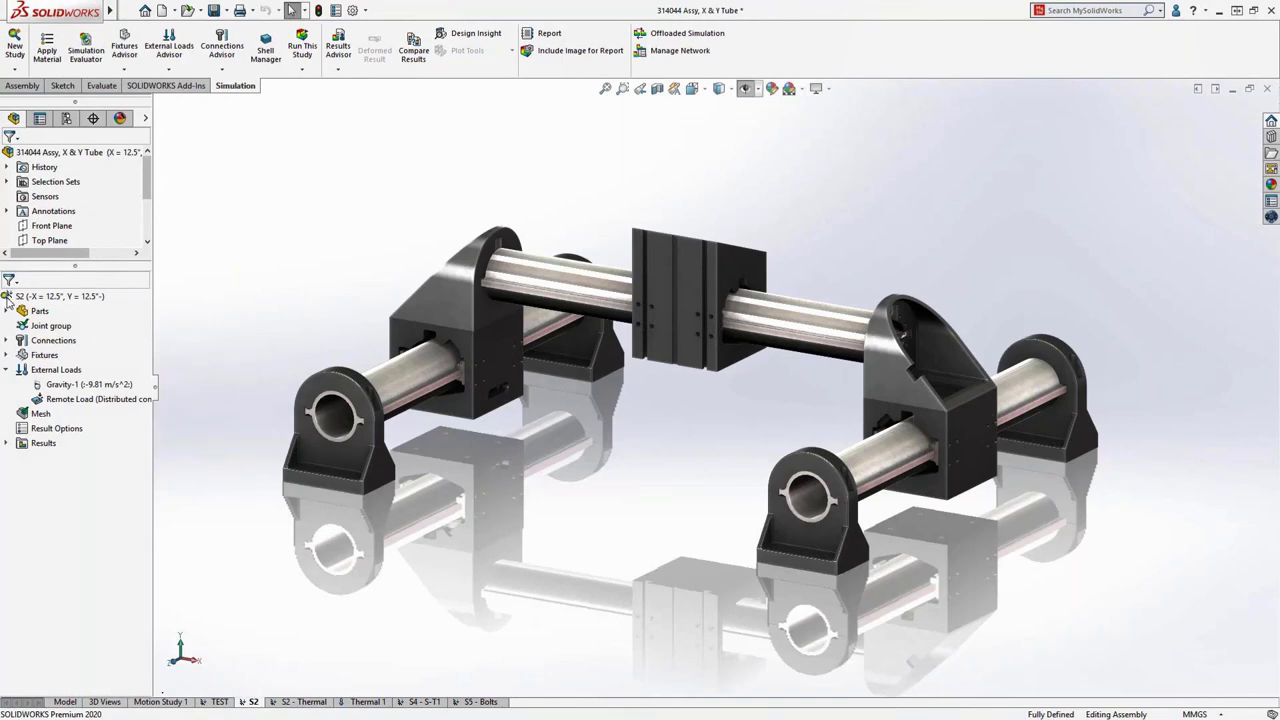
{"action": "left_click", "coordinate": [304, 702]}
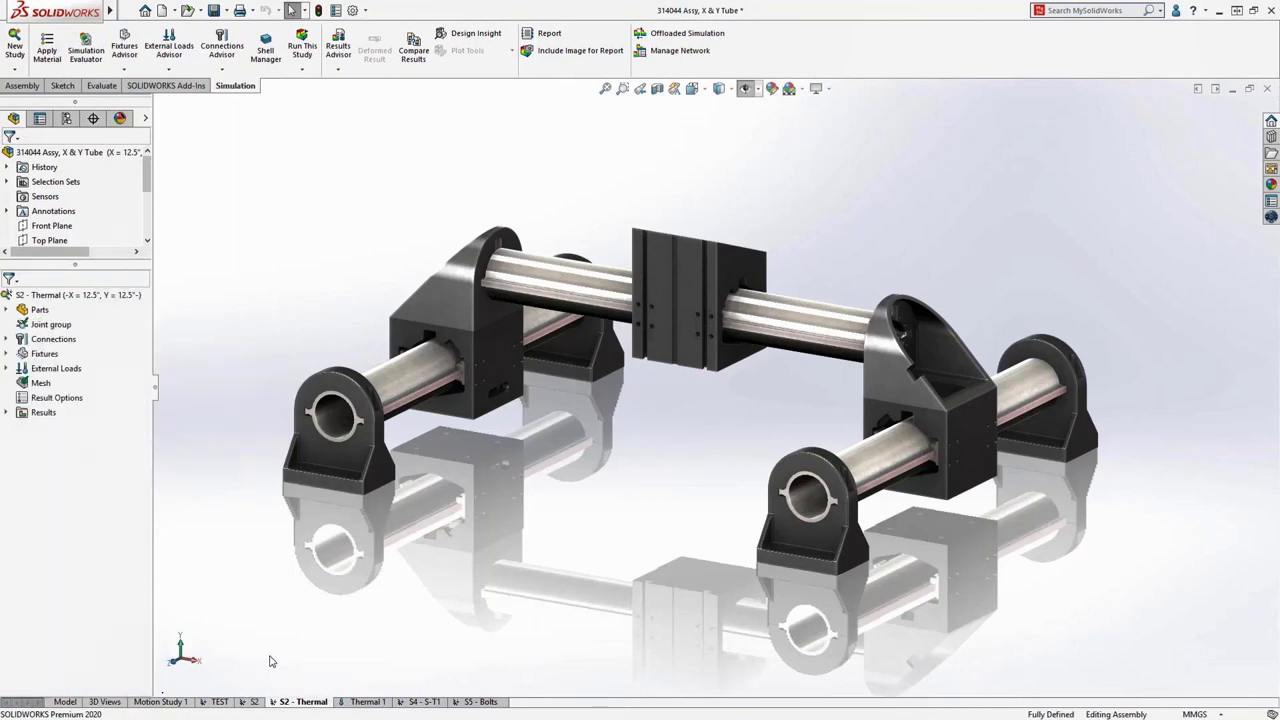
Expand the thermal study's external loads, start a Temperature load, then cancel it with Esc.
{"action": "left_click", "coordinate": [8, 368]}
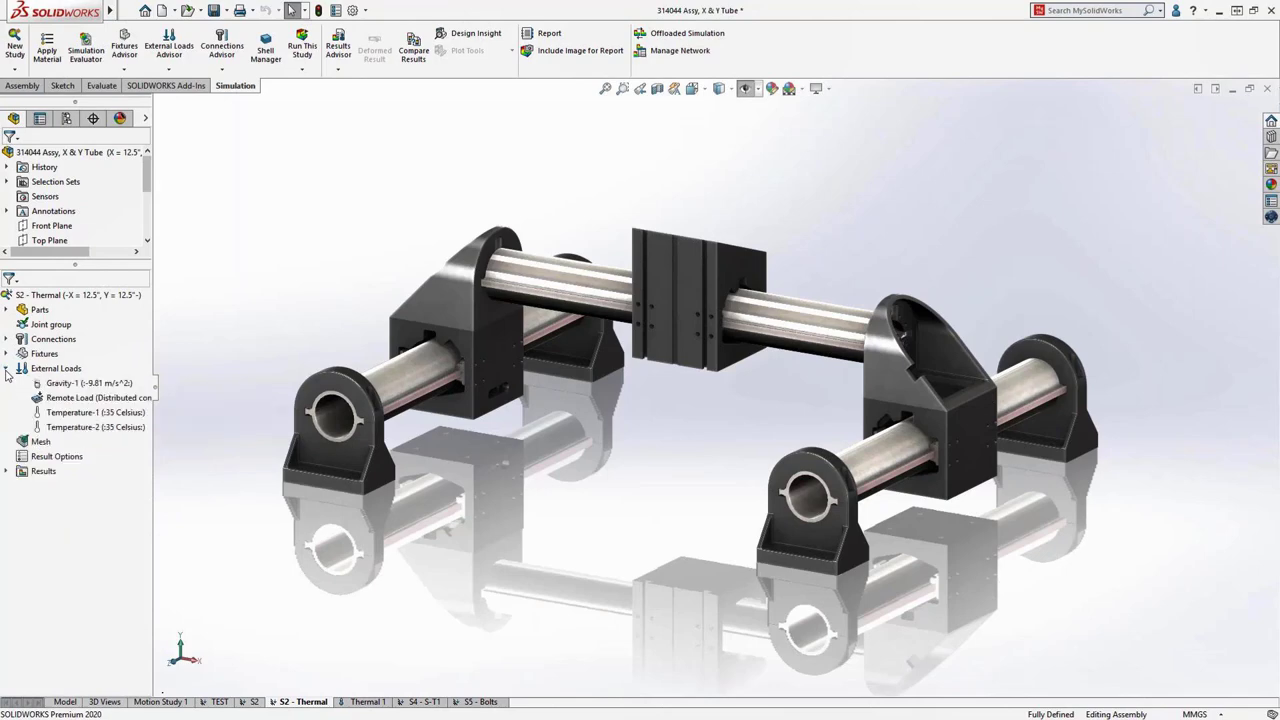
{"action": "right_click", "coordinate": [37, 372]}
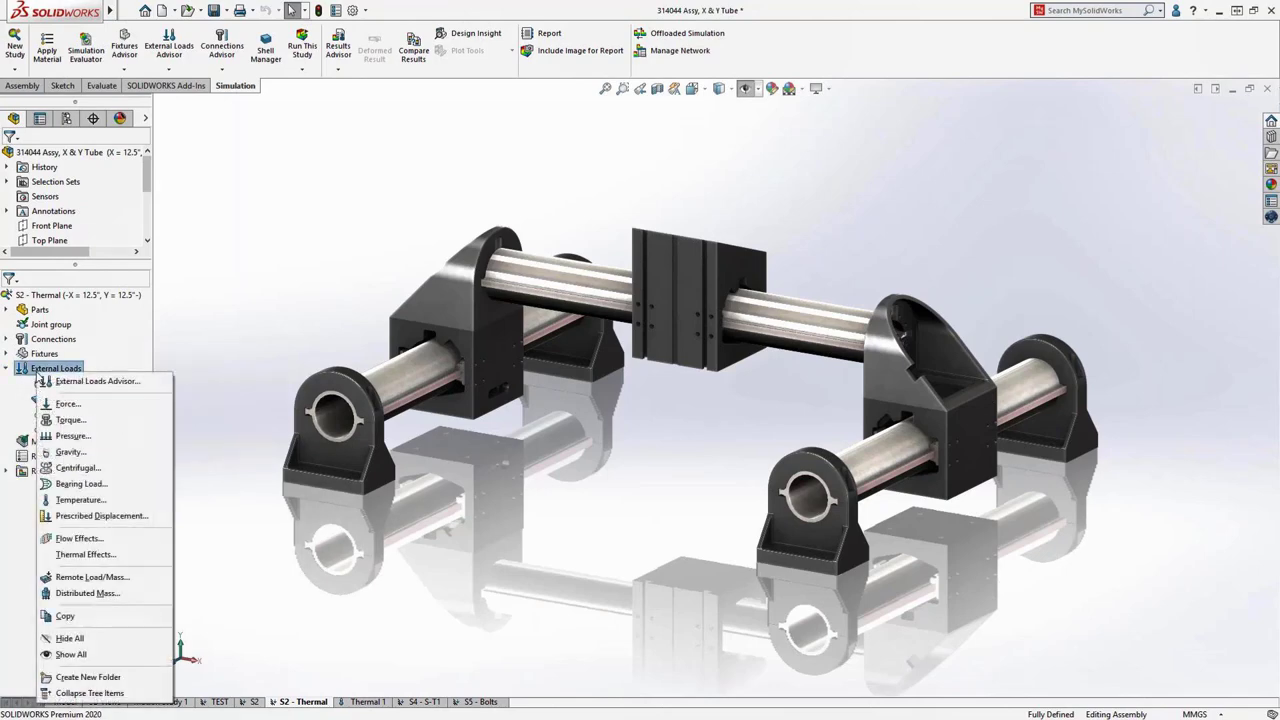
{"action": "left_click", "coordinate": [80, 500]}
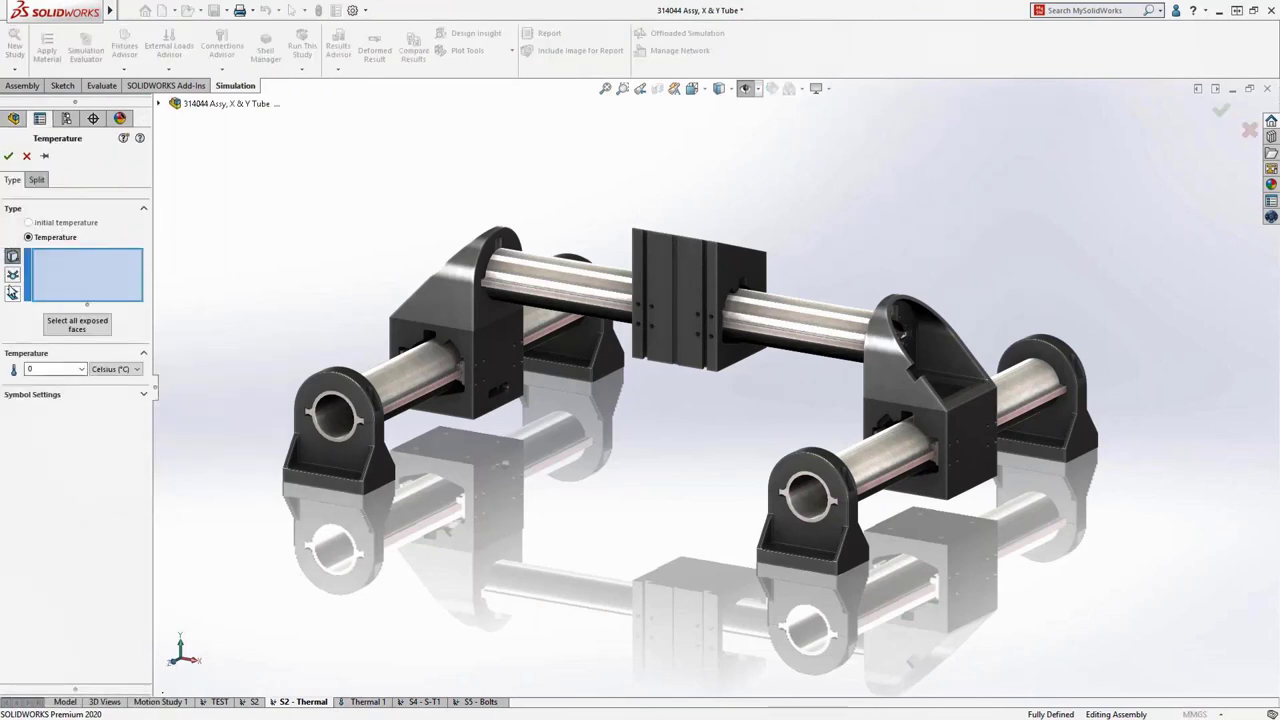
{"action": "left_click", "coordinate": [13, 294]}
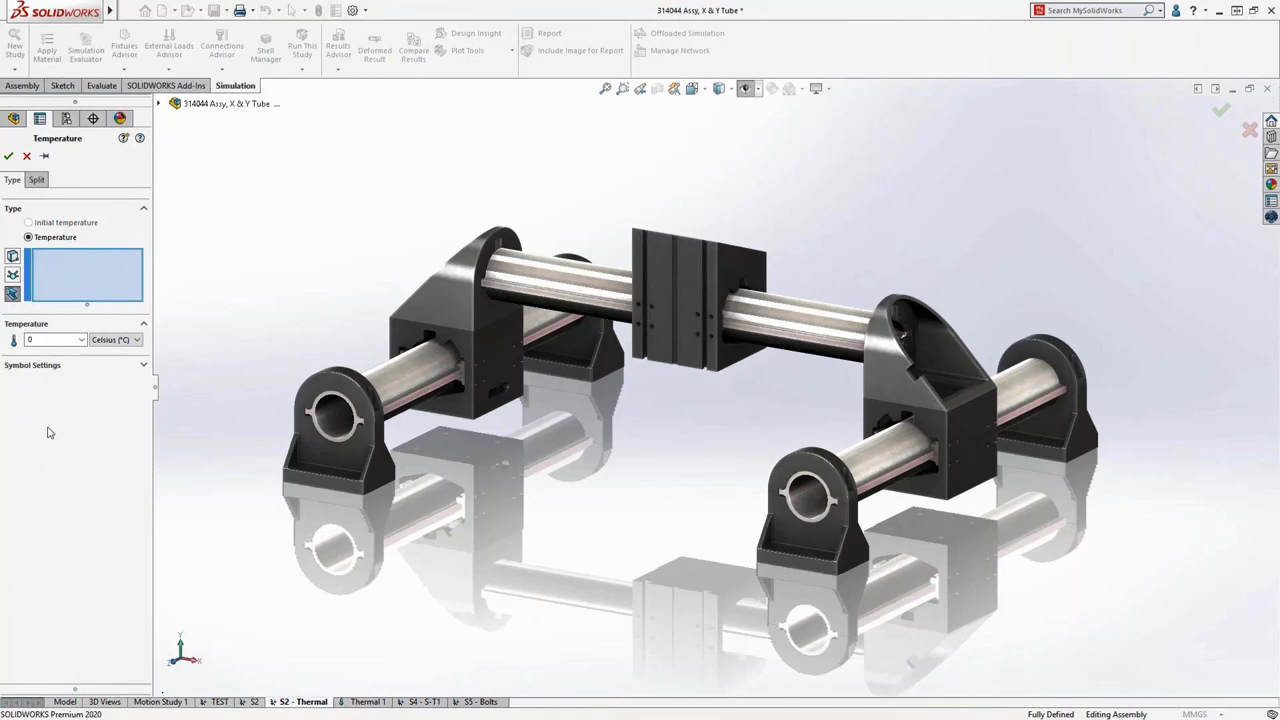
{"action": "key", "text": "Escape"}
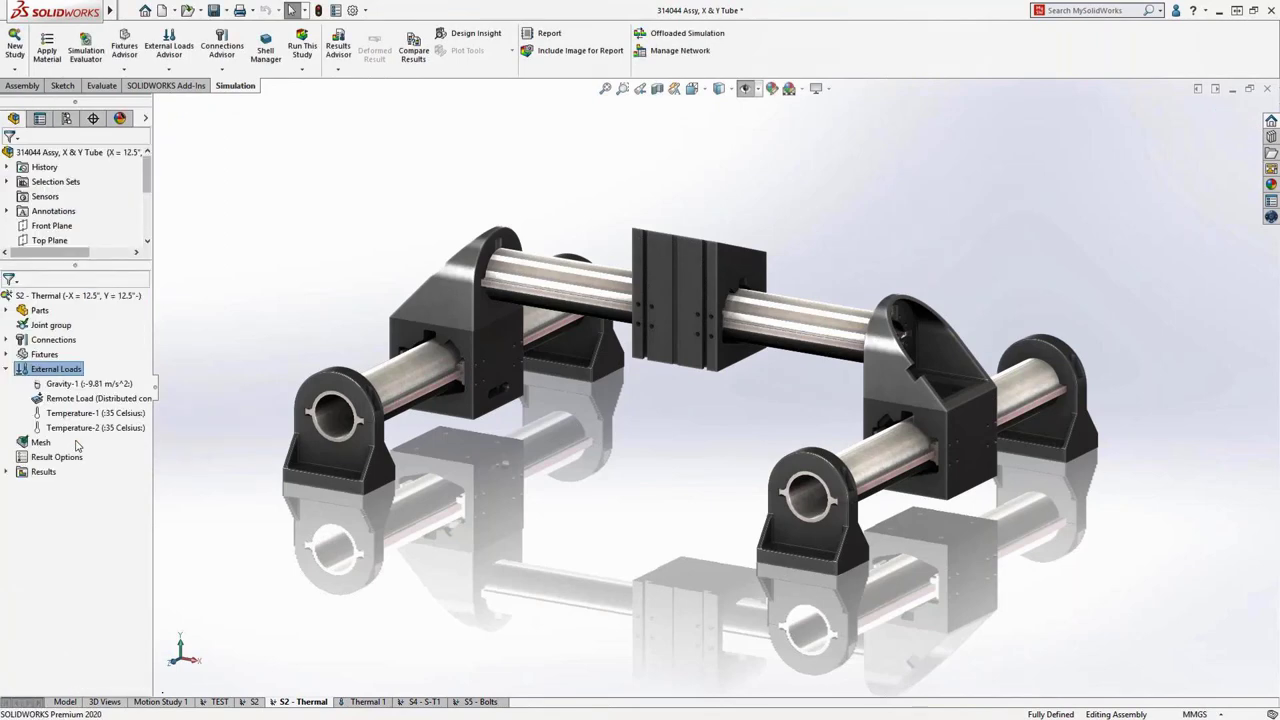
Switch to the Thermal 1 study and display its Thermal1 temperature plot.
{"action": "left_click", "coordinate": [356, 698]}
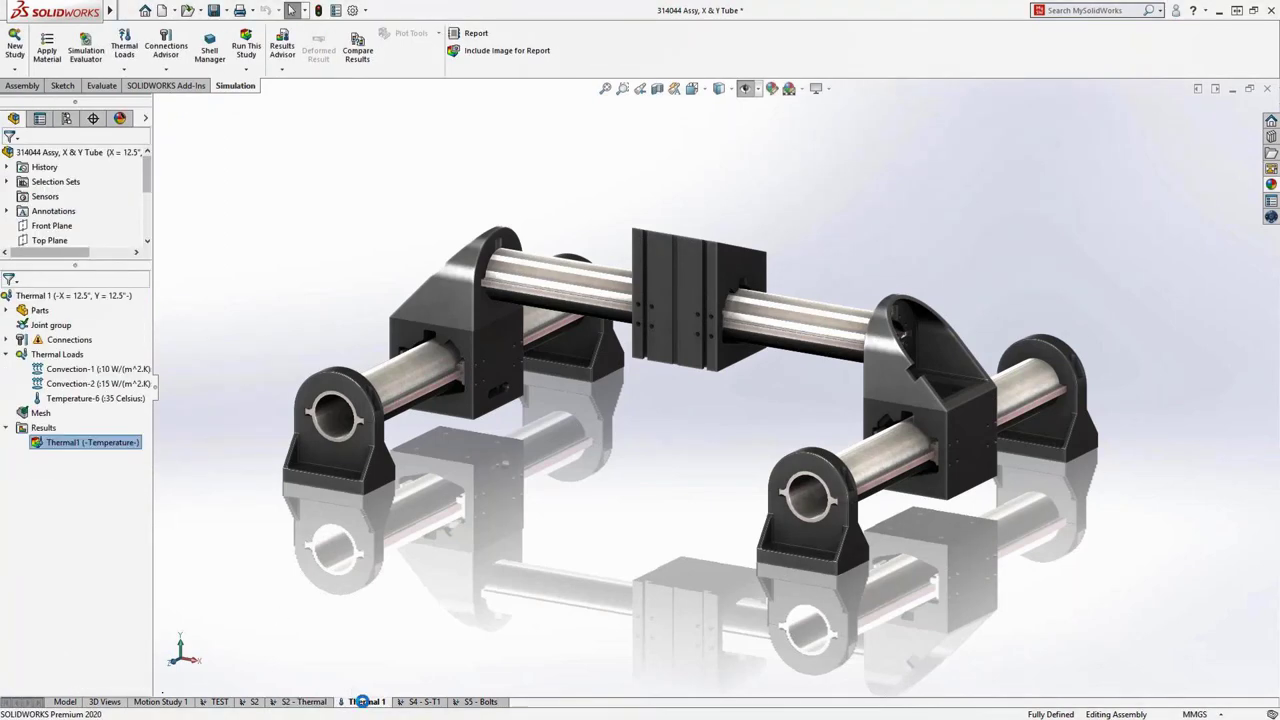
{"action": "right_click", "coordinate": [60, 356]}
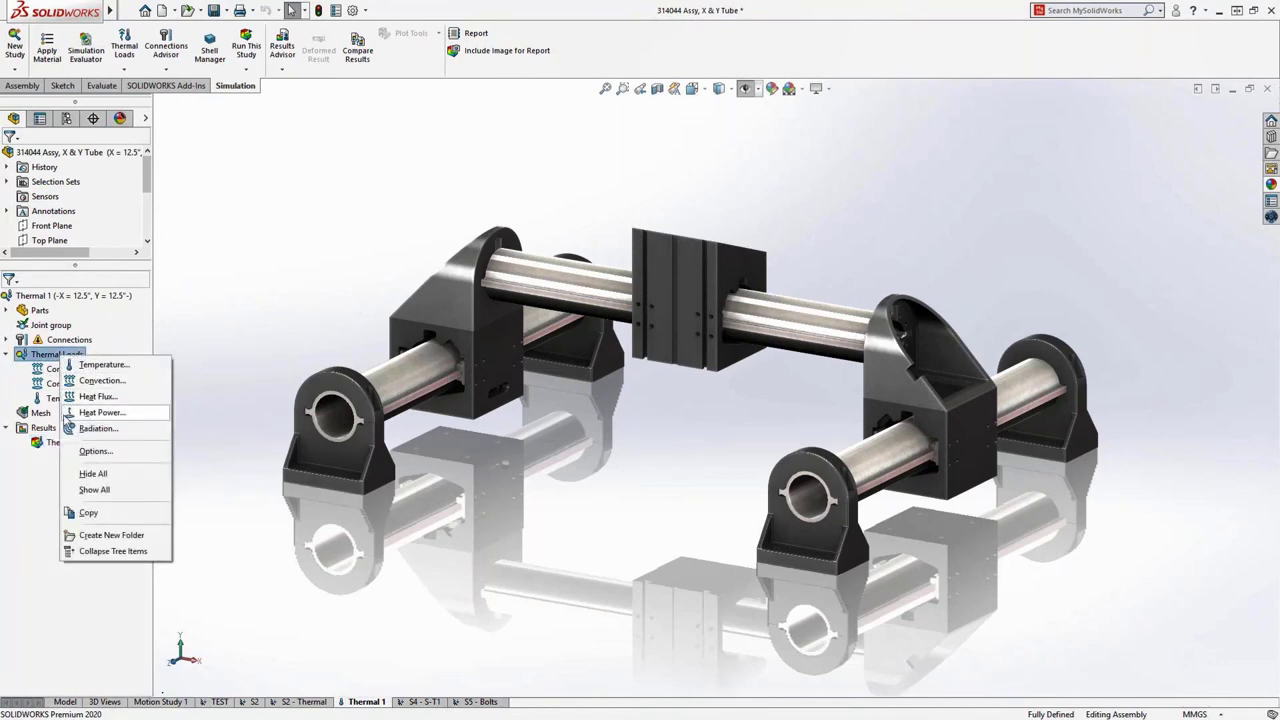
{"action": "left_click", "coordinate": [42, 444]}
{"action": "left_click", "coordinate": [42, 444]}
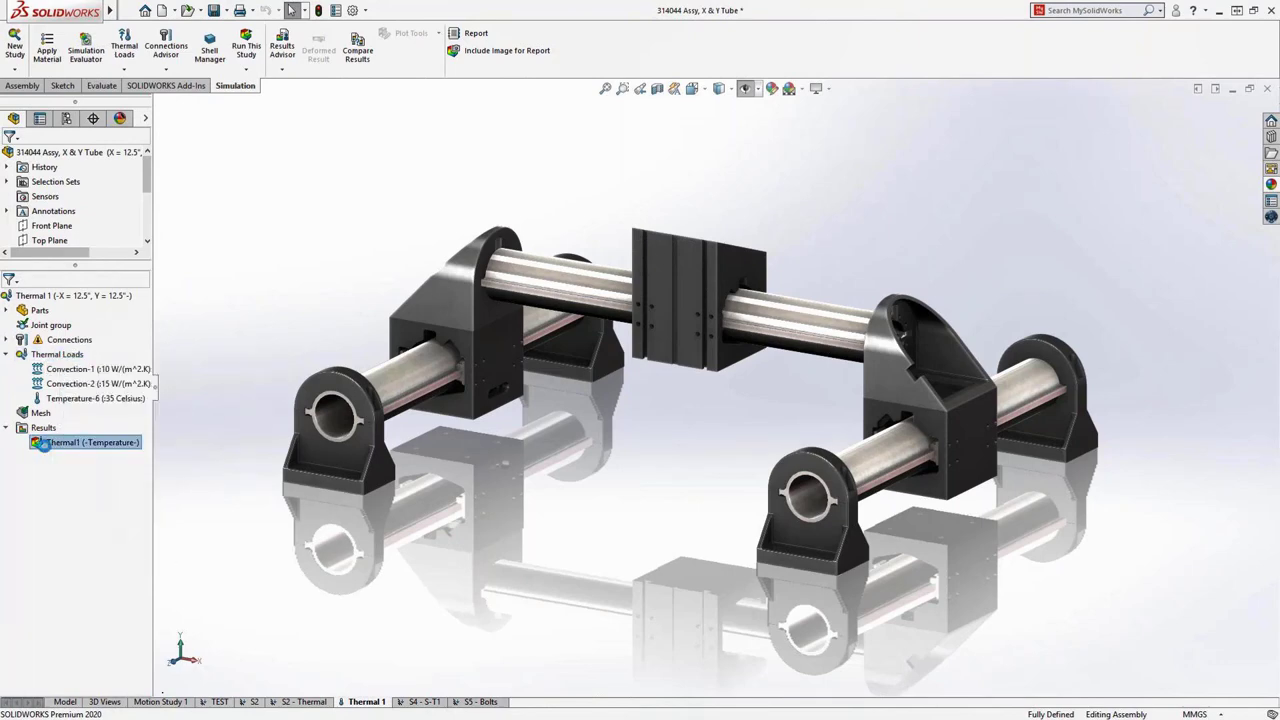
Switch to the S4 - S-T1 study and open its Thermal settings.
{"action": "left_click", "coordinate": [414, 703]}
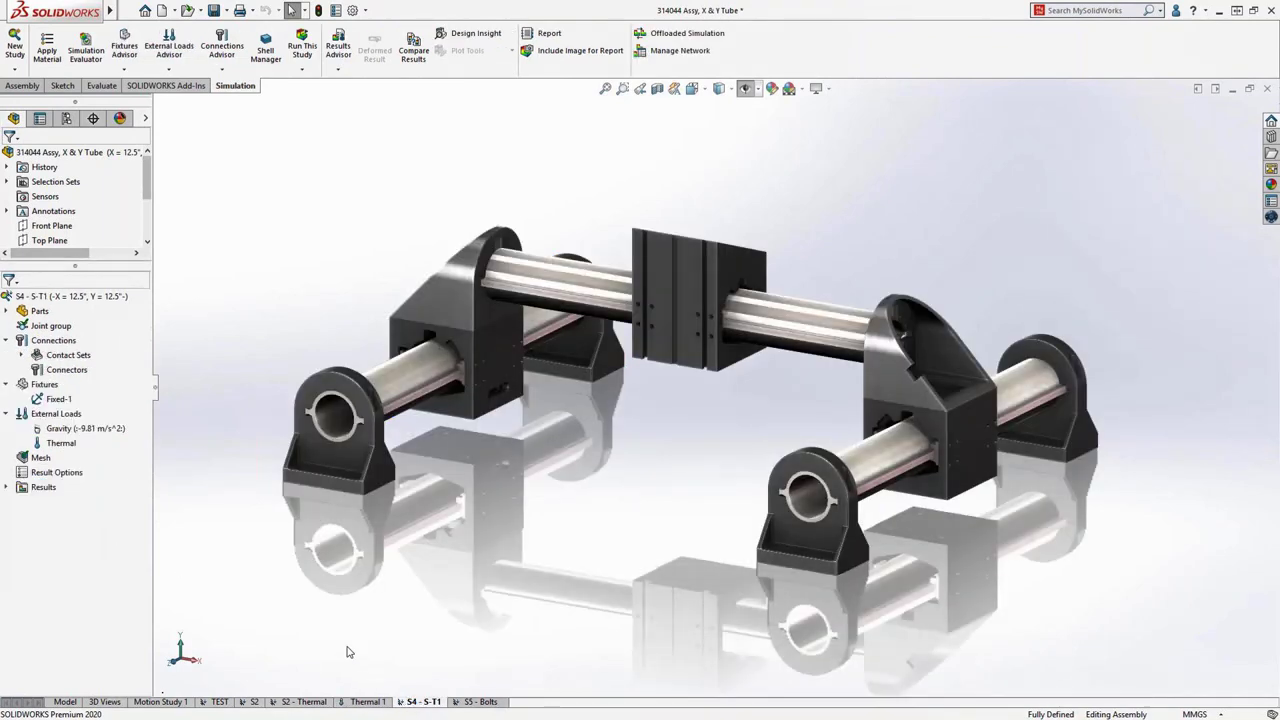
{"action": "left_click", "coordinate": [56, 443]}
{"action": "left_click", "coordinate": [63, 450]}
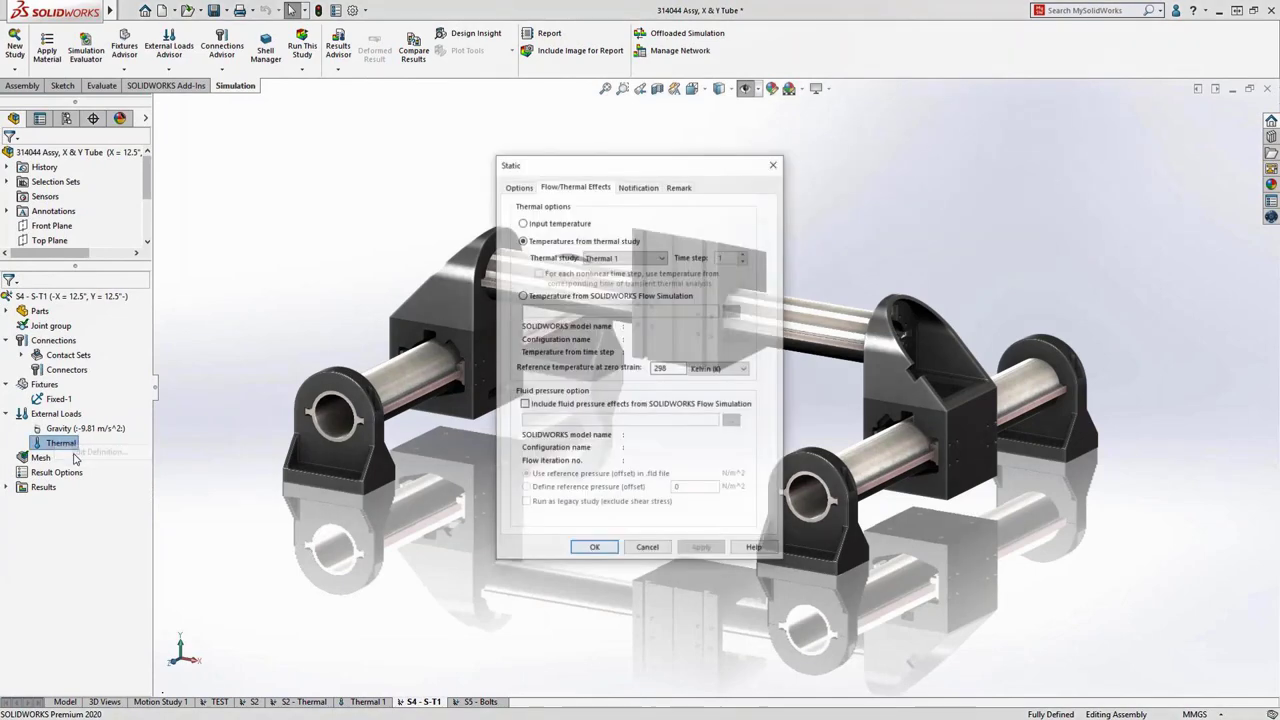
Confirm Thermal 1 as the temperature source for S4 - S-T1 and display the Displacement1 plot.
{"action": "left_click", "coordinate": [594, 550]}
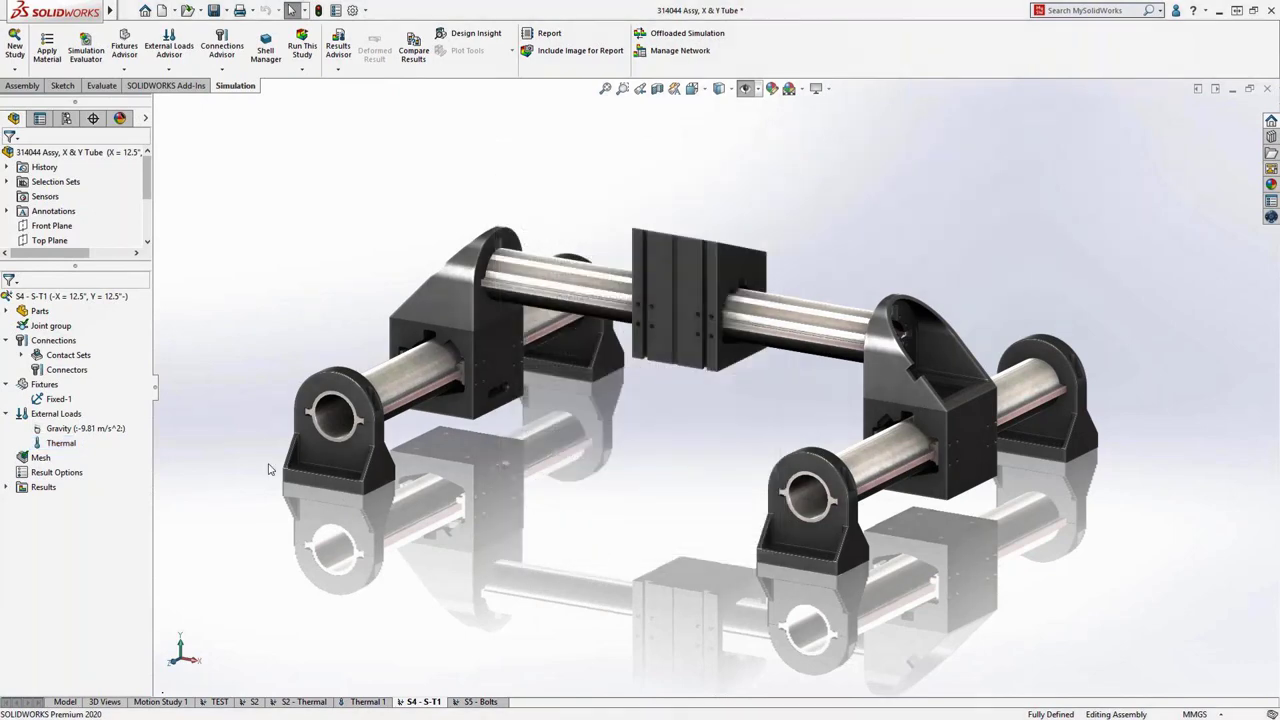
{"action": "left_click", "coordinate": [7, 488]}
{"action": "left_click", "coordinate": [40, 502]}
{"action": "double_click", "coordinate": [40, 502]}
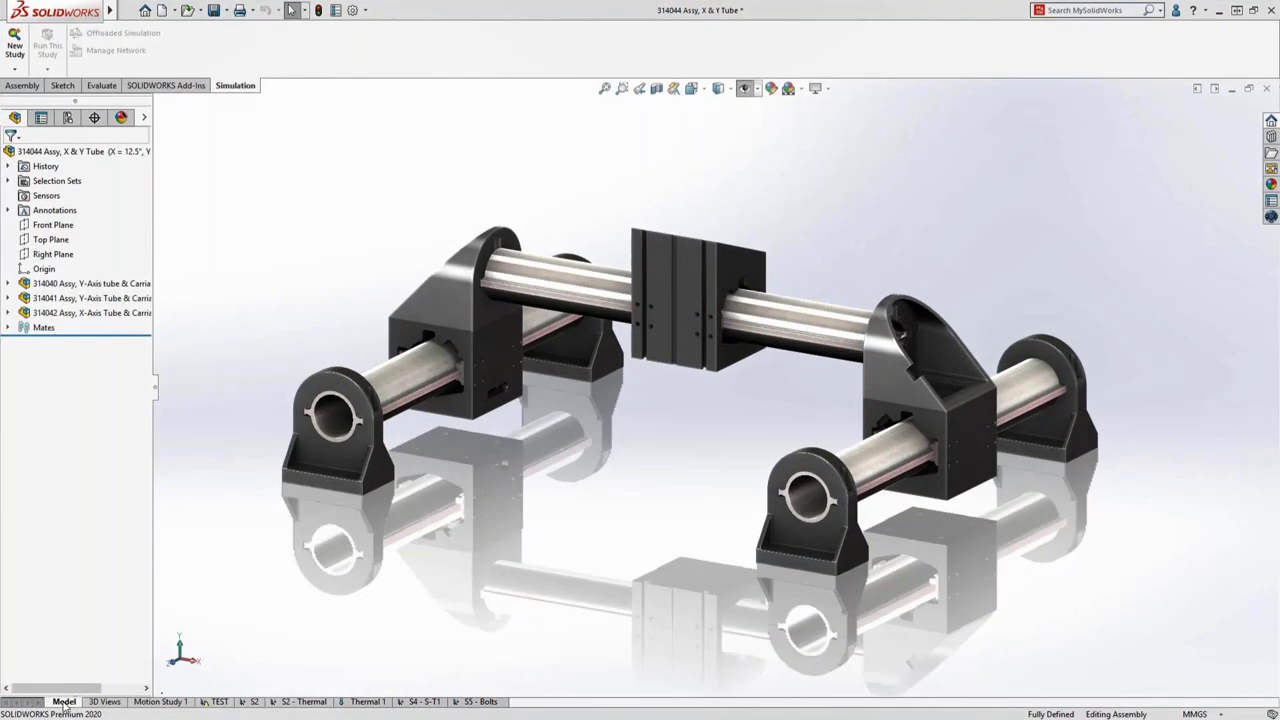
In the S5 - Bolts study, apply a draft quality mesh to all parts.
{"action": "left_click", "coordinate": [468, 702]}
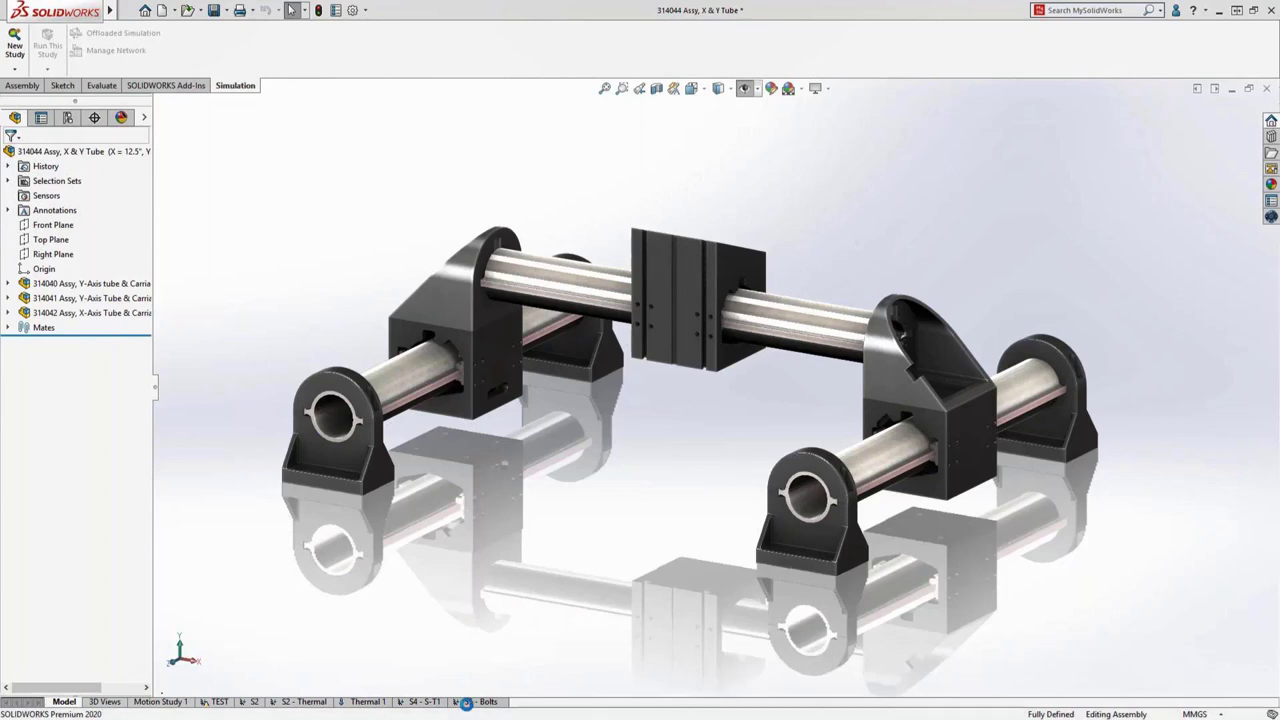
{"action": "left_click", "coordinate": [8, 313]}
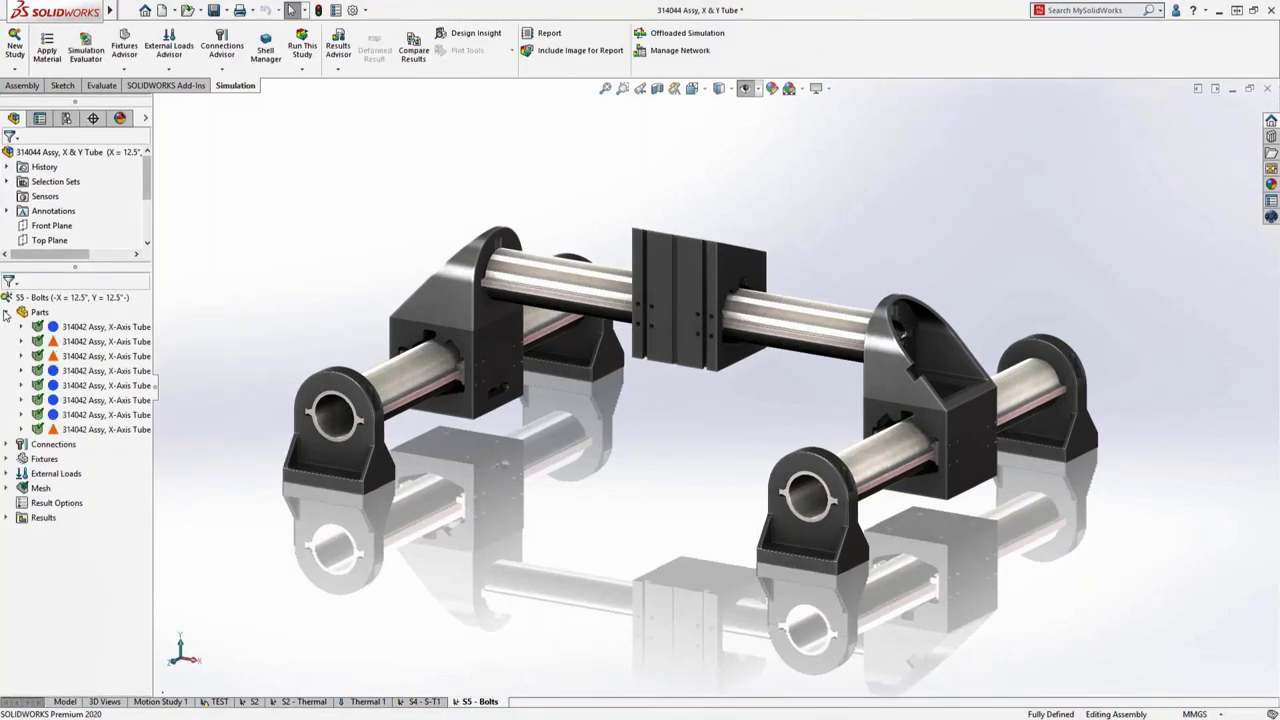
{"action": "right_click", "coordinate": [35, 316]}
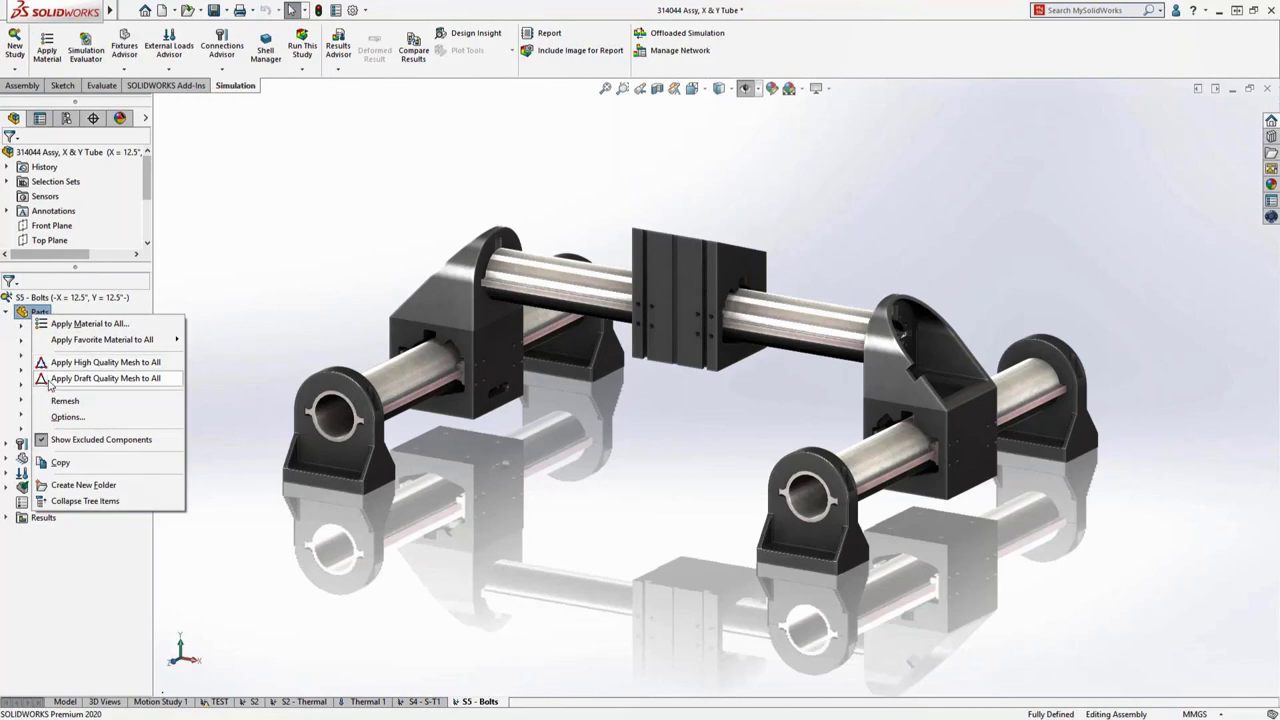
{"action": "left_click", "coordinate": [50, 380]}
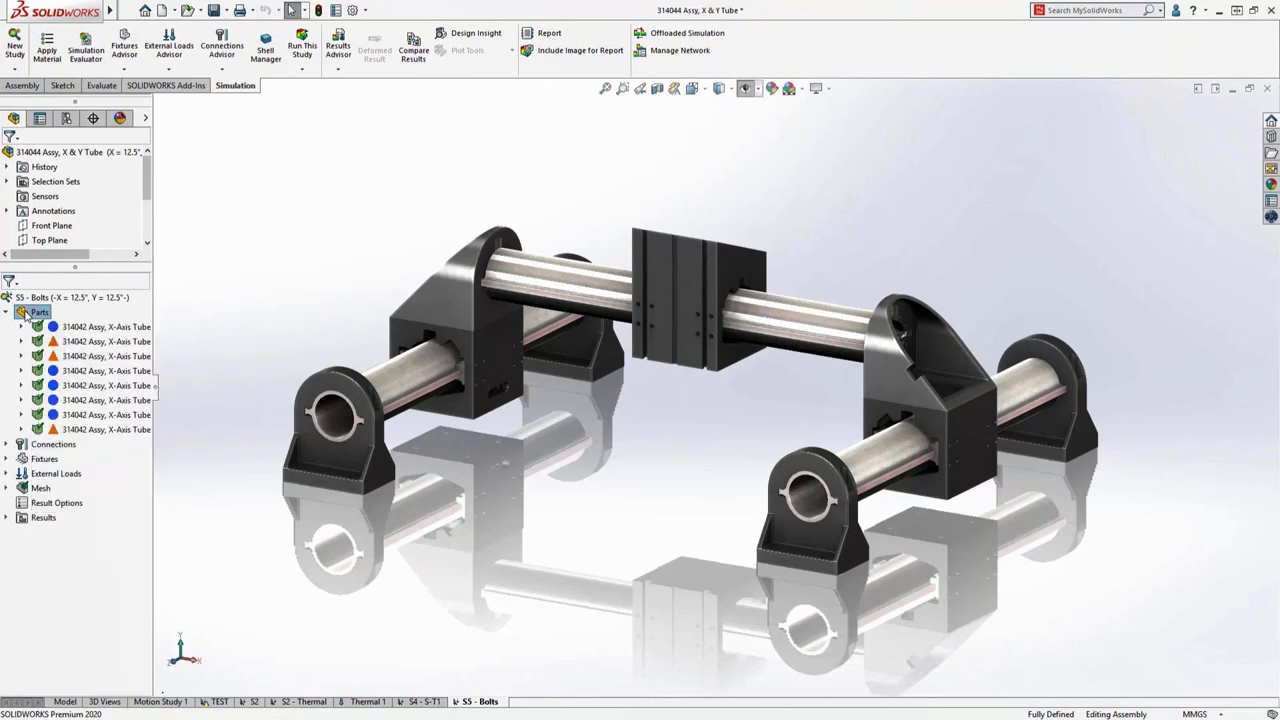
{"action": "right_click", "coordinate": [50, 326]}
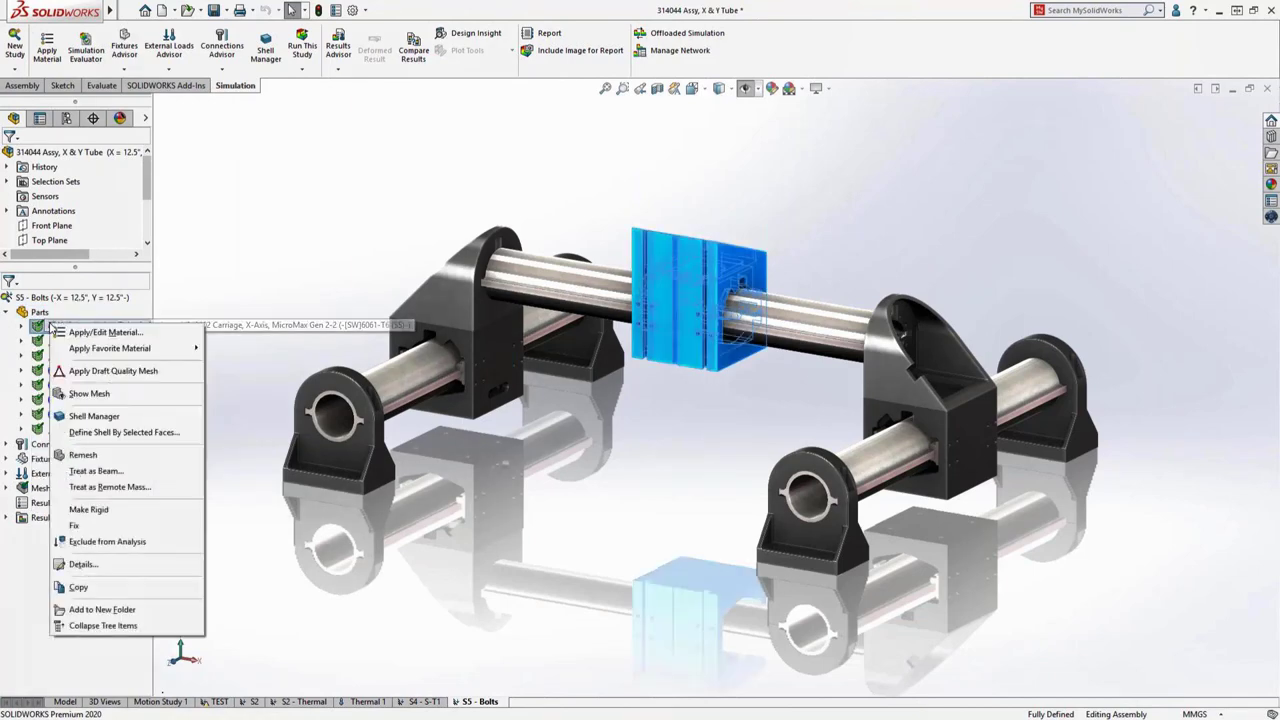
{"action": "left_click", "coordinate": [75, 372]}
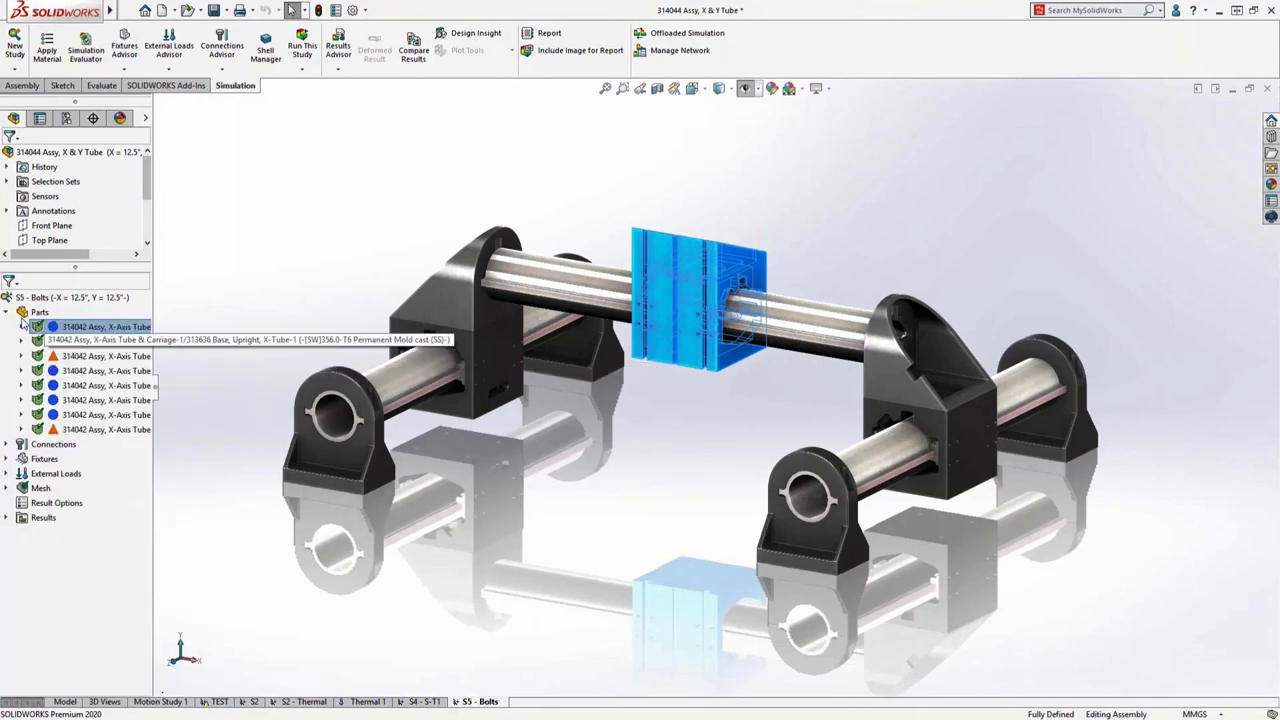
{"action": "left_click", "coordinate": [7, 312]}
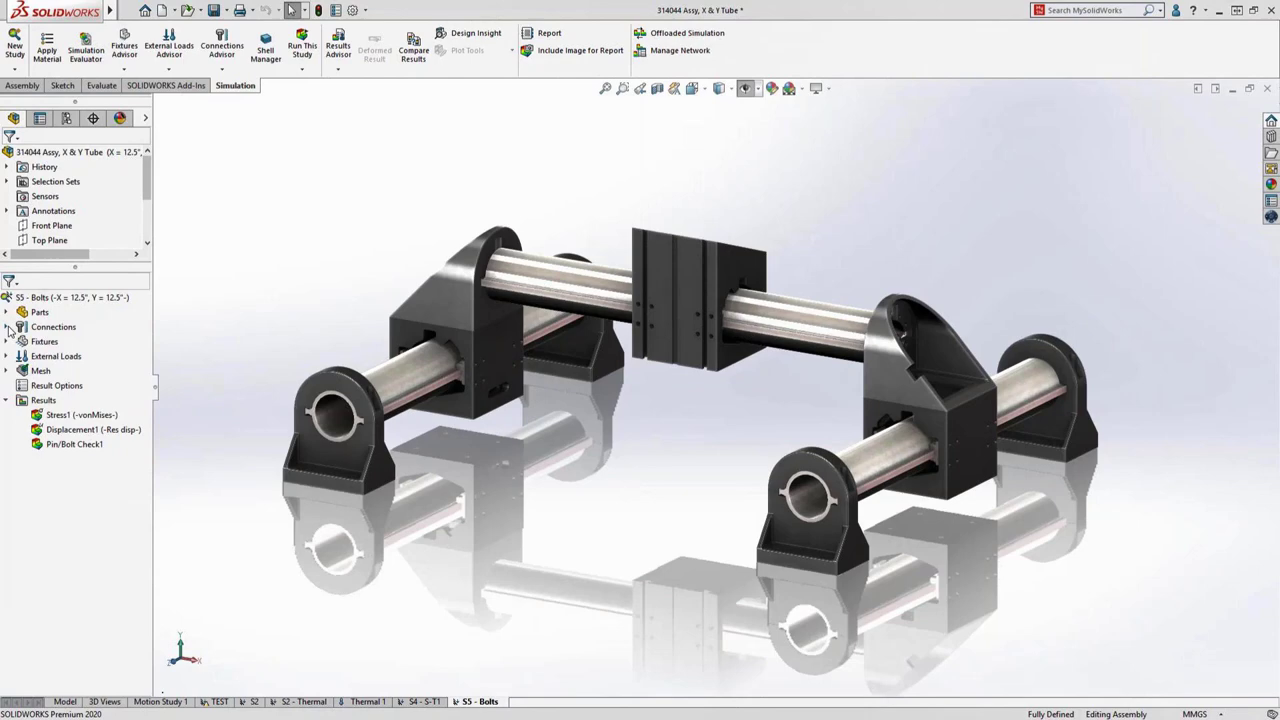
Select all sixteen counterbore screws in Bolt Group-1 and edit their definition together.
{"action": "left_click", "coordinate": [7, 327]}
{"action": "left_click", "coordinate": [22, 342]}
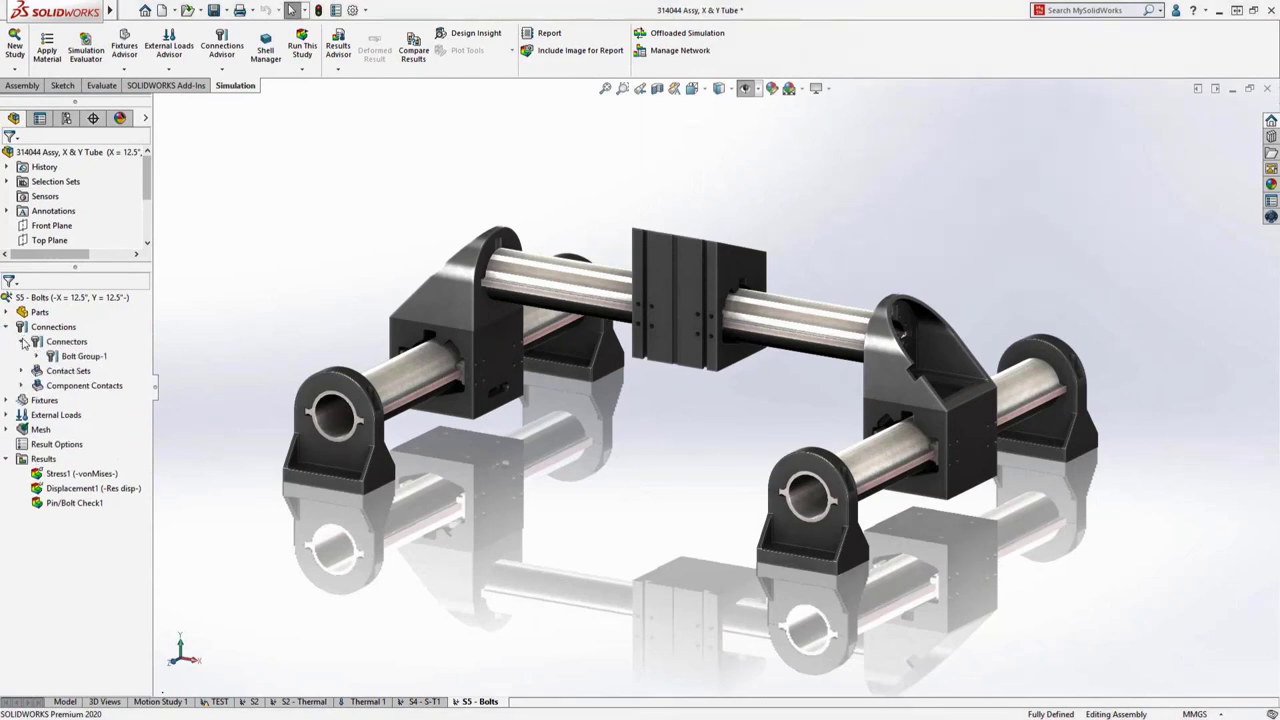
{"action": "left_click", "coordinate": [36, 356]}
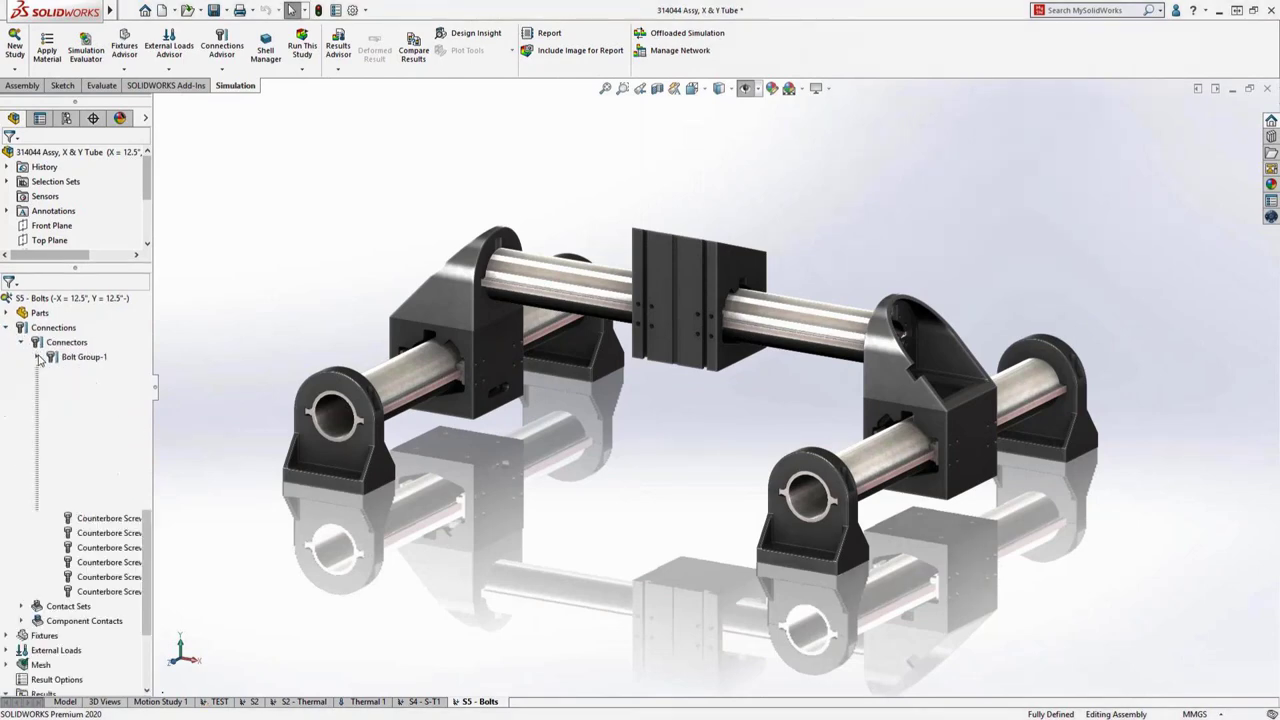
{"action": "left_click", "coordinate": [78, 371]}
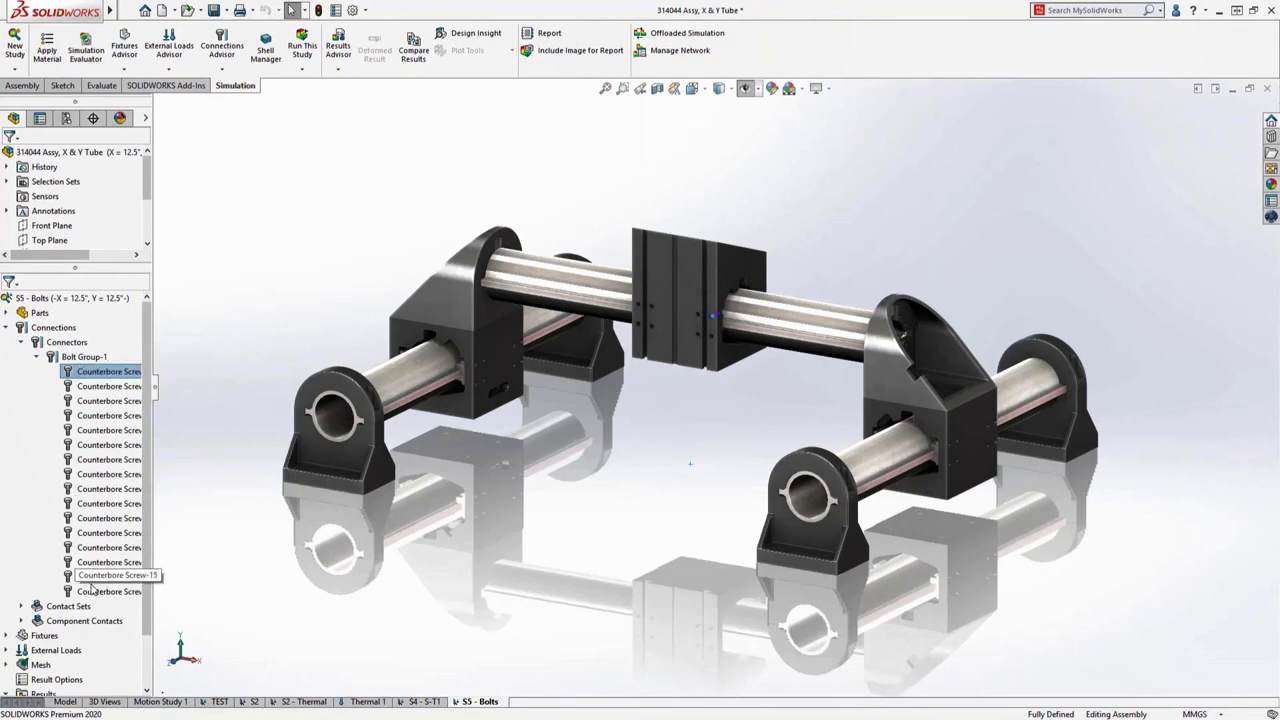
{"action": "left_click", "coordinate": [86, 592], "text": "shift"}
{"action": "right_click", "coordinate": [86, 592]}
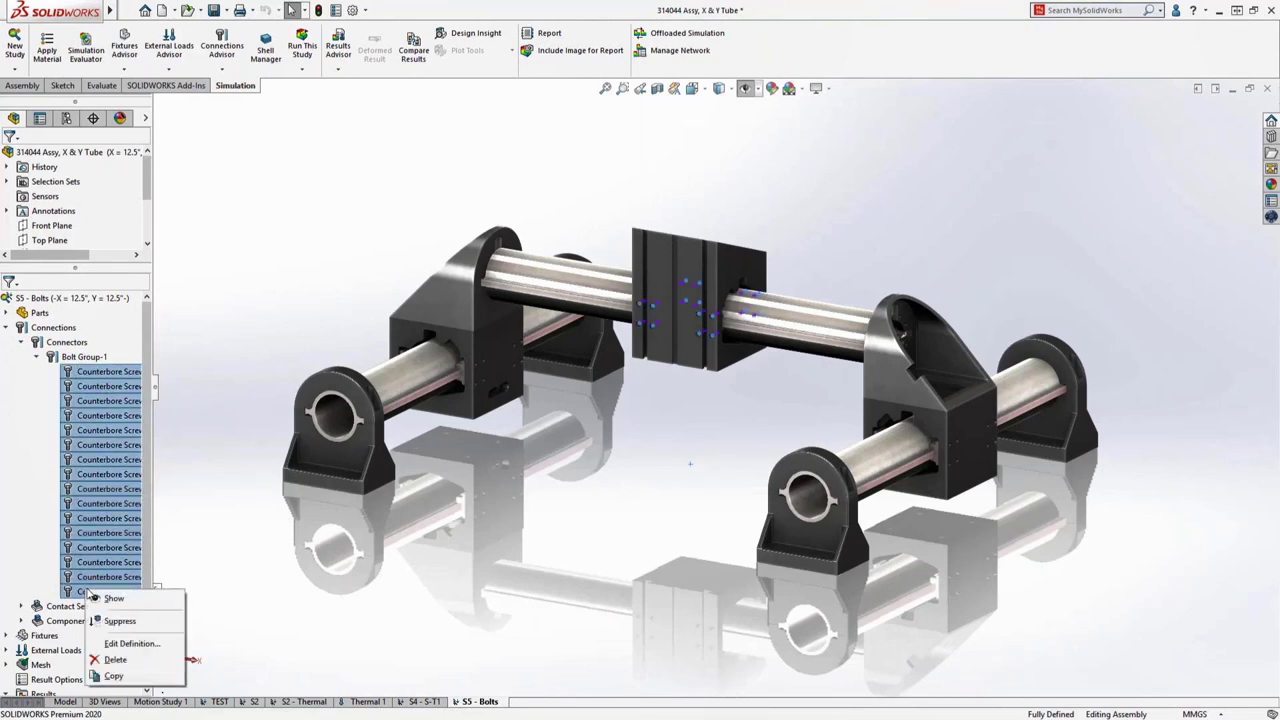
{"action": "left_click", "coordinate": [134, 644]}
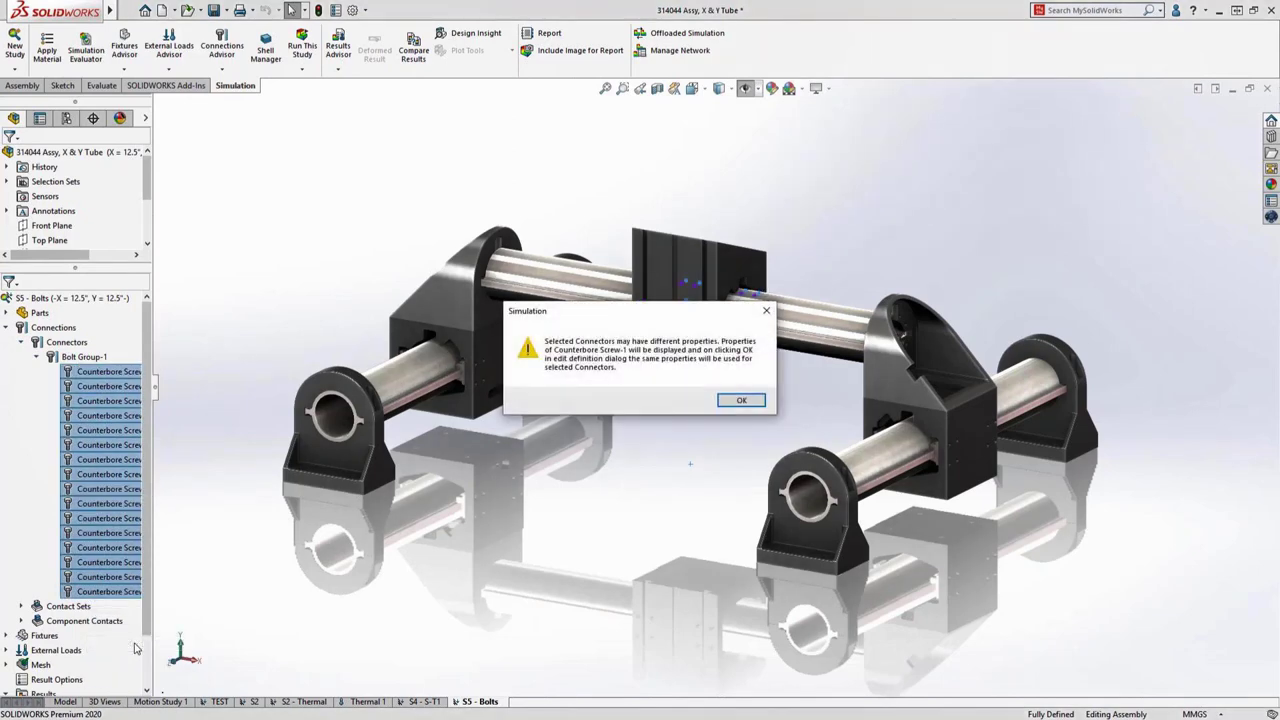
Dismiss the differing-properties warning, try a Distributed connection, then cancel to keep the bolt connectors unchanged.
{"action": "key", "text": "Return"}
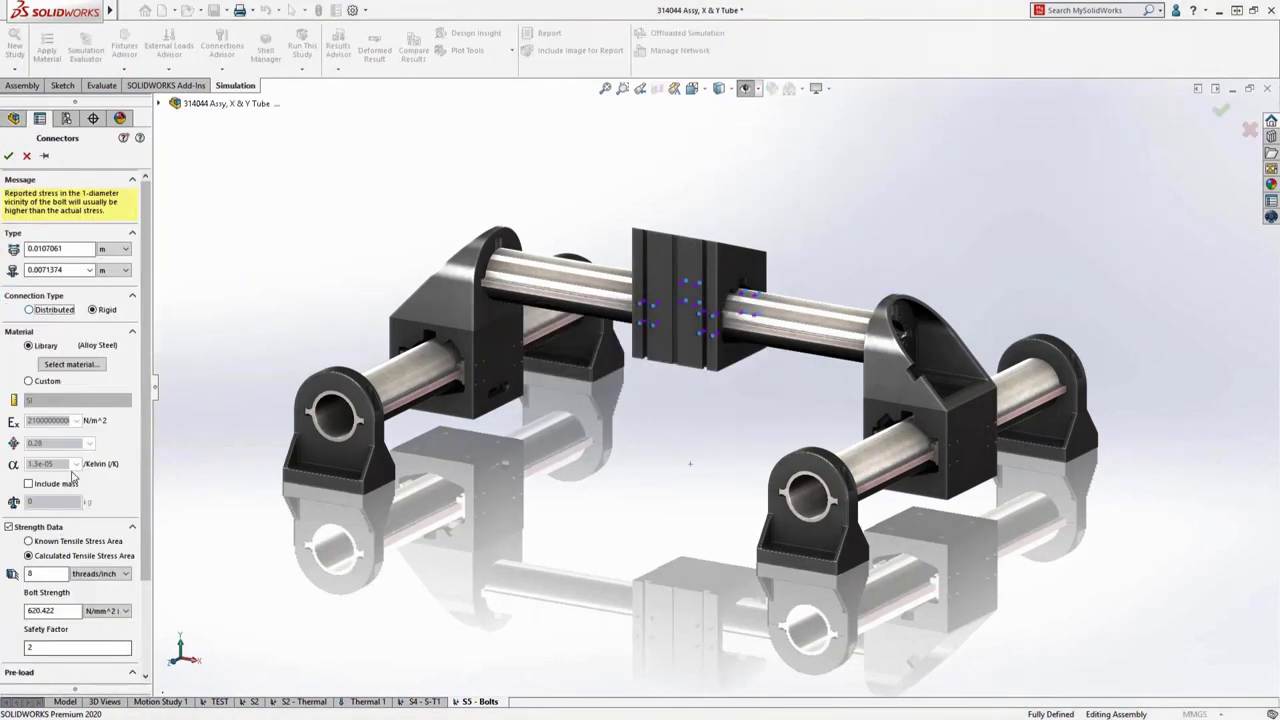
{"action": "left_click", "coordinate": [54, 311]}
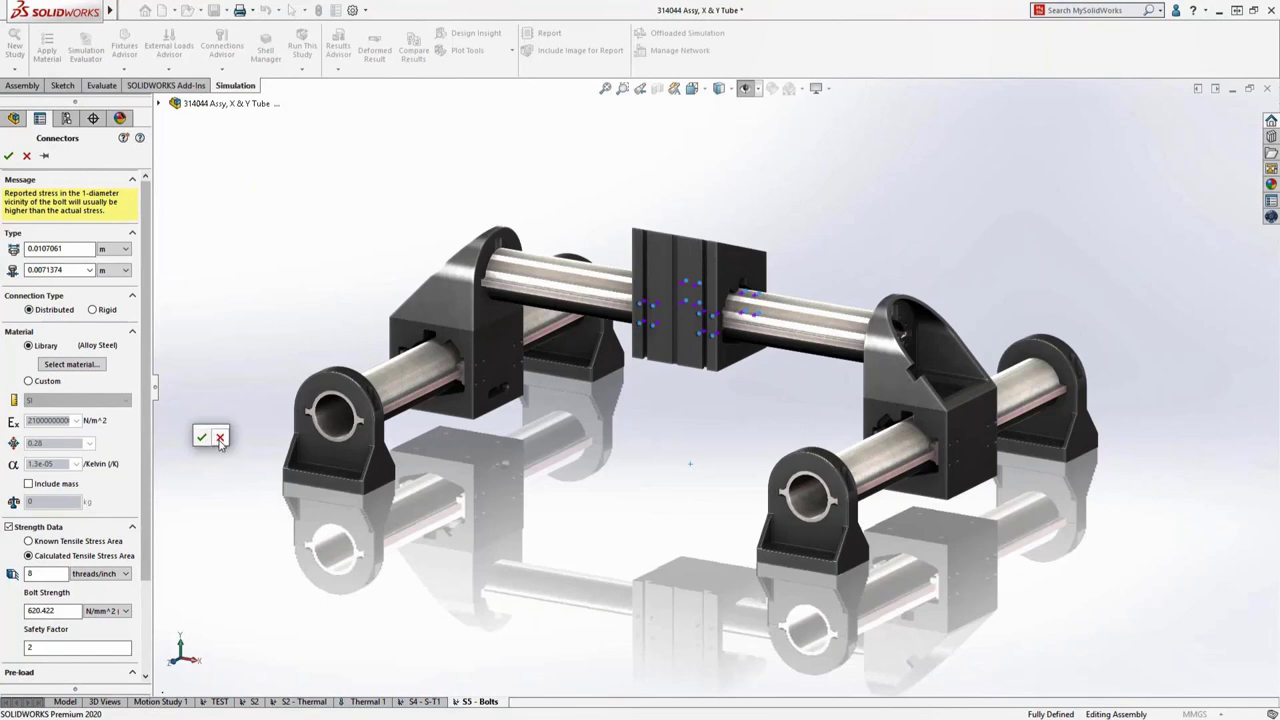
{"action": "left_click", "coordinate": [219, 438]}
Display the Stress1 von Mises plot and zoom in on the bolted section.
{"action": "left_click", "coordinate": [7, 402]}
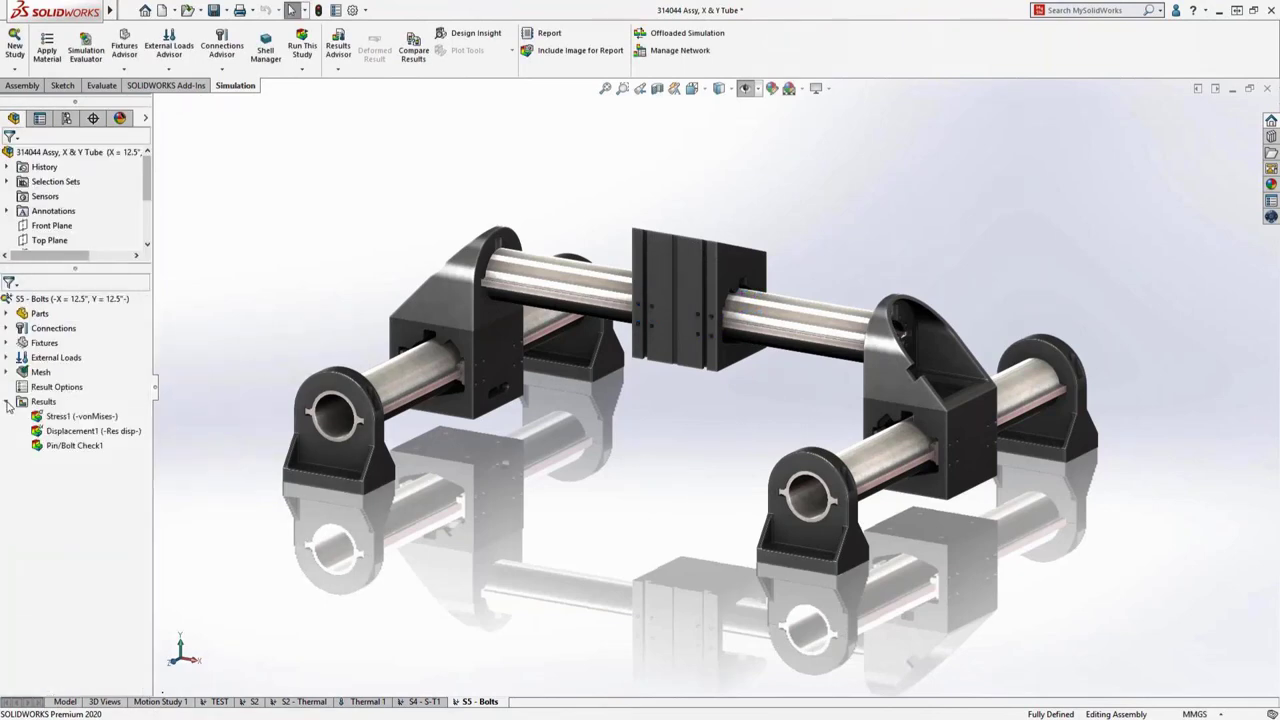
{"action": "left_click", "coordinate": [47, 416]}
{"action": "double_click", "coordinate": [47, 416]}
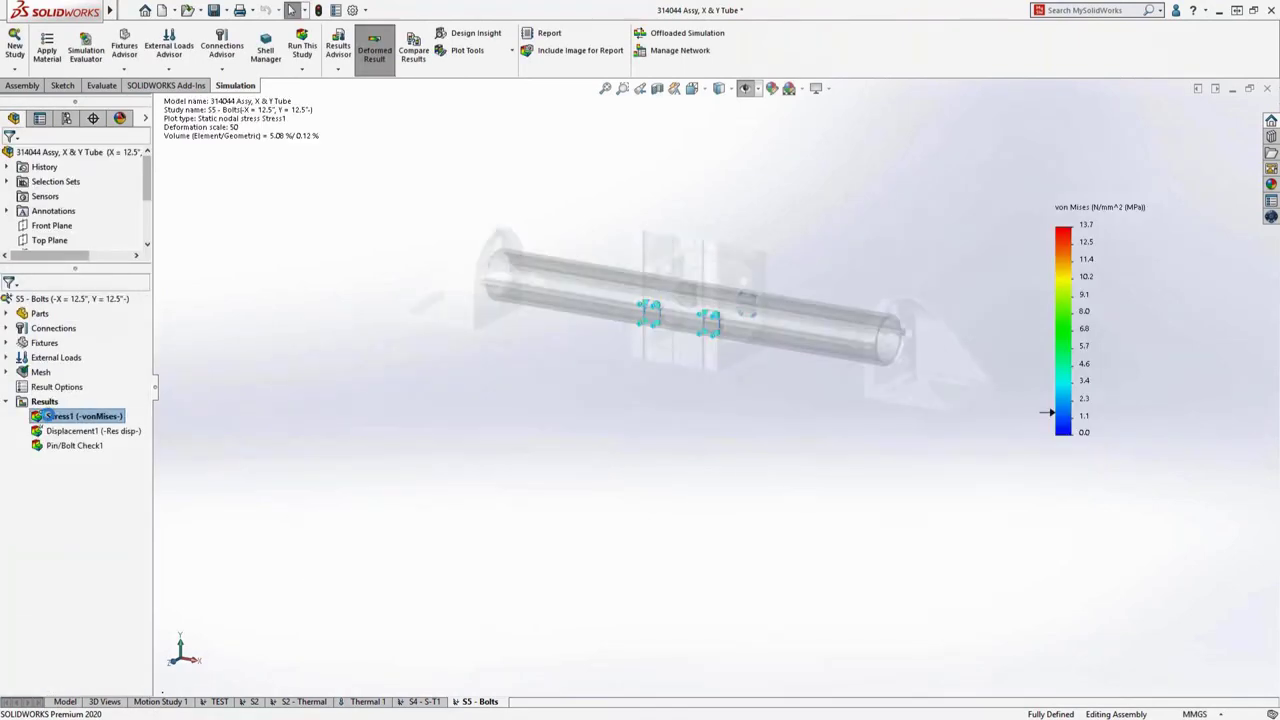
{"action": "right_click_drag", "start_coordinate": [219, 409], "coordinate": [292, 399]}
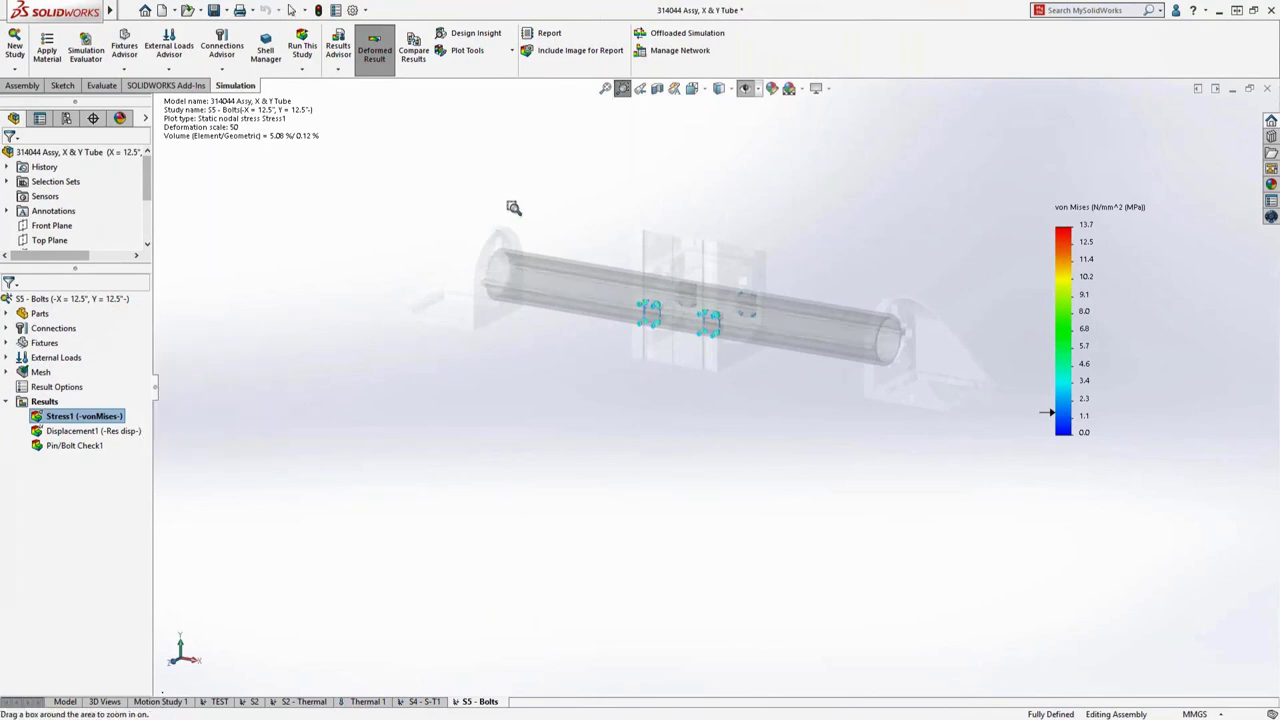
{"action": "left_click_drag", "start_coordinate": [514, 206], "coordinate": [846, 418]}
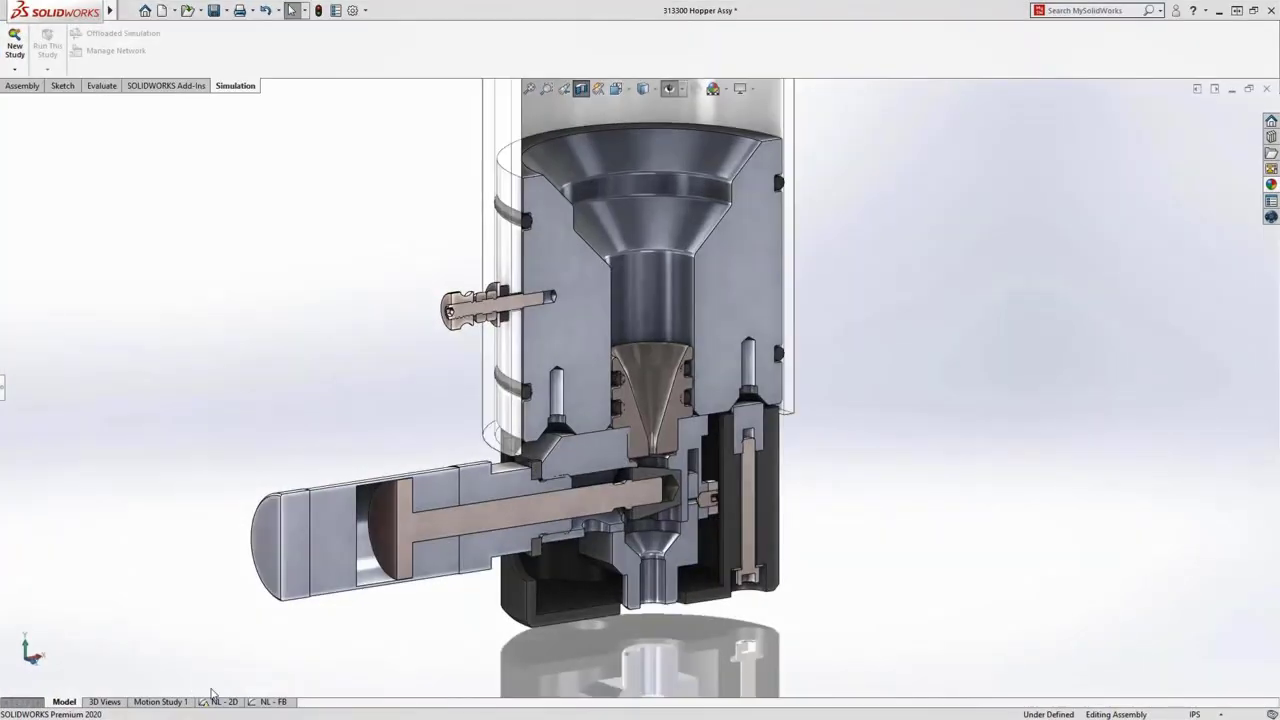
In the NL - FB study, list the free body force on the upper and lower O-rings.
{"action": "left_click", "coordinate": [270, 701]}
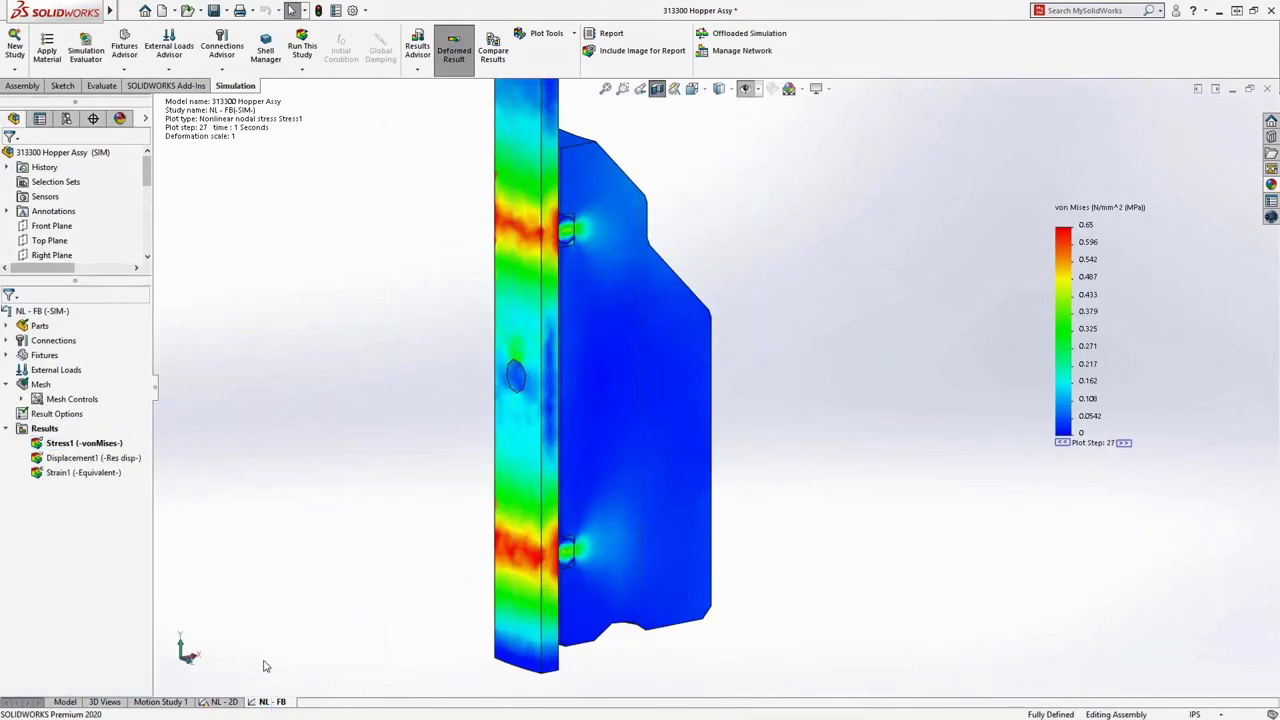
{"action": "right_click", "coordinate": [42, 427]}
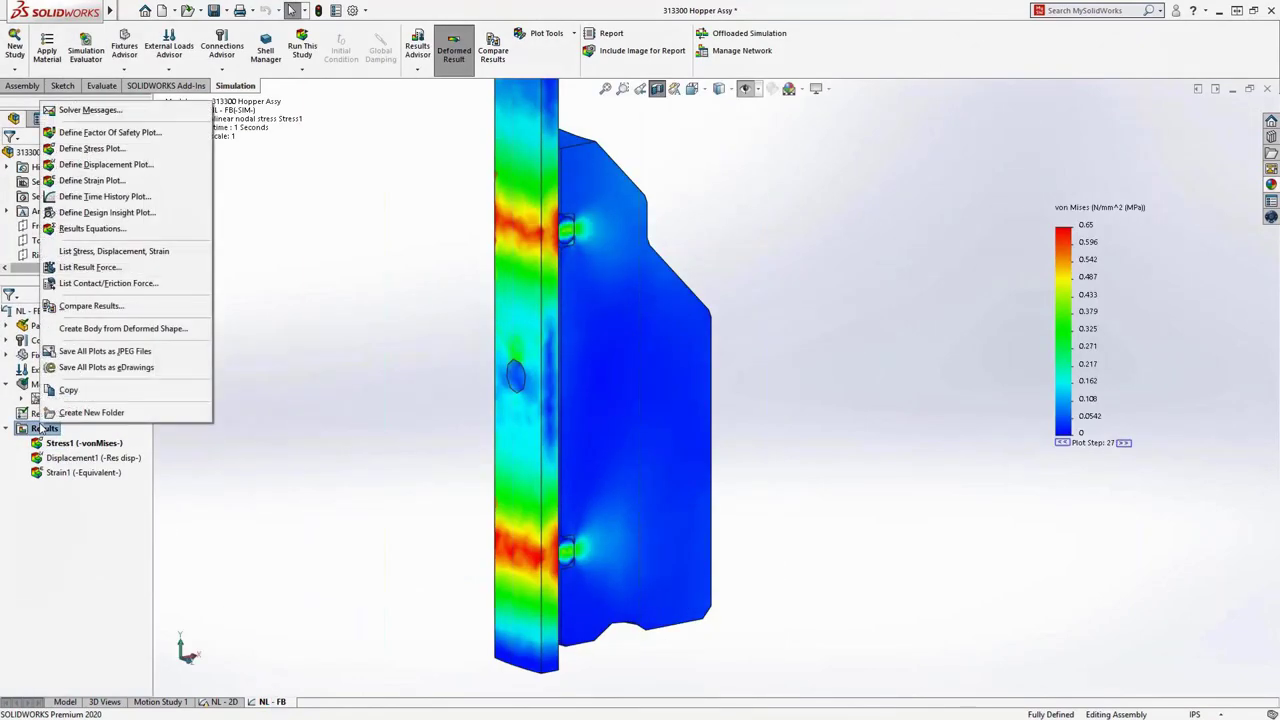
{"action": "left_click", "coordinate": [70, 268]}
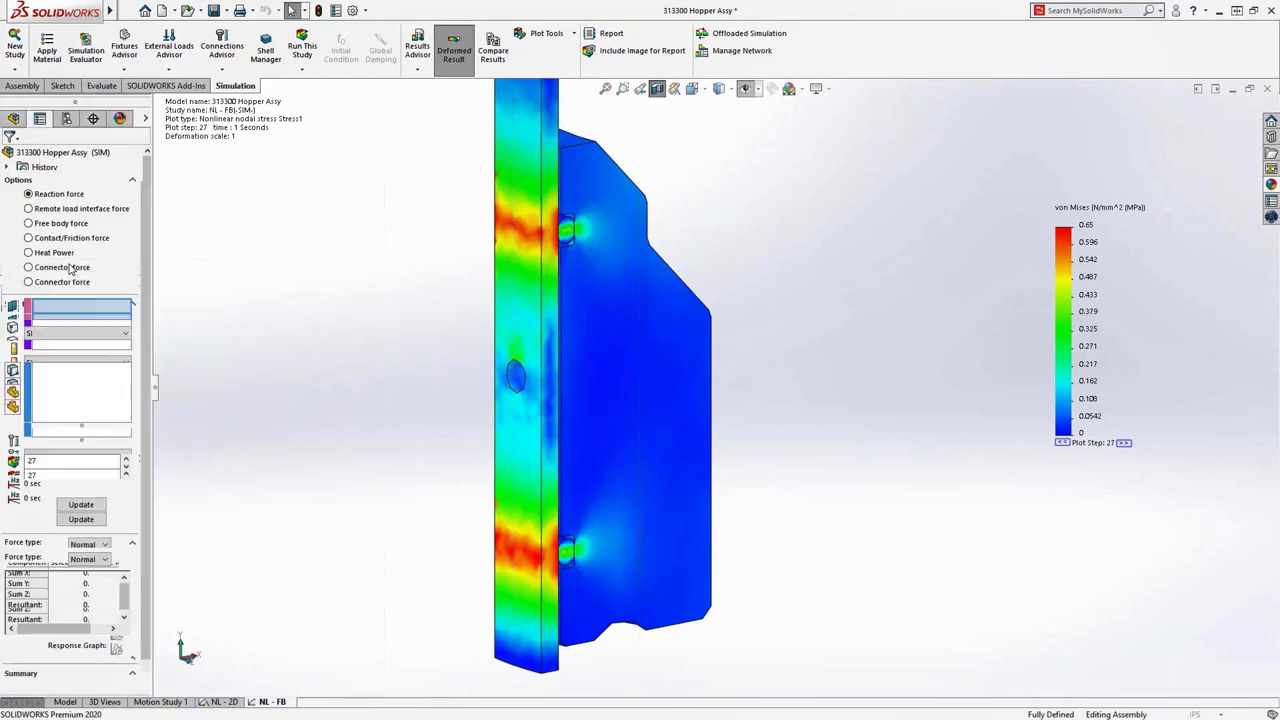
{"action": "left_click", "coordinate": [61, 225]}
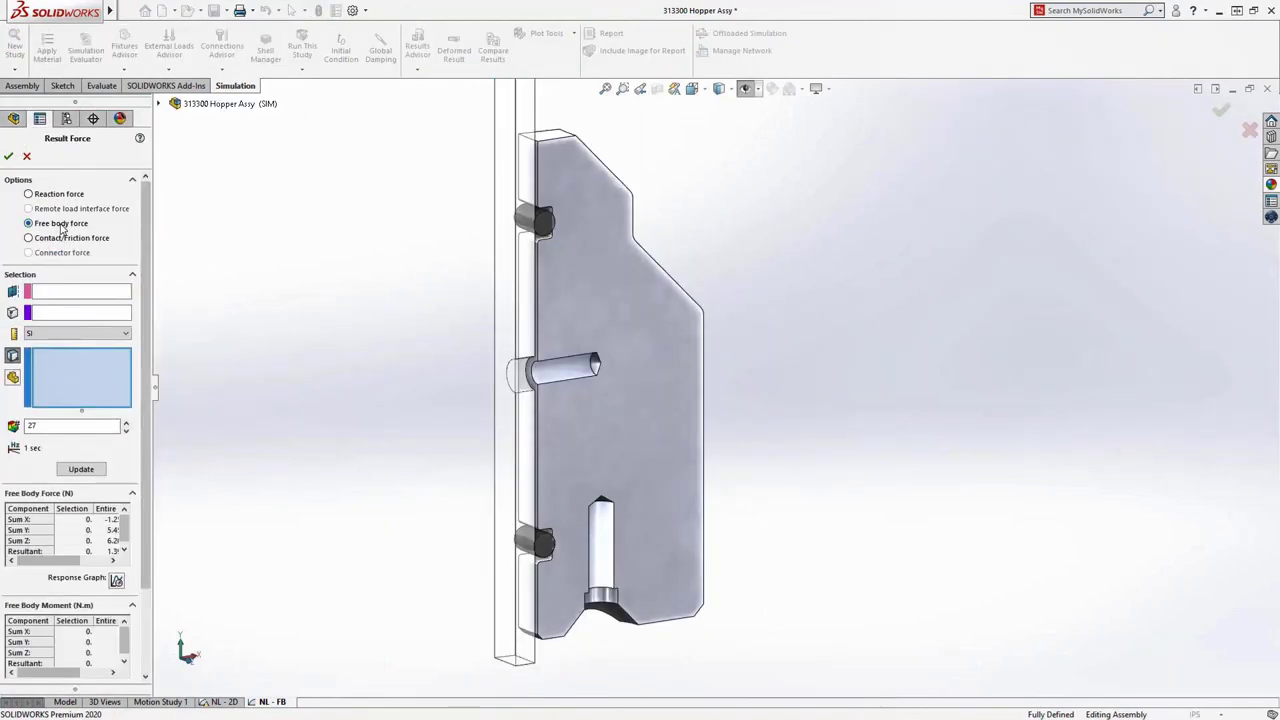
{"action": "left_click", "coordinate": [13, 378]}
{"action": "left_click", "coordinate": [533, 219]}
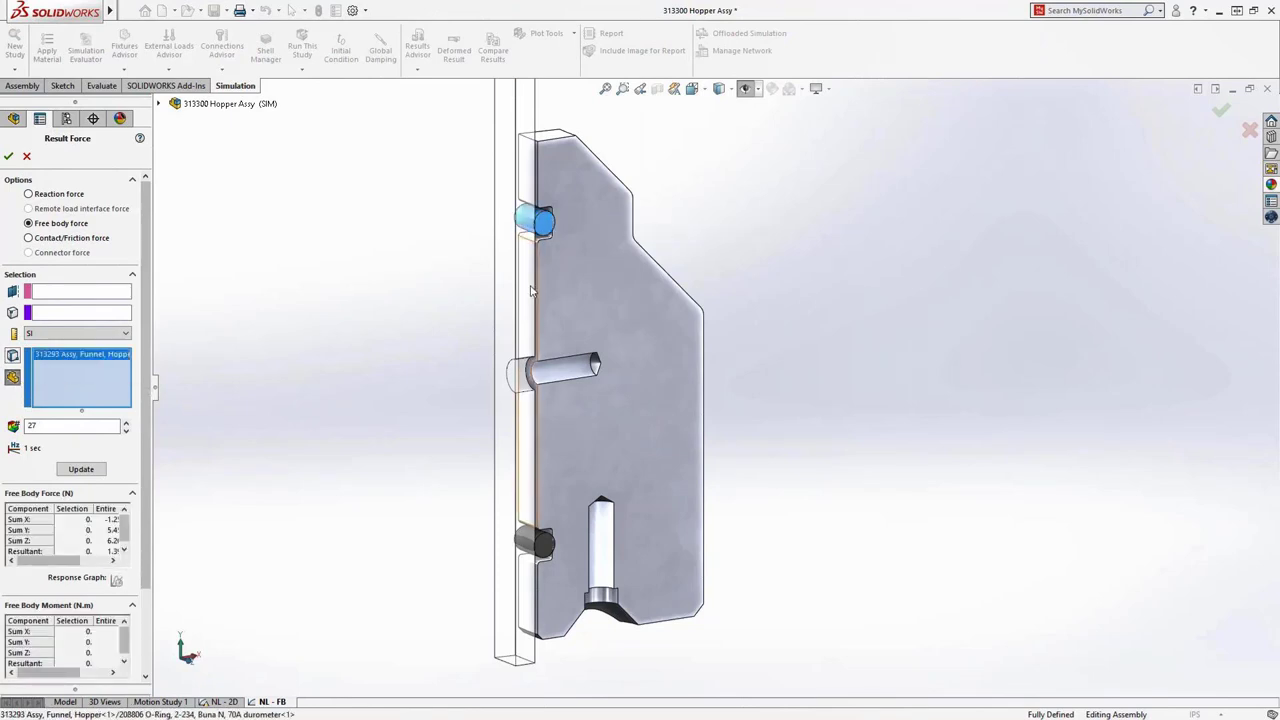
{"action": "left_click", "coordinate": [537, 541]}
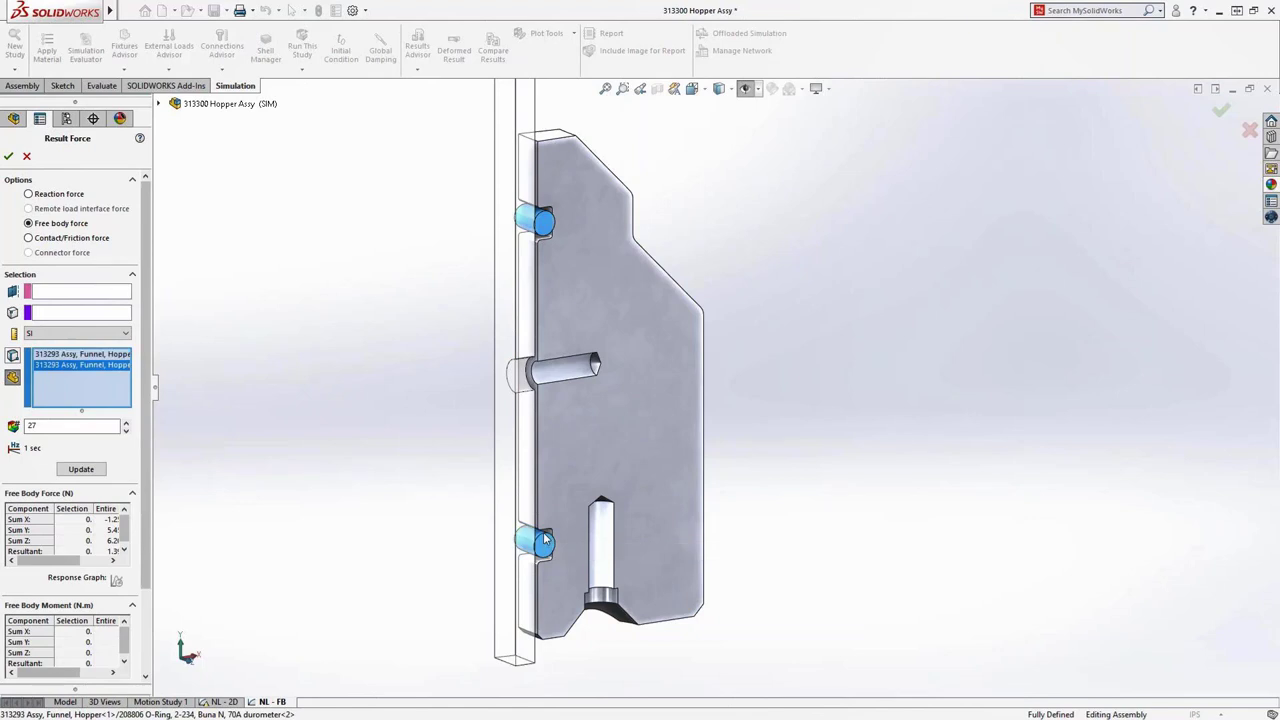
{"action": "left_click", "coordinate": [81, 469]}
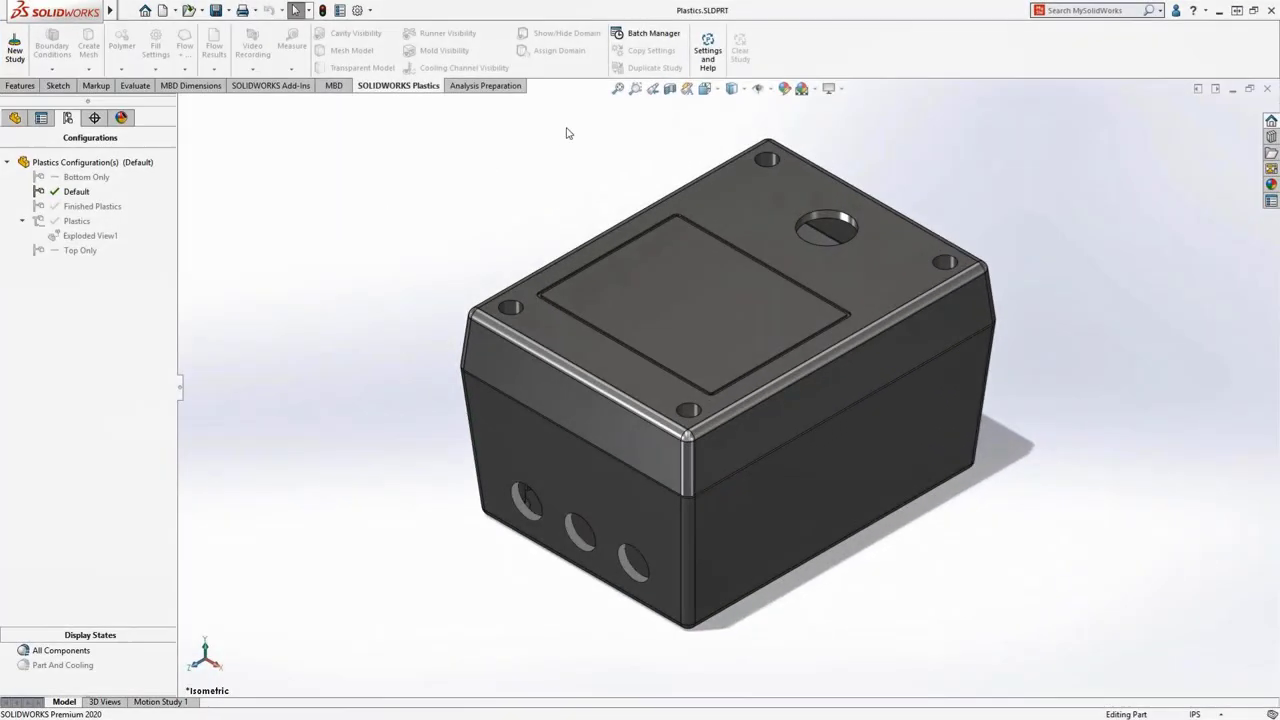
Activate the Plastics configuration in Exploded View orientation, collapse Exploded View1, and start a new plastics study.
{"action": "left_click", "coordinate": [704, 88]}
{"action": "left_click", "coordinate": [709, 175]}
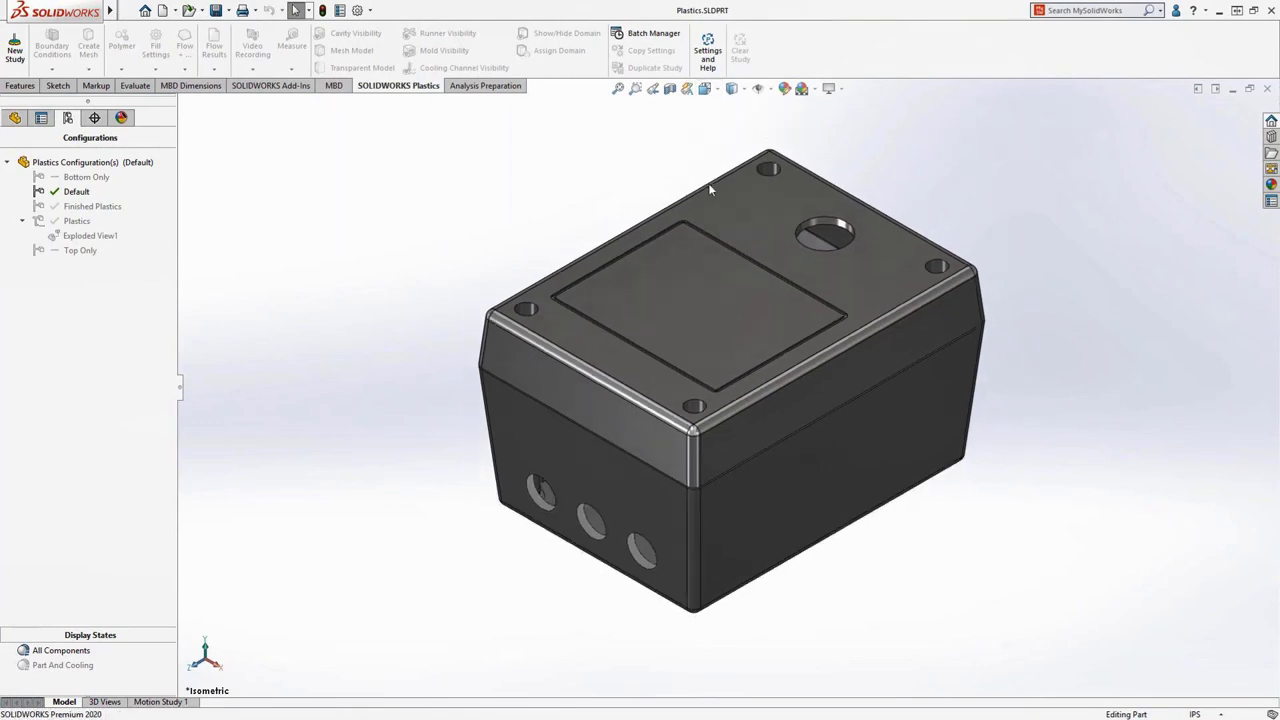
{"action": "double_click", "coordinate": [66, 220]}
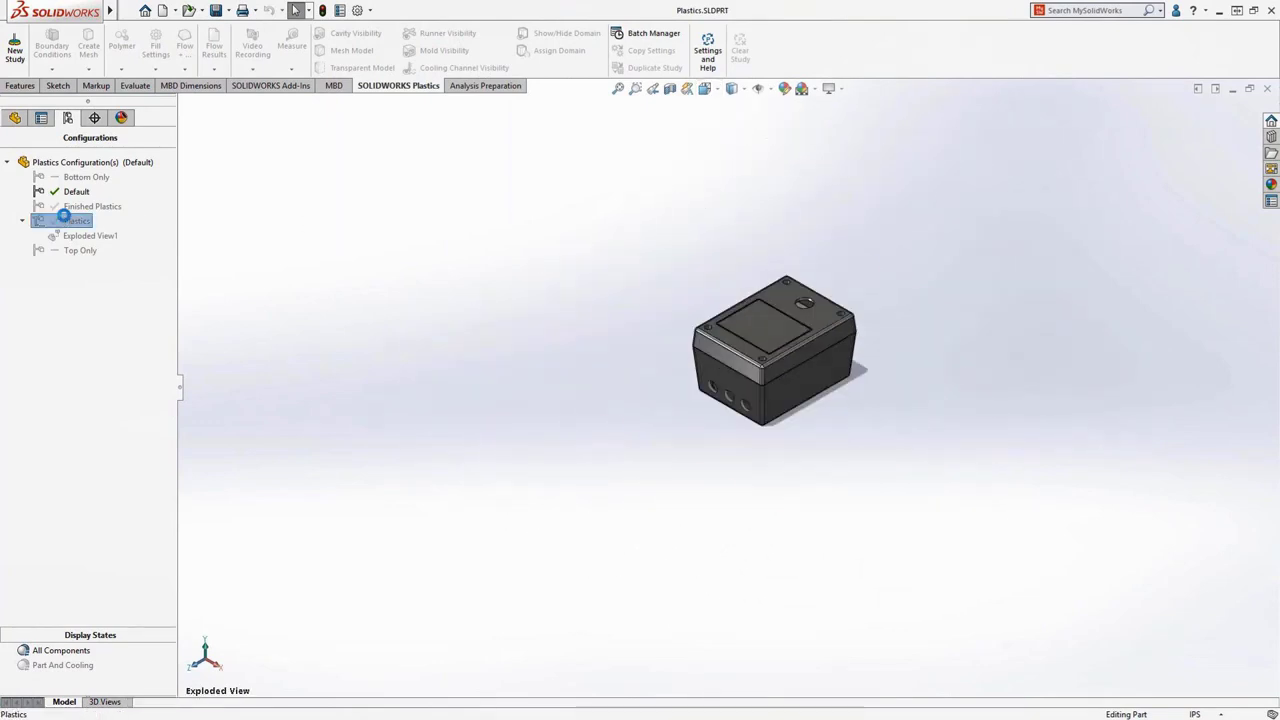
{"action": "double_click", "coordinate": [70, 236]}
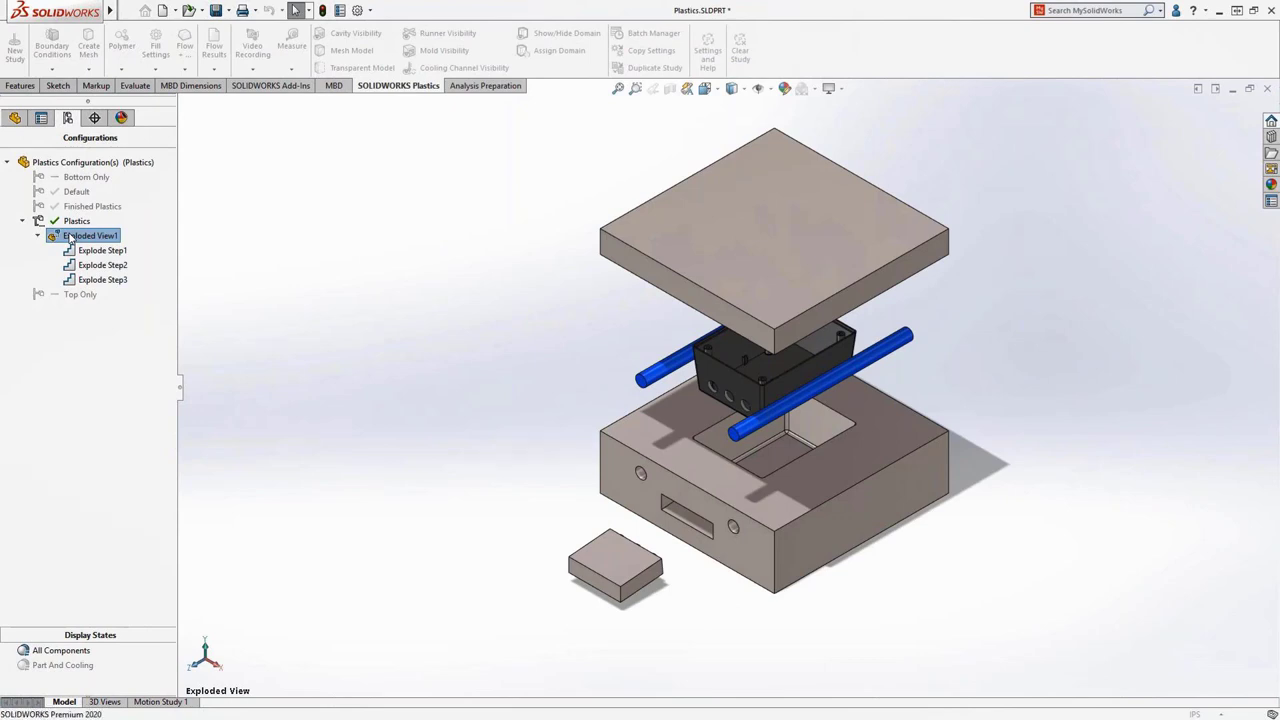
{"action": "double_click", "coordinate": [70, 236]}
{"action": "key", "text": "ctrl+7"}
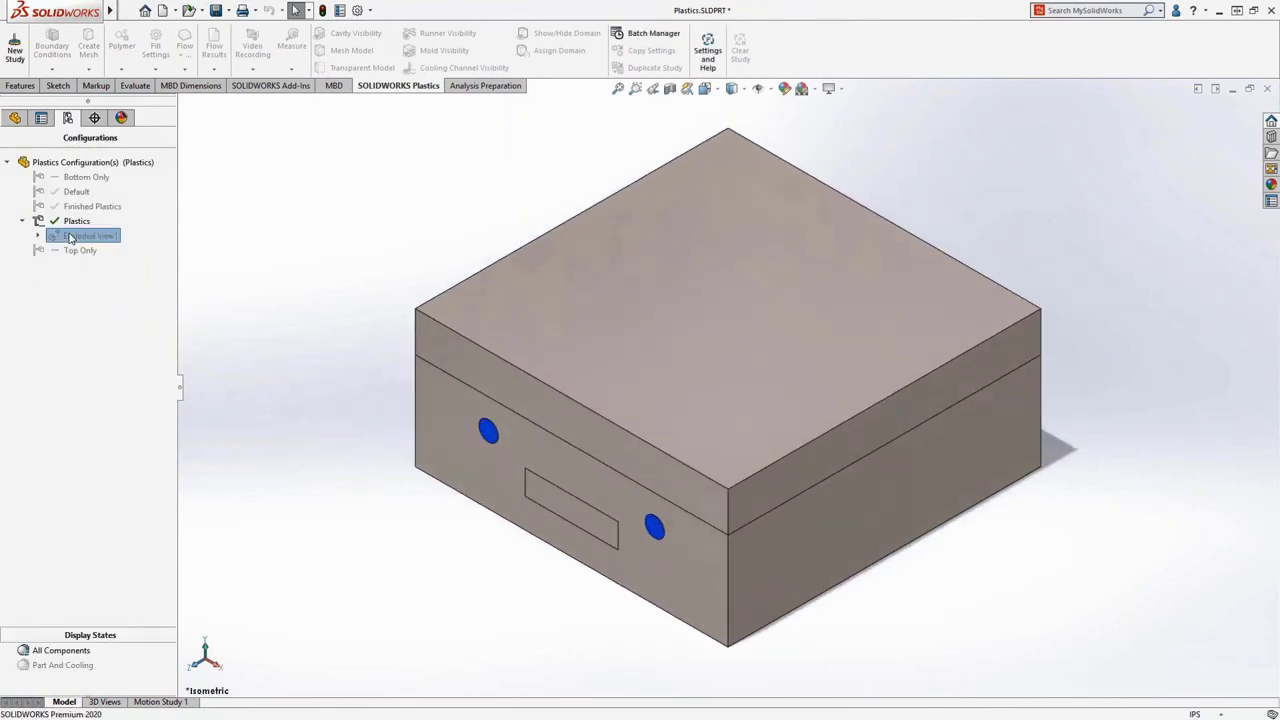
{"action": "left_click", "coordinate": [15, 50]}
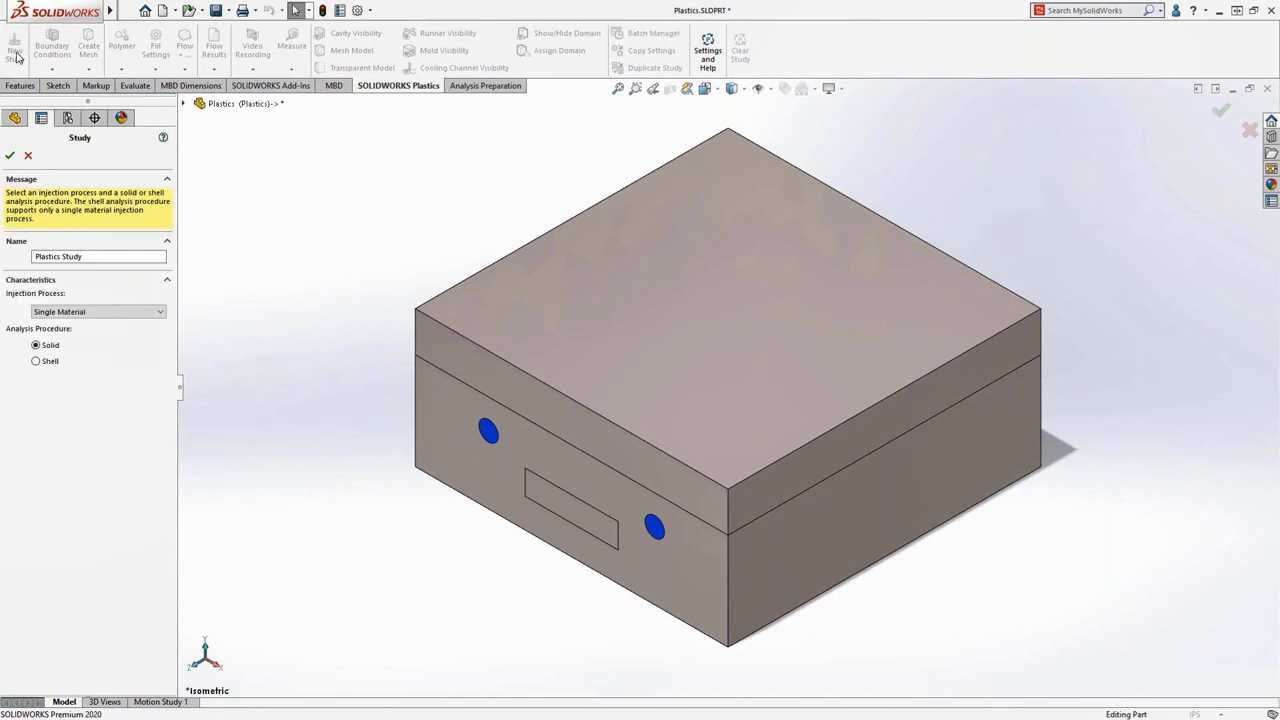
Confirm the Plastics Study, making SolidBody 1 the cavity and SolidBody 2 an insert.
{"action": "left_click", "coordinate": [11, 156]}
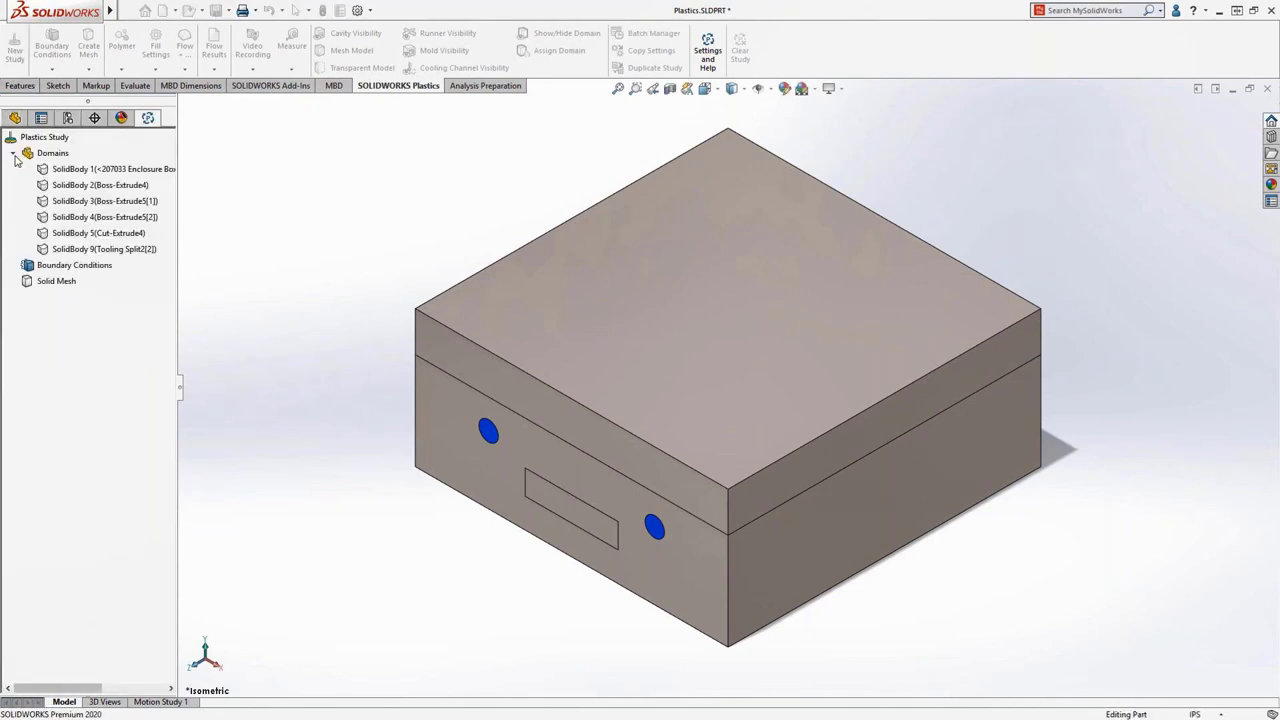
{"action": "right_click", "coordinate": [95, 170]}
{"action": "left_click", "coordinate": [122, 178]}
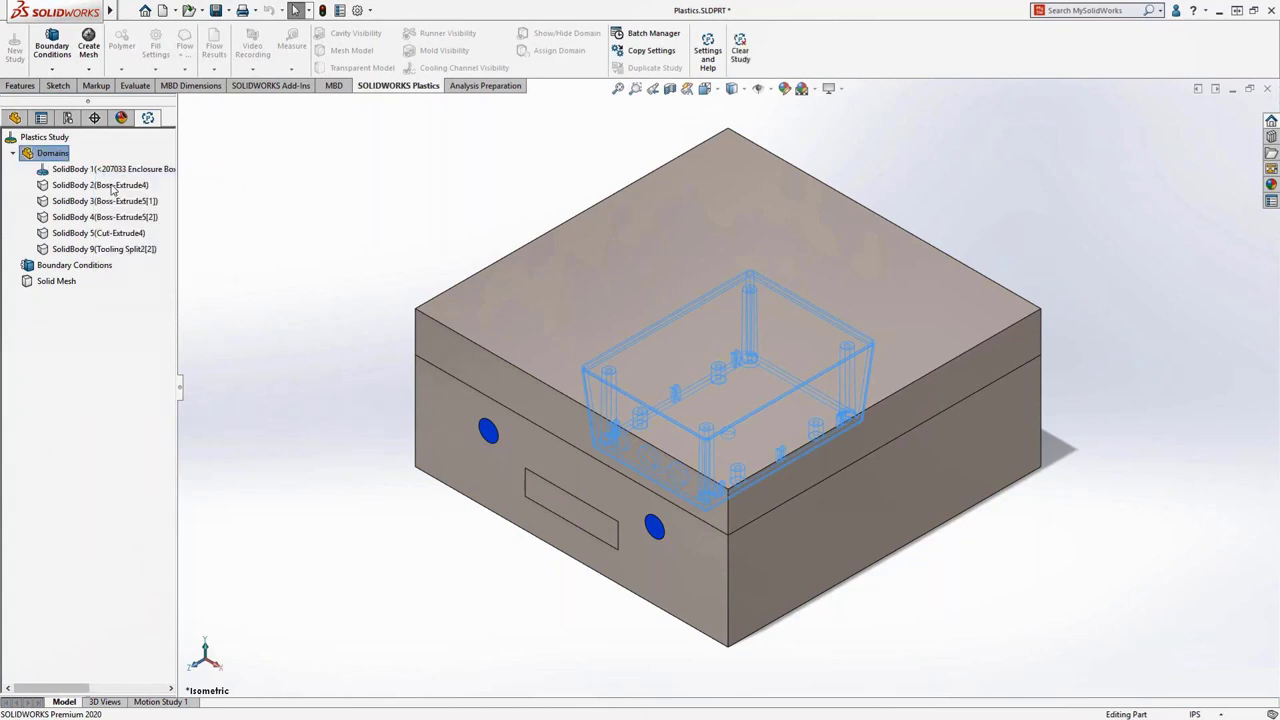
{"action": "right_click", "coordinate": [92, 189]}
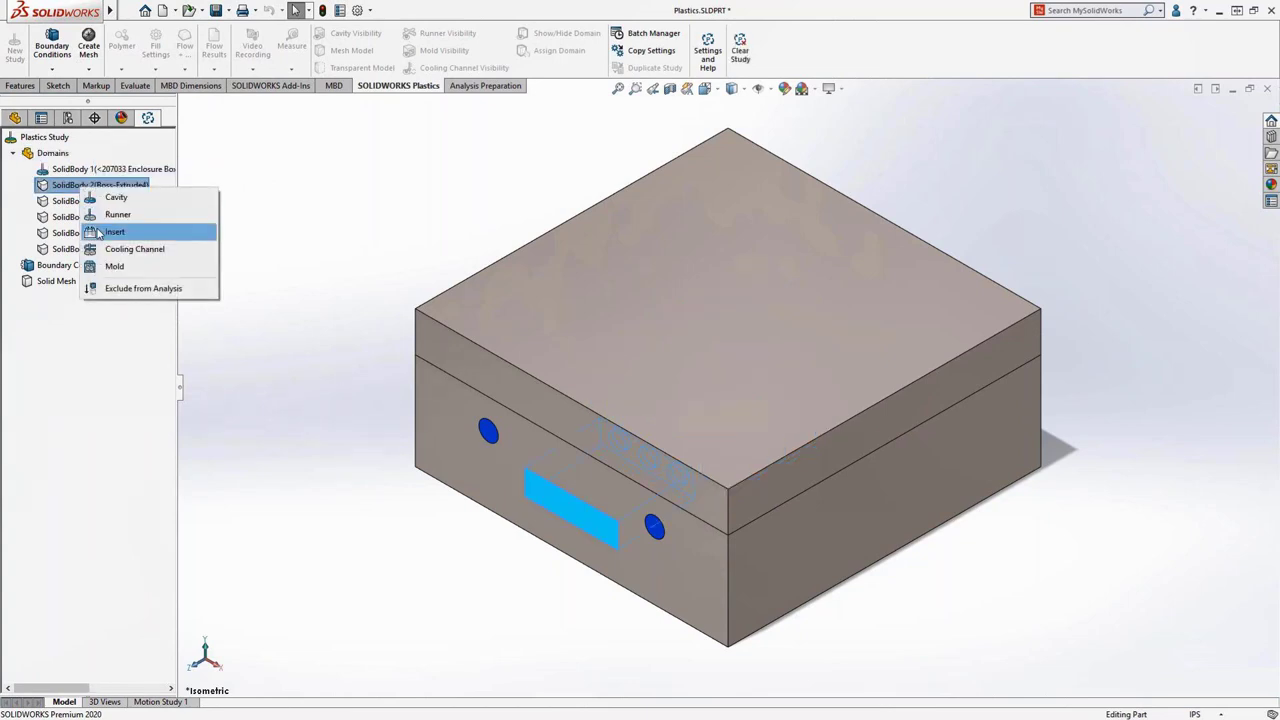
{"action": "left_click", "coordinate": [98, 233]}
Set SolidBody 3 and 4 as cooling channels and SolidBody 5 and 9 as mold.
{"action": "left_click", "coordinate": [84, 201]}
{"action": "left_click", "coordinate": [80, 217], "text": "ctrl"}
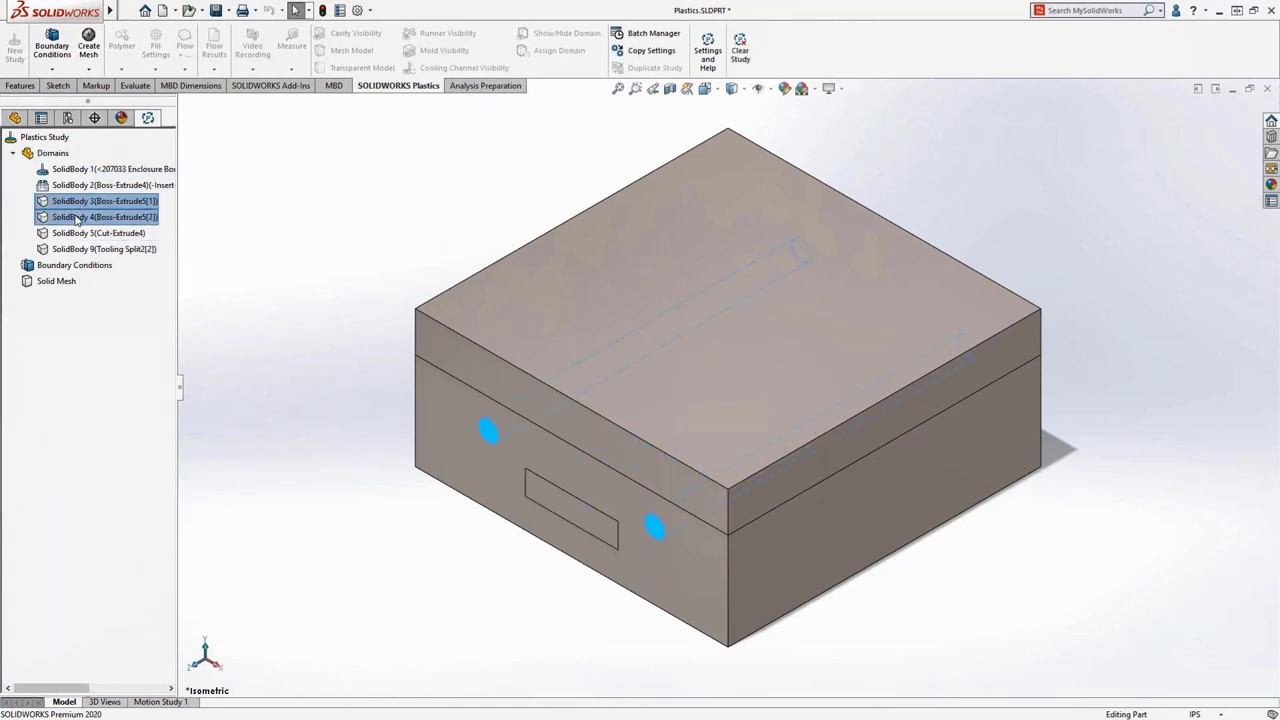
{"action": "right_click", "coordinate": [78, 217]}
{"action": "left_click", "coordinate": [130, 277]}
{"action": "left_click", "coordinate": [70, 233]}
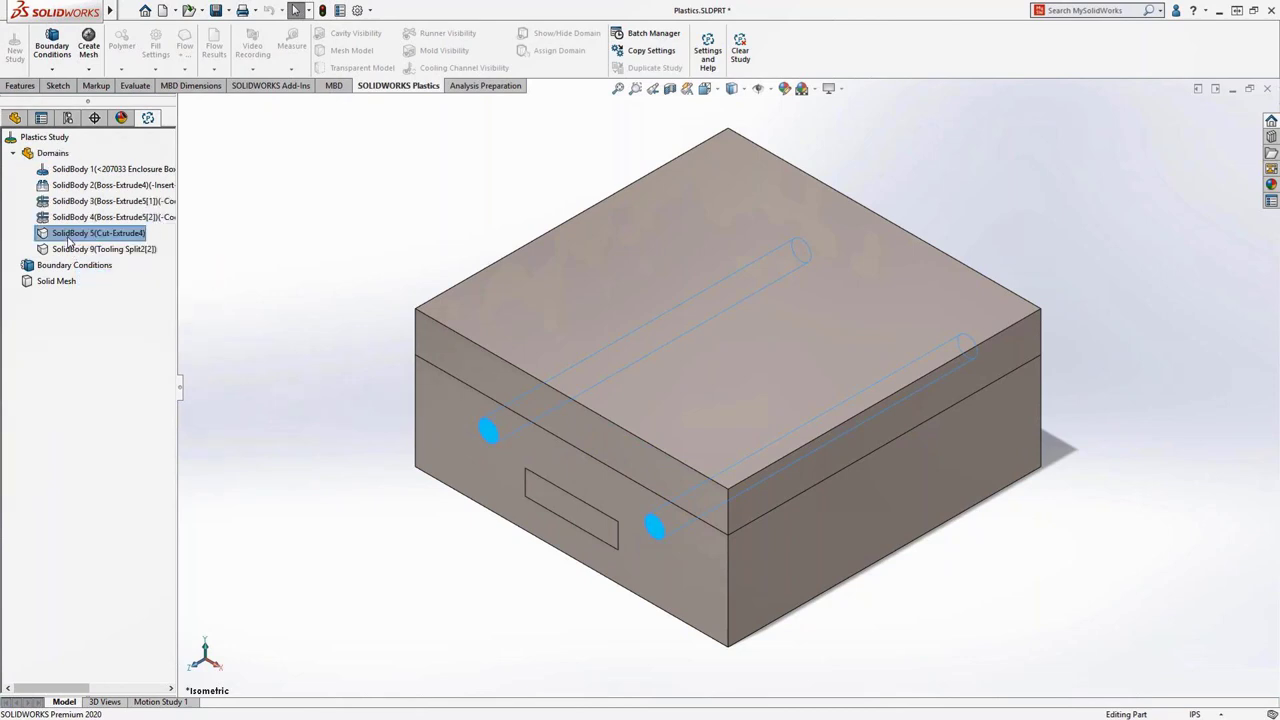
{"action": "left_click", "coordinate": [66, 250], "text": "ctrl"}
{"action": "right_click", "coordinate": [66, 251]}
{"action": "left_click", "coordinate": [85, 329]}
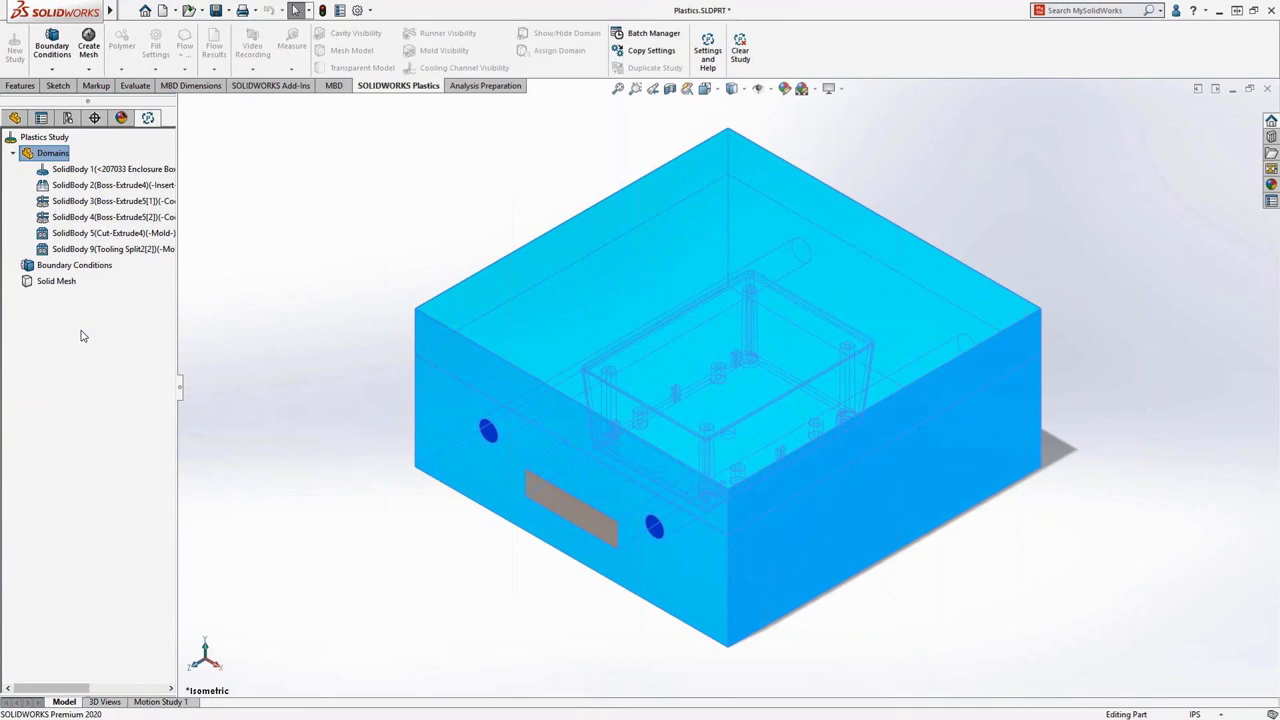
Switch to the Part And Cooling display state to show only the part and cooling.
{"action": "left_click", "coordinate": [67, 118]}
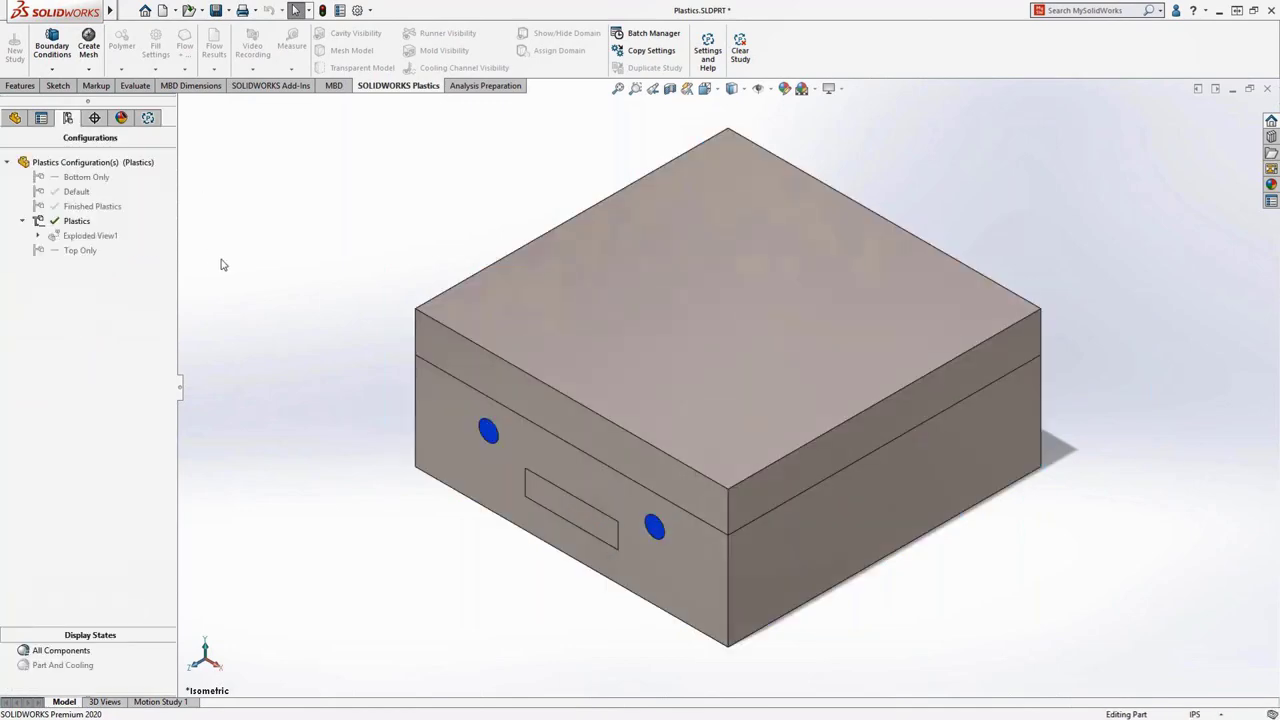
{"action": "left_click", "coordinate": [50, 665]}
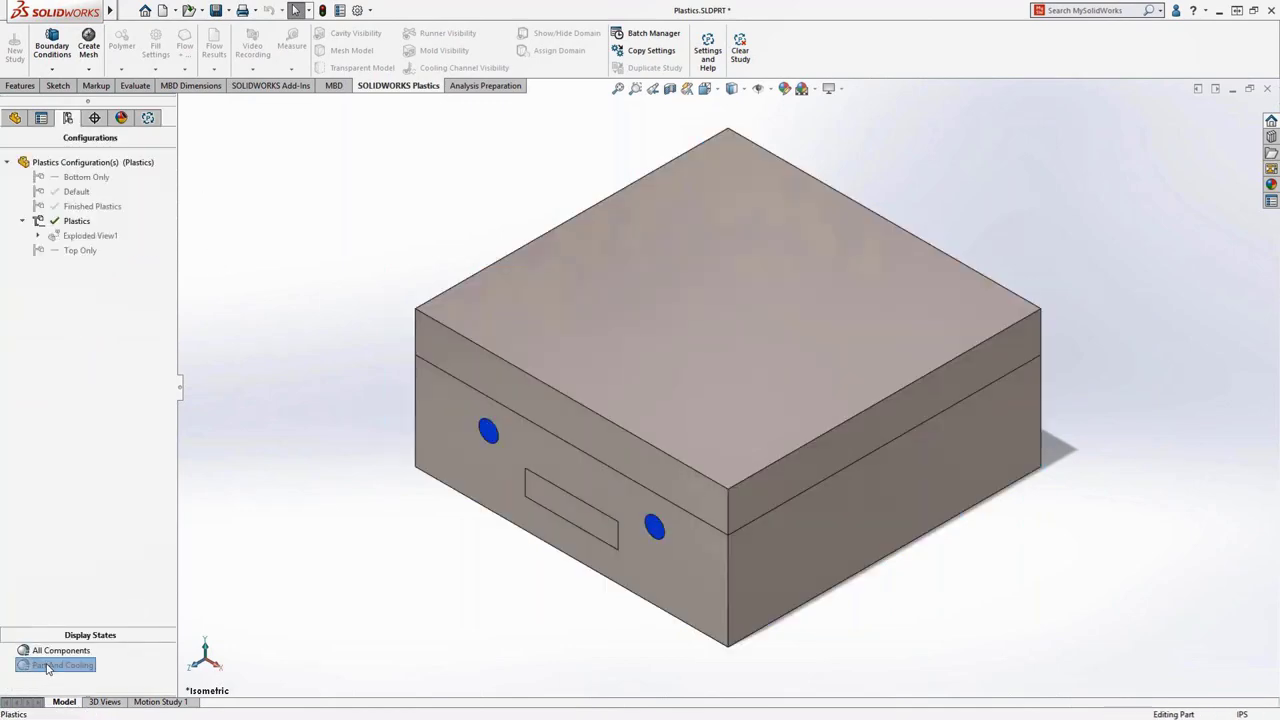
{"action": "left_click", "coordinate": [148, 118]}
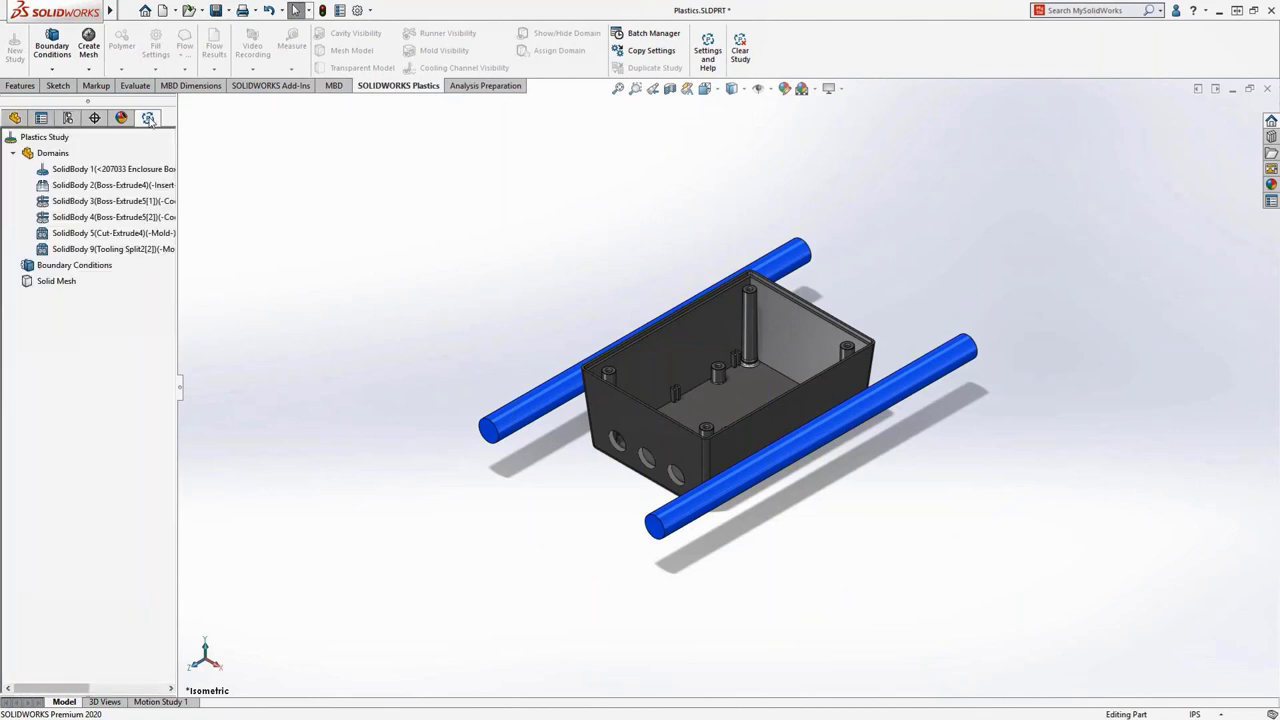
{"action": "left_click", "coordinate": [52, 48]}
Add an injection location on the box's inner floor.
{"action": "left_click", "coordinate": [70, 86]}
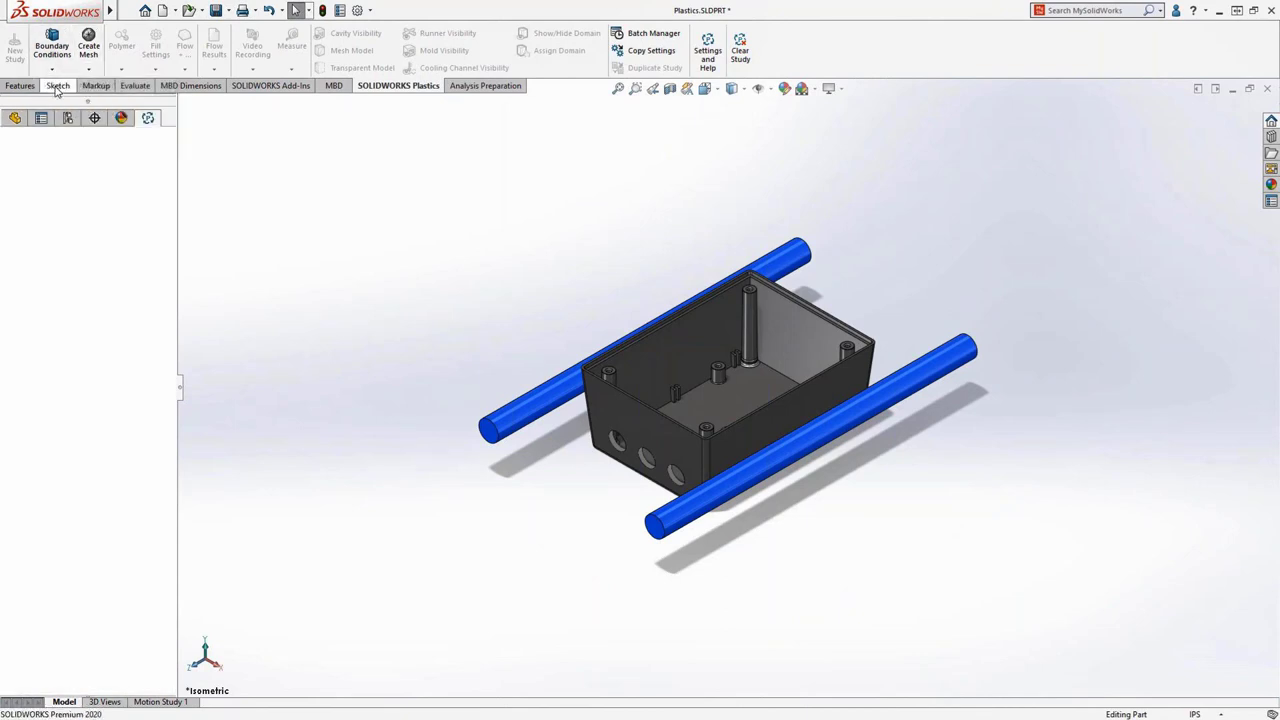
{"action": "middle_click_drag", "start_coordinate": [515, 302], "coordinate": [431, 346]}
{"action": "left_click", "coordinate": [672, 367]}
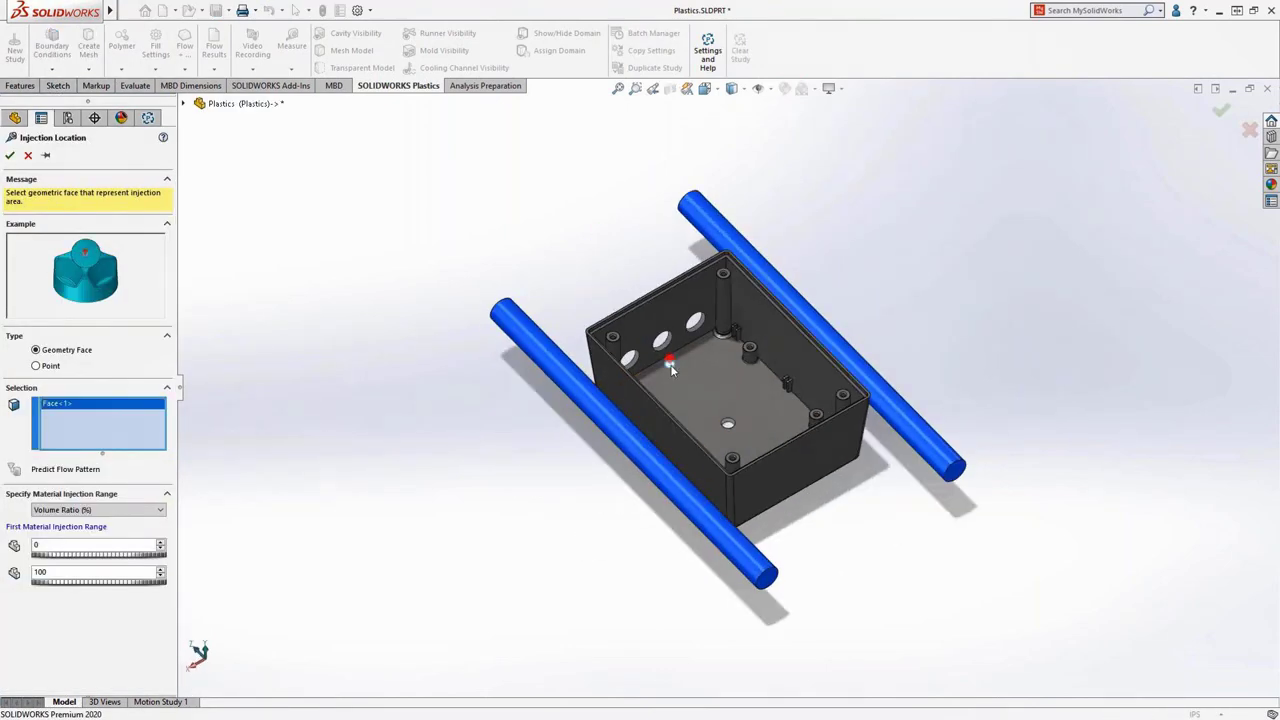
{"action": "left_click", "coordinate": [10, 156]}
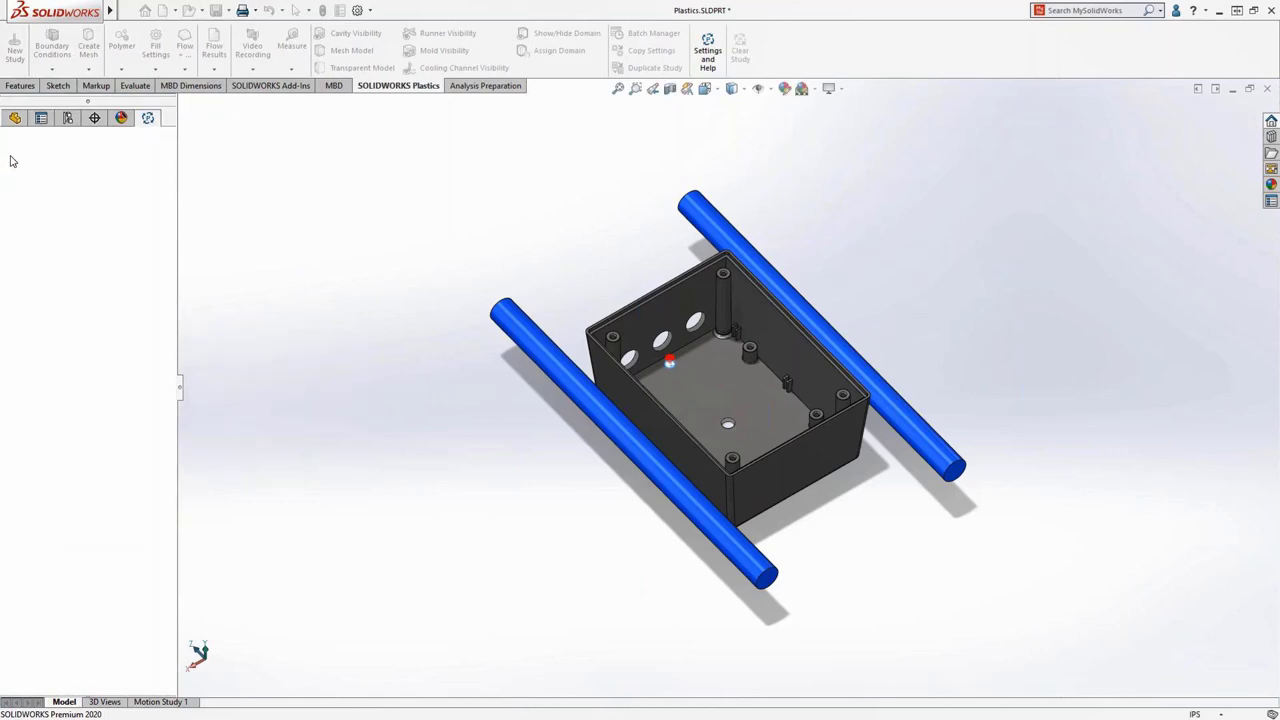
Add a Clamp Force boundary condition to the study.
{"action": "middle_click_drag", "start_coordinate": [289, 309], "coordinate": [375, 253]}
{"action": "key", "text": "ctrl+7"}
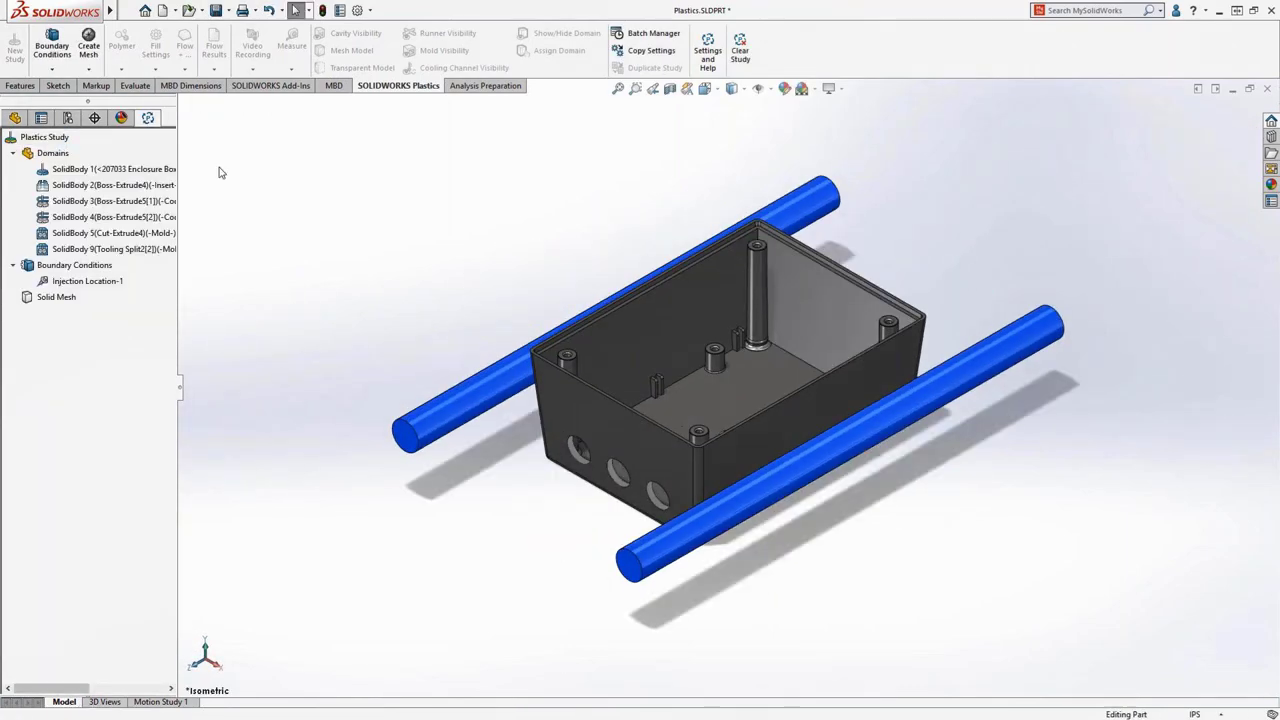
{"action": "left_click", "coordinate": [52, 68]}
{"action": "left_click", "coordinate": [66, 135]}
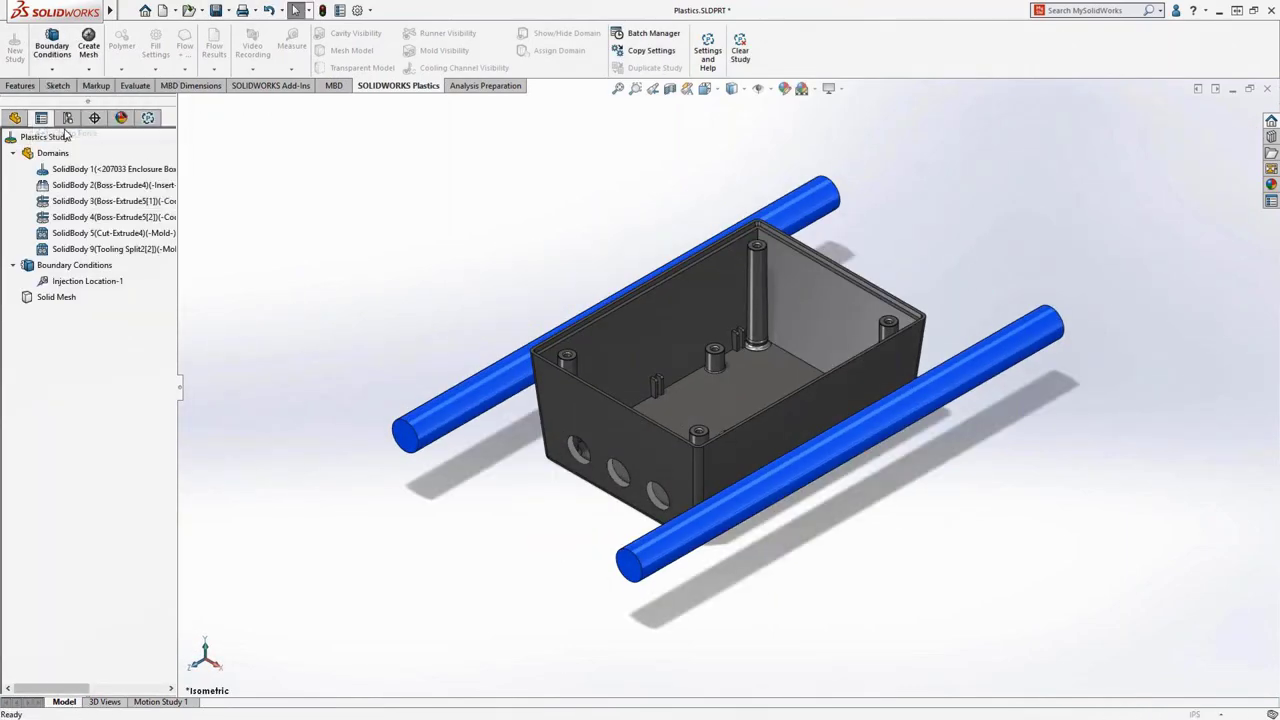
{"action": "left_click", "coordinate": [10, 156]}
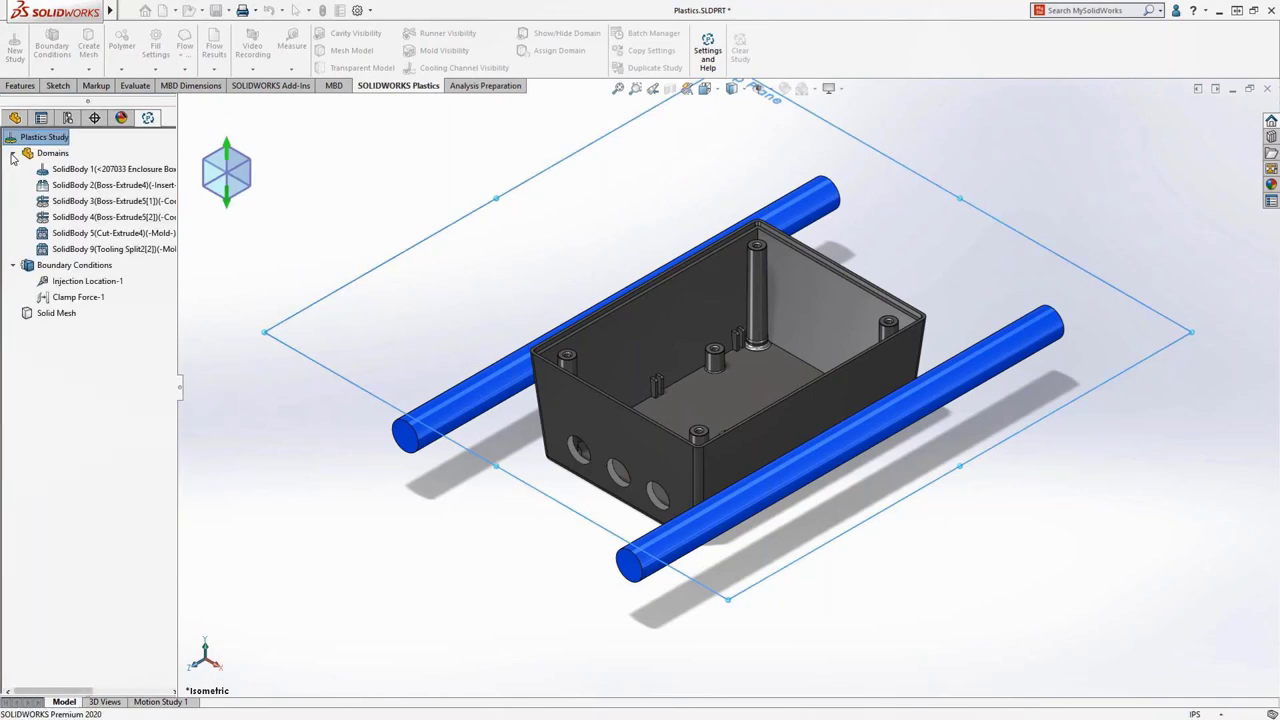
{"action": "left_click", "coordinate": [60, 68]}
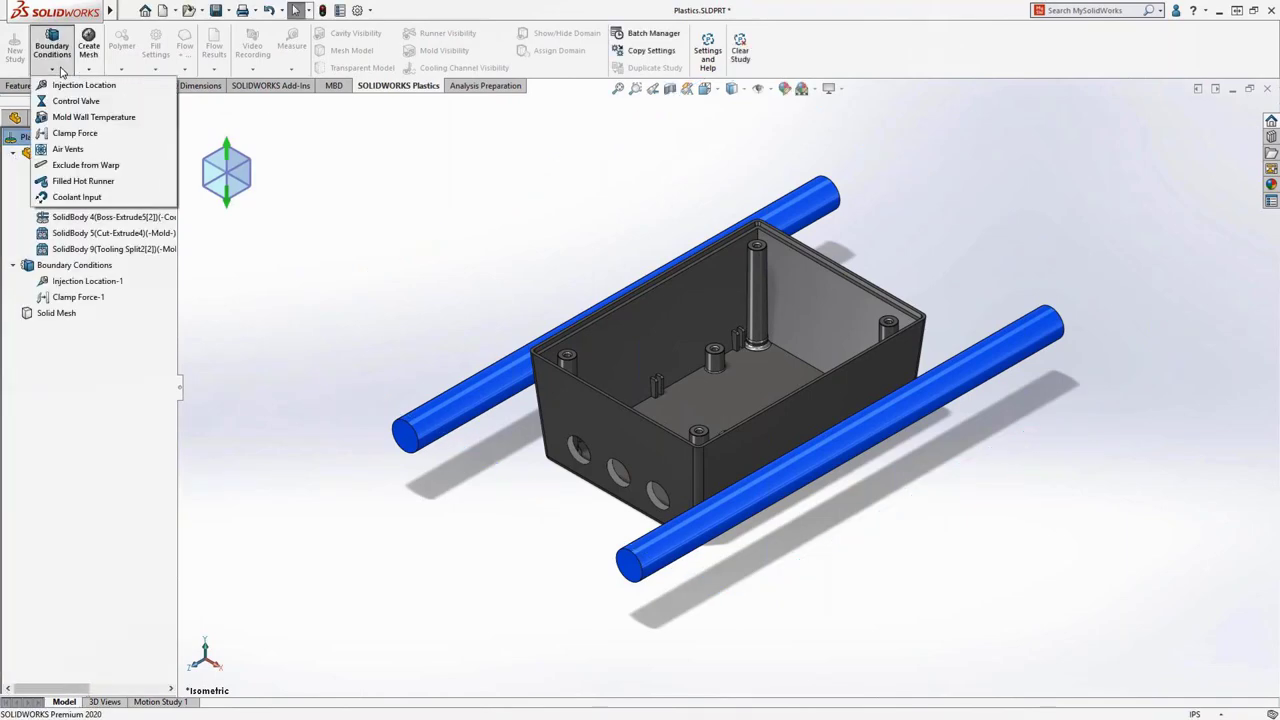
Create a coolant input with the left channel's near end as inlet and far end as outlet.
{"action": "left_click", "coordinate": [62, 197]}
{"action": "left_click", "coordinate": [45, 155]}
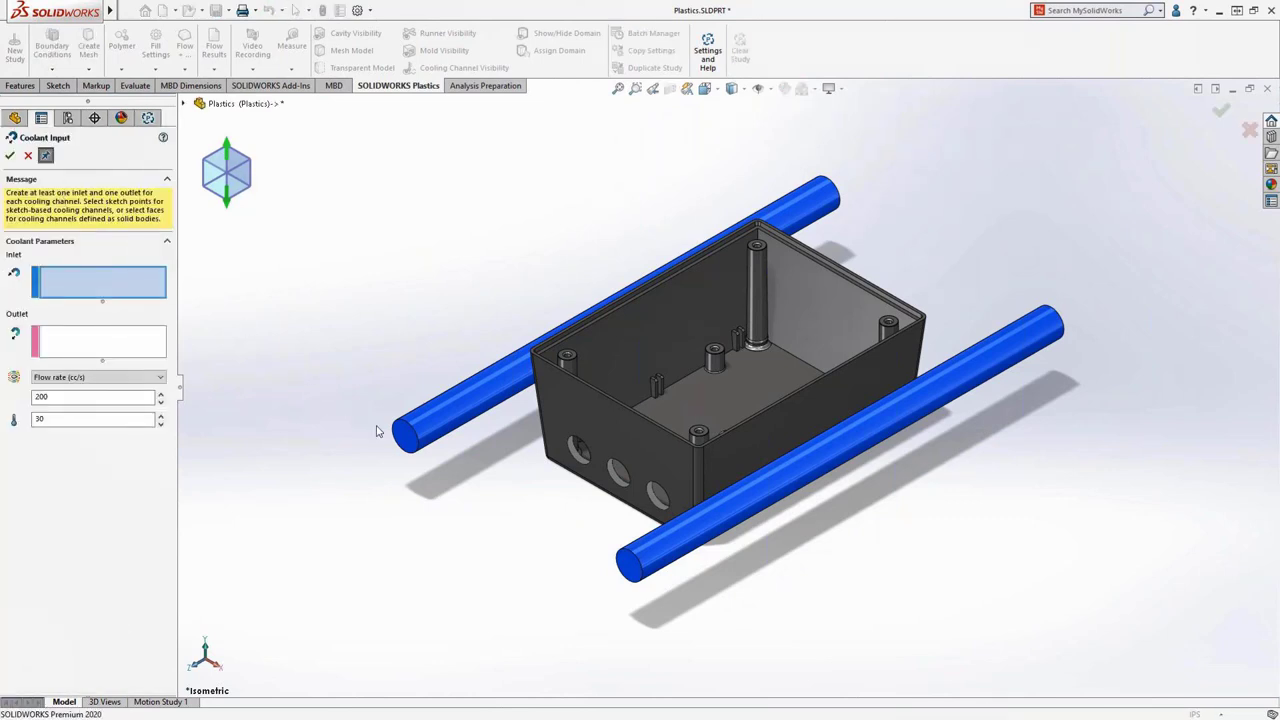
{"action": "left_click", "coordinate": [410, 445]}
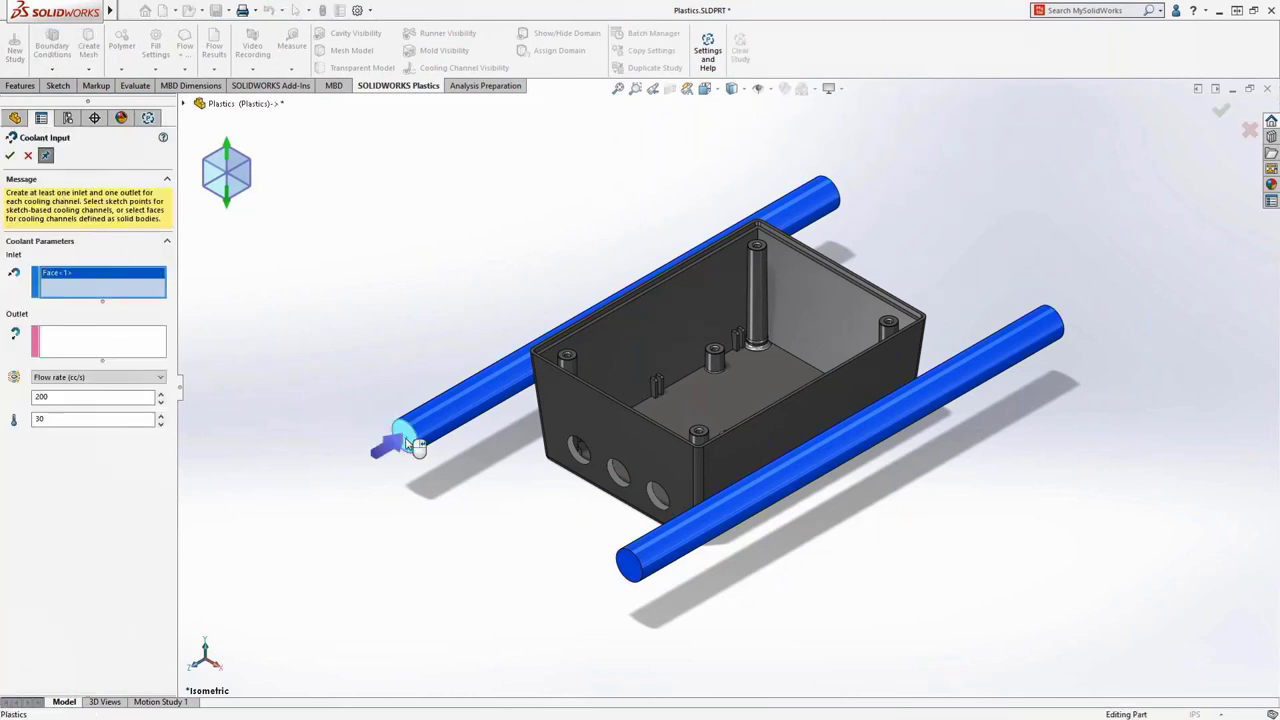
{"action": "right_click", "coordinate": [830, 203]}
{"action": "left_click", "coordinate": [858, 237]}
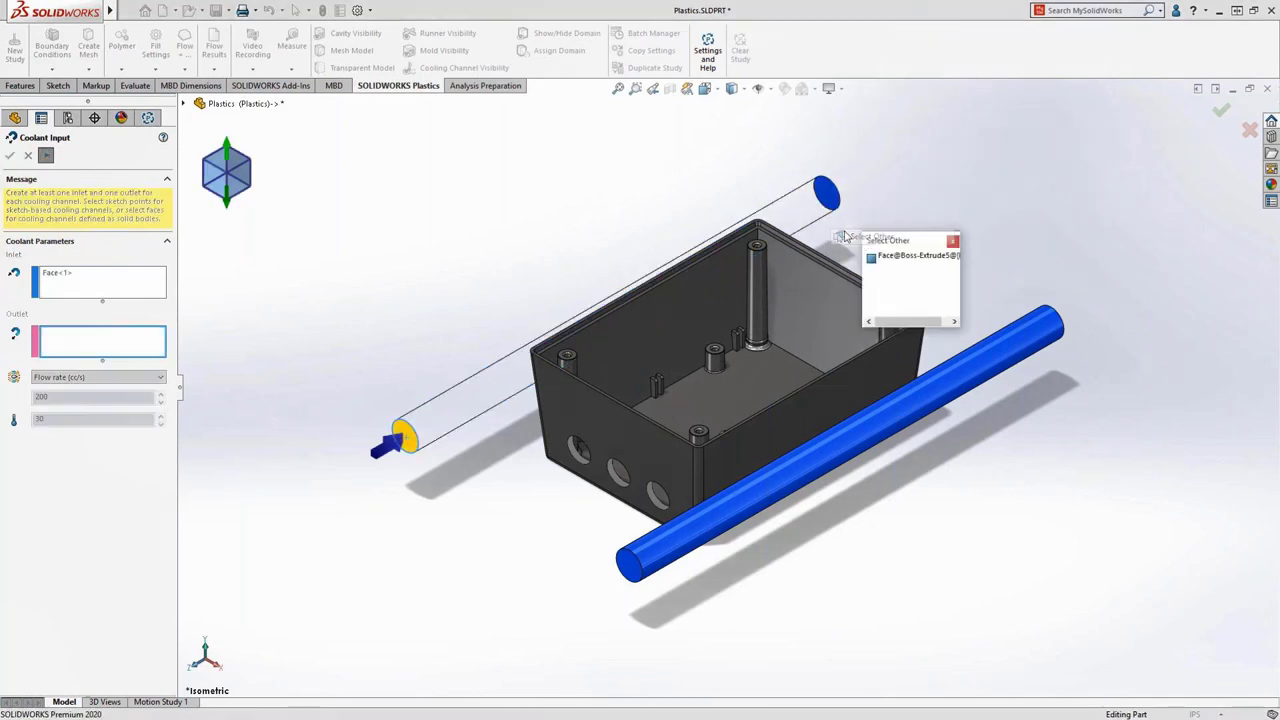
{"action": "left_click", "coordinate": [895, 257]}
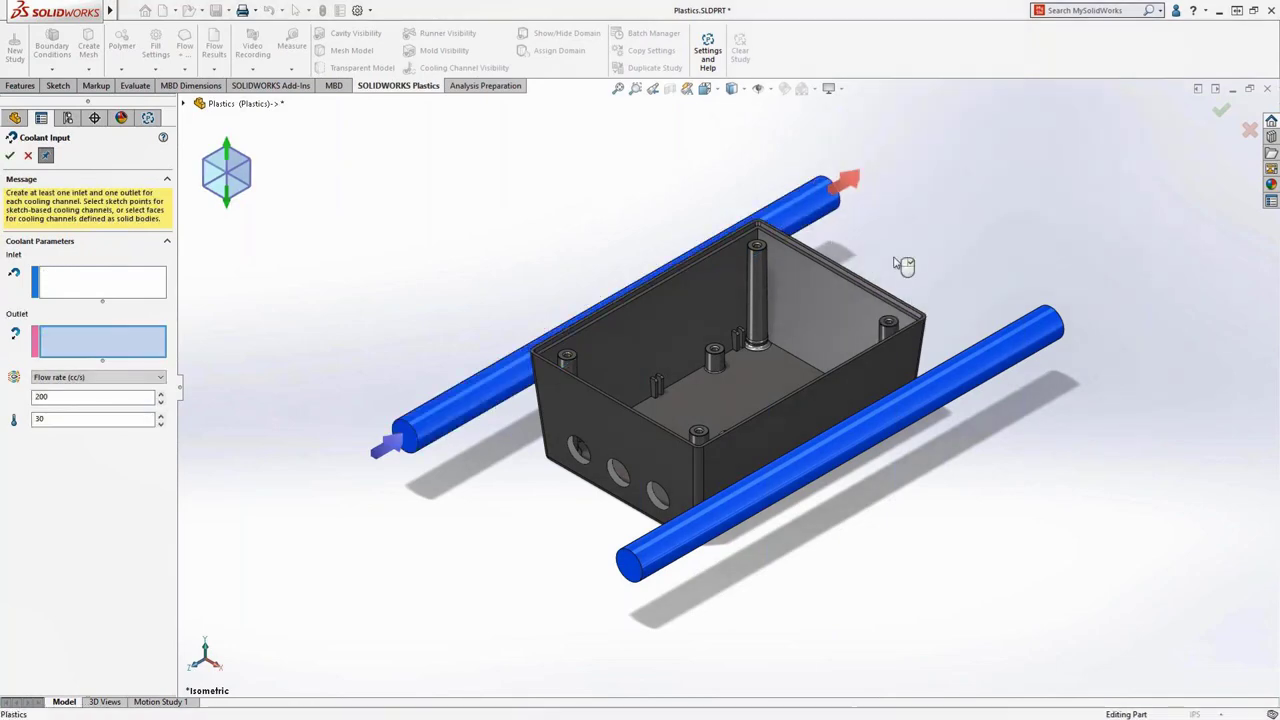
Set the lower channel's near end as inlet and hidden far face as outlet, then finish.
{"action": "left_click", "coordinate": [158, 283]}
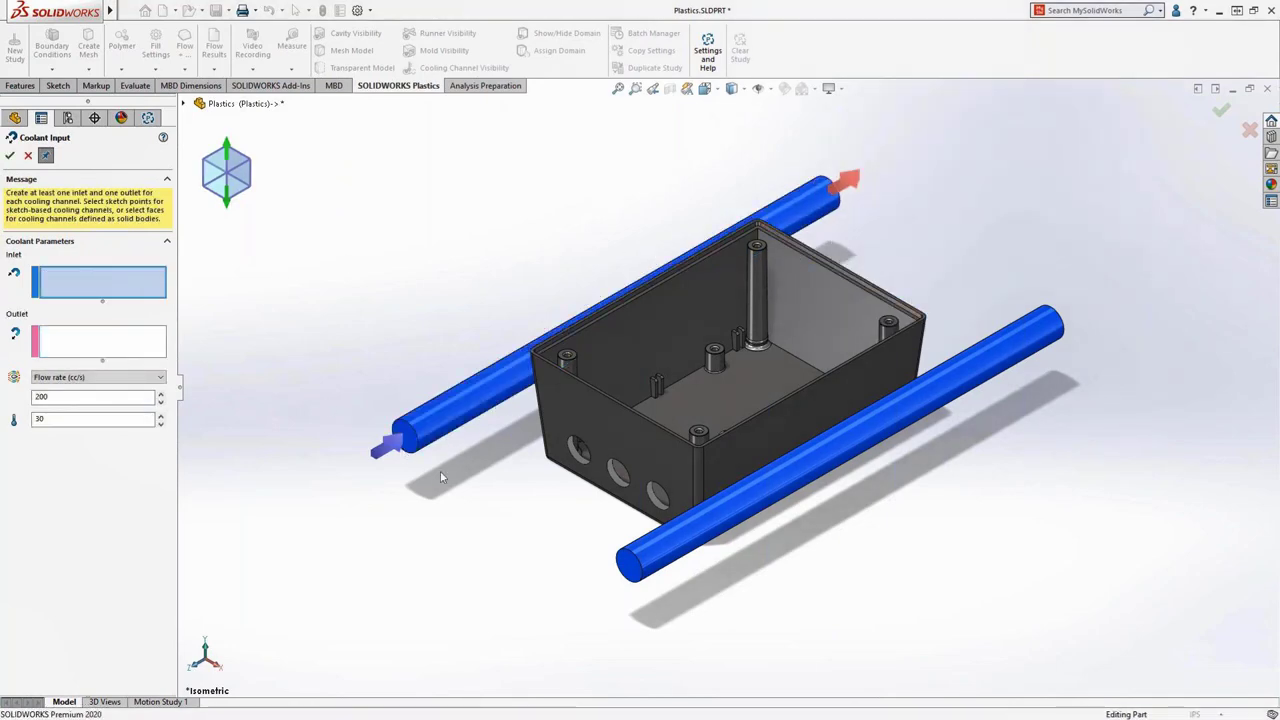
{"action": "left_click", "coordinate": [620, 566]}
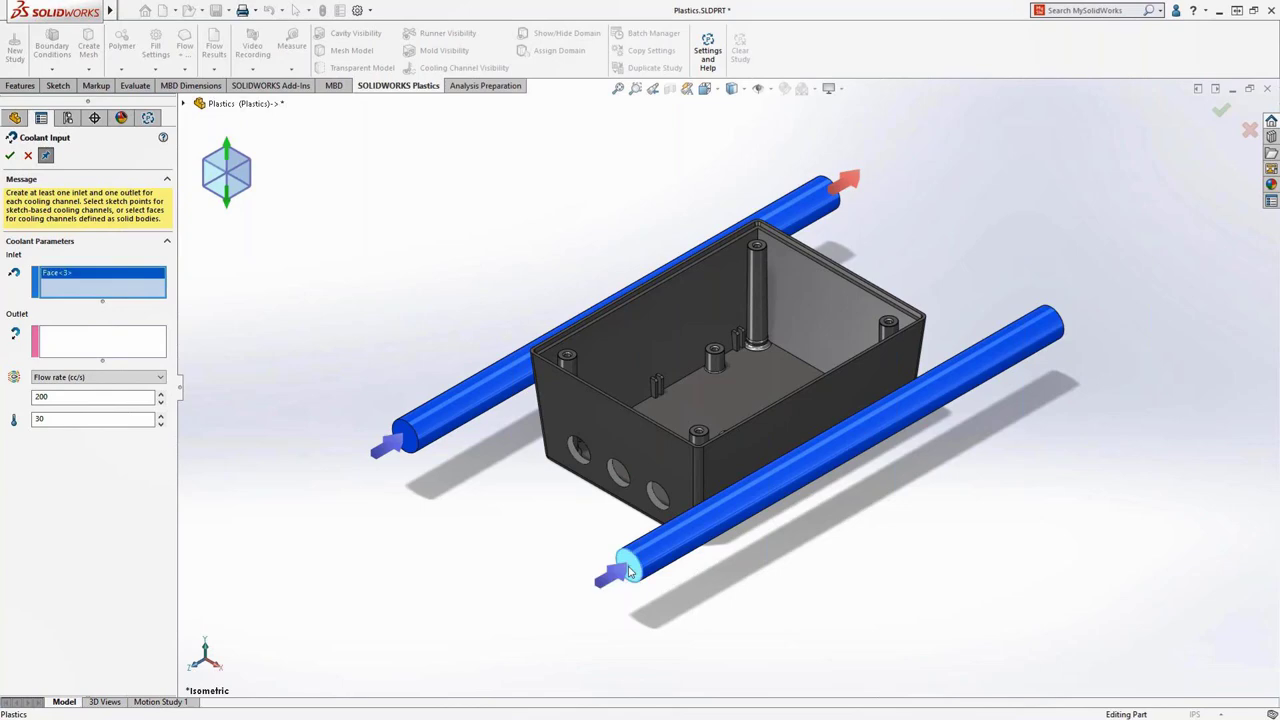
{"action": "right_click", "coordinate": [1060, 330]}
{"action": "left_click", "coordinate": [1095, 360]}
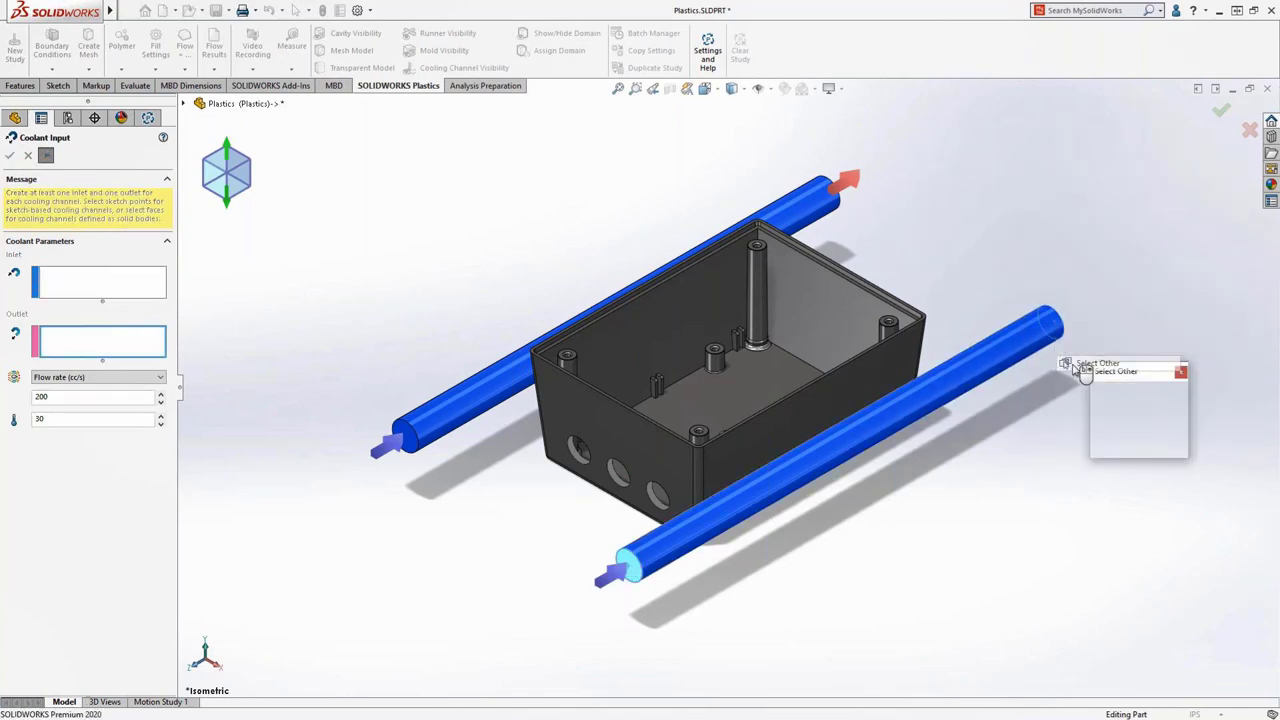
{"action": "left_click", "coordinate": [1105, 389]}
{"action": "left_click", "coordinate": [1226, 112]}
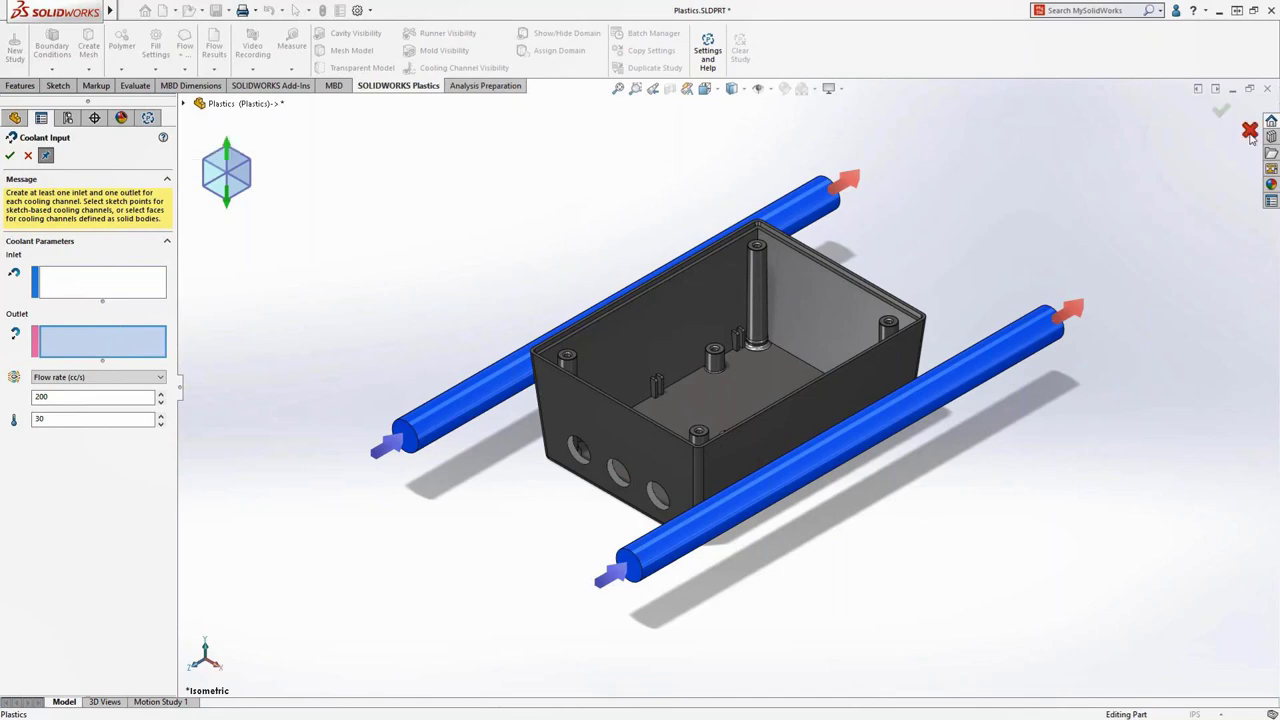
{"action": "left_click", "coordinate": [1251, 132]}
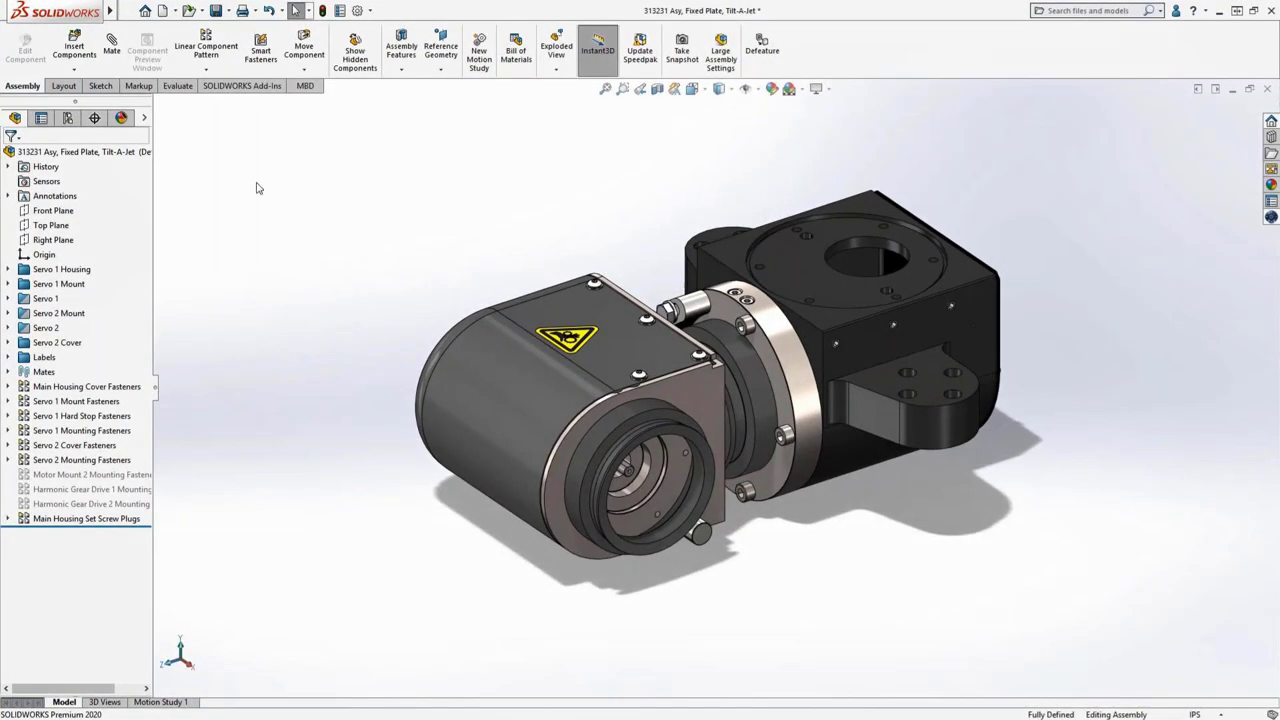
Drag the 202566 Harmonic Gear Drive Housing from the file browser into the assembly.
{"action": "left_click", "coordinate": [144, 117]}
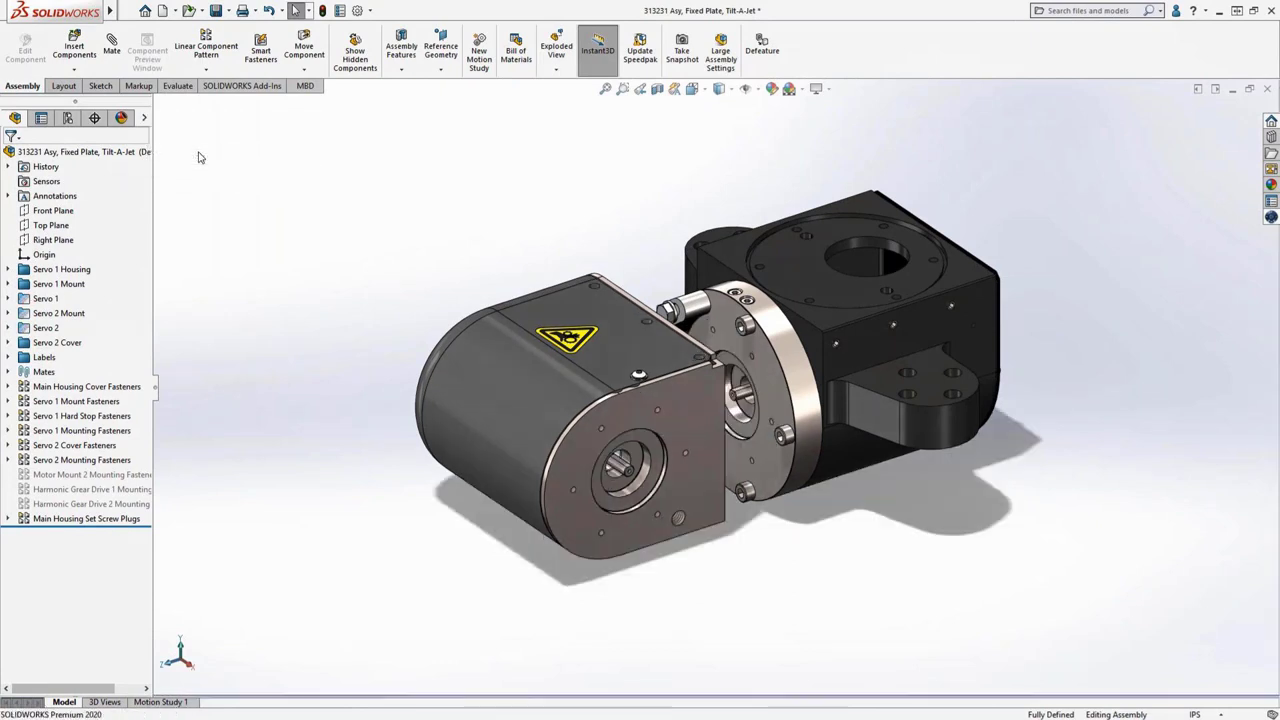
{"action": "key", "text": "alt+Tab"}
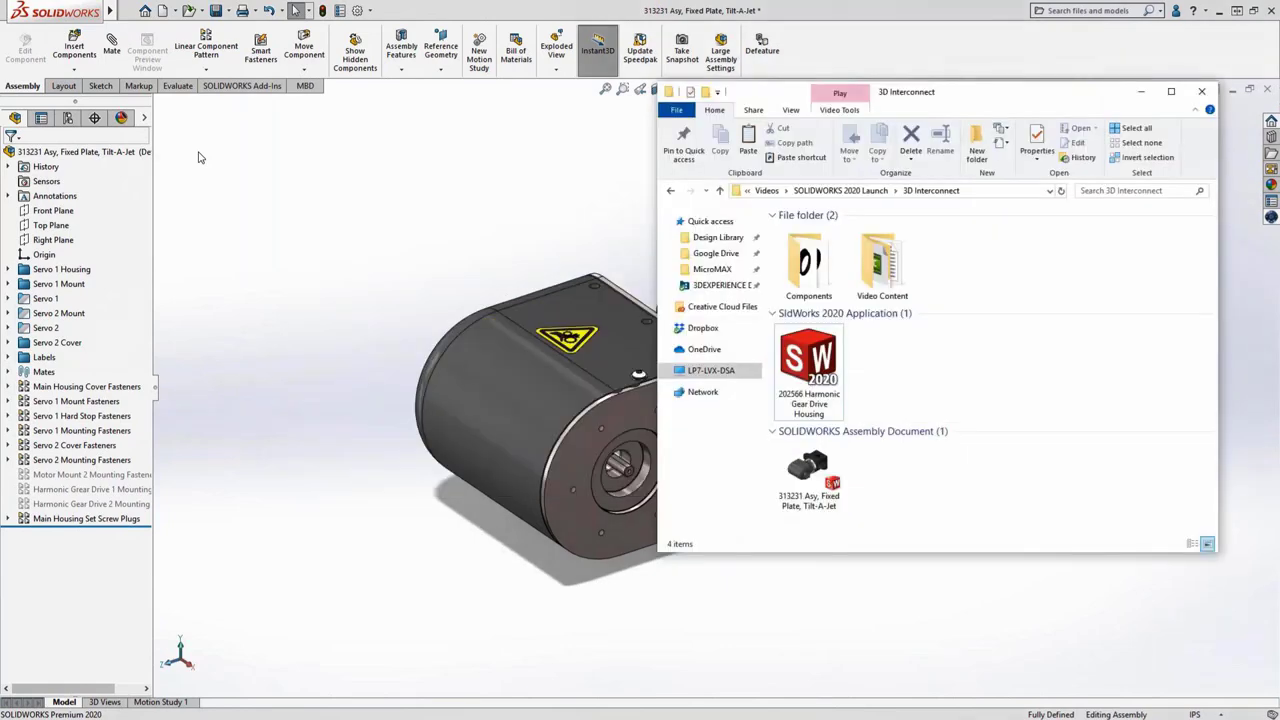
{"action": "left_click_drag", "start_coordinate": [808, 365], "coordinate": [540, 250]}
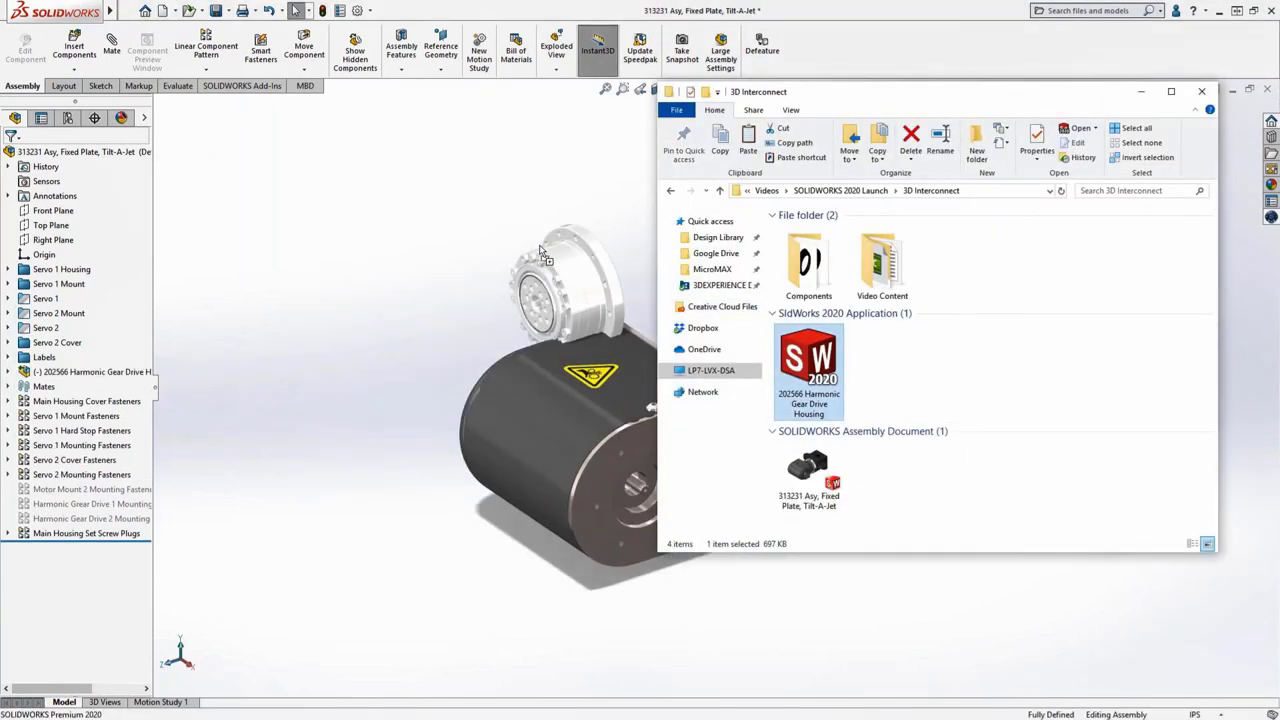
{"action": "left_click", "coordinate": [540, 255]}
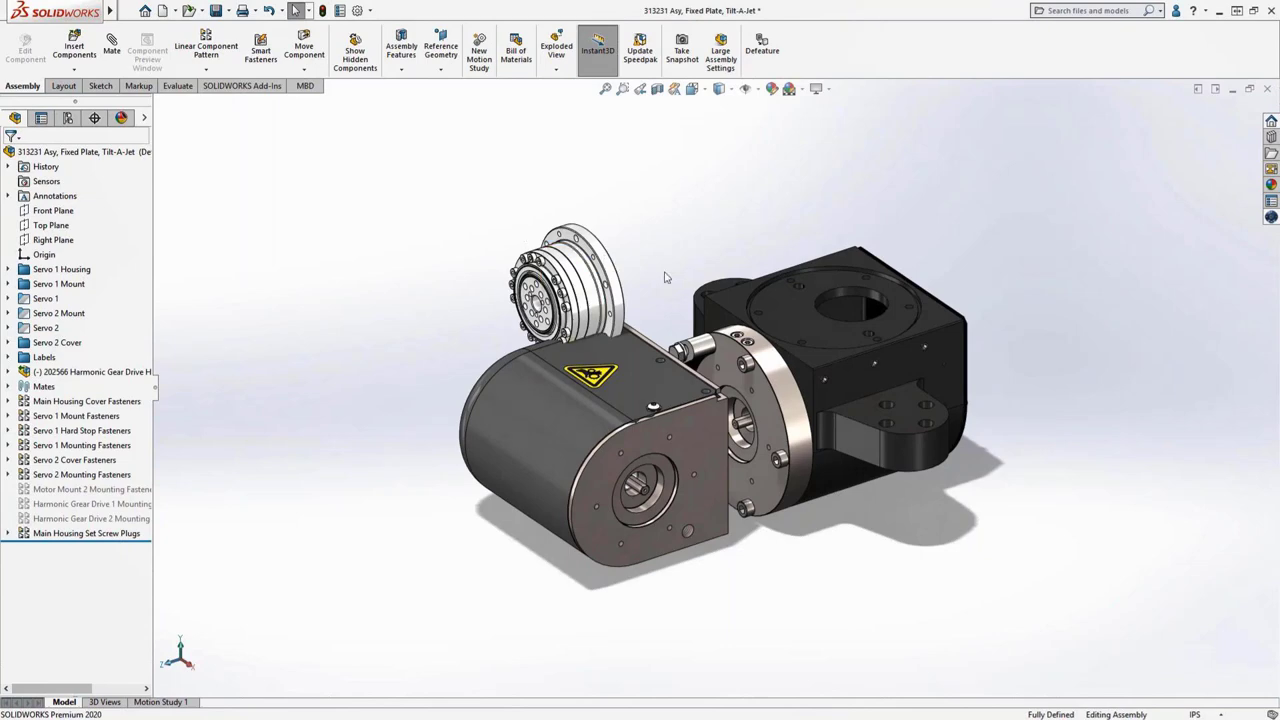
Mate the gear drive housing face to the servo 1 motor mount bracket flange.
{"action": "scroll", "coordinate": [665, 277], "scroll_direction": "down", "scroll_amount": 3}
{"action": "left_click", "coordinate": [570, 262]}
{"action": "right_click", "coordinate": [573, 262]}
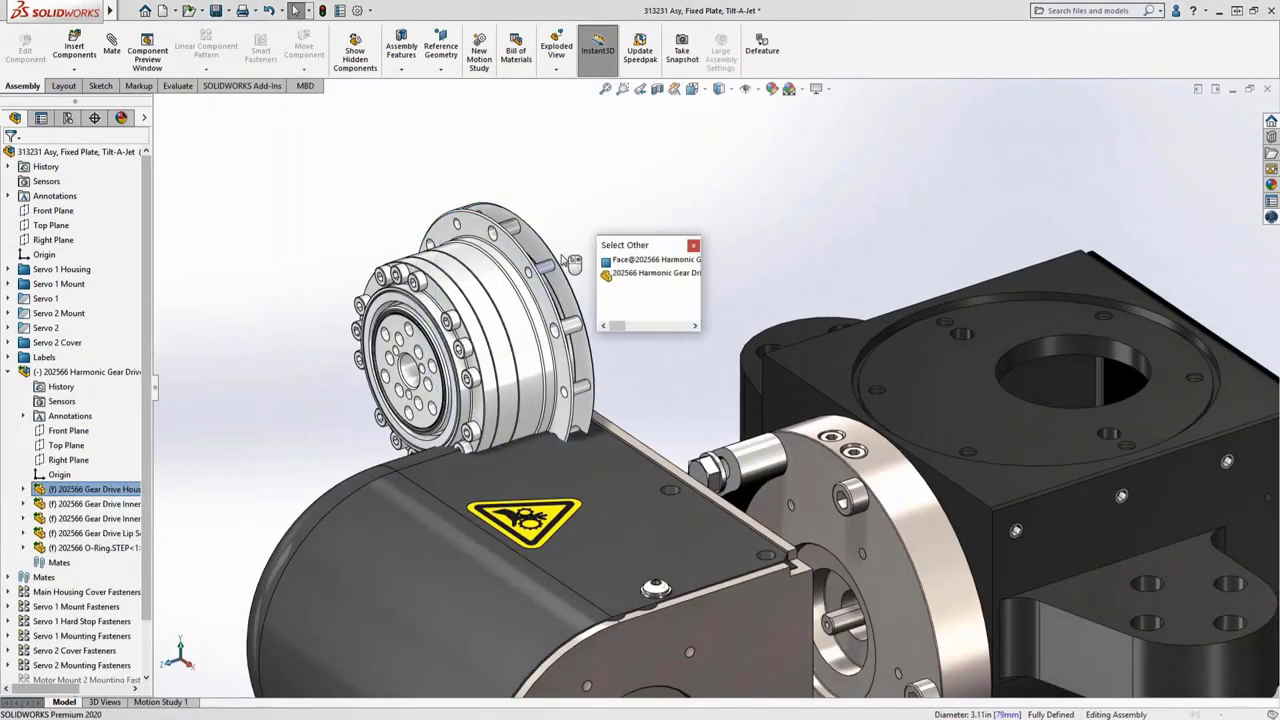
{"action": "left_click", "coordinate": [928, 483]}
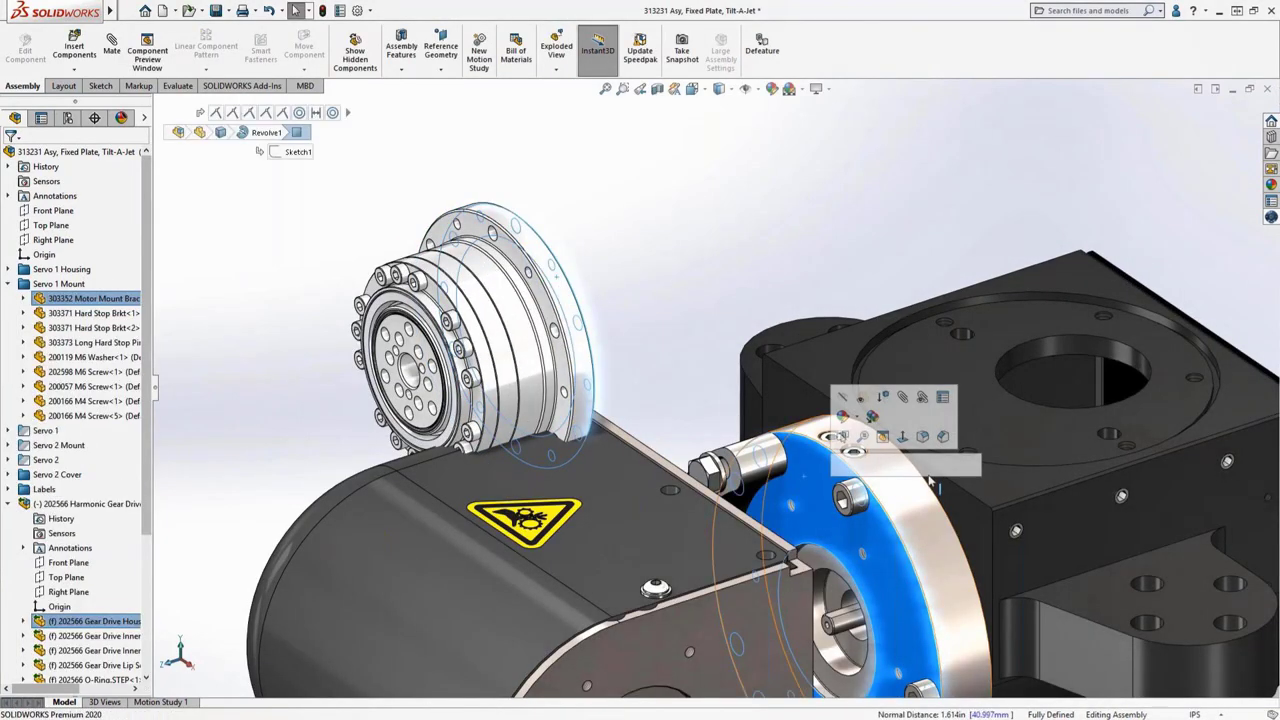
{"action": "left_click", "coordinate": [843, 436]}
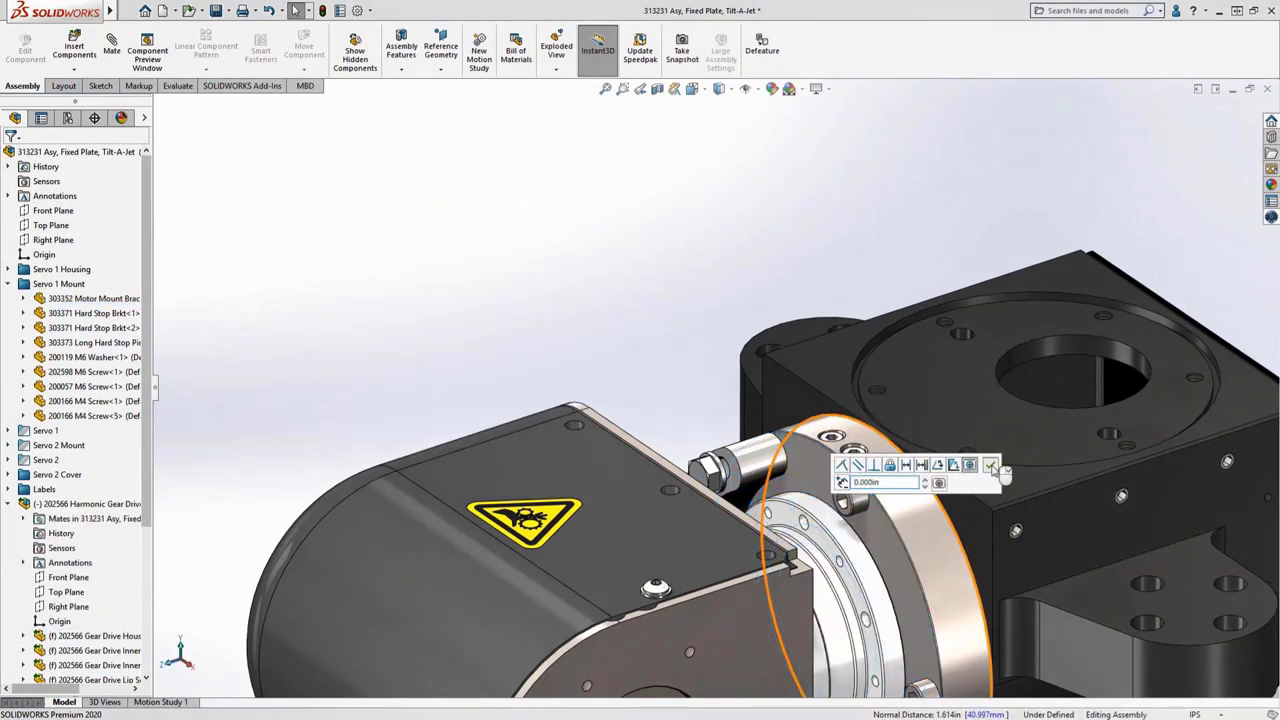
{"action": "left_click", "coordinate": [990, 465]}
{"action": "key", "text": "f"}
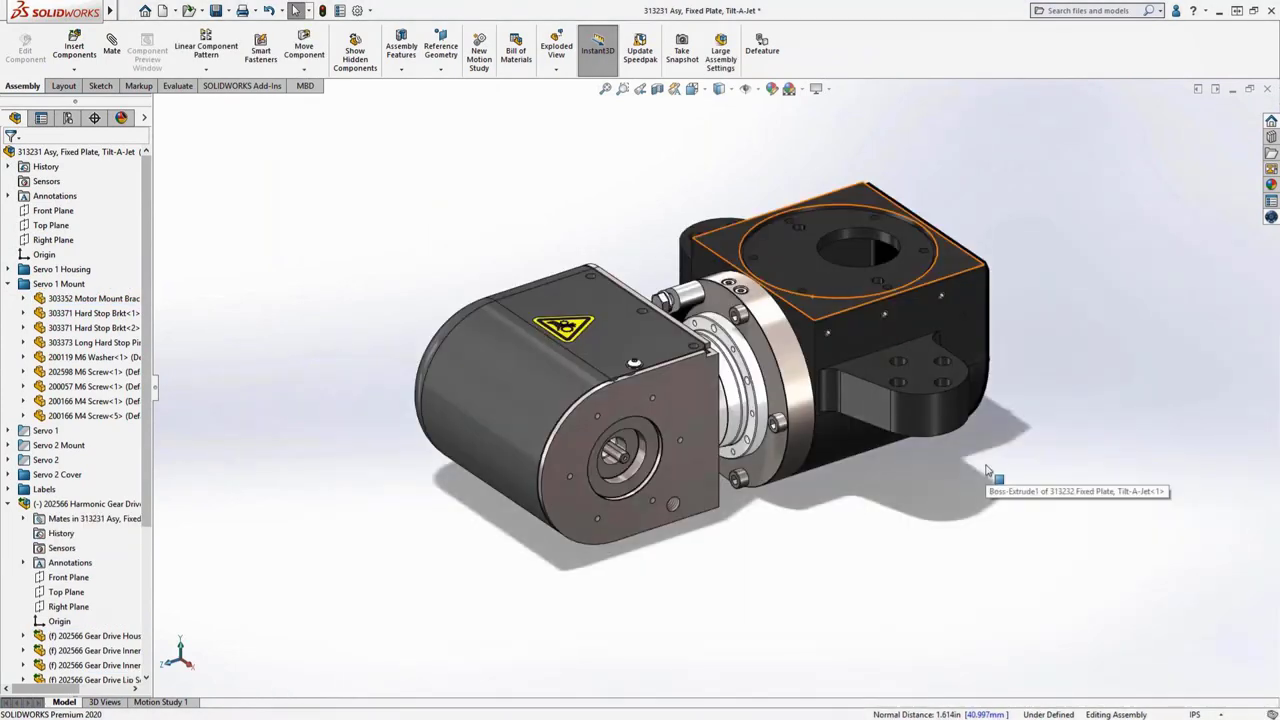
{"action": "key", "text": "alt+Tab"}
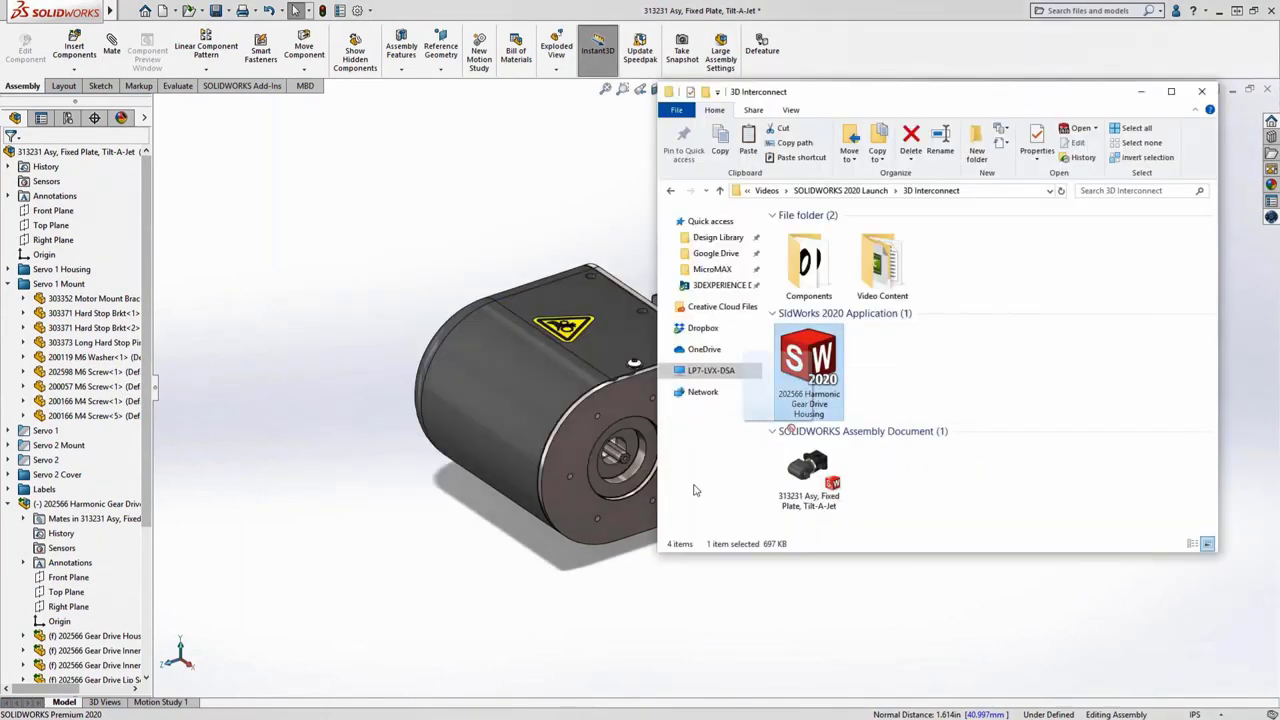
Insert a second gear drive housing and mate its flange concentric with the motor face opening.
{"action": "left_click_drag", "start_coordinate": [695, 490], "coordinate": [483, 577]}
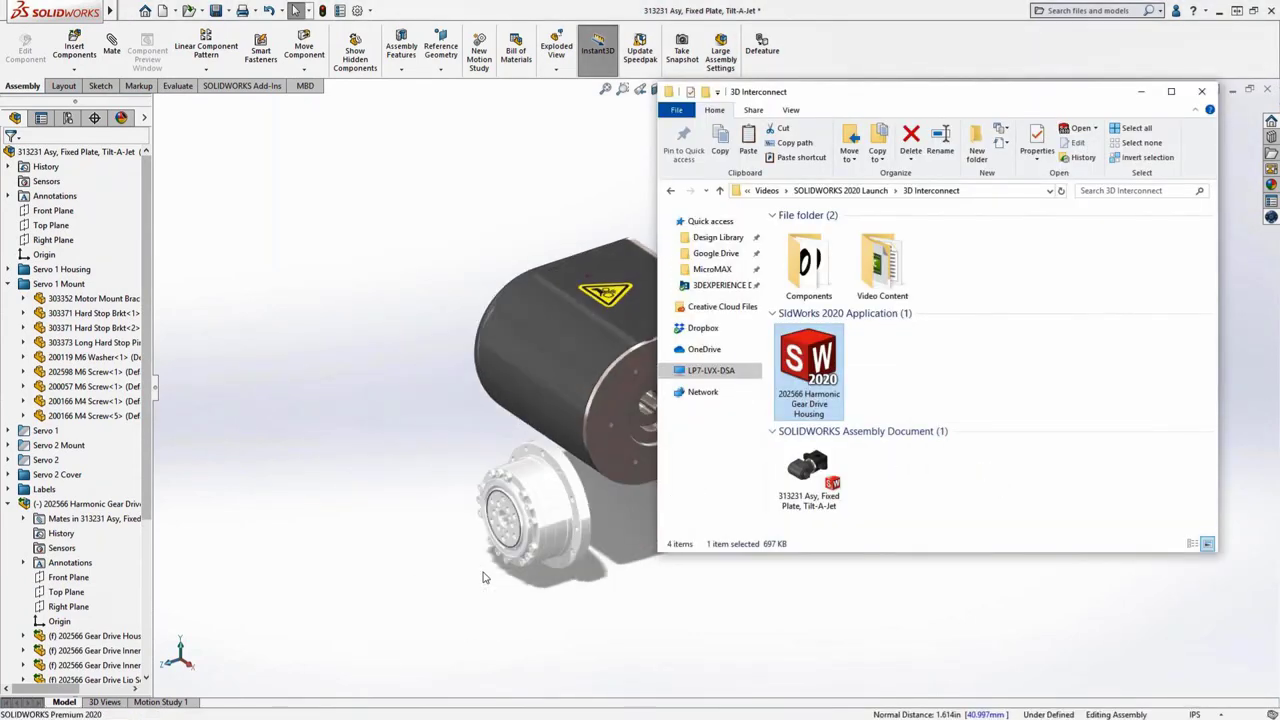
{"action": "scroll", "coordinate": [644, 527], "scroll_direction": "down", "scroll_amount": 5}
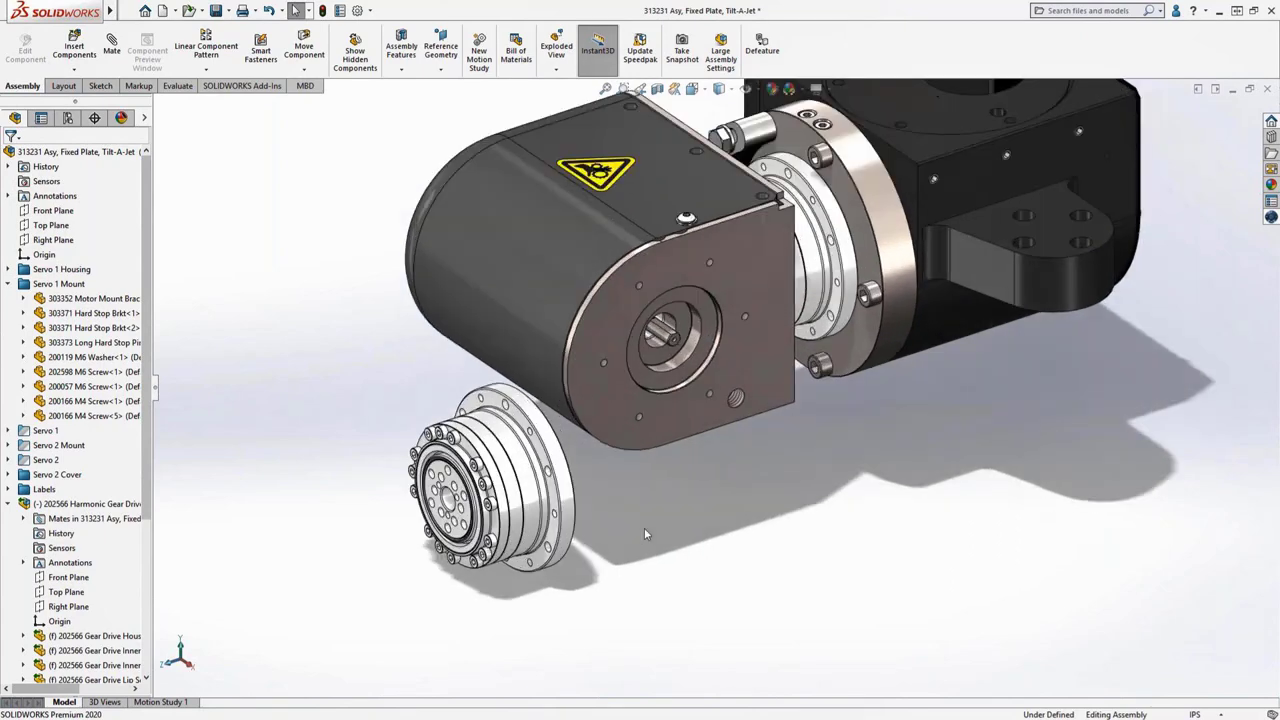
{"action": "left_click", "coordinate": [690, 322]}
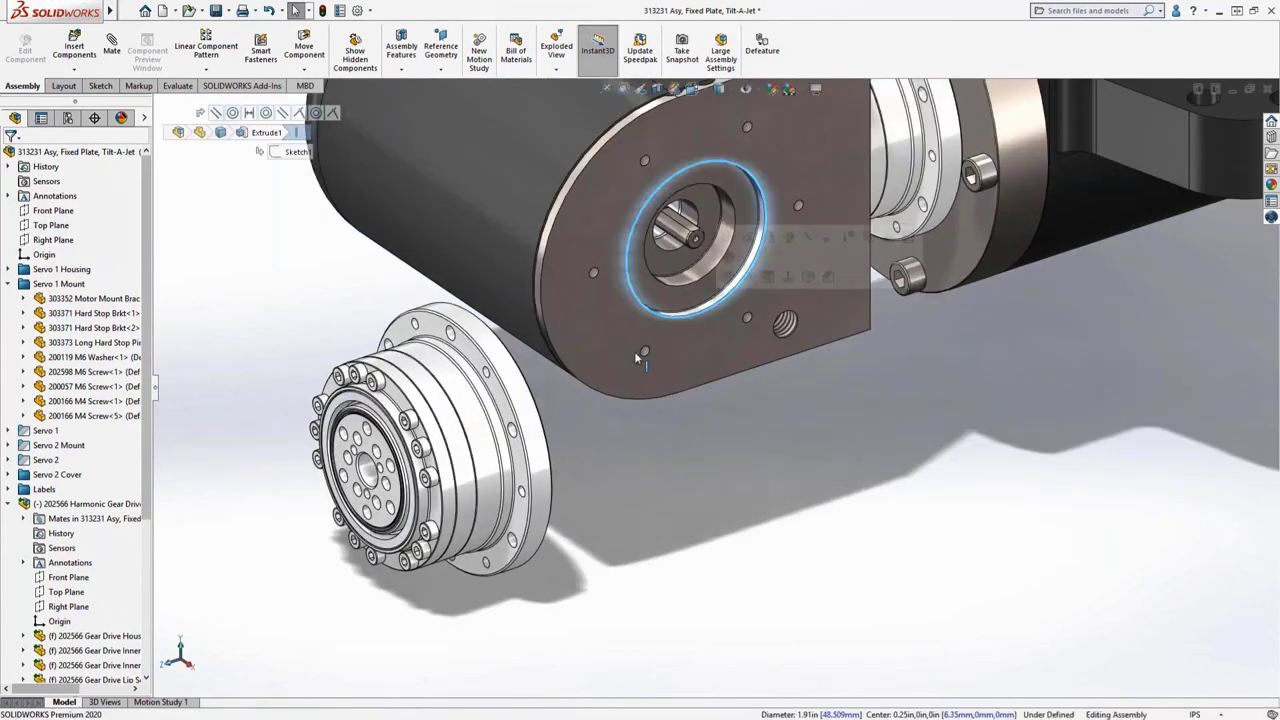
{"action": "right_click", "coordinate": [517, 392]}
{"action": "left_click", "coordinate": [532, 373]}
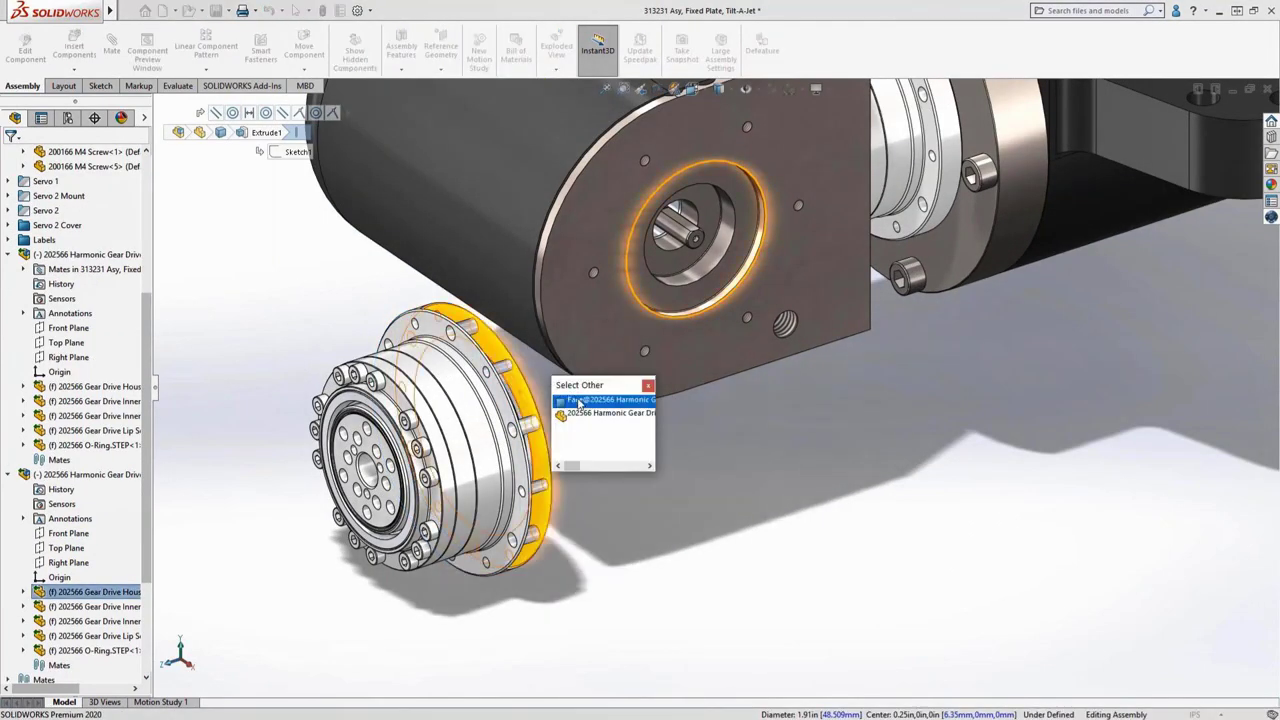
{"action": "left_click", "coordinate": [577, 397]}
{"action": "left_click", "coordinate": [657, 391]}
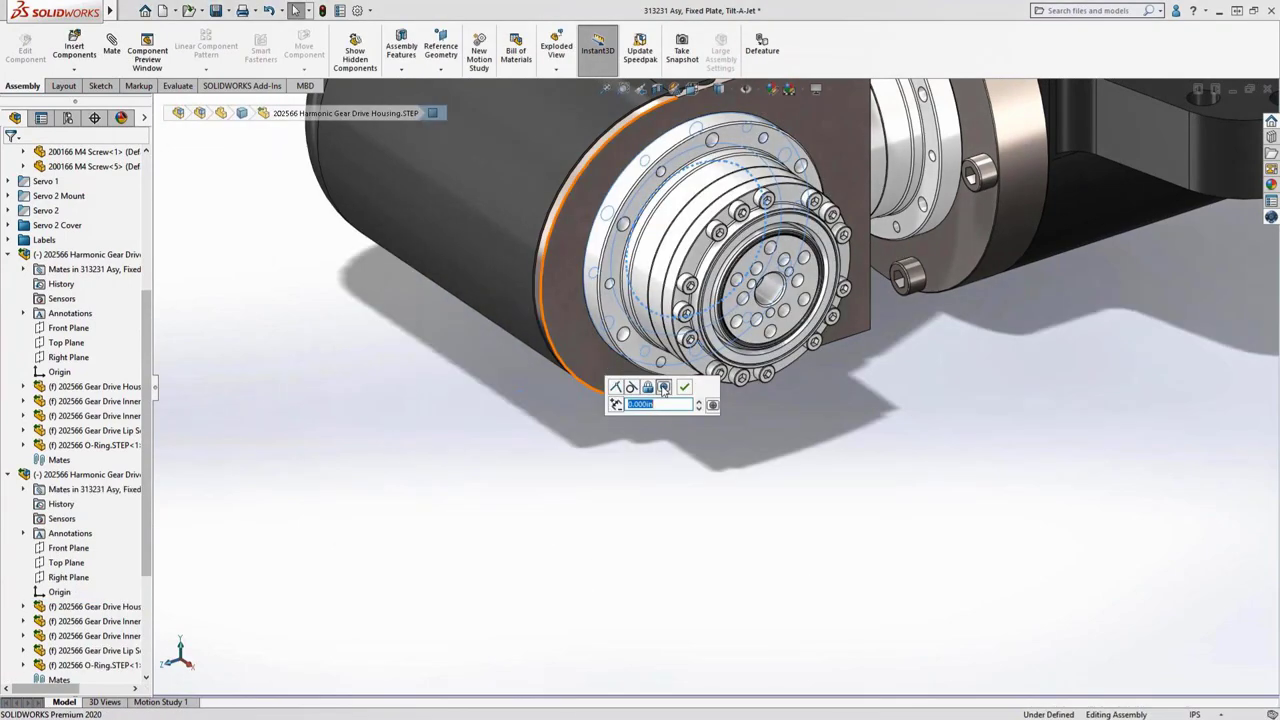
{"action": "left_click", "coordinate": [694, 386]}
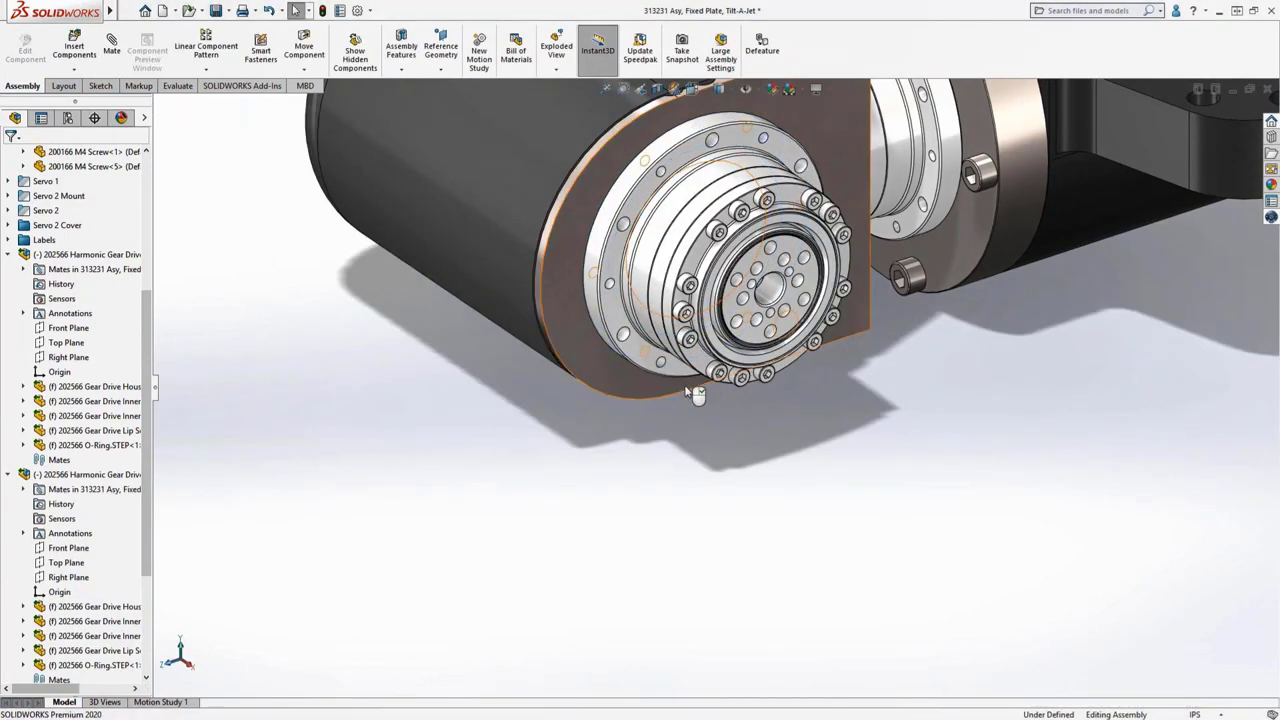
{"action": "key", "text": "f"}
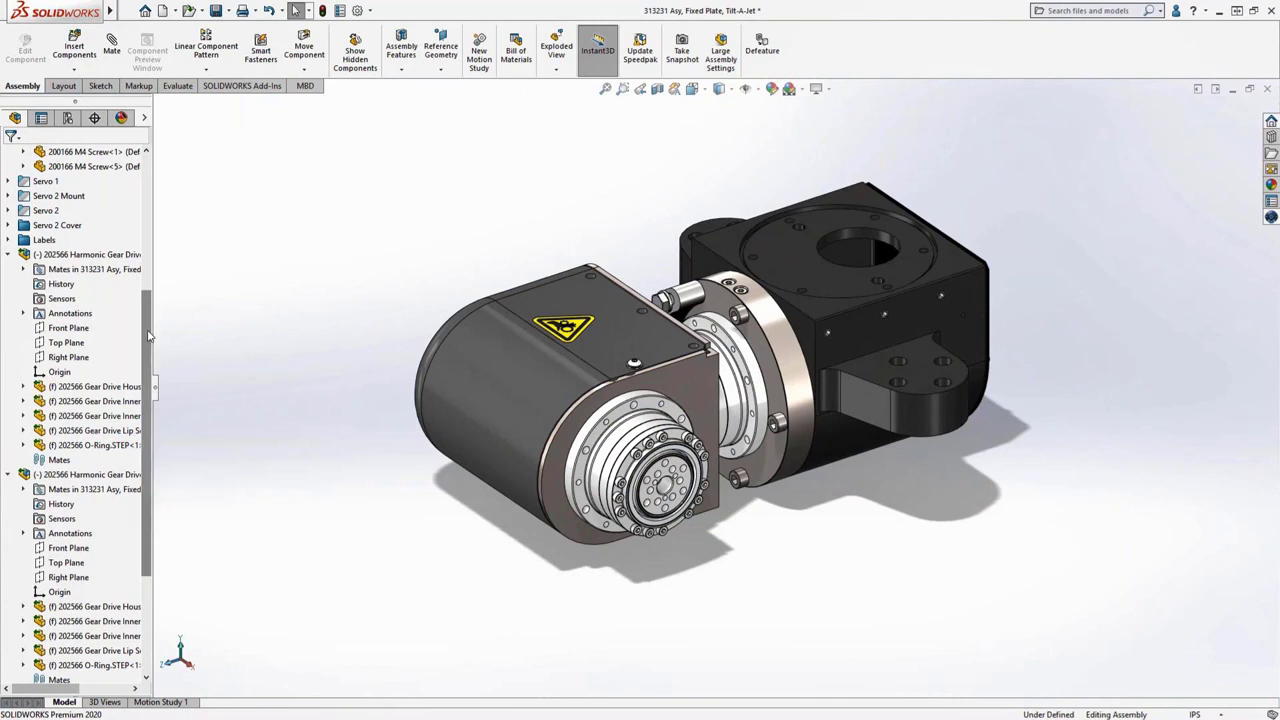
{"action": "scroll", "coordinate": [158, 393], "scroll_direction": "down", "scroll_amount": 3}
Scroll the view of the 313232 Fixed Plate, Tilt-A-Jet part.
{"action": "scroll", "coordinate": [160, 380], "scroll_direction": "up", "scroll_amount": 10}
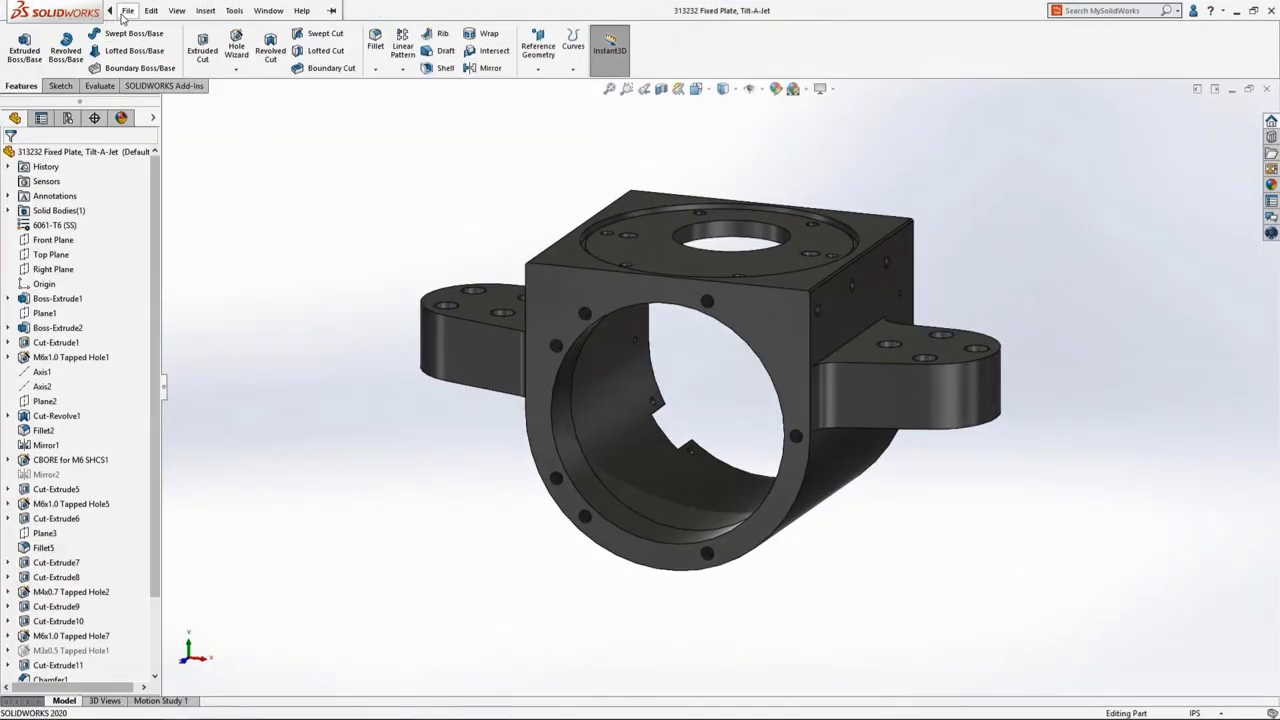
Start a Print3D setup and add the HP Jet Fusion 3D 3200 to favourite printers.
{"action": "left_click", "coordinate": [128, 10]}
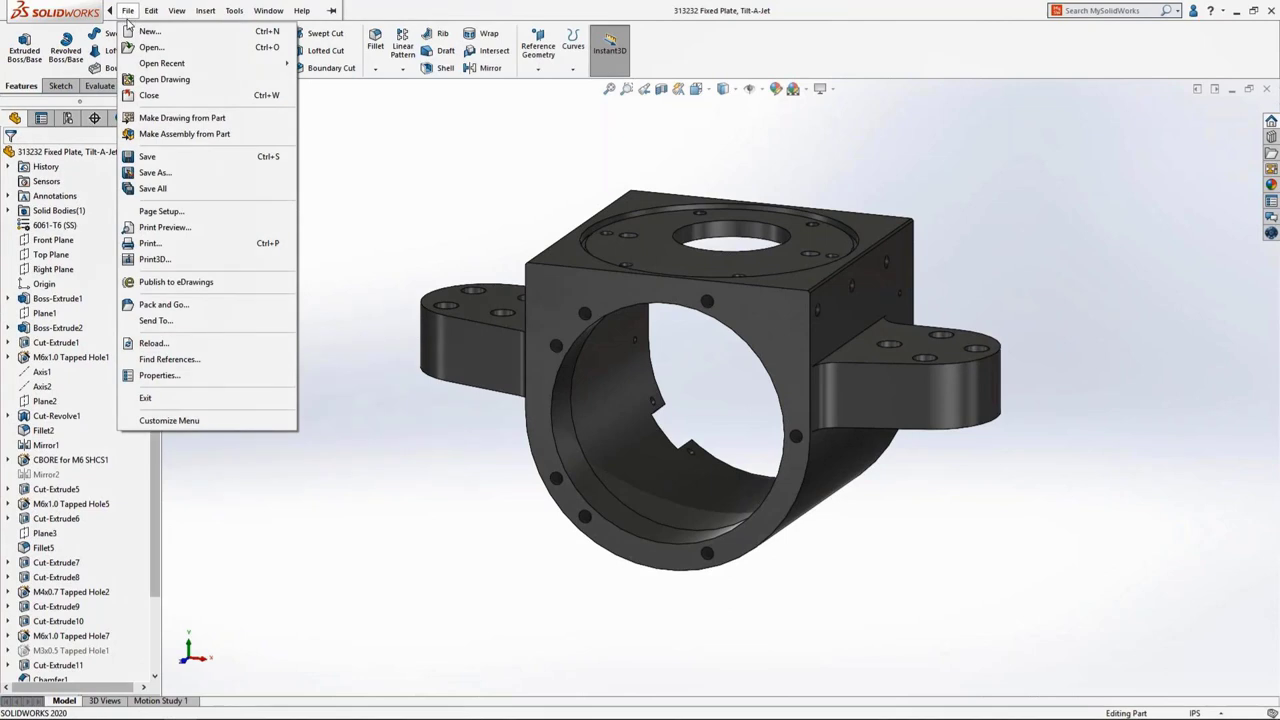
{"action": "left_click", "coordinate": [152, 259]}
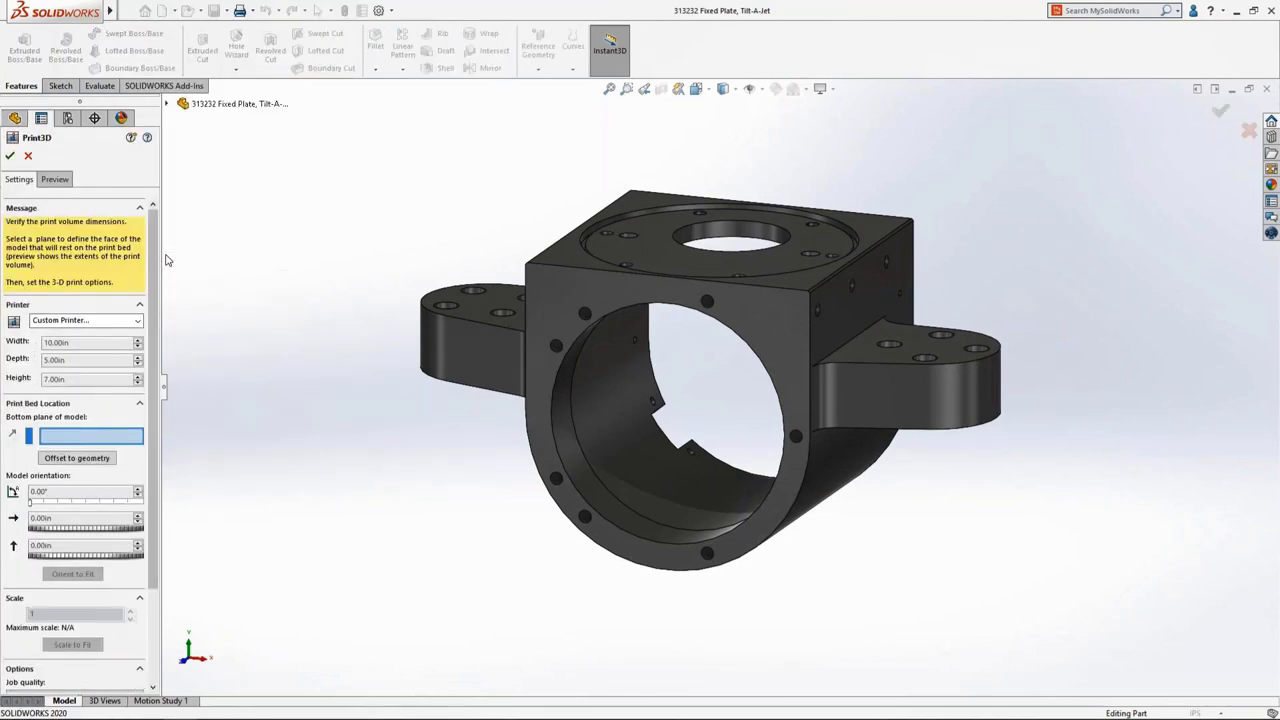
{"action": "left_click", "coordinate": [144, 322]}
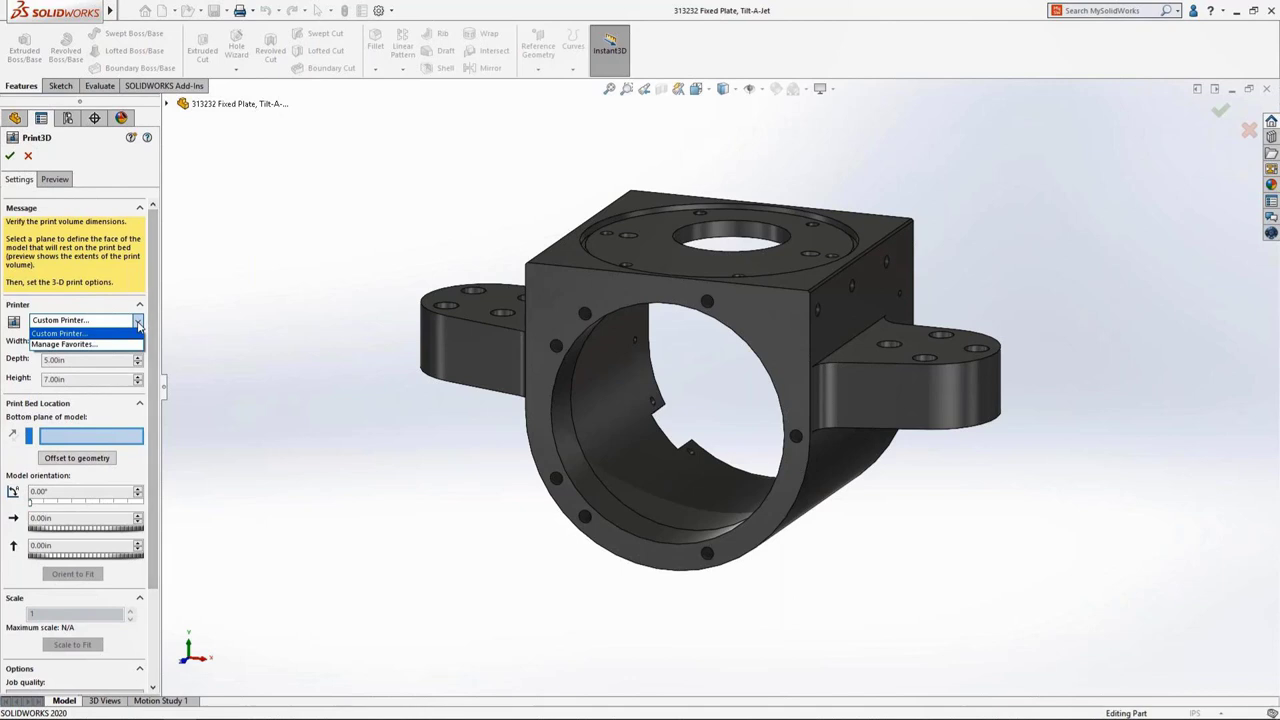
{"action": "left_click", "coordinate": [124, 346]}
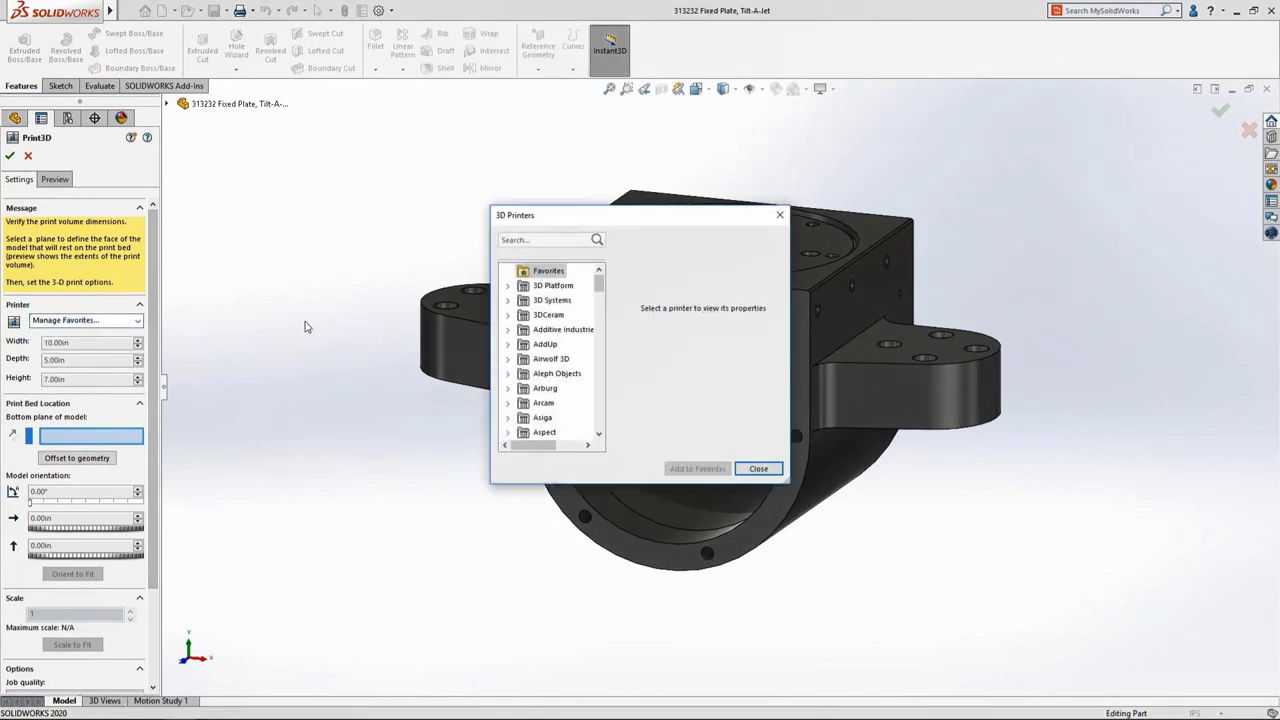
{"action": "left_click_drag", "start_coordinate": [599, 286], "coordinate": [597, 335]}
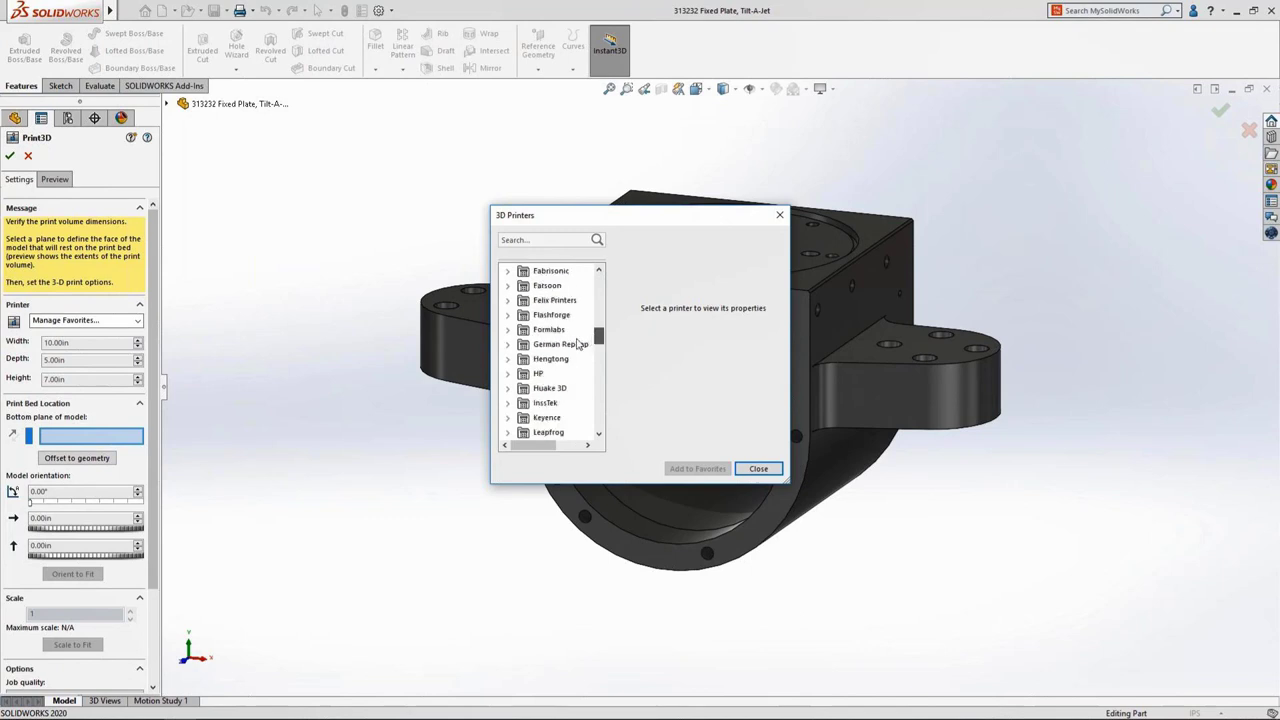
{"action": "left_click", "coordinate": [508, 360]}
{"action": "left_click", "coordinate": [570, 403]}
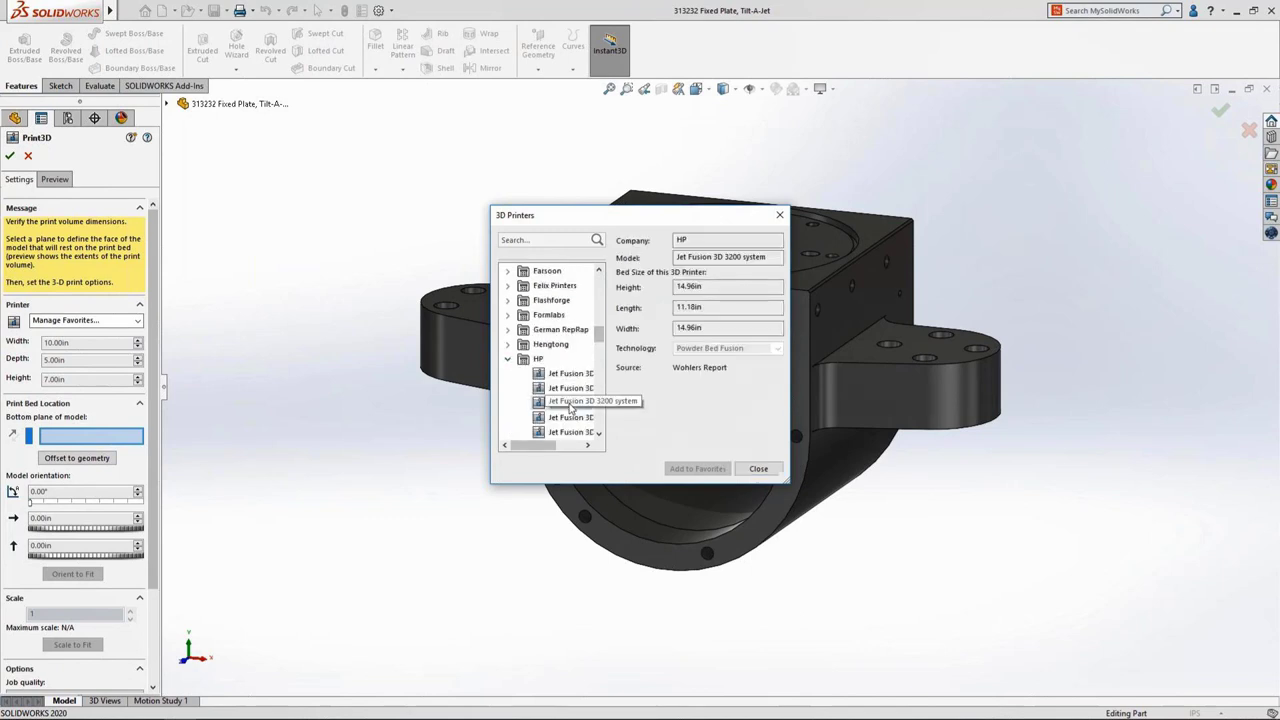
{"action": "left_click", "coordinate": [686, 466]}
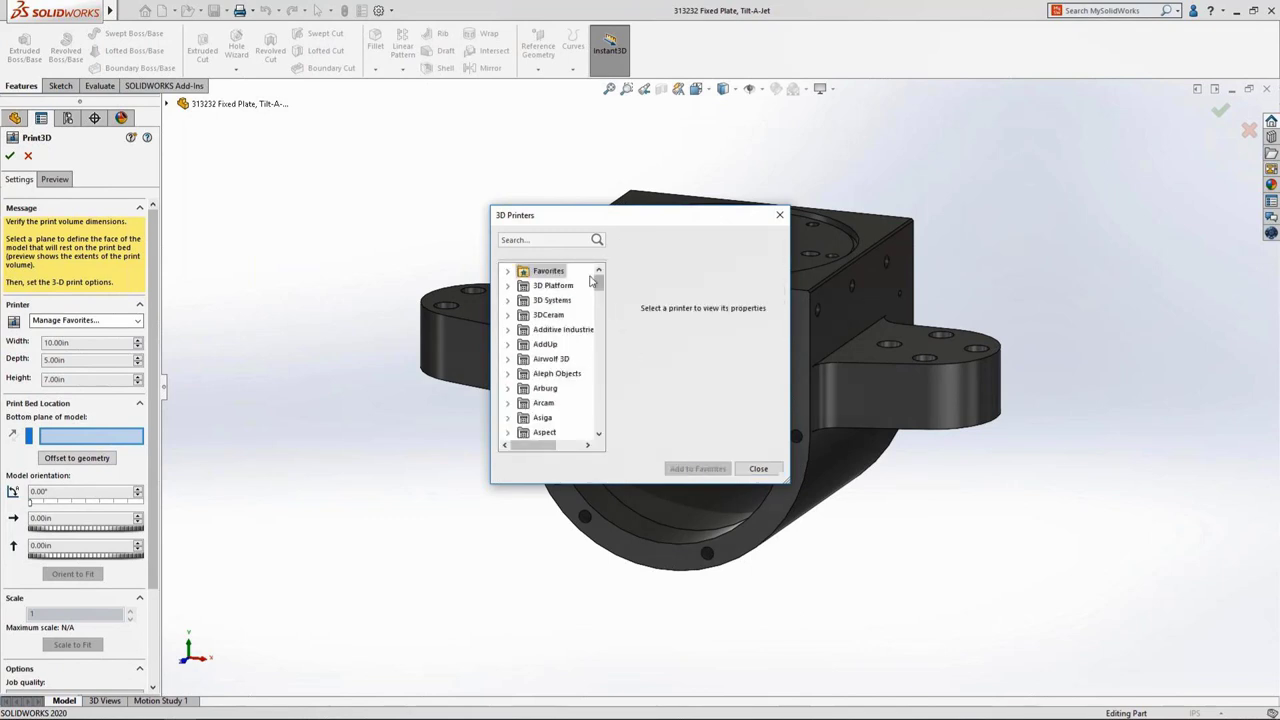
Add the uPrint SE Plus to favourites and choose the Stratasys uPrint SE Plus printer.
{"action": "left_click", "coordinate": [566, 241]}
{"action": "type", "text": "uprint"}
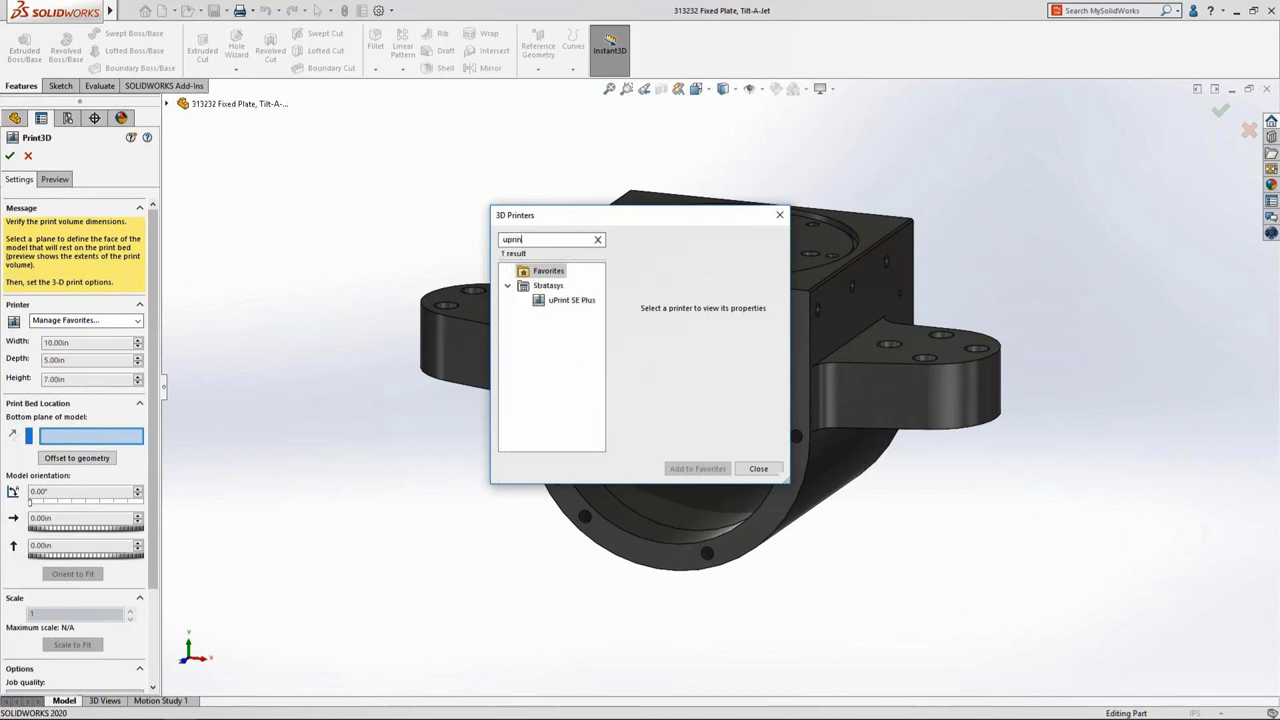
{"action": "left_click", "coordinate": [556, 302]}
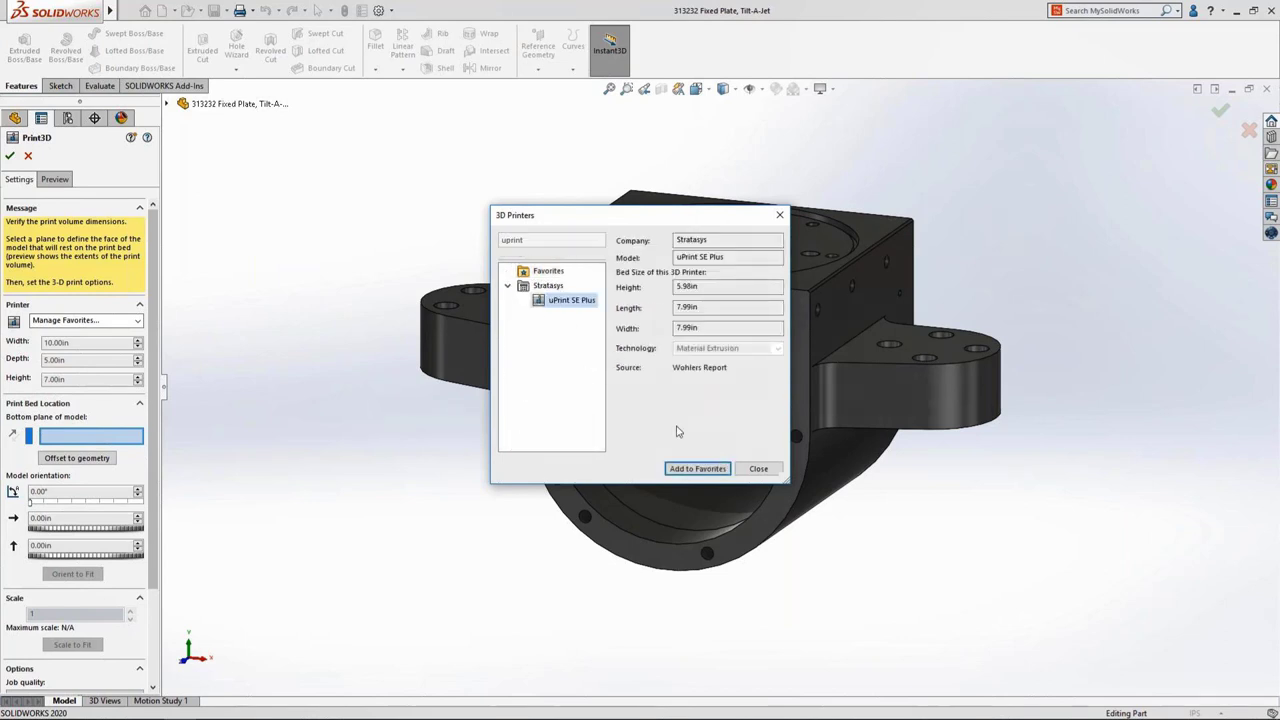
{"action": "left_click", "coordinate": [698, 468]}
{"action": "left_click", "coordinate": [758, 468]}
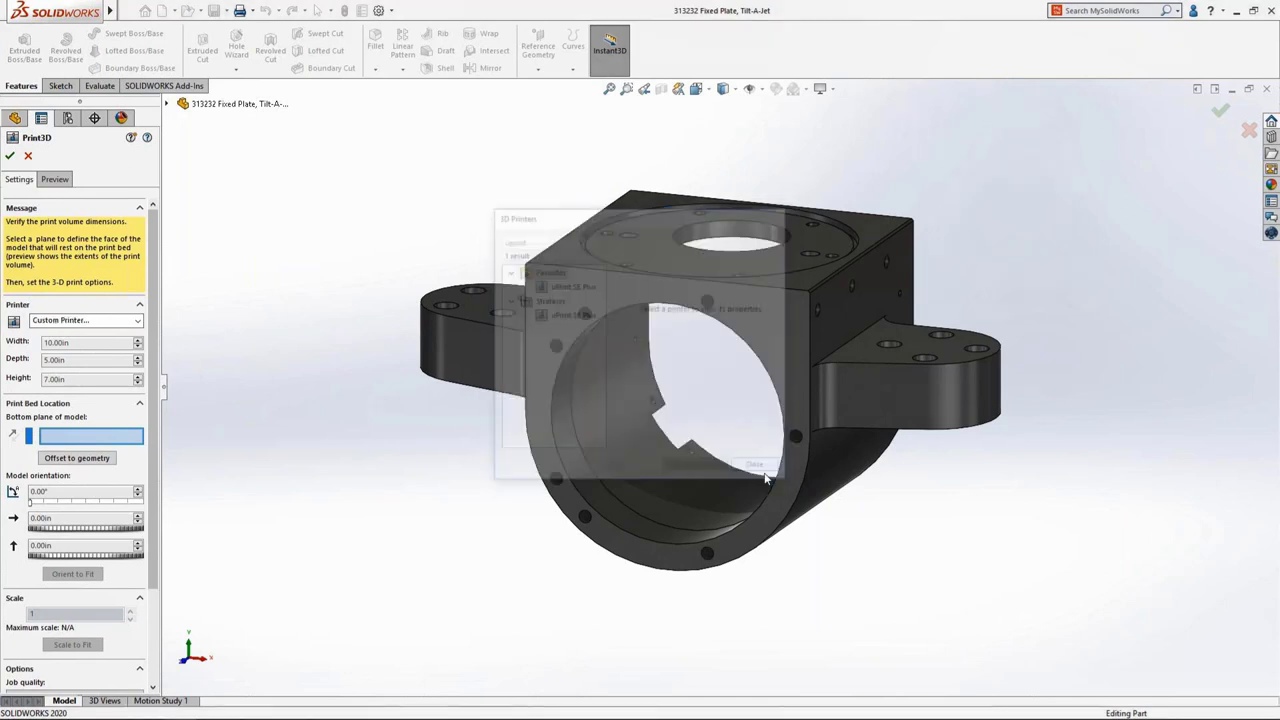
{"action": "left_click", "coordinate": [135, 320]}
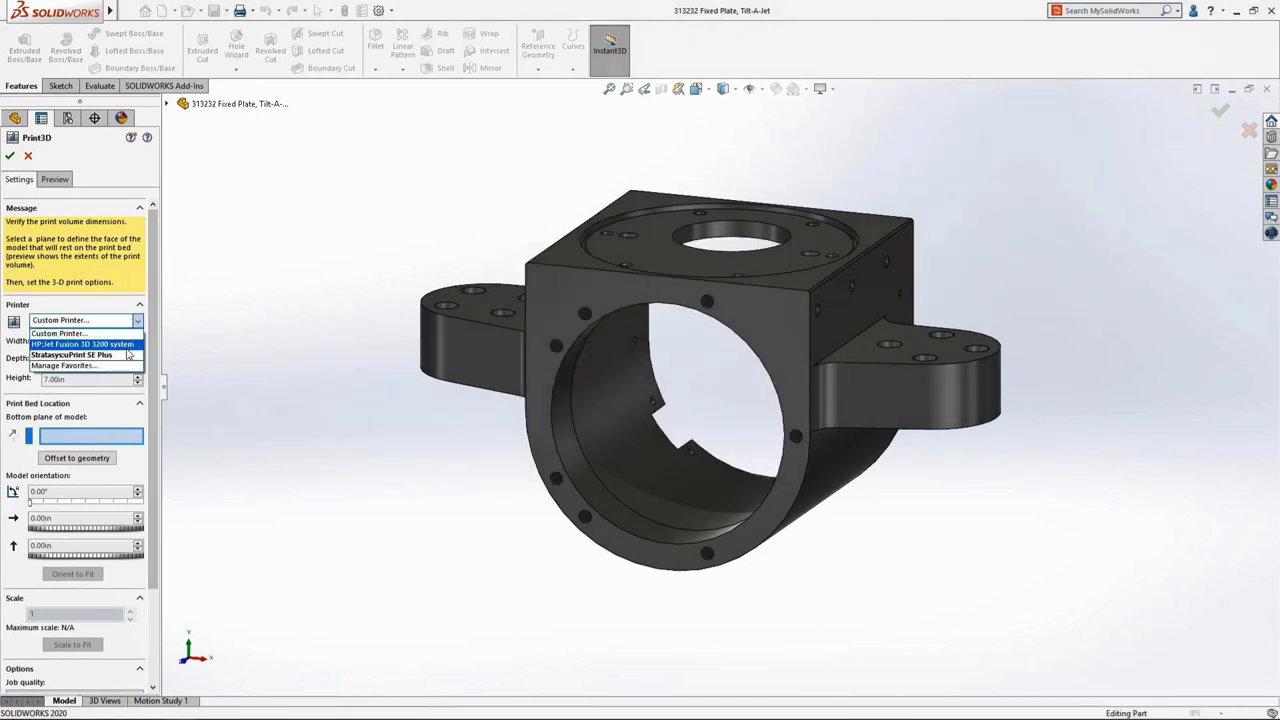
{"action": "left_click", "coordinate": [70, 346]}
Set Face<1> as the bed bottom, offset to geometry, and orient the part 45° to fit.
{"action": "right_click", "coordinate": [749, 487]}
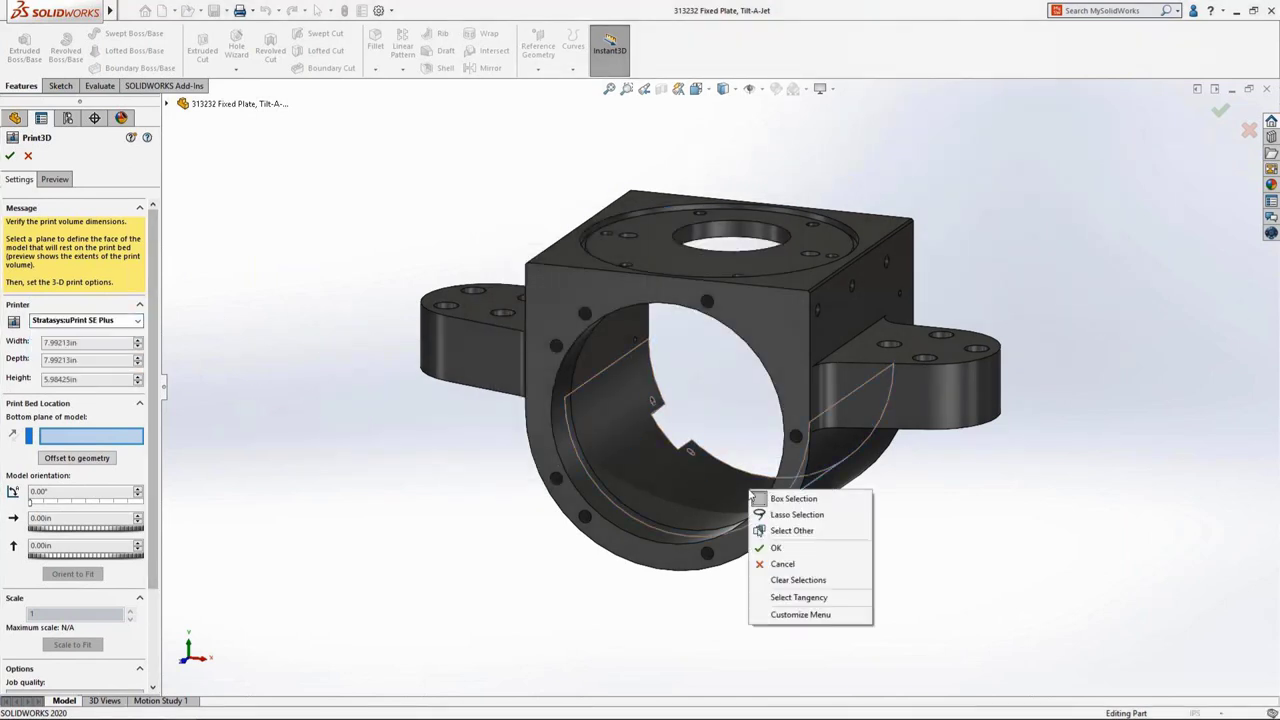
{"action": "left_click", "coordinate": [782, 532]}
{"action": "left_click", "coordinate": [812, 562]}
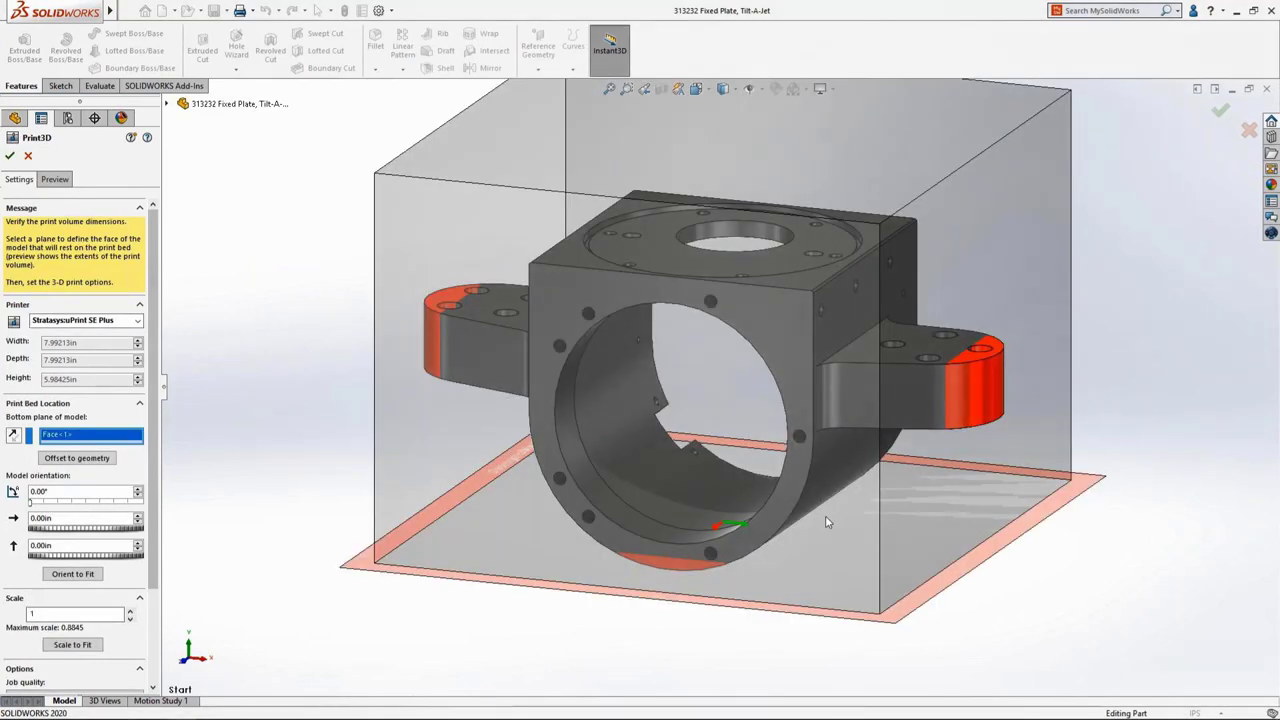
{"action": "left_click", "coordinate": [77, 458]}
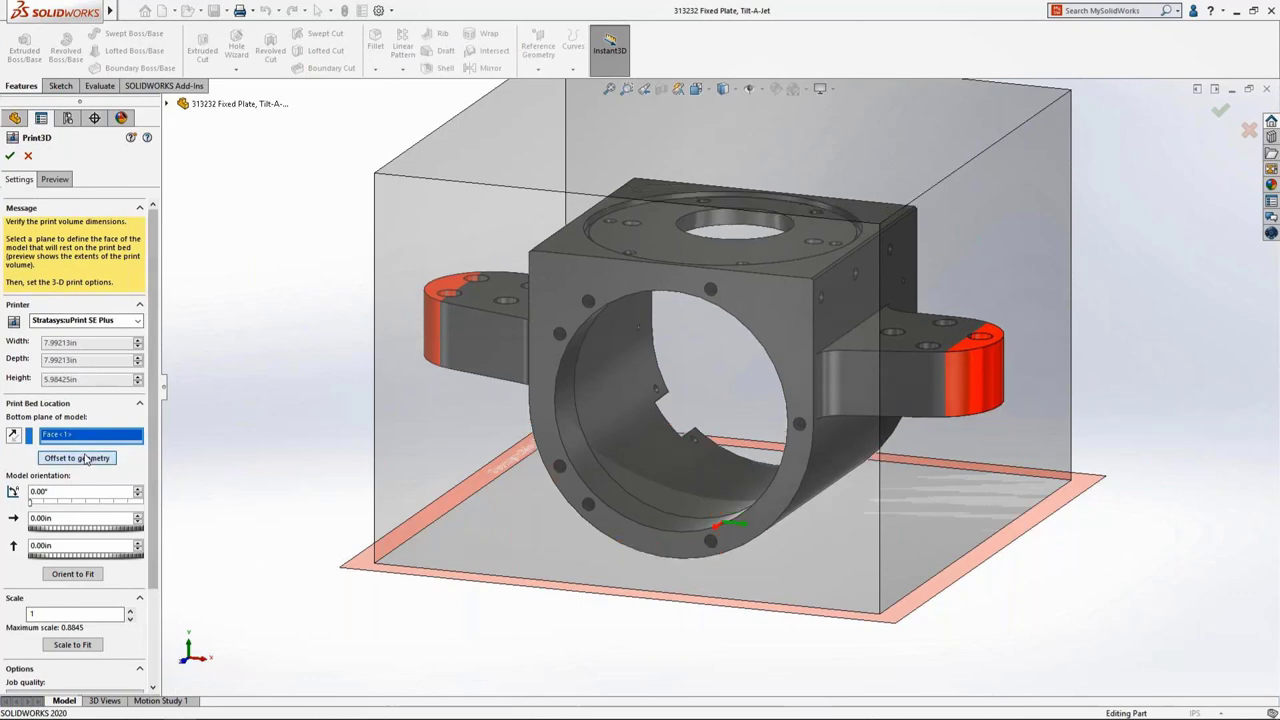
{"action": "left_click", "coordinate": [88, 575]}
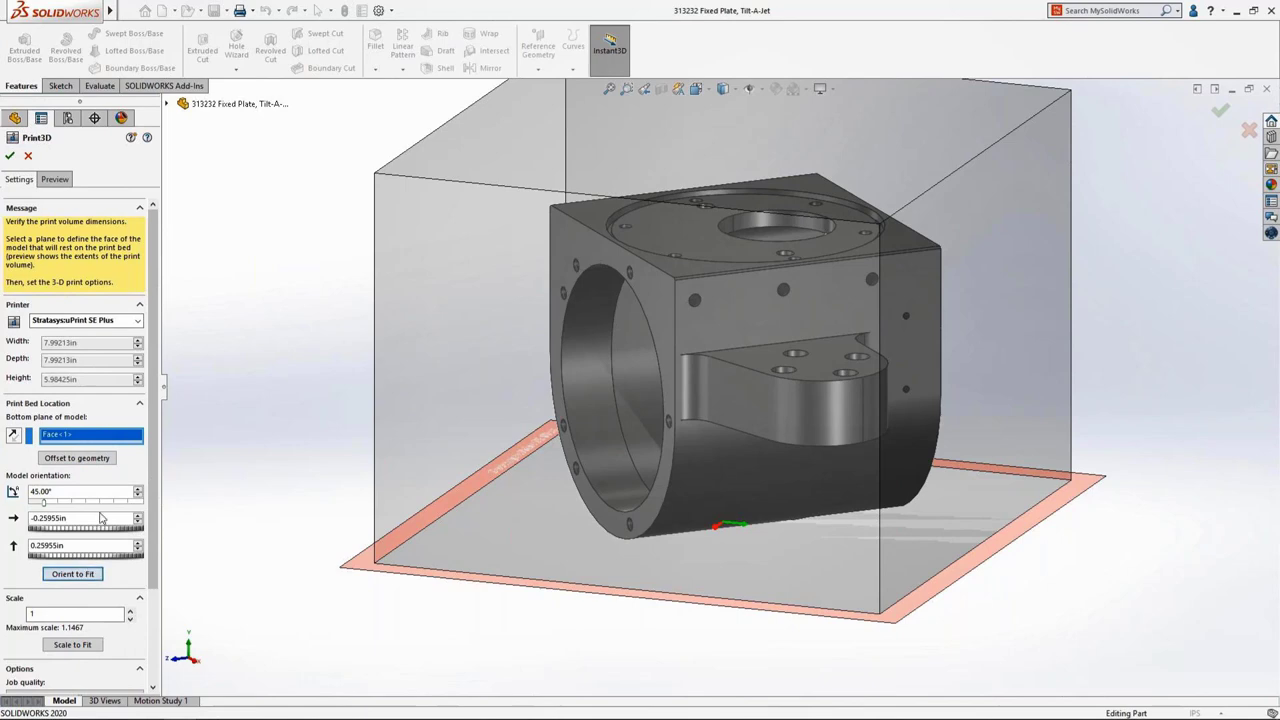
{"action": "left_click", "coordinate": [56, 180]}
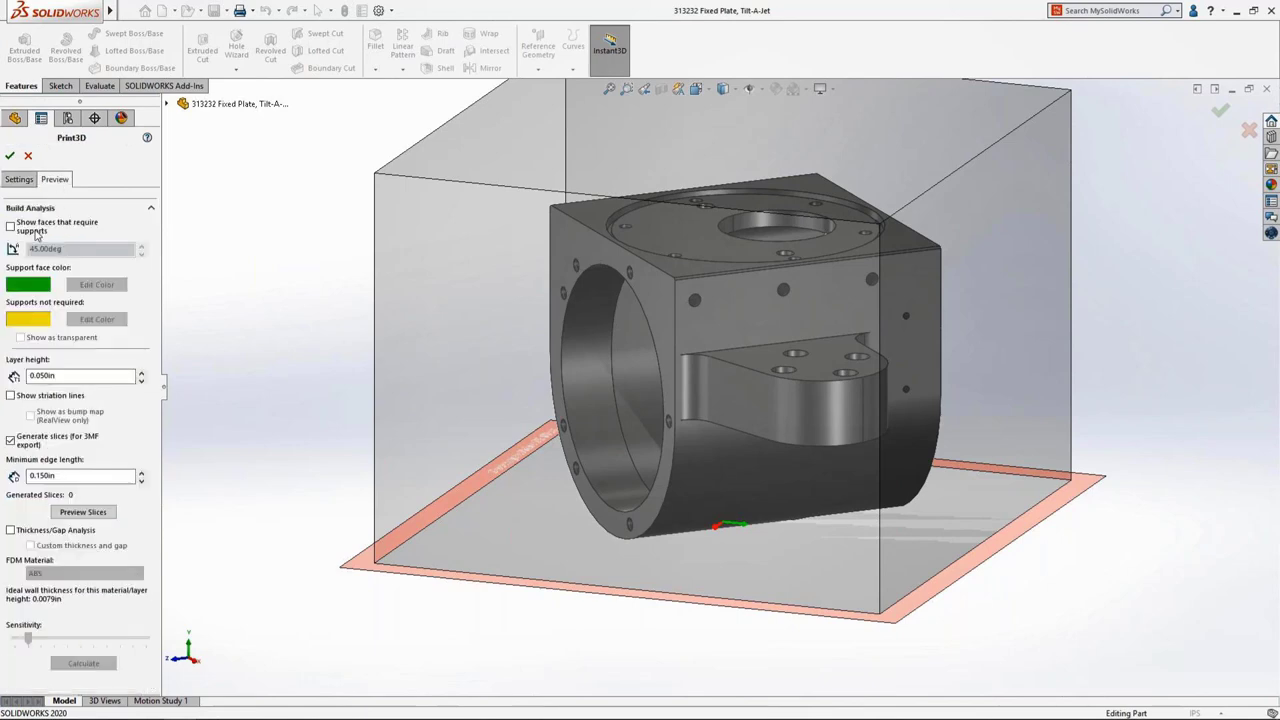
Toggle support faces and striation lines, preview 90 slices at 0.050in layers, and accept Print3D.
{"action": "left_click", "coordinate": [11, 226]}
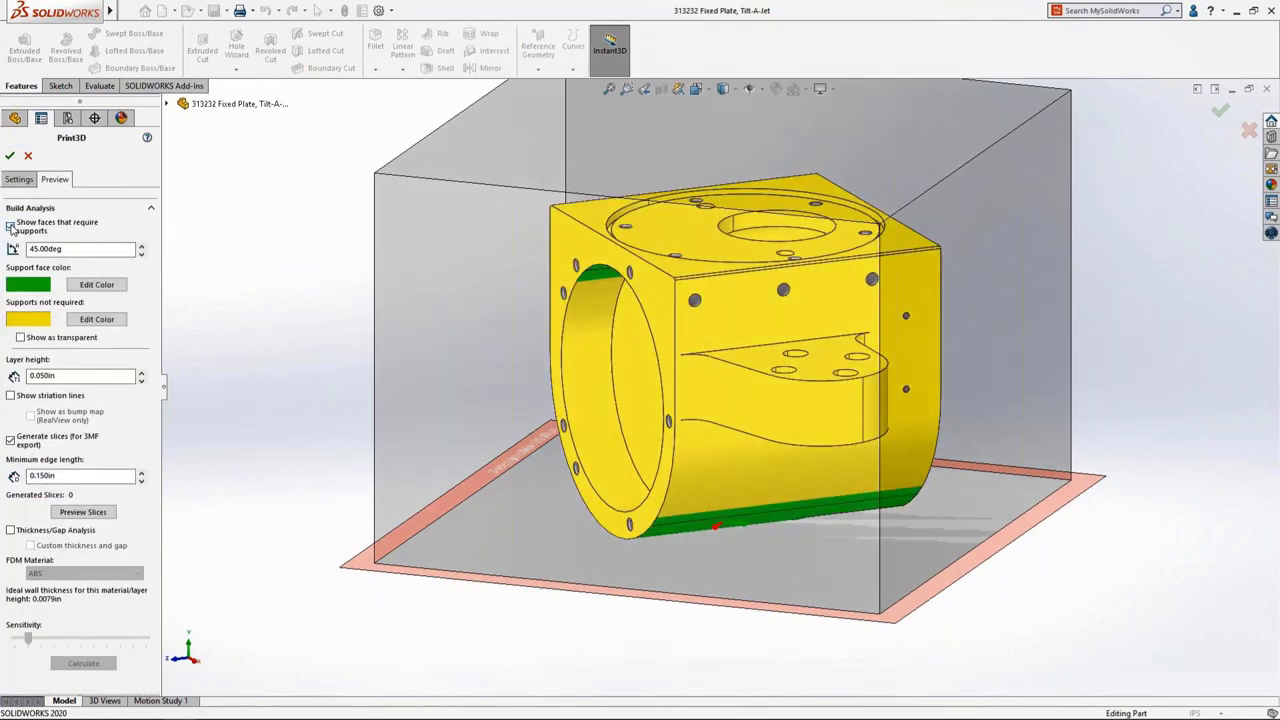
{"action": "left_click", "coordinate": [10, 226]}
{"action": "left_click", "coordinate": [10, 396]}
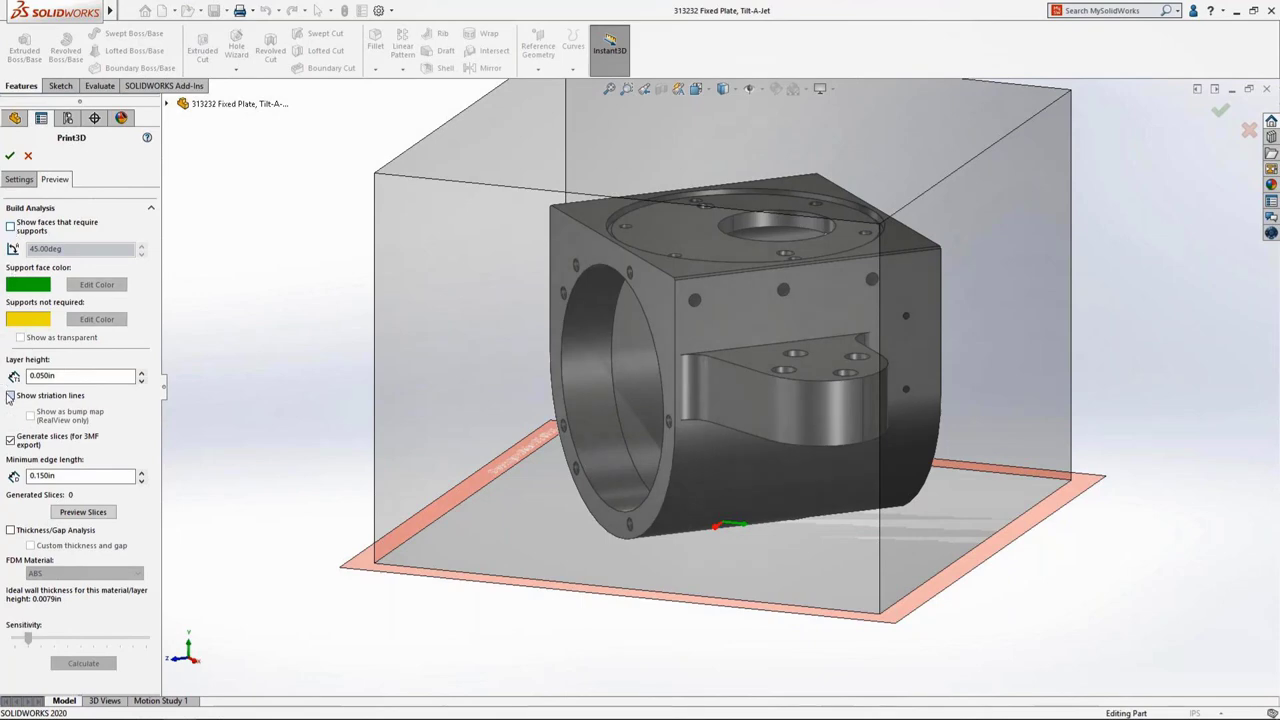
{"action": "left_click", "coordinate": [10, 396]}
{"action": "left_click", "coordinate": [84, 514]}
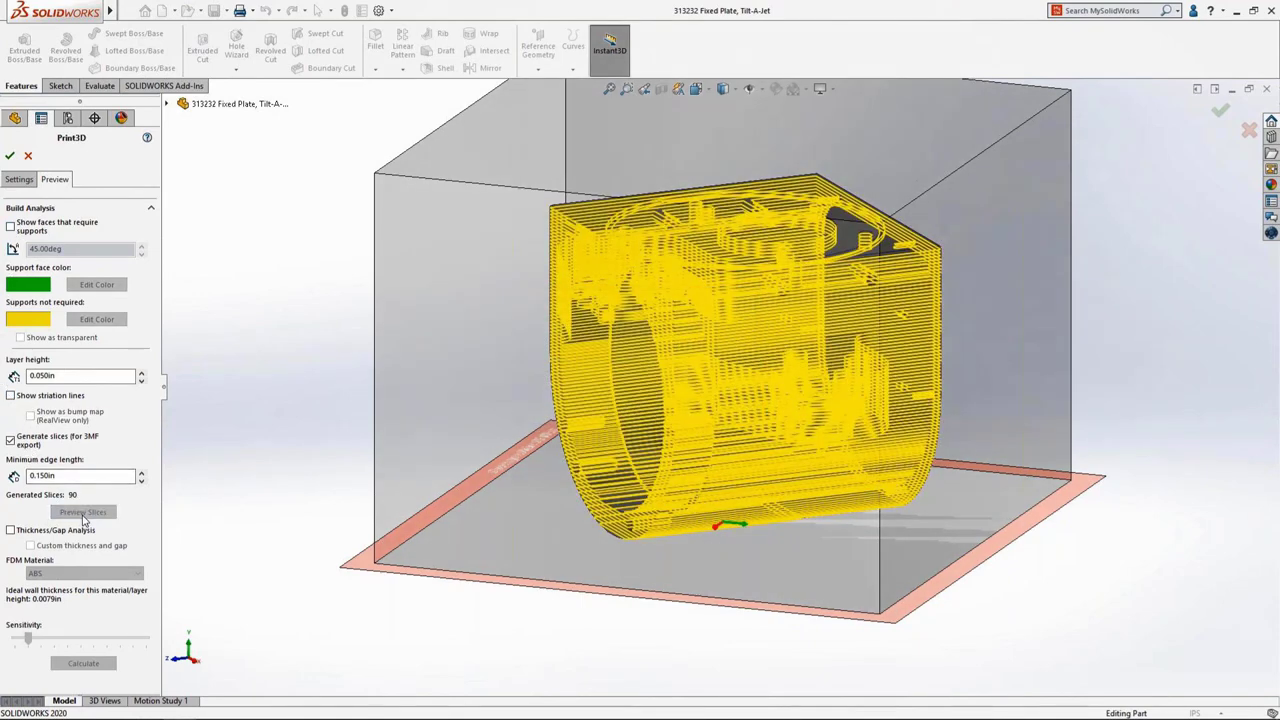
{"action": "middle_click_drag", "start_coordinate": [610, 402], "coordinate": [742, 420]}
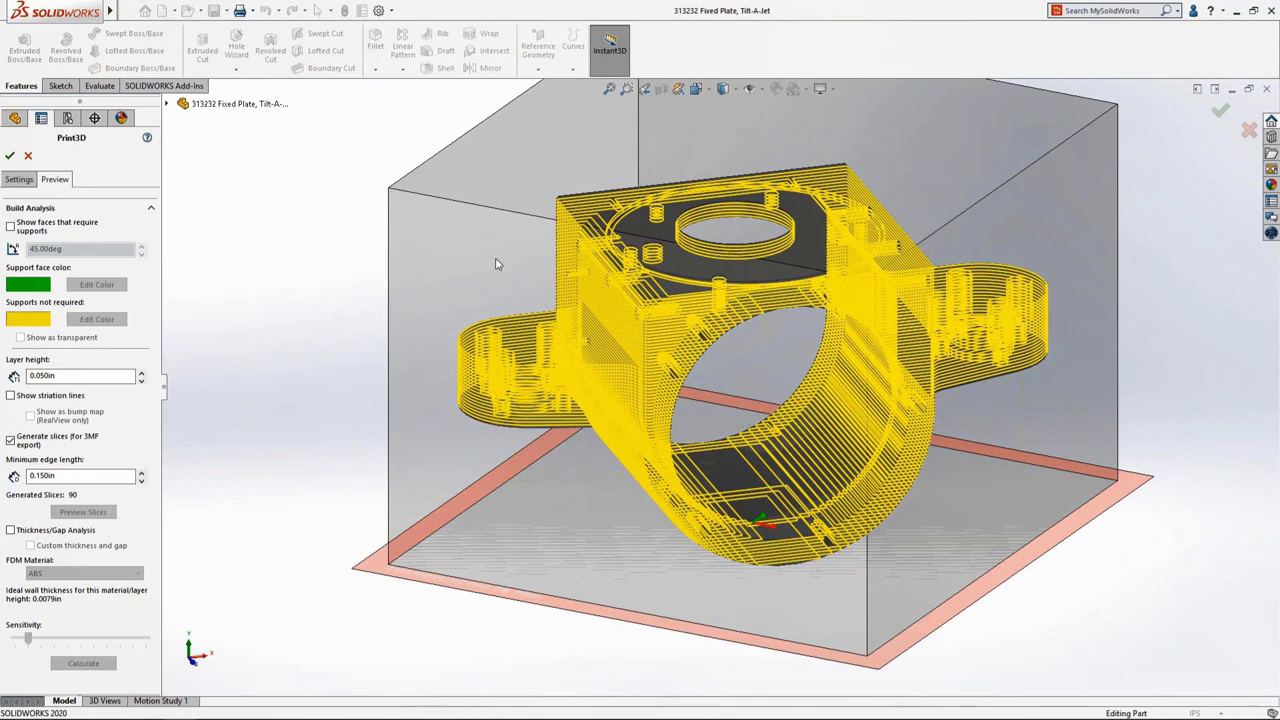
{"action": "left_click", "coordinate": [9, 156]}
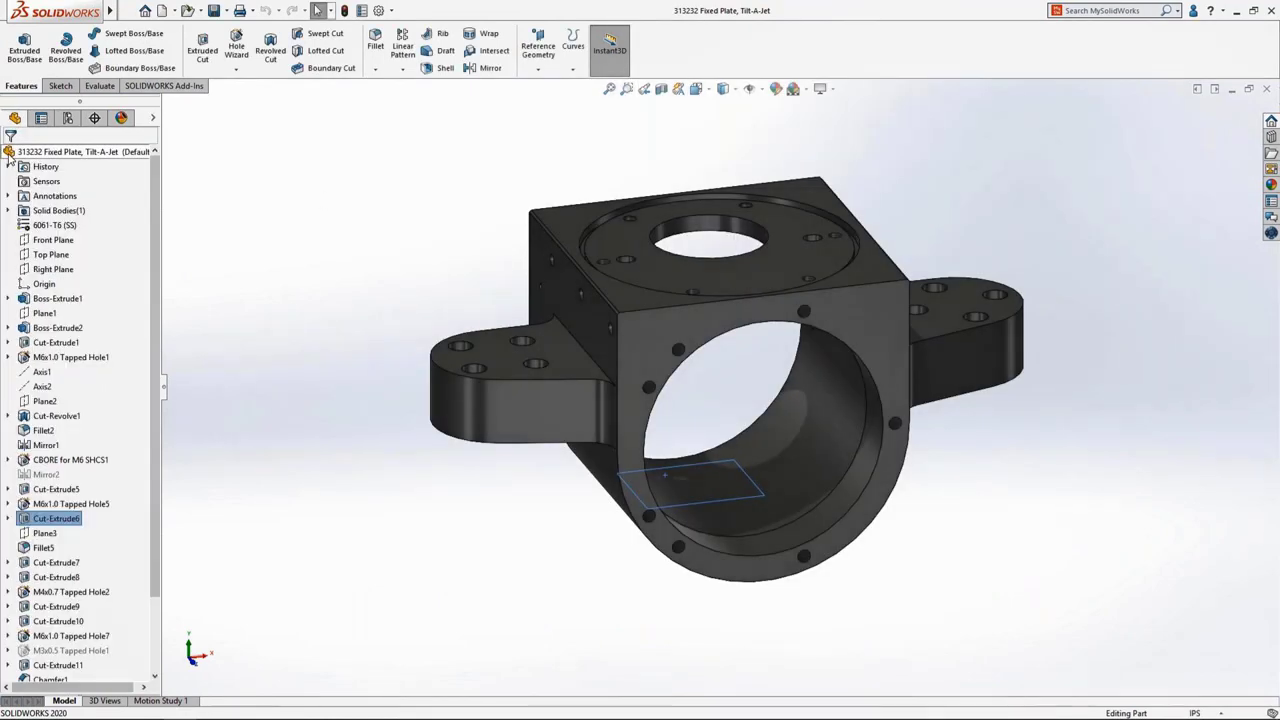
Save the Fixed Plate as 3D Manufacturing Format (*.3mf) with materials, appearances and slices.
{"action": "left_click", "coordinate": [128, 10]}
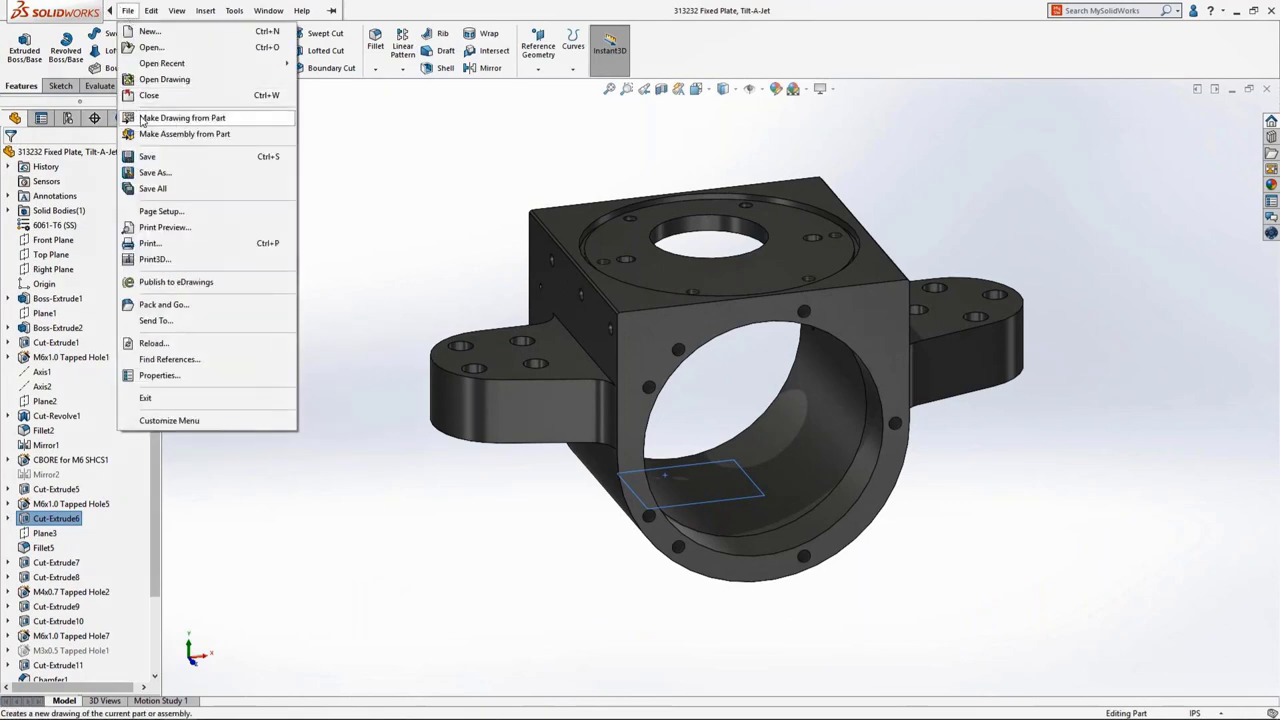
{"action": "left_click", "coordinate": [155, 172]}
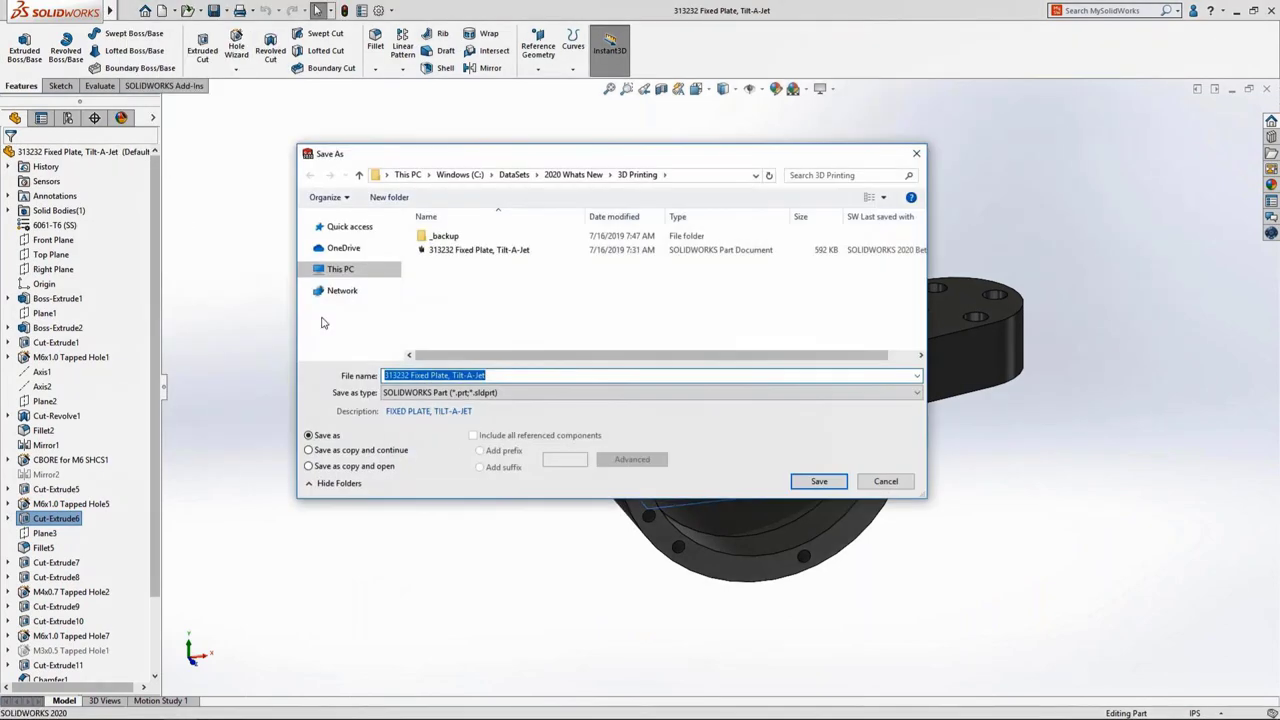
{"action": "left_click", "coordinate": [441, 393]}
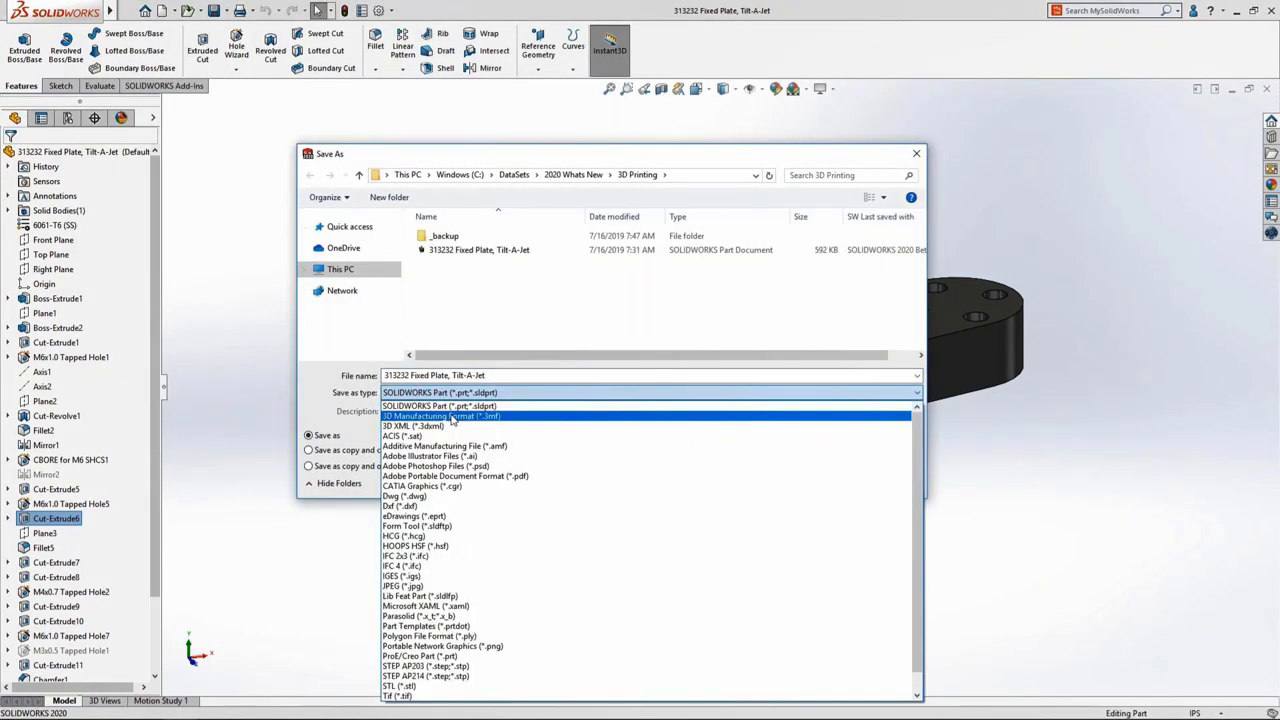
{"action": "left_click", "coordinate": [452, 417]}
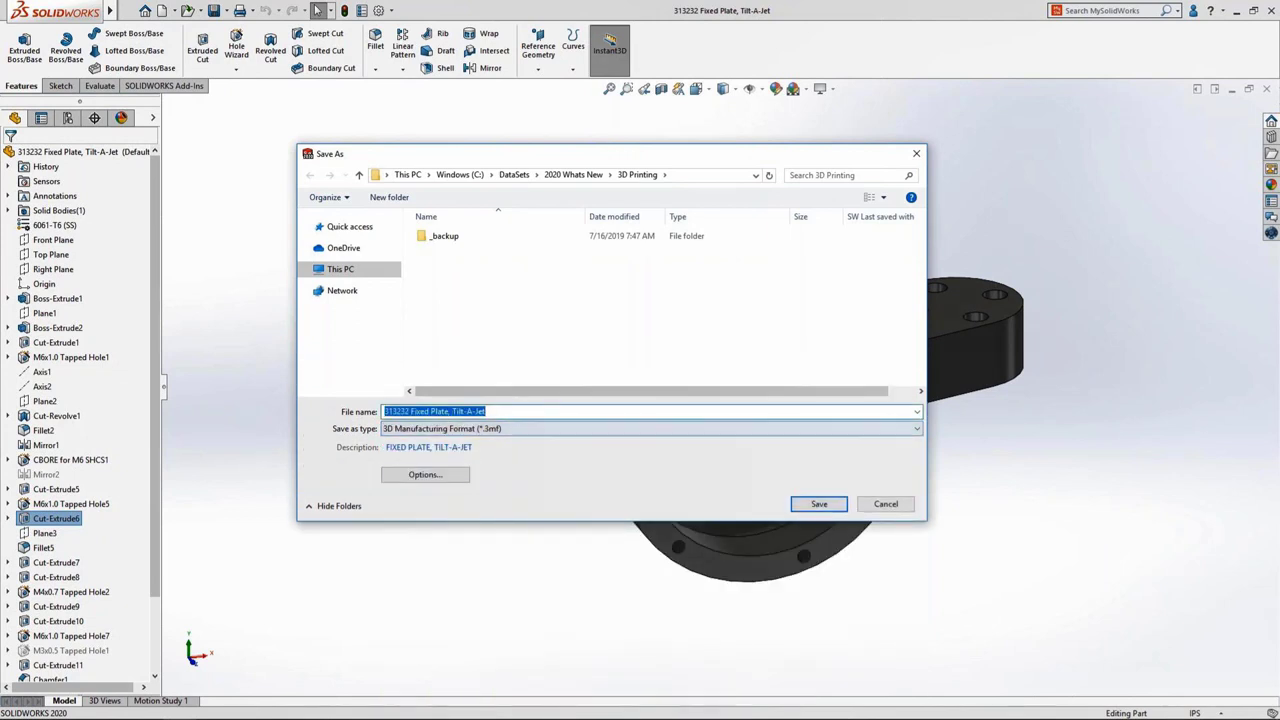
{"action": "left_click", "coordinate": [444, 474]}
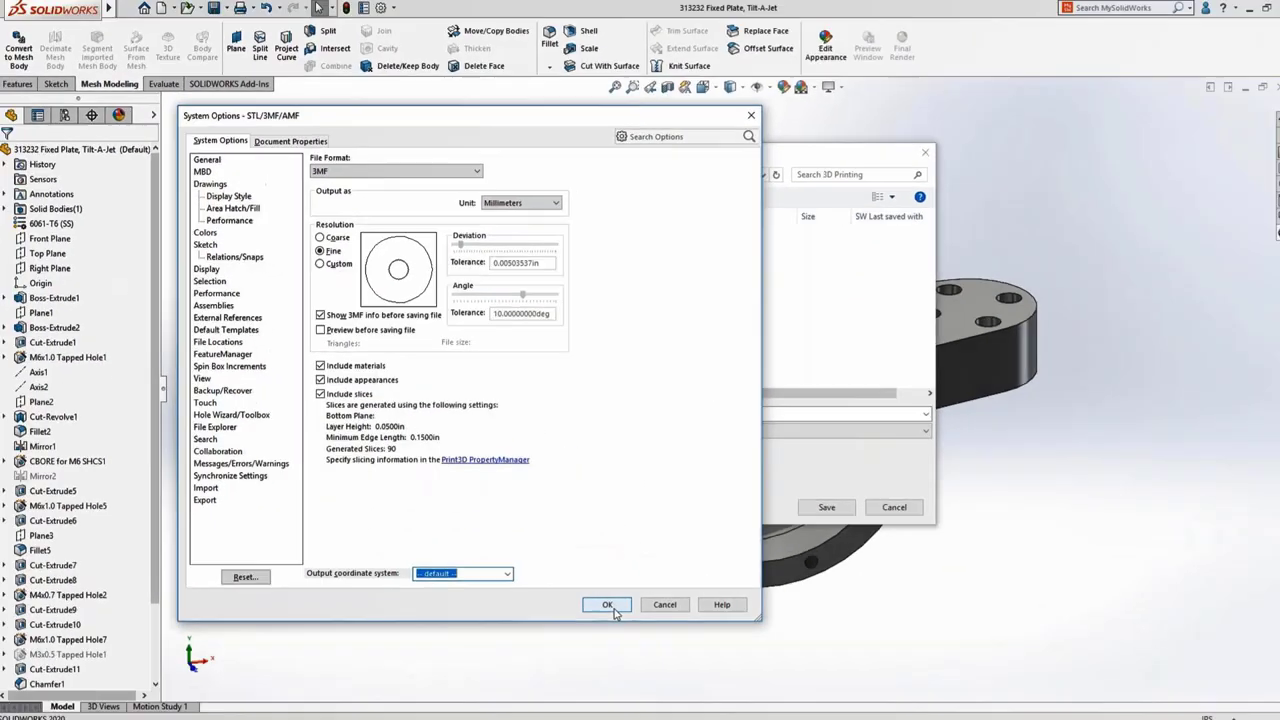
{"action": "left_click", "coordinate": [606, 603]}
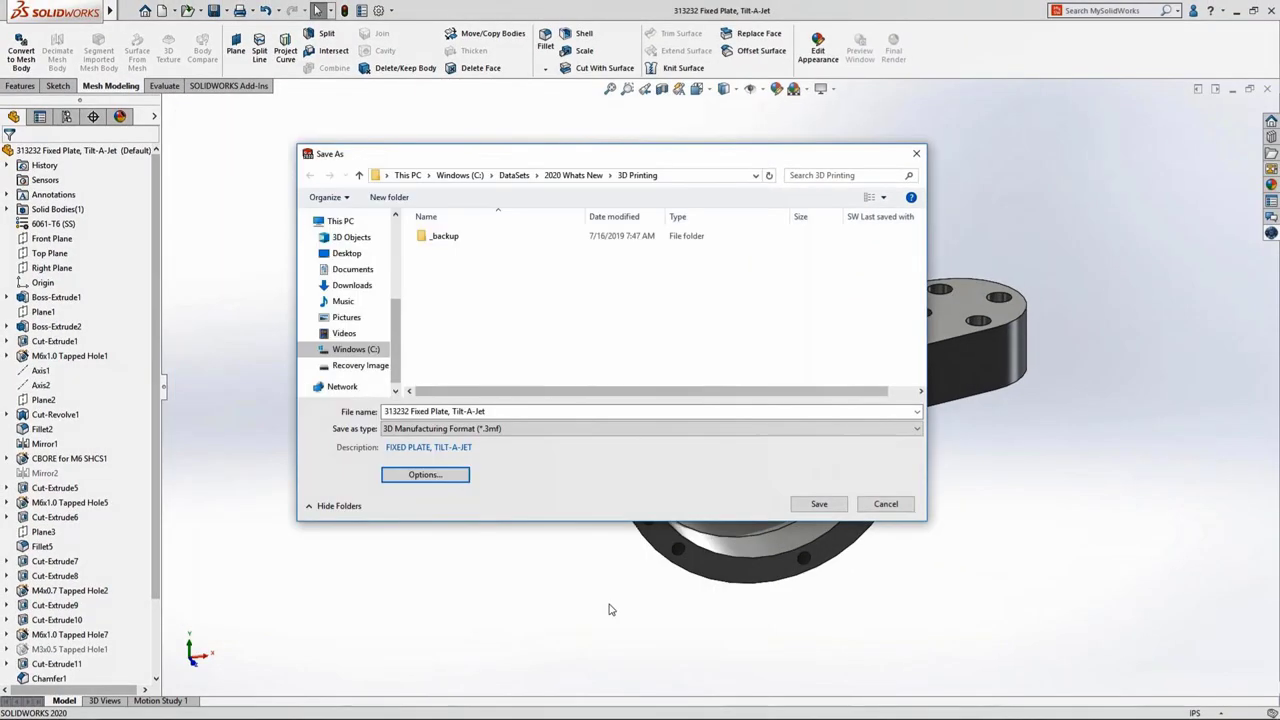
{"action": "left_click", "coordinate": [820, 504]}
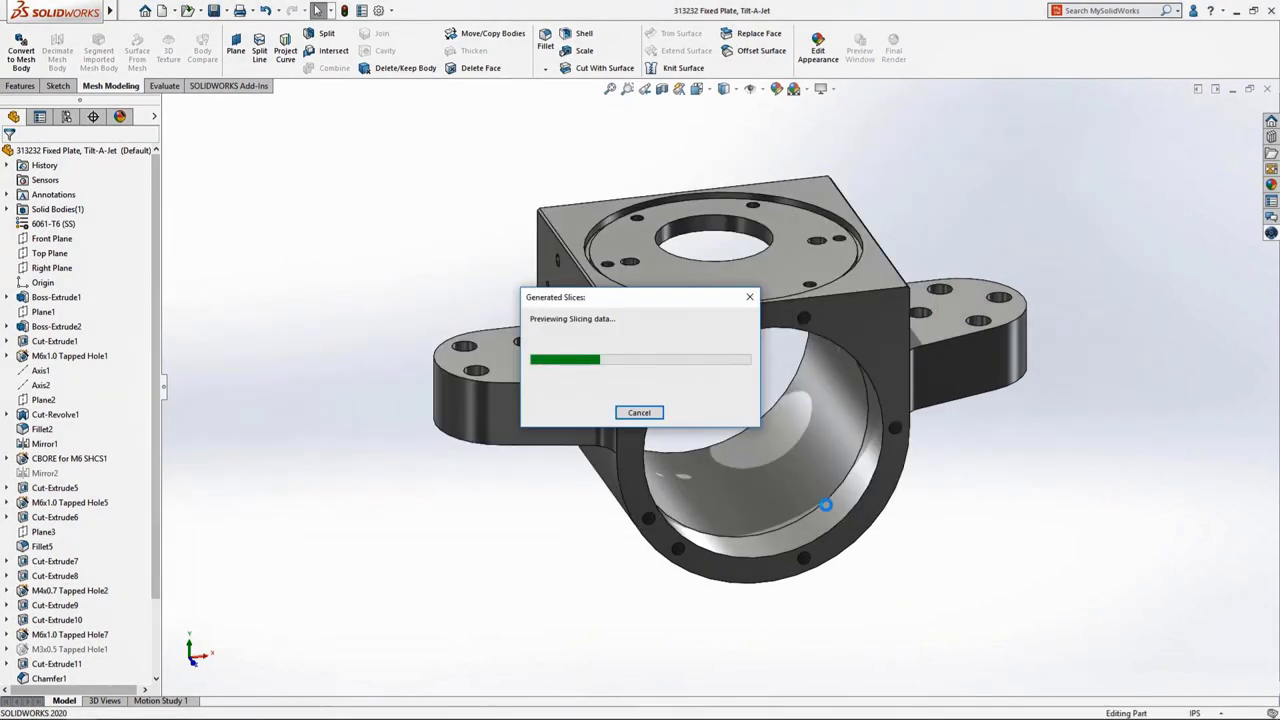
Request a 3DEXPERIENCE Make quote by sending the Fixed Plate as an STL file.
{"action": "left_click", "coordinate": [1271, 233]}
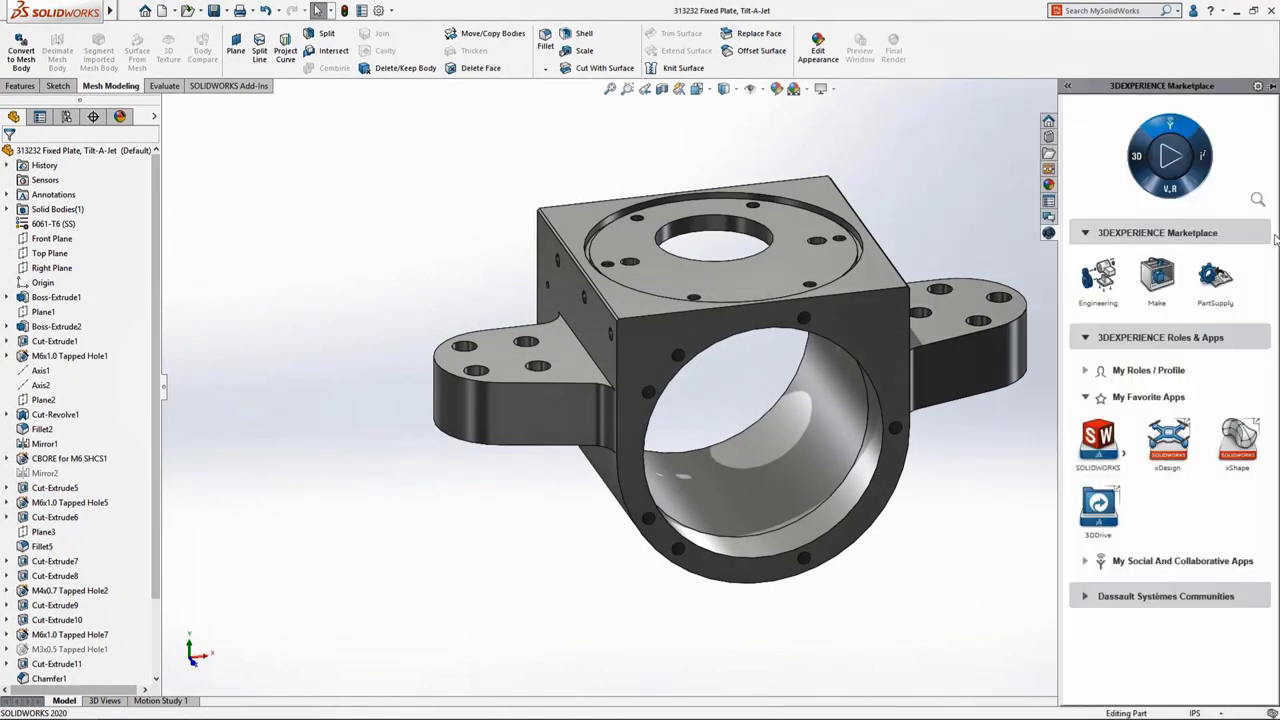
{"action": "left_click", "coordinate": [1163, 282]}
{"action": "left_click", "coordinate": [1128, 587]}
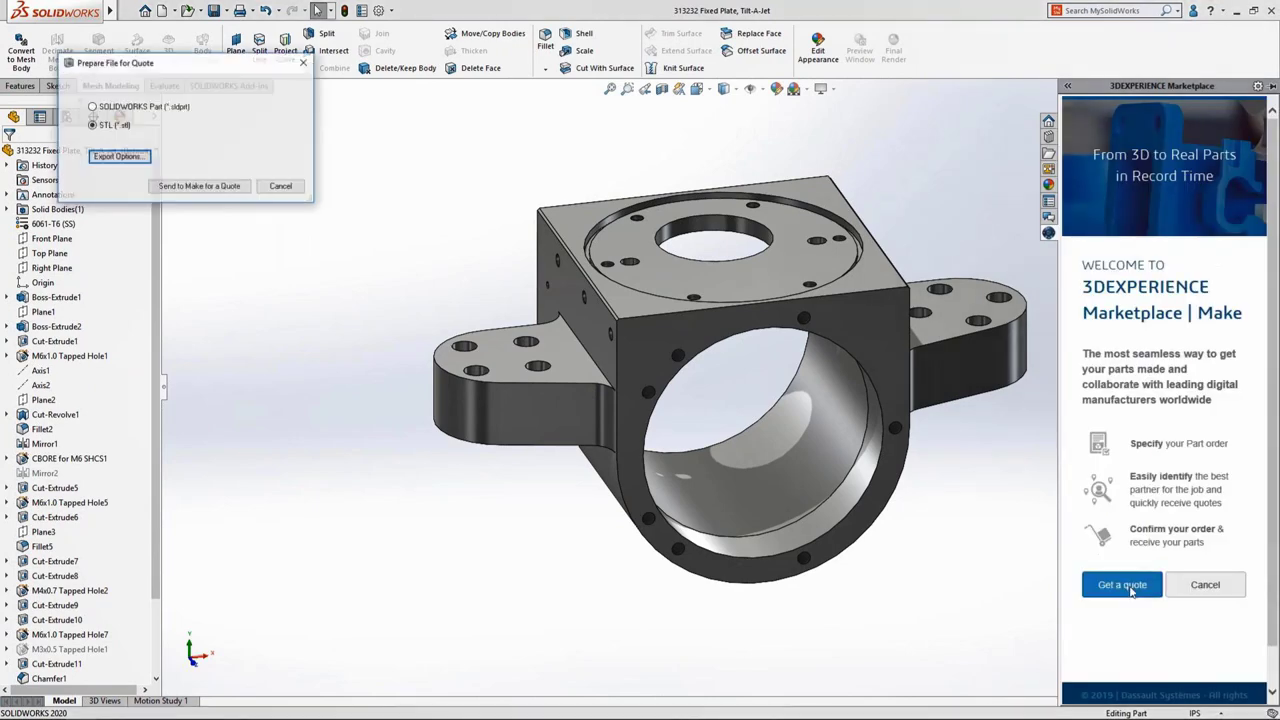
{"action": "left_click", "coordinate": [224, 187]}
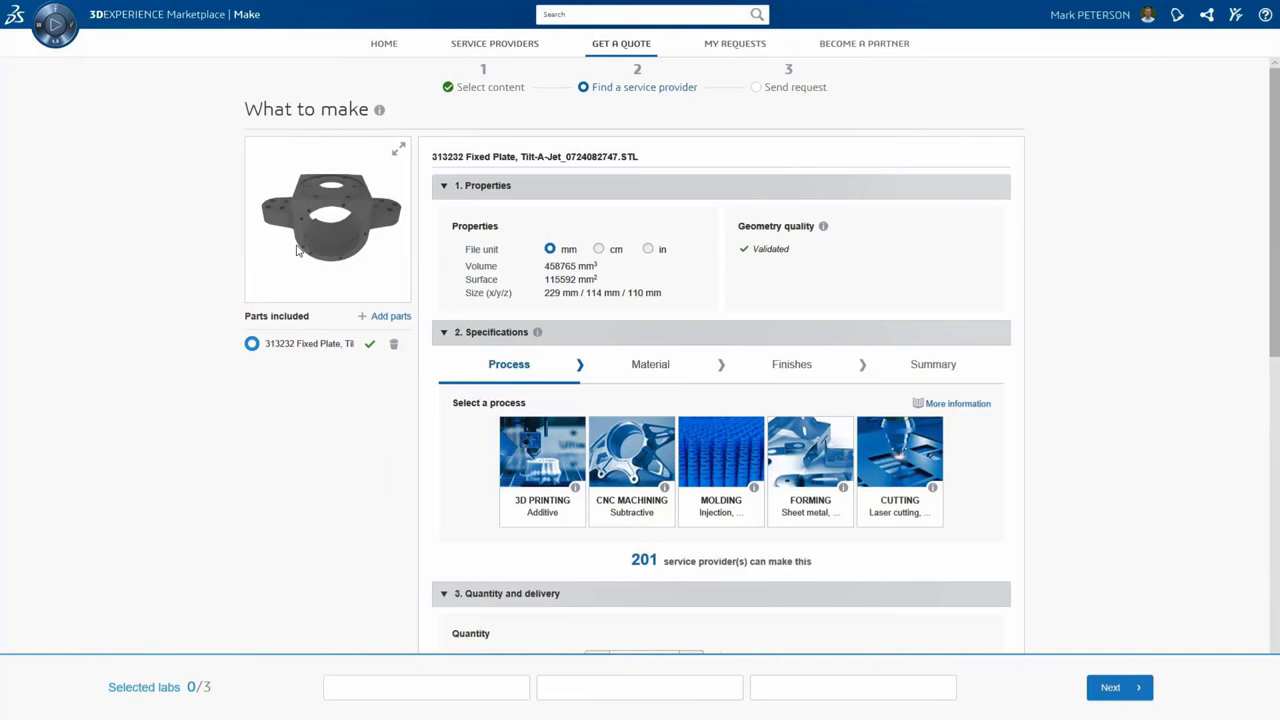
{"action": "mouse_move", "coordinate": [297, 250]}
{"action": "left_mouse_down"}
{"action": "mouse_move", "coordinate": [330, 280]}
{"action": "mouse_move", "coordinate": [318, 252]}
{"action": "left_mouse_up"}
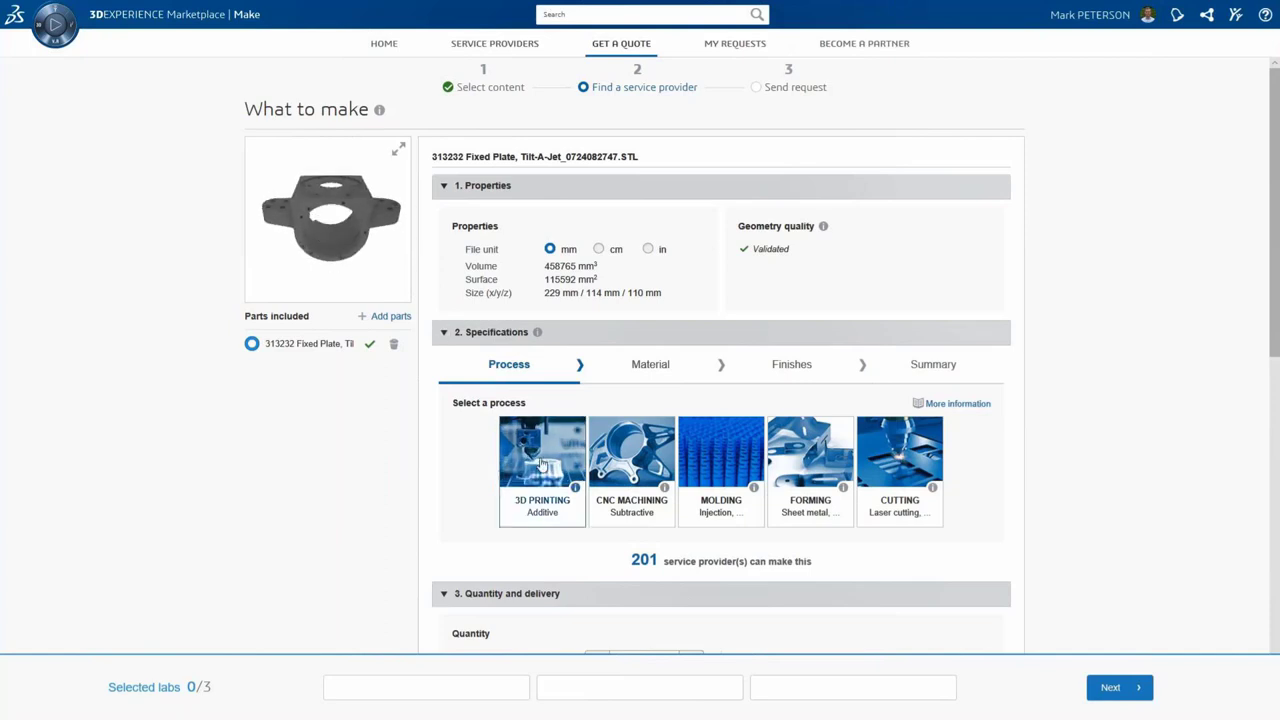
Choose 3D printing by Material extrusion in ABS plastic, then continue past colour to the summary.
{"action": "left_click", "coordinate": [542, 455]}
{"action": "left_click", "coordinate": [782, 440]}
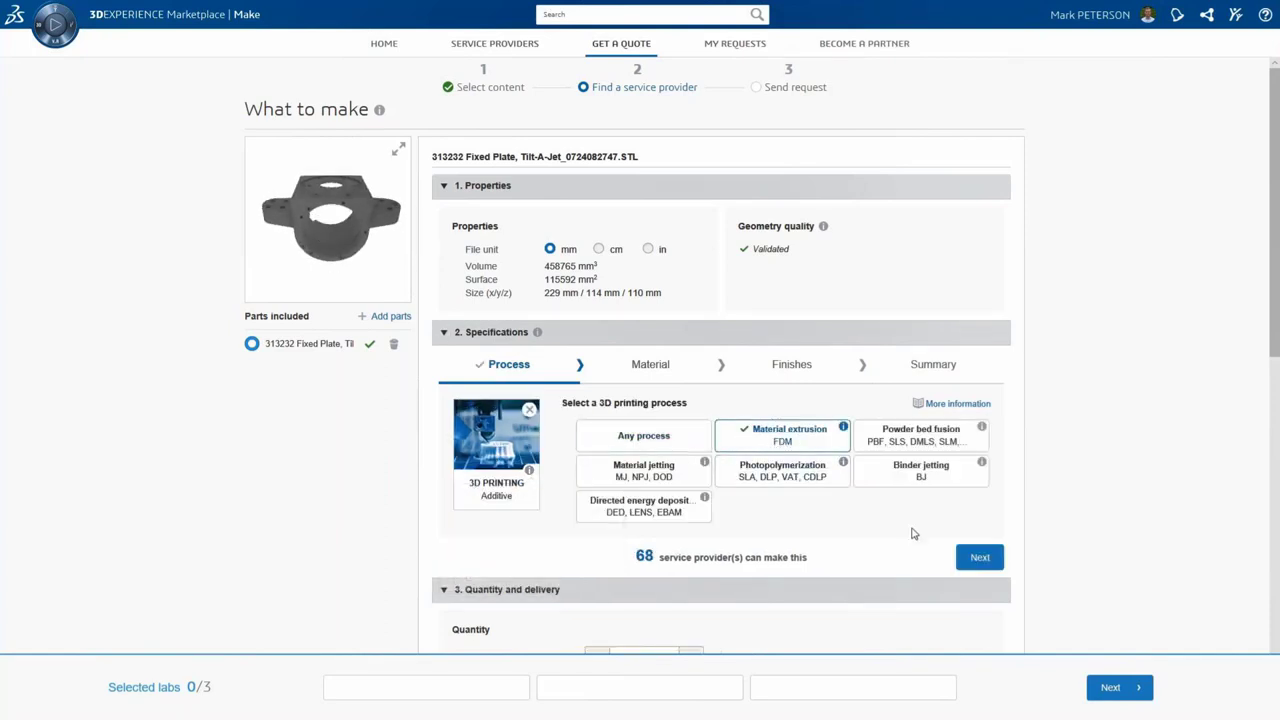
{"action": "left_click", "coordinate": [979, 557]}
{"action": "left_click", "coordinate": [588, 474]}
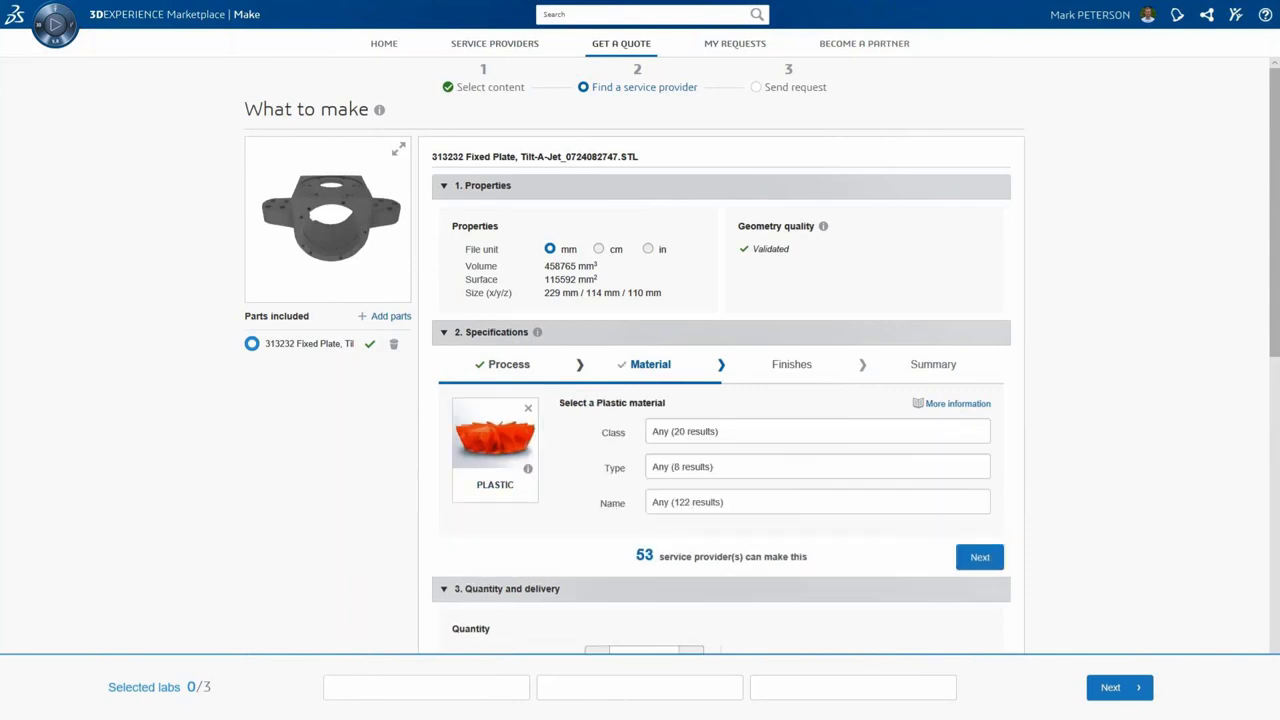
{"action": "left_click", "coordinate": [800, 431]}
{"action": "type", "text": "abs"}
{"action": "left_click", "coordinate": [675, 484]}
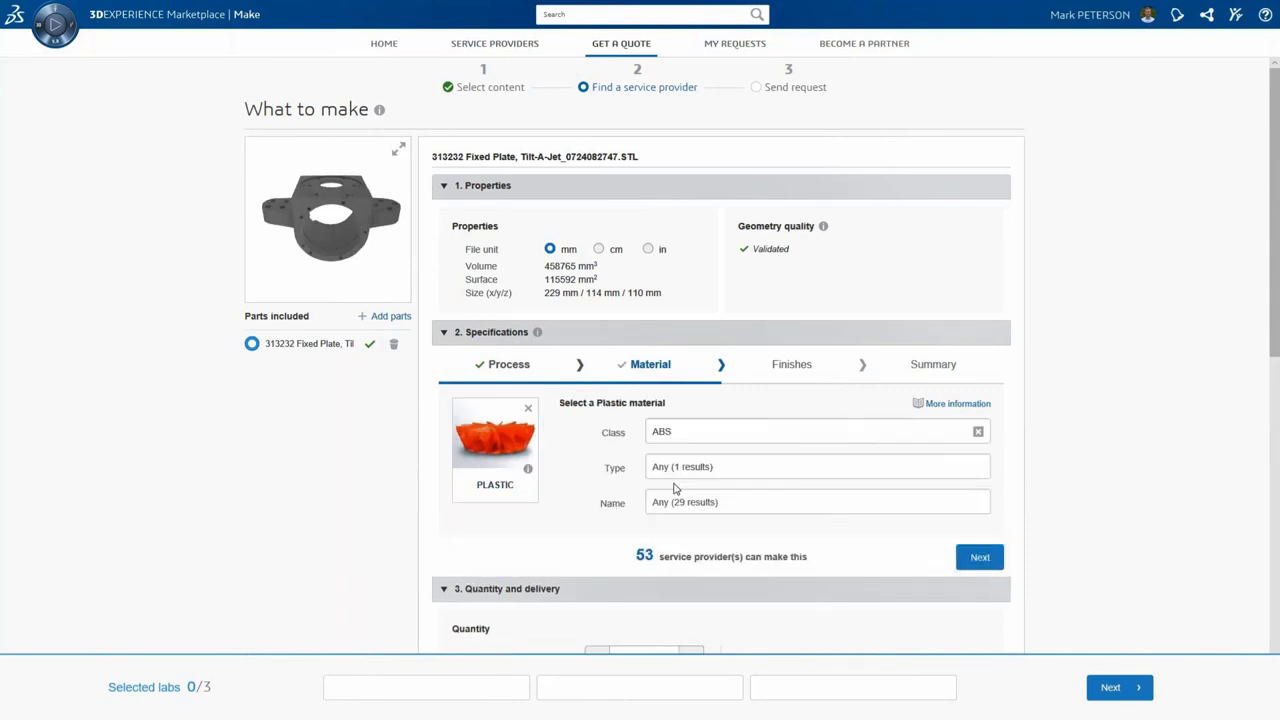
{"action": "left_click", "coordinate": [976, 558]}
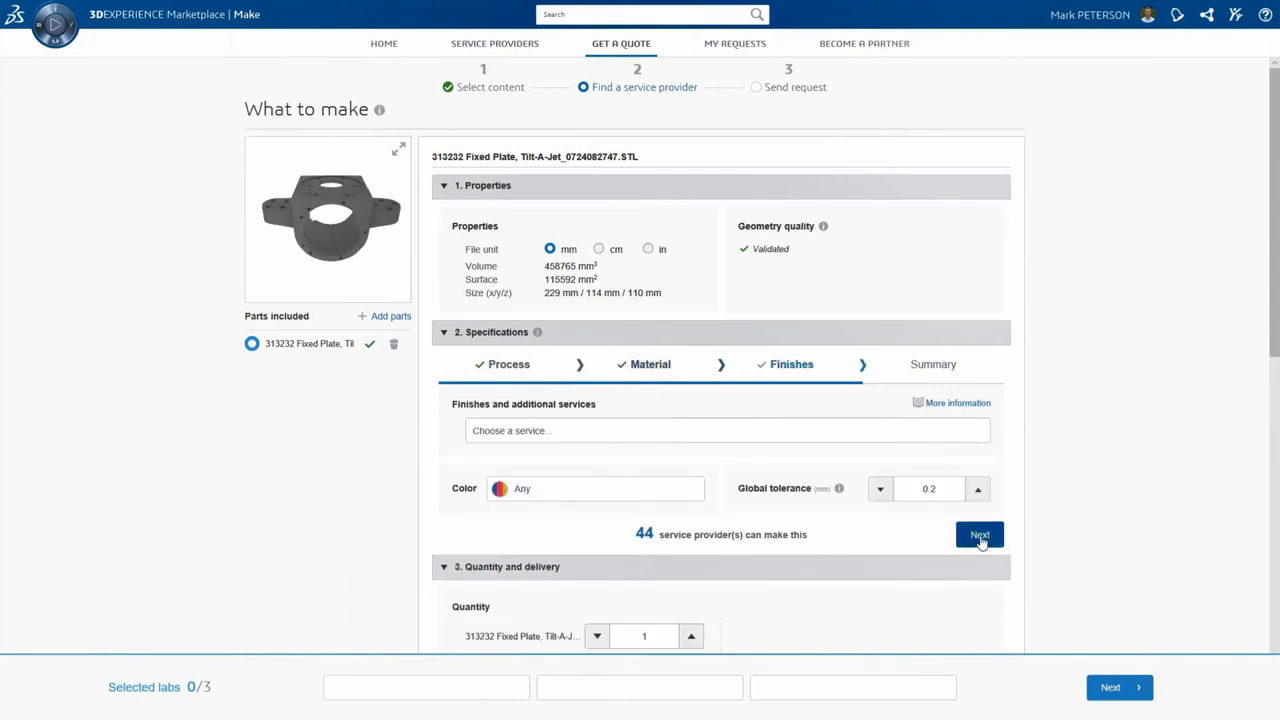
{"action": "left_click", "coordinate": [676, 490]}
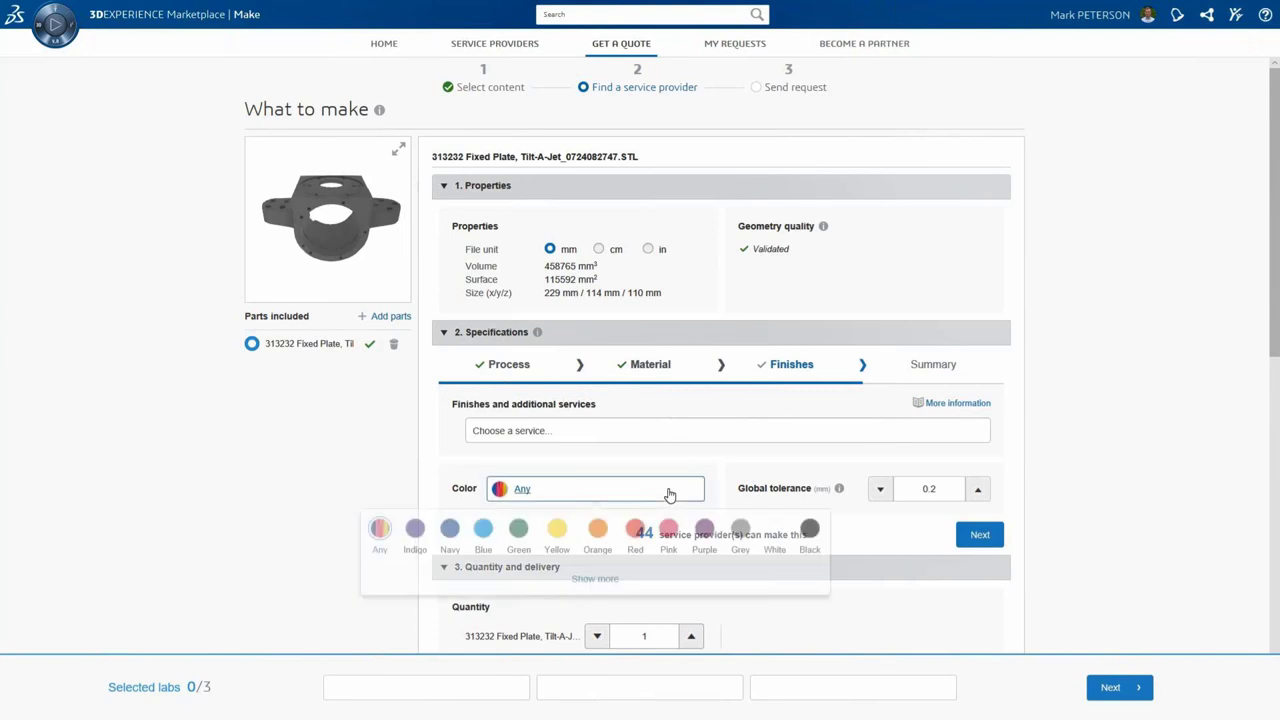
{"action": "left_click", "coordinate": [977, 537]}
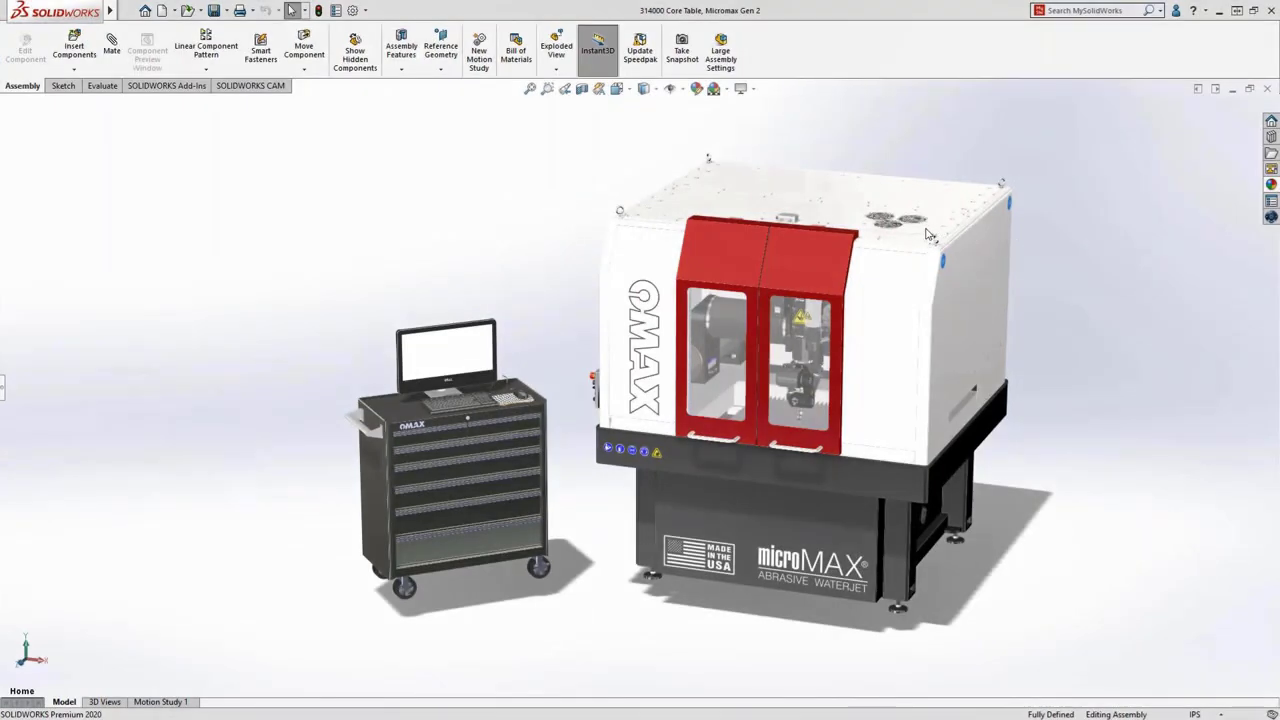
Open the 314125 Enclosure Front Roof Panel in position and zoom onto its three large holes.
{"action": "left_click", "coordinate": [928, 234]}
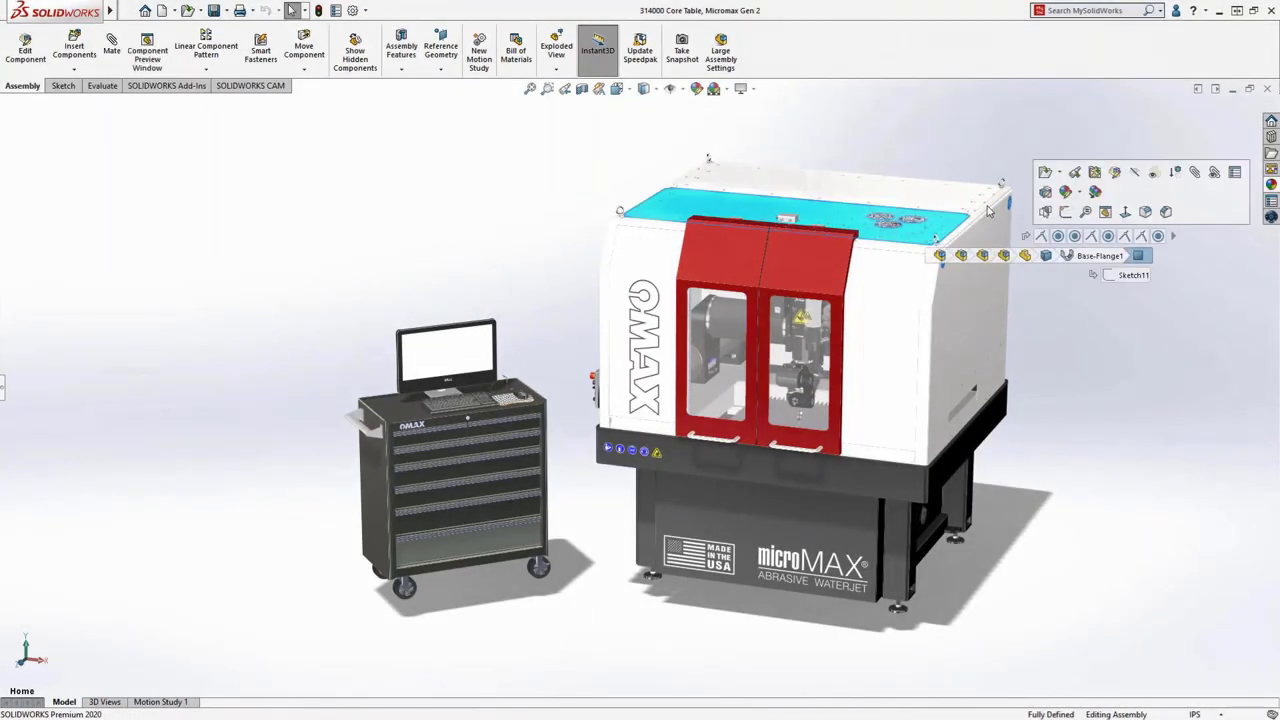
{"action": "left_click", "coordinate": [1075, 173]}
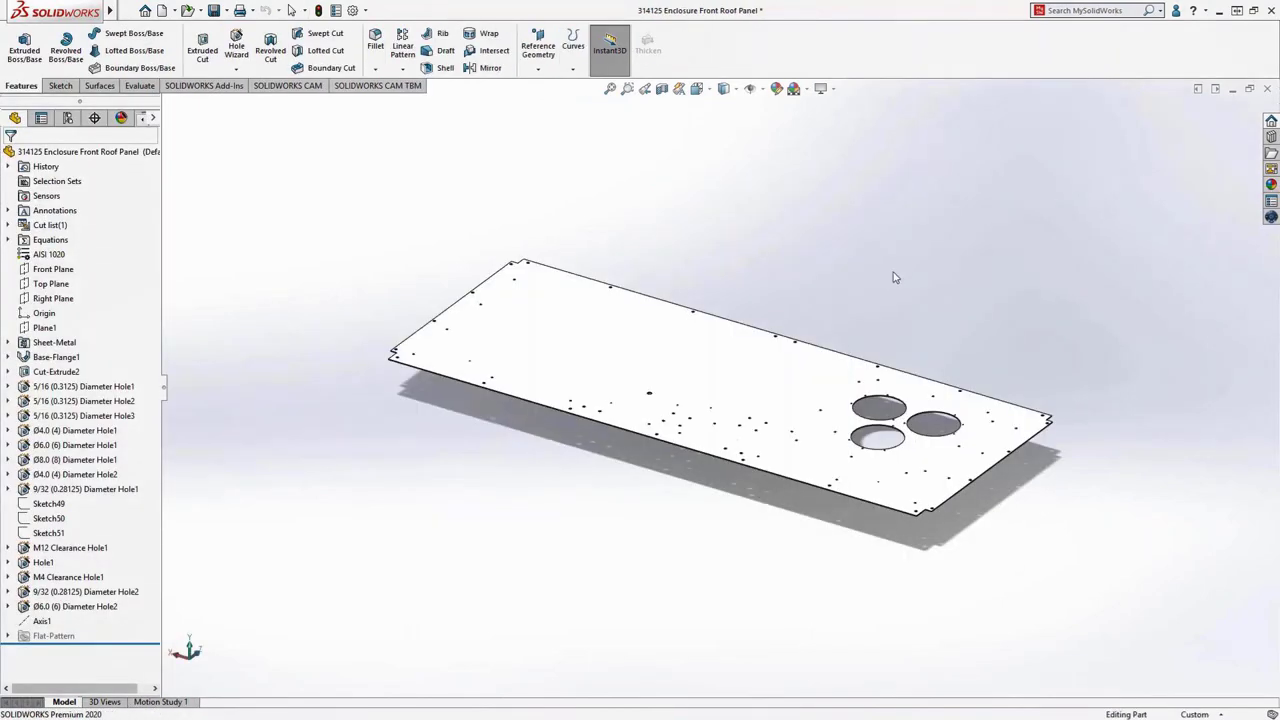
{"action": "right_click_drag", "start_coordinate": [889, 276], "coordinate": [938, 278]}
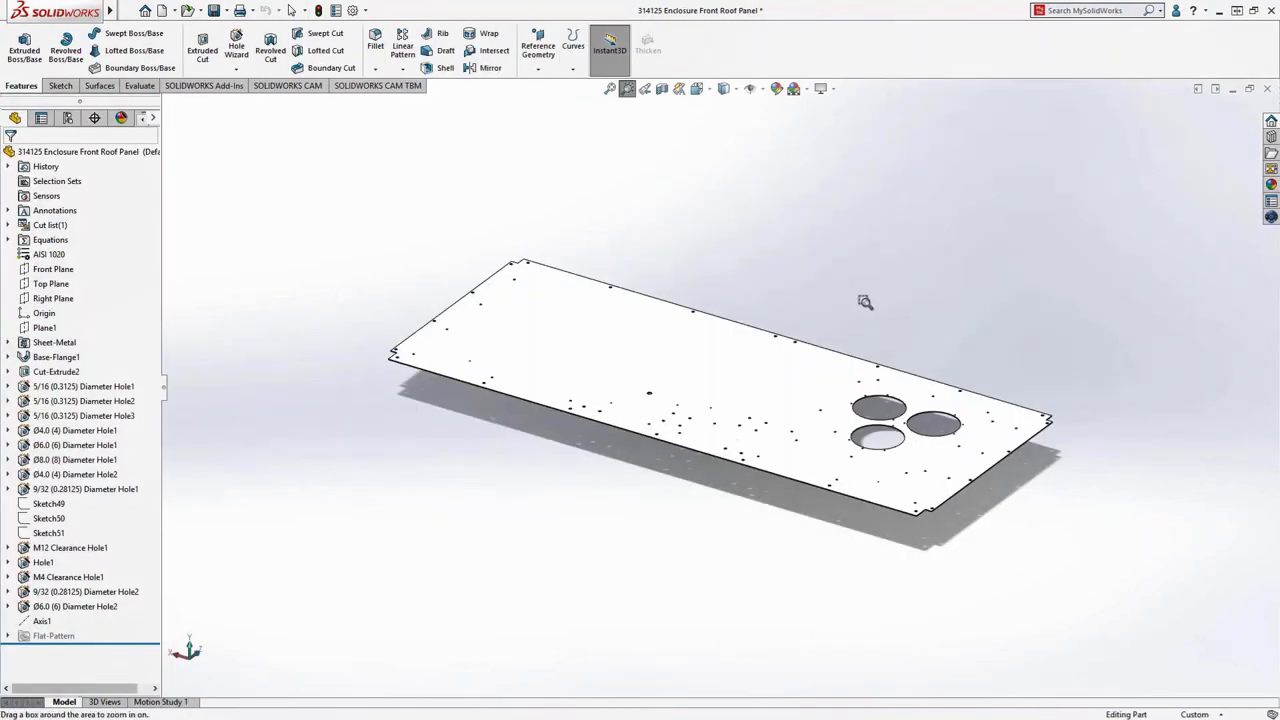
{"action": "left_click_drag", "start_coordinate": [824, 386], "coordinate": [985, 508]}
Show the SOLIDWORKS CAM operations tree with the Fan Vent Holes toolpath.
{"action": "left_click", "coordinate": [285, 88]}
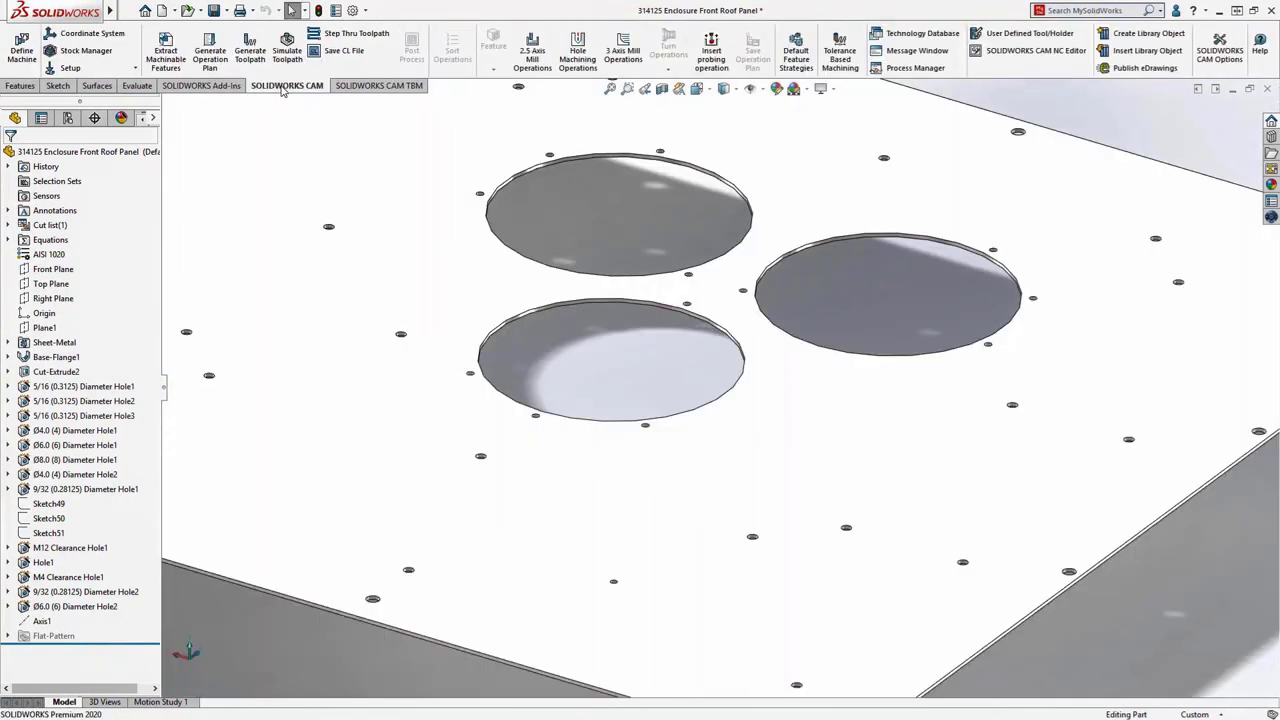
{"action": "left_click", "coordinate": [155, 122]}
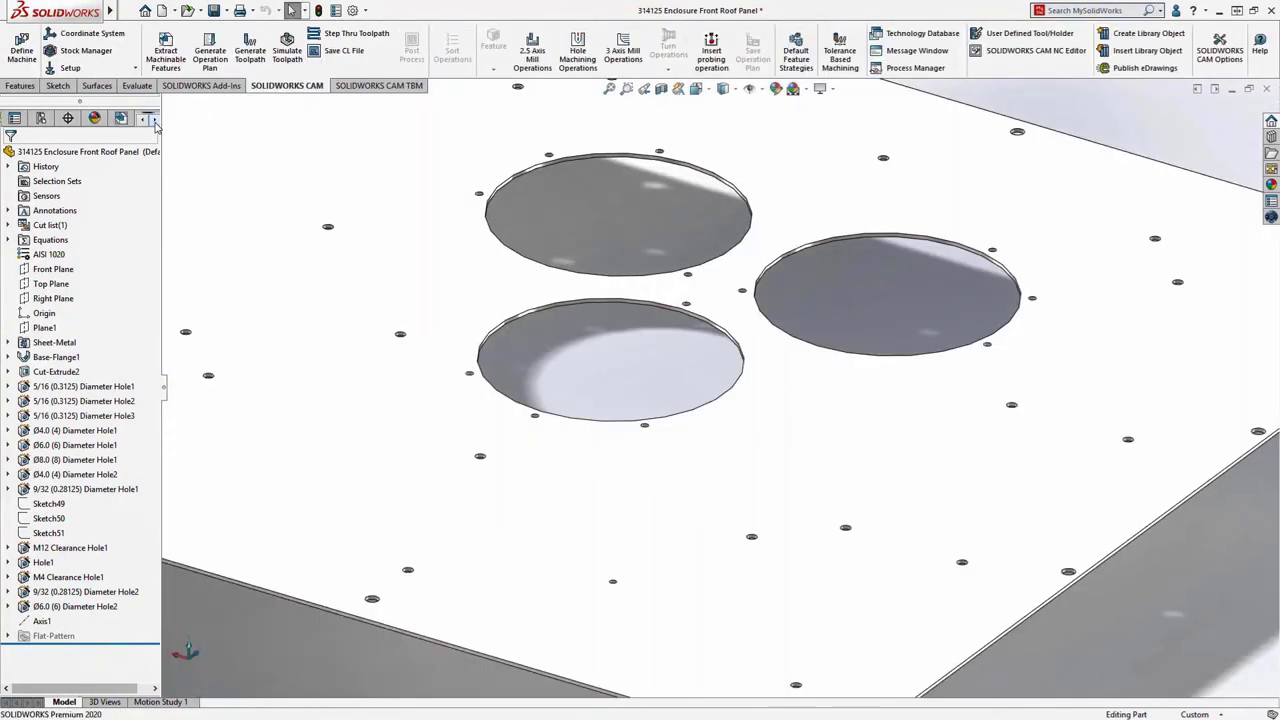
{"action": "left_click", "coordinate": [155, 122]}
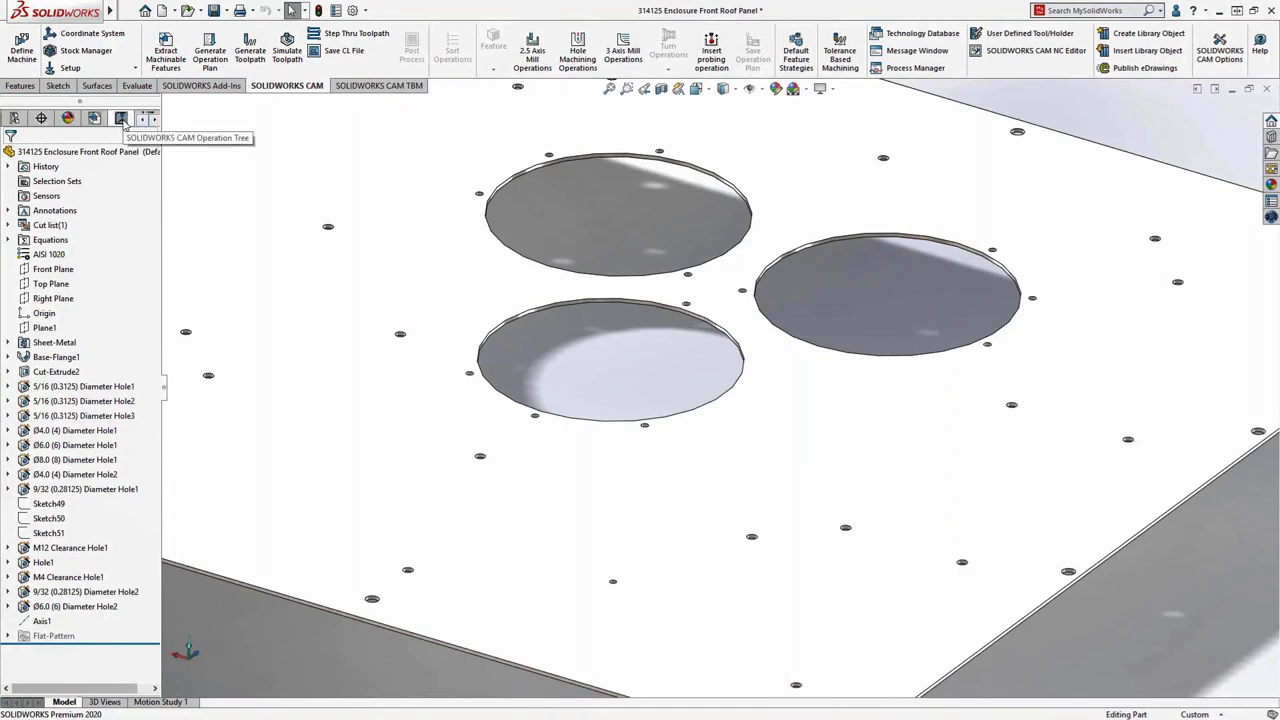
{"action": "left_click", "coordinate": [121, 119]}
Enable tab cutting on Fan Vent Holes with 0.25in tab length and 4 tabs.
{"action": "left_click", "coordinate": [105, 194]}
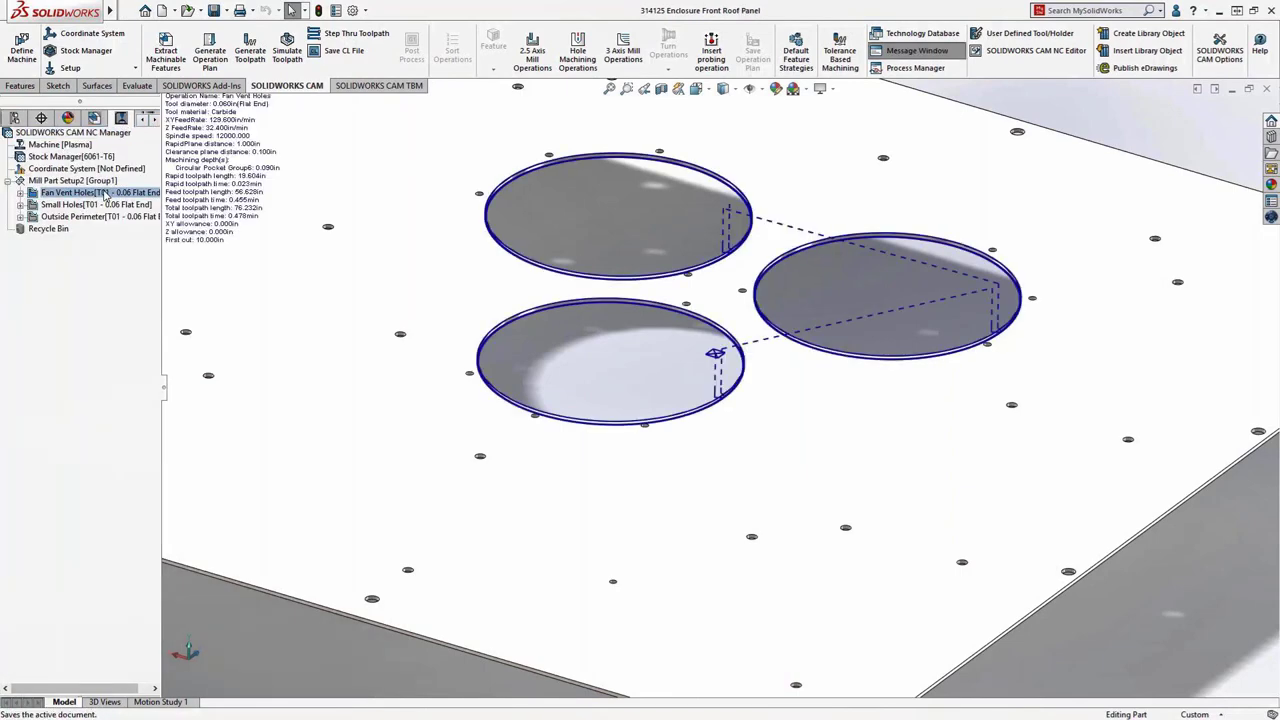
{"action": "double_click", "coordinate": [105, 194]}
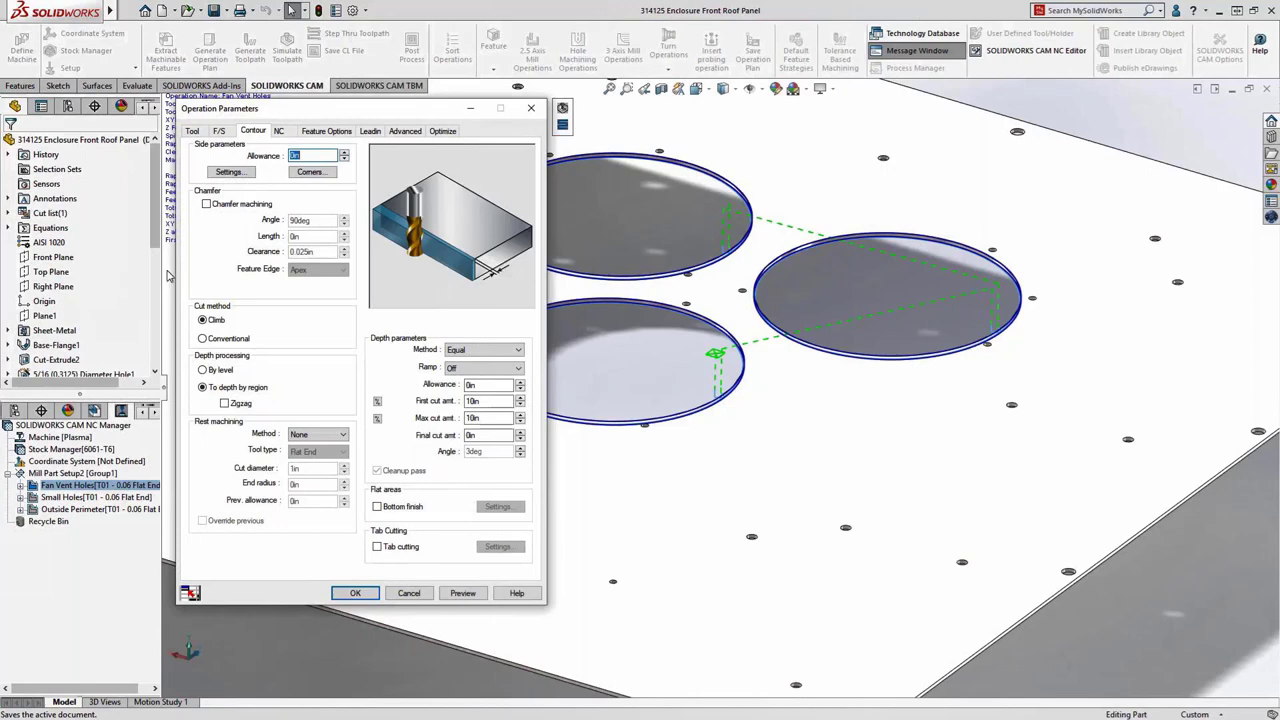
{"action": "left_click", "coordinate": [377, 546]}
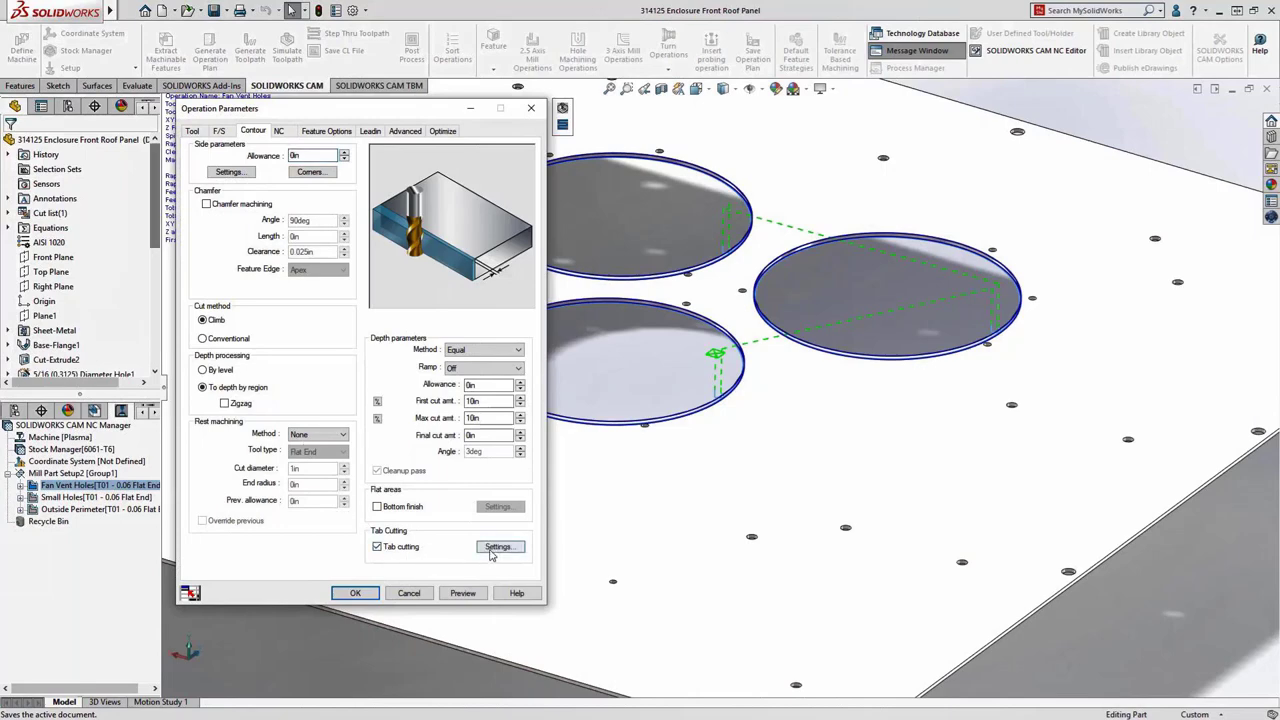
{"action": "left_click", "coordinate": [492, 553]}
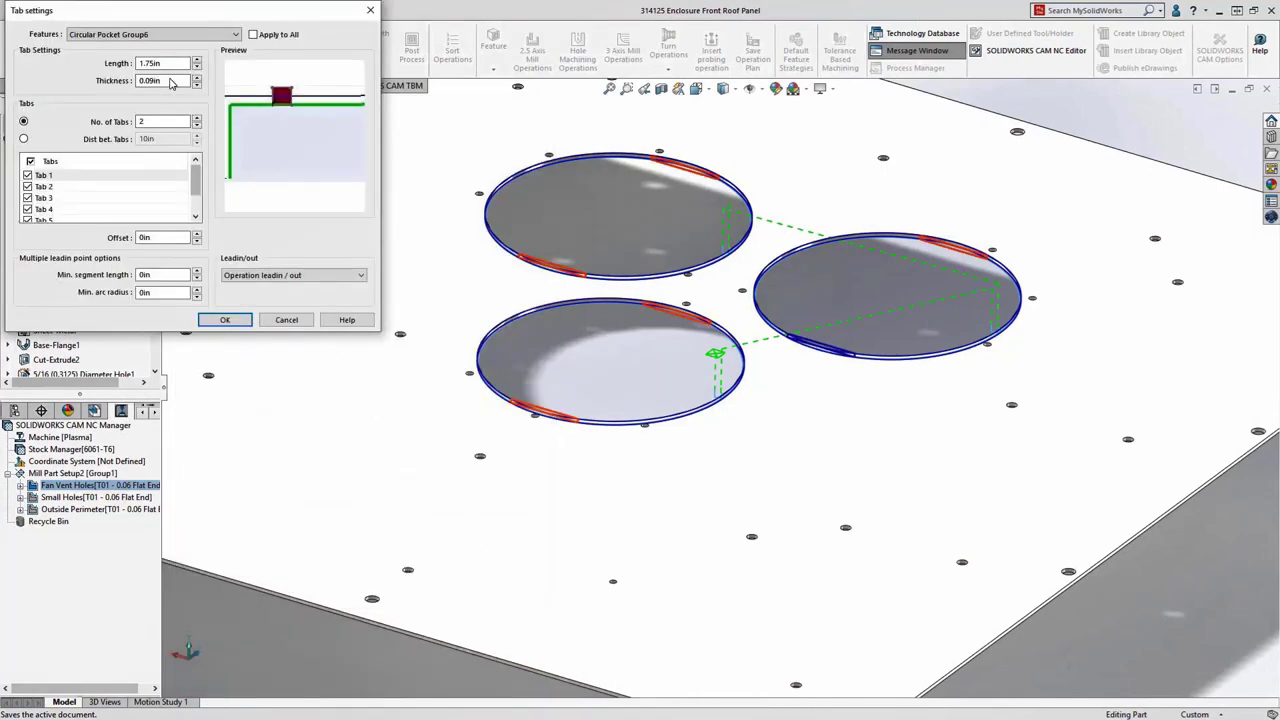
{"action": "double_click", "coordinate": [168, 63]}
{"action": "type", "text": ".25"}
{"action": "left_click", "coordinate": [167, 80]}
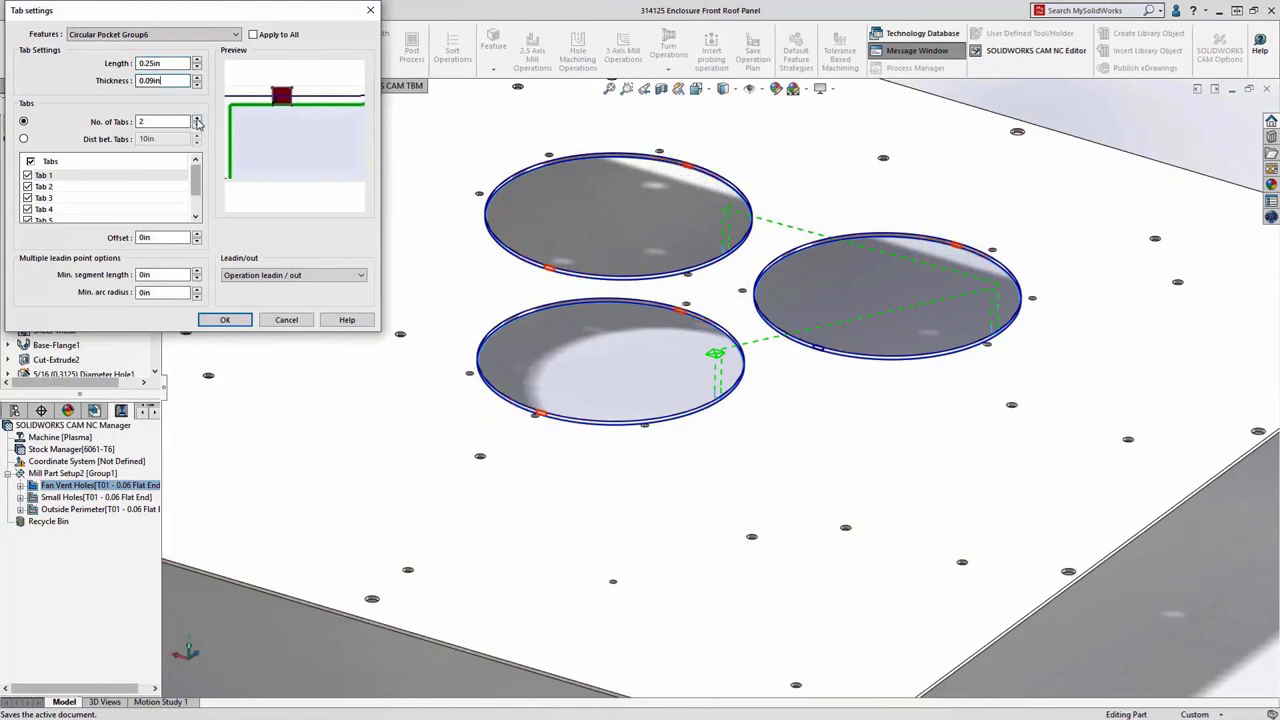
{"action": "left_click", "coordinate": [198, 118]}
{"action": "left_click", "coordinate": [198, 118]}
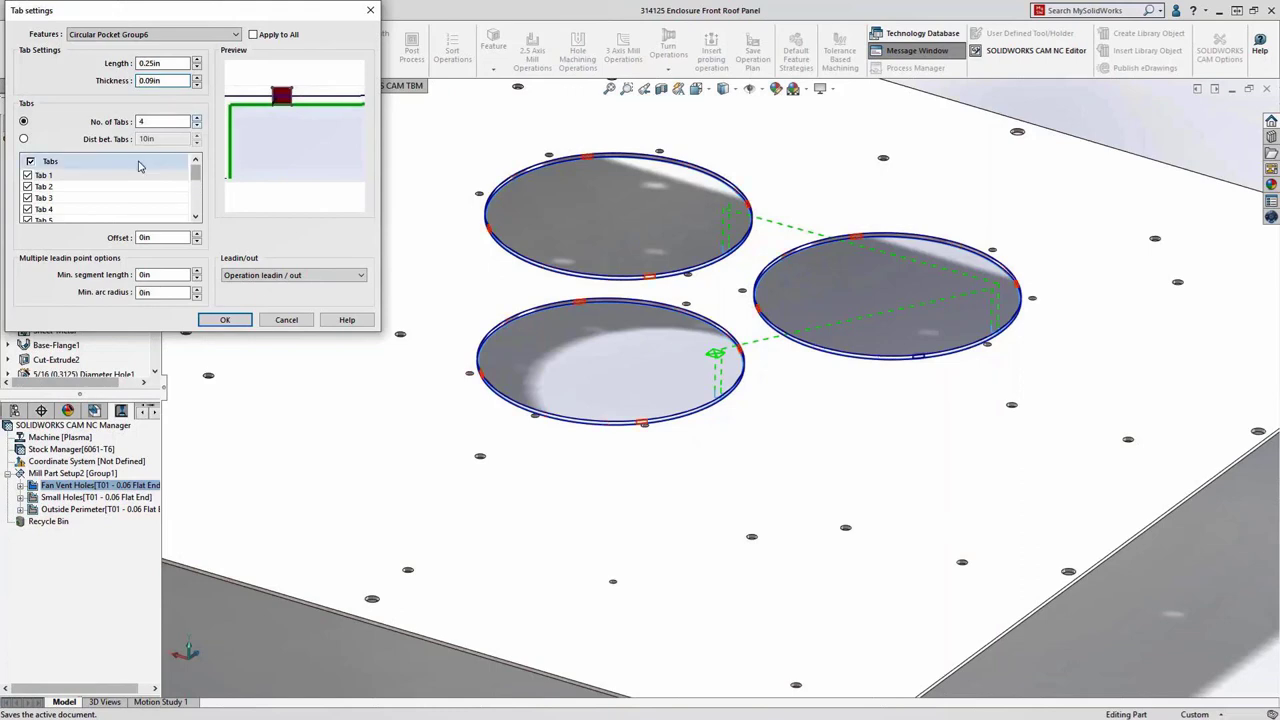
Raise Tab 4's offset, keep Operation leadin/out for tabs, and confirm the operation.
{"action": "left_click", "coordinate": [68, 209]}
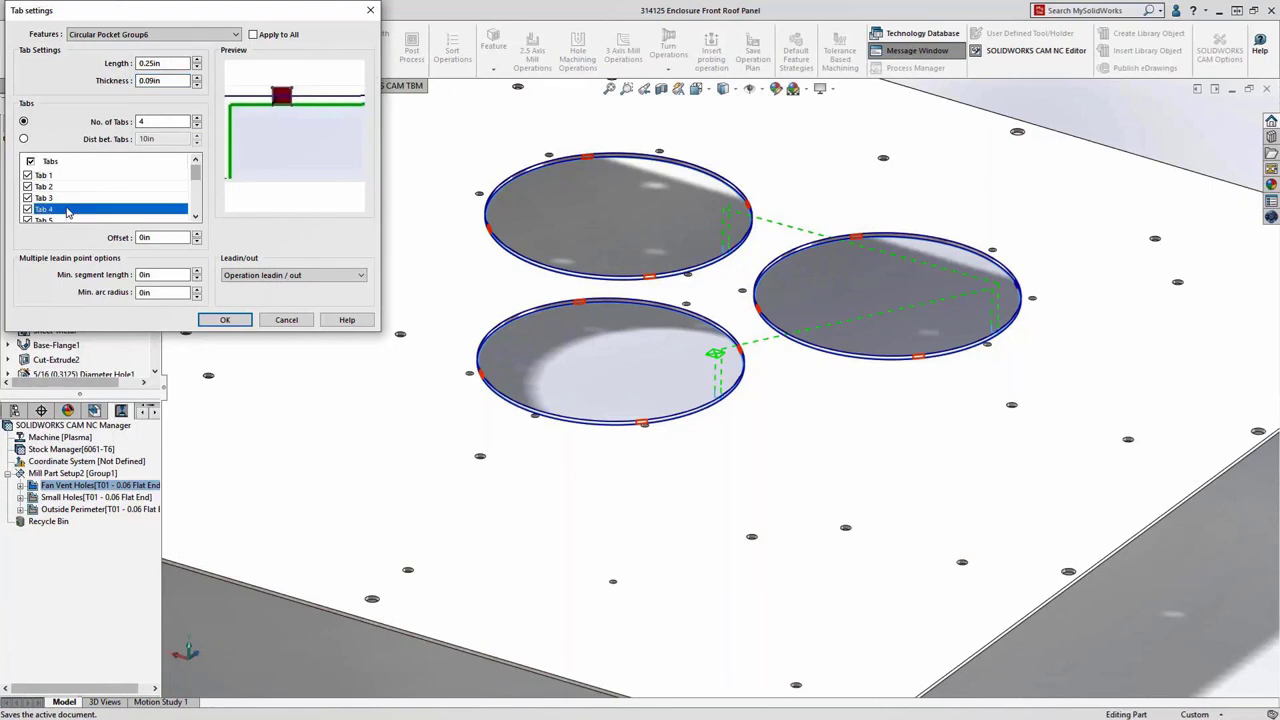
{"action": "left_click", "coordinate": [198, 234]}
{"action": "left_click", "coordinate": [236, 276]}
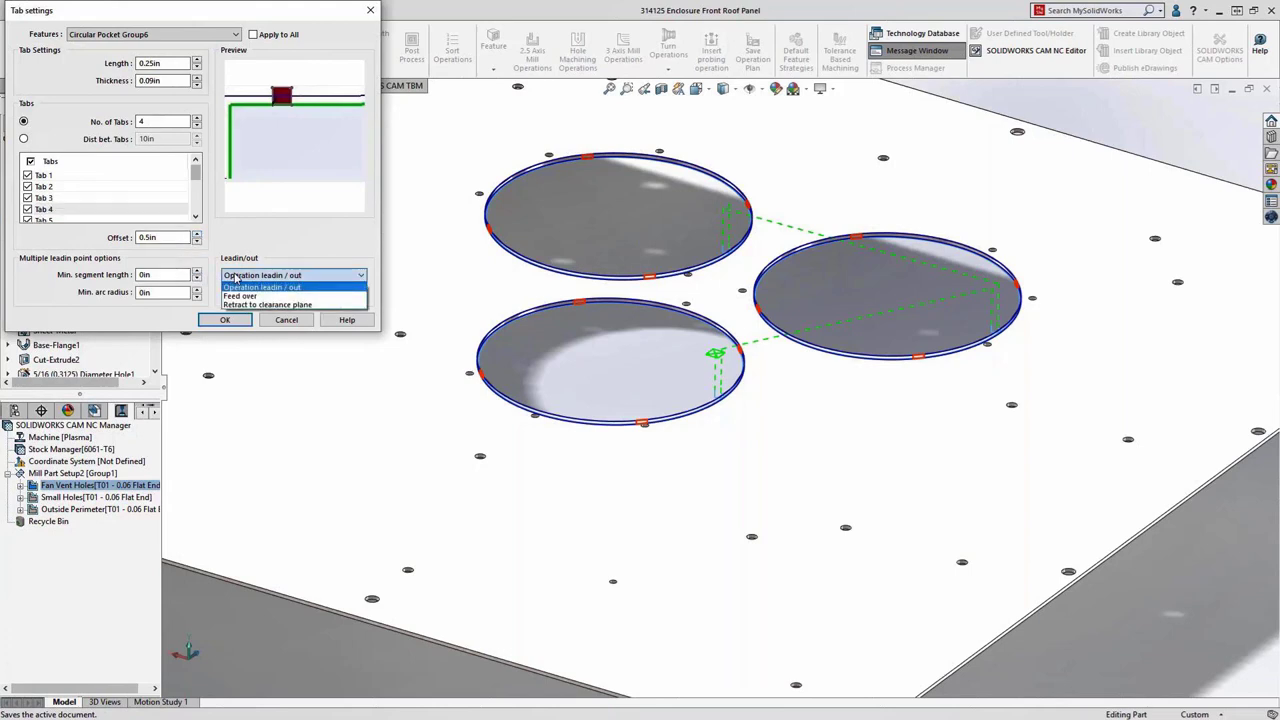
{"action": "left_click", "coordinate": [236, 278]}
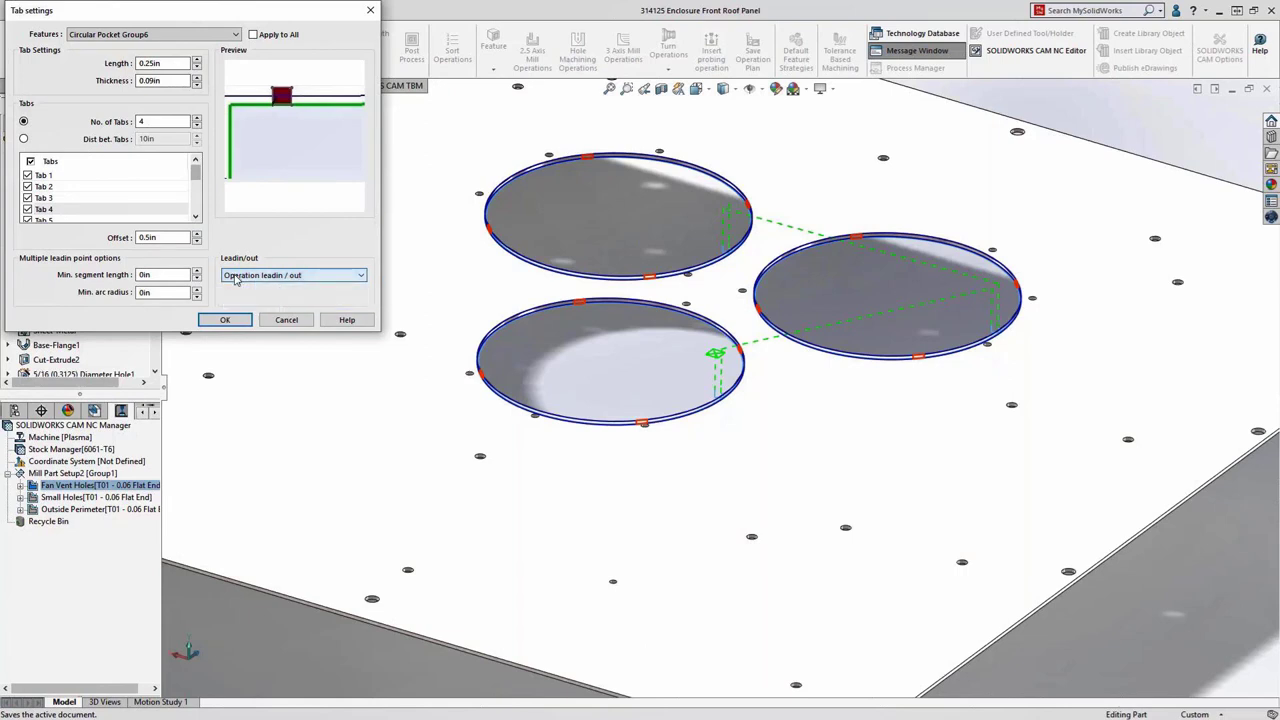
{"action": "left_click", "coordinate": [228, 321]}
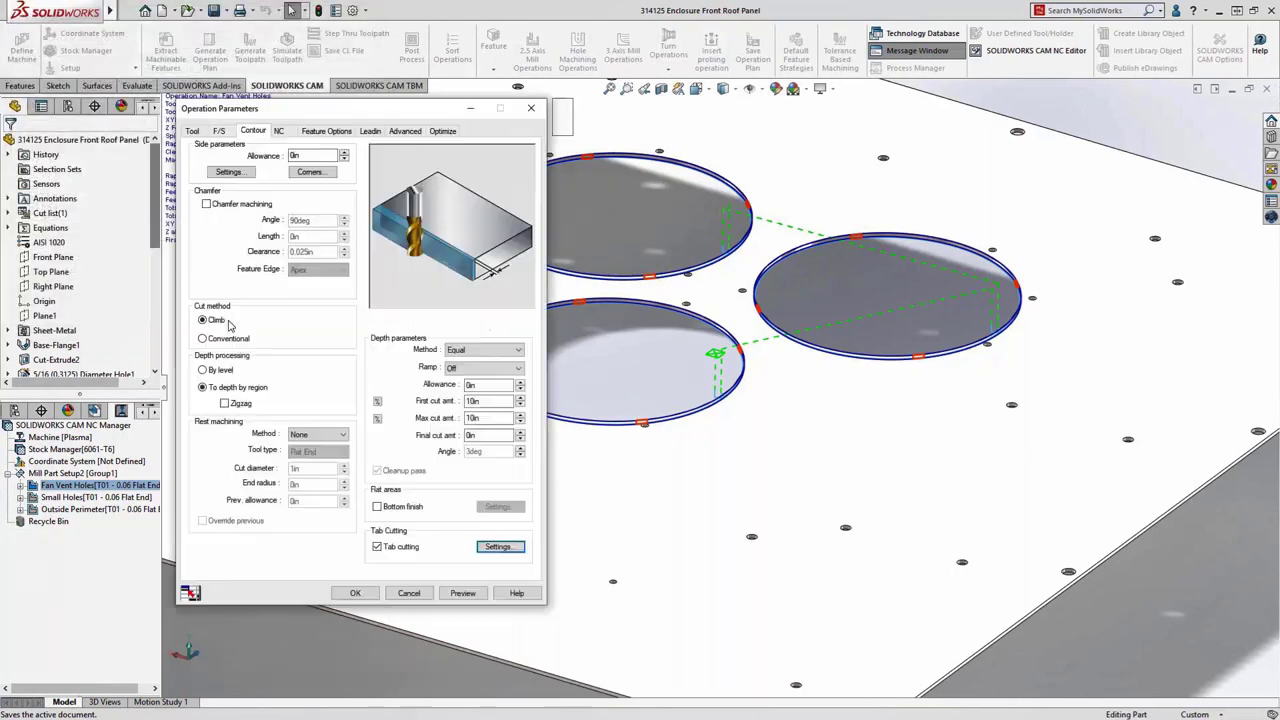
{"action": "left_click", "coordinate": [352, 594]}
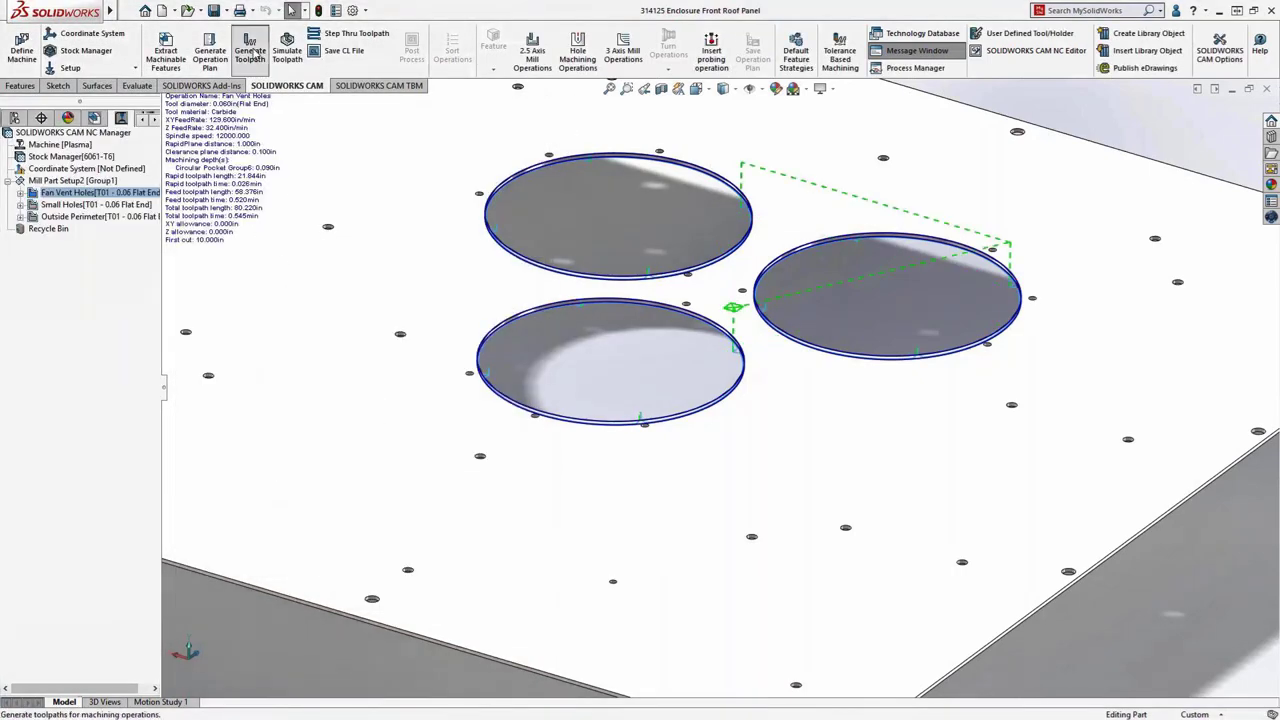
Simulate machining the Fan Vent Holes toolpath.
{"action": "left_click", "coordinate": [90, 192]}
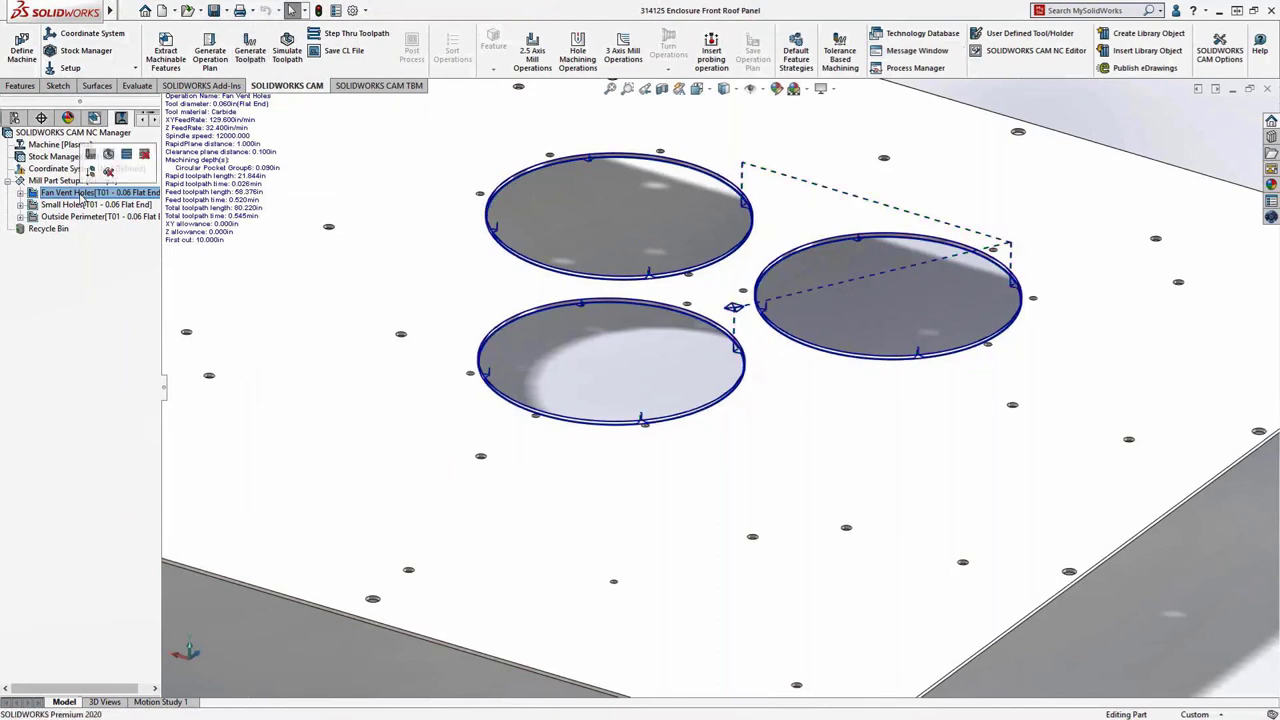
{"action": "left_click", "coordinate": [107, 154]}
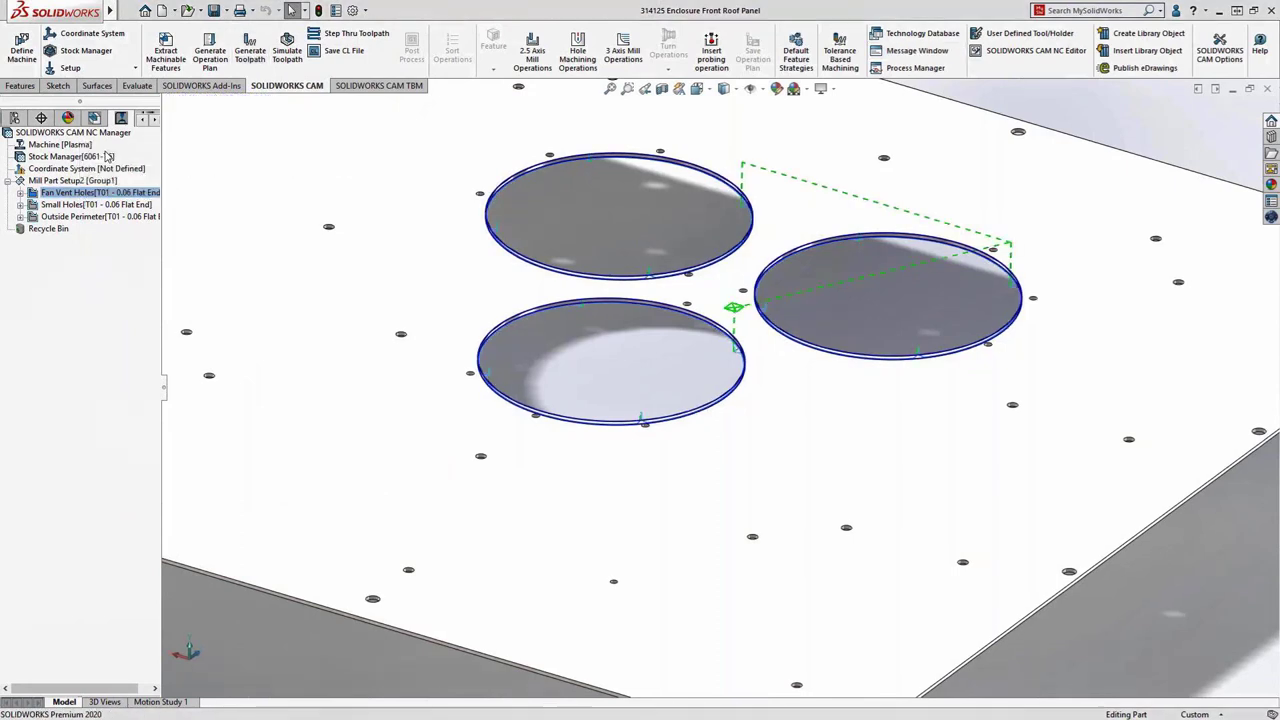
{"action": "left_click", "coordinate": [94, 236]}
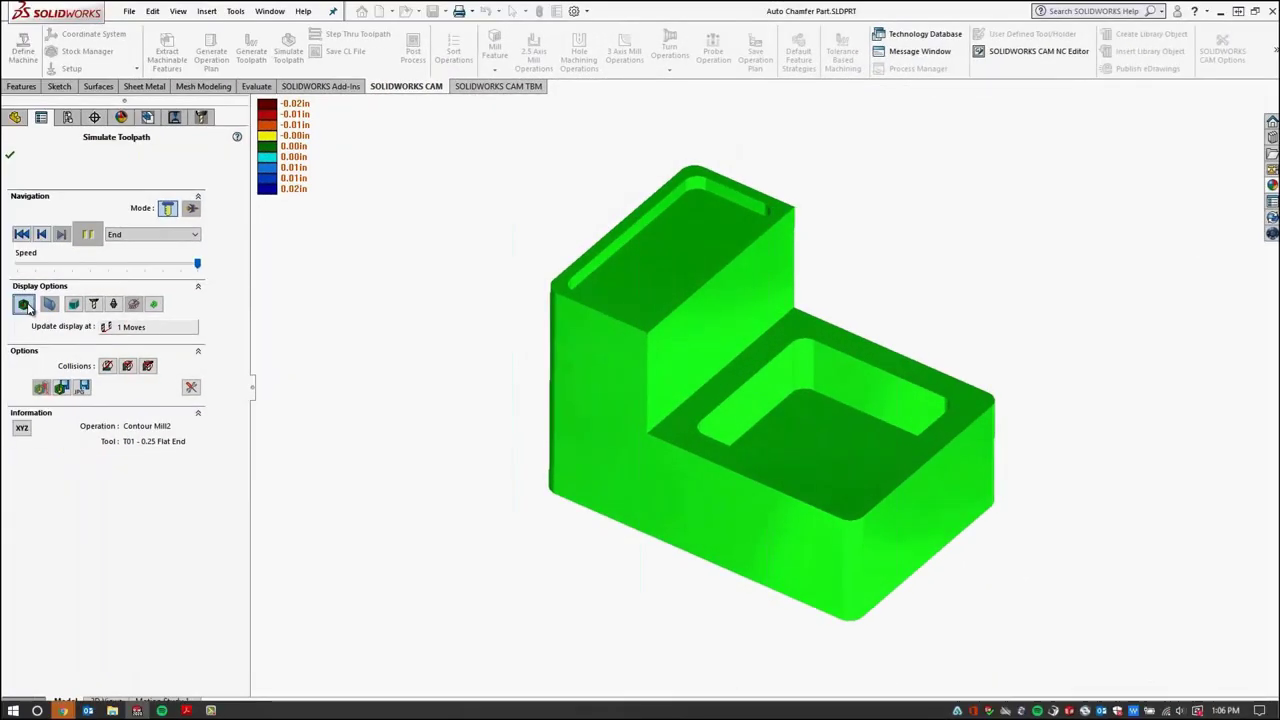
Add an Edge Break curve feature to Mill Part Setup3 with auto-selected chamfer edges.
{"action": "left_click", "coordinate": [9, 154]}
{"action": "left_click", "coordinate": [147, 117]}
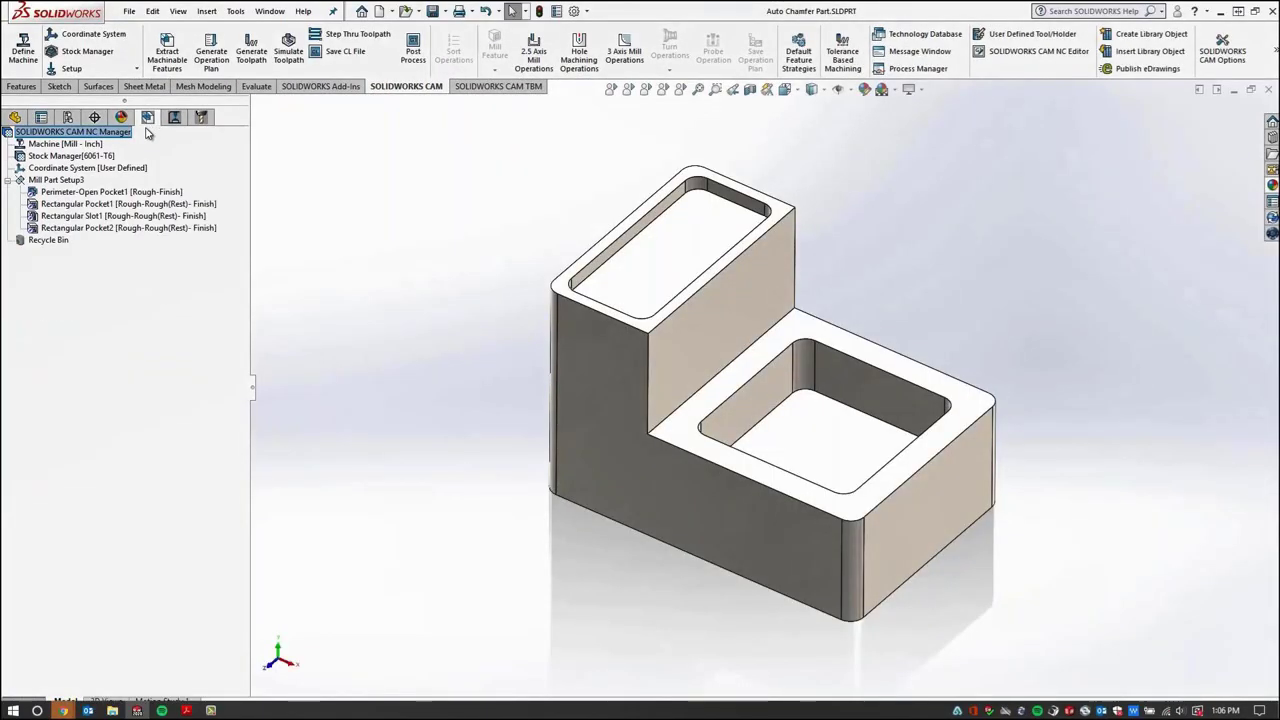
{"action": "right_click", "coordinate": [77, 183]}
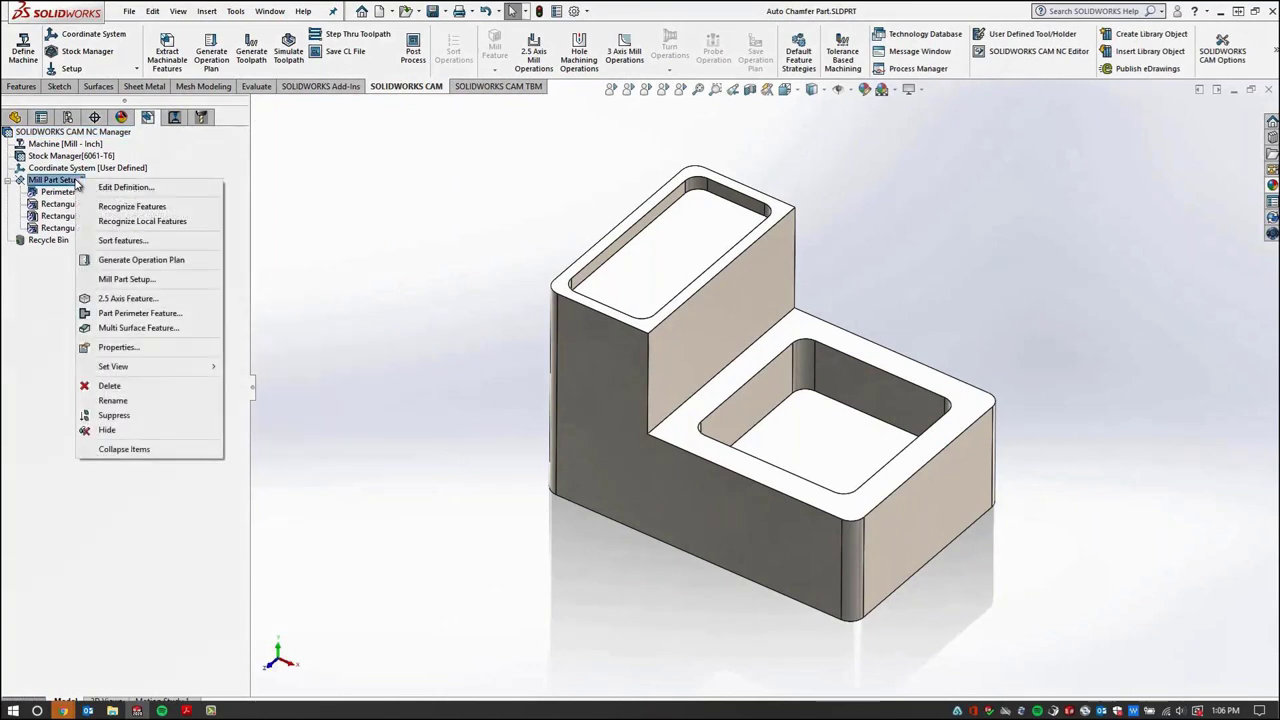
{"action": "left_click", "coordinate": [97, 294]}
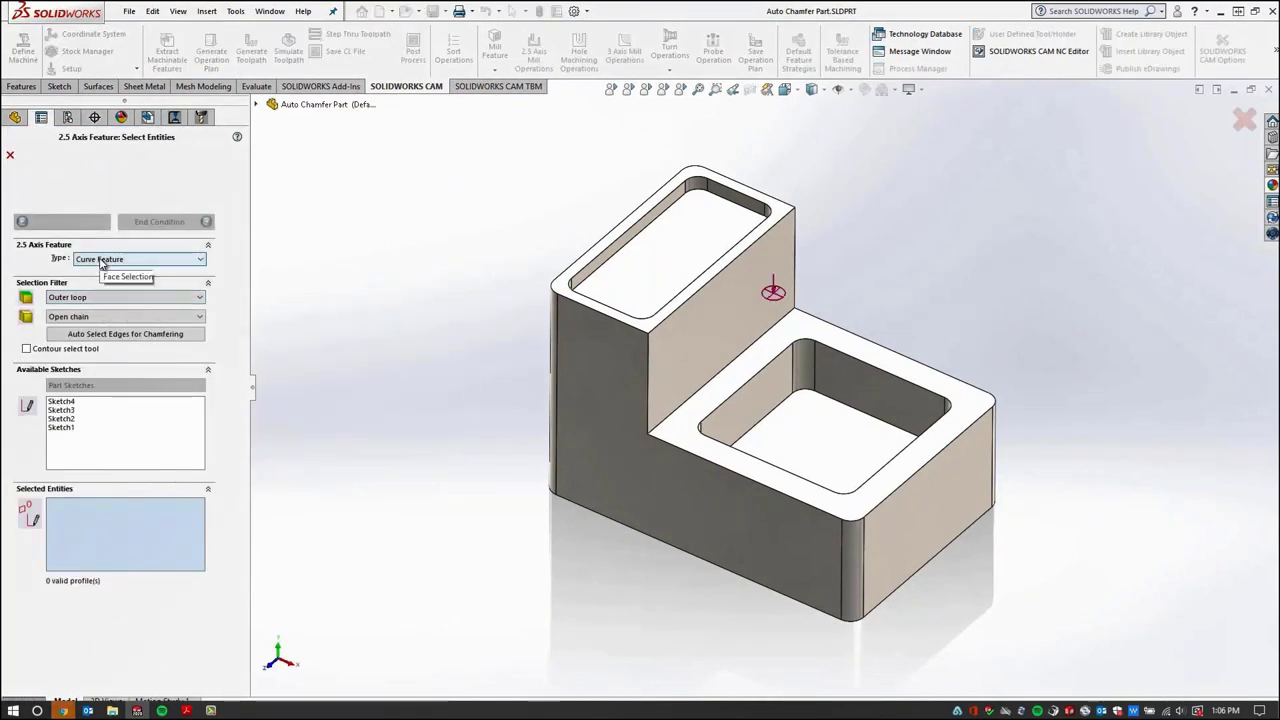
{"action": "left_click", "coordinate": [103, 334]}
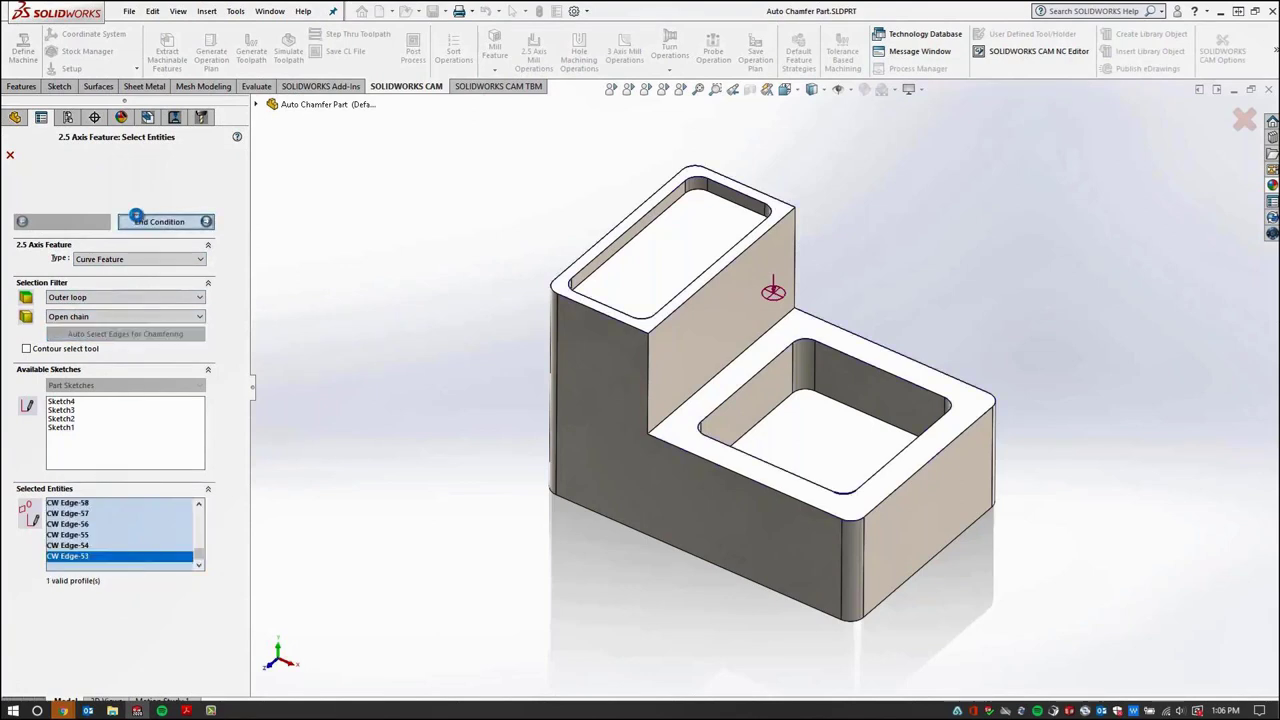
{"action": "left_click", "coordinate": [140, 220]}
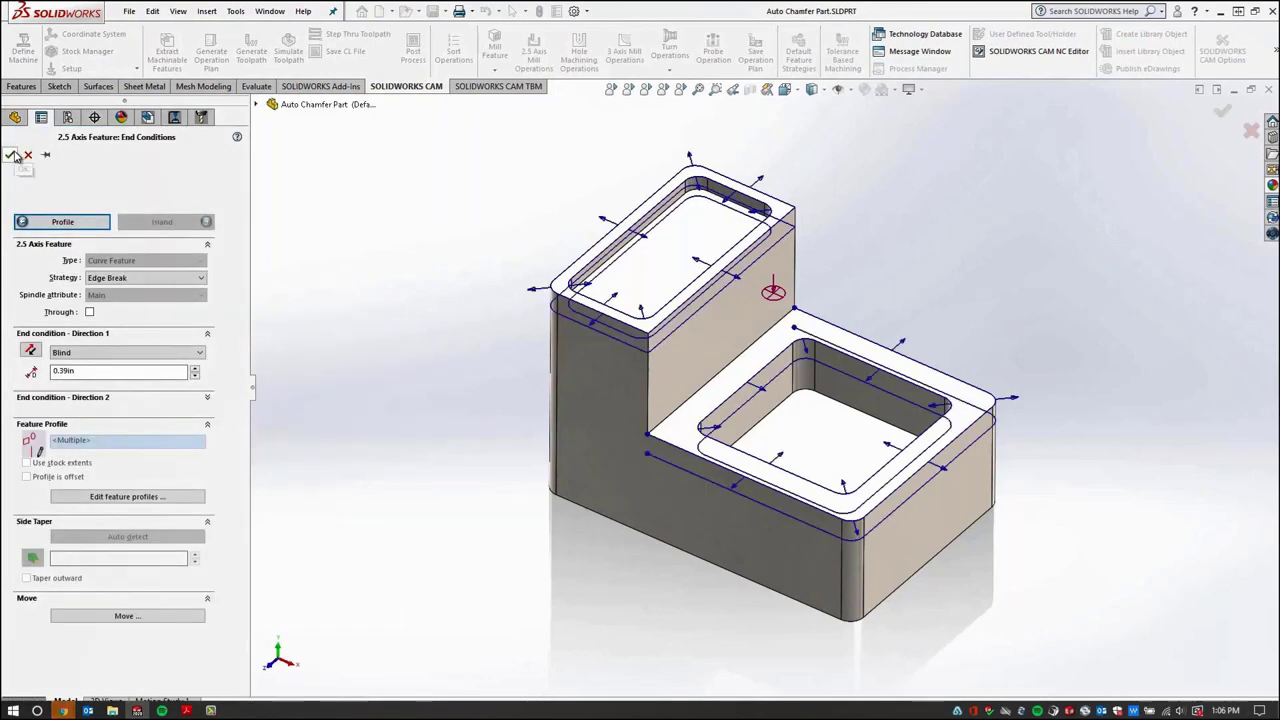
{"action": "left_click", "coordinate": [12, 155]}
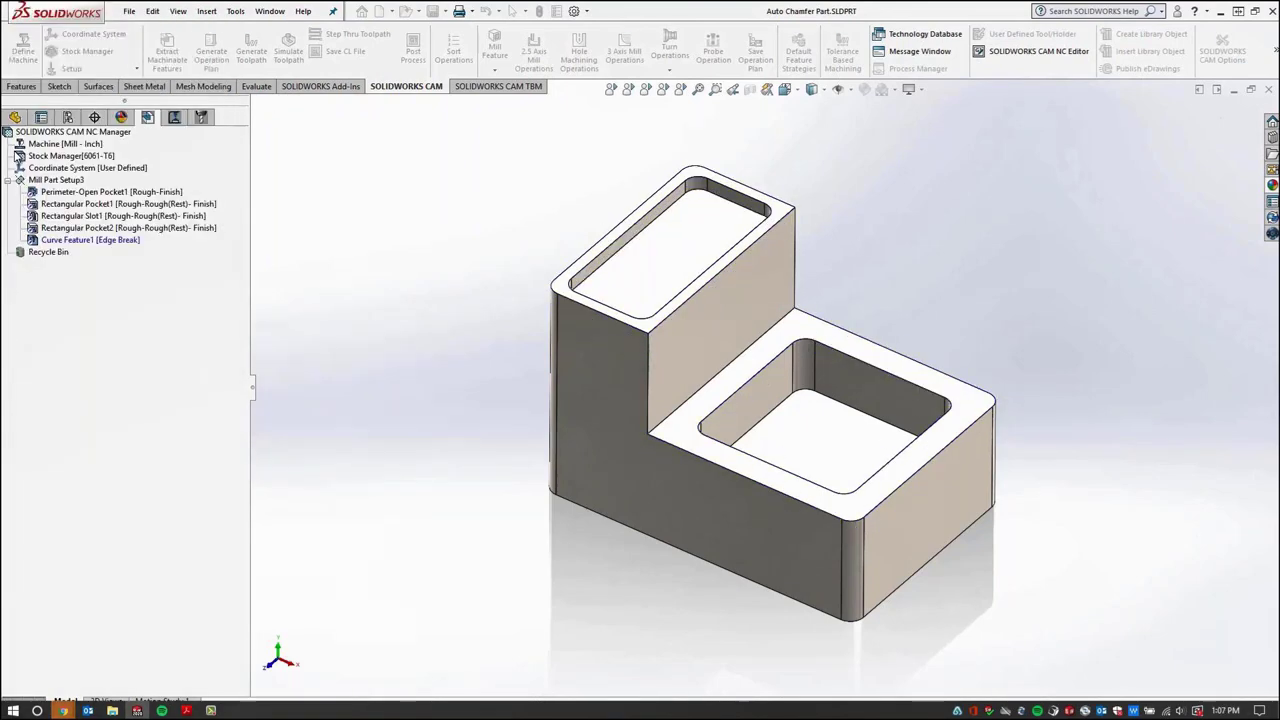
Generate the operation plan and the Contour Mill6 countersink toolpath for Curve Feature1.
{"action": "right_click", "coordinate": [57, 242]}
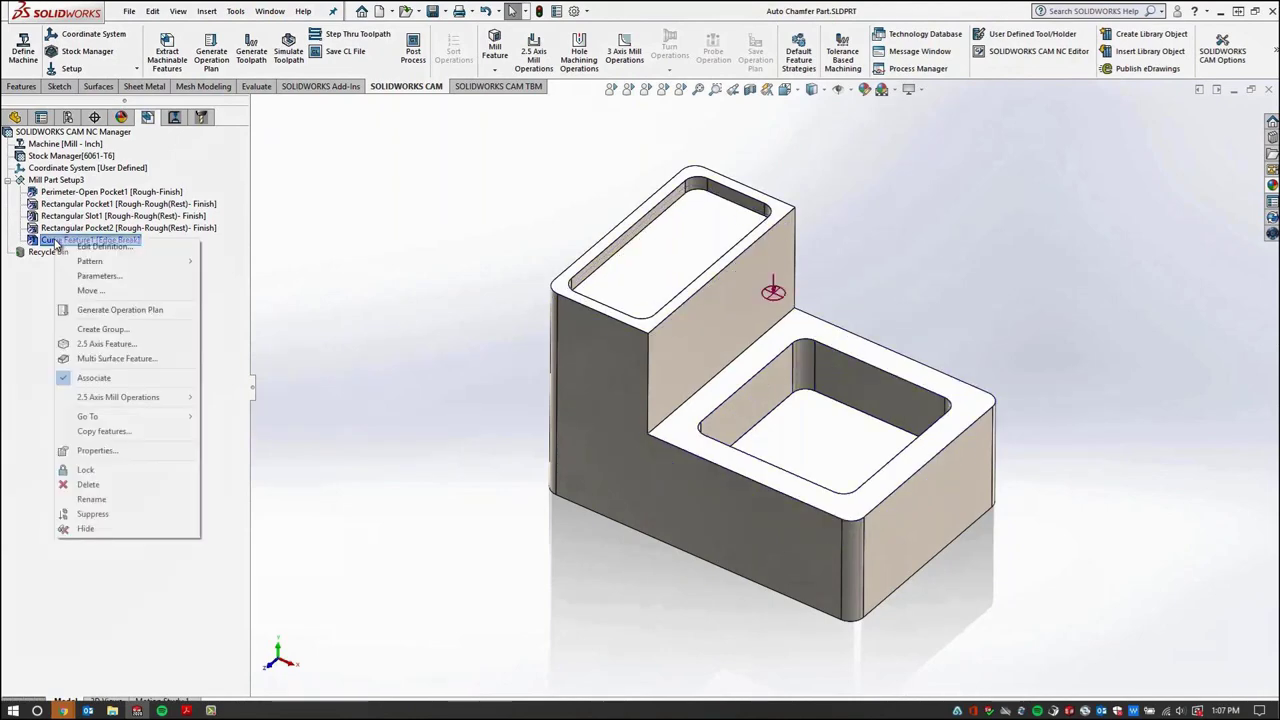
{"action": "left_click", "coordinate": [110, 309]}
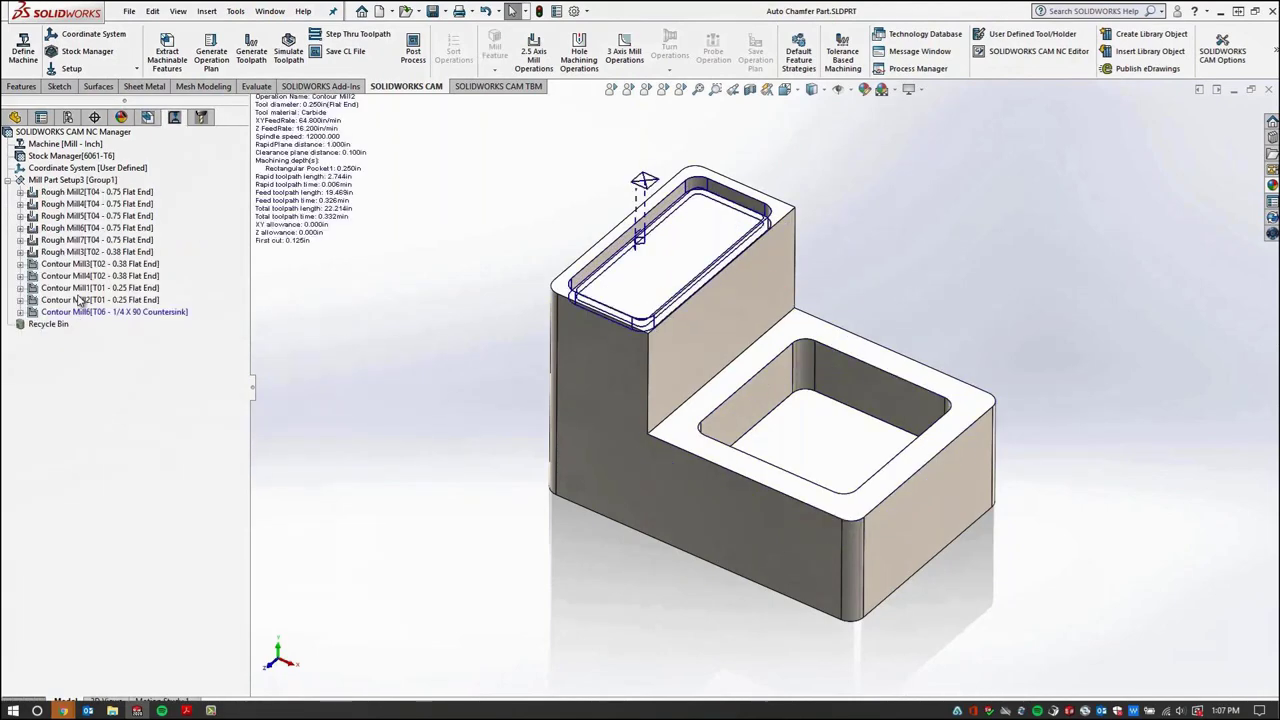
{"action": "right_click", "coordinate": [82, 312]}
{"action": "left_click", "coordinate": [108, 337]}
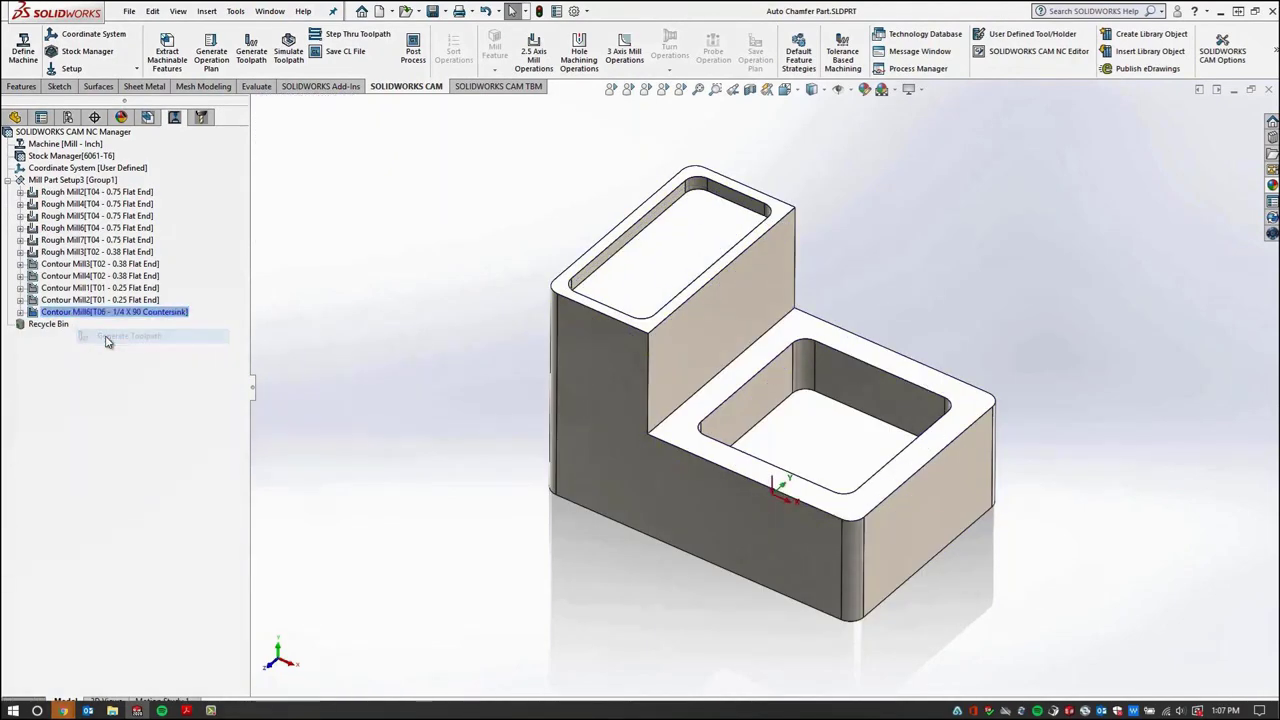
Simulate the Contour Mill6 chamfer toolpath, zoom into the pocket, rewind, and return to the micromax assembly.
{"action": "left_click", "coordinate": [288, 46]}
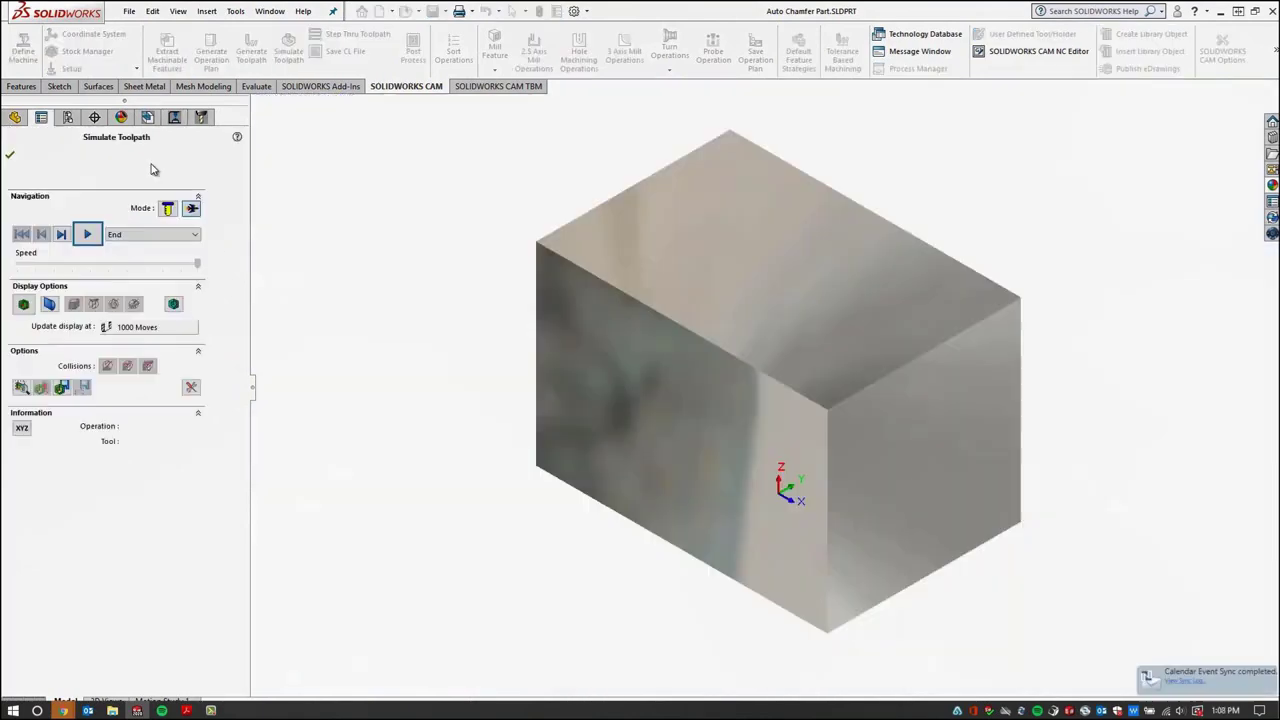
{"action": "left_click", "coordinate": [87, 234]}
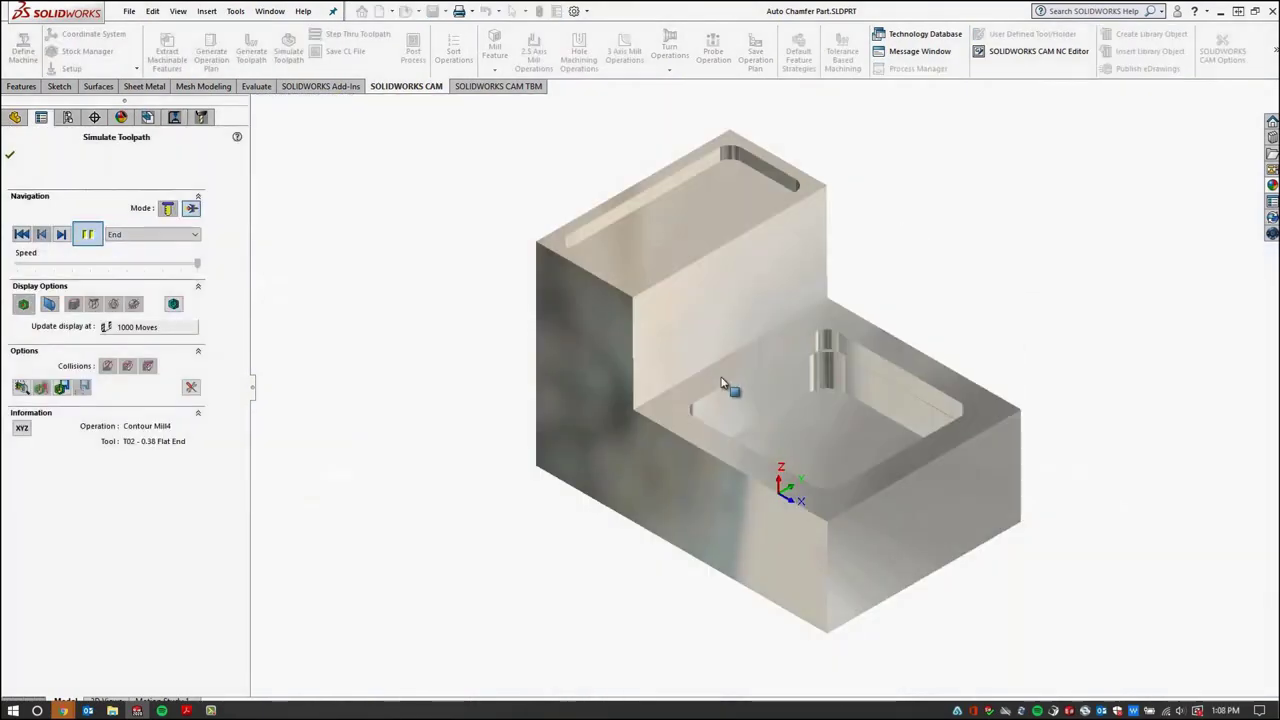
{"action": "scroll", "coordinate": [722, 398], "scroll_direction": "down", "scroll_amount": 8}
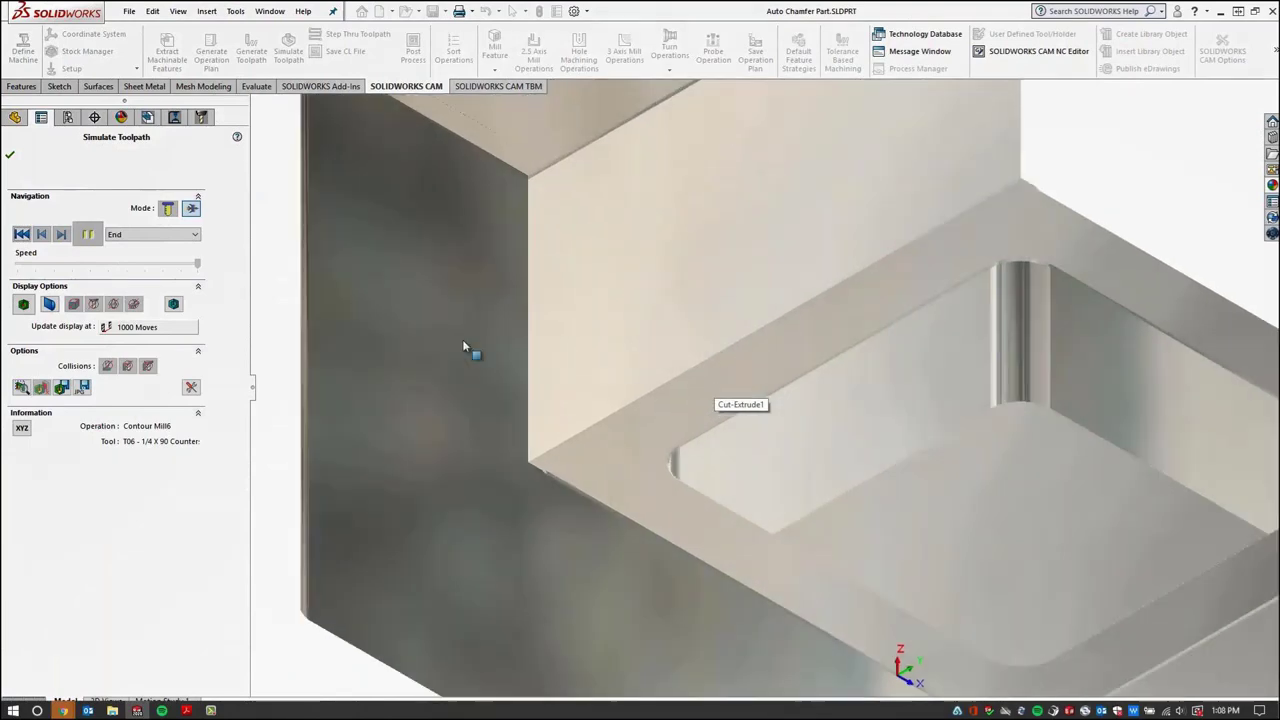
{"action": "left_click", "coordinate": [21, 234]}
{"action": "left_click", "coordinate": [23, 304]}
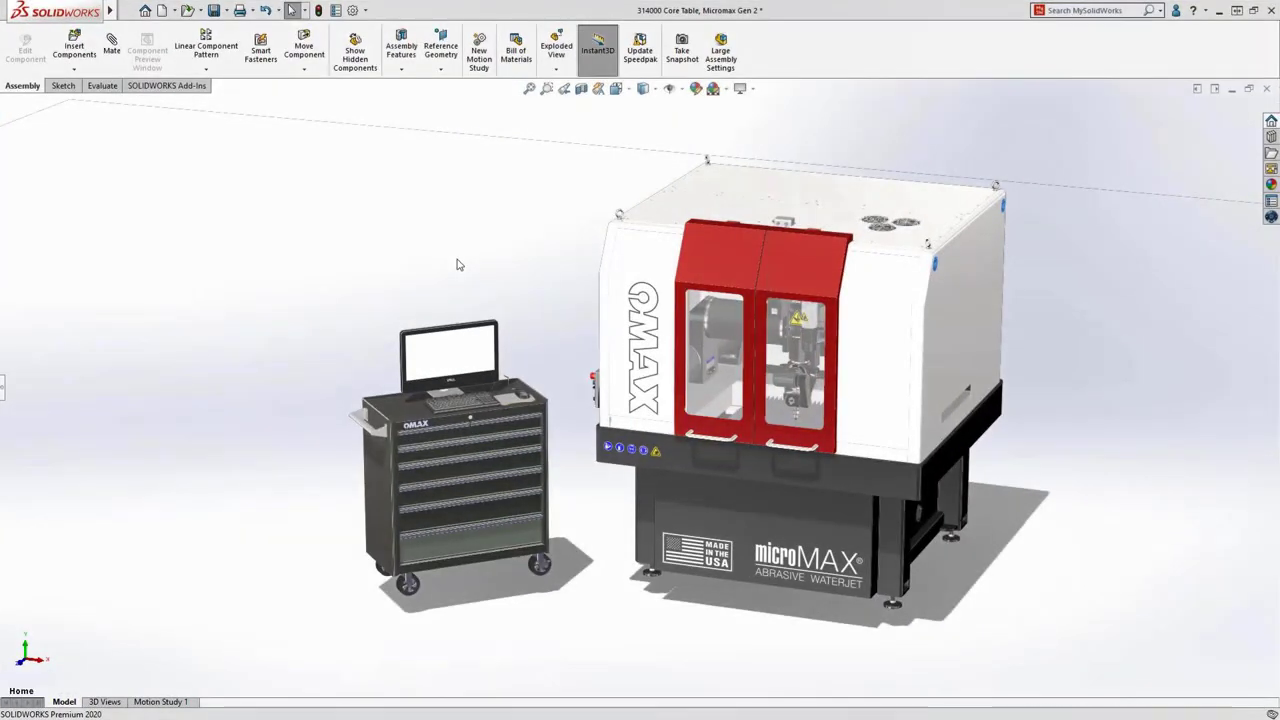
Zoom onto the machine doors and open the 313232 Fixed Plate, Tilt-A-Jet from the cutting head.
{"action": "key", "text": "ctrl+shift+z"}
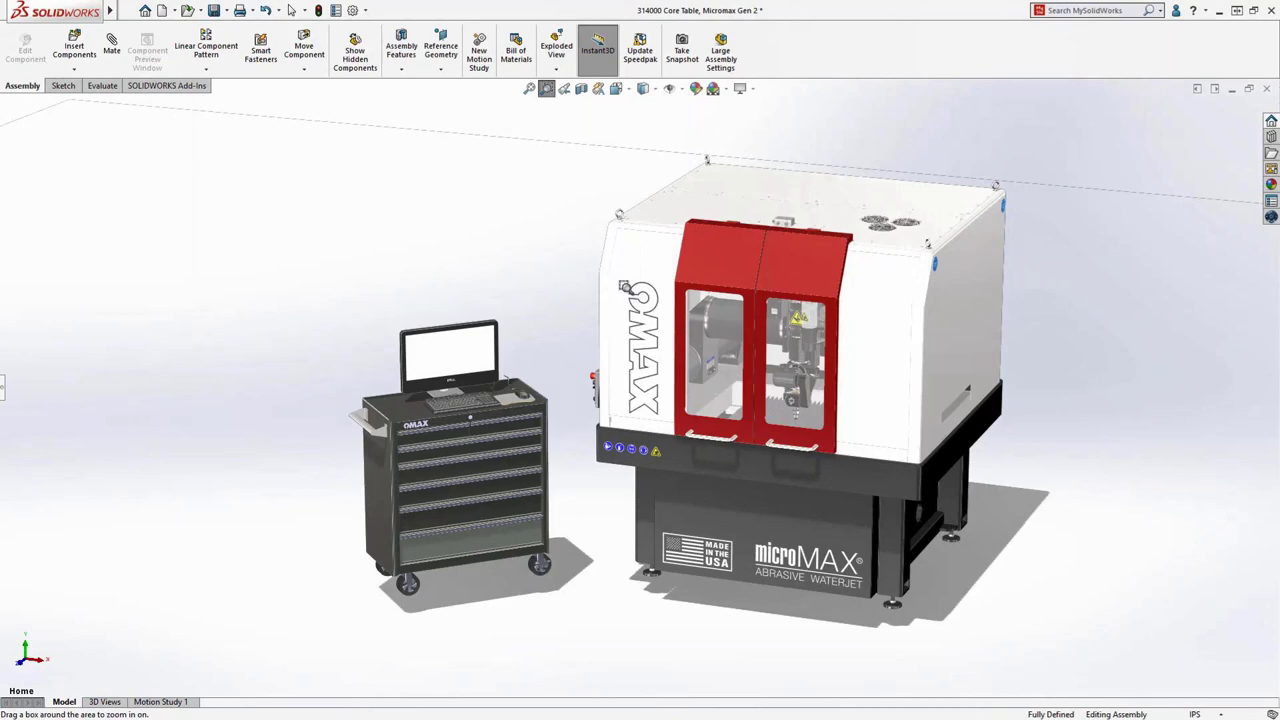
{"action": "left_click_drag", "start_coordinate": [662, 296], "coordinate": [935, 434]}
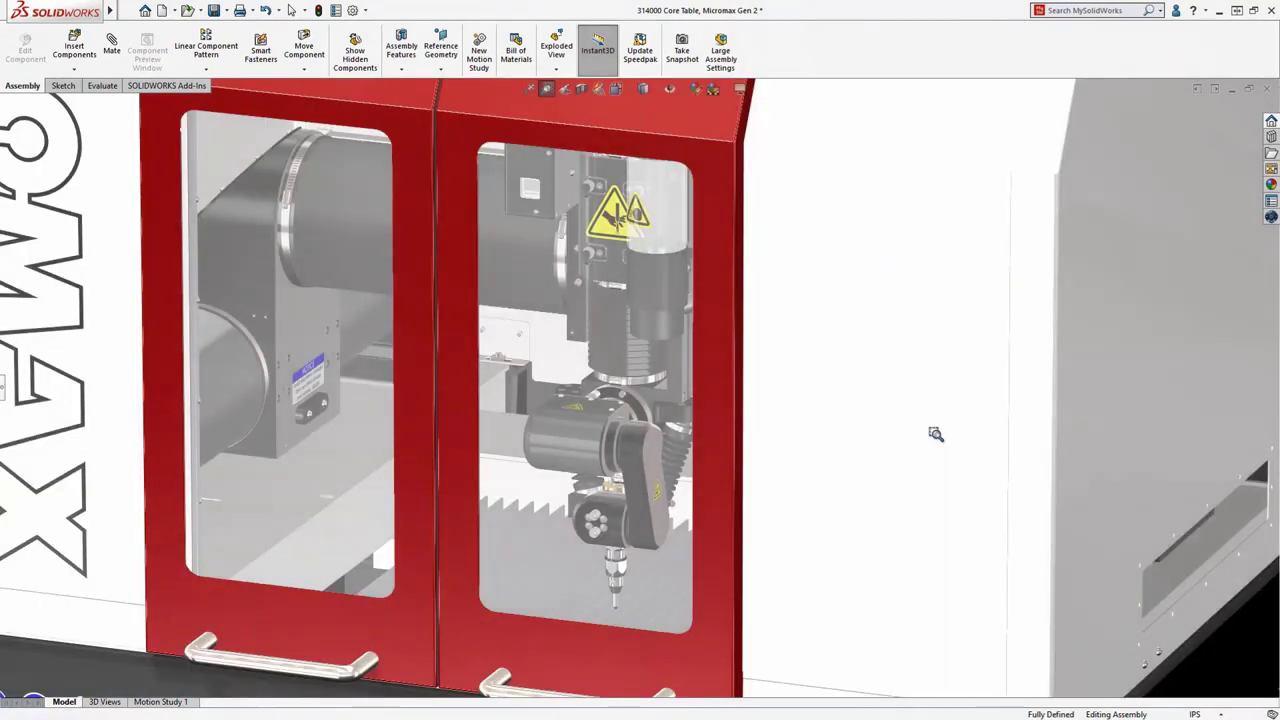
{"action": "left_click", "coordinate": [676, 422]}
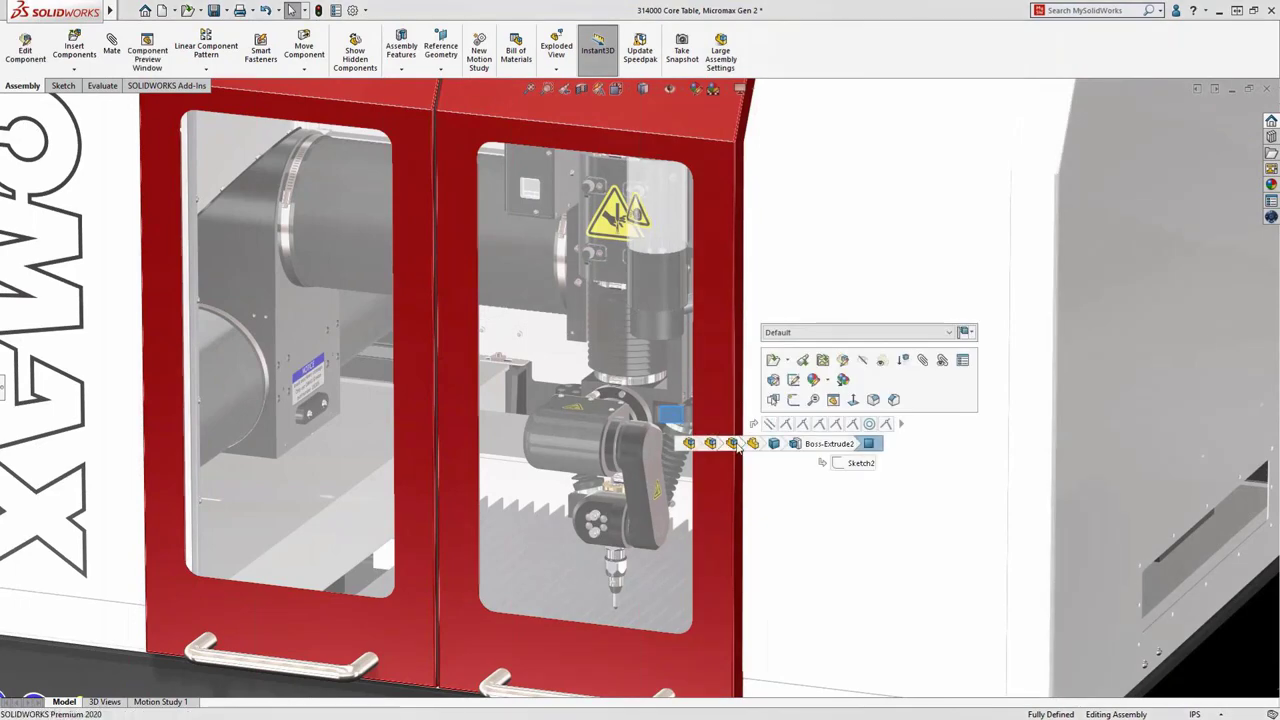
{"action": "mouse_move", "coordinate": [753, 446]}
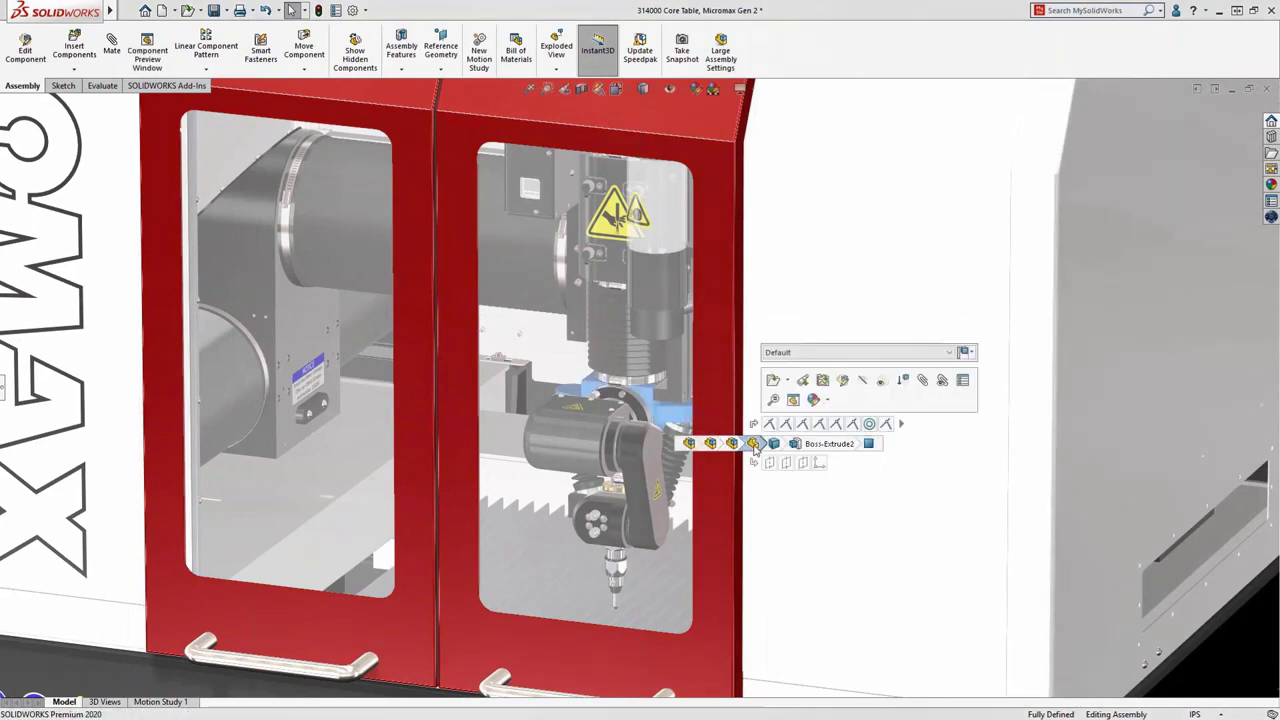
{"action": "left_click", "coordinate": [806, 383]}
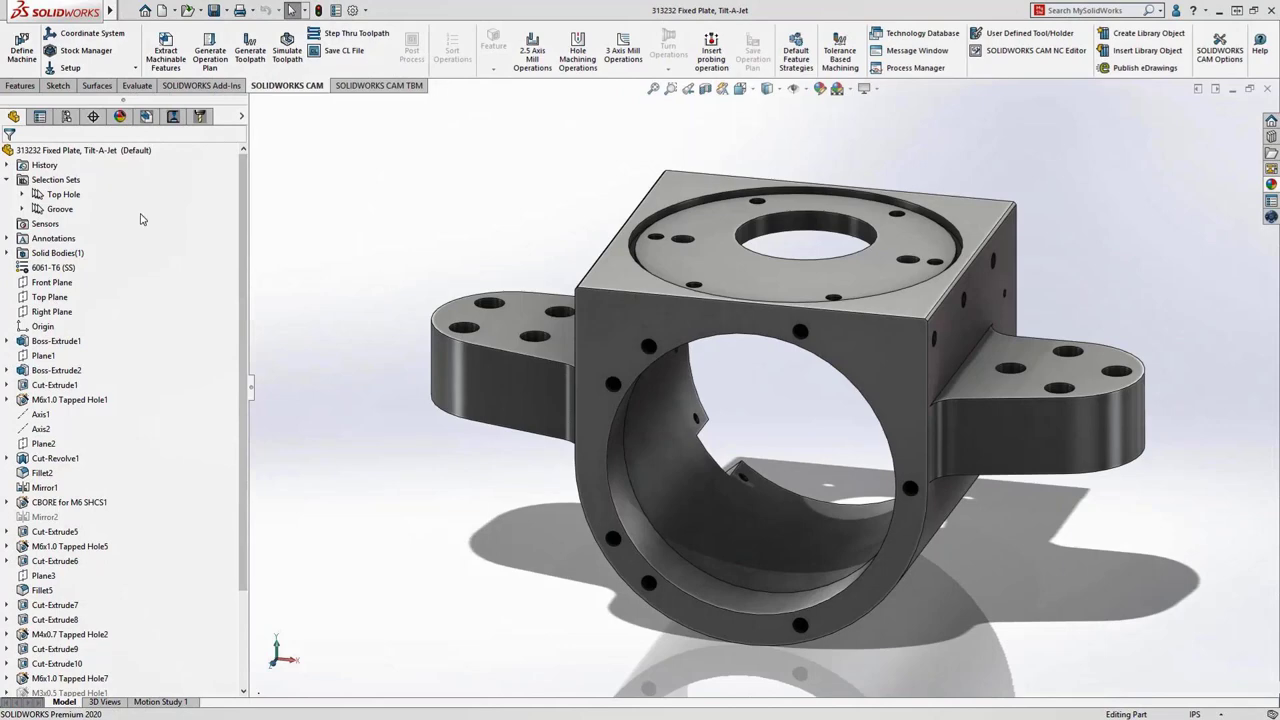
Select Rough Mill2 and insert a probing operation using the existing Mill Part Setup2.
{"action": "left_click", "coordinate": [63, 194]}
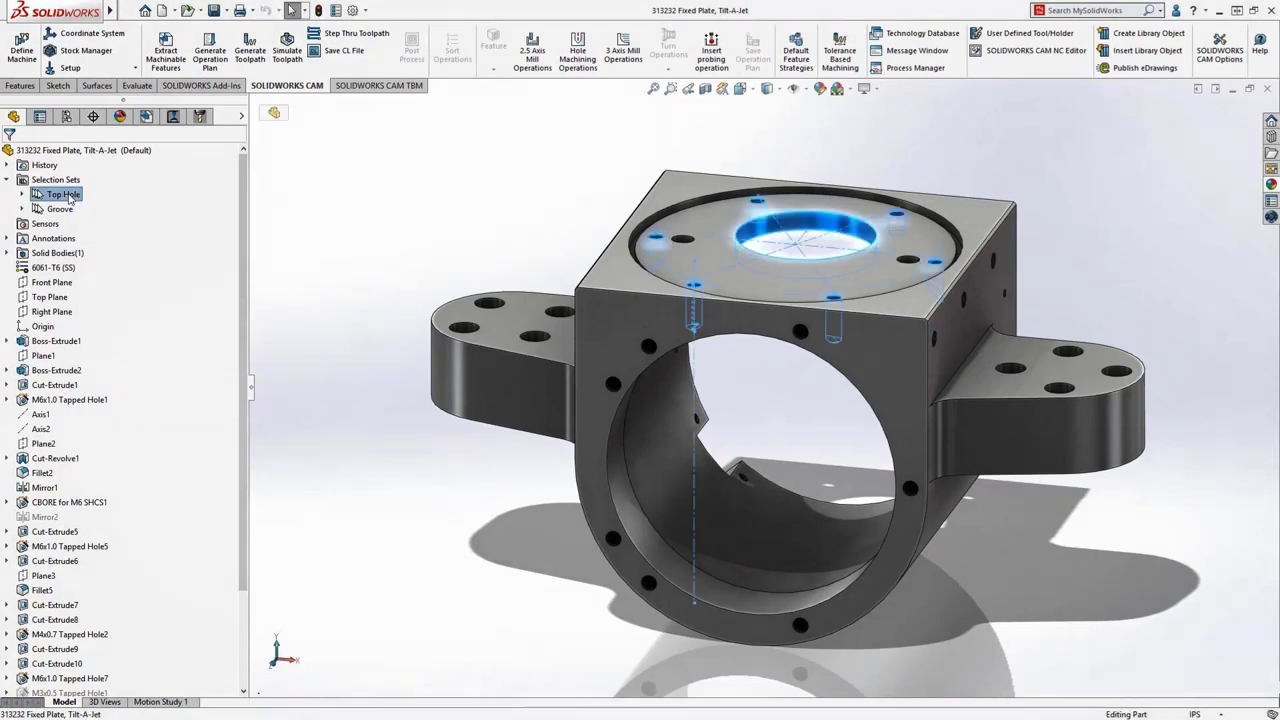
{"action": "left_click", "coordinate": [169, 117]}
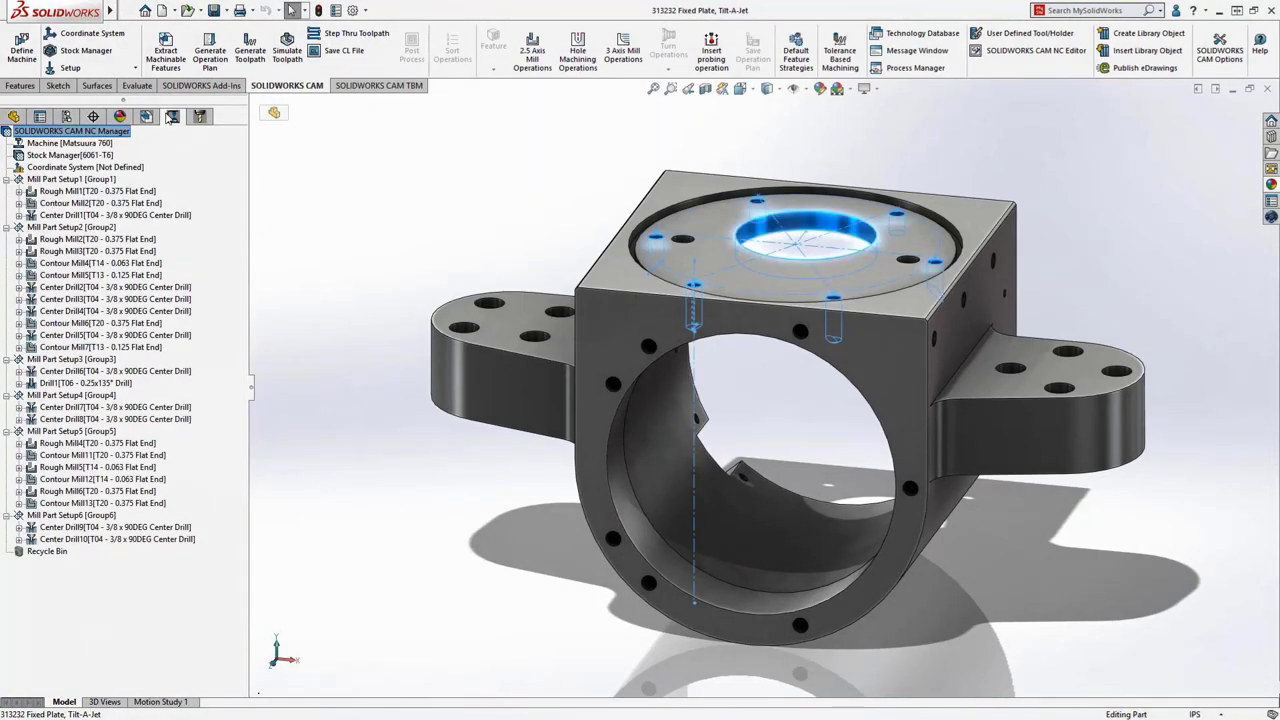
{"action": "left_click", "coordinate": [155, 240]}
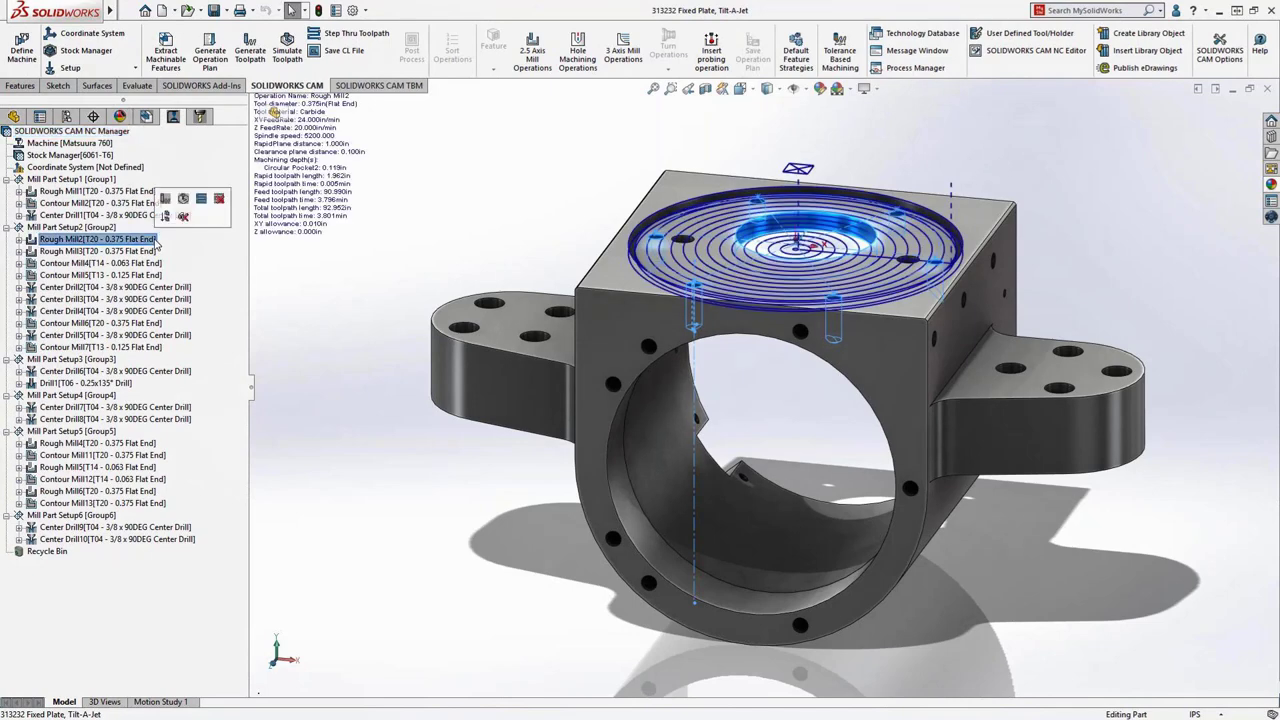
{"action": "left_click", "coordinate": [711, 45]}
{"action": "left_click", "coordinate": [29, 325]}
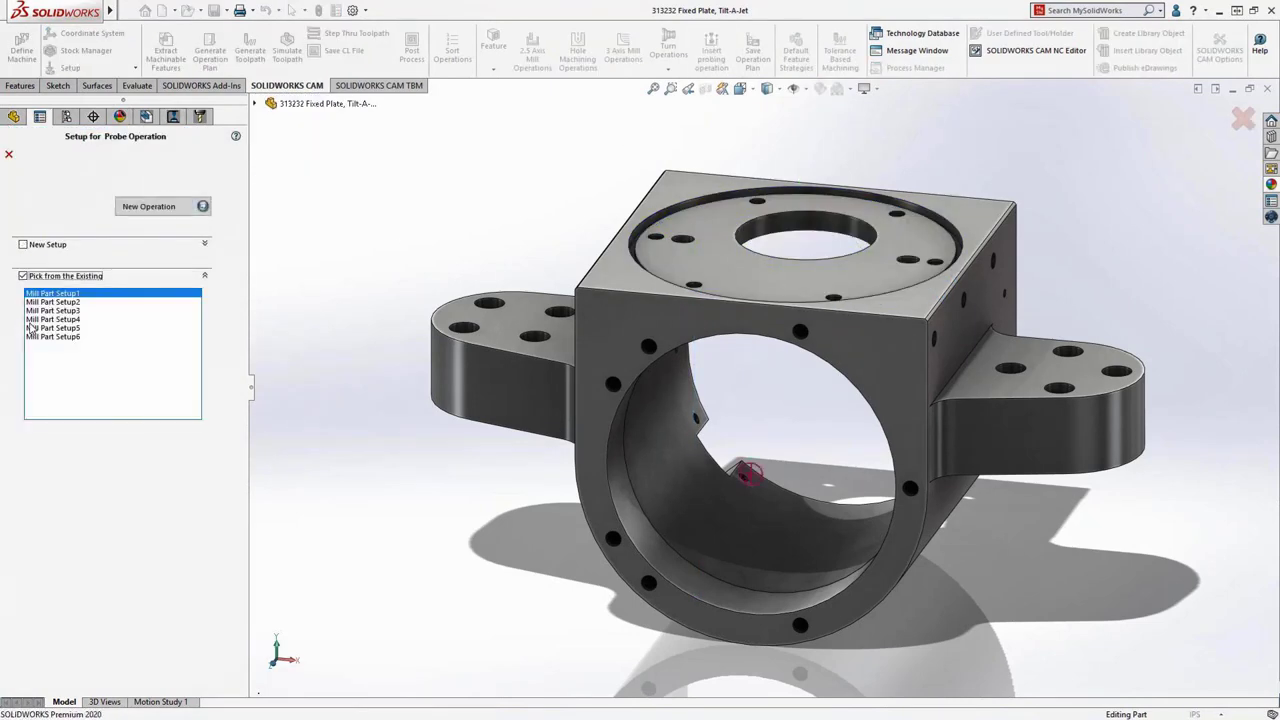
{"action": "left_click", "coordinate": [49, 302]}
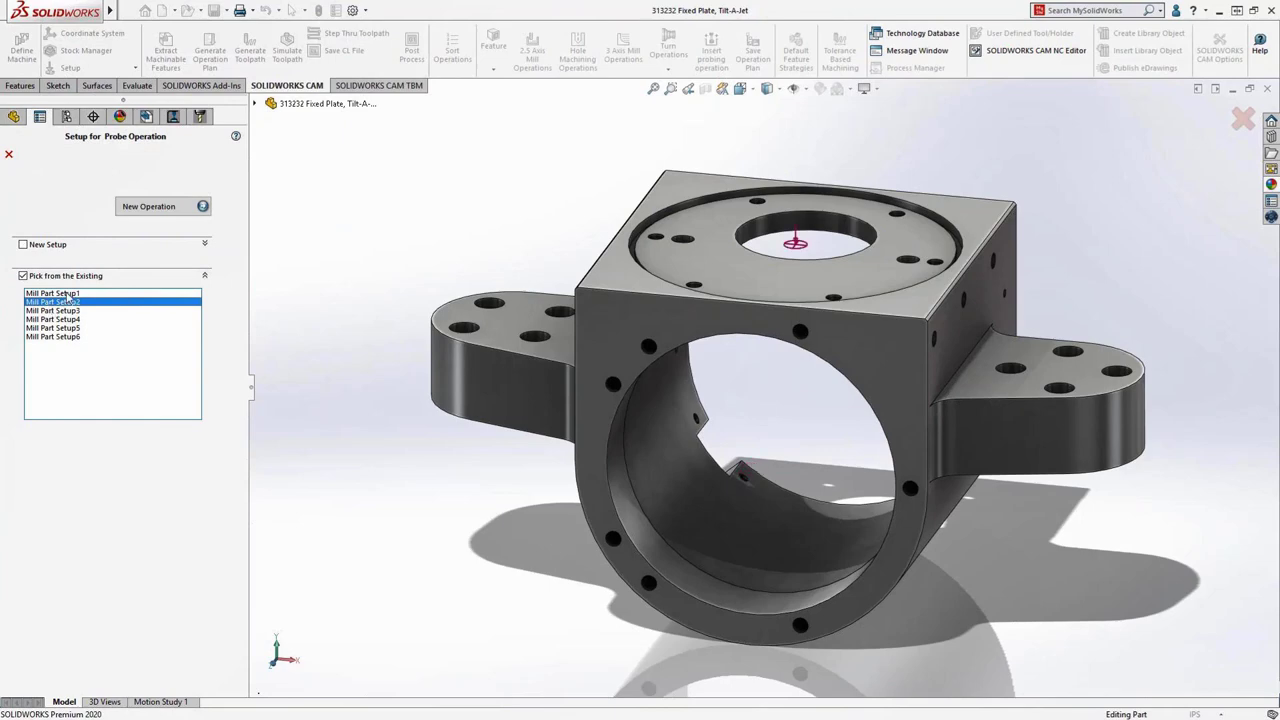
{"action": "left_click", "coordinate": [163, 207]}
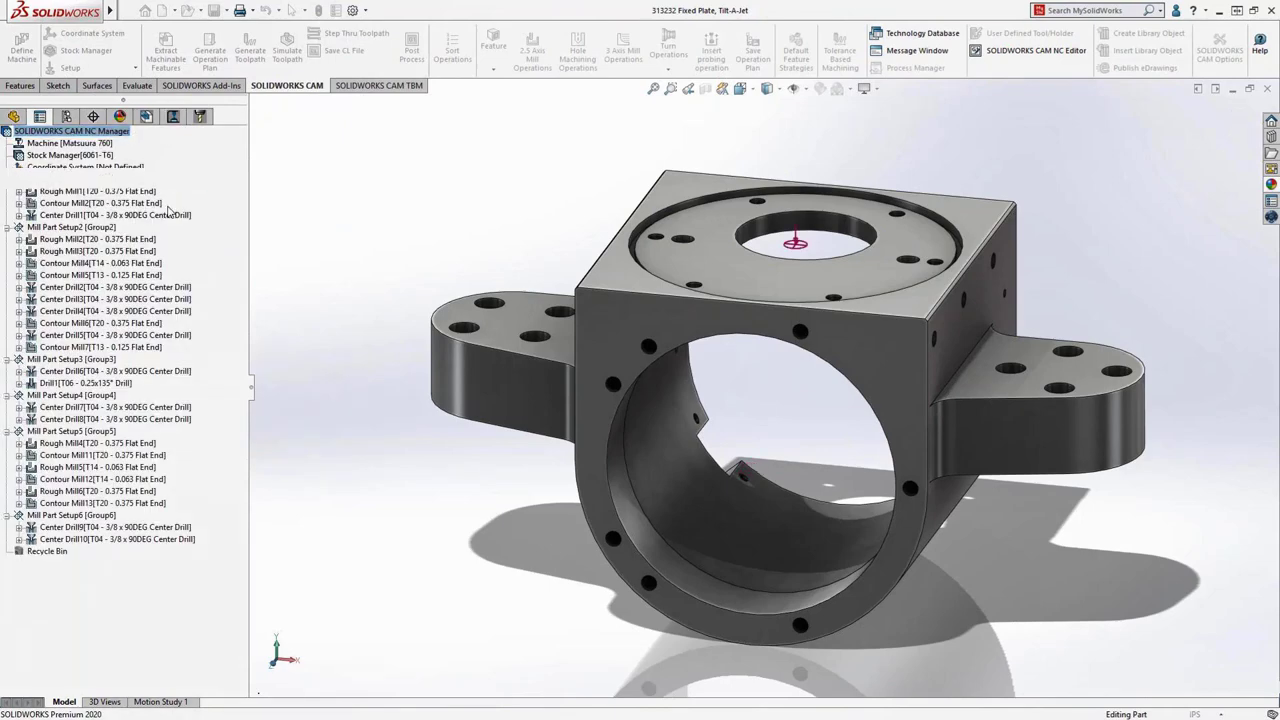
Create Probe Operation1 on the front and right faces updating Work Coordinate 54, placed after Rough Mill2.
{"action": "left_click", "coordinate": [14, 150]}
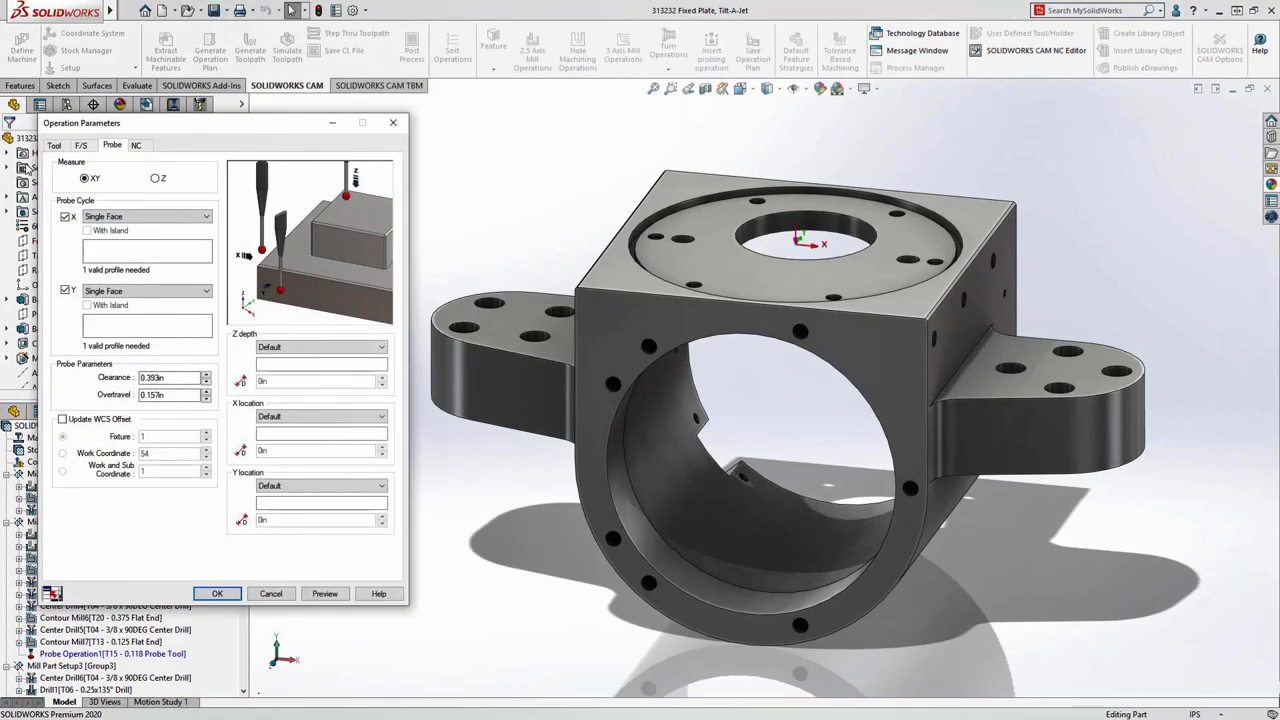
{"action": "left_click", "coordinate": [596, 337]}
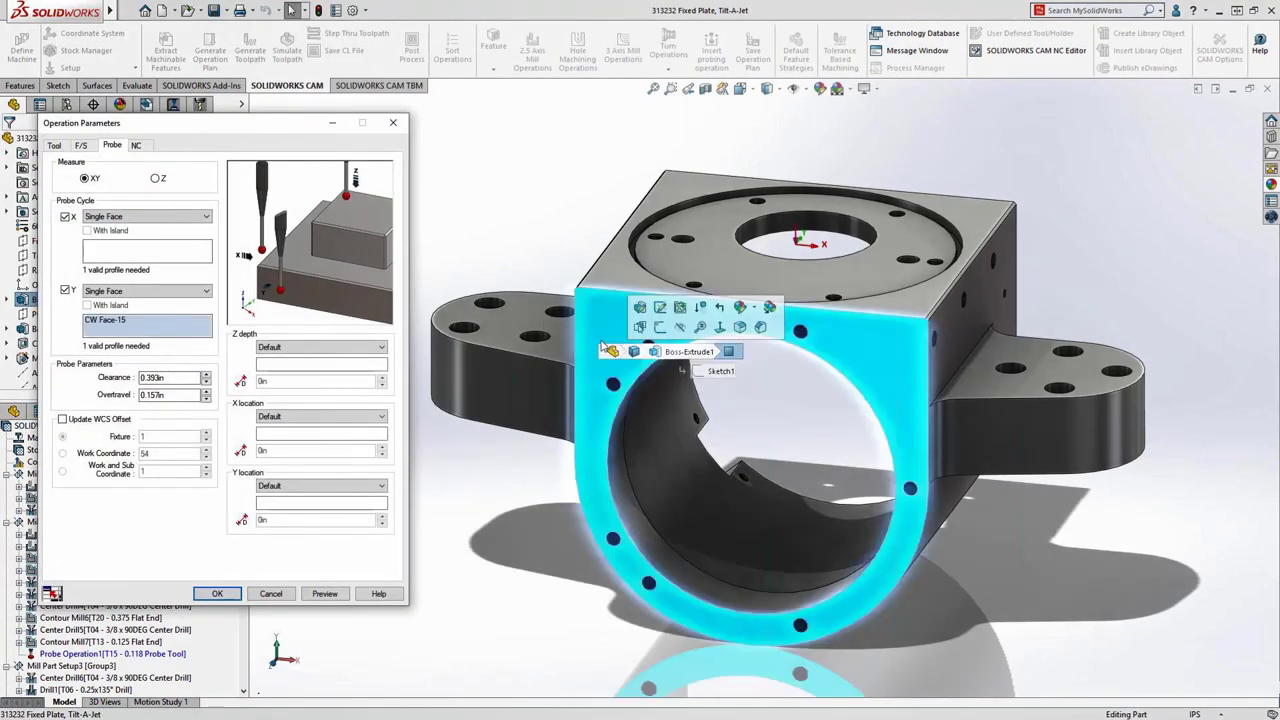
{"action": "left_click", "coordinate": [924, 342]}
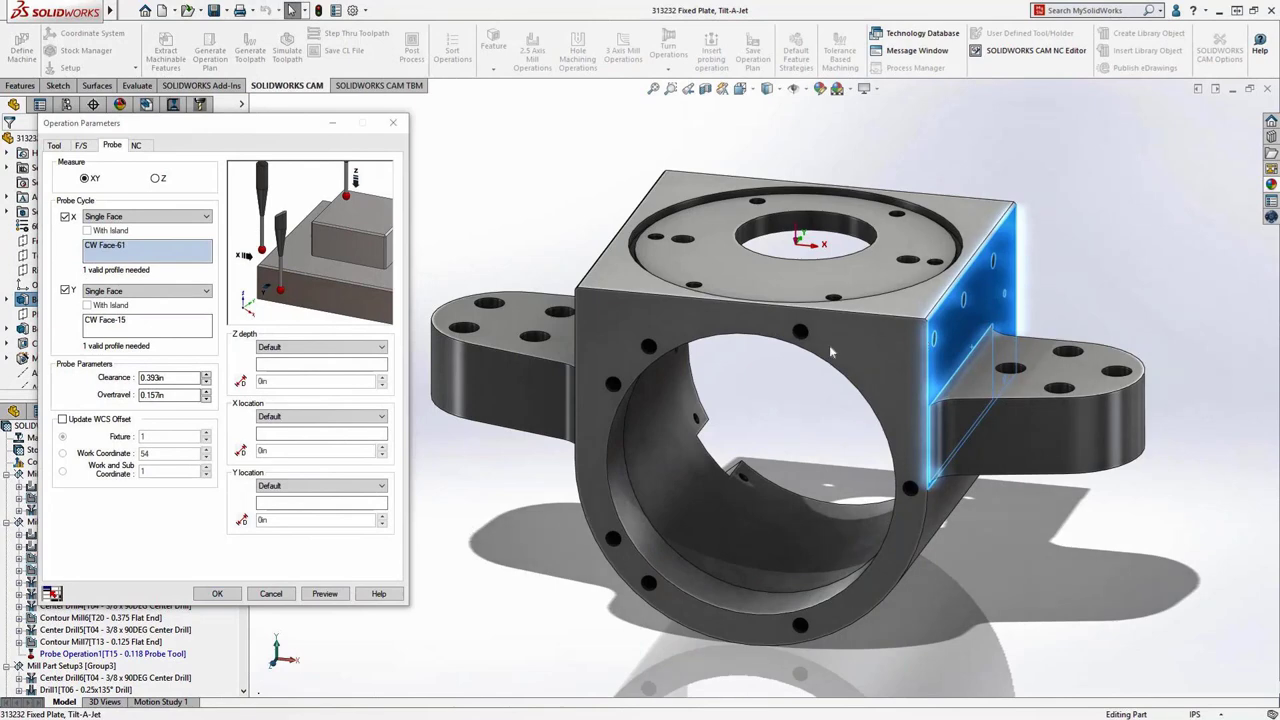
{"action": "left_click", "coordinate": [90, 425]}
{"action": "left_click", "coordinate": [89, 424]}
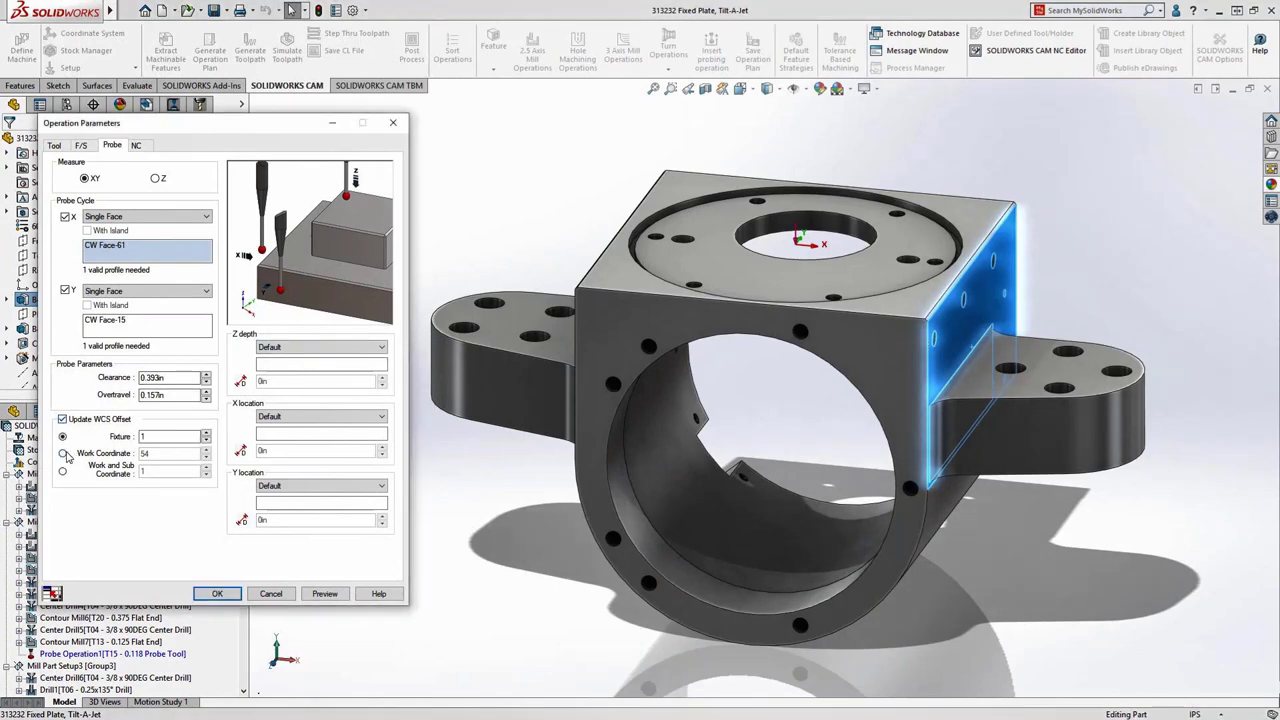
{"action": "left_click", "coordinate": [64, 453]}
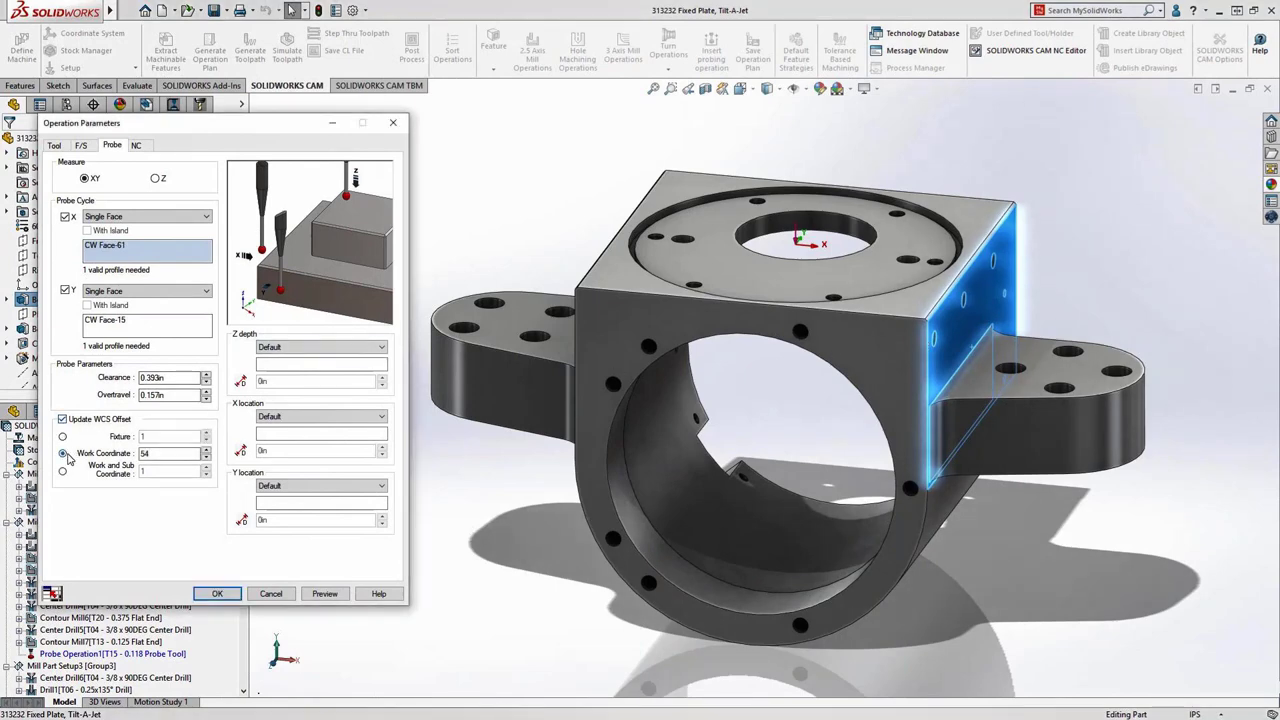
{"action": "left_click", "coordinate": [217, 594]}
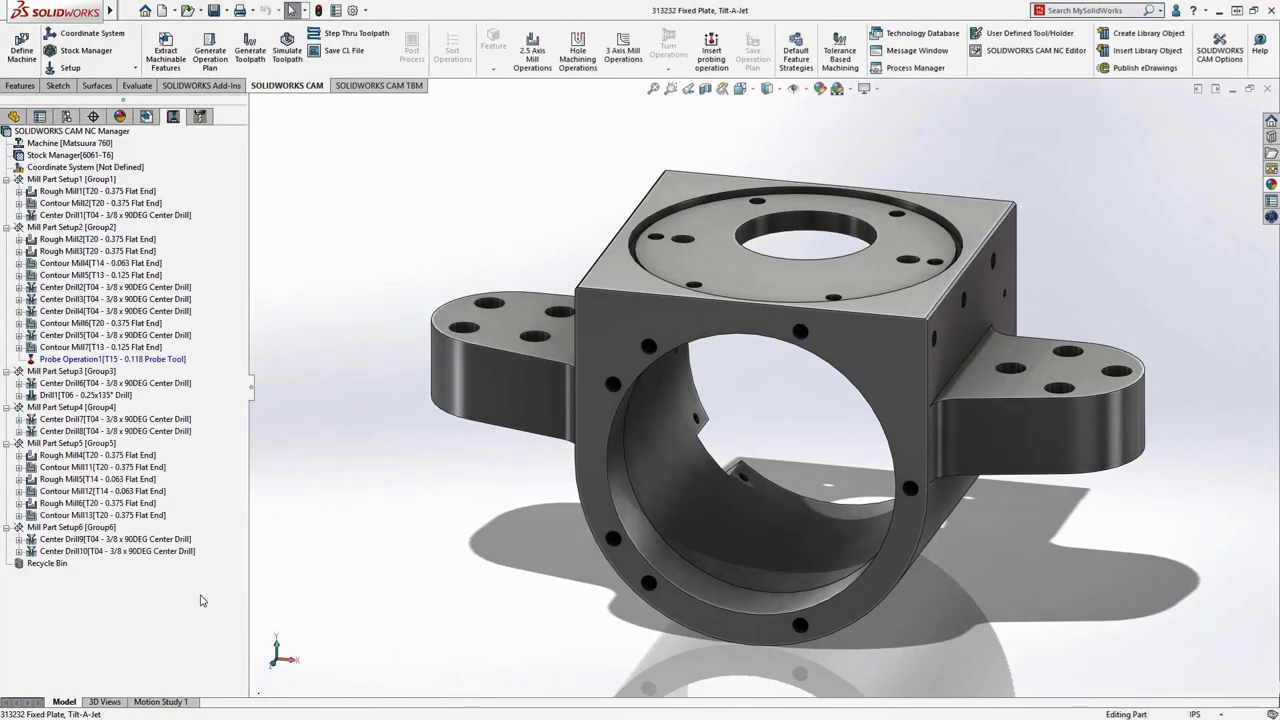
{"action": "left_click", "coordinate": [95, 360]}
{"action": "left_click_drag", "start_coordinate": [95, 362], "coordinate": [89, 246]}
Generate Probe Operation1's toolpath and run its simulation to completion.
{"action": "right_click", "coordinate": [86, 252]}
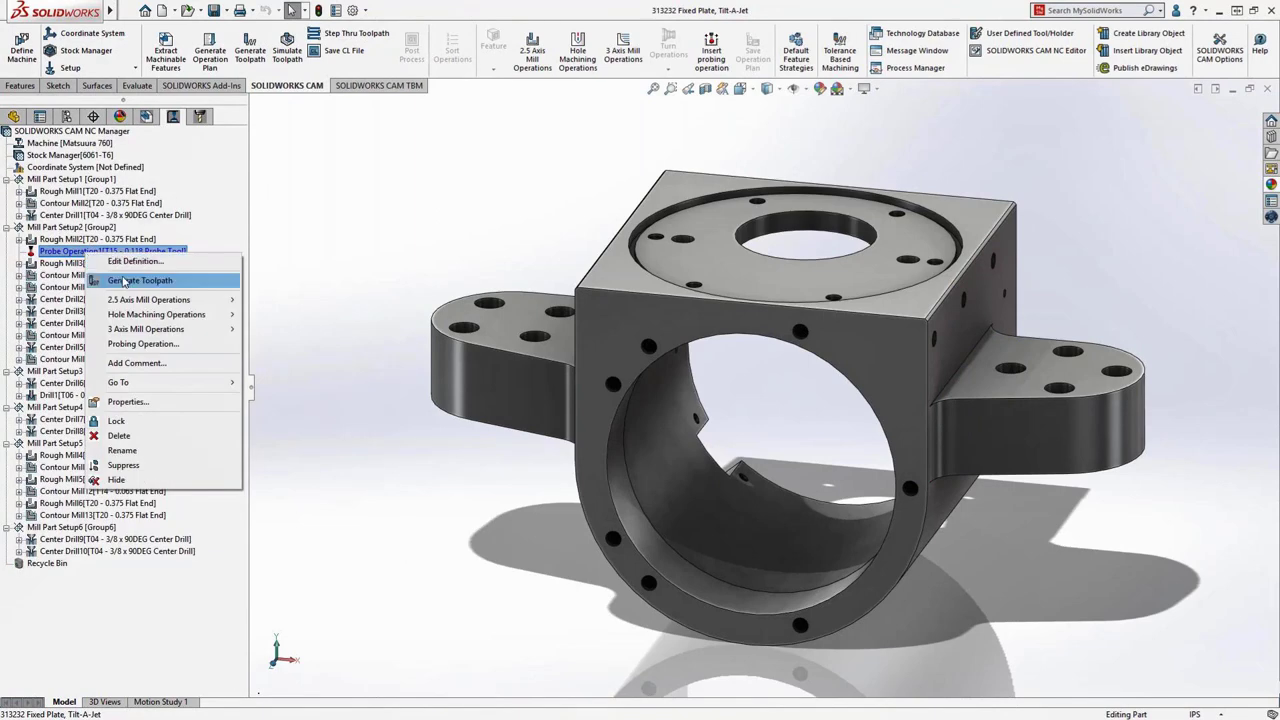
{"action": "left_click", "coordinate": [120, 280]}
{"action": "right_click", "coordinate": [104, 252]}
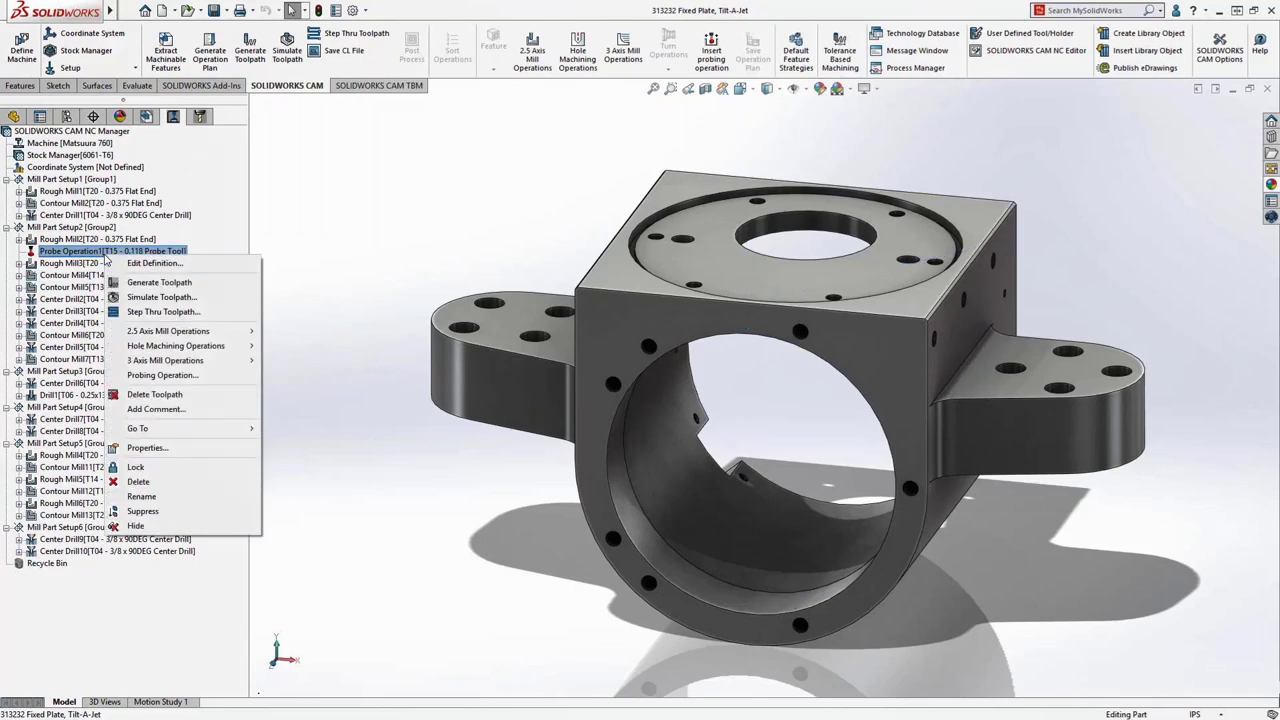
{"action": "left_click", "coordinate": [155, 297]}
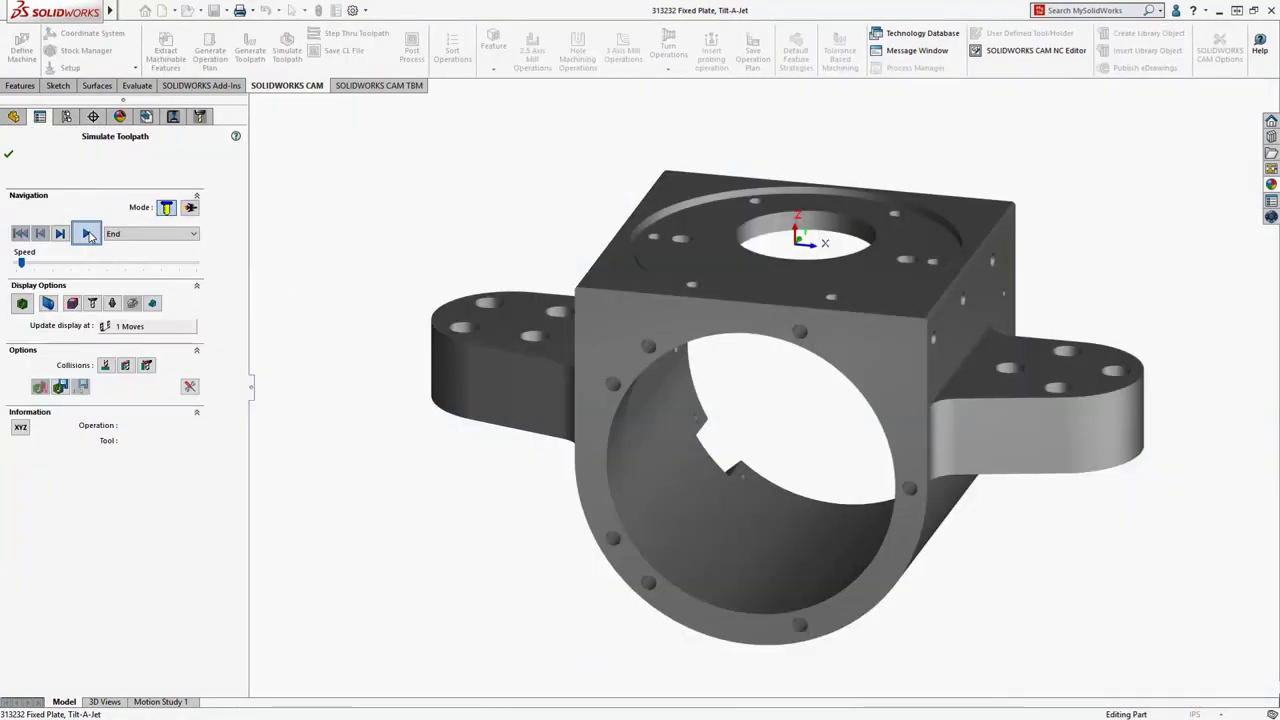
{"action": "left_click", "coordinate": [87, 233]}
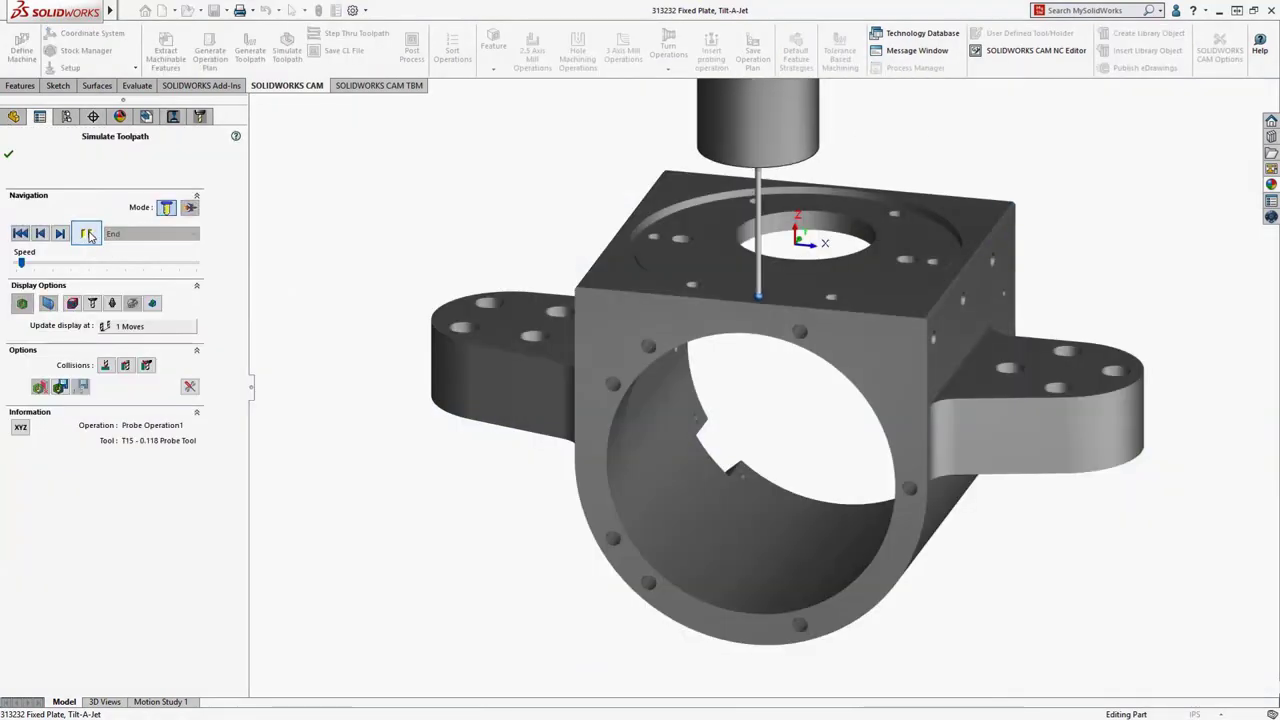
{"action": "left_click", "coordinate": [8, 155]}
{"action": "left_click", "coordinate": [14, 117]}
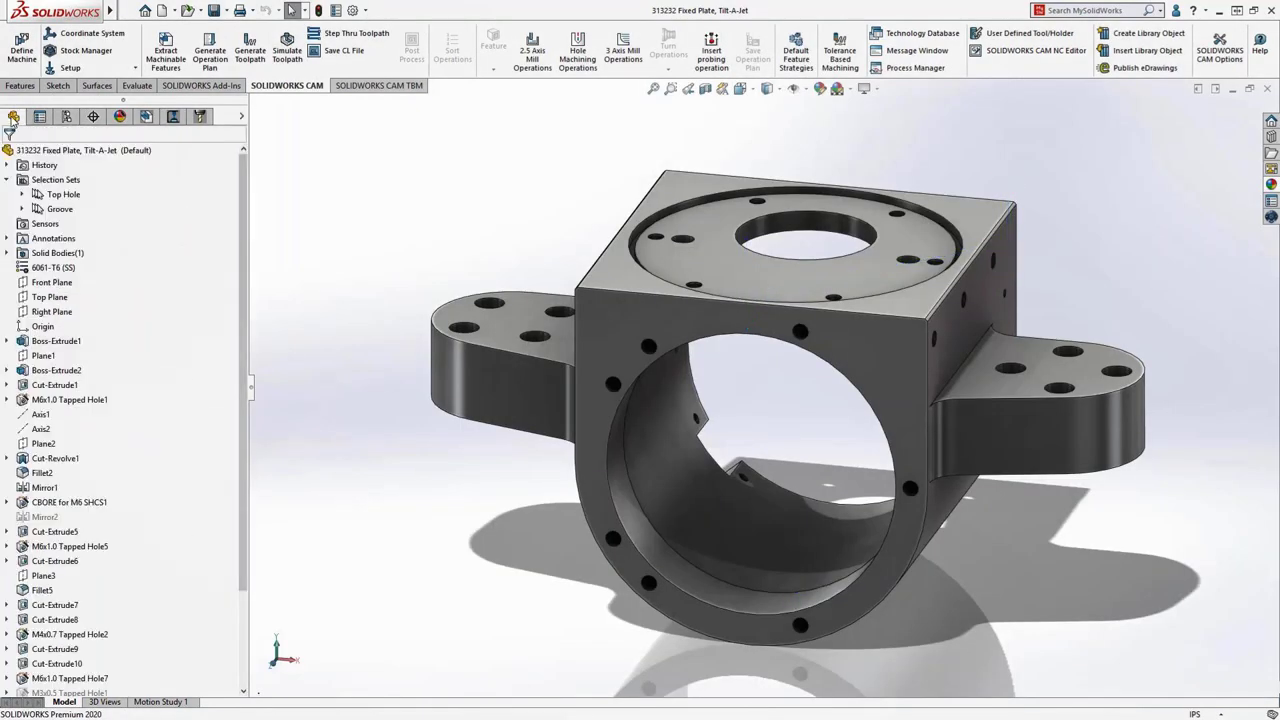
Insert a new probing operation after Contour Mill4 in the CAM operation tree.
{"action": "left_click", "coordinate": [172, 117]}
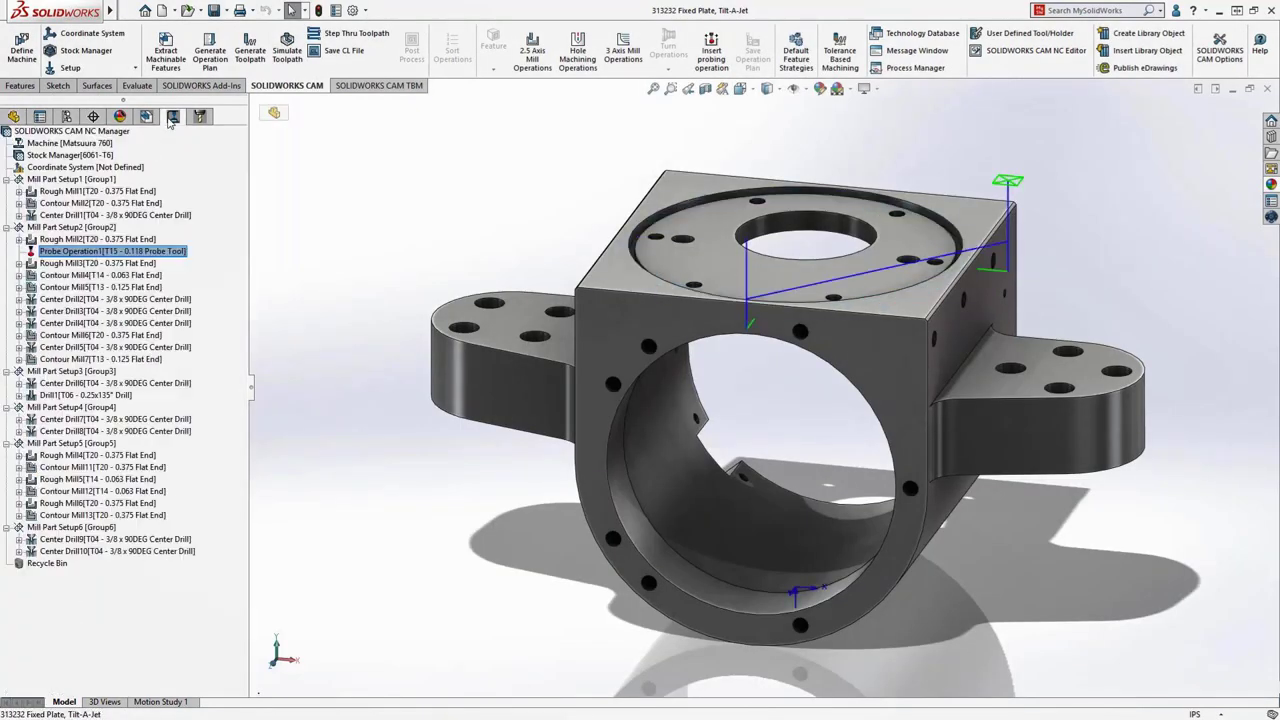
{"action": "right_click", "coordinate": [58, 279]}
{"action": "left_click", "coordinate": [115, 443]}
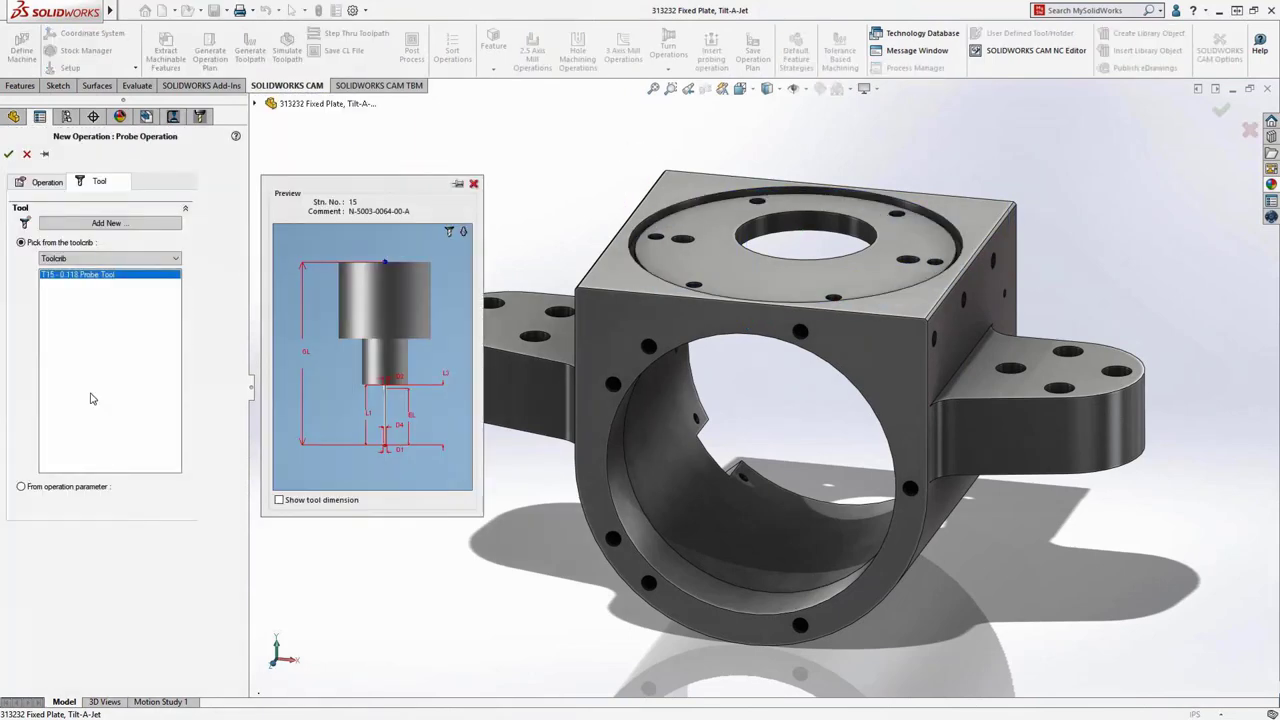
Create Probe Operation2 with the T15 probe, measuring Z on the top recessed face, updating Work Coordinate 55.
{"action": "left_click", "coordinate": [8, 153]}
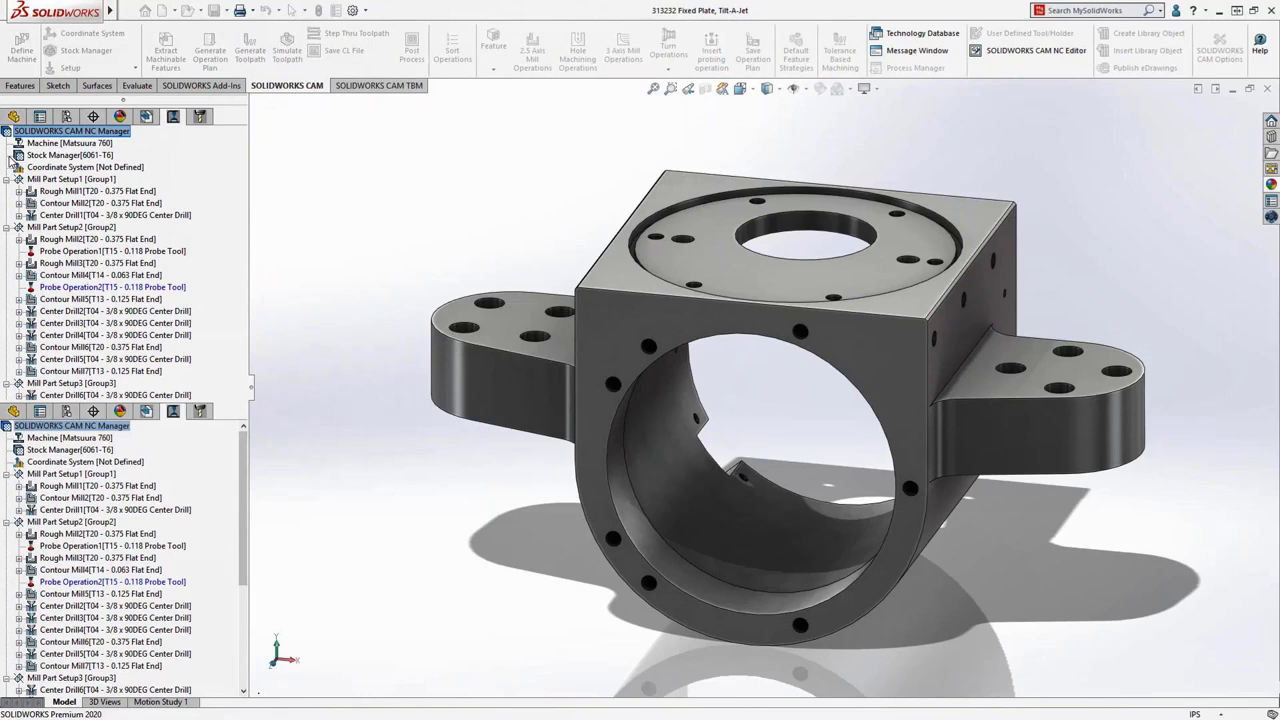
{"action": "left_click", "coordinate": [155, 178]}
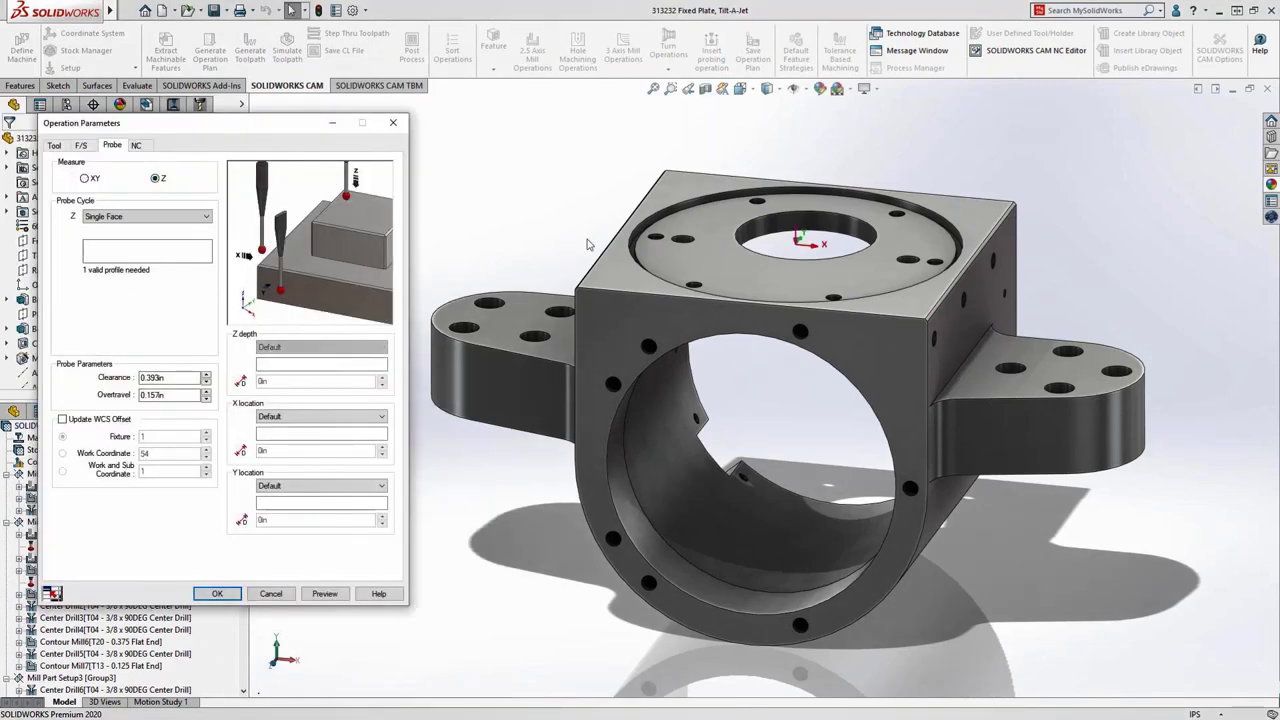
{"action": "left_click", "coordinate": [688, 263]}
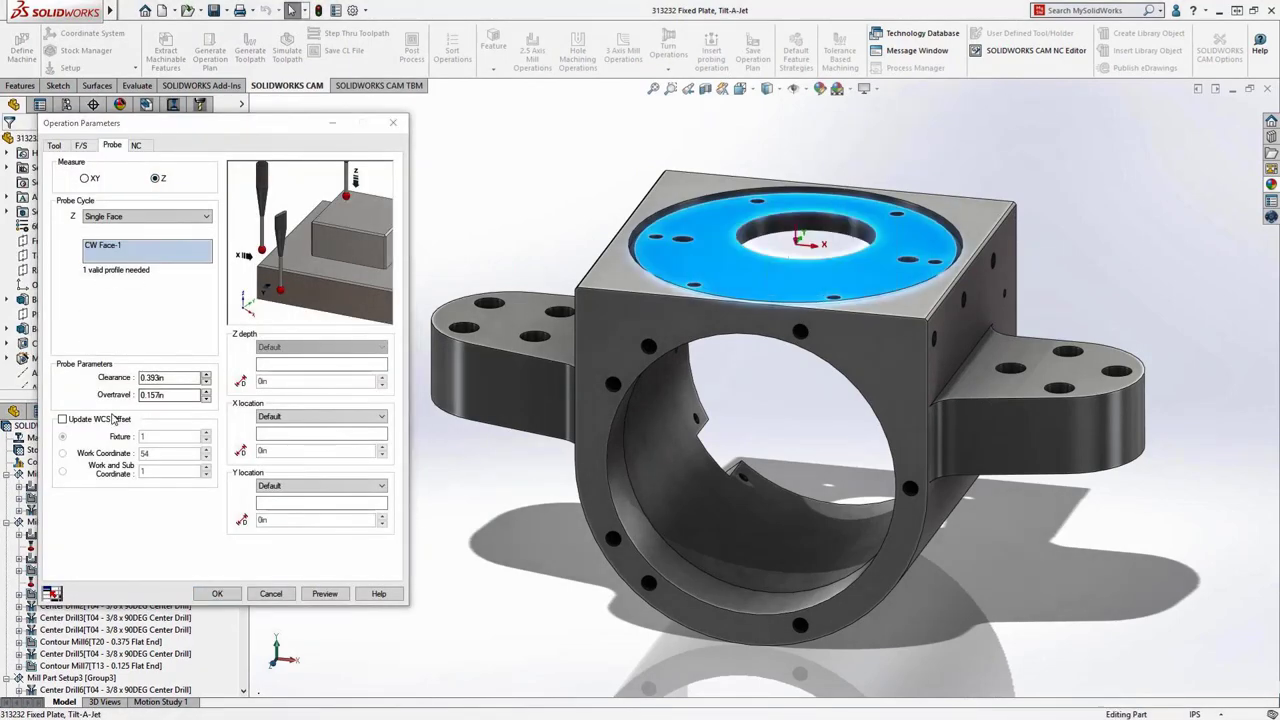
{"action": "left_click", "coordinate": [115, 420]}
{"action": "left_click", "coordinate": [62, 453]}
{"action": "left_click", "coordinate": [206, 449]}
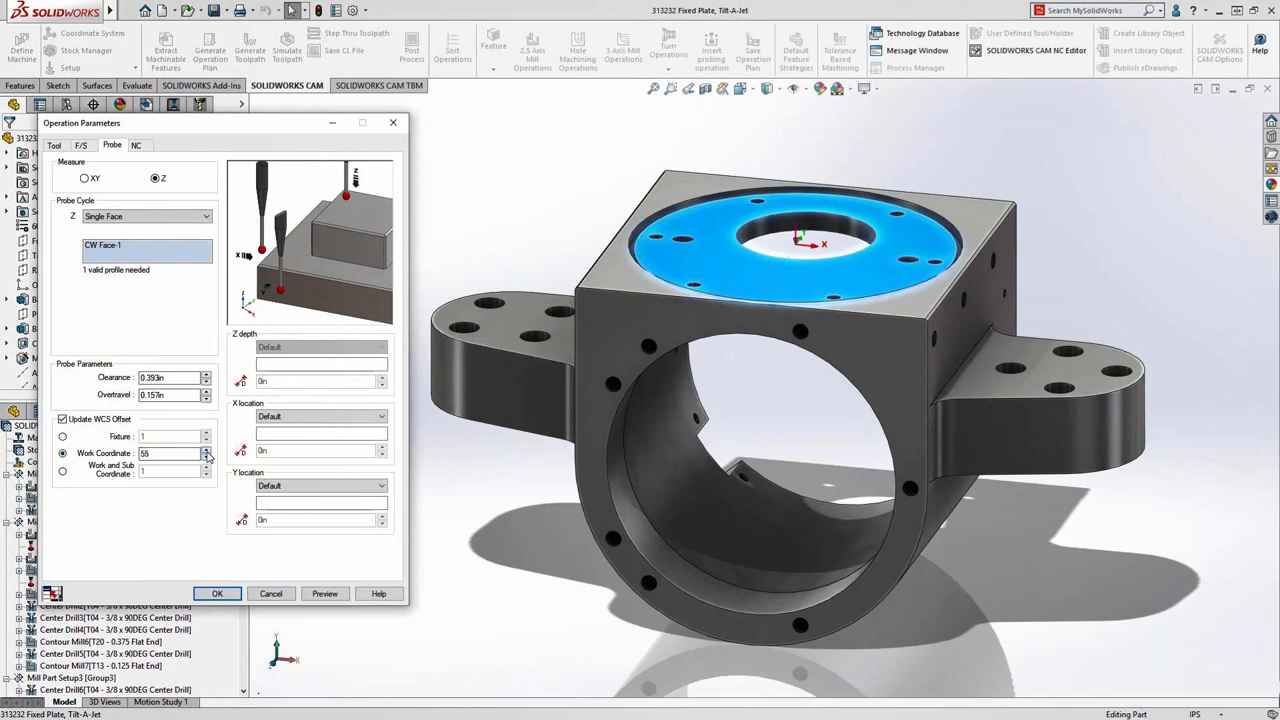
{"action": "left_click", "coordinate": [217, 593]}
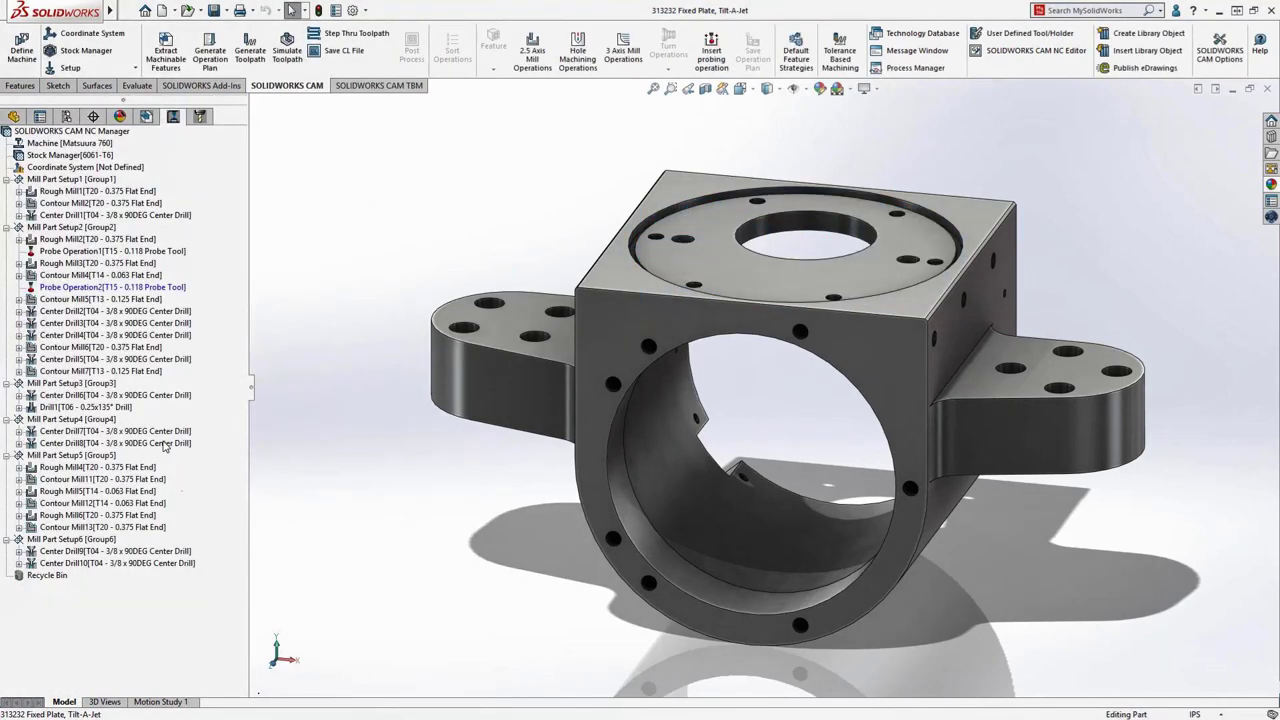
Generate Probe Operation2's toolpath and simulate it, watching the probe descend into the bore.
{"action": "right_click", "coordinate": [112, 289]}
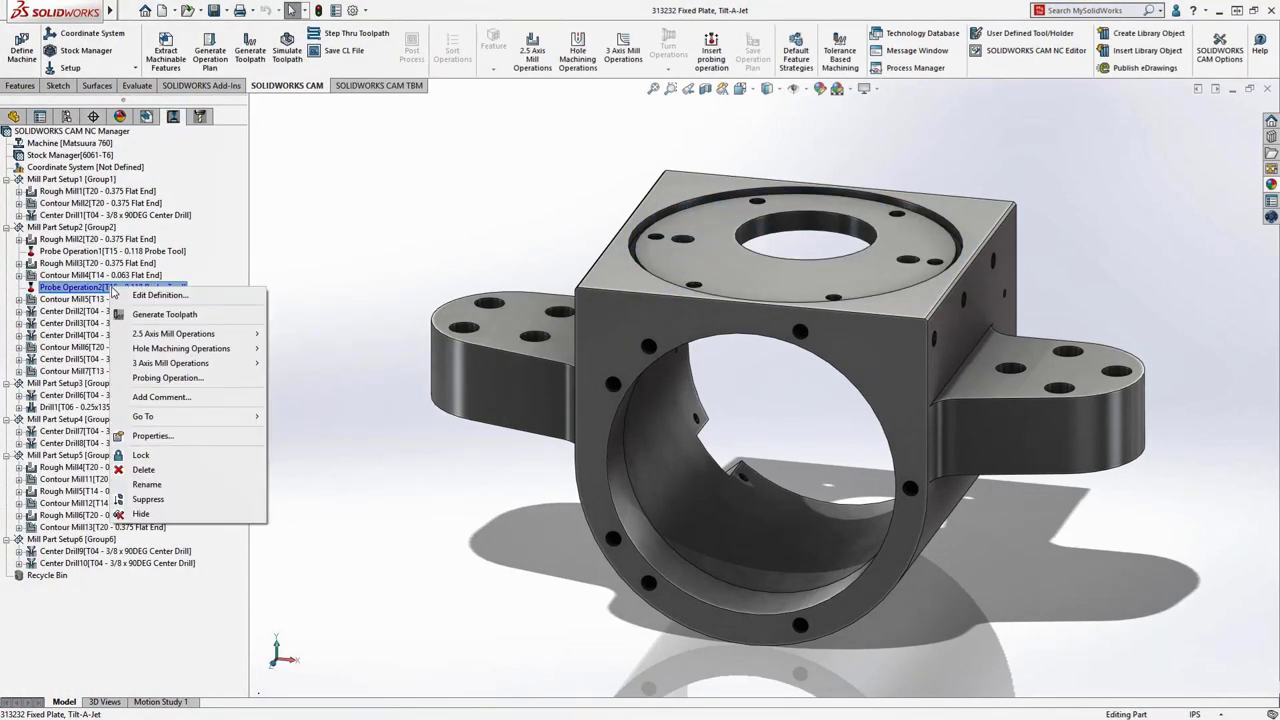
{"action": "left_click", "coordinate": [130, 315]}
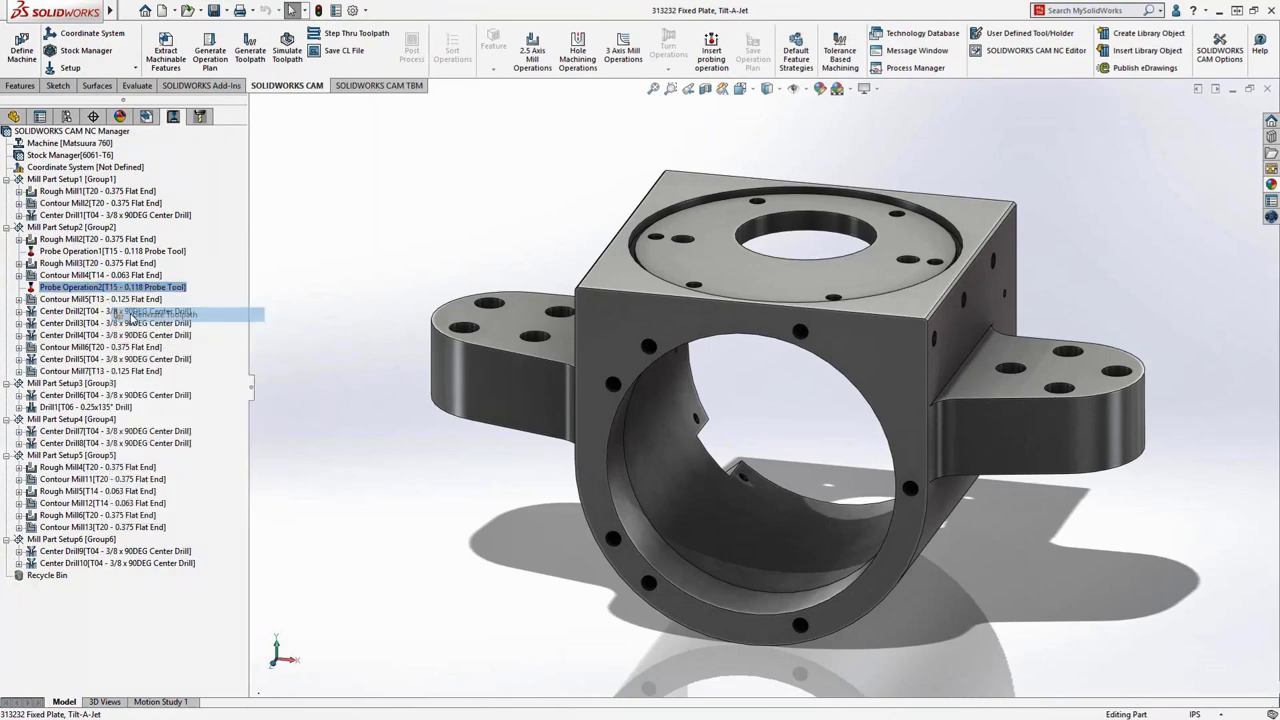
{"action": "right_click", "coordinate": [120, 289]}
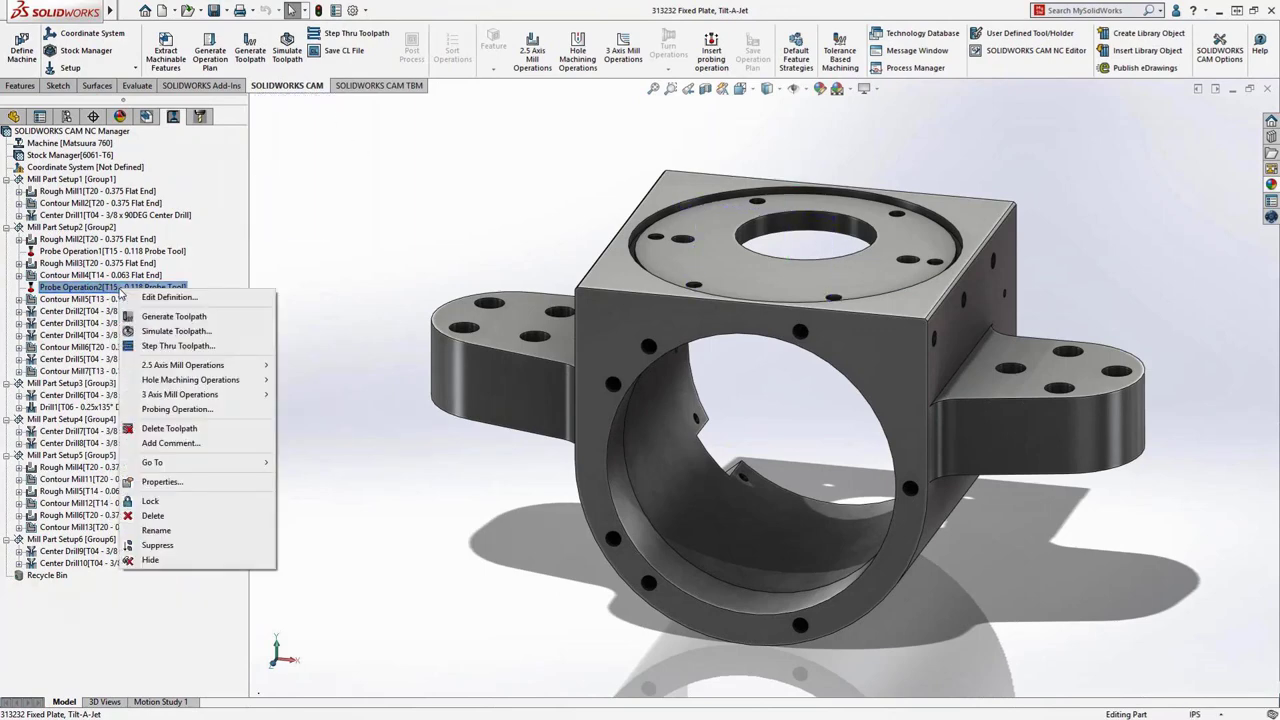
{"action": "left_click", "coordinate": [176, 331]}
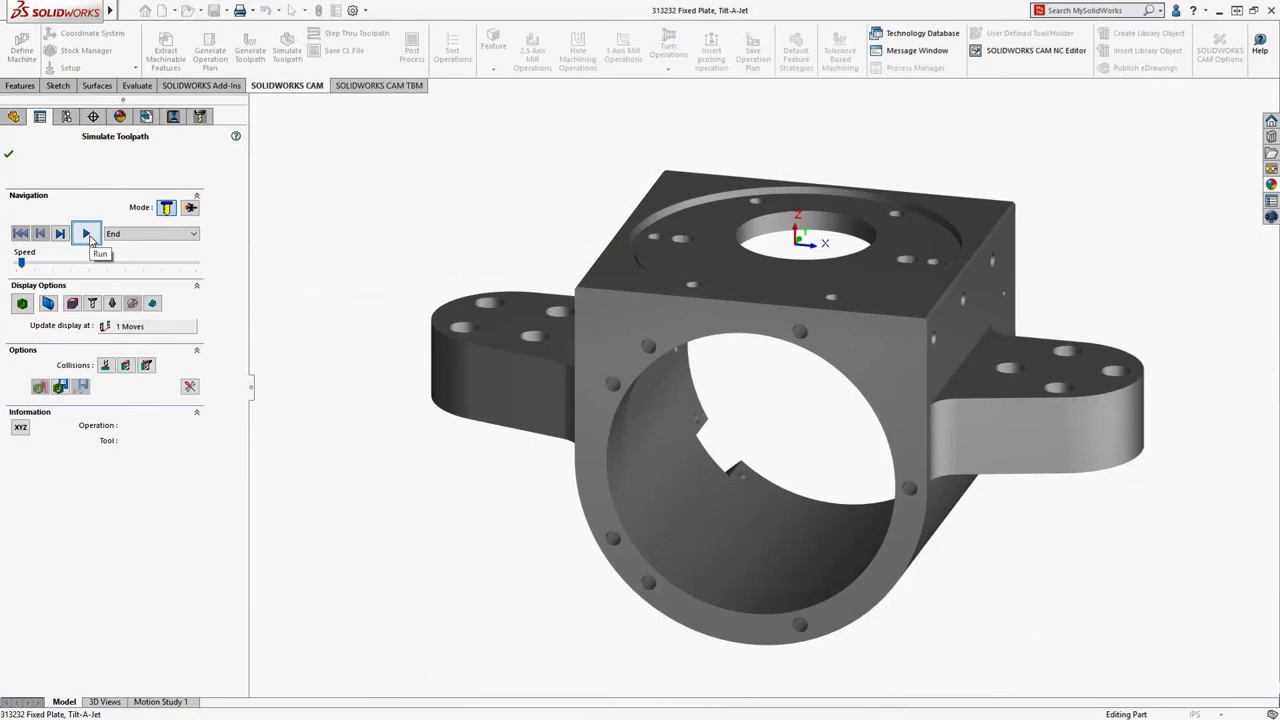
{"action": "left_click", "coordinate": [87, 234]}
{"action": "left_click", "coordinate": [8, 154]}
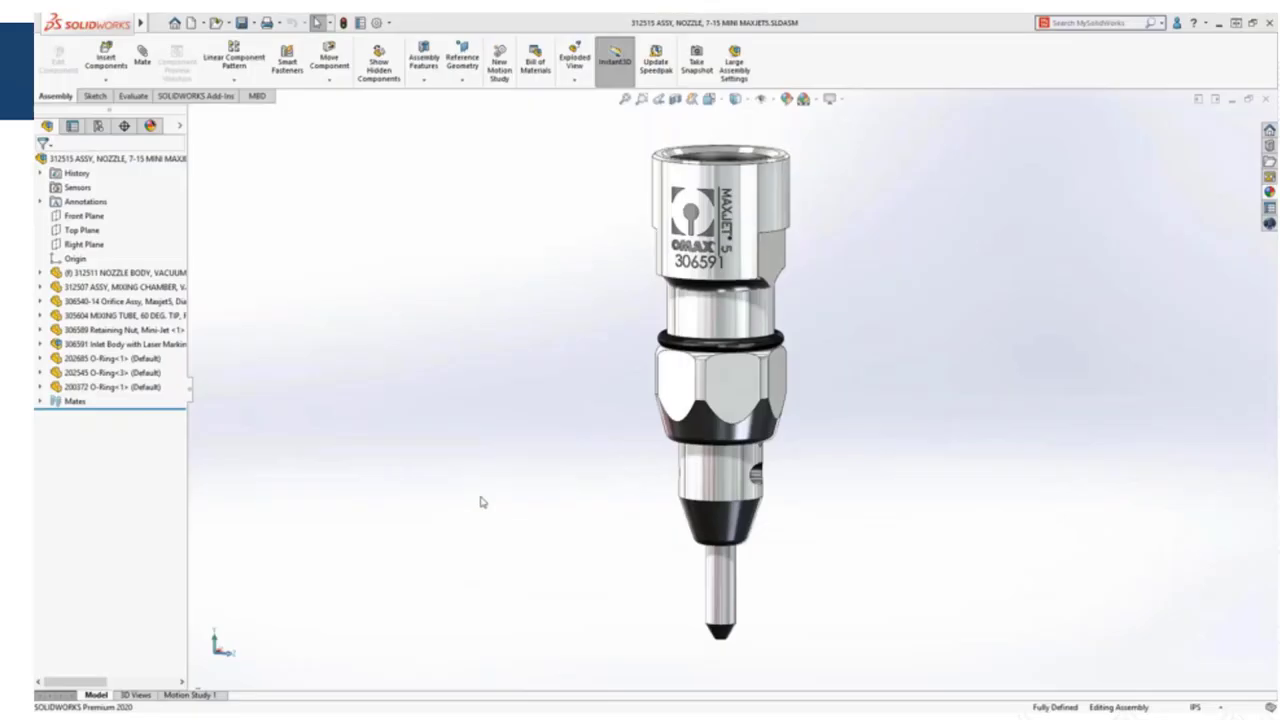
Cycle the nozzle through its saved views, ending on the 3D for DWG 2 view.
{"action": "key", "text": "space"}
{"action": "left_click", "coordinate": [387, 356]}
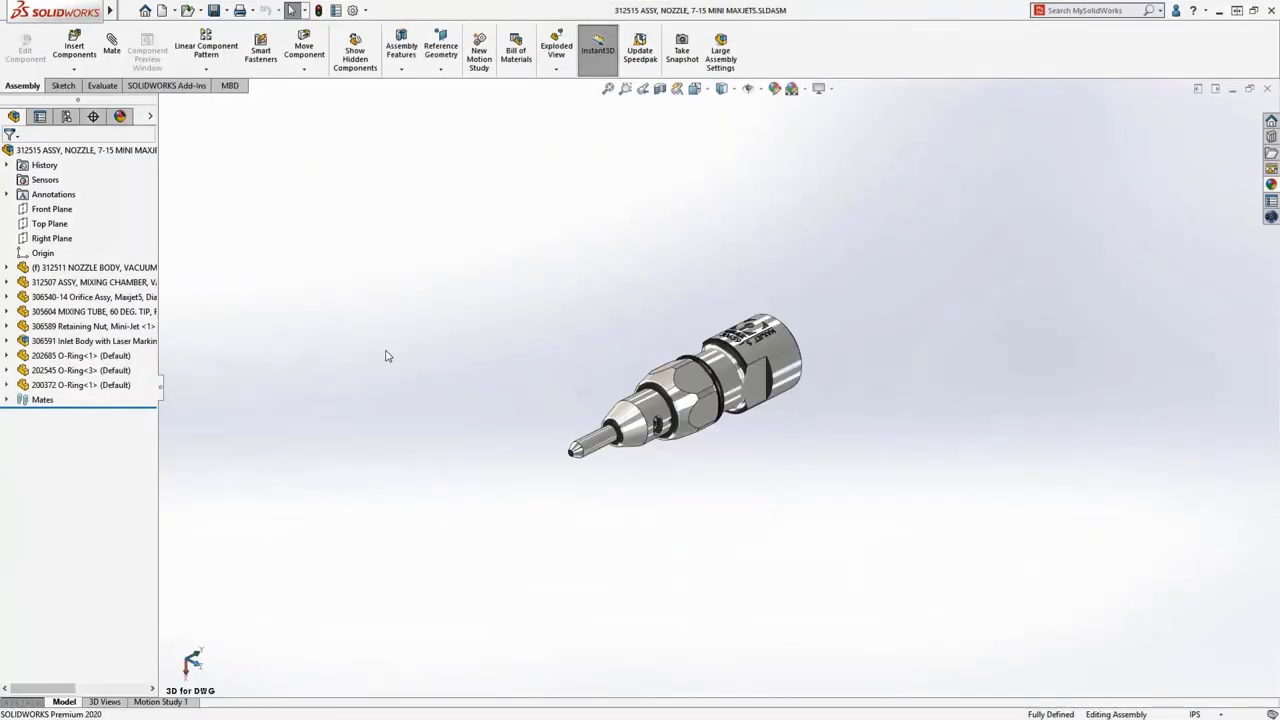
{"action": "key", "text": "space"}
{"action": "left_click", "coordinate": [393, 400]}
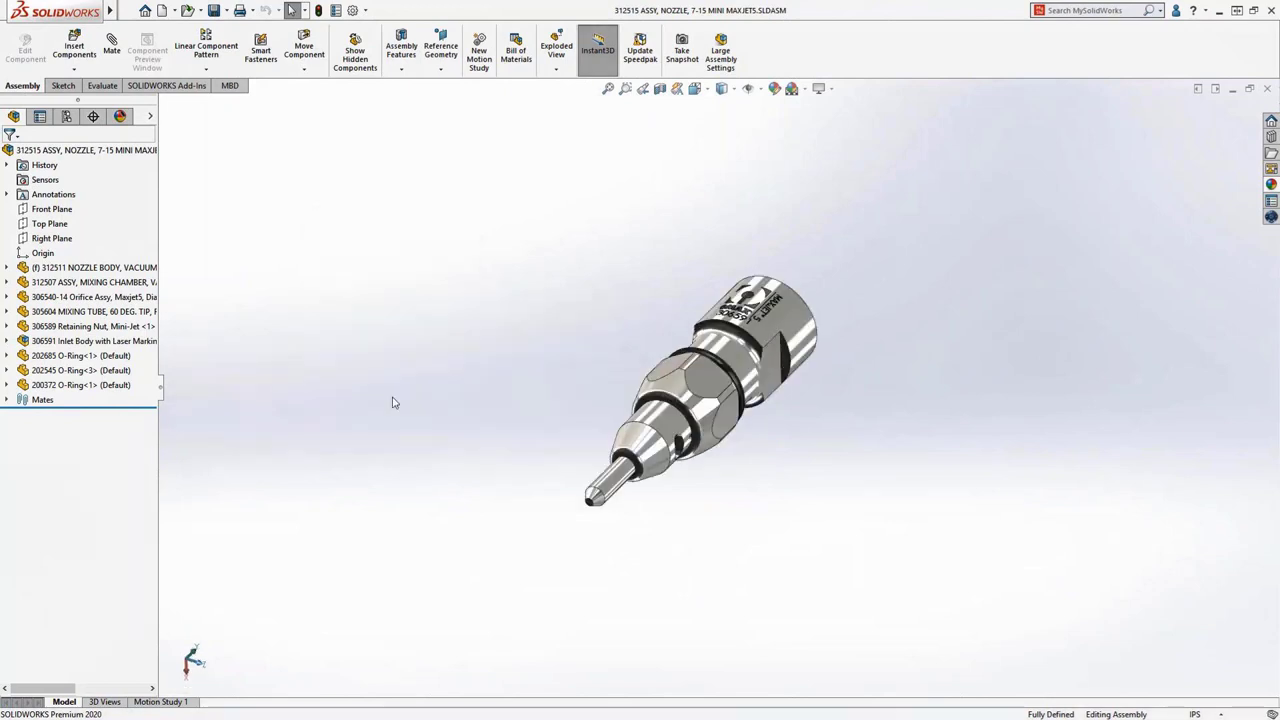
{"action": "key", "text": "space"}
{"action": "left_click", "coordinate": [393, 373]}
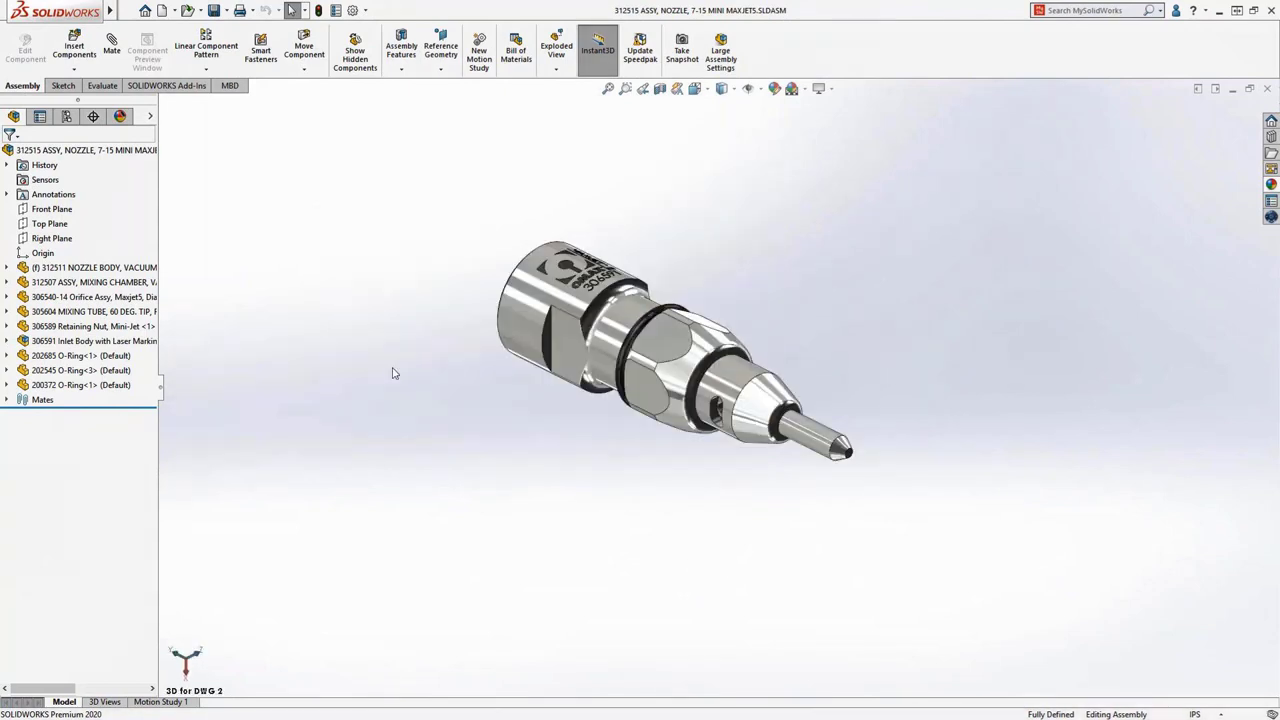
Play the Partial Assembly configuration's explode animation and close the Animation Controller.
{"action": "left_click", "coordinate": [66, 116]}
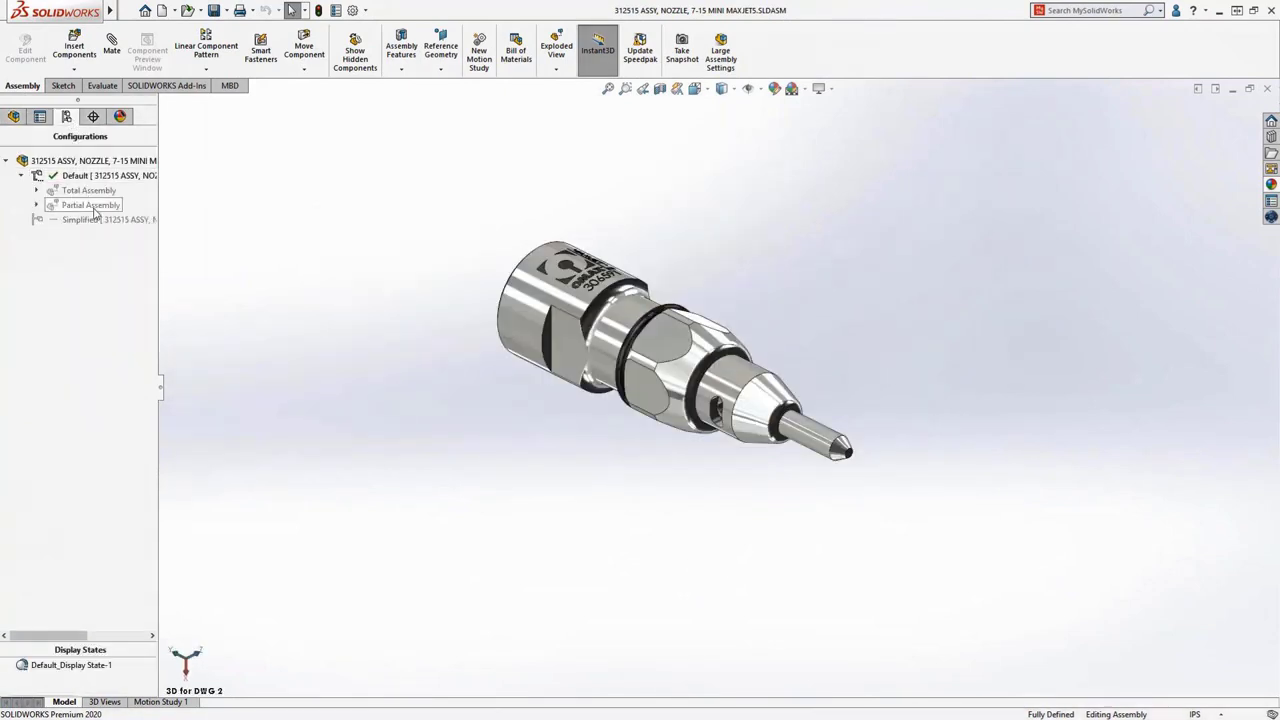
{"action": "right_click", "coordinate": [95, 211]}
{"action": "left_click", "coordinate": [113, 236]}
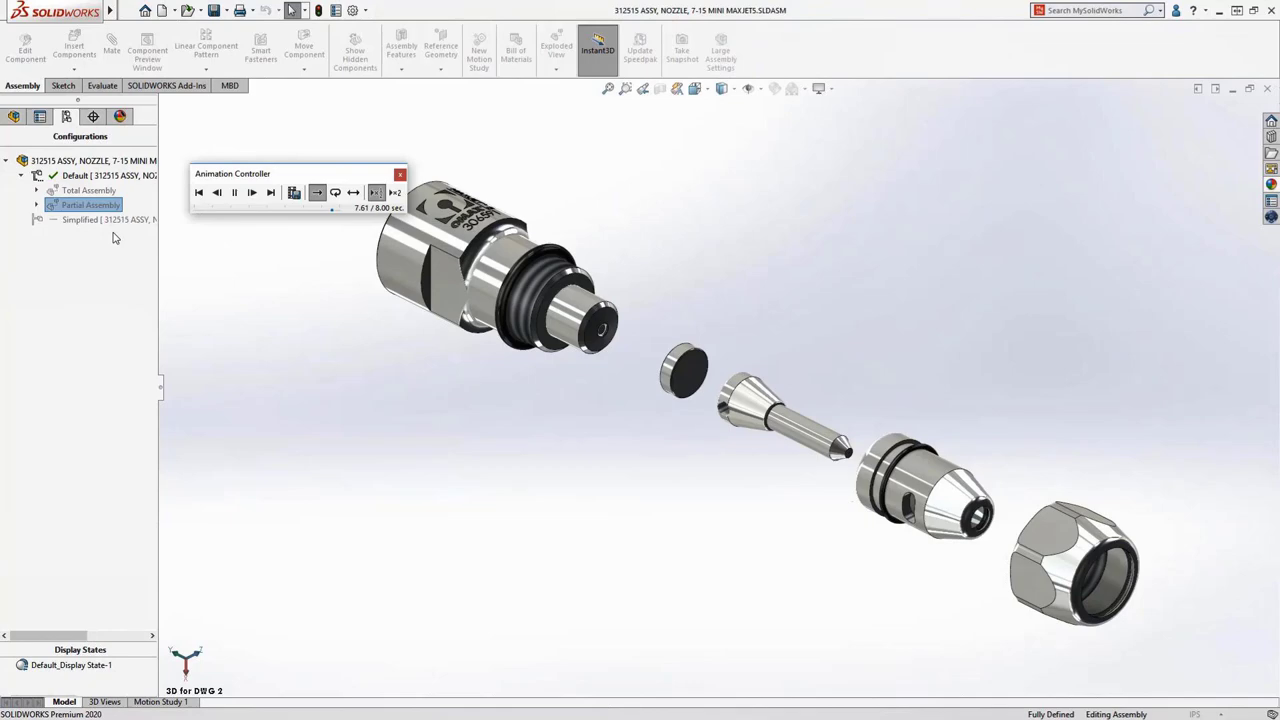
{"action": "left_click", "coordinate": [400, 174]}
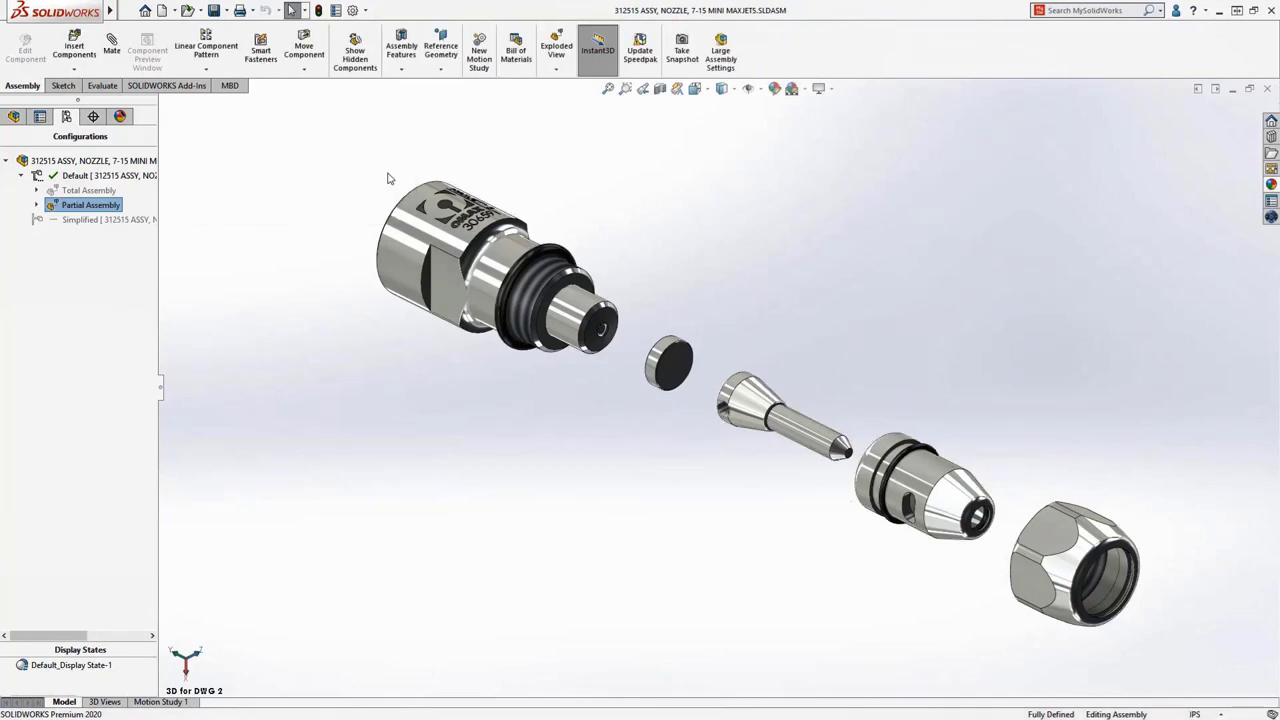
{"action": "key", "text": "super+Tab"}
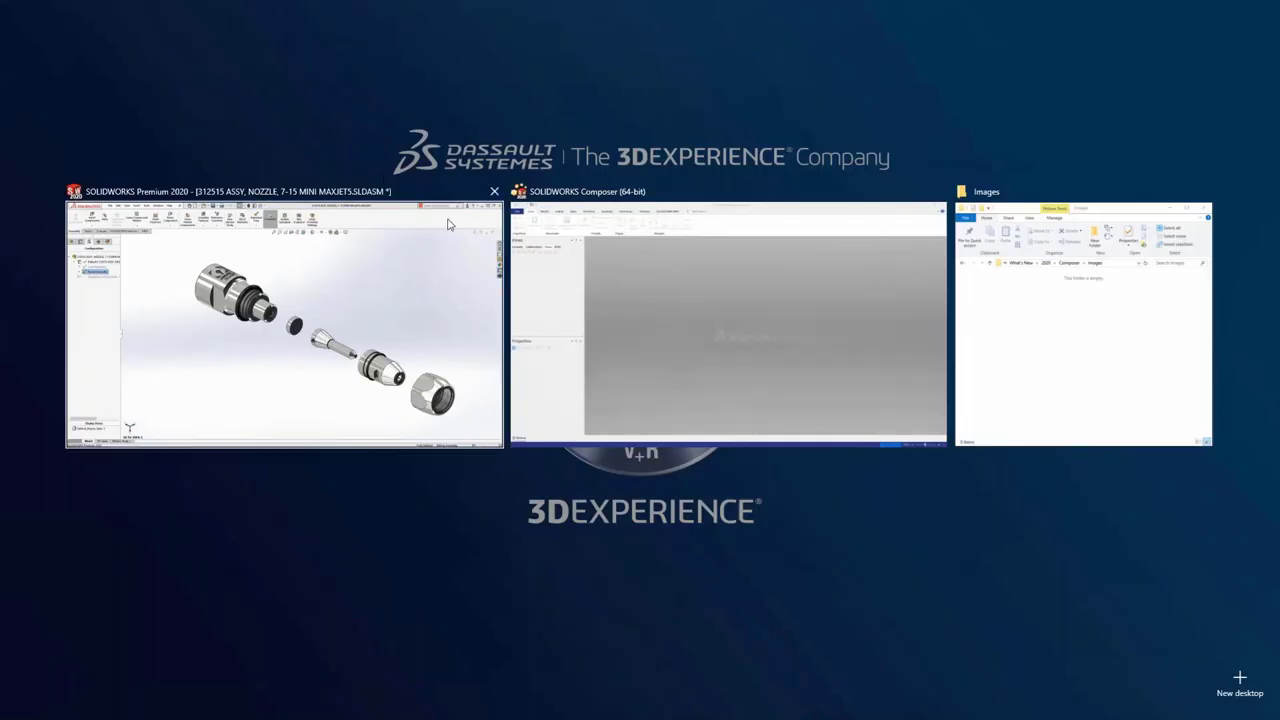
Open the 312515 ASSY, NOZZLE file in Composer with its Default configuration, timeline at about 0.75.
{"action": "left_click", "coordinate": [700, 320]}
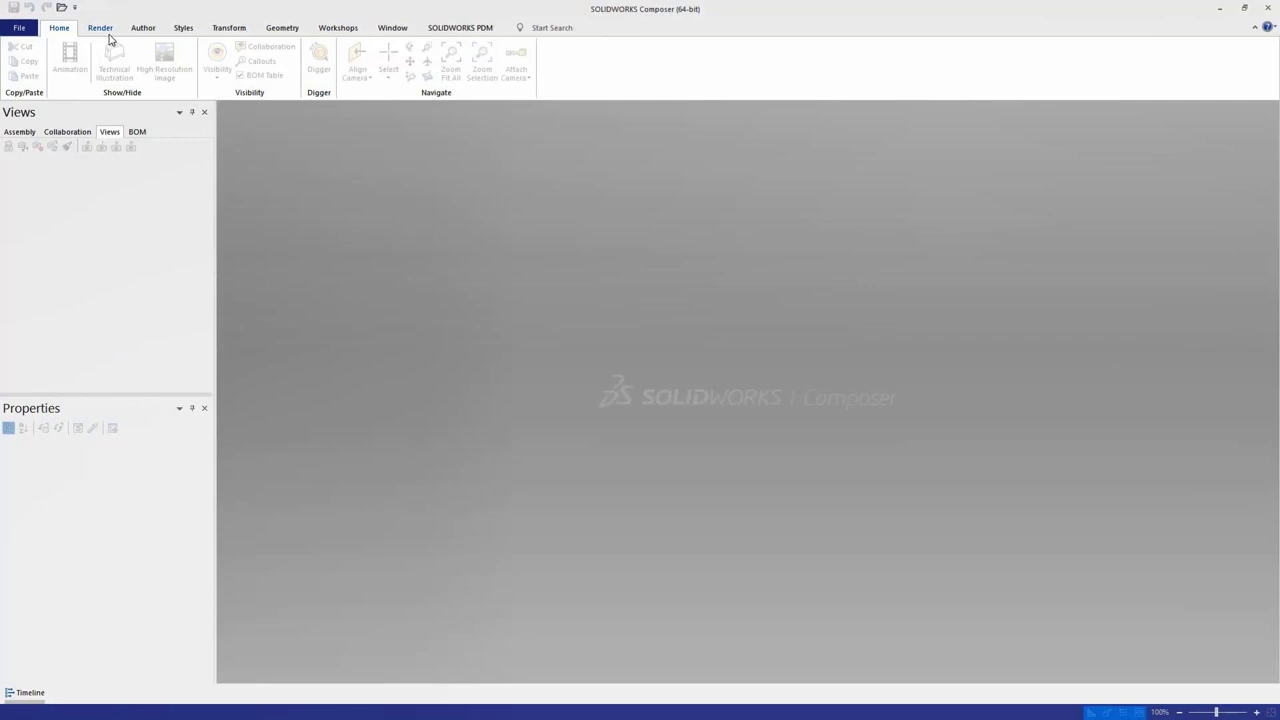
{"action": "left_click", "coordinate": [61, 8]}
{"action": "left_click", "coordinate": [546, 184]}
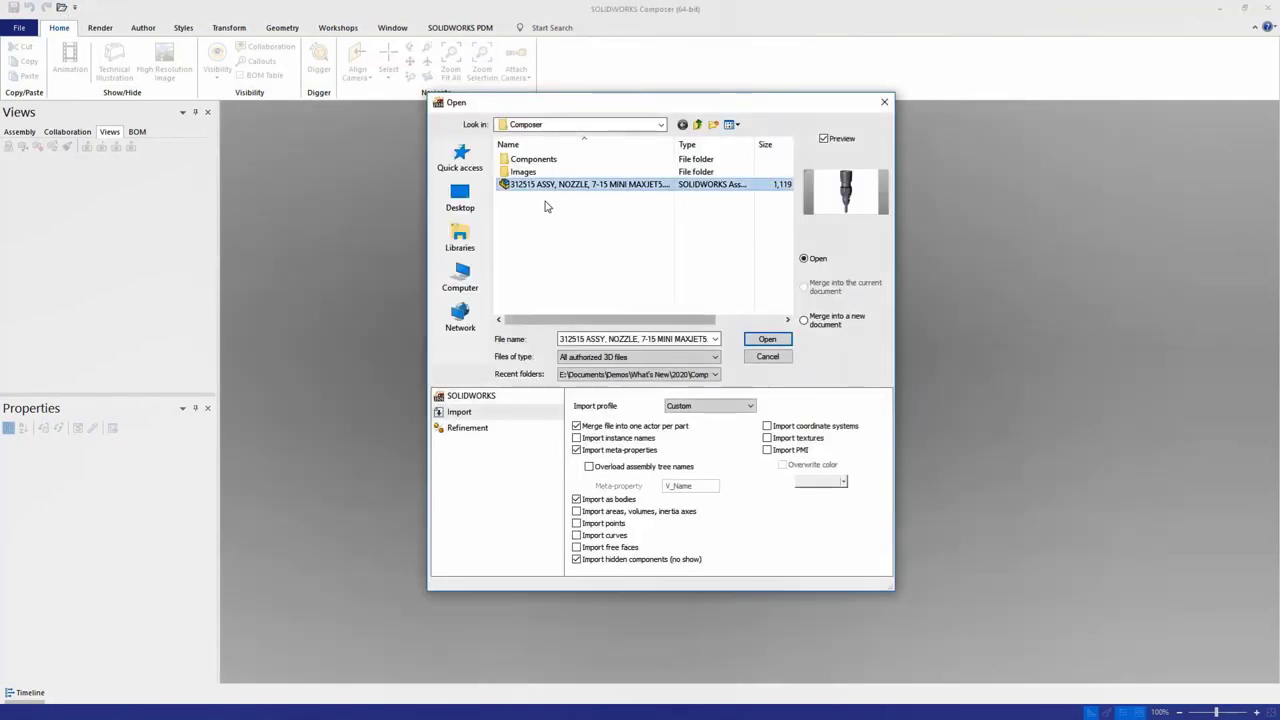
{"action": "left_click", "coordinate": [486, 398]}
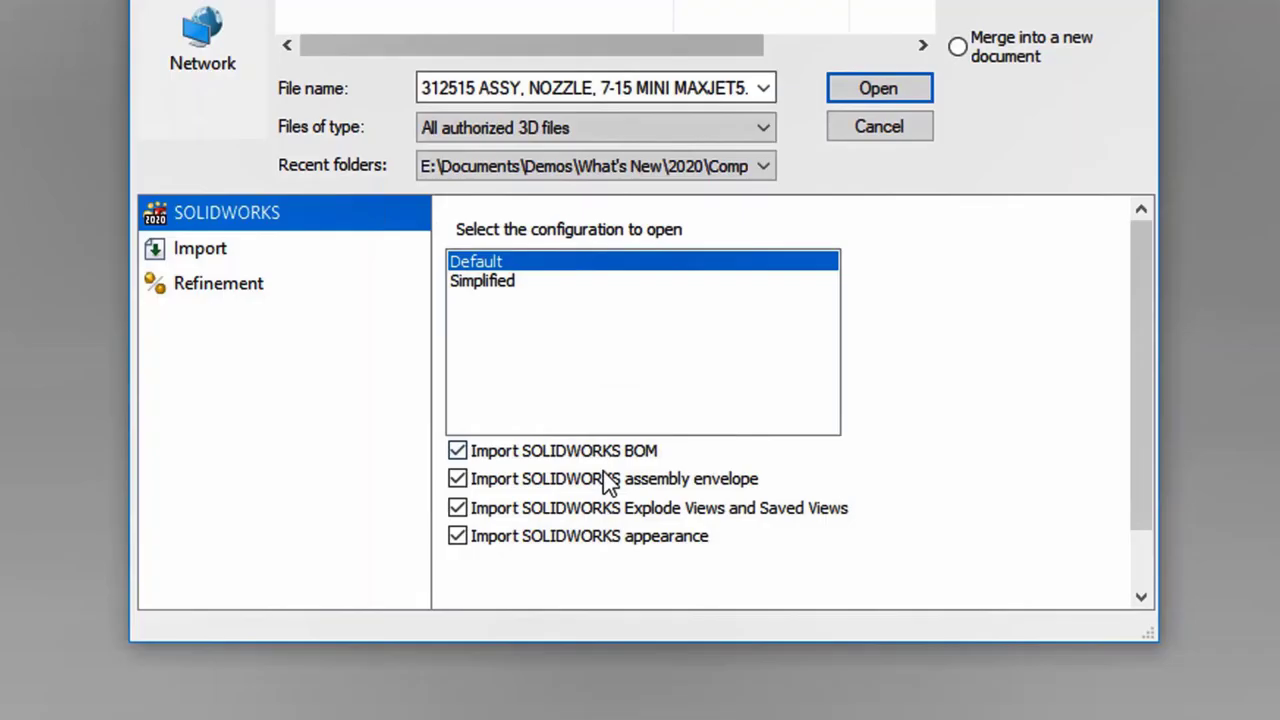
{"action": "left_click", "coordinate": [882, 95]}
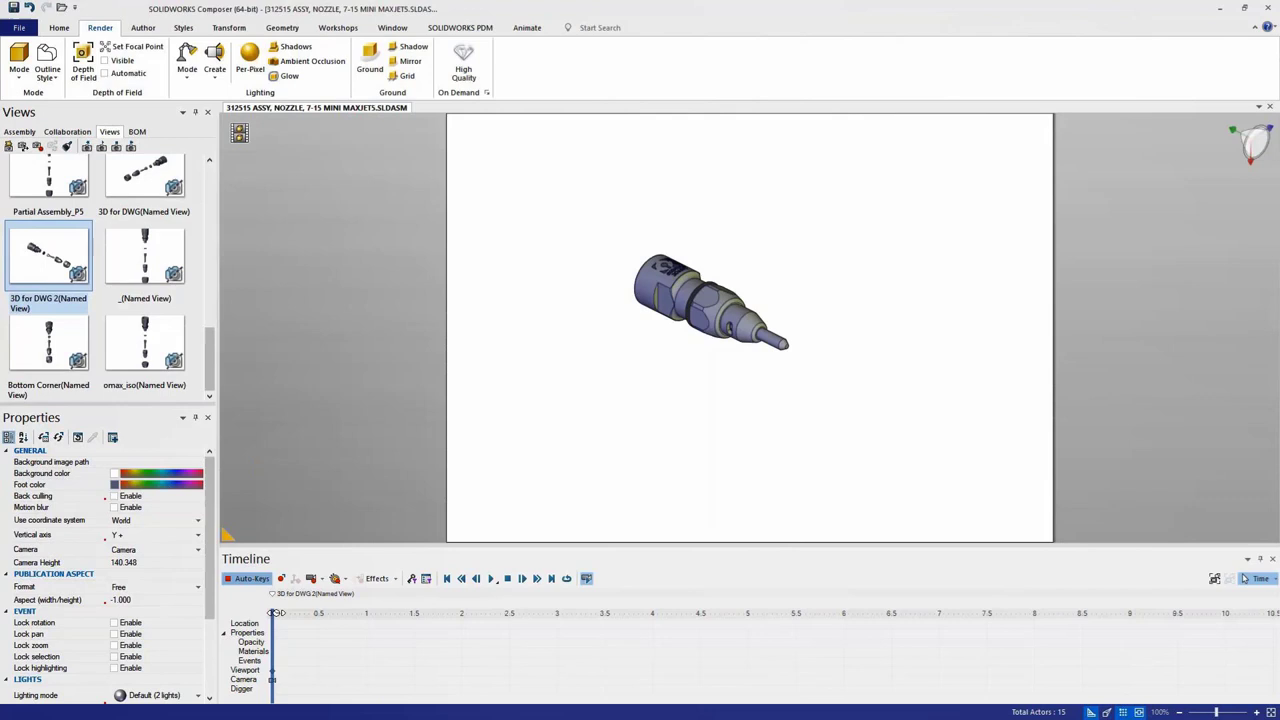
{"action": "left_click_drag", "start_coordinate": [276, 613], "coordinate": [368, 614]}
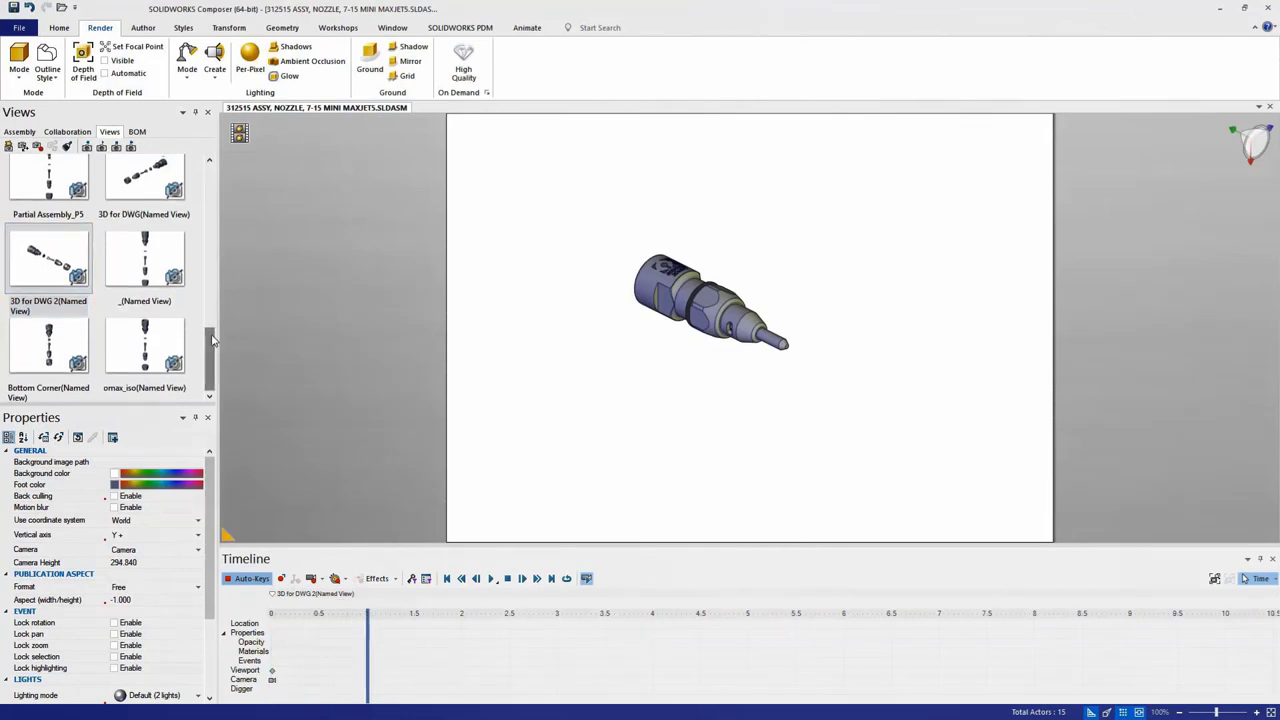
Place the Partial Assembly_P4 and Total Assembly_T9 Nozzle Body views onto the Composer timeline.
{"action": "scroll", "coordinate": [213, 340], "scroll_direction": "up", "scroll_amount": 2}
{"action": "left_click_drag", "start_coordinate": [145, 258], "coordinate": [368, 640]}
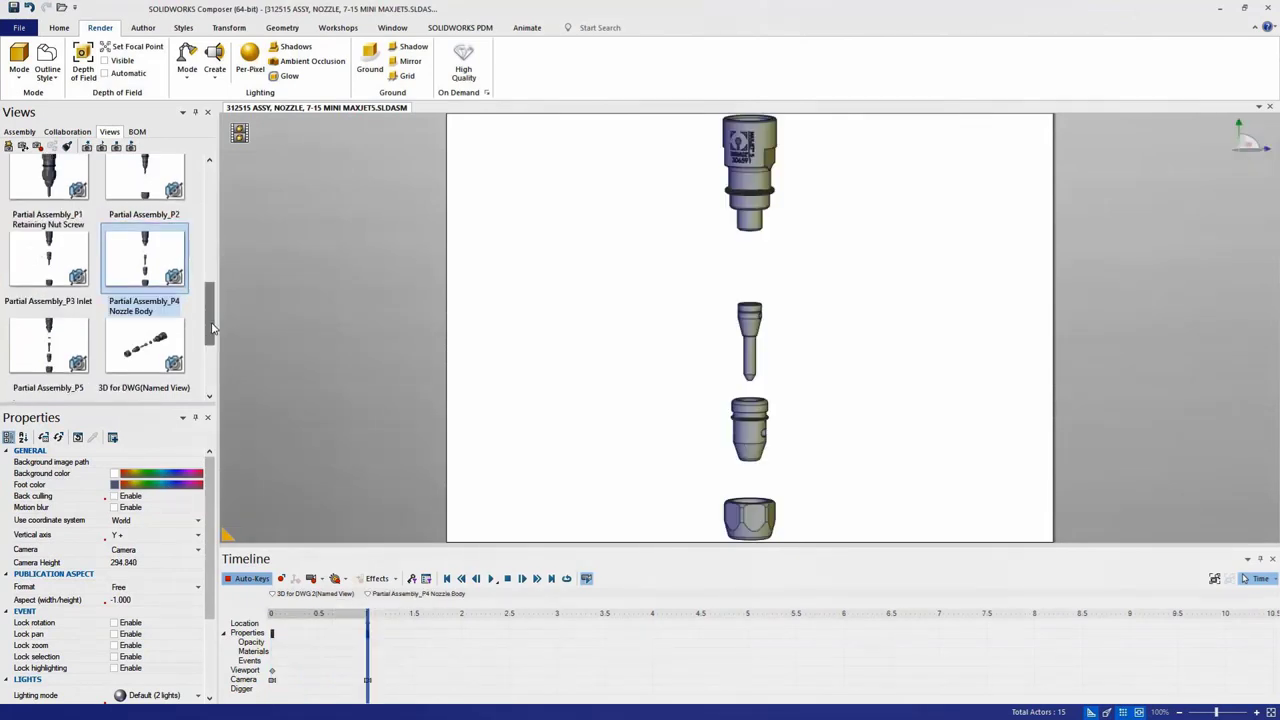
{"action": "scroll", "coordinate": [113, 347], "scroll_direction": "up", "scroll_amount": 3}
{"action": "left_click_drag", "start_coordinate": [140, 335], "coordinate": [388, 672]}
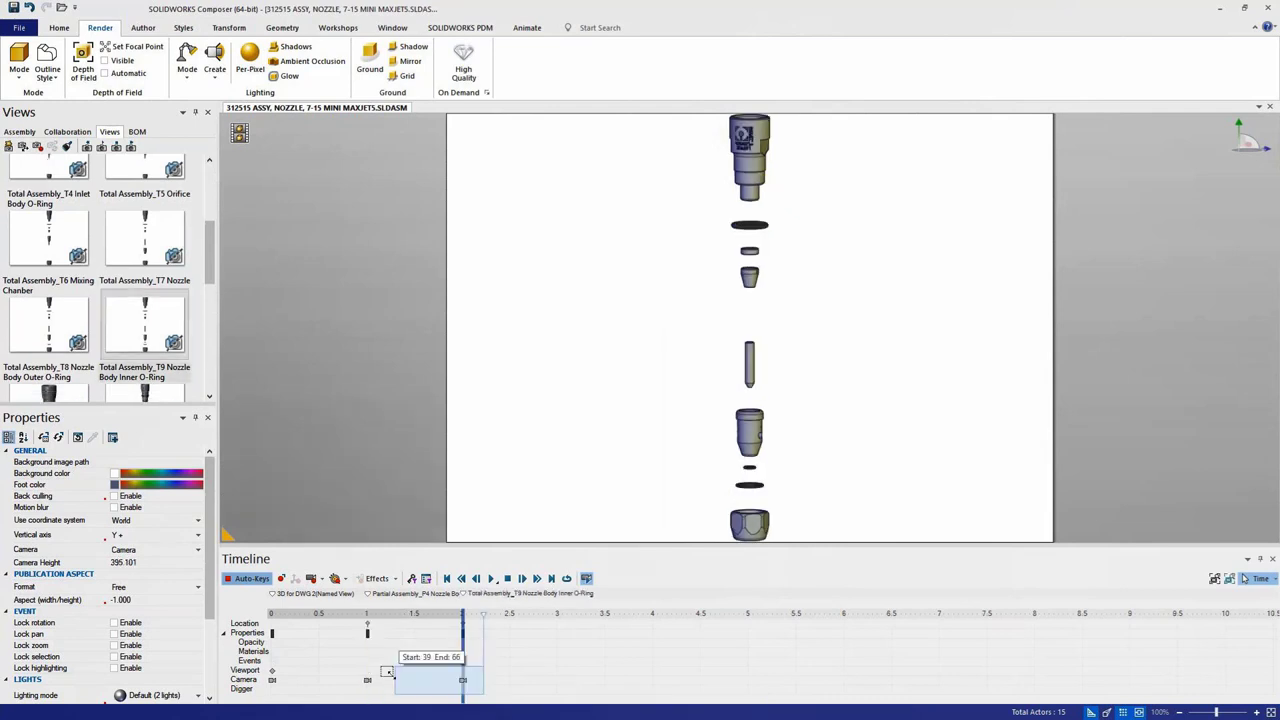
{"action": "mouse_move", "coordinate": [462, 613]}
{"action": "left_mouse_down"}
{"action": "mouse_move", "coordinate": [272, 613]}
{"action": "mouse_move", "coordinate": [462, 612]}
{"action": "left_mouse_up"}
Export the timeline animation as an MP4 video from the Video workshop.
{"action": "left_click", "coordinate": [338, 27]}
{"action": "left_click", "coordinate": [365, 60]}
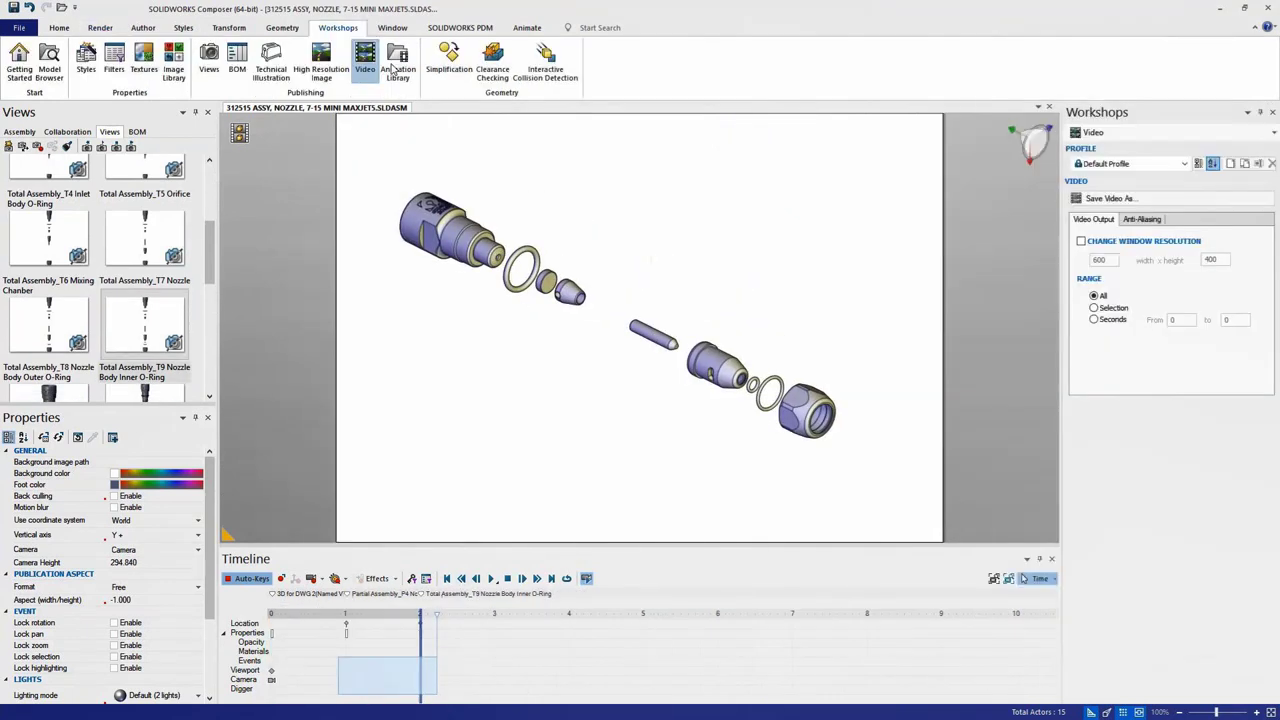
{"action": "left_click", "coordinate": [1103, 199]}
{"action": "left_click", "coordinate": [797, 557]}
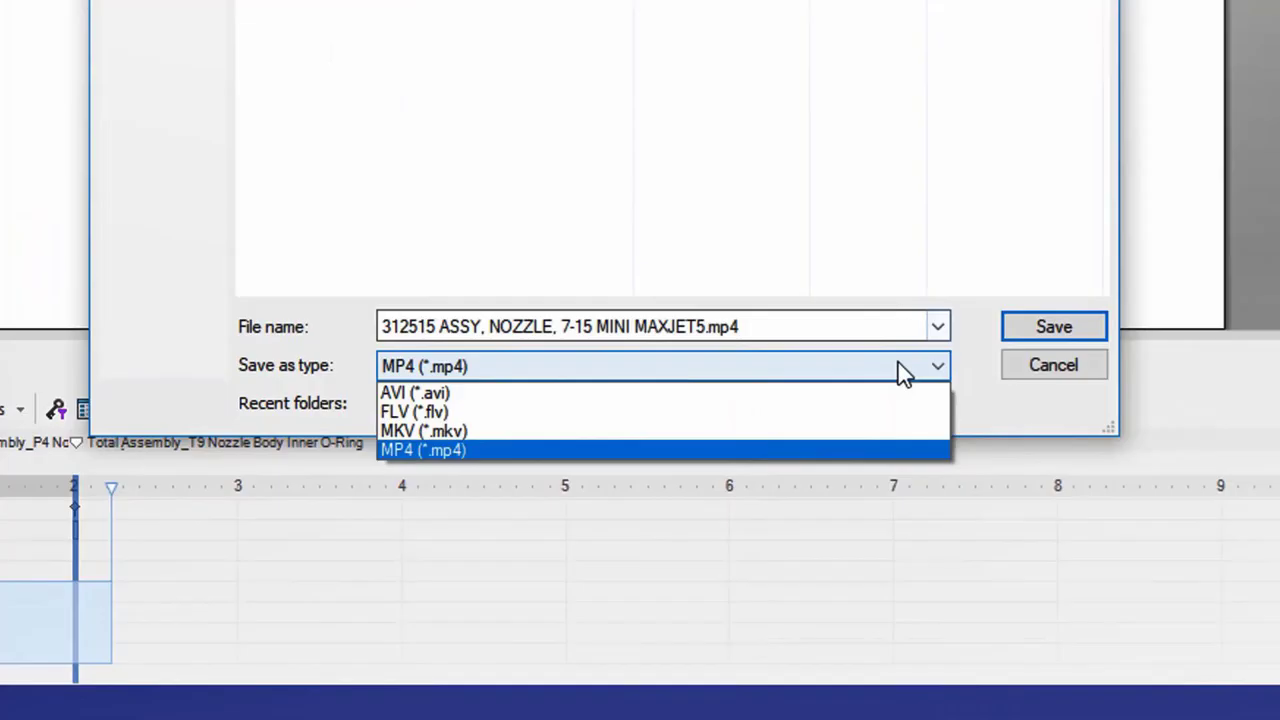
{"action": "left_click", "coordinate": [797, 596]}
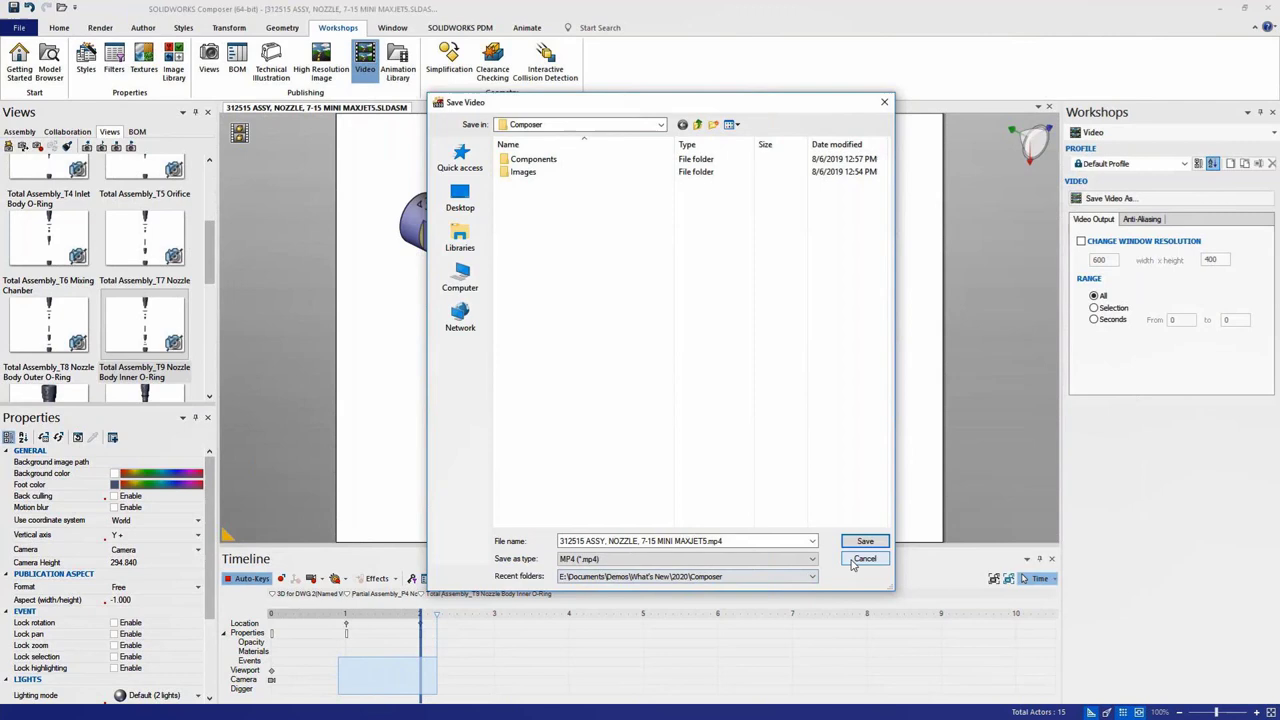
{"action": "key", "text": "Return"}
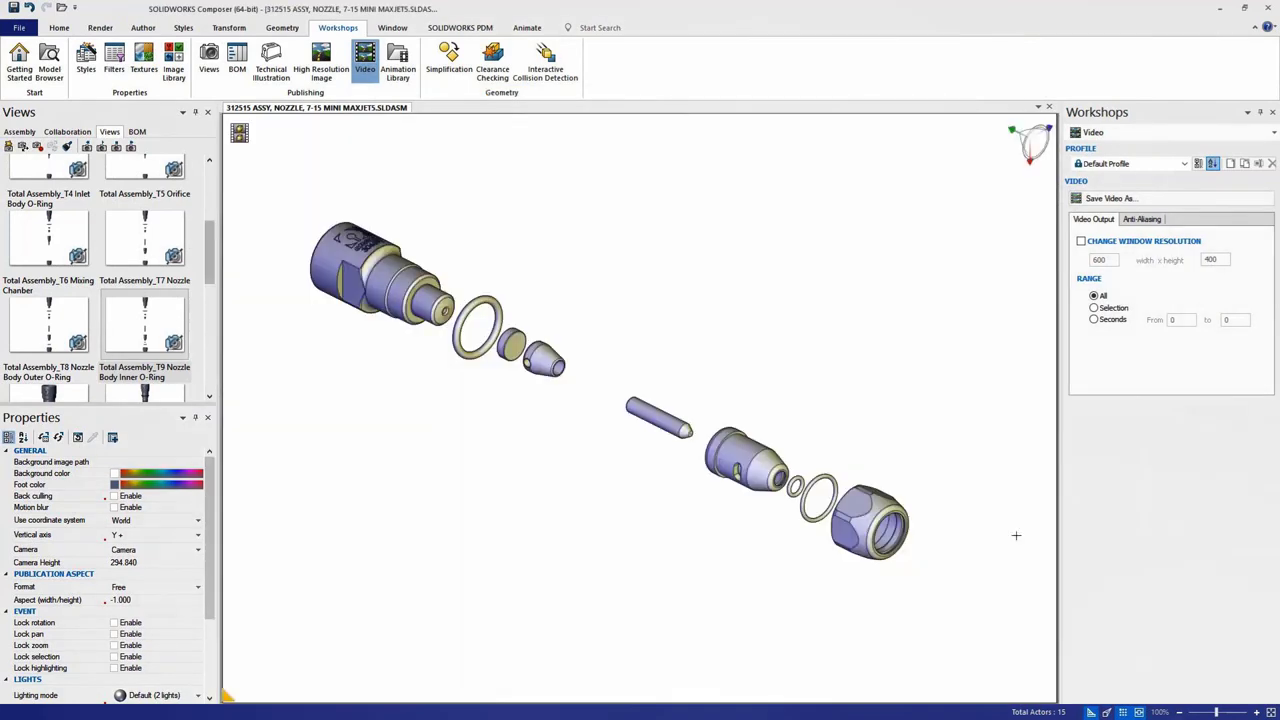
In High Resolution Image, apply Collapse View, set vertical axis to X-, and enable 360° Capture.
{"action": "left_click", "coordinate": [334, 70]}
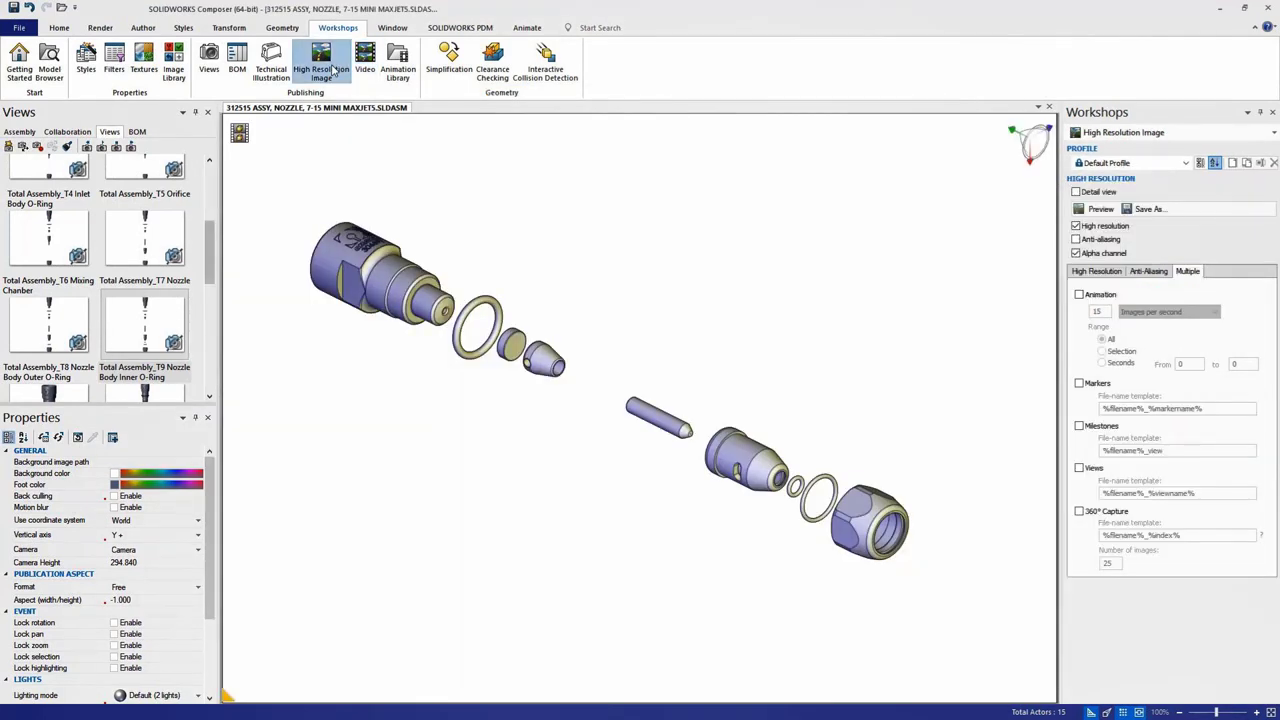
{"action": "left_click_drag", "start_coordinate": [210, 245], "coordinate": [210, 195]}
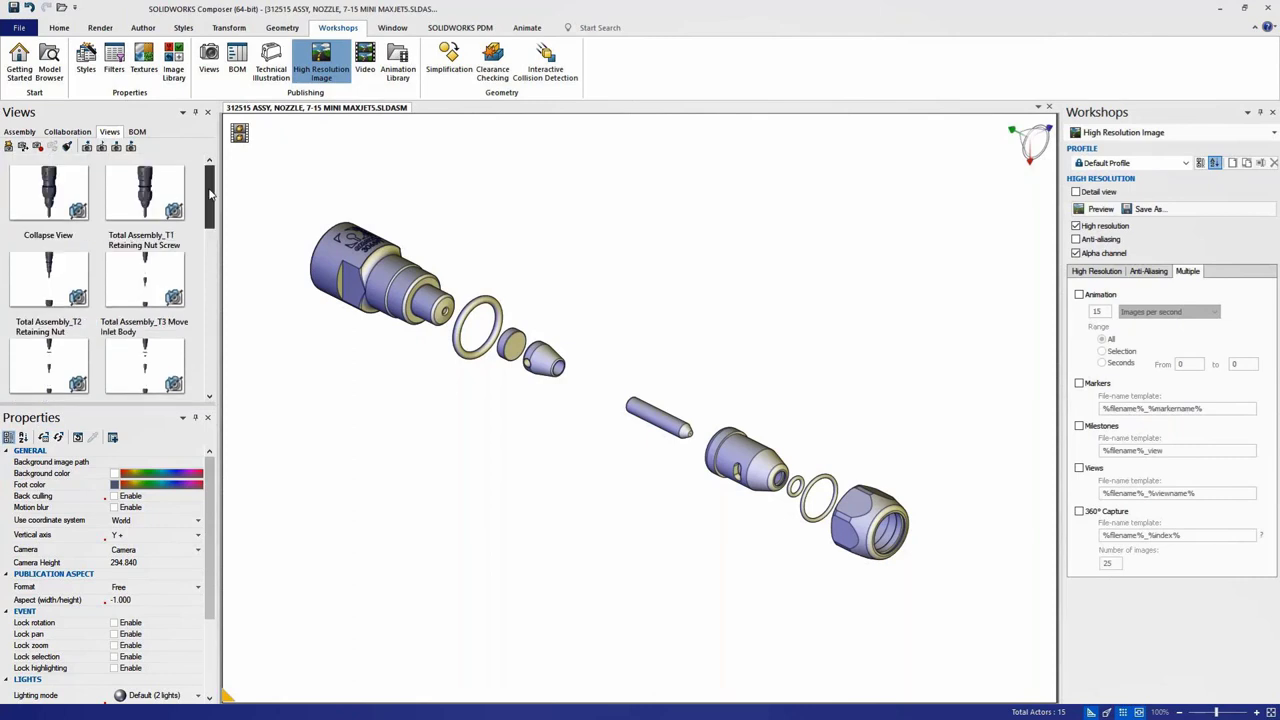
{"action": "left_click", "coordinate": [70, 193]}
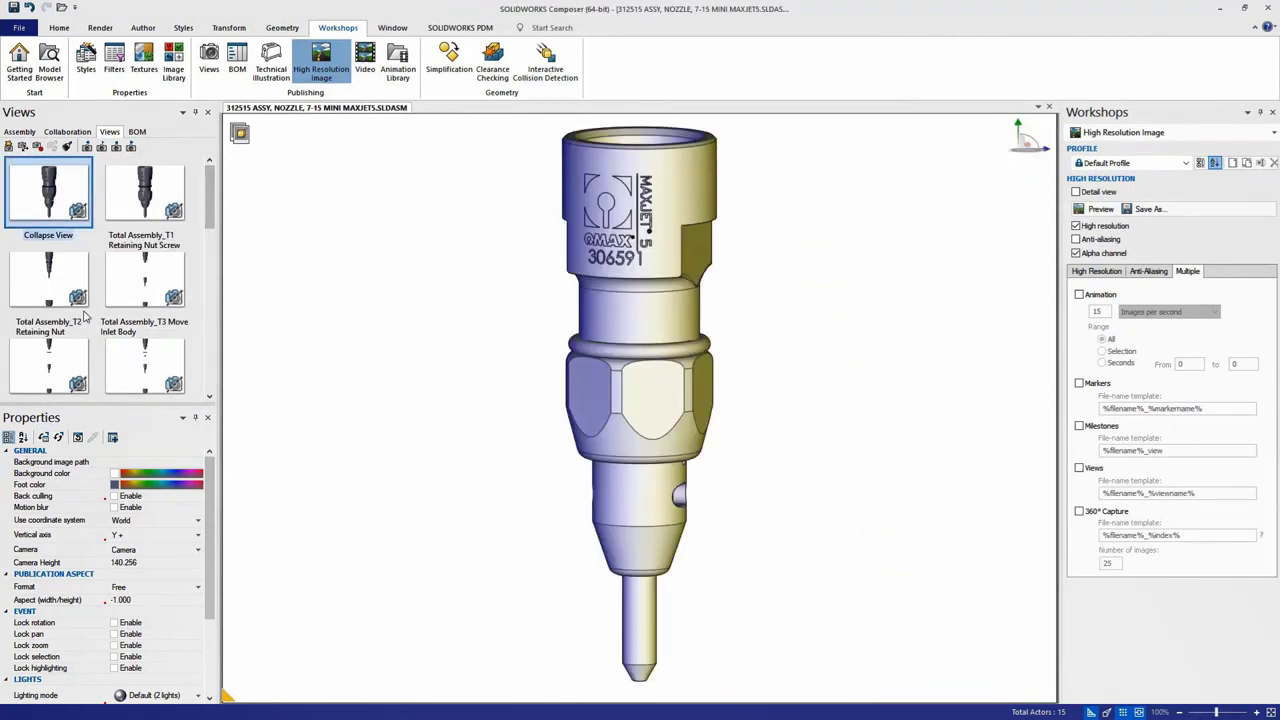
{"action": "left_click", "coordinate": [197, 535]}
{"action": "left_click", "coordinate": [196, 581]}
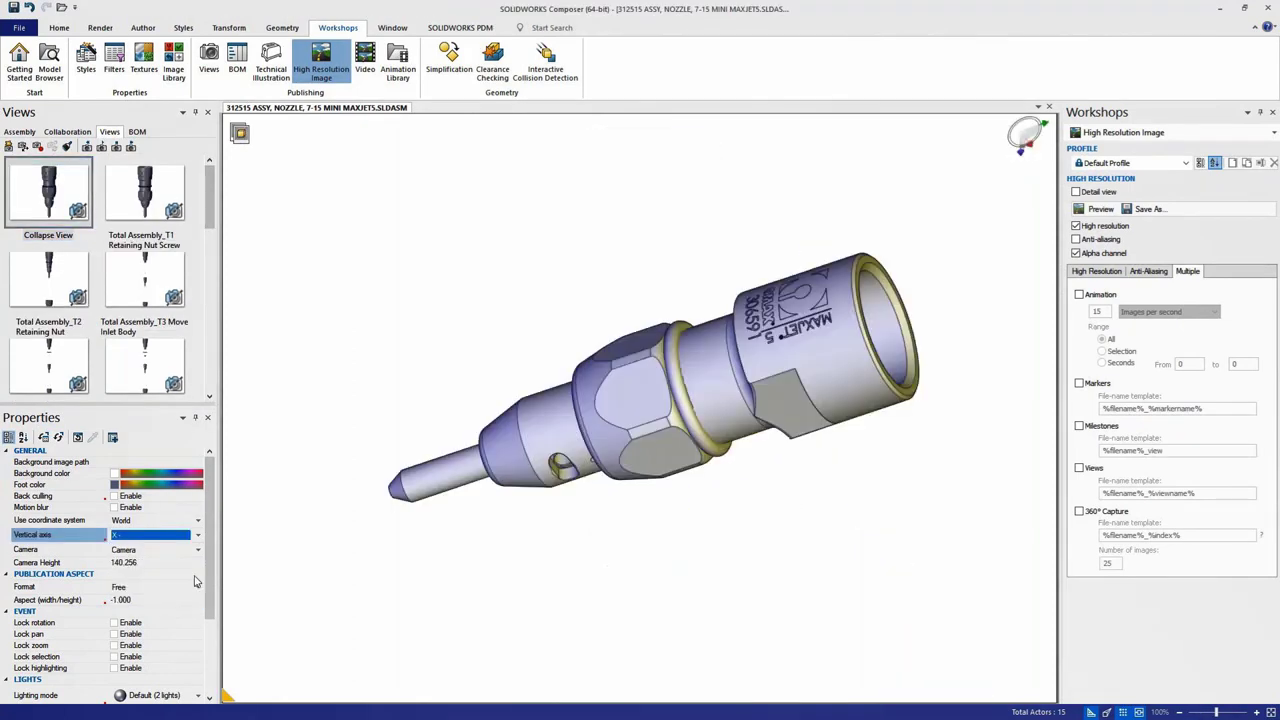
{"action": "left_click", "coordinate": [1079, 511]}
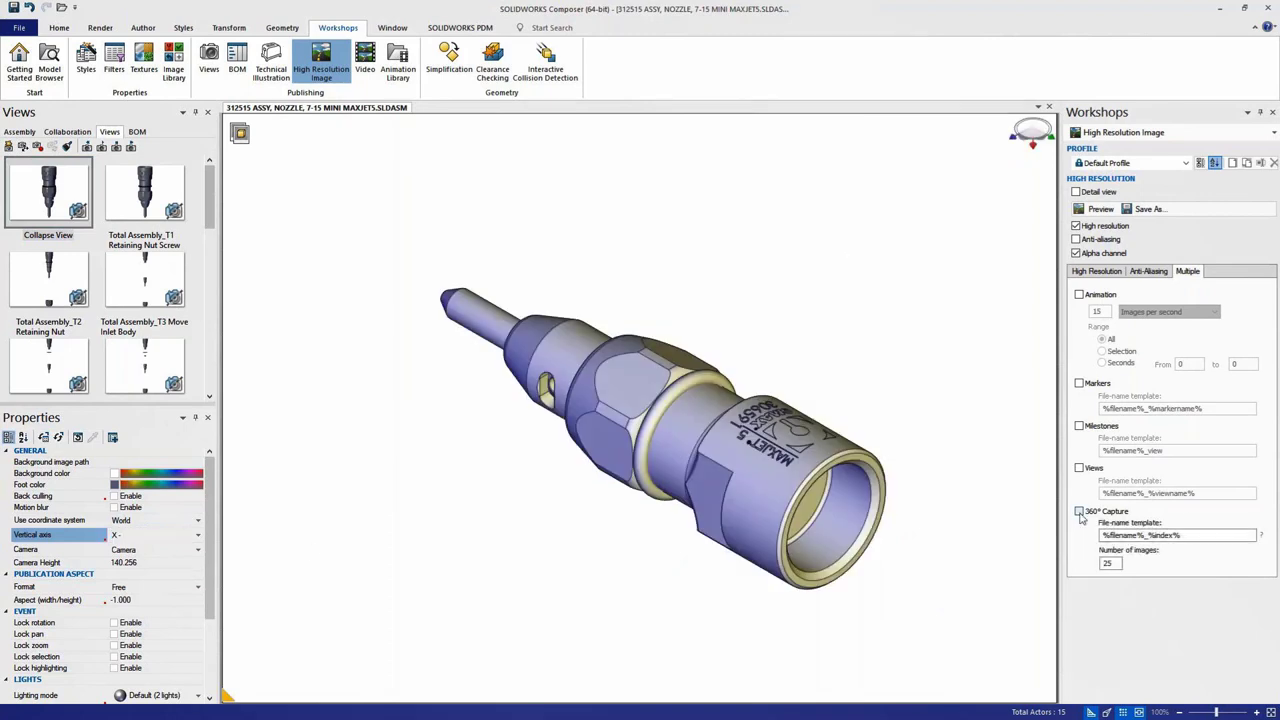
Render and save the 360° image series into the Images folder with a -X filename suffix.
{"action": "left_click", "coordinate": [1146, 209]}
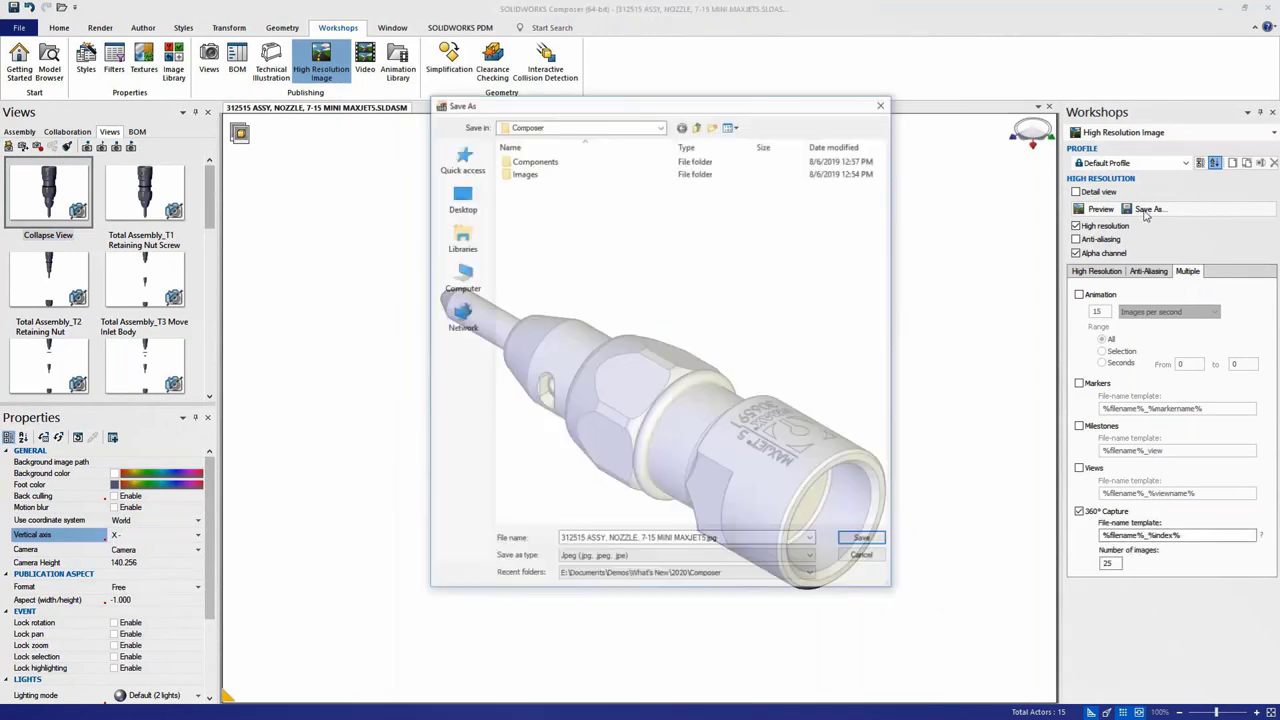
{"action": "double_click", "coordinate": [524, 175]}
{"action": "left_click", "coordinate": [708, 541]}
{"action": "type", "text": "-X"}
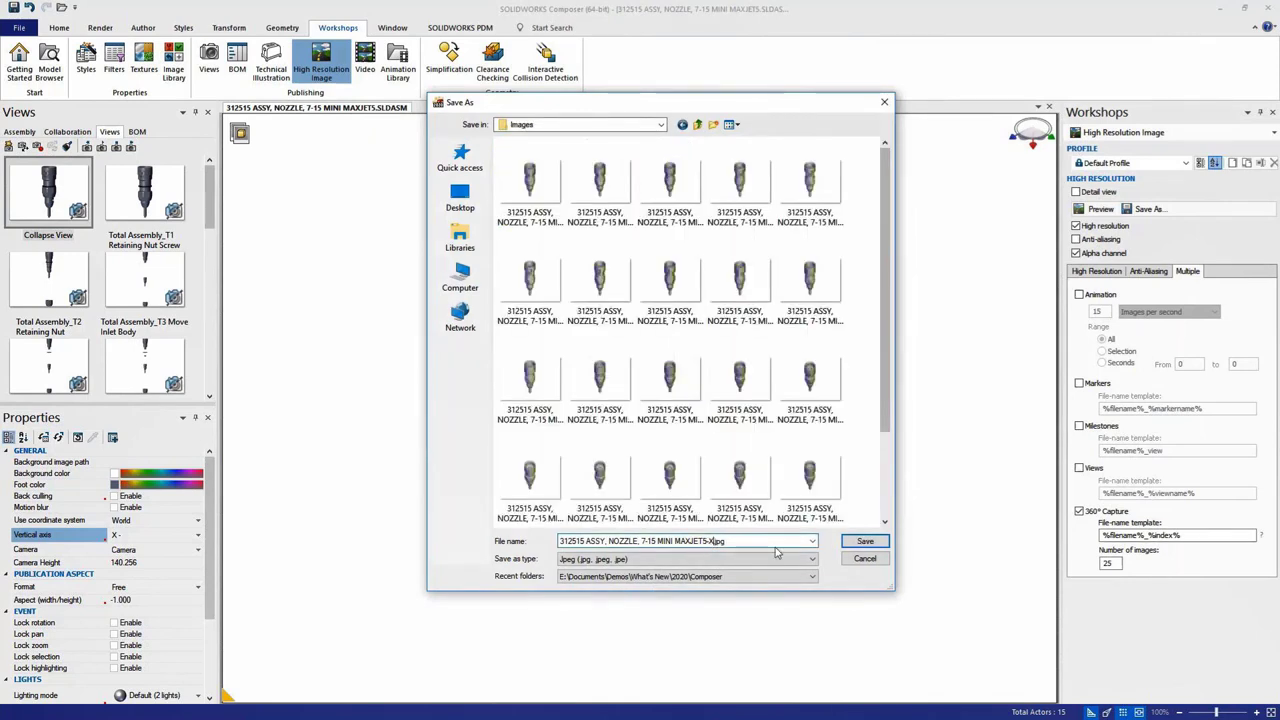
{"action": "left_click", "coordinate": [857, 542]}
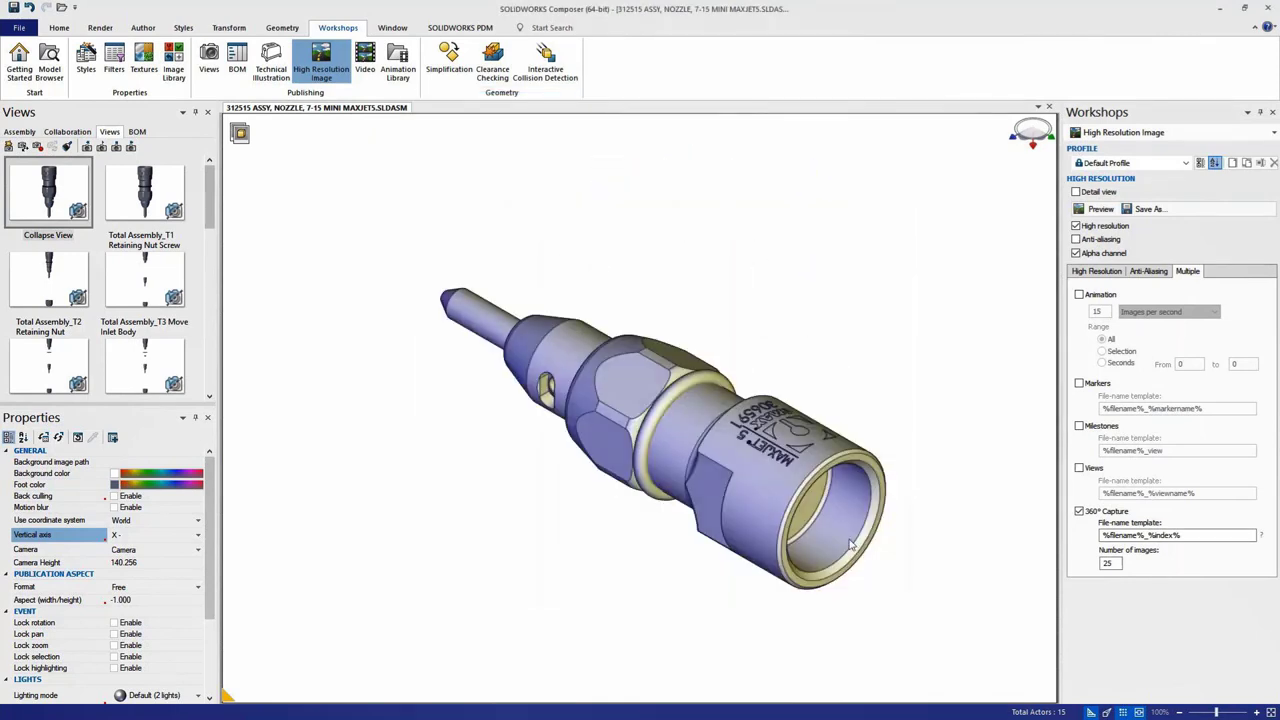
{"action": "key", "text": "super+Tab"}
Open a rendered nozzle image in Photos and step forward through the next three images.
{"action": "left_click", "coordinate": [967, 390]}
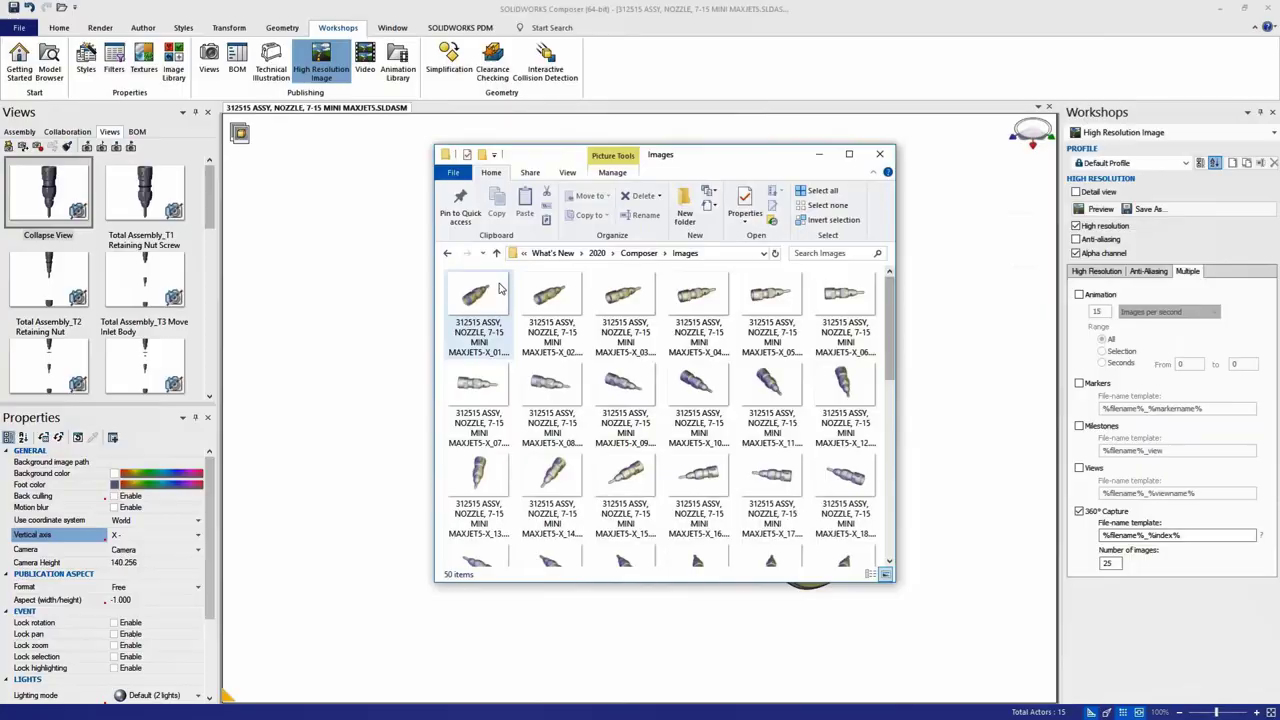
{"action": "double_click", "coordinate": [500, 470]}
{"action": "key", "text": "Right"}
{"action": "key", "text": "Right"}
{"action": "key", "text": "Right"}
{"action": "key", "text": "Right"}
{"action": "key", "text": "Right"}
{"action": "key", "text": "Right"}
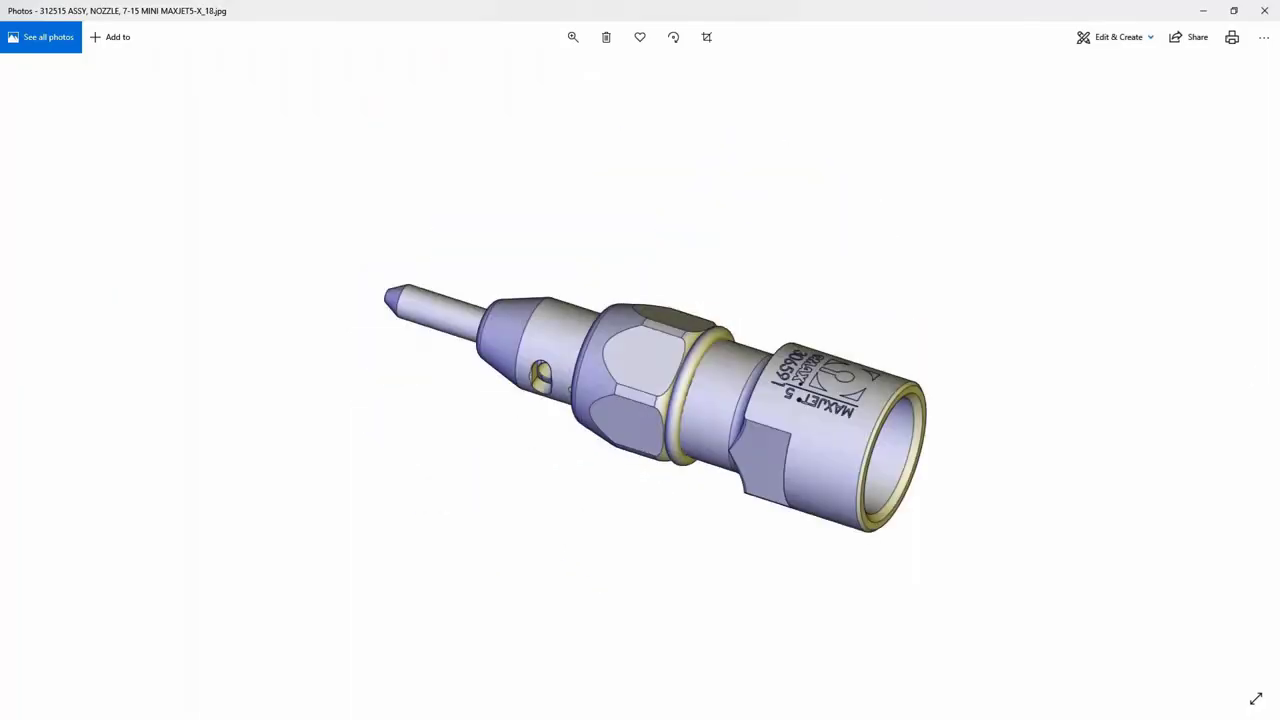
{"action": "key", "text": "Right"}
{"action": "key", "text": "Right"}
{"action": "key", "text": "Right"}
{"action": "key", "text": "Right"}
{"action": "key", "text": "Right"}
{"action": "key", "text": "Right"}
{"action": "key", "text": "Right"}
{"action": "key", "text": "Right"}
{"action": "key", "text": "Right"}
{"action": "key", "text": "Right"}
{"action": "key", "text": "Right"}
{"action": "key", "text": "Right"}
{"action": "key", "text": "Right"}
{"action": "key", "text": "Right"}
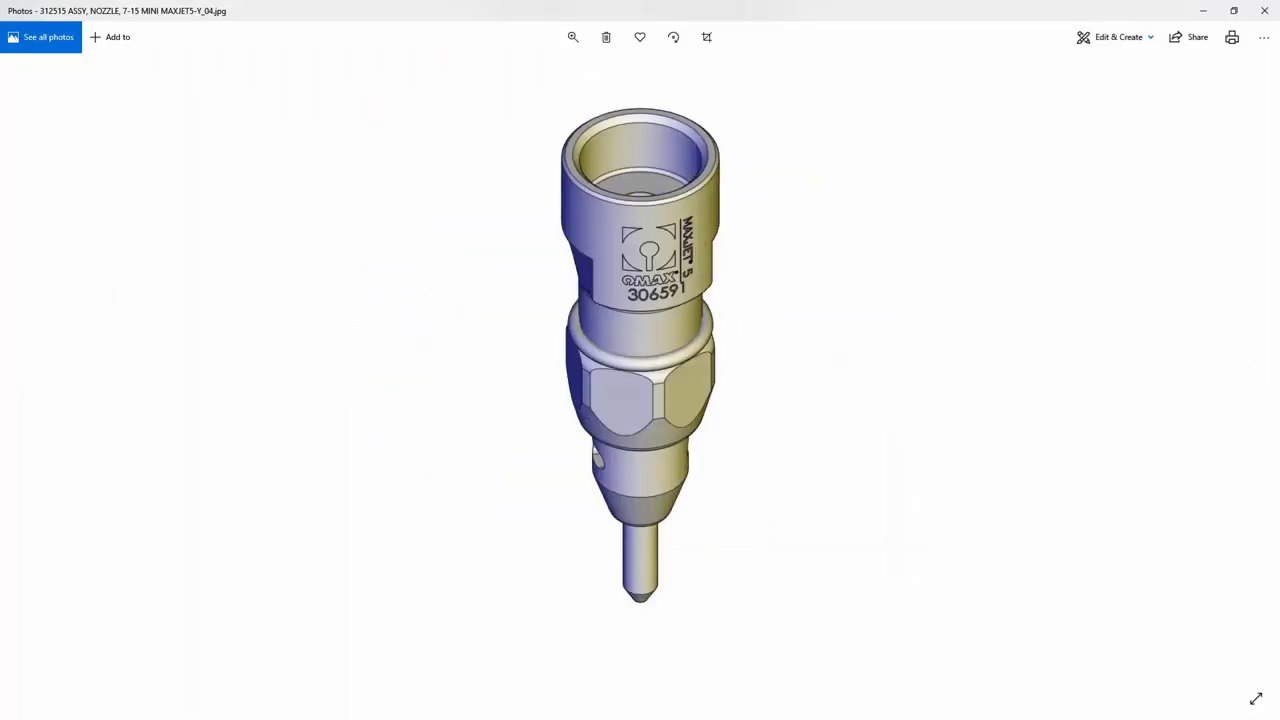
{"action": "key", "text": "Right"}
{"action": "key", "text": "Right"}
{"action": "key", "text": "Right"}
{"action": "key", "text": "Right"}
{"action": "key", "text": "Right"}
{"action": "key", "text": "Right"}
{"action": "key", "text": "Right"}
{"action": "key", "text": "Right"}
{"action": "key", "text": "Right"}
{"action": "key", "text": "Right"}
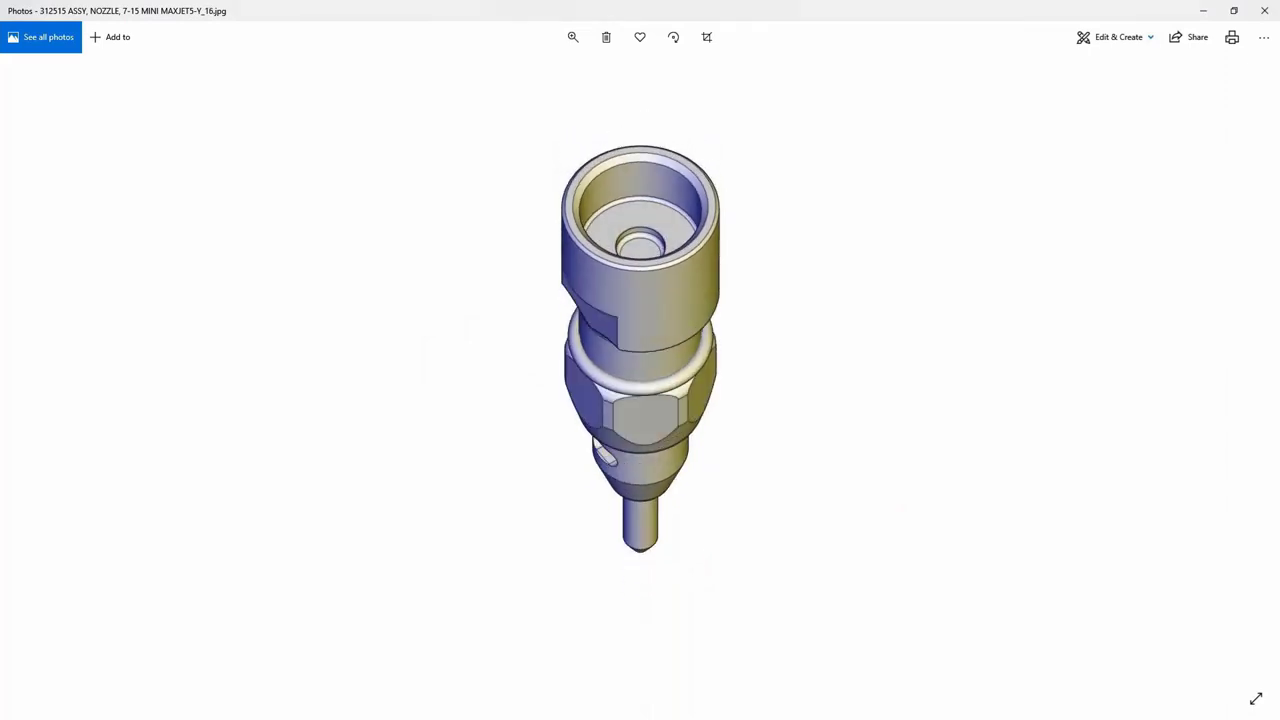
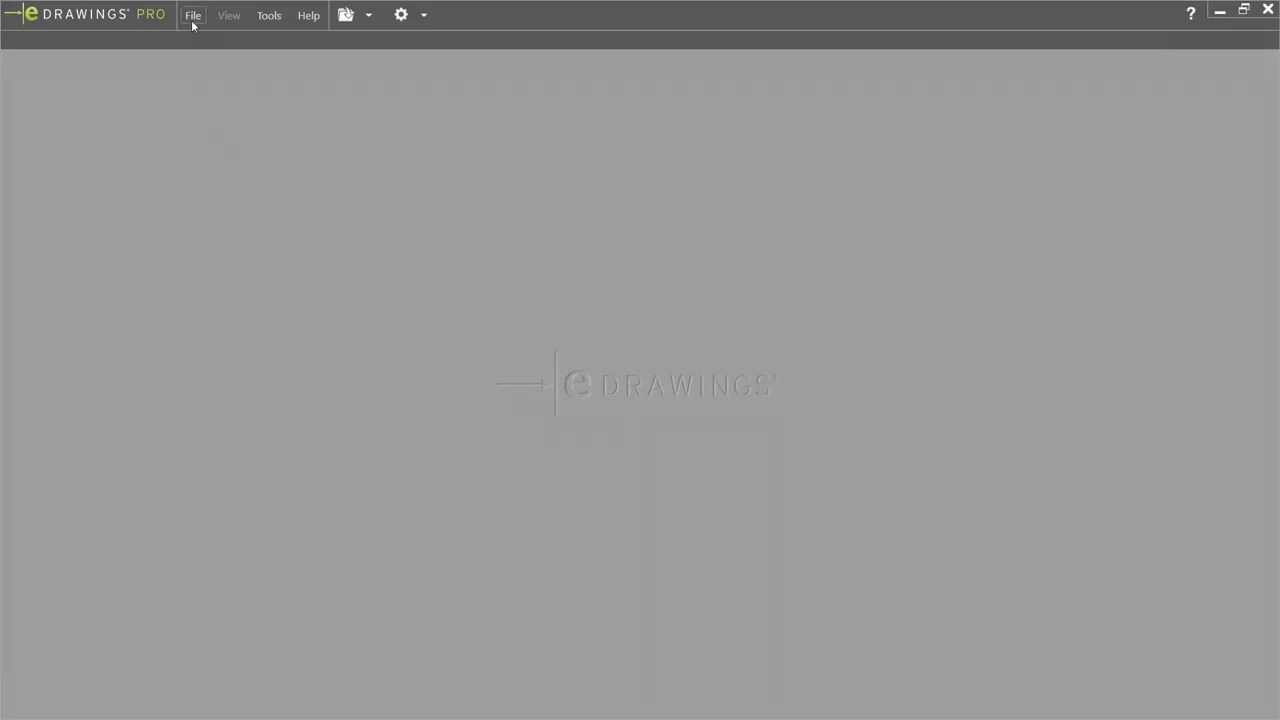
Open Omax.SLDASM from the eDrawings VR folder in eDrawings Pro.
{"action": "left_click", "coordinate": [193, 17]}
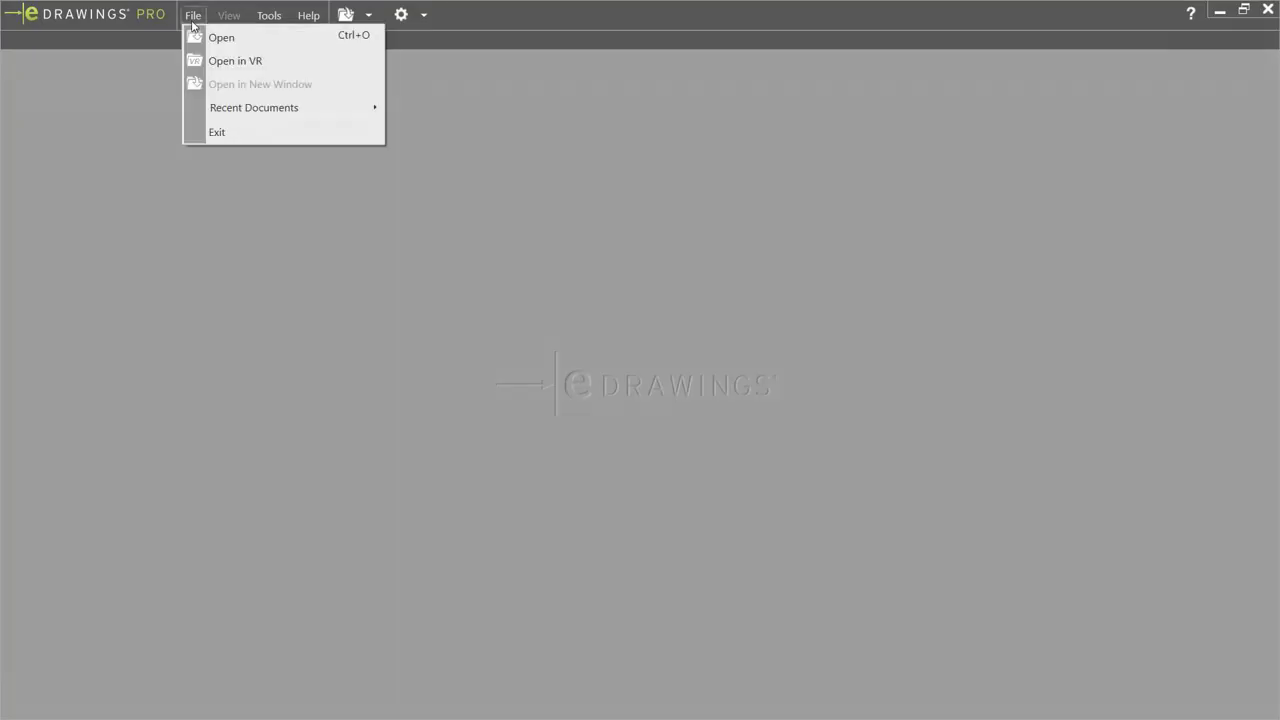
{"action": "left_click", "coordinate": [212, 34]}
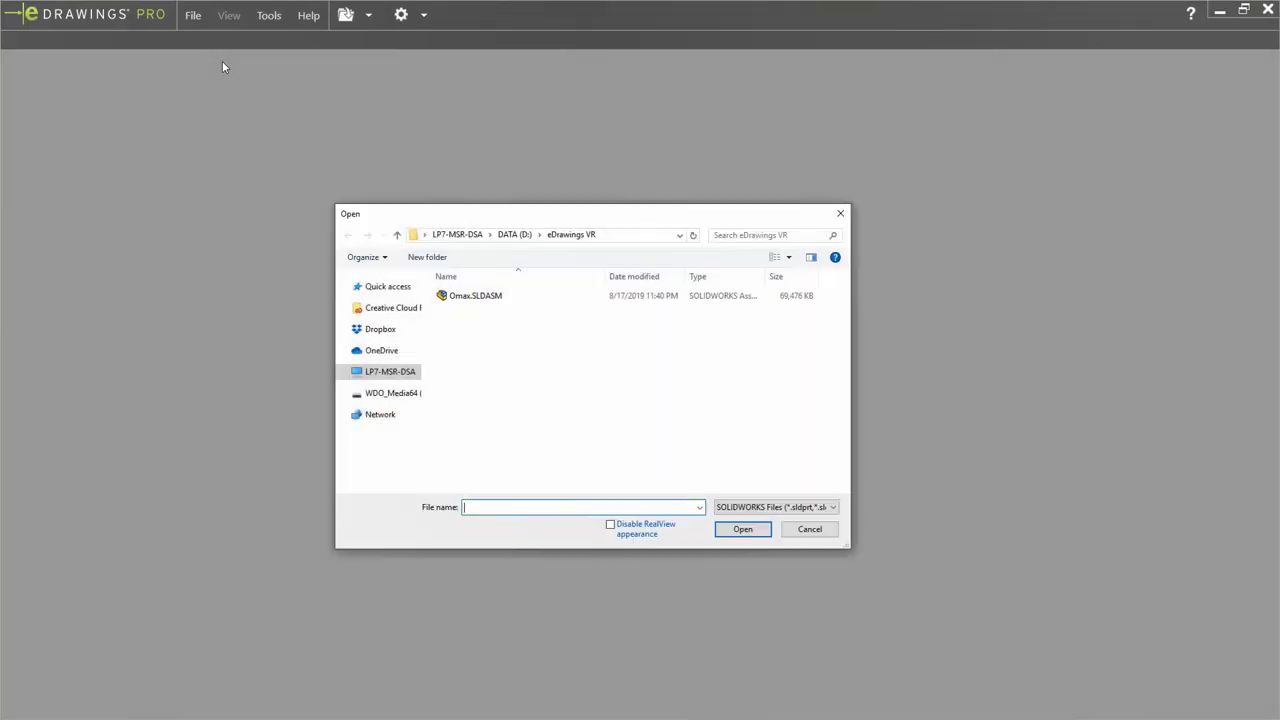
{"action": "left_click", "coordinate": [466, 300]}
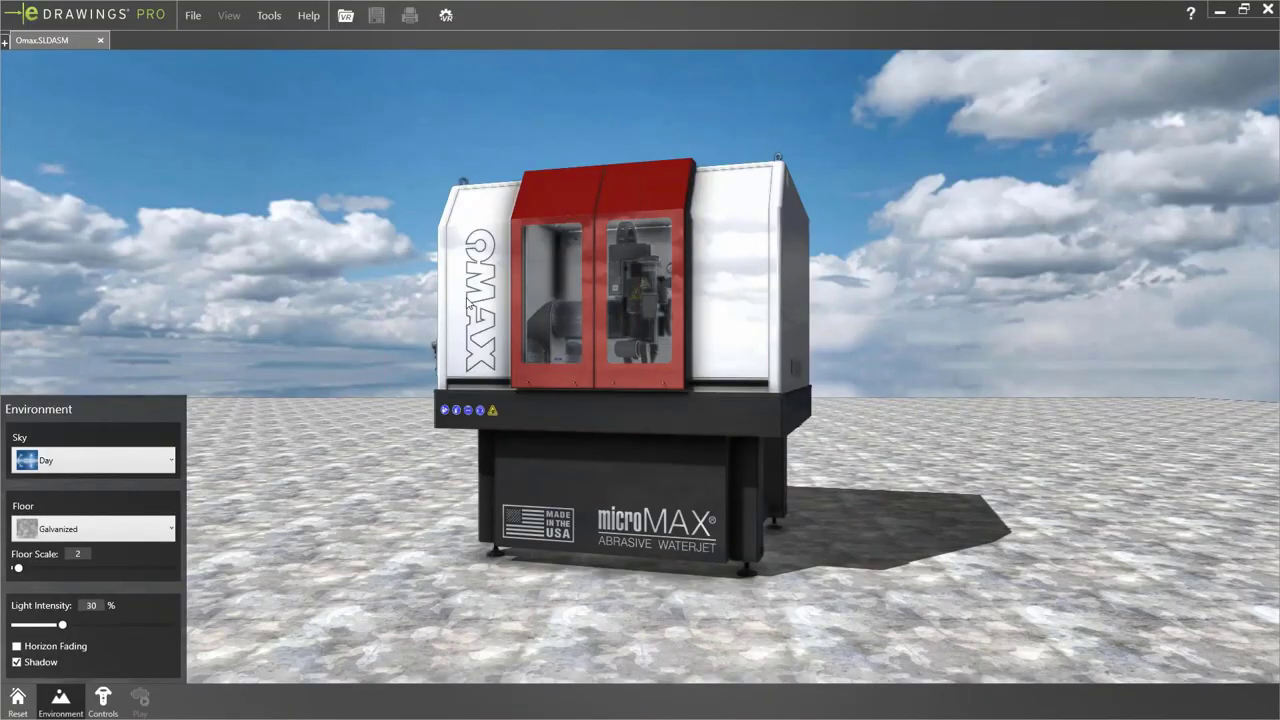
Set the environment to a Sunset sky and Concrete floor at scale 1, with horizon fading on.
{"action": "left_click_drag", "start_coordinate": [493, 301], "coordinate": [389, 401]}
{"action": "left_click", "coordinate": [140, 460]}
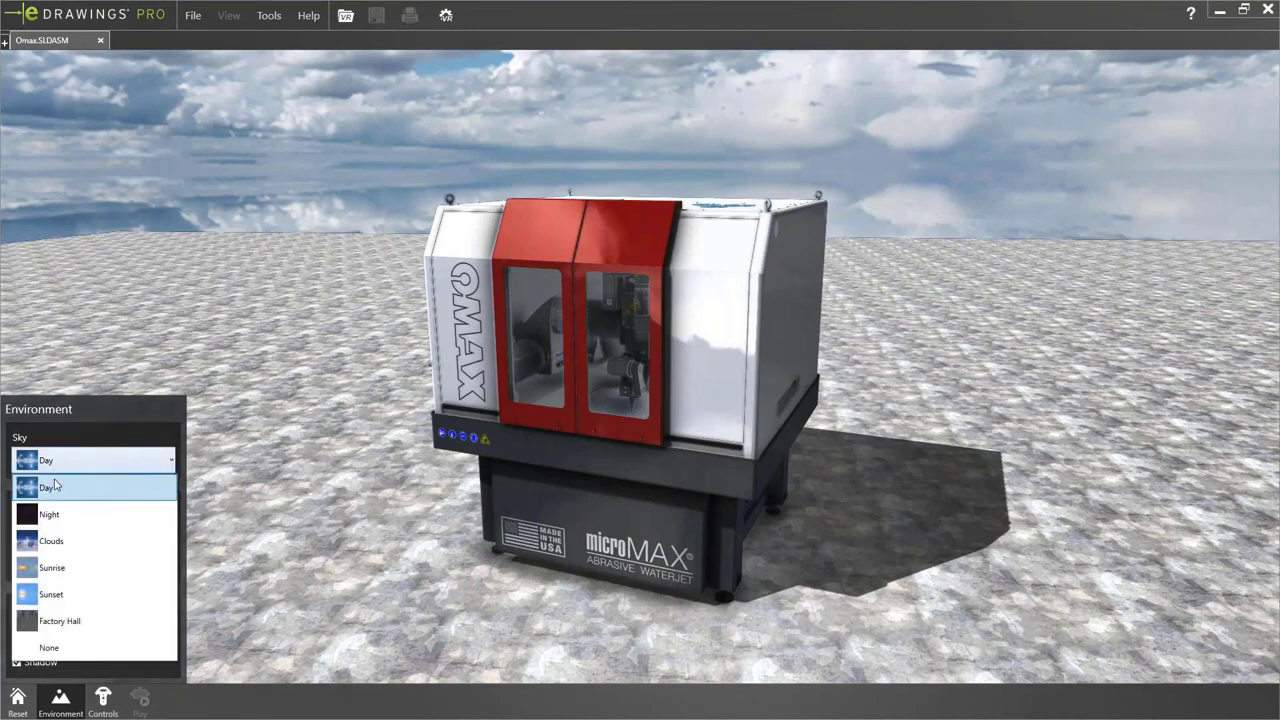
{"action": "left_click", "coordinate": [51, 594]}
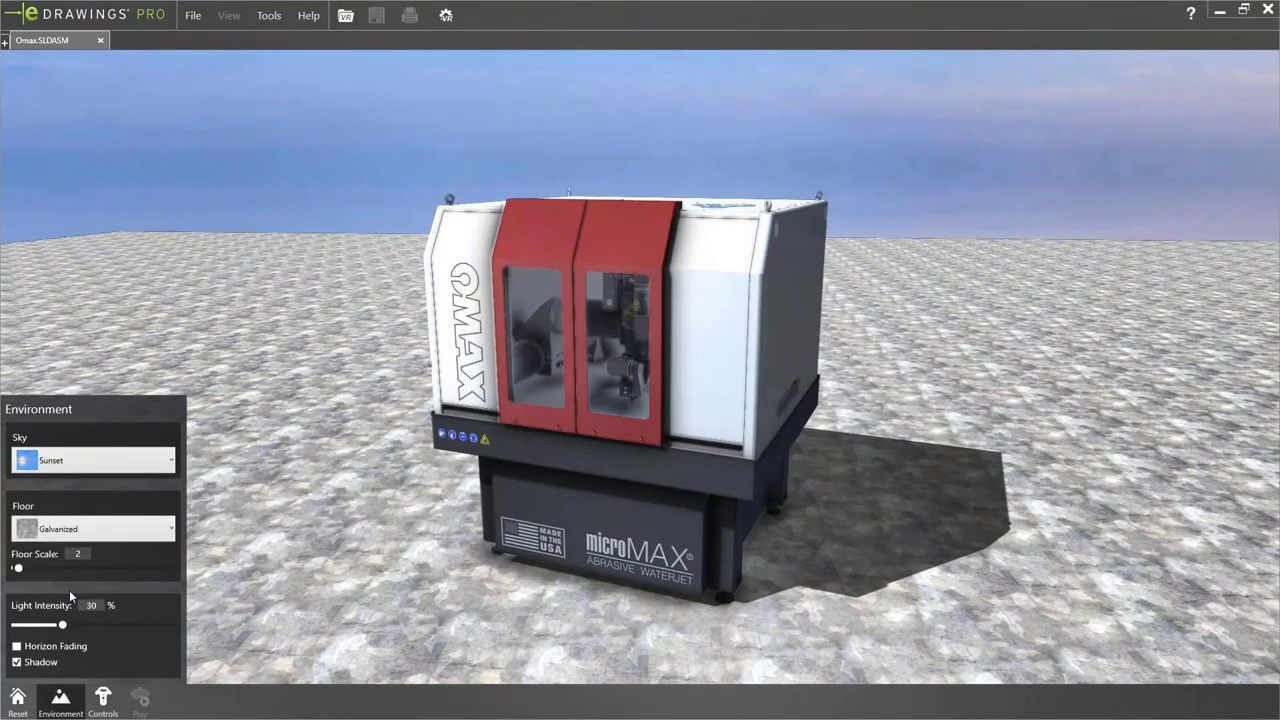
{"action": "left_click", "coordinate": [82, 533]}
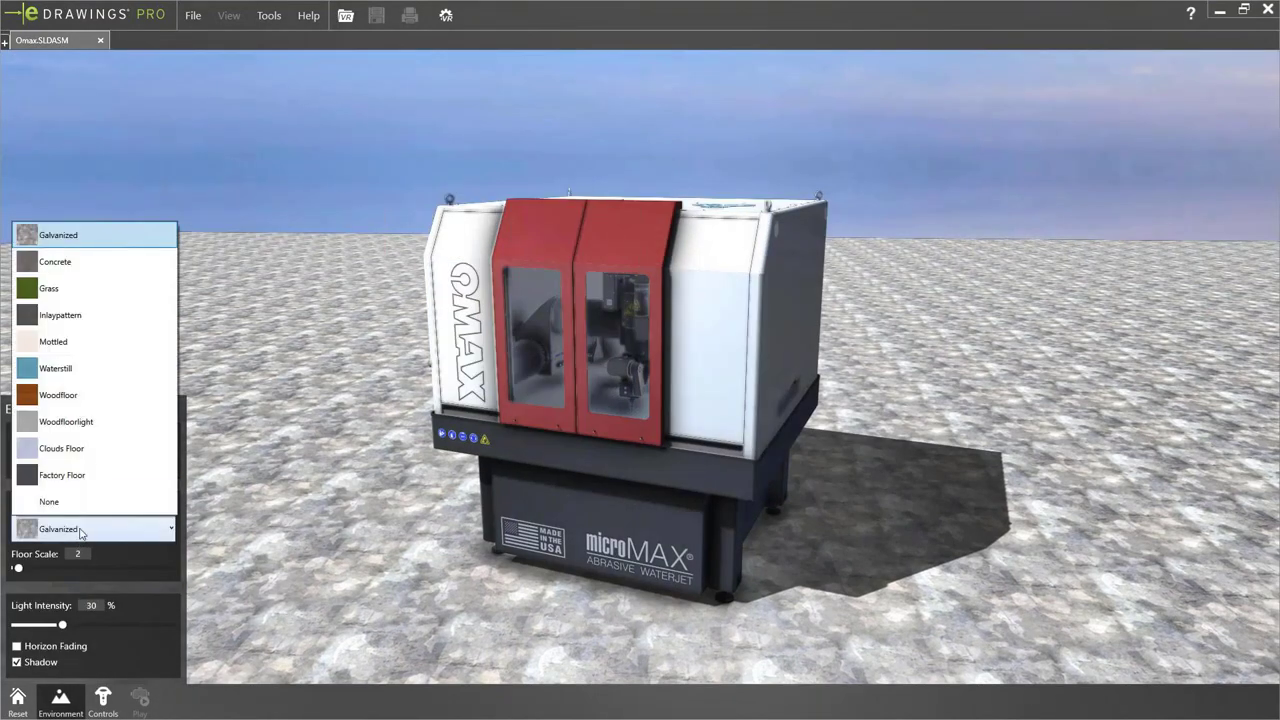
{"action": "left_click", "coordinate": [84, 269]}
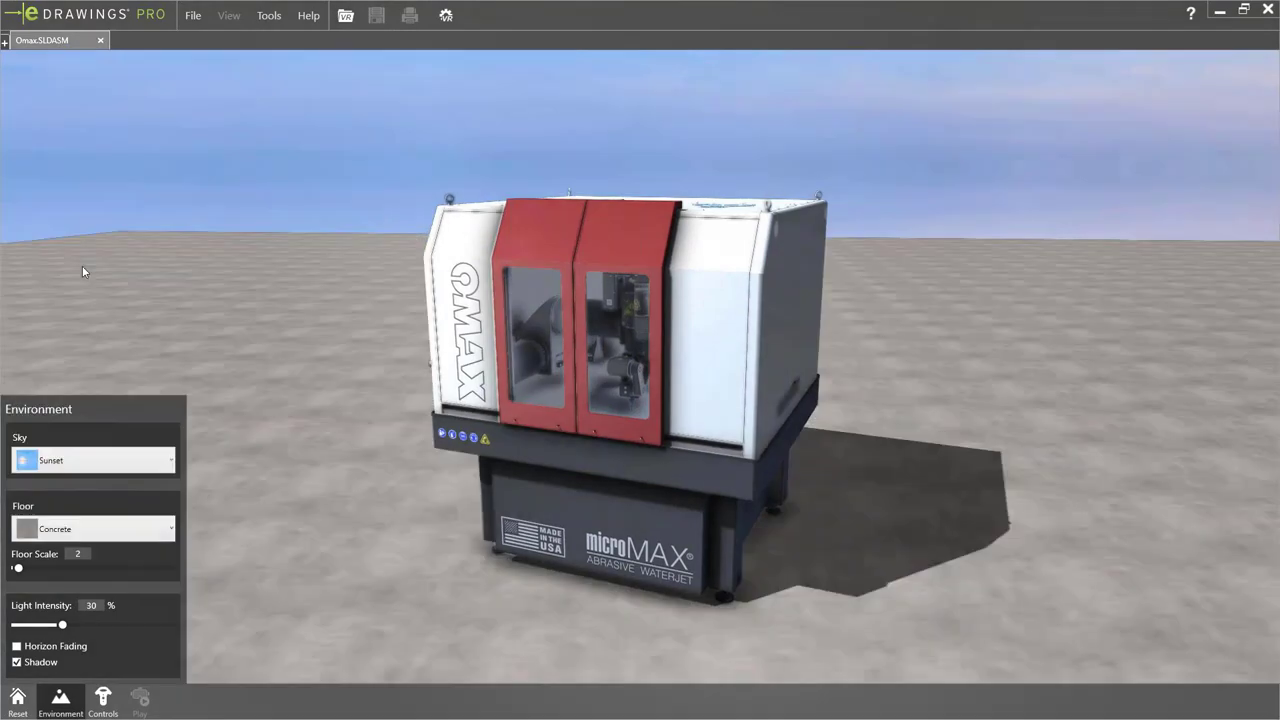
{"action": "left_click_drag", "start_coordinate": [17, 568], "coordinate": [16, 569]}
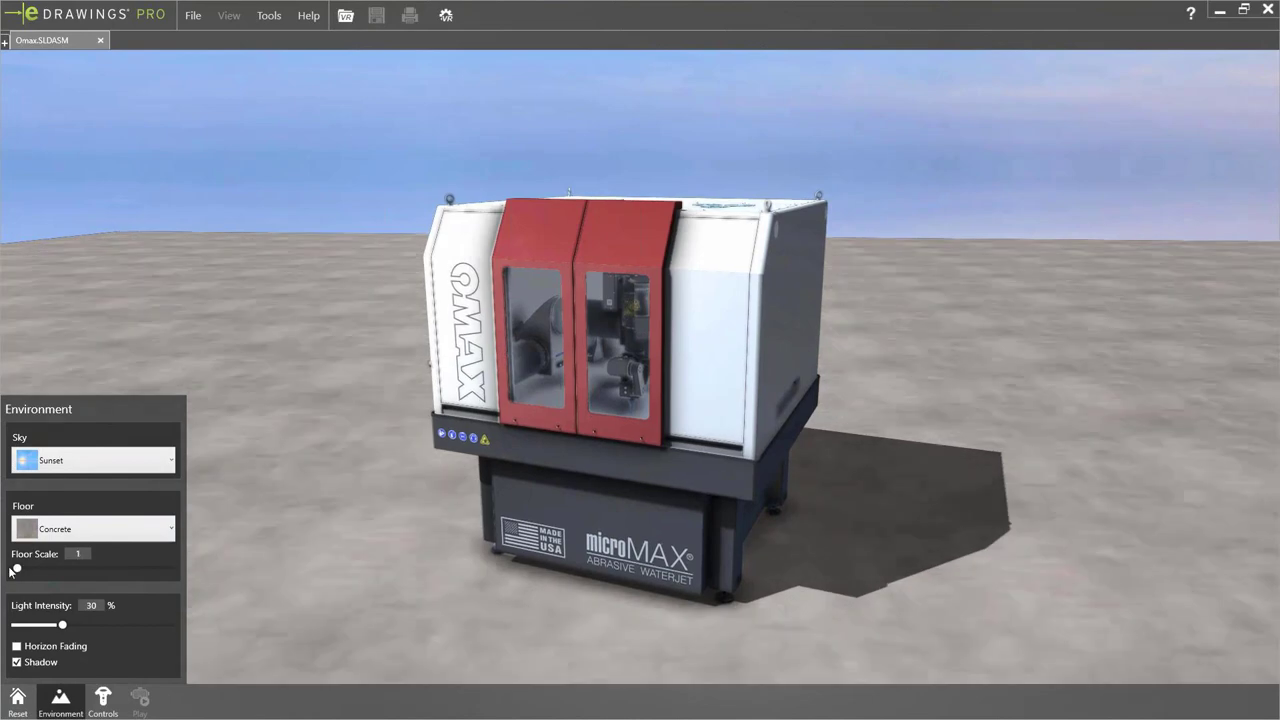
{"action": "left_click", "coordinate": [16, 646]}
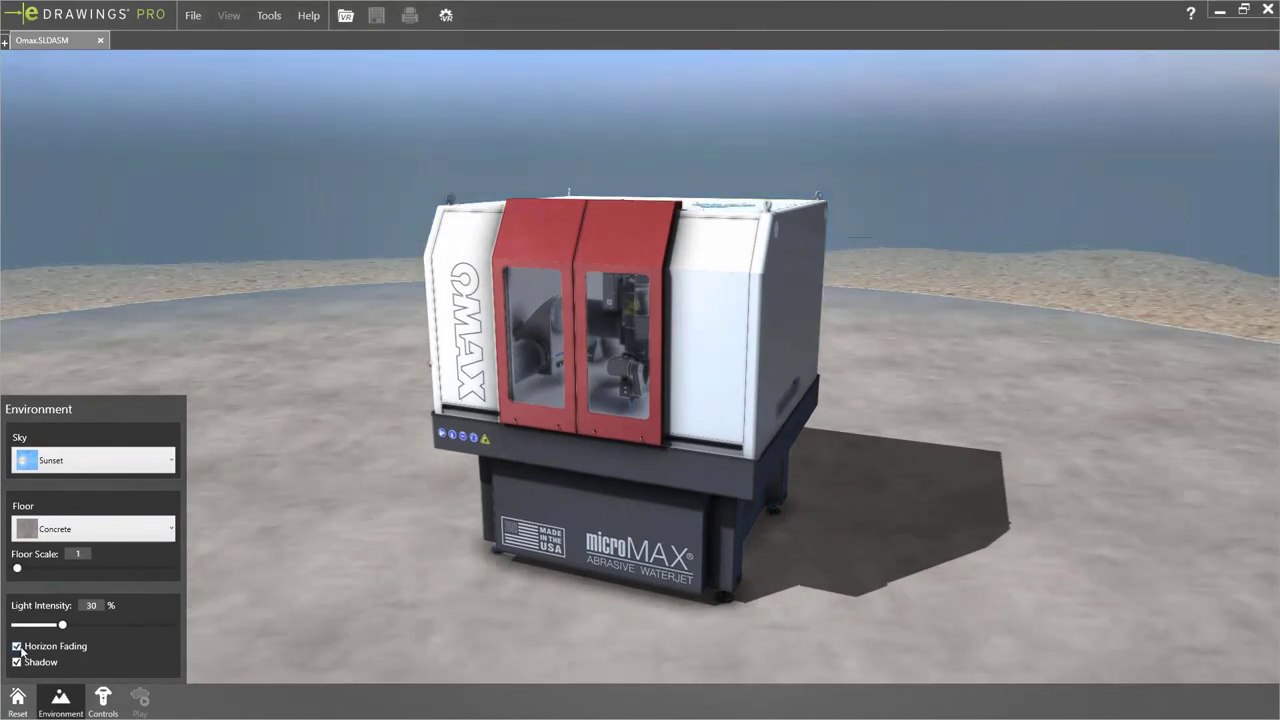
Orbit around the machine's cutting head and interior, then close the Environment panel.
{"action": "scroll", "coordinate": [650, 385], "scroll_direction": "down", "scroll_amount": 2}
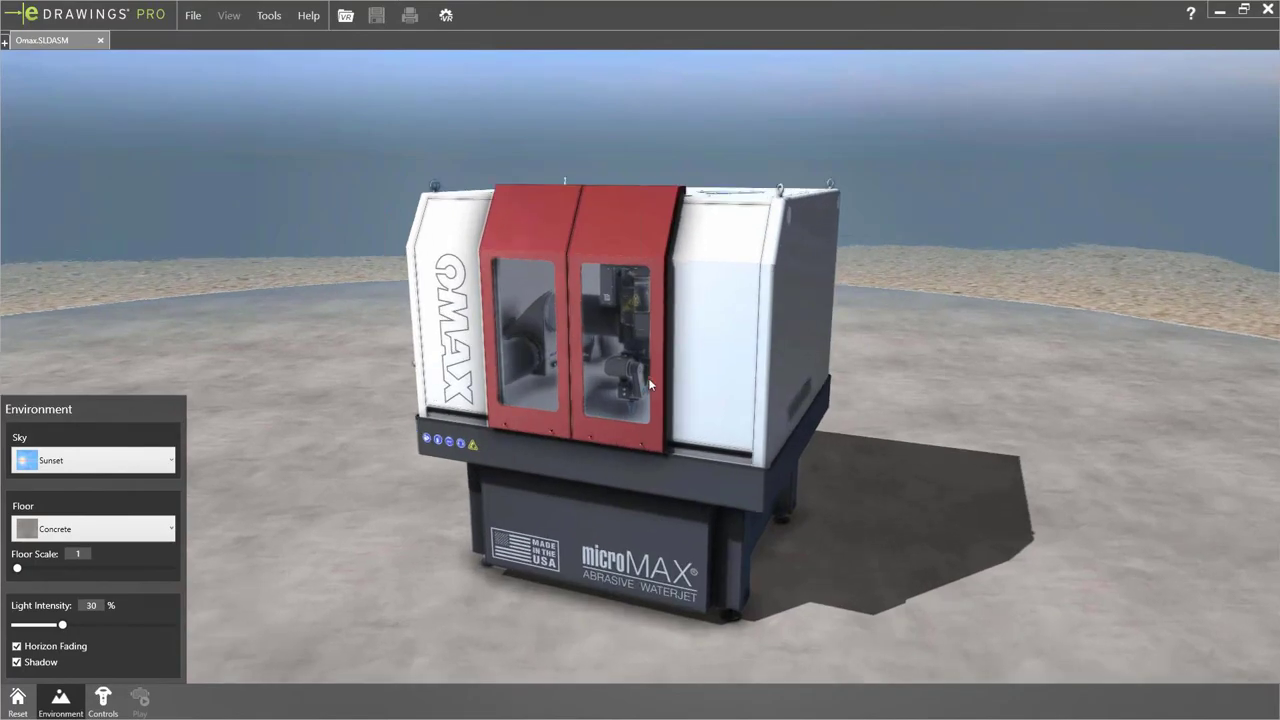
{"action": "scroll", "coordinate": [650, 385], "scroll_direction": "down", "scroll_amount": 5}
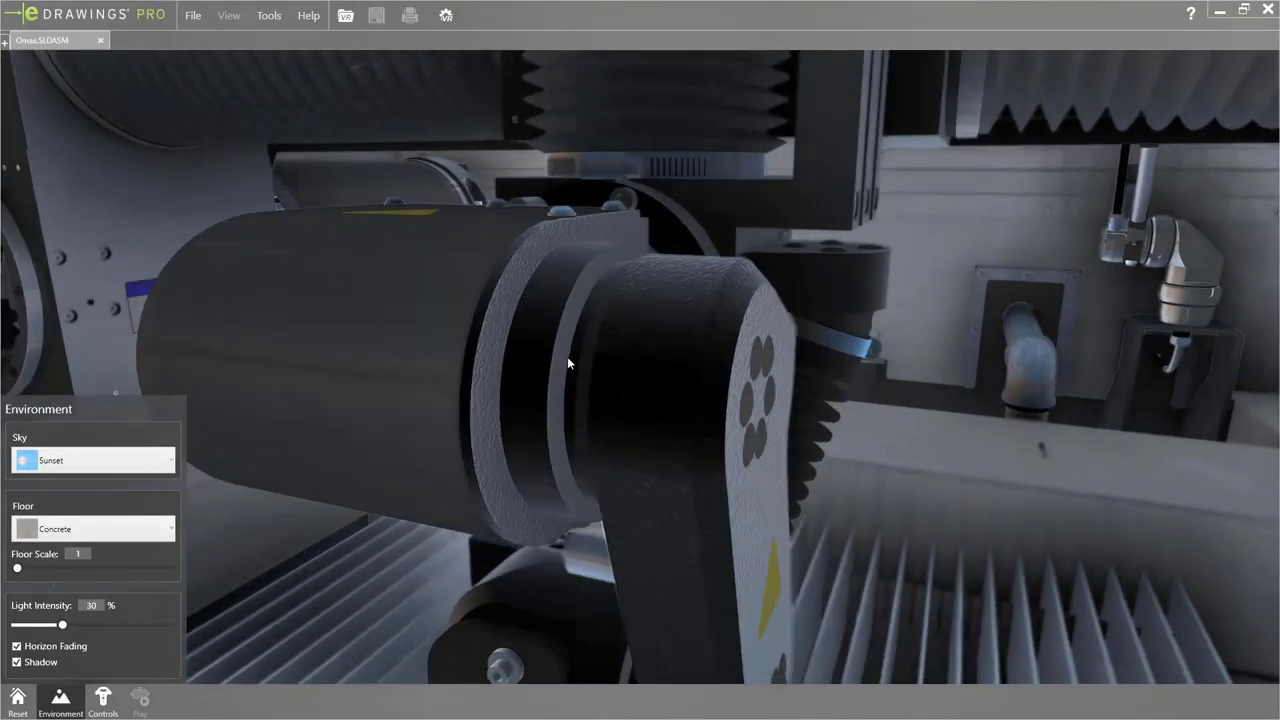
{"action": "left_click_drag", "start_coordinate": [567, 356], "coordinate": [906, 360]}
{"action": "left_click_drag", "start_coordinate": [708, 334], "coordinate": [718, 282]}
{"action": "scroll", "coordinate": [284, 320], "scroll_direction": "up", "scroll_amount": 5}
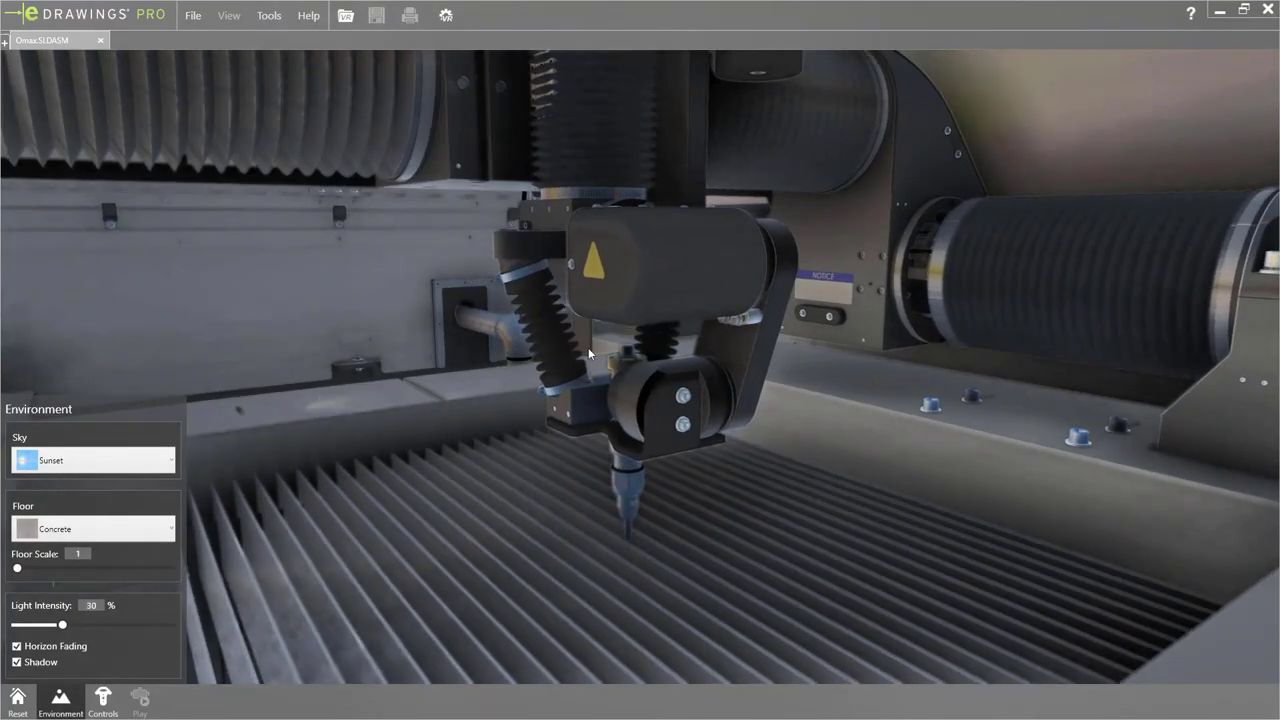
{"action": "scroll", "coordinate": [588, 347], "scroll_direction": "up", "scroll_amount": 10}
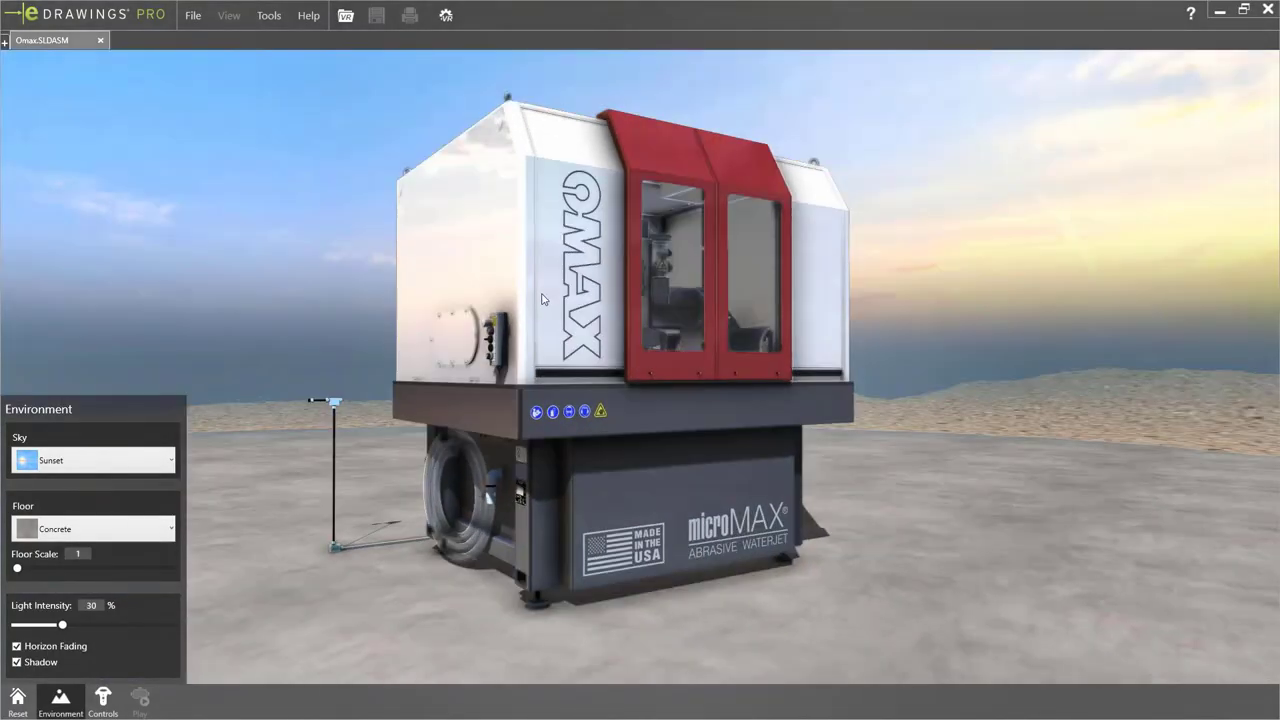
{"action": "left_click_drag", "start_coordinate": [563, 368], "coordinate": [523, 299]}
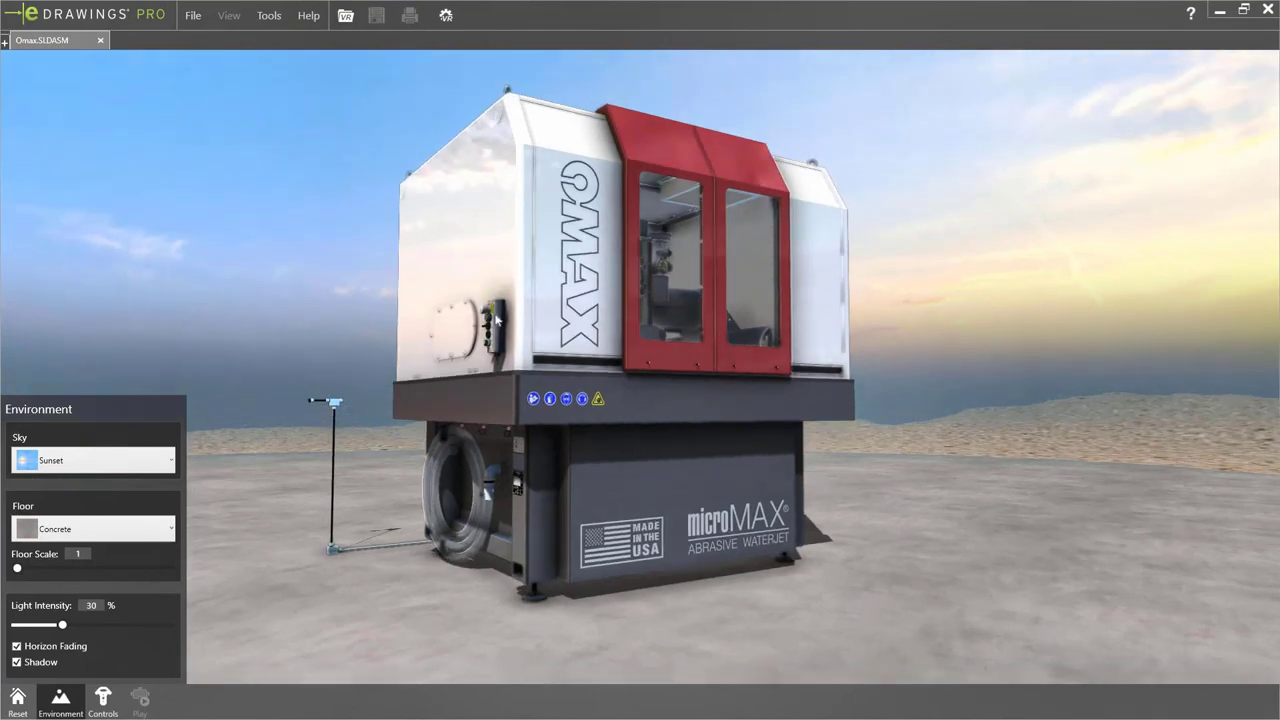
{"action": "left_click", "coordinate": [70, 702]}
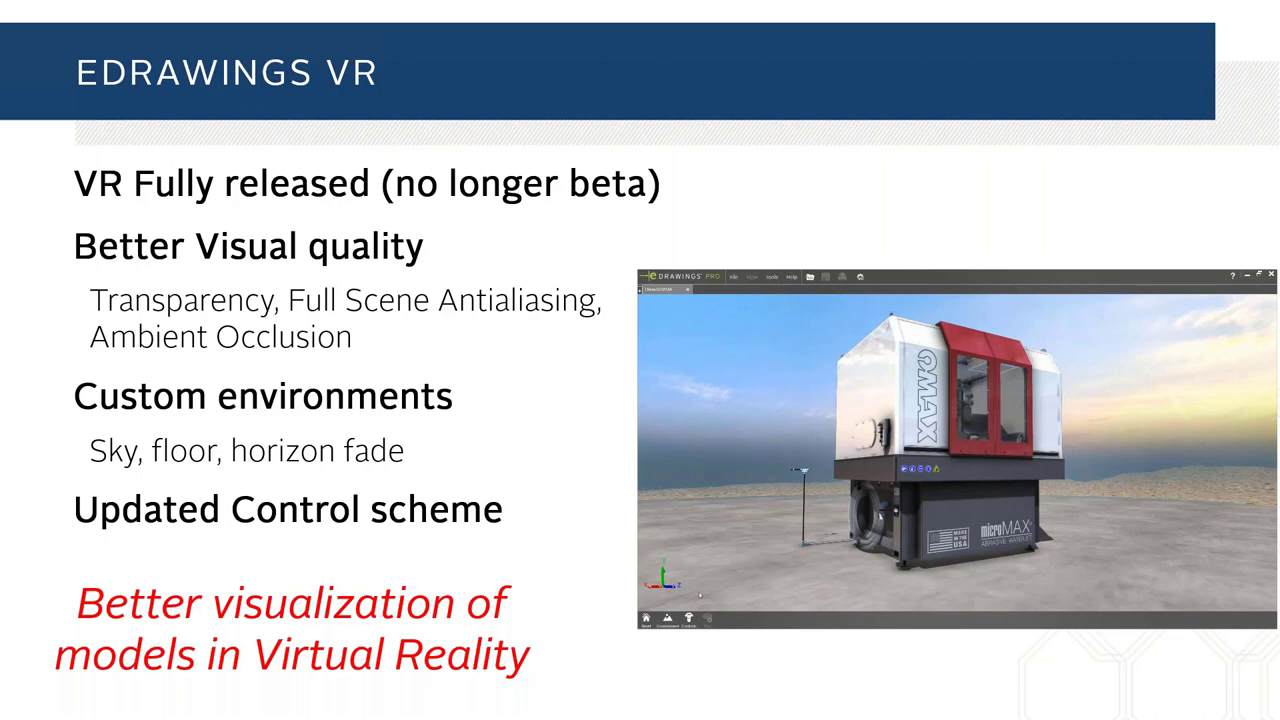
Advance to the SOLIDWORKS PDM performance improvements slide.
{"action": "key", "text": "Right"}
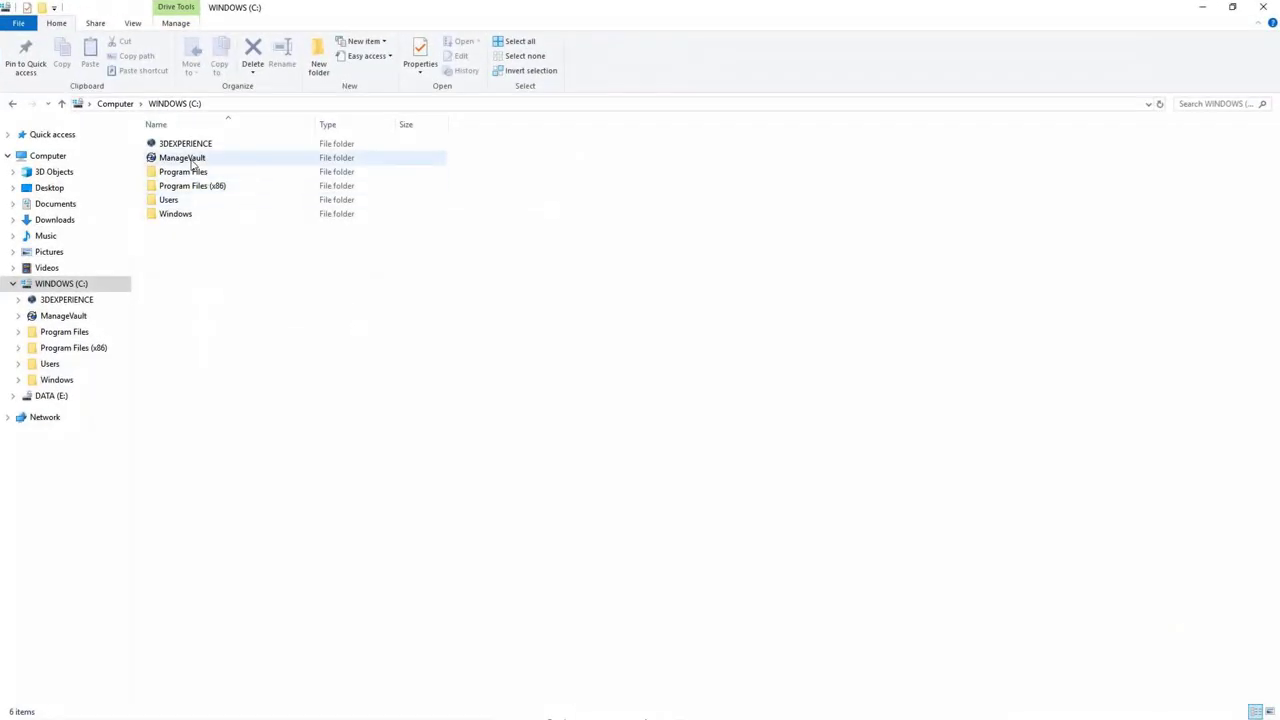
Open the ManageVault vault and log in with the account password.
{"action": "left_click", "coordinate": [193, 160]}
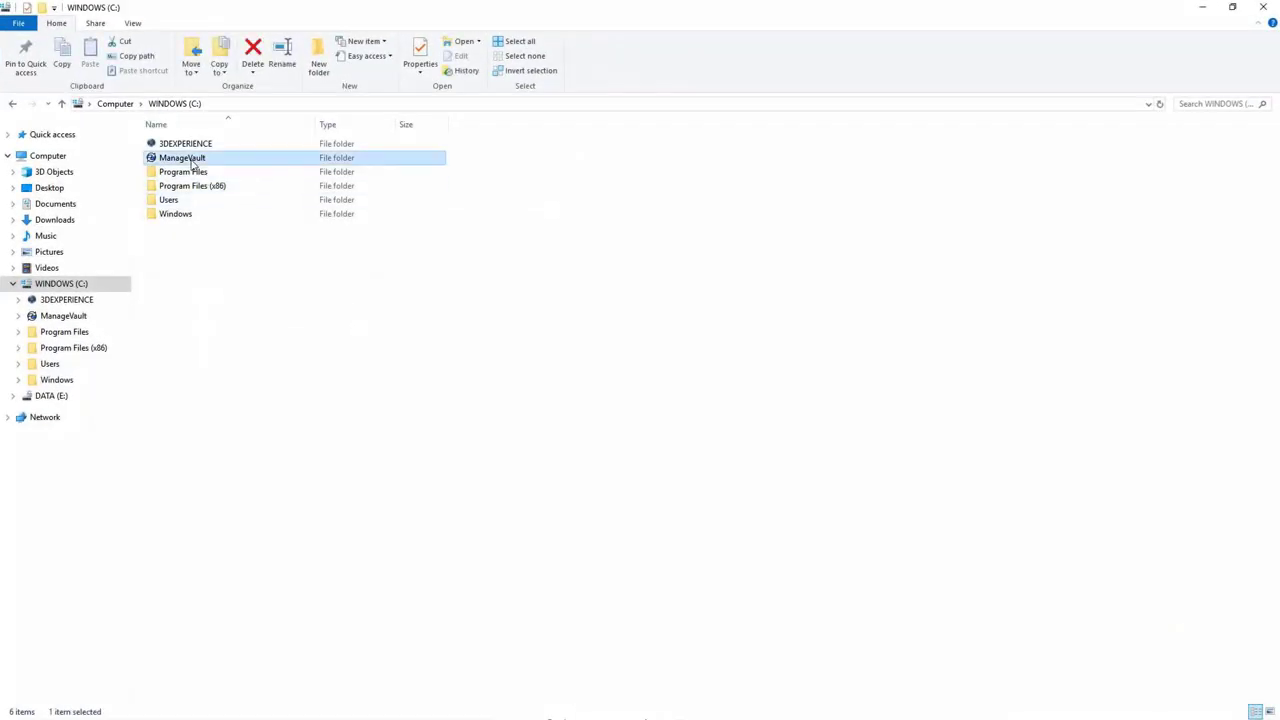
{"action": "double_click", "coordinate": [193, 160]}
{"action": "type", "text": "•••••"}
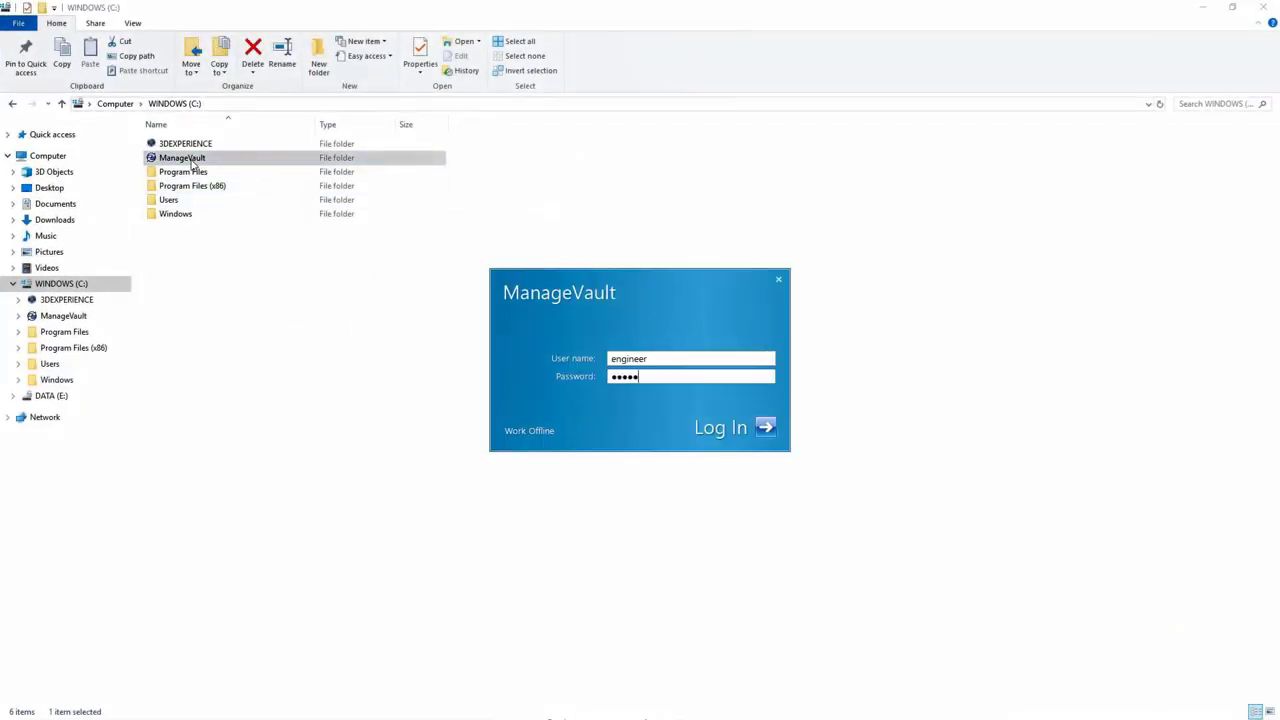
{"action": "key", "text": "Return"}
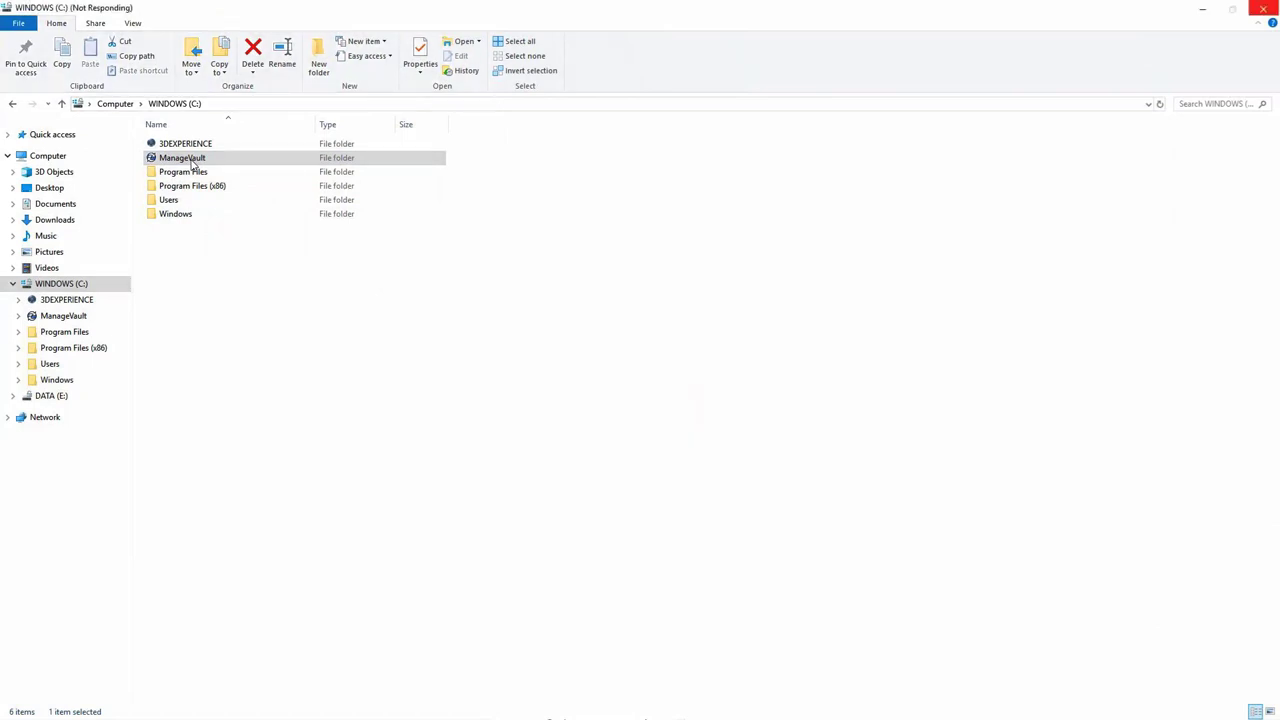
Navigate to Designs > Project 0003 > DesignData and scroll through its files.
{"action": "left_click", "coordinate": [201, 100]}
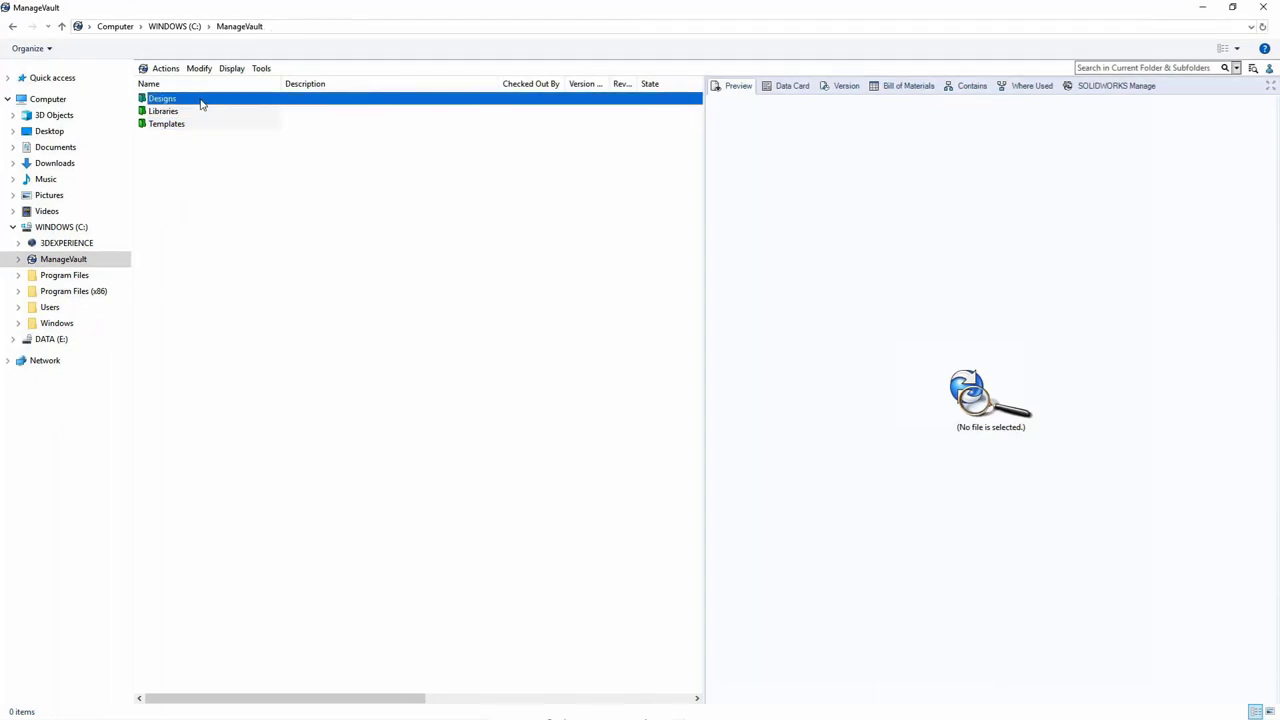
{"action": "double_click", "coordinate": [201, 100]}
{"action": "left_click", "coordinate": [200, 123]}
{"action": "double_click", "coordinate": [200, 123]}
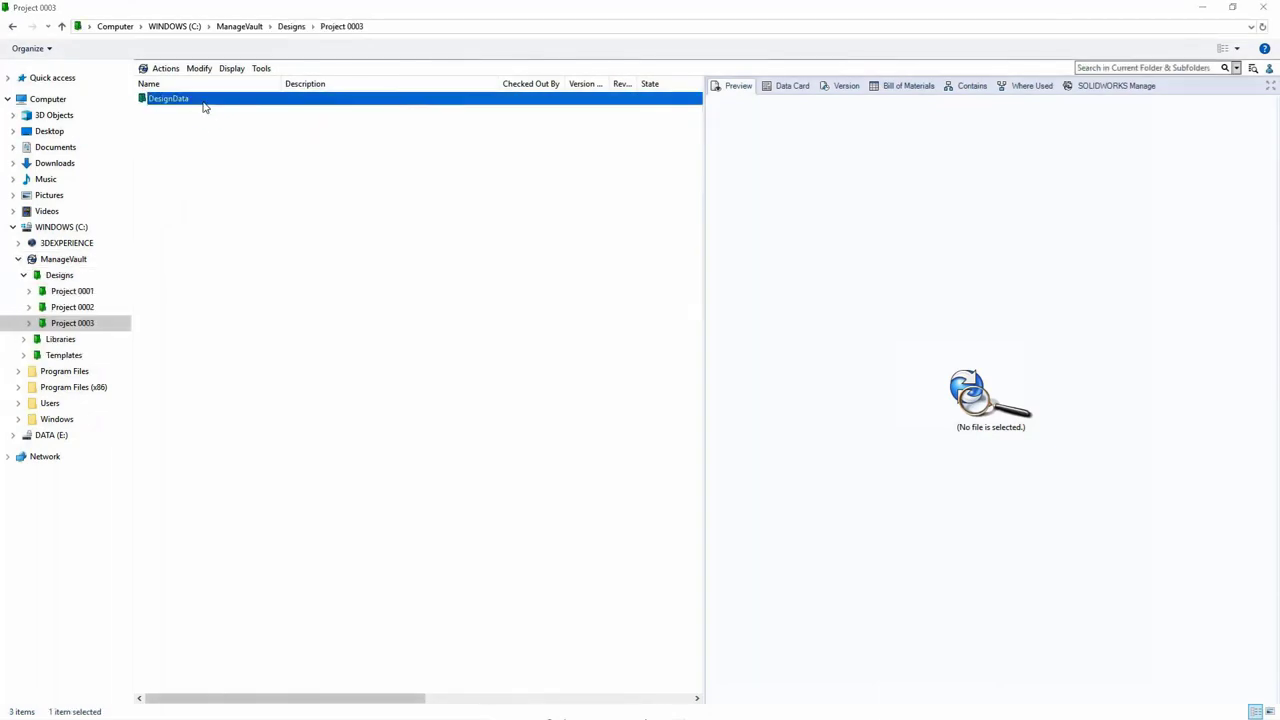
{"action": "double_click", "coordinate": [203, 103]}
{"action": "left_click", "coordinate": [207, 112]}
{"action": "double_click", "coordinate": [207, 112]}
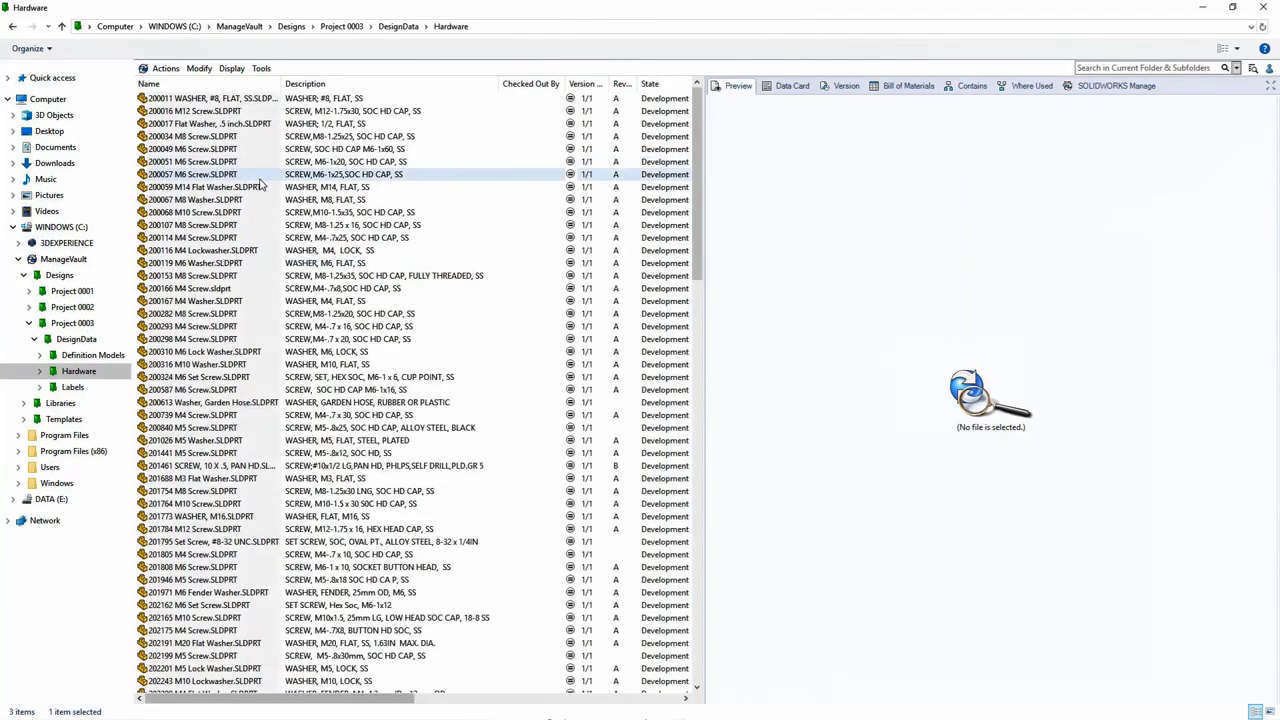
{"action": "left_click", "coordinate": [343, 27]}
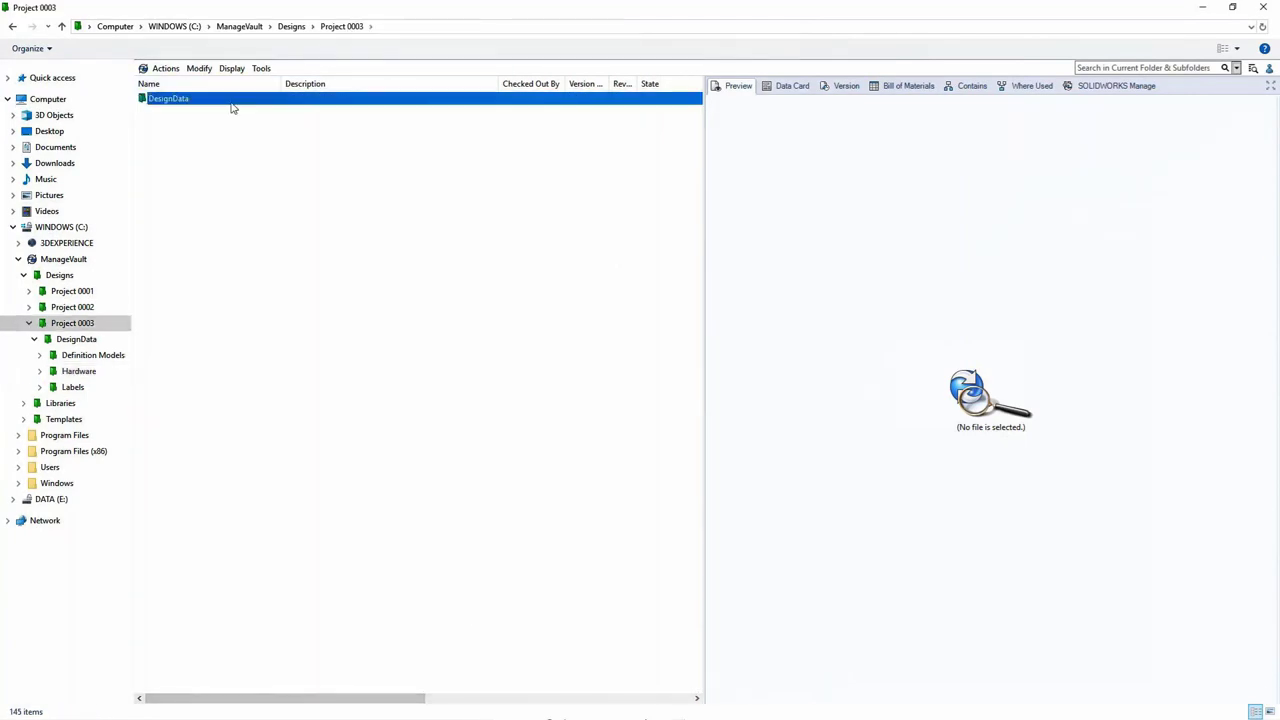
{"action": "double_click", "coordinate": [231, 104]}
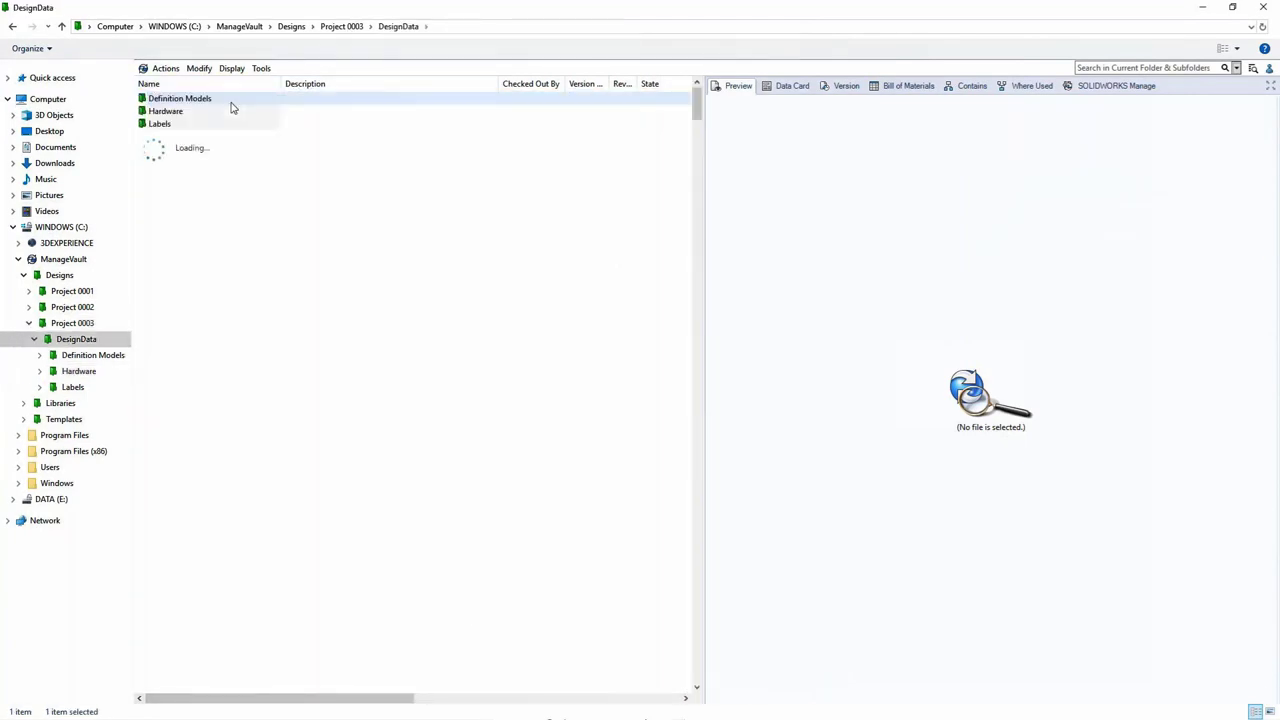
{"action": "scroll", "coordinate": [331, 335], "scroll_direction": "down", "scroll_amount": 1}
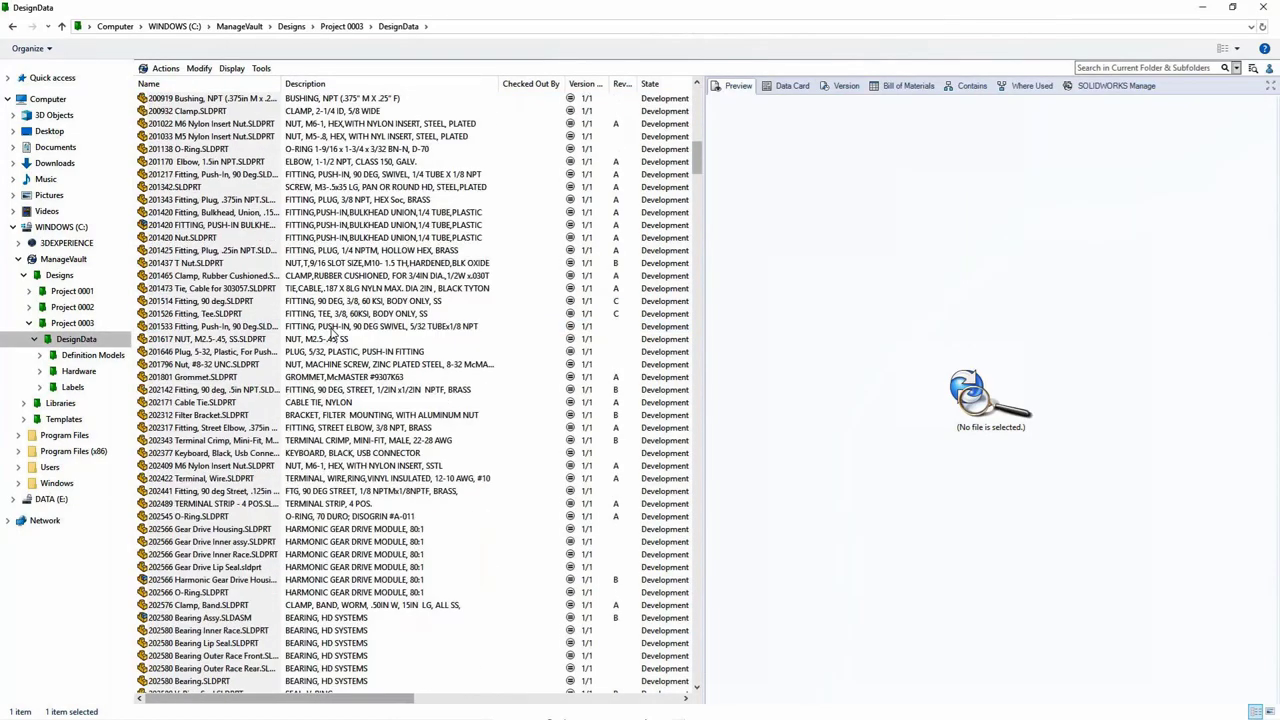
{"action": "scroll", "coordinate": [331, 336], "scroll_direction": "down", "scroll_amount": 20}
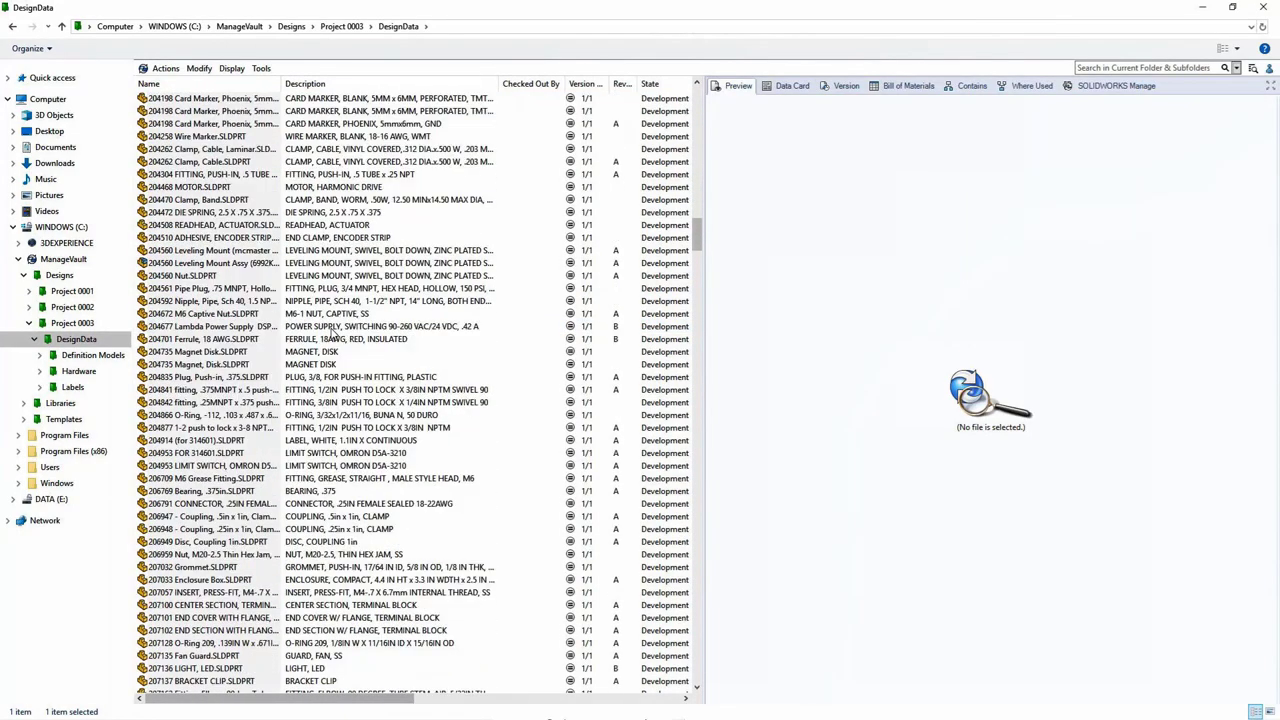
{"action": "scroll", "coordinate": [333, 335], "scroll_direction": "down", "scroll_amount": 20}
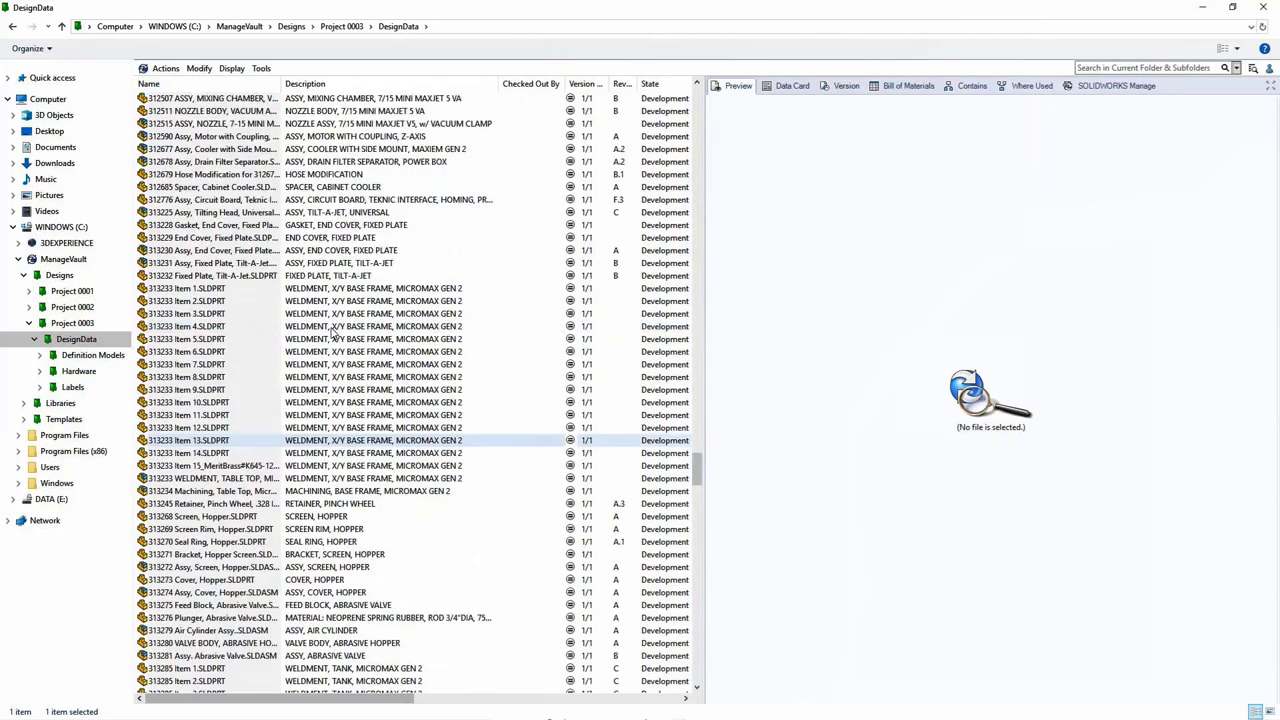
Select 313225 Assy, Tilting Head and compare its Where Used, Contains and Bill of Materials tabs.
{"action": "left_click", "coordinate": [460, 212]}
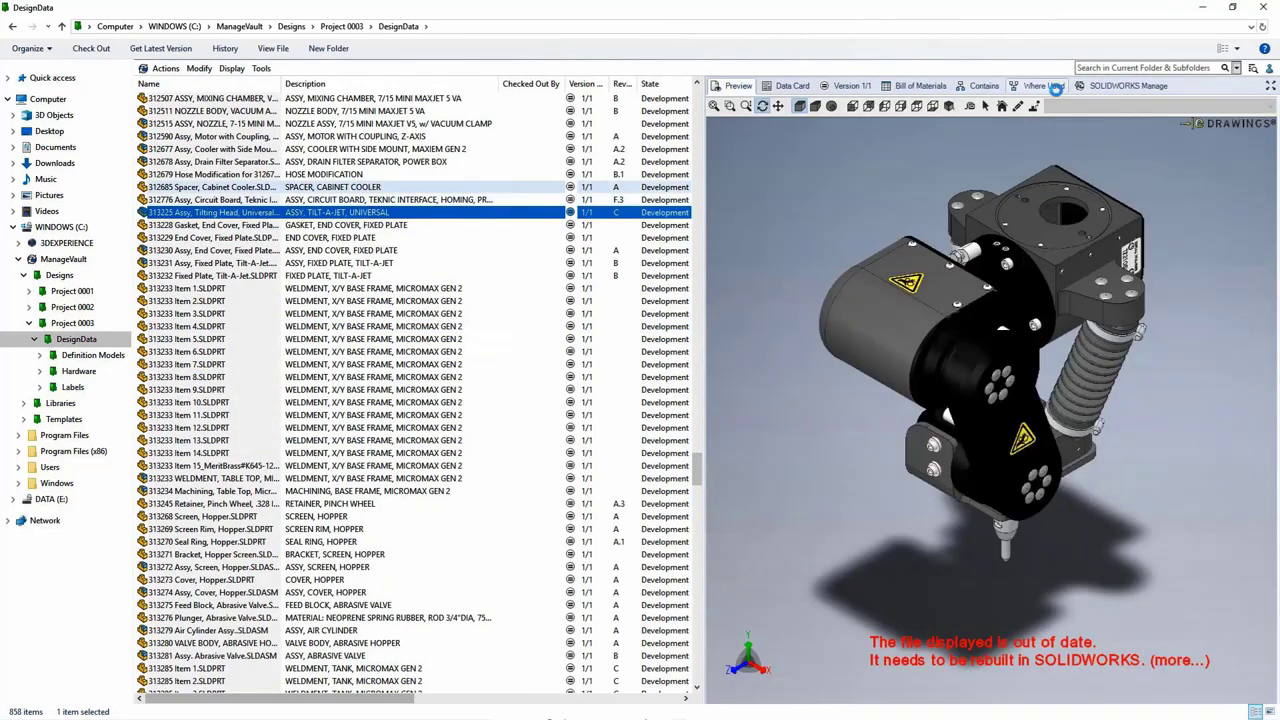
{"action": "left_click", "coordinate": [1045, 86]}
{"action": "left_click", "coordinate": [984, 90]}
{"action": "left_click", "coordinate": [920, 92]}
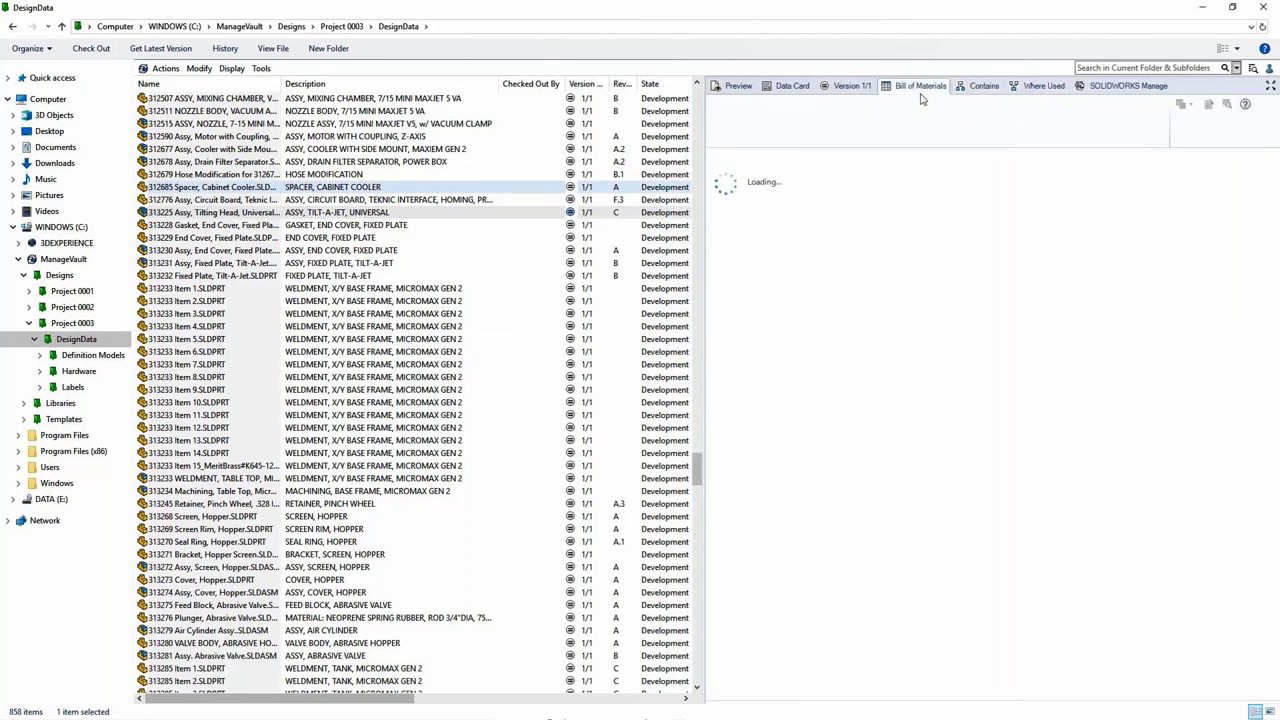
{"action": "left_click", "coordinate": [1040, 88]}
{"action": "left_click", "coordinate": [970, 88]}
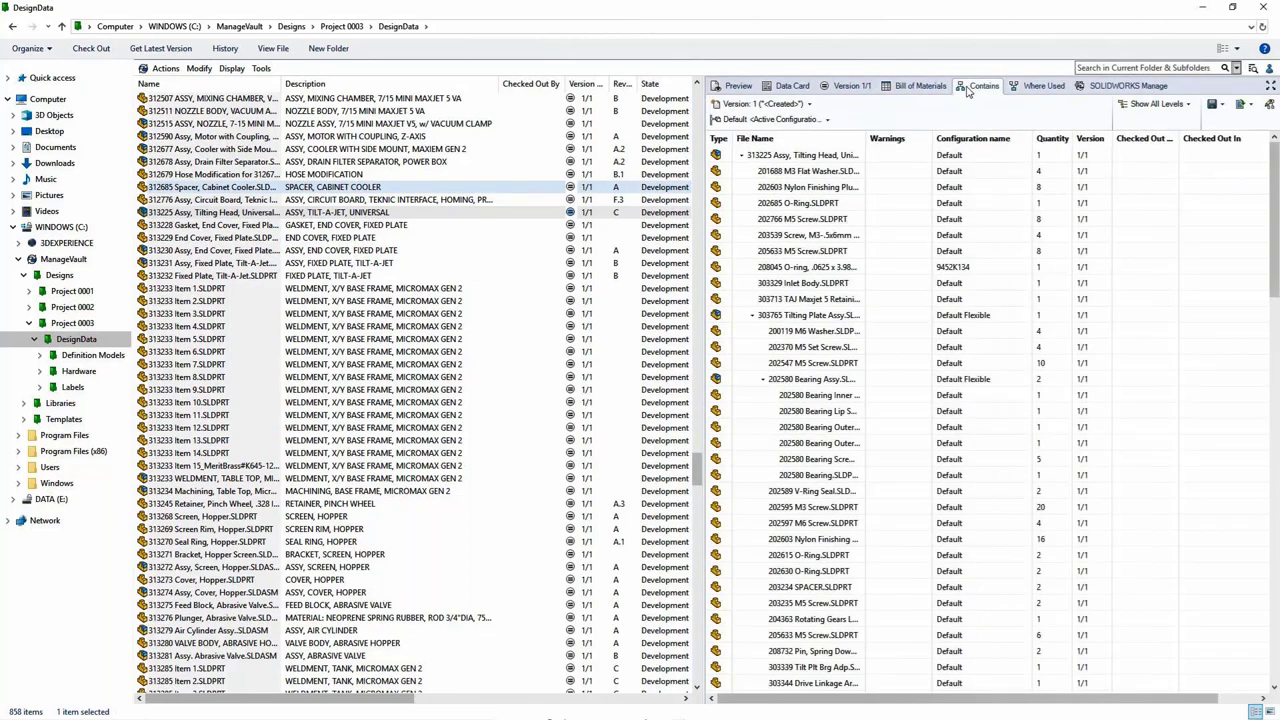
{"action": "left_click", "coordinate": [920, 88]}
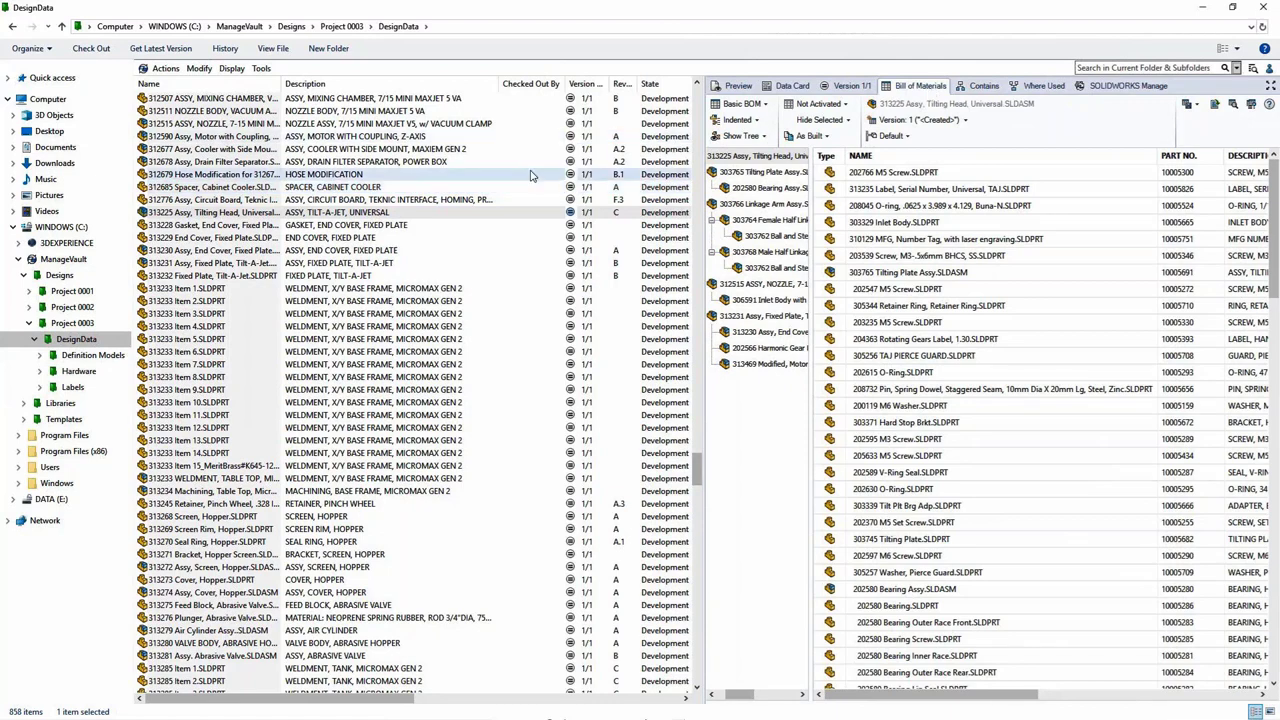
{"action": "right_click", "coordinate": [384, 214]}
{"action": "key", "text": "Escape"}
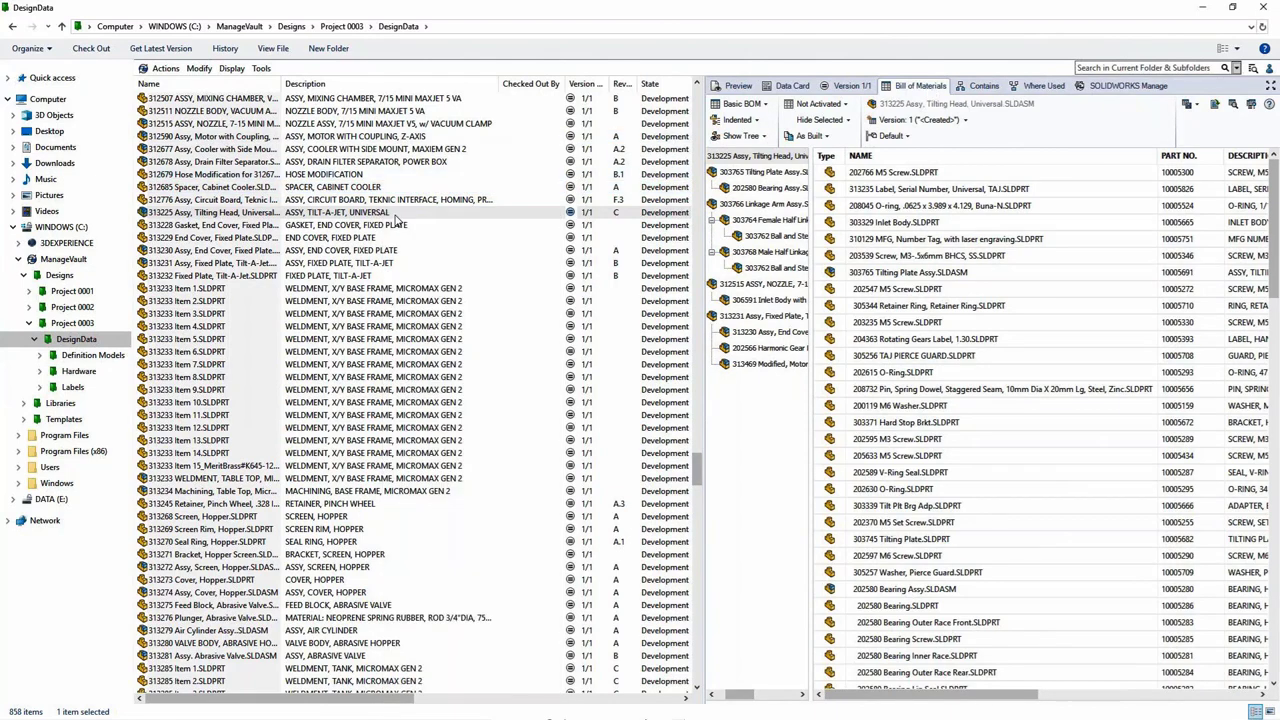
Open the Tilting Head assembly in SOLIDWORKS and orbit it, selecting the motor cover.
{"action": "double_click", "coordinate": [396, 214]}
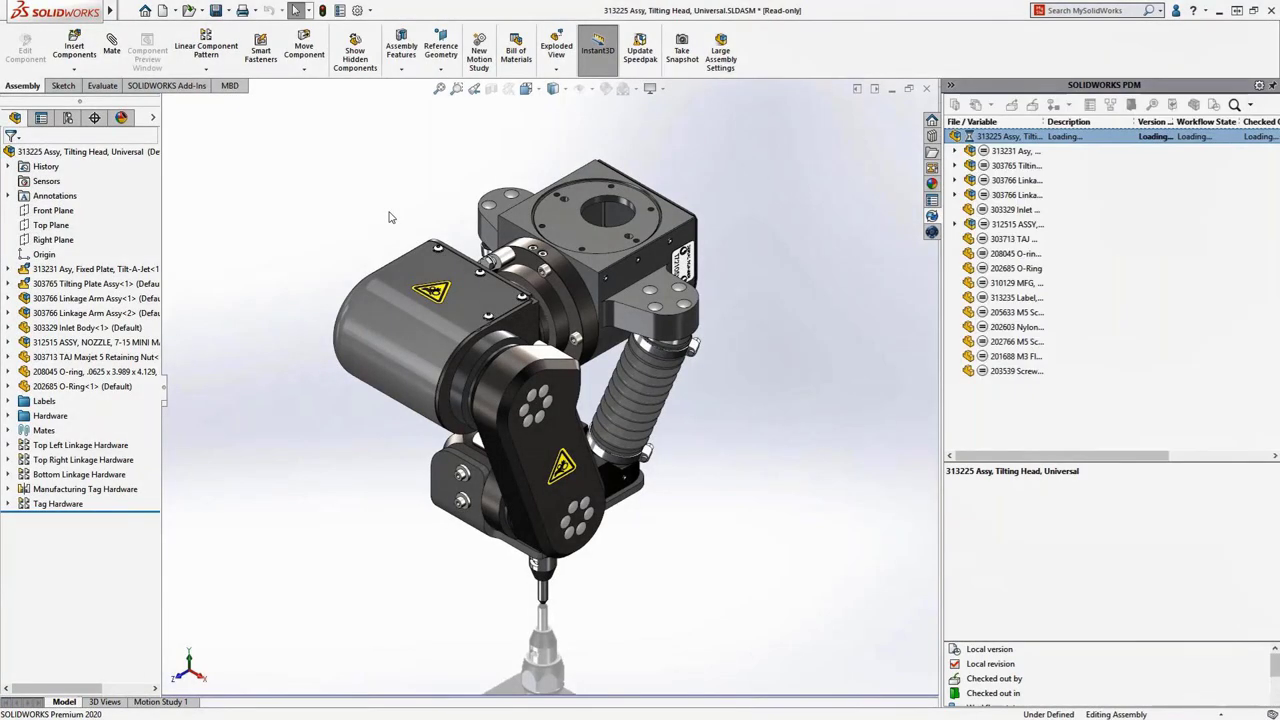
{"action": "middle_click_drag", "start_coordinate": [390, 217], "coordinate": [616, 334]}
{"action": "left_click", "coordinate": [616, 334]}
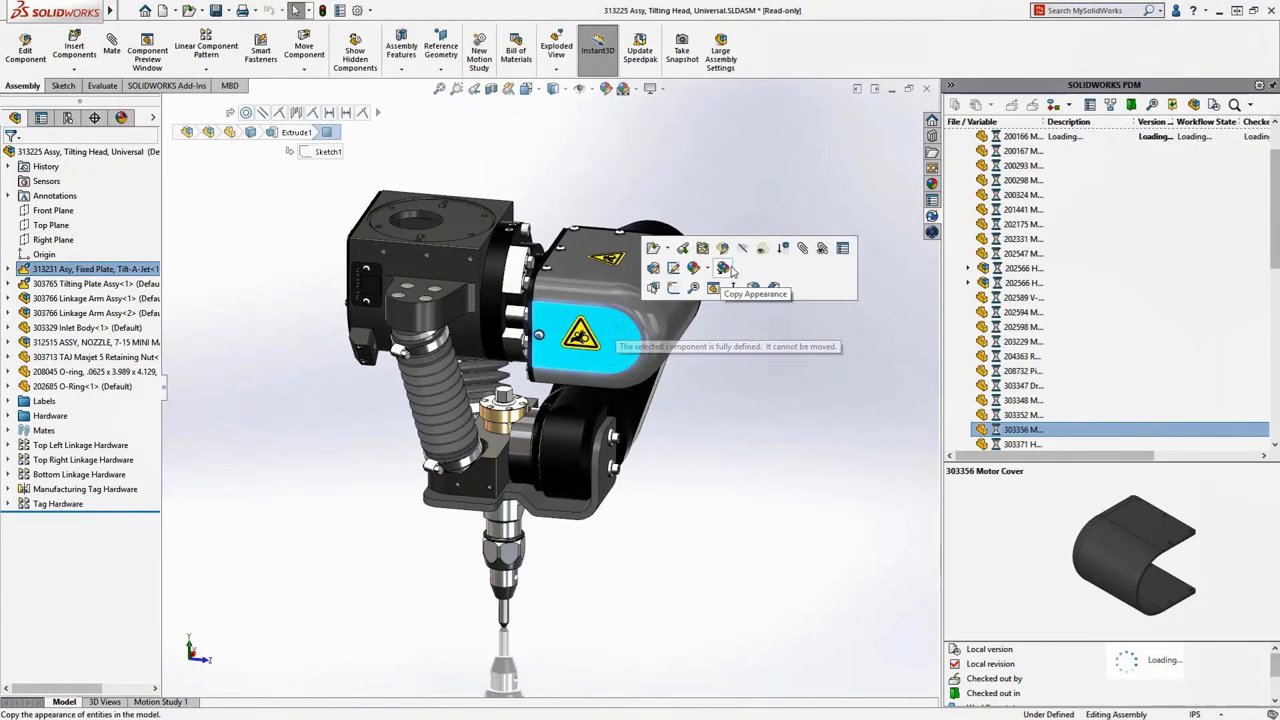
{"action": "left_click", "coordinate": [744, 377]}
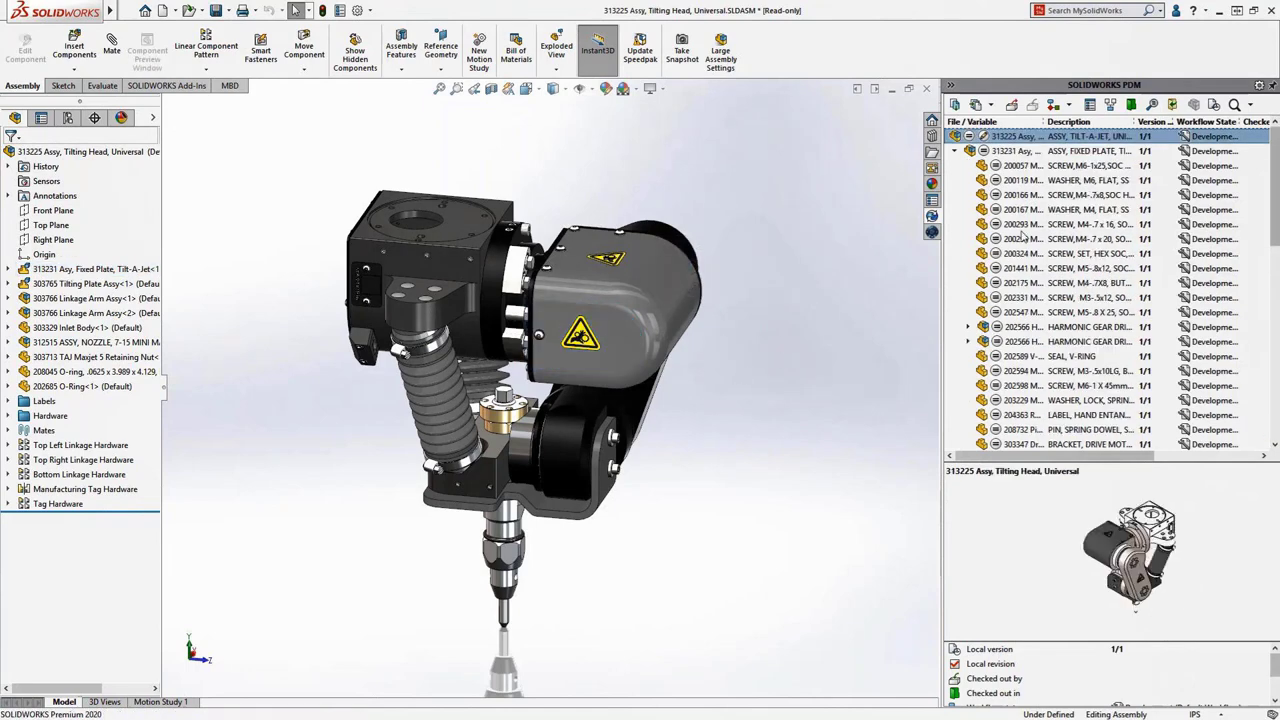
Browse the harmonic gear drive and 200293 M4 screw in the PDM task pane.
{"action": "left_click", "coordinate": [1131, 327]}
{"action": "left_click", "coordinate": [1105, 281]}
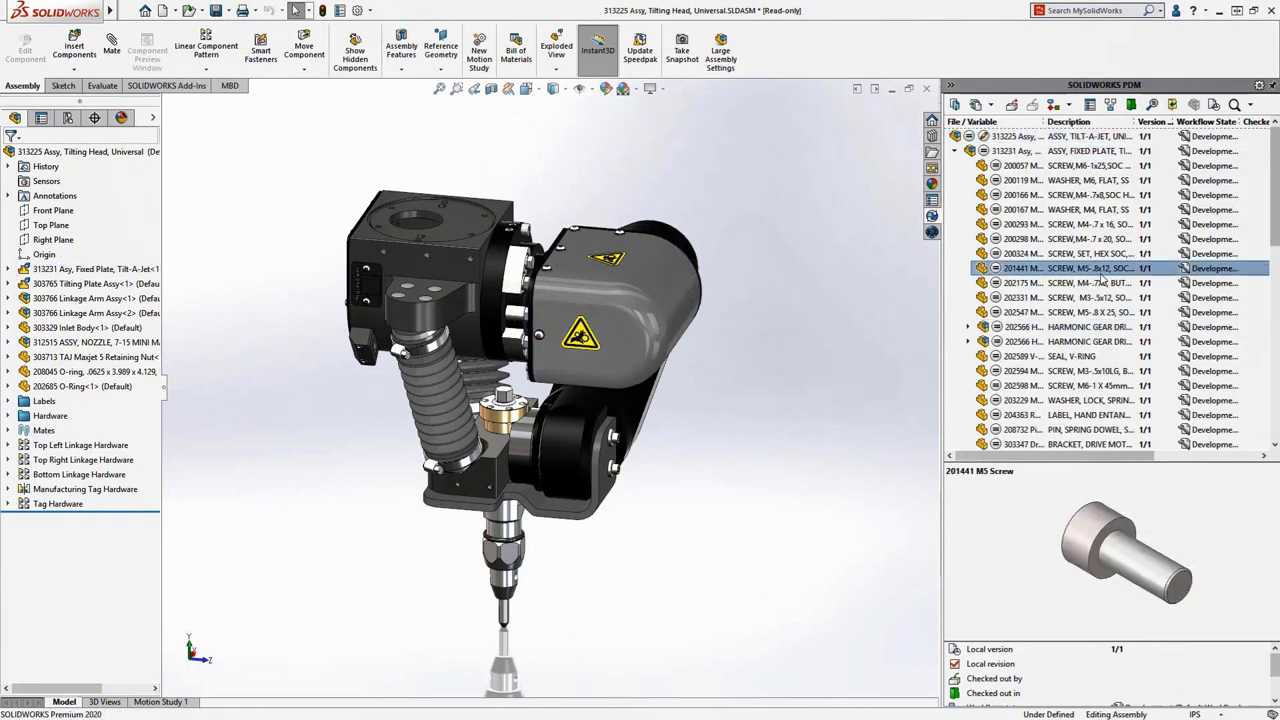
{"action": "left_click", "coordinate": [1080, 229]}
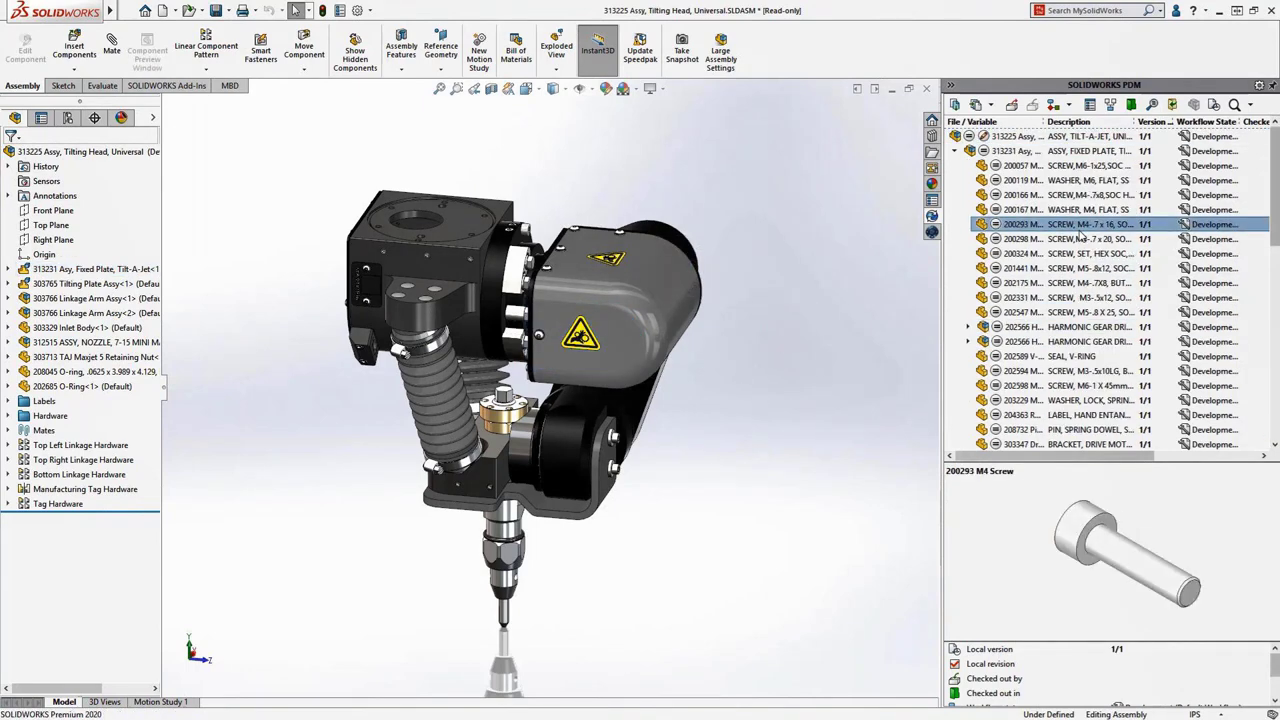
{"action": "right_click", "coordinate": [1081, 231]}
{"action": "left_click", "coordinate": [1104, 262]}
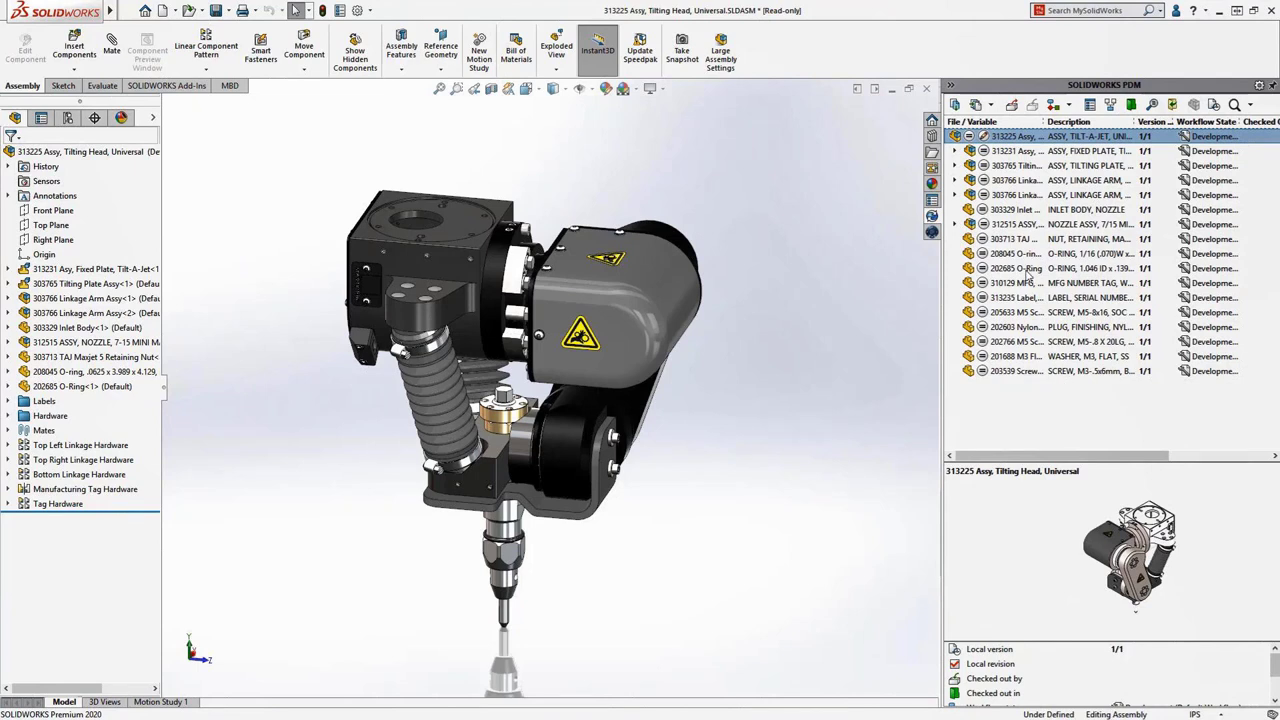
Check out the Tilting Head assembly, orbit it half a turn, and check it back in.
{"action": "left_click", "coordinate": [1010, 112]}
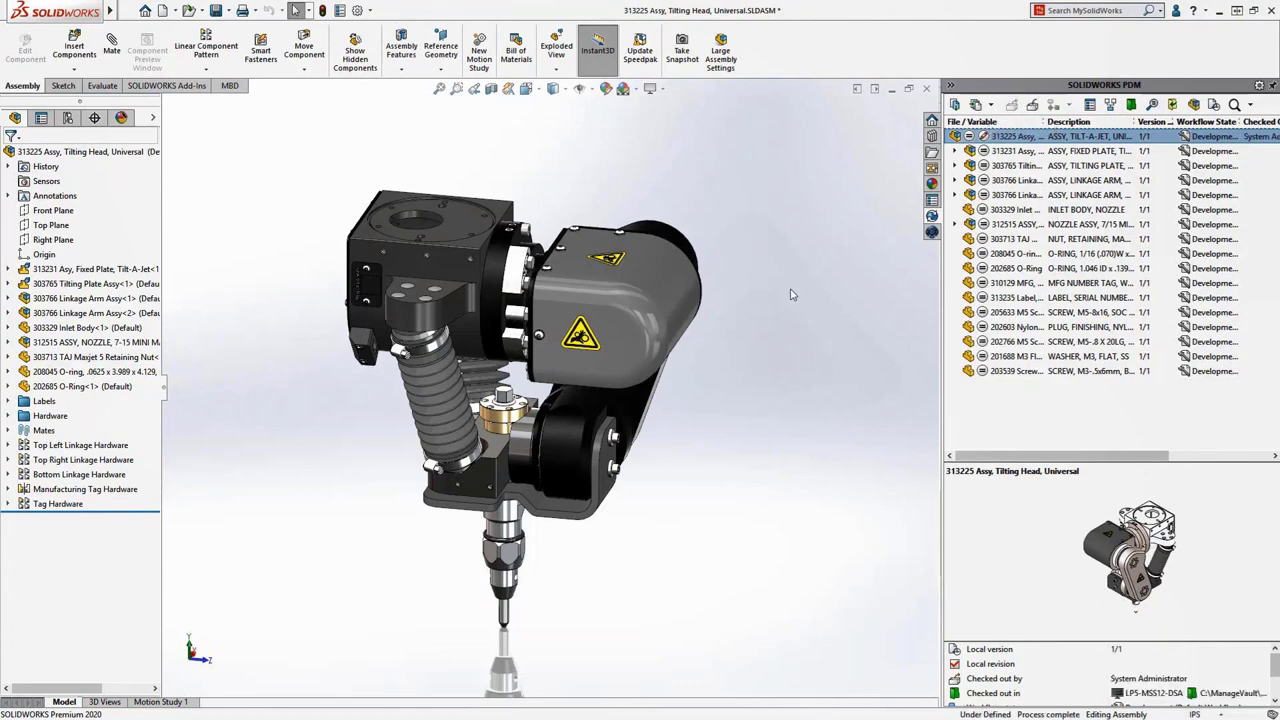
{"action": "middle_click_drag", "start_coordinate": [793, 295], "coordinate": [577, 293]}
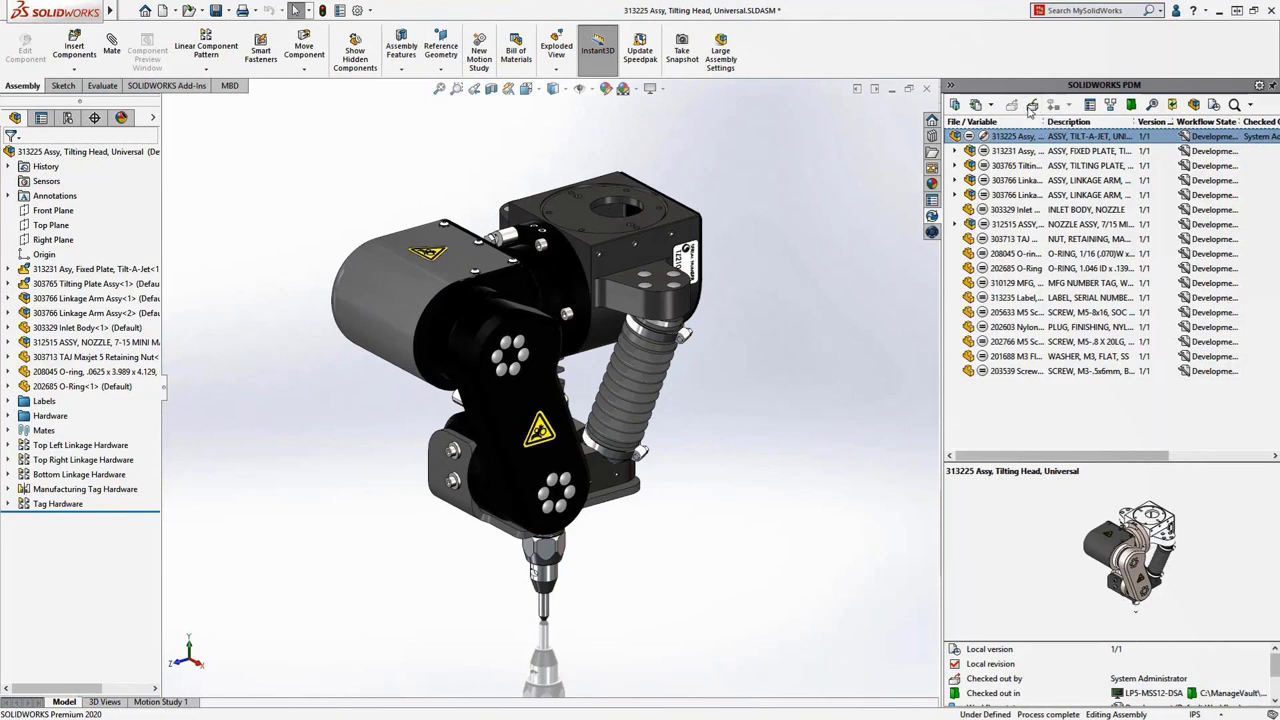
{"action": "left_click", "coordinate": [1031, 106]}
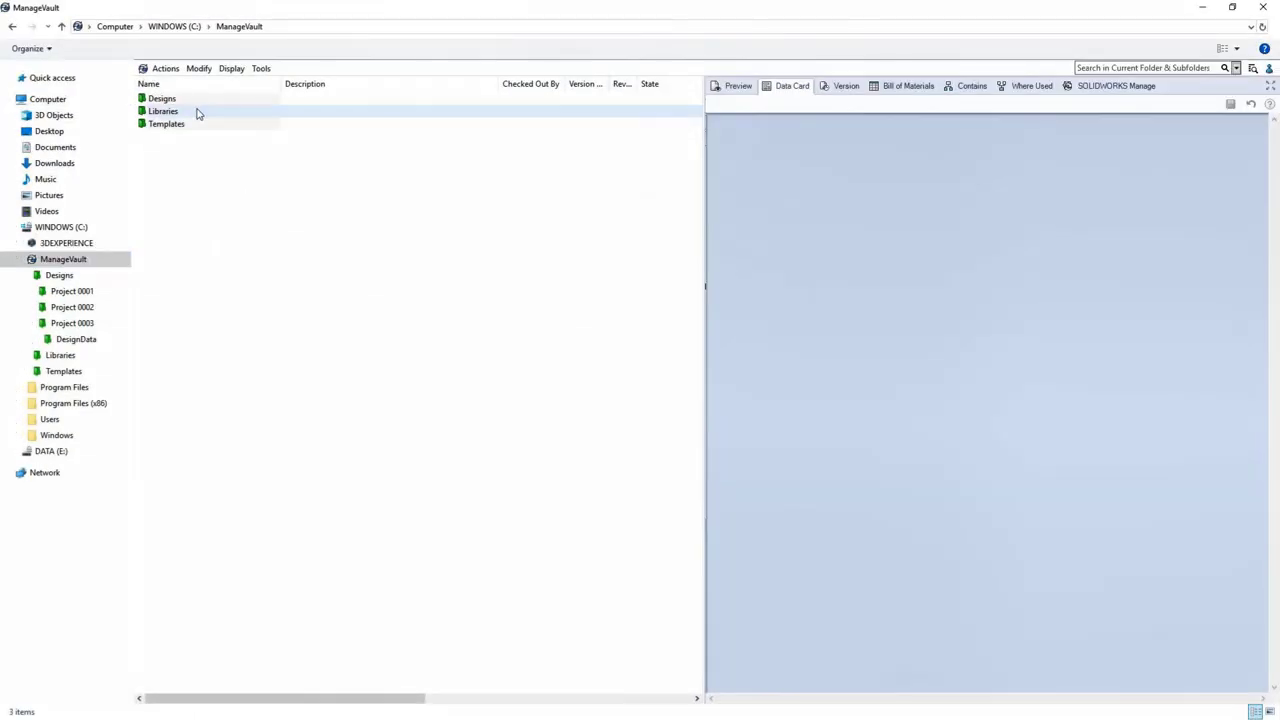
Open Project 0003's DesignData folder and rerun the earlier 'label' quick search.
{"action": "double_click", "coordinate": [165, 99]}
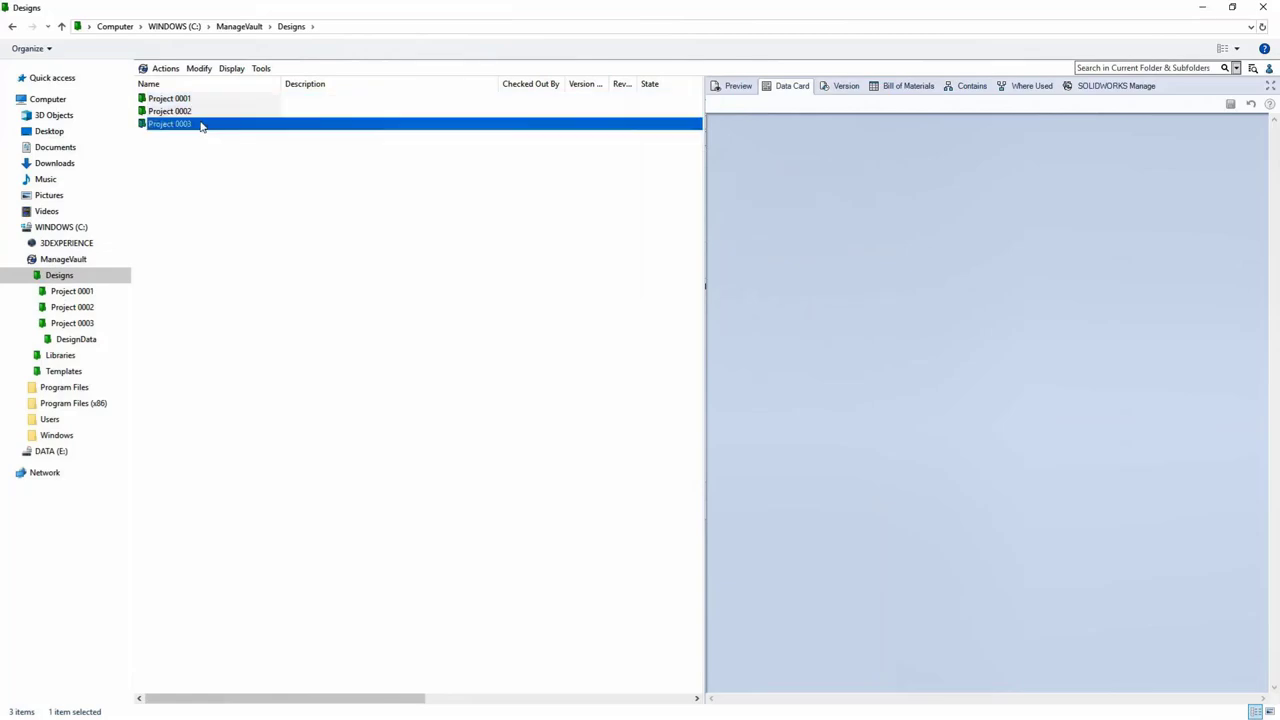
{"action": "double_click", "coordinate": [199, 123]}
{"action": "left_click", "coordinate": [201, 101]}
{"action": "double_click", "coordinate": [203, 101]}
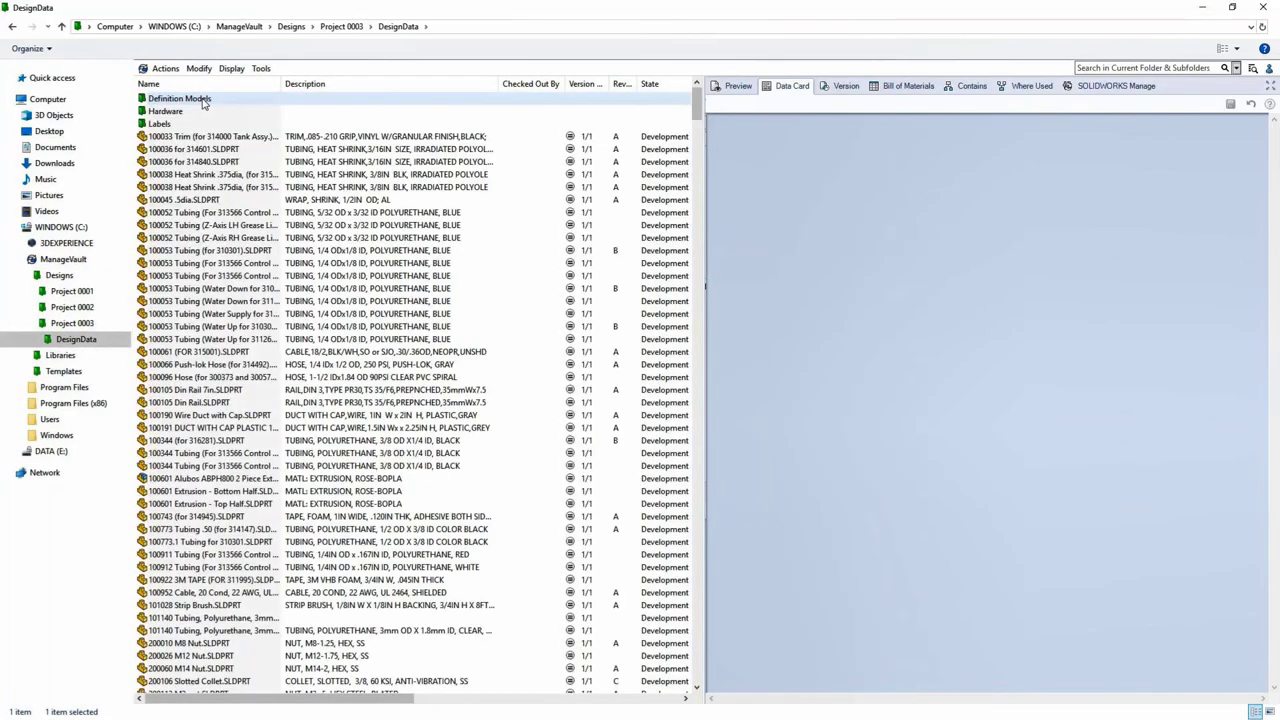
{"action": "scroll", "coordinate": [210, 135], "scroll_direction": "down", "scroll_amount": 8}
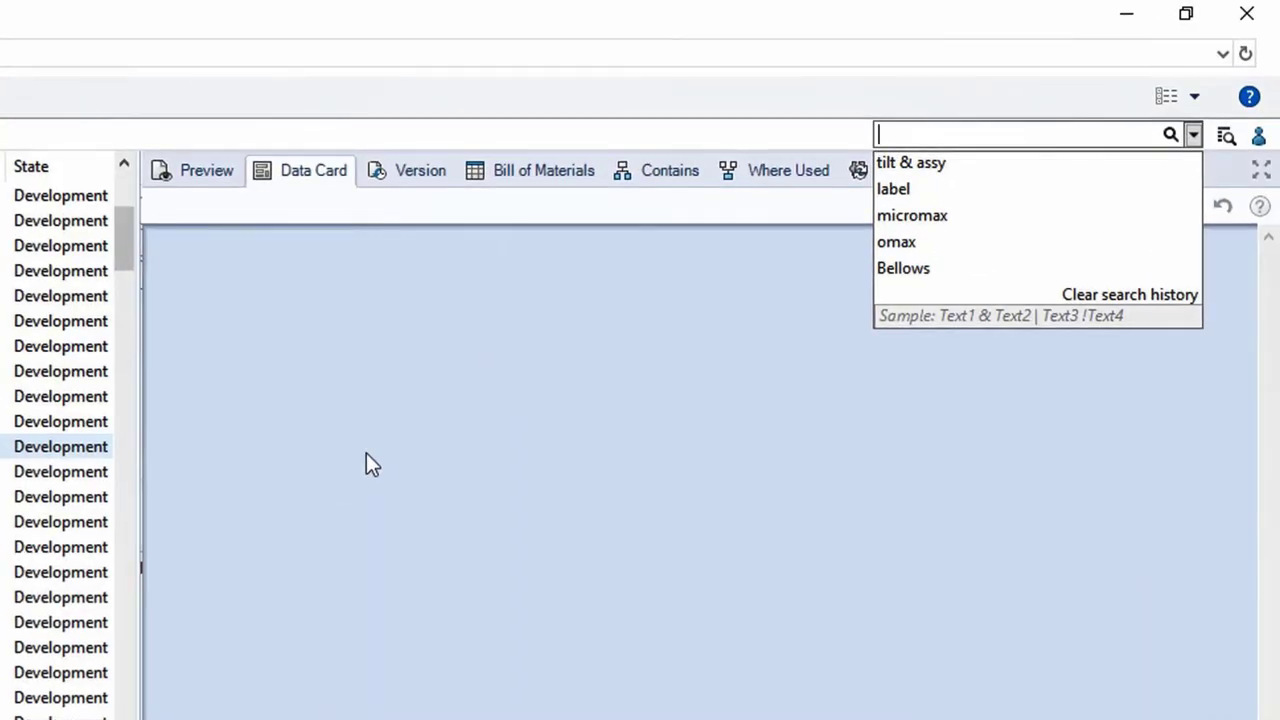
{"action": "key", "text": "Down"}
{"action": "key", "text": "Down"}
{"action": "key", "text": "Down"}
{"action": "key", "text": "Down"}
{"action": "key", "text": "Down"}
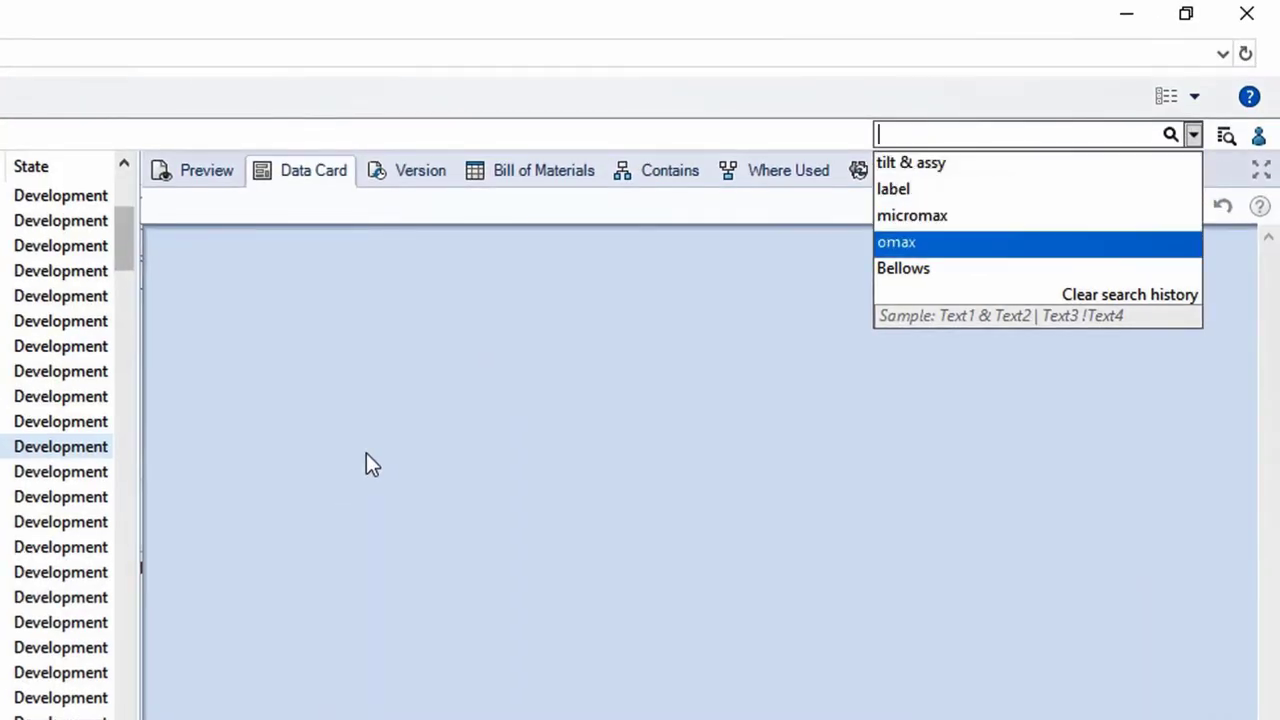
{"action": "key", "text": "Up"}
{"action": "key", "text": "Up"}
{"action": "key", "text": "Up"}
{"action": "key", "text": "Return"}
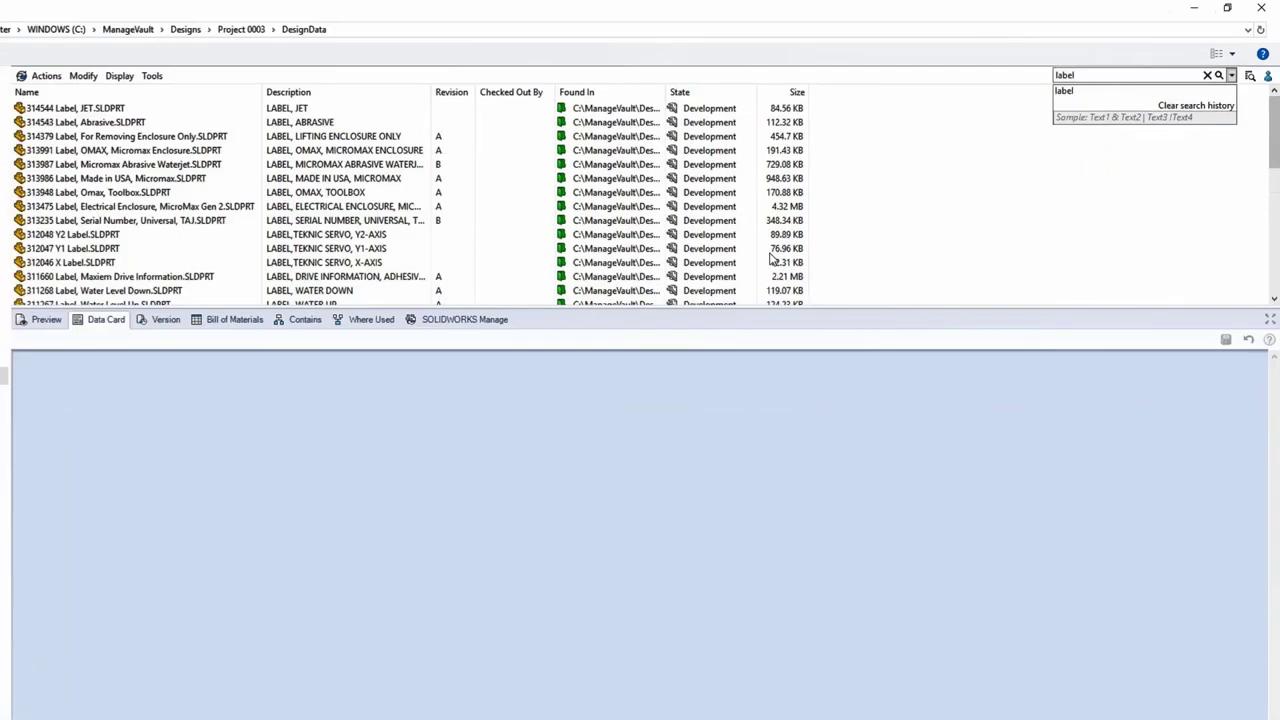
Replace it with the 'tilt & assy' quick search picked from history.
{"action": "key", "text": "BackSpace"}
{"action": "key", "text": "BackSpace"}
{"action": "key", "text": "BackSpace"}
{"action": "key", "text": "BackSpace"}
{"action": "key", "text": "BackSpace"}
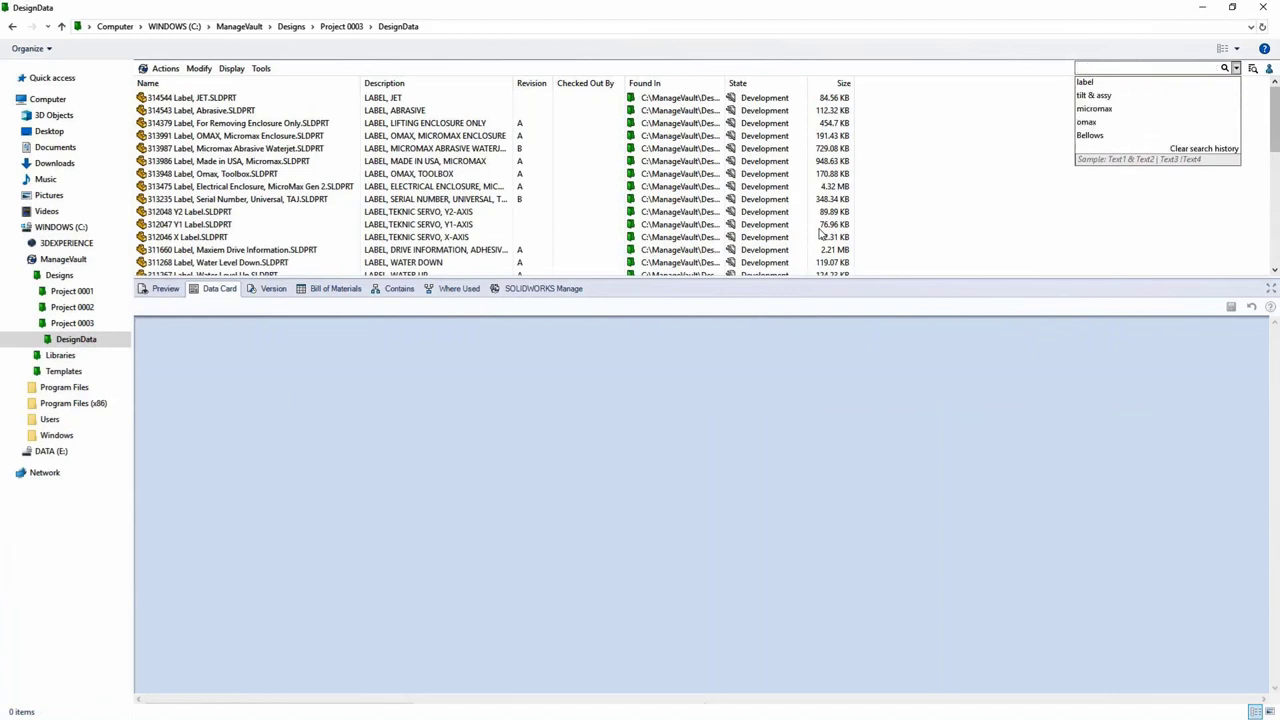
{"action": "type", "text": "be"}
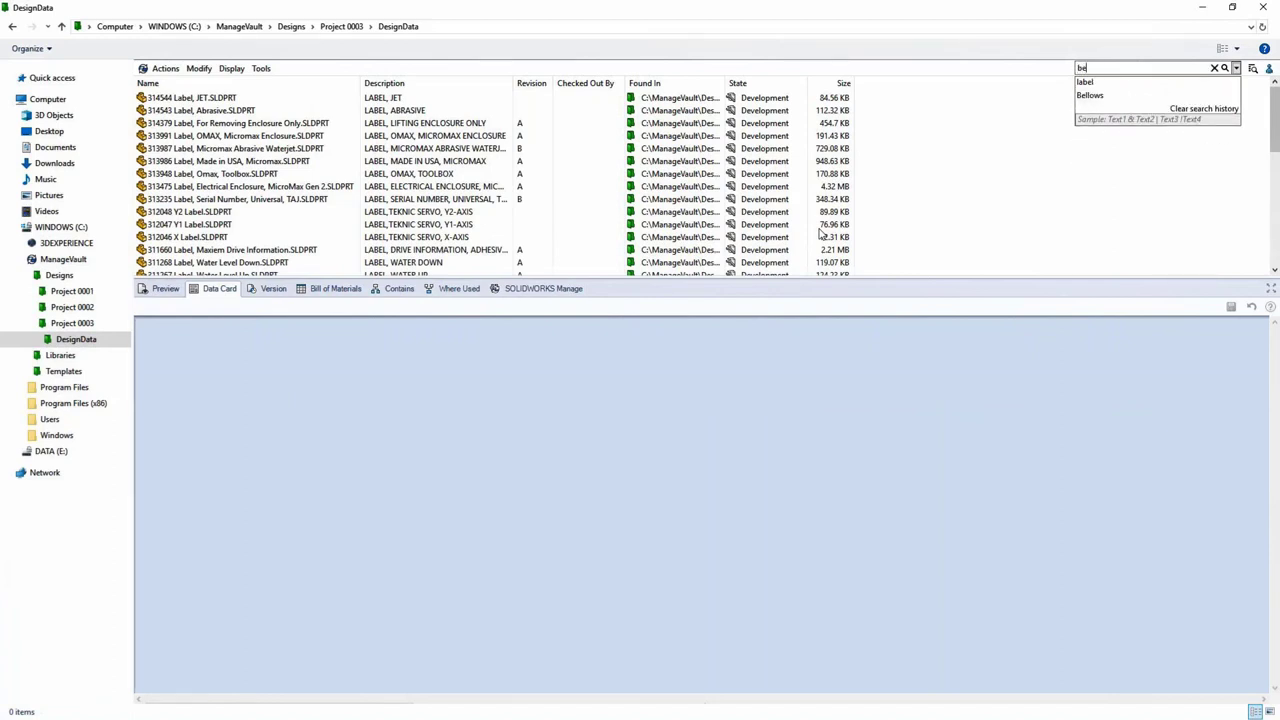
{"action": "key", "text": "BackSpace"}
{"action": "key", "text": "BackSpace"}
{"action": "type", "text": "oma"}
{"action": "key", "text": "BackSpace"}
{"action": "key", "text": "BackSpace"}
{"action": "key", "text": "BackSpace"}
{"action": "type", "text": "tilt"}
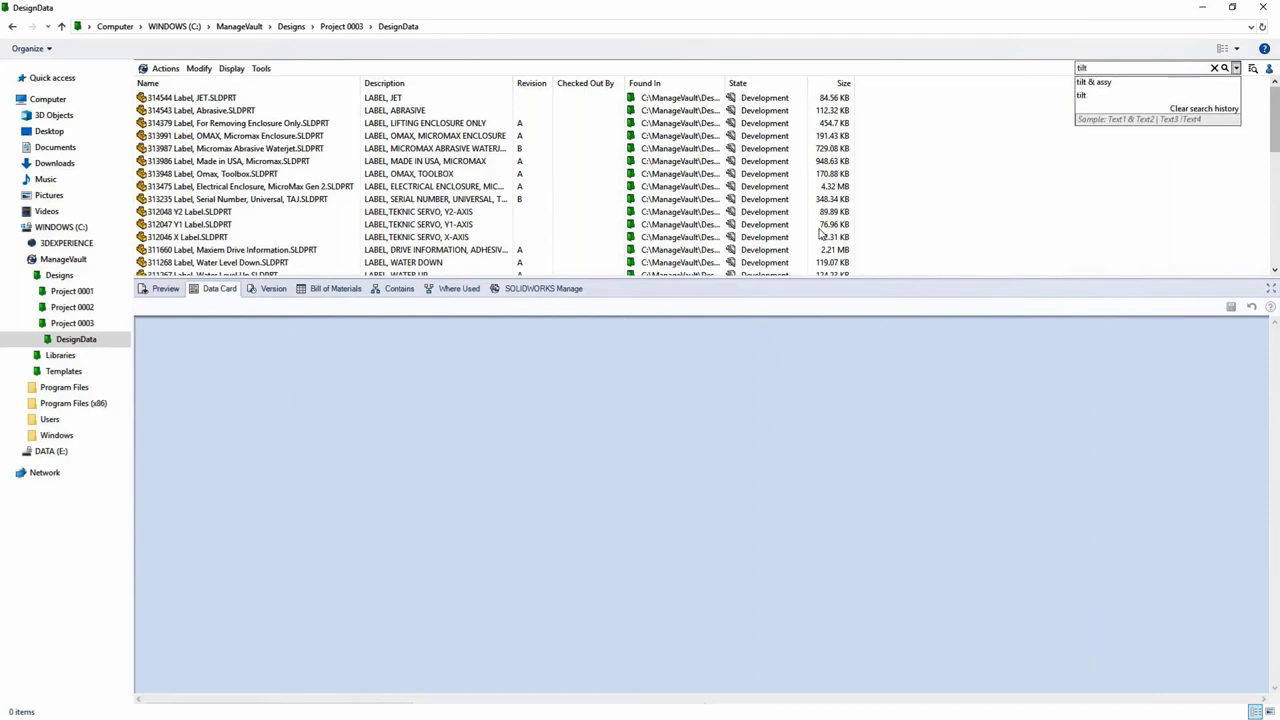
{"action": "key", "text": "Down"}
{"action": "key", "text": "Return"}
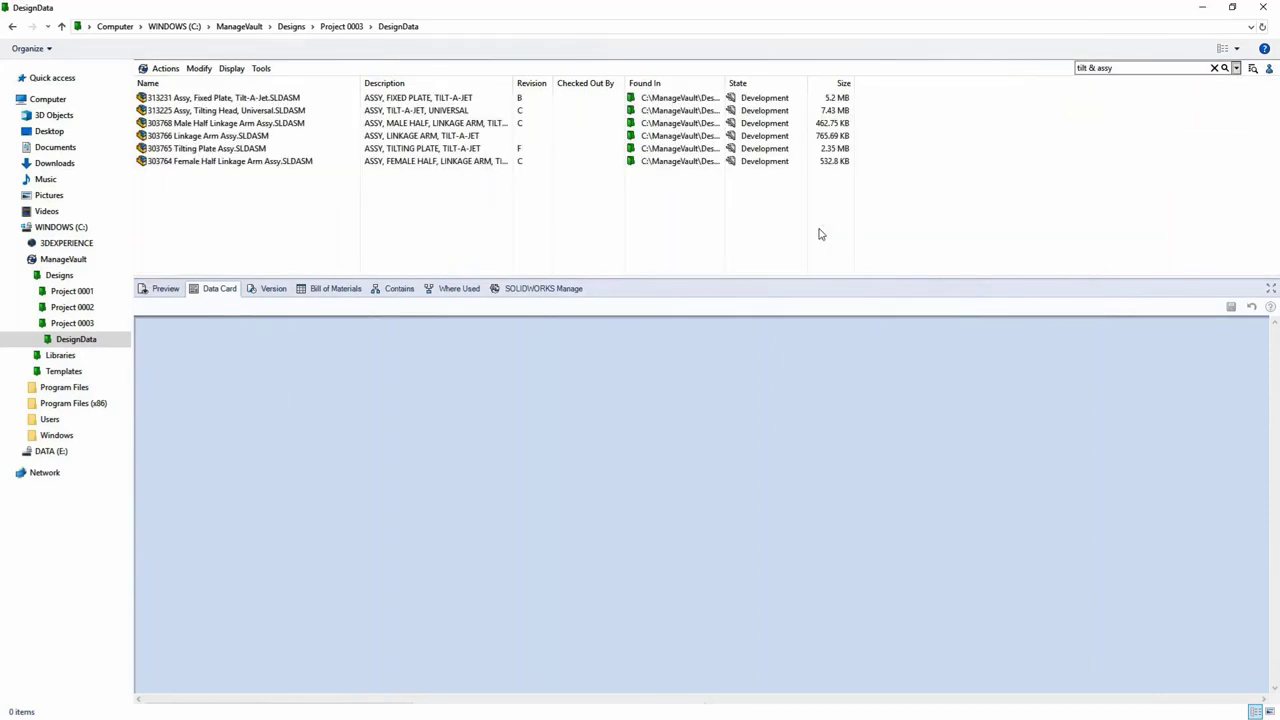
Toggle the quick search fields Description, Document Number, Comment and Project Name.
{"action": "key", "text": "Escape"}
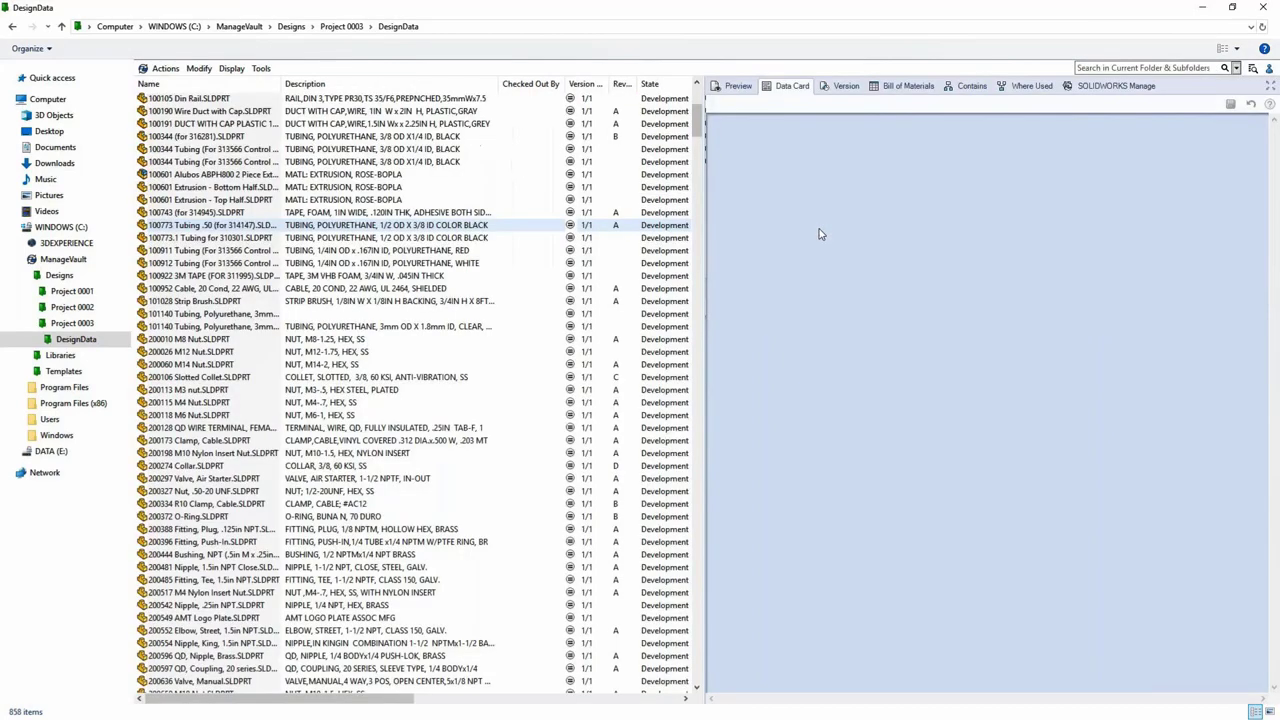
{"action": "left_click", "coordinate": [1236, 68]}
{"action": "left_click", "coordinate": [1190, 110]}
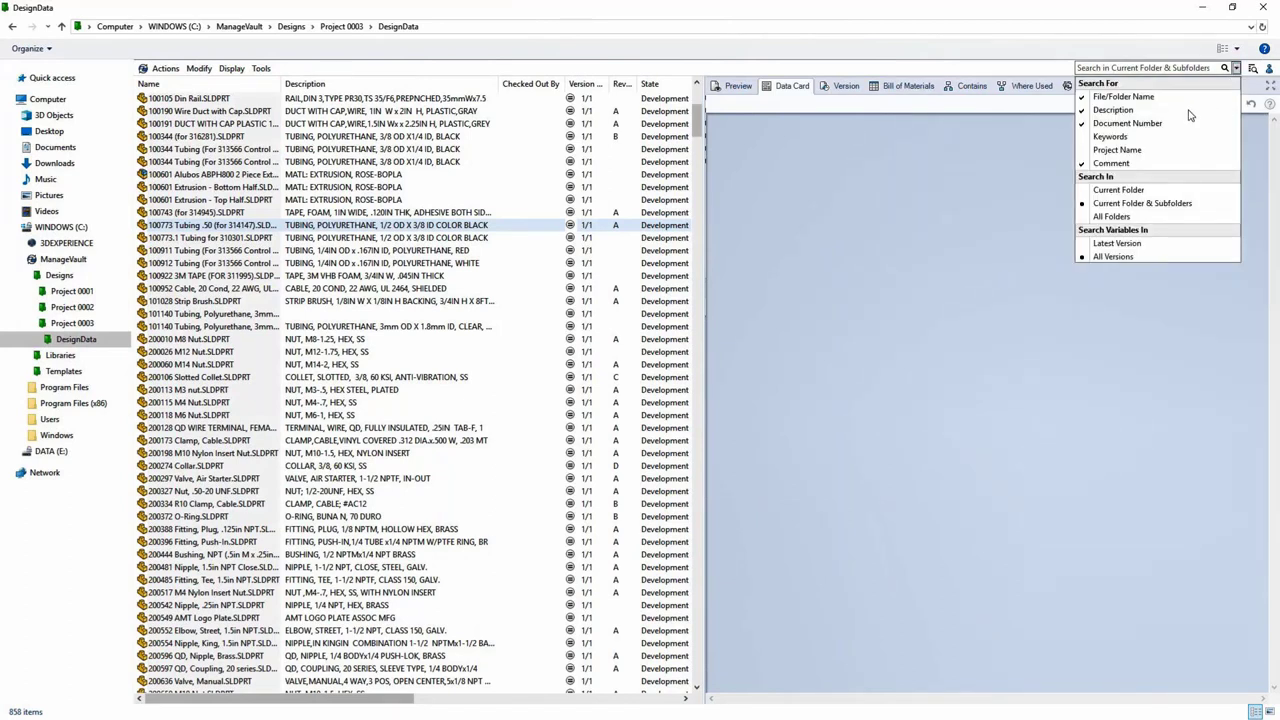
{"action": "left_click", "coordinate": [1162, 123]}
{"action": "left_click", "coordinate": [1157, 163]}
{"action": "left_click", "coordinate": [1157, 163]}
{"action": "left_click", "coordinate": [1150, 148]}
{"action": "left_click", "coordinate": [1150, 136]}
Open the Complete Search 2020 saved search form.
{"action": "left_click", "coordinate": [1143, 279]}
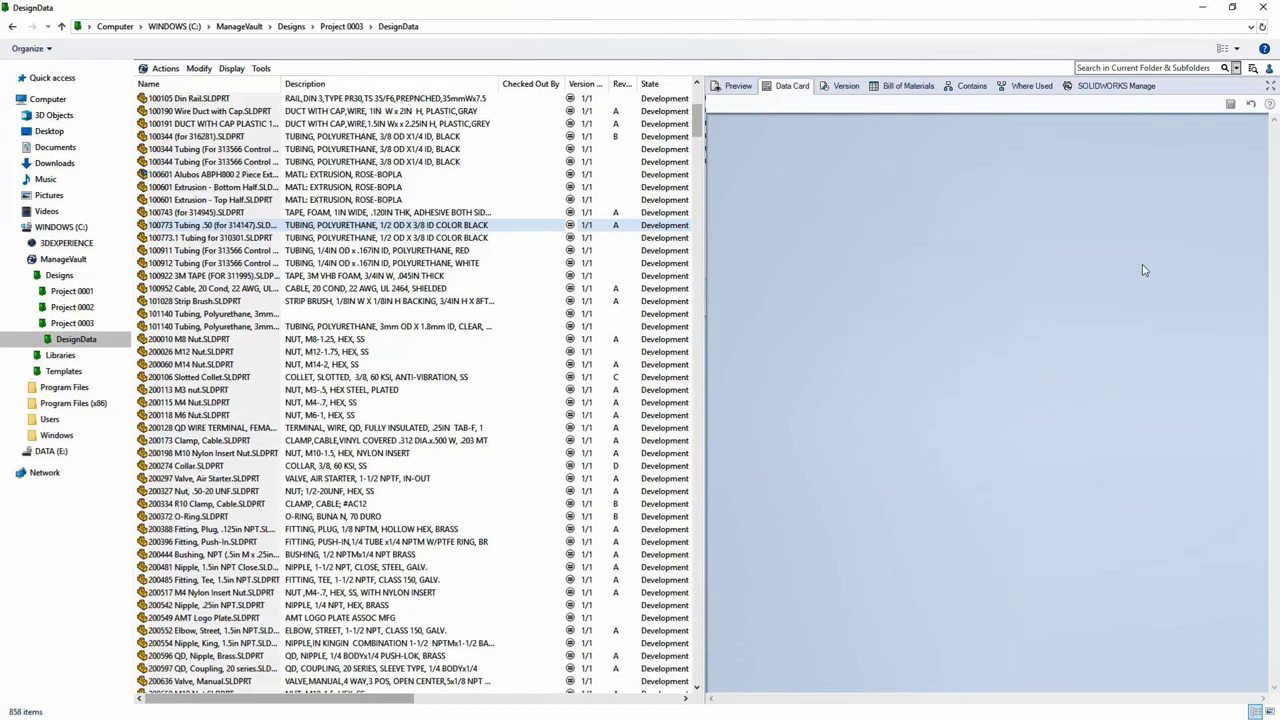
{"action": "left_click", "coordinate": [1252, 68]}
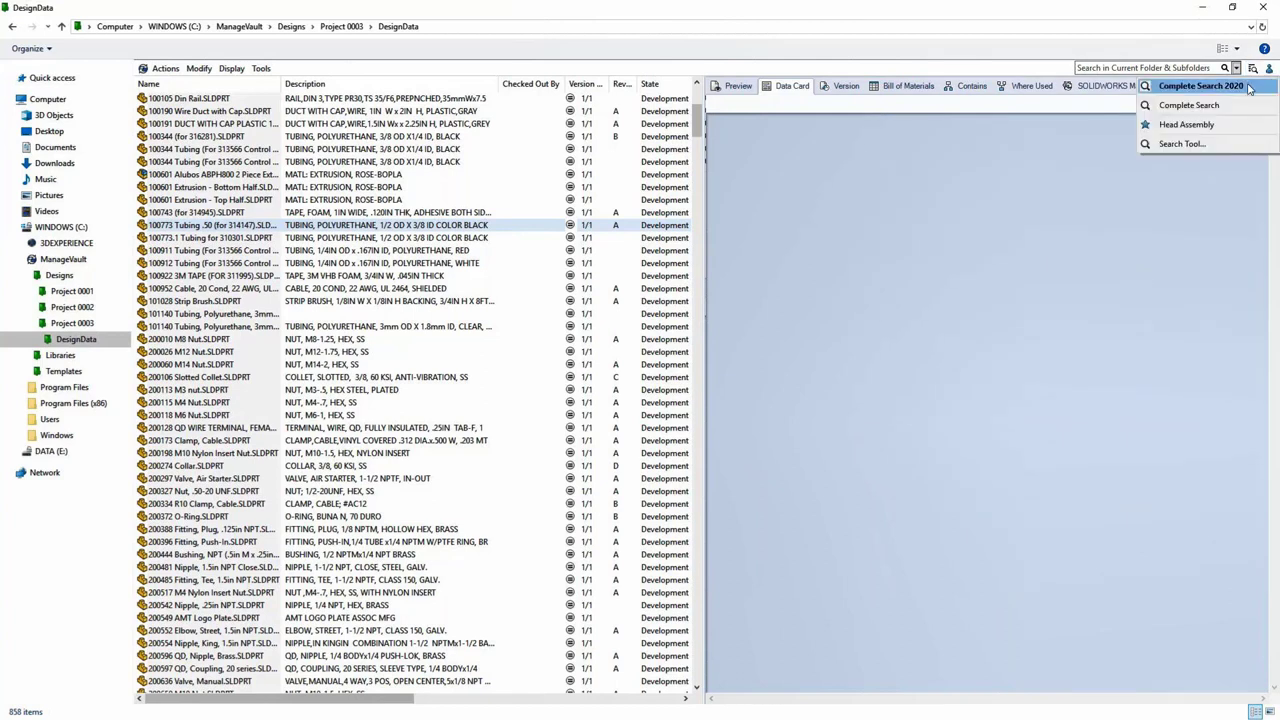
{"action": "left_click", "coordinate": [1247, 88]}
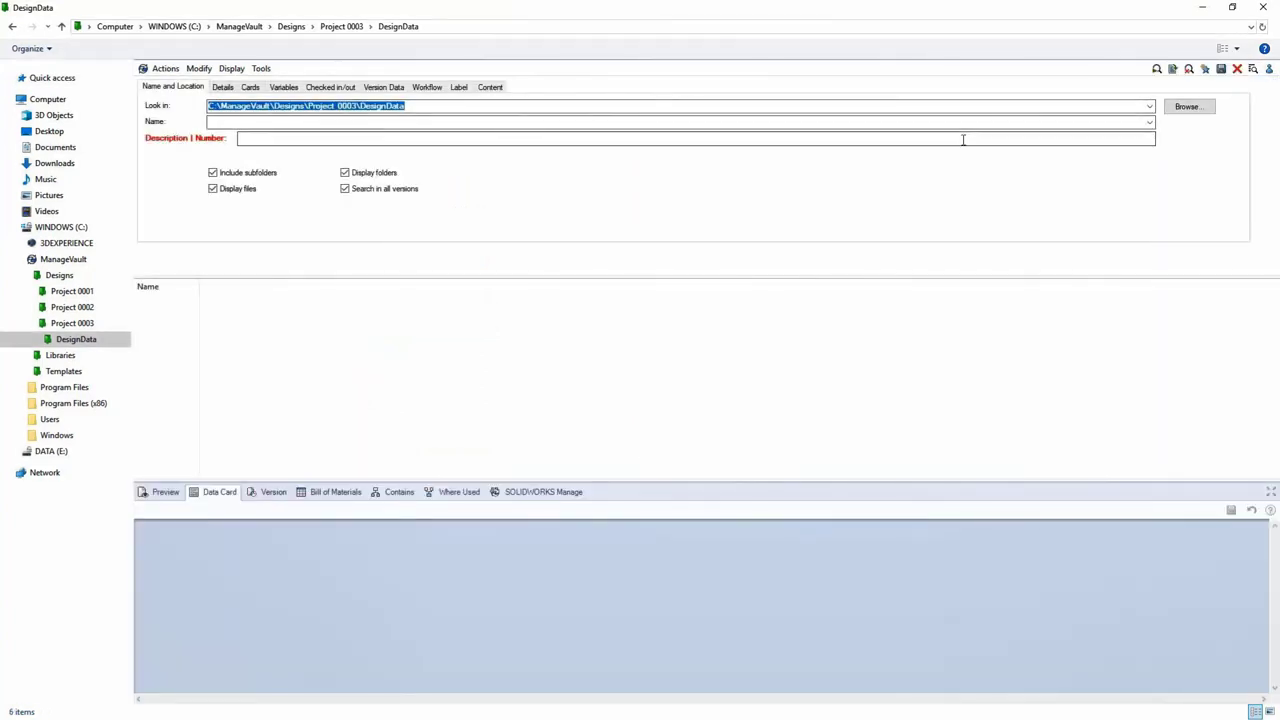
Search for 'tilt assy 56' in Complete Search 2020.
{"action": "type", "text": "tilt"}
{"action": "key", "text": "Return"}
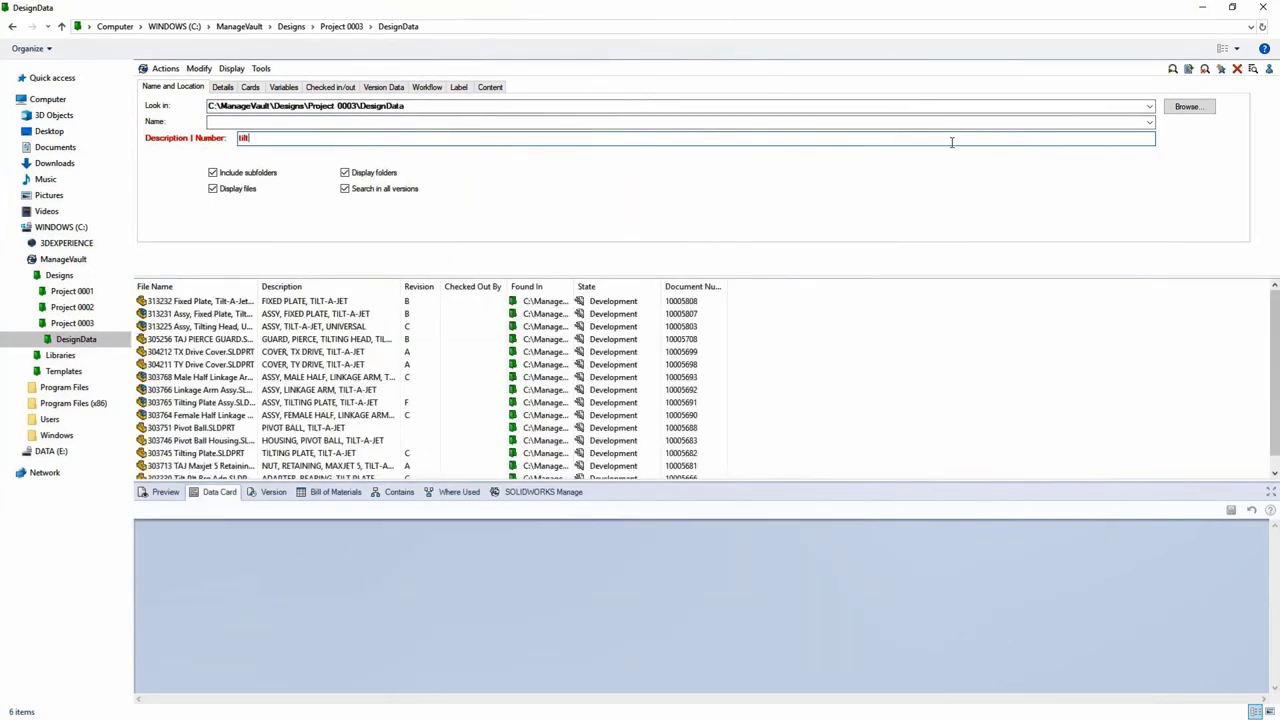
{"action": "type", "text": "assy"}
{"action": "key", "text": "Return"}
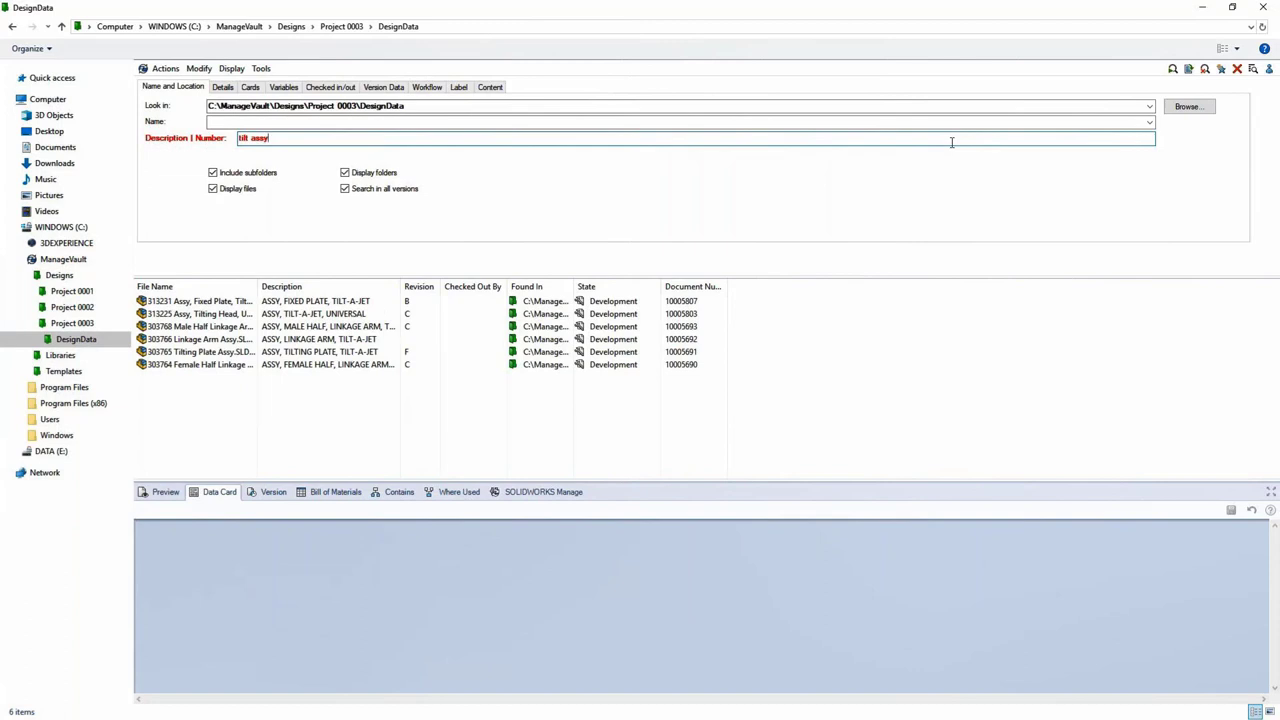
{"action": "type", "text": "56"}
{"action": "key", "text": "Return"}
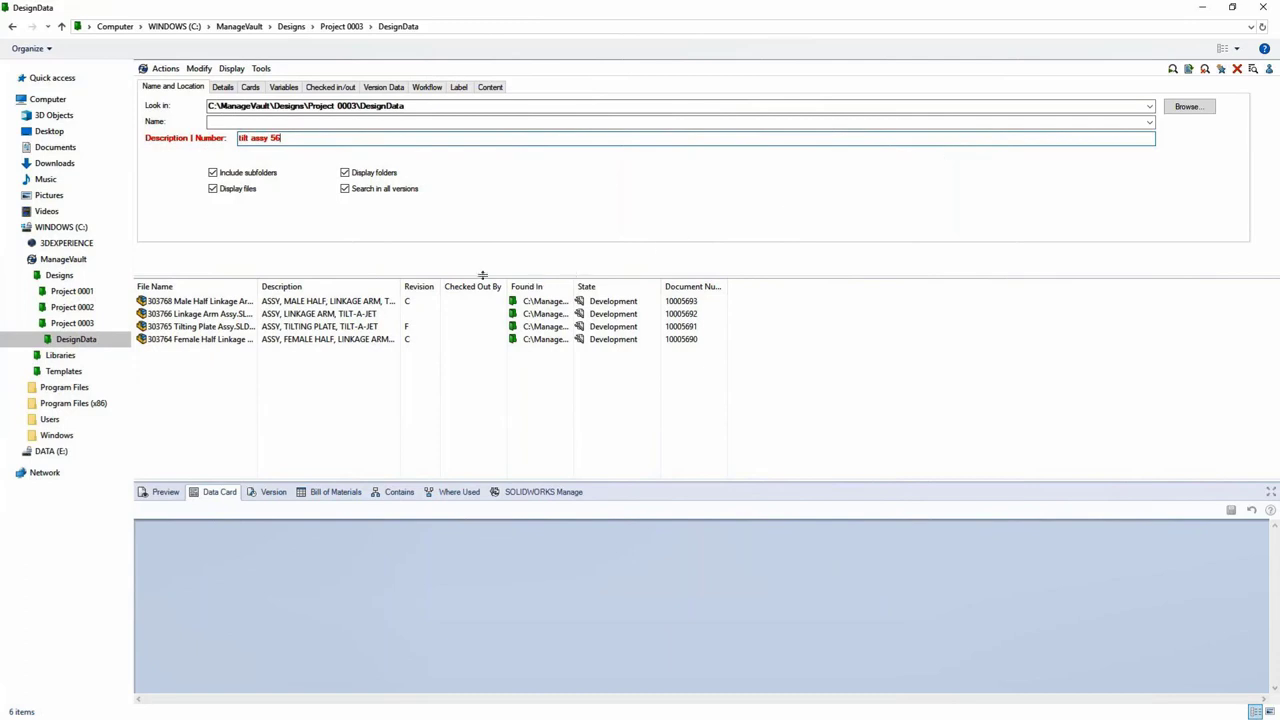
Widen File Name and Description, move State and Document Number, and preview 303766 Linkage Arm Assy in 3D.
{"action": "left_click_drag", "start_coordinate": [259, 288], "coordinate": [333, 287]}
{"action": "left_click_drag", "start_coordinate": [476, 287], "coordinate": [534, 284]}
{"action": "left_click_drag", "start_coordinate": [722, 287], "coordinate": [587, 290]}
{"action": "left_click_drag", "start_coordinate": [815, 287], "coordinate": [627, 286]}
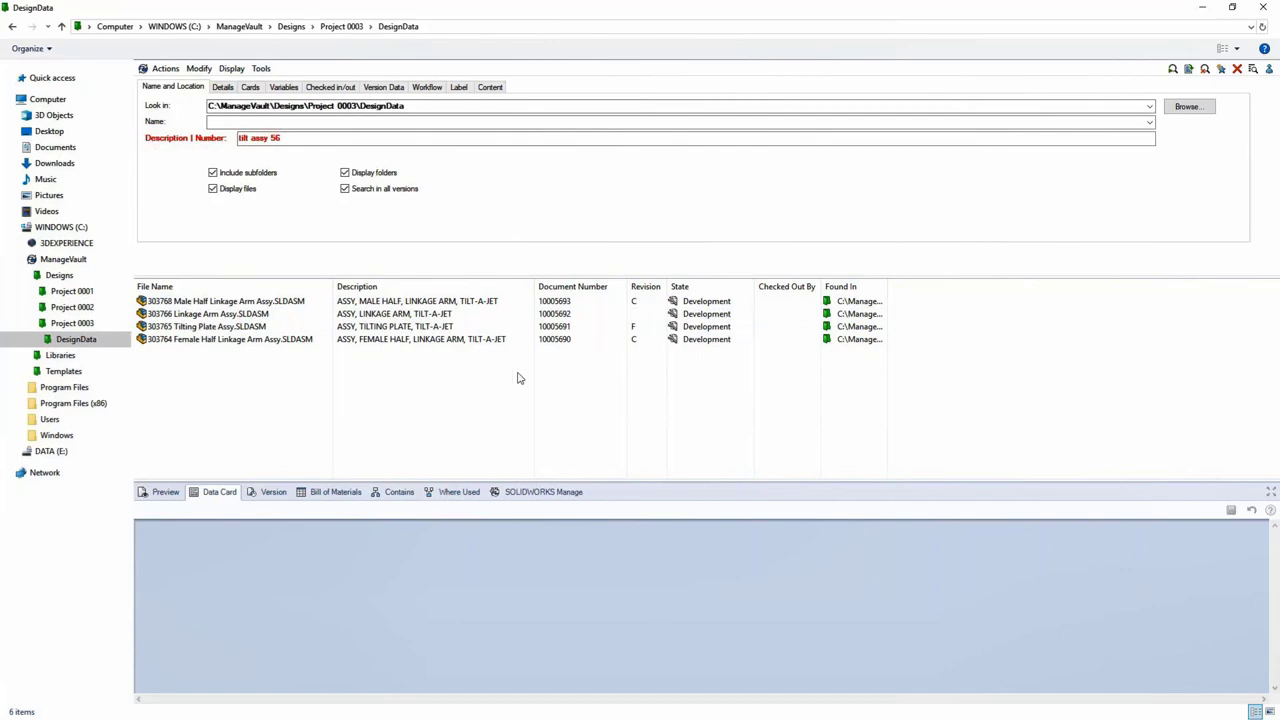
{"action": "left_click", "coordinate": [297, 315]}
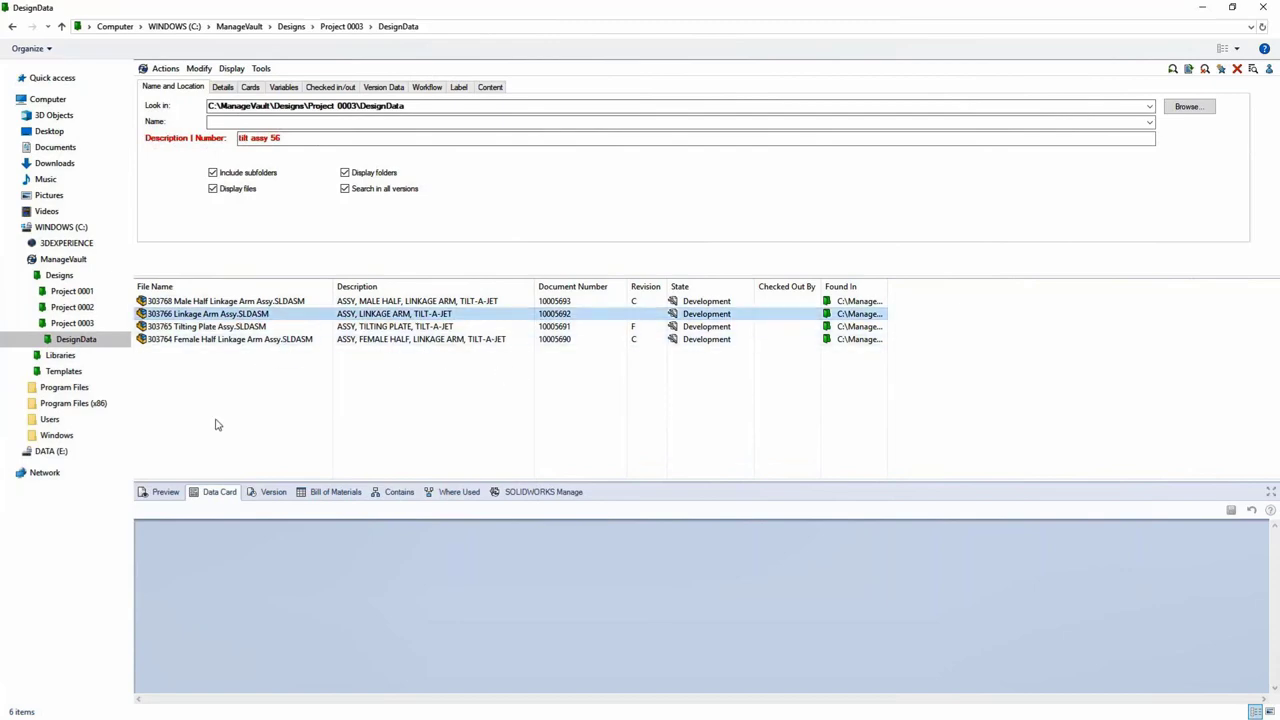
{"action": "left_click", "coordinate": [163, 490]}
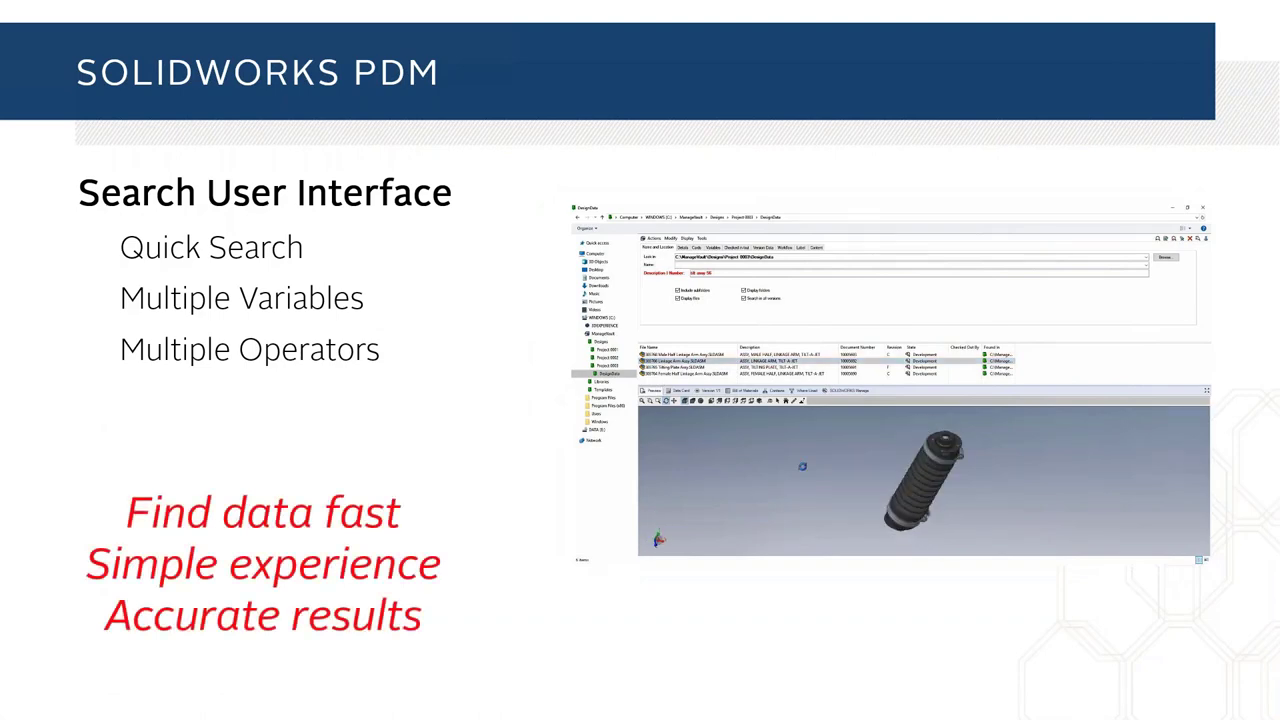
Rotate the Linkage Arm model in the preview.
{"action": "left_click_drag", "start_coordinate": [802, 466], "coordinate": [846, 476]}
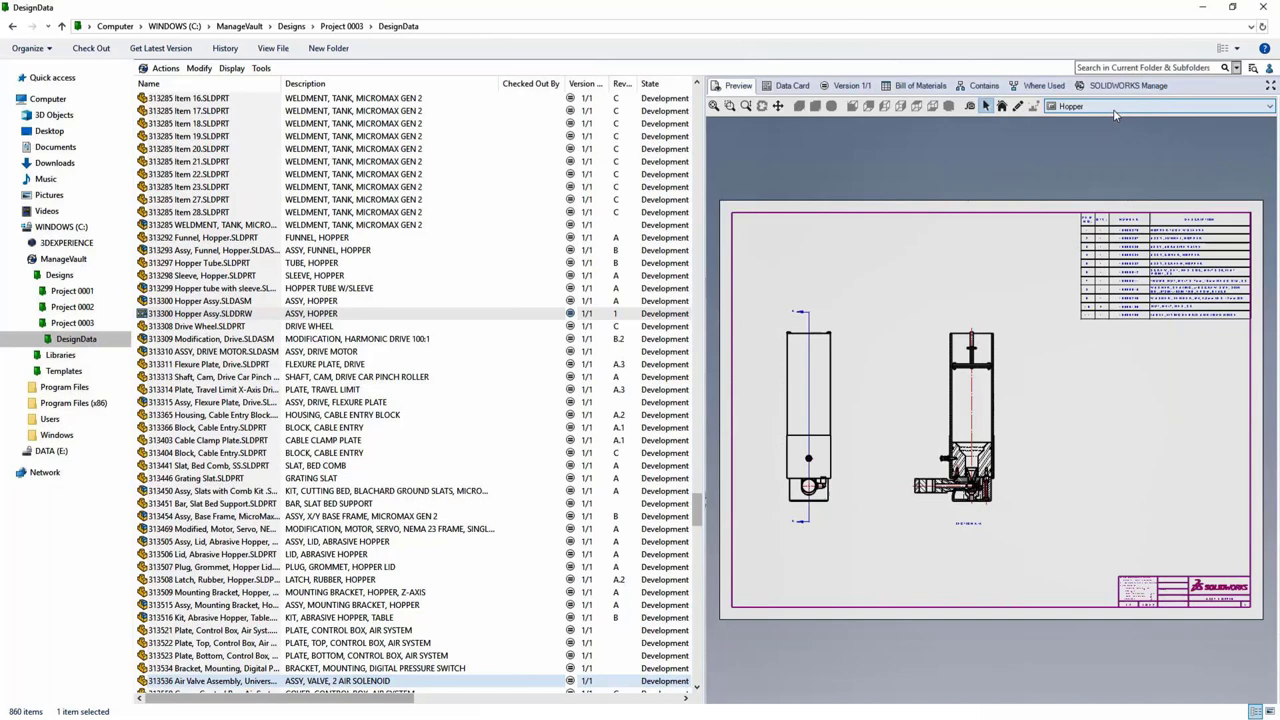
Preview the Pump Housing sheet and start changing 313300 Hopper Assy drawing to Passed Approval.
{"action": "left_click", "coordinate": [1115, 108]}
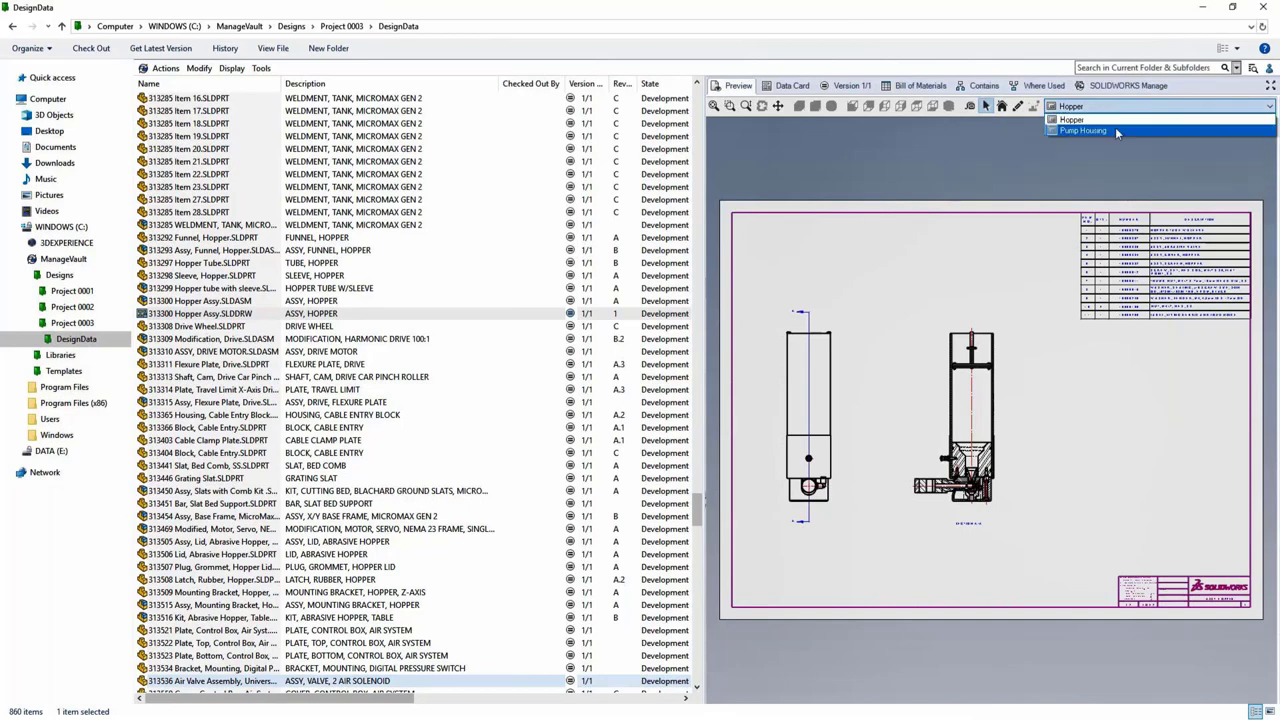
{"action": "left_click", "coordinate": [1115, 127]}
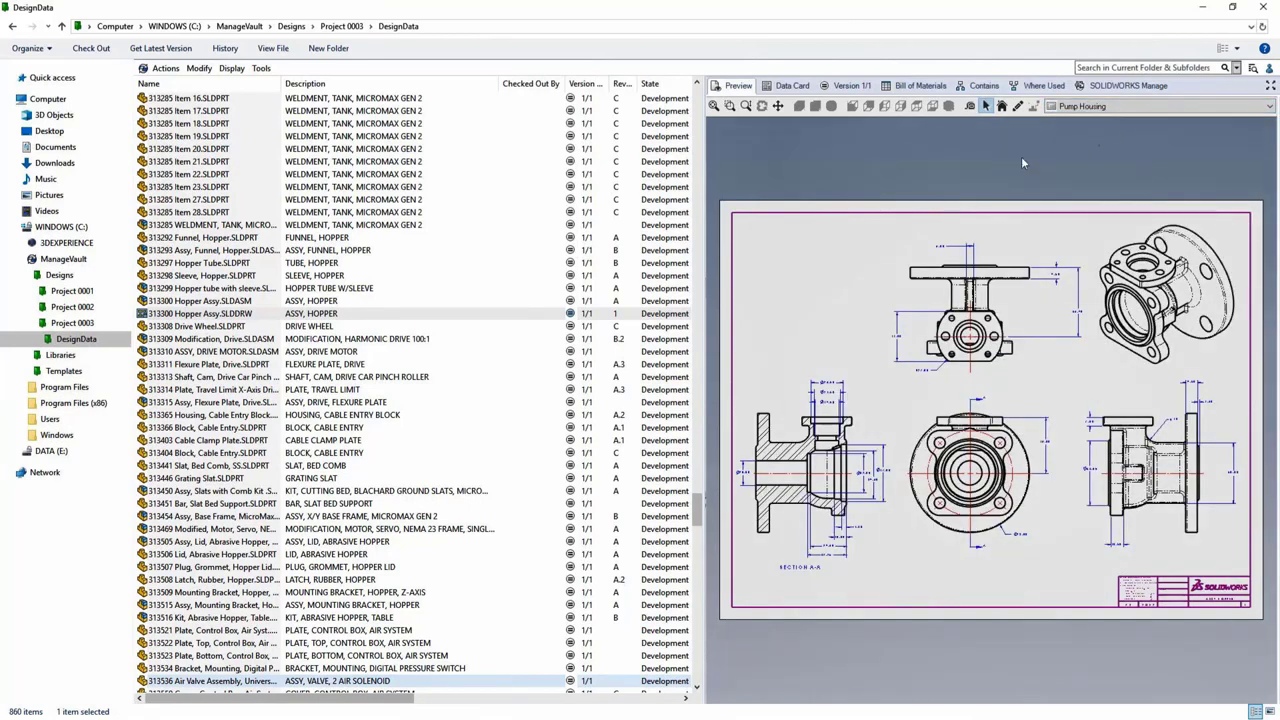
{"action": "left_click", "coordinate": [401, 315]}
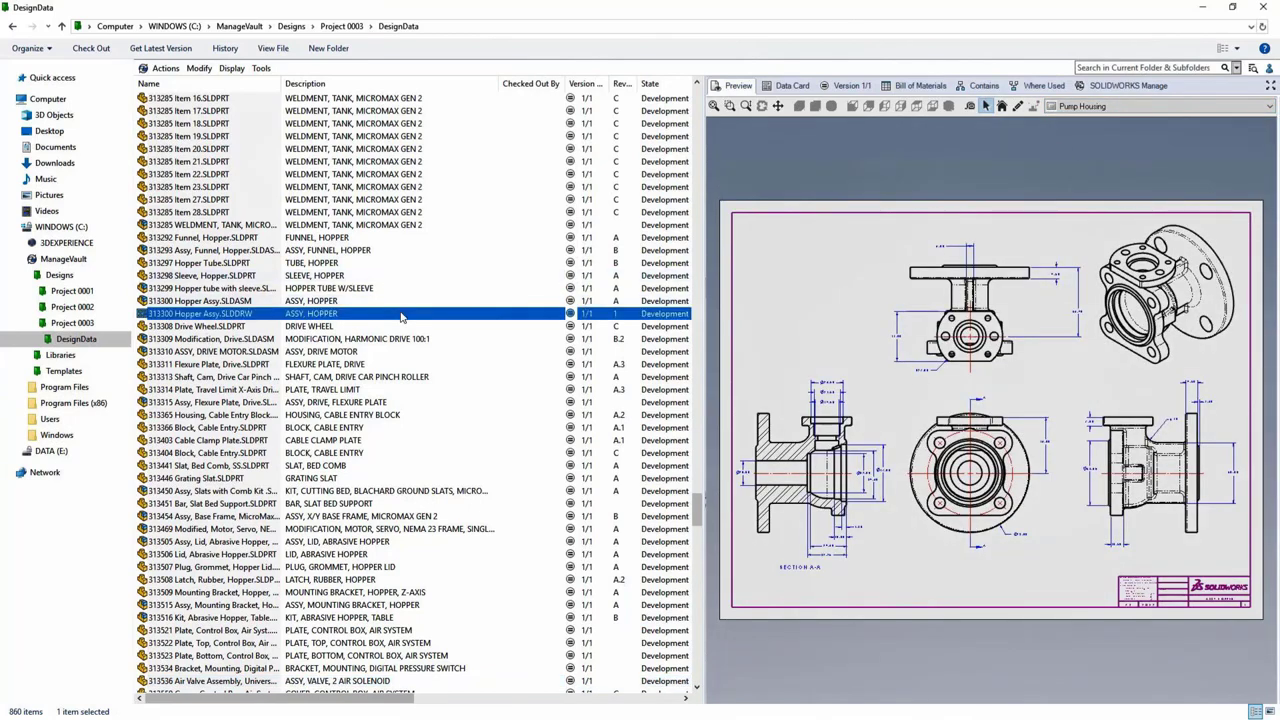
{"action": "right_click", "coordinate": [401, 315]}
{"action": "mouse_move", "coordinate": [525, 497]}
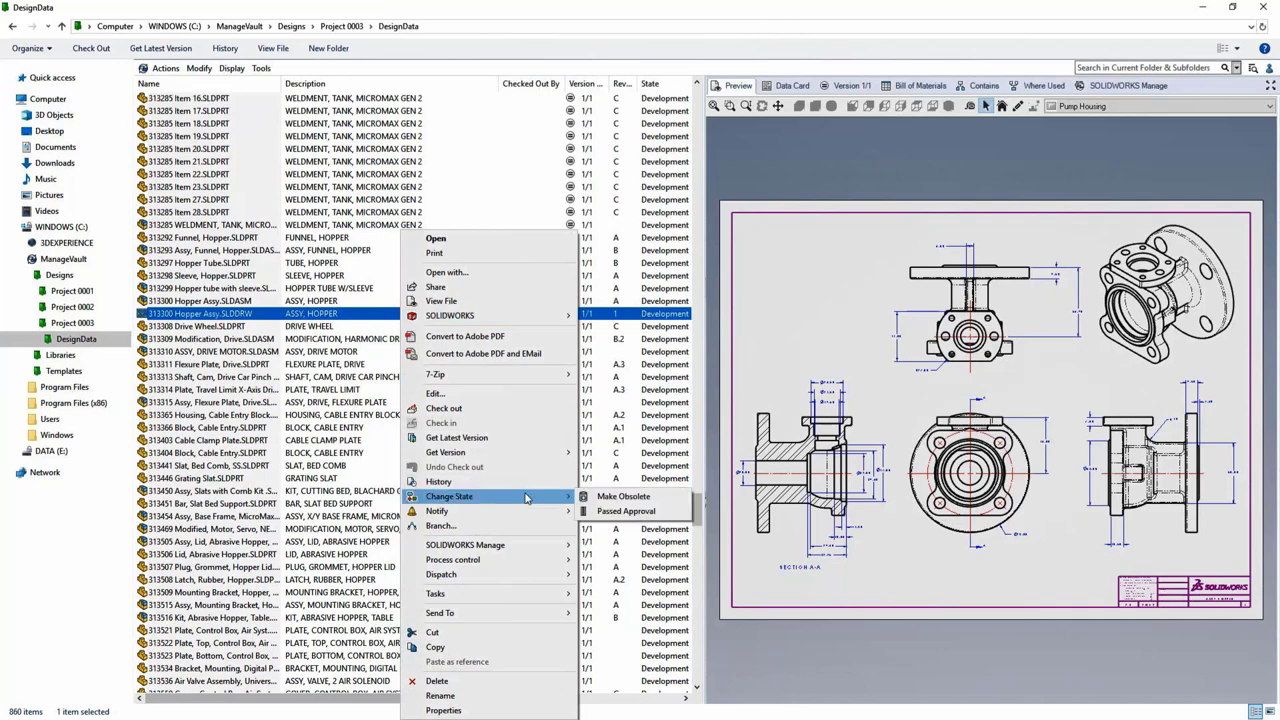
{"action": "left_click", "coordinate": [620, 512]}
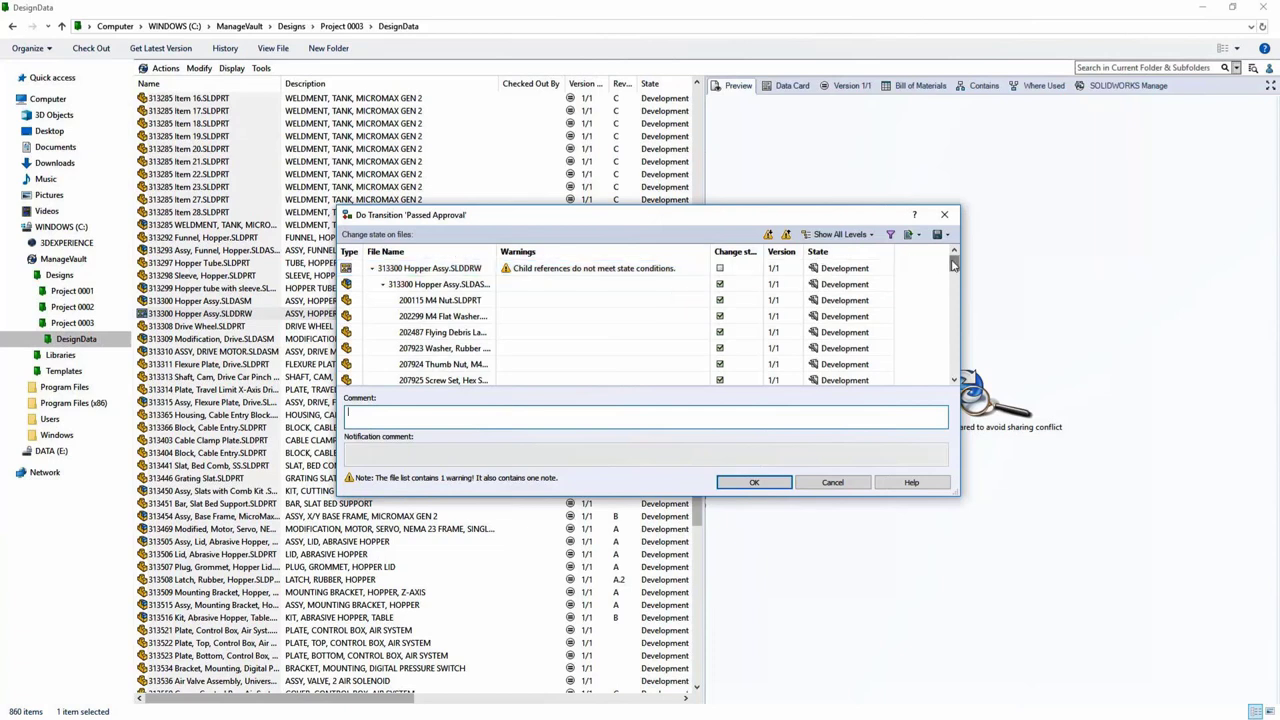
Review the two Pump Housing warnings, cancel the transition, and show the drawing's Contains list.
{"action": "left_click_drag", "start_coordinate": [954, 263], "coordinate": [954, 366]}
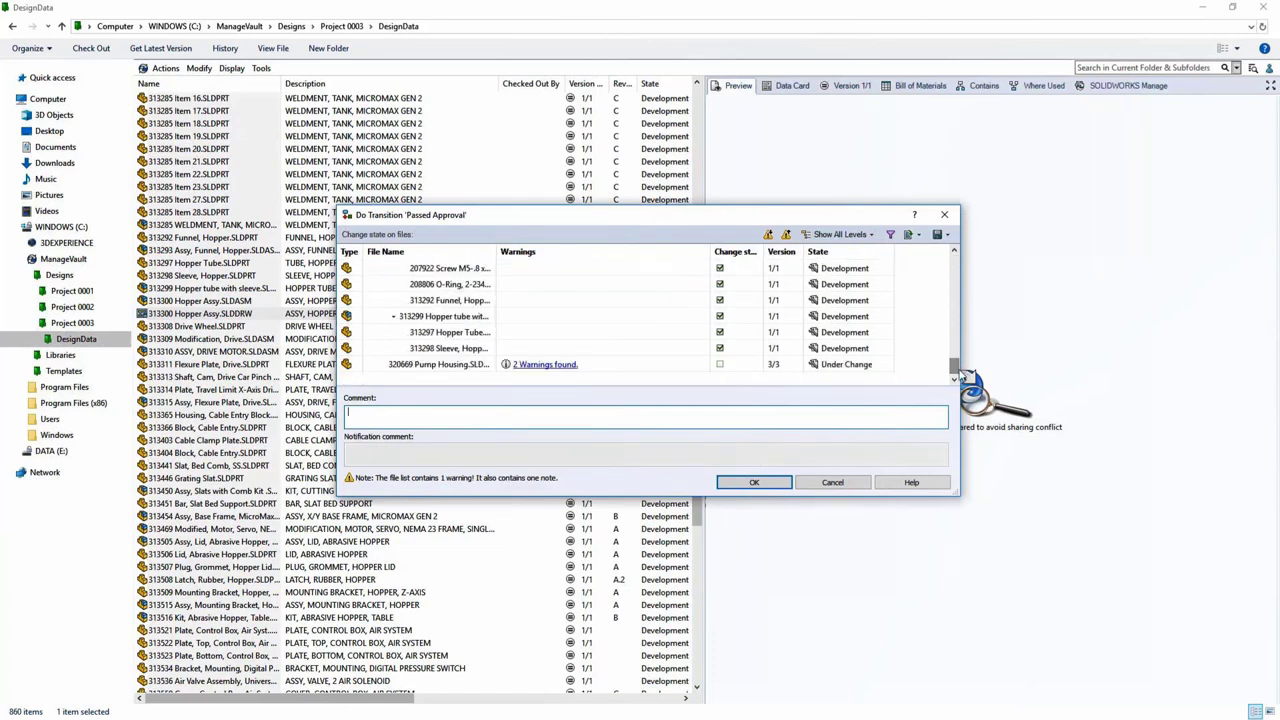
{"action": "left_click", "coordinate": [567, 367]}
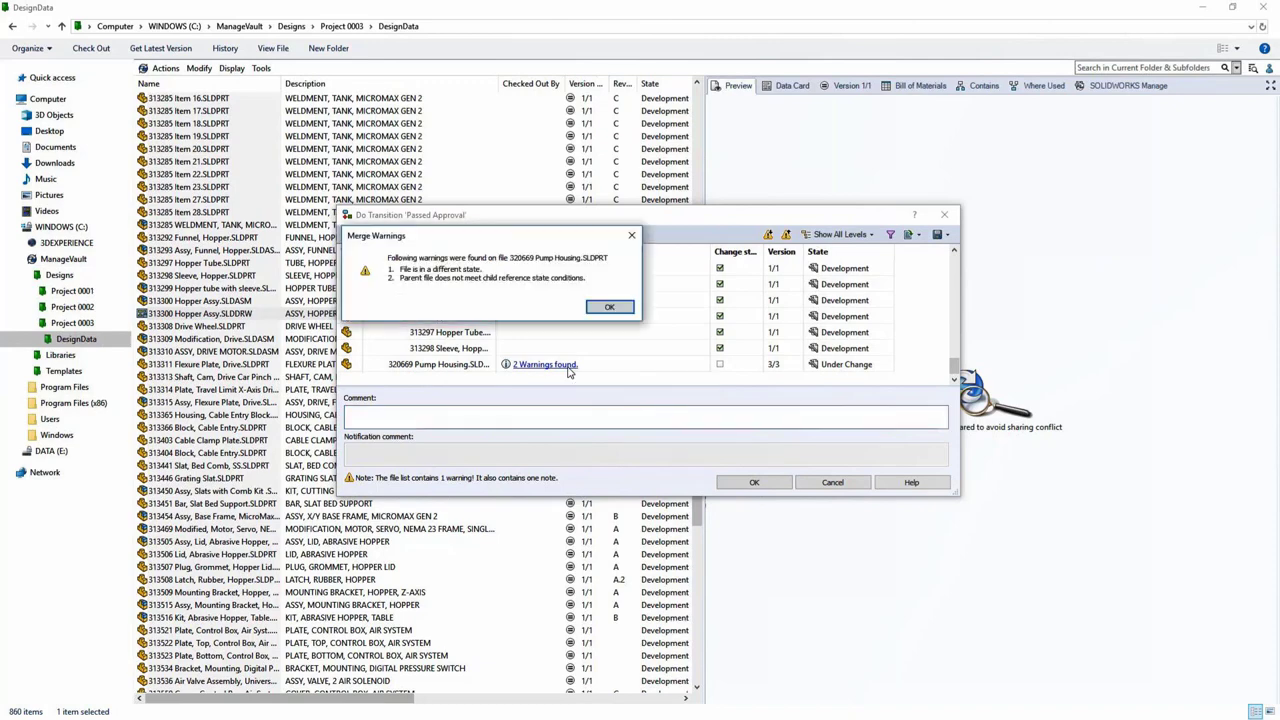
{"action": "left_click", "coordinate": [609, 307]}
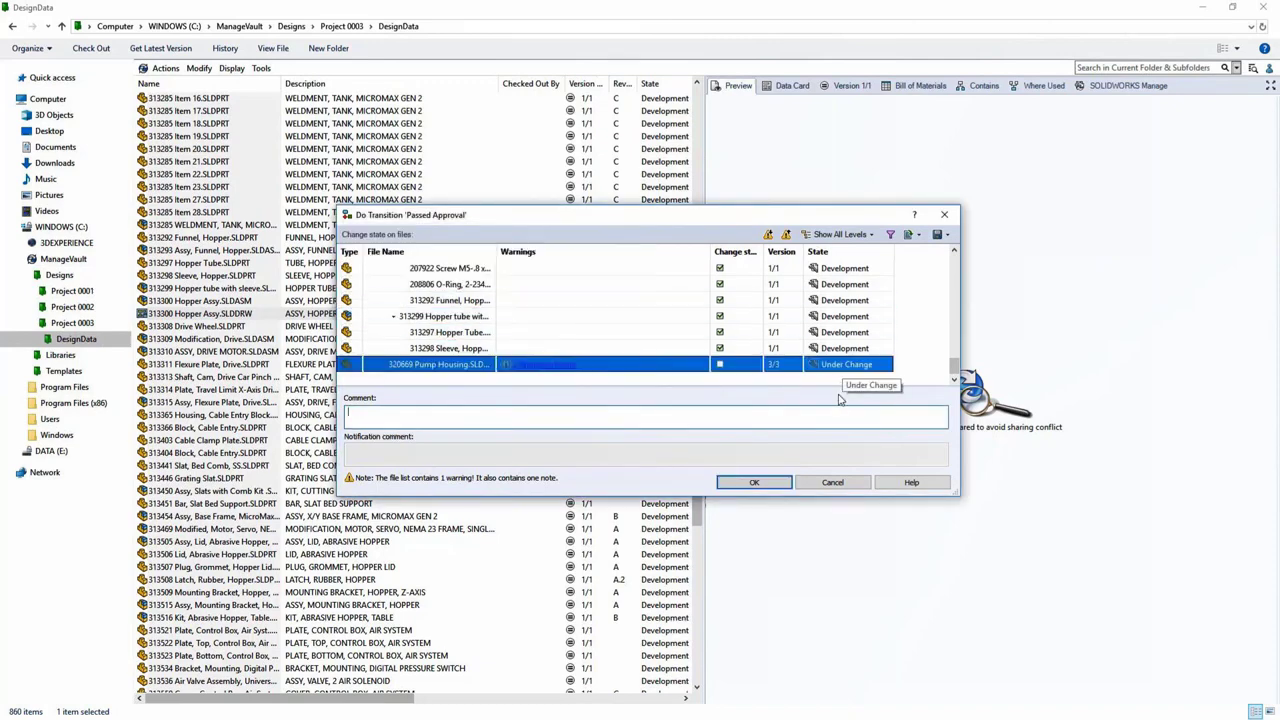
{"action": "left_click", "coordinate": [832, 482]}
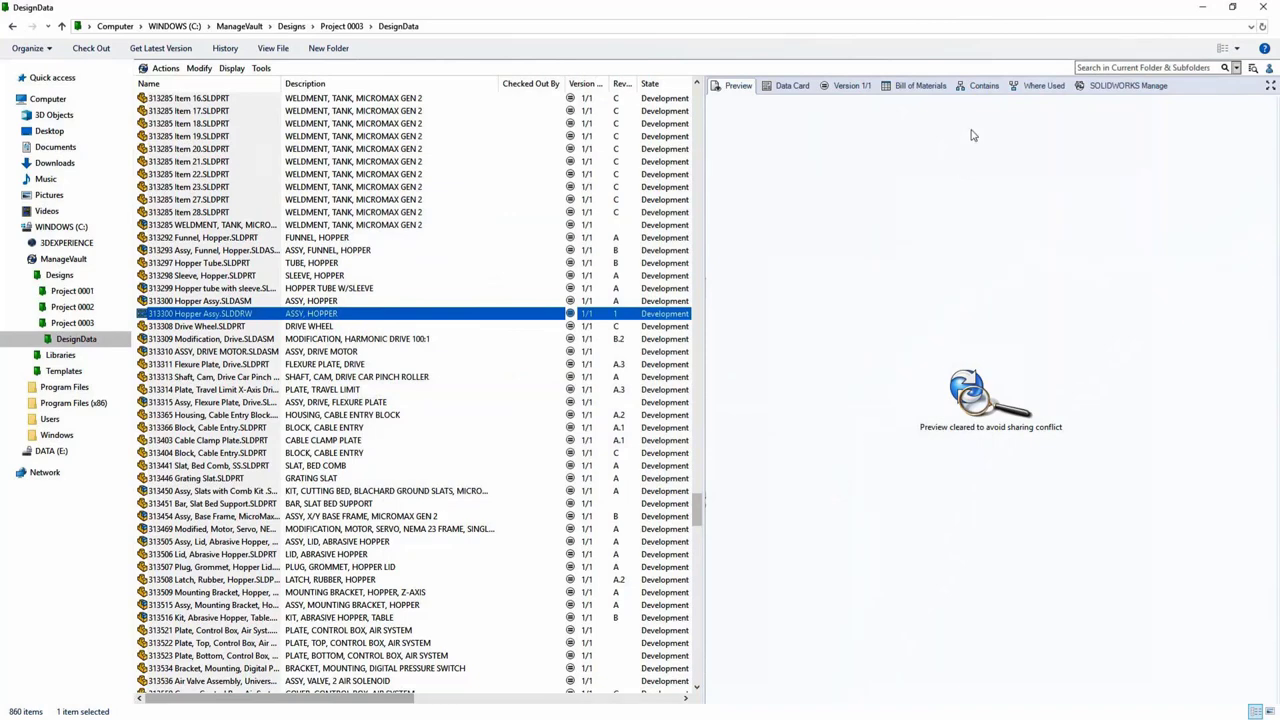
{"action": "left_click", "coordinate": [982, 89]}
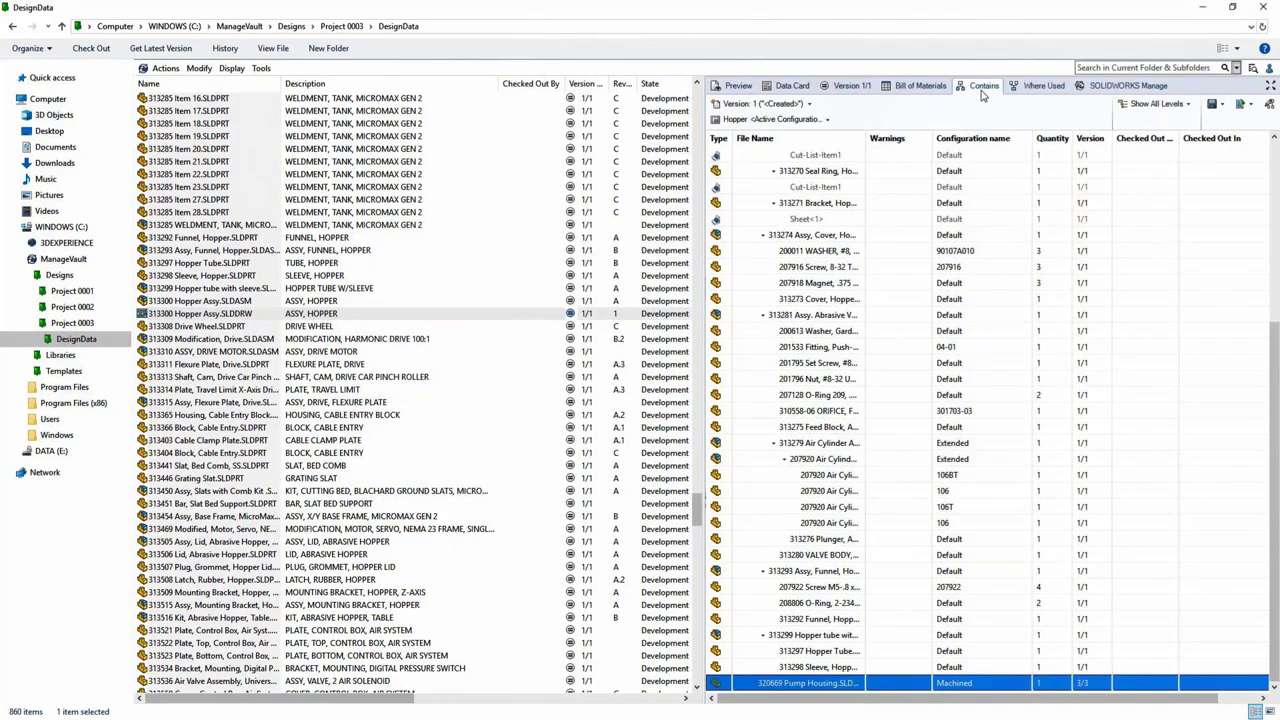
Move Pump Housing through the Change Approved transition.
{"action": "right_click", "coordinate": [760, 684]}
{"action": "mouse_move", "coordinate": [886, 380]}
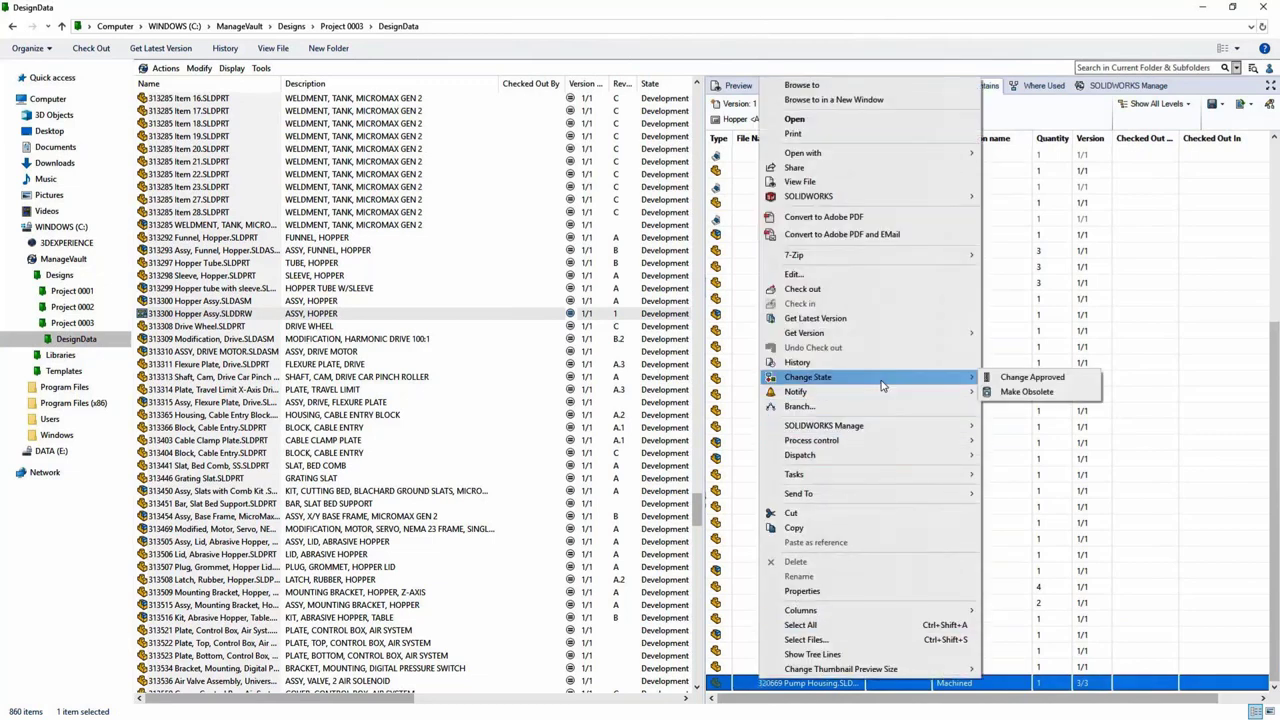
{"action": "left_click", "coordinate": [1032, 378]}
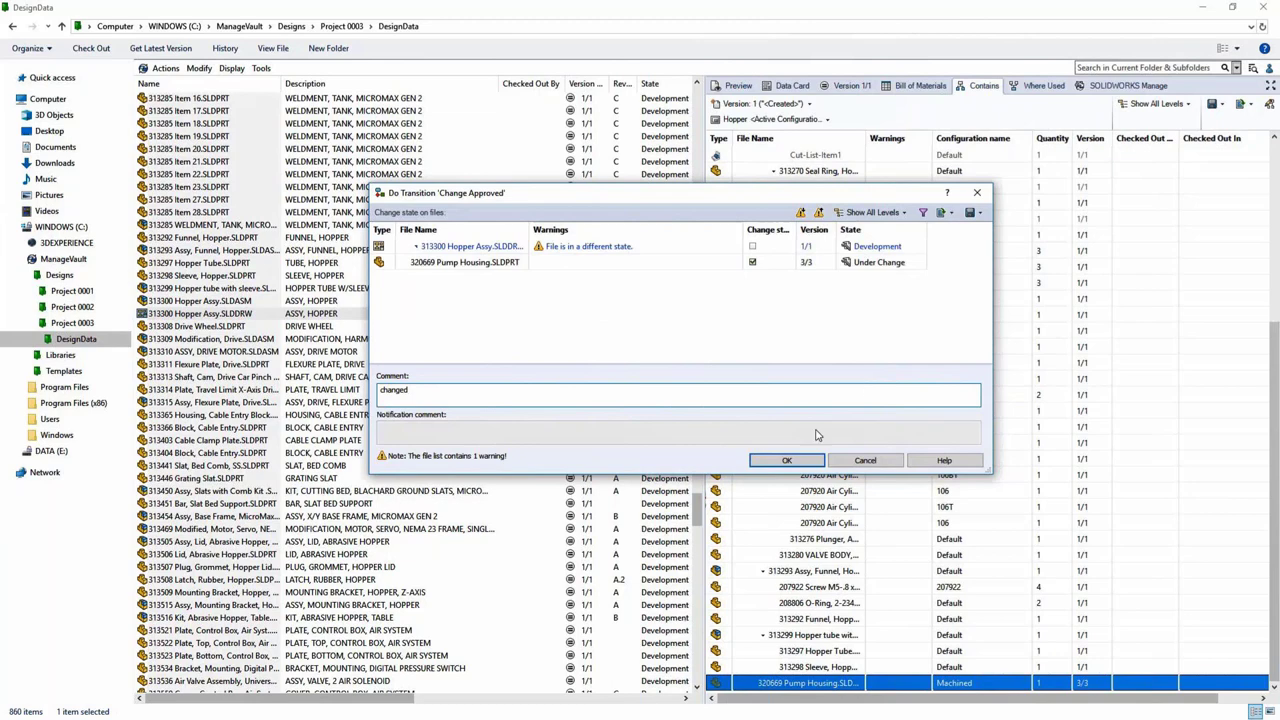
{"action": "left_click", "coordinate": [797, 462]}
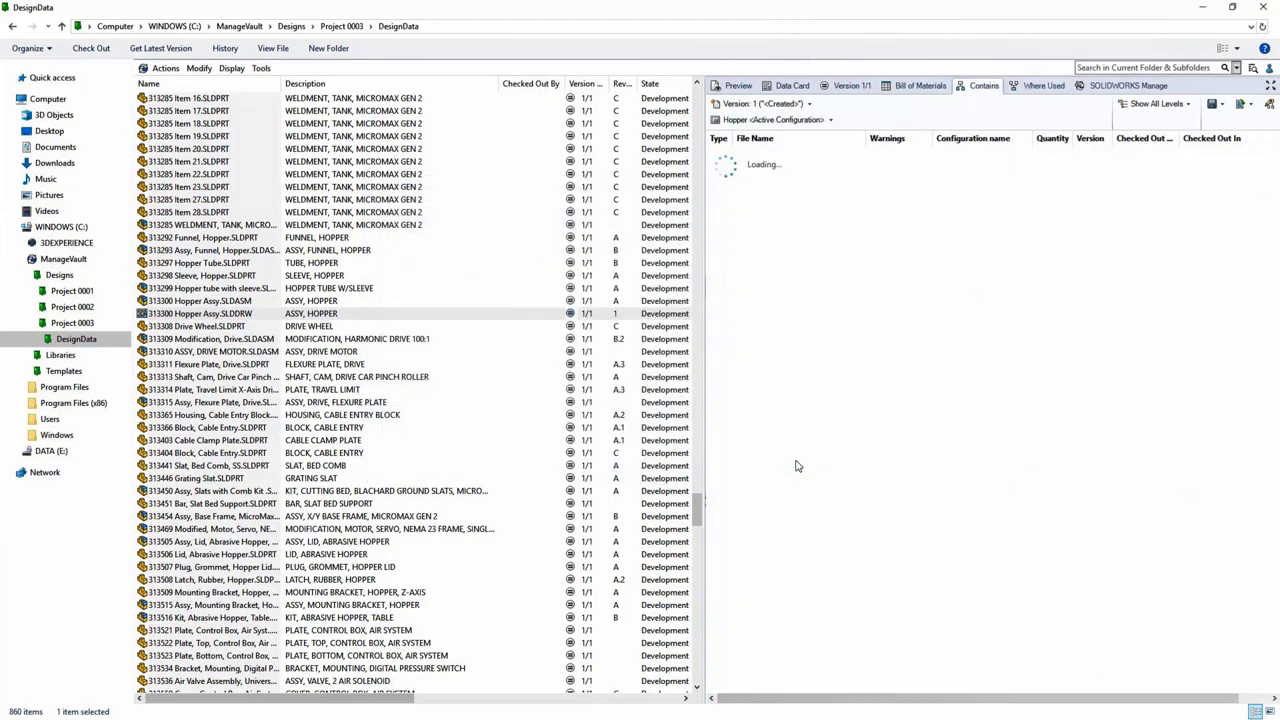
Pass the Hopper Assy drawing and children to Approved, then rerun the 'tilt & assy' search.
{"action": "right_click", "coordinate": [329, 318]}
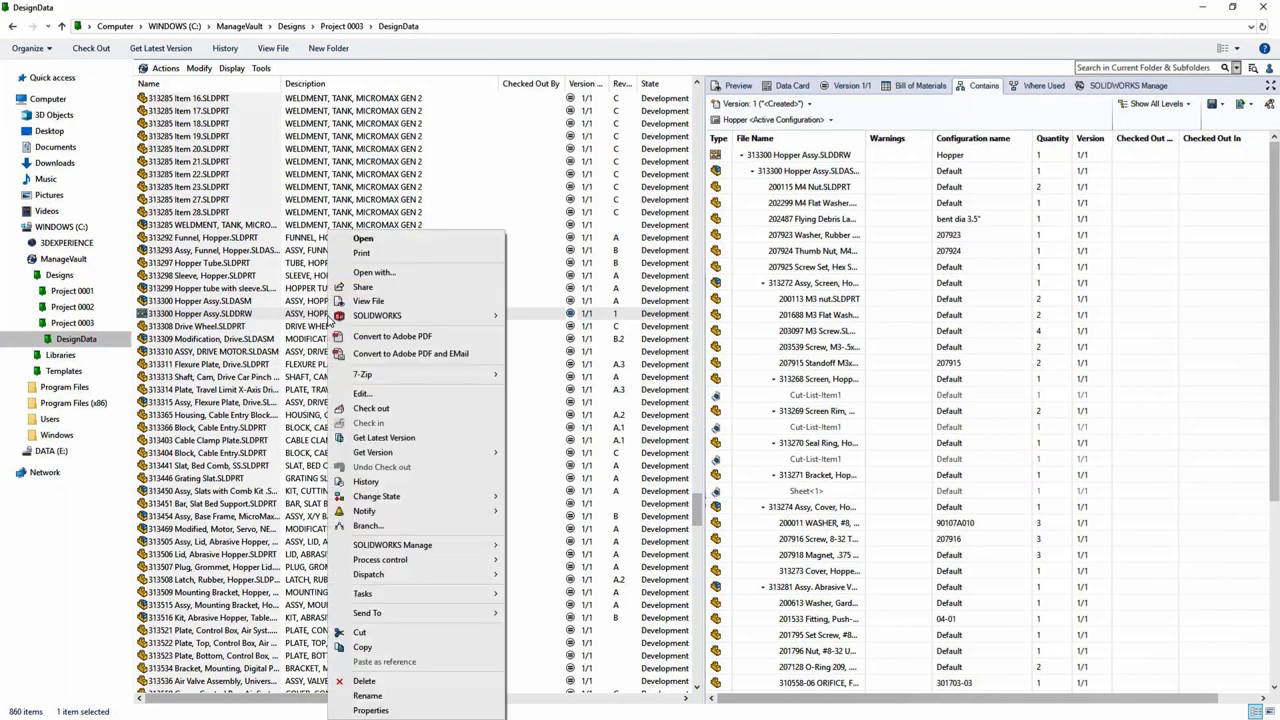
{"action": "mouse_move", "coordinate": [445, 497]}
{"action": "left_click", "coordinate": [545, 511]}
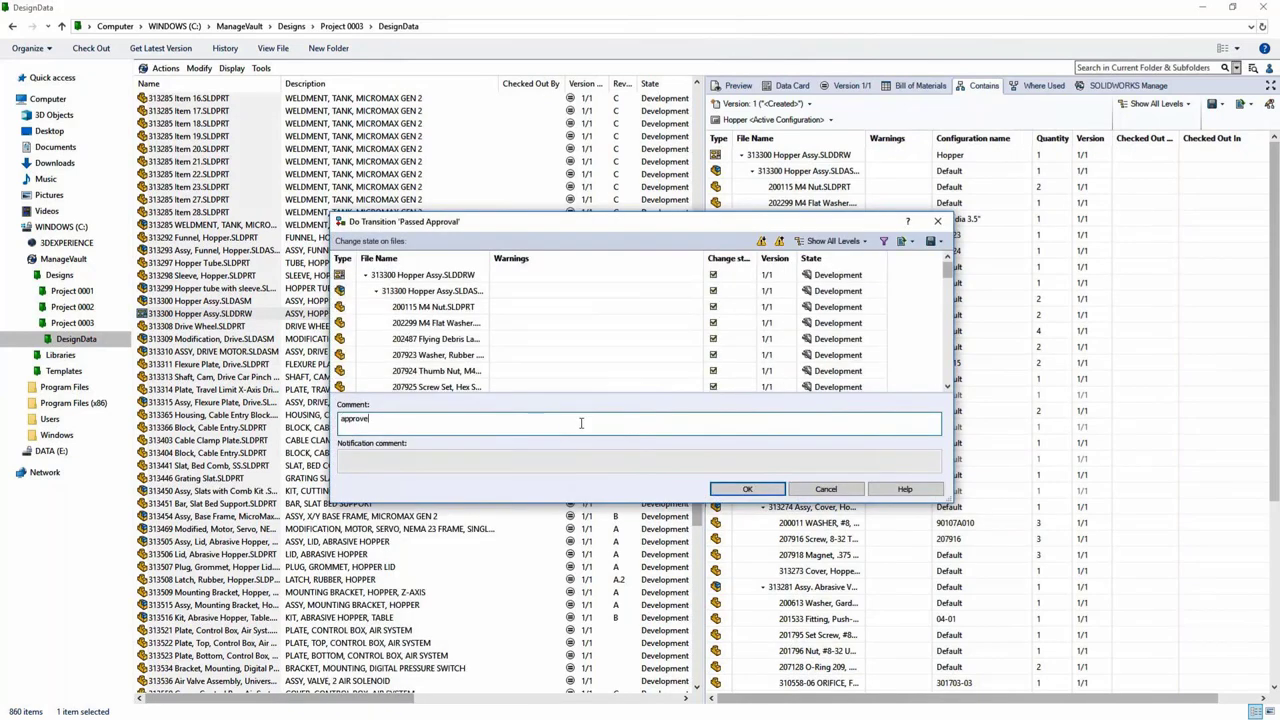
{"action": "left_click", "coordinate": [740, 489]}
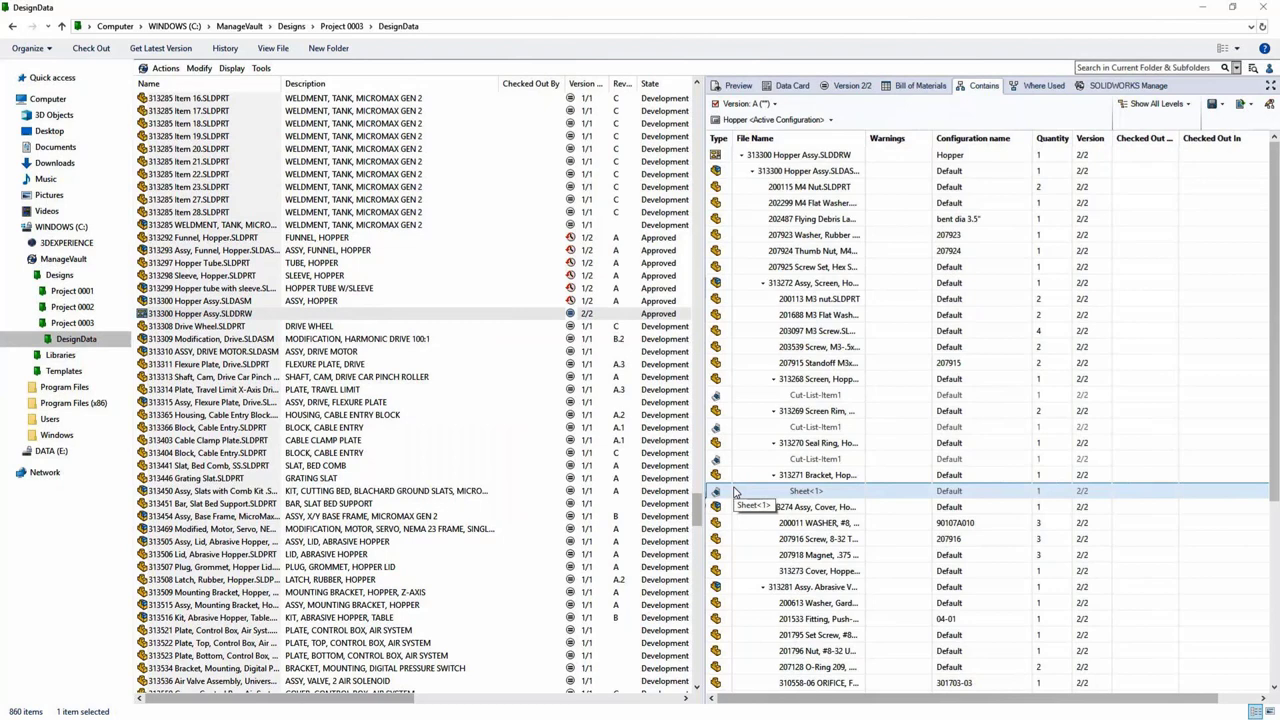
{"action": "left_click", "coordinate": [1236, 67]}
{"action": "left_click", "coordinate": [1134, 111]}
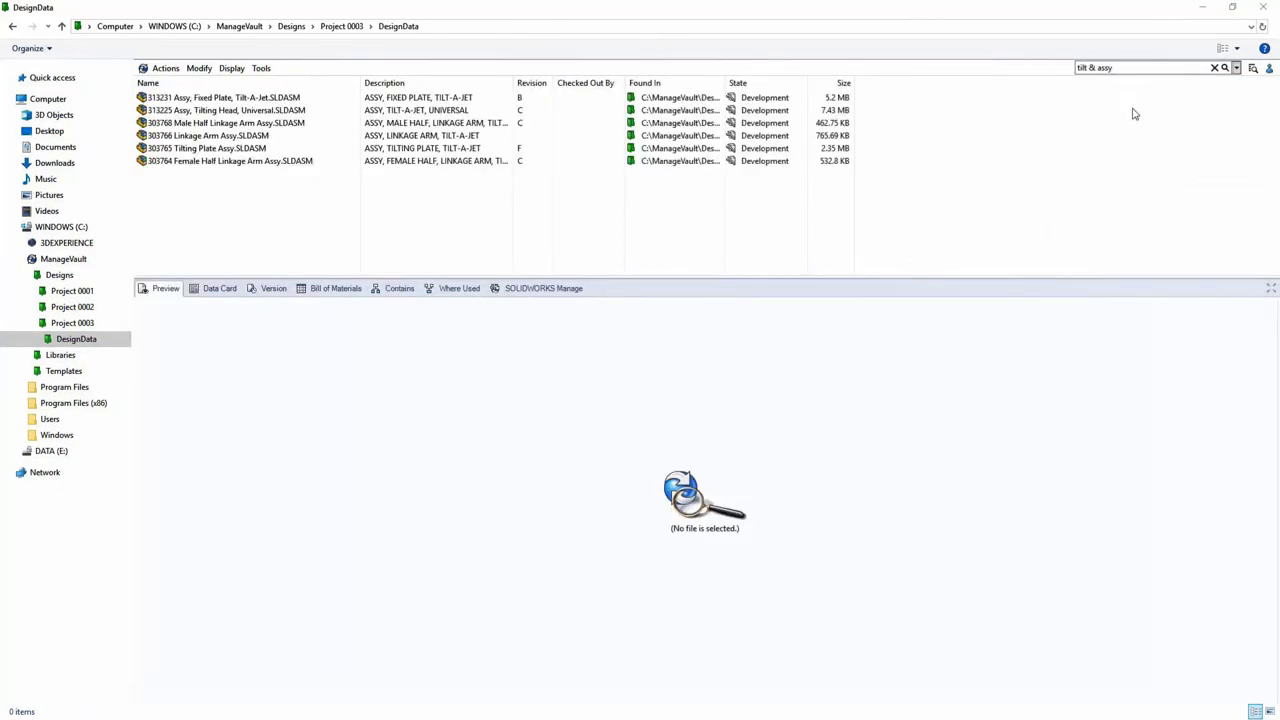
Start Passed Approval on 313225 Tilting Head, cancel after reviewing child warnings, and rotate its preview.
{"action": "left_click", "coordinate": [341, 111]}
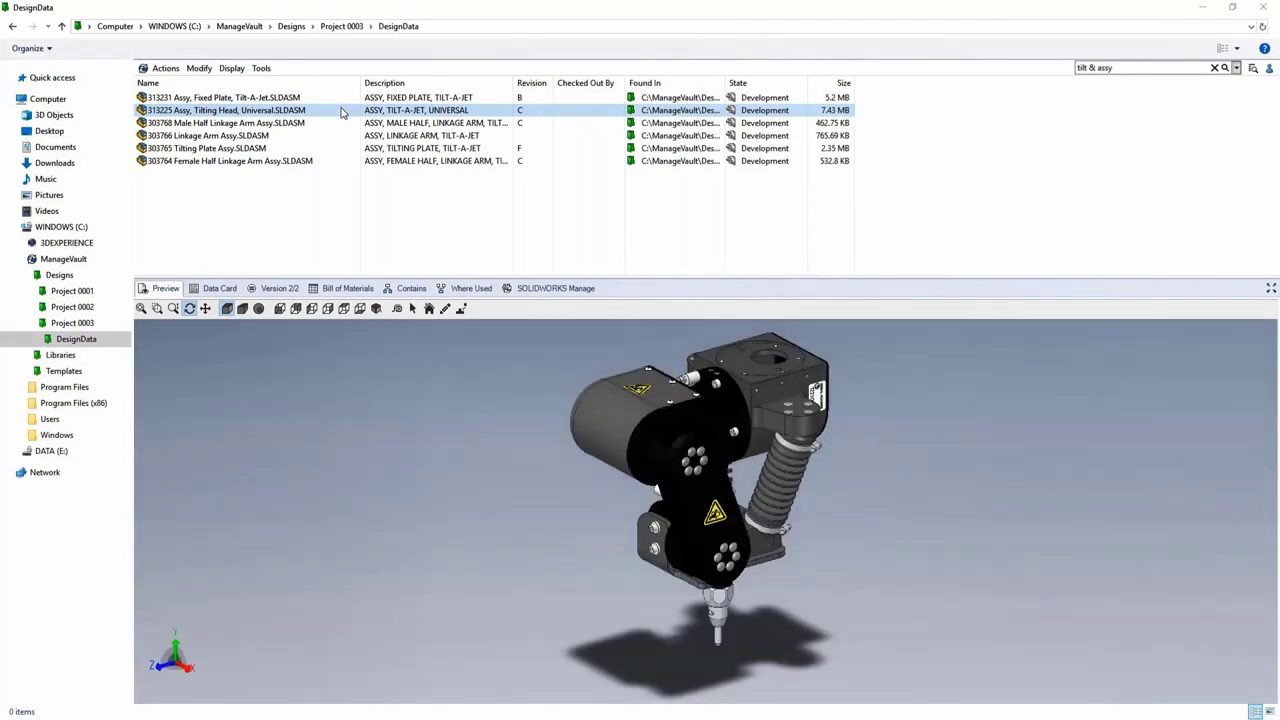
{"action": "right_click", "coordinate": [341, 111]}
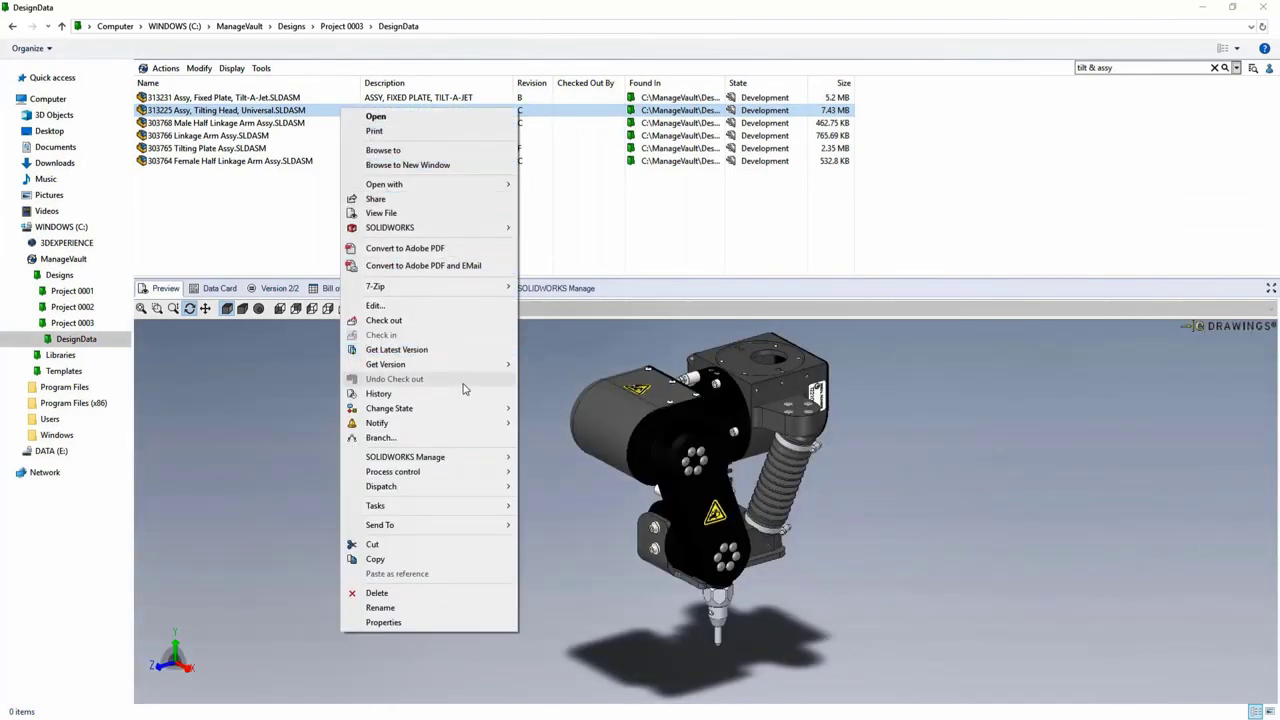
{"action": "mouse_move", "coordinate": [474, 412]}
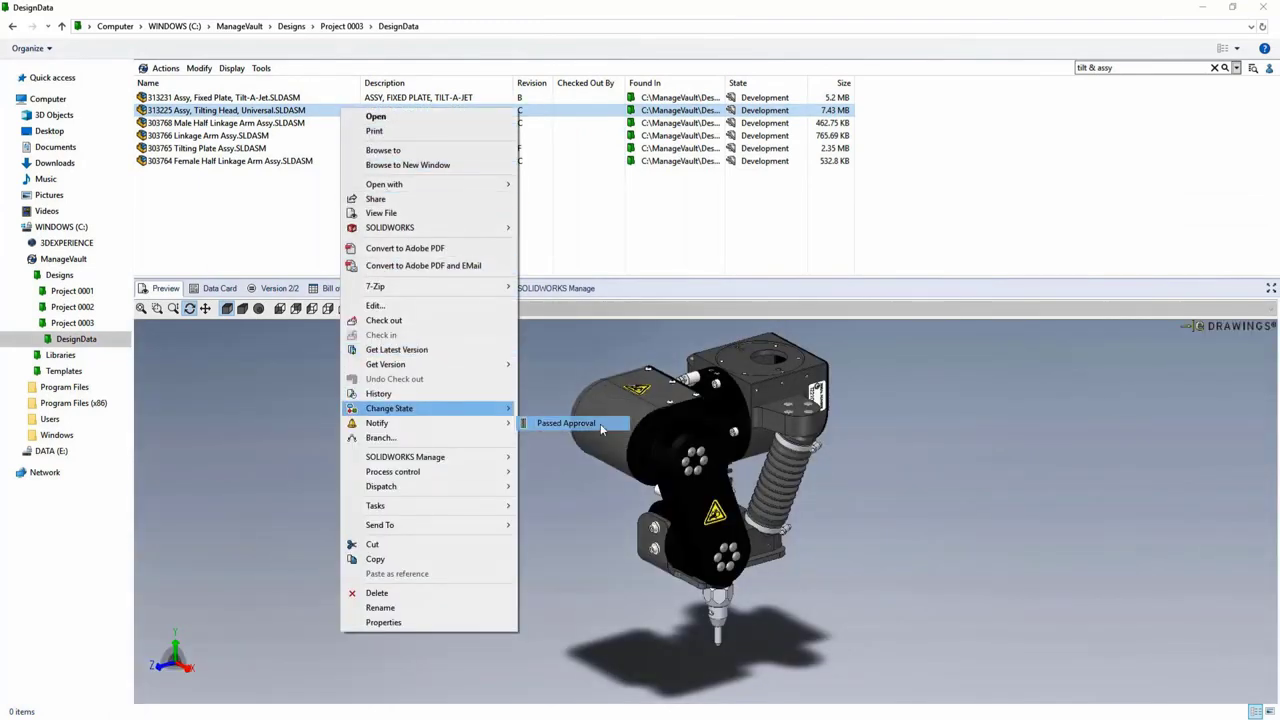
{"action": "left_click", "coordinate": [560, 423]}
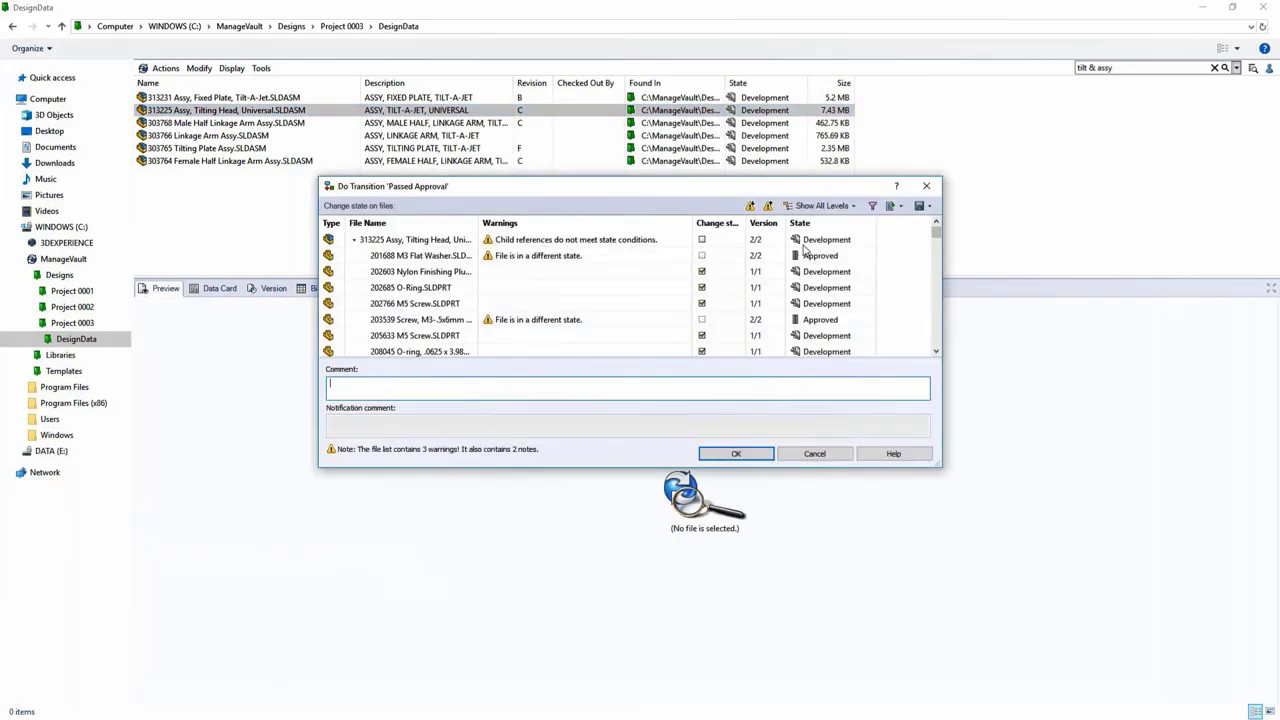
{"action": "left_click_drag", "start_coordinate": [936, 234], "coordinate": [936, 278]}
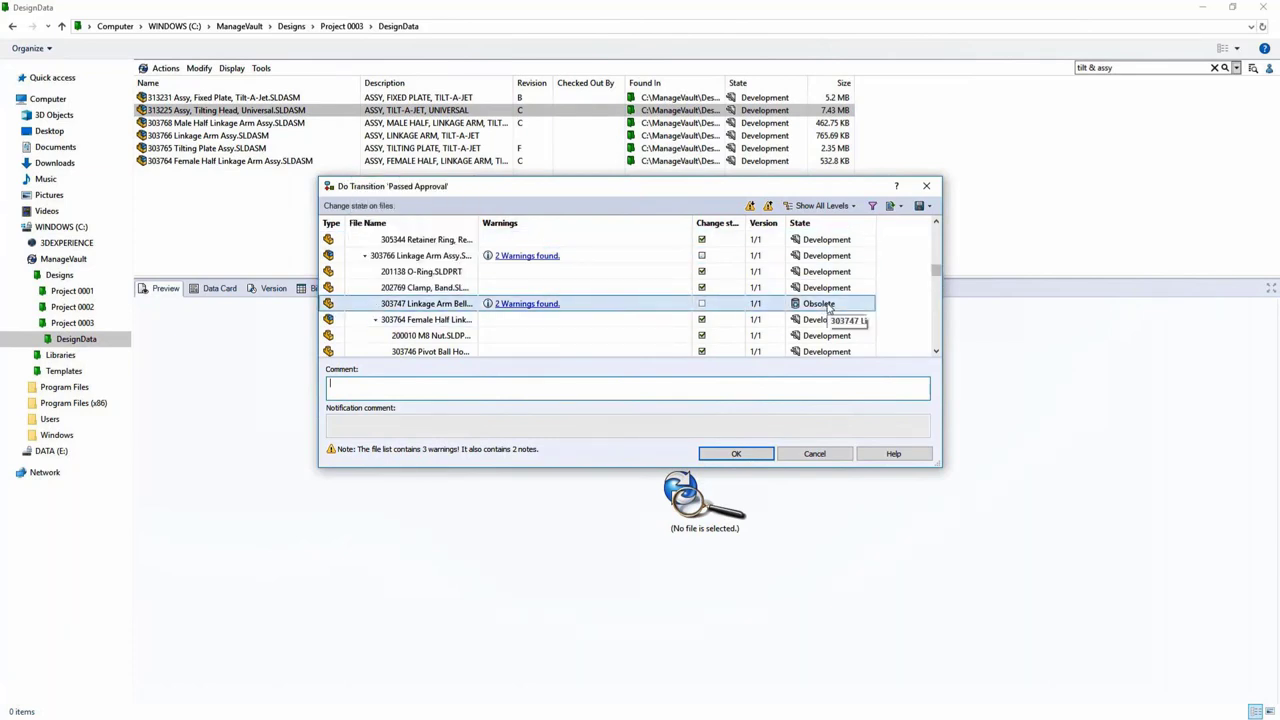
{"action": "left_click", "coordinate": [815, 454]}
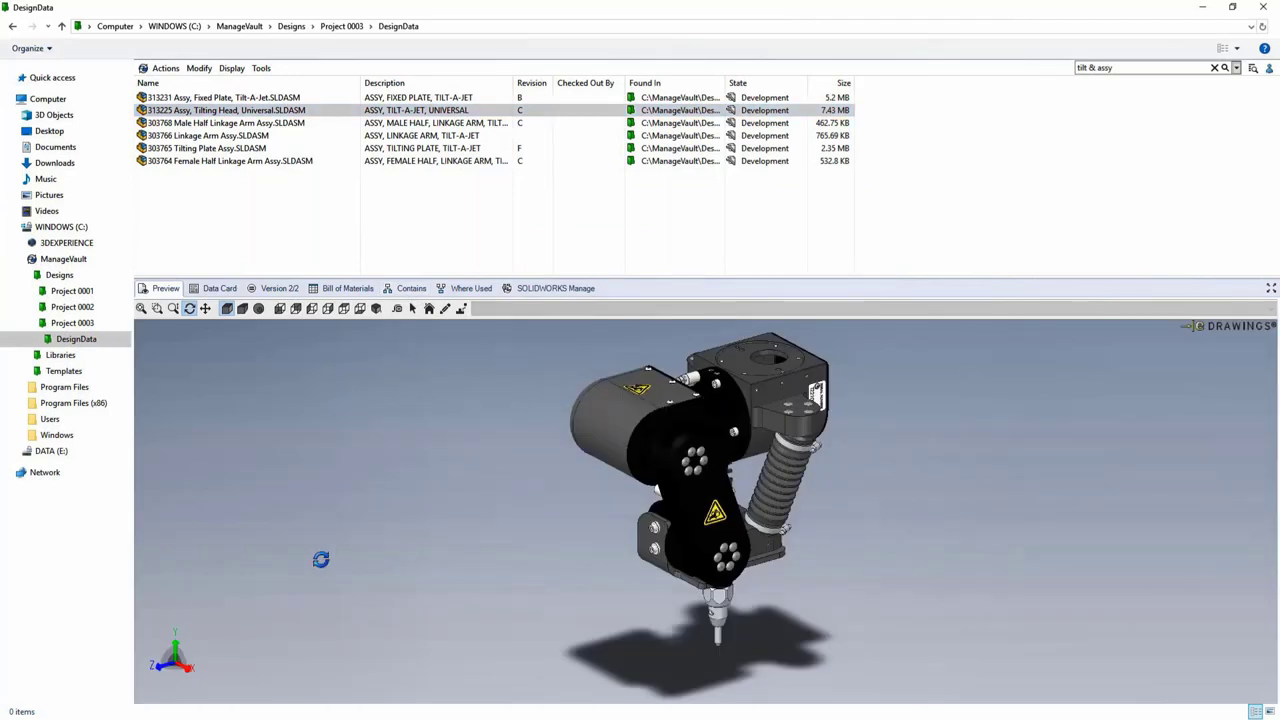
{"action": "left_click_drag", "start_coordinate": [320, 559], "coordinate": [748, 588]}
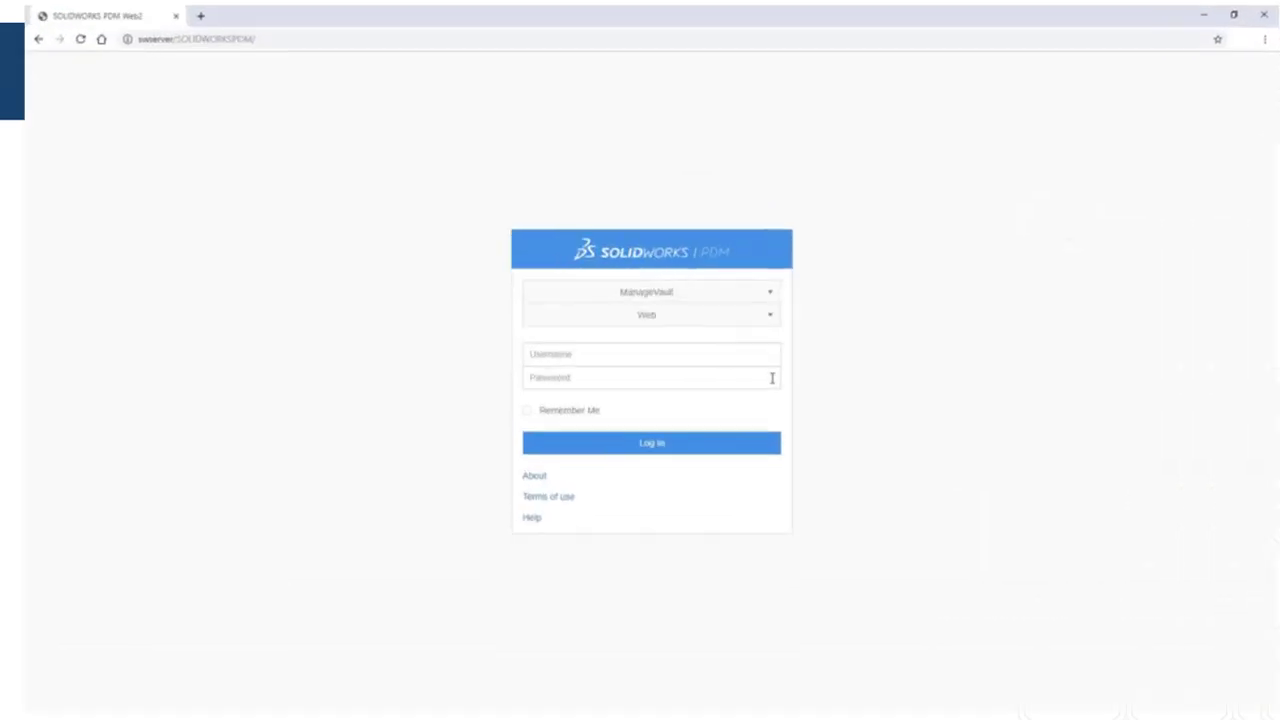
Sign in to the ManageVault vault in Web2 with the account username and password.
{"action": "left_click", "coordinate": [735, 359]}
{"action": "type", "text": "engineer"}
{"action": "key", "text": "Tab"}
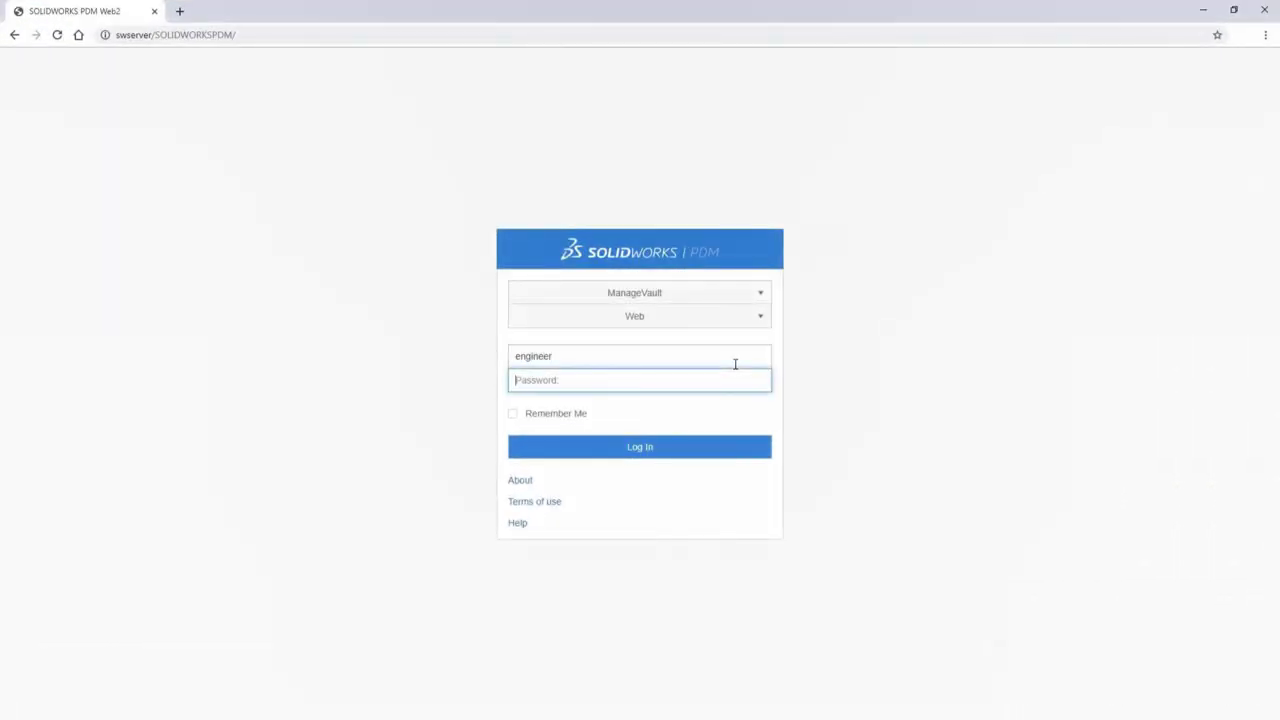
{"action": "type", "text": "*****"}
{"action": "left_click", "coordinate": [734, 447]}
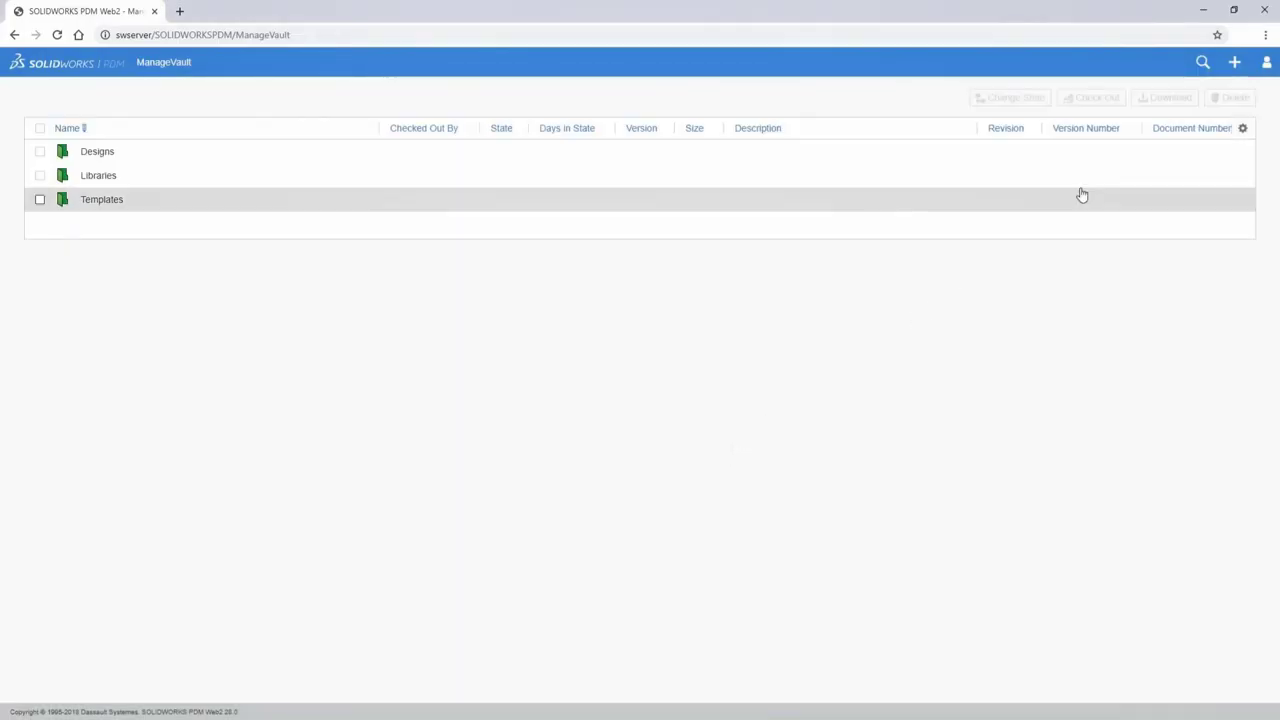
Search 'nozzle', open the 312515 assembly preview, and rotate it in eDrawings.
{"action": "left_click", "coordinate": [1203, 62]}
{"action": "type", "text": "n"}
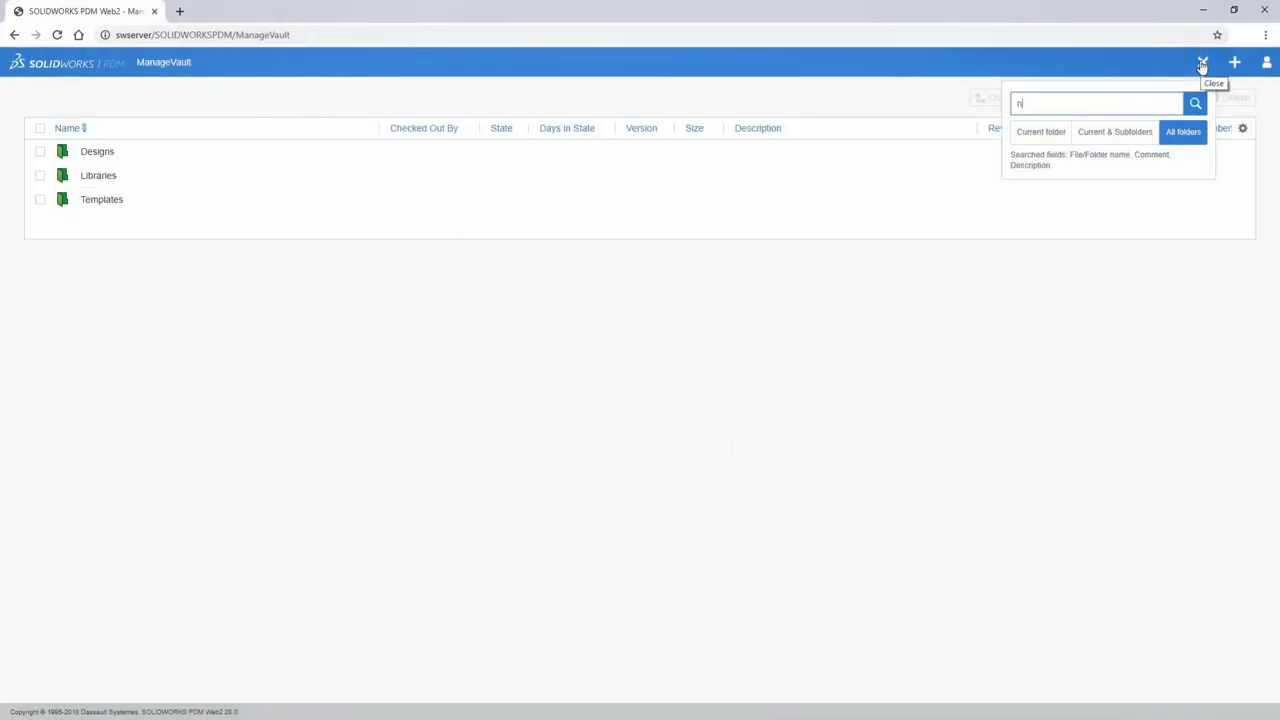
{"action": "type", "text": "ozzle"}
{"action": "key", "text": "Return"}
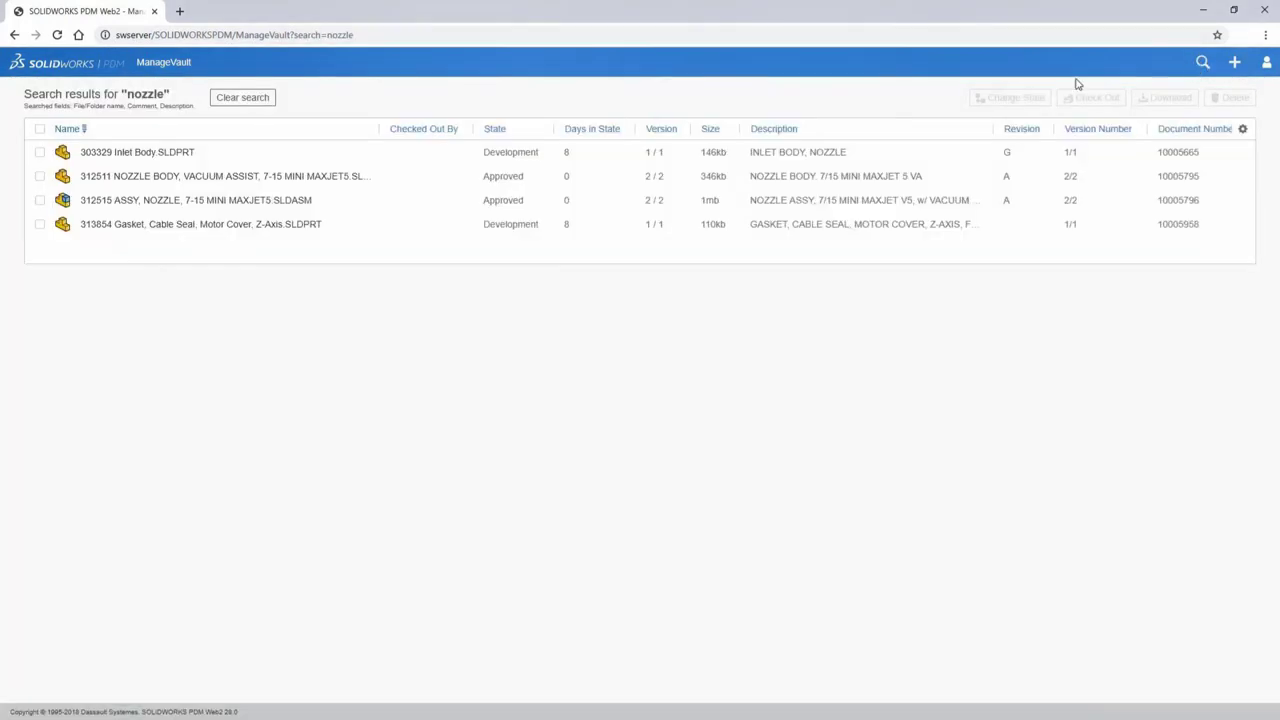
{"action": "left_click", "coordinate": [818, 200]}
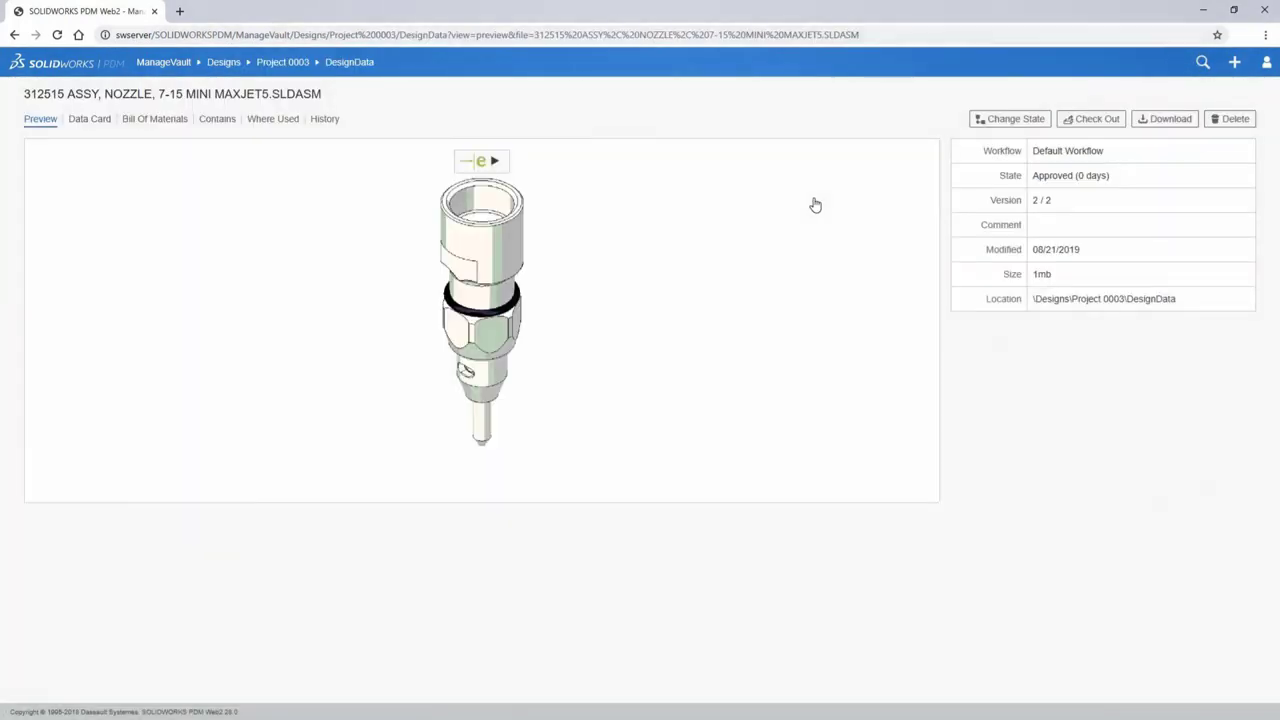
{"action": "left_click", "coordinate": [487, 167]}
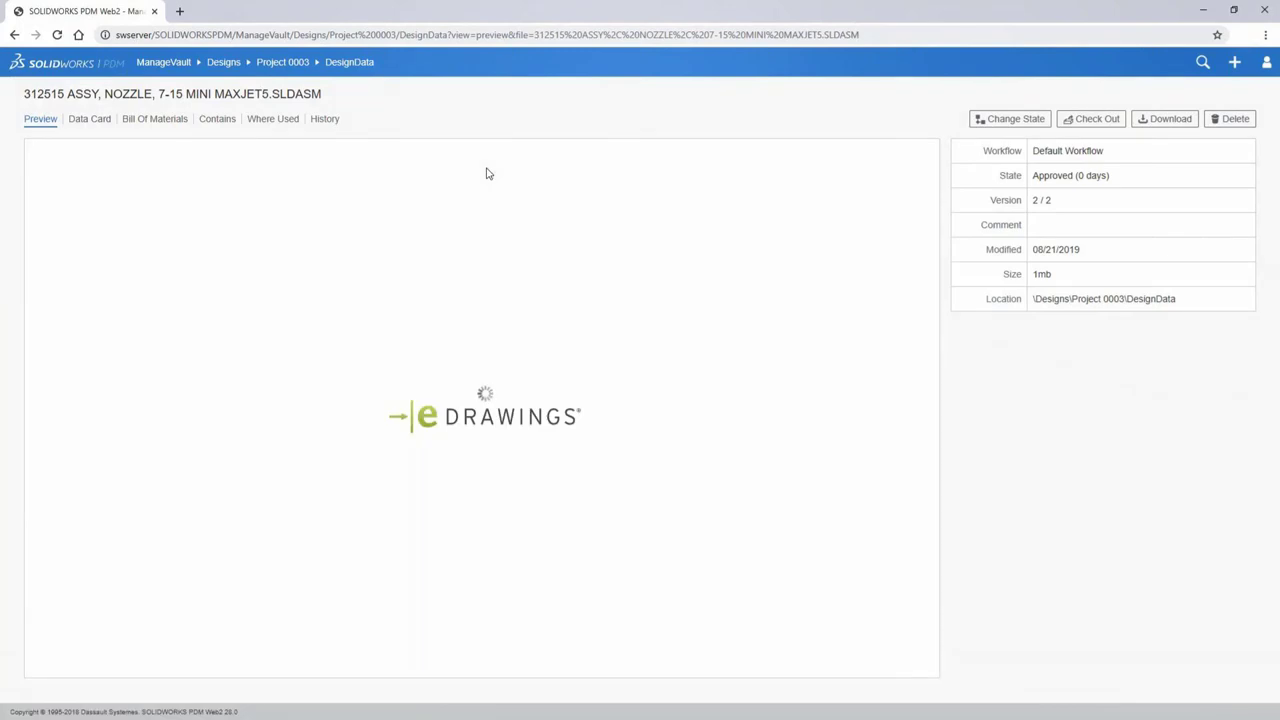
{"action": "left_click_drag", "start_coordinate": [366, 383], "coordinate": [488, 415]}
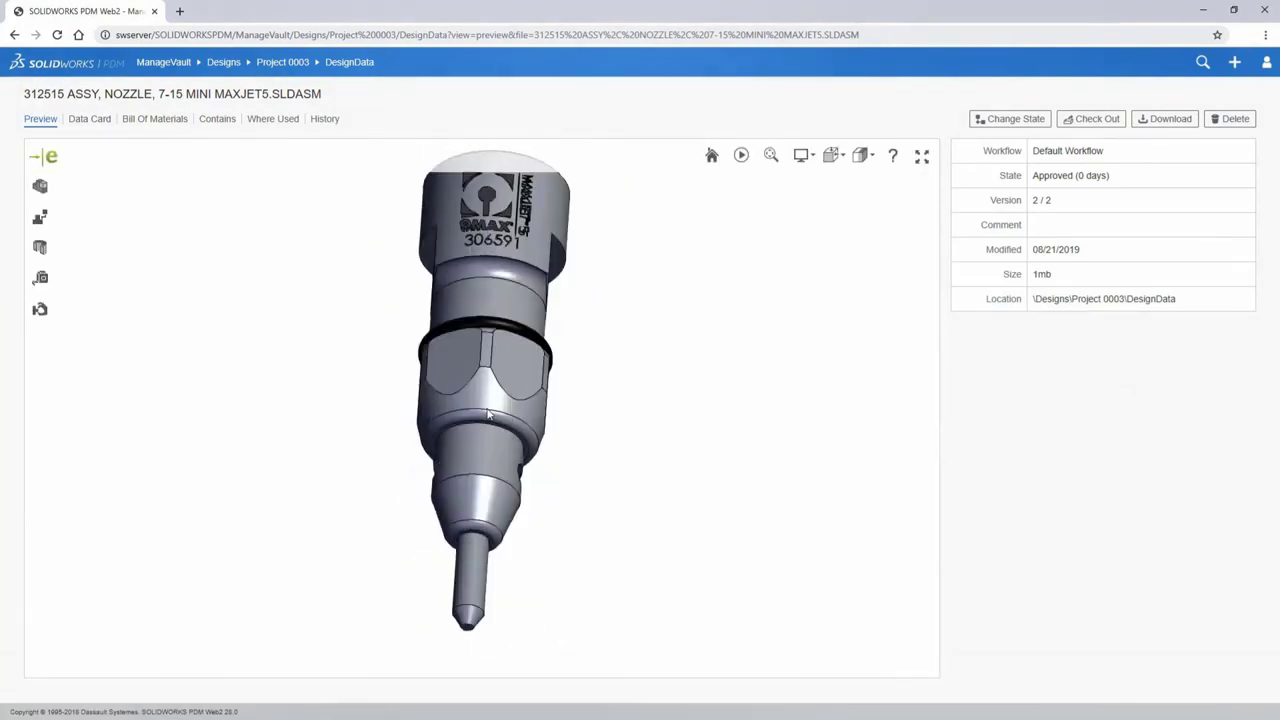
Review the nozzle assembly's History, then its Bill Of Materials with the BOM-type and configuration lists.
{"action": "left_click", "coordinate": [330, 121]}
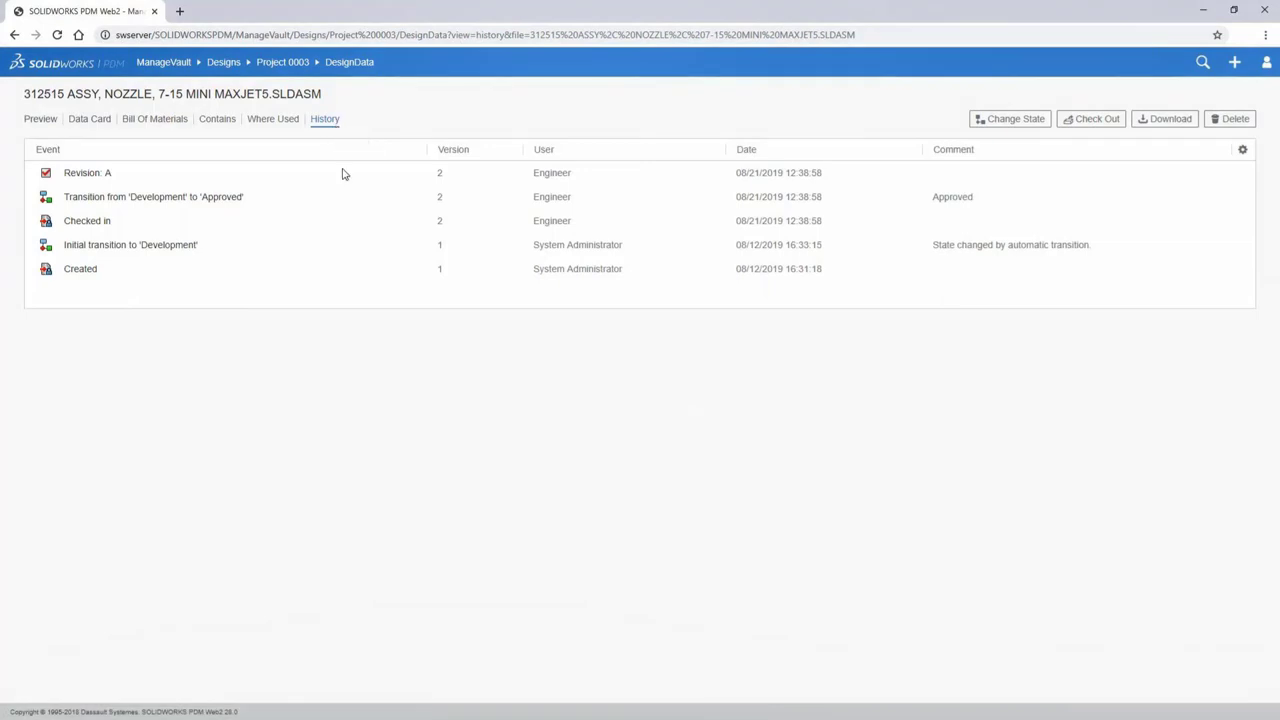
{"action": "left_click", "coordinate": [170, 121]}
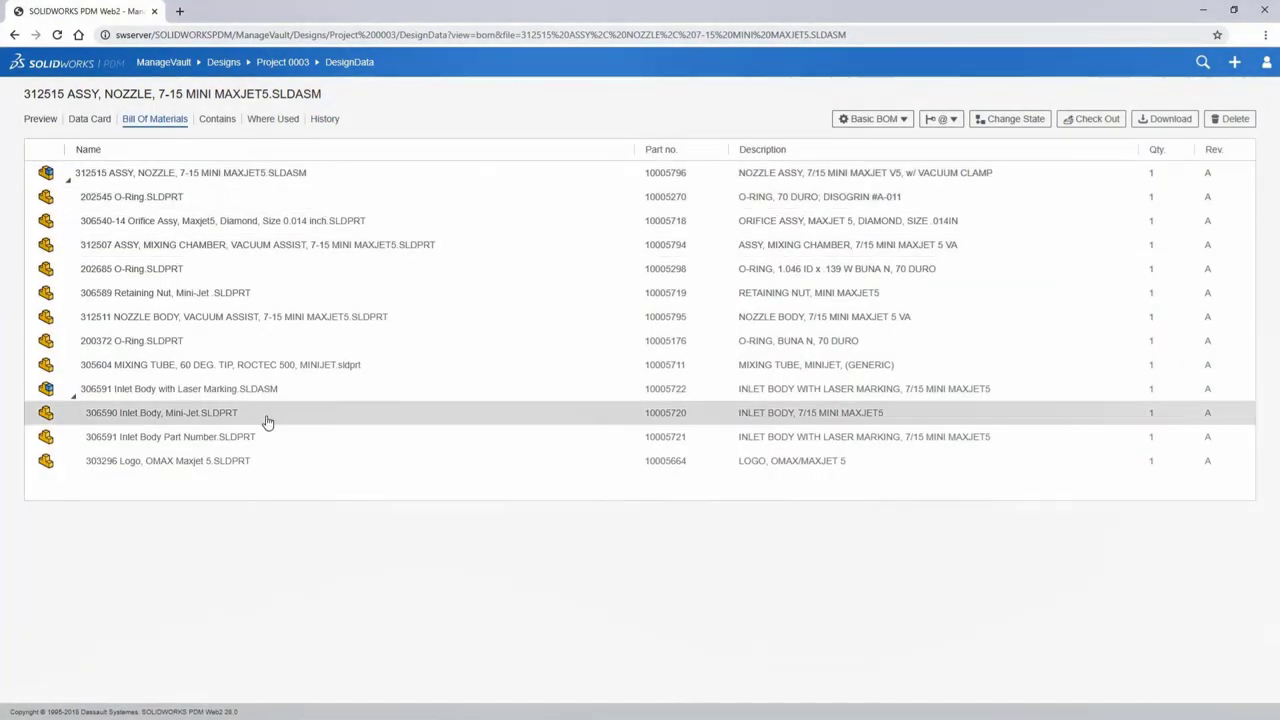
{"action": "left_click", "coordinate": [902, 118]}
{"action": "left_click", "coordinate": [902, 119]}
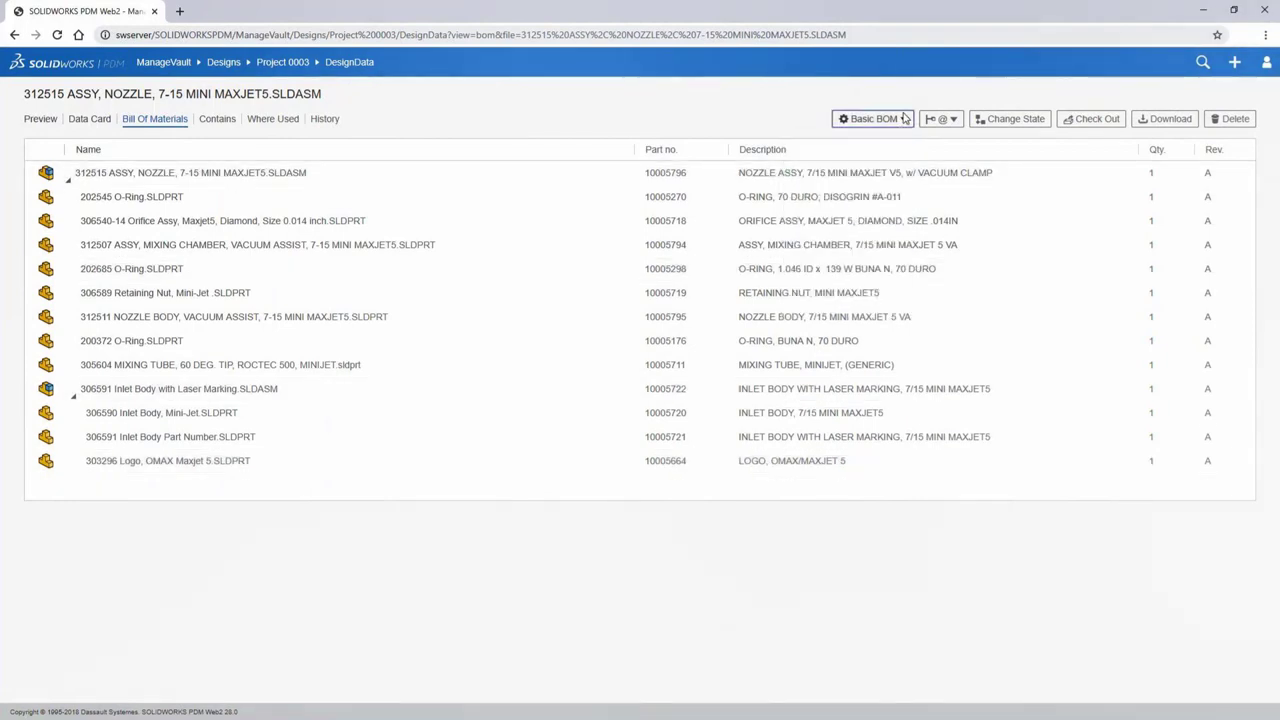
{"action": "left_click", "coordinate": [945, 119]}
{"action": "left_click", "coordinate": [947, 120]}
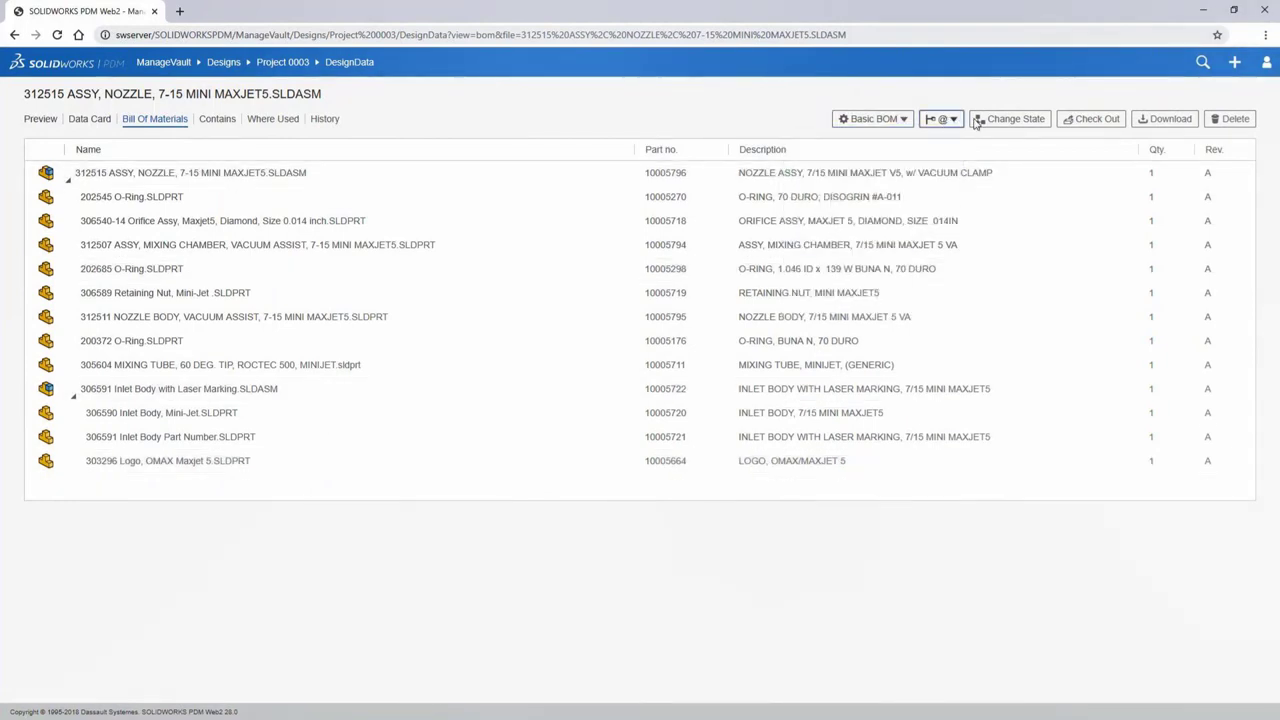
Download the nozzle assembly with references, including drawings and simulation files, as a 13-file zip.
{"action": "left_click", "coordinate": [1172, 122]}
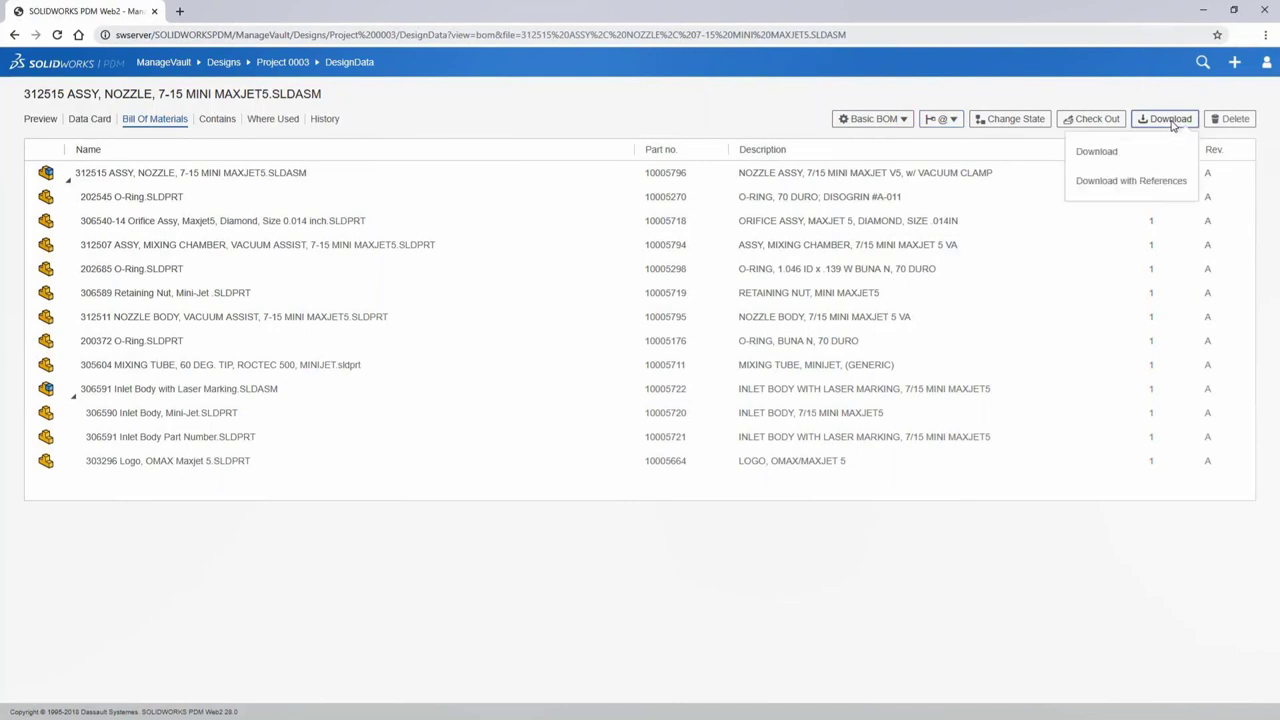
{"action": "left_click", "coordinate": [1150, 183]}
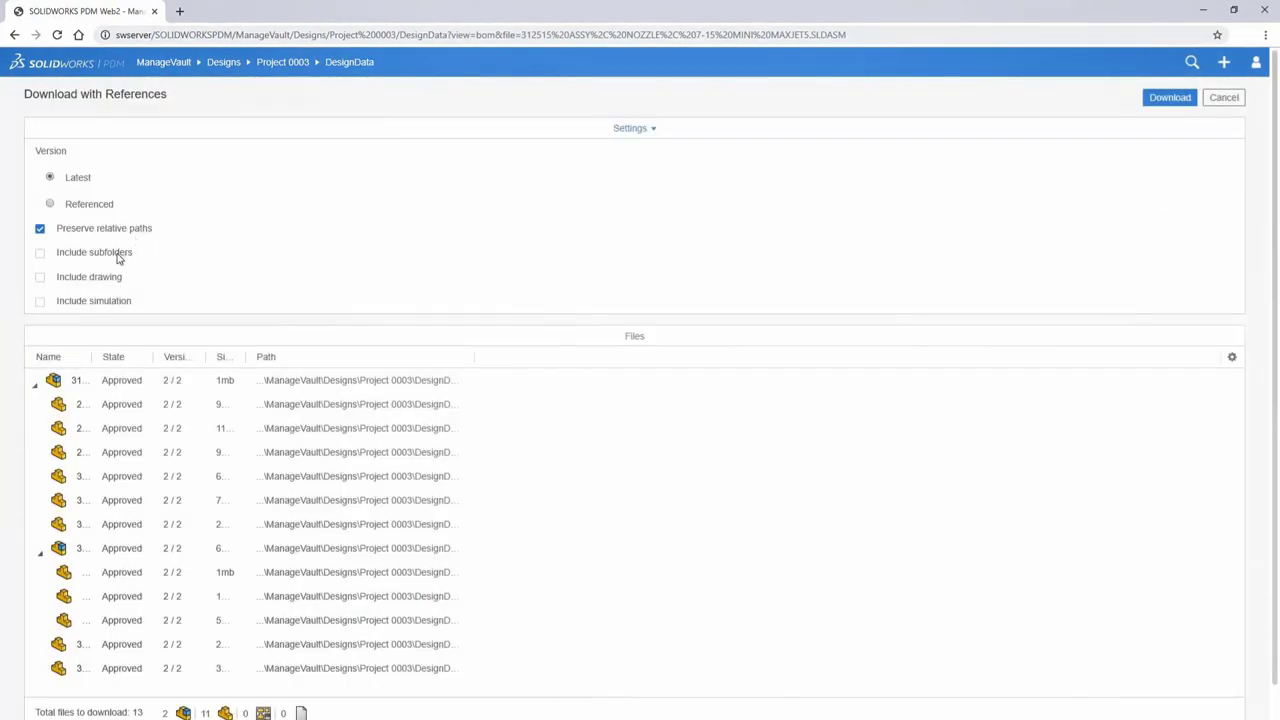
{"action": "left_click", "coordinate": [40, 277]}
{"action": "left_click", "coordinate": [40, 301]}
{"action": "scroll", "coordinate": [40, 307], "scroll_direction": "down", "scroll_amount": 1}
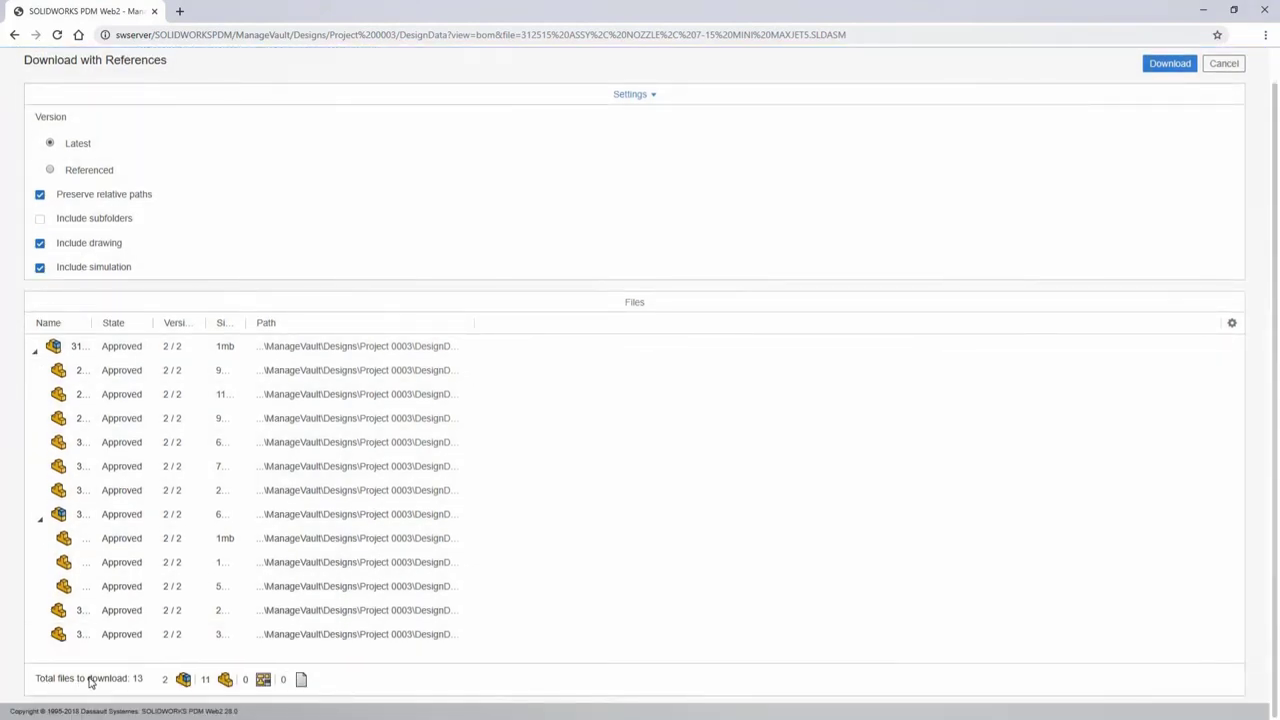
{"action": "left_click", "coordinate": [1165, 68]}
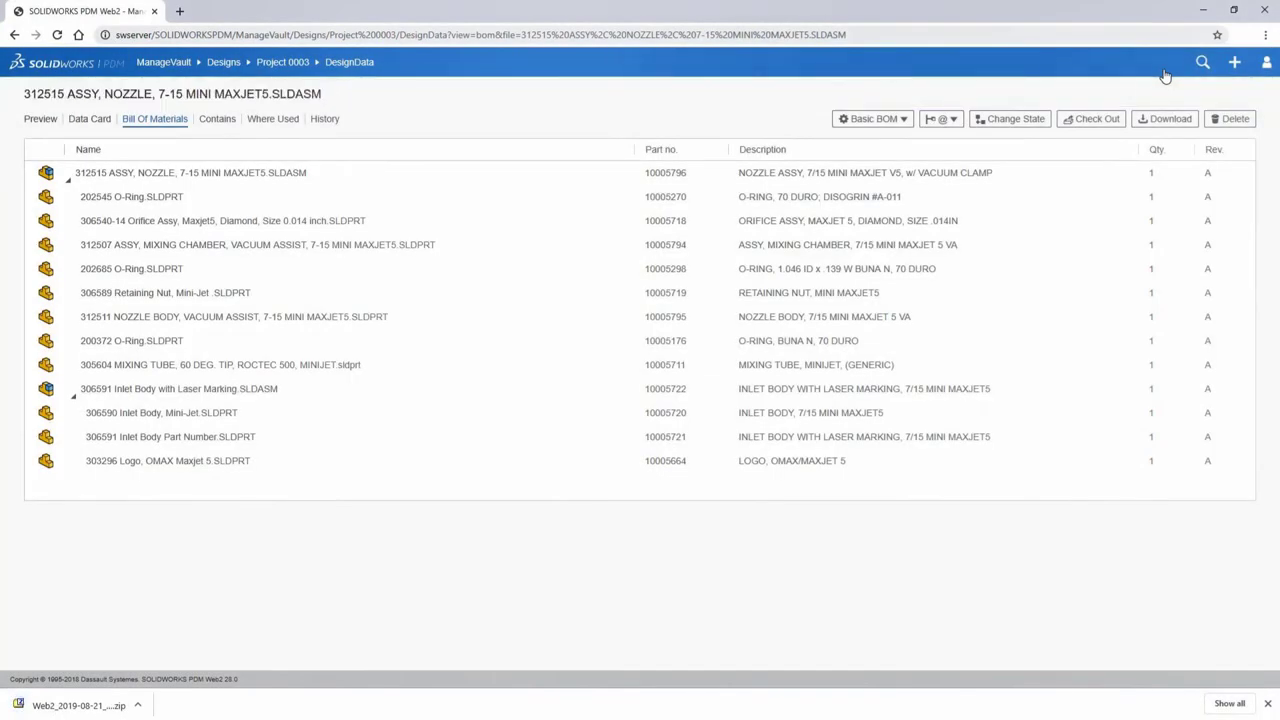
Open the downloaded zip in 7-Zip down through ManageVault, Designs, Project 0003 to DesignData.
{"action": "left_click", "coordinate": [112, 706]}
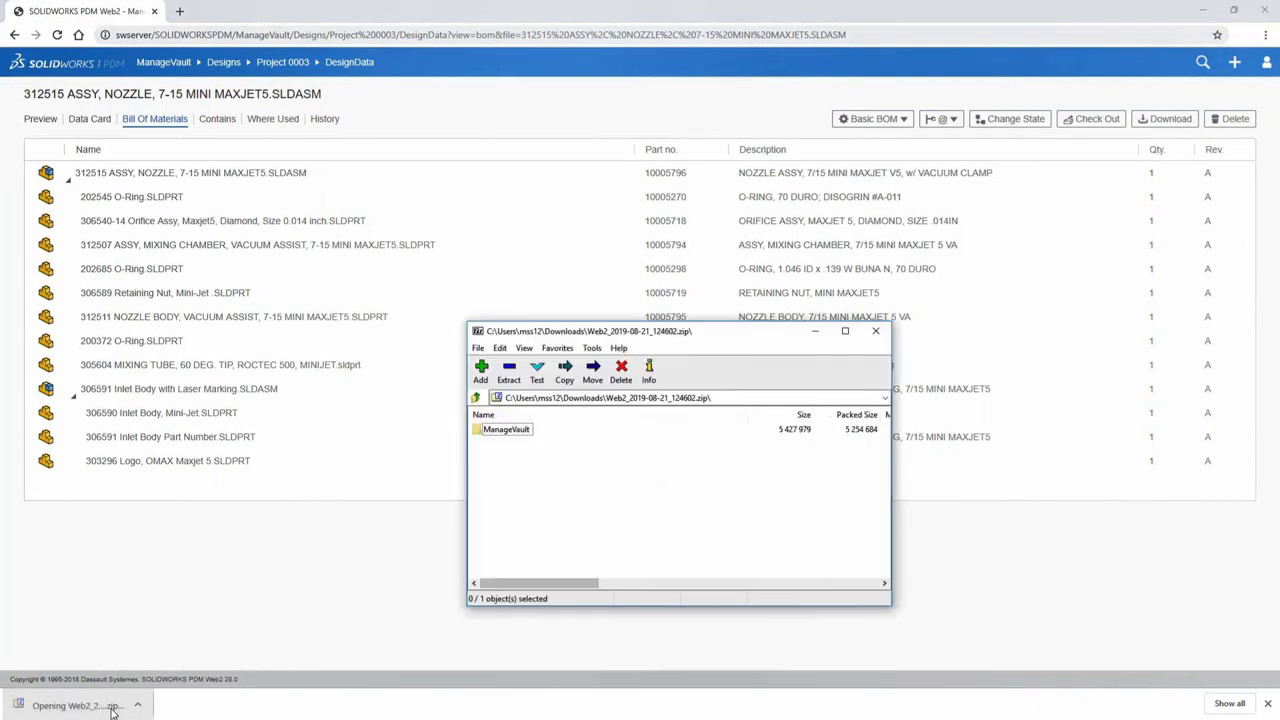
{"action": "double_click", "coordinate": [505, 429]}
{"action": "double_click", "coordinate": [501, 430]}
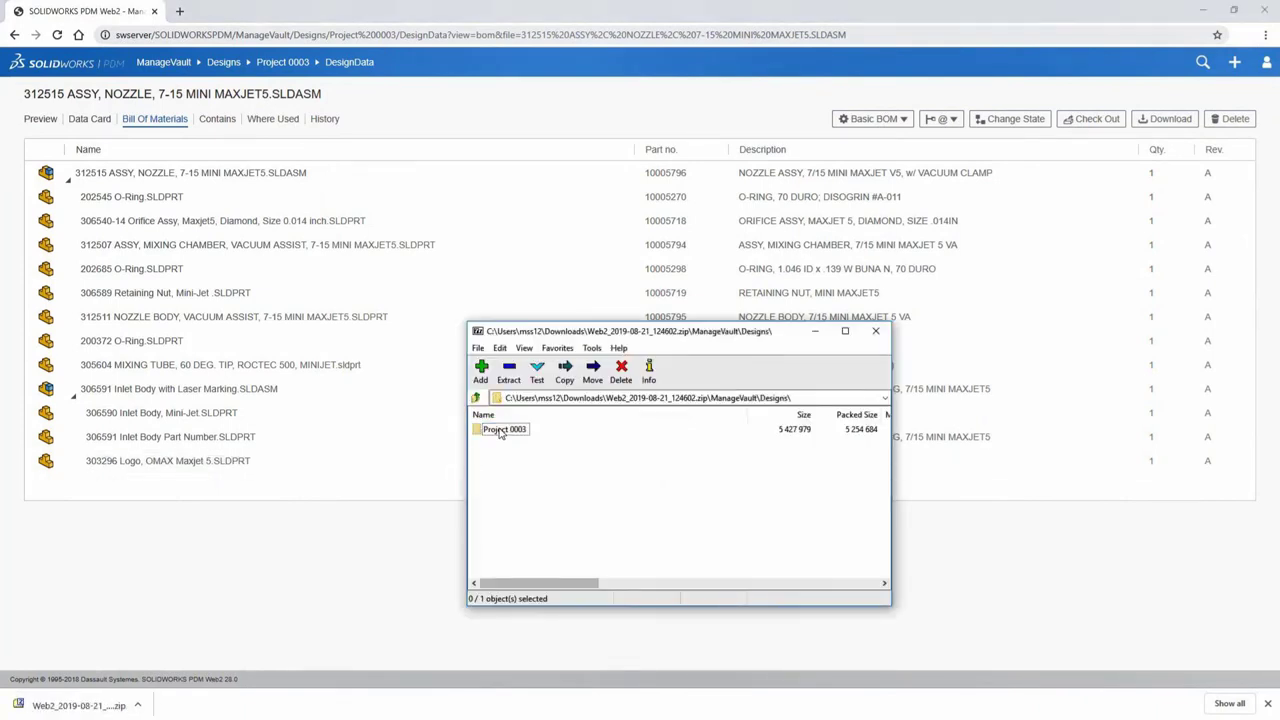
{"action": "double_click", "coordinate": [501, 430]}
{"action": "double_click", "coordinate": [501, 430]}
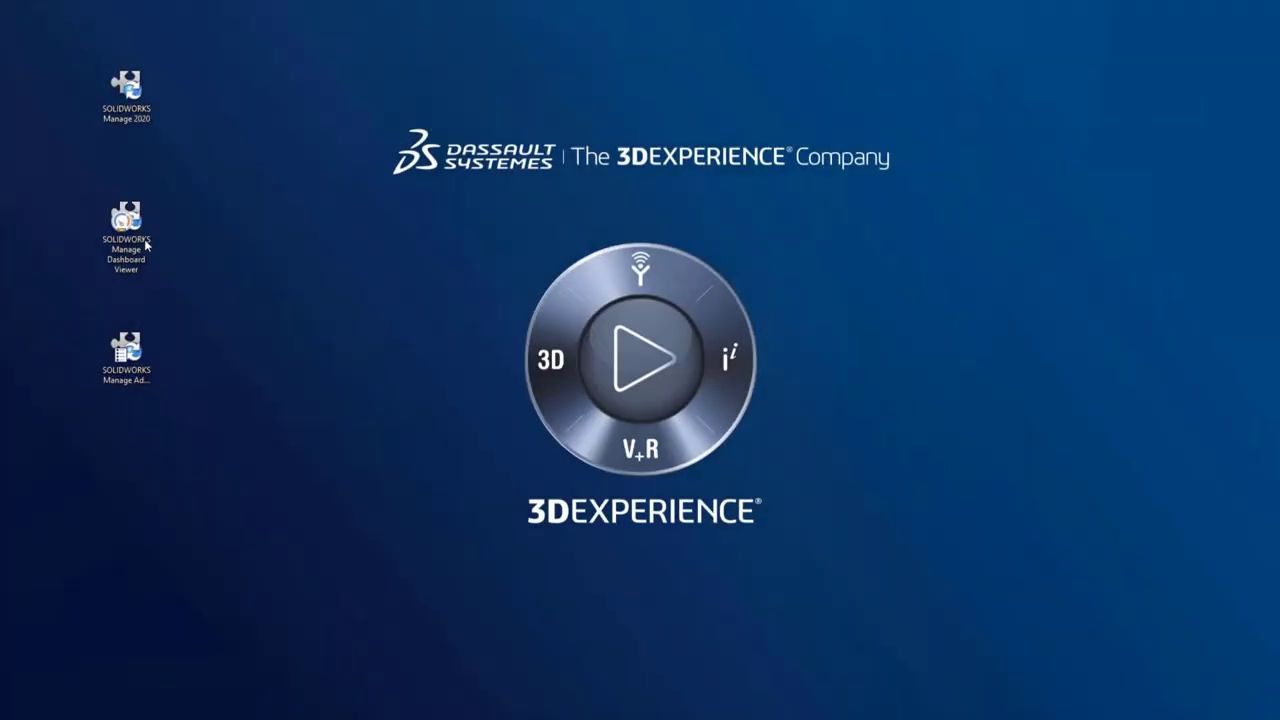
Launch Dashboard Viewer maximized and show the Projects, then the NPI dashboard.
{"action": "left_click", "coordinate": [118, 222]}
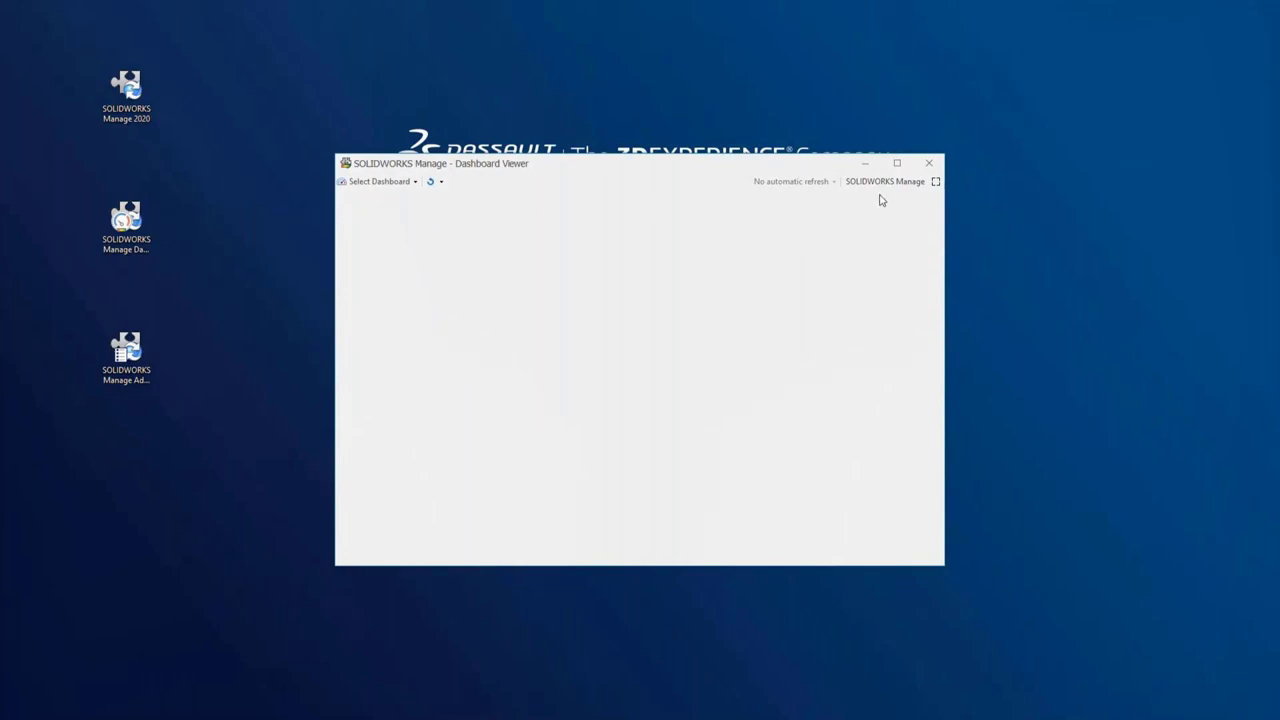
{"action": "left_click", "coordinate": [897, 164]}
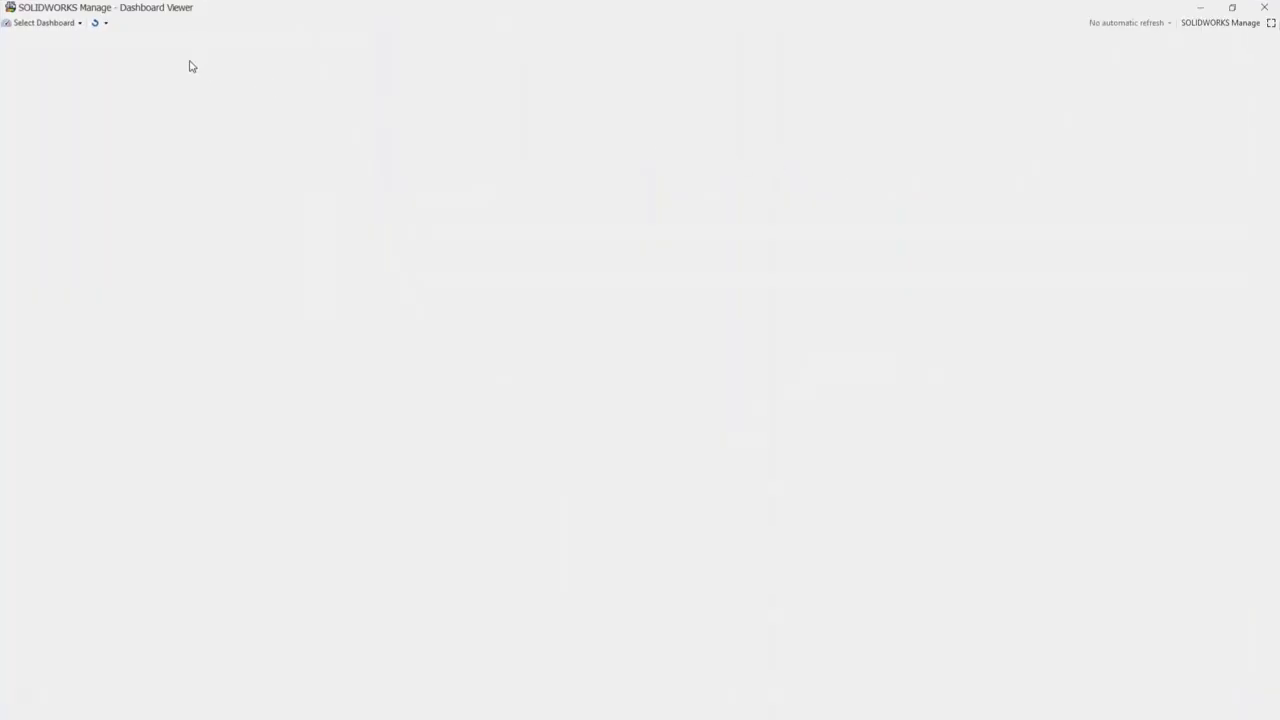
{"action": "left_click", "coordinate": [72, 23]}
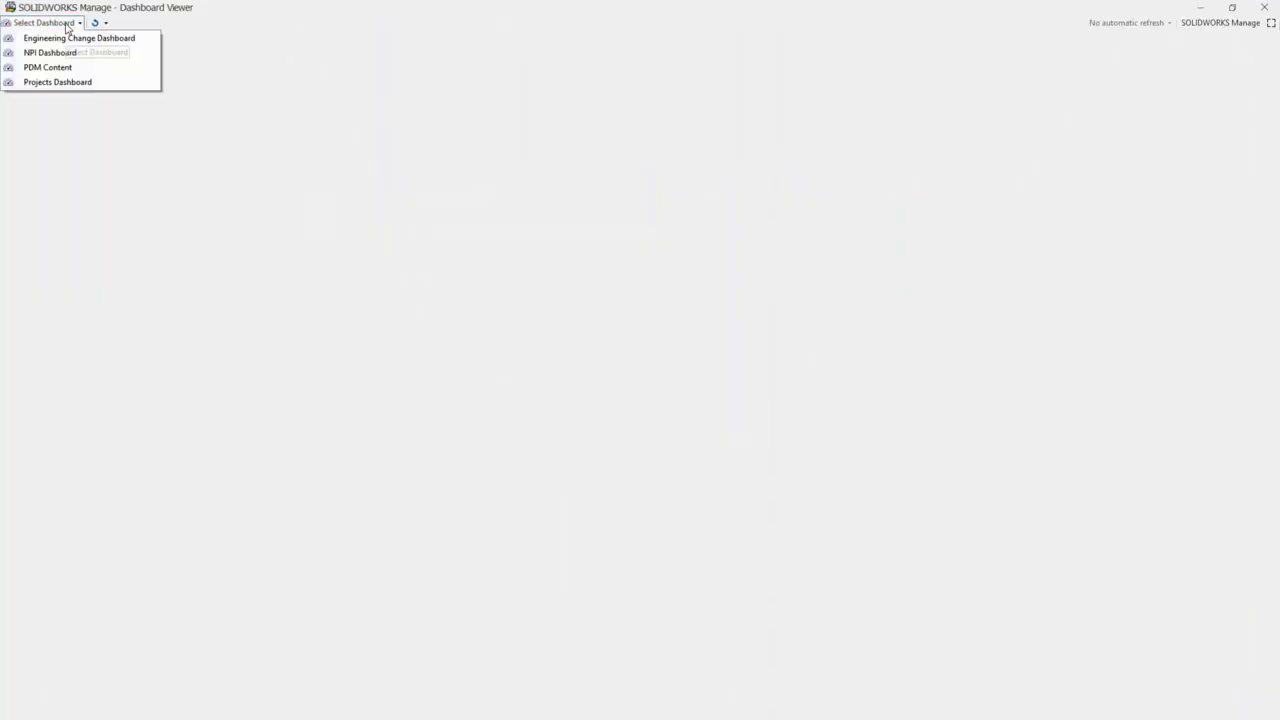
{"action": "left_click", "coordinate": [68, 84]}
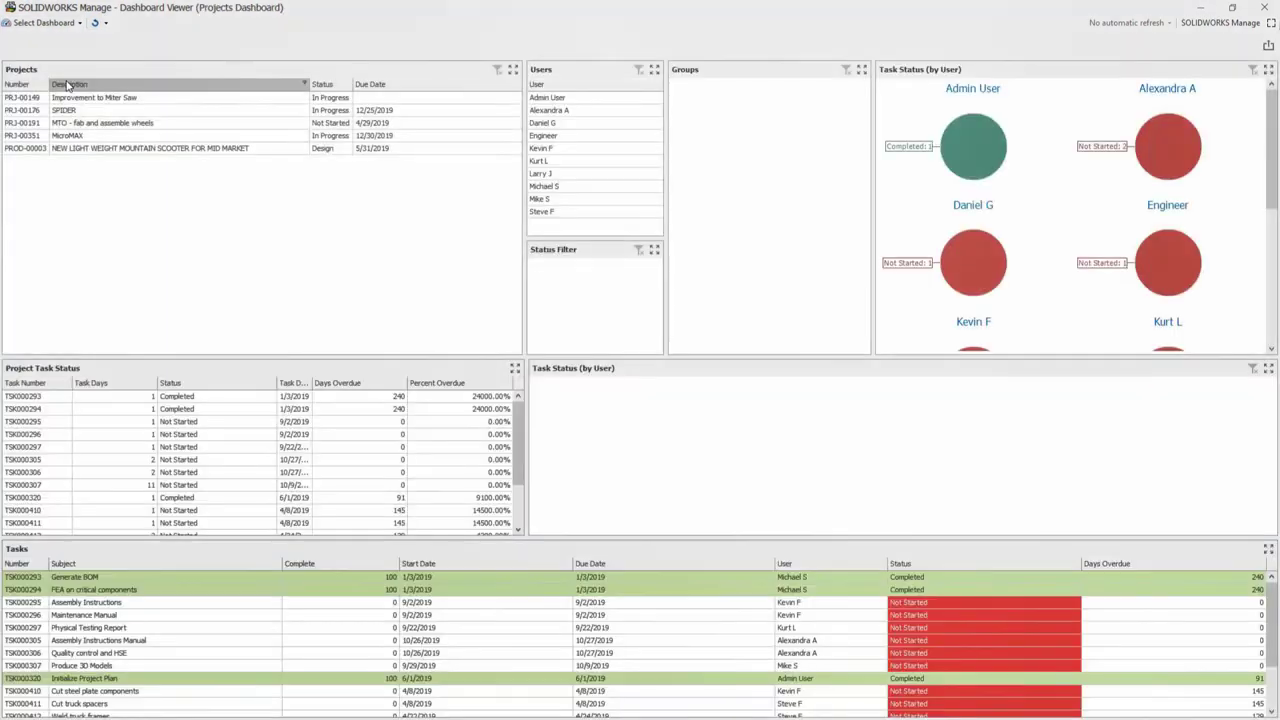
{"action": "left_click", "coordinate": [68, 23]}
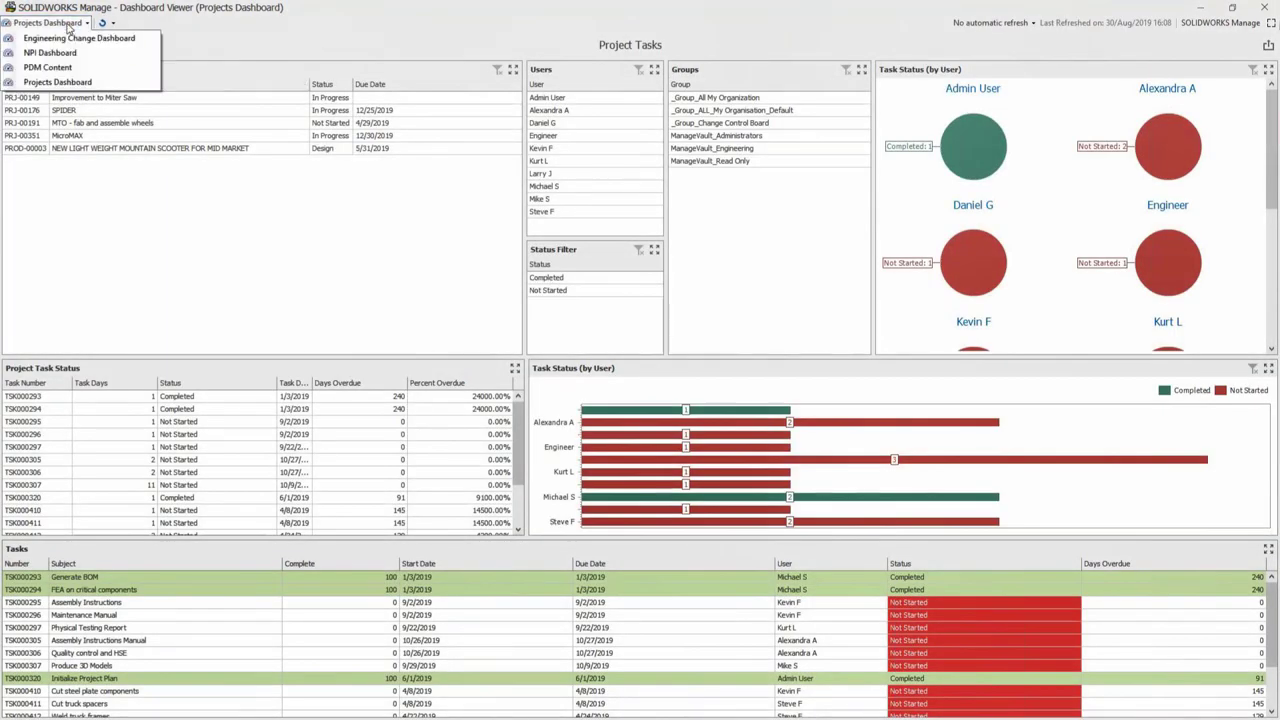
{"action": "left_click", "coordinate": [66, 52]}
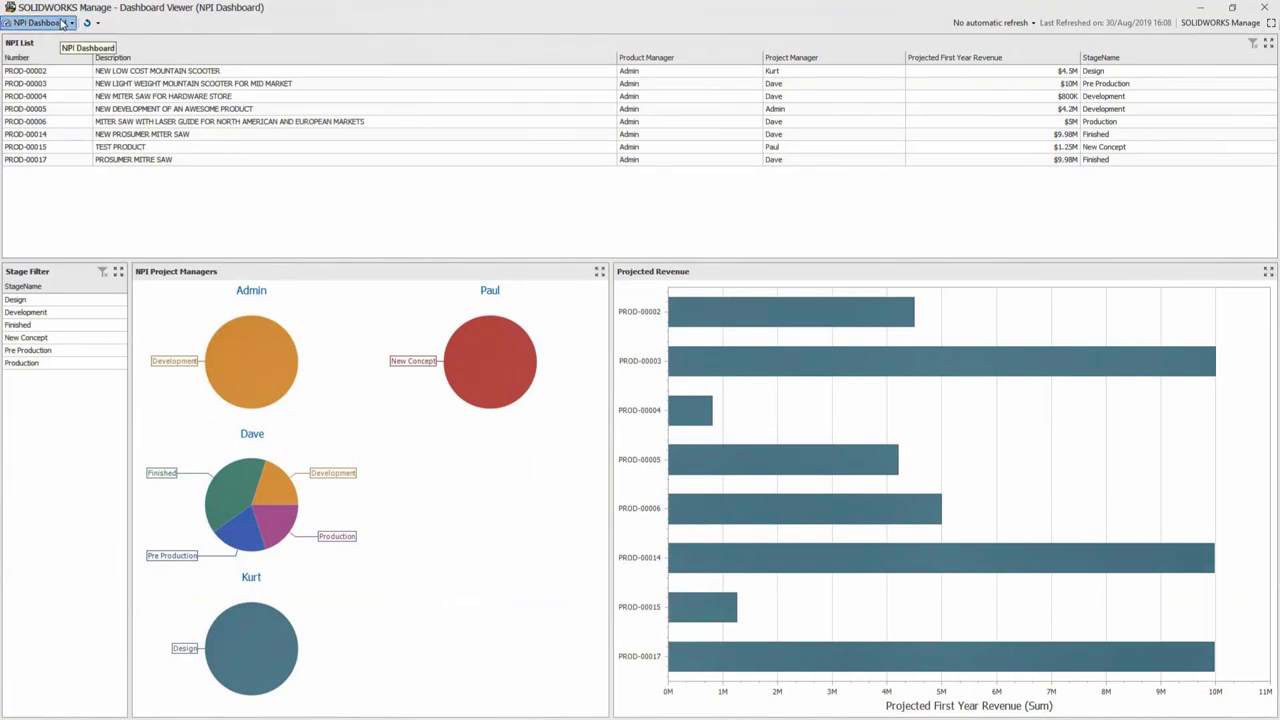
Switch to the Engineering Change Dashboard with automatic refresh every 30 seconds.
{"action": "left_click", "coordinate": [62, 23]}
{"action": "left_click", "coordinate": [60, 32]}
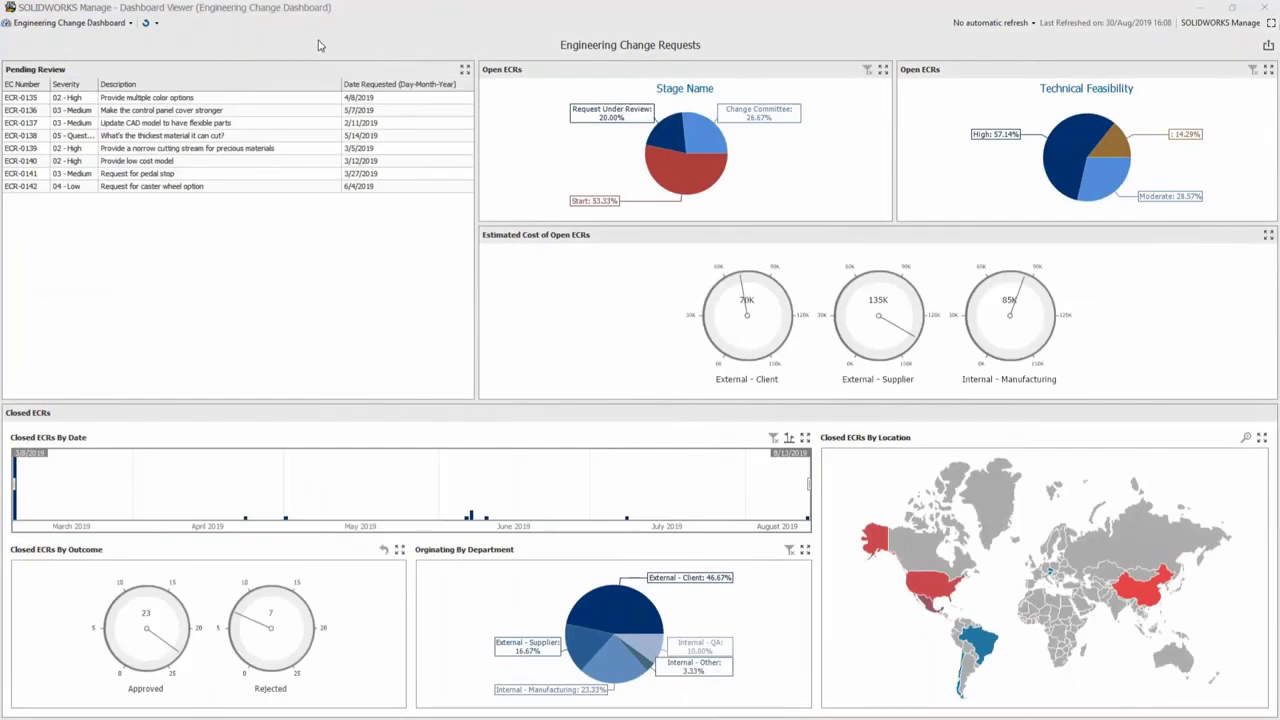
{"action": "left_click", "coordinate": [990, 23]}
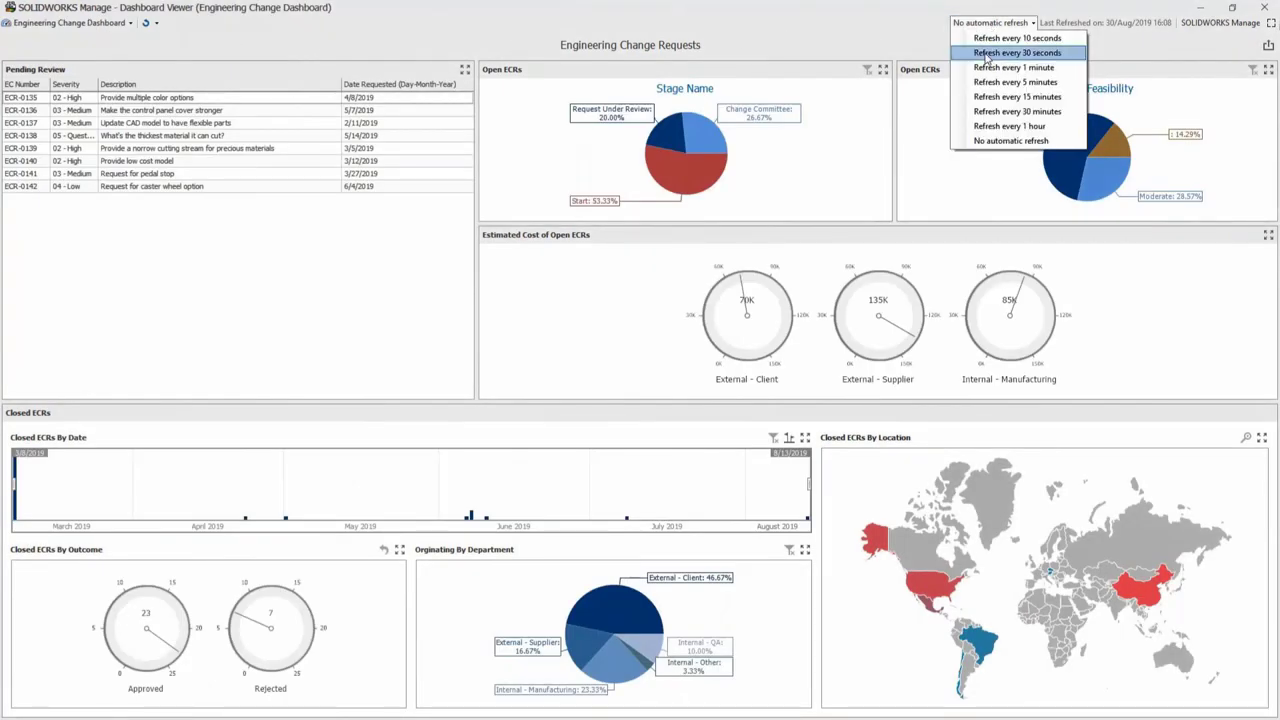
{"action": "left_click", "coordinate": [986, 53]}
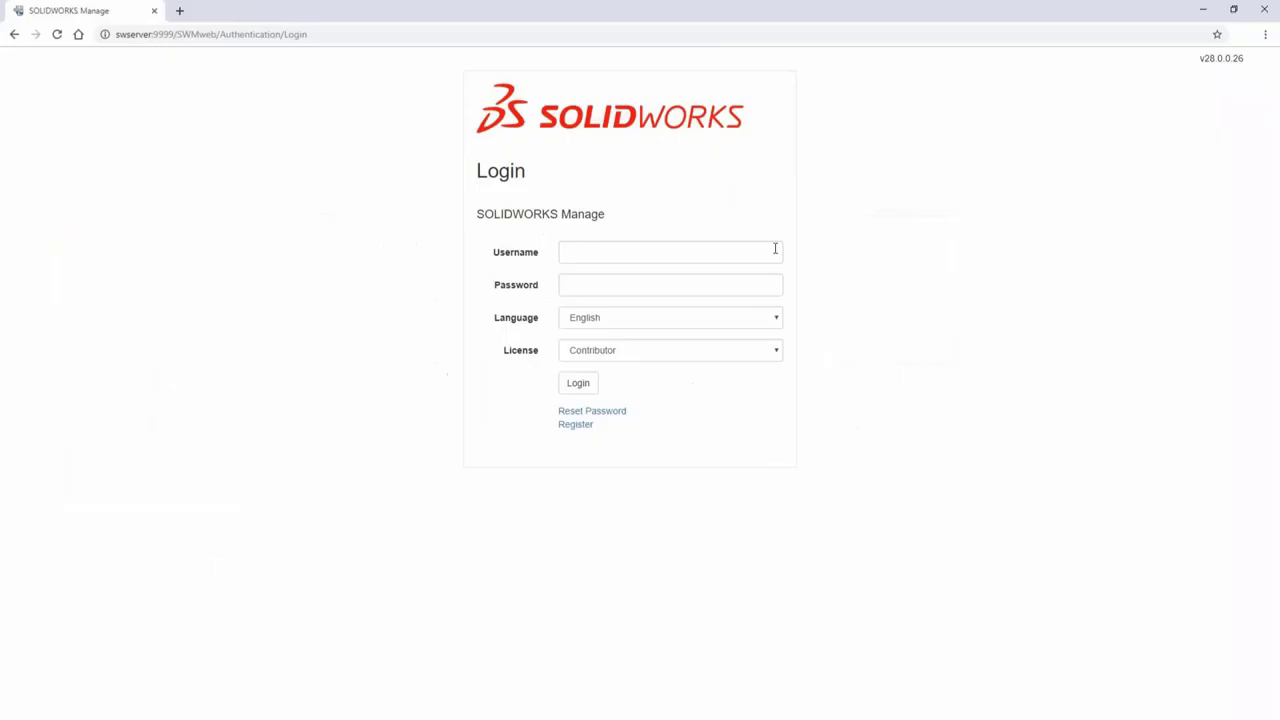
Sign in with the saved credentials and list tasks assigned to me on My Dashboard.
{"action": "left_click", "coordinate": [740, 250]}
{"action": "left_click", "coordinate": [657, 340]}
{"action": "left_click", "coordinate": [588, 389]}
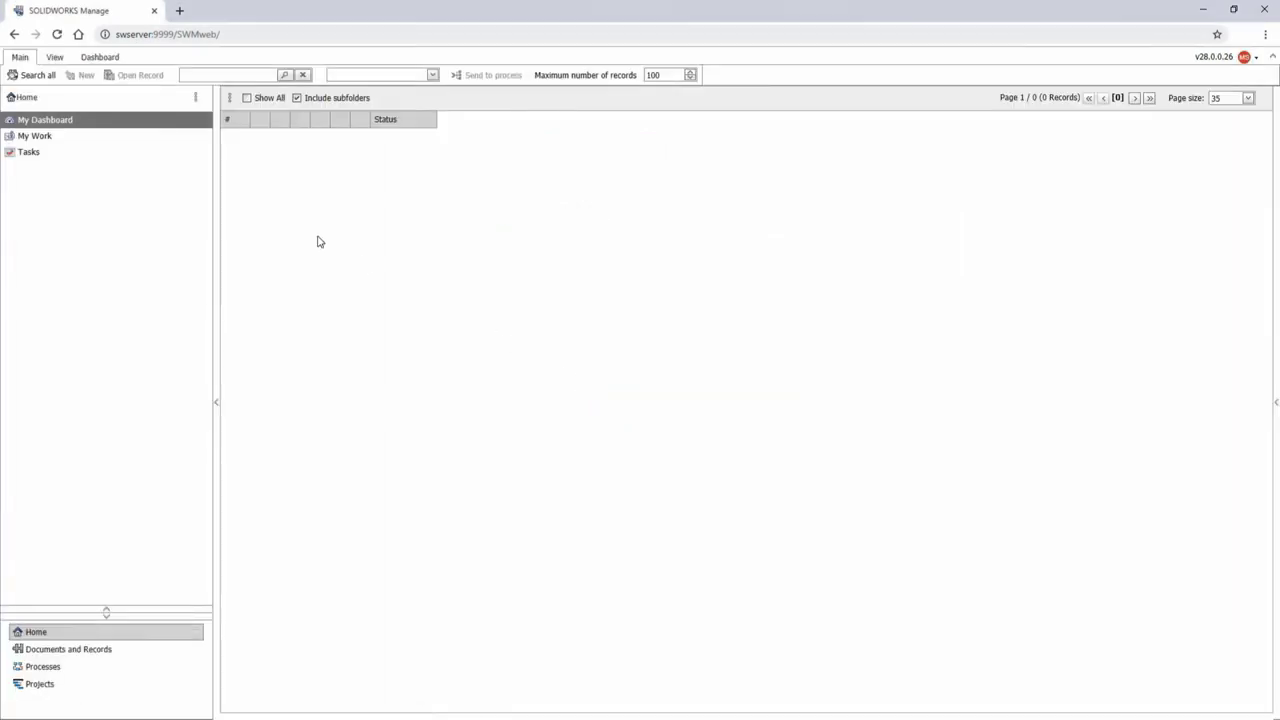
{"action": "left_click", "coordinate": [106, 124]}
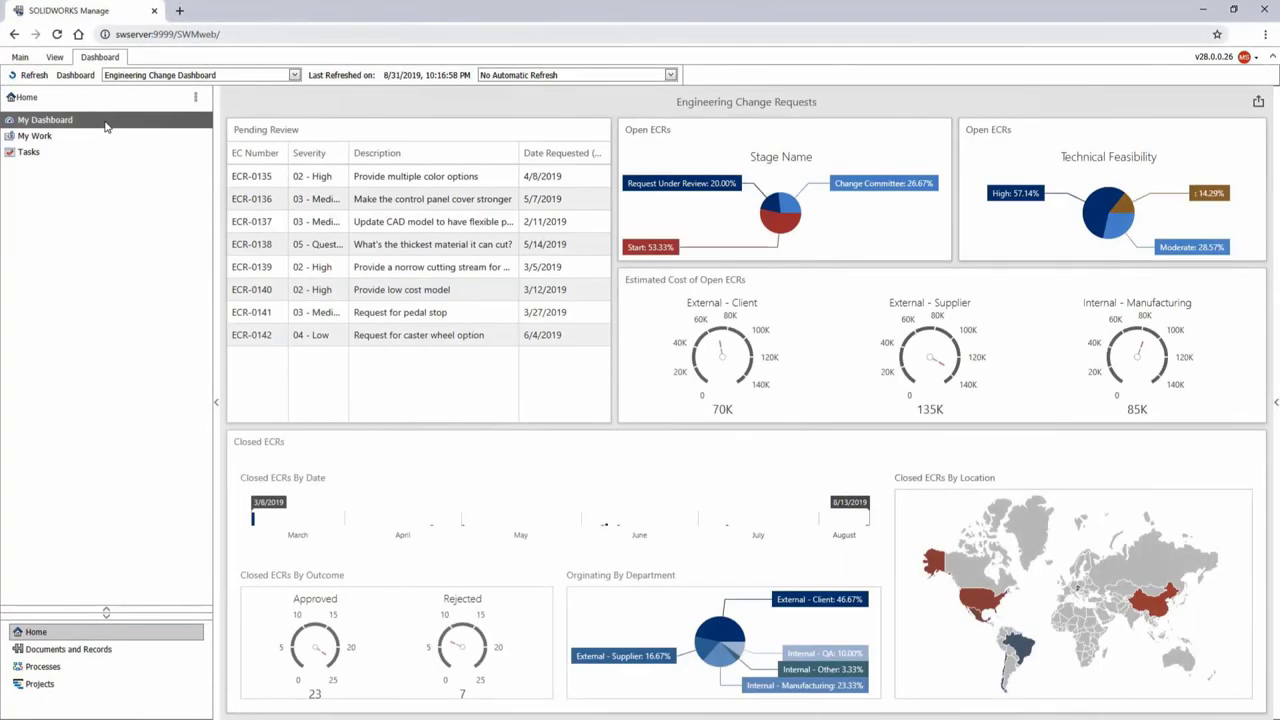
{"action": "left_click", "coordinate": [90, 153]}
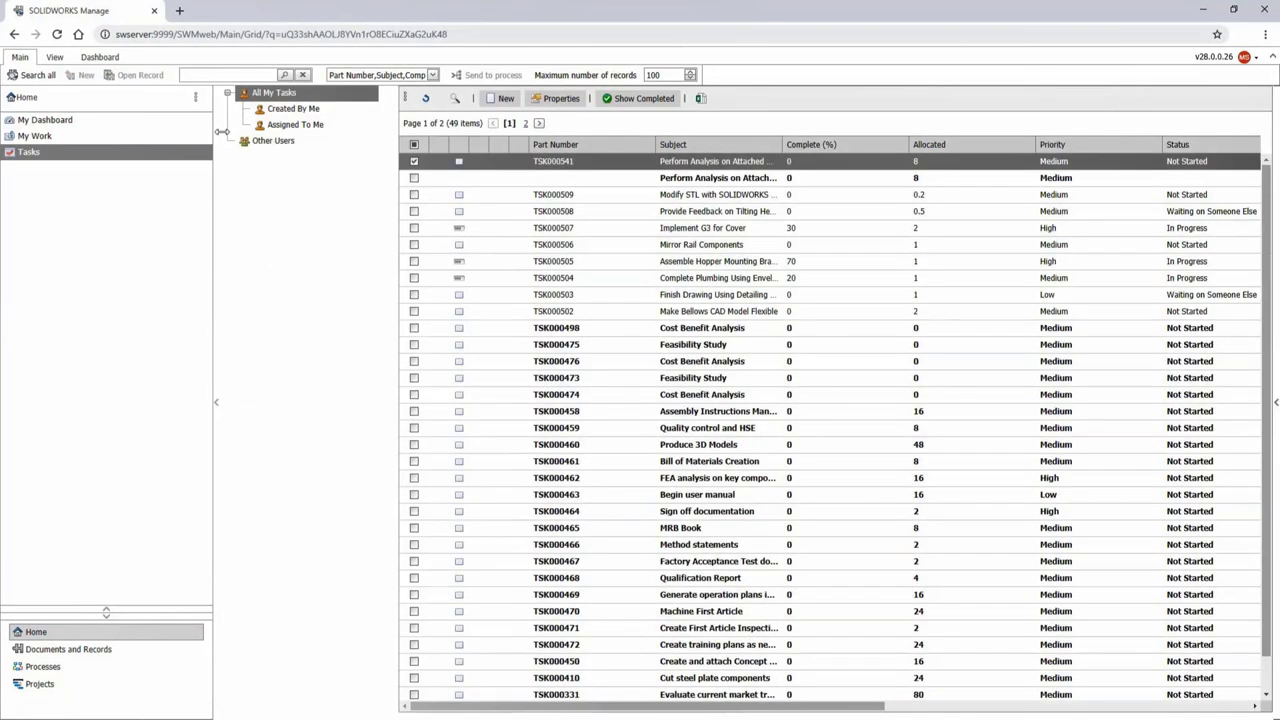
{"action": "left_click", "coordinate": [270, 127]}
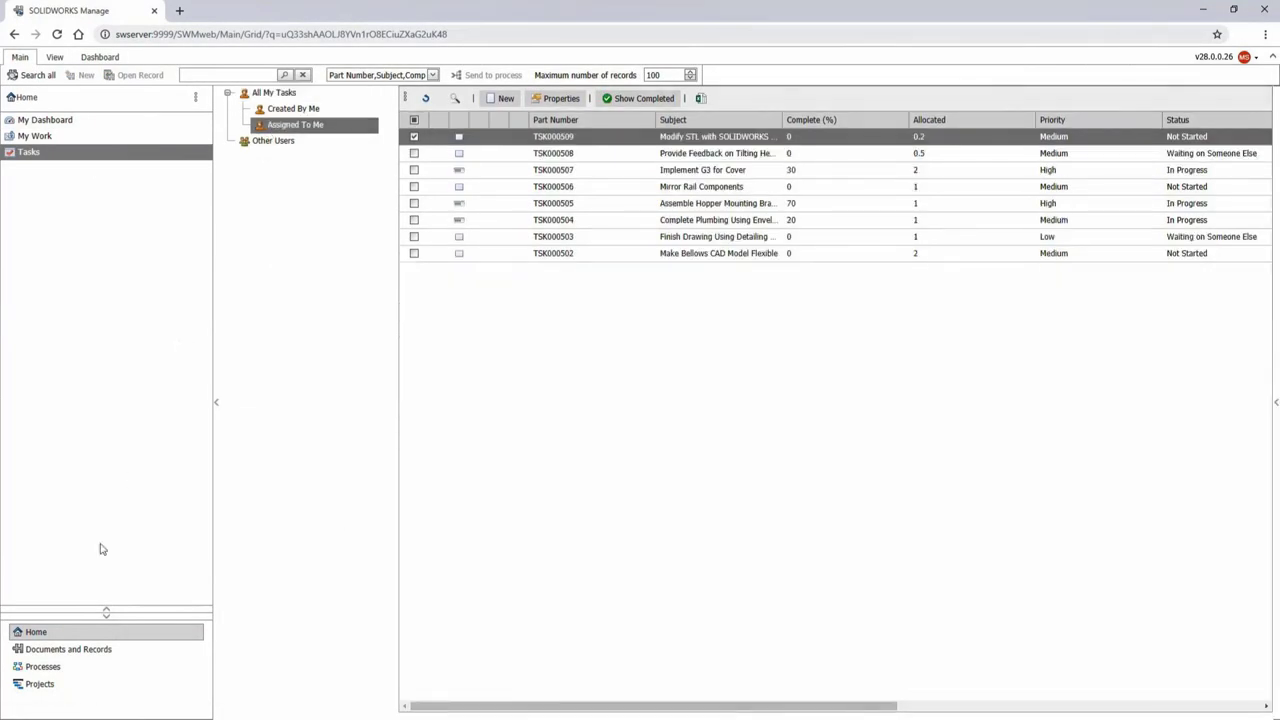
Open project PRJ-00351 MicroMAX's Planning in its own tab, then return to the projects list.
{"action": "left_click", "coordinate": [43, 686]}
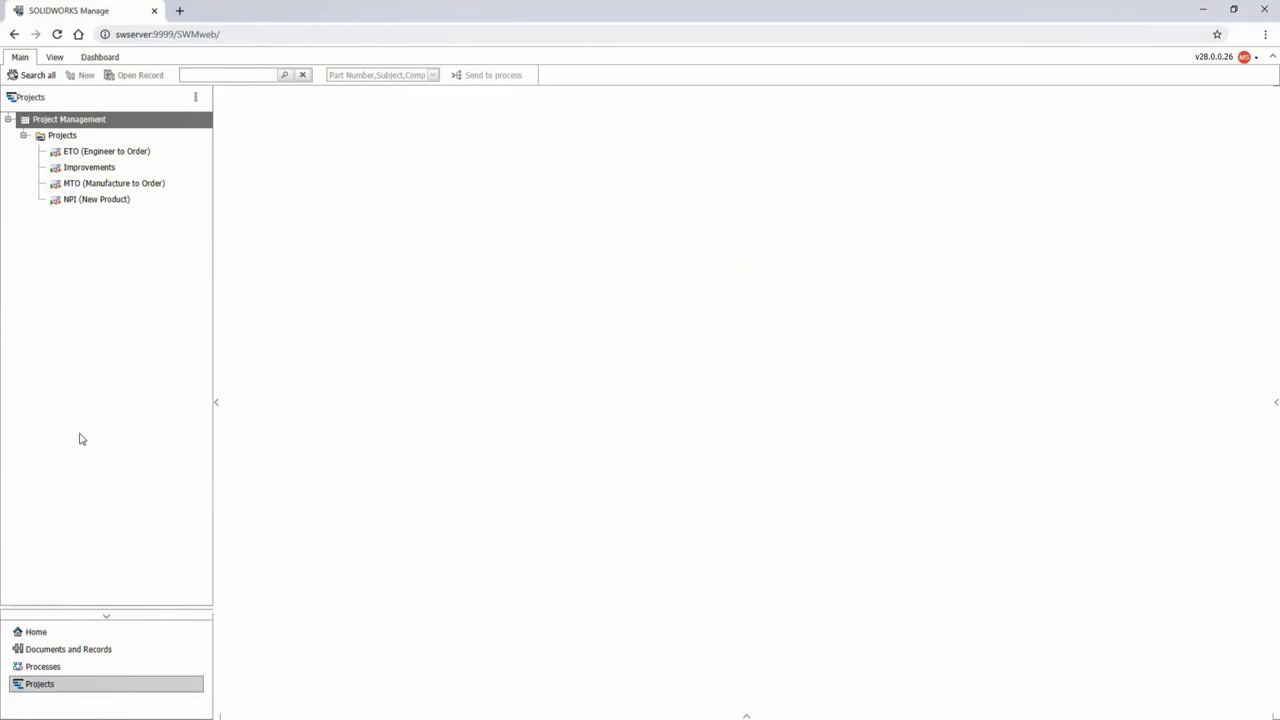
{"action": "left_click", "coordinate": [82, 139]}
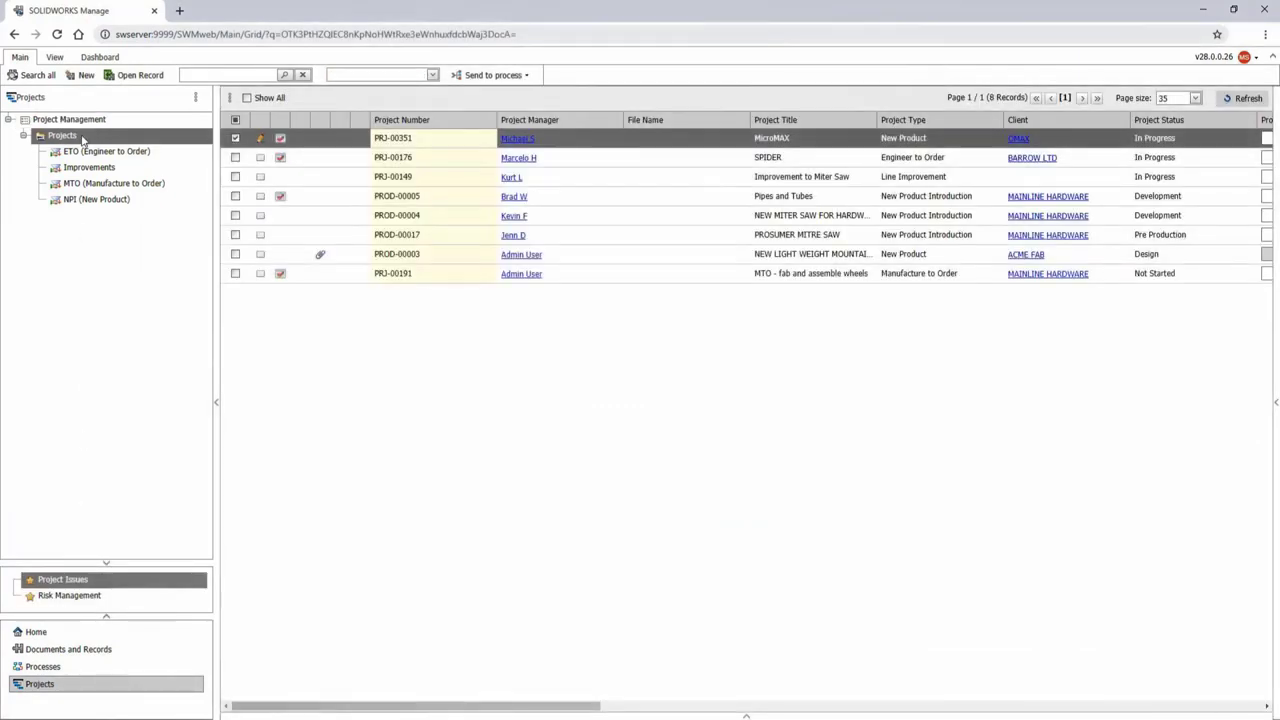
{"action": "double_click", "coordinate": [319, 139]}
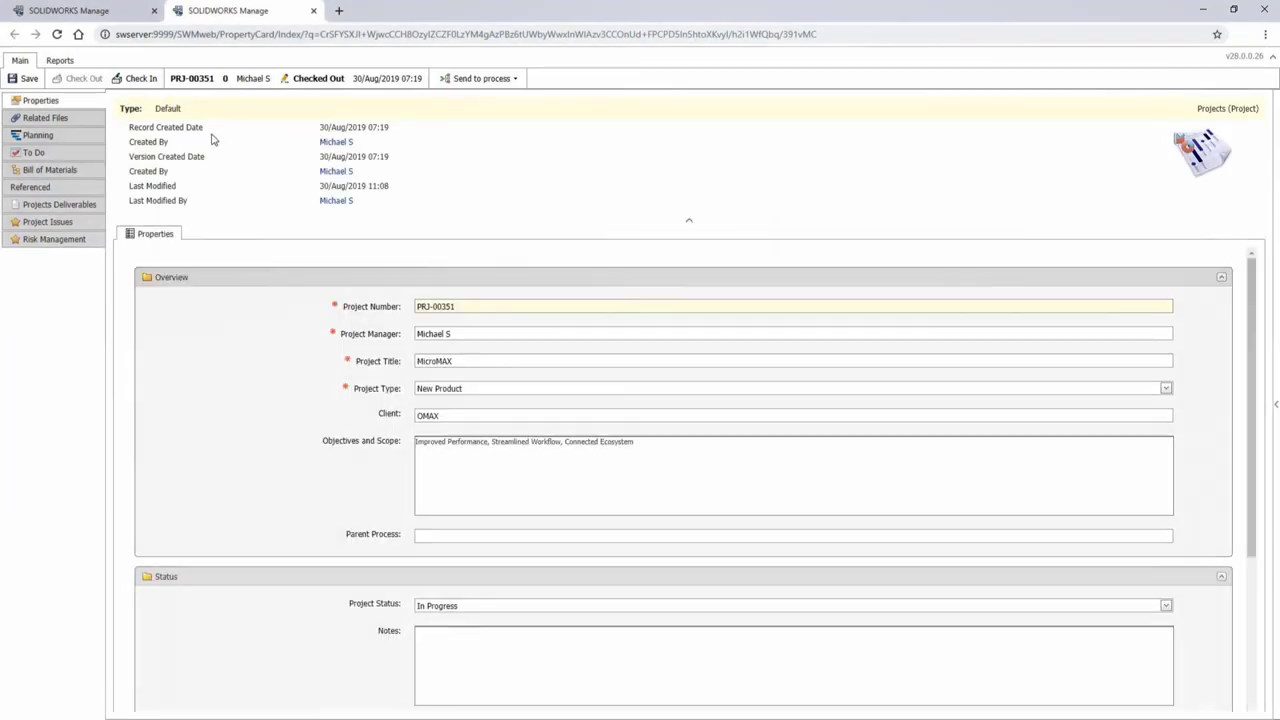
{"action": "left_click", "coordinate": [70, 138]}
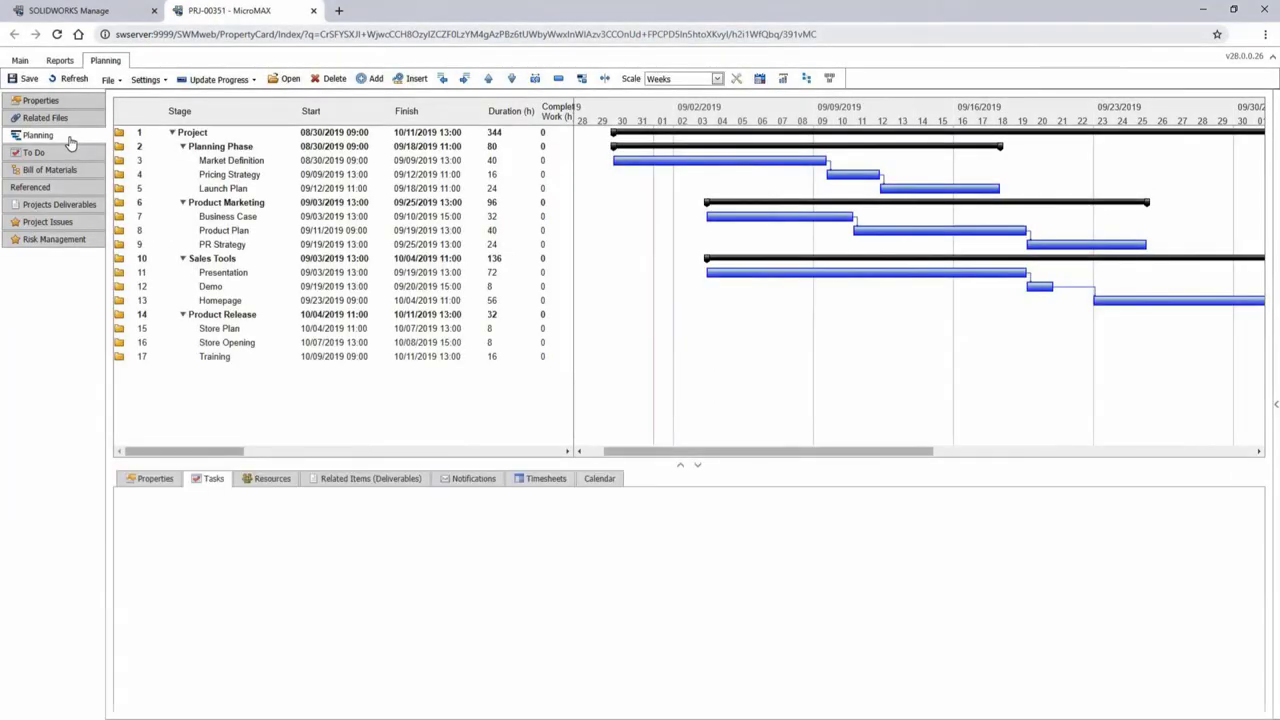
{"action": "left_click", "coordinate": [70, 11]}
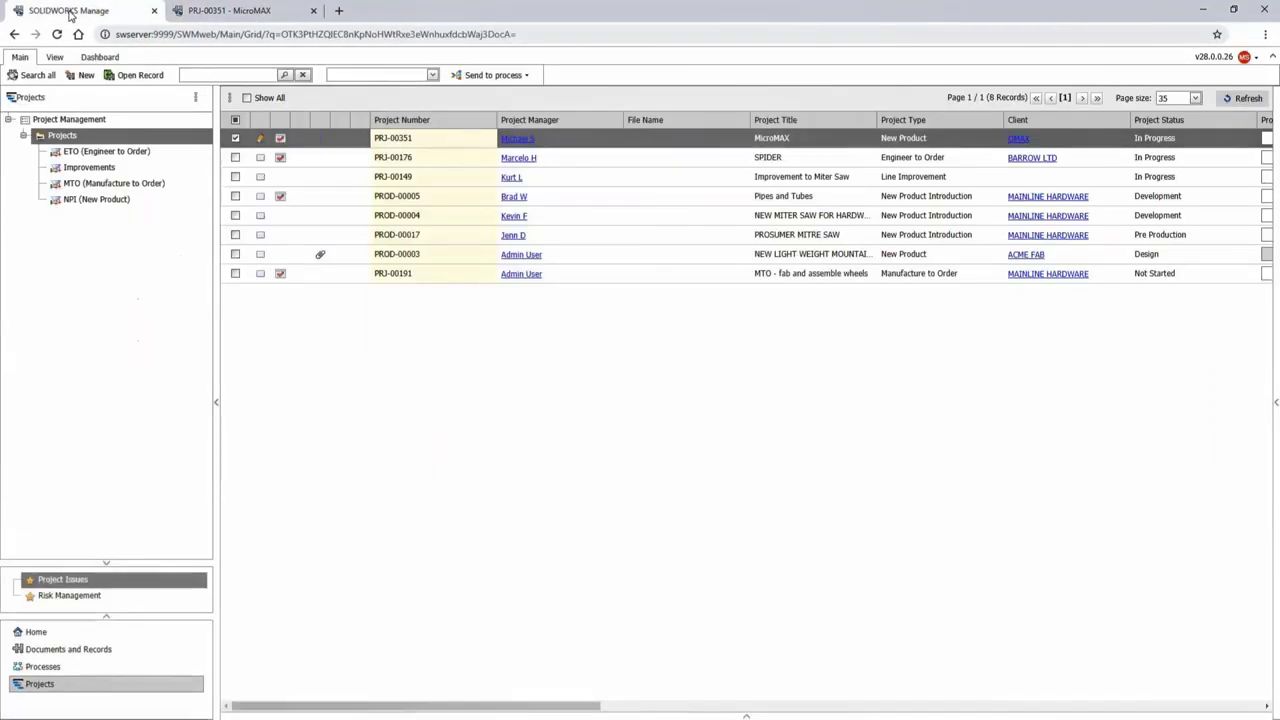
Open record ECO-0103 from the Engineering Change Order list under Processes.
{"action": "left_click", "coordinate": [103, 666]}
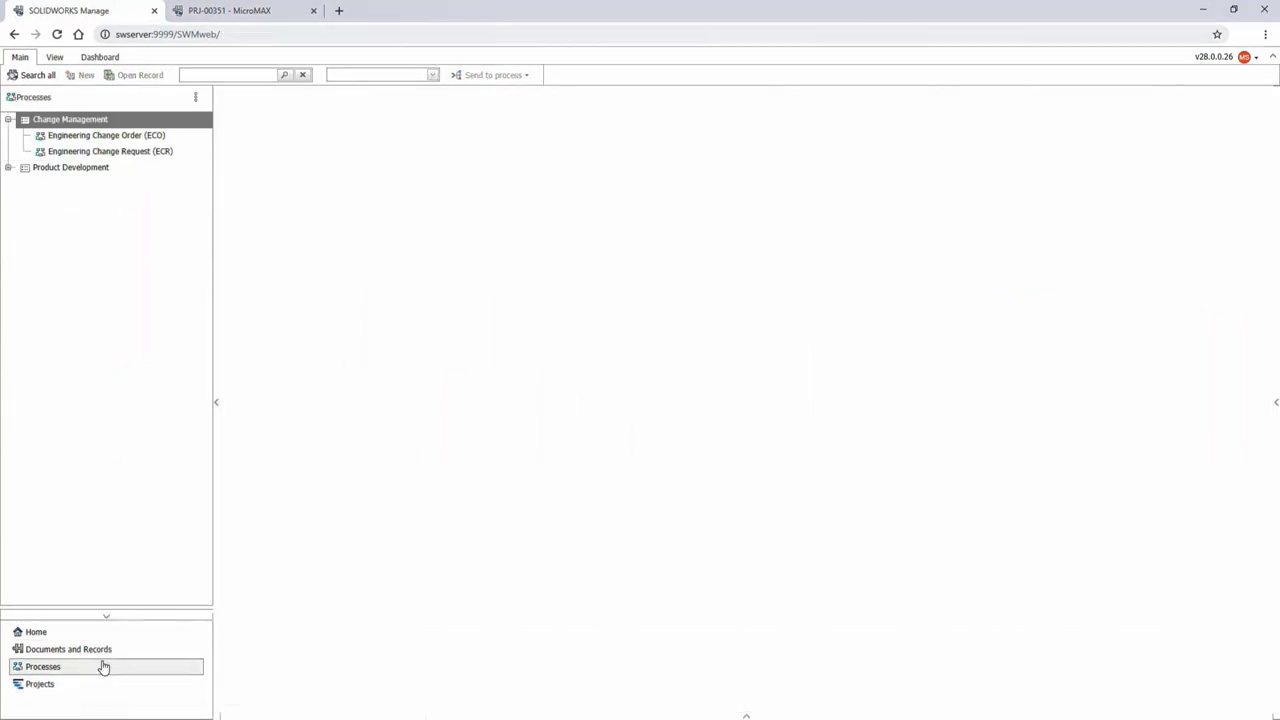
{"action": "left_click", "coordinate": [100, 135]}
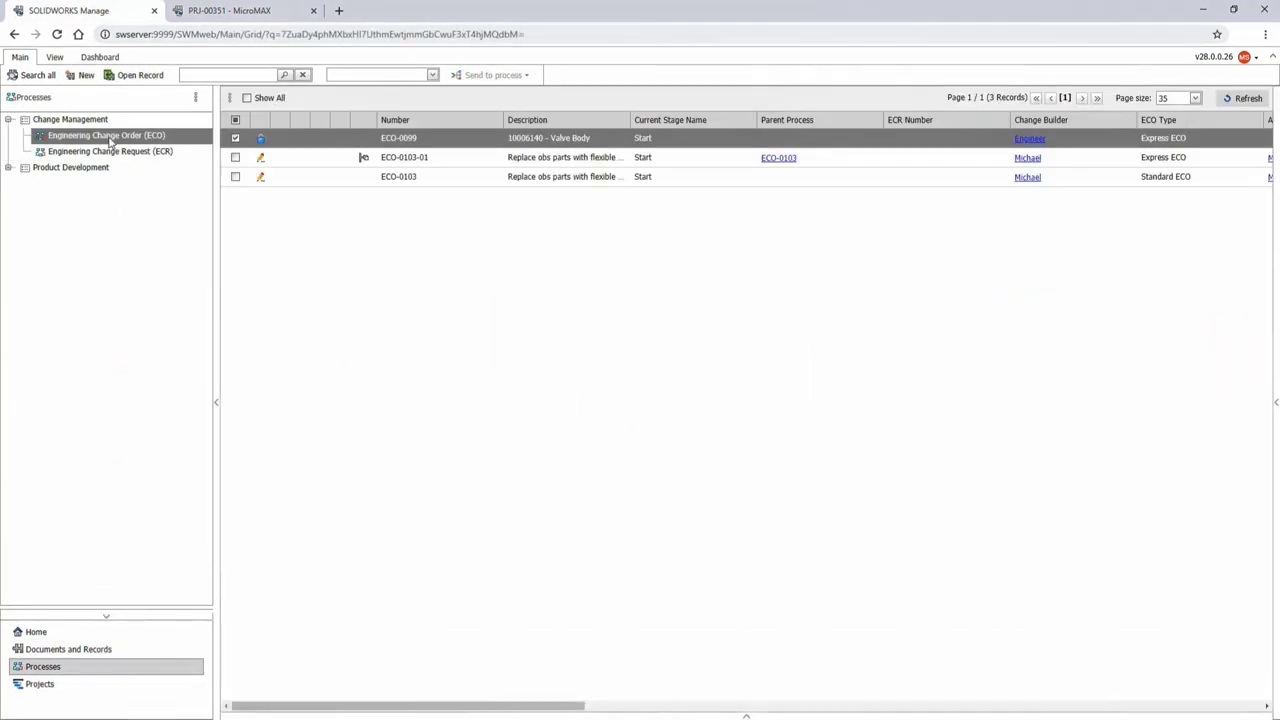
{"action": "right_click", "coordinate": [279, 178]}
{"action": "left_click", "coordinate": [303, 211]}
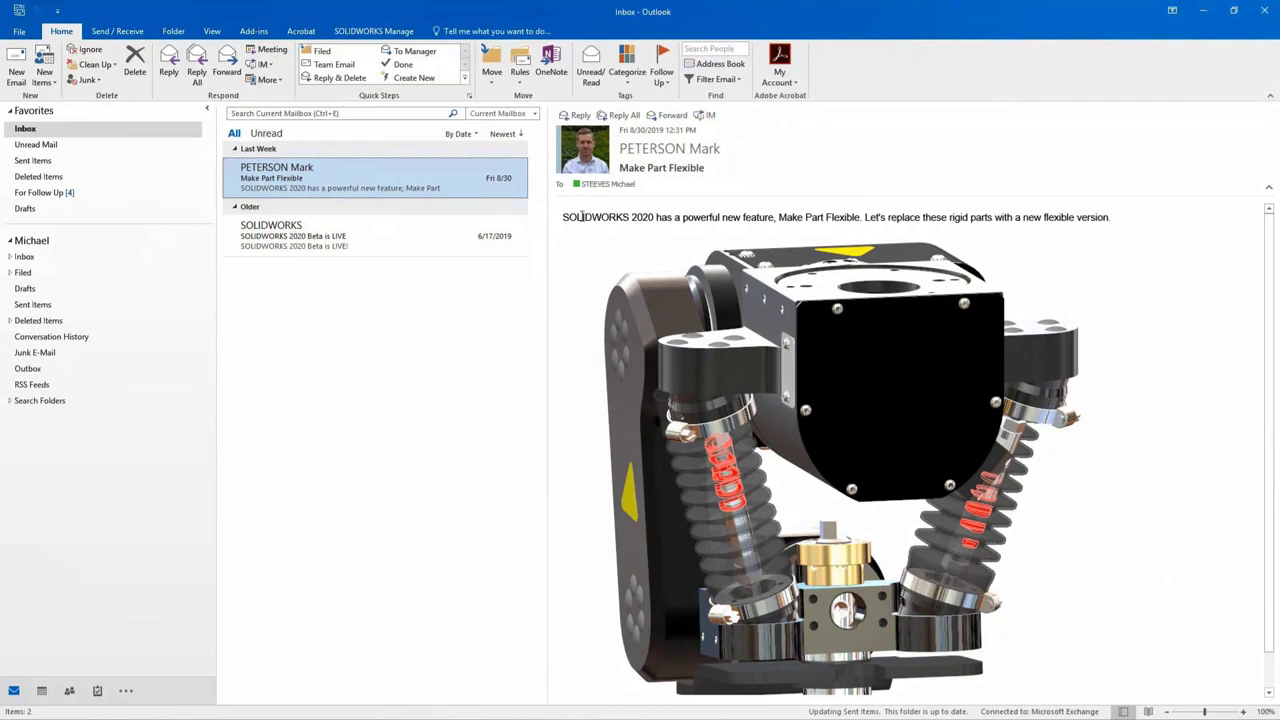
File the Make Part Flexible email into the Inbox of record 303747, BELLOW, LINKAGE ARM.
{"action": "left_click", "coordinate": [397, 38]}
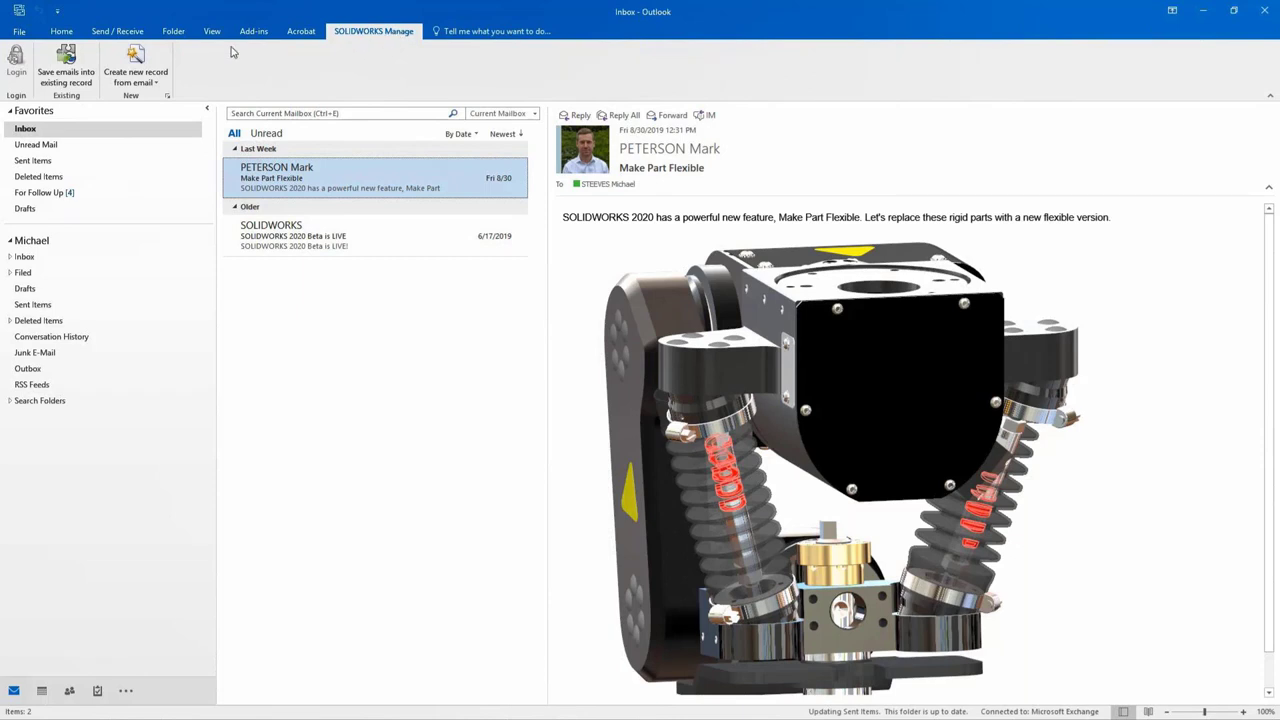
{"action": "left_click", "coordinate": [80, 62]}
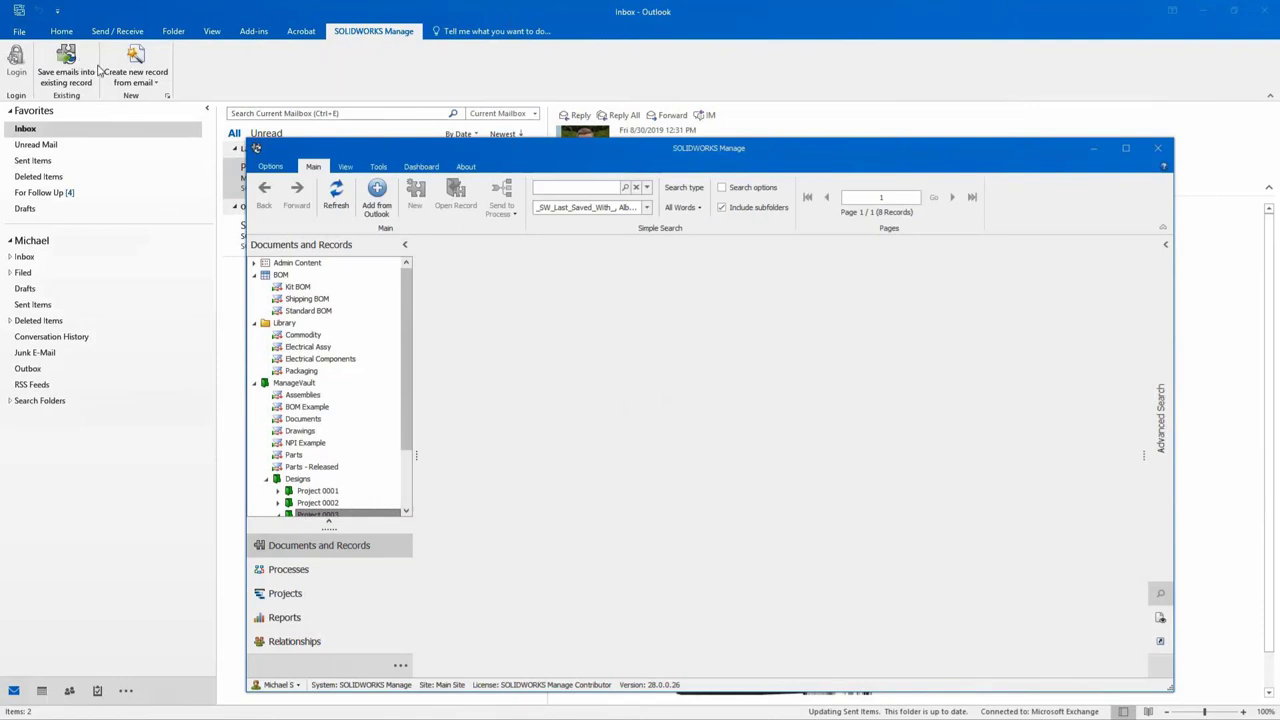
{"action": "left_click", "coordinate": [553, 190]}
{"action": "type", "text": "303747"}
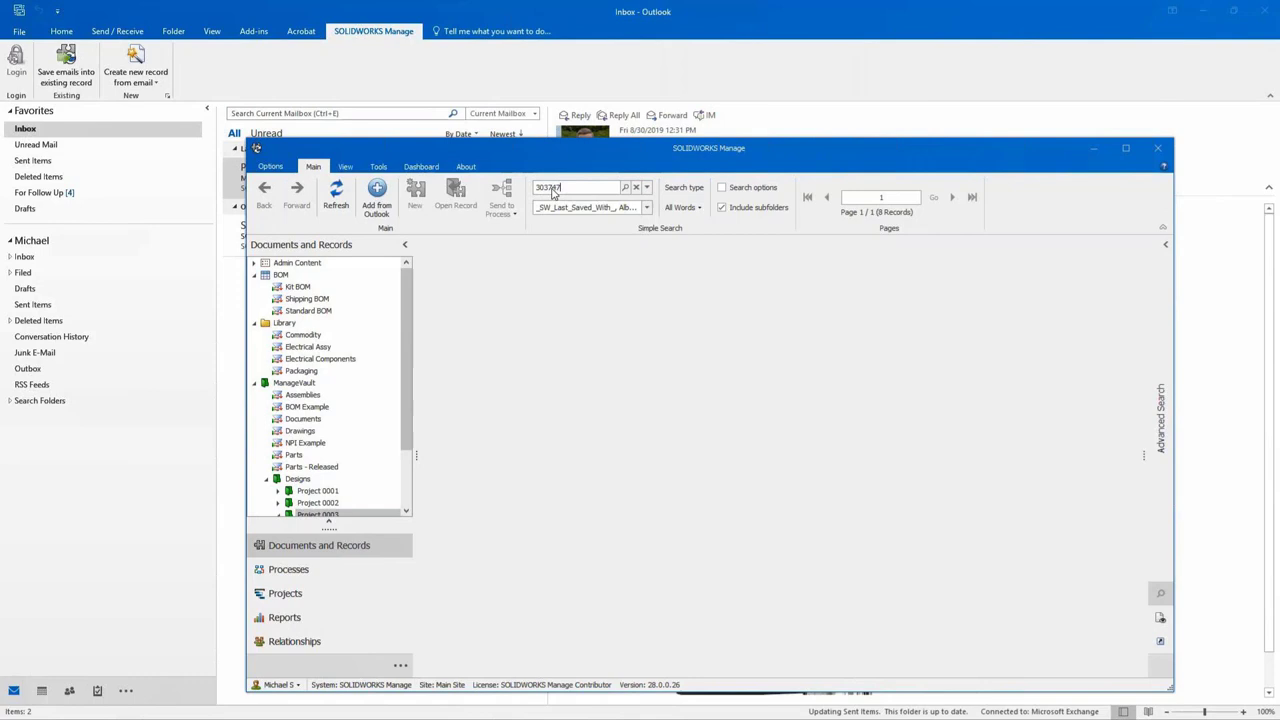
{"action": "key", "text": "Return"}
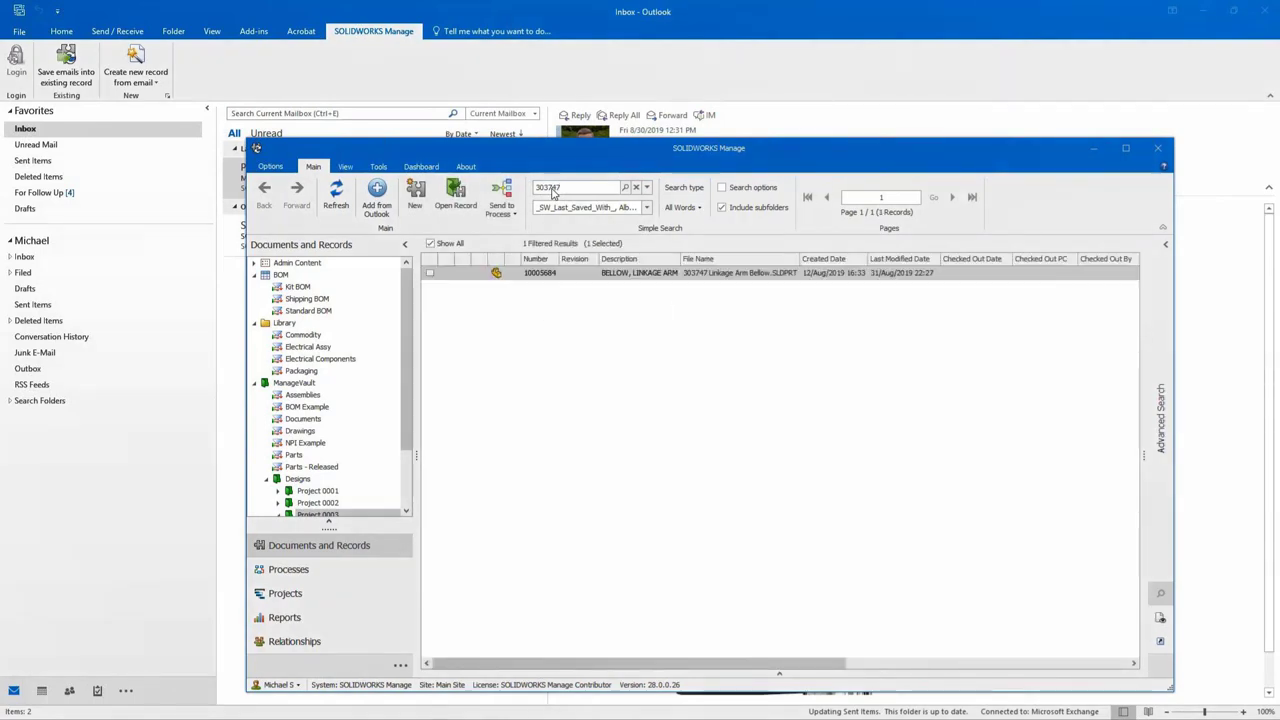
{"action": "left_click", "coordinate": [540, 274]}
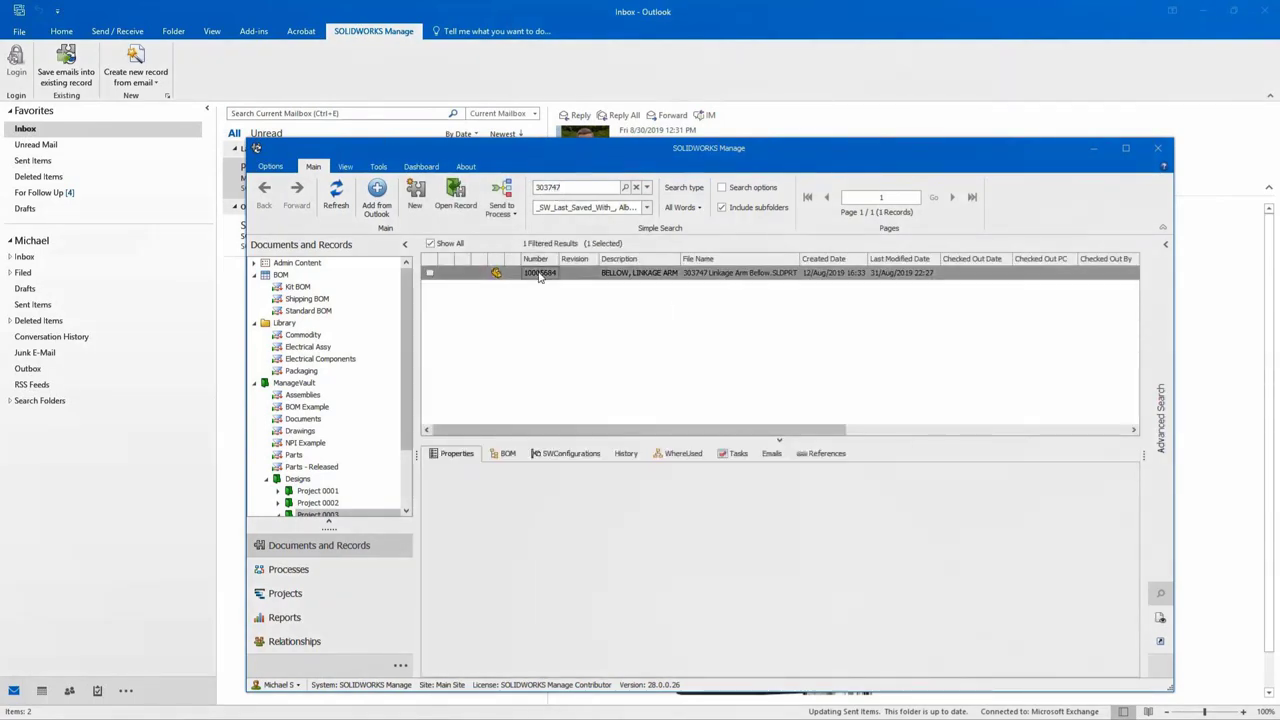
{"action": "left_click", "coordinate": [377, 193]}
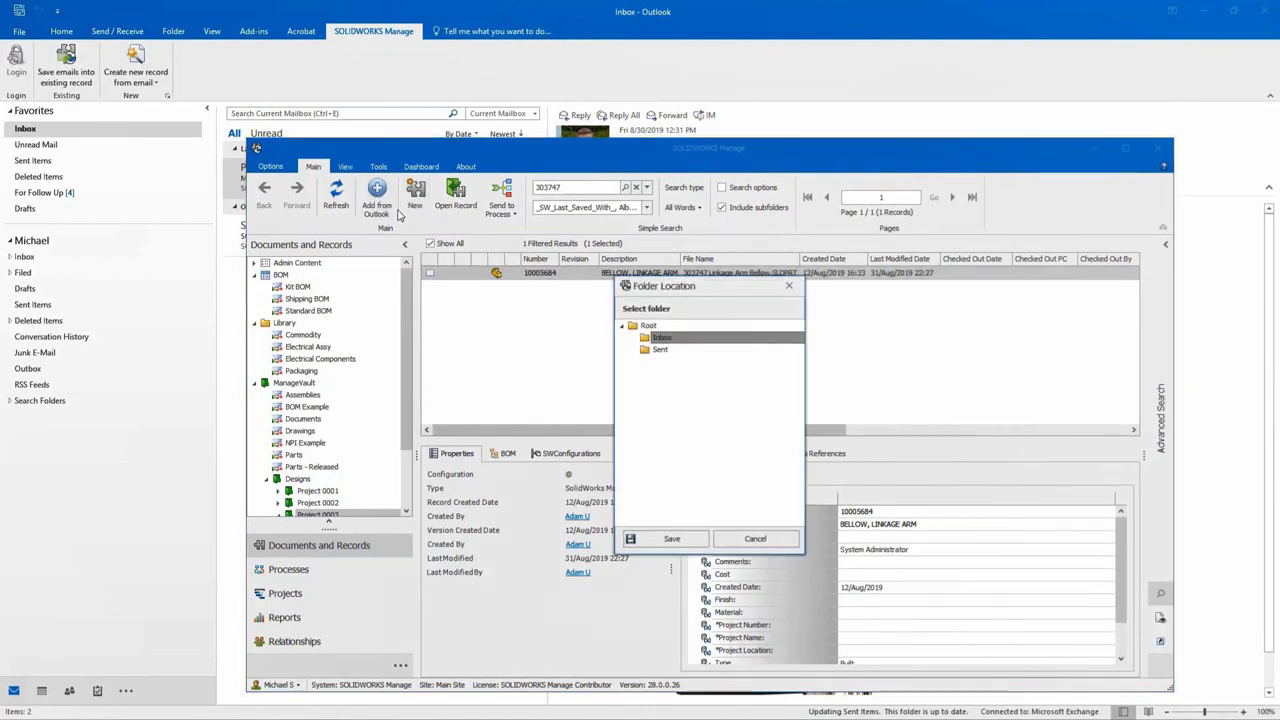
{"action": "left_click", "coordinate": [697, 540]}
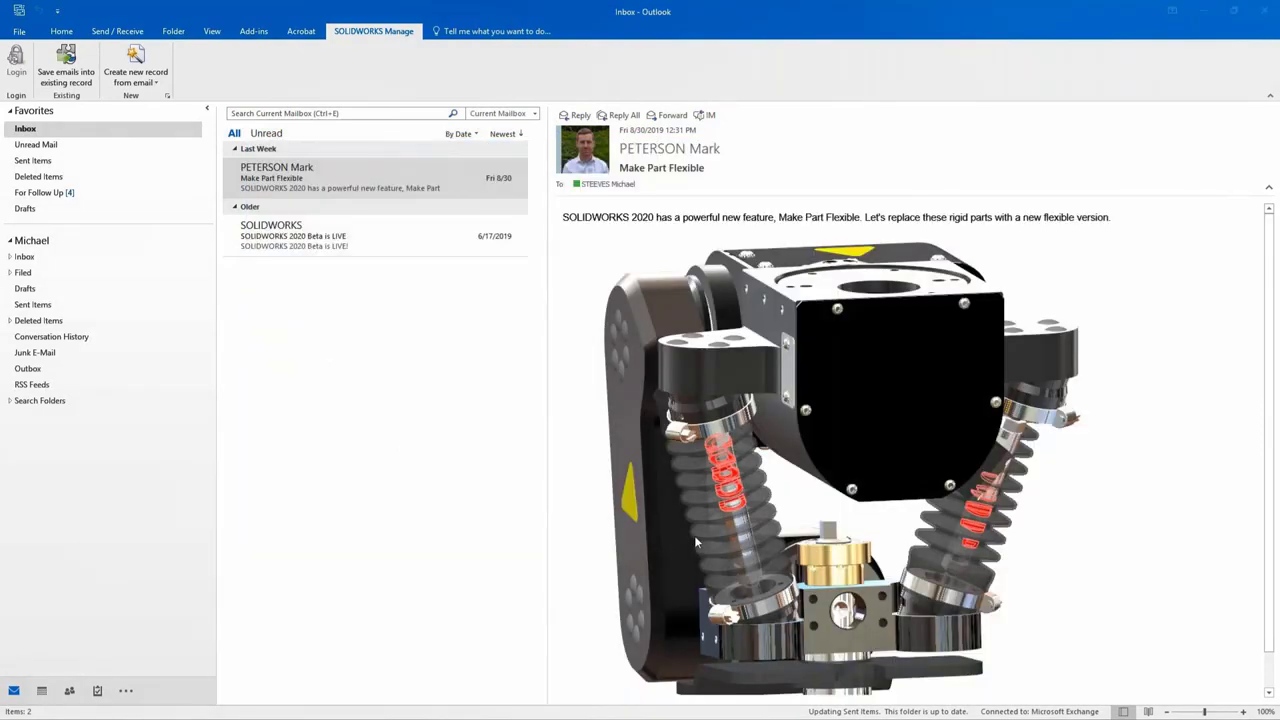
{"action": "key", "text": "super+Tab"}
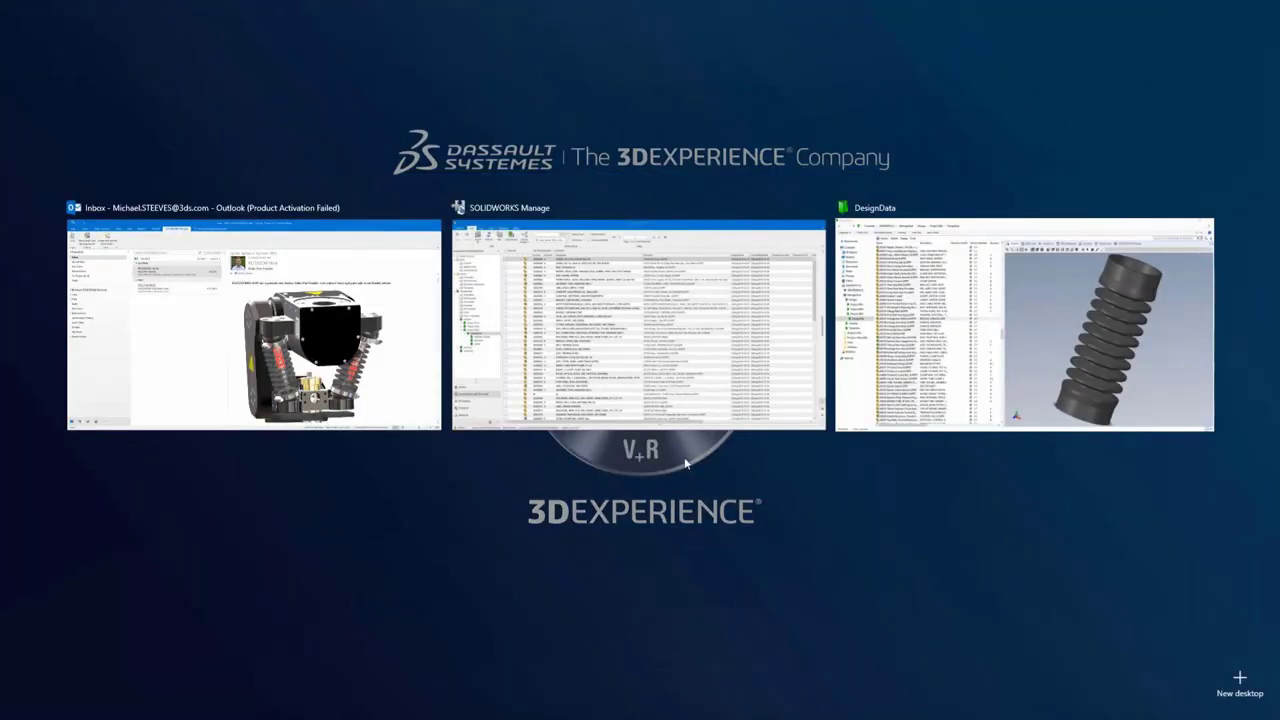
Open the Make Part Flexible email from the BELLOW, LINKAGE ARM record's Emails Inbox, then close it.
{"action": "left_click", "coordinate": [683, 414]}
{"action": "key", "text": "Return"}
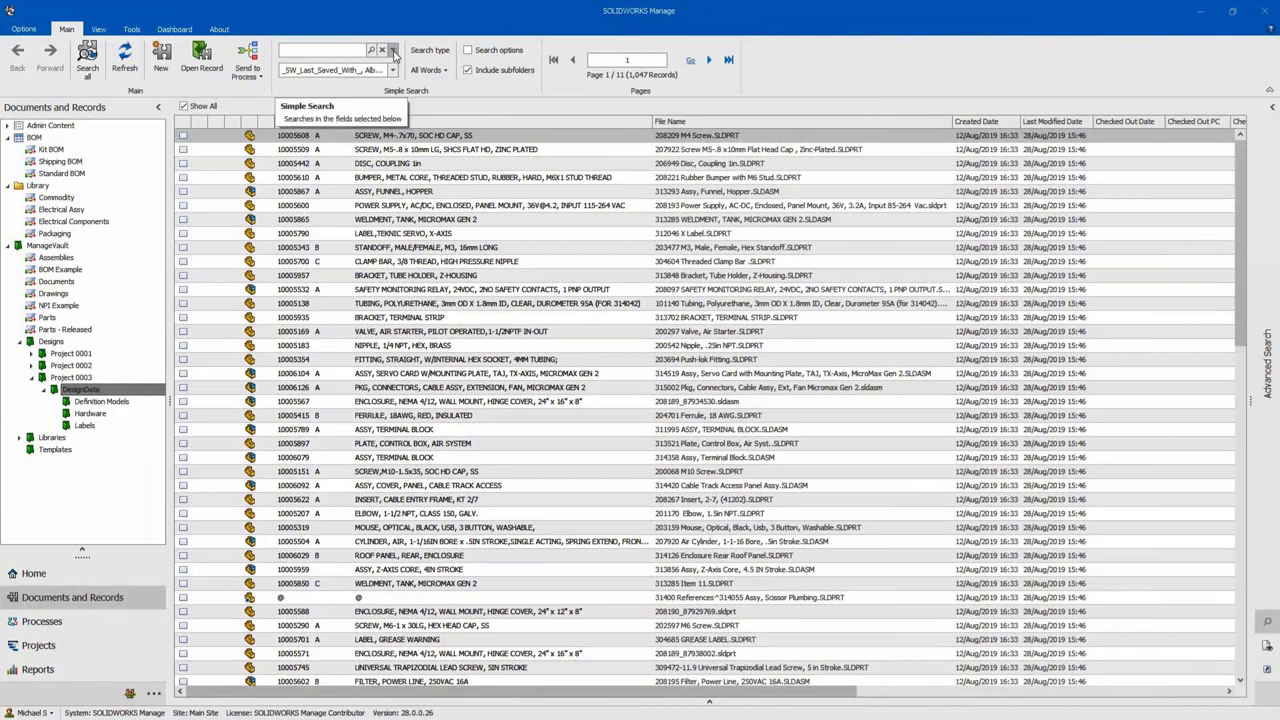
{"action": "left_click", "coordinate": [440, 135]}
{"action": "left_click", "coordinate": [525, 472]}
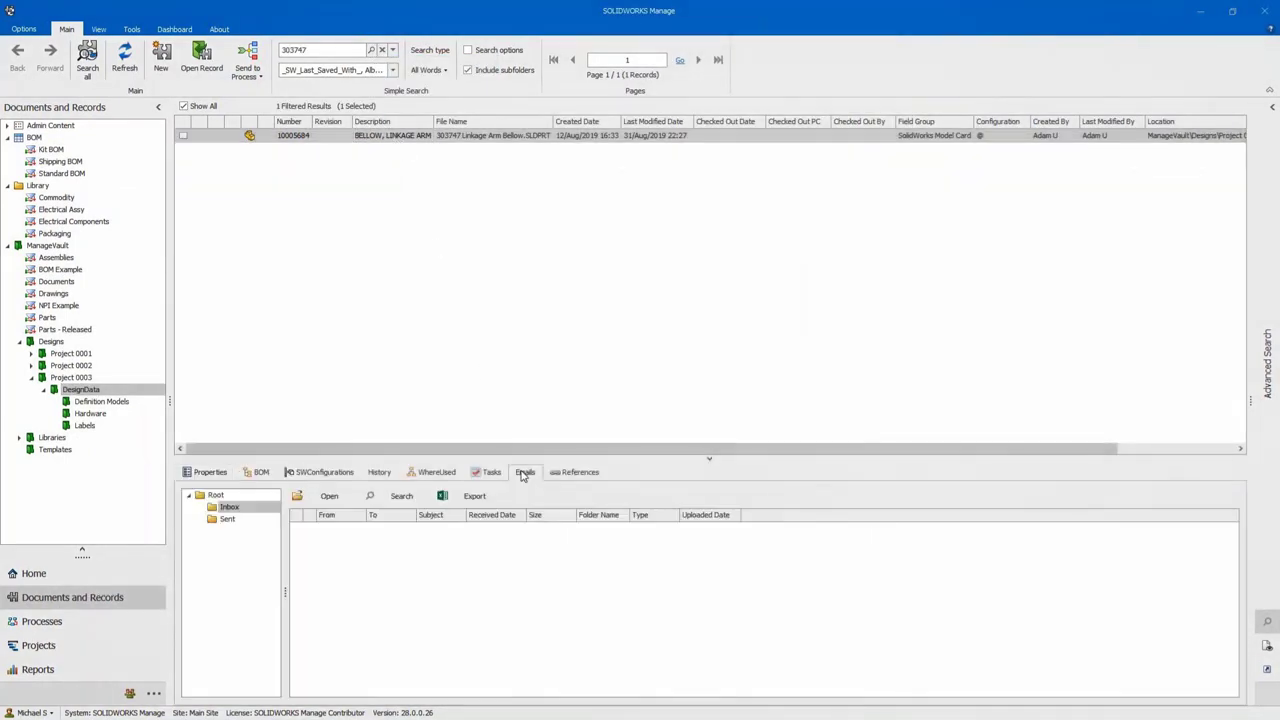
{"action": "left_click", "coordinate": [252, 510]}
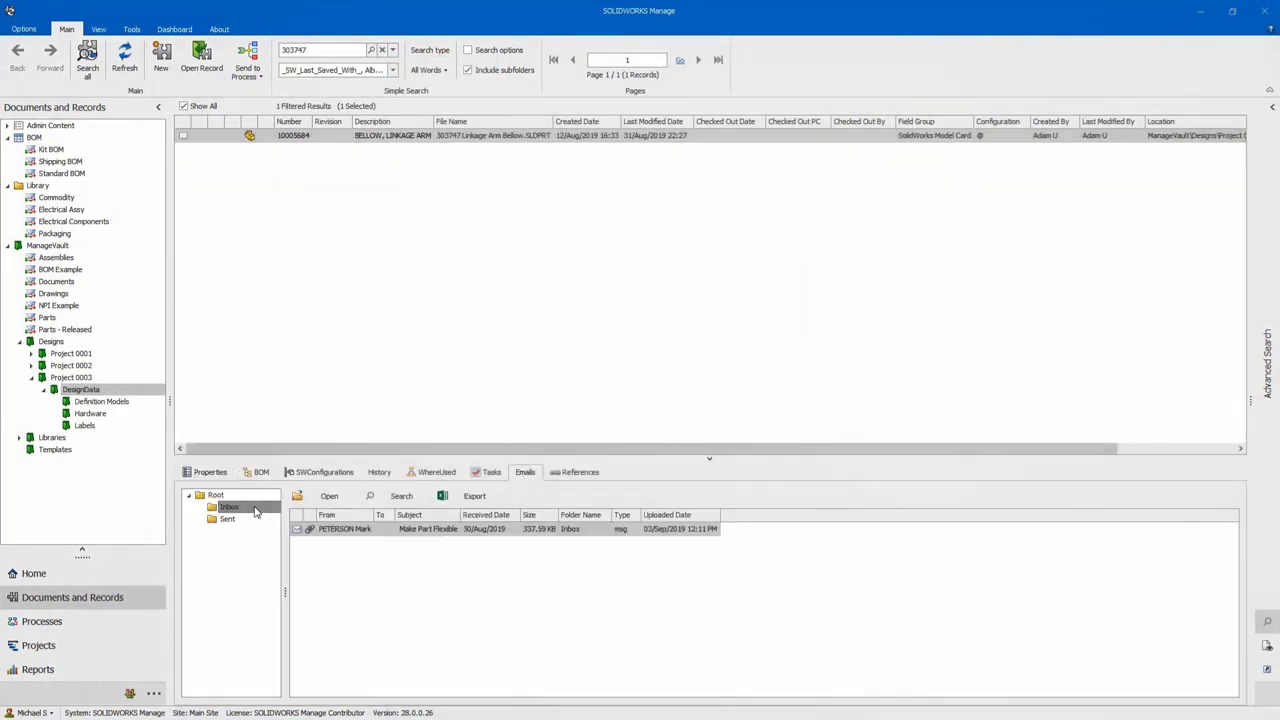
{"action": "left_click", "coordinate": [353, 533]}
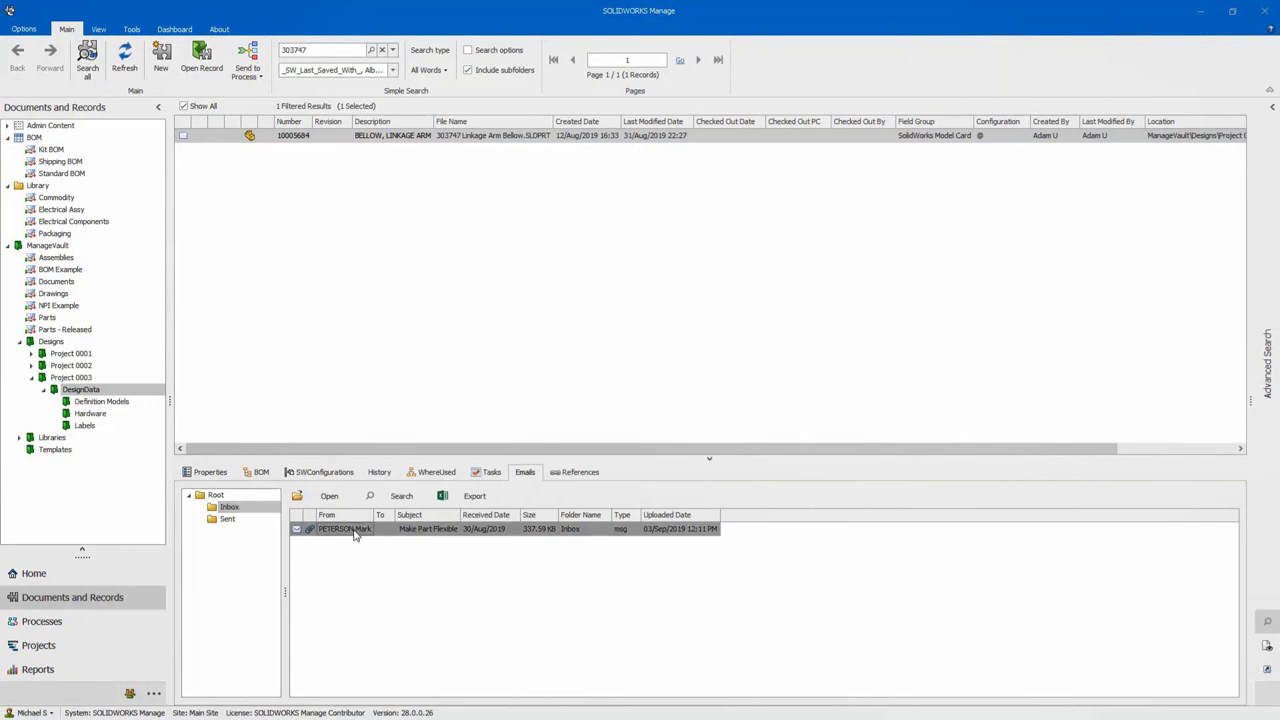
{"action": "double_click", "coordinate": [353, 533]}
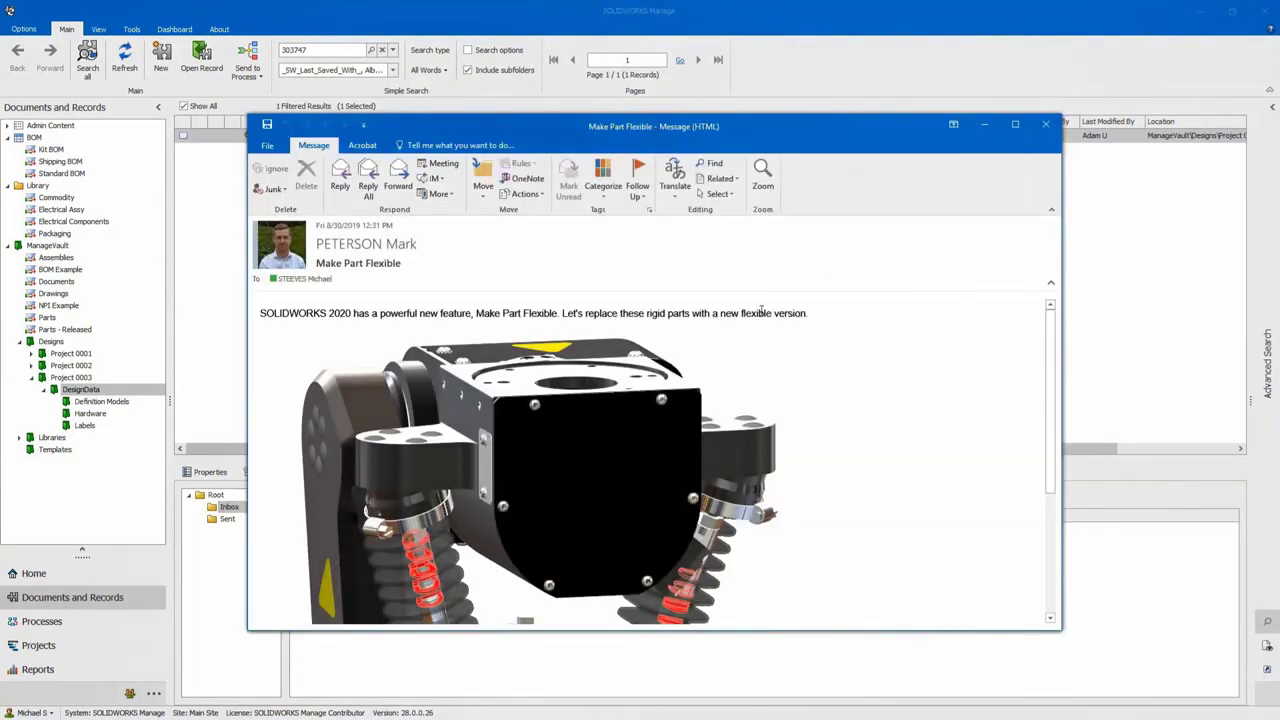
{"action": "left_click", "coordinate": [1045, 124]}
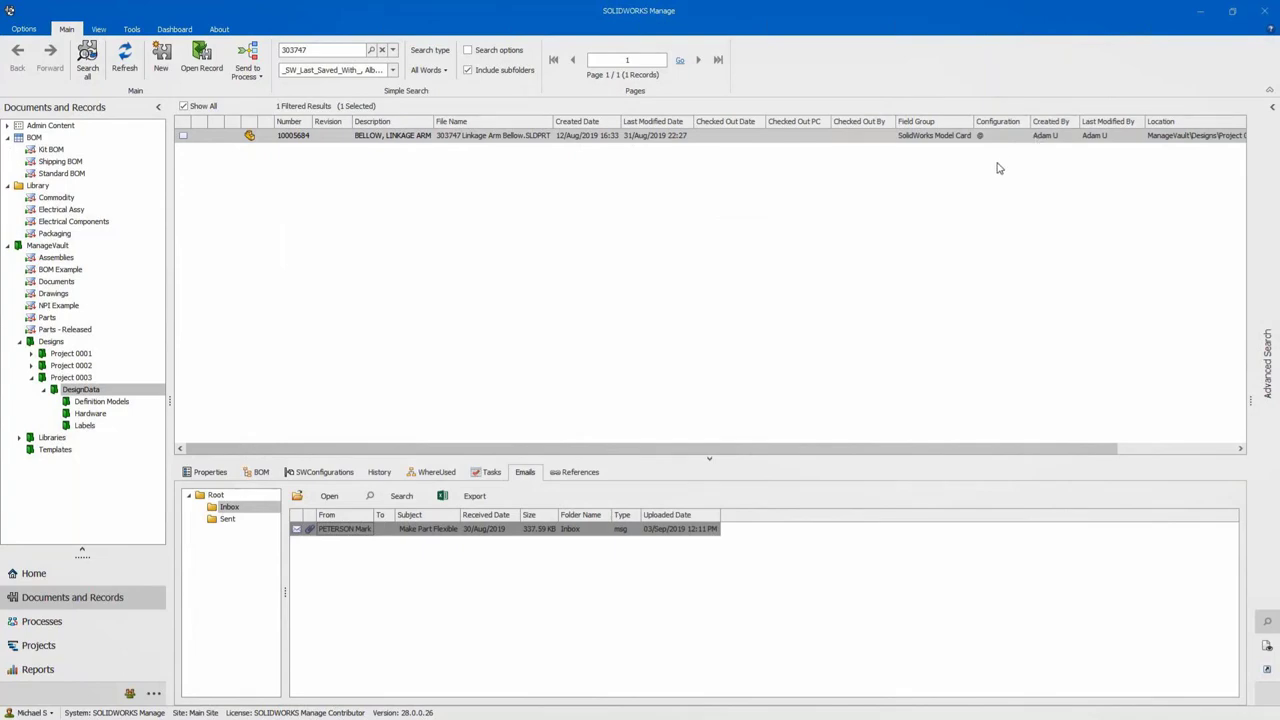
{"action": "key", "text": "super+Tab"}
Select 303747 Linkage Arm Bellow.SLDPRT in DesignData and rotate its preview horizontal.
{"action": "left_click", "coordinate": [995, 287]}
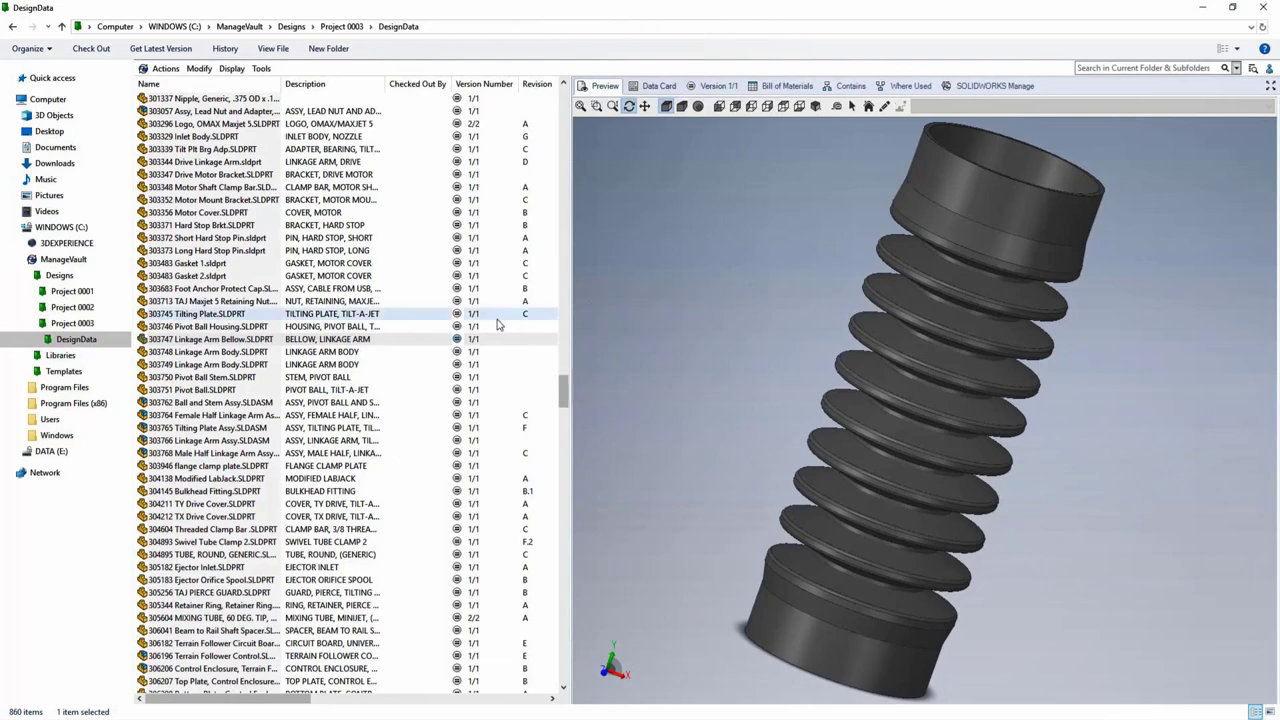
{"action": "left_click", "coordinate": [397, 340]}
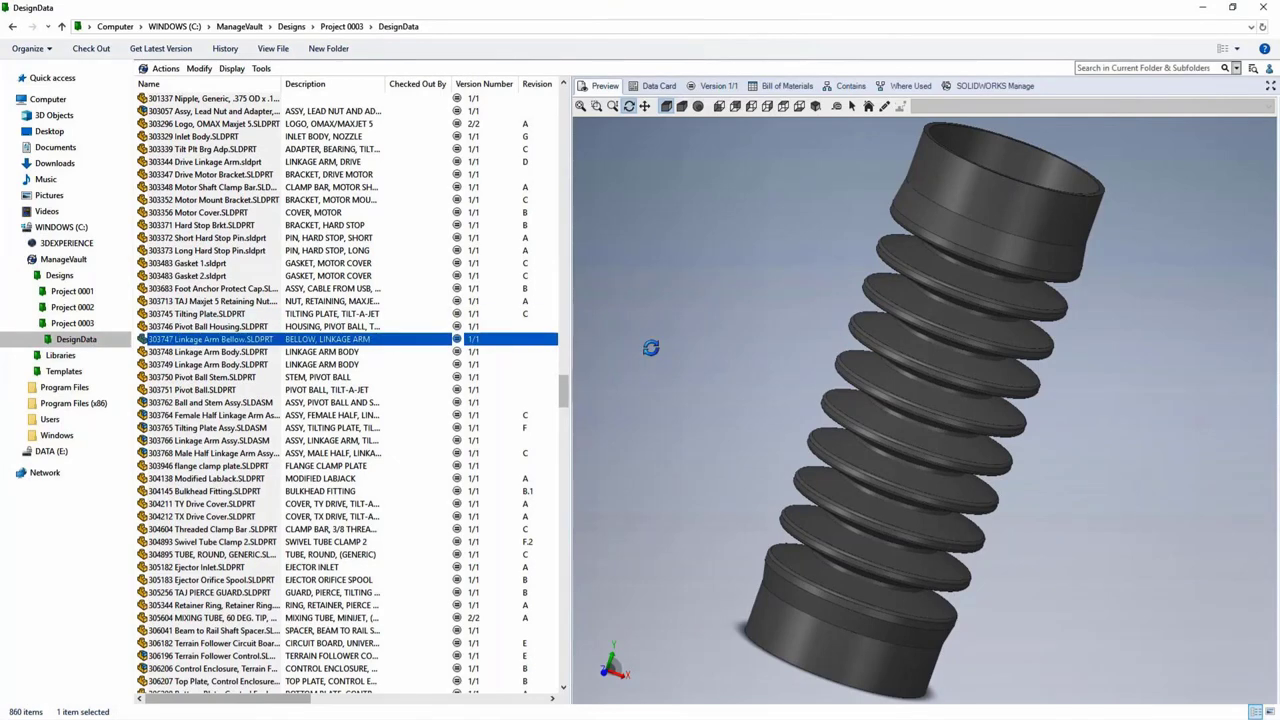
{"action": "left_click_drag", "start_coordinate": [649, 349], "coordinate": [655, 225]}
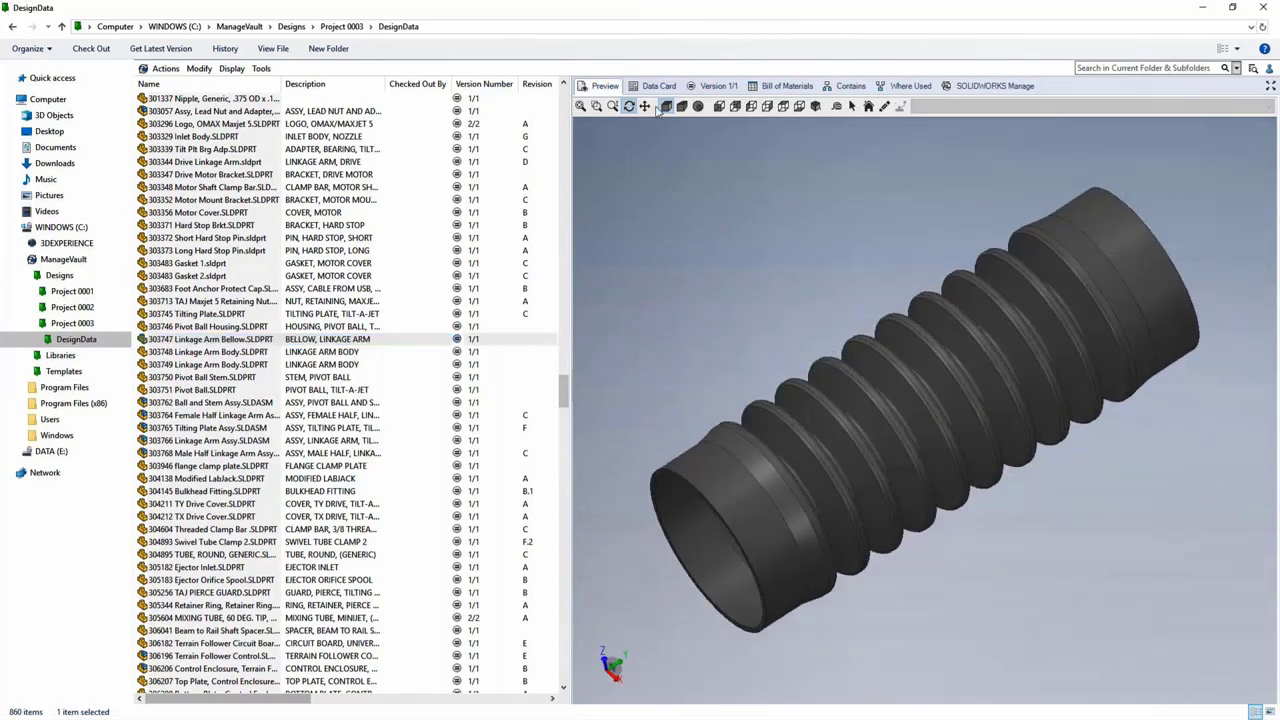
Review the part's SOLIDWORKS Manage emails, data card properties and Where Used processes.
{"action": "left_click", "coordinate": [993, 86]}
{"action": "left_click", "coordinate": [666, 147]}
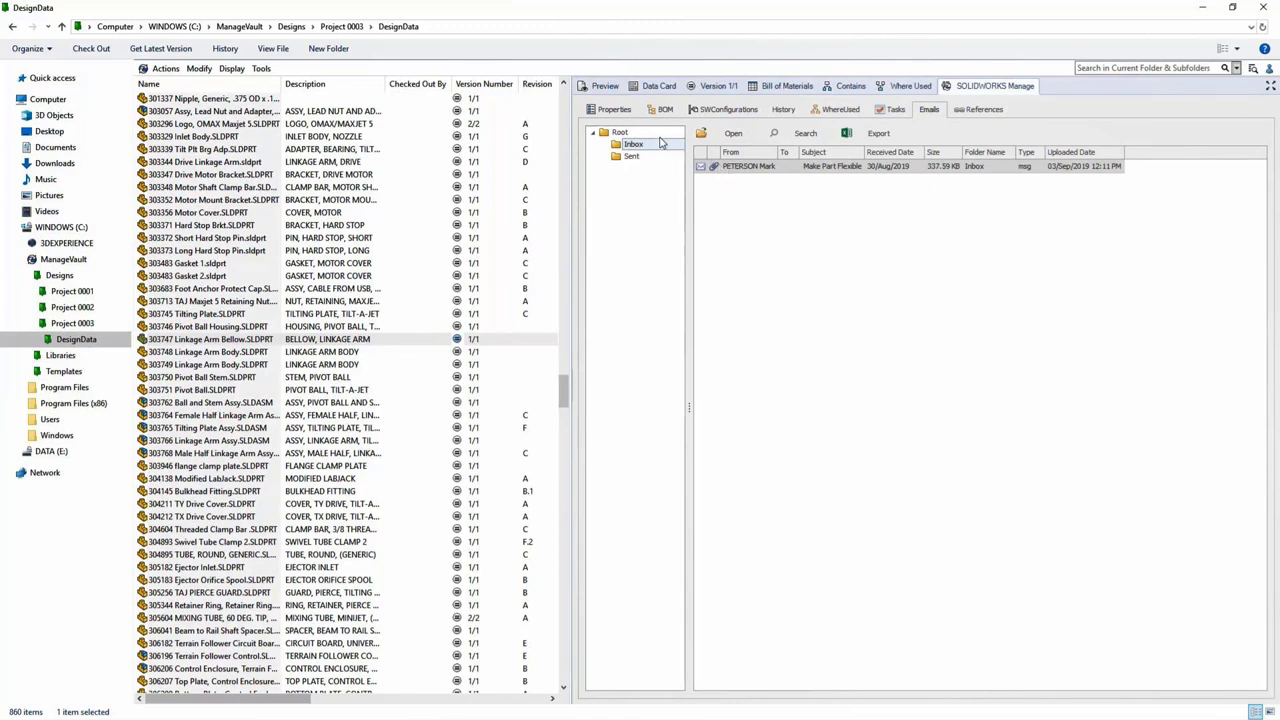
{"action": "left_click", "coordinate": [613, 110]}
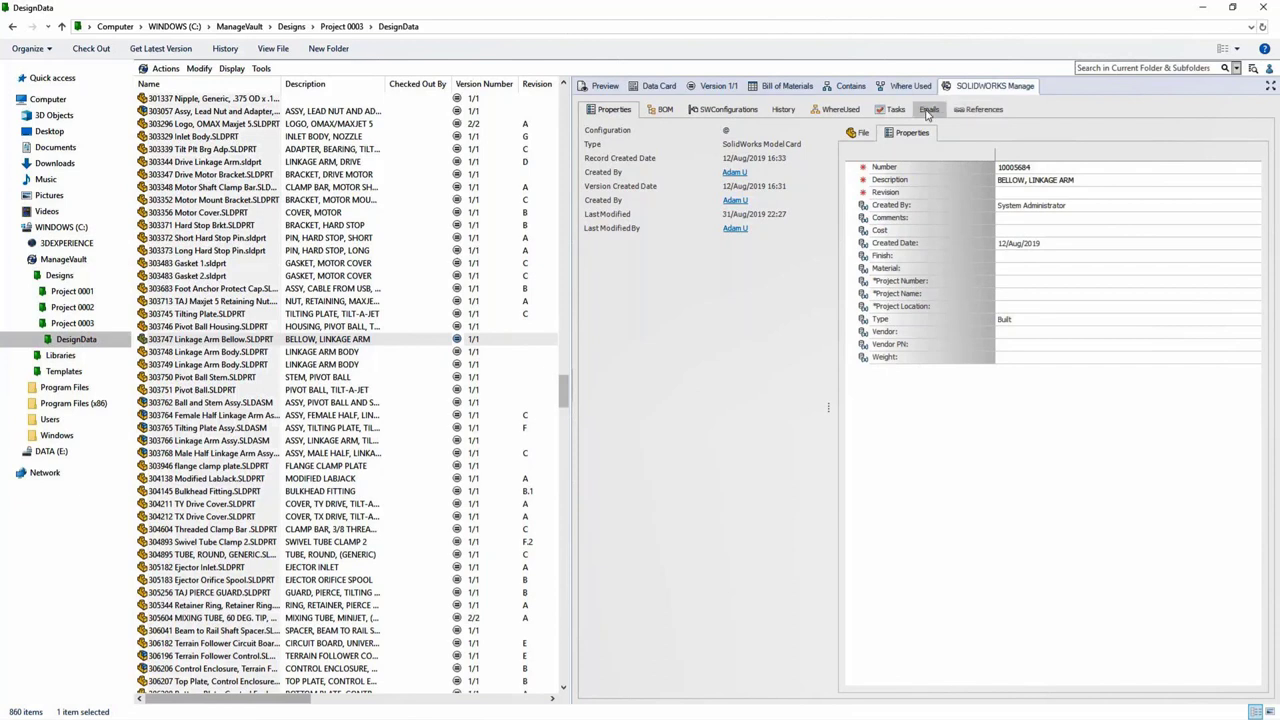
{"action": "left_click", "coordinate": [838, 110]}
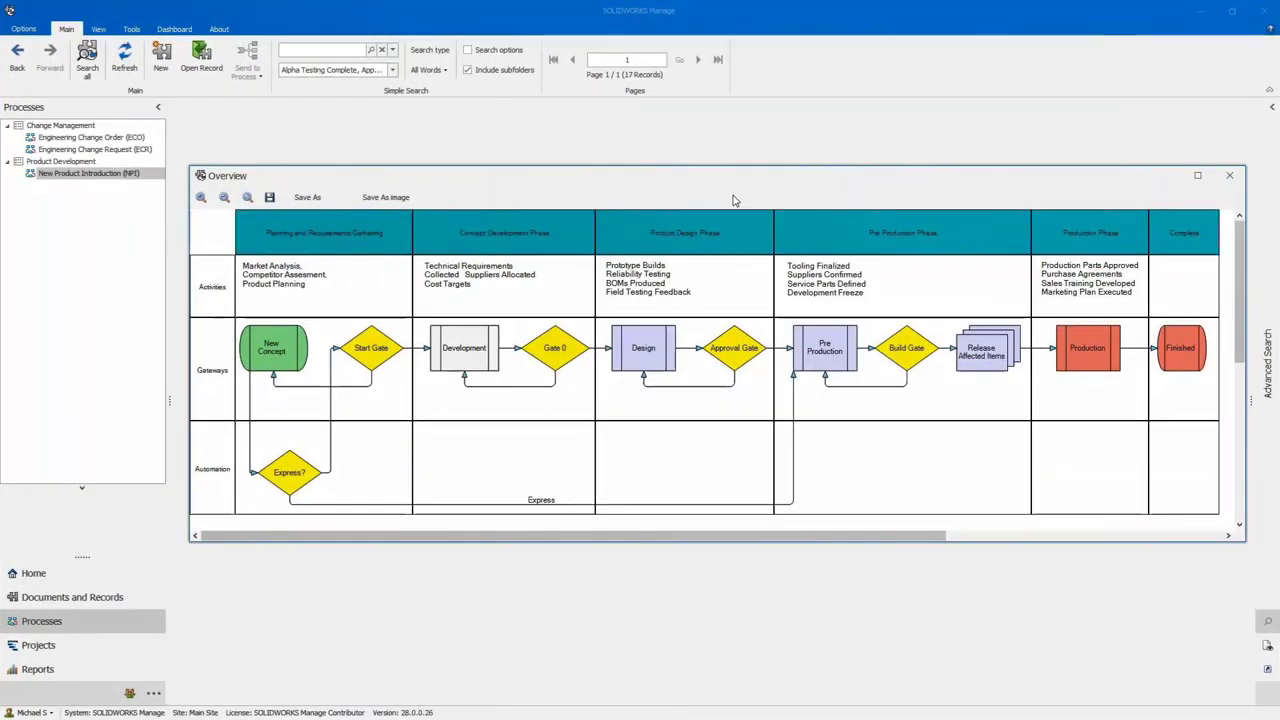
Close the NPI overview and view the change request process workflow diagram.
{"action": "left_click", "coordinate": [1230, 177]}
{"action": "right_click", "coordinate": [144, 150]}
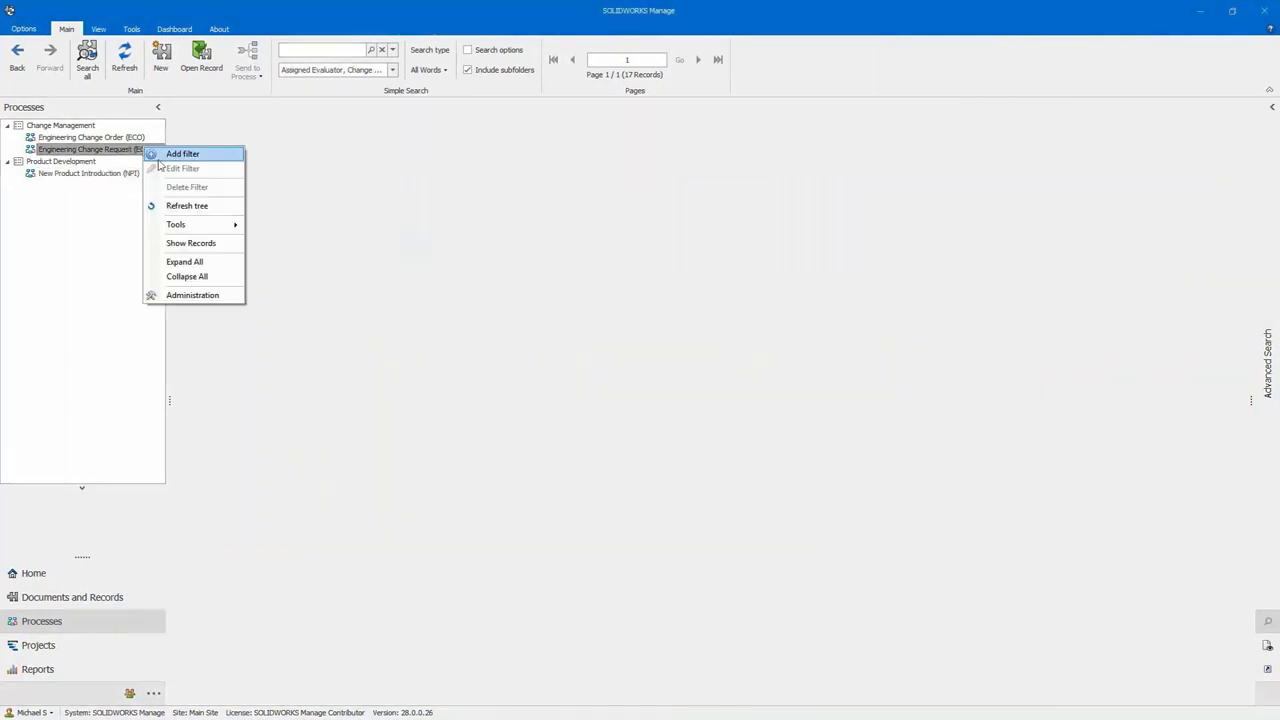
{"action": "mouse_move", "coordinate": [222, 226]}
{"action": "left_click", "coordinate": [298, 226]}
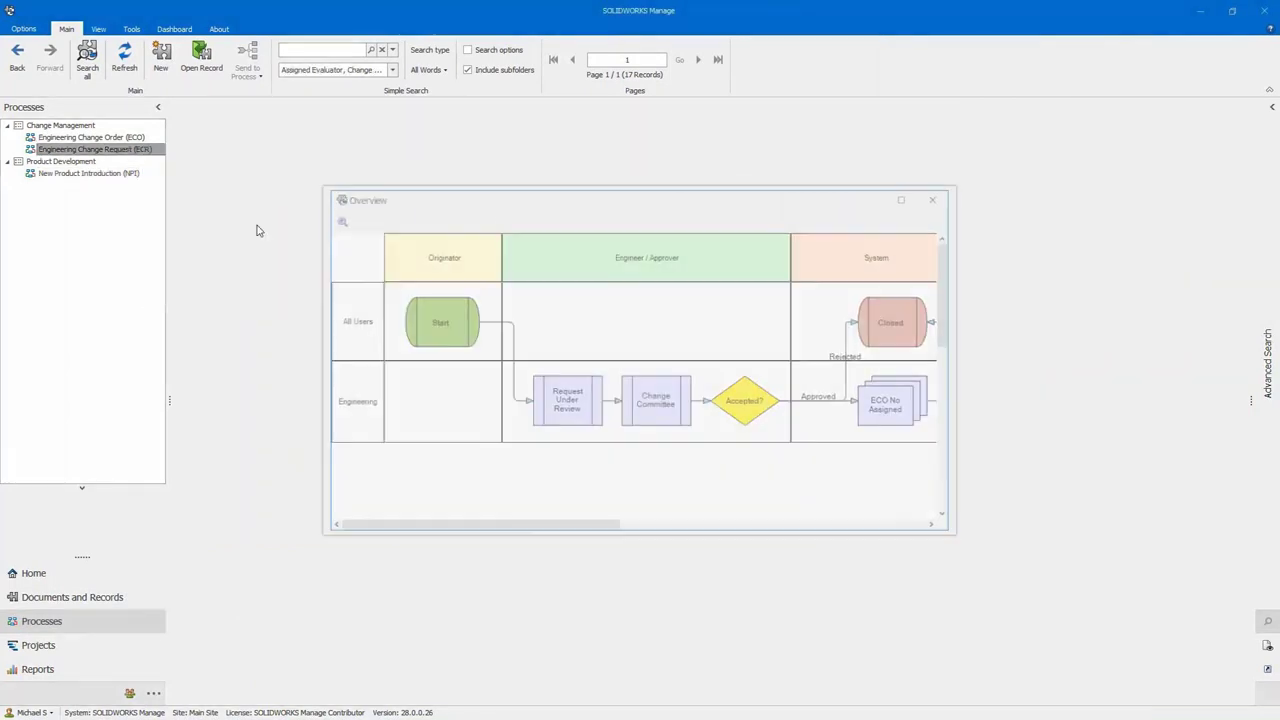
{"action": "left_click", "coordinate": [939, 196]}
View the change order process diagram, then list the Engineering Change Order records.
{"action": "right_click", "coordinate": [134, 138]}
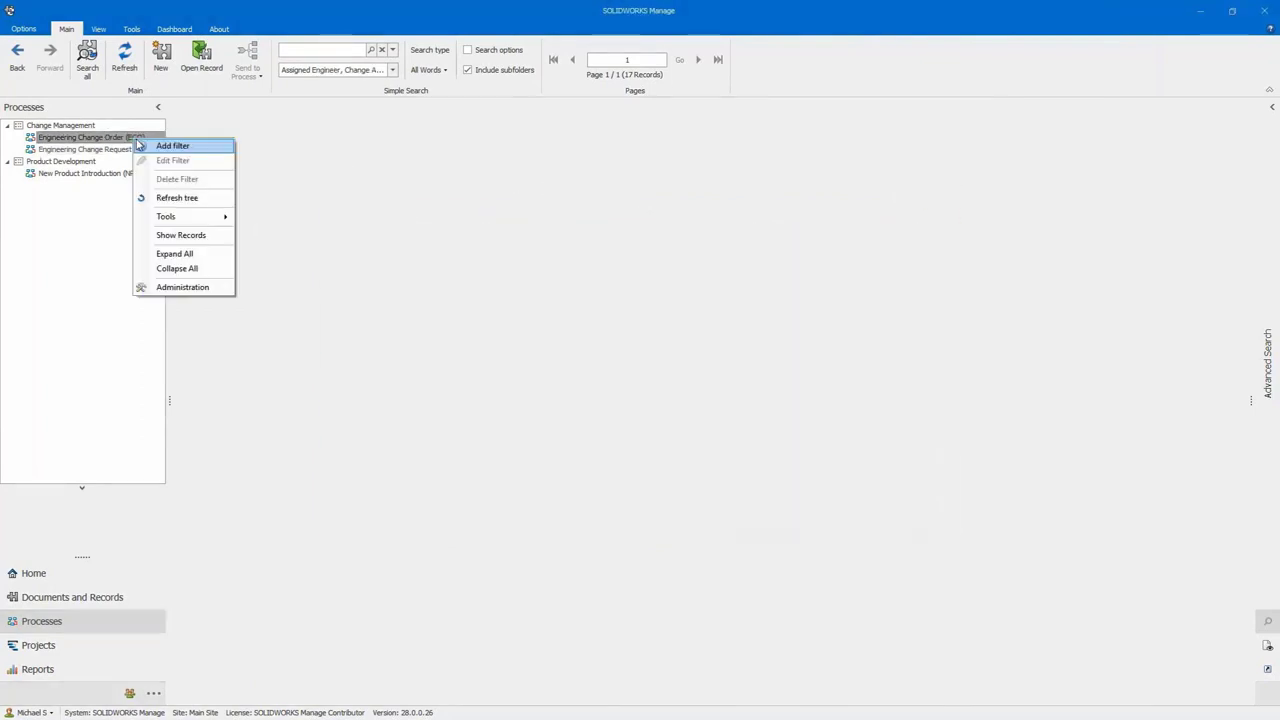
{"action": "mouse_move", "coordinate": [210, 218]}
{"action": "left_click", "coordinate": [254, 222]}
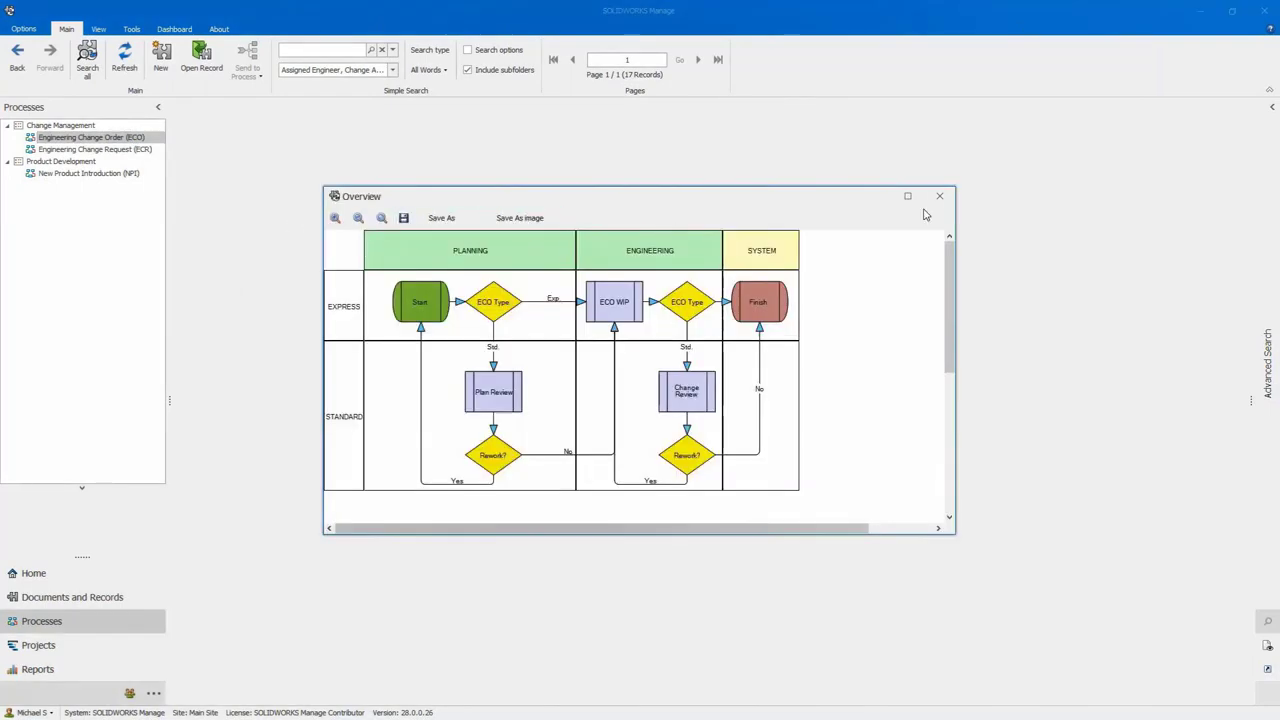
{"action": "left_click", "coordinate": [939, 197]}
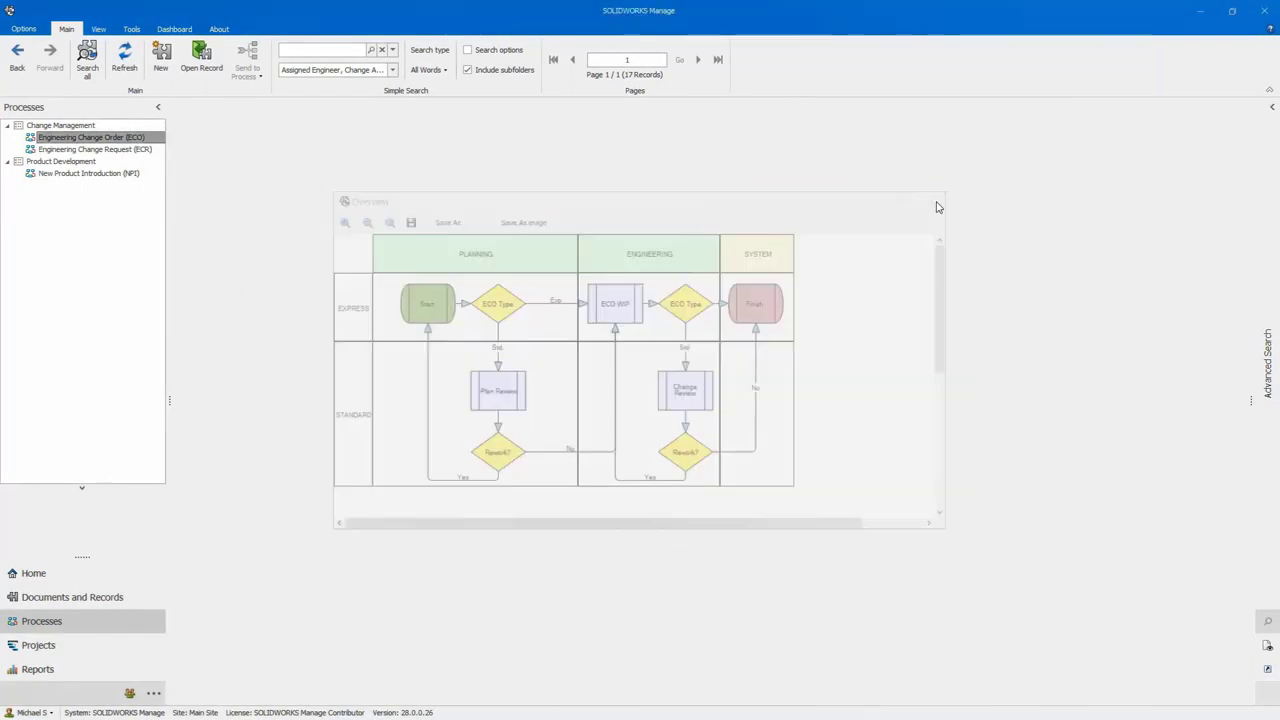
{"action": "left_click", "coordinate": [134, 138]}
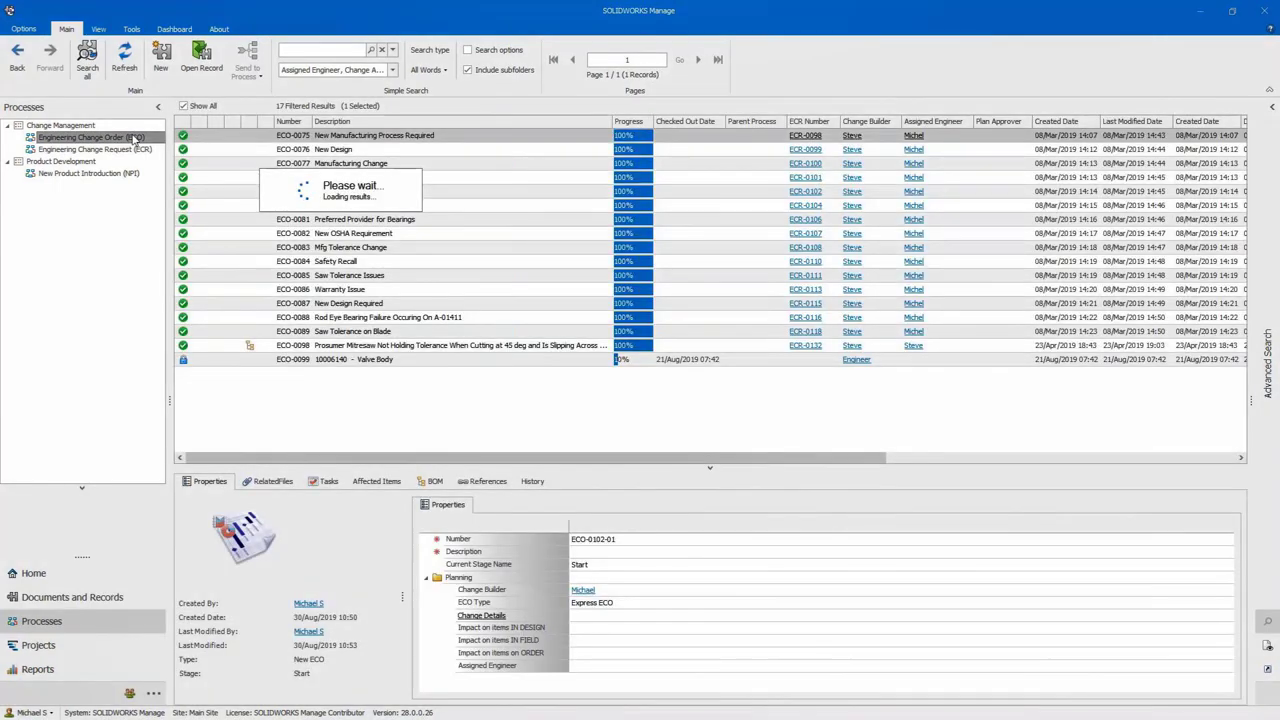
Create a new ECO described as 'Replace obs parts with flexible parts'.
{"action": "key", "text": "ctrl+n"}
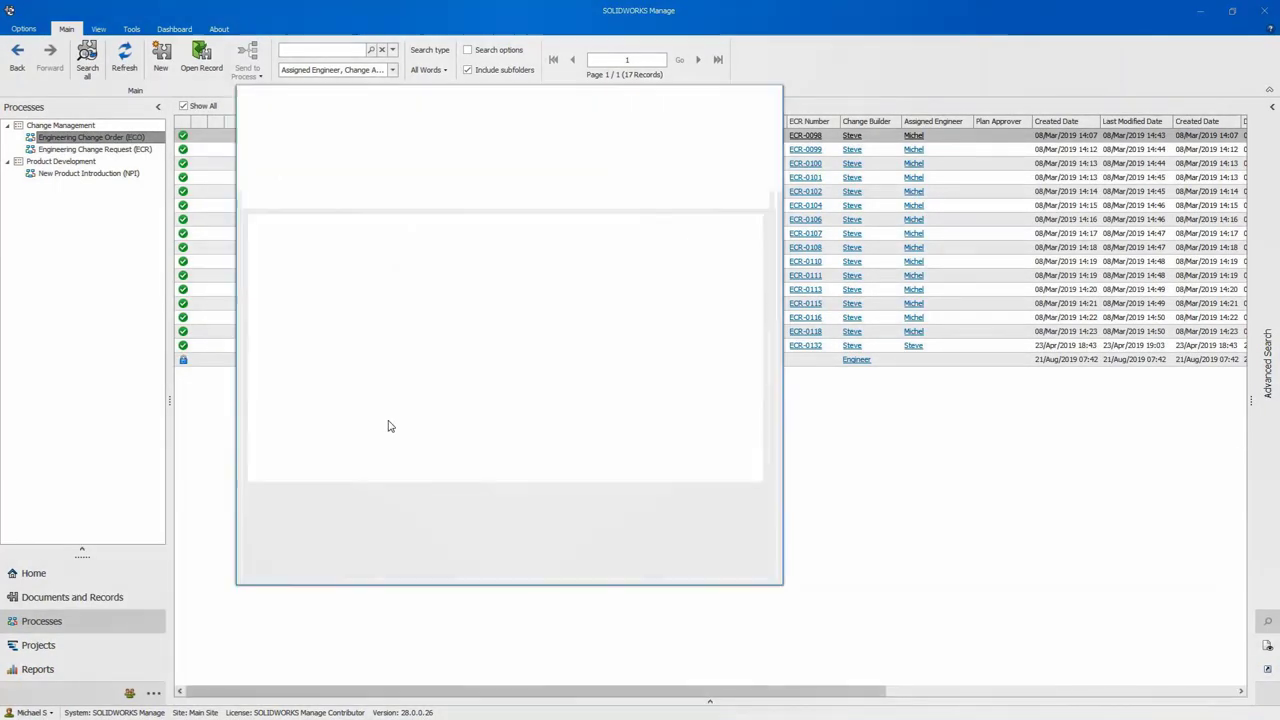
{"action": "left_click", "coordinate": [452, 271]}
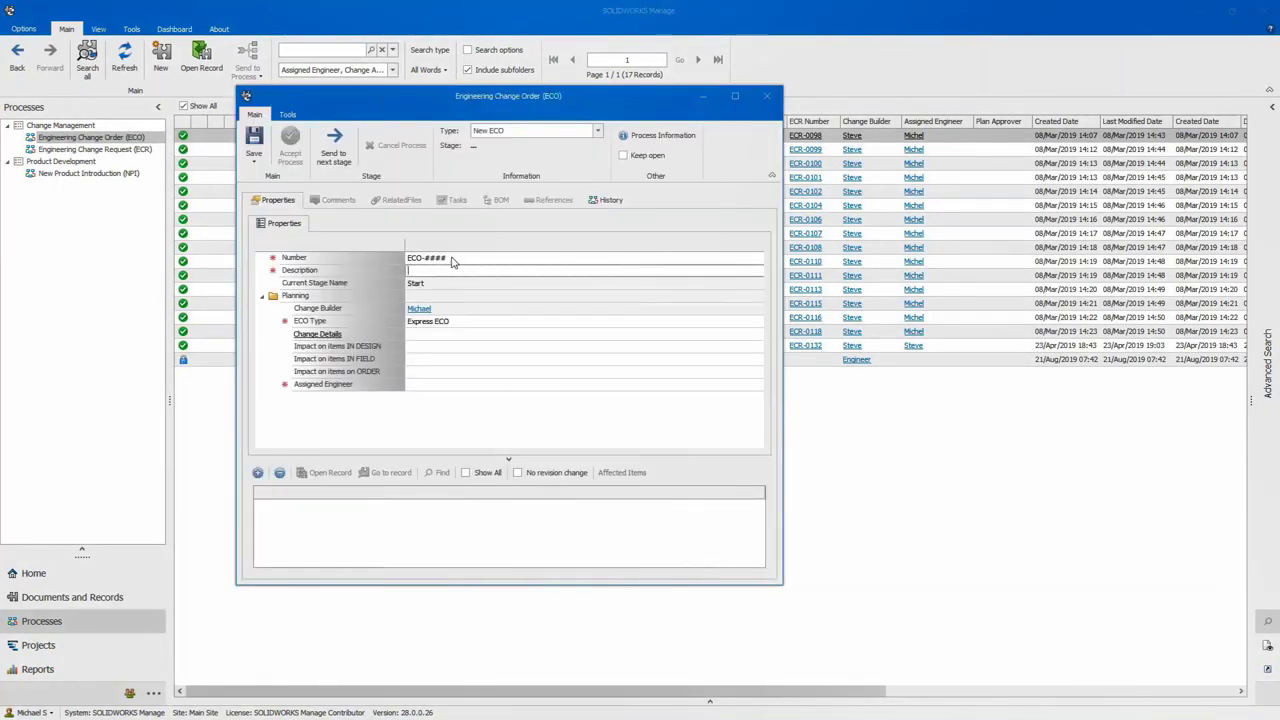
{"action": "type", "text": "Replace obs parts with flexible parts"}
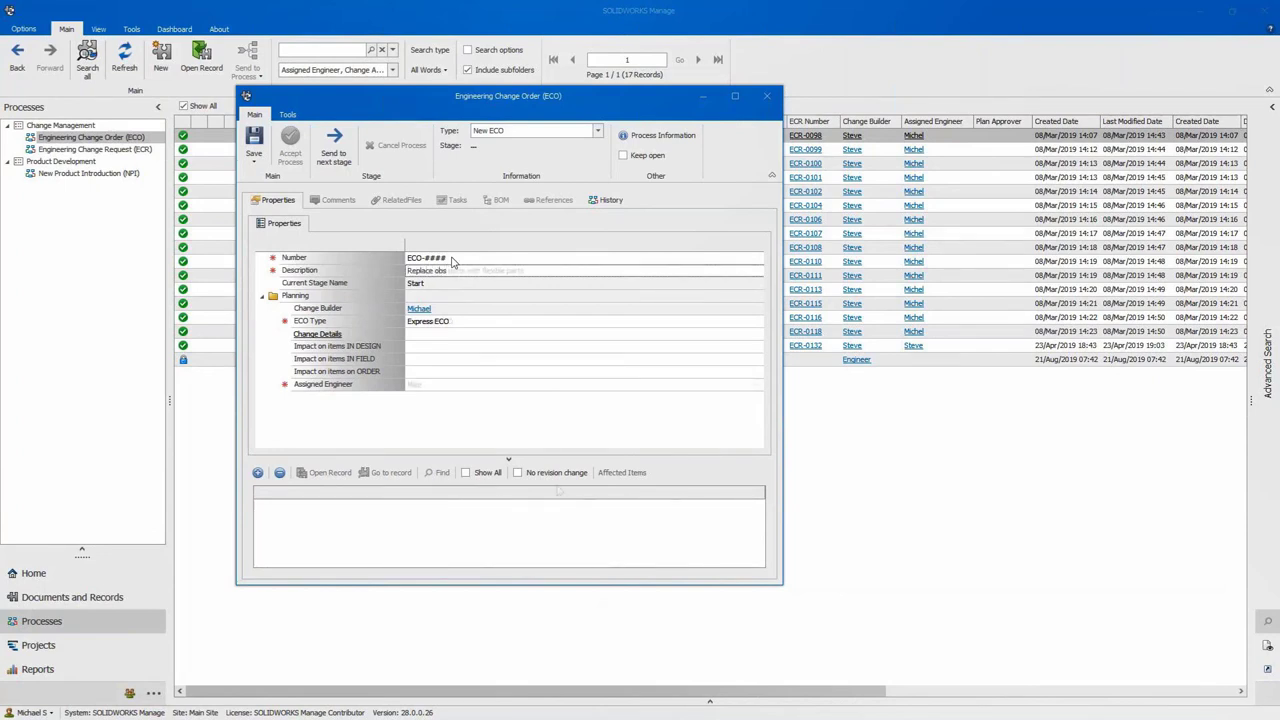
Add part 10005684 BELLOW, LINKAGE ARM from Project 0003 as an affected item.
{"action": "left_click", "coordinate": [258, 473]}
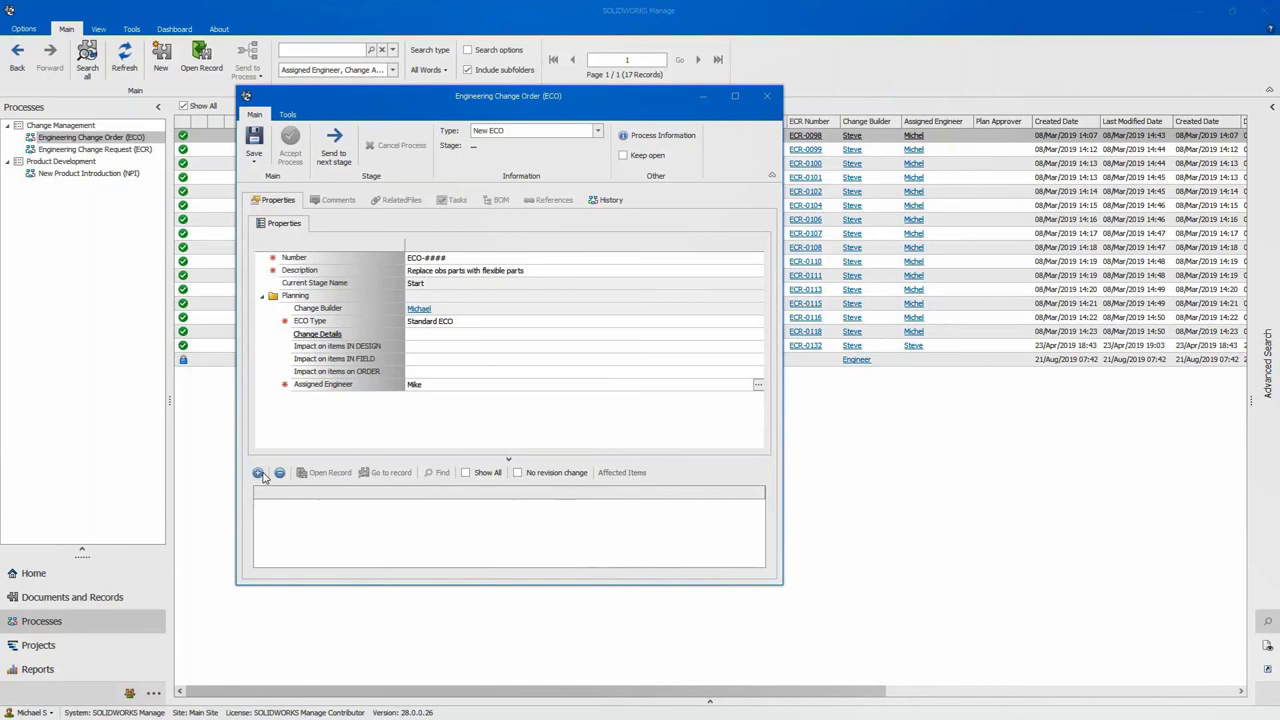
{"action": "left_click", "coordinate": [171, 297]}
{"action": "left_click", "coordinate": [222, 331]}
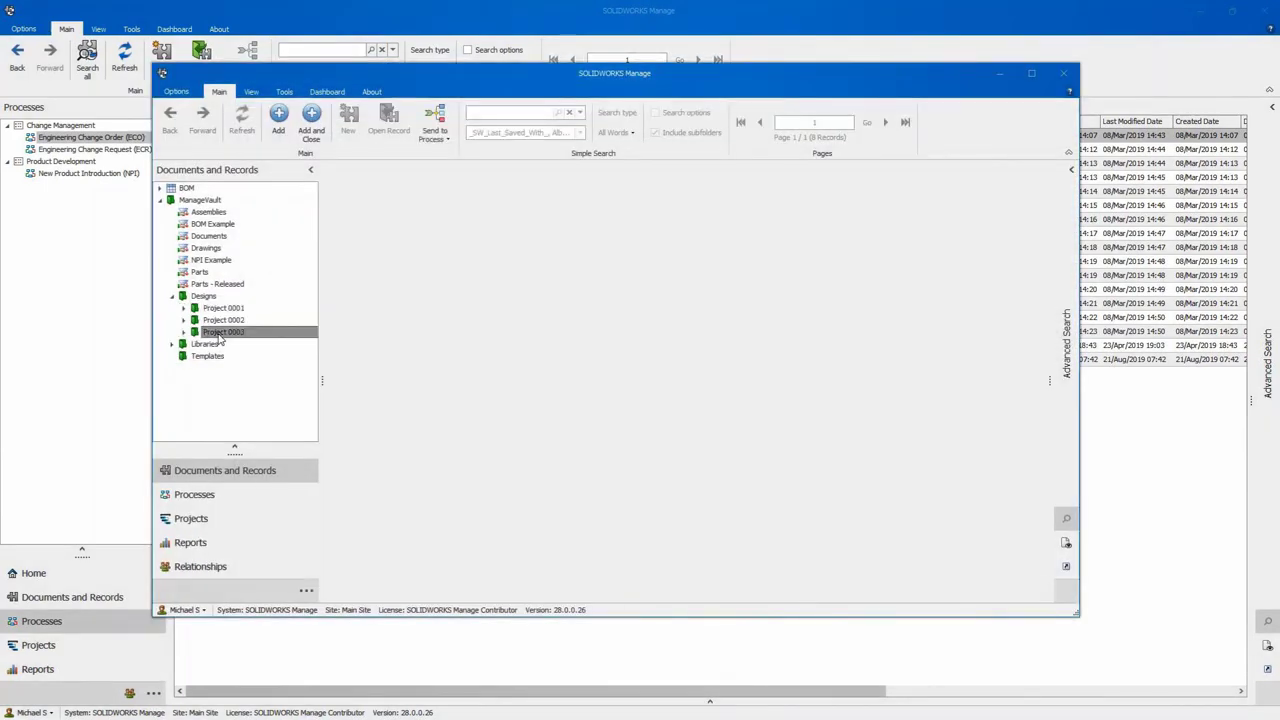
{"action": "left_click", "coordinate": [485, 112]}
{"action": "type", "text": "S684"}
{"action": "key", "text": "Return"}
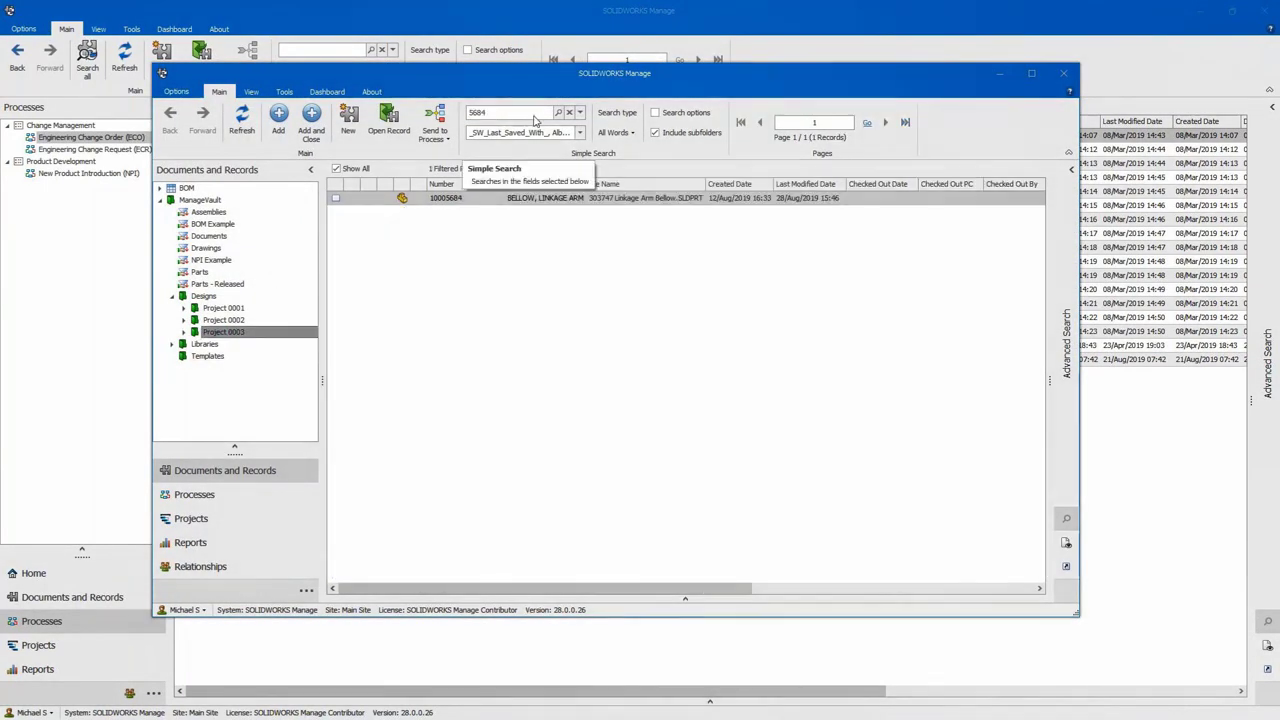
{"action": "left_click", "coordinate": [475, 198]}
{"action": "left_click", "coordinate": [309, 127]}
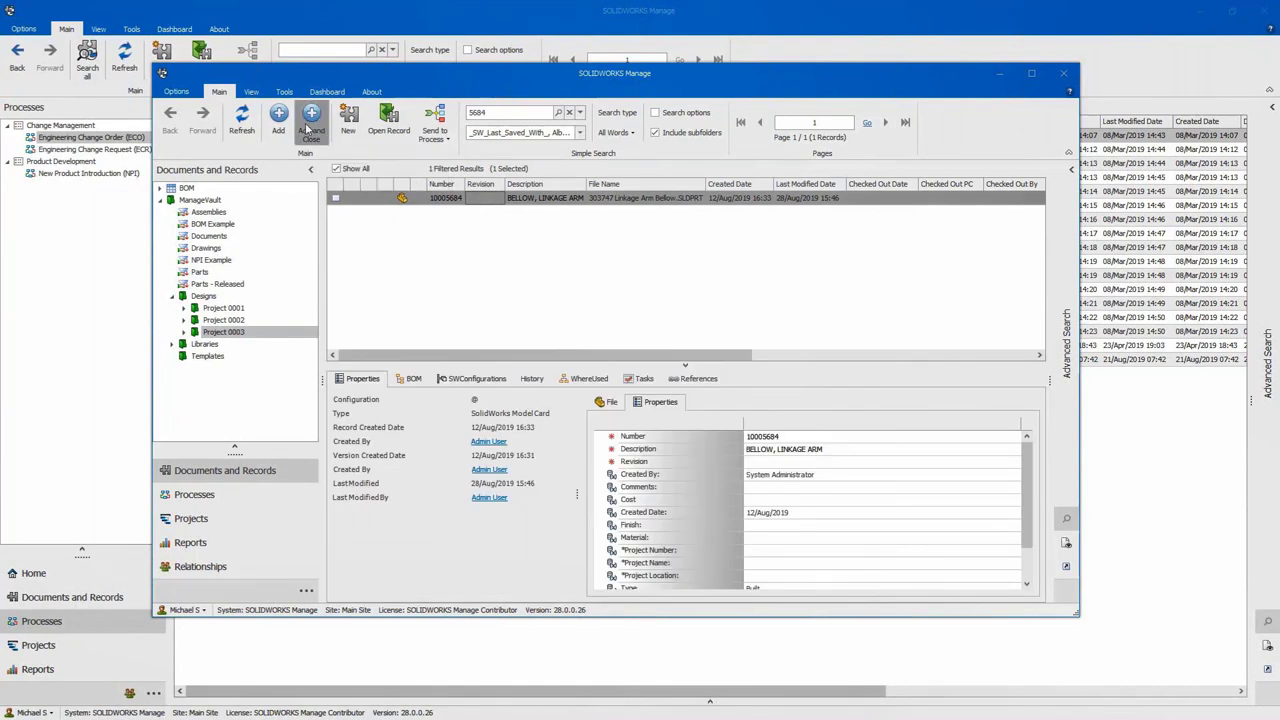
{"action": "right_click", "coordinate": [378, 507]}
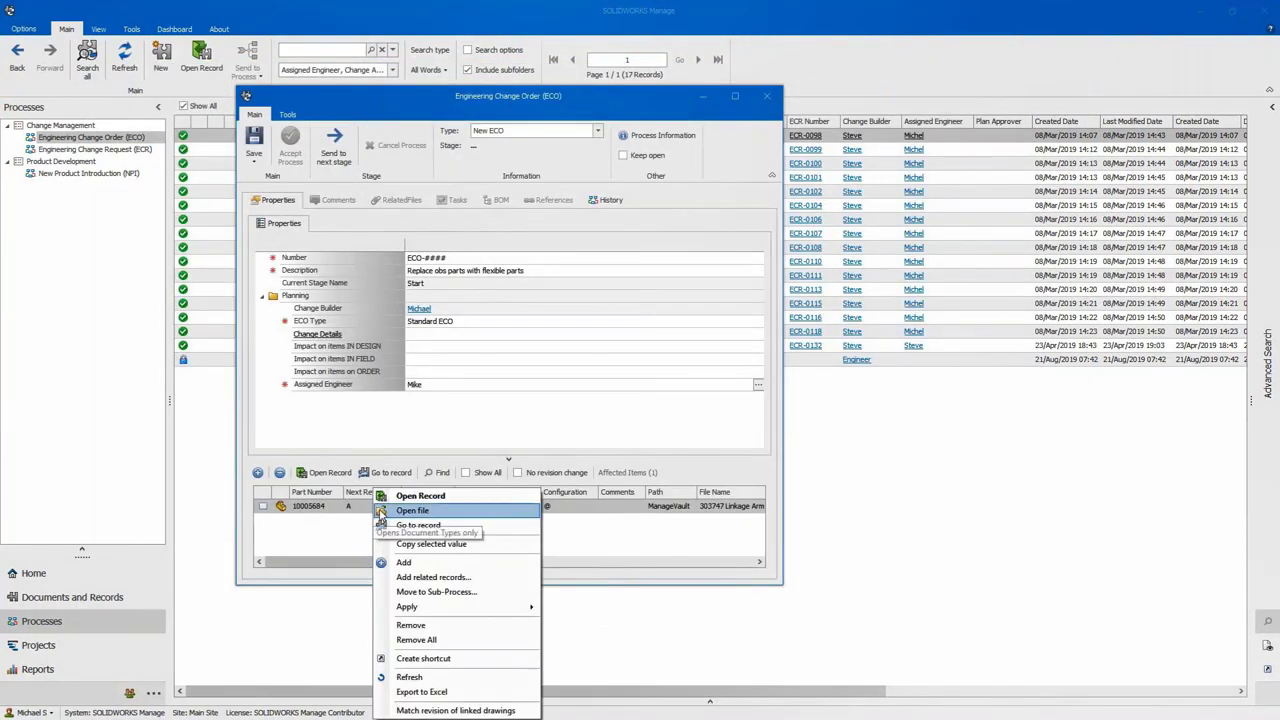
Add the bellow's where-used assemblies, including 10005803 and 10006139, to the affected items.
{"action": "left_click", "coordinate": [440, 577]}
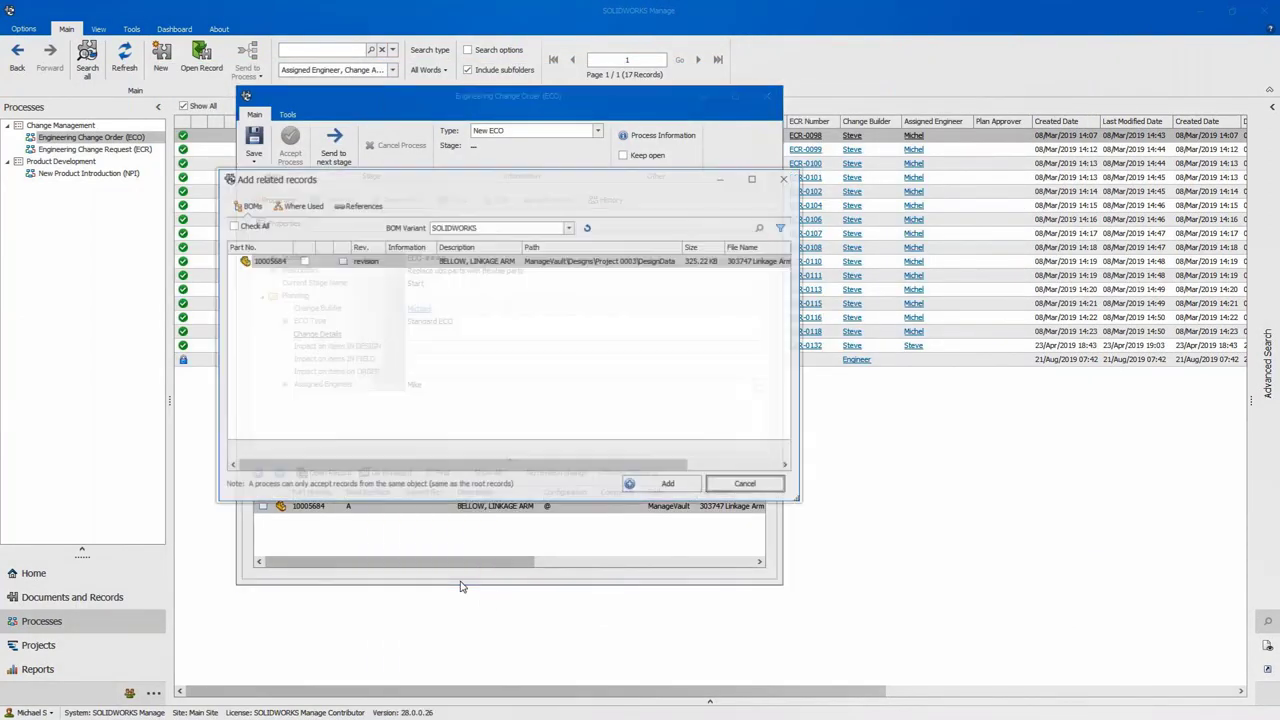
{"action": "left_click", "coordinate": [303, 205]}
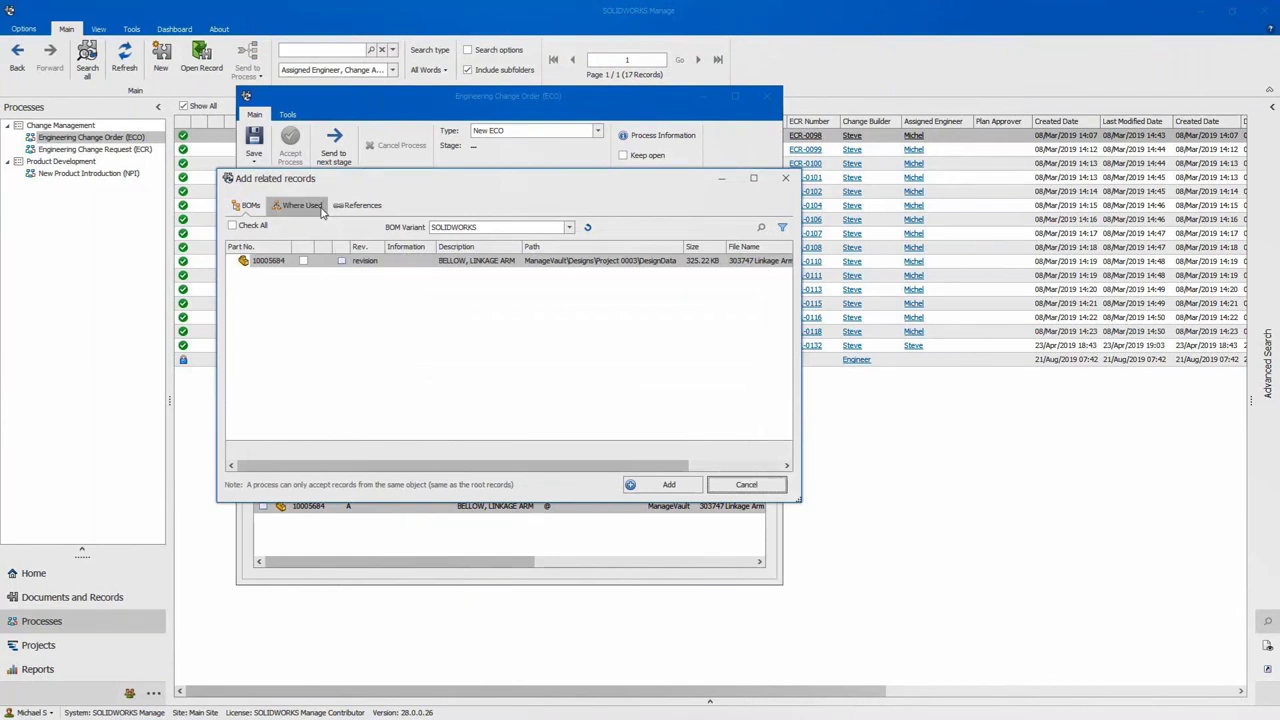
{"action": "left_click", "coordinate": [234, 238]}
{"action": "left_click", "coordinate": [245, 264]}
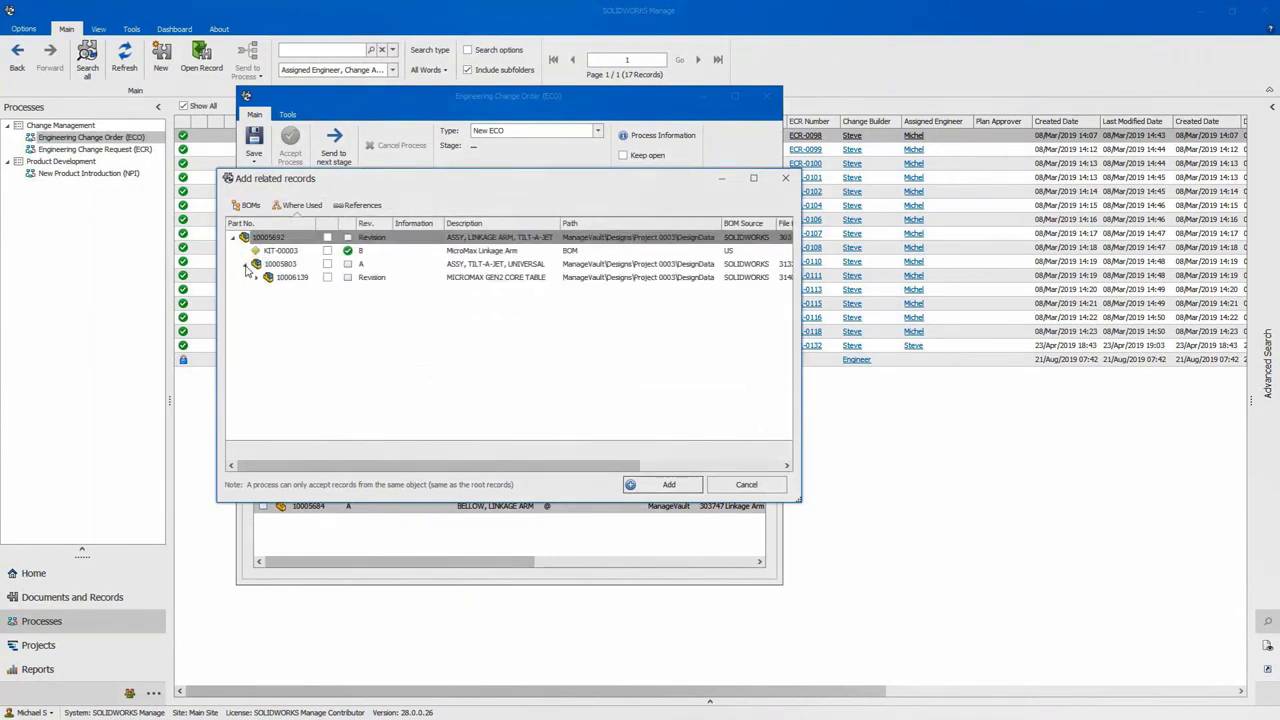
{"action": "left_click", "coordinate": [327, 276]}
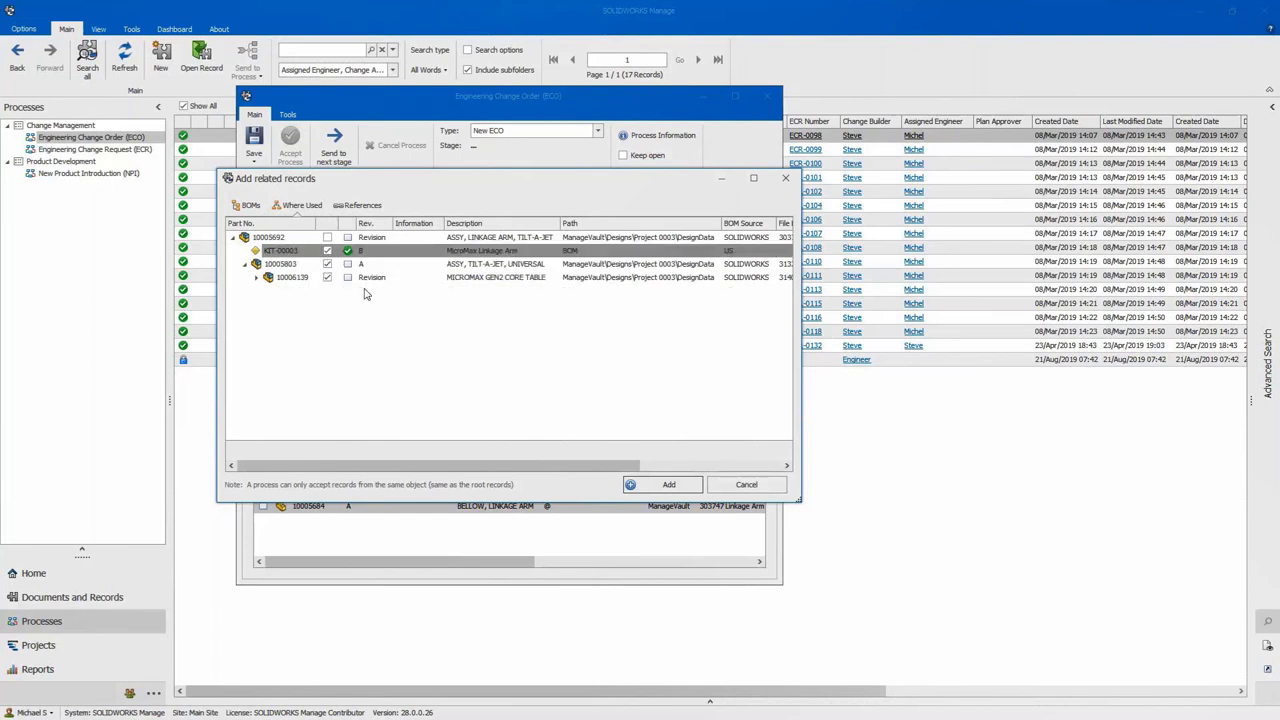
{"action": "left_click", "coordinate": [663, 484]}
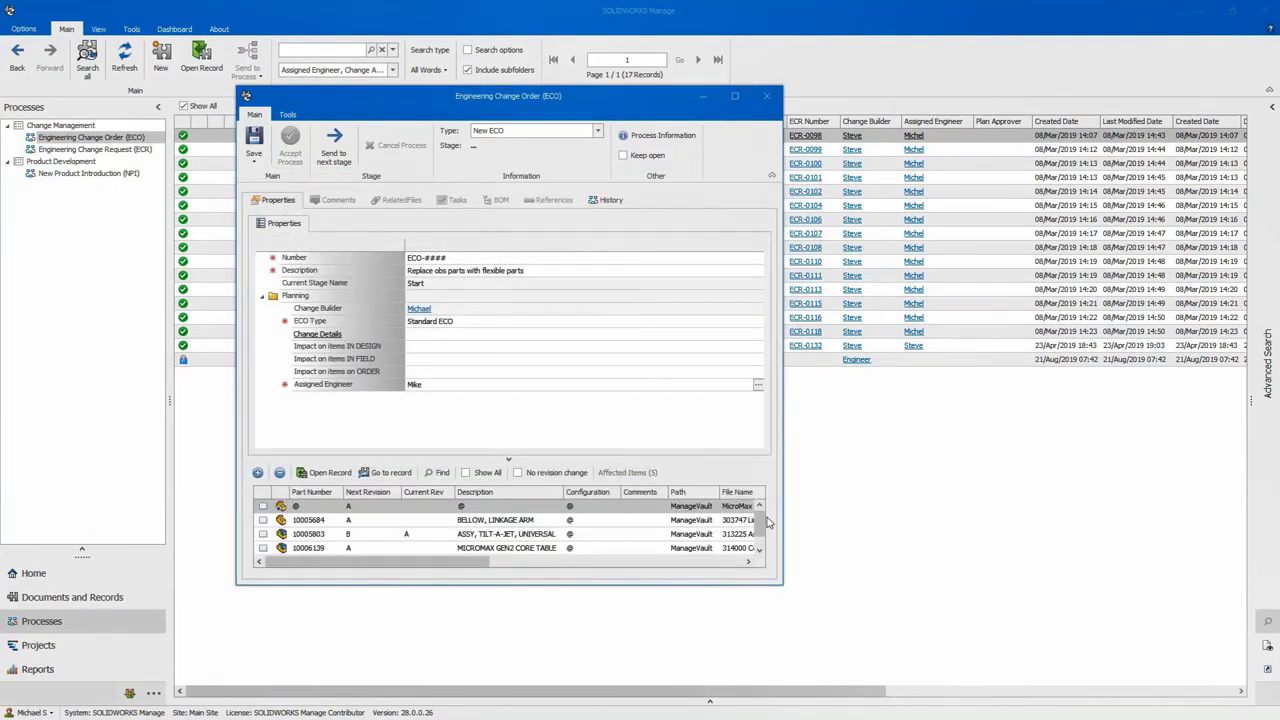
{"action": "scroll", "coordinate": [760, 530], "scroll_direction": "down", "scroll_amount": 1}
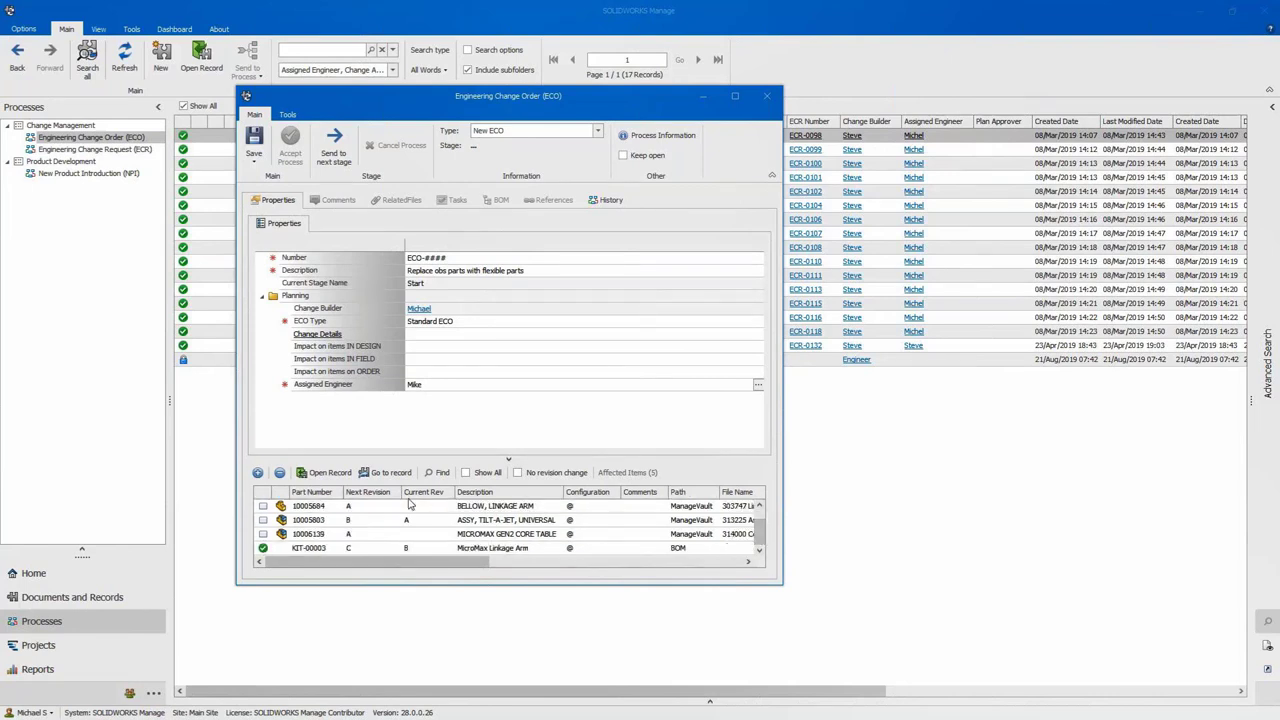
Add project issue ISS-00006 to the ECO's affected items.
{"action": "left_click", "coordinate": [258, 473]}
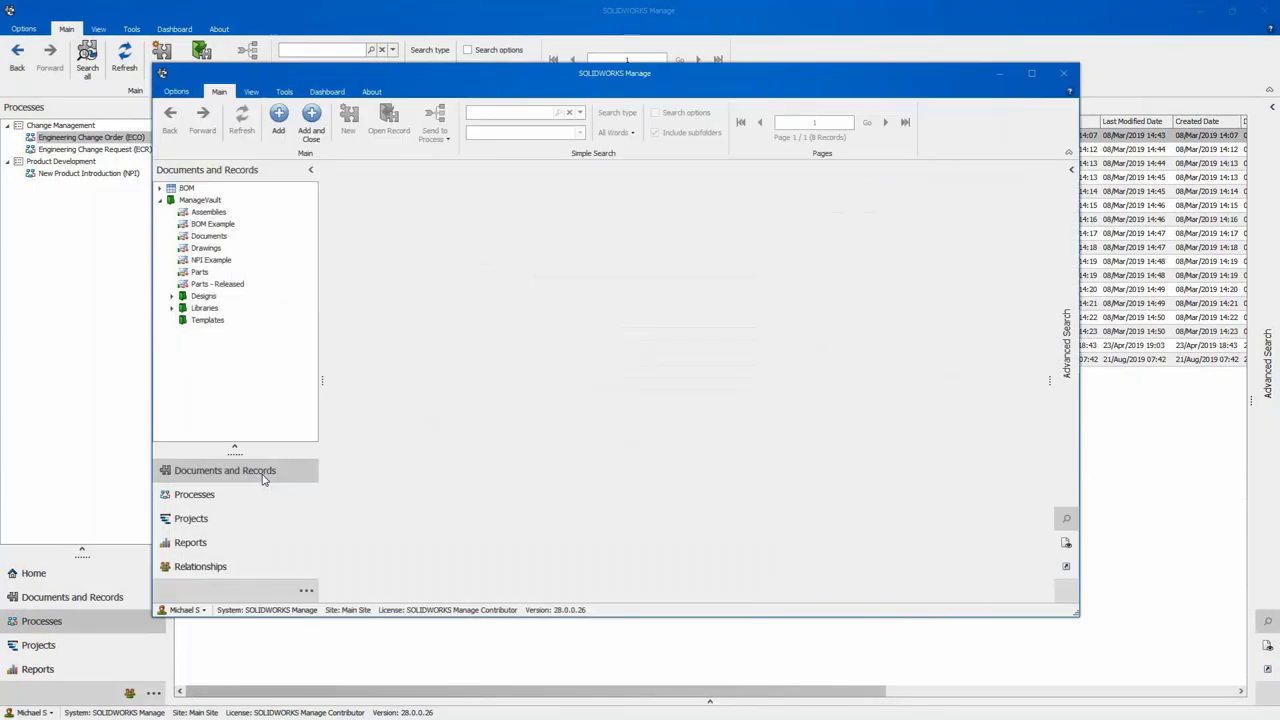
{"action": "left_click", "coordinate": [209, 519]}
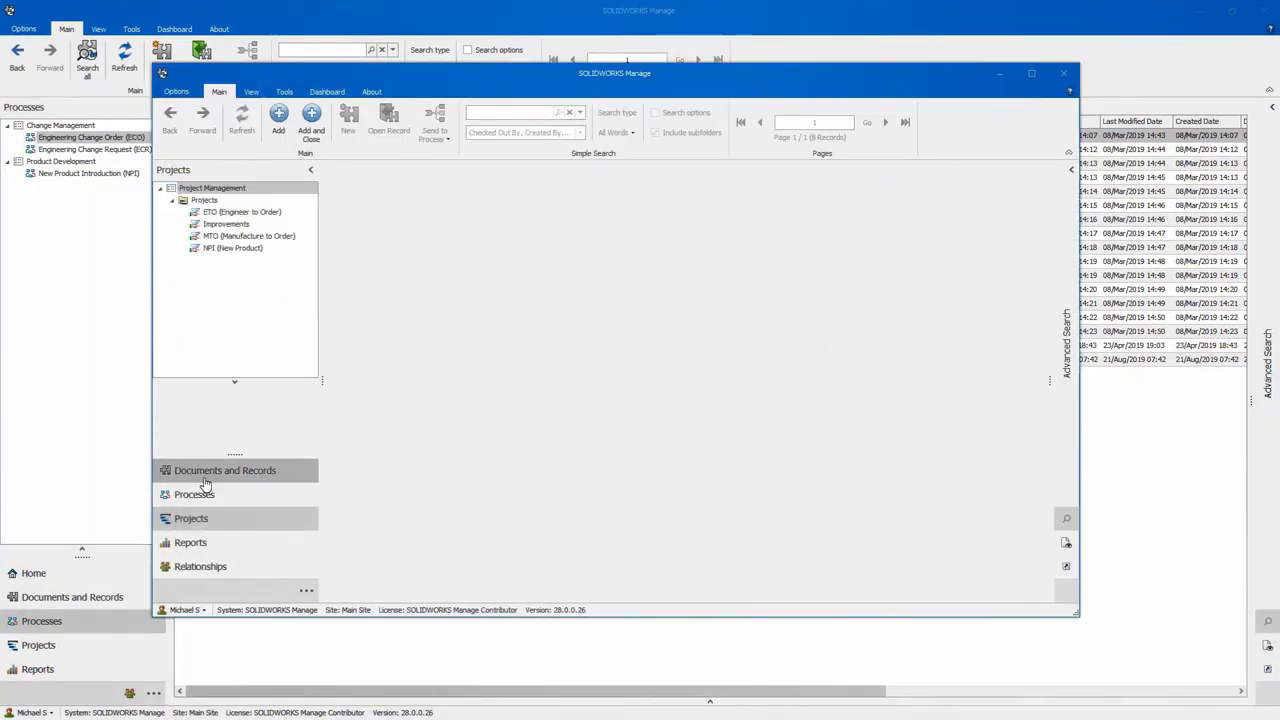
{"action": "left_click", "coordinate": [205, 201]}
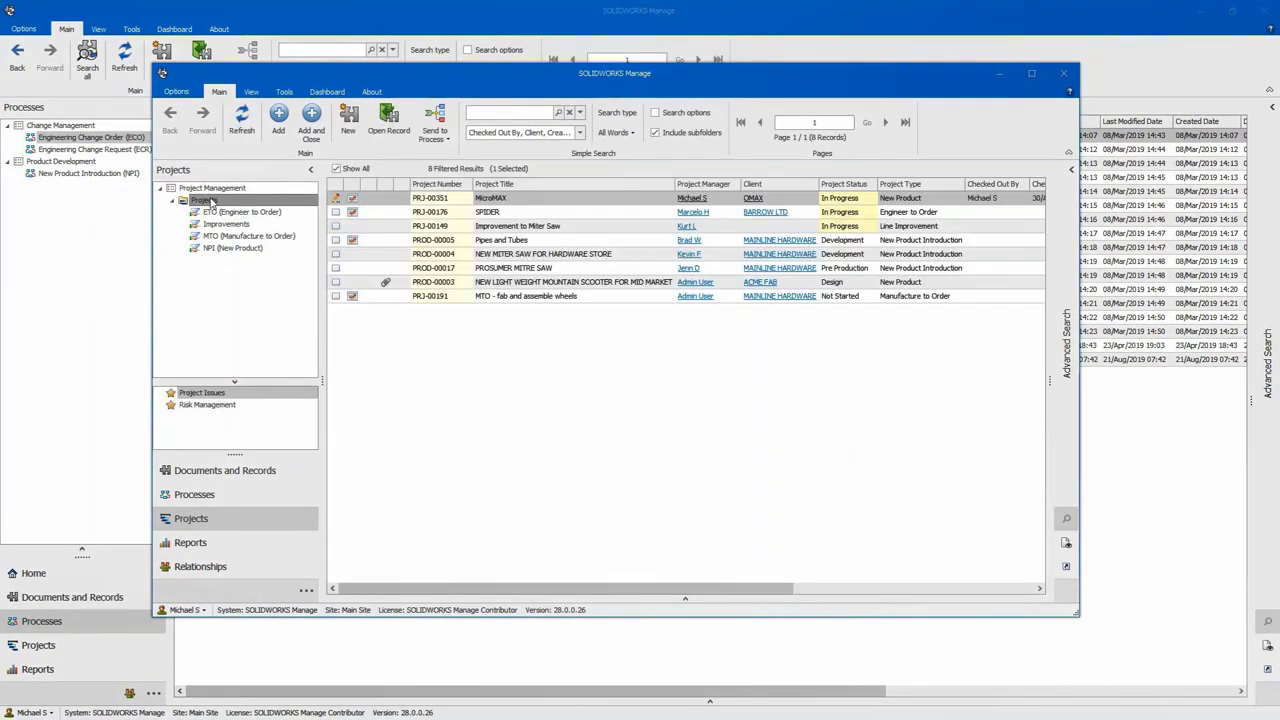
{"action": "left_click", "coordinate": [208, 393]}
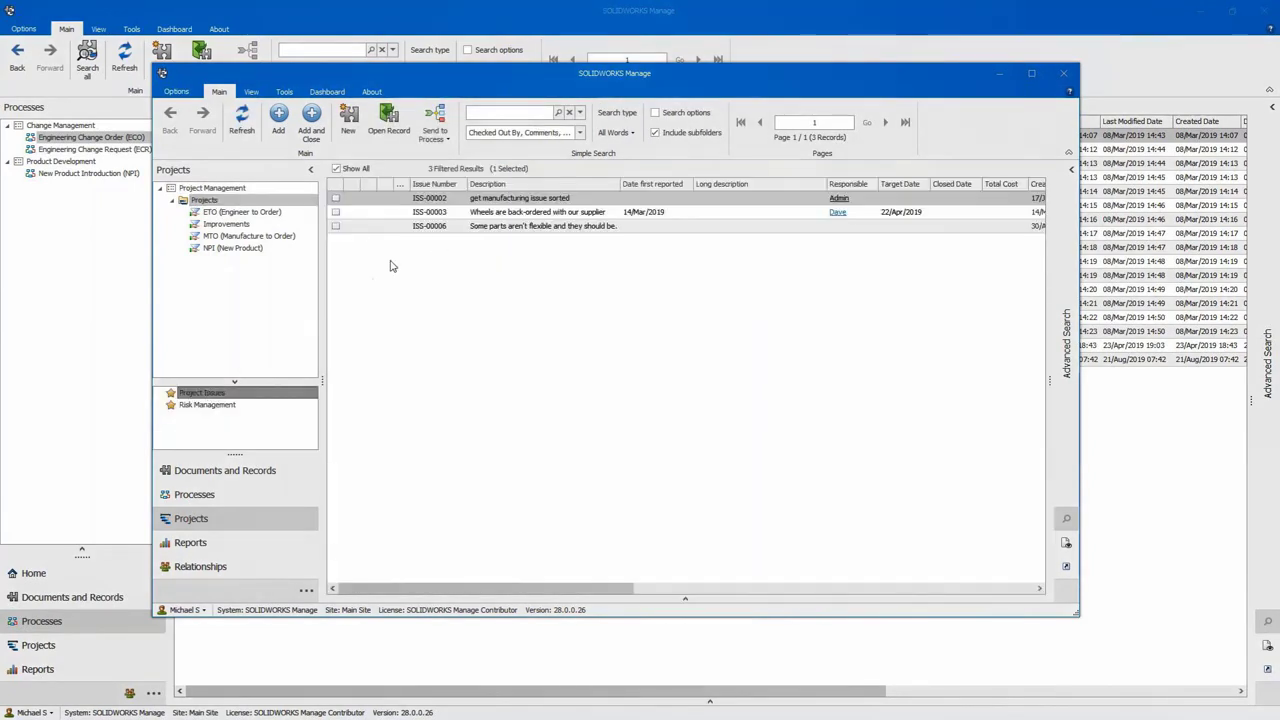
{"action": "left_click", "coordinate": [460, 229]}
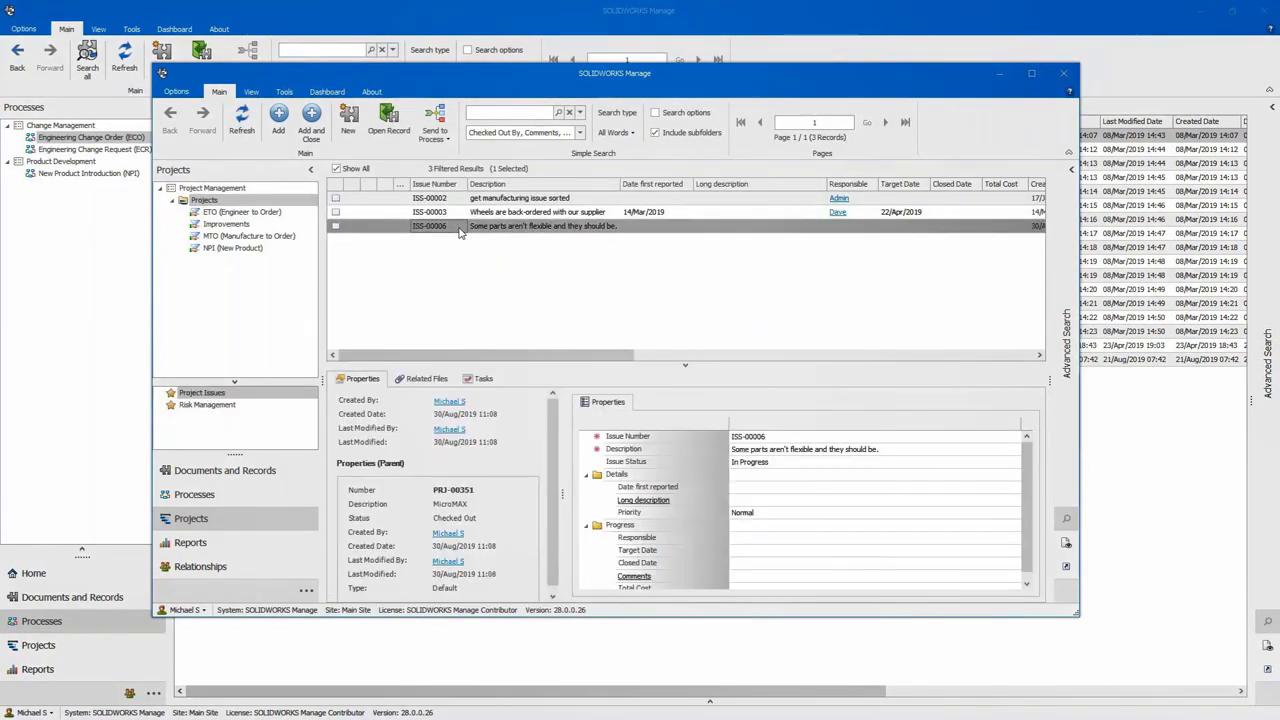
{"action": "left_click", "coordinate": [310, 120]}
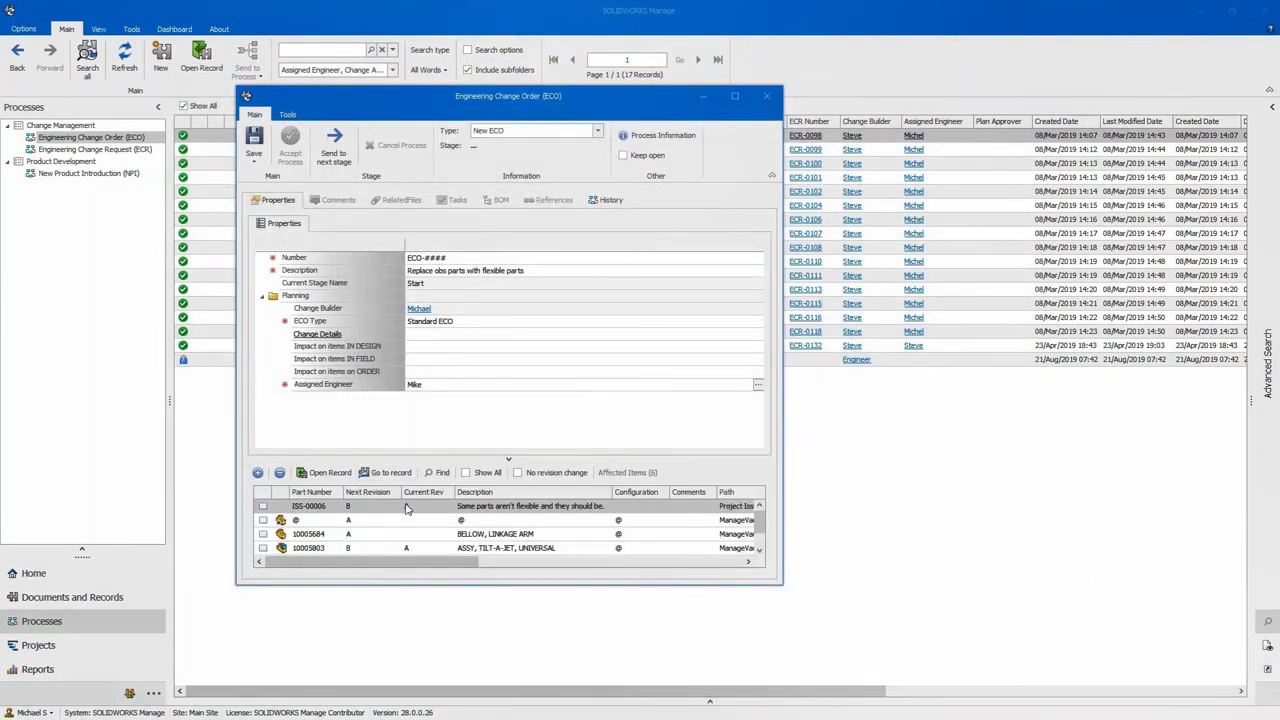
Save the new ECO and move the ISS-00006 and KIT-00003 items into a sub-process.
{"action": "left_click_drag", "start_coordinate": [782, 495], "coordinate": [974, 485]}
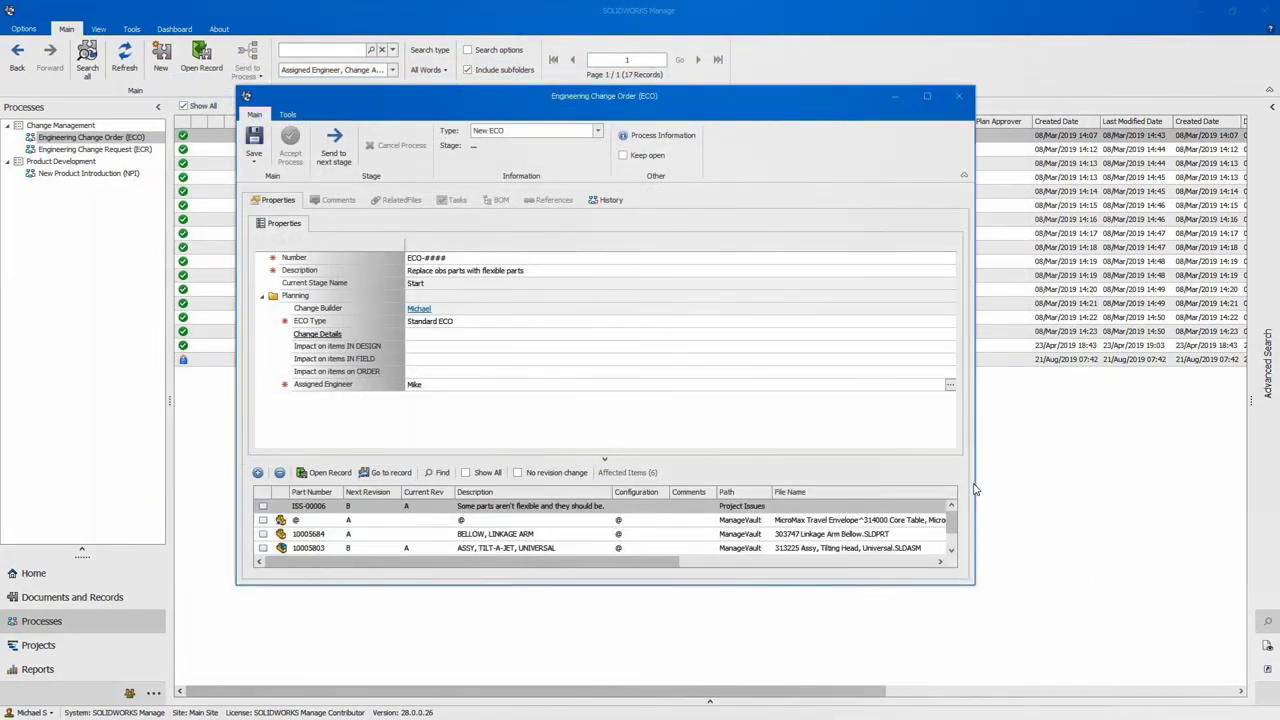
{"action": "left_click", "coordinate": [255, 142]}
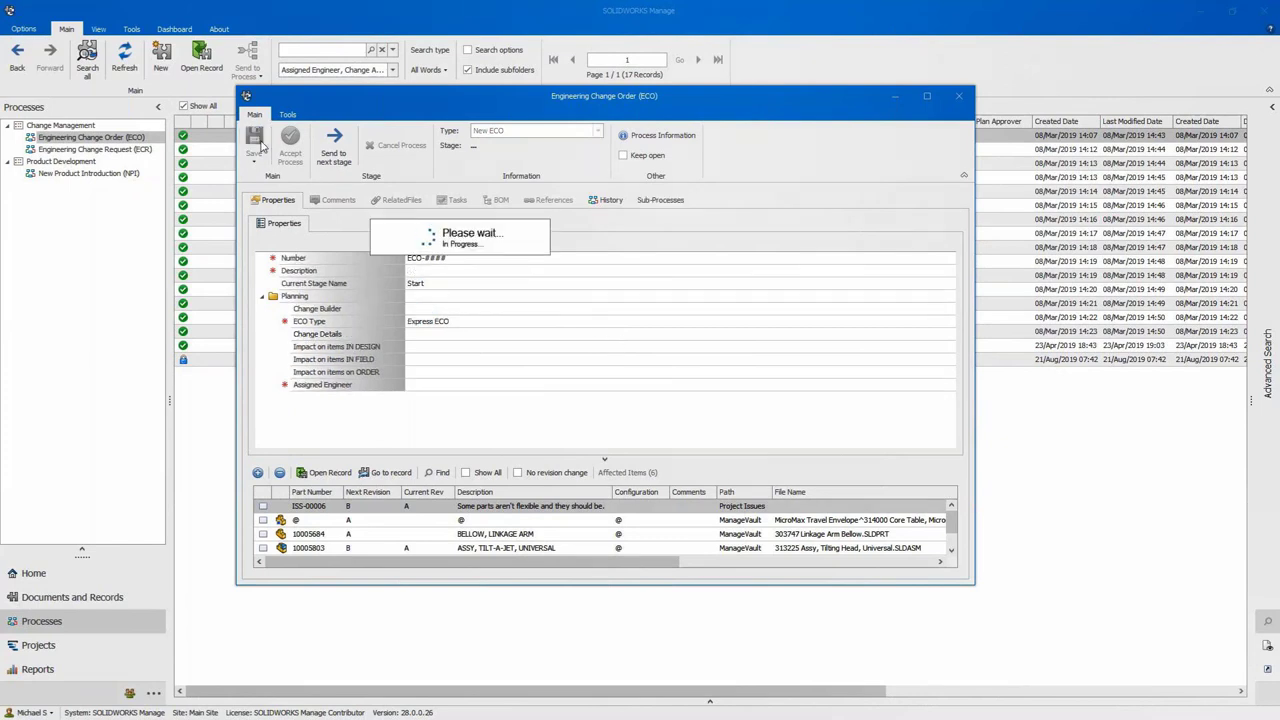
{"action": "left_click", "coordinate": [326, 507]}
{"action": "scroll", "coordinate": [336, 530], "scroll_direction": "down", "scroll_amount": 1}
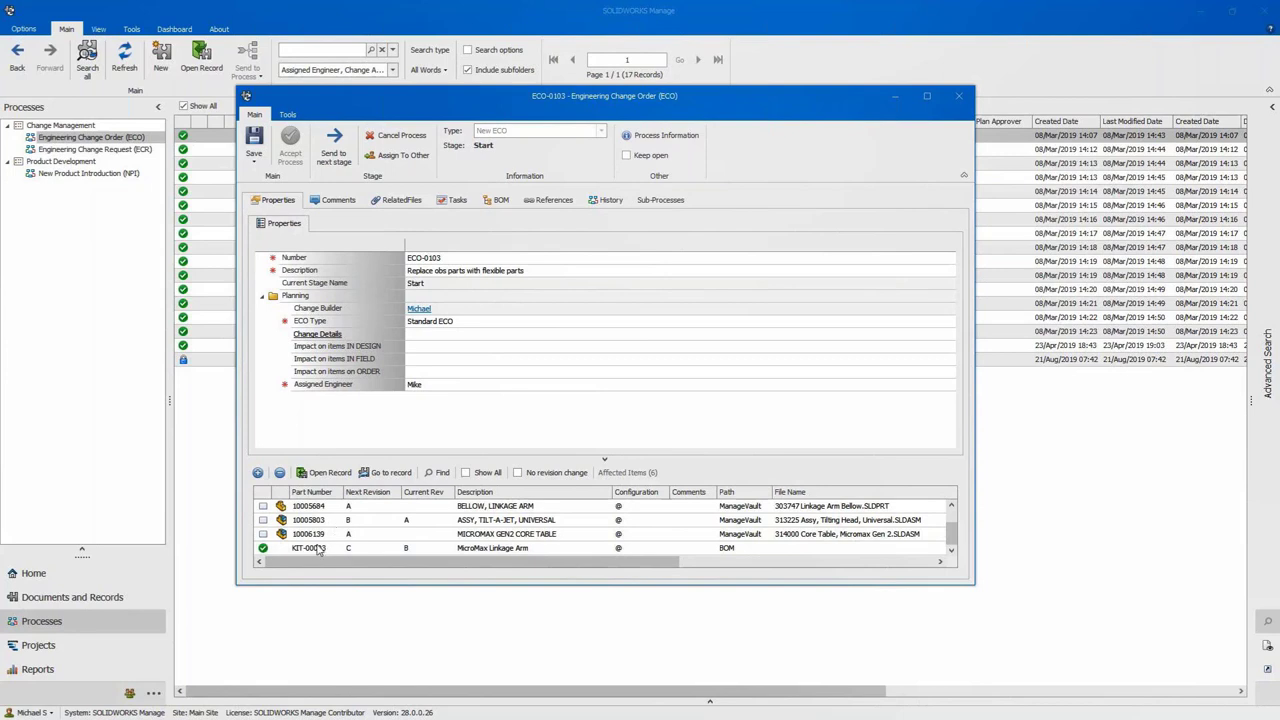
{"action": "right_click", "coordinate": [318, 550]}
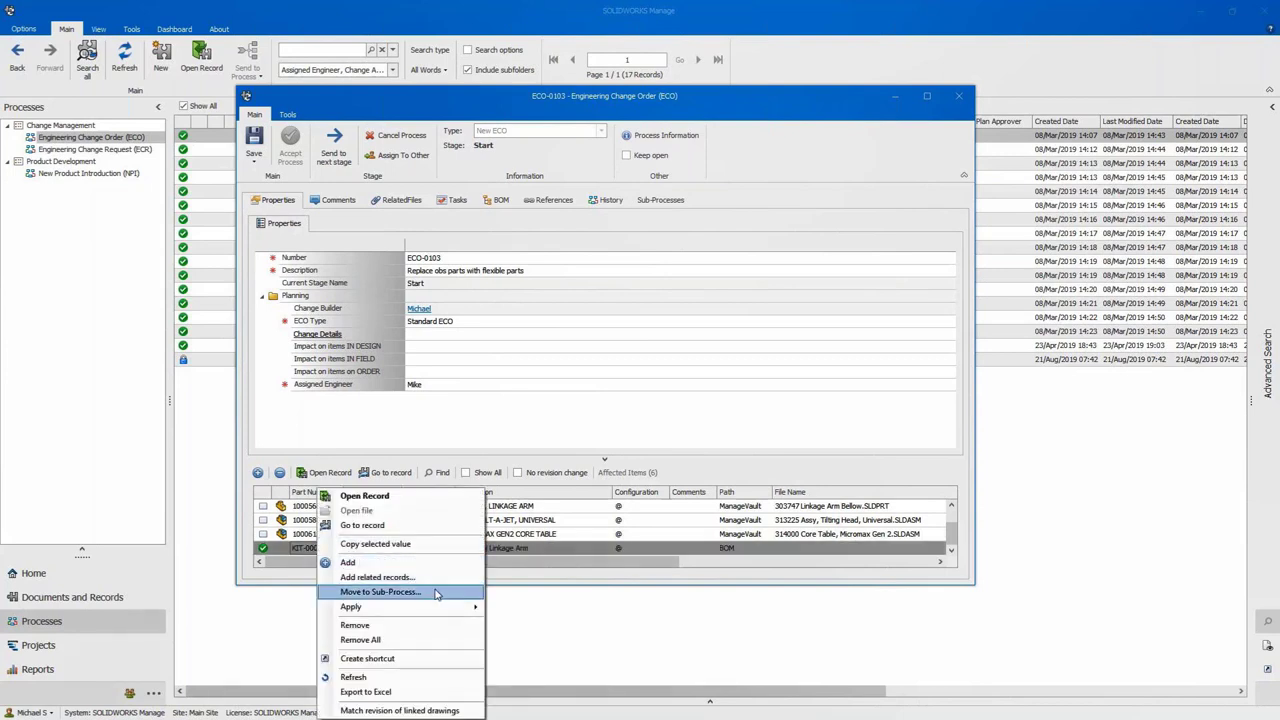
{"action": "left_click", "coordinate": [436, 593]}
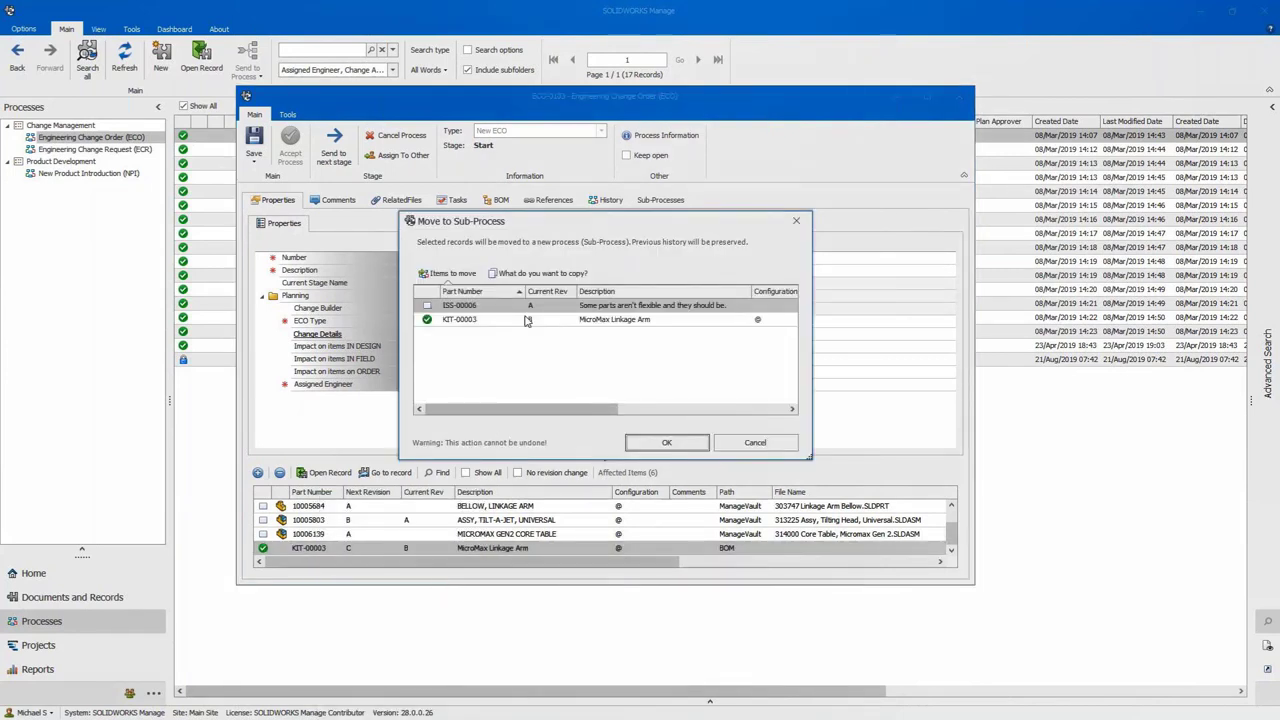
{"action": "left_click", "coordinate": [534, 276]}
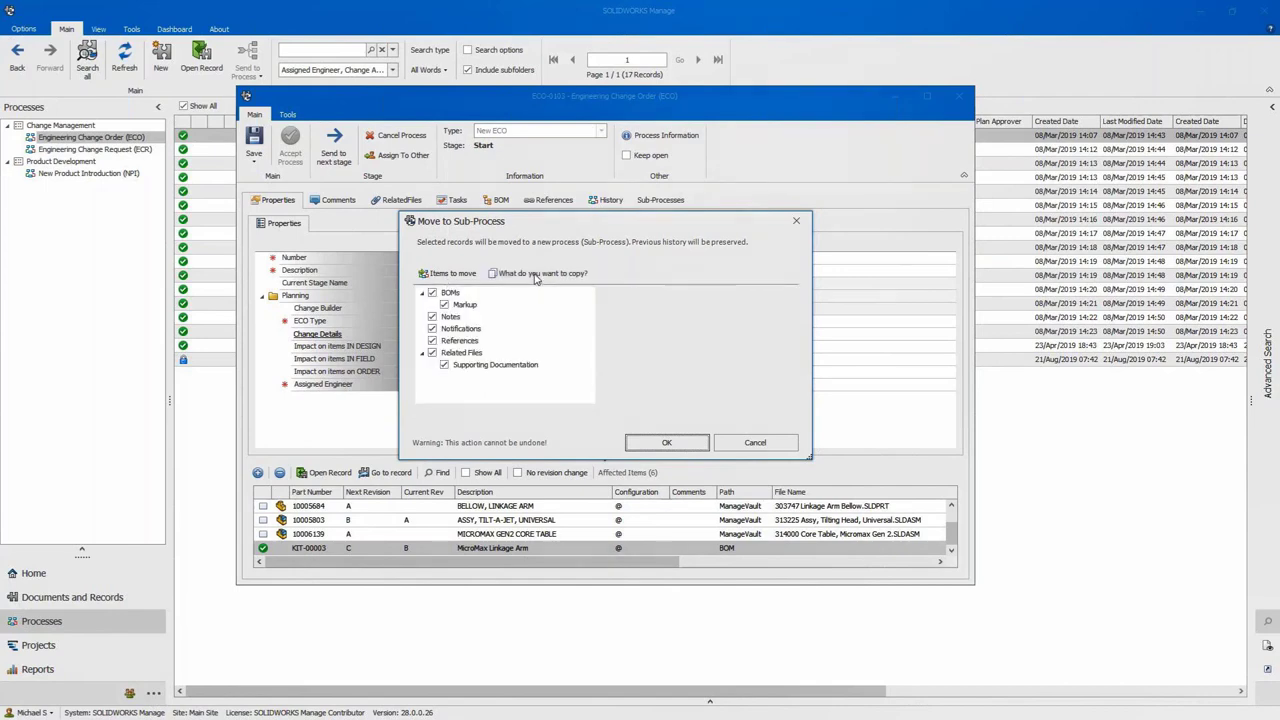
{"action": "left_click", "coordinate": [645, 443]}
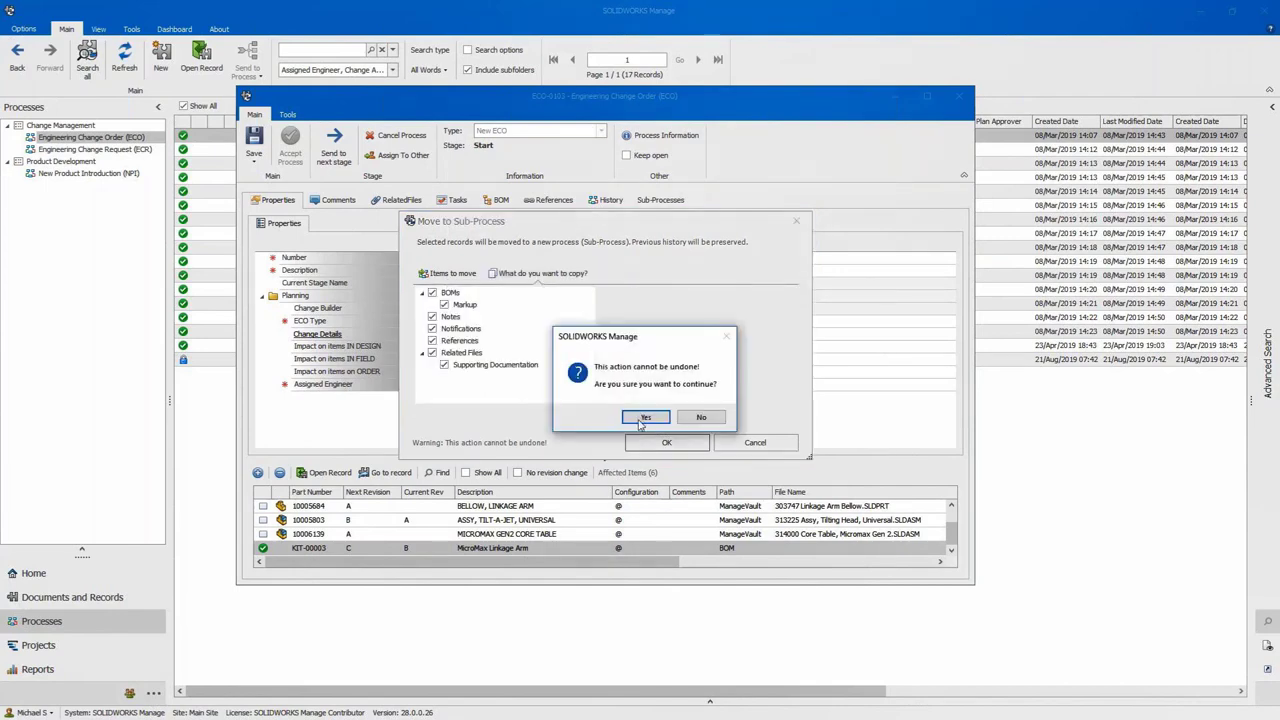
{"action": "left_click", "coordinate": [641, 419]}
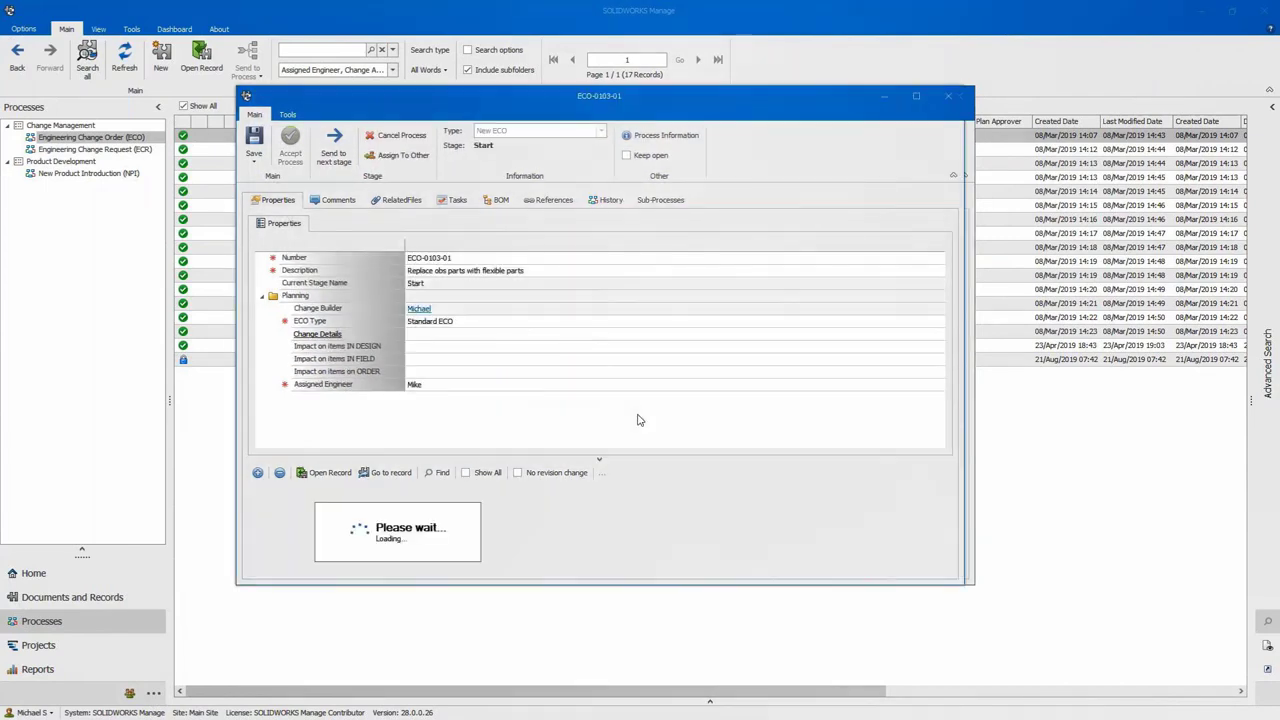
Set the ECO-0103-01 sub-process to Express ECO and save it.
{"action": "left_click", "coordinate": [548, 324]}
{"action": "left_click", "coordinate": [544, 343]}
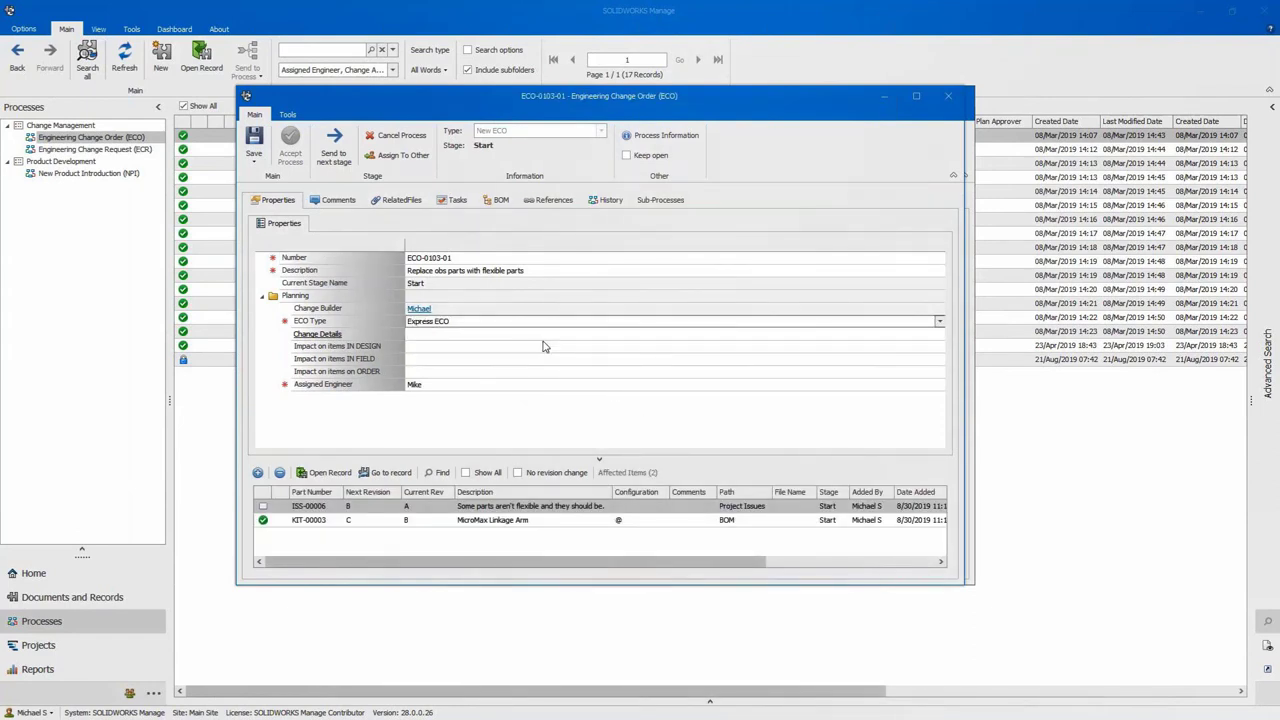
{"action": "left_click", "coordinate": [254, 140]}
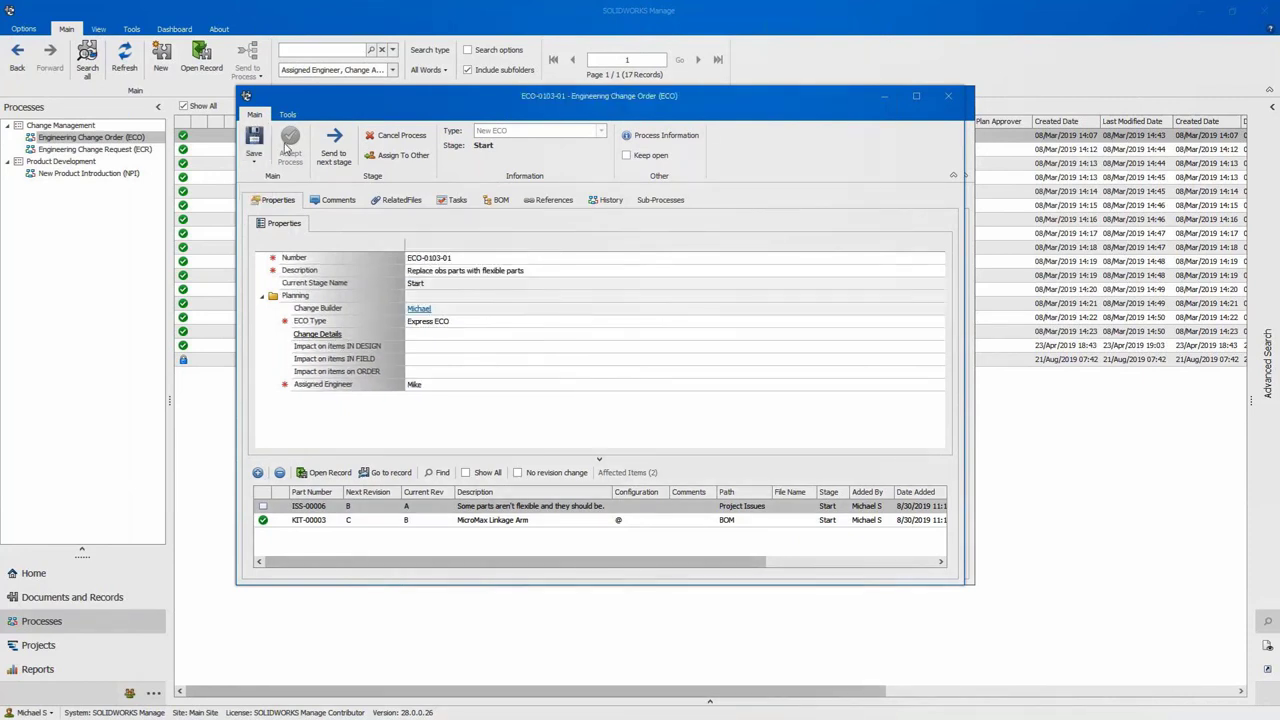
Review the ECO sub-processes, close ECO-0103, and open the ECO process overview.
{"action": "left_click", "coordinate": [660, 200]}
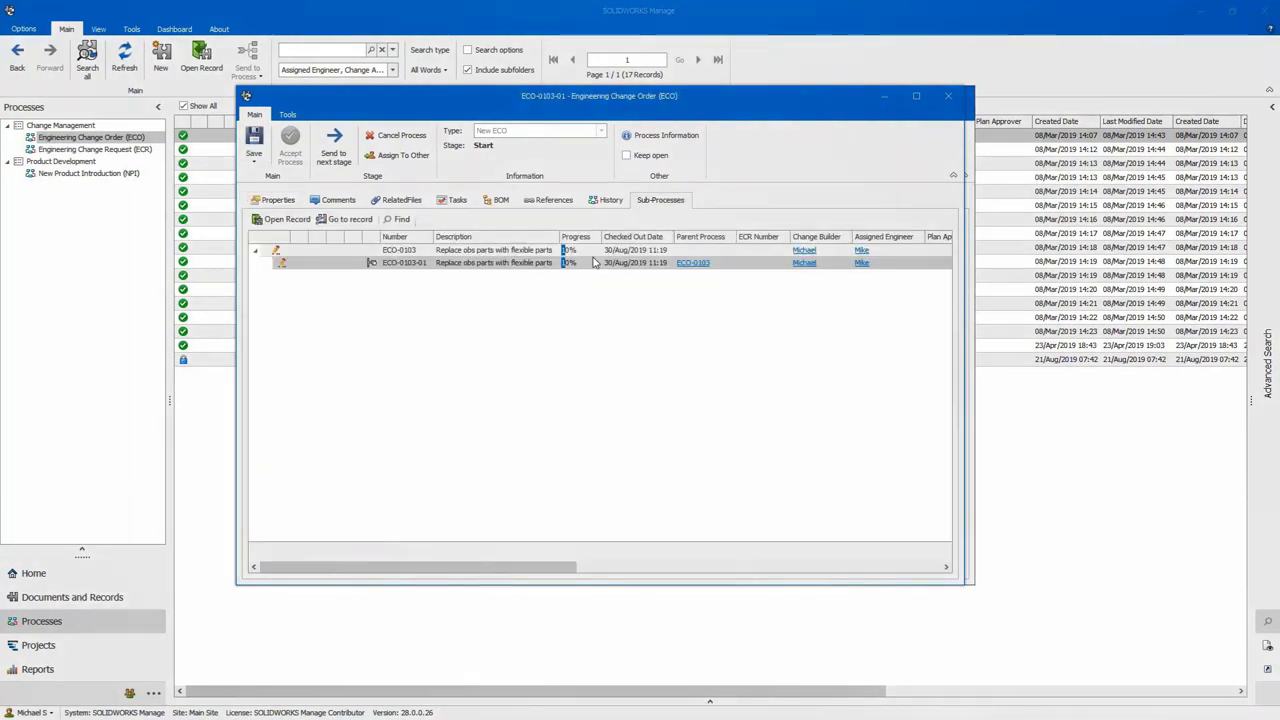
{"action": "left_click", "coordinate": [948, 96]}
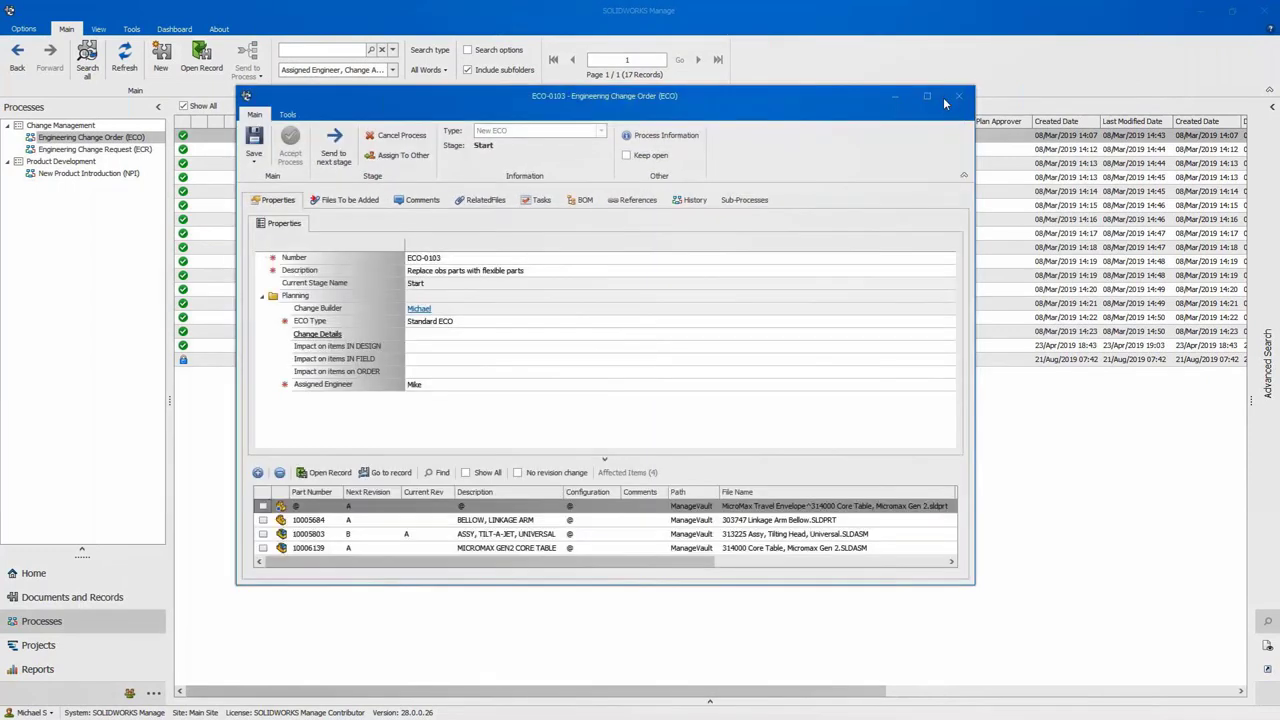
{"action": "left_click", "coordinate": [745, 200]}
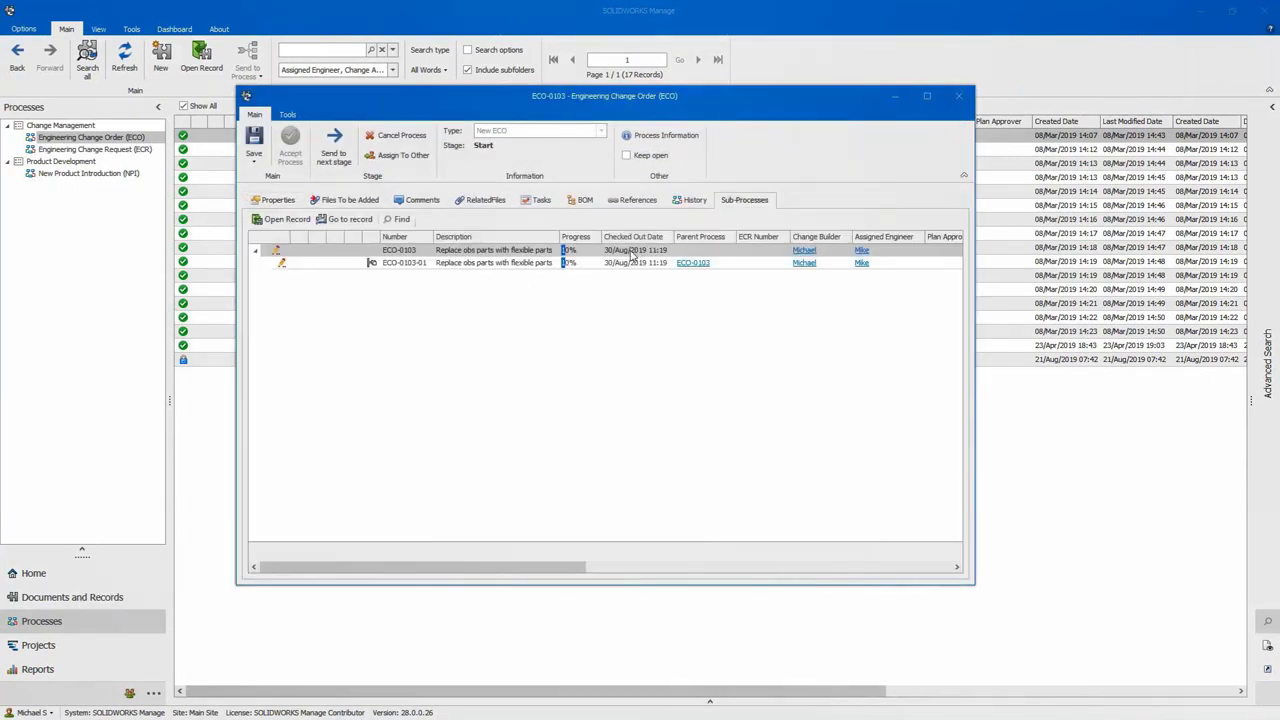
{"action": "left_click", "coordinate": [693, 263]}
{"action": "left_click", "coordinate": [960, 97]}
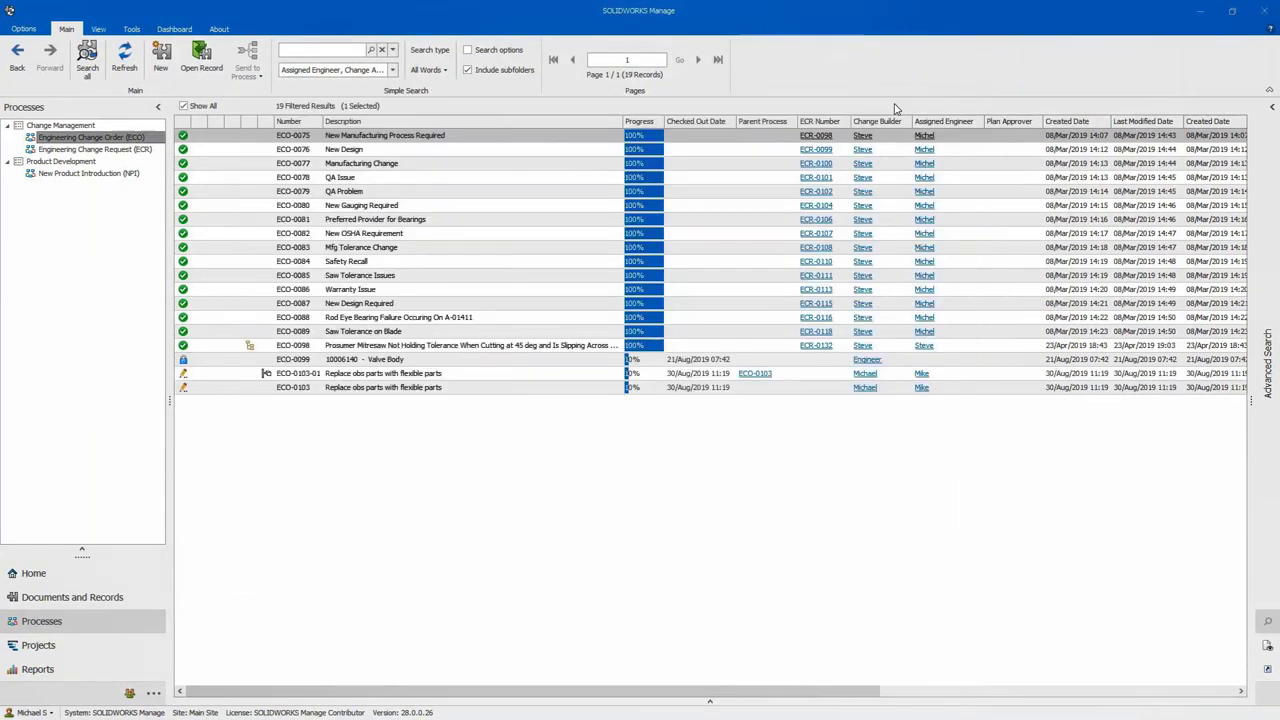
{"action": "right_click", "coordinate": [124, 145]}
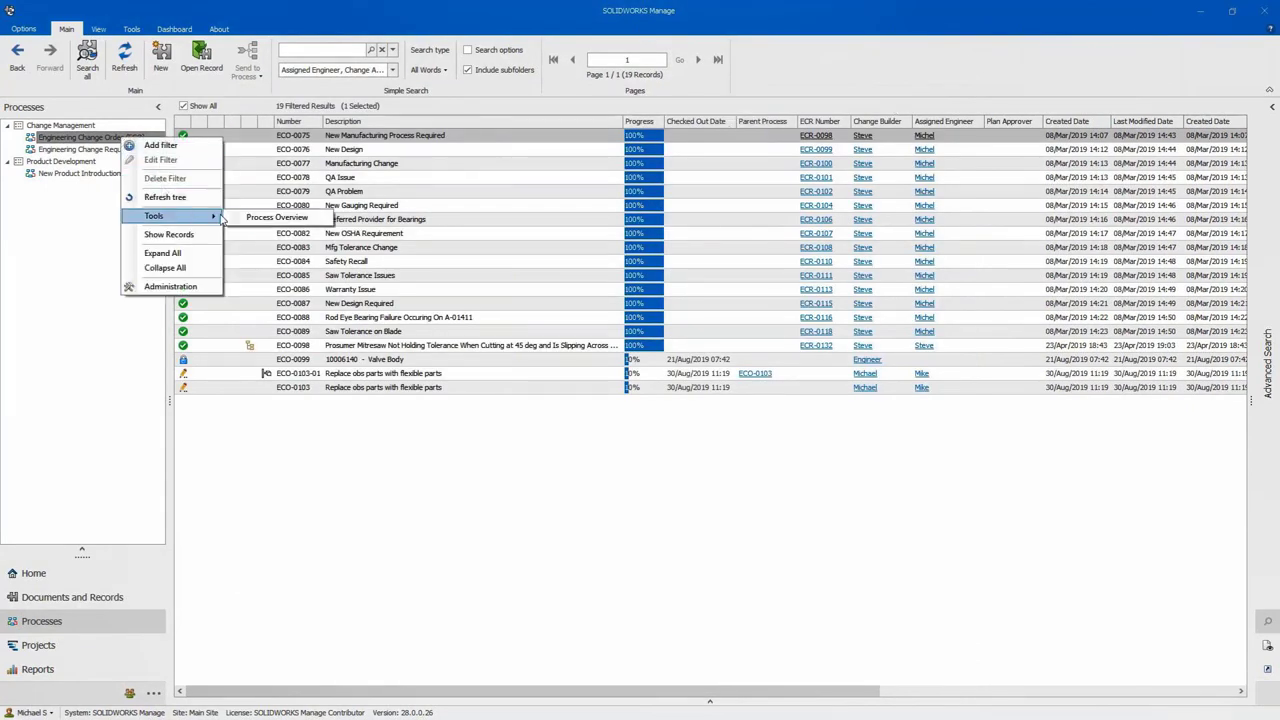
{"action": "left_click", "coordinate": [226, 219]}
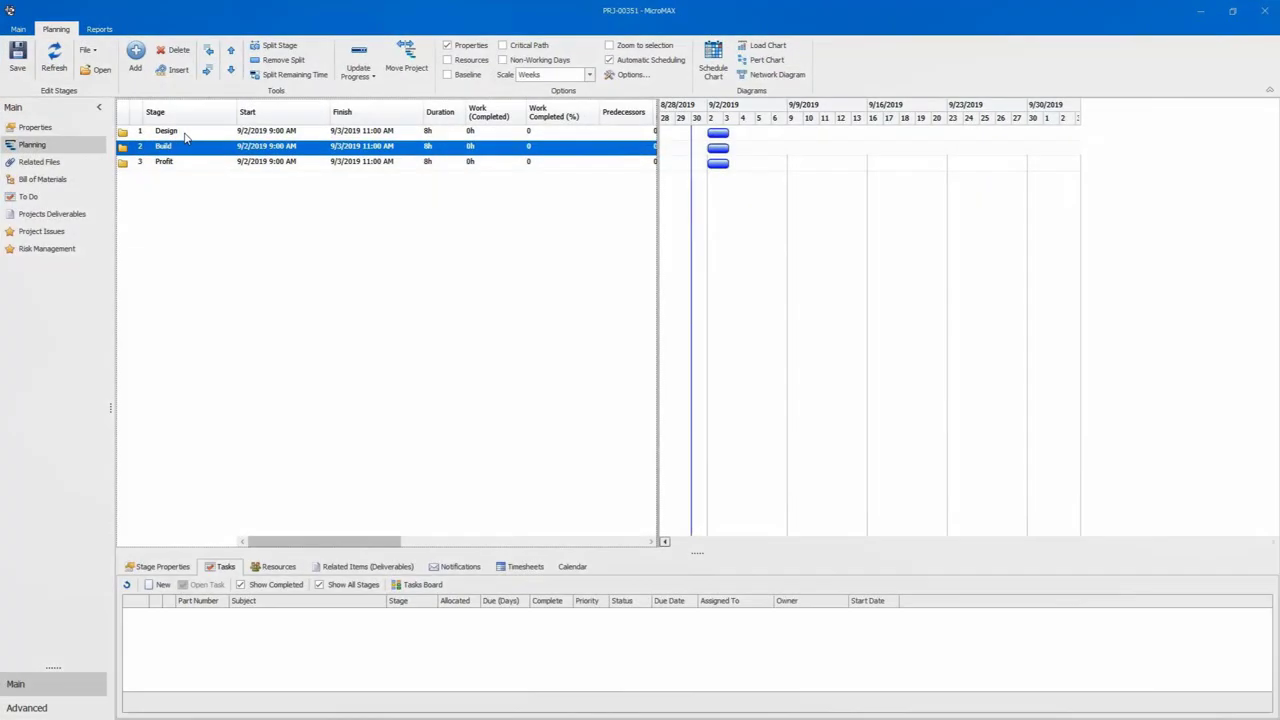
Add part 10006139 (search 314000) as a deliverable of the Design stage.
{"action": "left_click", "coordinate": [184, 135]}
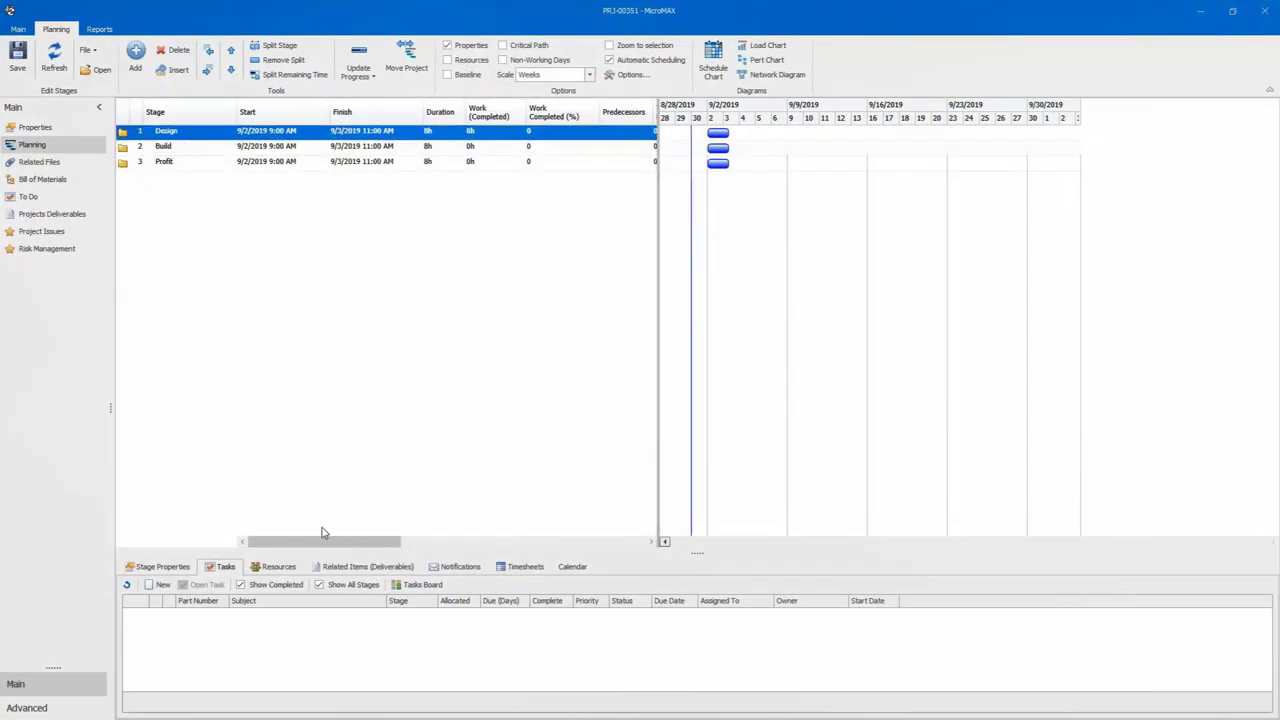
{"action": "left_click", "coordinate": [362, 566]}
{"action": "left_click", "coordinate": [190, 590]}
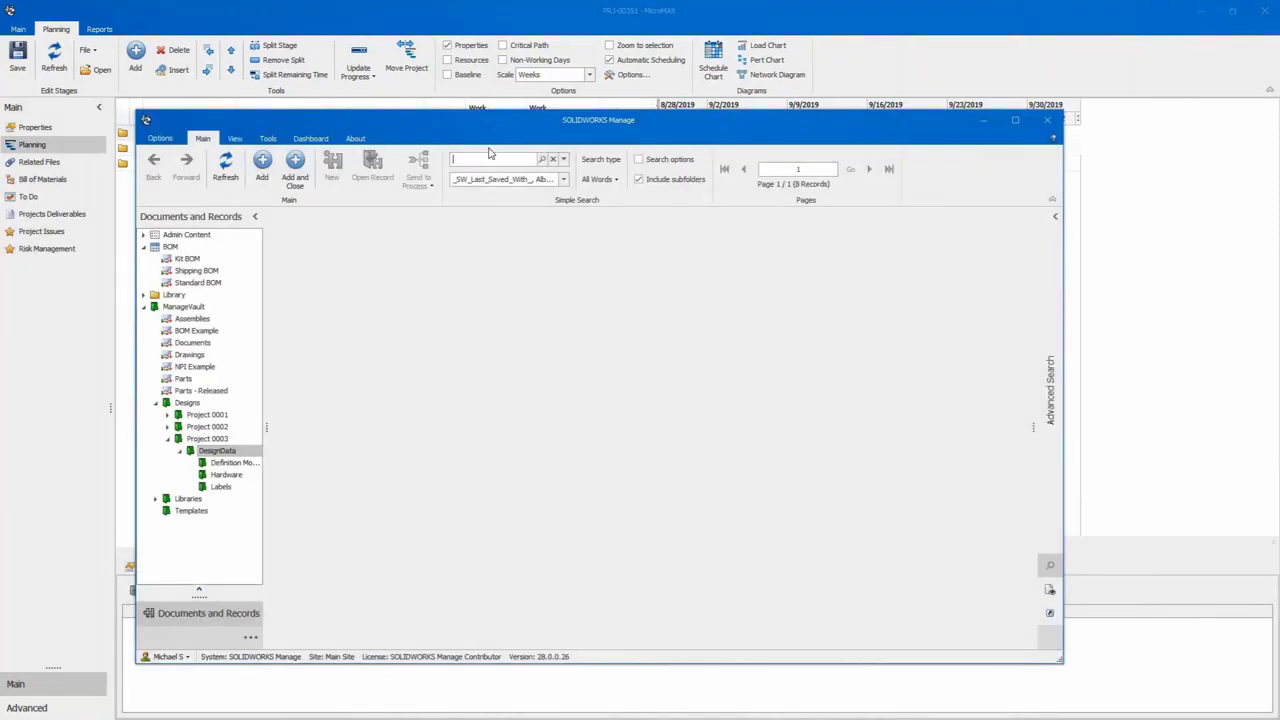
{"action": "left_click", "coordinate": [490, 152]}
{"action": "type", "text": "314000"}
{"action": "key", "text": "Return"}
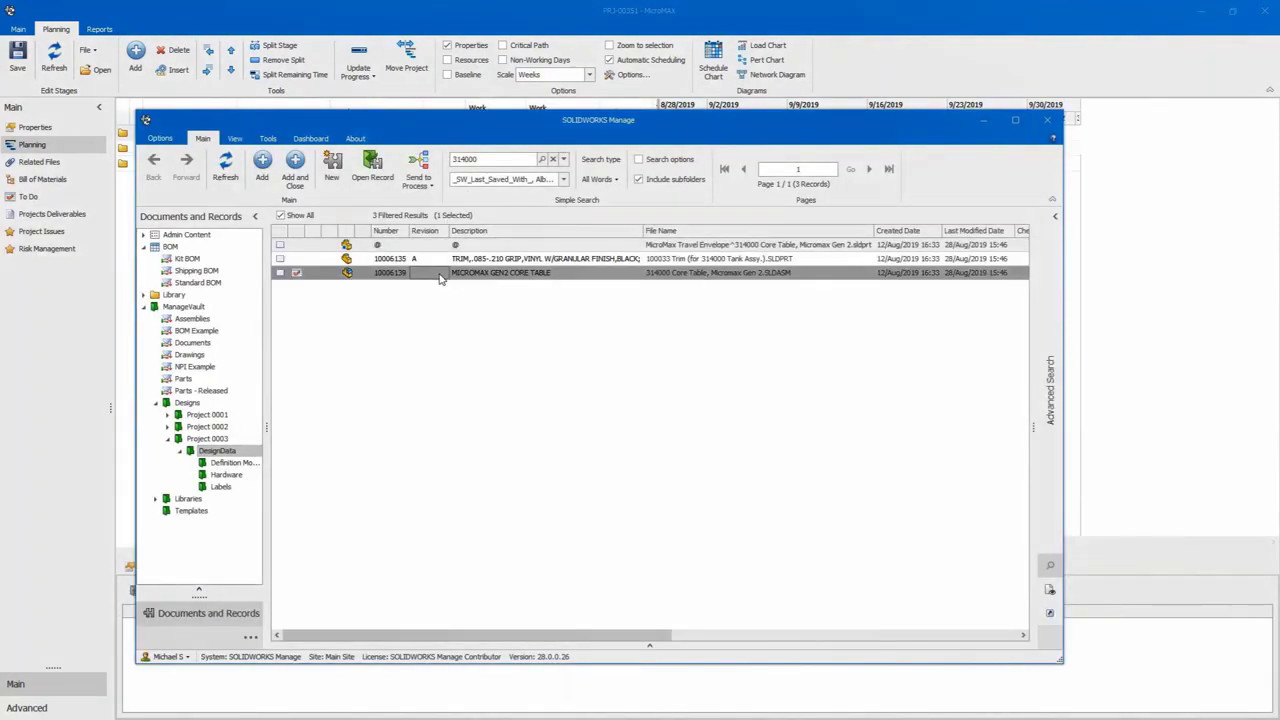
{"action": "left_click", "coordinate": [305, 171]}
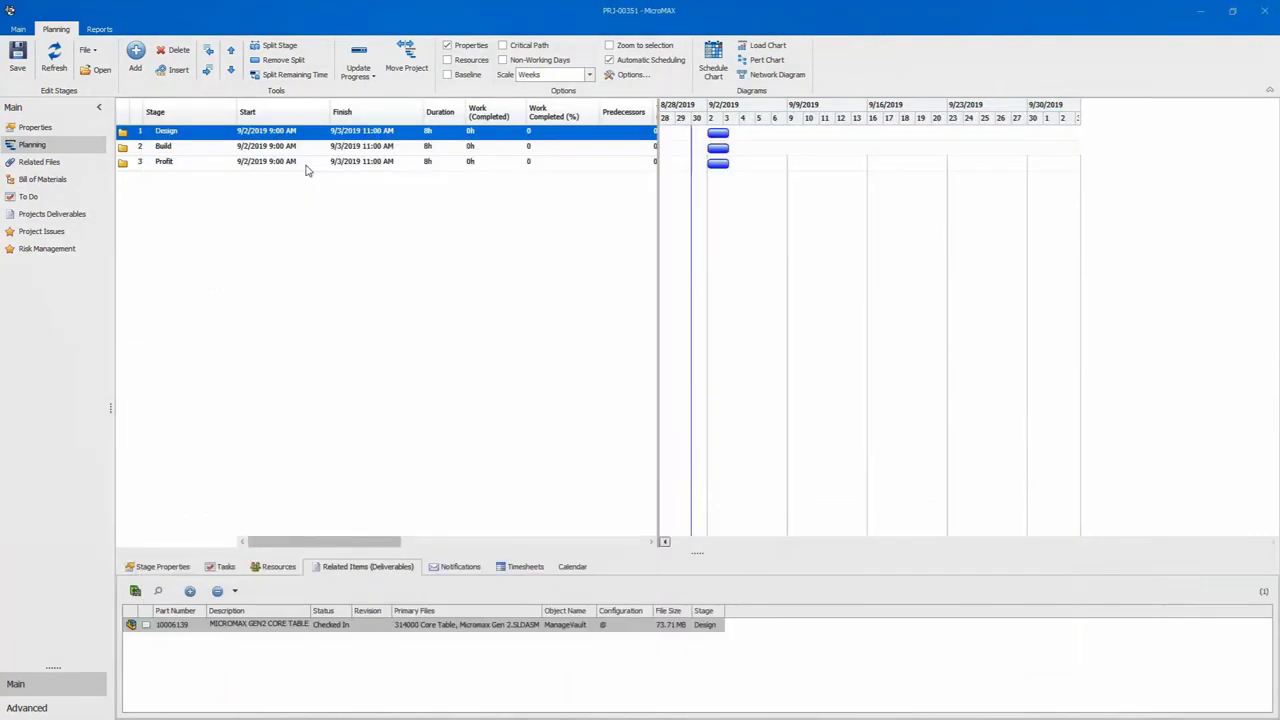
Set the Design stage duration to 600 and the Build stage duration to 200.
{"action": "left_click", "coordinate": [440, 131]}
{"action": "type", "text": "600"}
{"action": "key", "text": "Return"}
{"action": "left_click", "coordinate": [444, 148]}
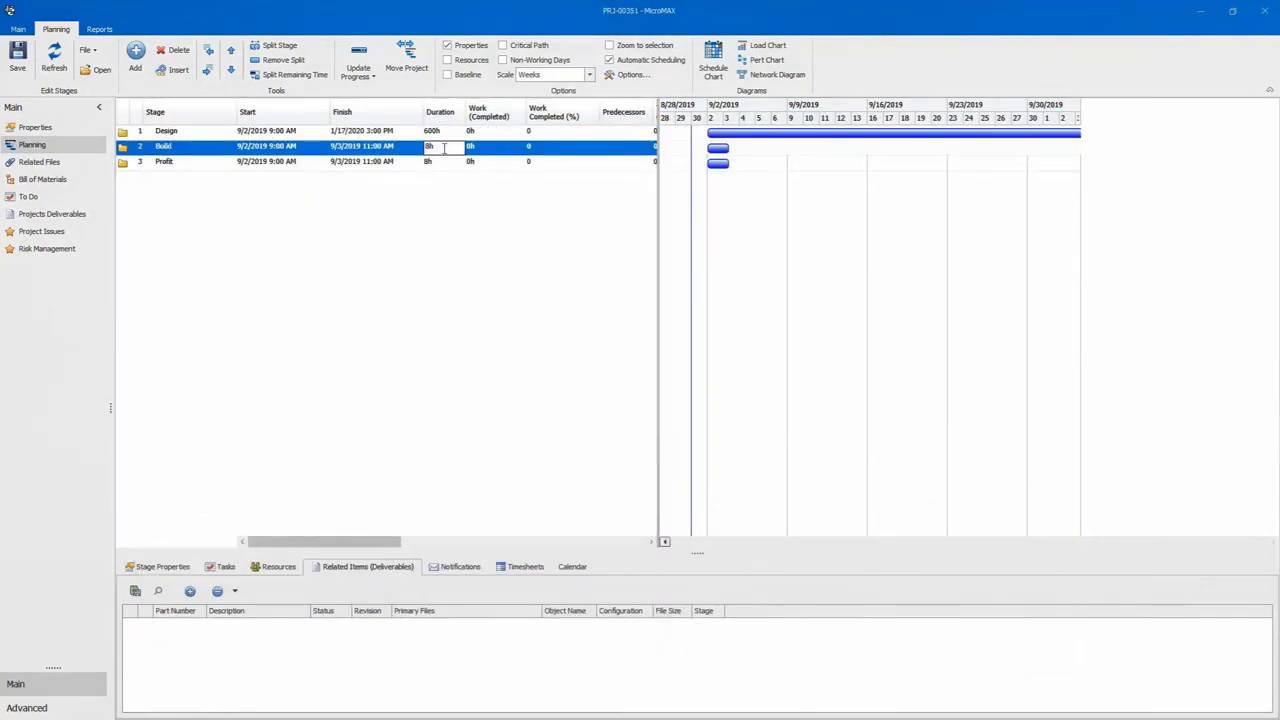
{"action": "type", "text": "200"}
{"action": "key", "text": "Return"}
{"action": "left_click", "coordinate": [446, 151]}
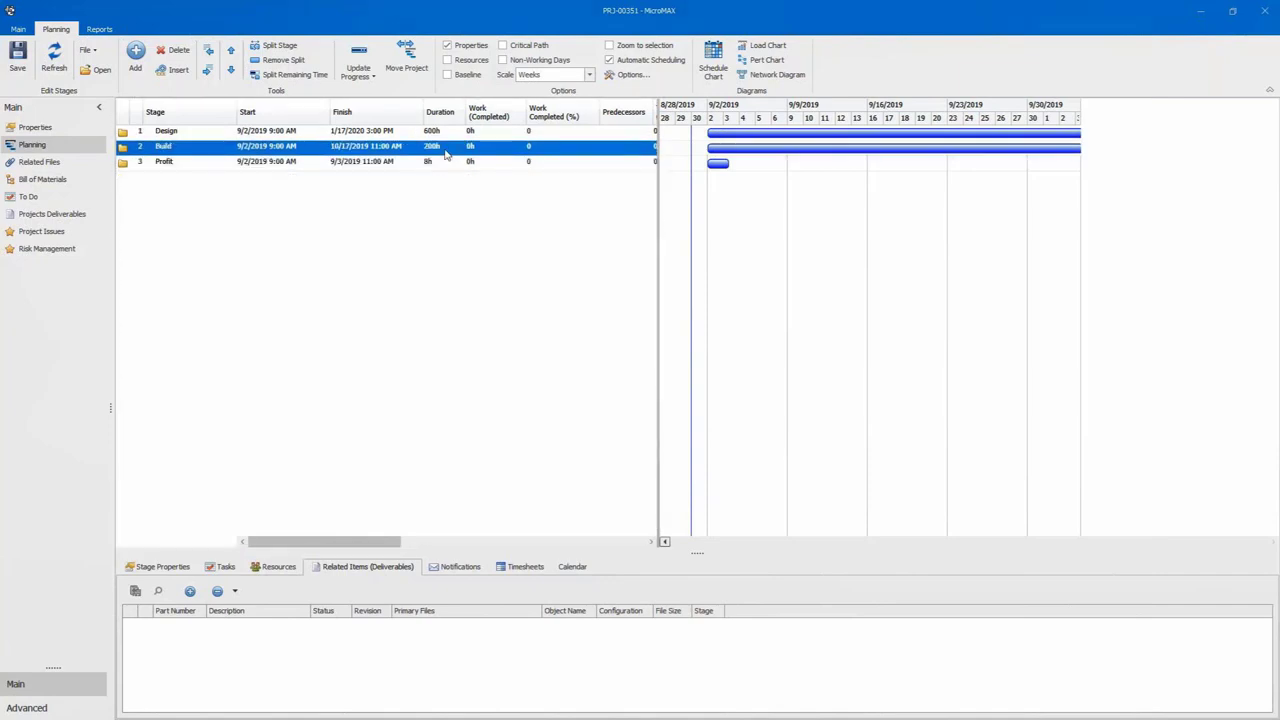
{"action": "left_click", "coordinate": [449, 136]}
Delete all three stages and import the schedule from OMAX Micromax.xml.
{"action": "left_click", "coordinate": [444, 163], "text": "shift"}
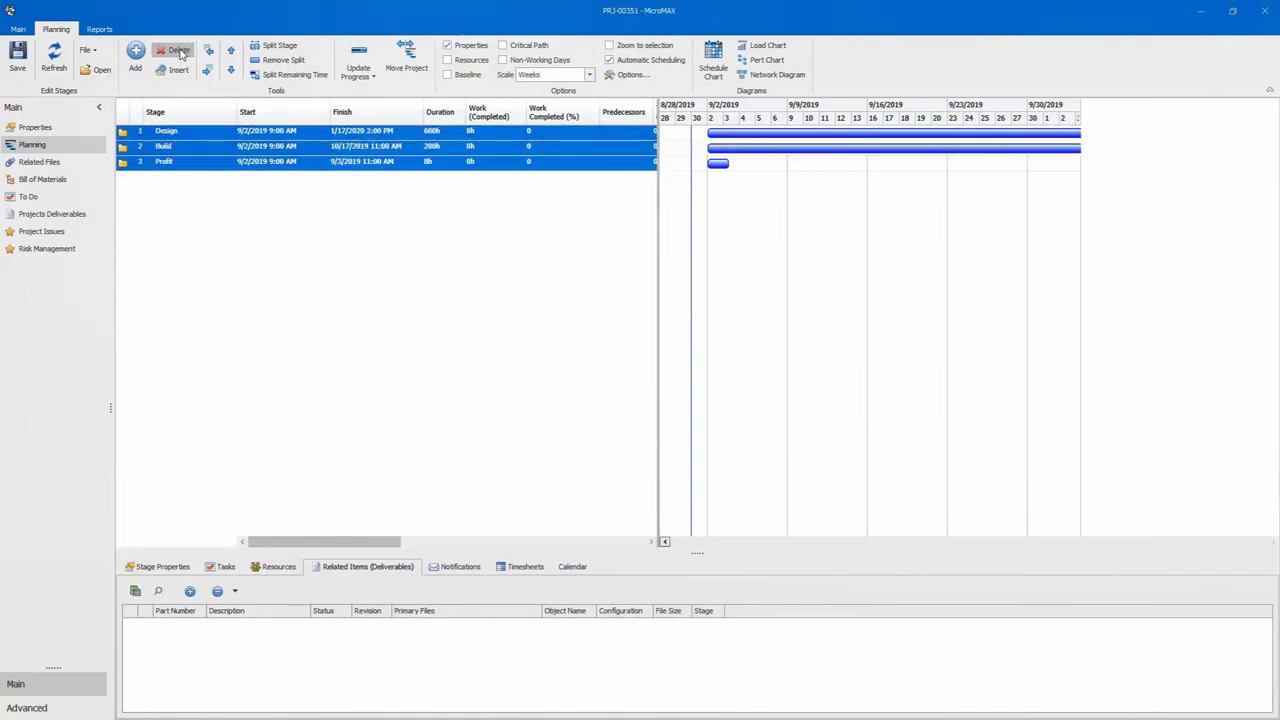
{"action": "left_click", "coordinate": [173, 49]}
{"action": "left_click", "coordinate": [631, 420]}
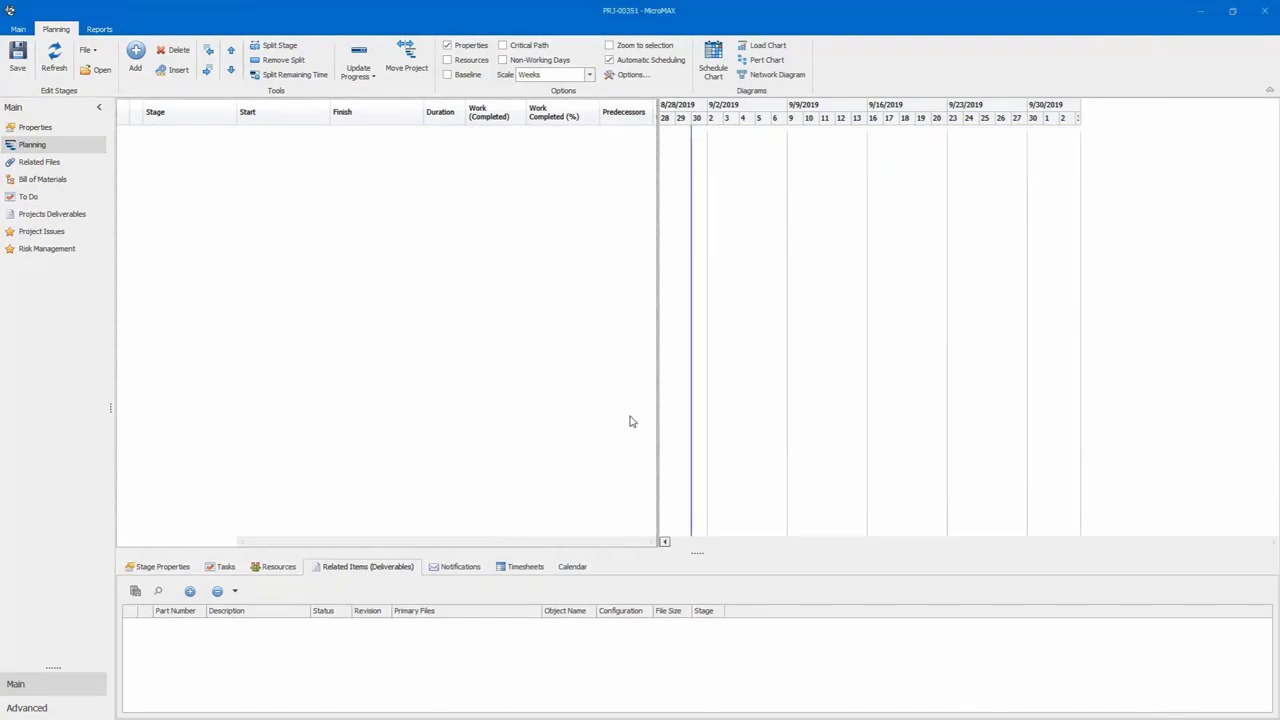
{"action": "left_click", "coordinate": [87, 50]}
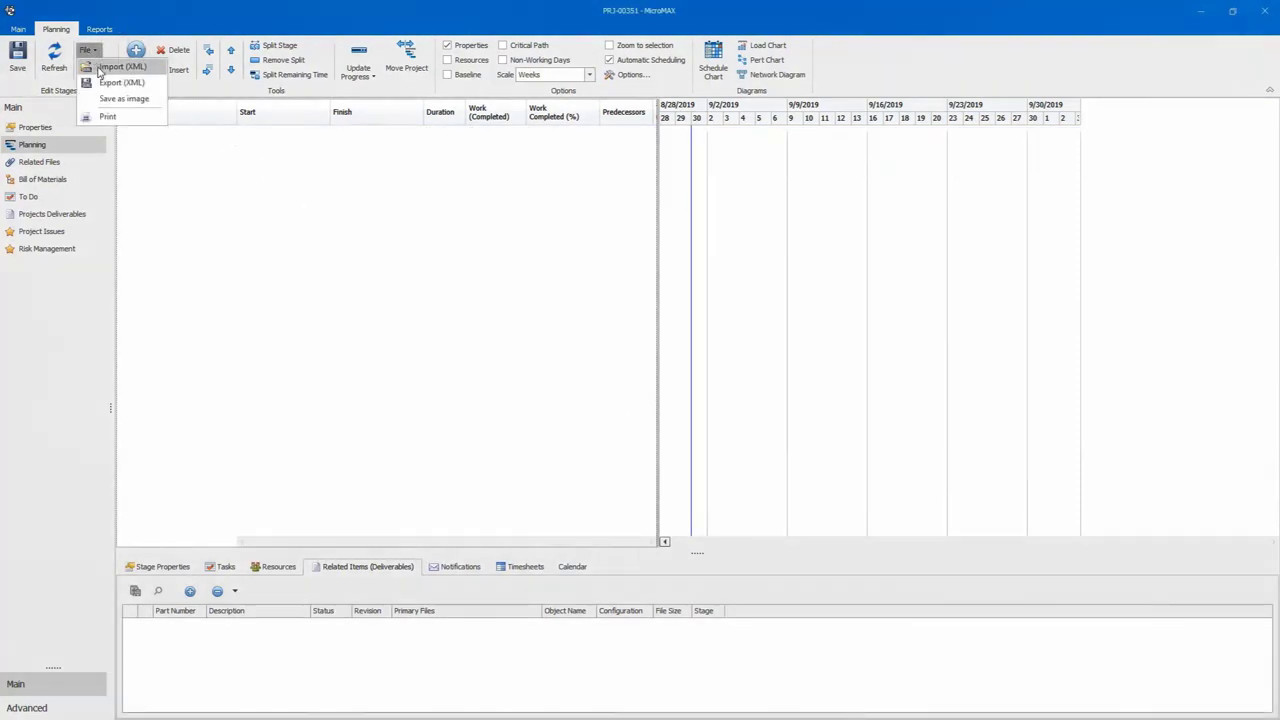
{"action": "left_click", "coordinate": [122, 66]}
{"action": "left_click", "coordinate": [97, 95]}
{"action": "left_click", "coordinate": [524, 338]}
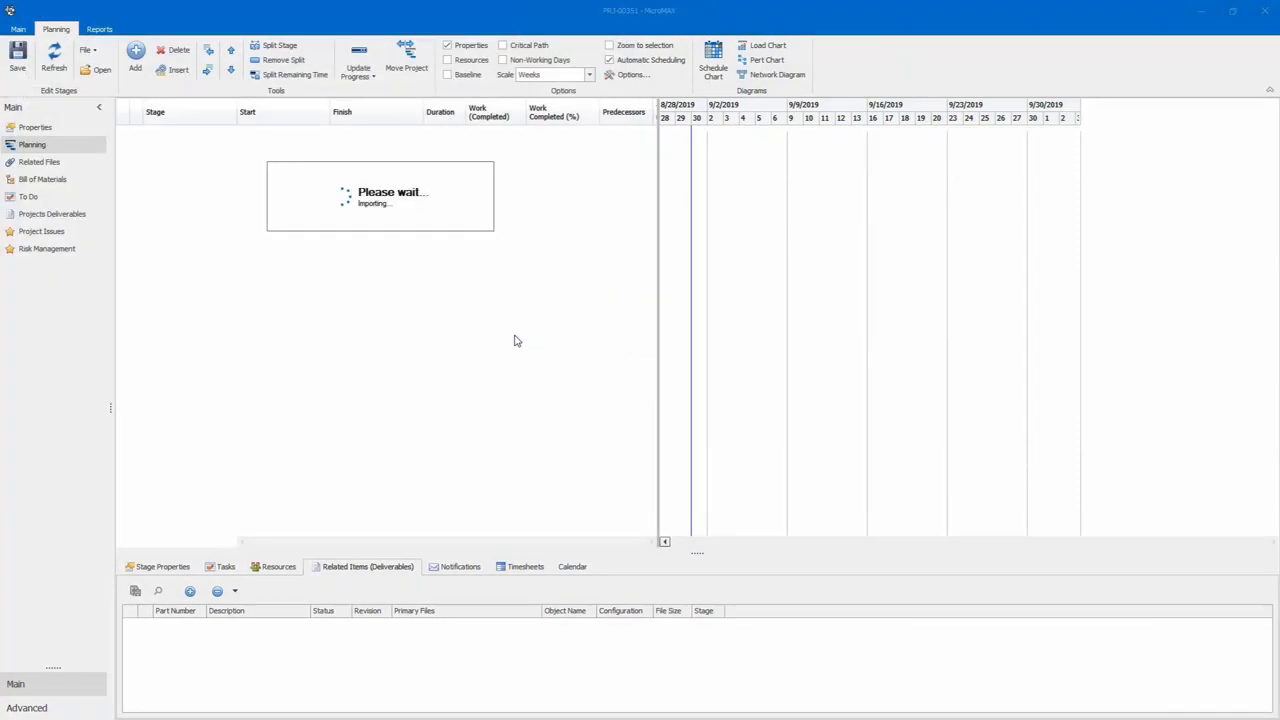
Show resources on the Gantt and add a Perform Analysis on Attached Models task to Presentation.
{"action": "left_click", "coordinate": [448, 61]}
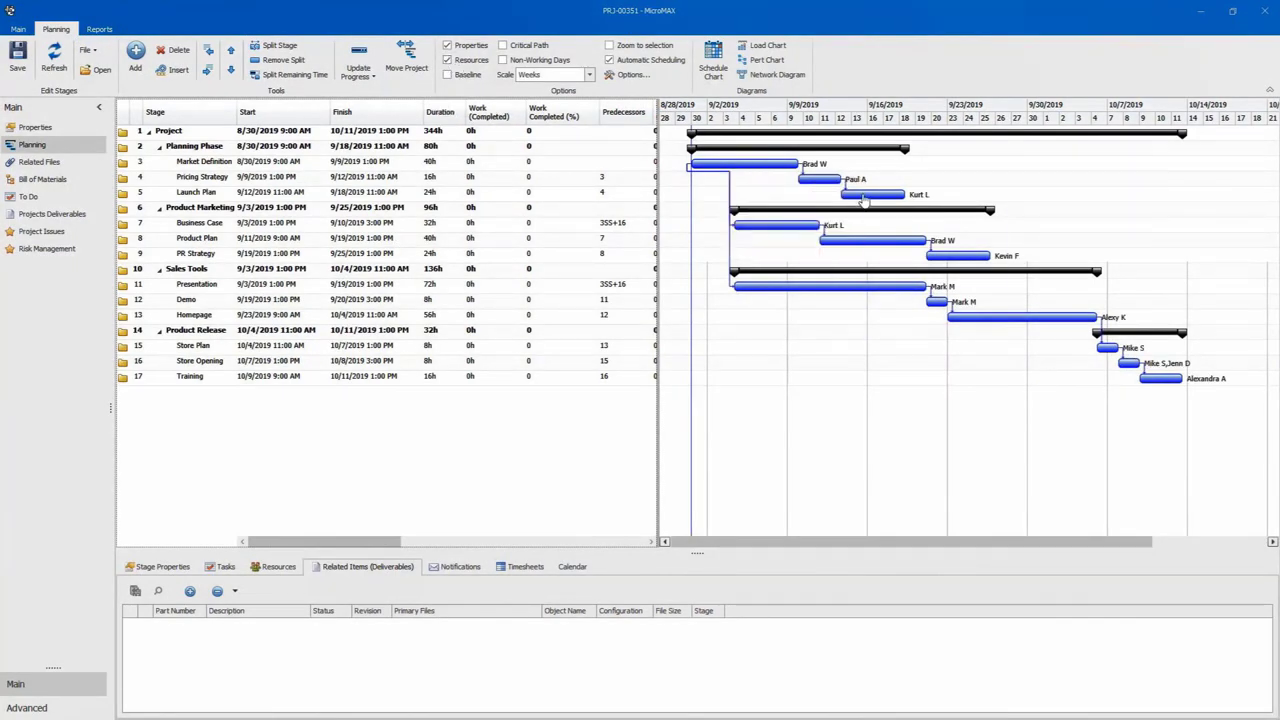
{"action": "mouse_move", "coordinate": [868, 200]}
{"action": "left_click", "coordinate": [226, 566]}
{"action": "left_click", "coordinate": [155, 585]}
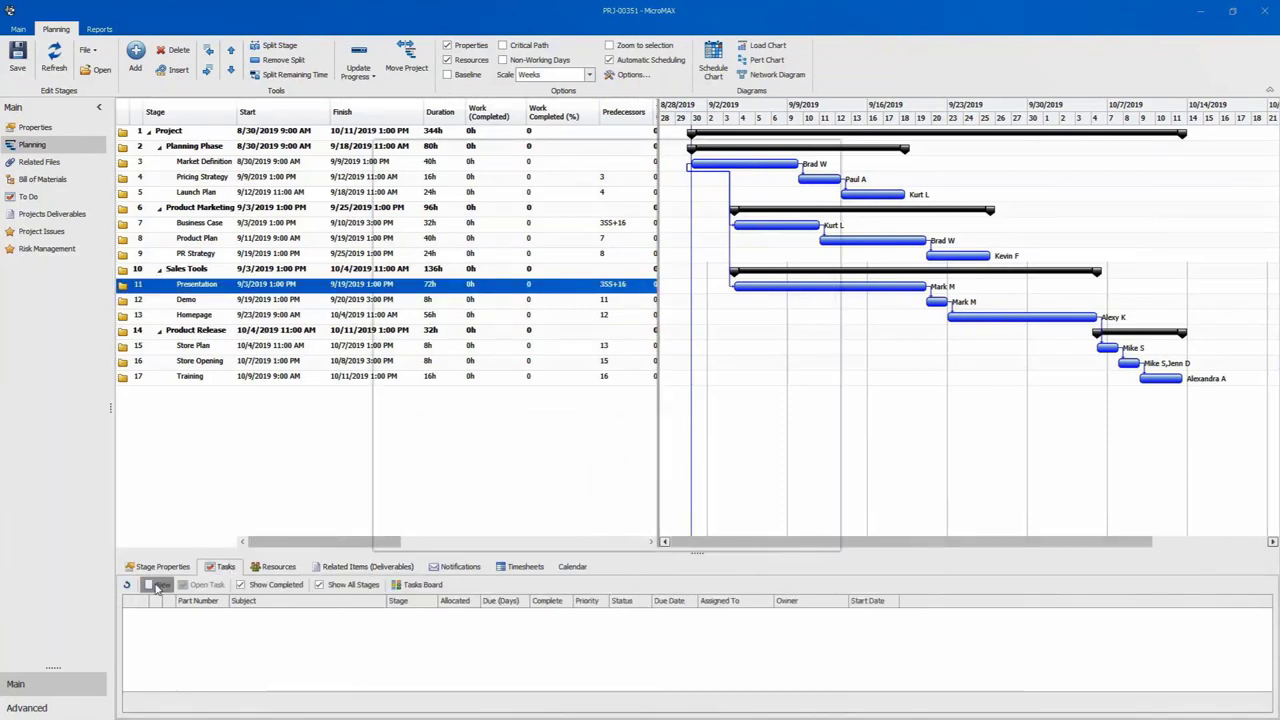
{"action": "left_click", "coordinate": [502, 265]}
{"action": "left_click", "coordinate": [515, 298]}
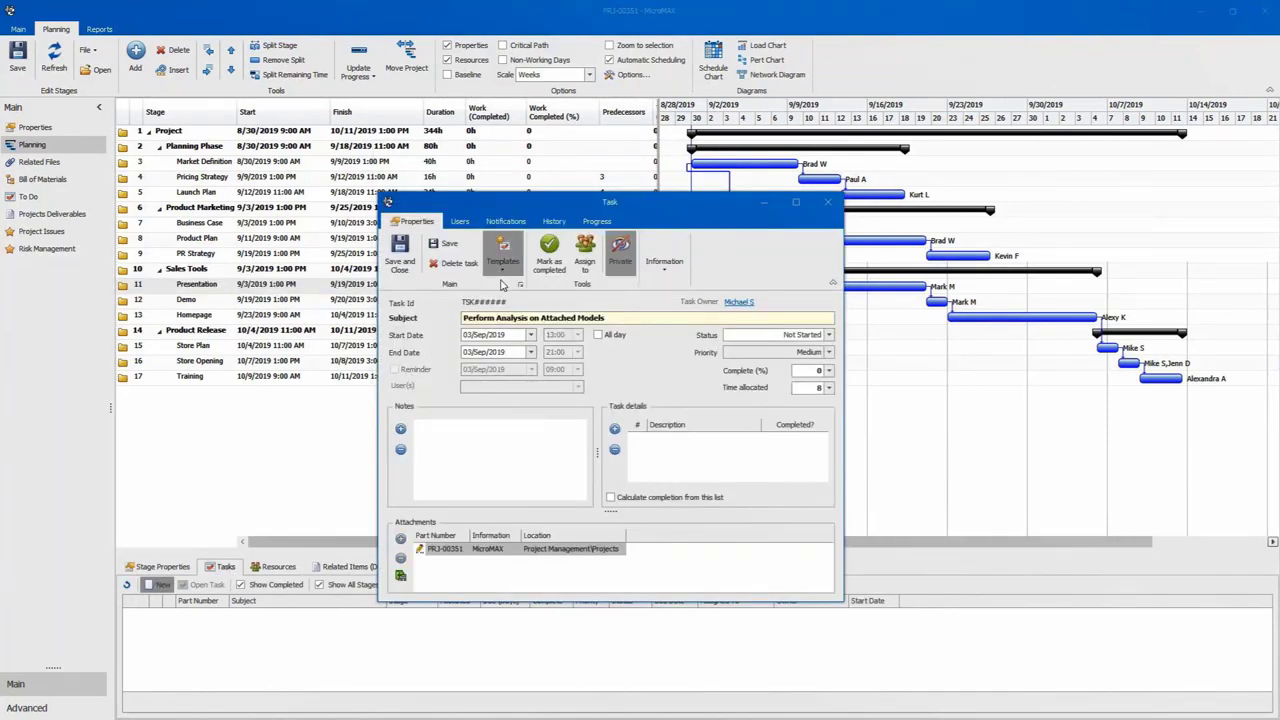
{"action": "left_click", "coordinate": [400, 255]}
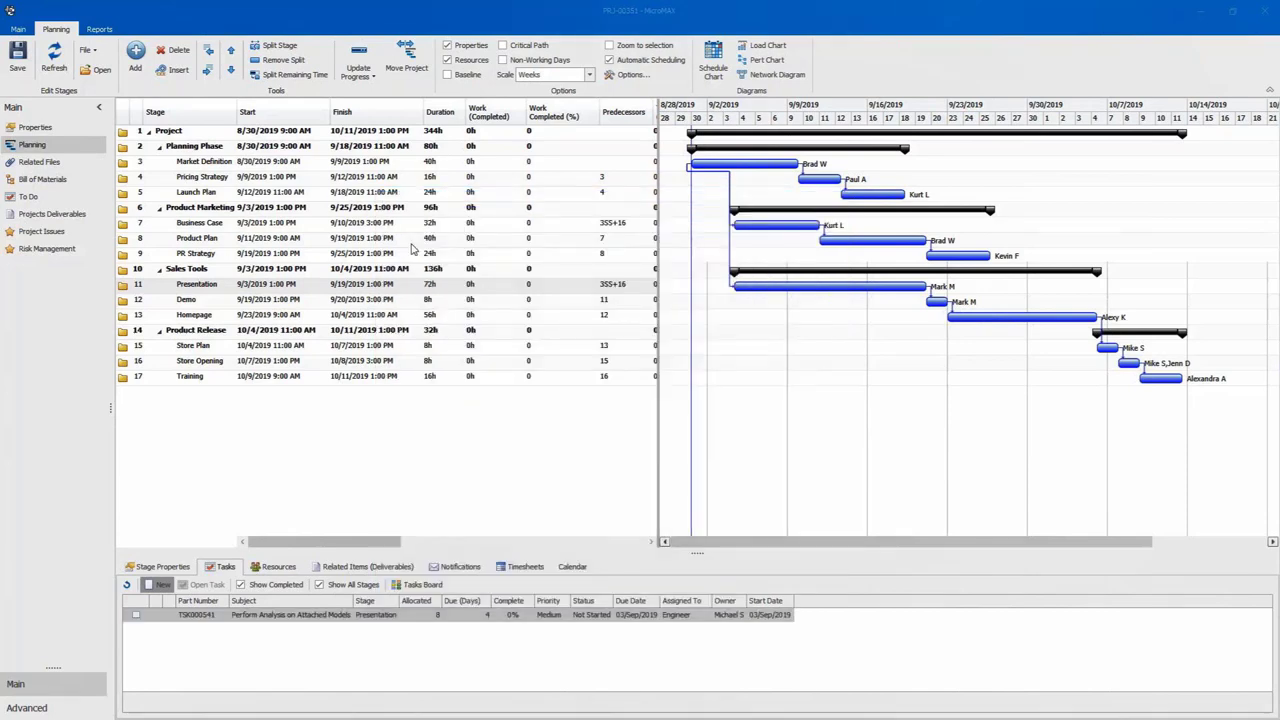
Review the resource schedule and resource load charts.
{"action": "left_click", "coordinate": [712, 66]}
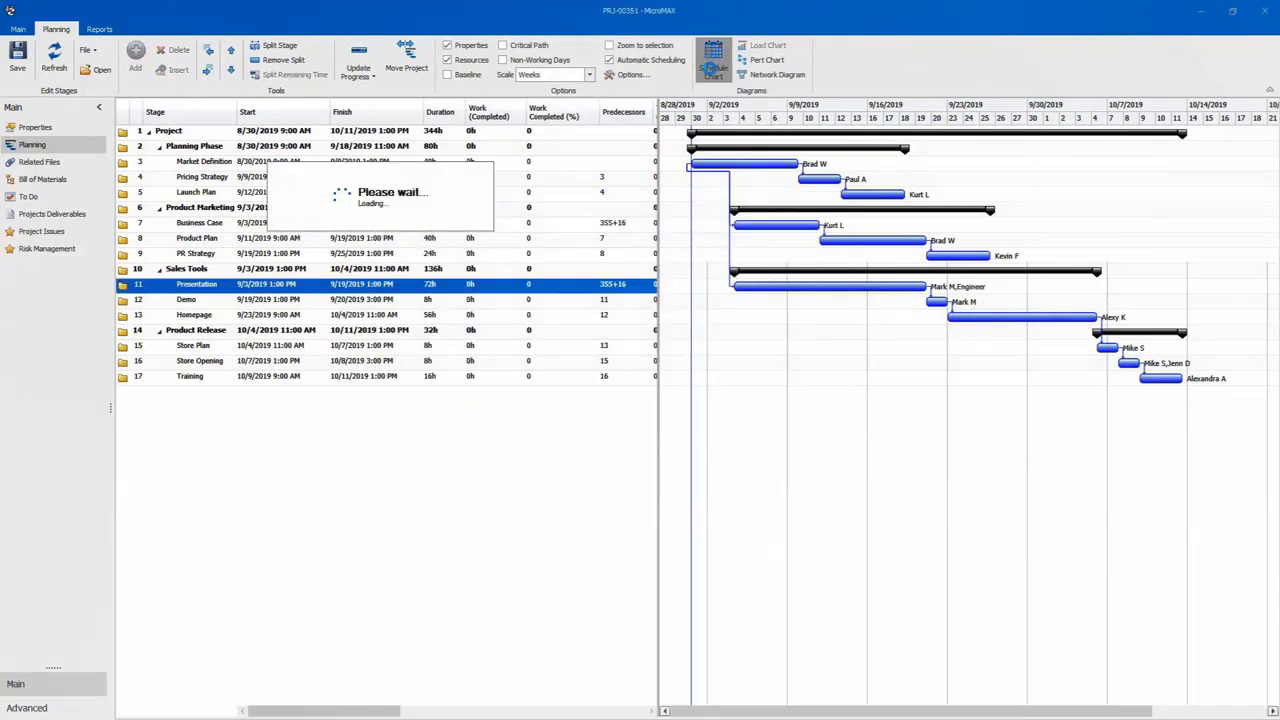
{"action": "left_click_drag", "start_coordinate": [592, 549], "coordinate": [584, 403]}
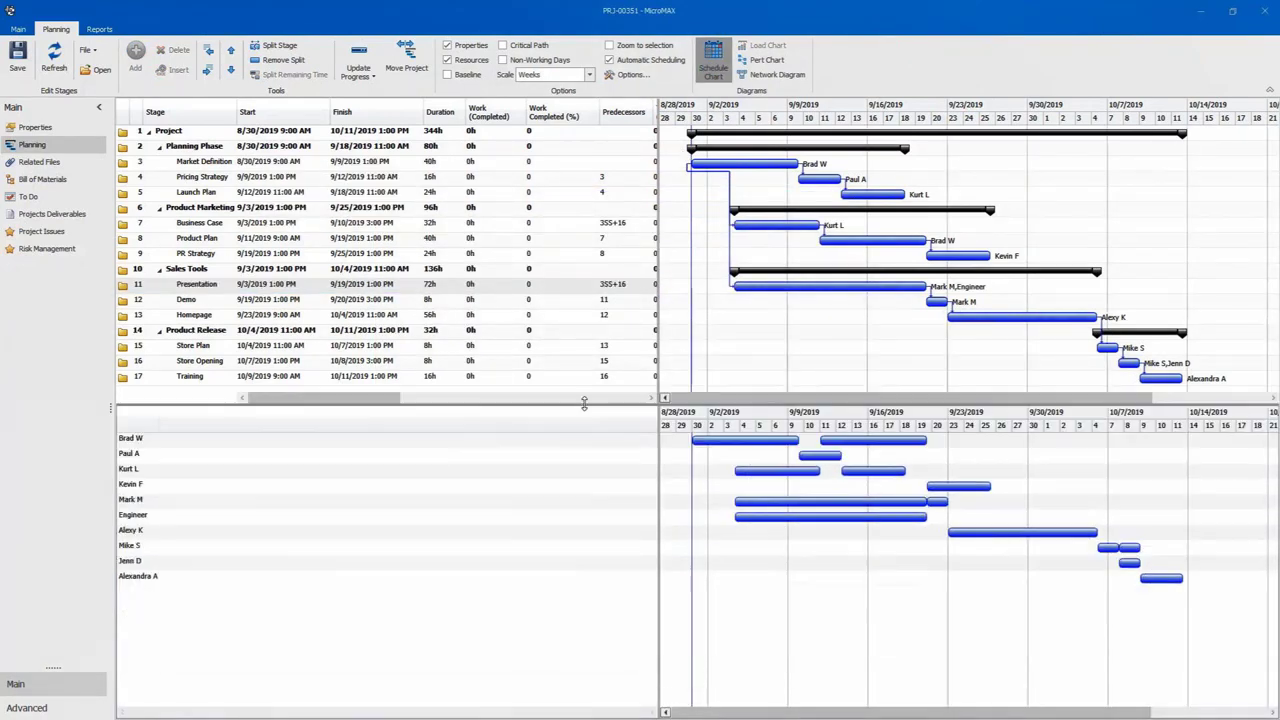
{"action": "left_click", "coordinate": [714, 66]}
{"action": "left_click", "coordinate": [757, 47]}
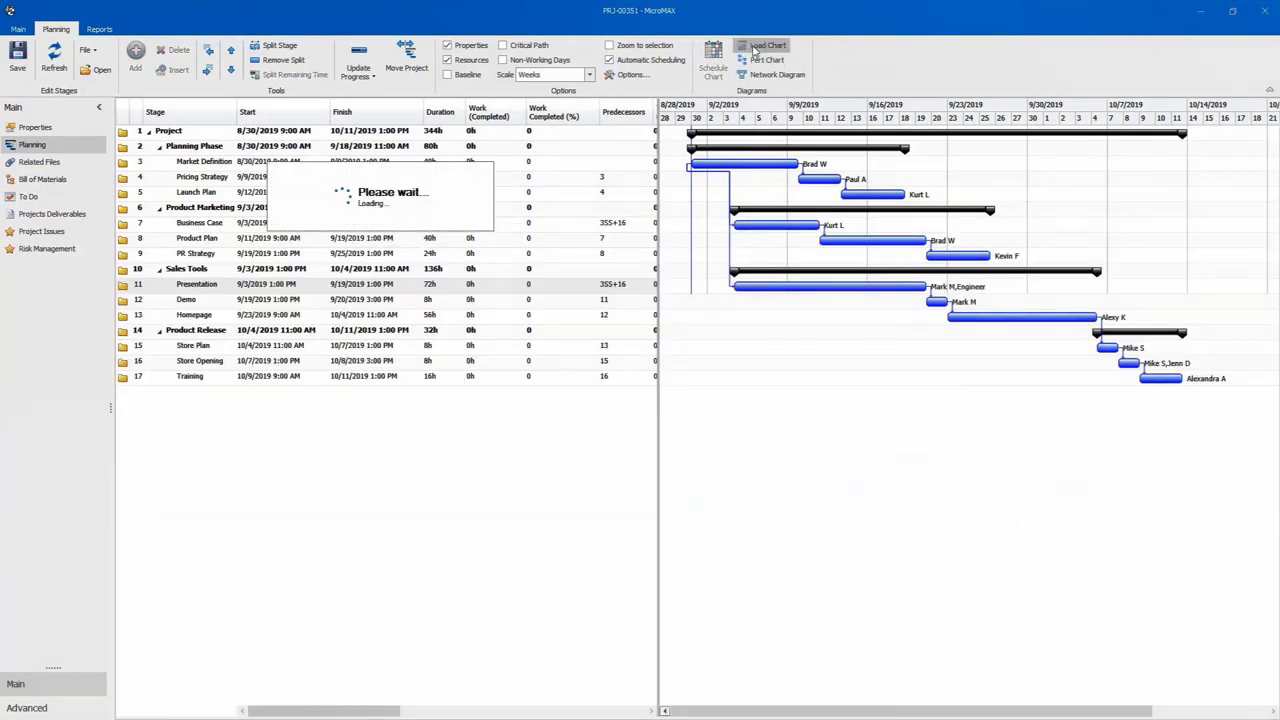
{"action": "left_click_drag", "start_coordinate": [745, 713], "coordinate": [703, 714]}
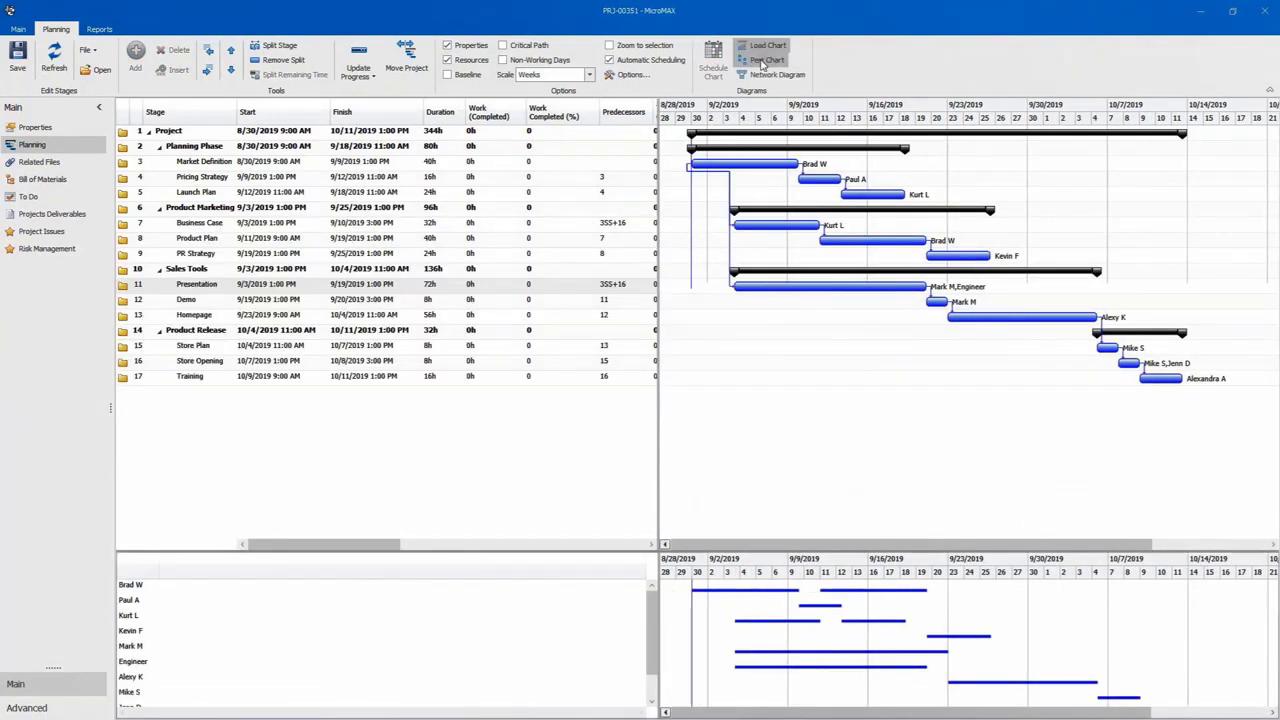
Review the PERT chart and the network diagram, then close them.
{"action": "left_click", "coordinate": [767, 60]}
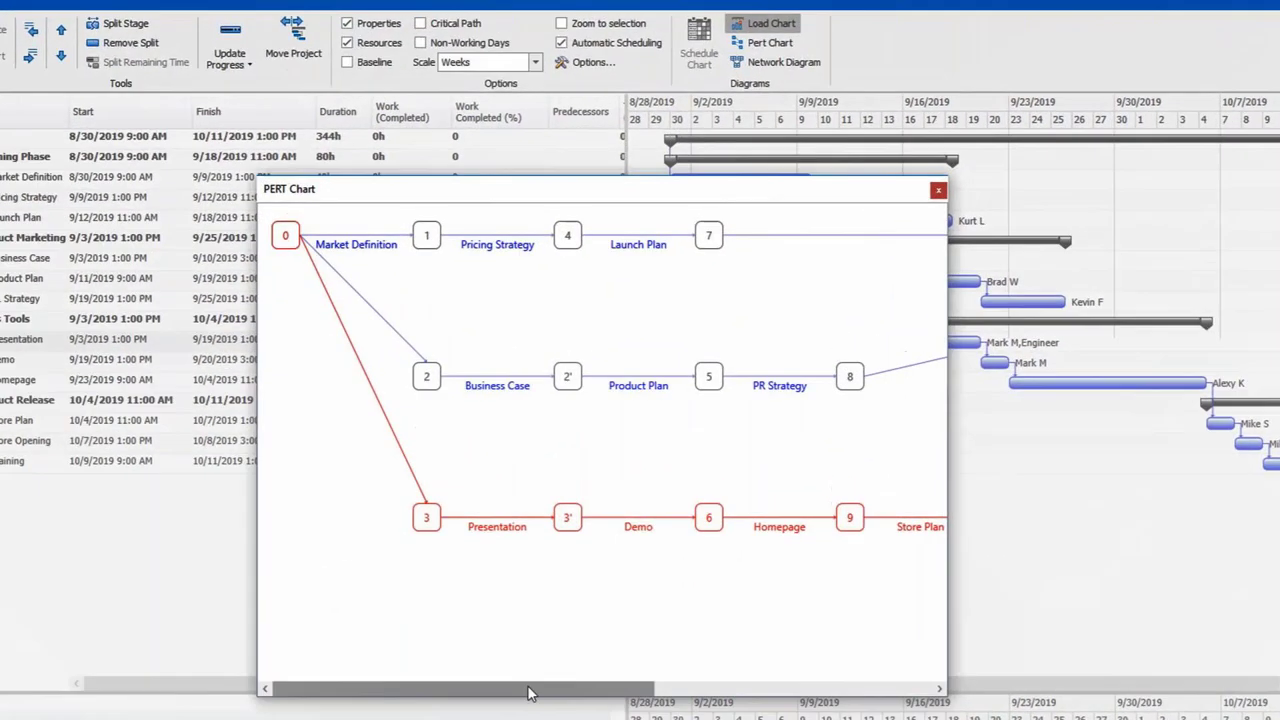
{"action": "left_click_drag", "start_coordinate": [530, 692], "coordinate": [819, 689]}
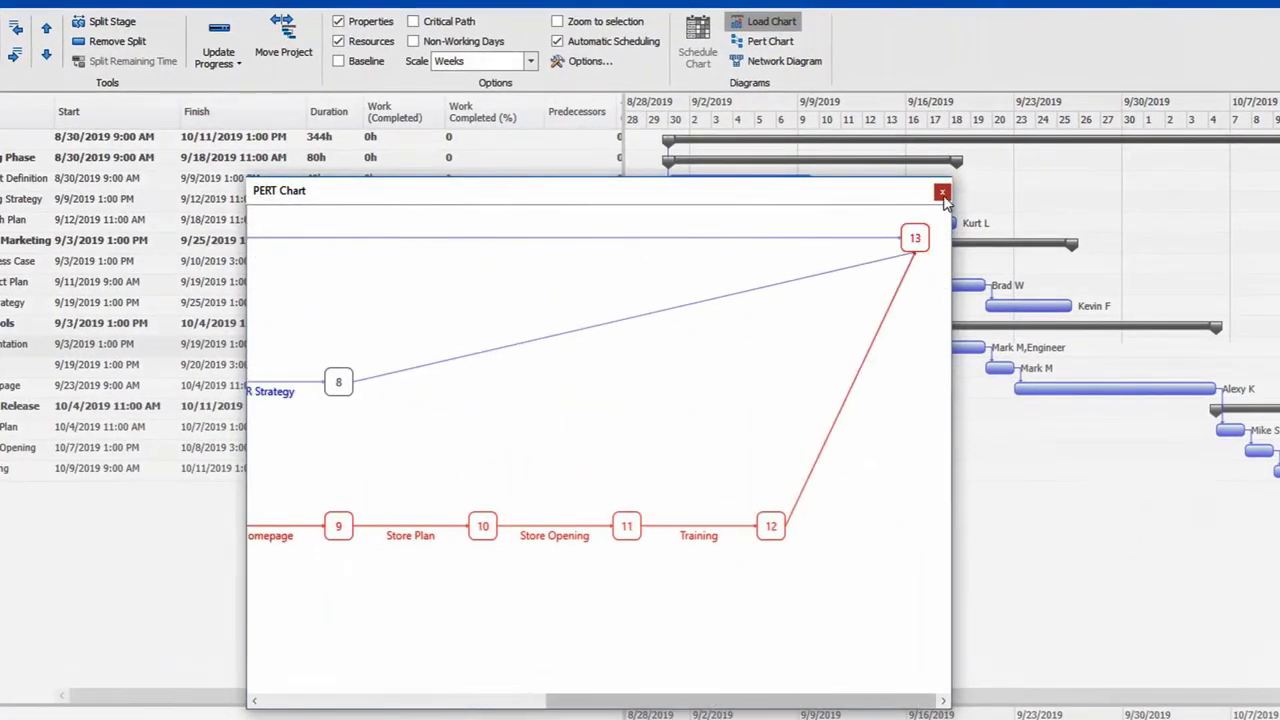
{"action": "left_click", "coordinate": [942, 192]}
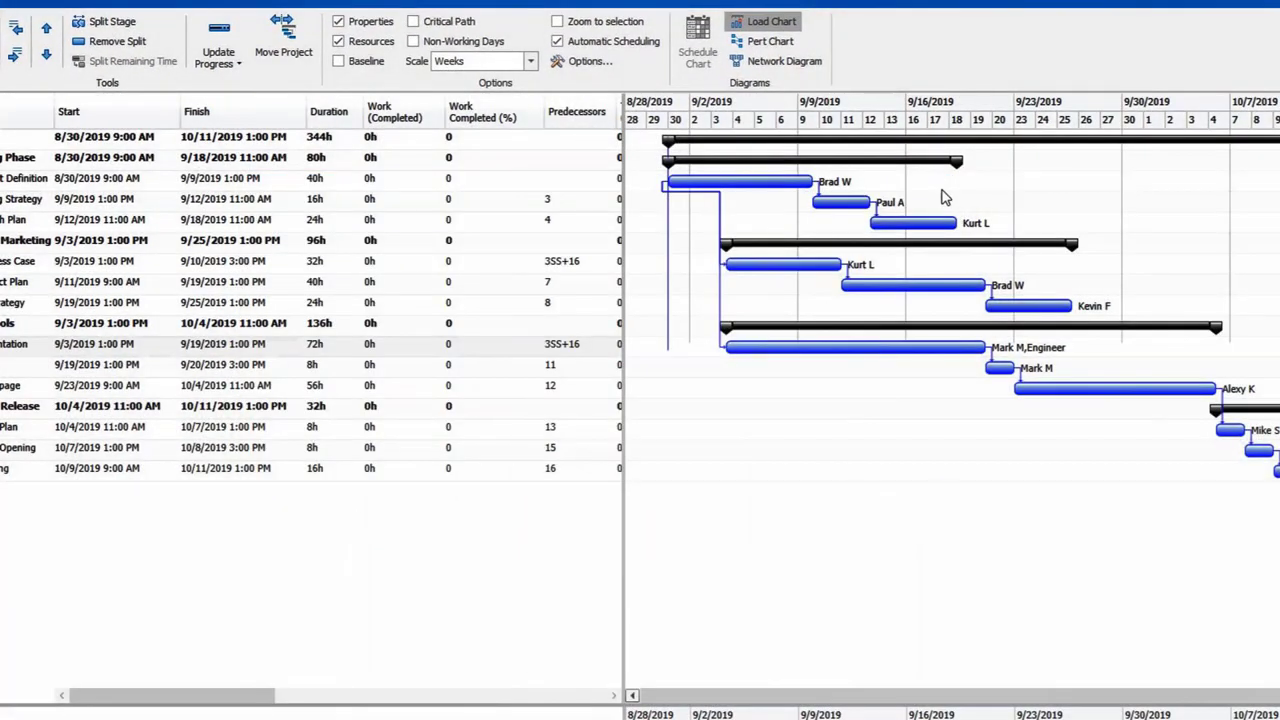
{"action": "left_click", "coordinate": [784, 61]}
{"action": "left_click_drag", "start_coordinate": [433, 710], "coordinate": [862, 707]}
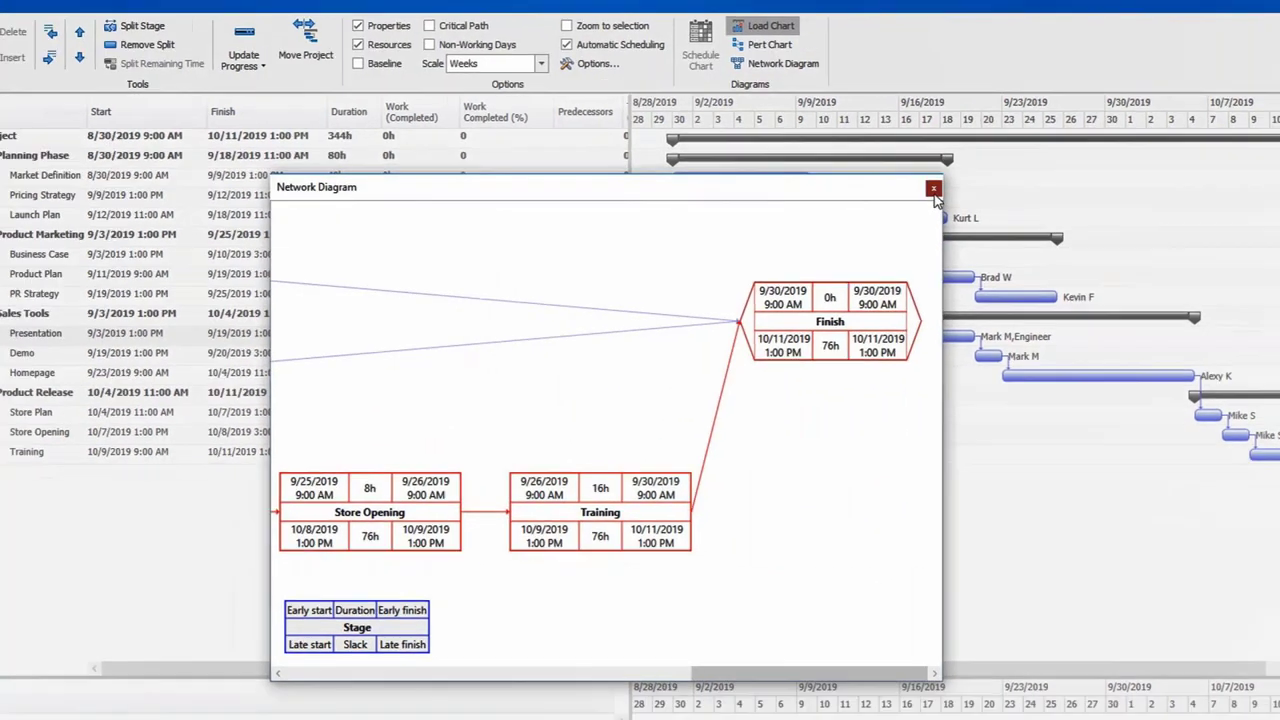
{"action": "left_click", "coordinate": [942, 192]}
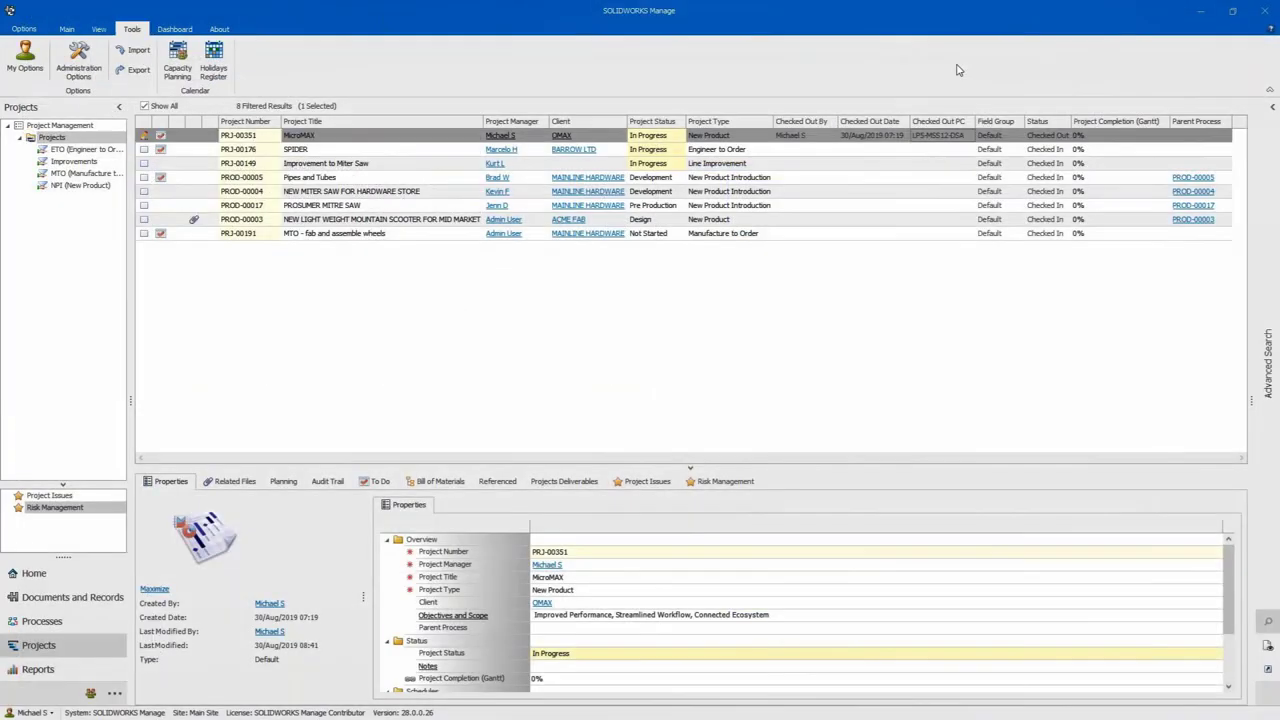
In Capacity Planning, include all users' availability and add the year's projects to demand.
{"action": "left_click", "coordinate": [177, 62]}
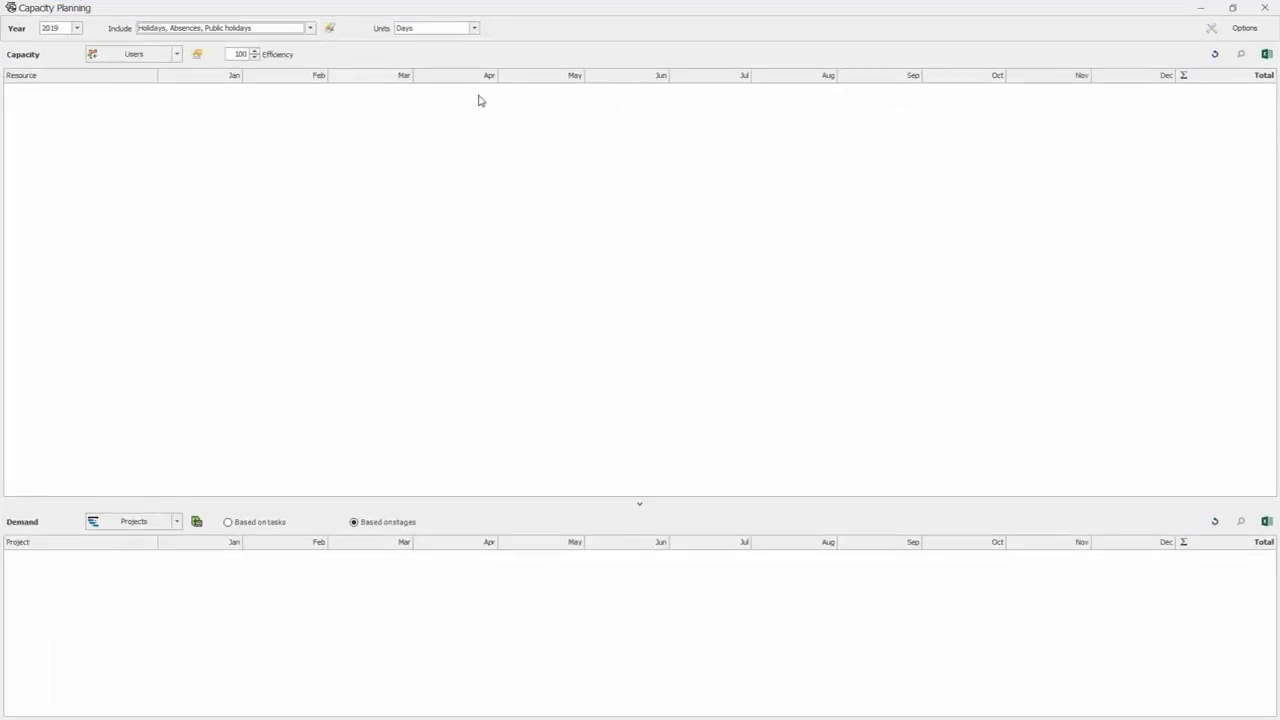
{"action": "left_click", "coordinate": [163, 55]}
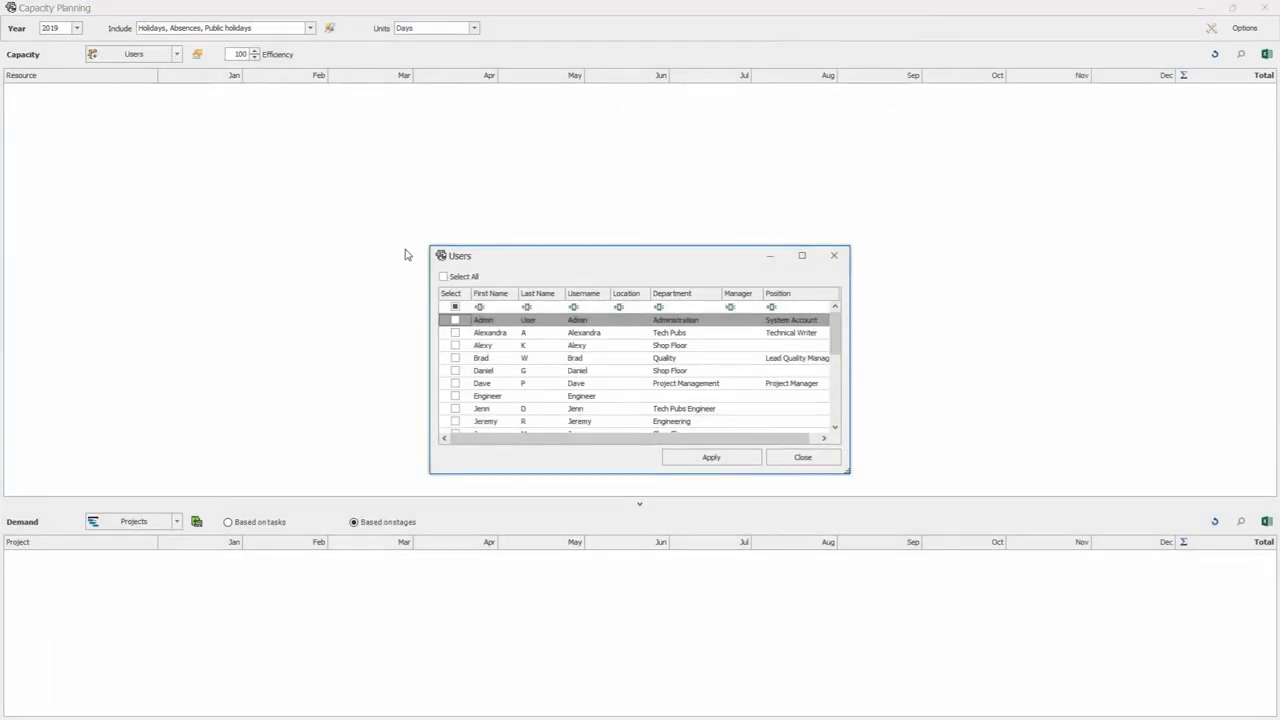
{"action": "left_click", "coordinate": [444, 277]}
{"action": "left_click", "coordinate": [707, 459]}
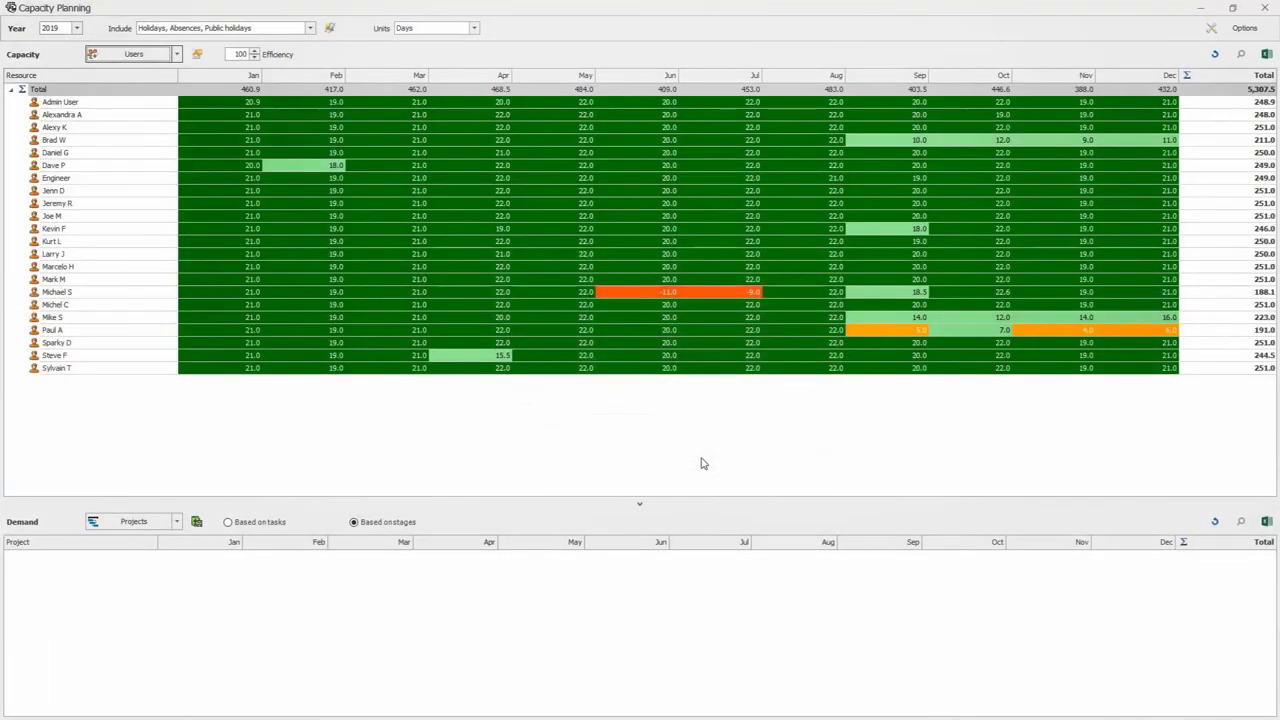
{"action": "left_click", "coordinate": [135, 521]}
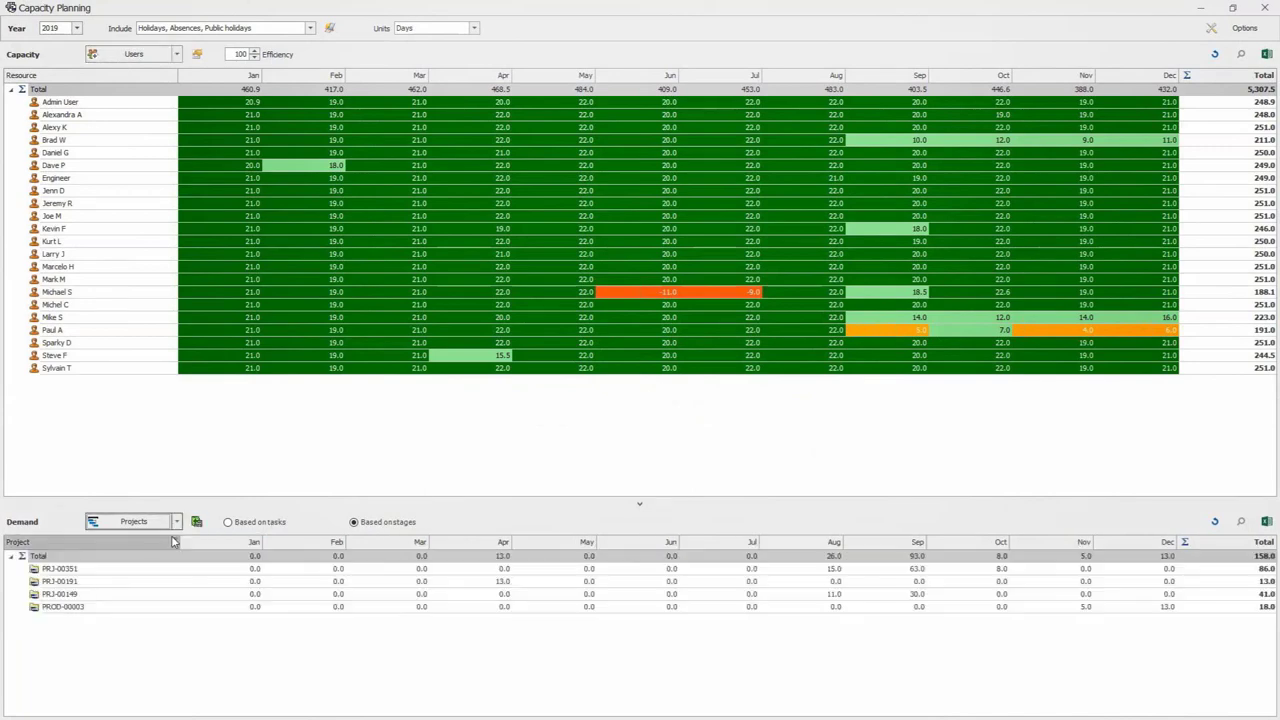
{"action": "left_click_drag", "start_coordinate": [237, 470], "coordinate": [245, 388]}
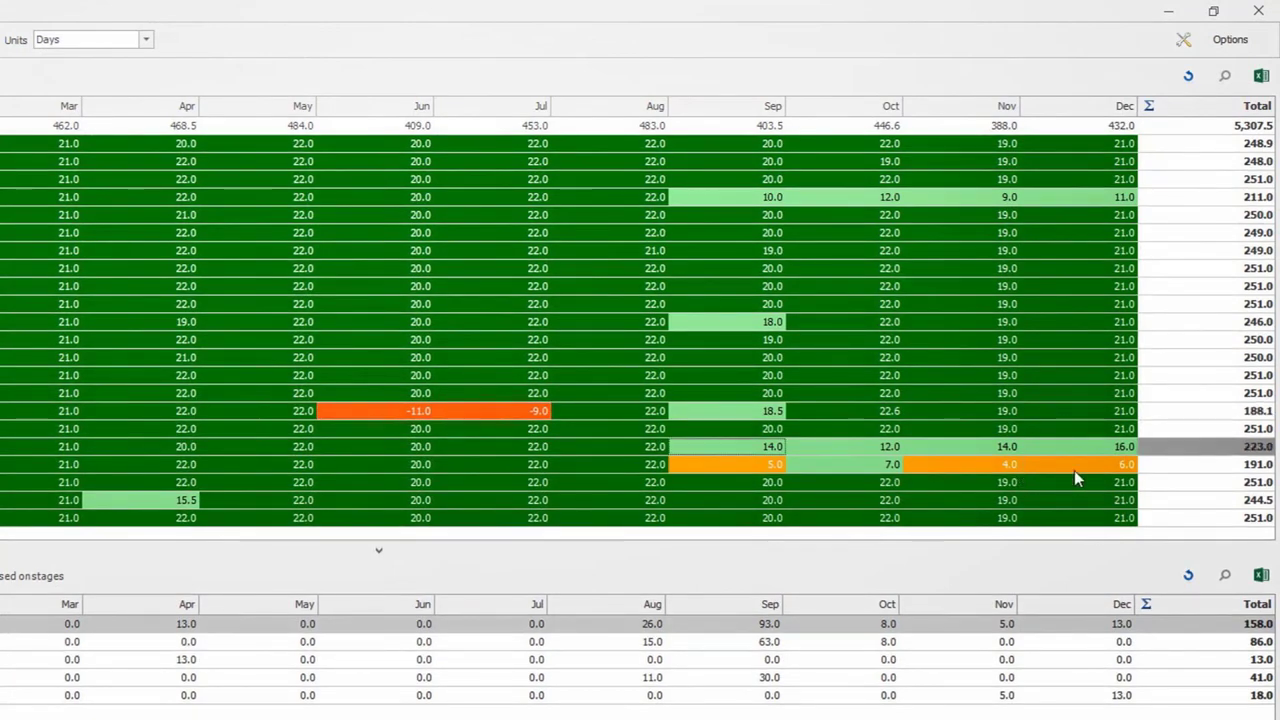
{"action": "left_click", "coordinate": [1066, 660]}
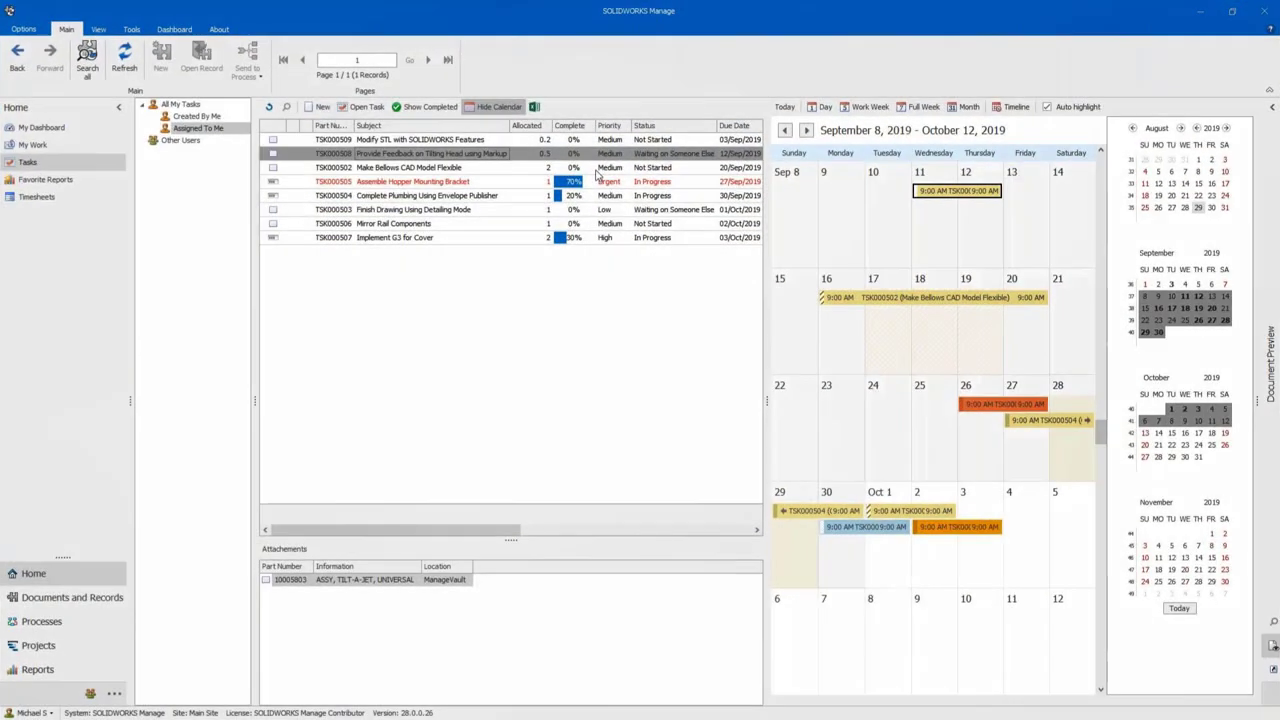
Step through the assigned tasks to the Implement G3 for Cover task.
{"action": "left_click", "coordinate": [600, 167]}
{"action": "left_click", "coordinate": [598, 181]}
{"action": "left_click", "coordinate": [597, 196]}
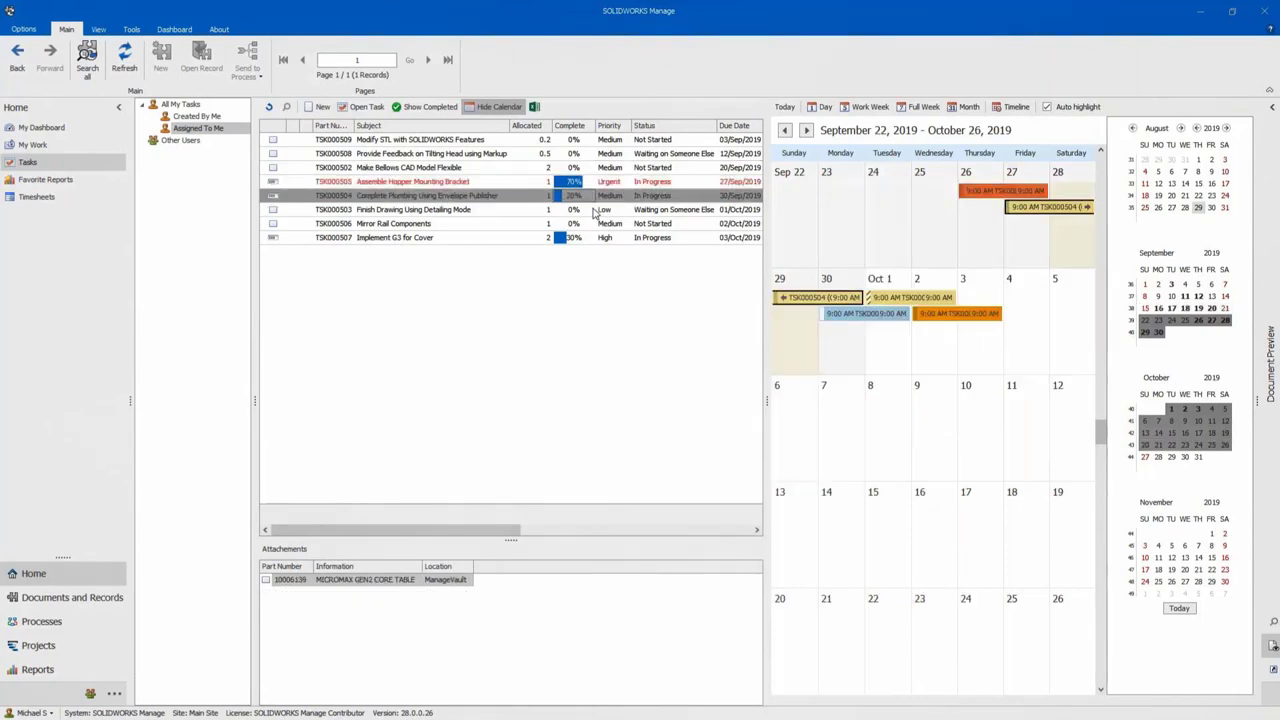
{"action": "left_click", "coordinate": [596, 209]}
{"action": "left_click", "coordinate": [594, 224]}
{"action": "left_click", "coordinate": [592, 238]}
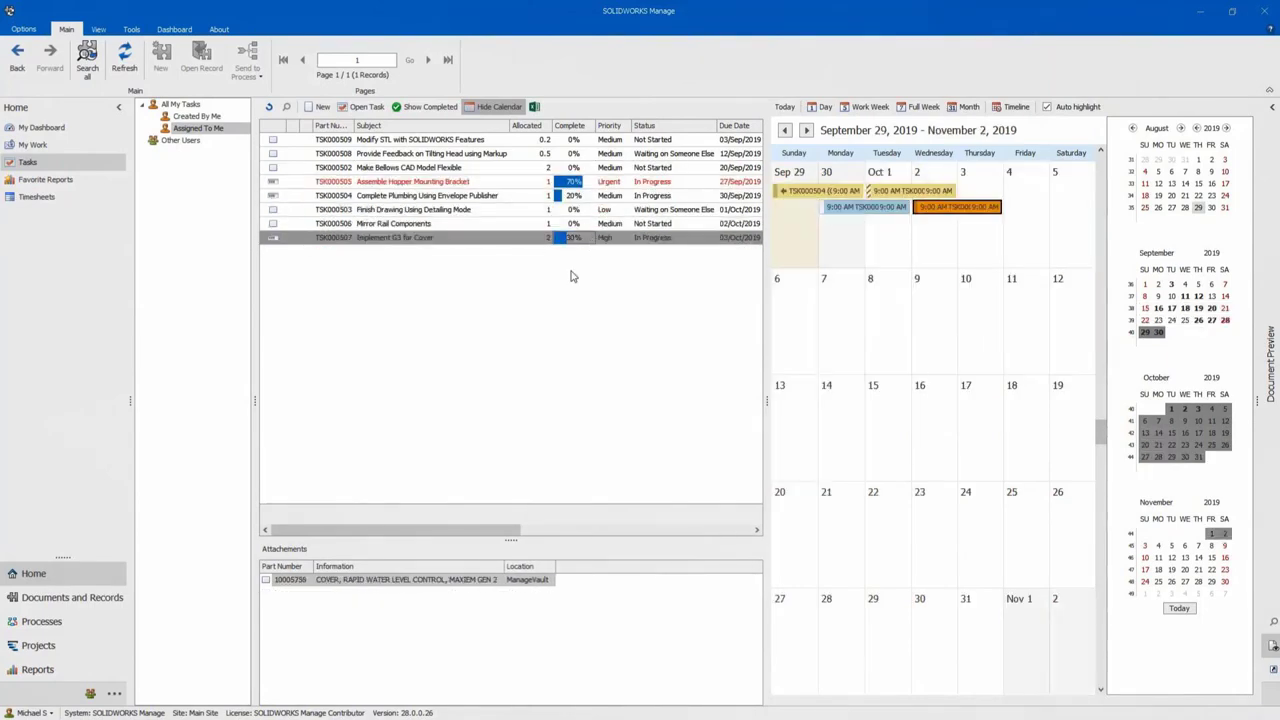
Open the cover's record in Documents and Records, inspect its 3D preview, then select the hopper bracket assembly.
{"action": "right_click", "coordinate": [445, 583]}
{"action": "left_click", "coordinate": [478, 606]}
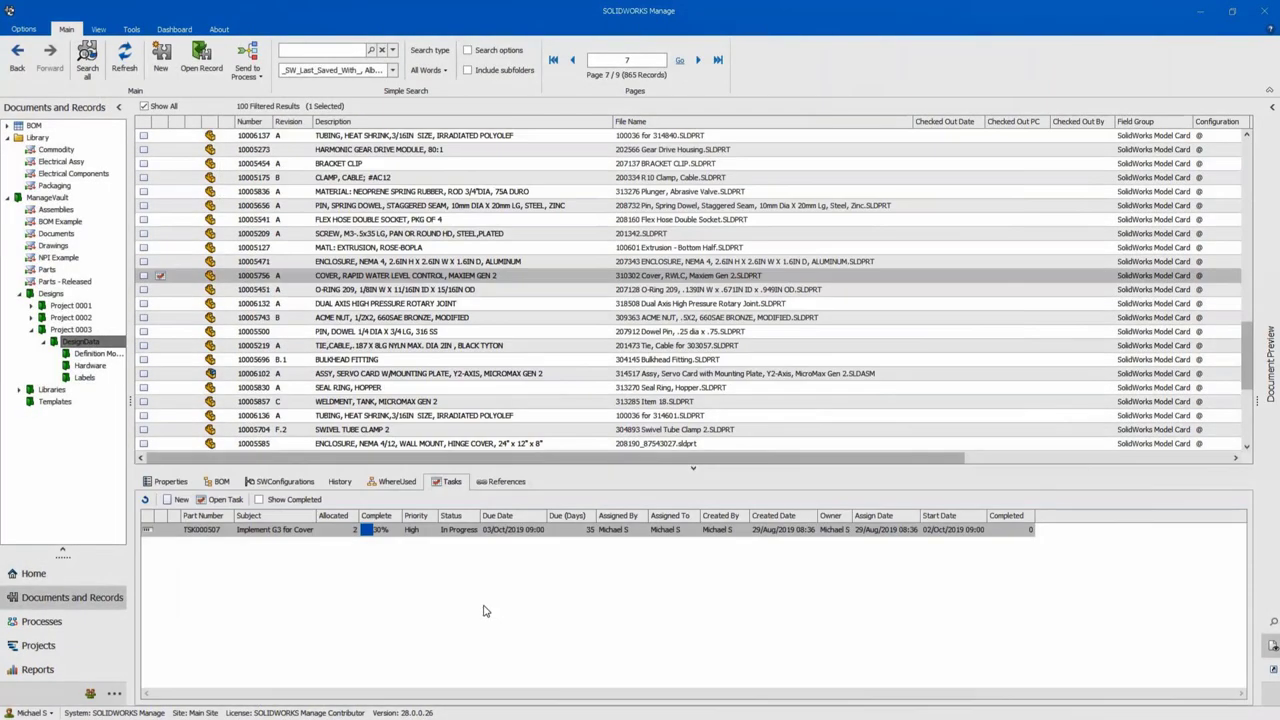
{"action": "left_click", "coordinate": [1271, 655]}
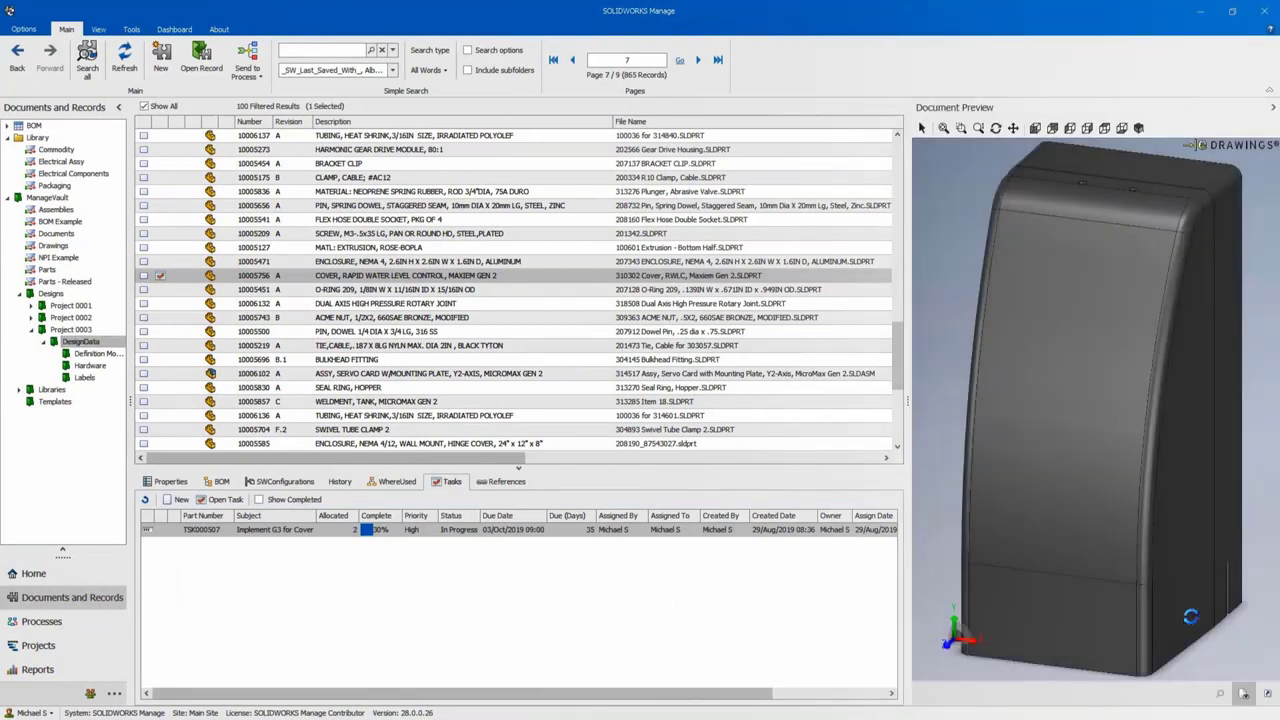
{"action": "left_click_drag", "start_coordinate": [1191, 617], "coordinate": [1004, 553]}
{"action": "left_click", "coordinate": [1272, 107]}
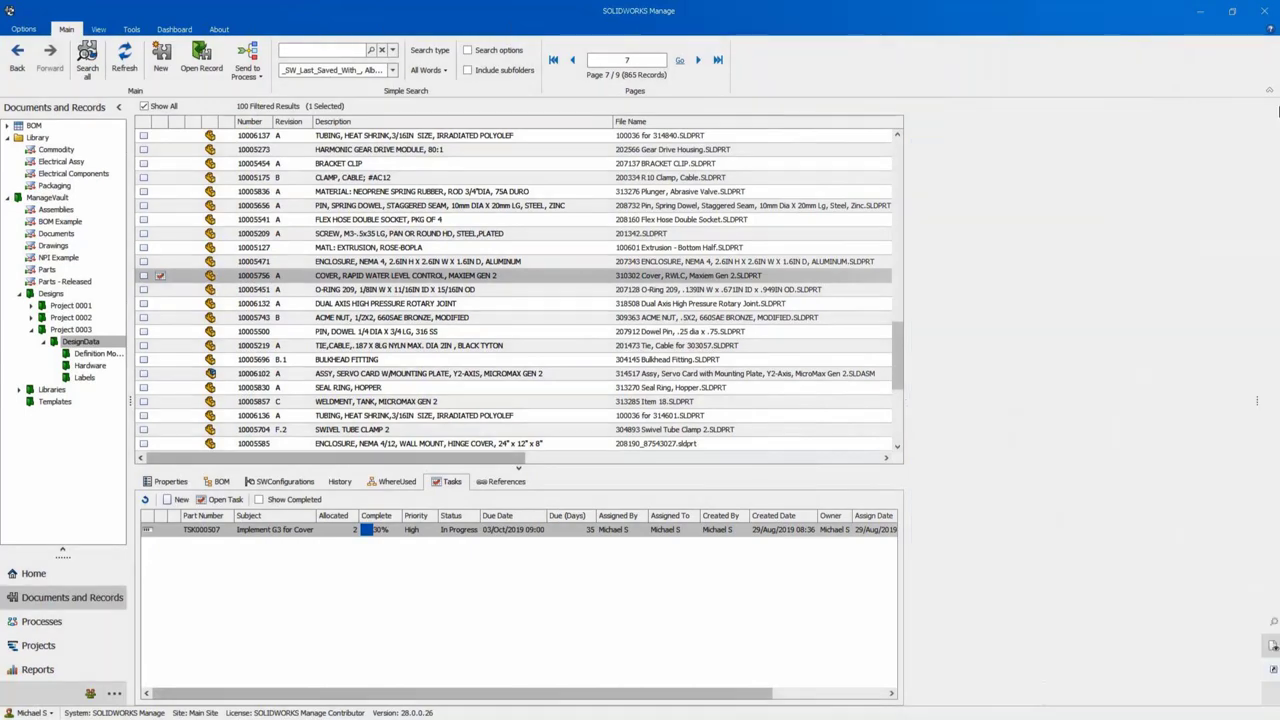
{"action": "left_click_drag", "start_coordinate": [1245, 350], "coordinate": [1230, 175]}
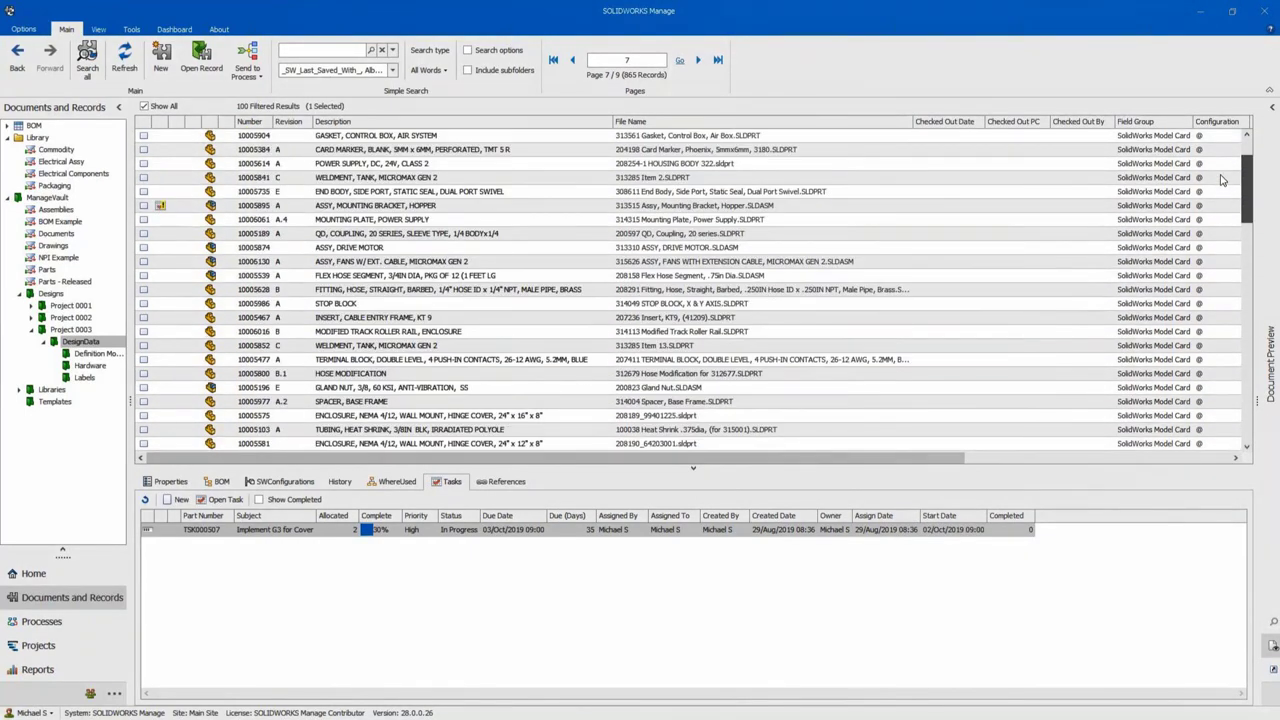
{"action": "left_click", "coordinate": [190, 207]}
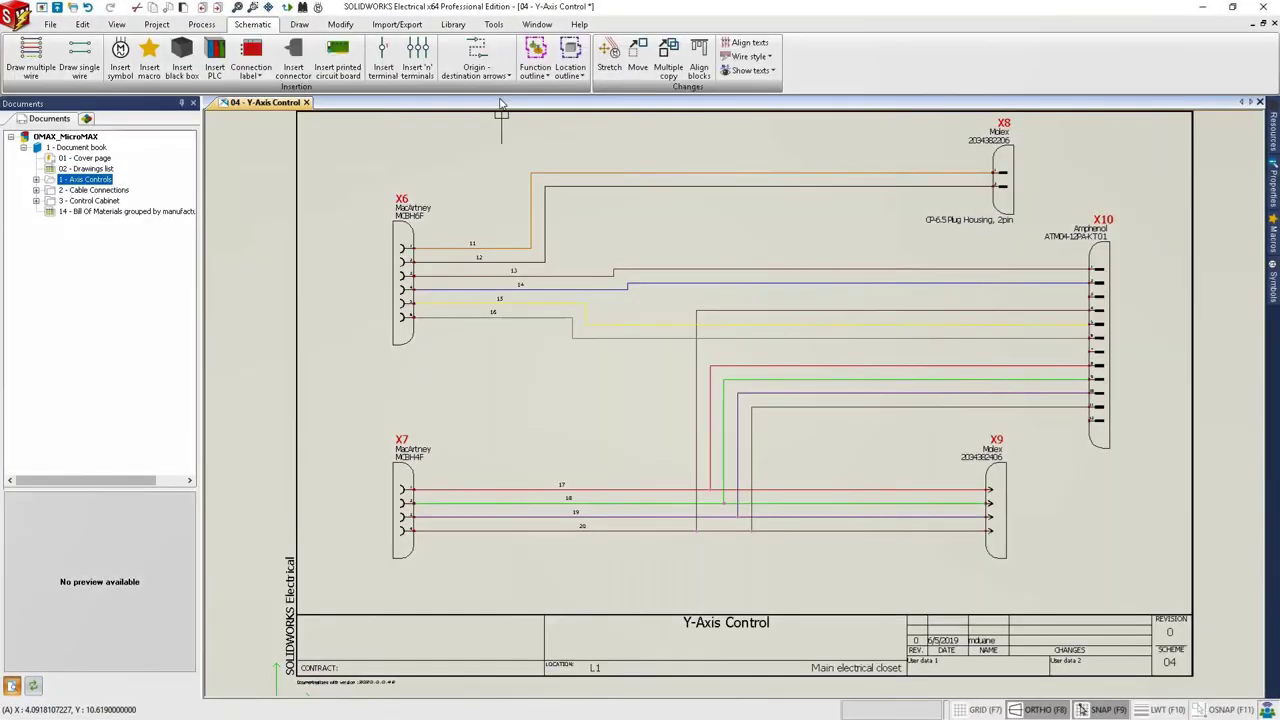
Create a new Contractor profile in the Electrical user rights manager.
{"action": "left_click", "coordinate": [494, 25]}
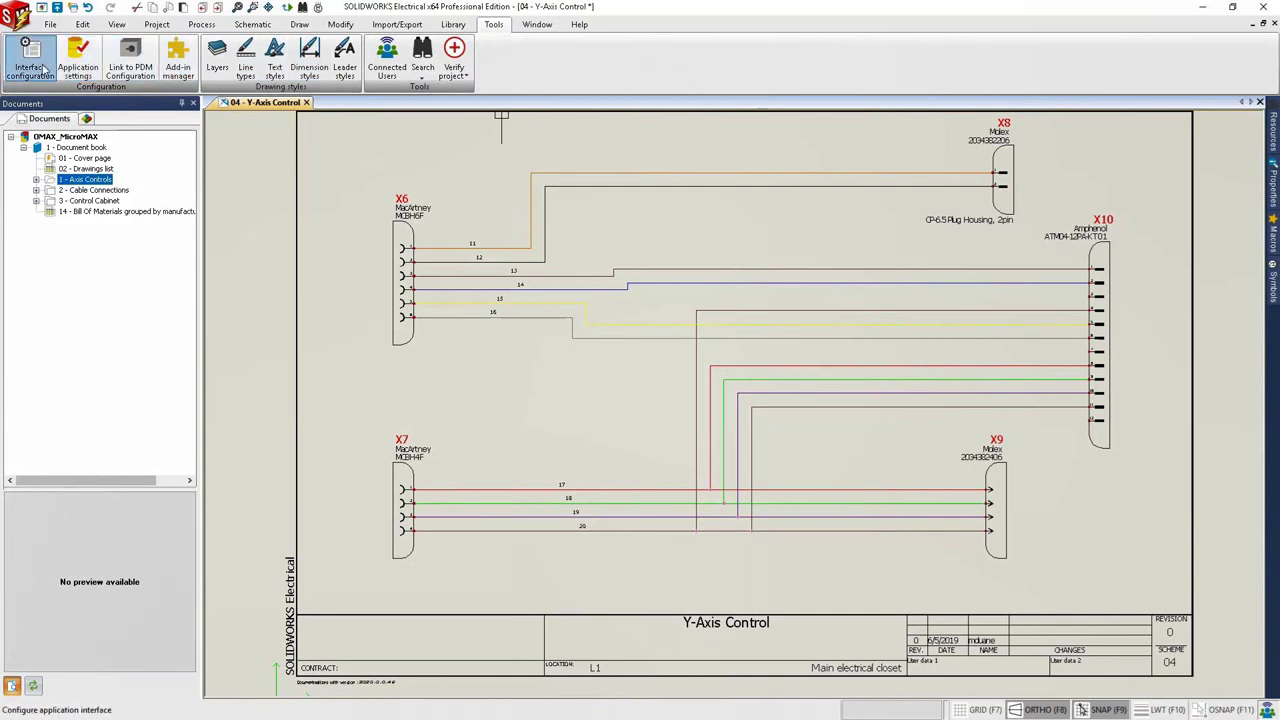
{"action": "left_click", "coordinate": [33, 62]}
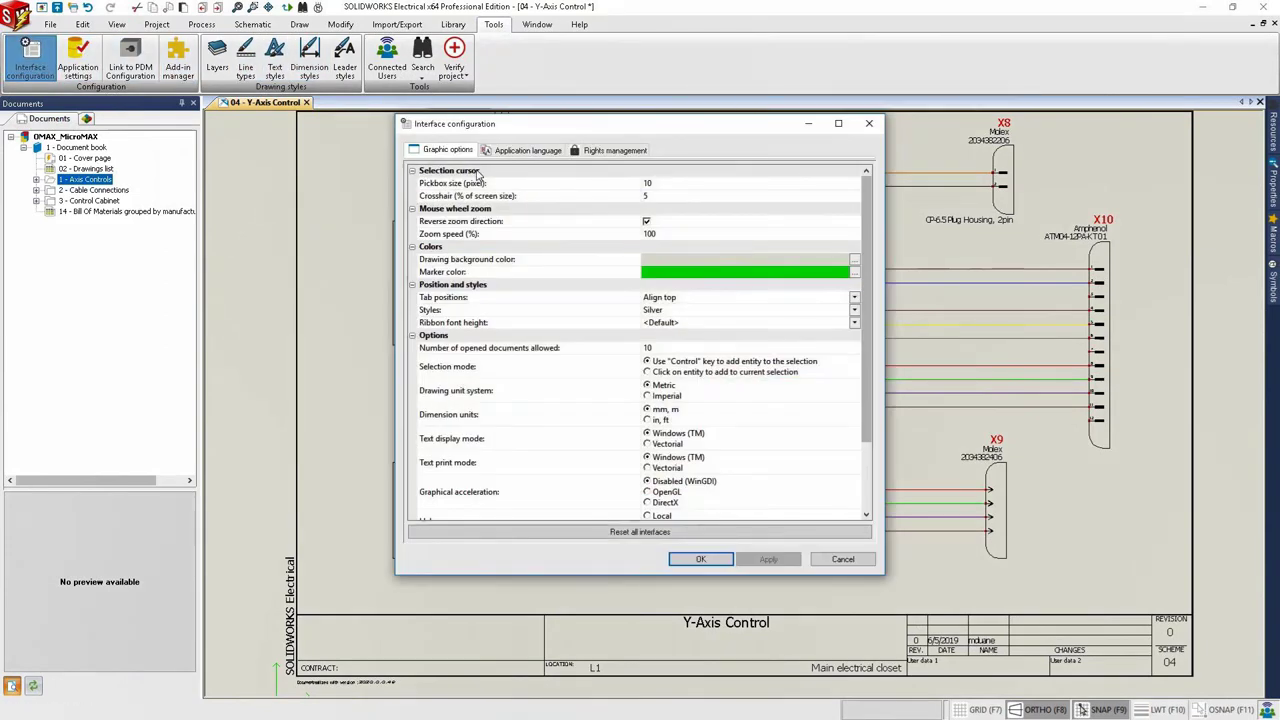
{"action": "left_click", "coordinate": [605, 150]}
{"action": "left_click", "coordinate": [747, 254]}
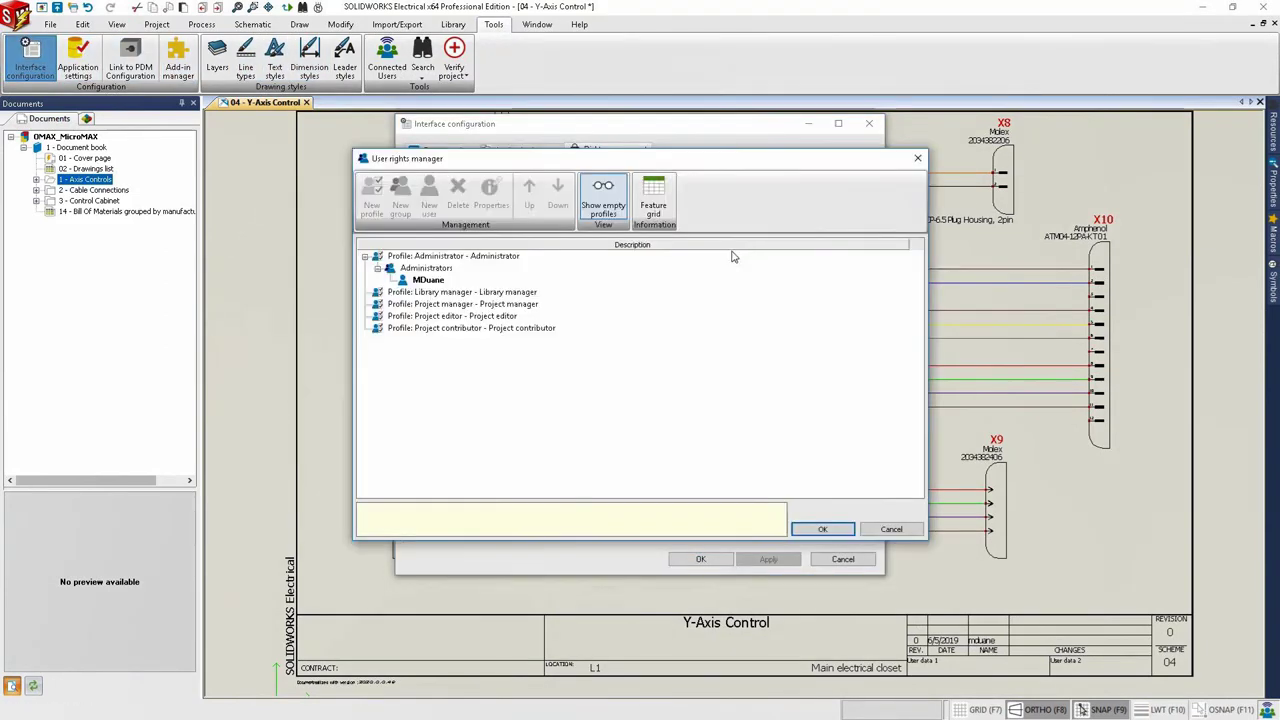
{"action": "left_click", "coordinate": [512, 317]}
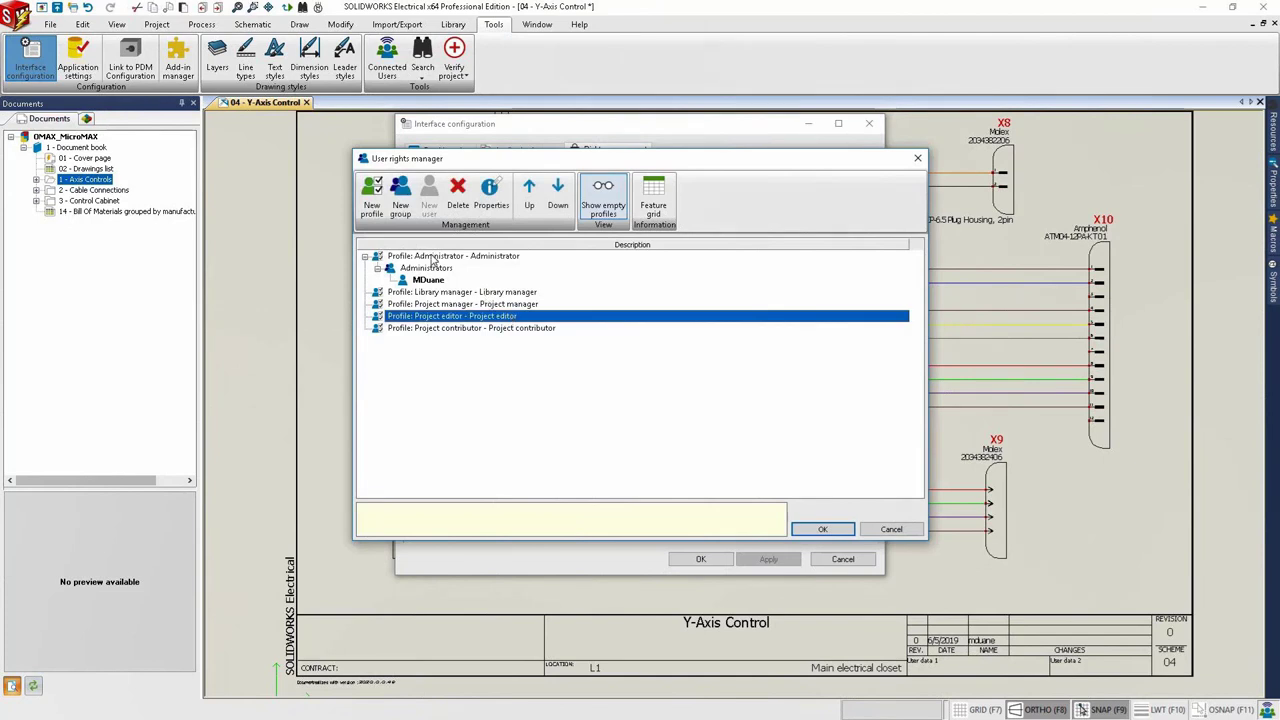
{"action": "type", "text": "Contractor"}
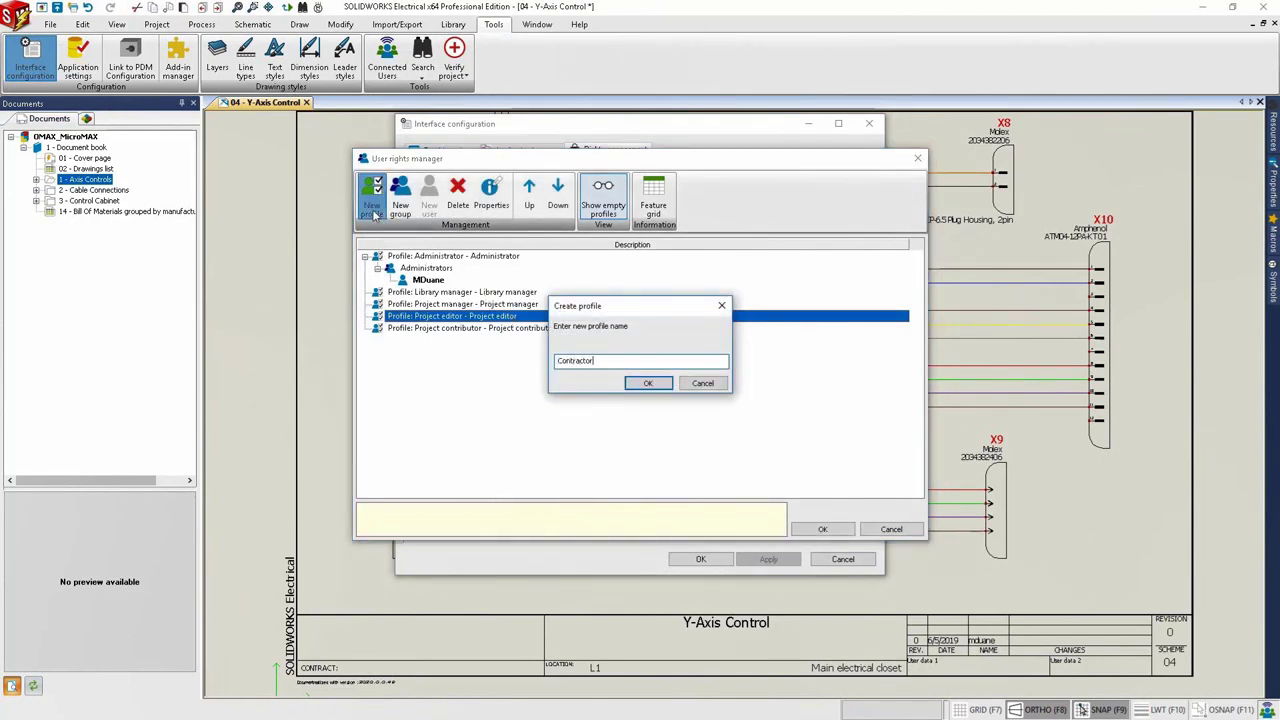
{"action": "key", "text": "Return"}
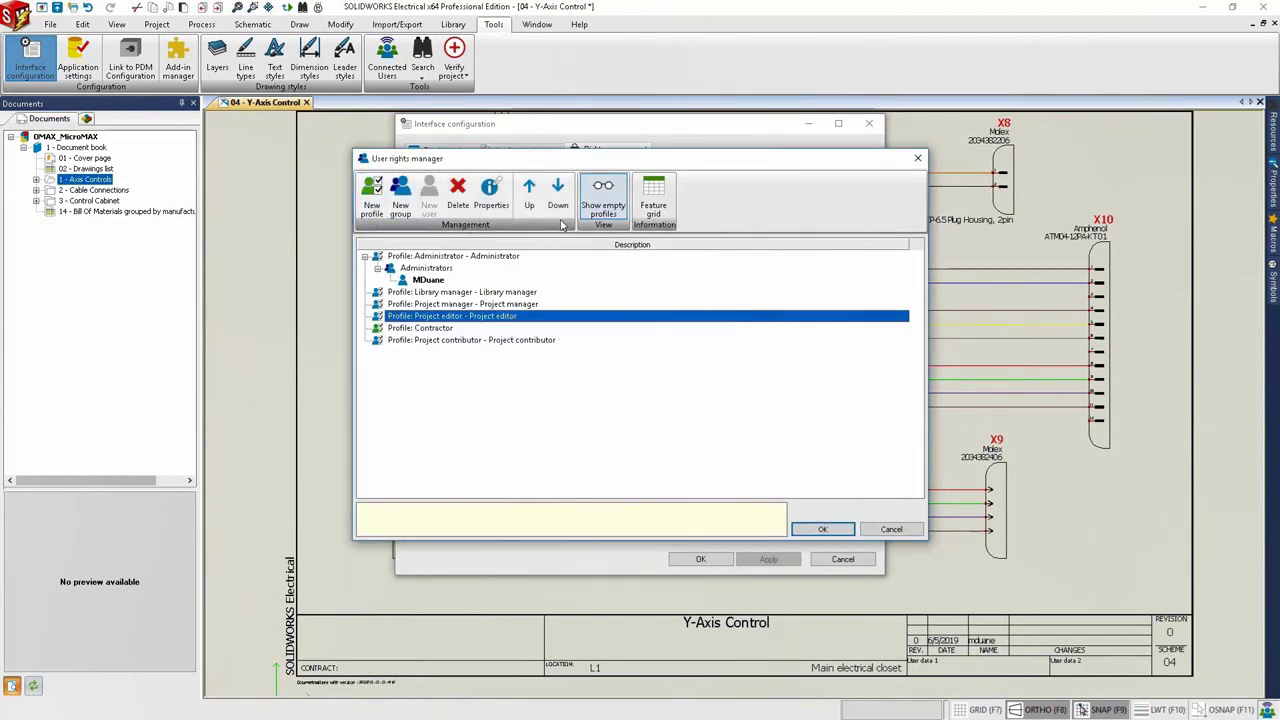
Remove Contractor's Renumber drawings, Change location and Change function rights, then save the configuration.
{"action": "left_click", "coordinate": [650, 205]}
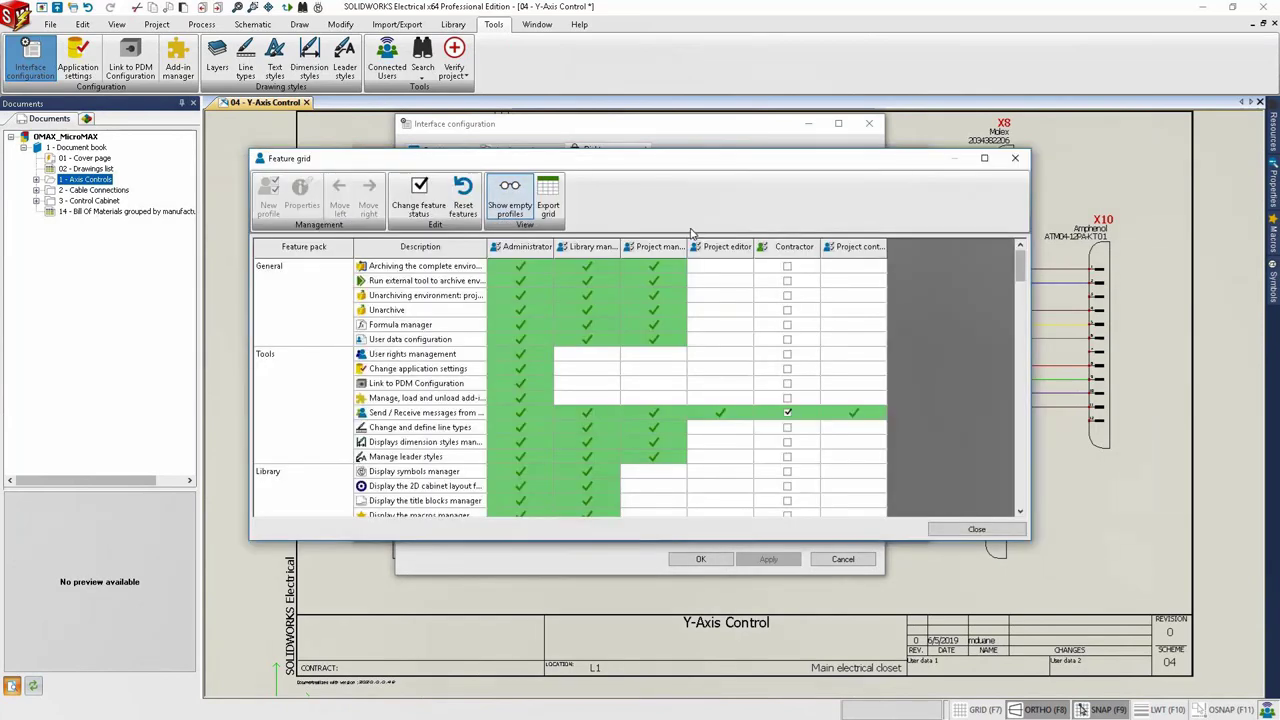
{"action": "scroll", "coordinate": [807, 303], "scroll_direction": "down", "scroll_amount": 15}
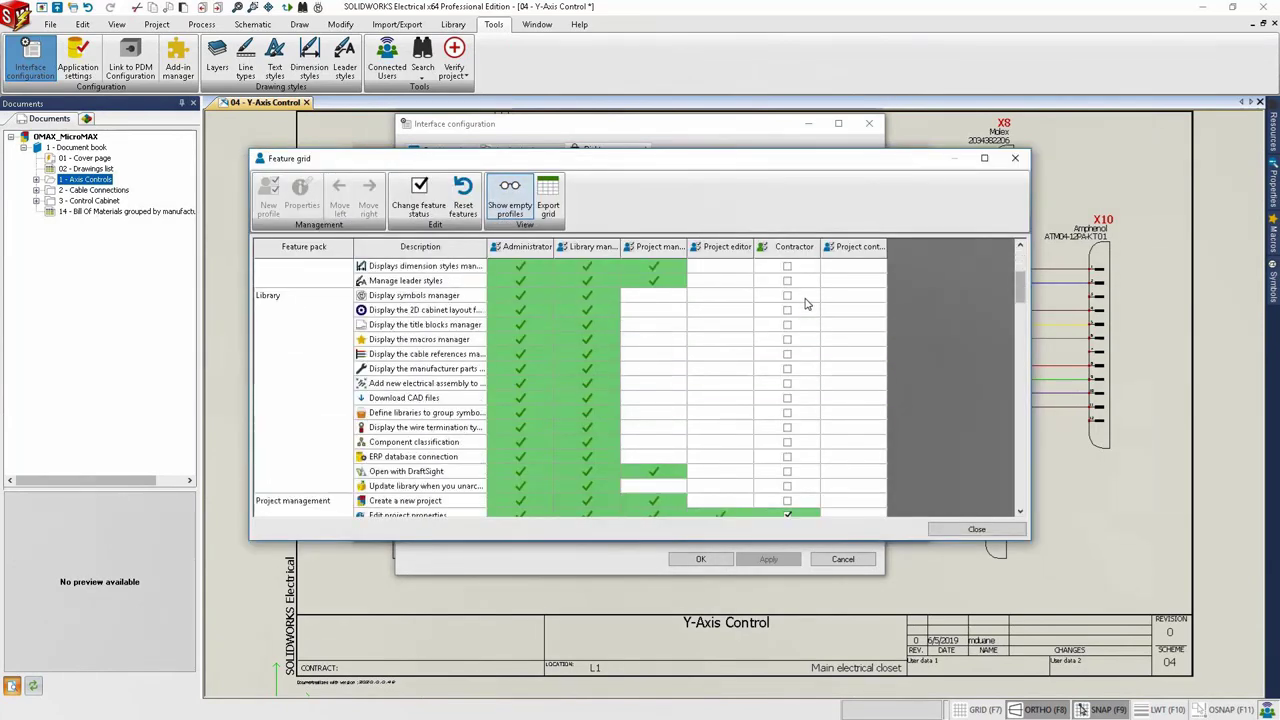
{"action": "scroll", "coordinate": [805, 310], "scroll_direction": "down", "scroll_amount": 10}
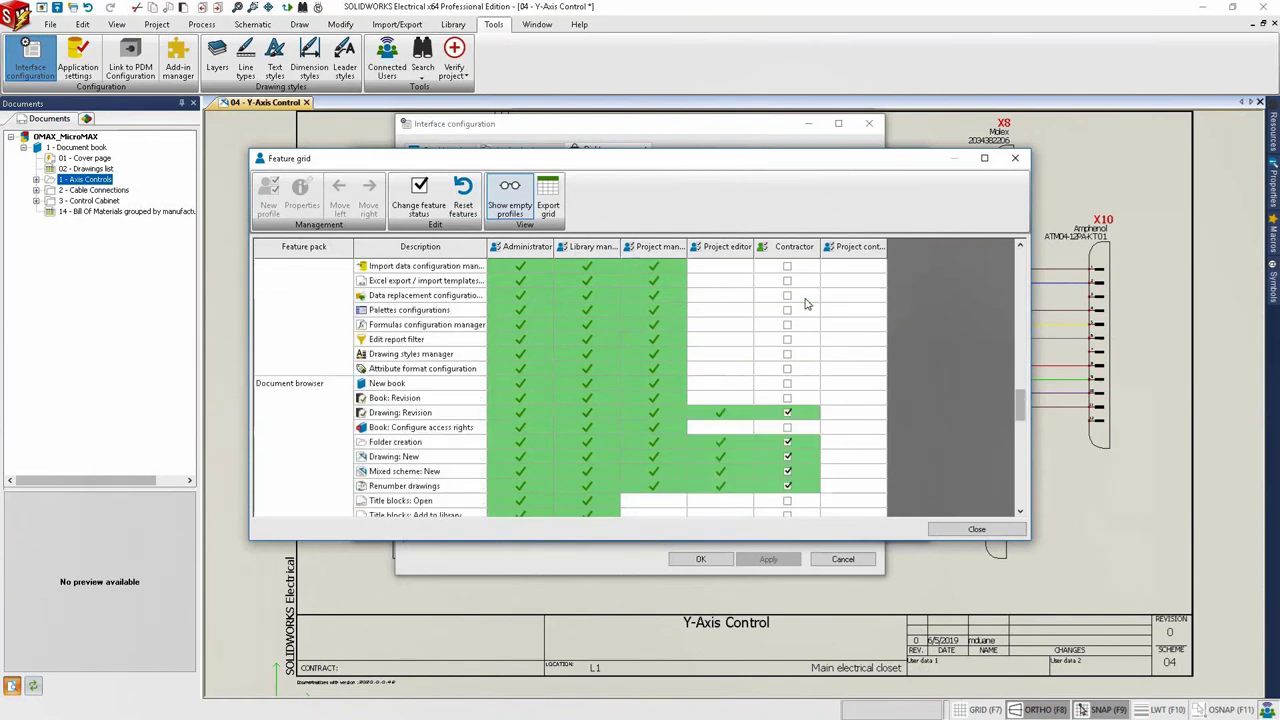
{"action": "left_click", "coordinate": [788, 355]}
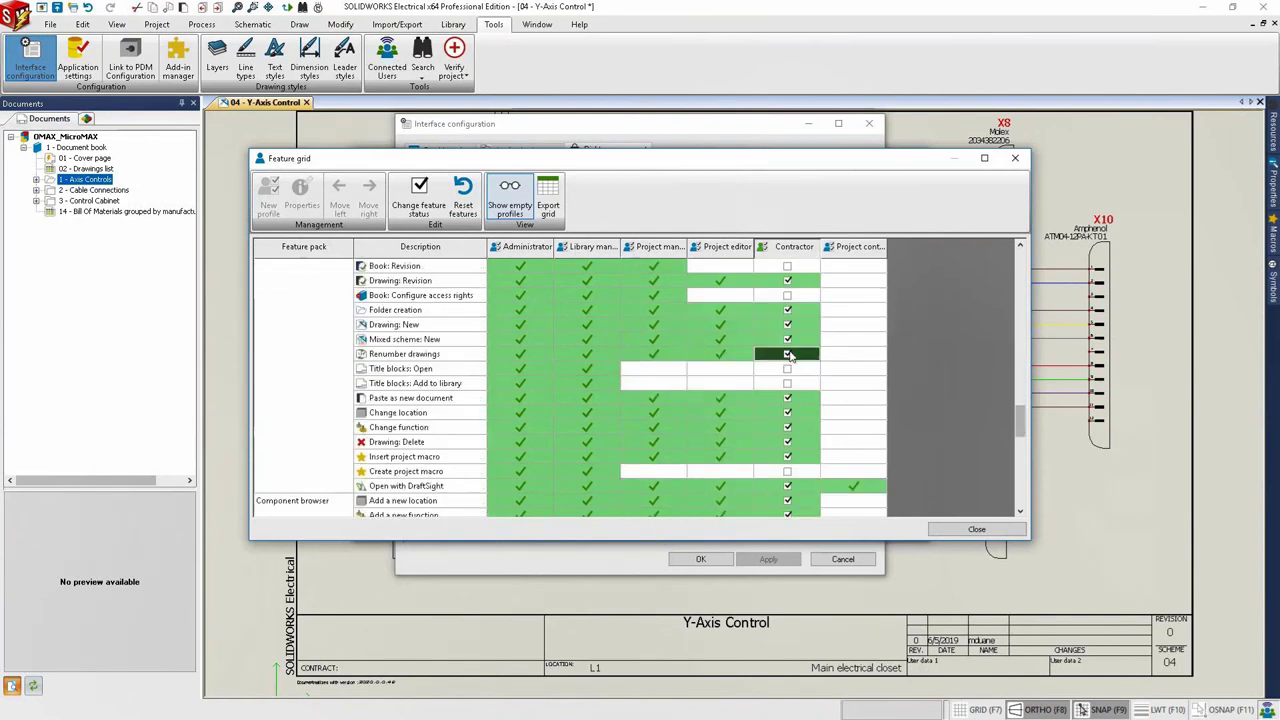
{"action": "left_click", "coordinate": [788, 412]}
{"action": "left_click", "coordinate": [788, 427]}
{"action": "left_click", "coordinate": [788, 441]}
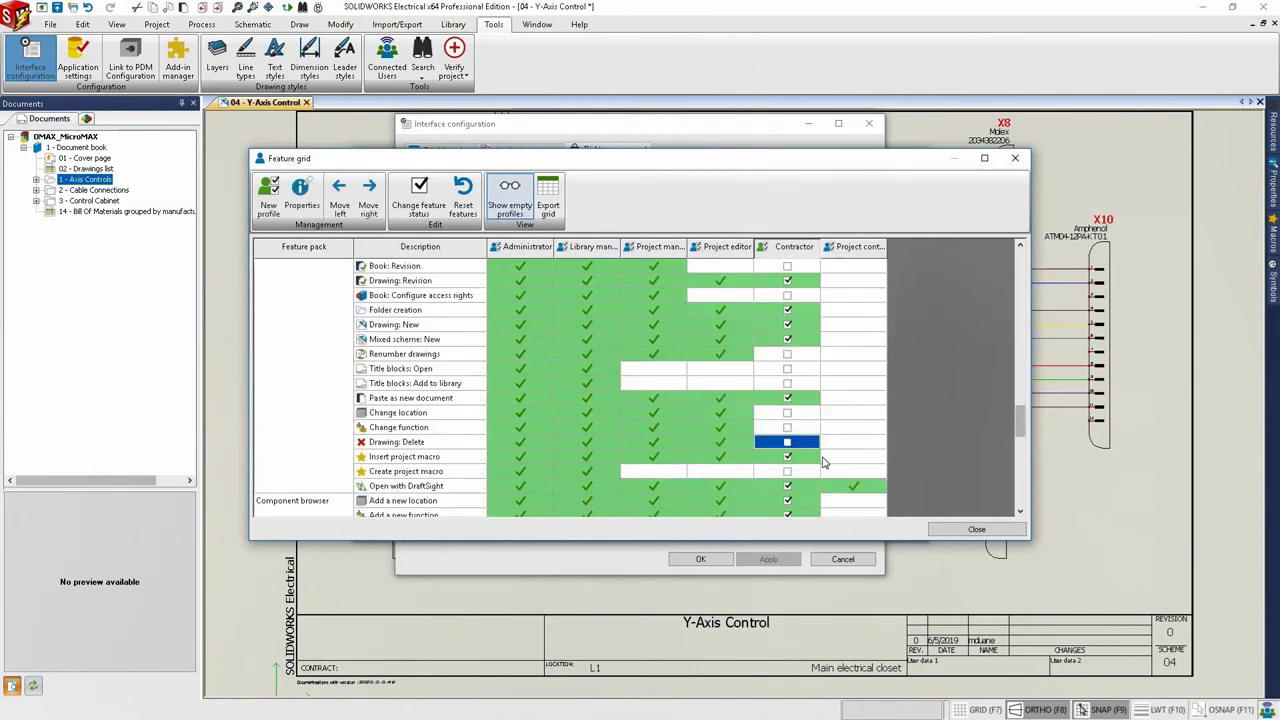
{"action": "left_click", "coordinate": [959, 529]}
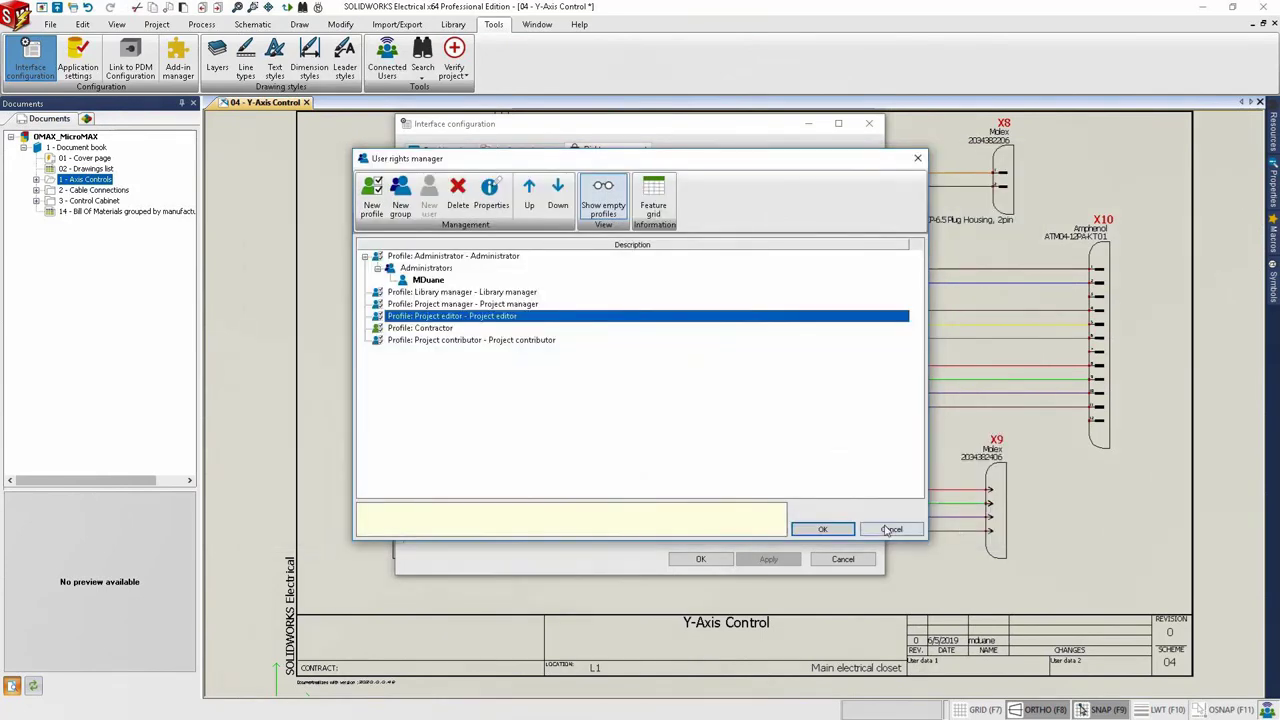
{"action": "left_click", "coordinate": [824, 530]}
{"action": "left_click", "coordinate": [708, 560]}
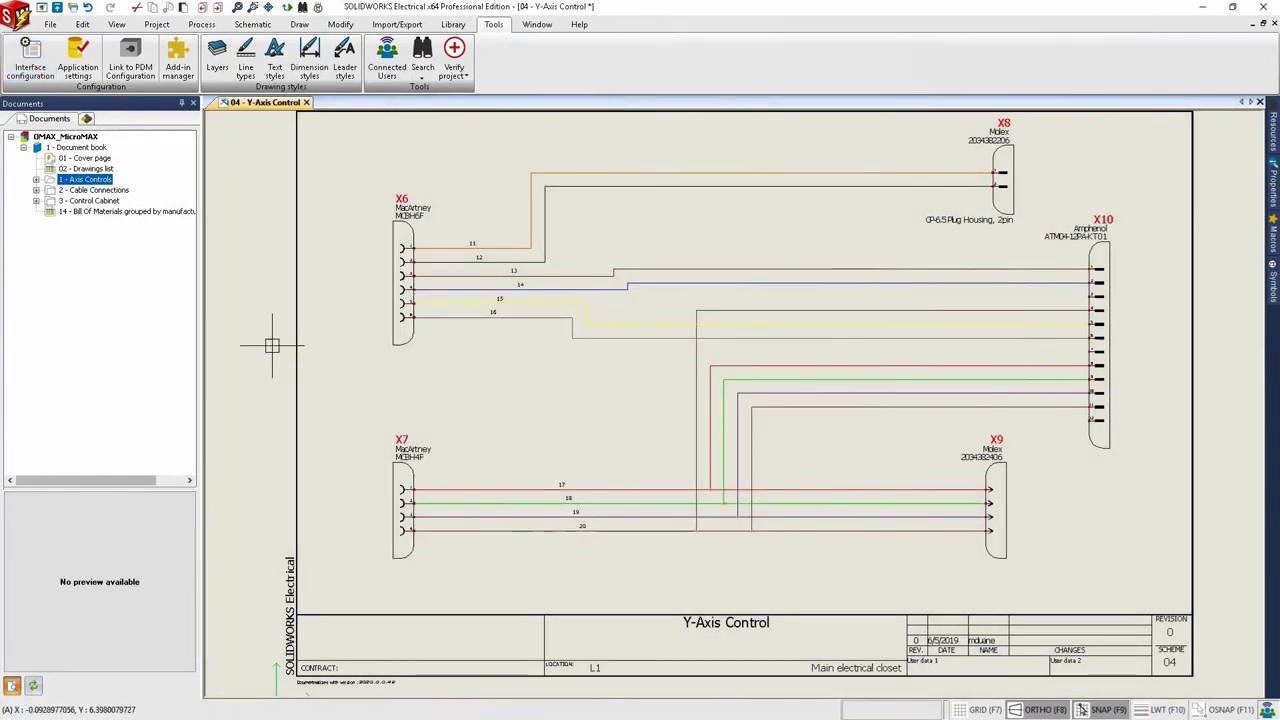
Open the report configuration of the Bill Of Materials grouped by manufacturer drawing.
{"action": "double_click", "coordinate": [155, 212]}
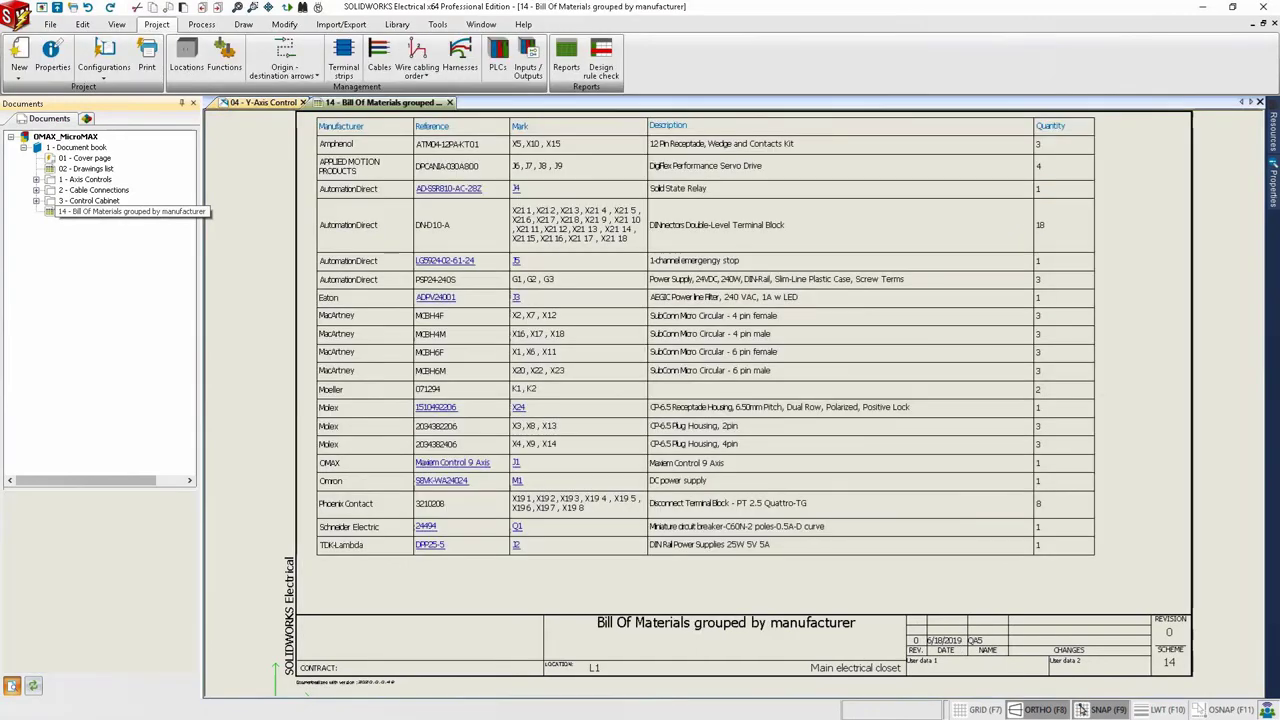
{"action": "right_click", "coordinate": [153, 215]}
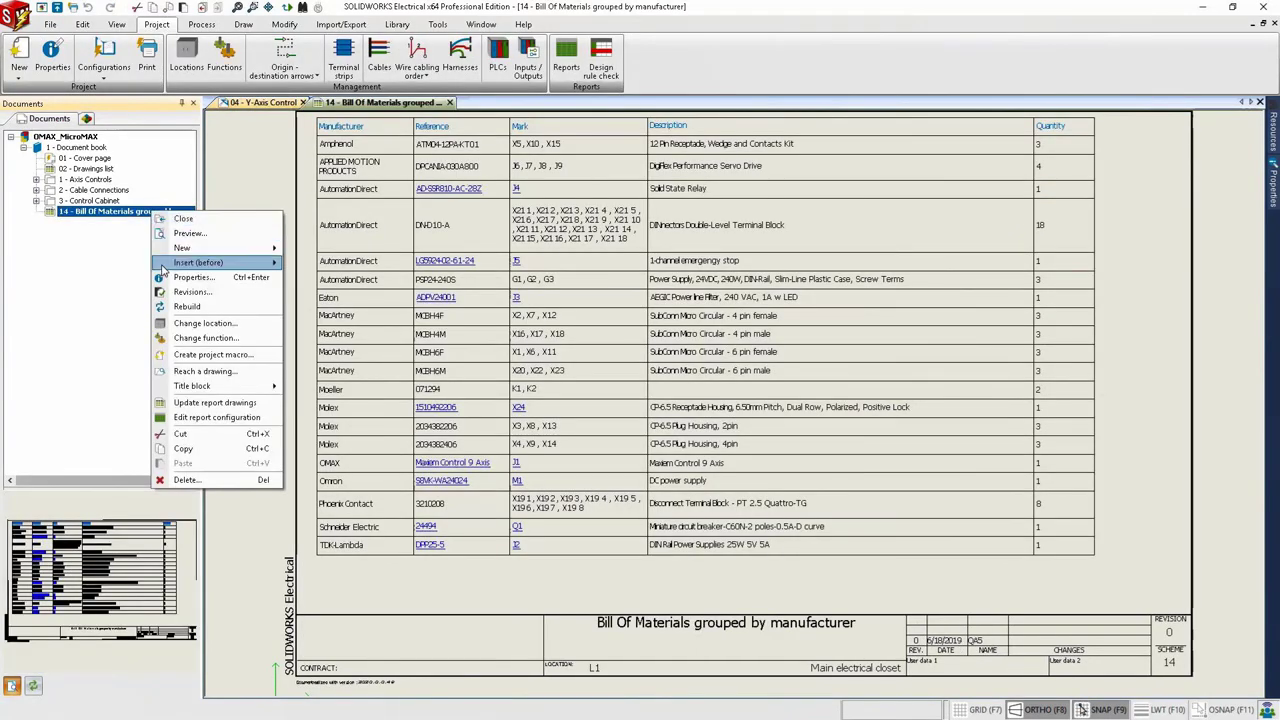
{"action": "left_click", "coordinate": [214, 417]}
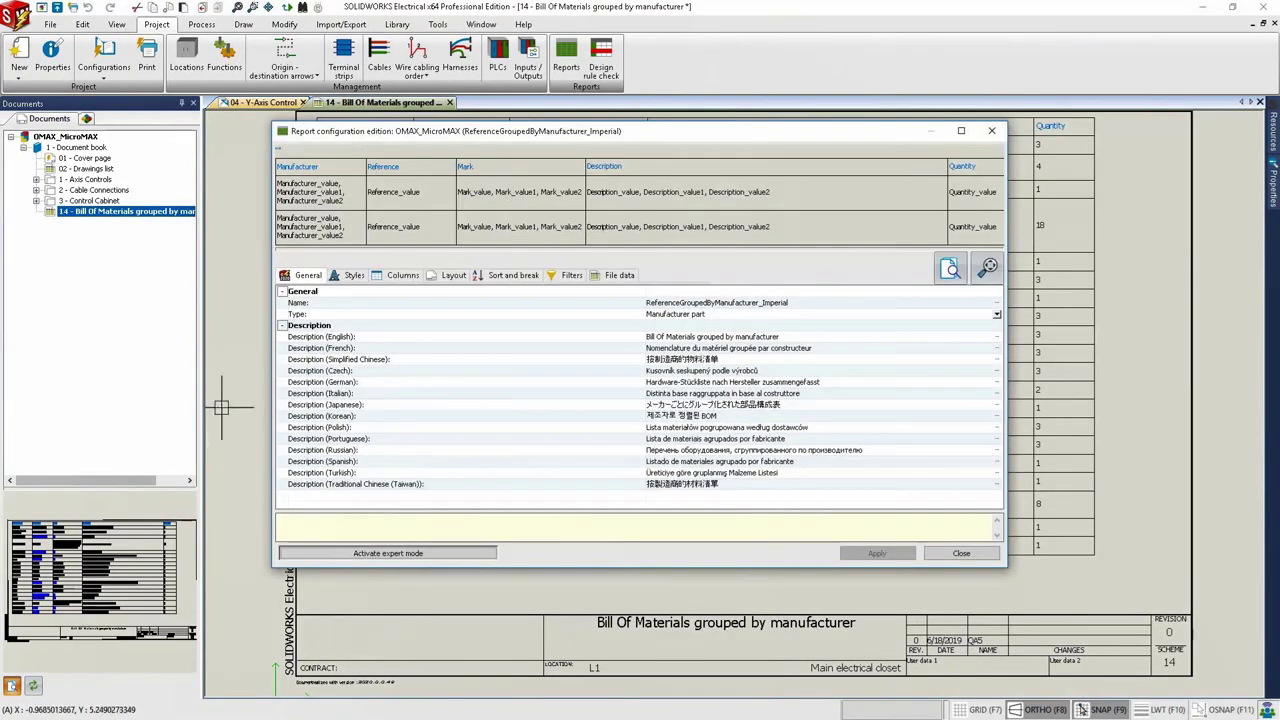
Style the header with bold 0.15 text height and fixed 0.6 row height.
{"action": "left_click", "coordinate": [350, 276]}
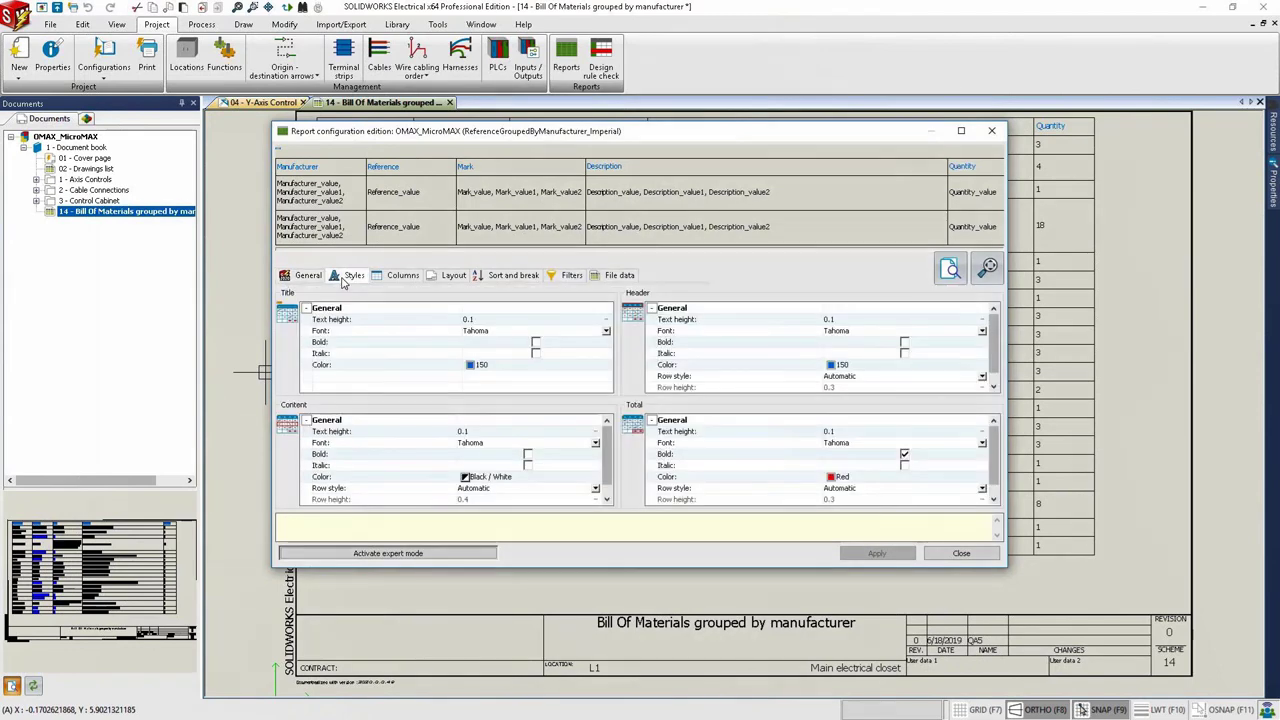
{"action": "left_click", "coordinate": [849, 321]}
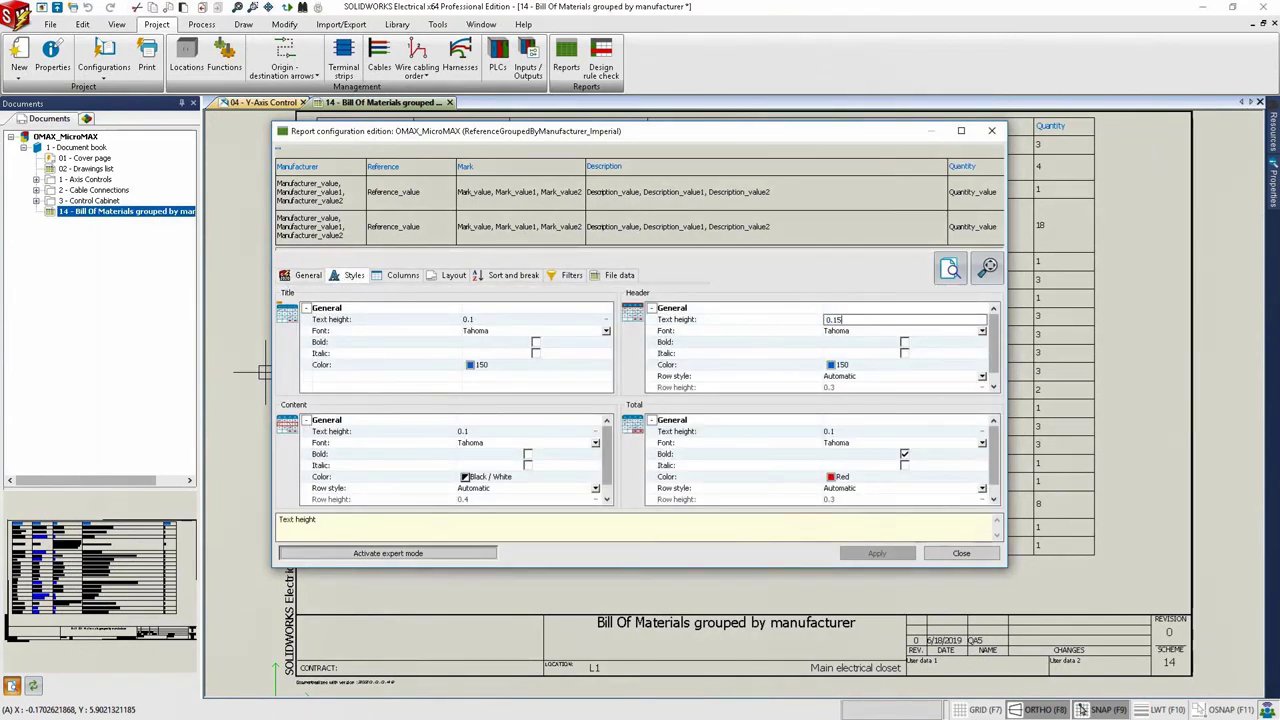
{"action": "left_click", "coordinate": [904, 344]}
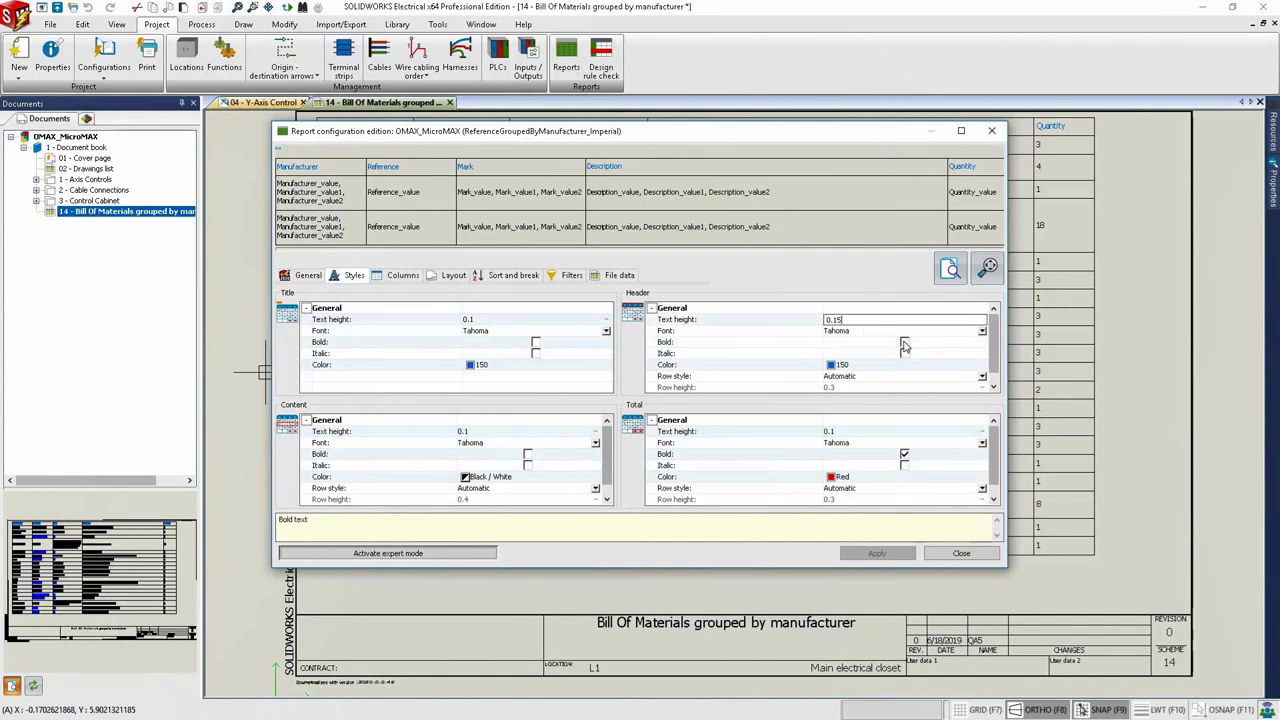
{"action": "left_click", "coordinate": [913, 379]}
{"action": "left_click", "coordinate": [913, 382]}
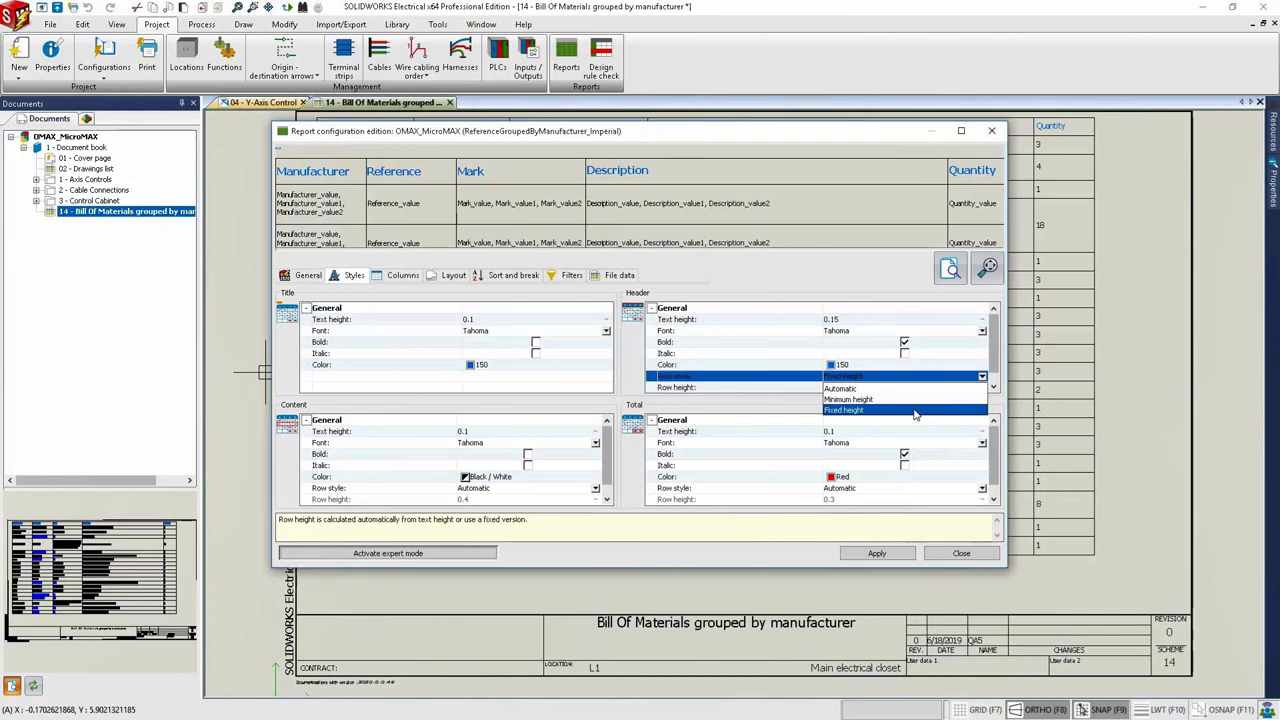
{"action": "left_click", "coordinate": [914, 410]}
{"action": "left_click", "coordinate": [894, 388]}
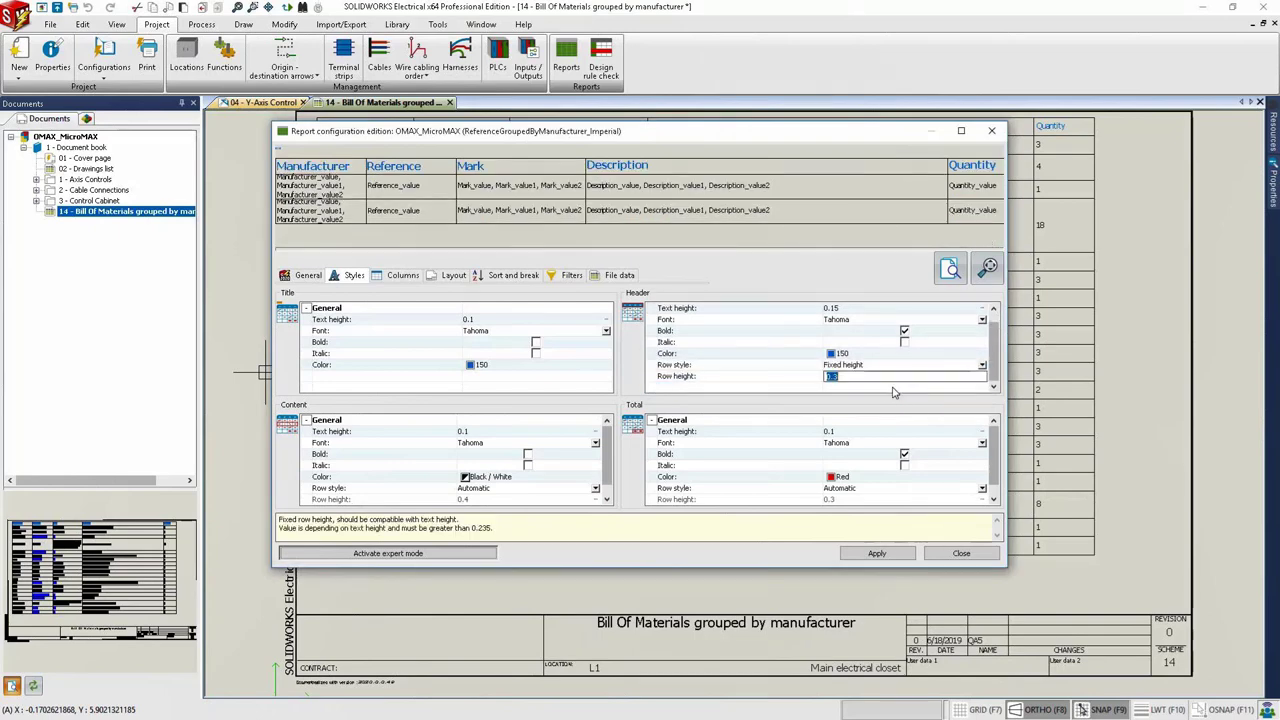
{"action": "key", "text": "Return"}
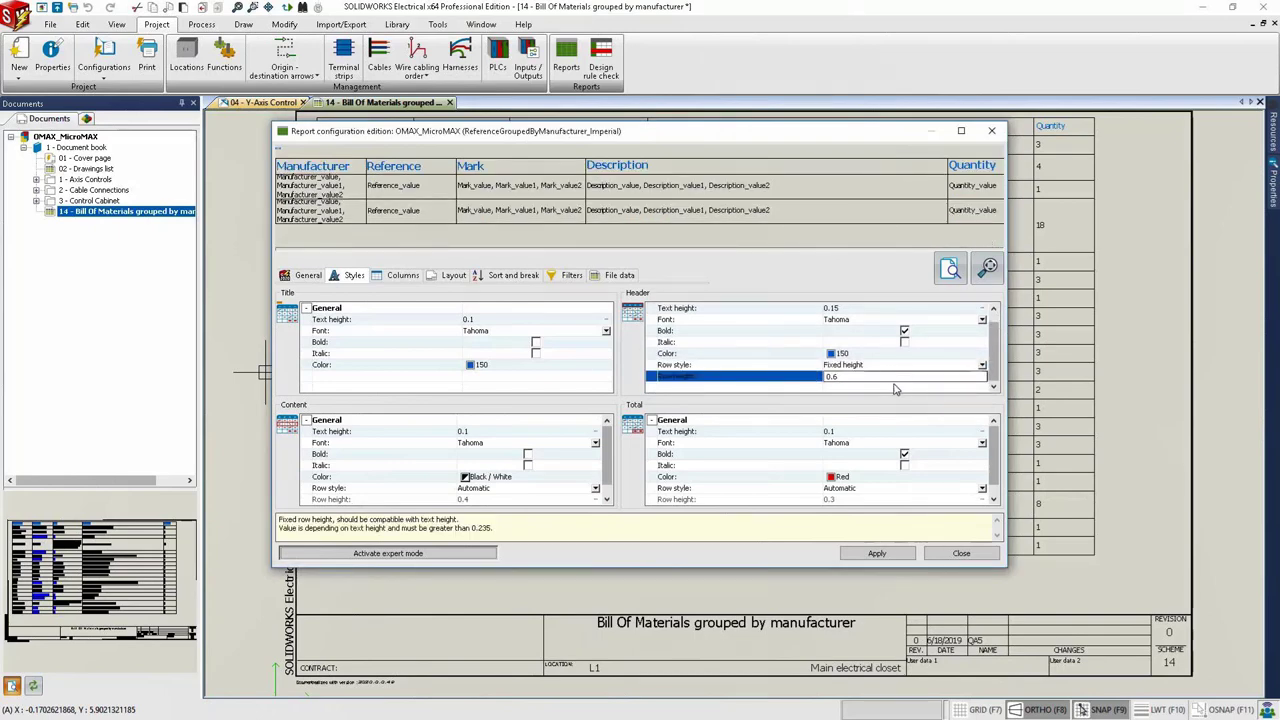
Set content rows to minimum height, add a row-number column, and apply the changes.
{"action": "left_click", "coordinate": [595, 488]}
{"action": "left_click", "coordinate": [585, 511]}
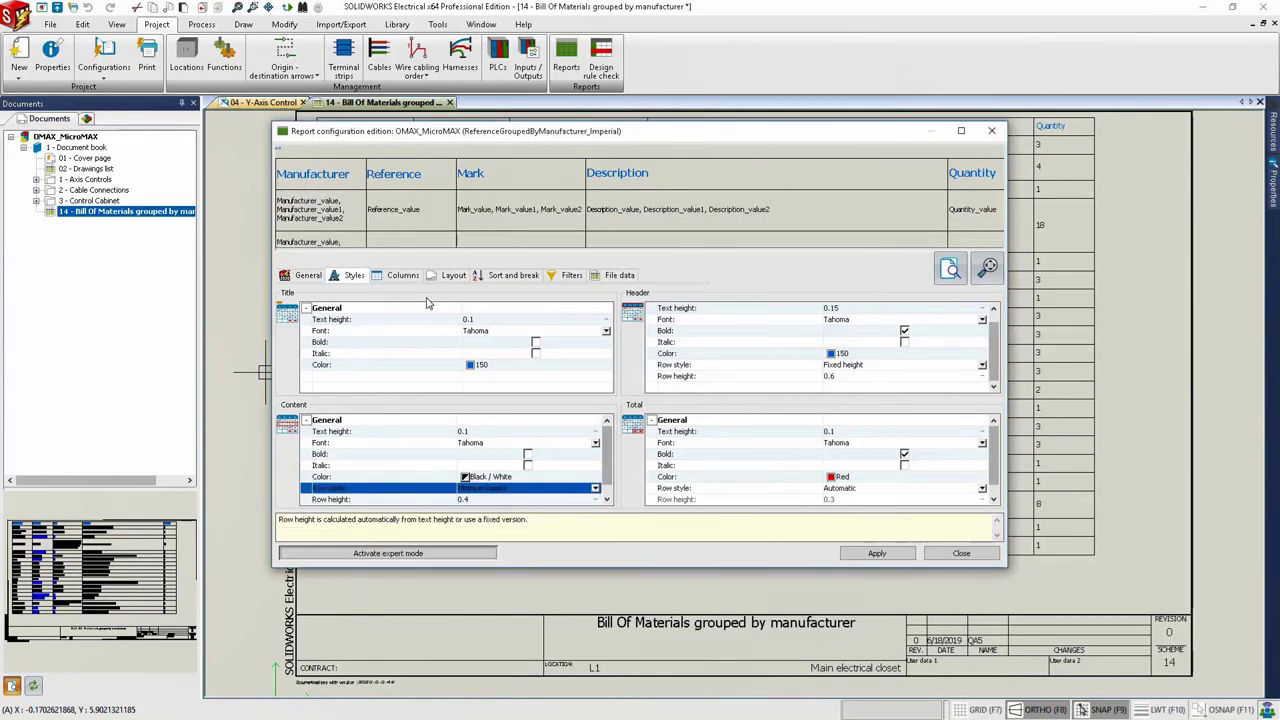
{"action": "left_click", "coordinate": [404, 277]}
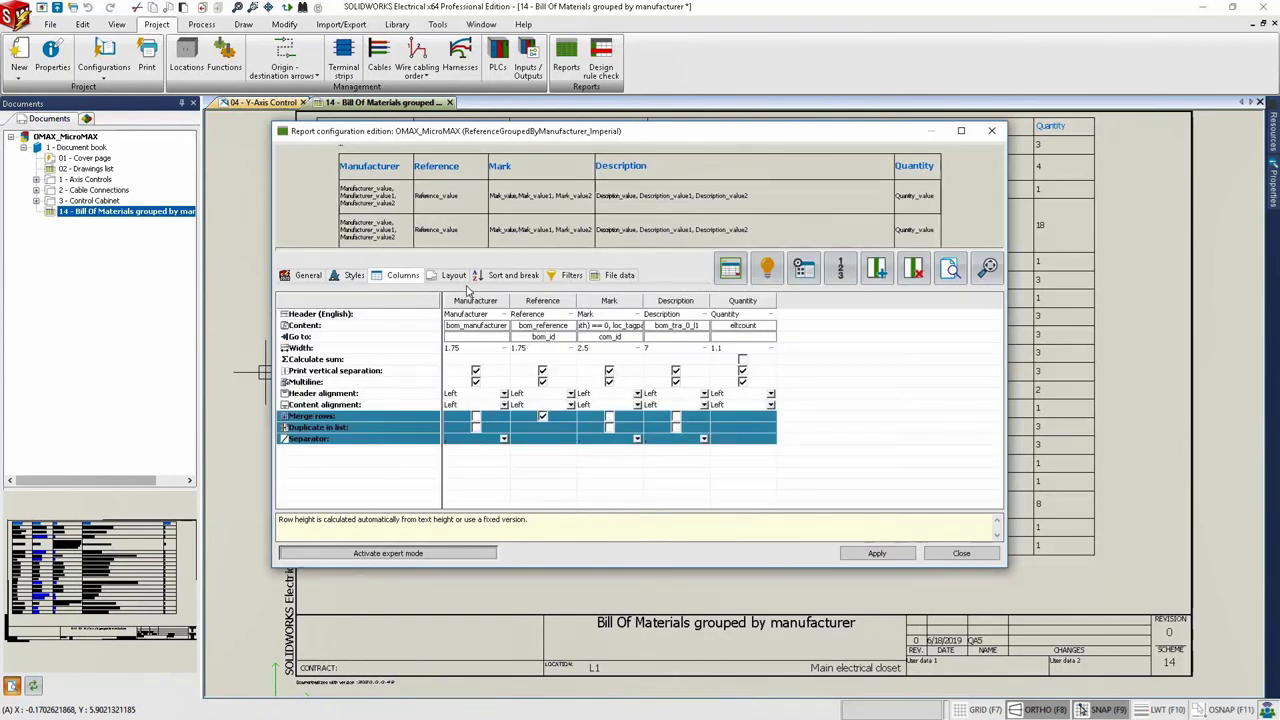
{"action": "left_click", "coordinate": [838, 270]}
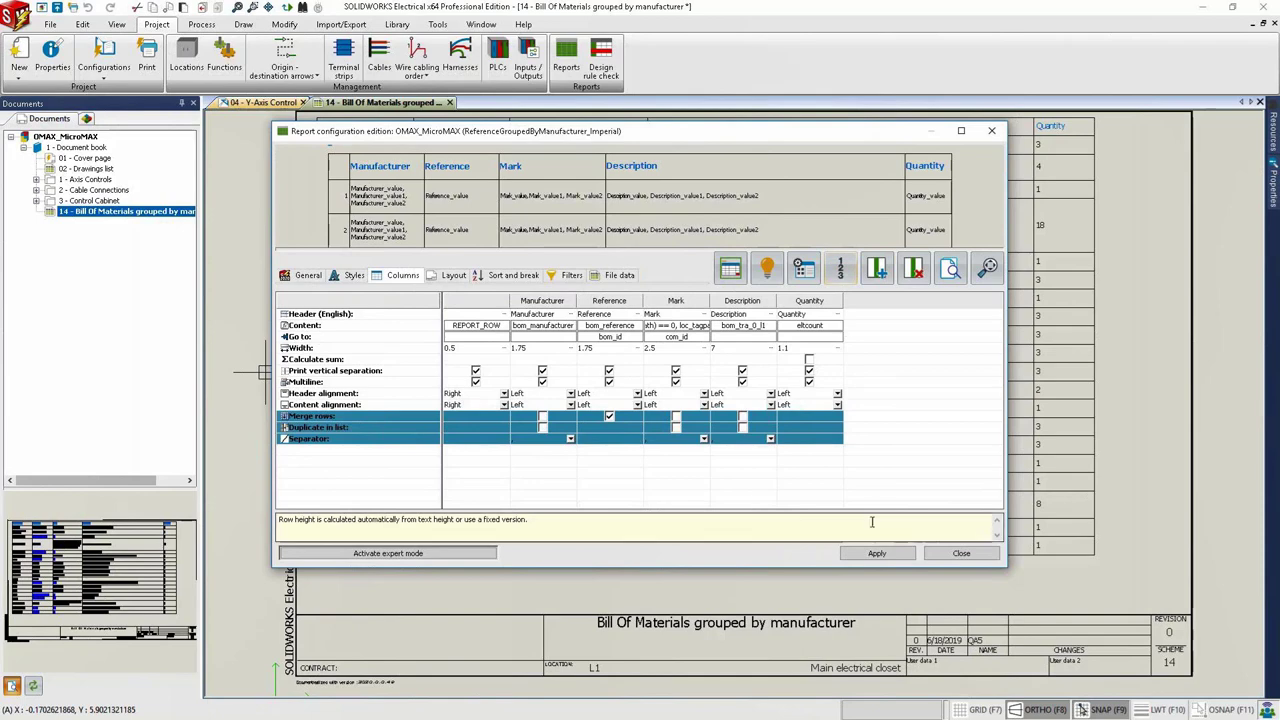
{"action": "left_click", "coordinate": [873, 553]}
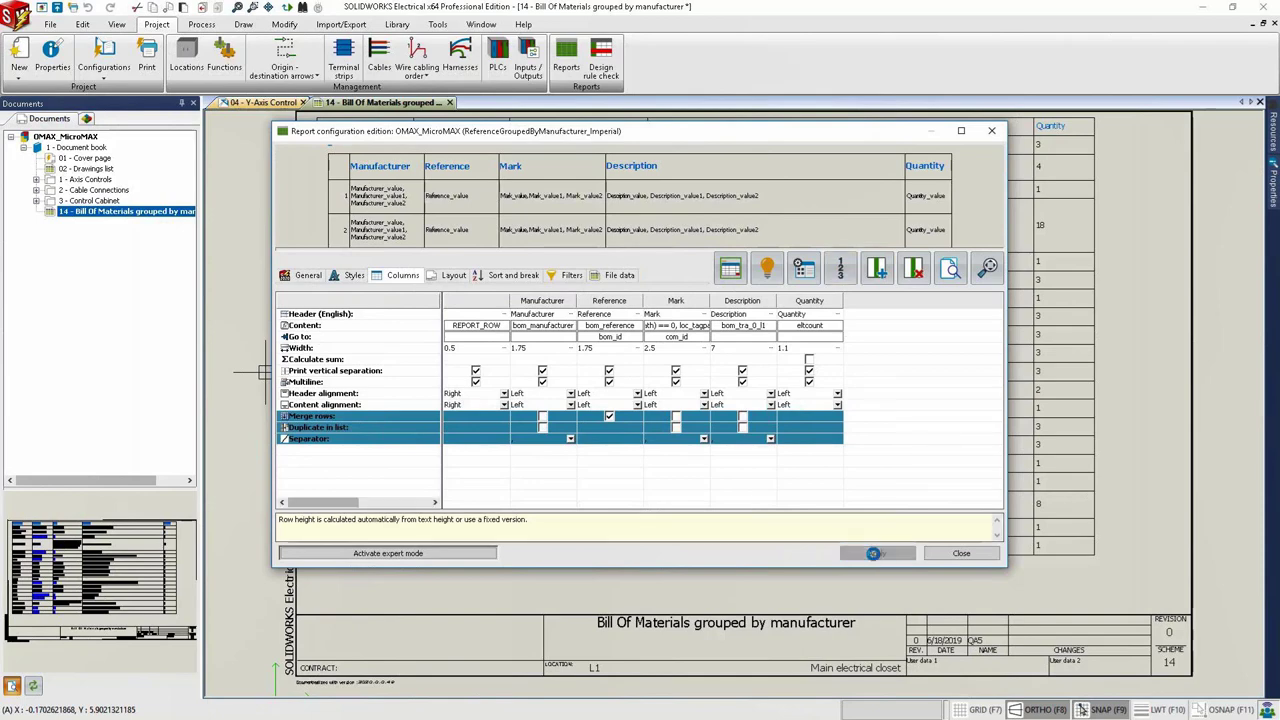
Update the manufacturer-grouped Bill Of Materials report drawing and dismiss the generation summary.
{"action": "left_click", "coordinate": [960, 553]}
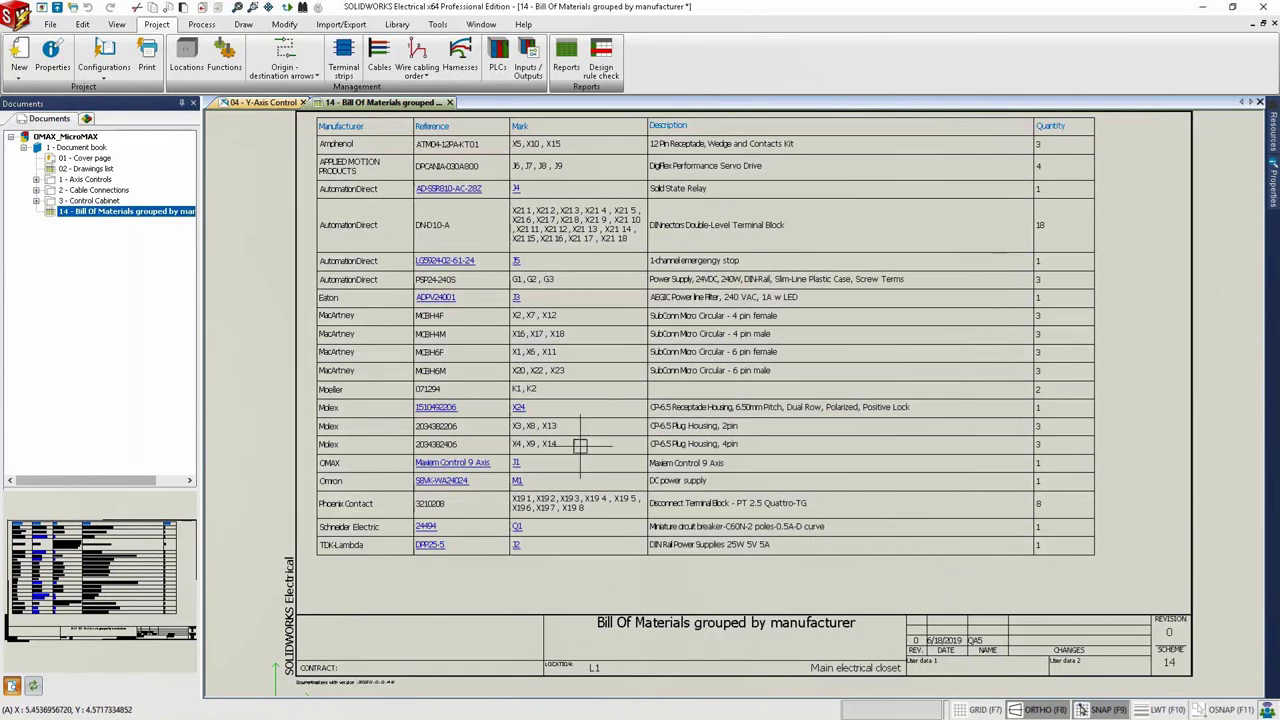
{"action": "right_click", "coordinate": [176, 212]}
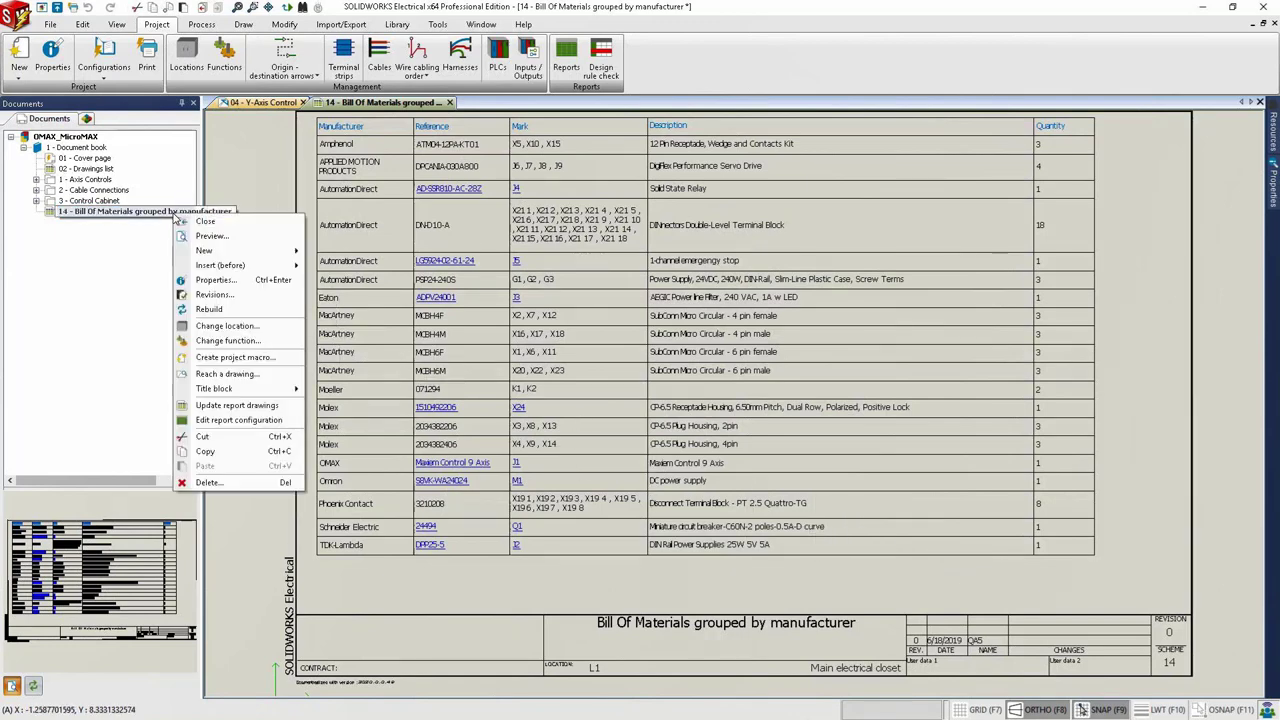
{"action": "left_click", "coordinate": [212, 405]}
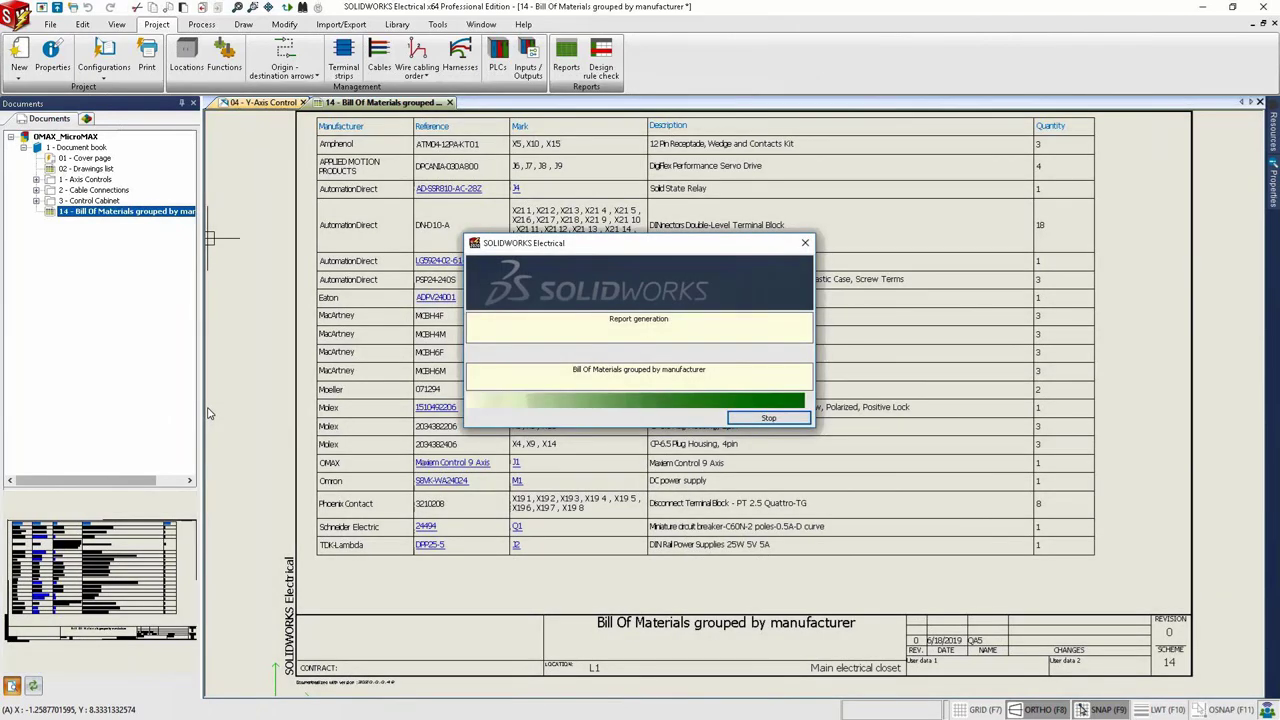
{"action": "key", "text": "Return"}
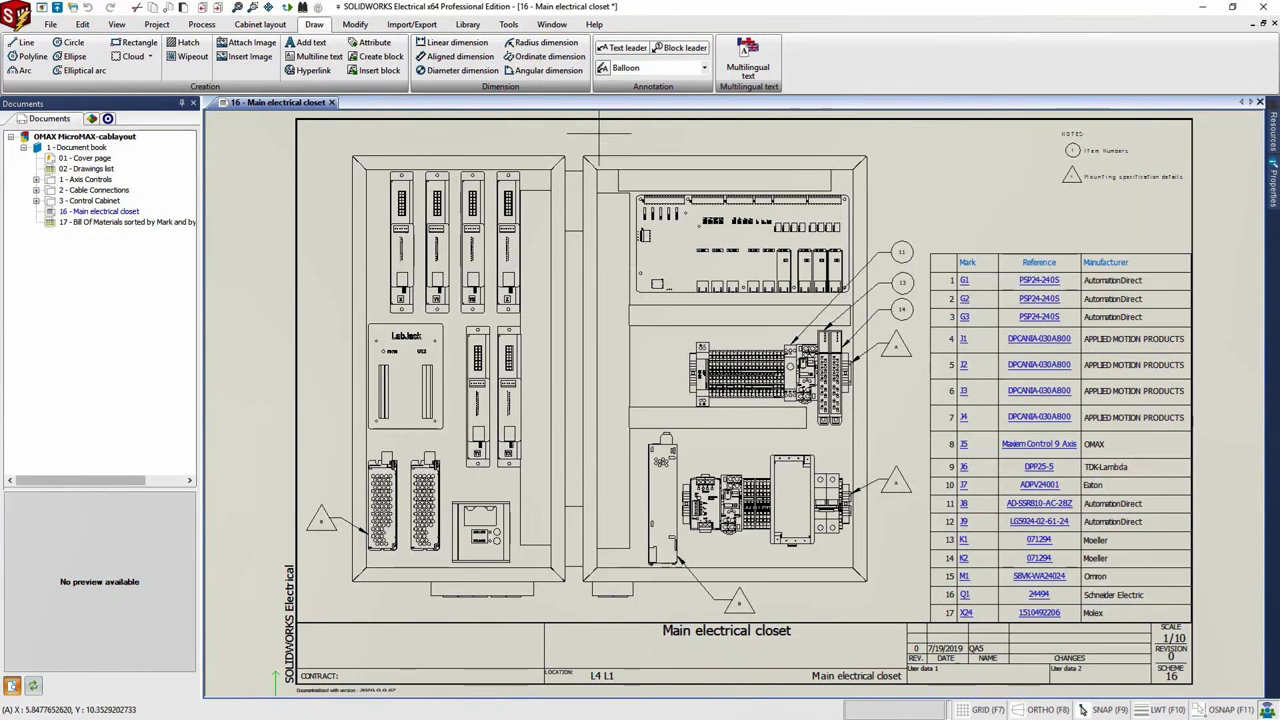
Zoom to the terminal rail and add block-leader balloon 9 pointing at its leftmost component.
{"action": "mouse_move", "coordinate": [609, 119]}
{"action": "left_mouse_down"}
{"action": "mouse_move", "coordinate": [860, 326]}
{"action": "mouse_move", "coordinate": [1122, 445]}
{"action": "mouse_move", "coordinate": [1222, 475]}
{"action": "left_mouse_up"}
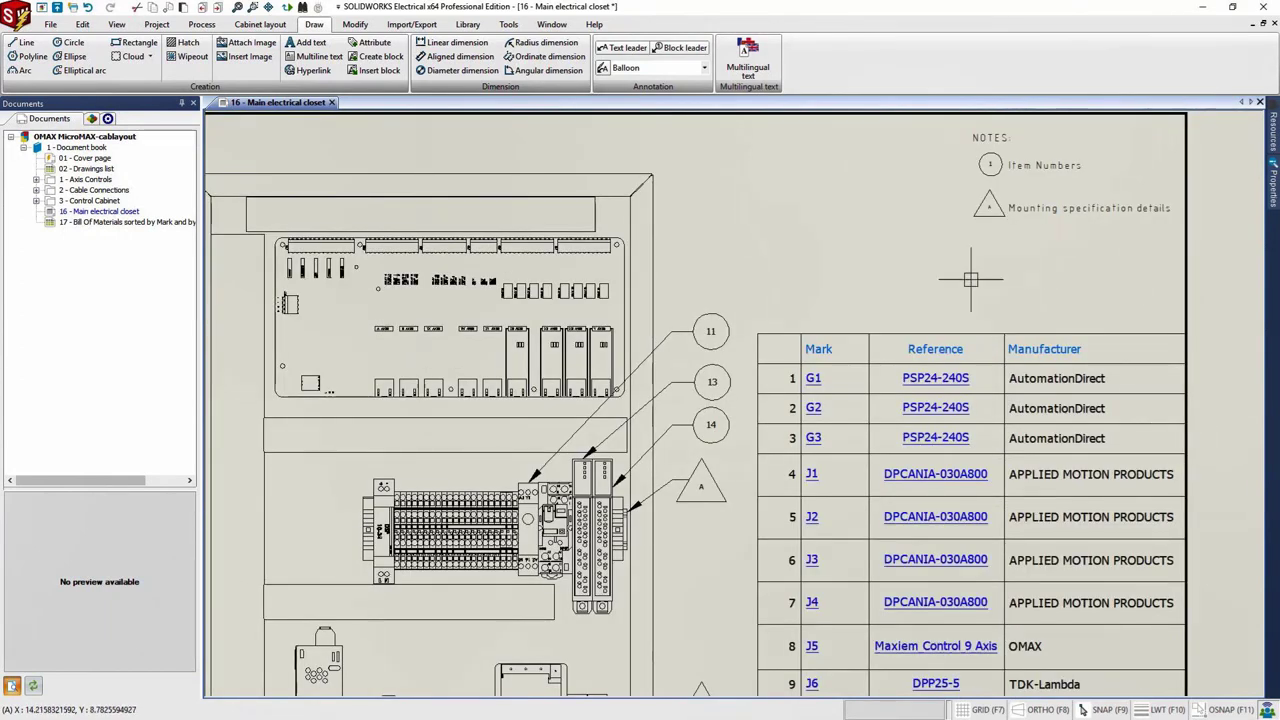
{"action": "left_click", "coordinate": [688, 50]}
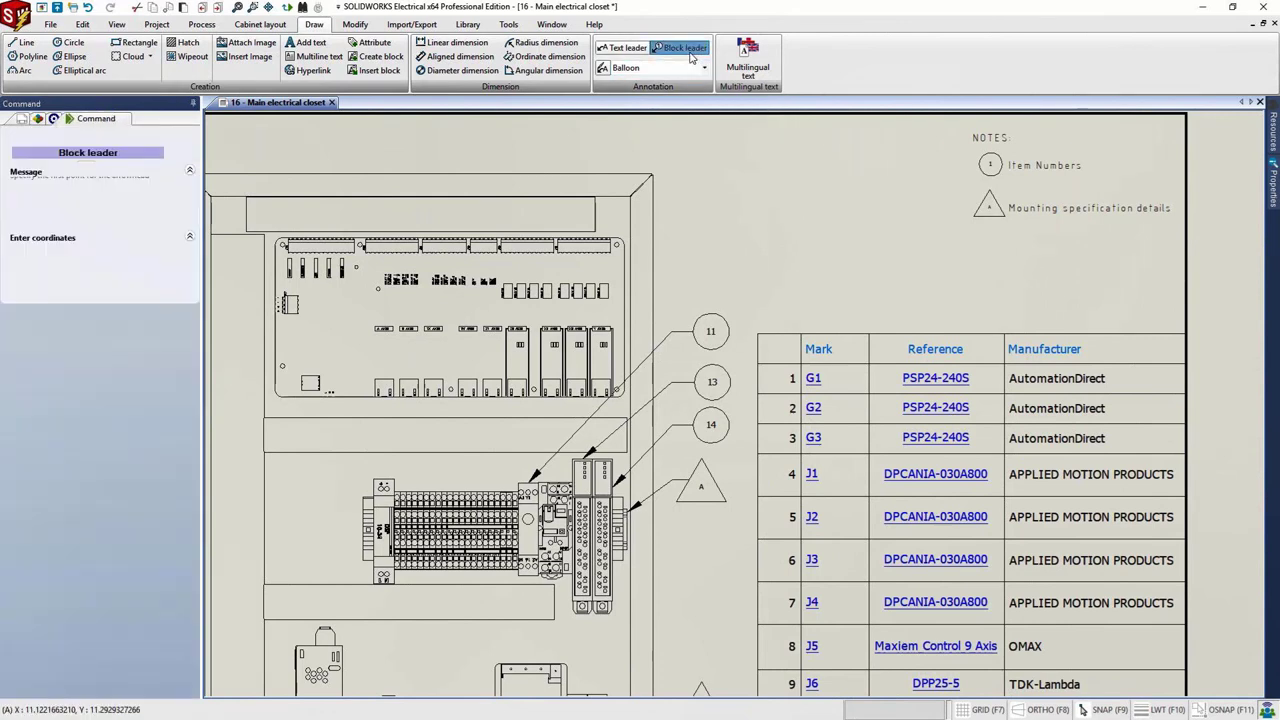
{"action": "left_click", "coordinate": [381, 477]}
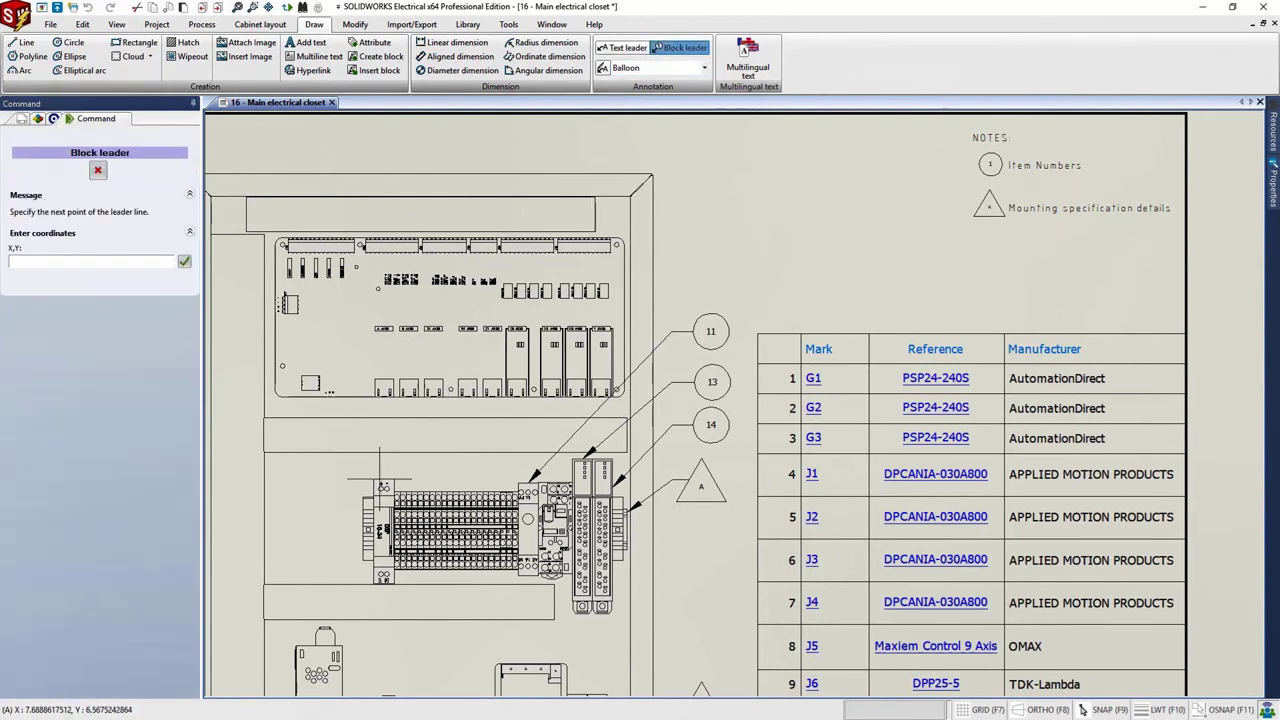
{"action": "left_click", "coordinate": [693, 287]}
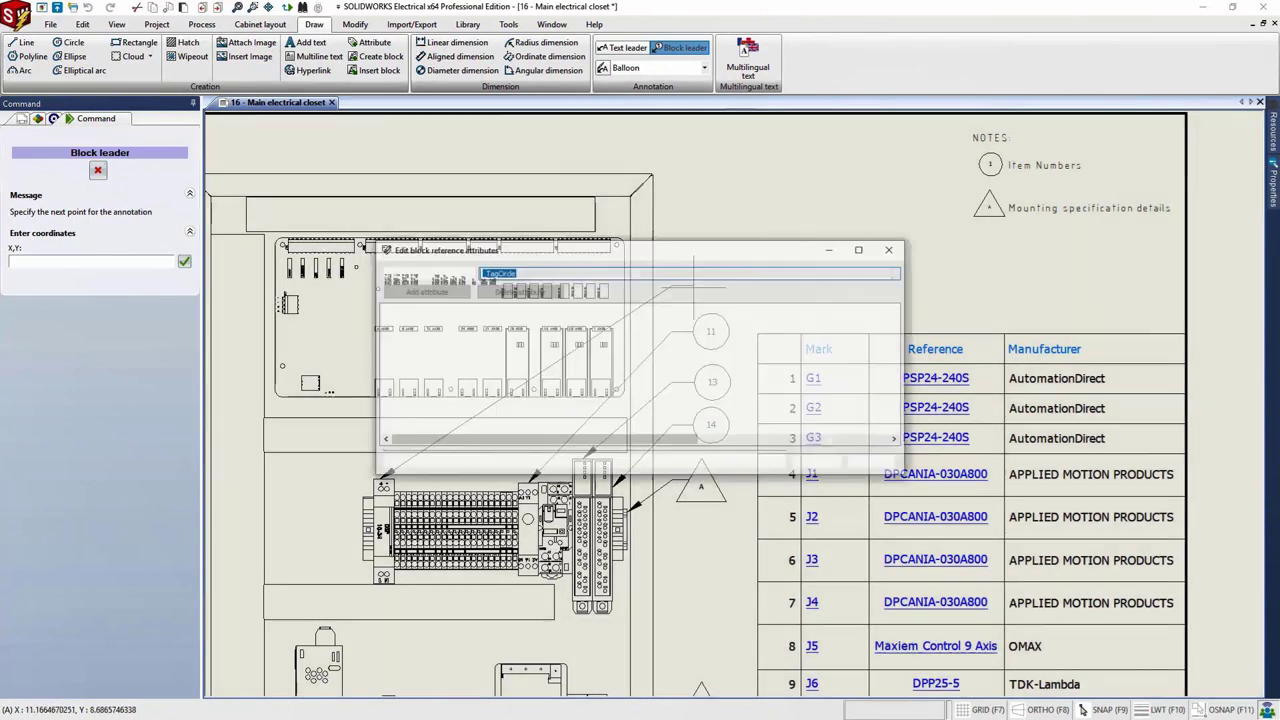
{"action": "type", "text": "9"}
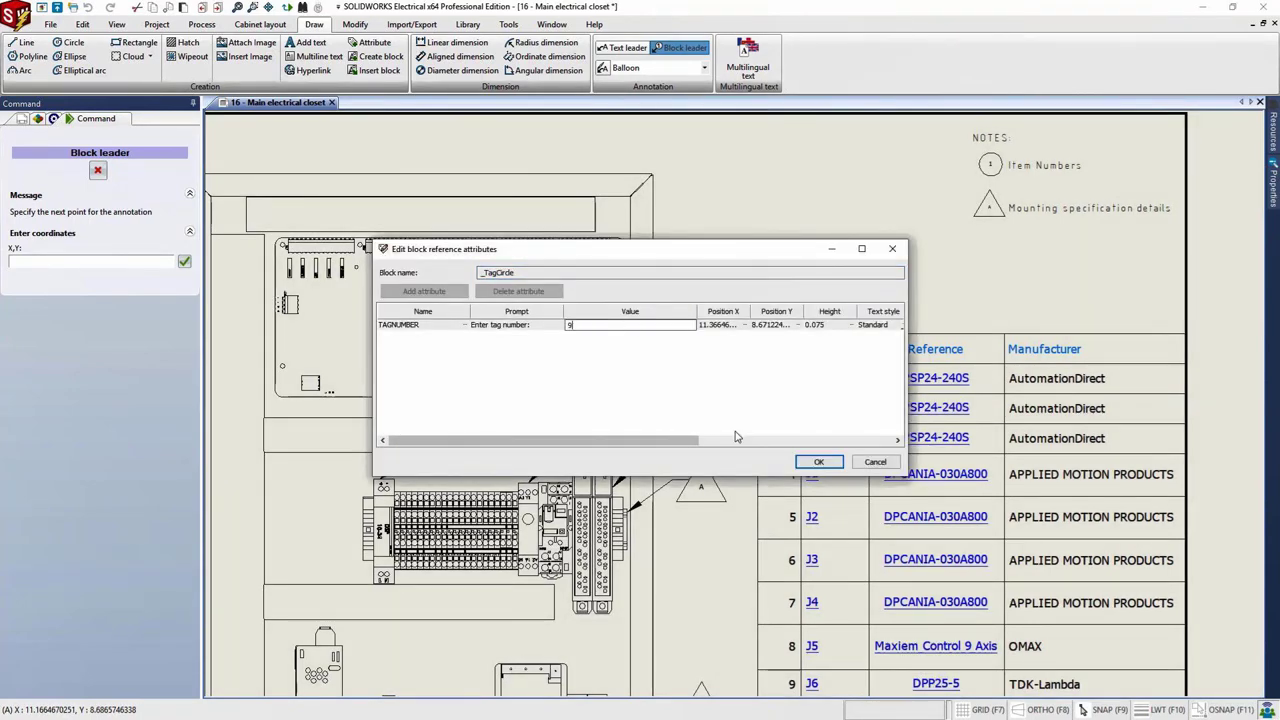
{"action": "left_click", "coordinate": [815, 461]}
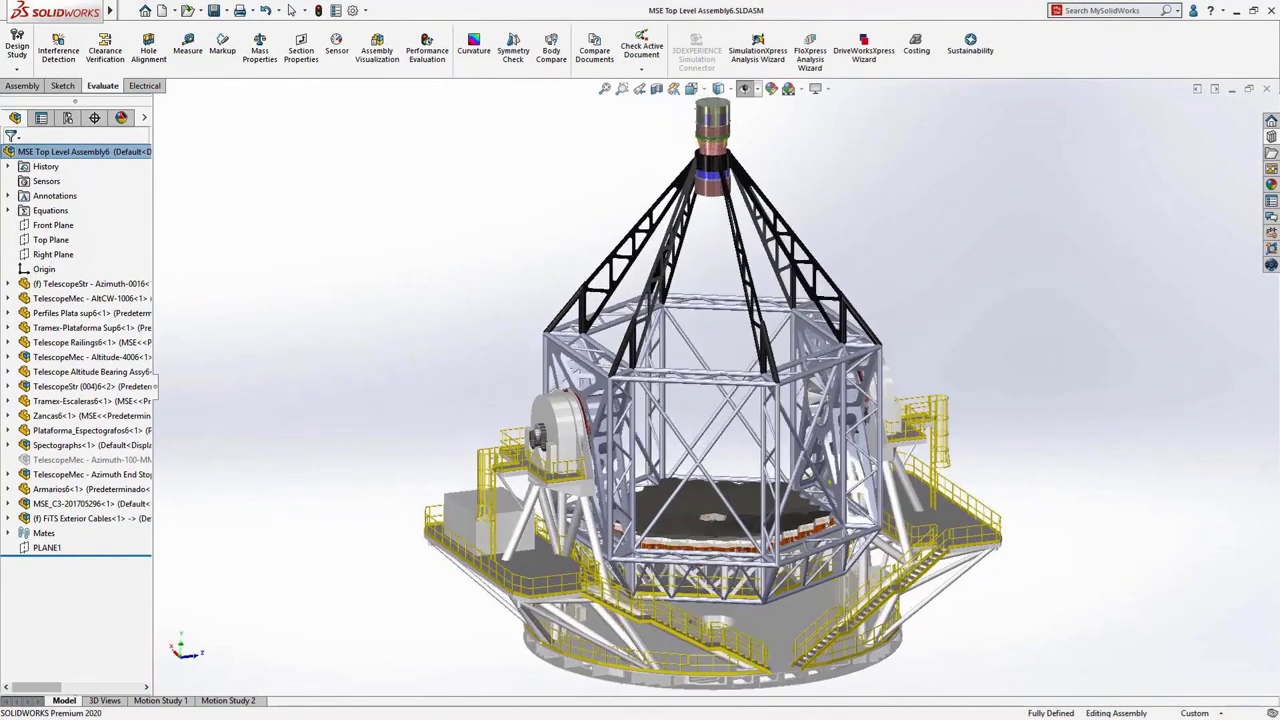
Check the telescope's 195272.27 kg mass, then switch to FiTS Exterior Cables and zoom in.
{"action": "left_click", "coordinate": [266, 45]}
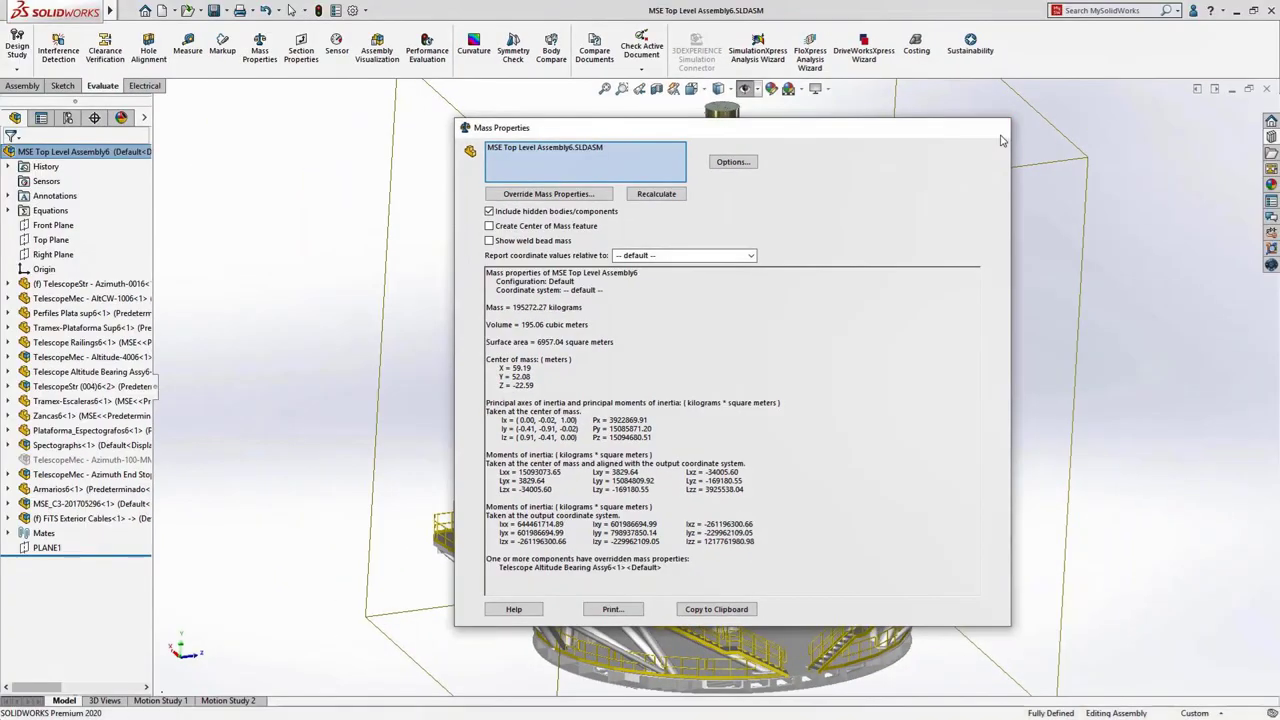
{"action": "left_click", "coordinate": [1020, 97]}
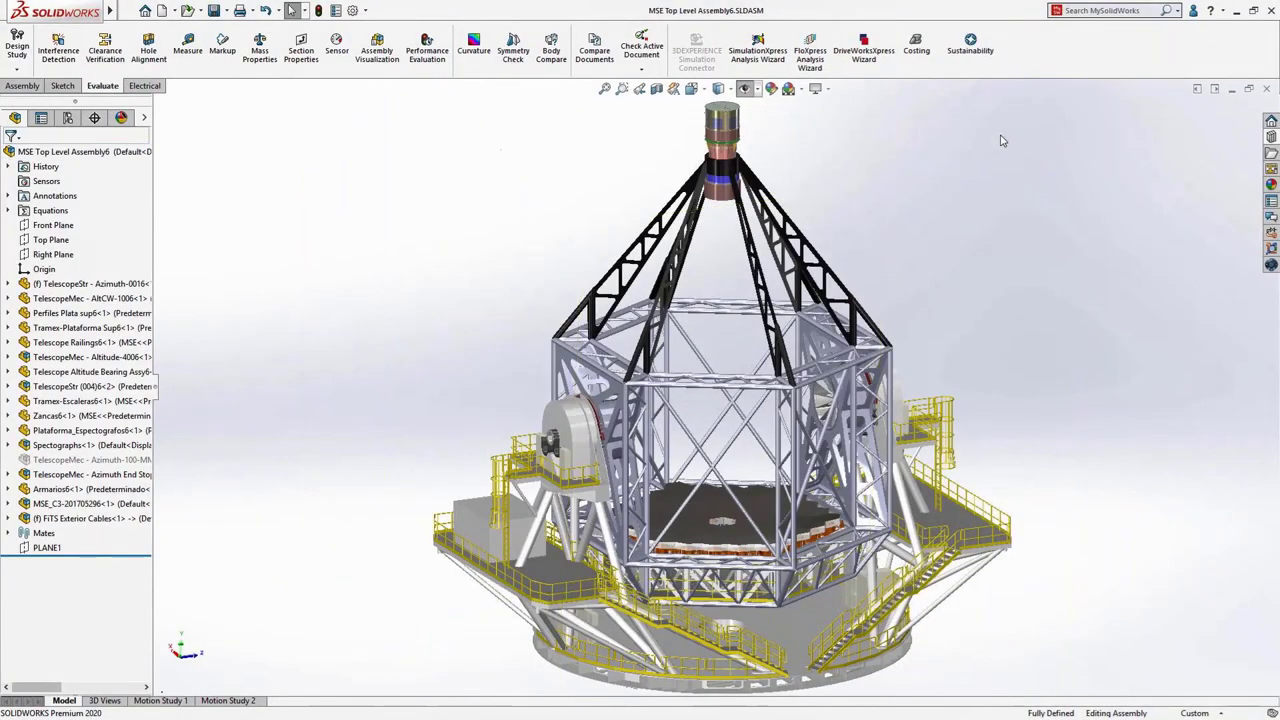
{"action": "key", "text": "ctrl+Tab"}
{"action": "scroll", "coordinate": [602, 490], "scroll_direction": "down", "scroll_amount": 3}
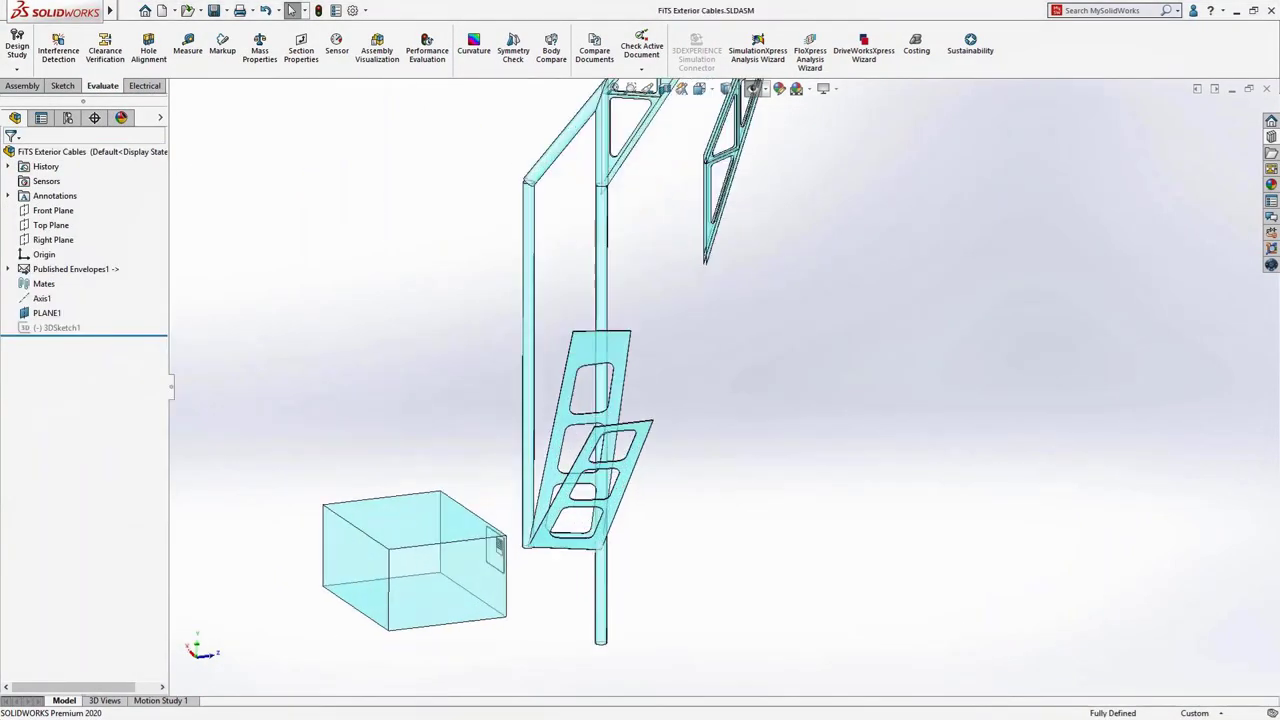
{"action": "scroll", "coordinate": [527, 557], "scroll_direction": "down", "scroll_amount": 10}
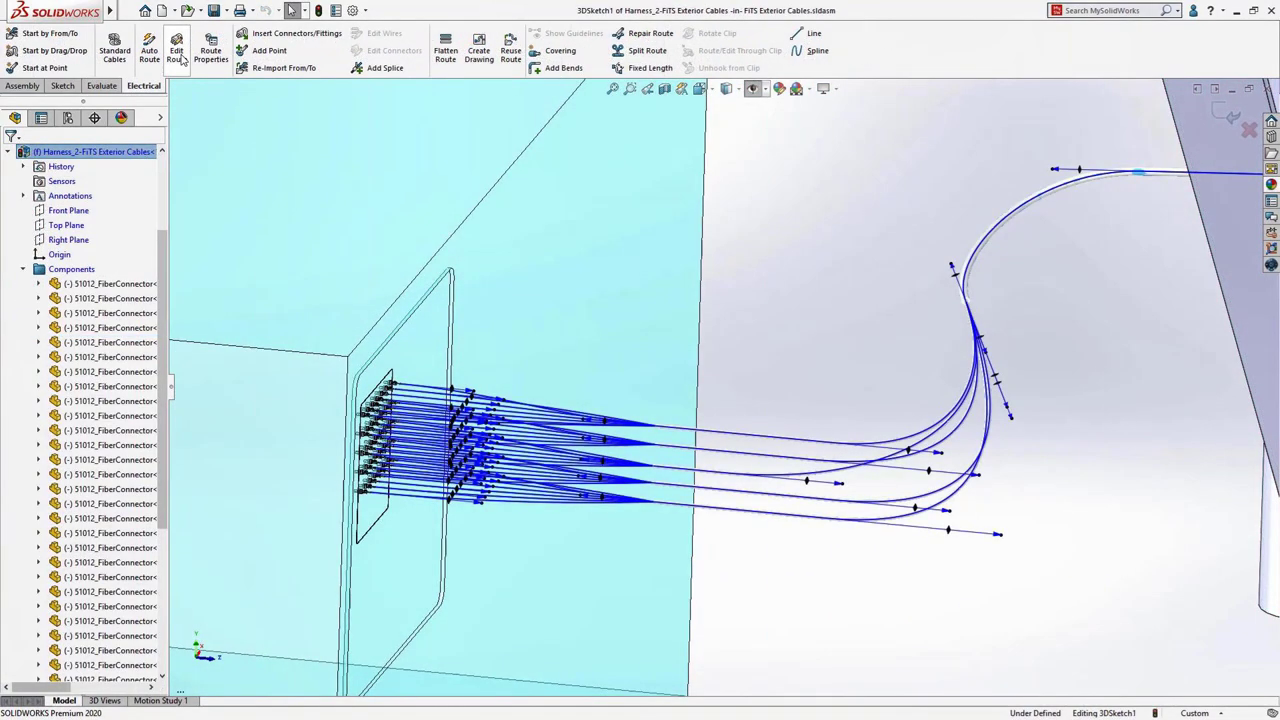
Inspect the fiber wires' 88.90mg mass per unit length, then exit the Harness_2 route sketch.
{"action": "left_click", "coordinate": [180, 56]}
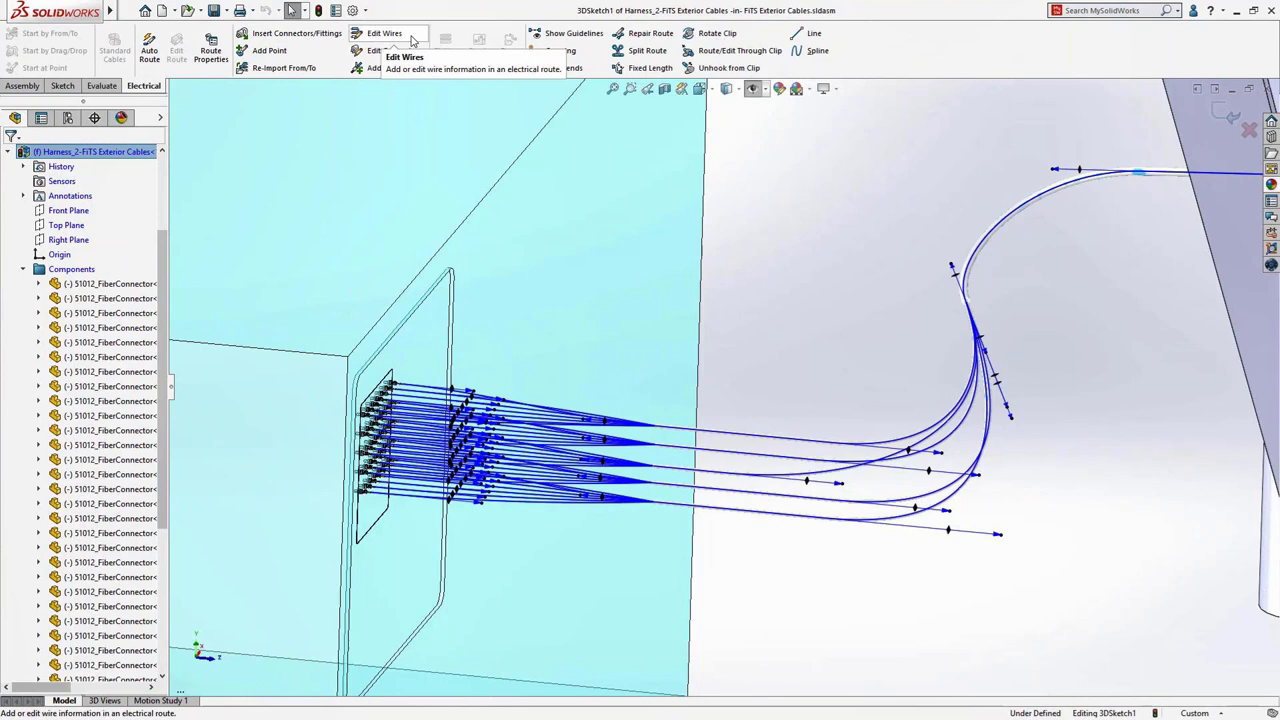
{"action": "left_click", "coordinate": [410, 38]}
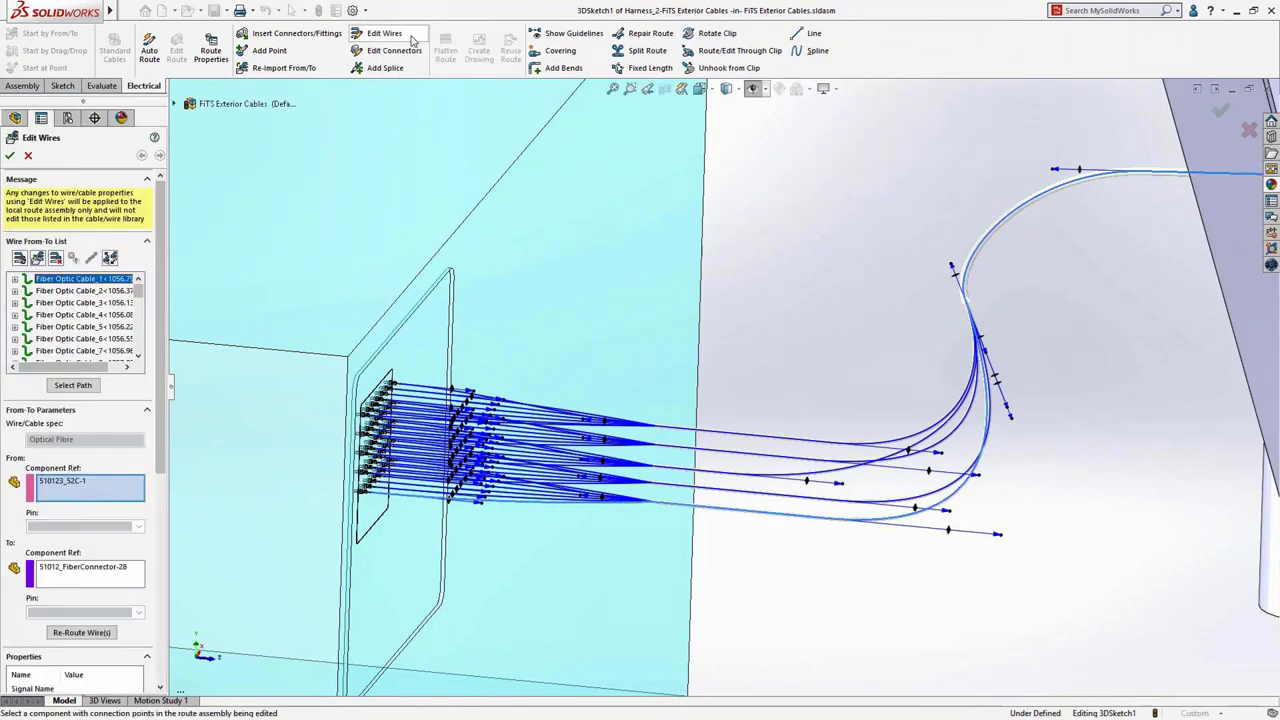
{"action": "scroll", "coordinate": [157, 404], "scroll_direction": "down", "scroll_amount": 5}
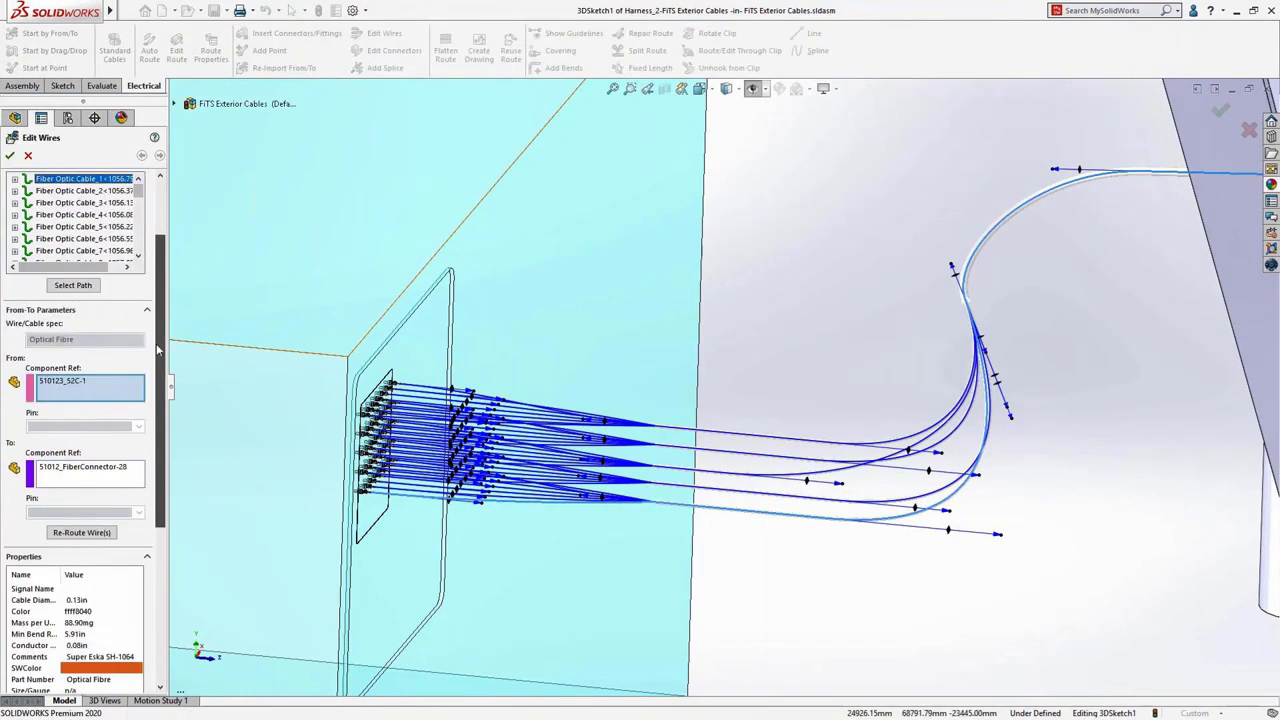
{"action": "scroll", "coordinate": [157, 404], "scroll_direction": "down", "scroll_amount": 1}
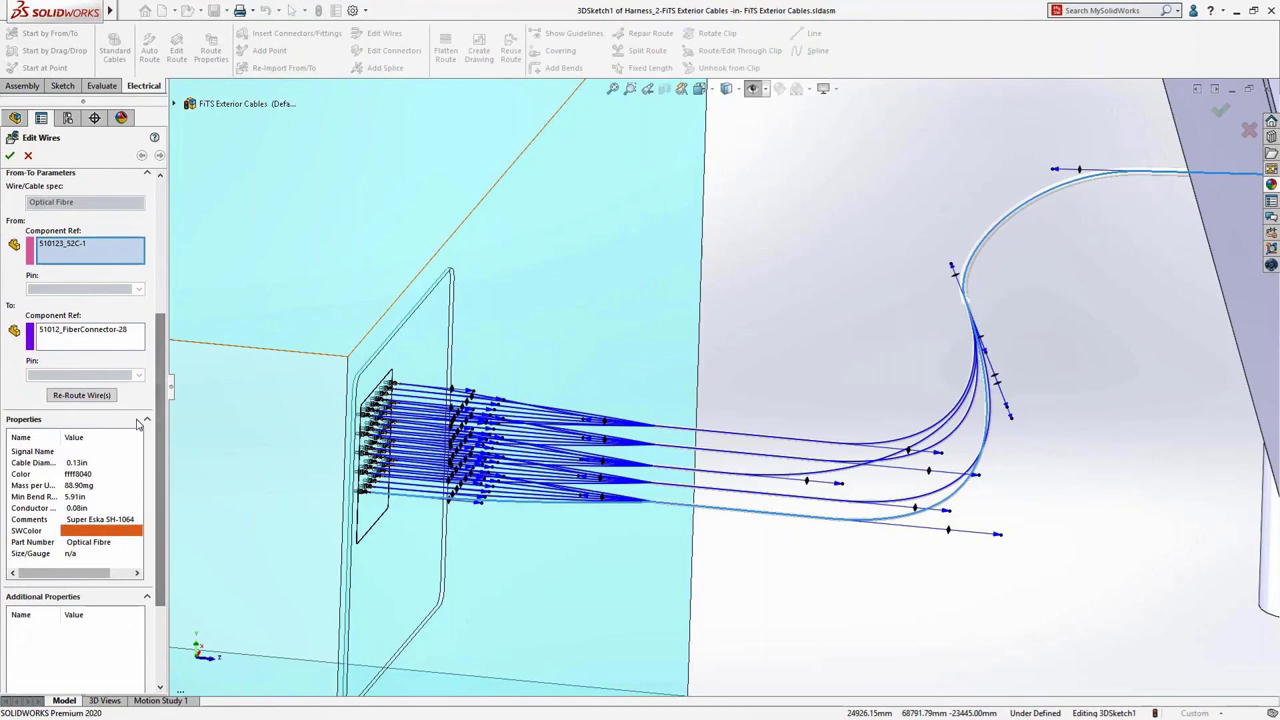
{"action": "left_click", "coordinate": [34, 486]}
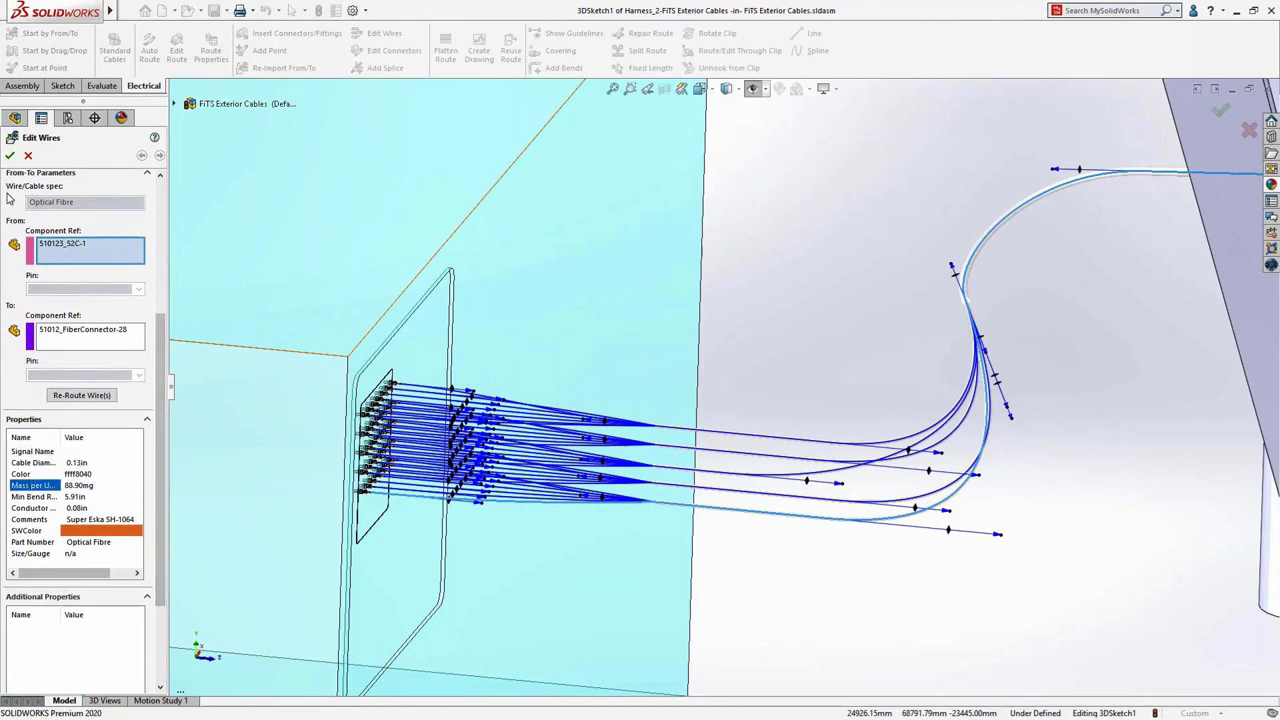
{"action": "left_click", "coordinate": [9, 156]}
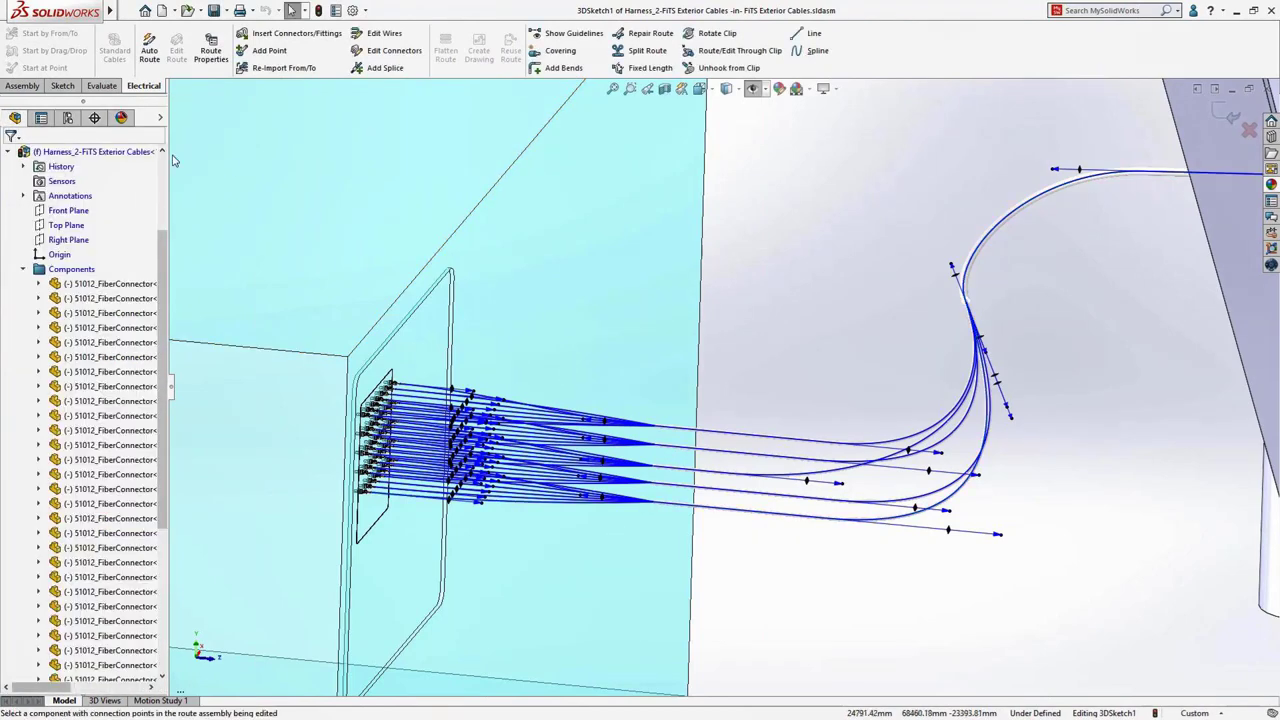
{"action": "left_click", "coordinate": [1228, 117]}
{"action": "left_click", "coordinate": [1238, 120]}
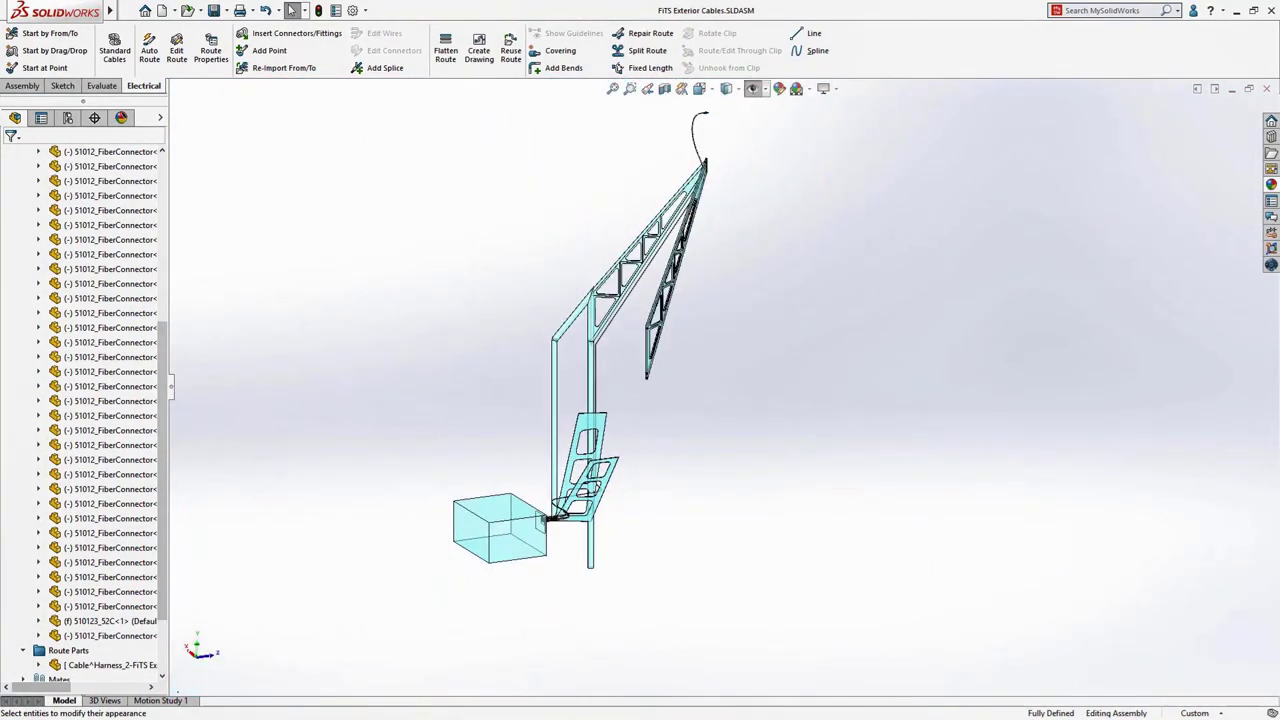
Return to MSE Top Level Assembly6 and recalculate its mass properties, now 195275.83 kg.
{"action": "key", "text": "ctrl+Tab"}
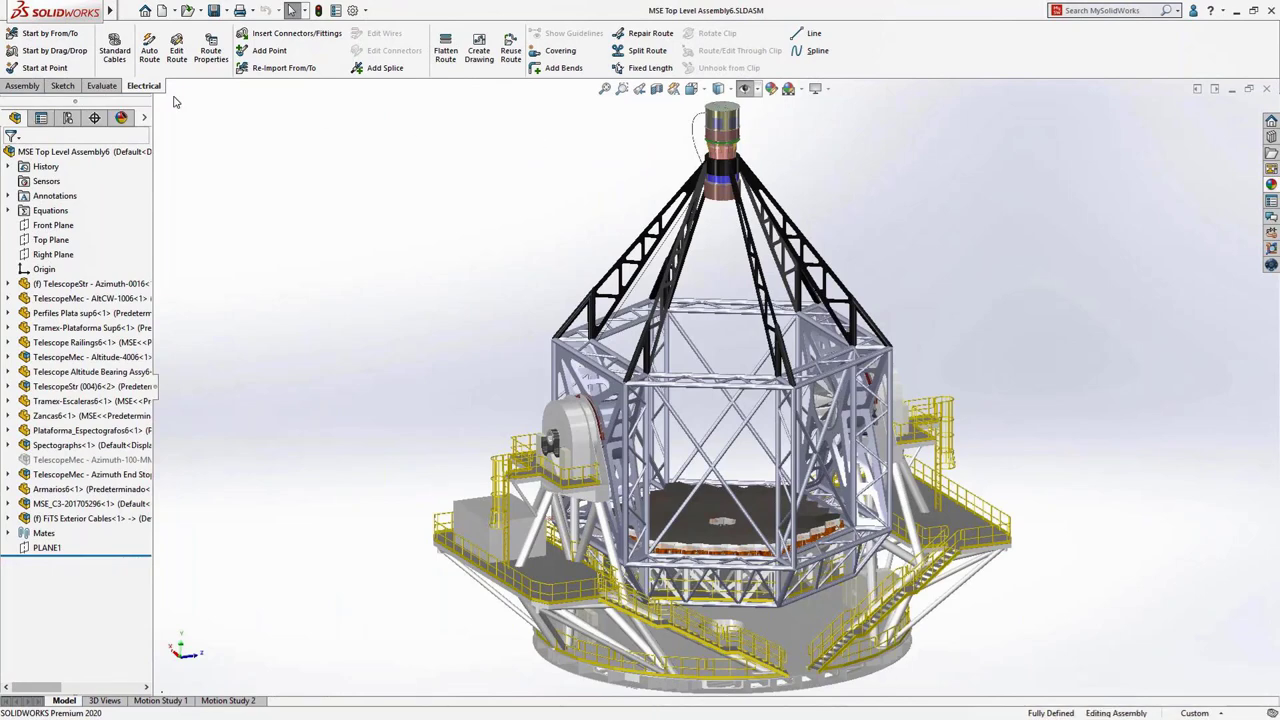
{"action": "left_click", "coordinate": [102, 86]}
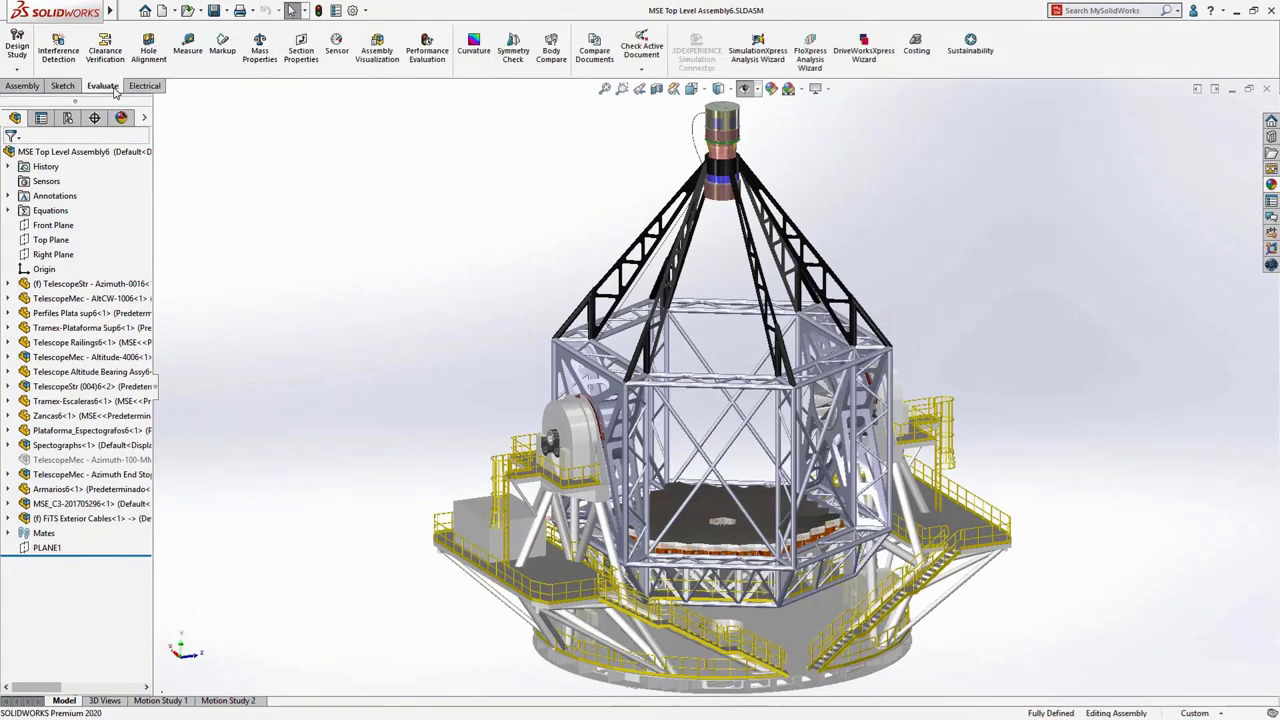
{"action": "left_click", "coordinate": [257, 55]}
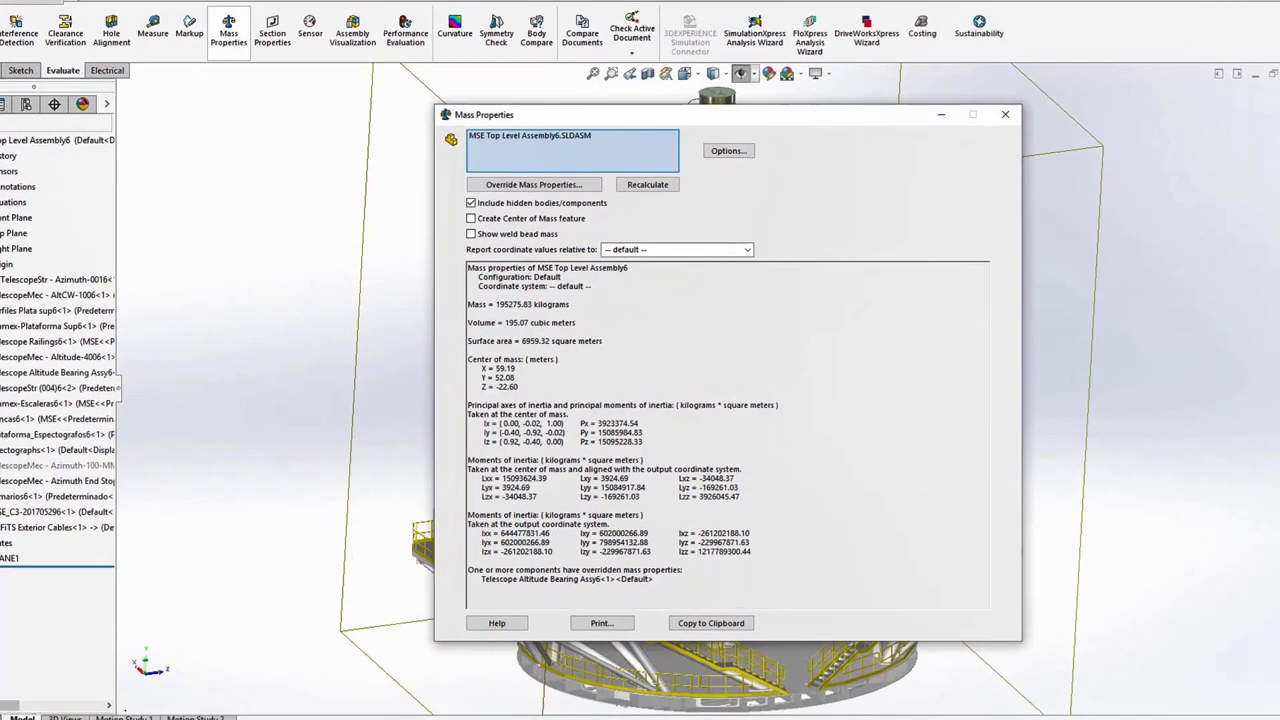
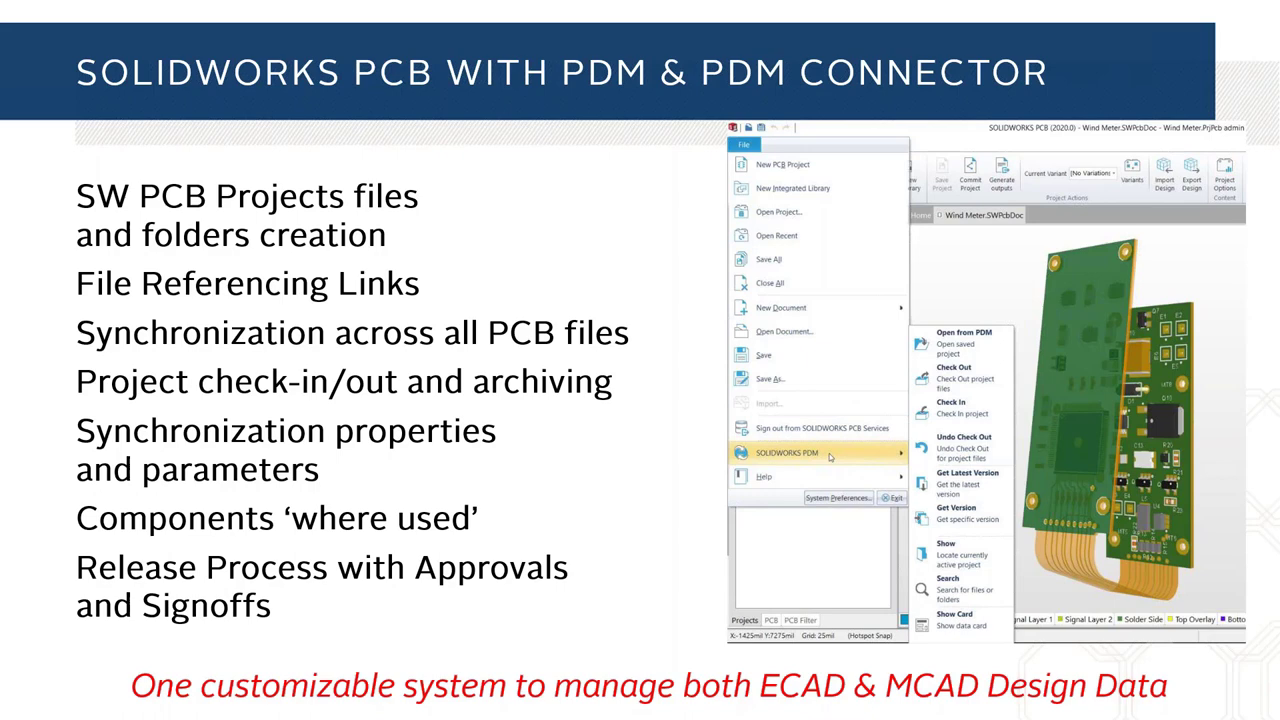
Advance the presentation to the Rigid/Flex Design slide.
{"action": "key", "text": "Right"}
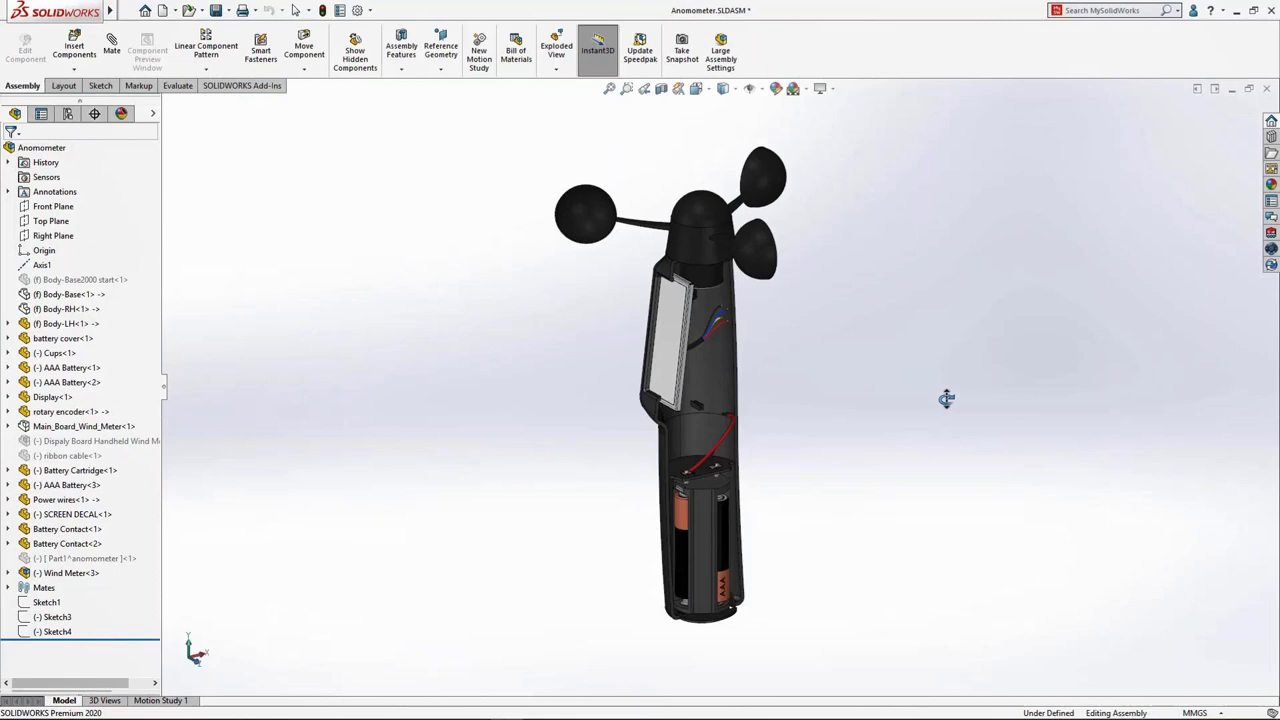
Orbit the anemometer assembly so its front faces the viewer.
{"action": "middle_click_drag", "start_coordinate": [946, 399], "coordinate": [976, 369]}
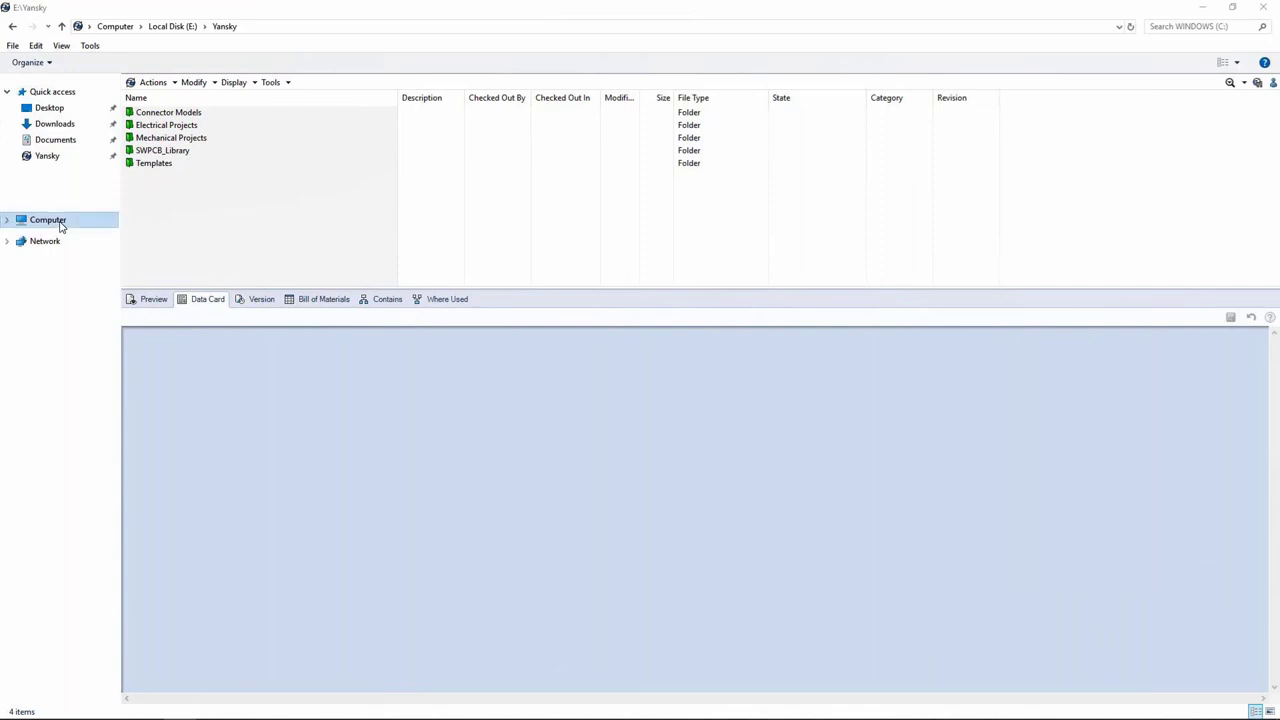
Create a SOLIDWORKS PCB project named 'Wind Meter' in SWPCB20 and open SW-00105's Power schematic.
{"action": "left_click", "coordinate": [162, 126]}
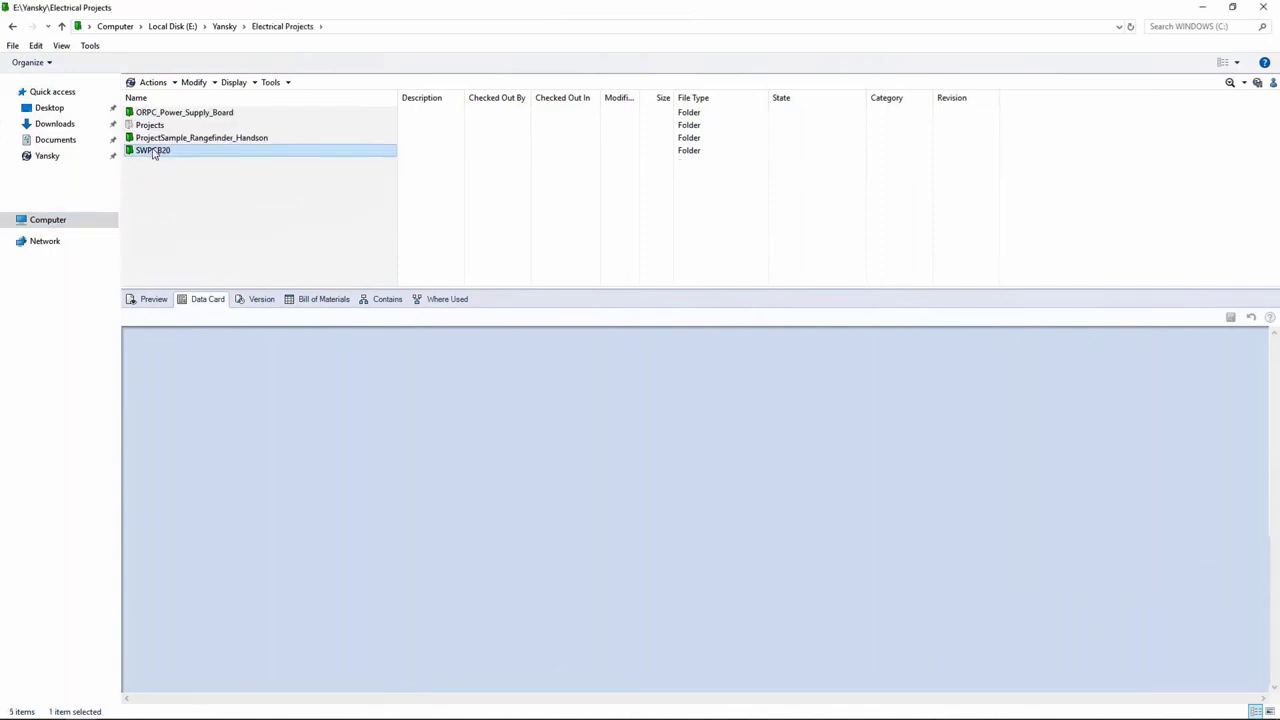
{"action": "double_click", "coordinate": [158, 149]}
{"action": "right_click", "coordinate": [483, 227]}
{"action": "mouse_move", "coordinate": [557, 323]}
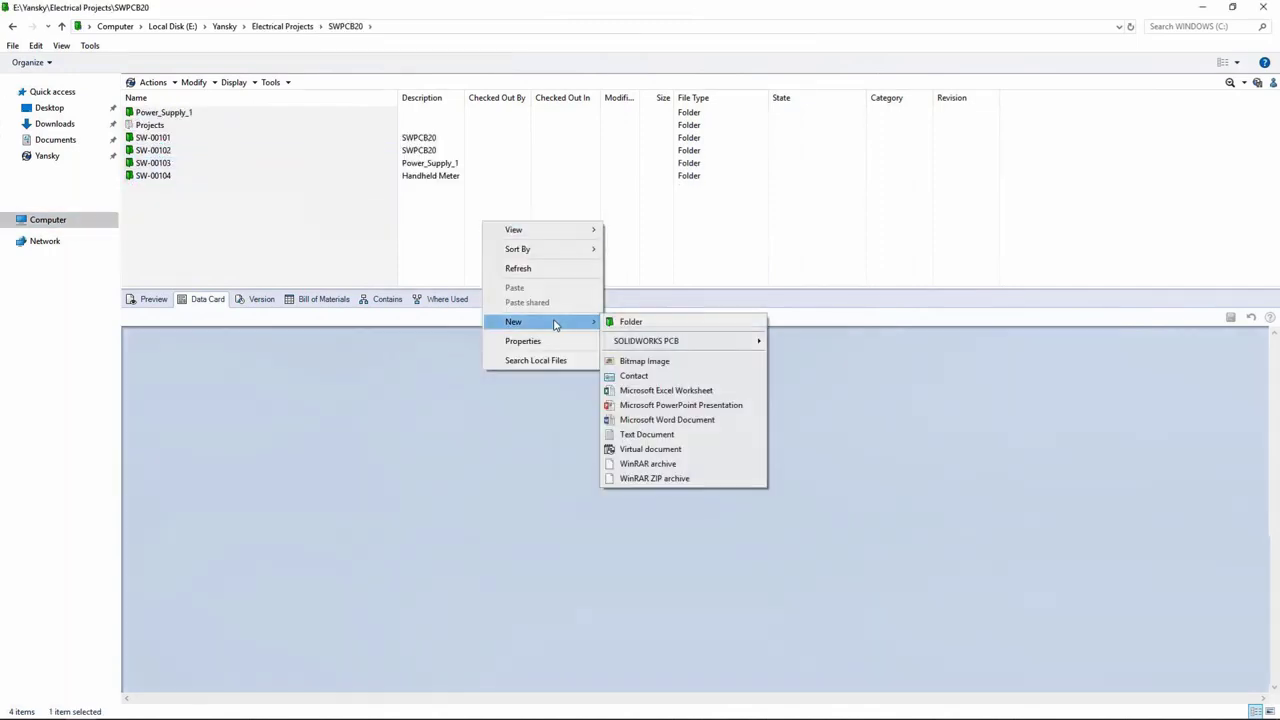
{"action": "mouse_move", "coordinate": [677, 340]}
{"action": "left_click", "coordinate": [773, 340]}
{"action": "type", "text": "Wind Meter"}
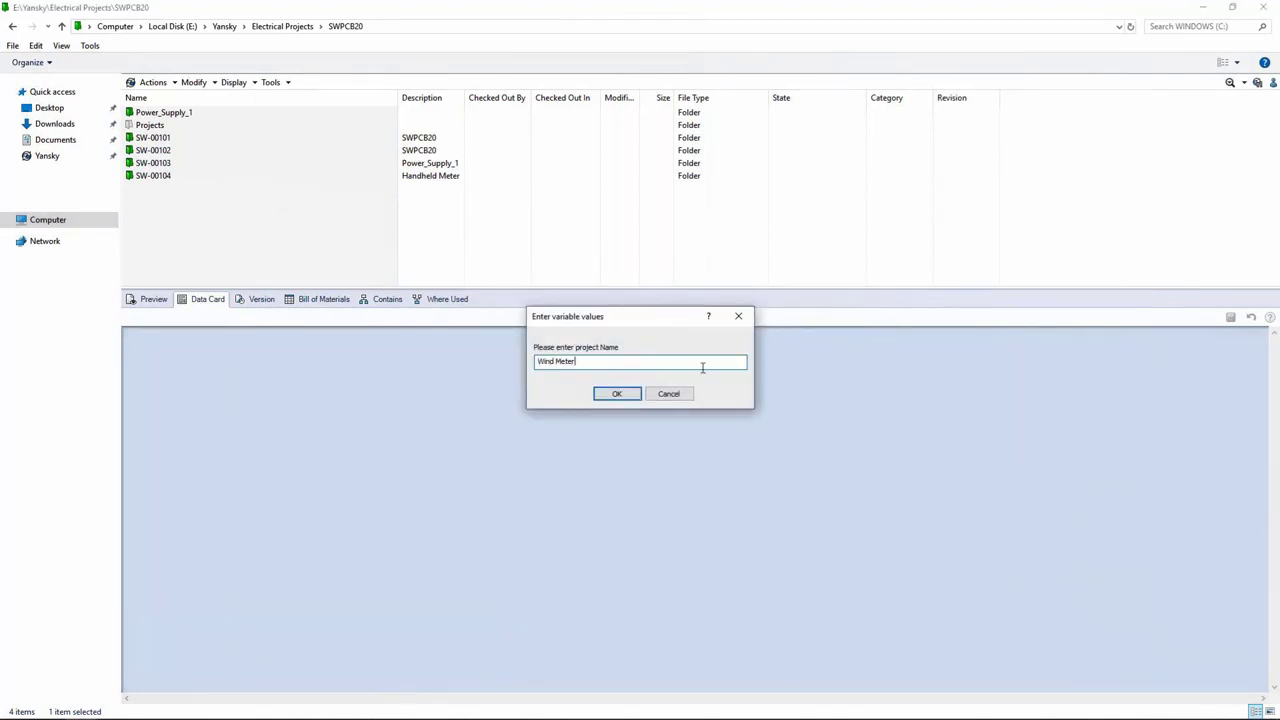
{"action": "left_click", "coordinate": [621, 394]}
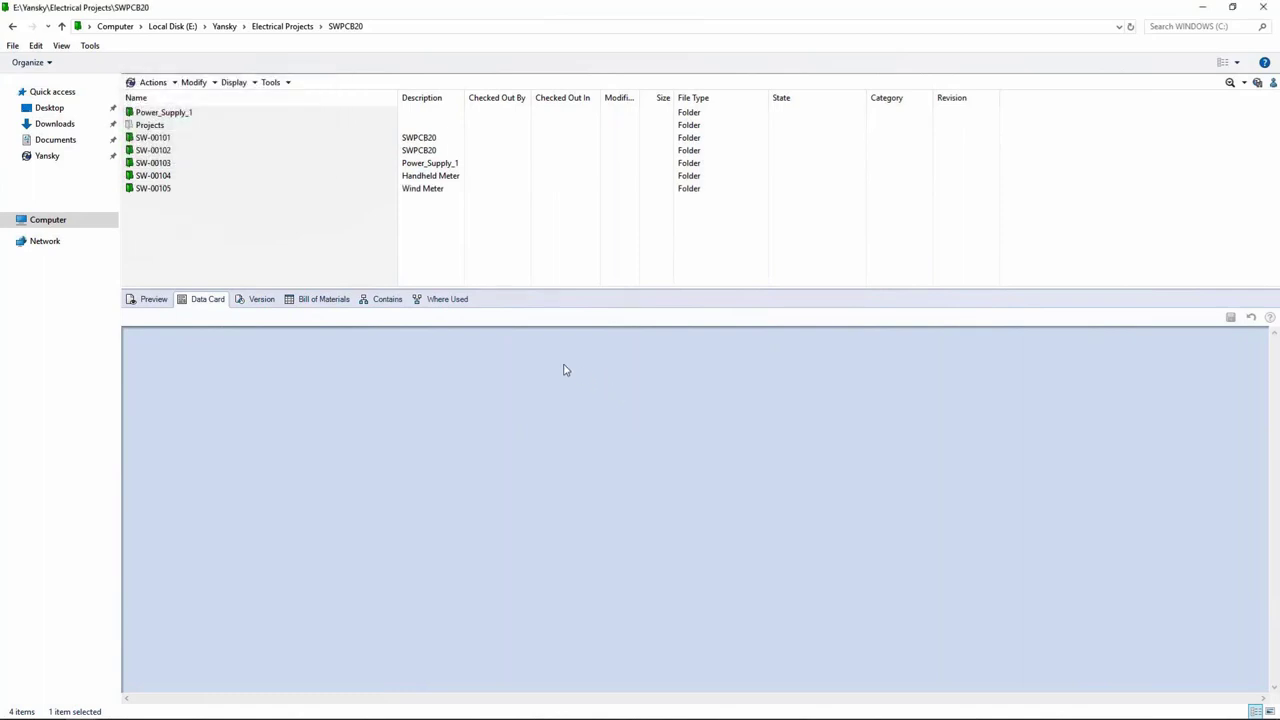
{"action": "key", "text": "Return"}
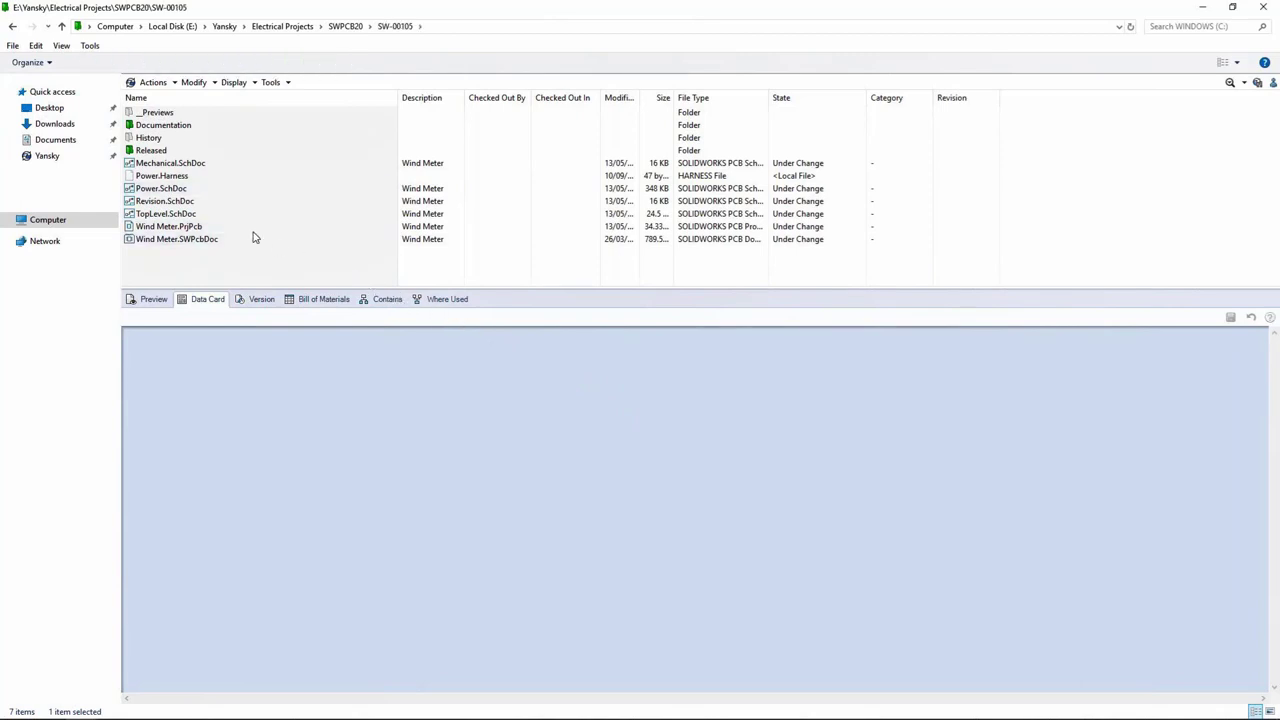
{"action": "double_click", "coordinate": [160, 188]}
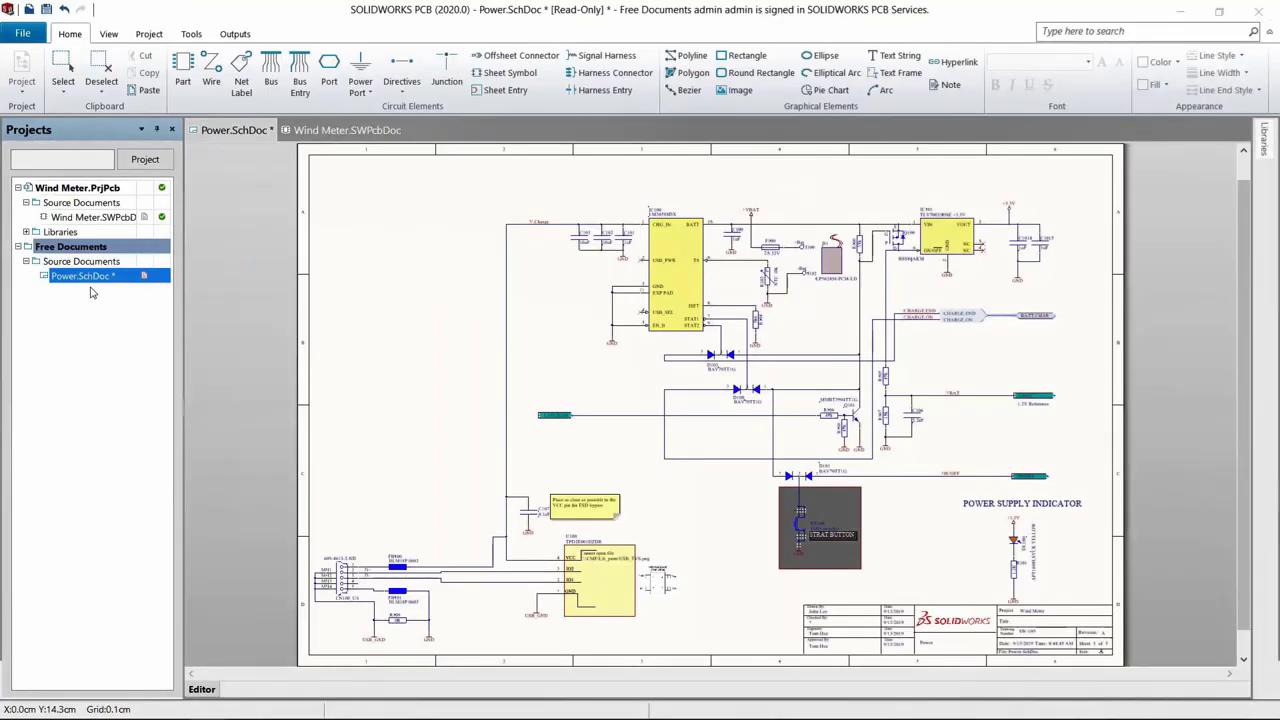
Zoom in and back out on the Power.SchDoc schematic sheet.
{"action": "scroll", "coordinate": [1003, 632], "scroll_direction": "up", "scroll_amount": 4, "text": "ctrl"}
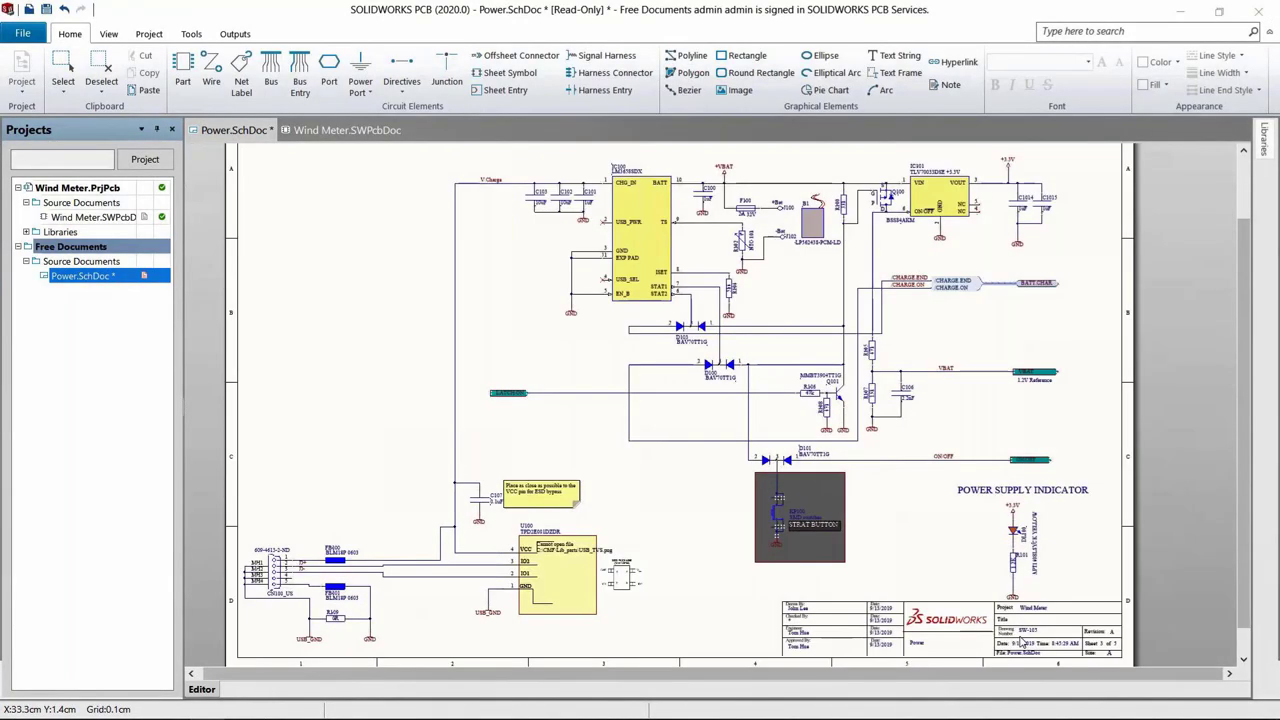
{"action": "scroll", "coordinate": [1008, 665], "scroll_direction": "down", "scroll_amount": 2}
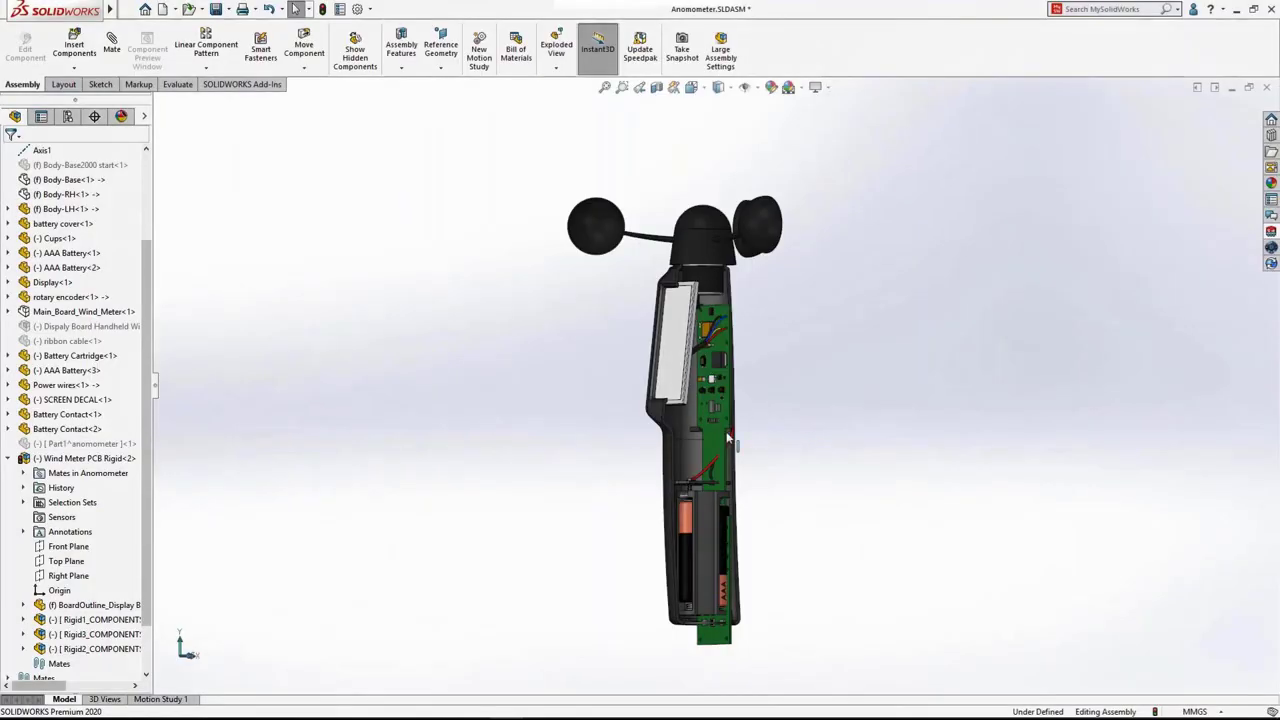
Open the anemometer's PCB component as its own subassembly.
{"action": "left_click", "coordinate": [728, 437]}
{"action": "right_click", "coordinate": [205, 130]}
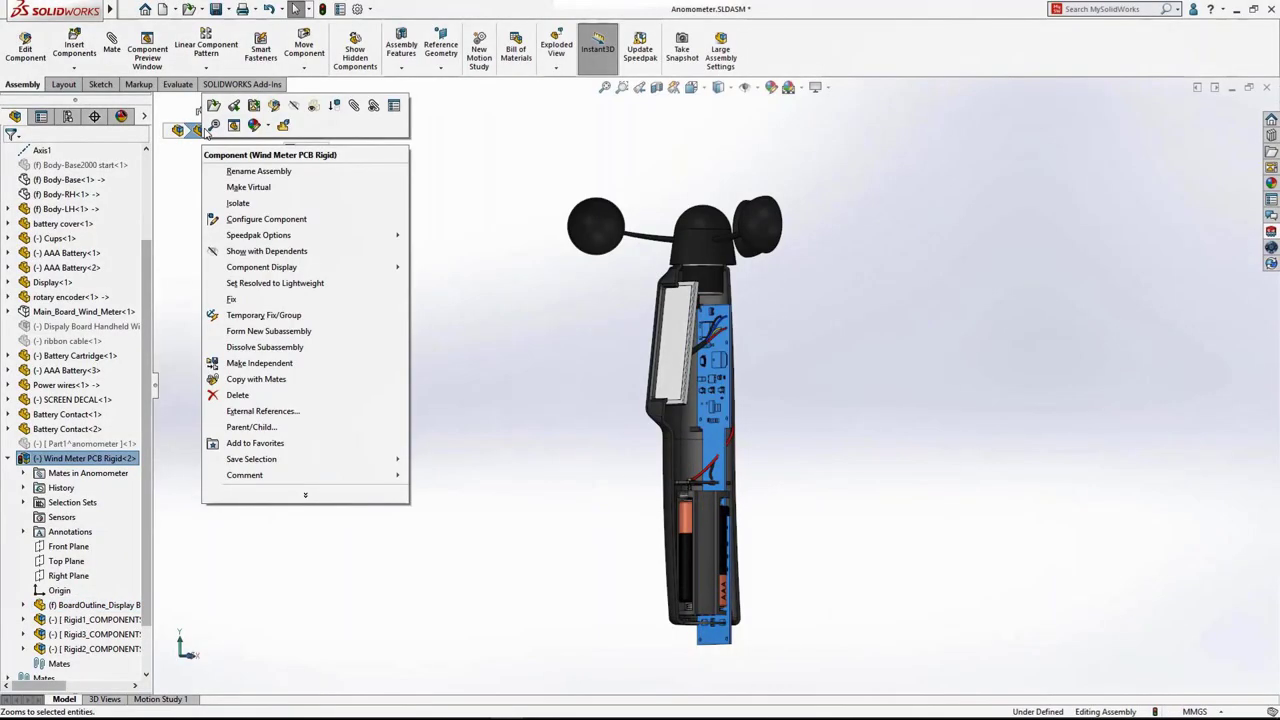
{"action": "left_click", "coordinate": [212, 126]}
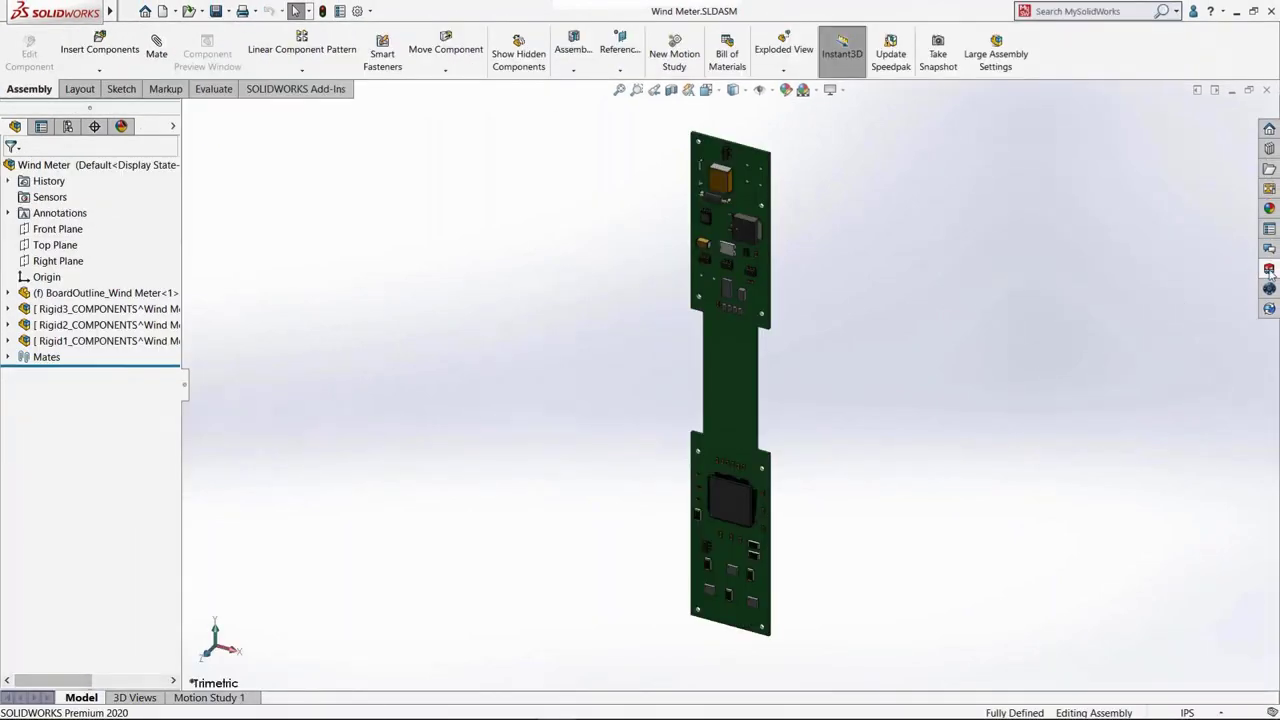
Push the board with the comment 'Make middle section a Flex with two bends'.
{"action": "left_click", "coordinate": [1269, 270]}
{"action": "left_click", "coordinate": [1192, 113]}
{"action": "type", "text": "Mak"}
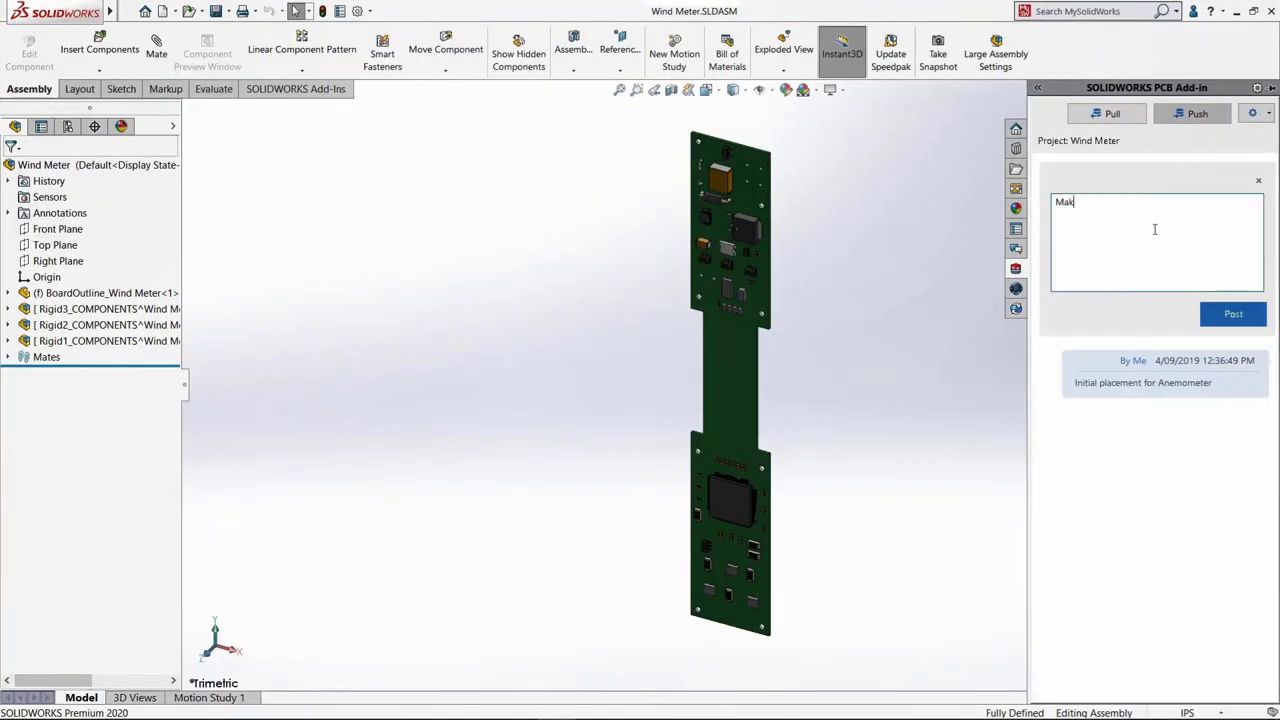
{"action": "type", "text": "e middle section a Flex with "}
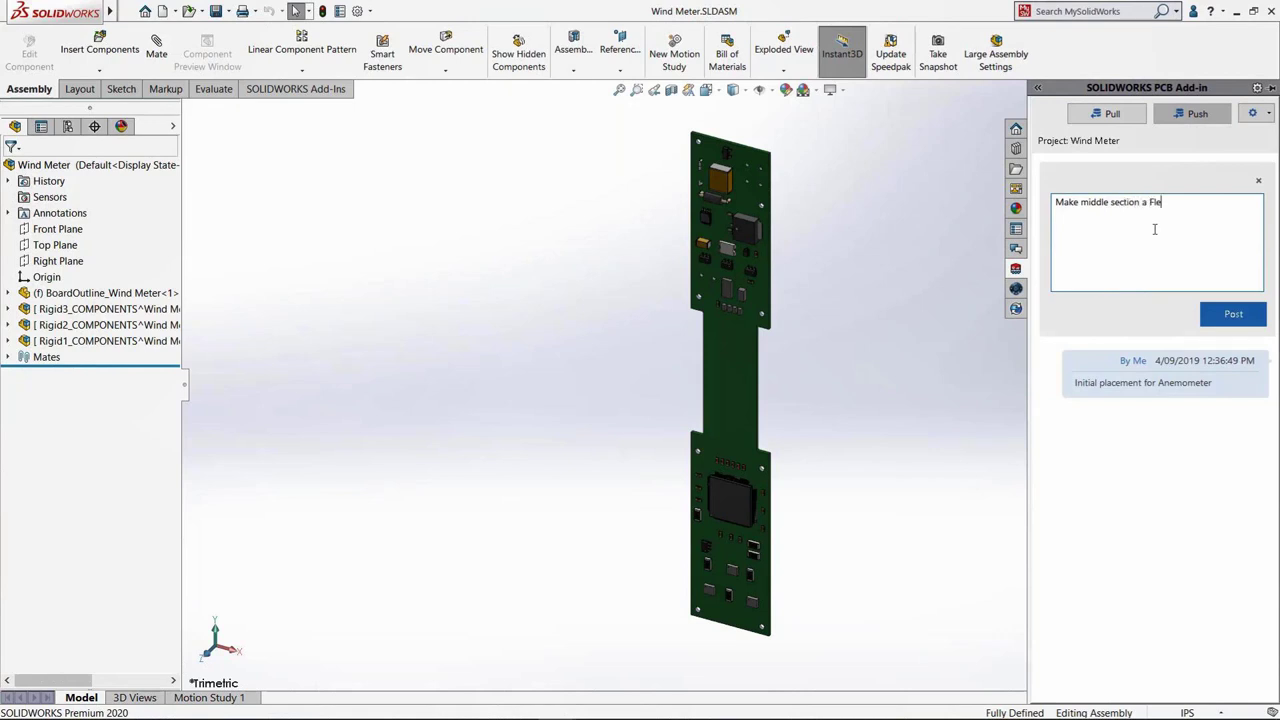
{"action": "type", "text": "two bends"}
{"action": "left_click", "coordinate": [1225, 314]}
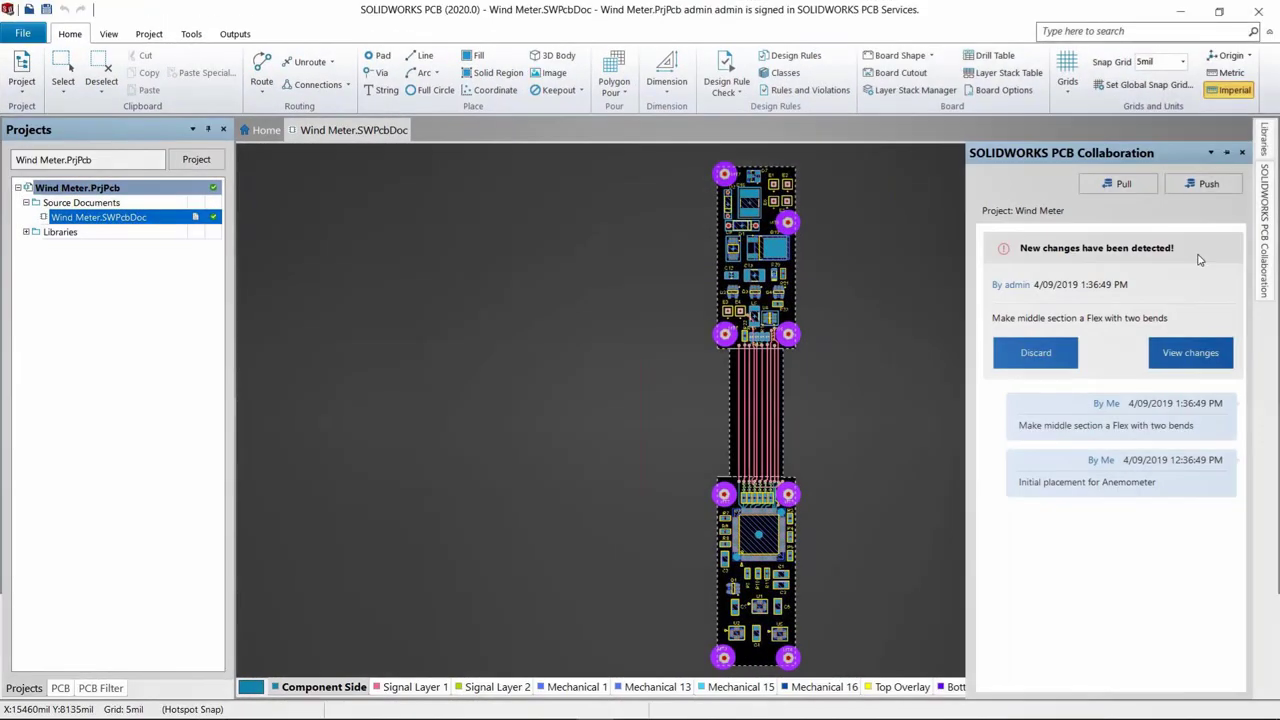
Accept the pushed board shape and name the middle region 'Flex' with the Flex layer stack.
{"action": "left_click", "coordinate": [1176, 355]}
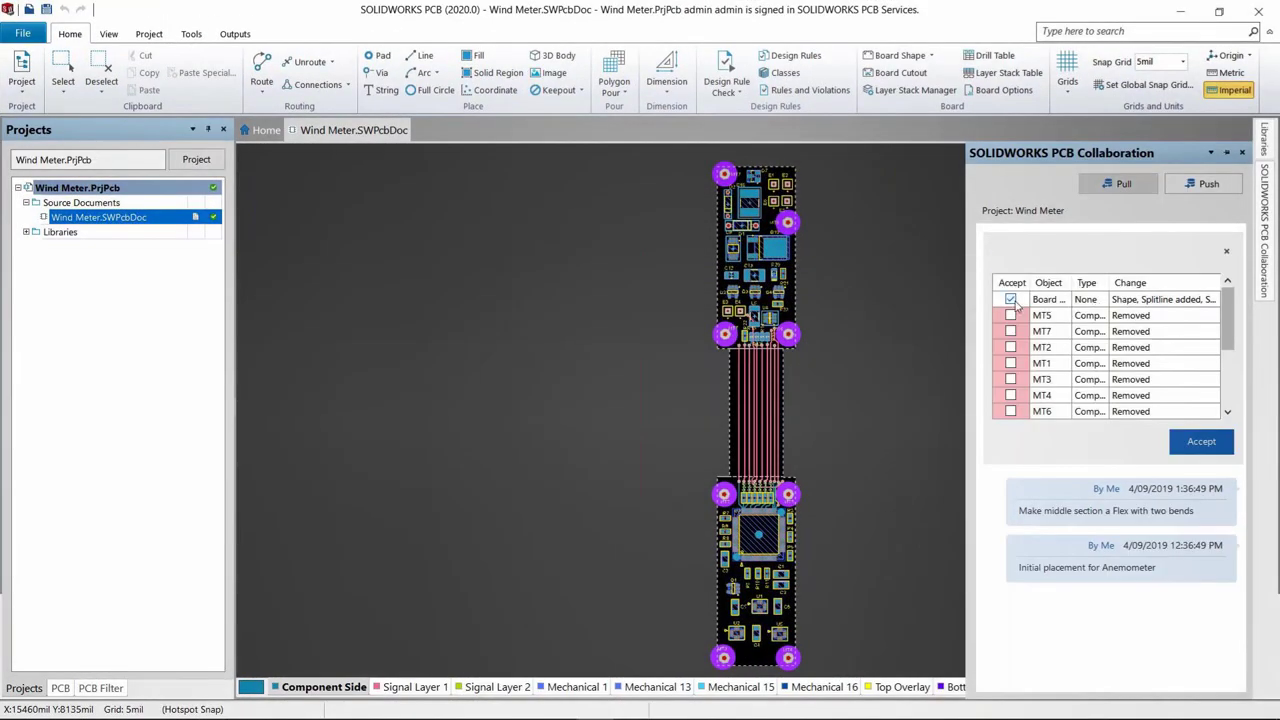
{"action": "left_click", "coordinate": [1201, 441]}
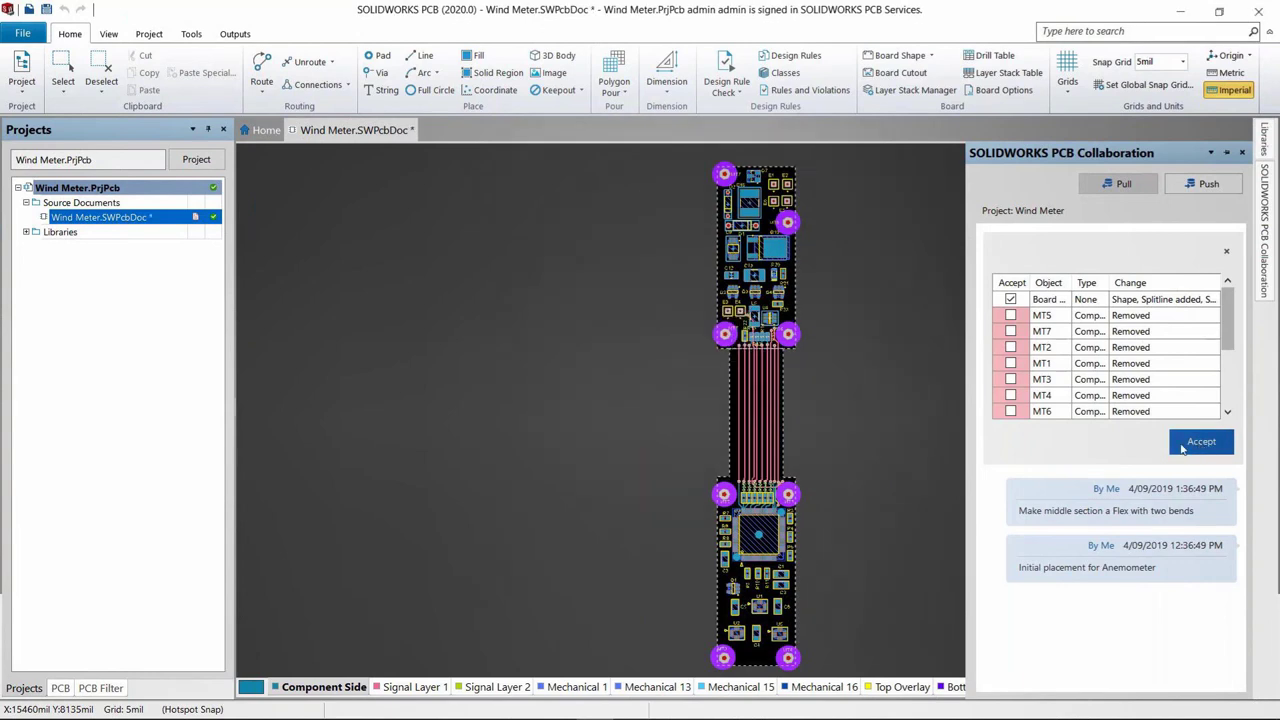
{"action": "double_click", "coordinate": [755, 398]}
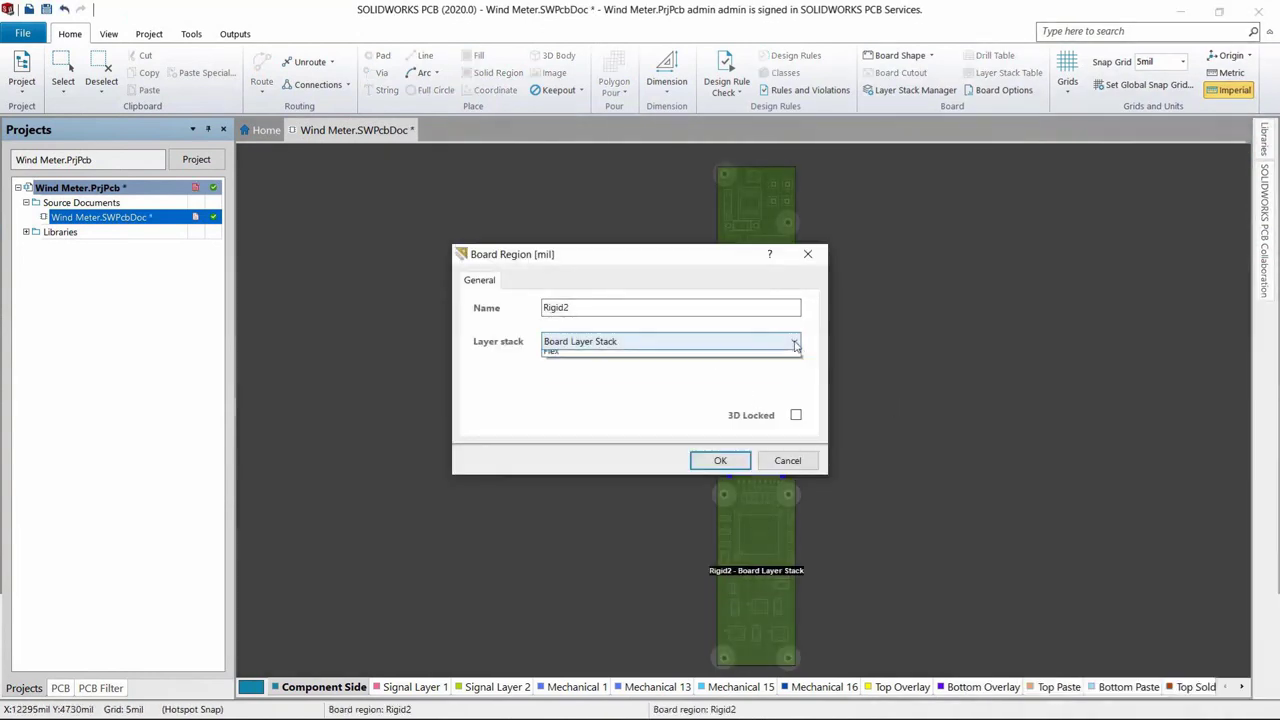
{"action": "left_click", "coordinate": [793, 342]}
{"action": "left_click", "coordinate": [705, 370]}
{"action": "left_click_drag", "start_coordinate": [586, 307], "coordinate": [472, 325]}
{"action": "type", "text": "F"}
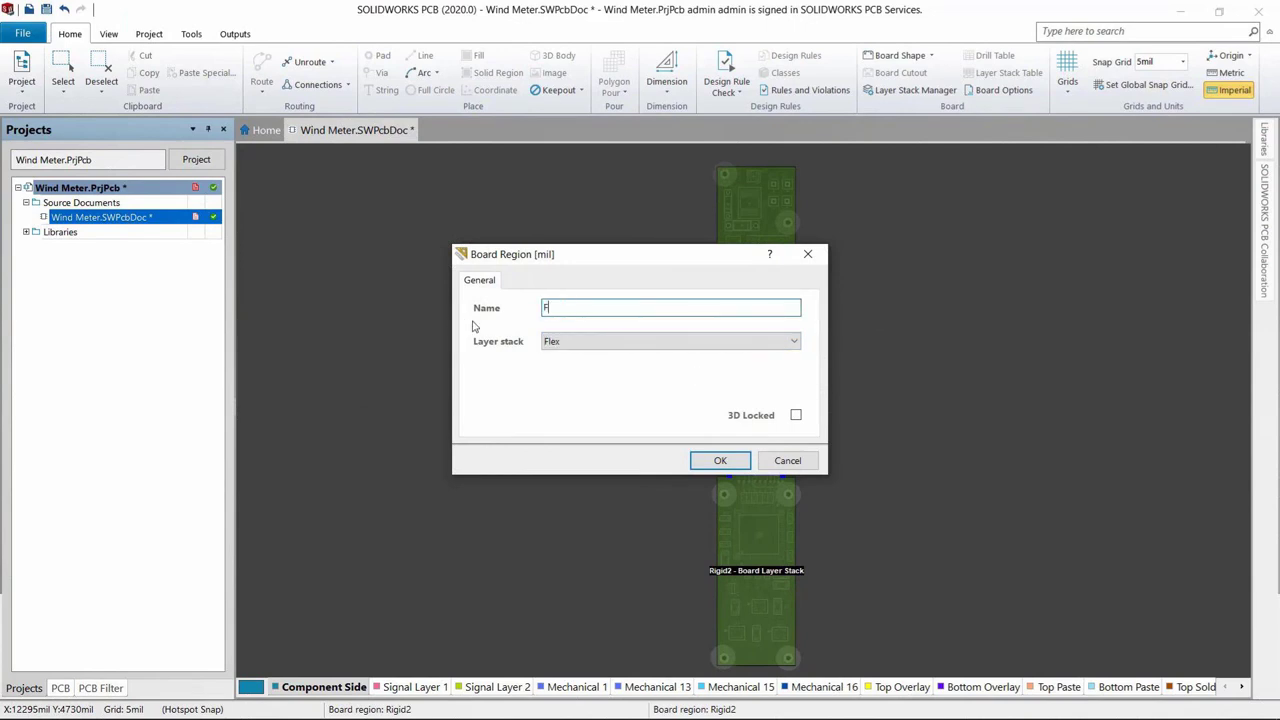
{"action": "type", "text": "lex"}
{"action": "left_click", "coordinate": [719, 460]}
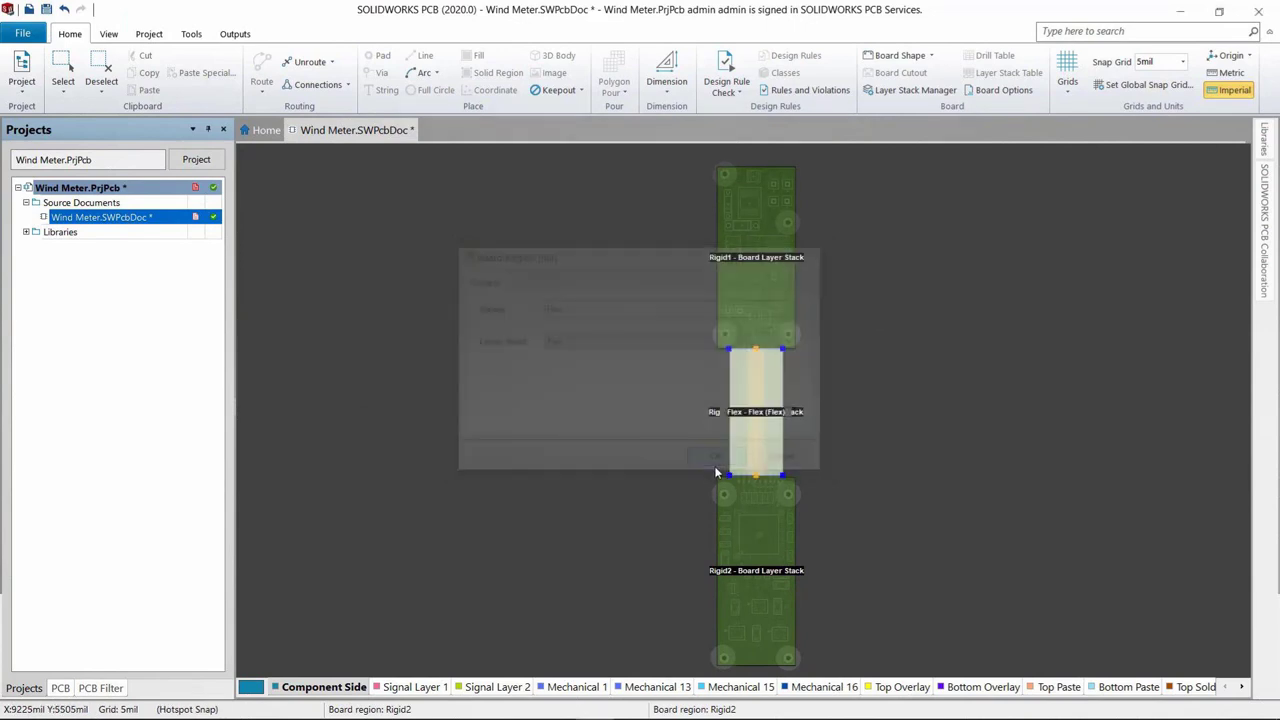
Reposition the first bending line and set it to 60° with a 200mil radius.
{"action": "left_click_drag", "start_coordinate": [756, 348], "coordinate": [783, 452]}
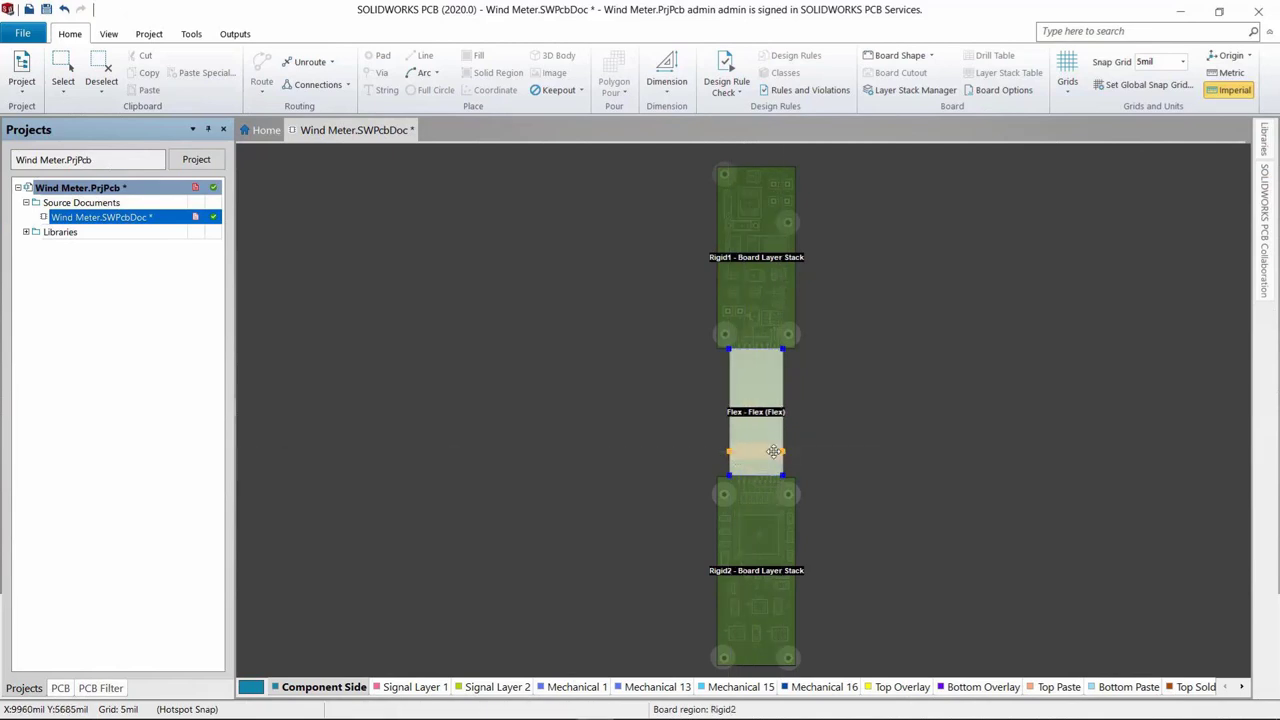
{"action": "double_click", "coordinate": [730, 451]}
{"action": "left_click", "coordinate": [610, 307]}
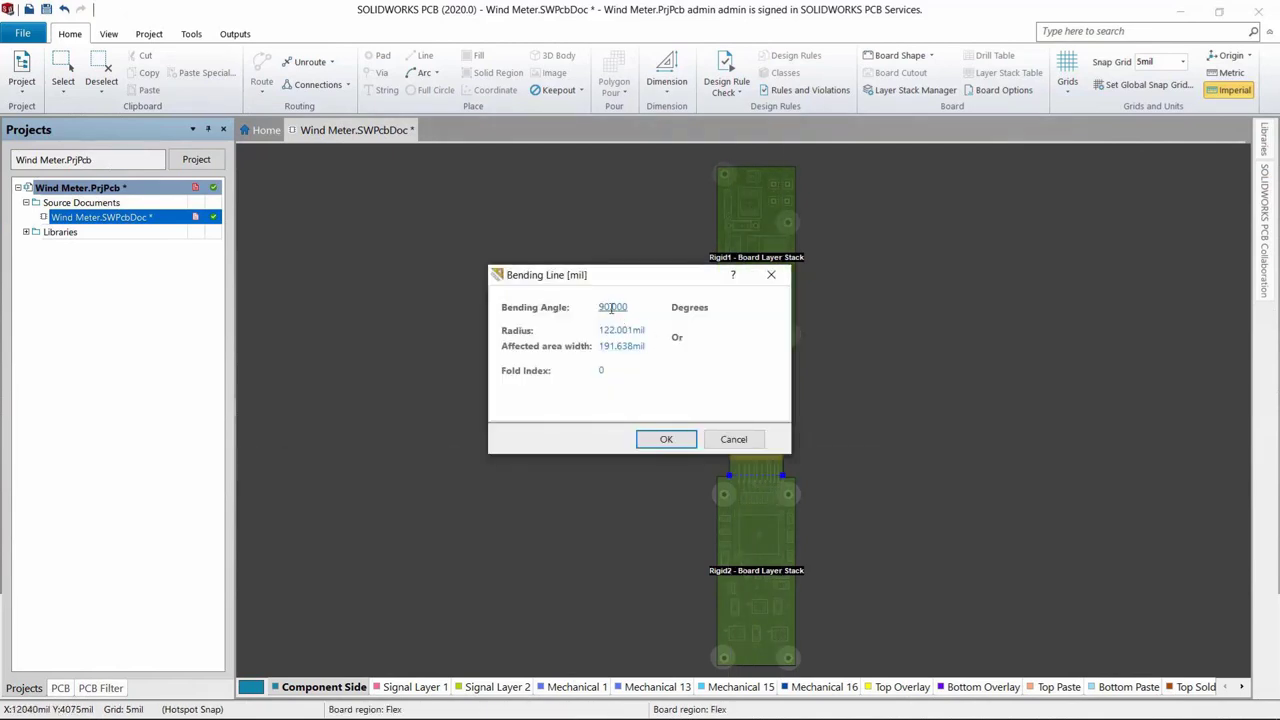
{"action": "left_click_drag", "start_coordinate": [610, 307], "coordinate": [578, 323]}
{"action": "type", "text": "60"}
{"action": "key", "text": "Tab"}
{"action": "type", "text": "200"}
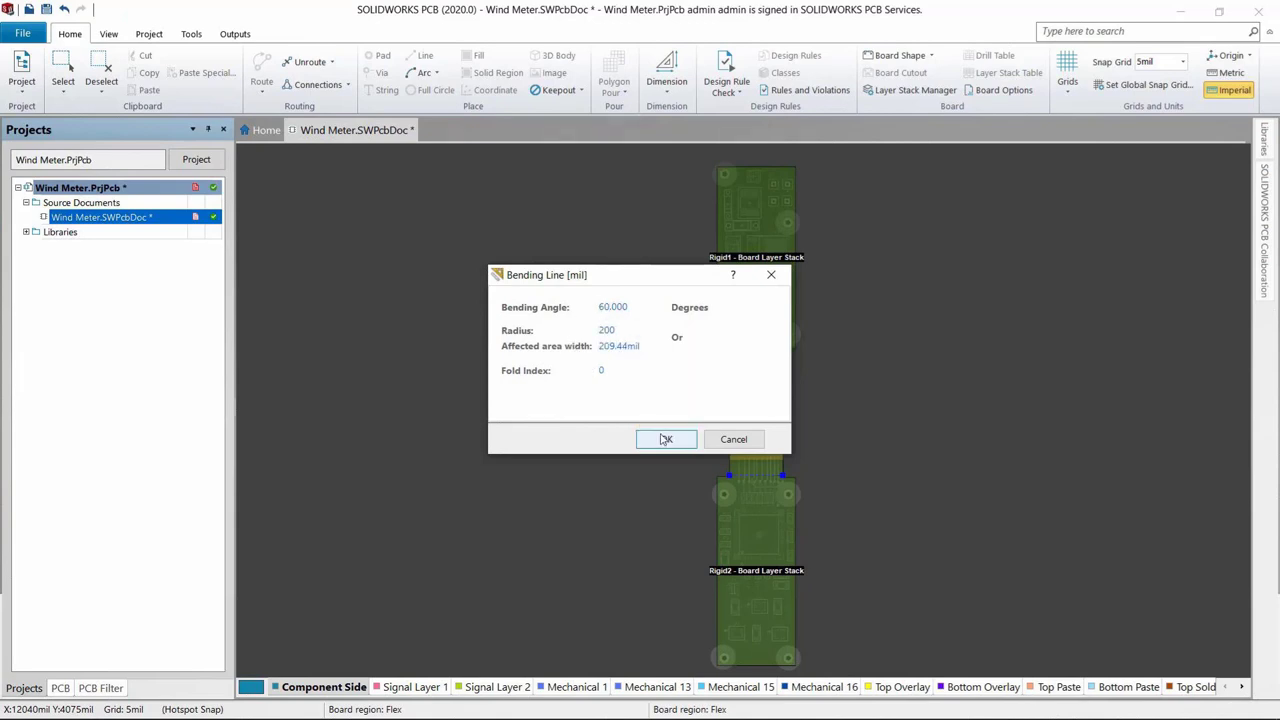
{"action": "left_click", "coordinate": [666, 439]}
Place a second bending line across the upper flex at 110° with a 125mil radius.
{"action": "right_click", "coordinate": [641, 362]}
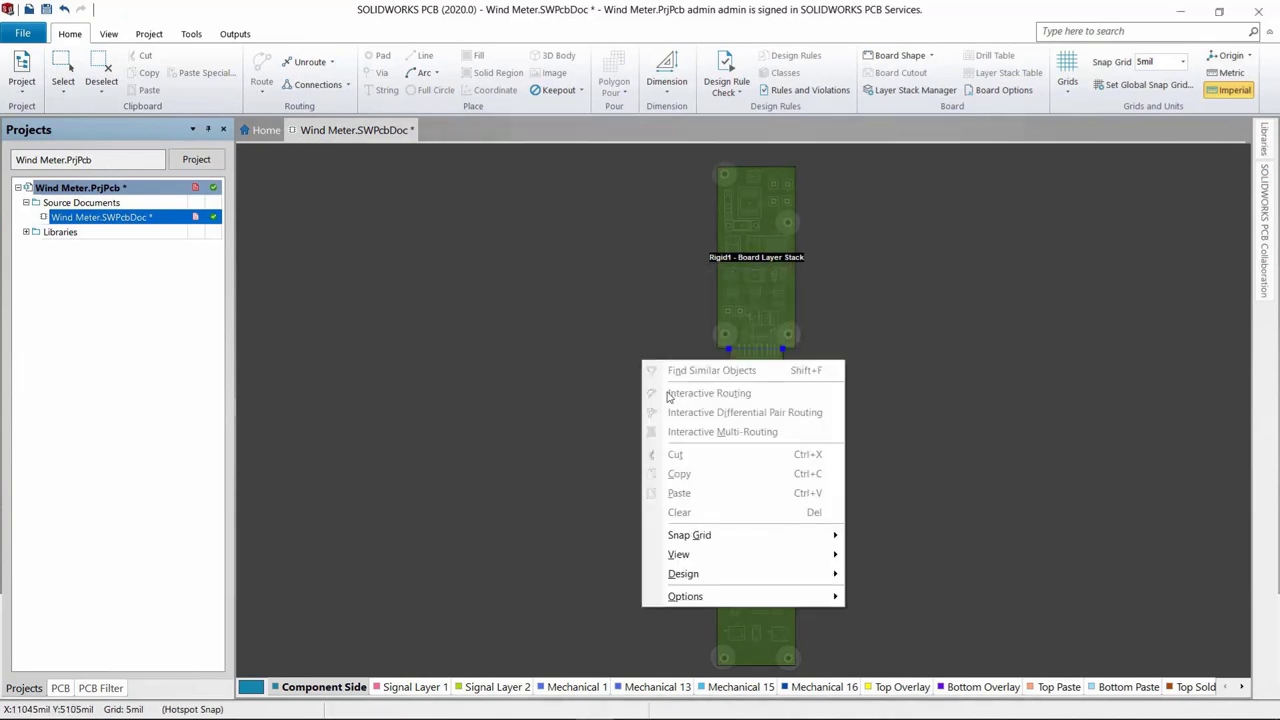
{"action": "mouse_move", "coordinate": [751, 577]}
{"action": "mouse_move", "coordinate": [893, 638]}
{"action": "left_click", "coordinate": [1010, 680]}
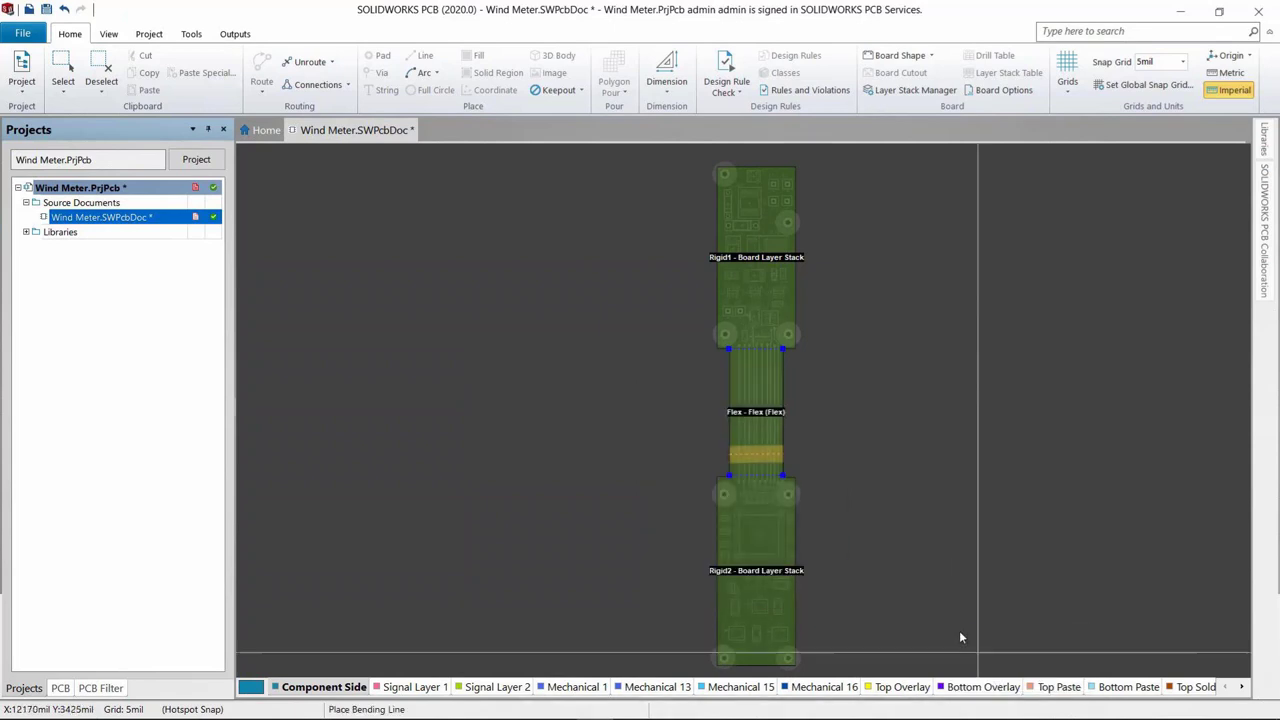
{"action": "left_click", "coordinate": [731, 370]}
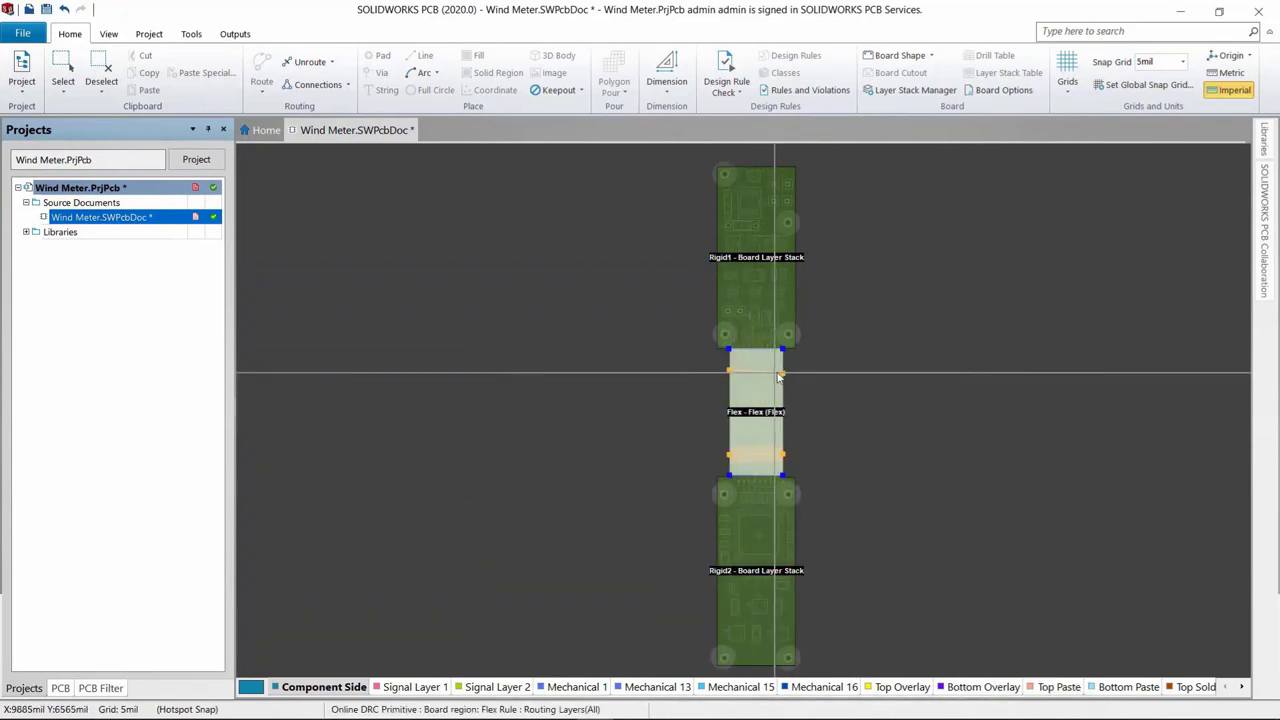
{"action": "double_click", "coordinate": [606, 307]}
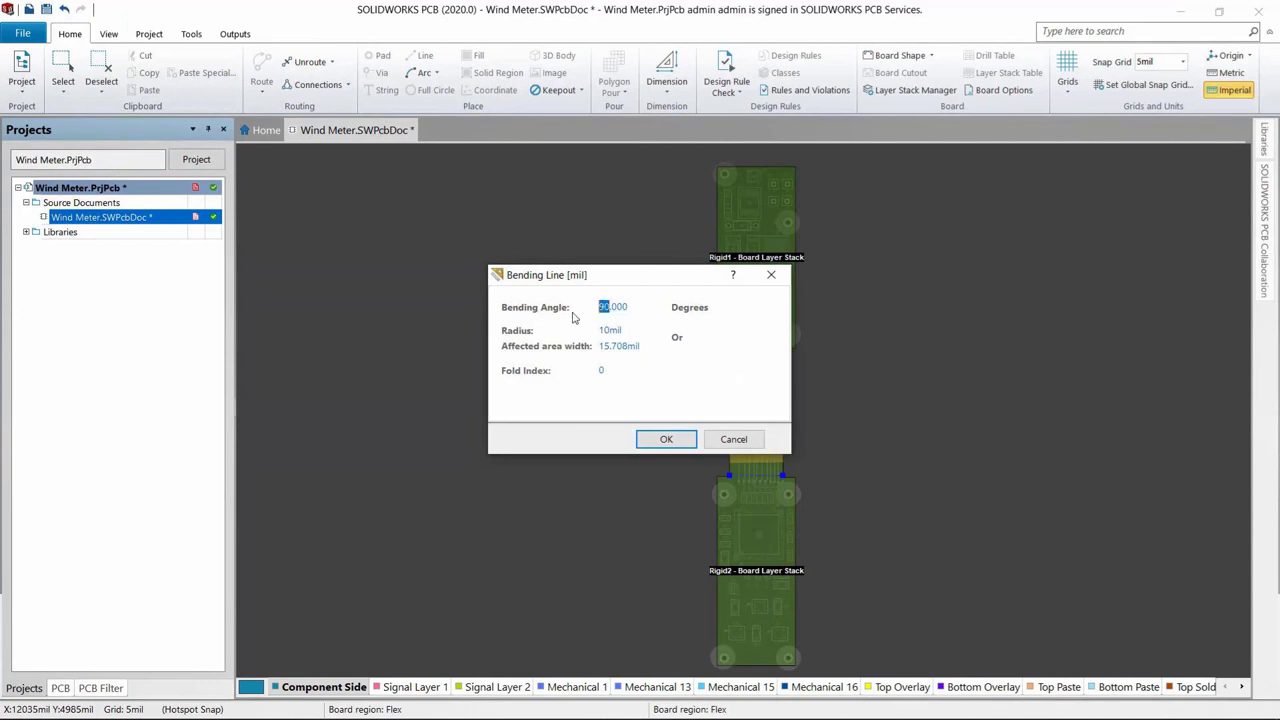
{"action": "type", "text": "110"}
{"action": "double_click", "coordinate": [607, 330]}
{"action": "type", "text": "125"}
{"action": "left_click", "coordinate": [663, 440]}
Show the board in 3D to see it fold at both bends.
{"action": "key", "text": "3"}
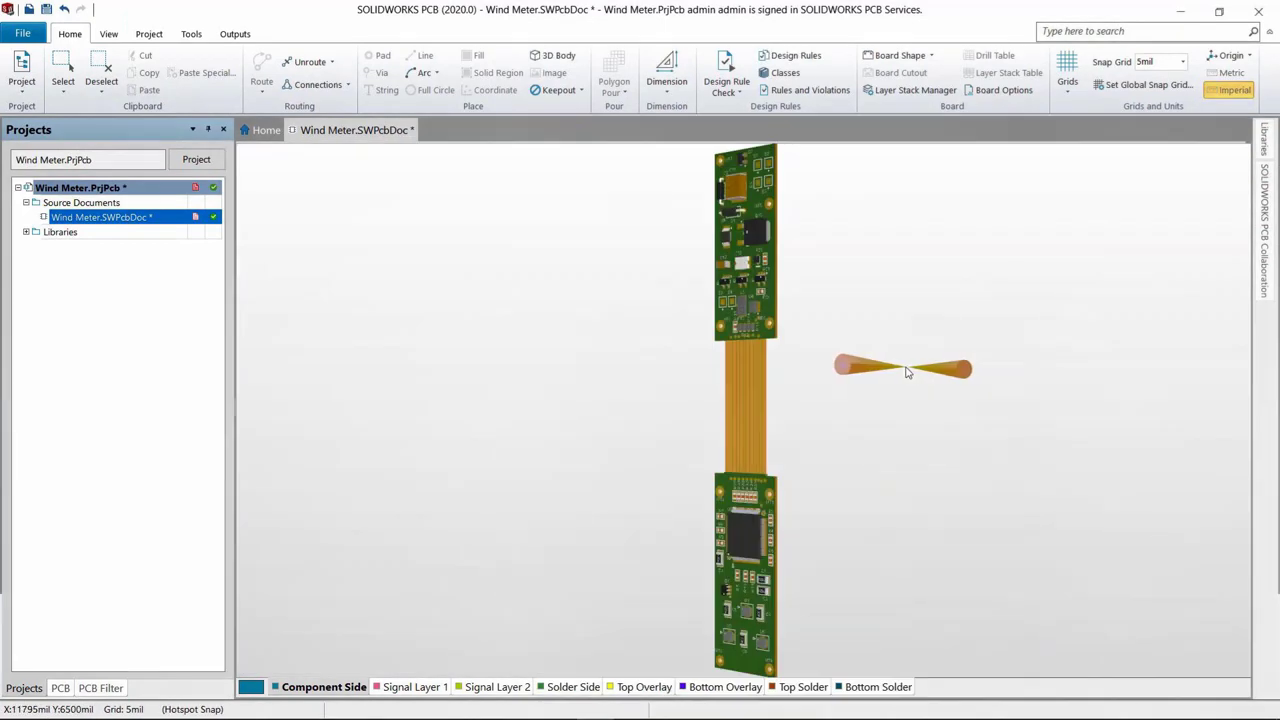
{"action": "key", "text": "5"}
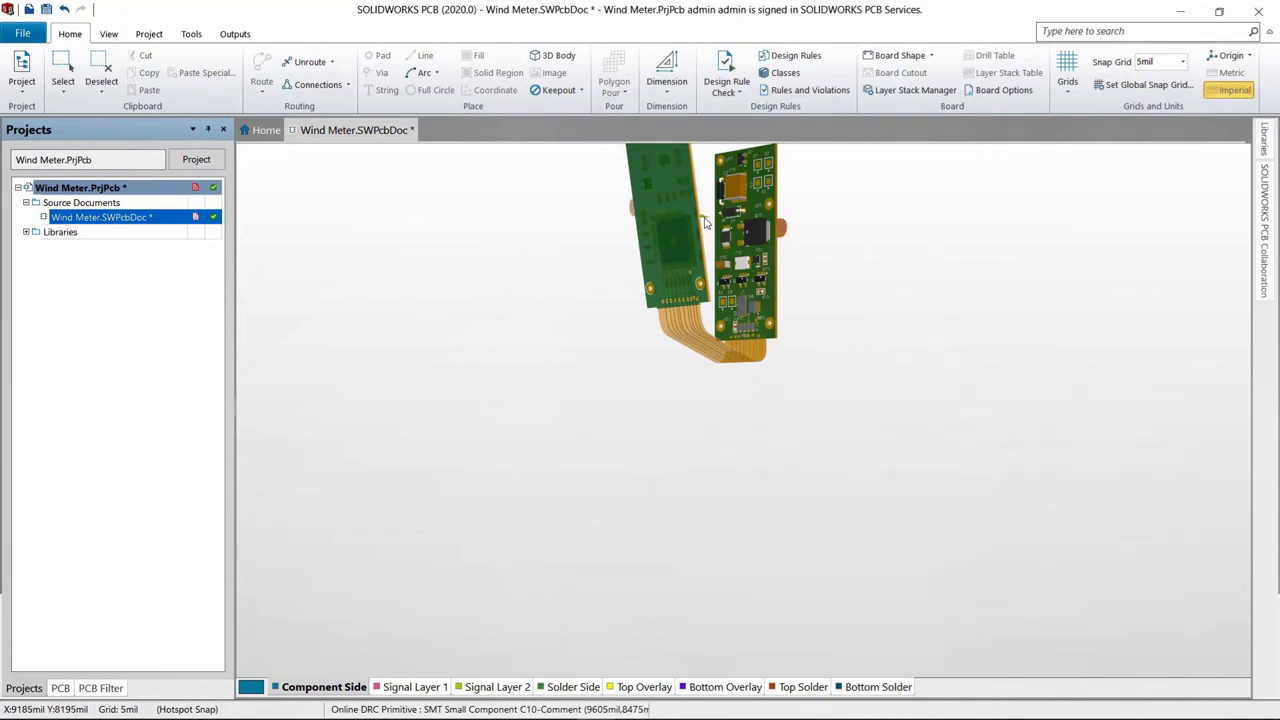
{"action": "scroll", "coordinate": [726, 371], "scroll_direction": "up", "scroll_amount": 3, "text": "ctrl"}
{"action": "scroll", "coordinate": [726, 371], "scroll_direction": "up", "scroll_amount": 1, "text": "ctrl"}
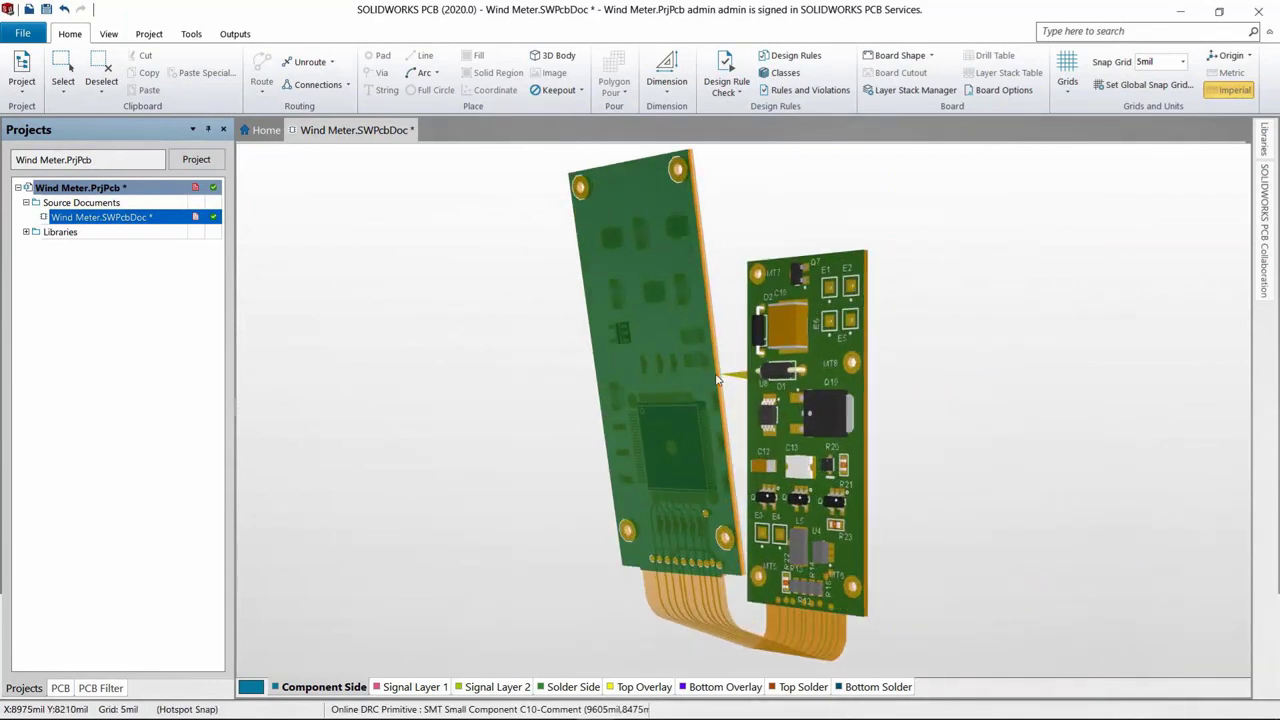
Push the design with the comment 'Added flex with 2 bends. See if the angles are OK.'.
{"action": "left_click", "coordinate": [1263, 215]}
{"action": "left_click", "coordinate": [1093, 300]}
{"action": "type", "text": "Adde"}
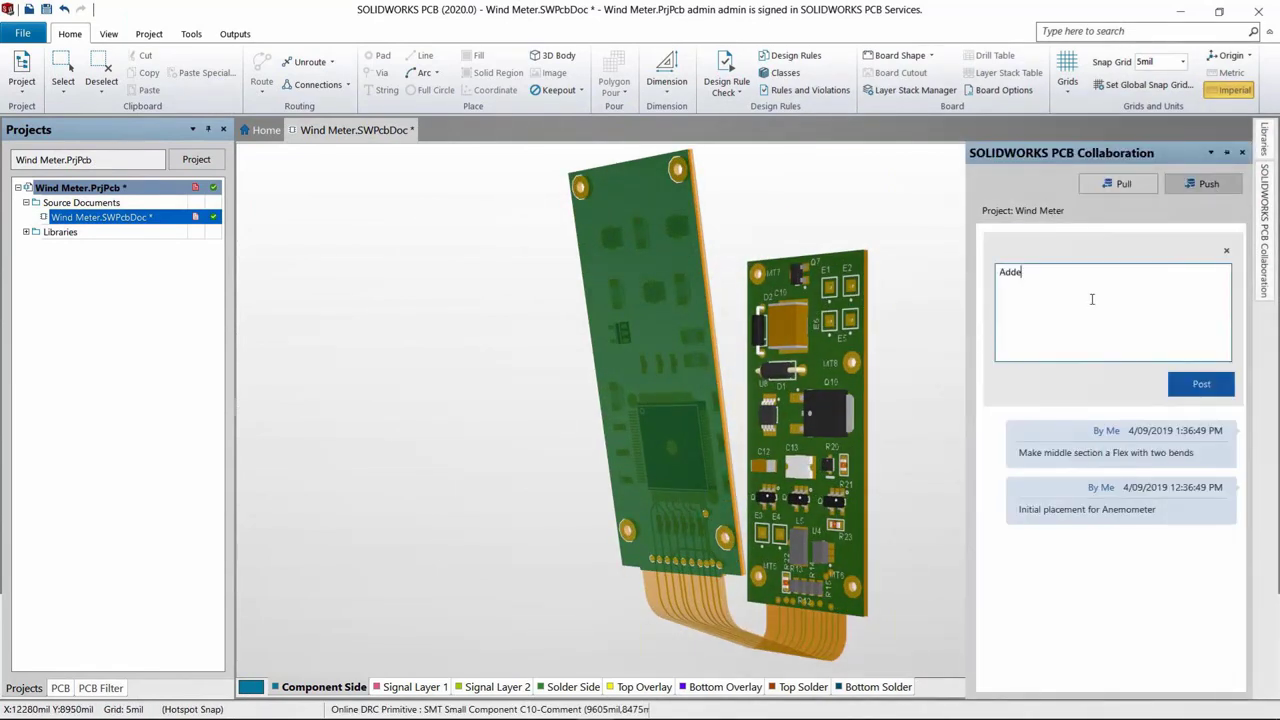
{"action": "type", "text": "d flex with 2 bends. See if the angles are OK."}
{"action": "left_click", "coordinate": [1182, 389]}
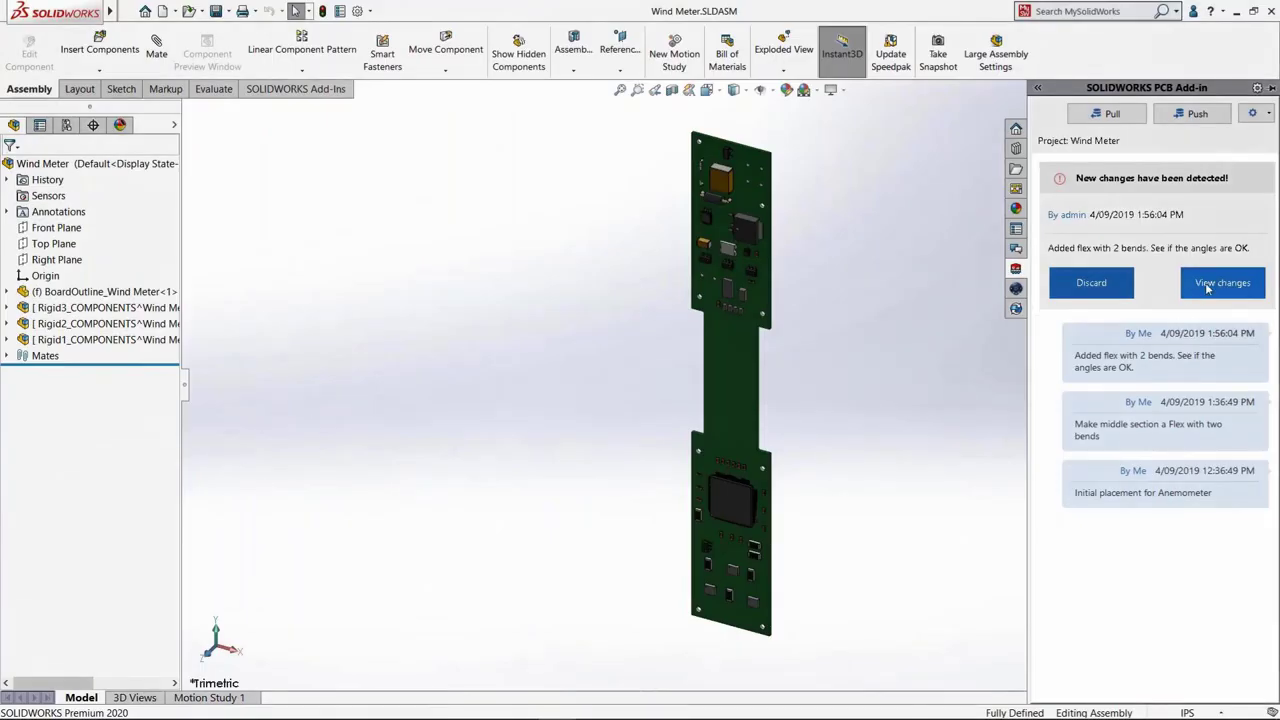
Check all incoming PCB changes and accept them into the assembly.
{"action": "left_click", "coordinate": [1207, 286]}
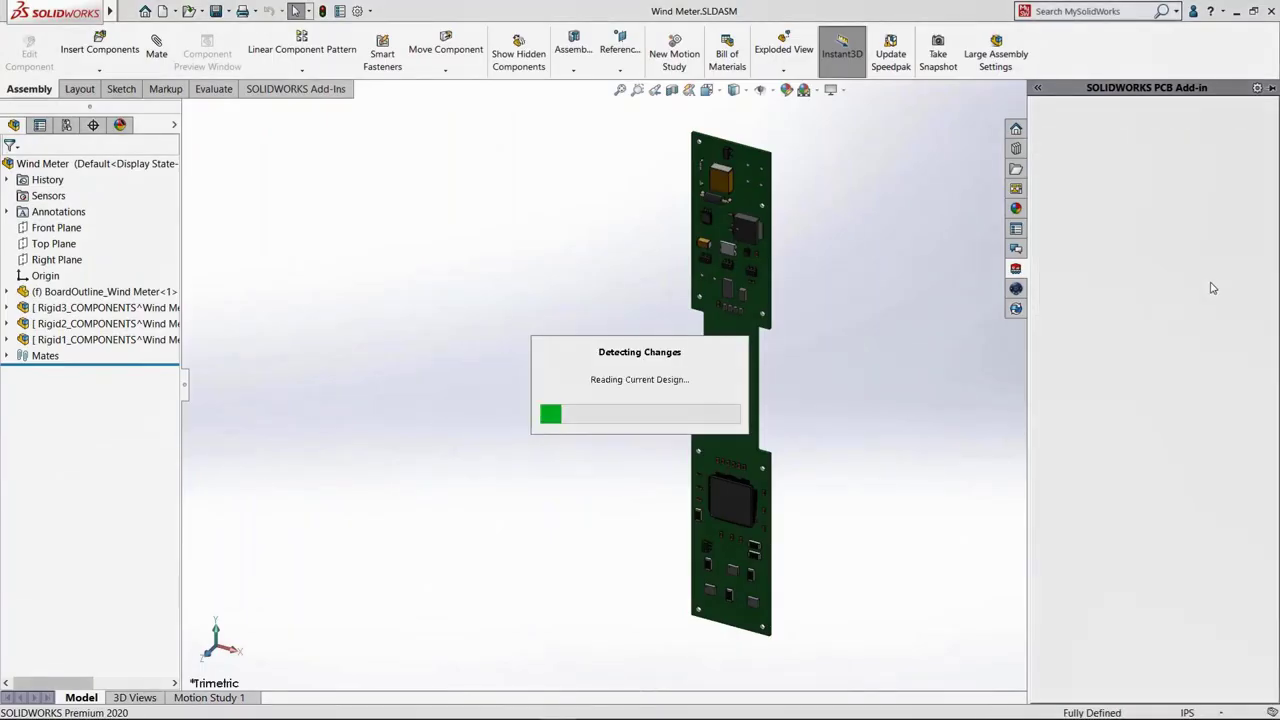
{"action": "right_click", "coordinate": [1100, 211]}
{"action": "left_click", "coordinate": [1112, 222]}
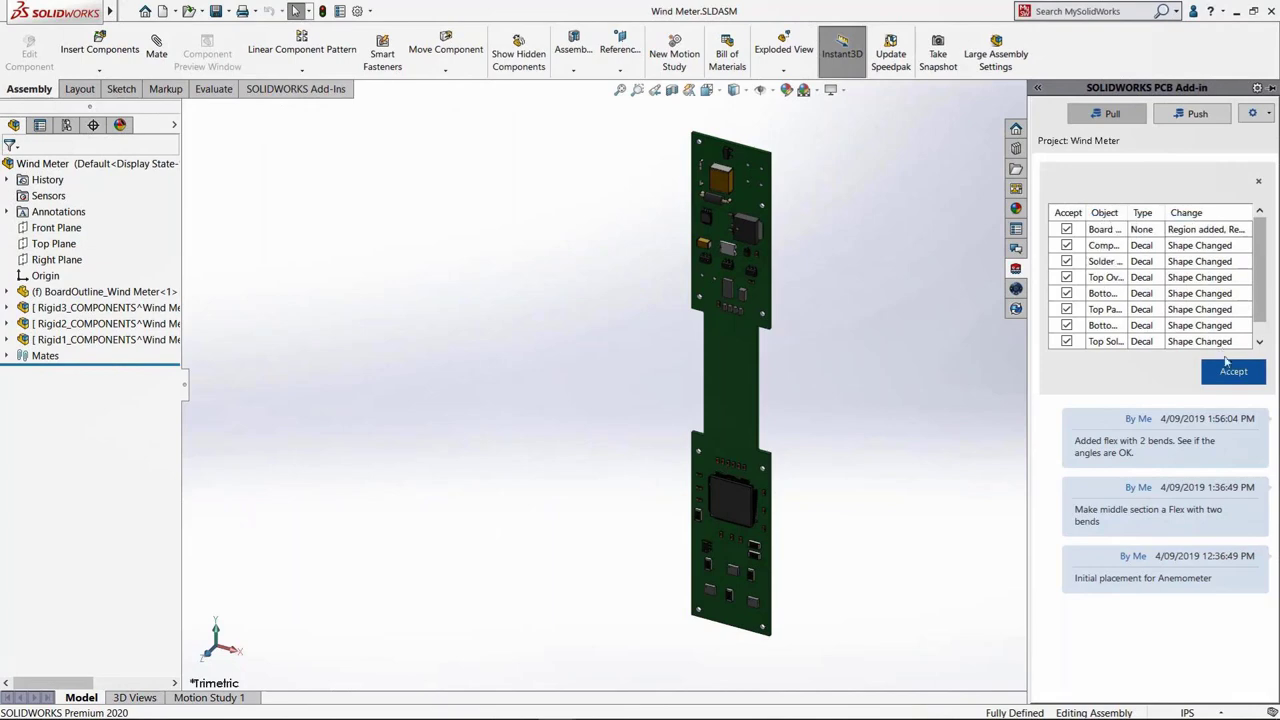
{"action": "left_click", "coordinate": [1233, 371]}
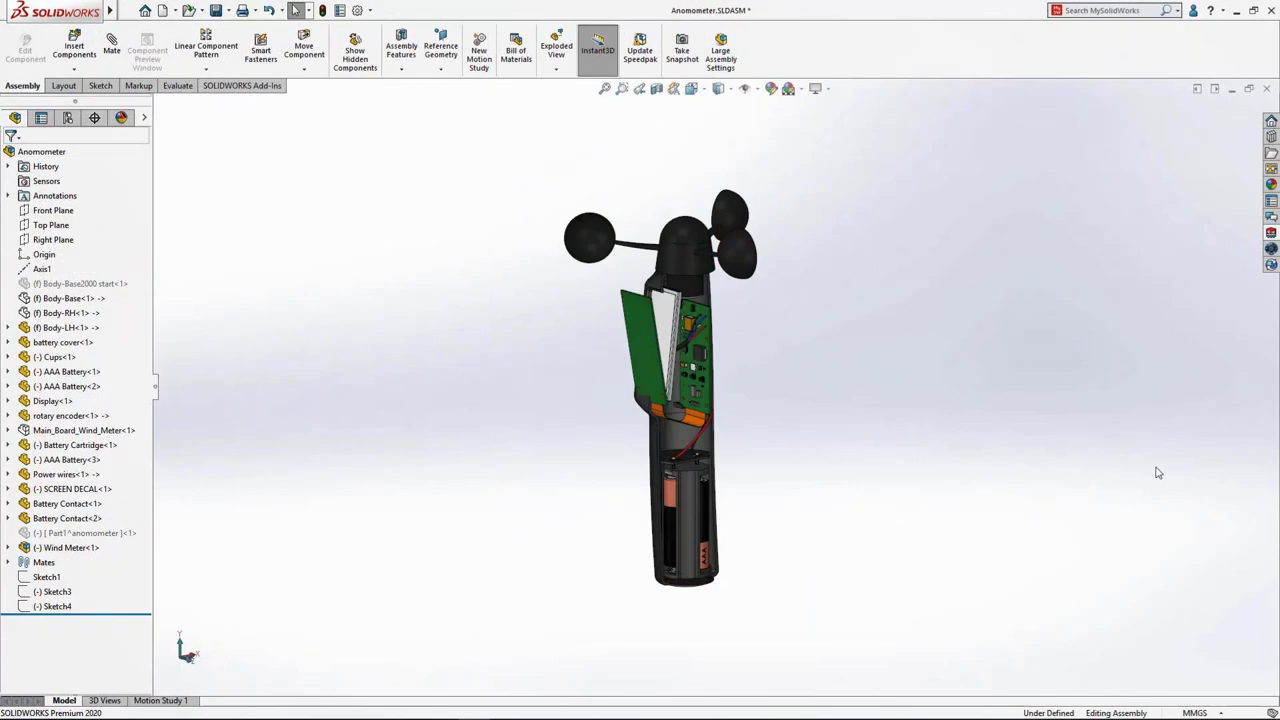
Edit the board outline so the second bend swings the display board into the enclosure.
{"action": "key", "text": "space"}
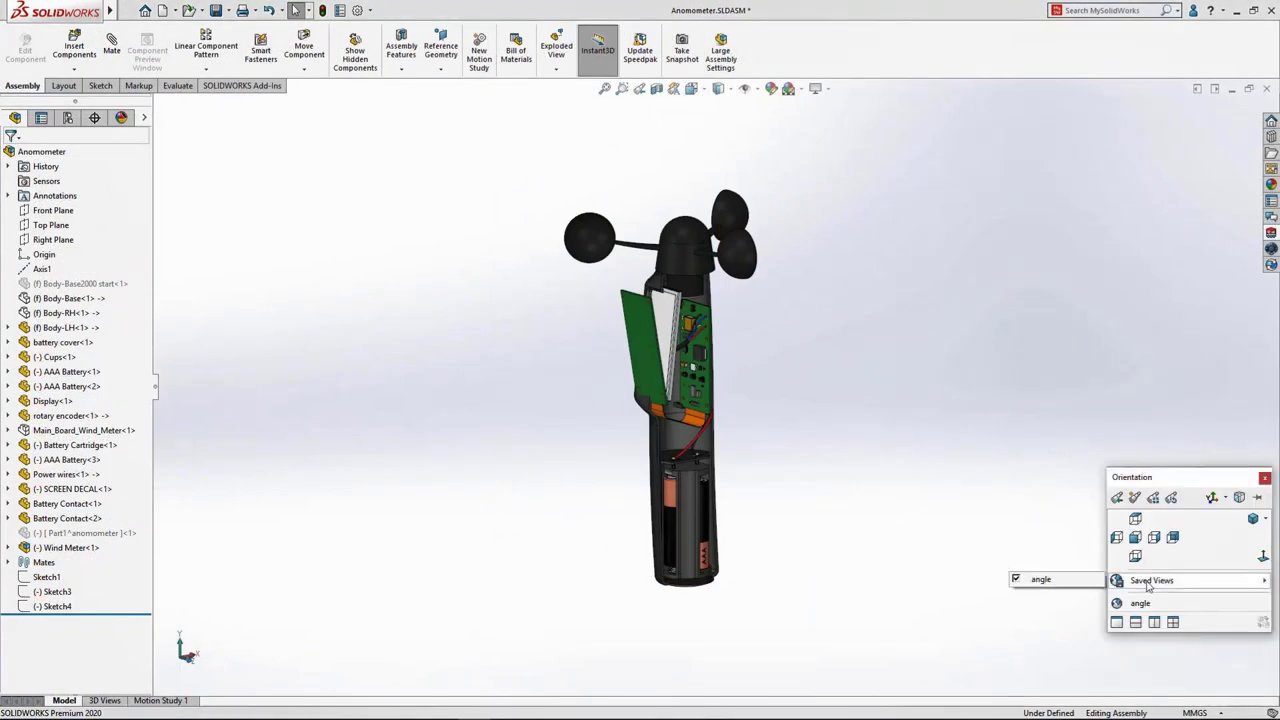
{"action": "left_click", "coordinate": [1120, 600]}
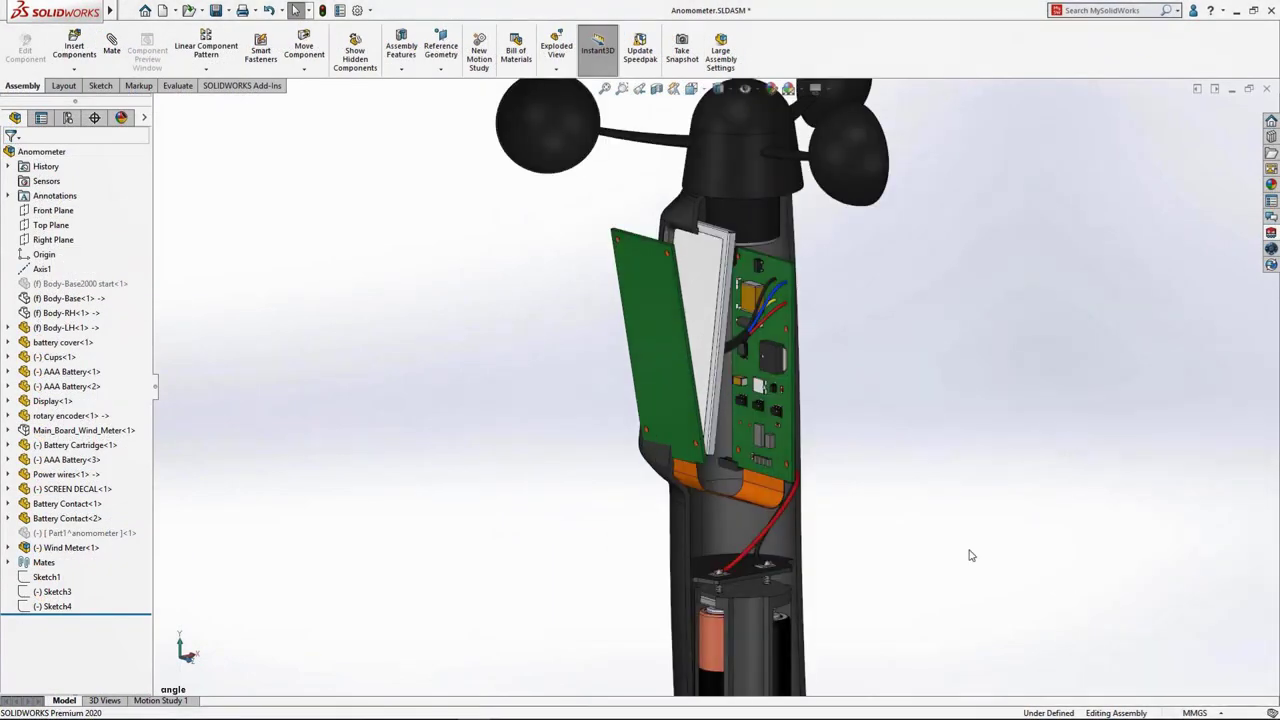
{"action": "left_click", "coordinate": [684, 482]}
{"action": "left_click", "coordinate": [721, 397]}
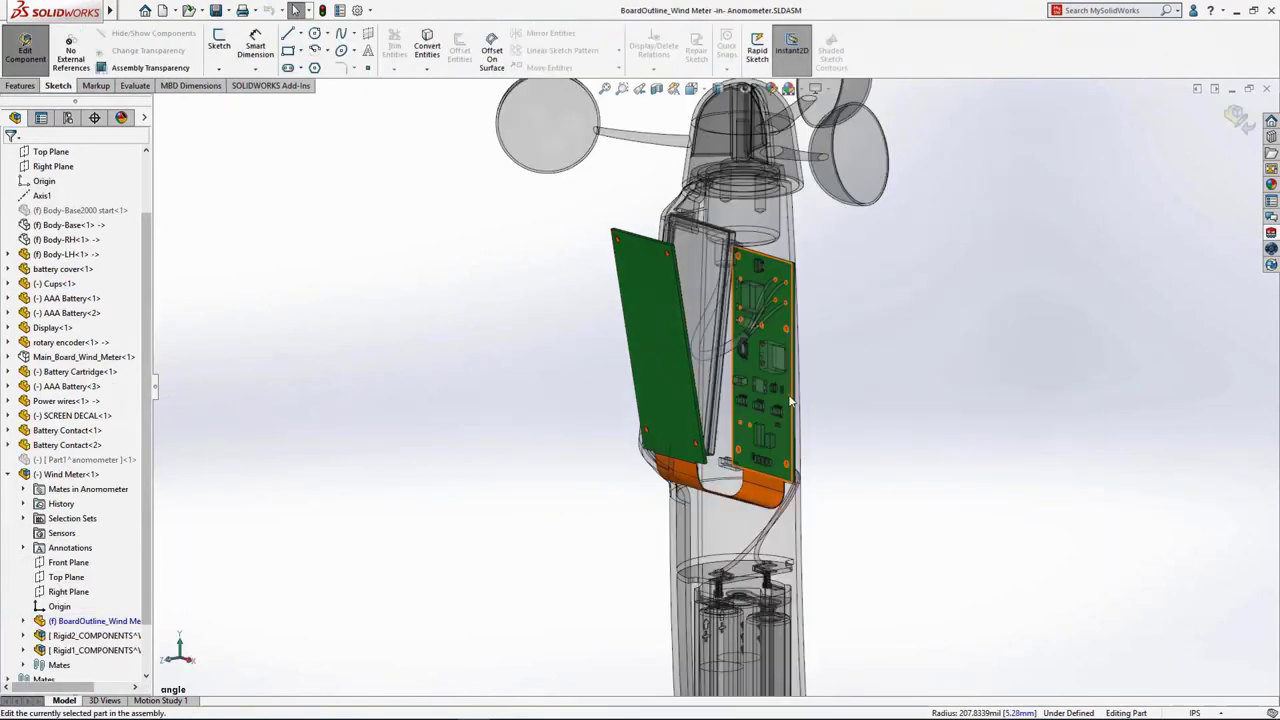
{"action": "left_click_drag", "start_coordinate": [816, 660], "coordinate": [780, 695]}
{"action": "left_click", "coordinate": [1240, 118]}
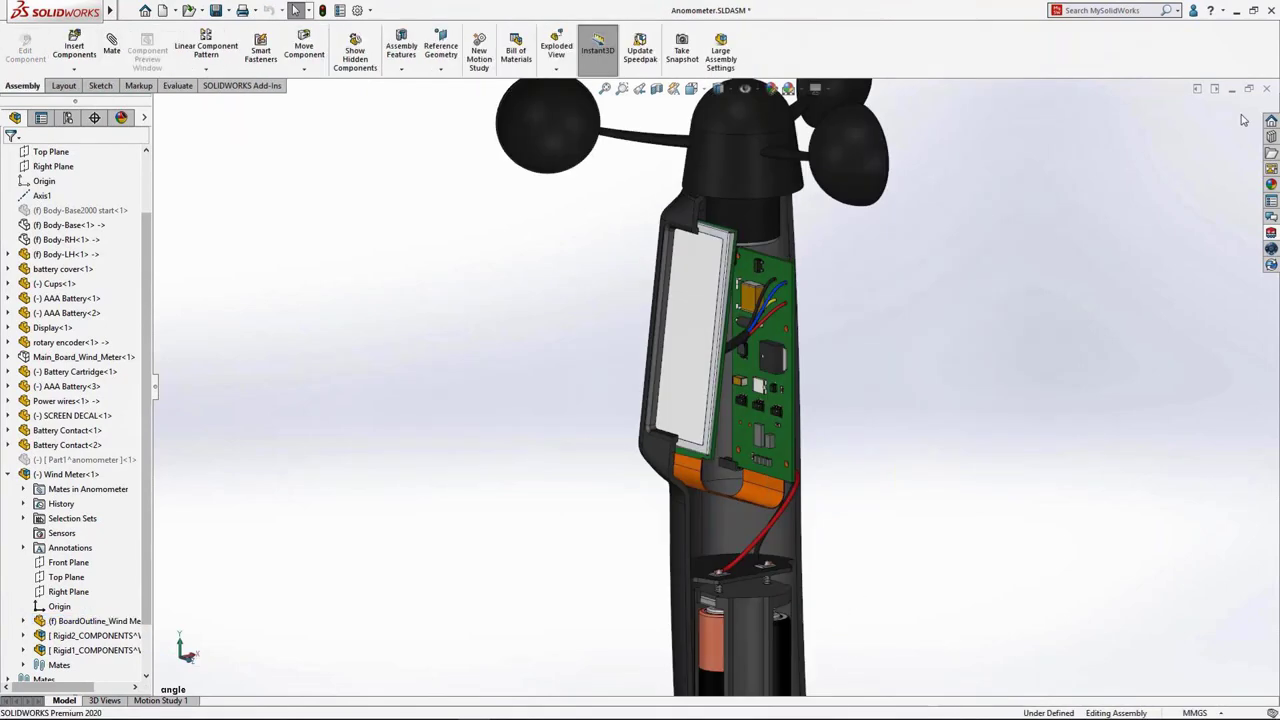
Push the Wind Meter board with the comment 'Modified second bend to be 78 deg'.
{"action": "left_click", "coordinate": [714, 481]}
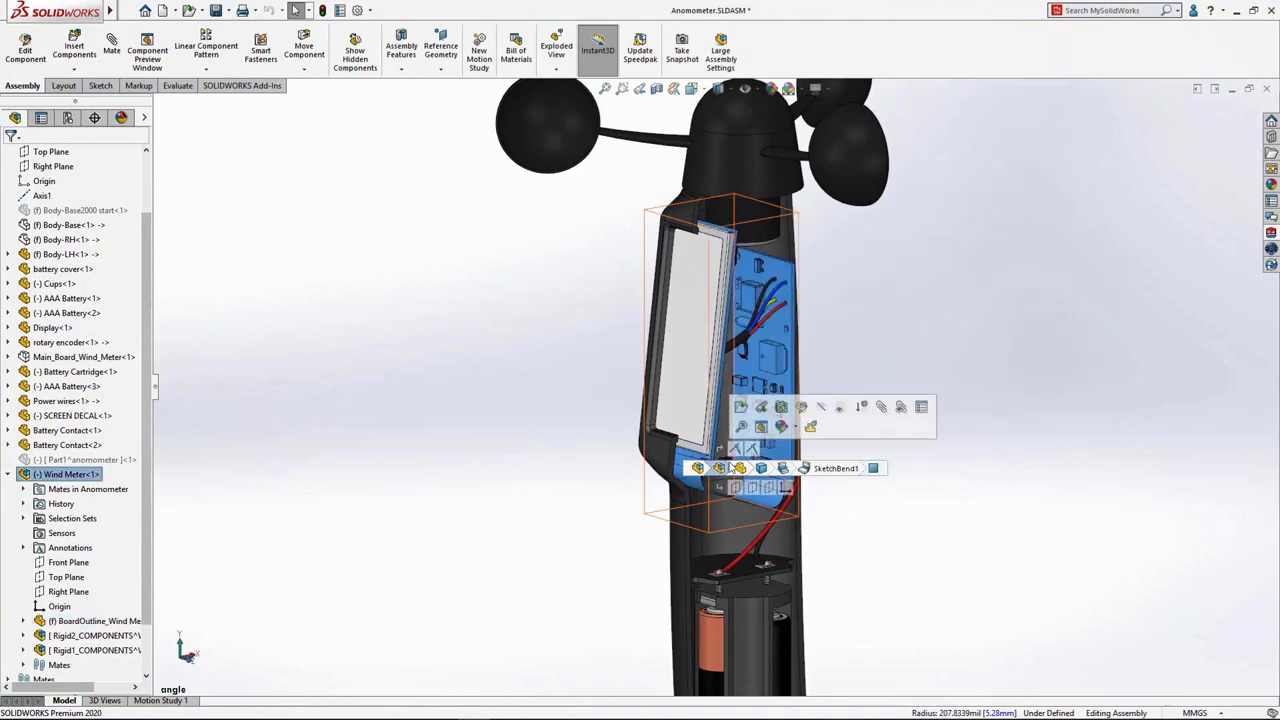
{"action": "left_click", "coordinate": [719, 469]}
{"action": "left_click", "coordinate": [1271, 232]}
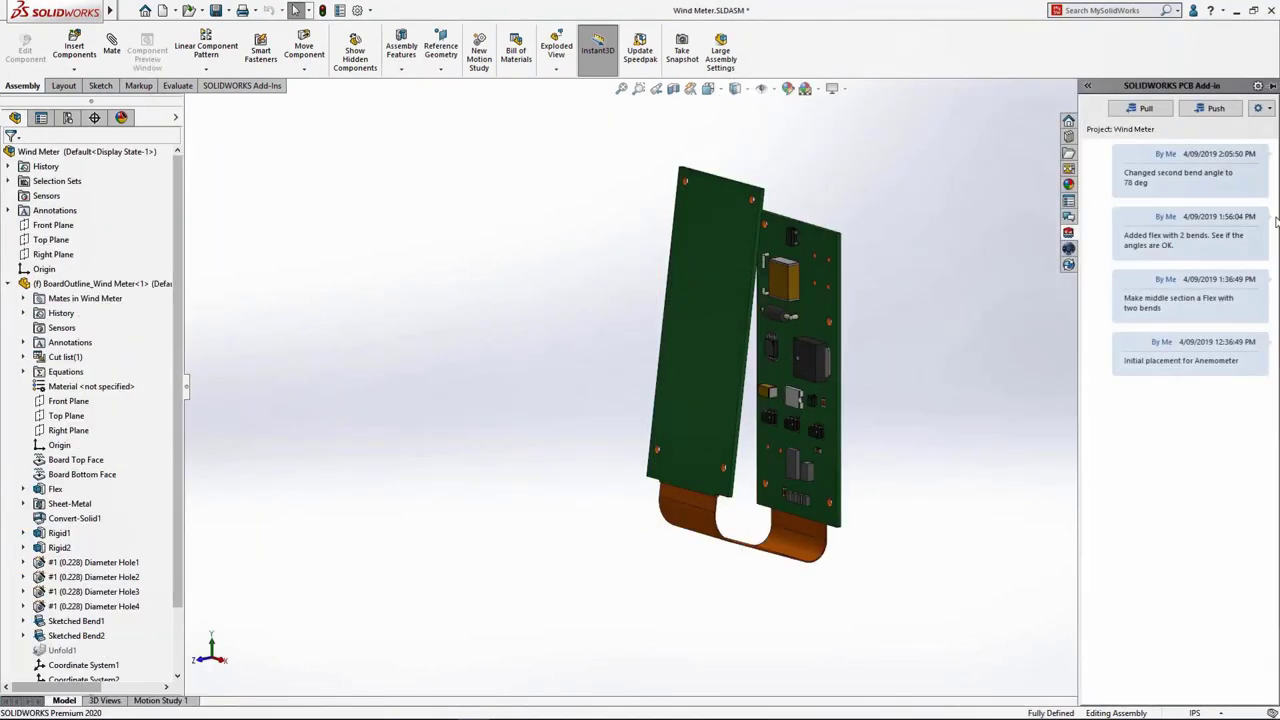
{"action": "left_click", "coordinate": [1216, 108]}
{"action": "left_click", "coordinate": [1195, 188]}
{"action": "type", "text": "Modified s"}
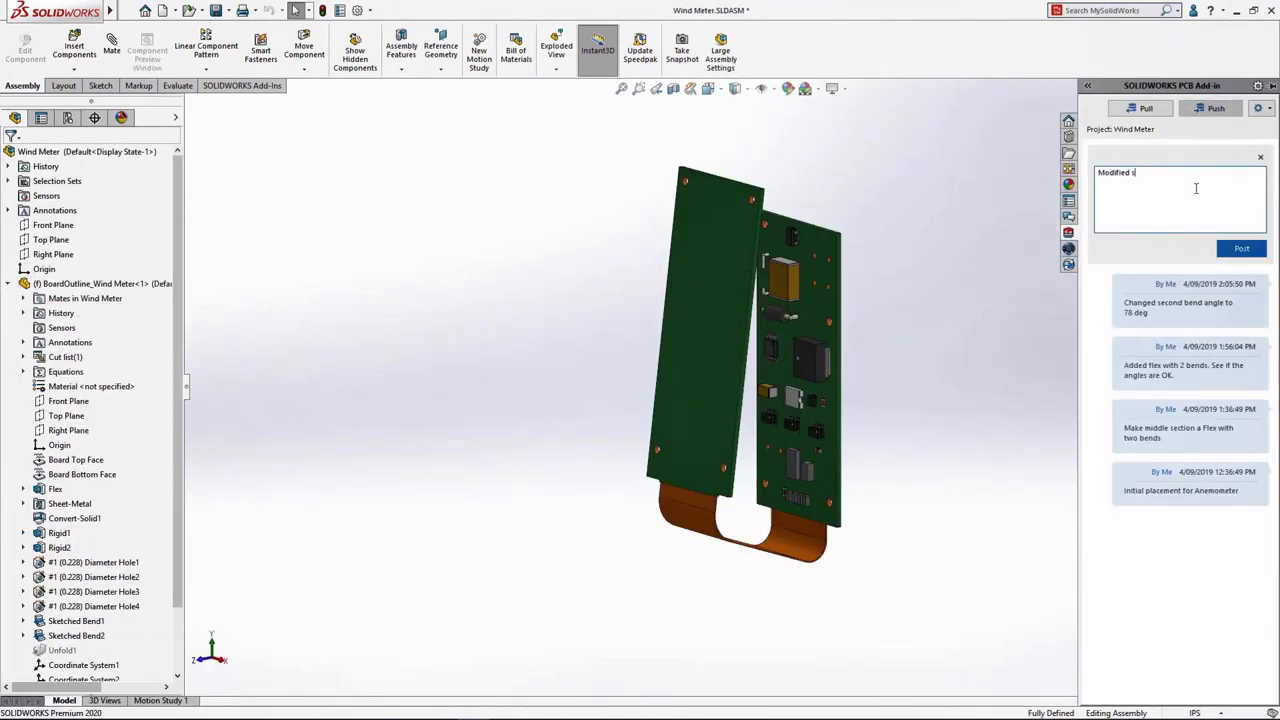
{"action": "type", "text": "econd bend to be 78 deg"}
{"action": "left_click", "coordinate": [1241, 248]}
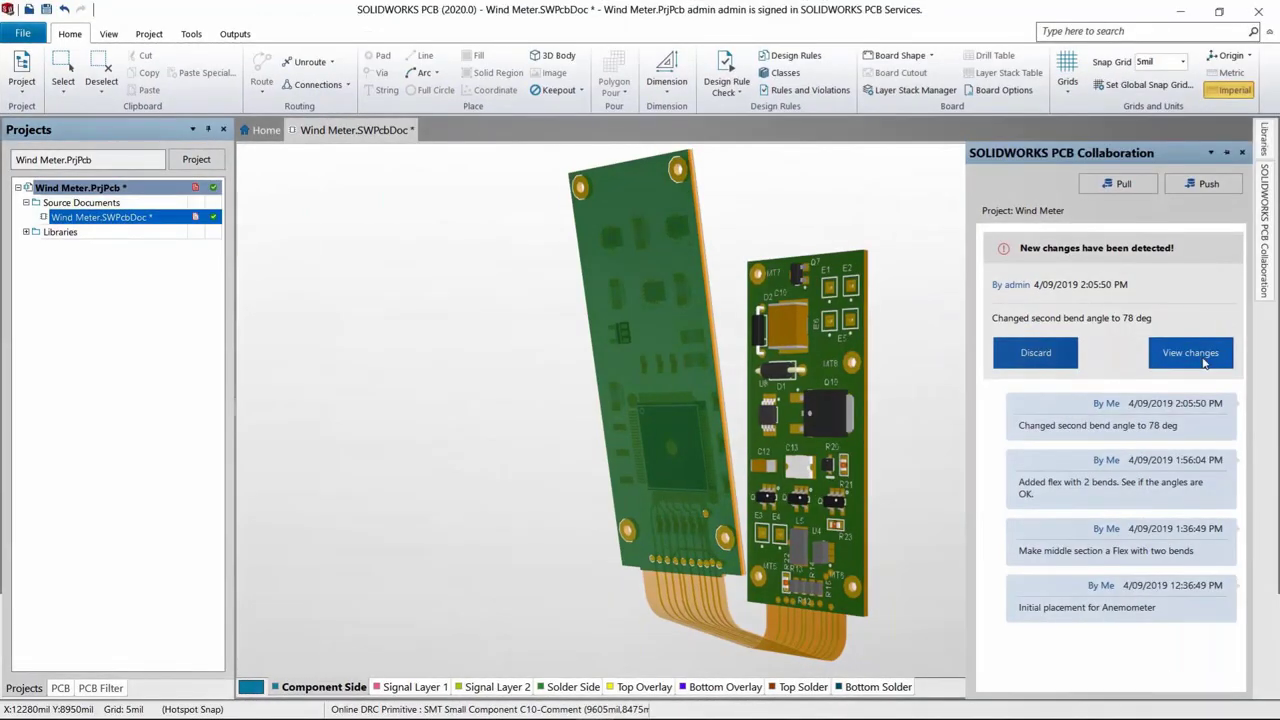
Accept the incoming 78° second-bend change on the board.
{"action": "left_click", "coordinate": [1204, 362]}
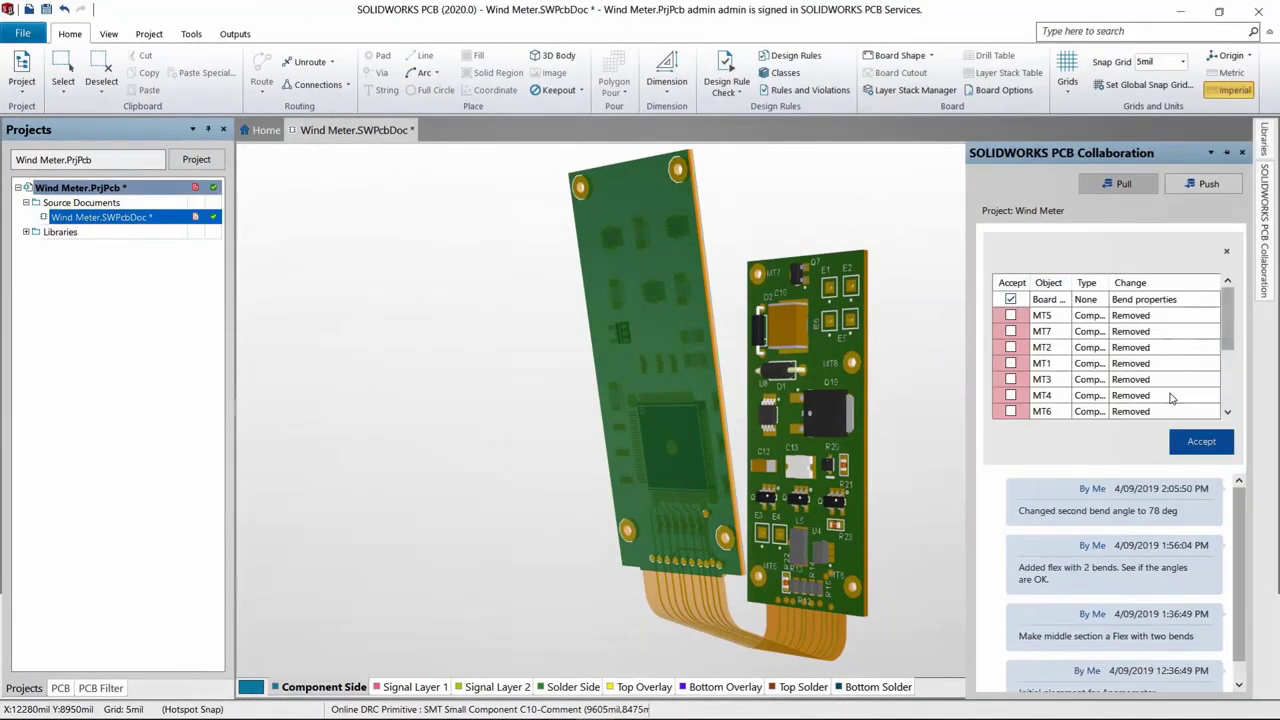
{"action": "left_click", "coordinate": [1201, 441]}
{"action": "left_click", "coordinate": [149, 33]}
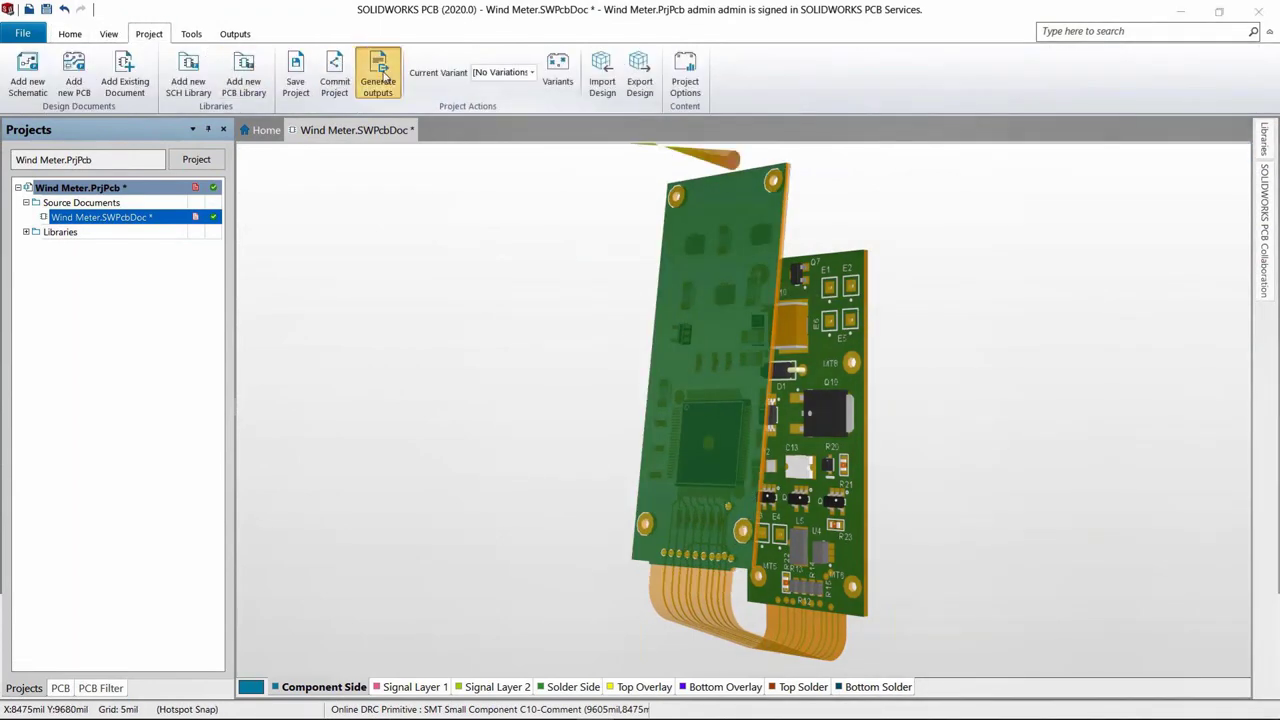
{"action": "left_click", "coordinate": [380, 76]}
Generate Gerber, NC Drill and IPC-2581 output files, saving the board first.
{"action": "left_click", "coordinate": [810, 281]}
{"action": "left_click", "coordinate": [810, 310]}
{"action": "left_click", "coordinate": [810, 340]}
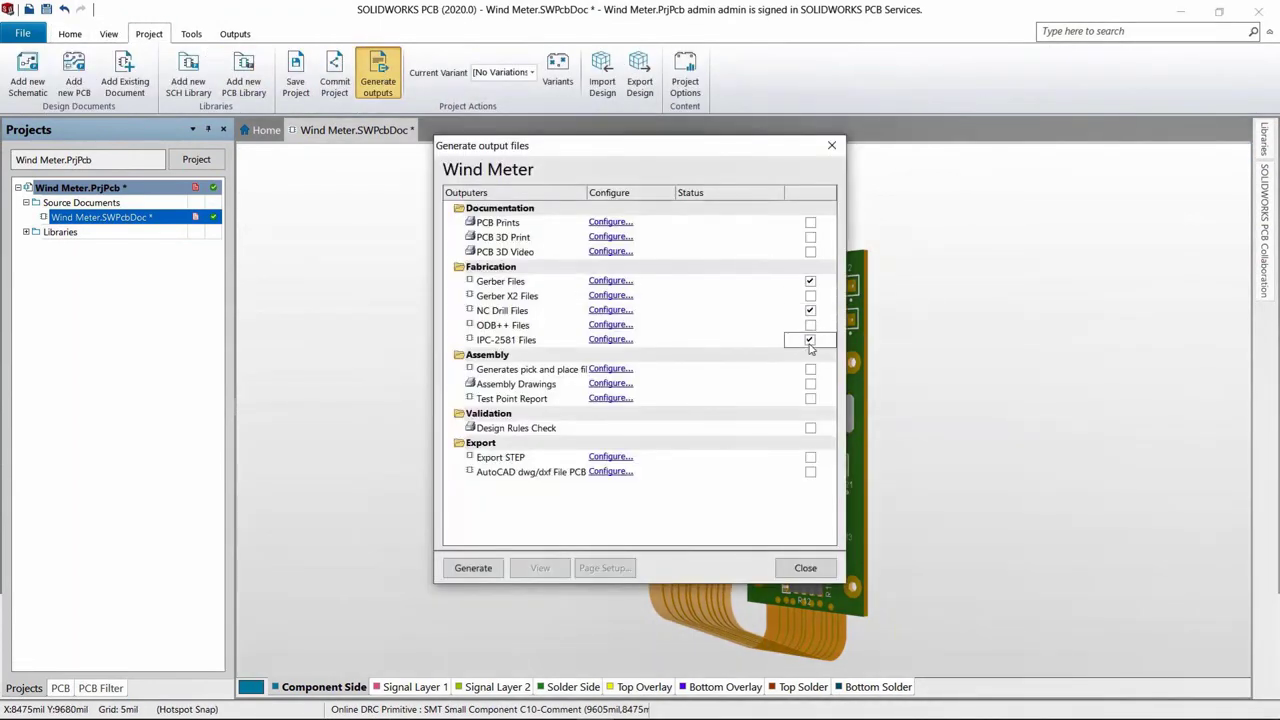
{"action": "left_click", "coordinate": [473, 568]}
{"action": "left_click", "coordinate": [889, 505]}
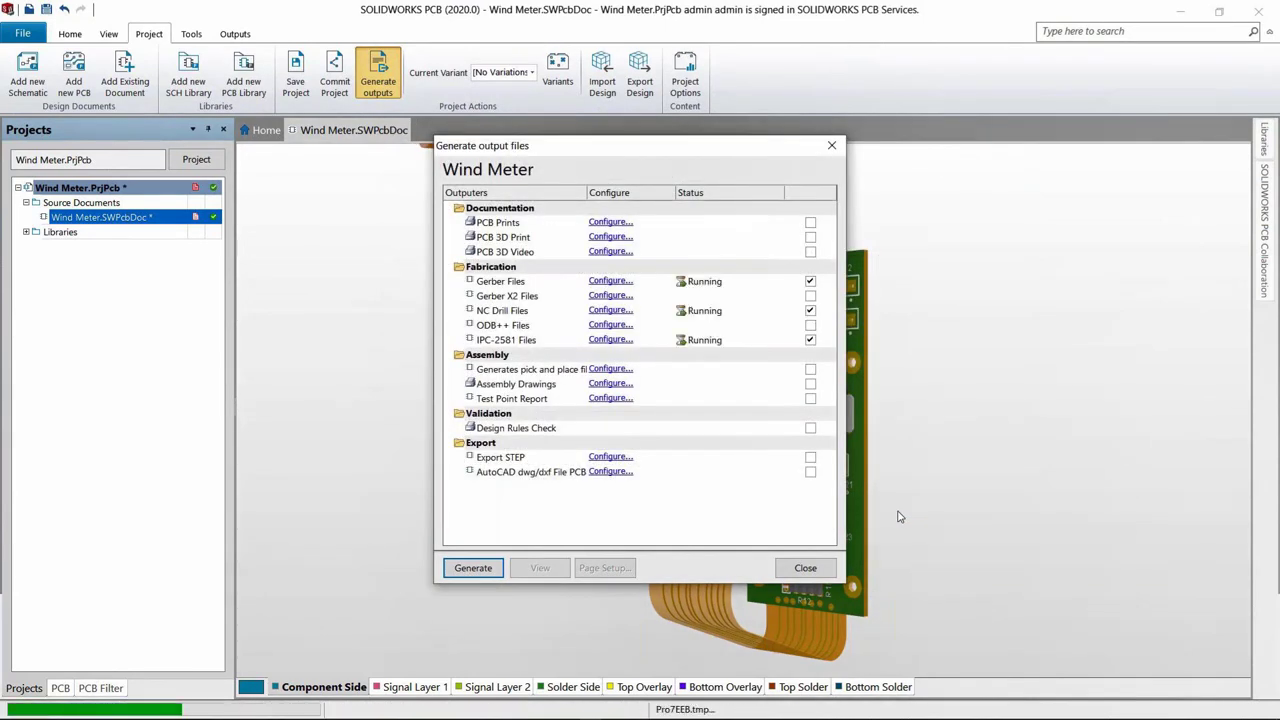
{"action": "left_click", "coordinate": [802, 571]}
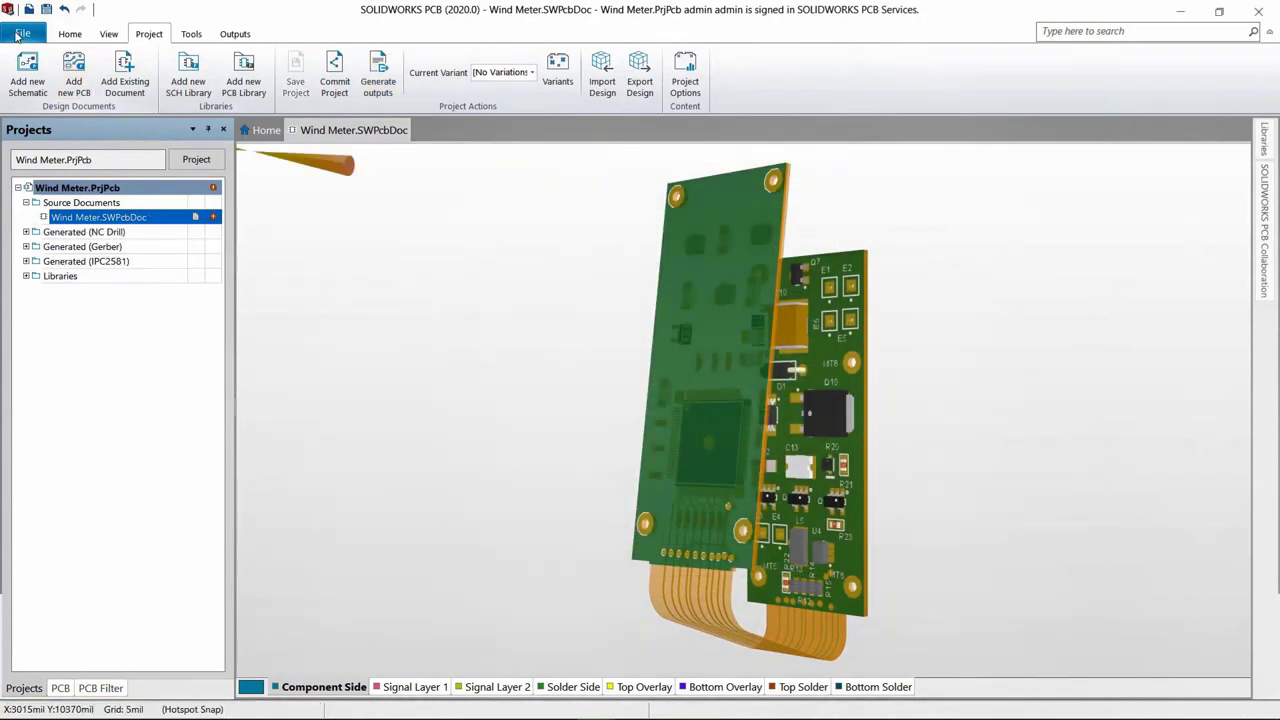
{"action": "left_click", "coordinate": [22, 33]}
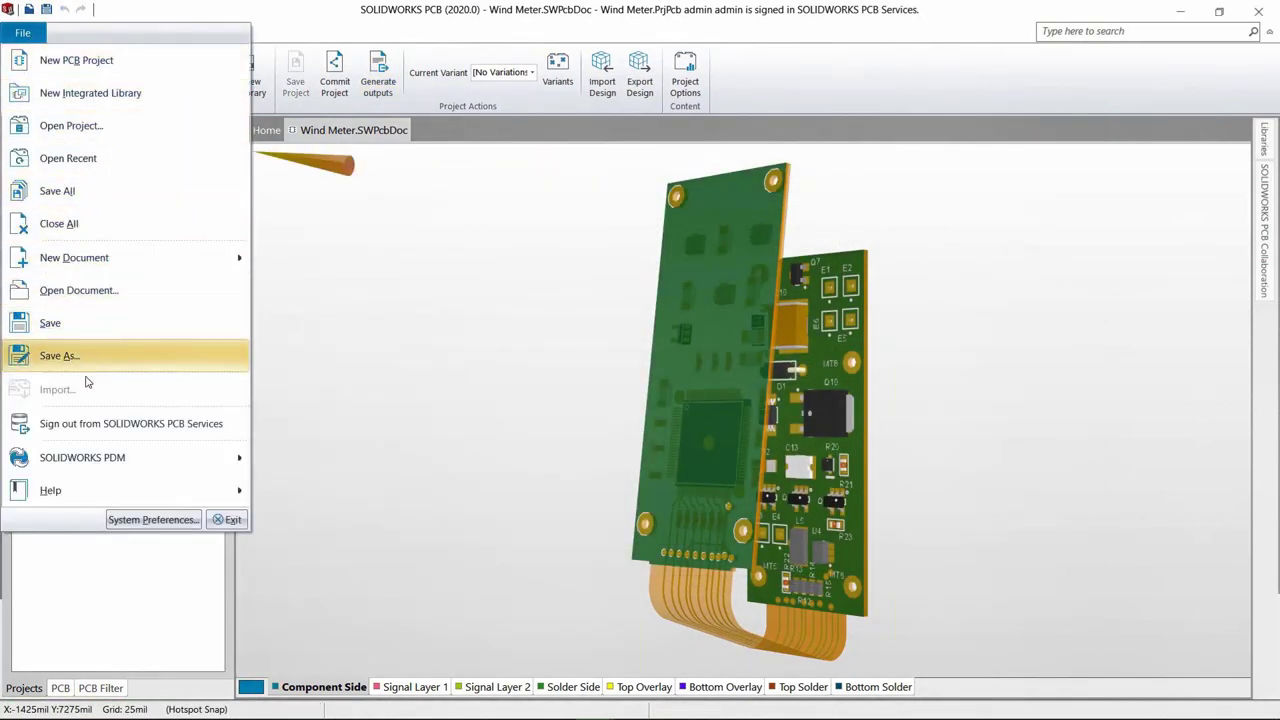
{"action": "mouse_move", "coordinate": [96, 461]}
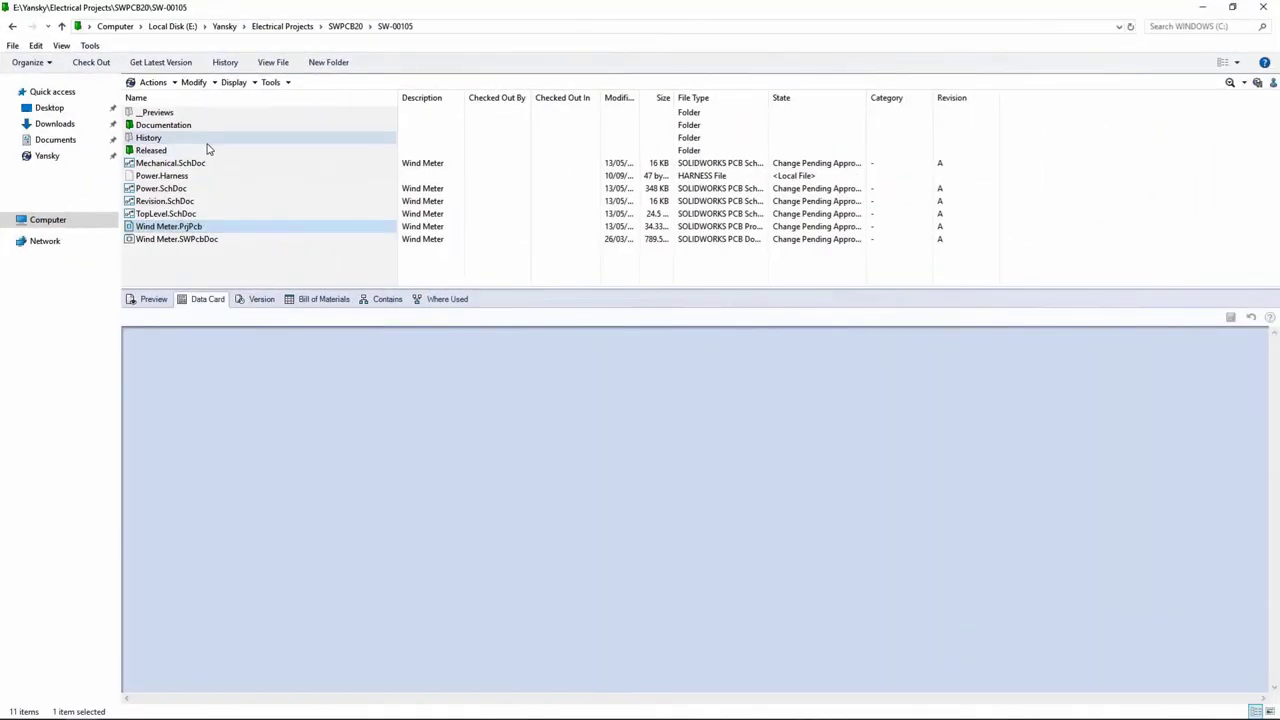
Approve Wind Meter.PrjPcb and all its files with the comment 'Ready for release.'.
{"action": "left_click", "coordinate": [220, 77]}
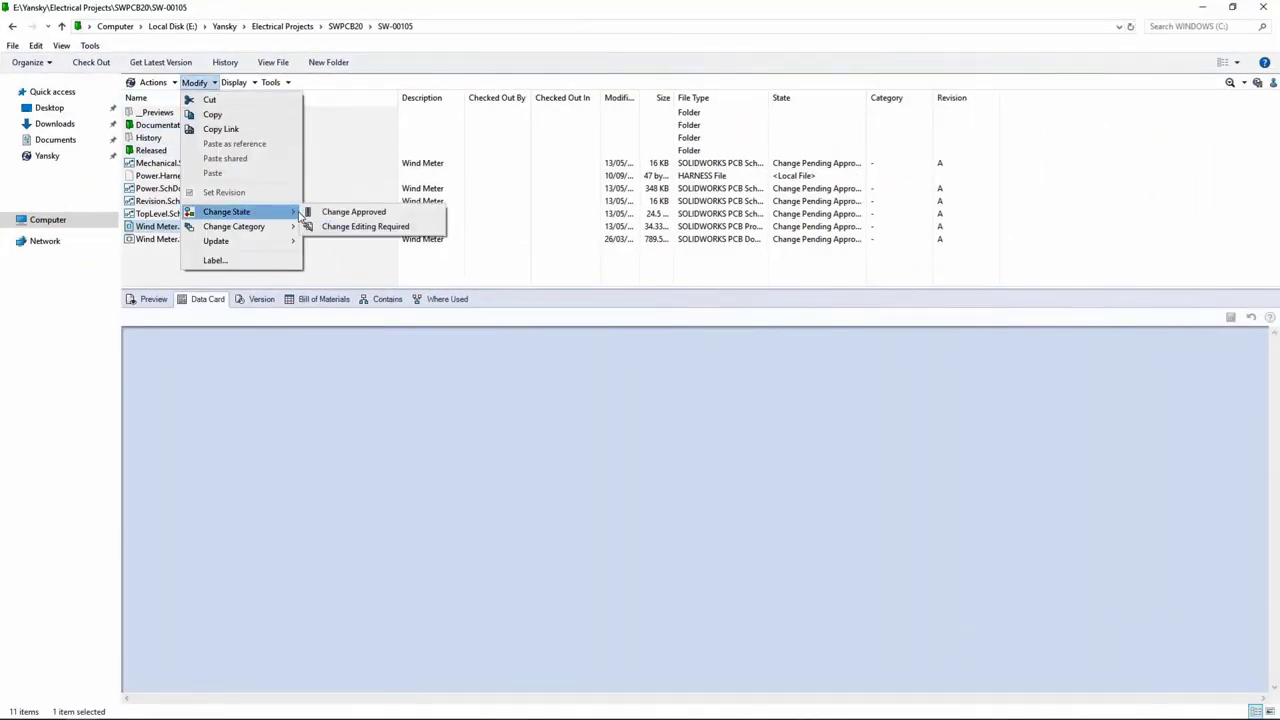
{"action": "left_click", "coordinate": [330, 211]}
{"action": "type", "text": "Ready"}
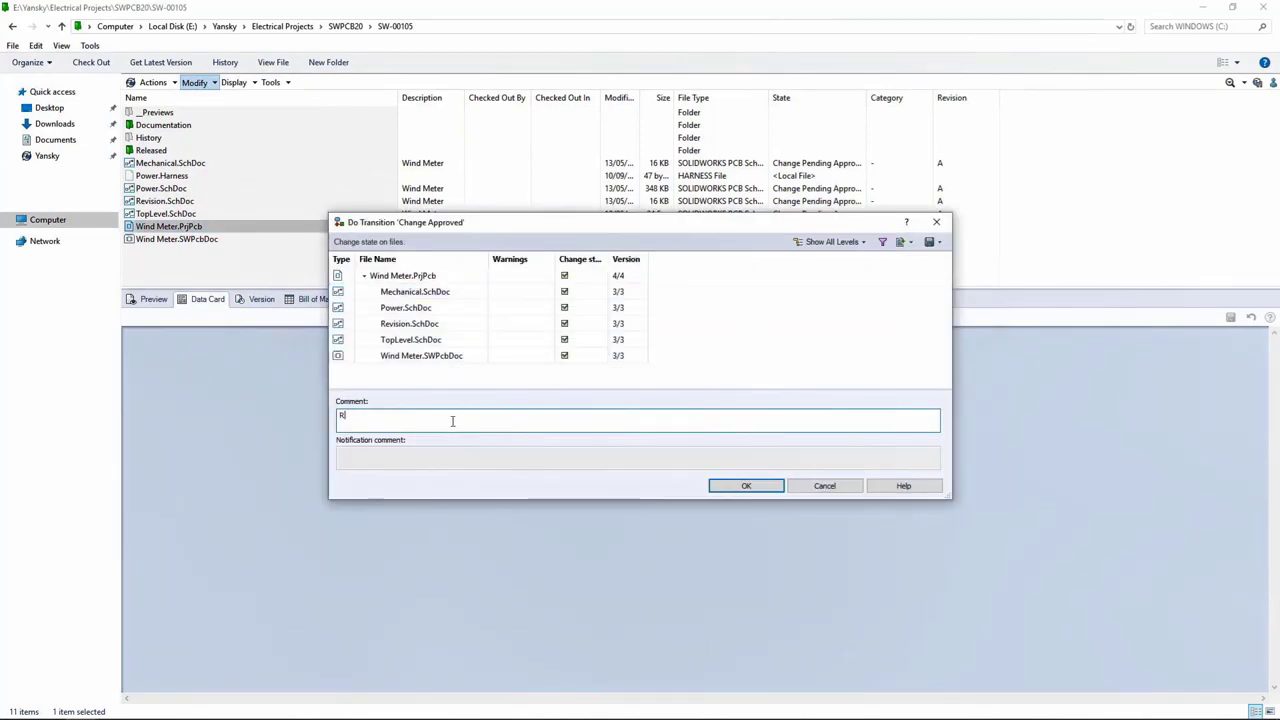
{"action": "type", "text": " for release."}
{"action": "left_click", "coordinate": [743, 486]}
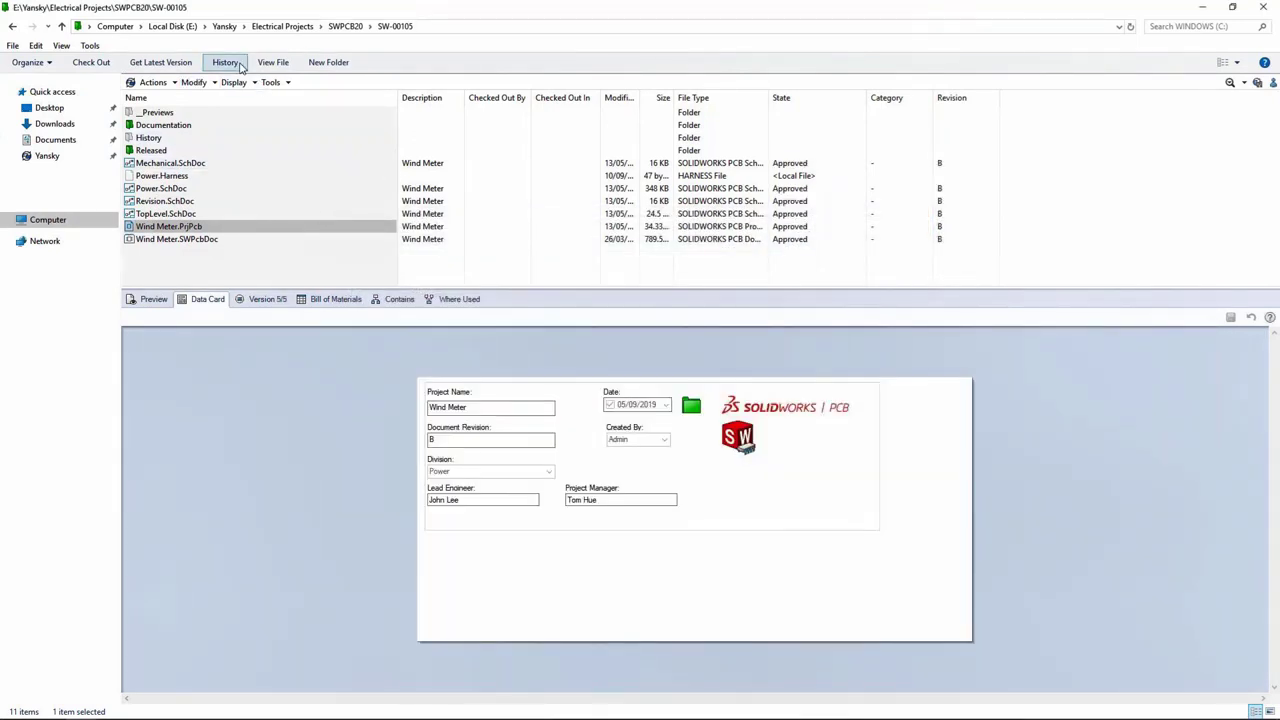
Review the project's revision history entries.
{"action": "left_click", "coordinate": [226, 62]}
{"action": "left_click", "coordinate": [598, 407]}
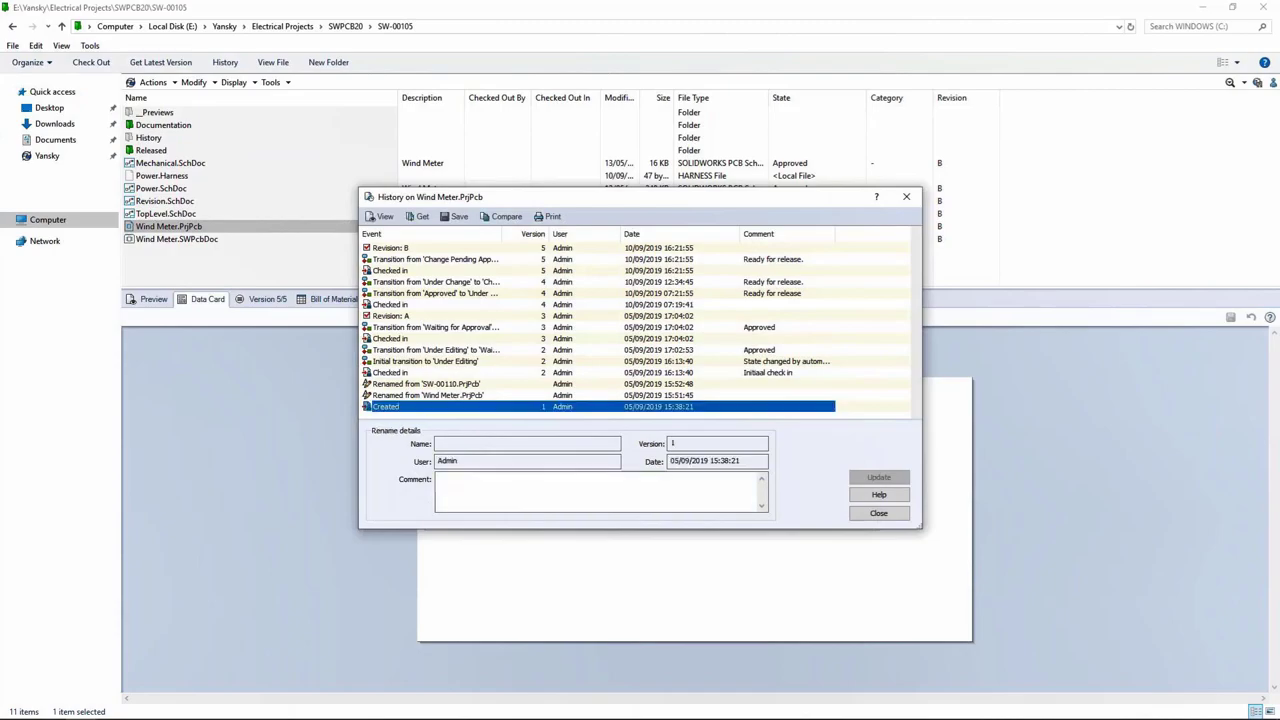
{"action": "key", "text": "Up"}
{"action": "key", "text": "Up"}
{"action": "key", "text": "Up"}
{"action": "key", "text": "Up"}
{"action": "key", "text": "Up"}
{"action": "key", "text": "Up"}
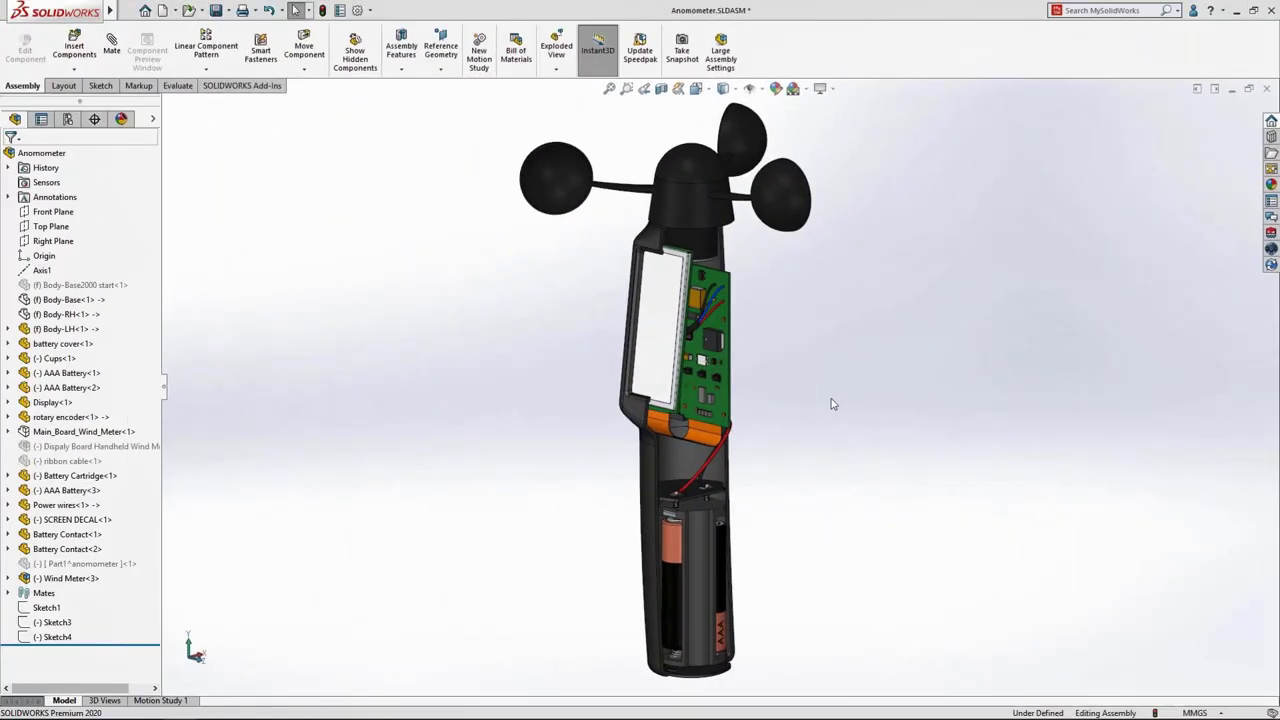
Orbit the rigid-flex Wind Meter board in 3D to view it from another angle.
{"action": "middle_click_drag", "start_coordinate": [831, 404], "coordinate": [826, 377]}
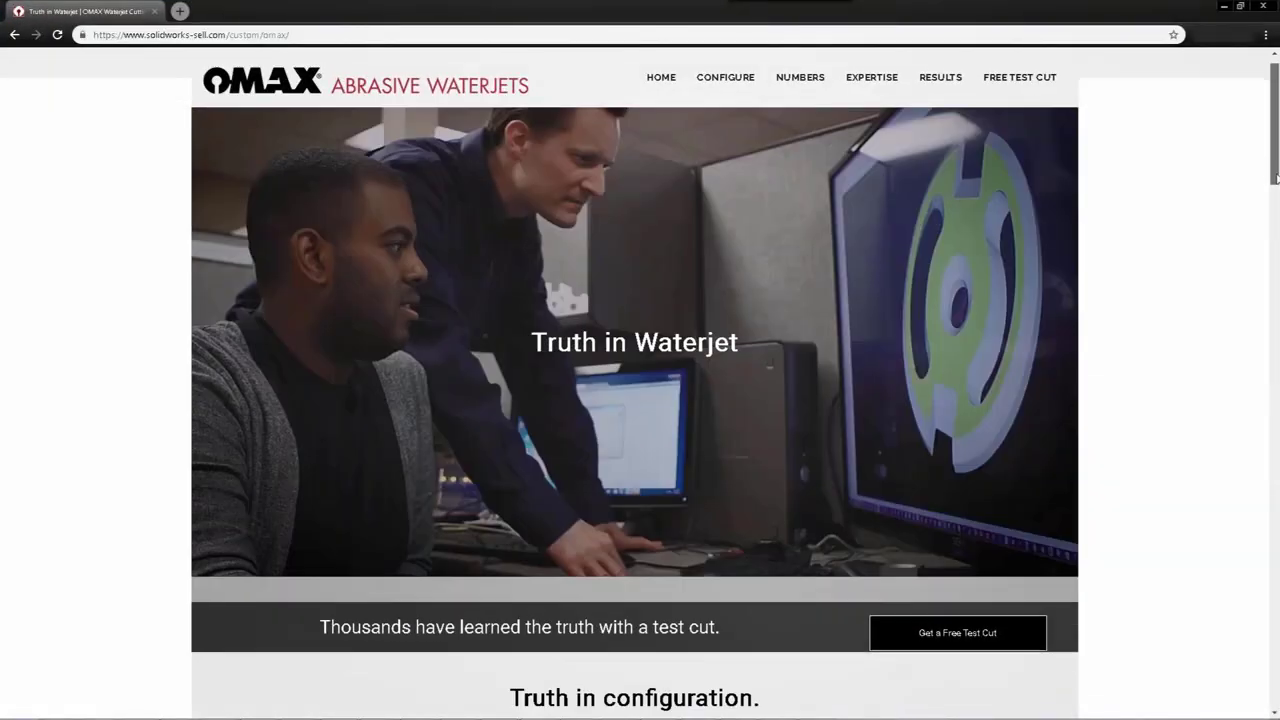
Give the microMAX a beige body, after trying orange and silver, and open its doors.
{"action": "left_click_drag", "start_coordinate": [1276, 178], "coordinate": [1276, 299]}
{"action": "left_click", "coordinate": [883, 236]}
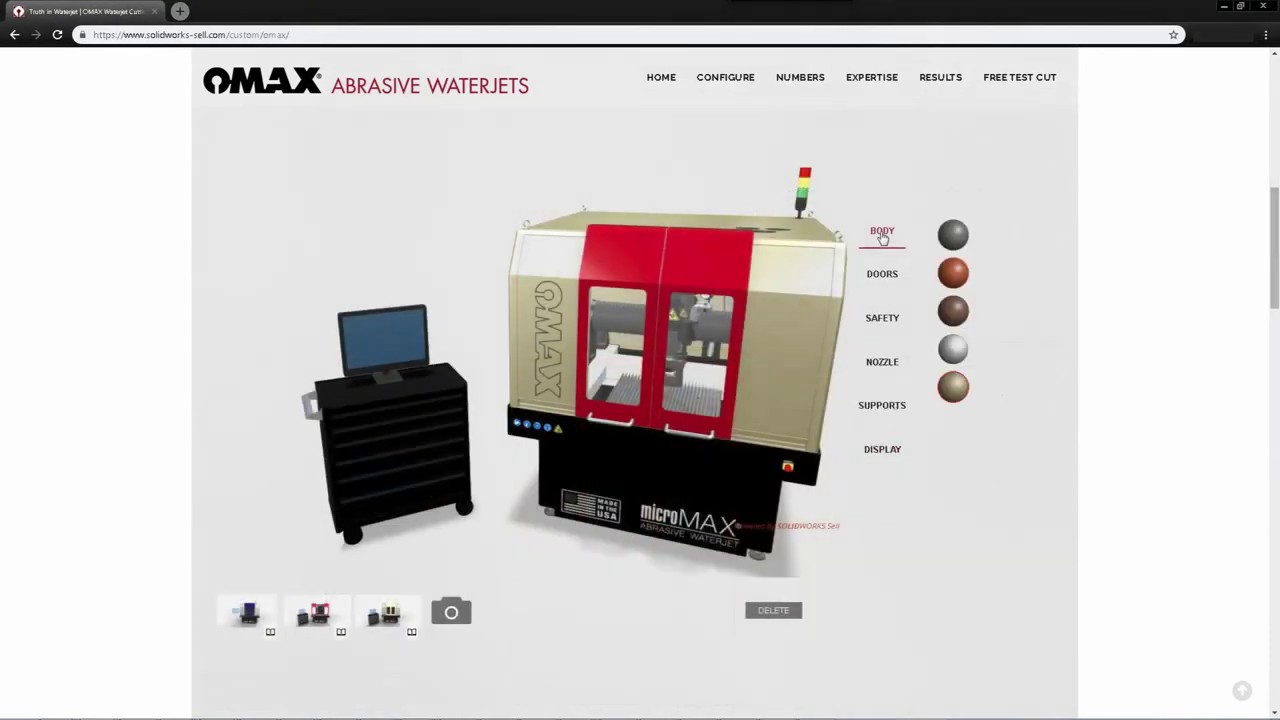
{"action": "left_click", "coordinate": [956, 311]}
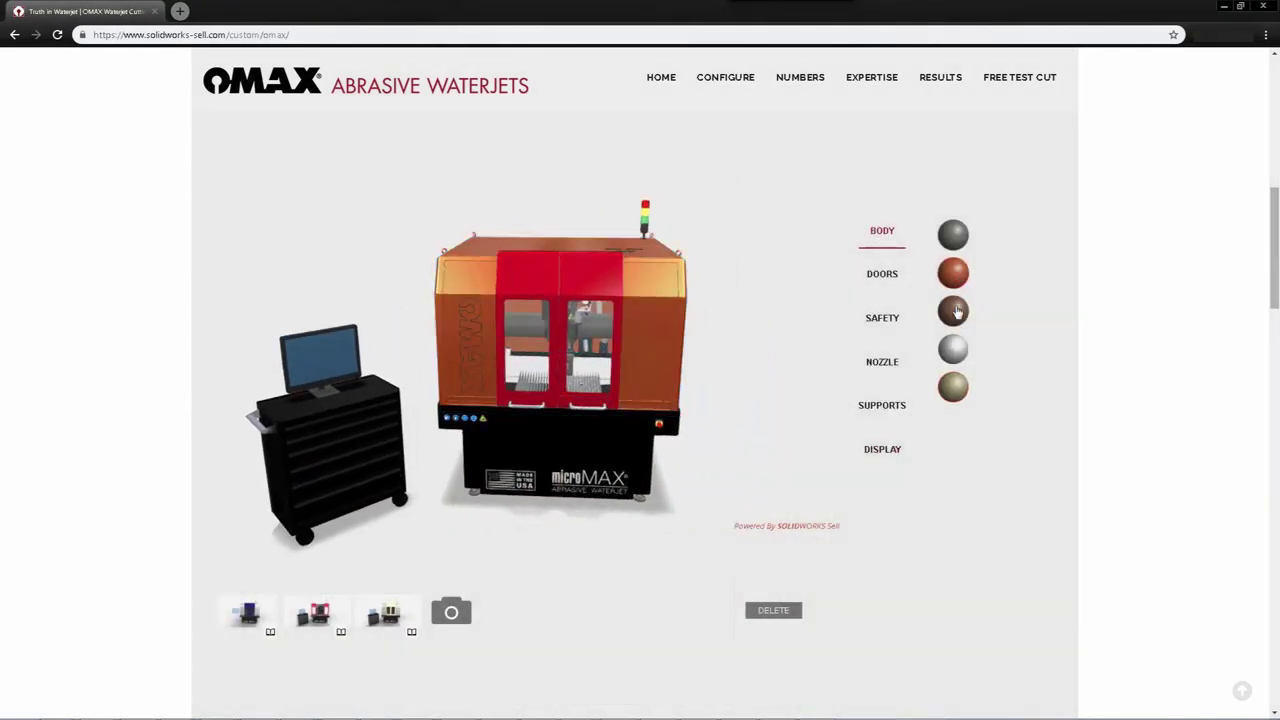
{"action": "left_click", "coordinate": [955, 350]}
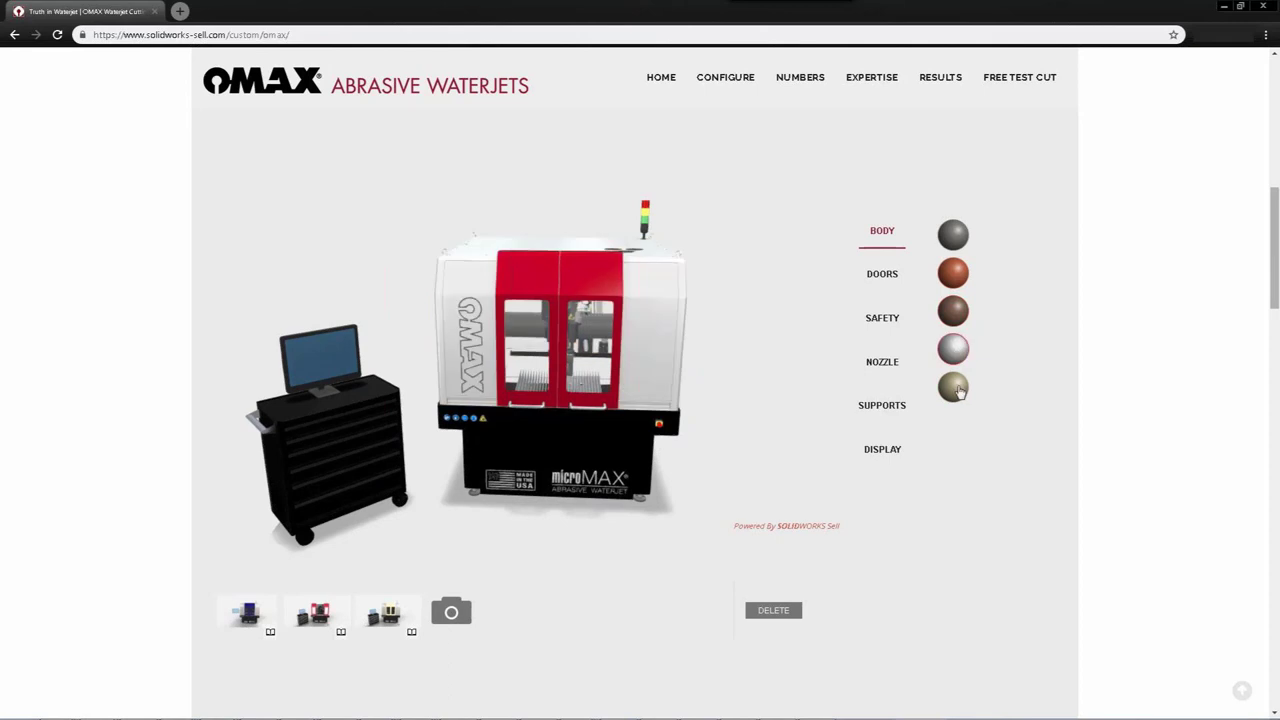
{"action": "left_click", "coordinate": [955, 388]}
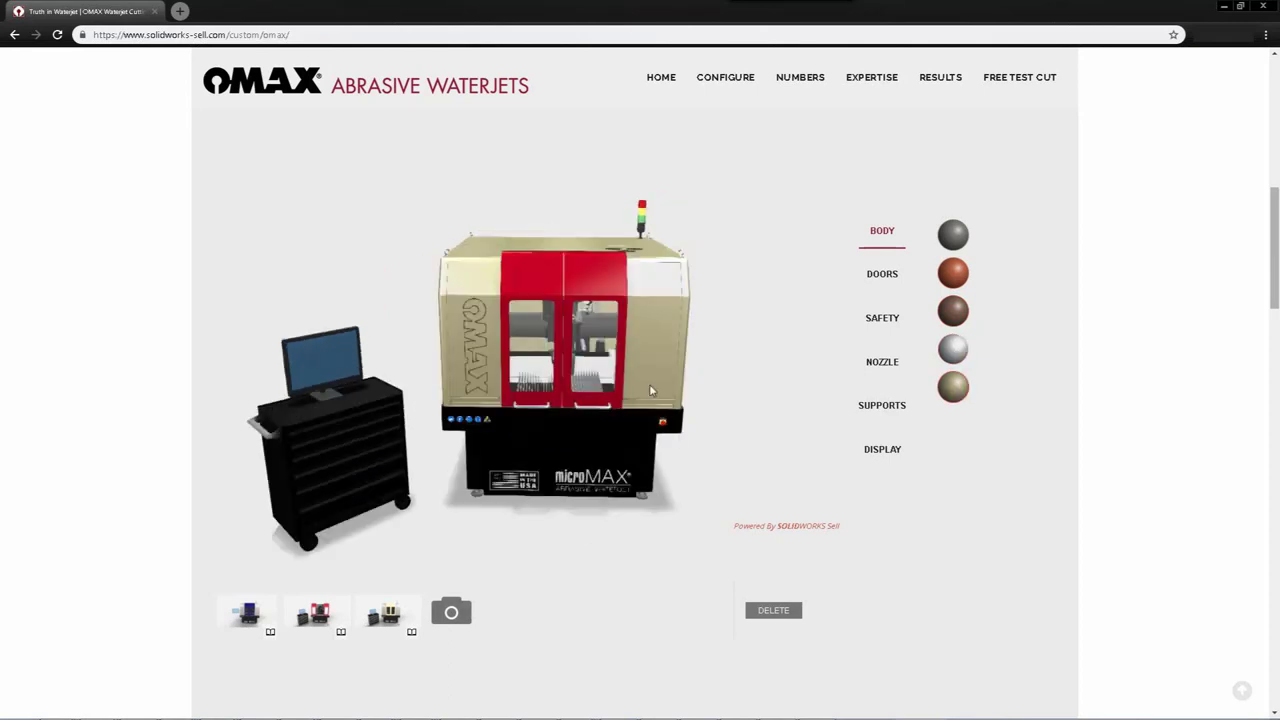
{"action": "left_click", "coordinate": [882, 273]}
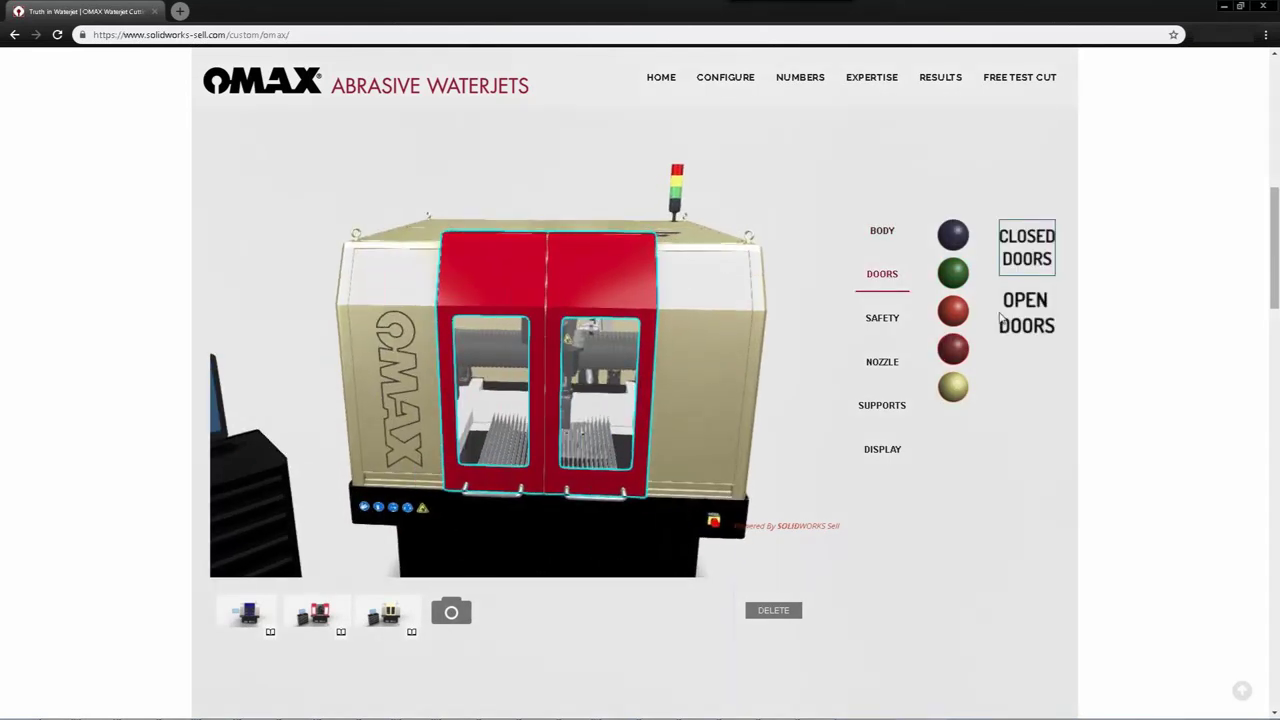
{"action": "left_click", "coordinate": [1003, 317]}
{"action": "left_click", "coordinate": [1031, 263]}
{"action": "left_click", "coordinate": [1028, 316]}
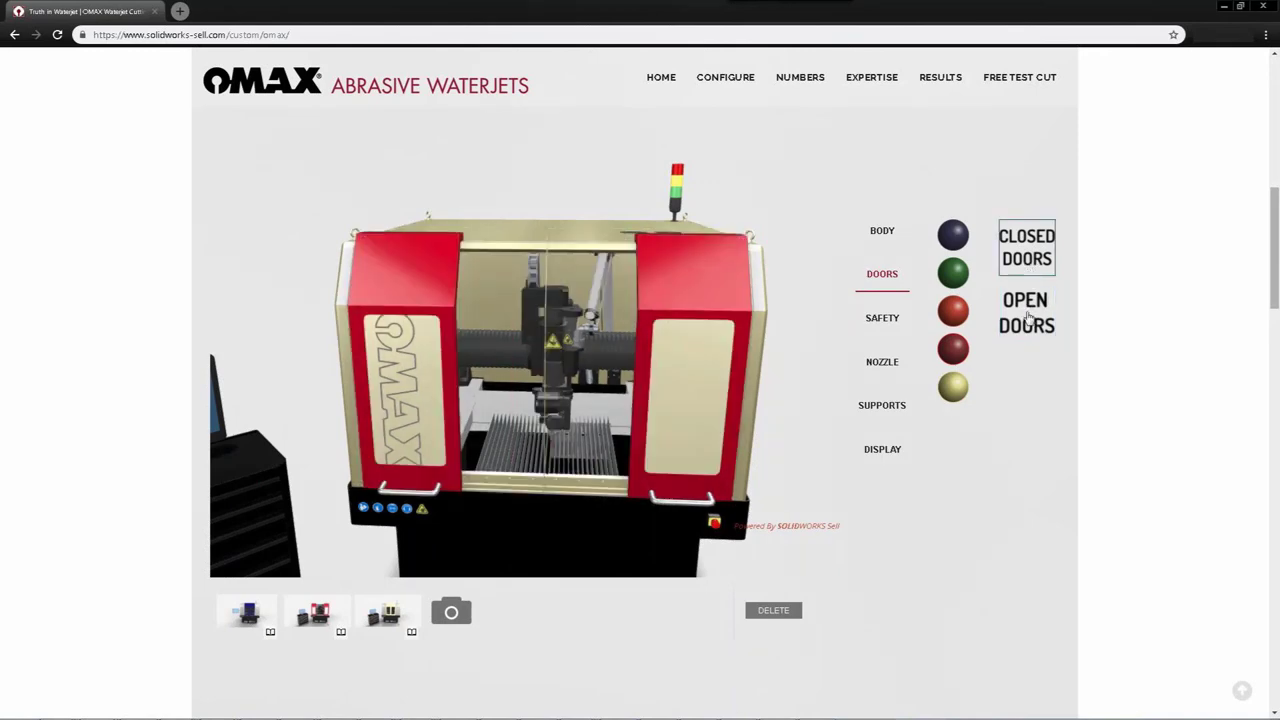
Keep emergency-button-only safety and fit the Tapered nozzle after trying foot pedal and Standard.
{"action": "left_click", "coordinate": [882, 317]}
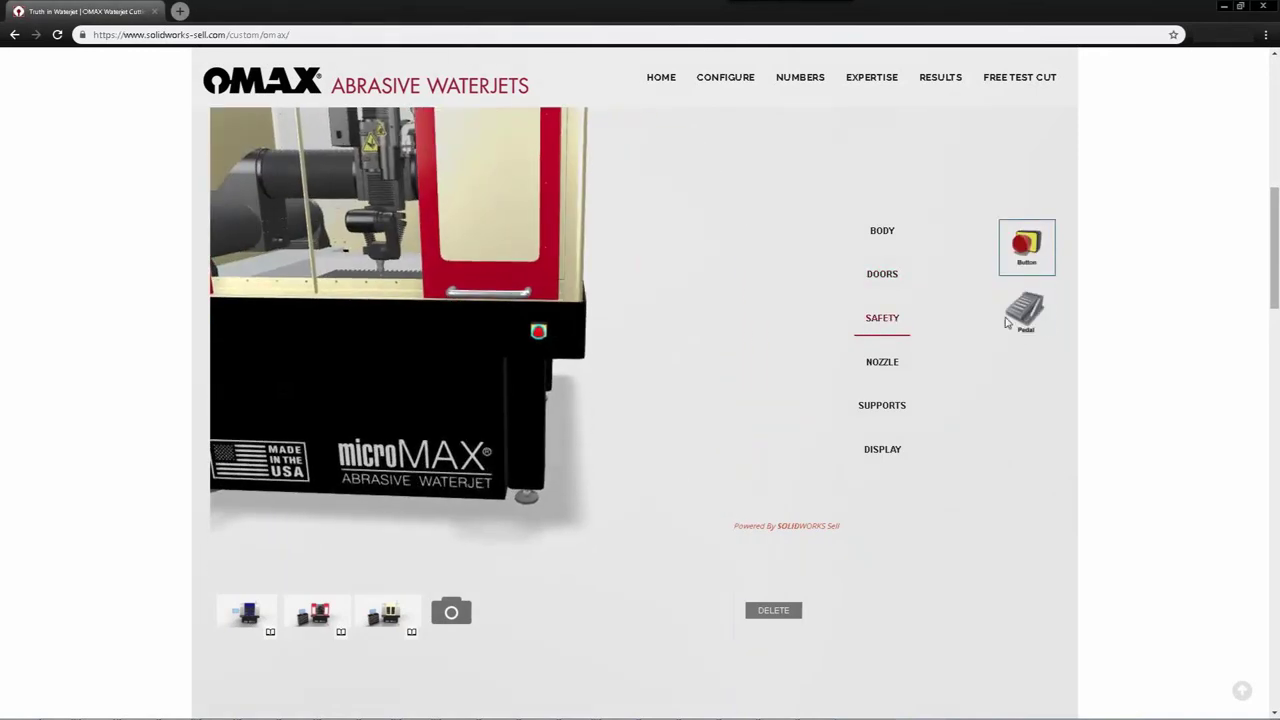
{"action": "left_click", "coordinate": [1010, 318]}
{"action": "left_click", "coordinate": [1028, 262]}
{"action": "left_click", "coordinate": [882, 361]}
{"action": "left_click", "coordinate": [1024, 306]}
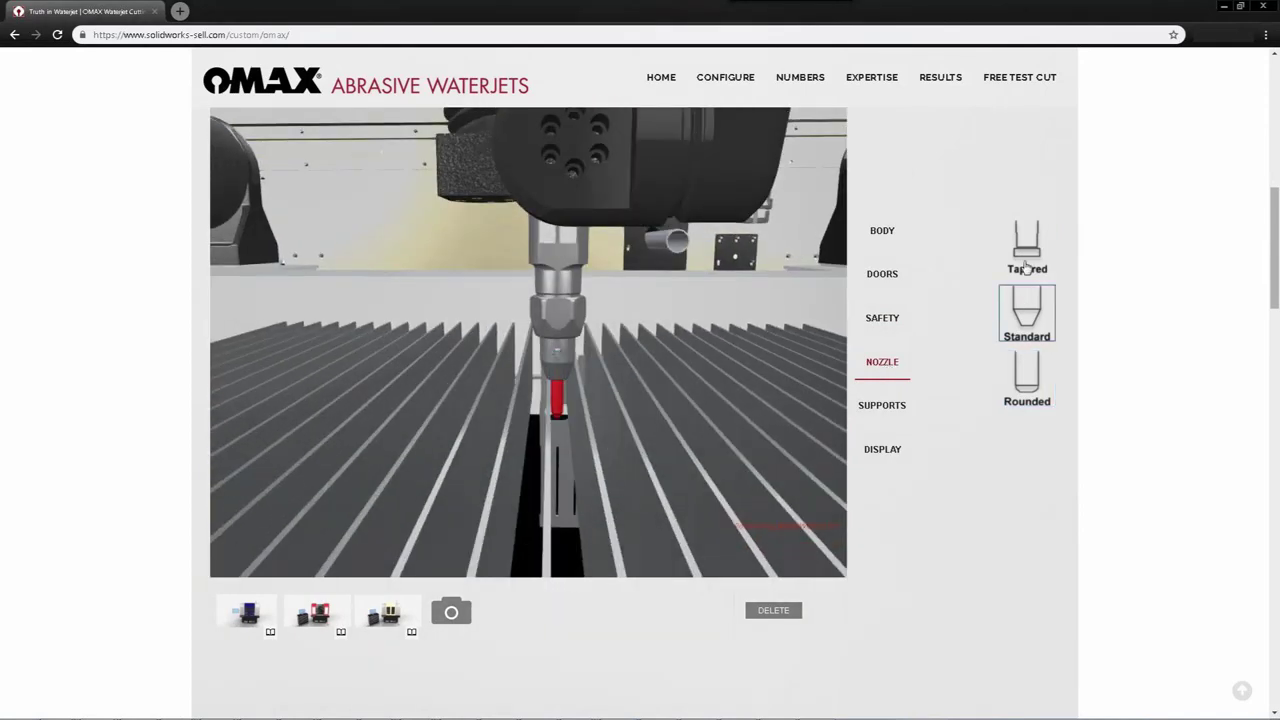
{"action": "left_click", "coordinate": [1026, 264]}
Set Leveling Mount supports and a cart-mounted monitor, then rotate to a front-left view.
{"action": "left_click", "coordinate": [893, 407]}
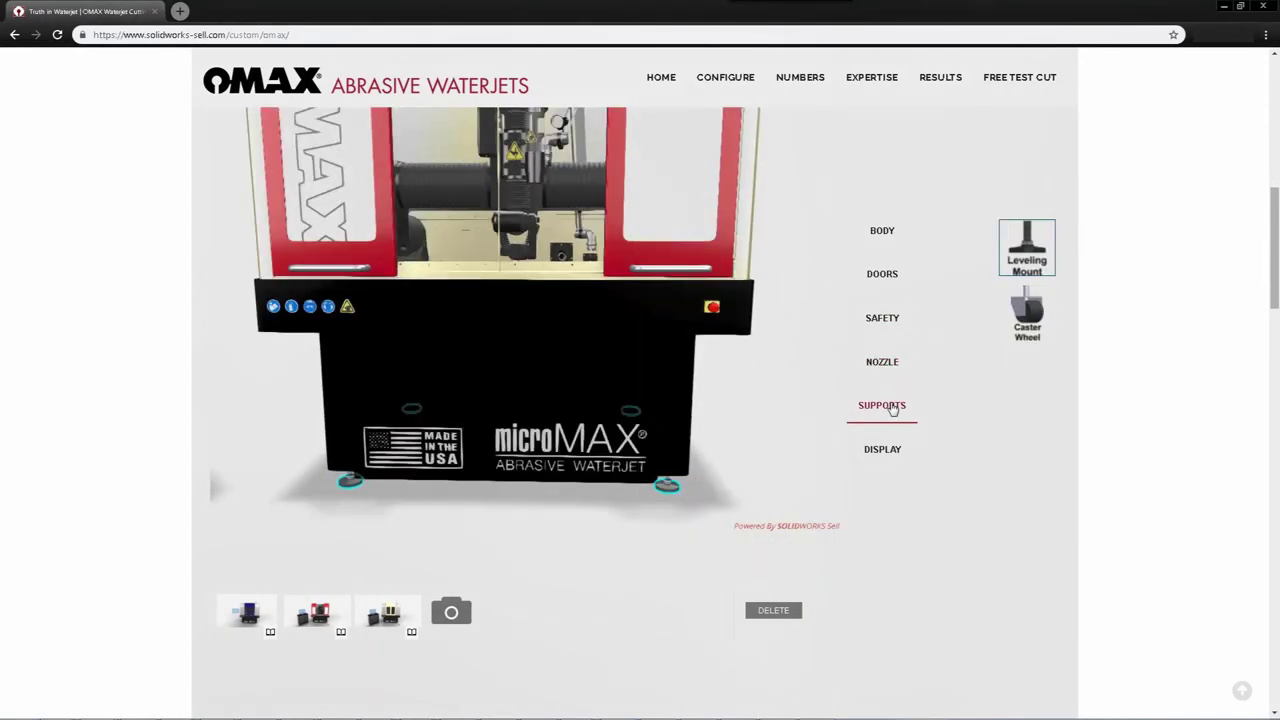
{"action": "left_click", "coordinate": [1024, 312]}
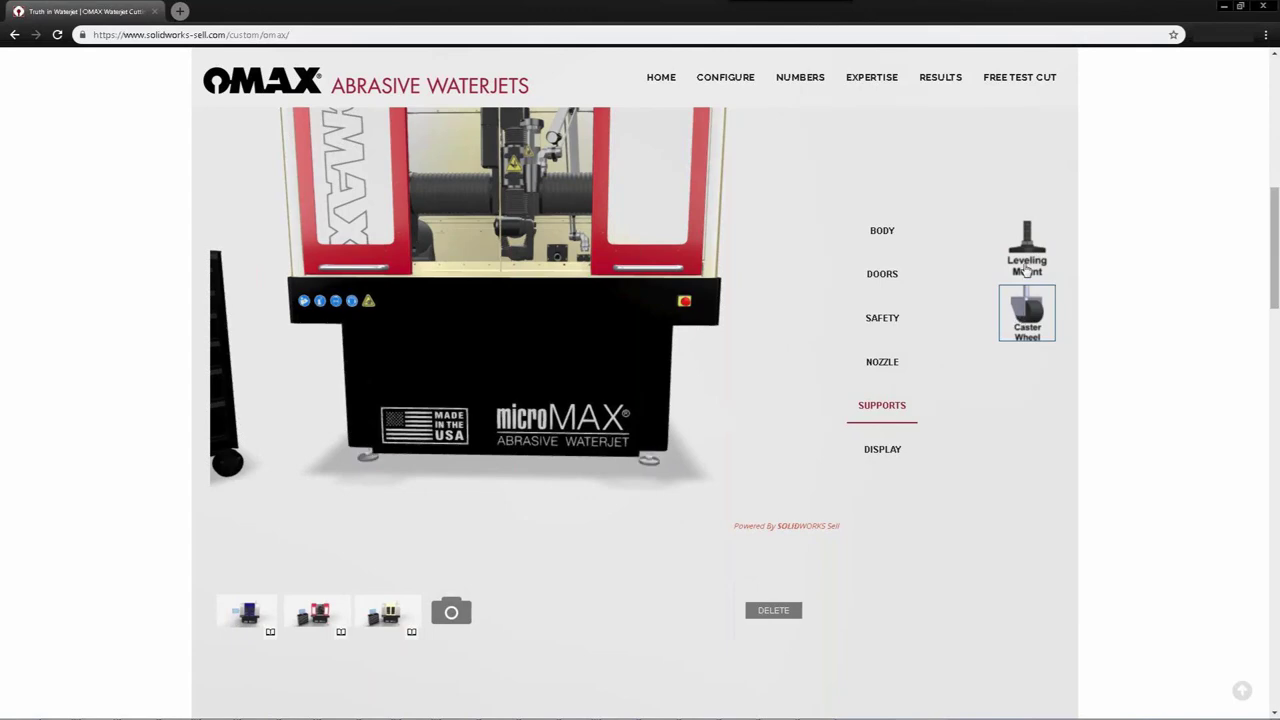
{"action": "left_click", "coordinate": [1026, 266]}
{"action": "left_click", "coordinate": [882, 449]}
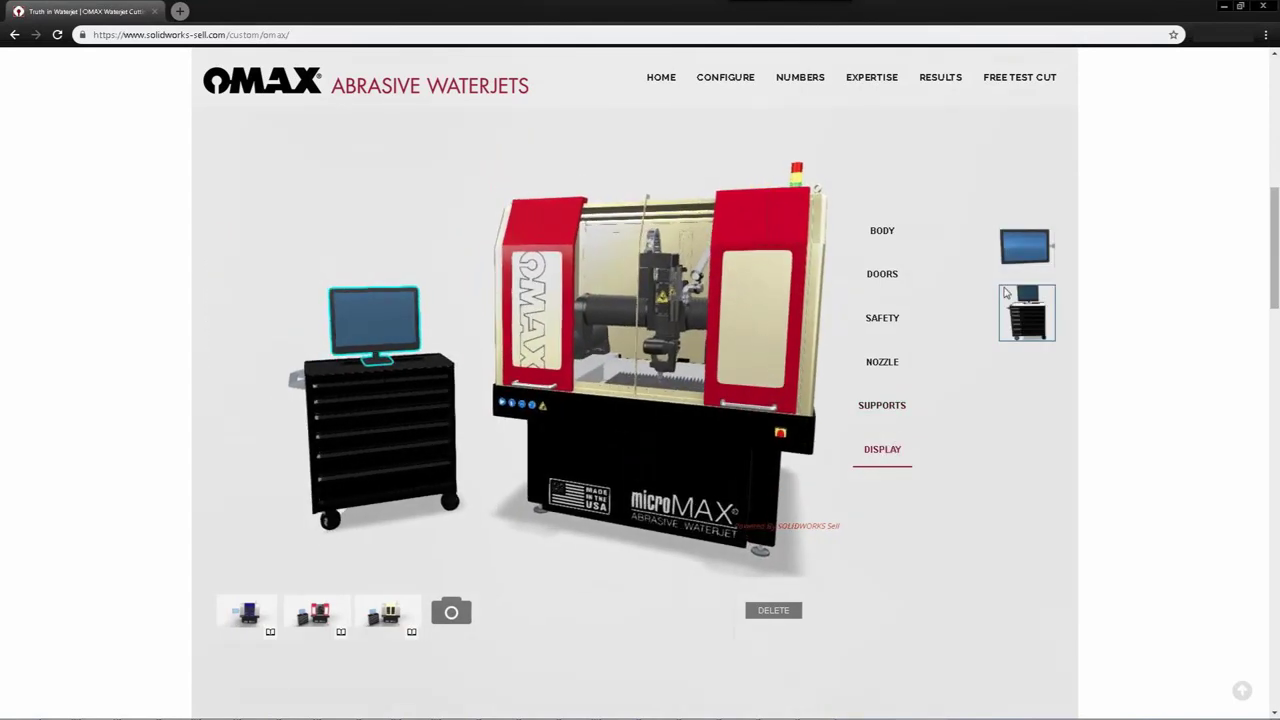
{"action": "left_click", "coordinate": [1022, 255]}
{"action": "left_click", "coordinate": [1025, 302]}
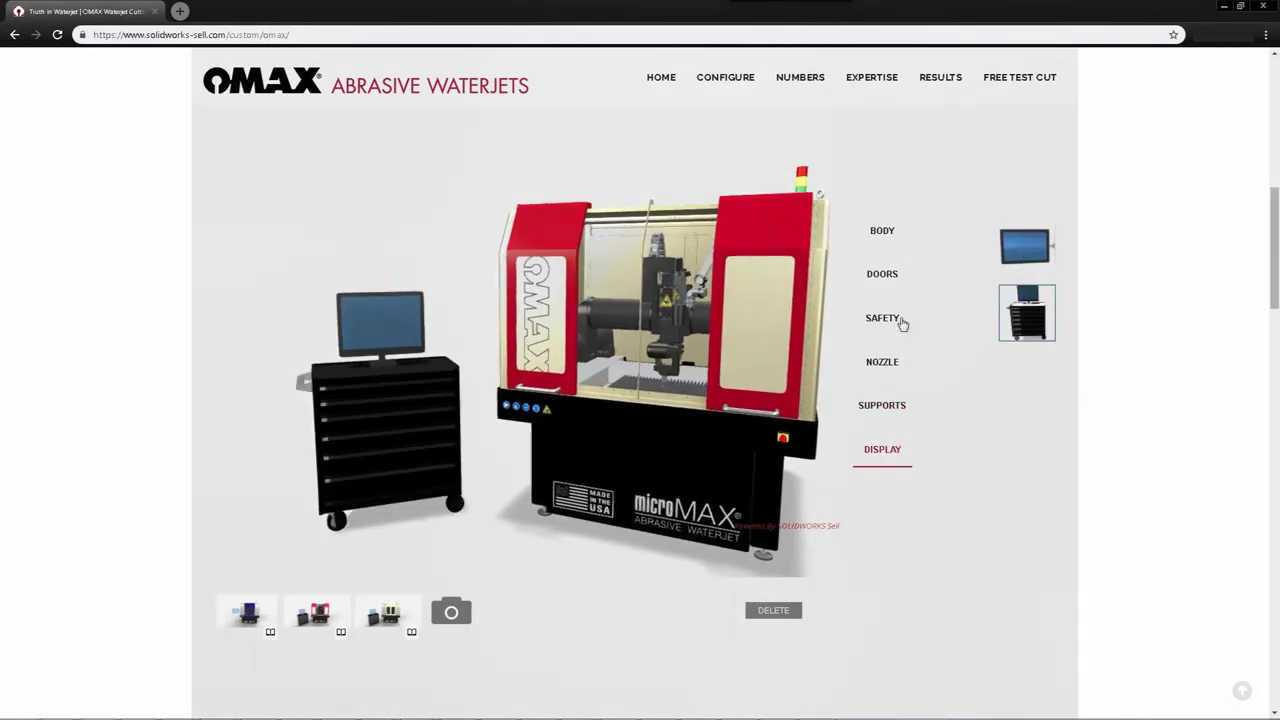
{"action": "left_click_drag", "start_coordinate": [880, 340], "coordinate": [465, 557]}
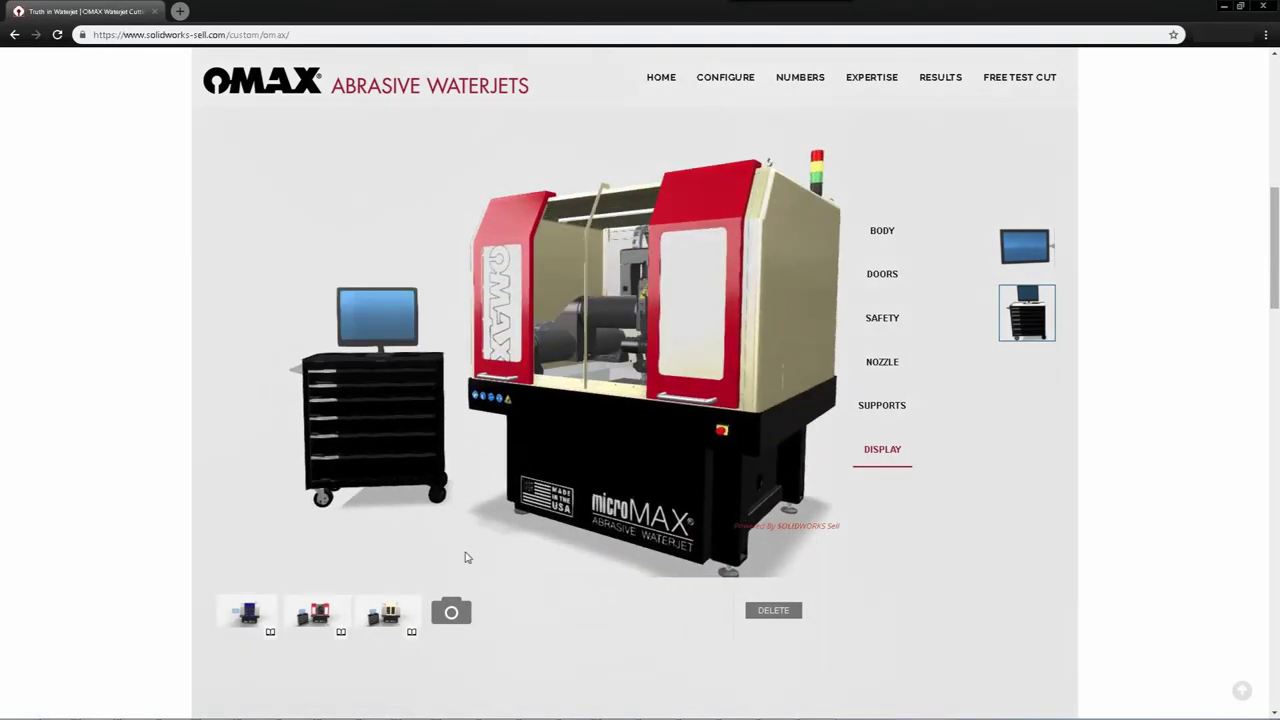
Page through the saved machine snapshots from the third thumbnail, then turn the microMAX to face front.
{"action": "left_click", "coordinate": [411, 632]}
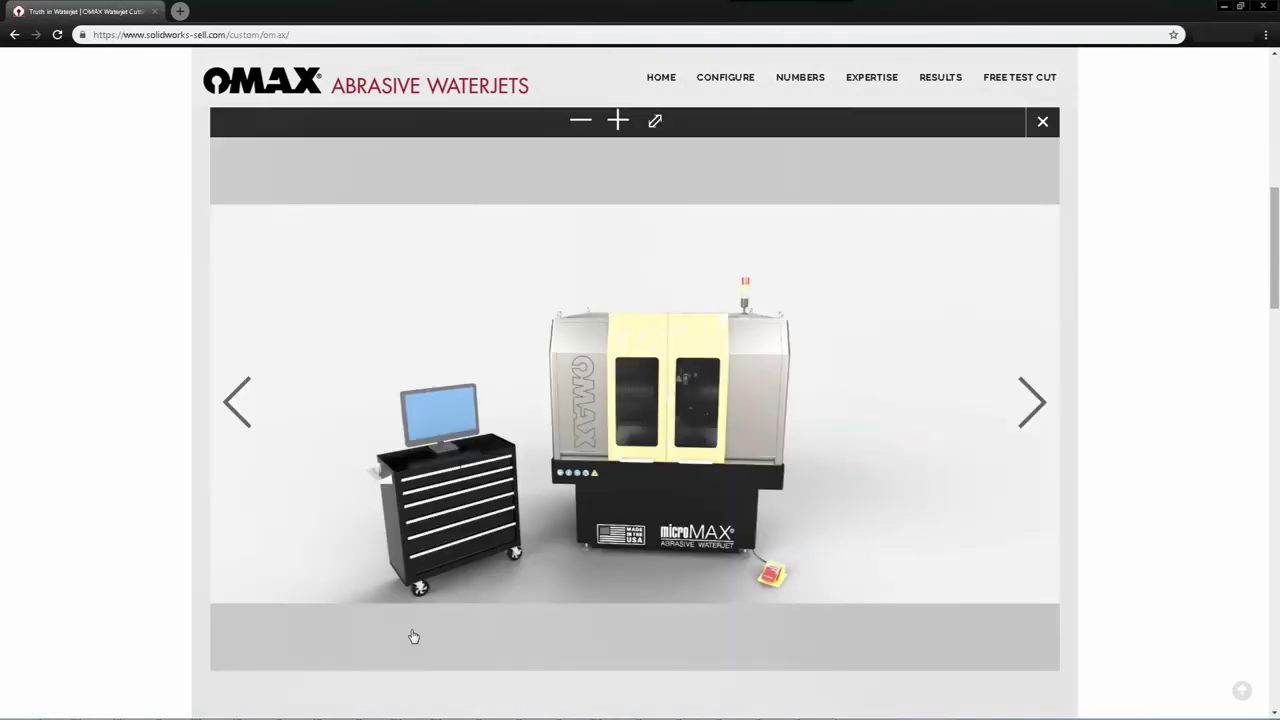
{"action": "left_click", "coordinate": [1031, 403]}
{"action": "left_click", "coordinate": [1031, 403]}
{"action": "left_click", "coordinate": [1031, 403]}
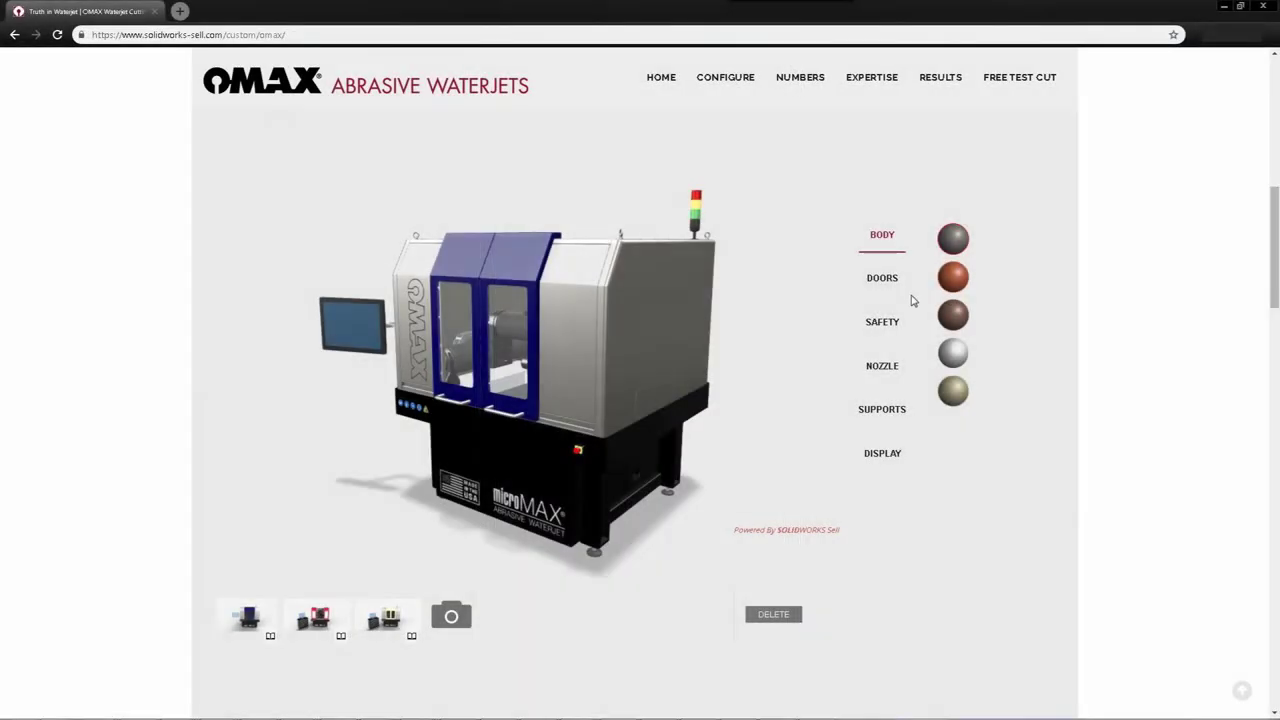
{"action": "mouse_move", "coordinate": [578, 359]}
{"action": "left_mouse_down"}
{"action": "mouse_move", "coordinate": [631, 368]}
{"action": "mouse_move", "coordinate": [562, 367]}
{"action": "left_mouse_up"}
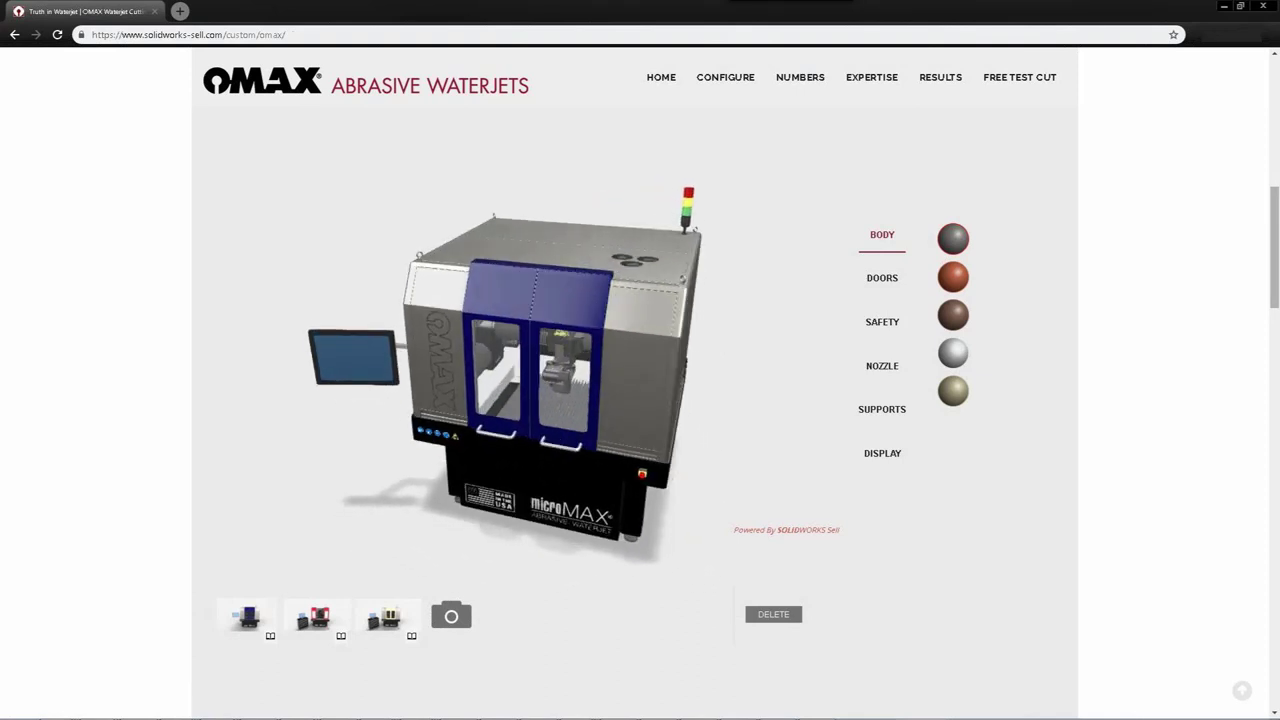